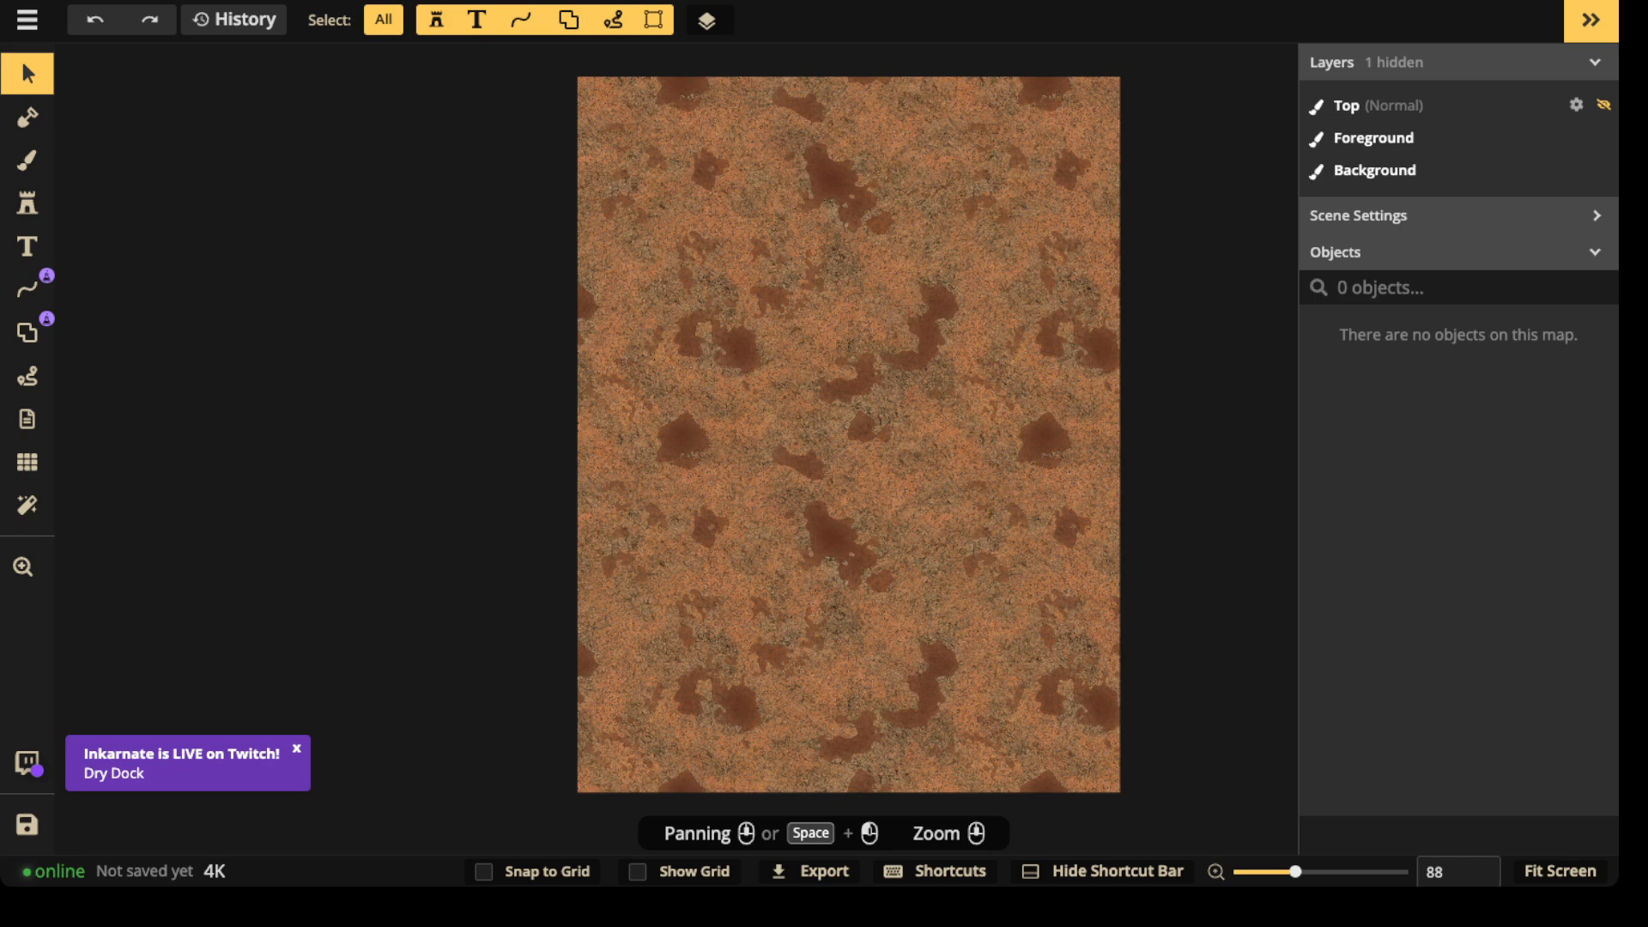
- Open the What's New page and read the June weekly map prompts
{"action": "left_click", "coordinate": [27, 19]}
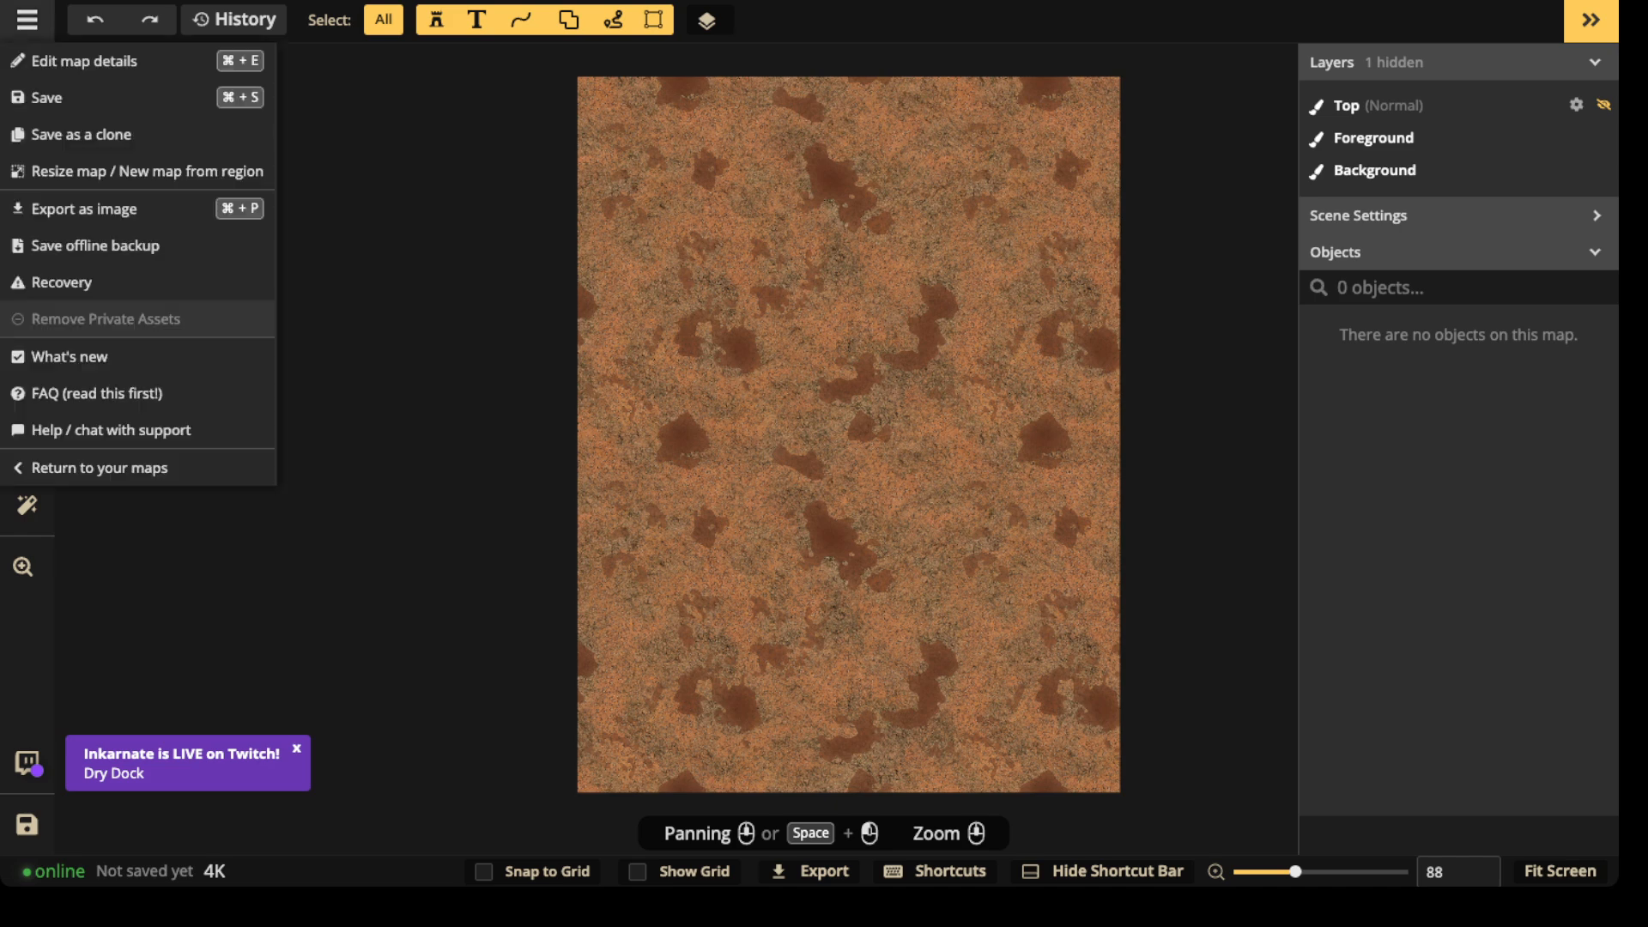
{"action": "left_click", "coordinate": [69, 356]}
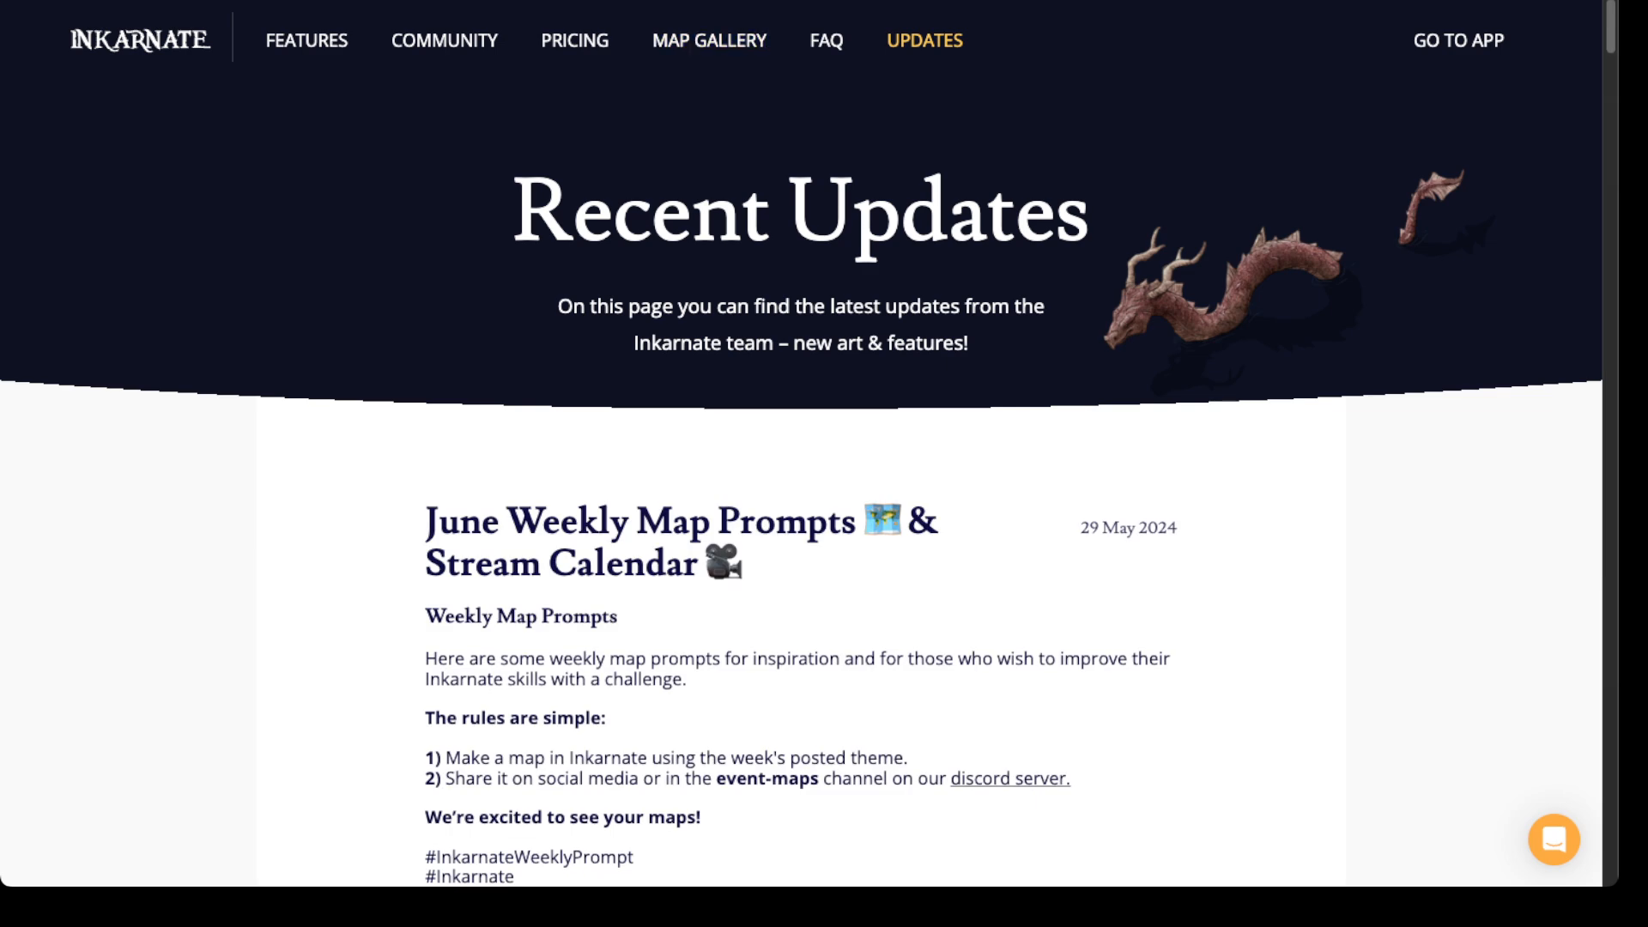
{"action": "scroll", "coordinate": [798, 463], "scroll_direction": "down", "scroll_amount": 5}
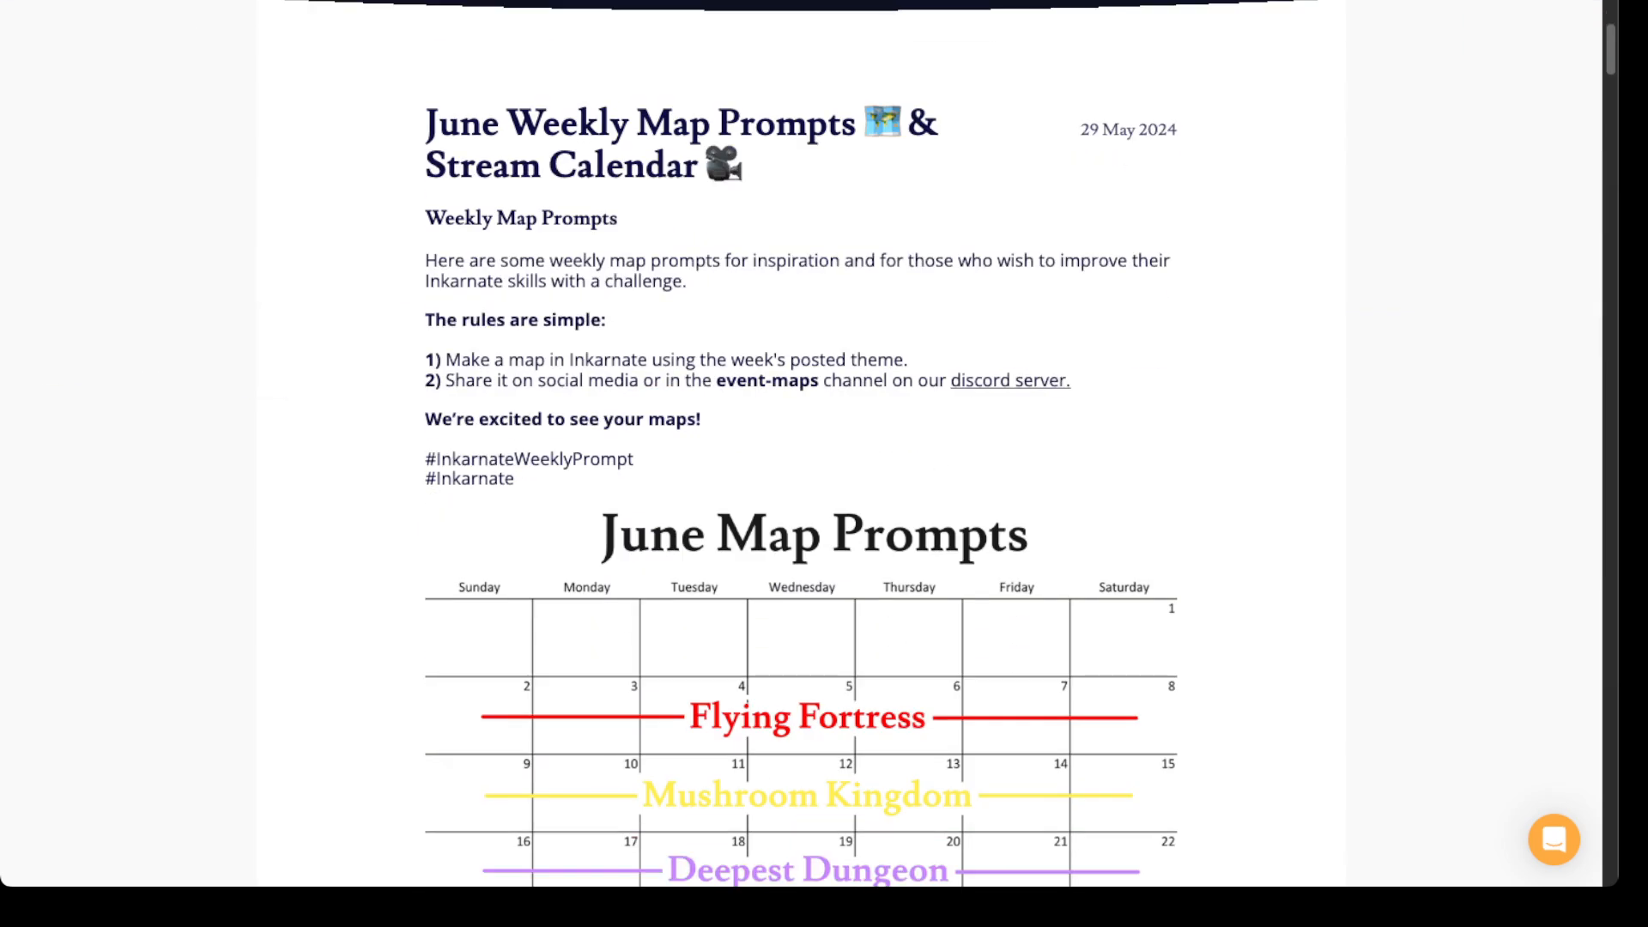
{"action": "scroll", "coordinate": [798, 463], "scroll_direction": "down", "scroll_amount": 10}
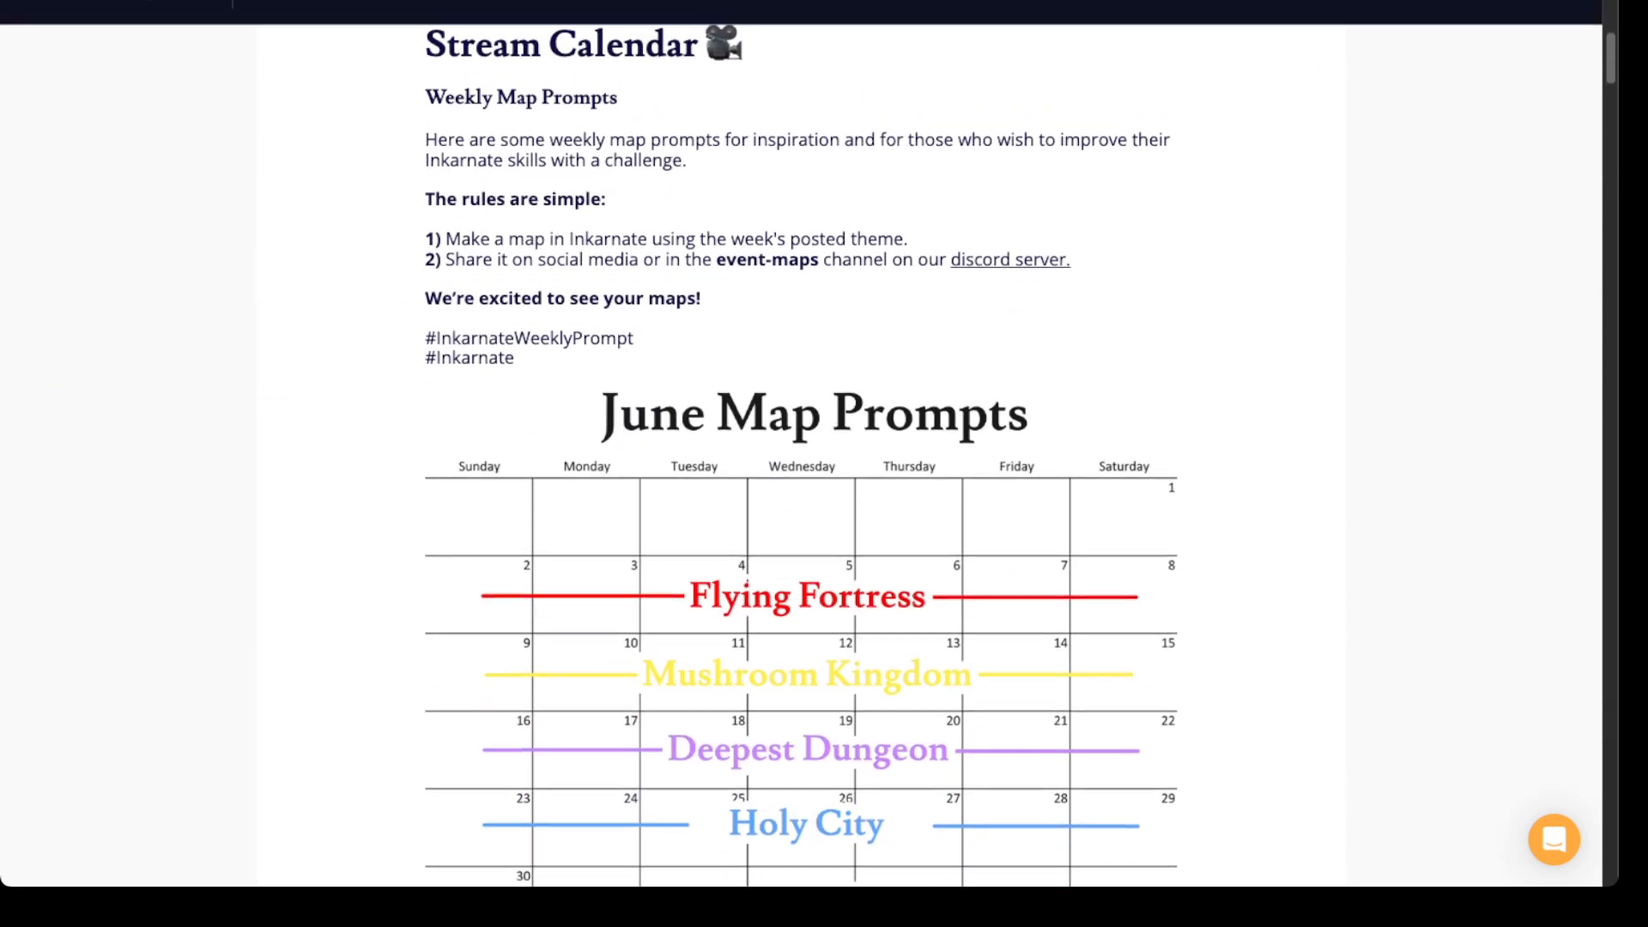
{"action": "scroll", "coordinate": [799, 464], "scroll_direction": "down", "scroll_amount": 2}
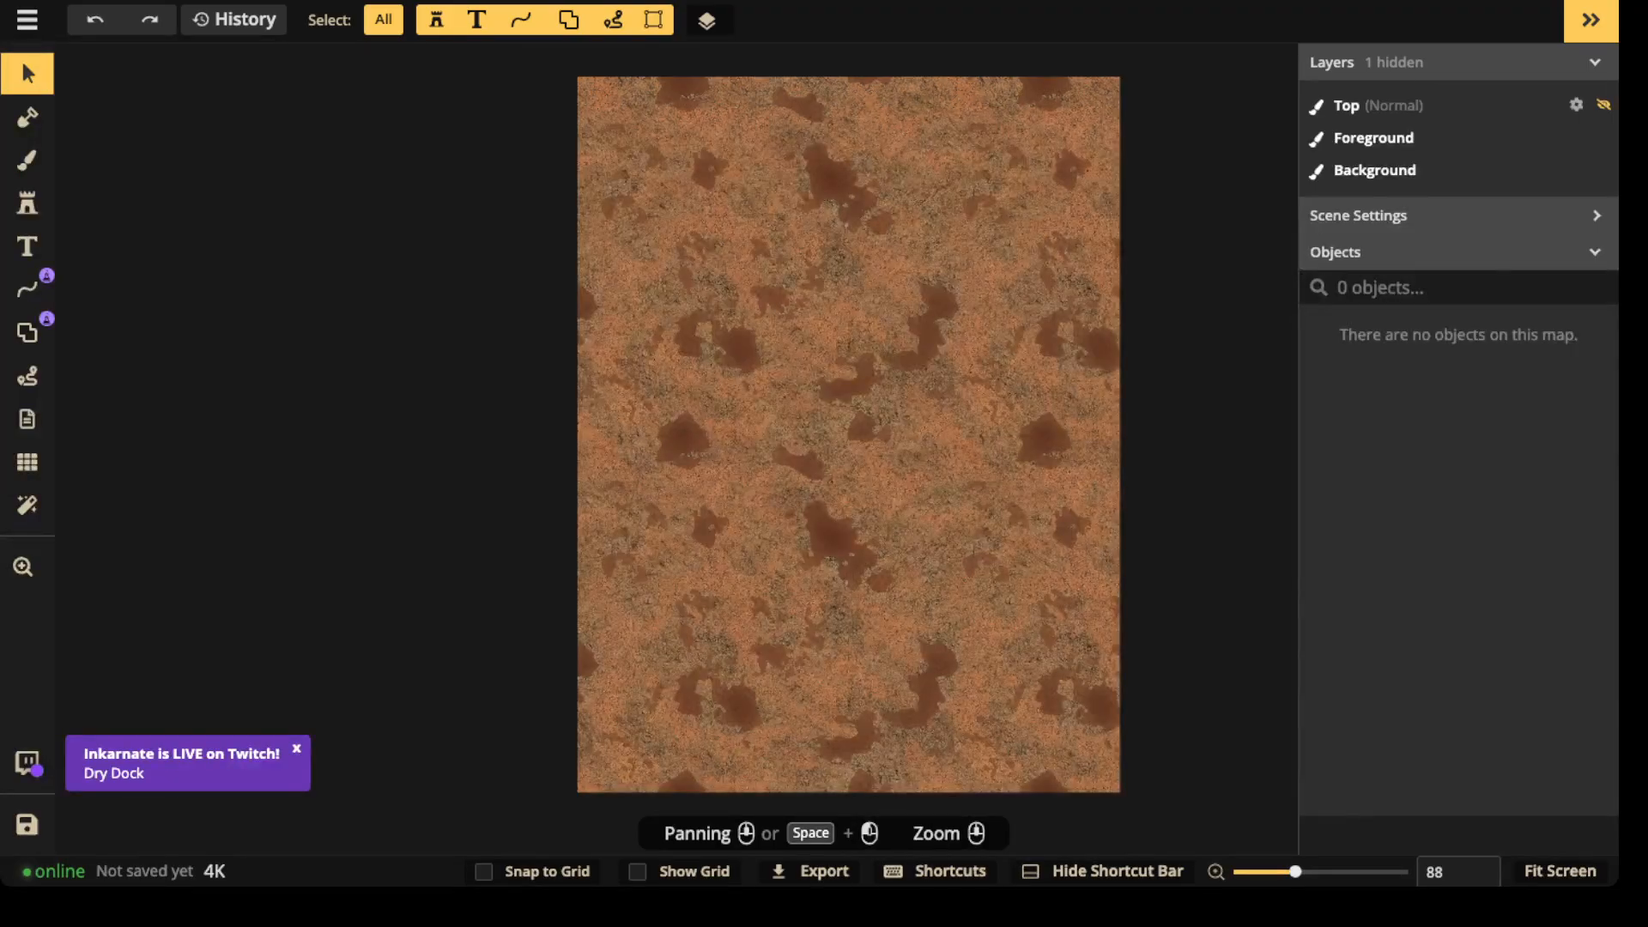
{"action": "scroll", "coordinate": [682, 266], "scroll_direction": "down", "scroll_amount": 1}
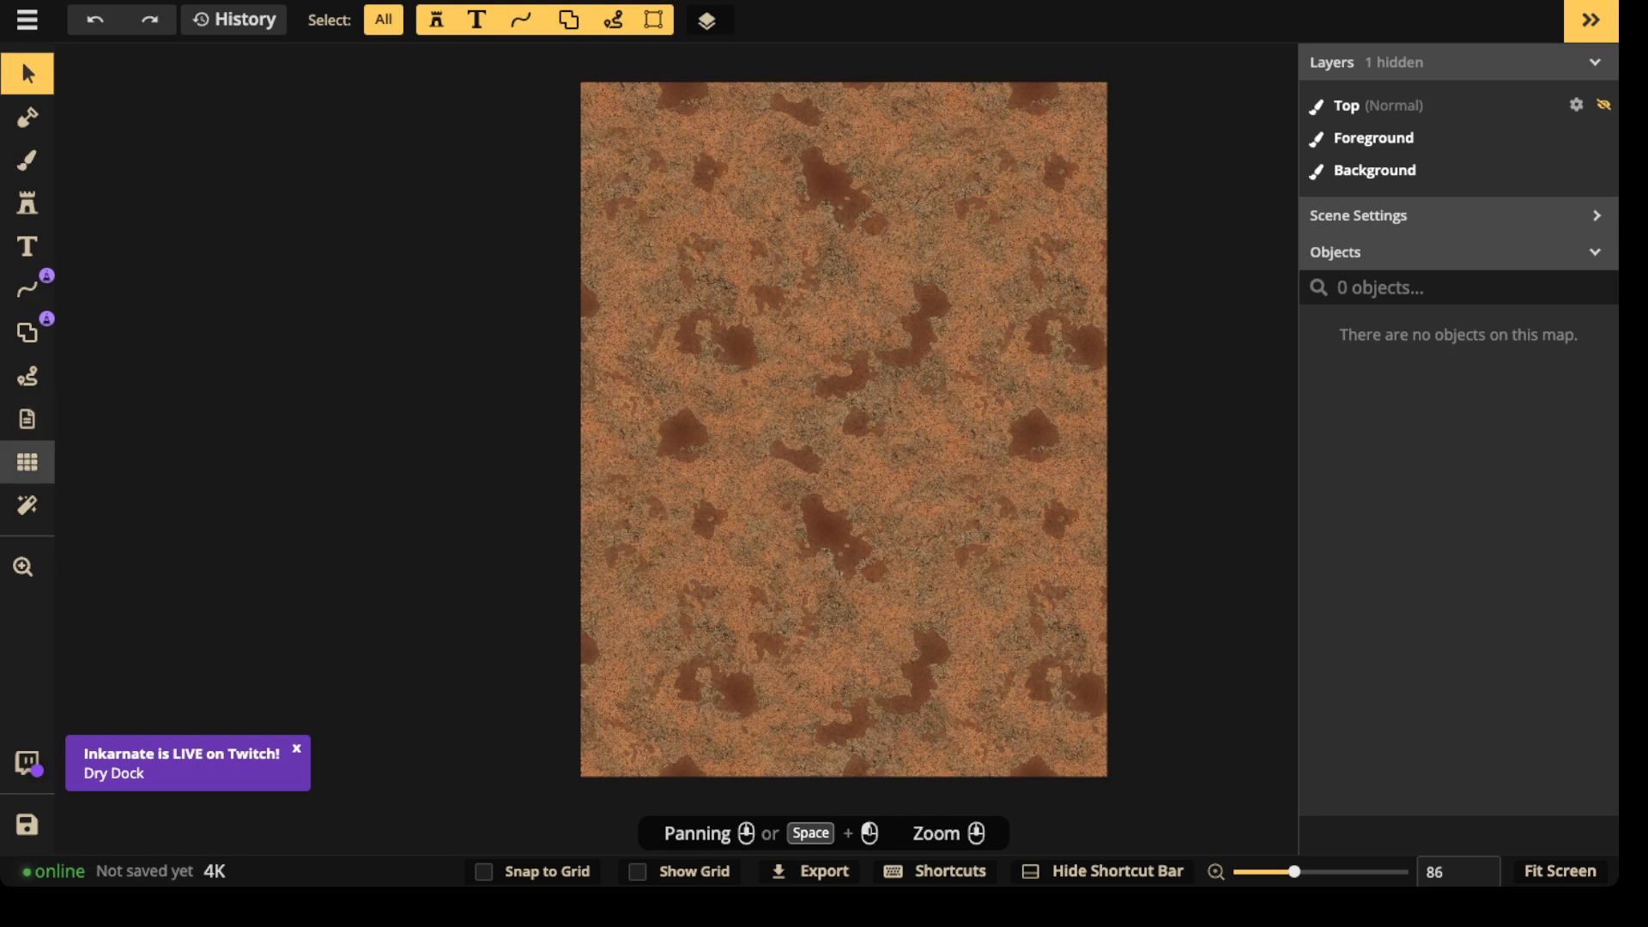
- Show the square grid over the map
{"action": "left_click", "coordinate": [27, 461]}
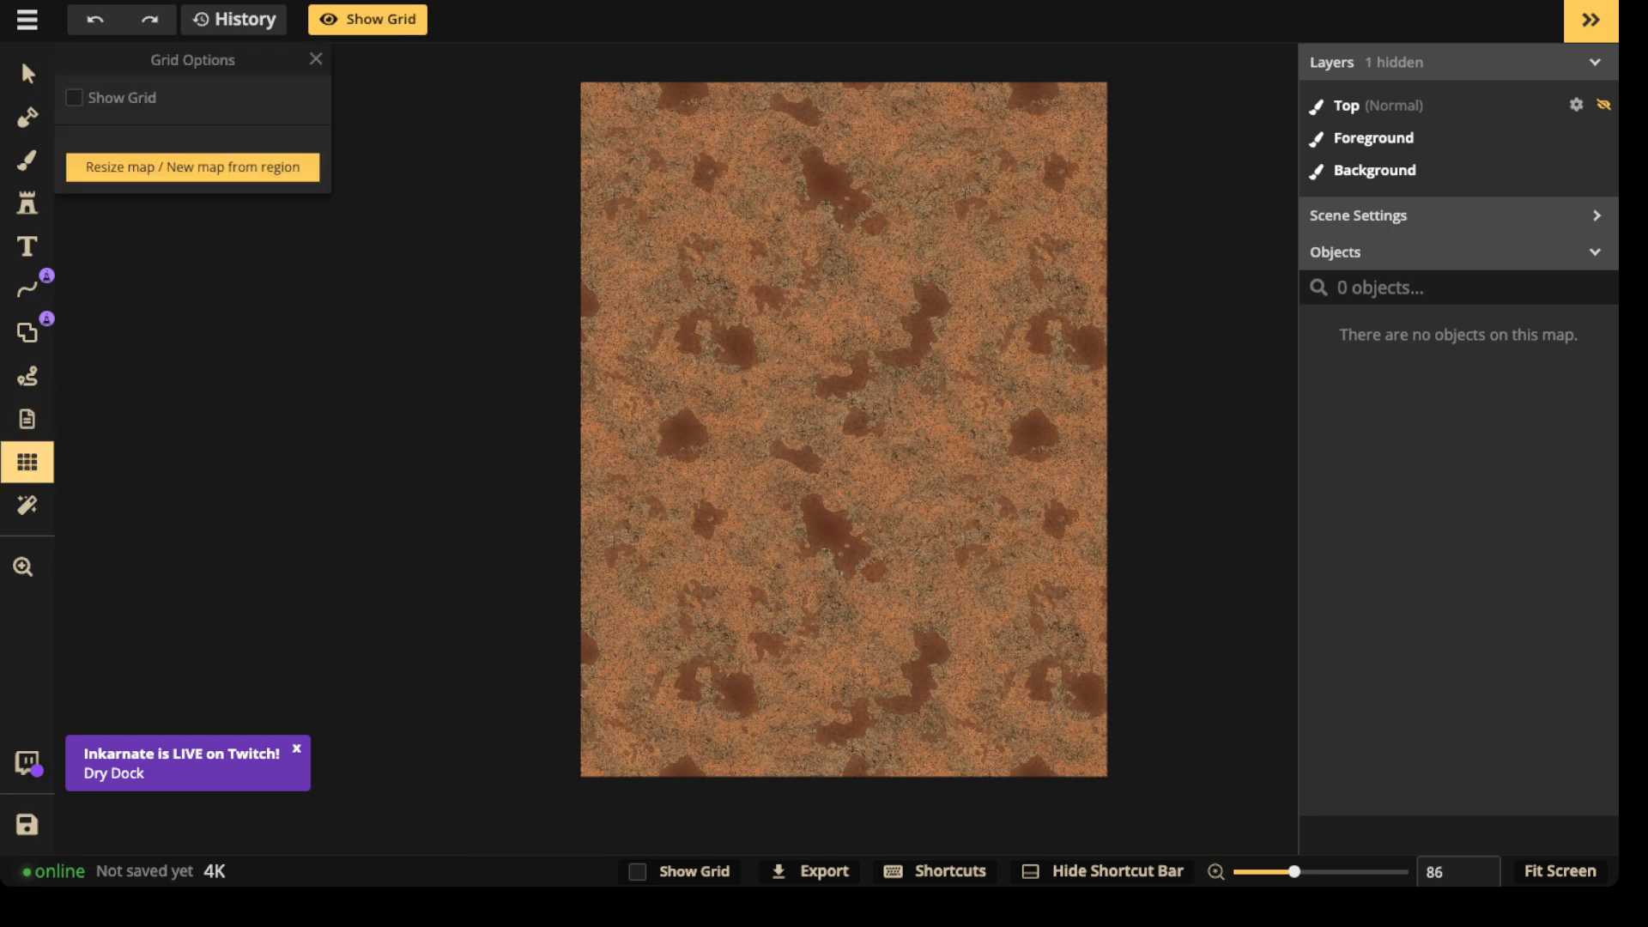
{"action": "left_click", "coordinate": [76, 97]}
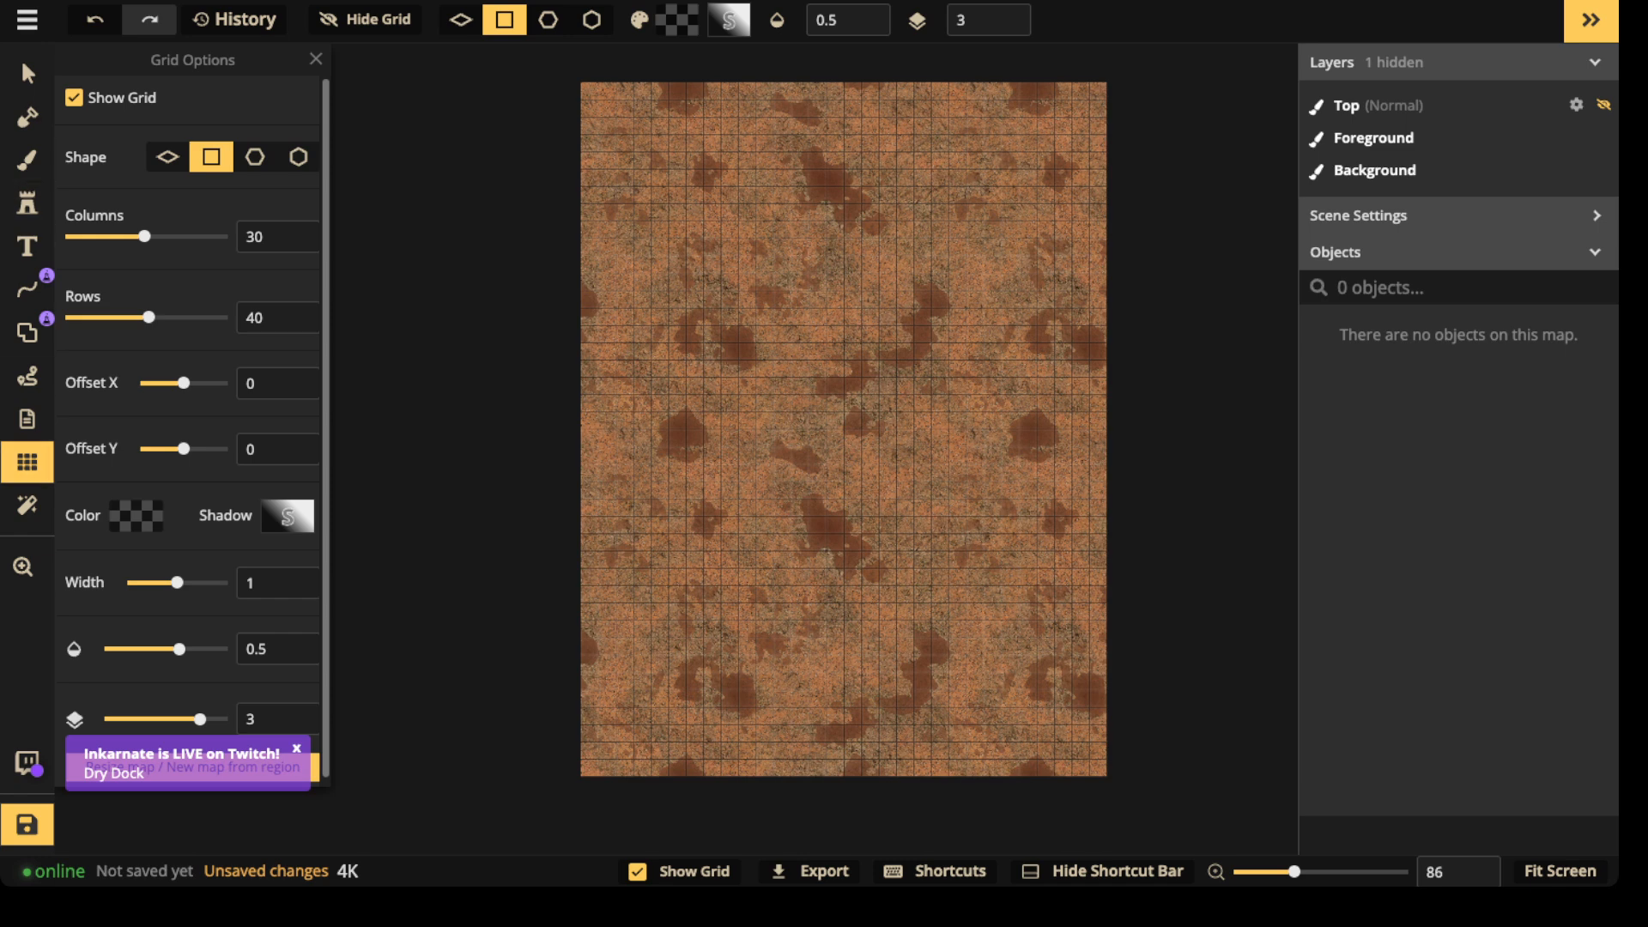
{"action": "left_click", "coordinate": [76, 97]}
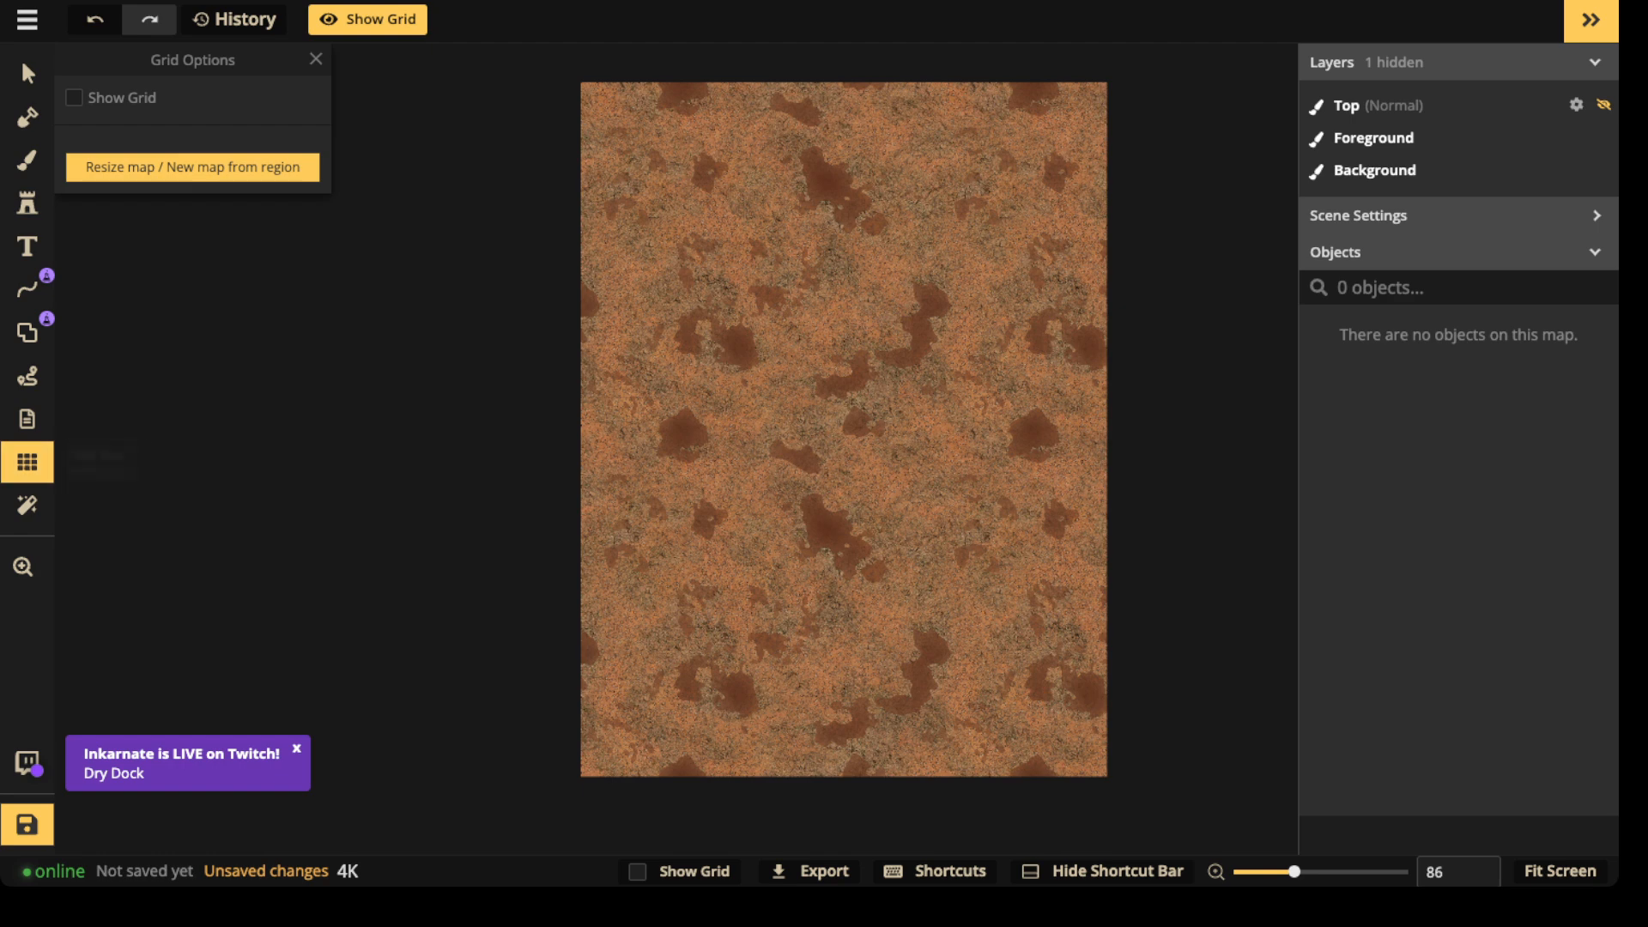
{"action": "left_click", "coordinate": [682, 871]}
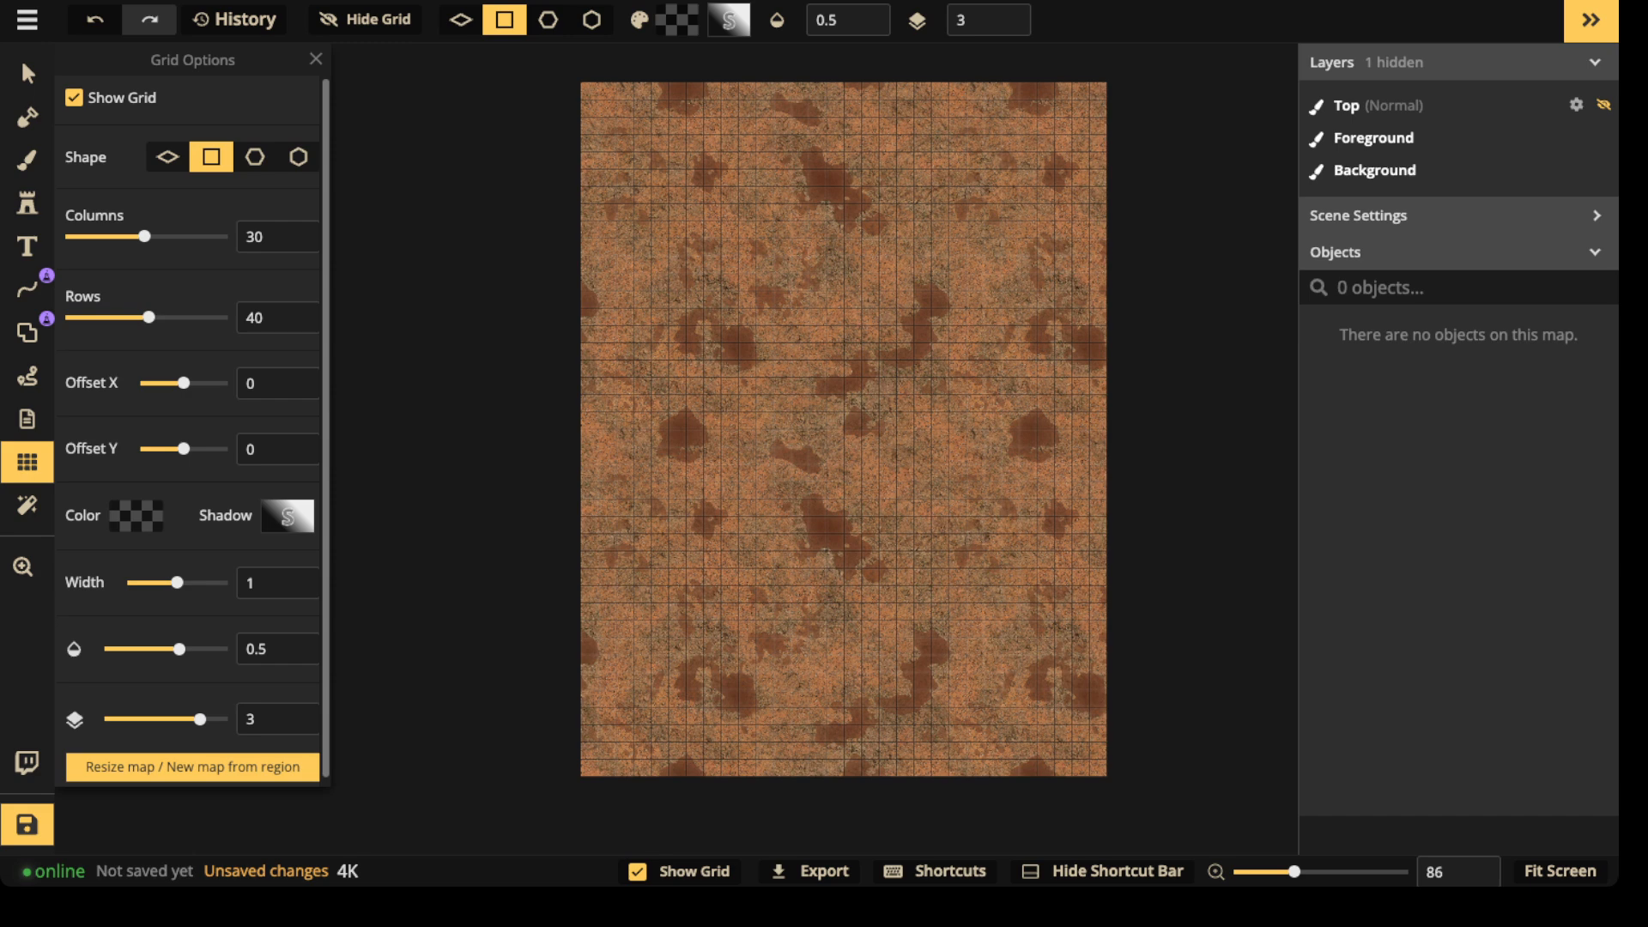
- Try a grid of 15 columns, and return it to 30 columns
{"action": "left_click", "coordinate": [254, 237]}
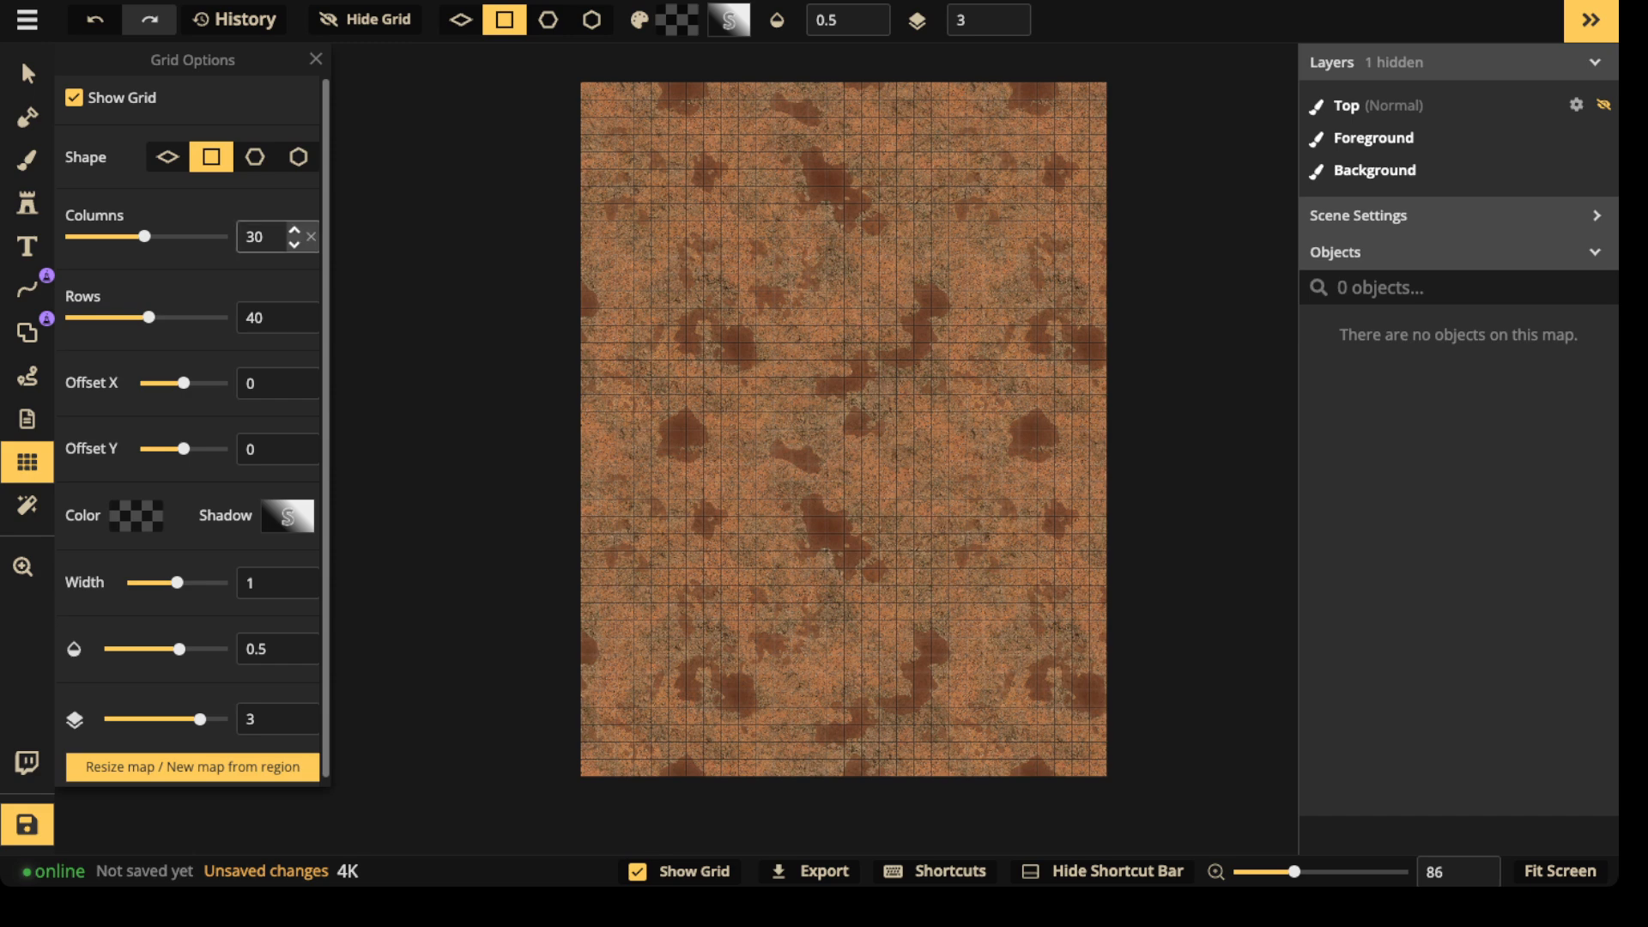
{"action": "type", "text": "15"}
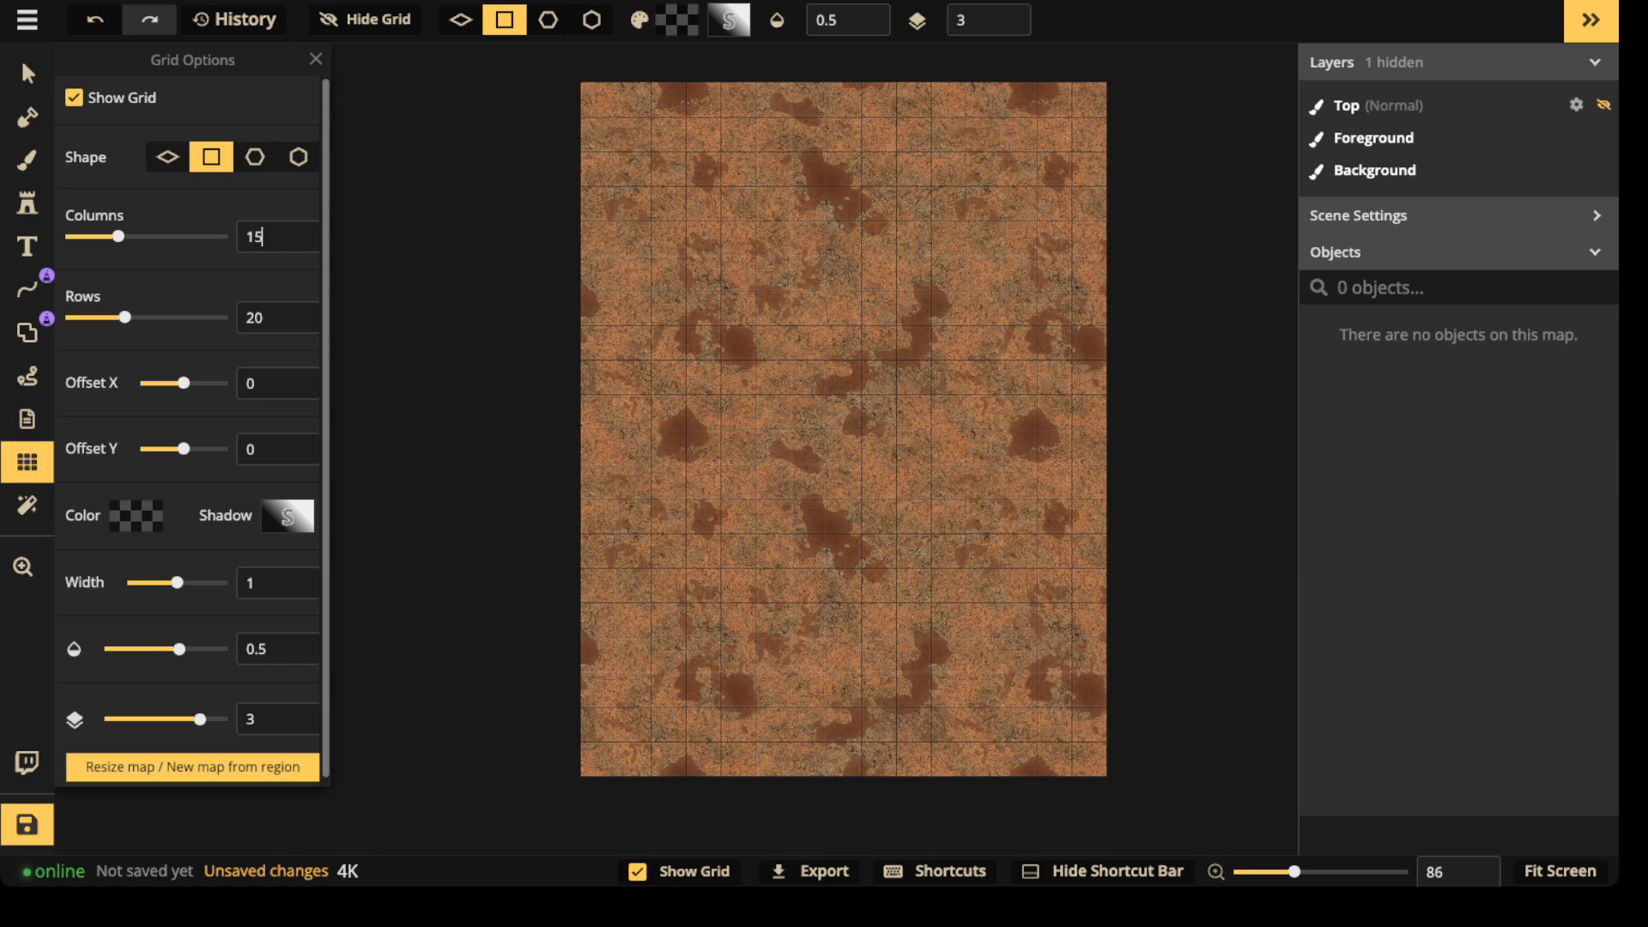
{"action": "key", "text": "ctrl+a"}
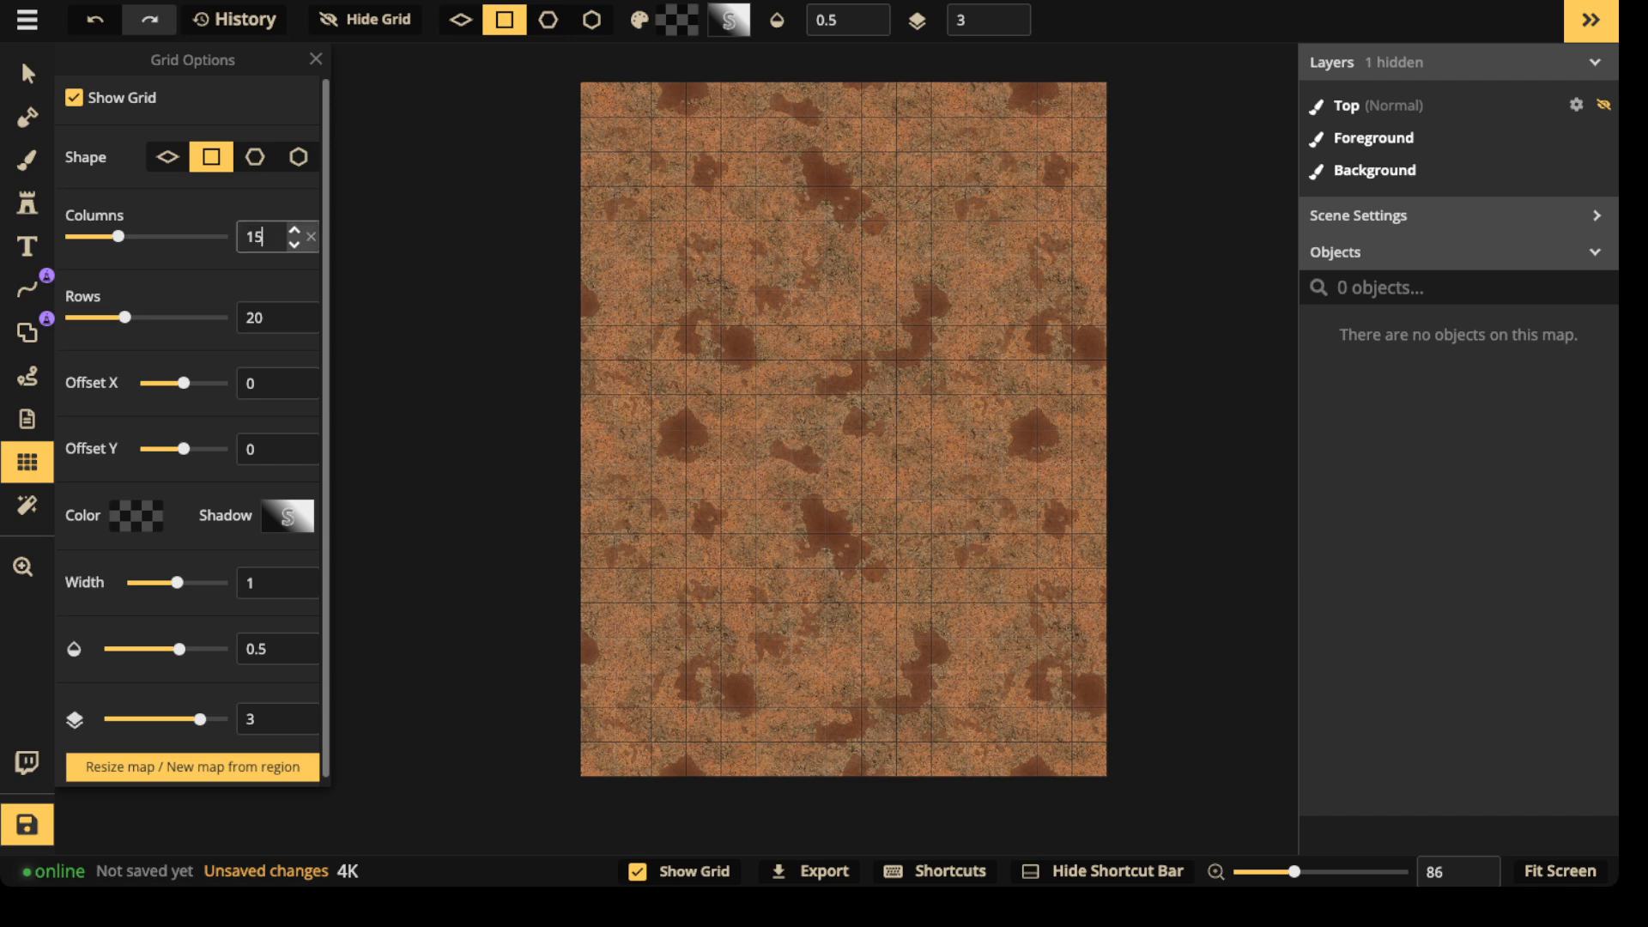
{"action": "type", "text": "30"}
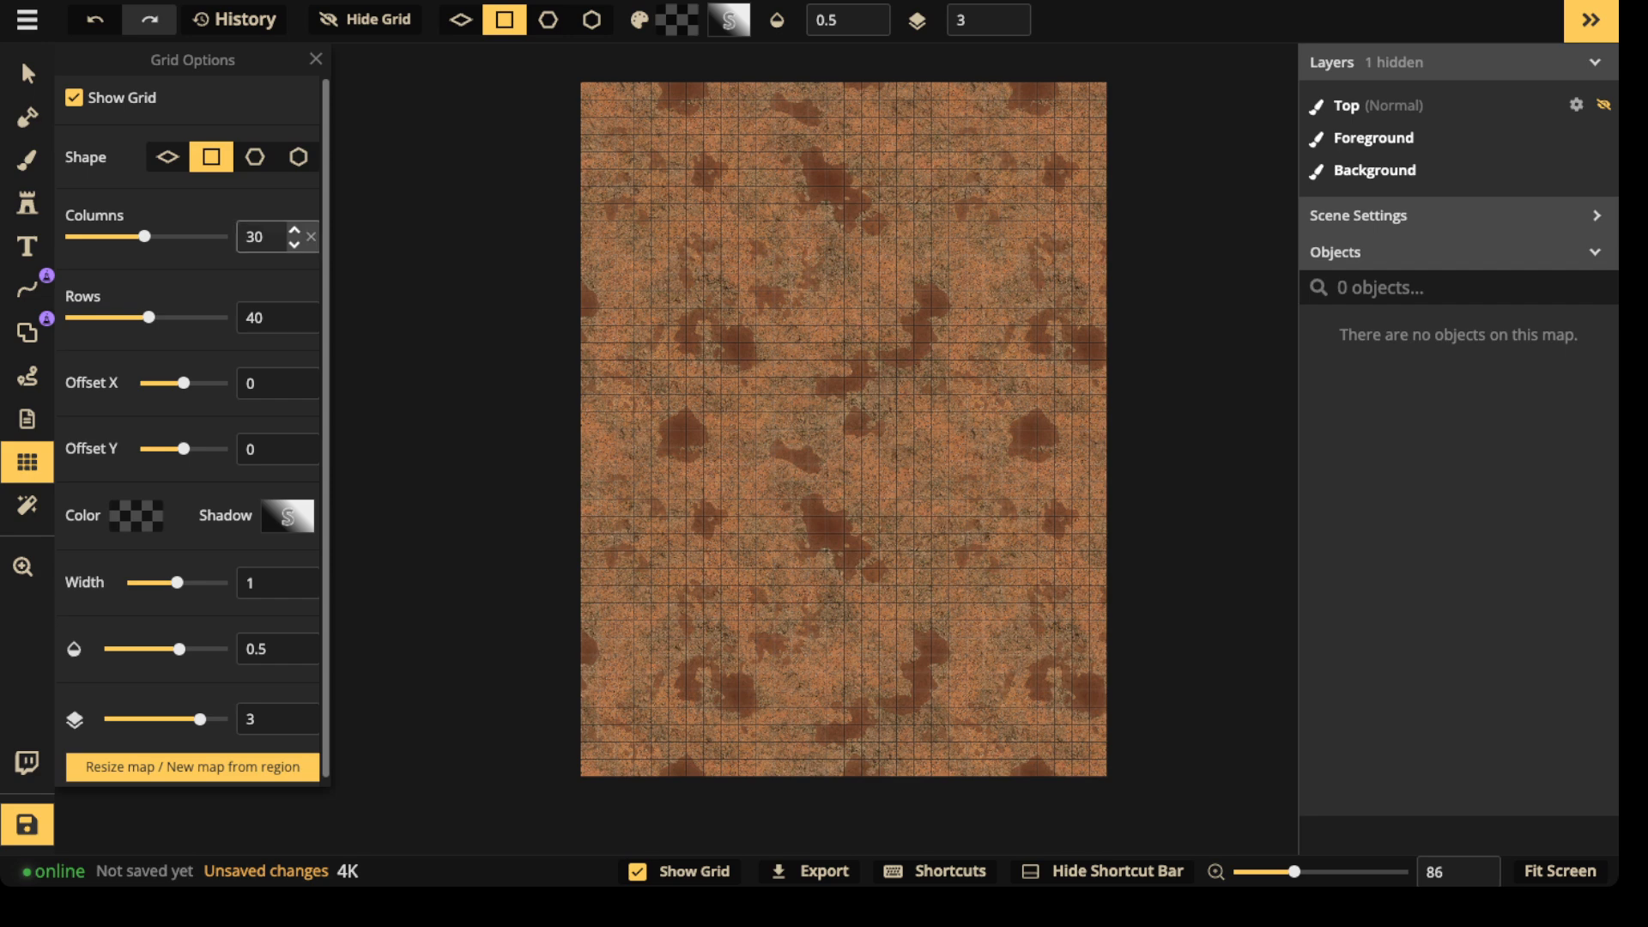
{"action": "key", "text": "Return"}
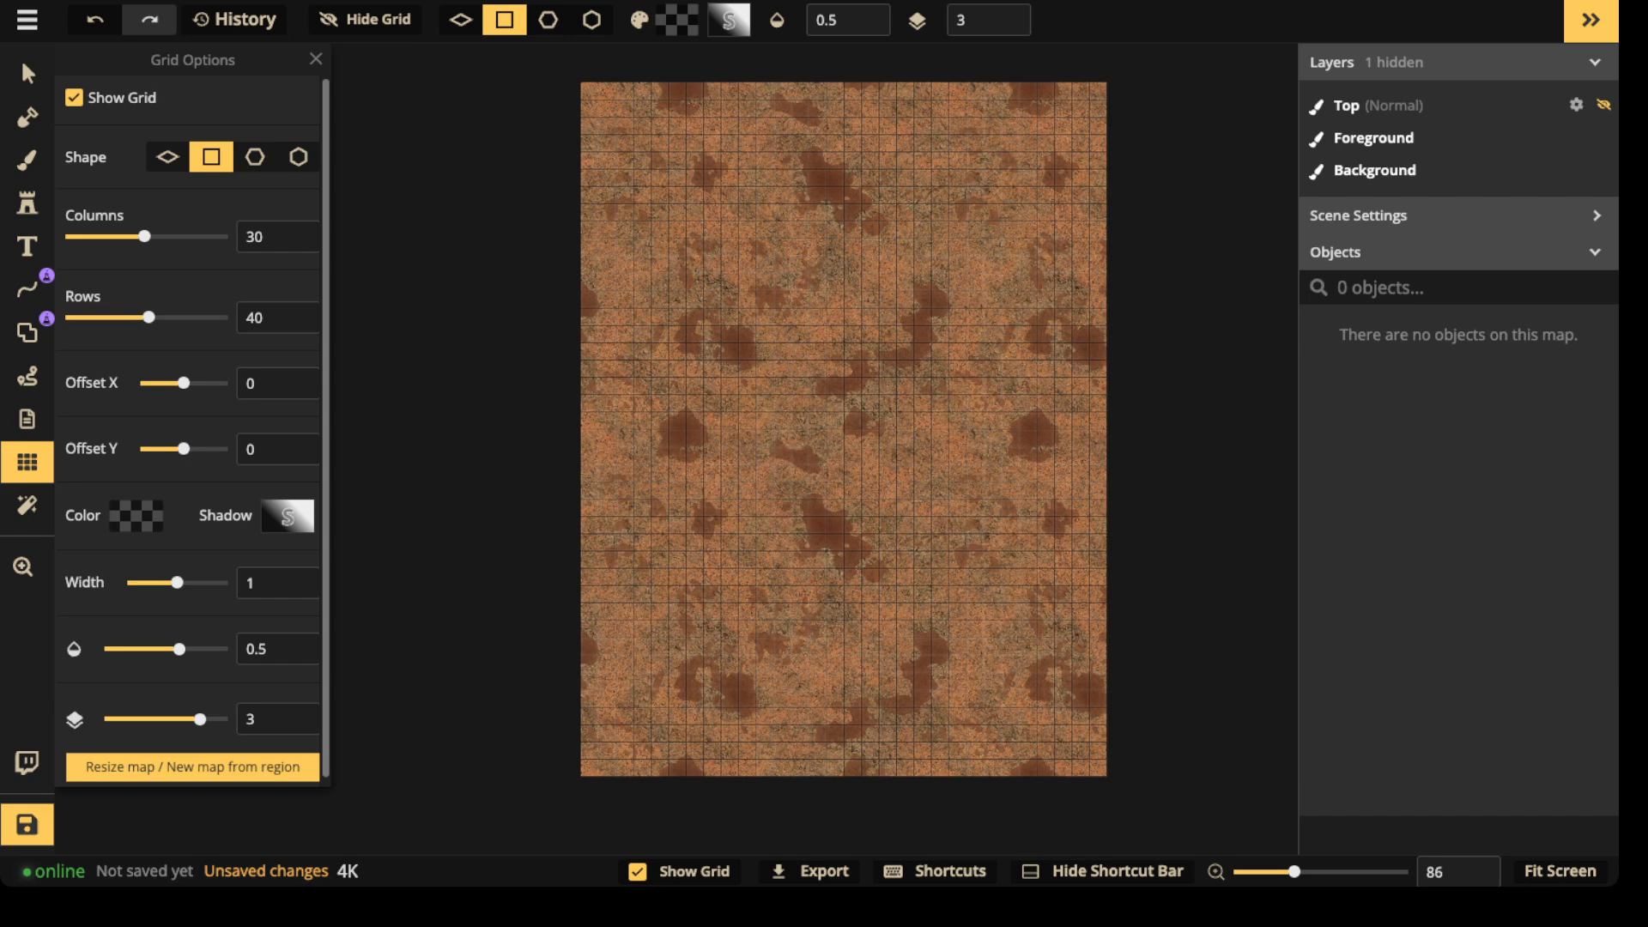
- Draw a straight horizontal stone wall across the map's full width with the Line tool's Pen mode, a stamp stroke and grid snapping
{"action": "left_click", "coordinate": [26, 289]}
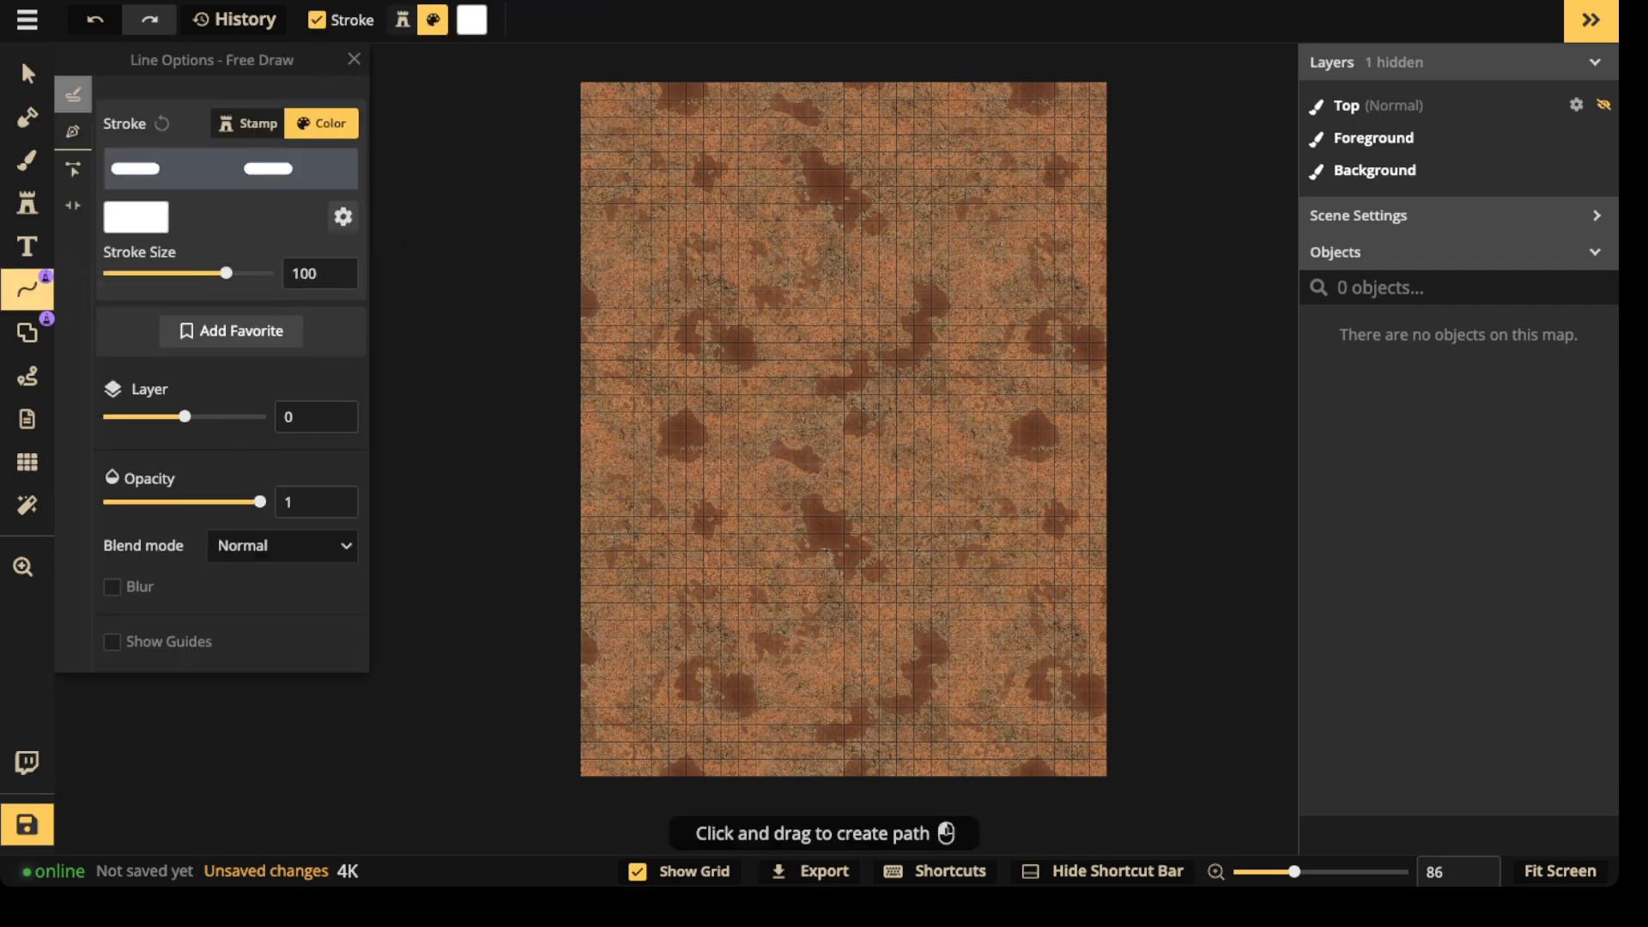
{"action": "left_click", "coordinate": [248, 122]}
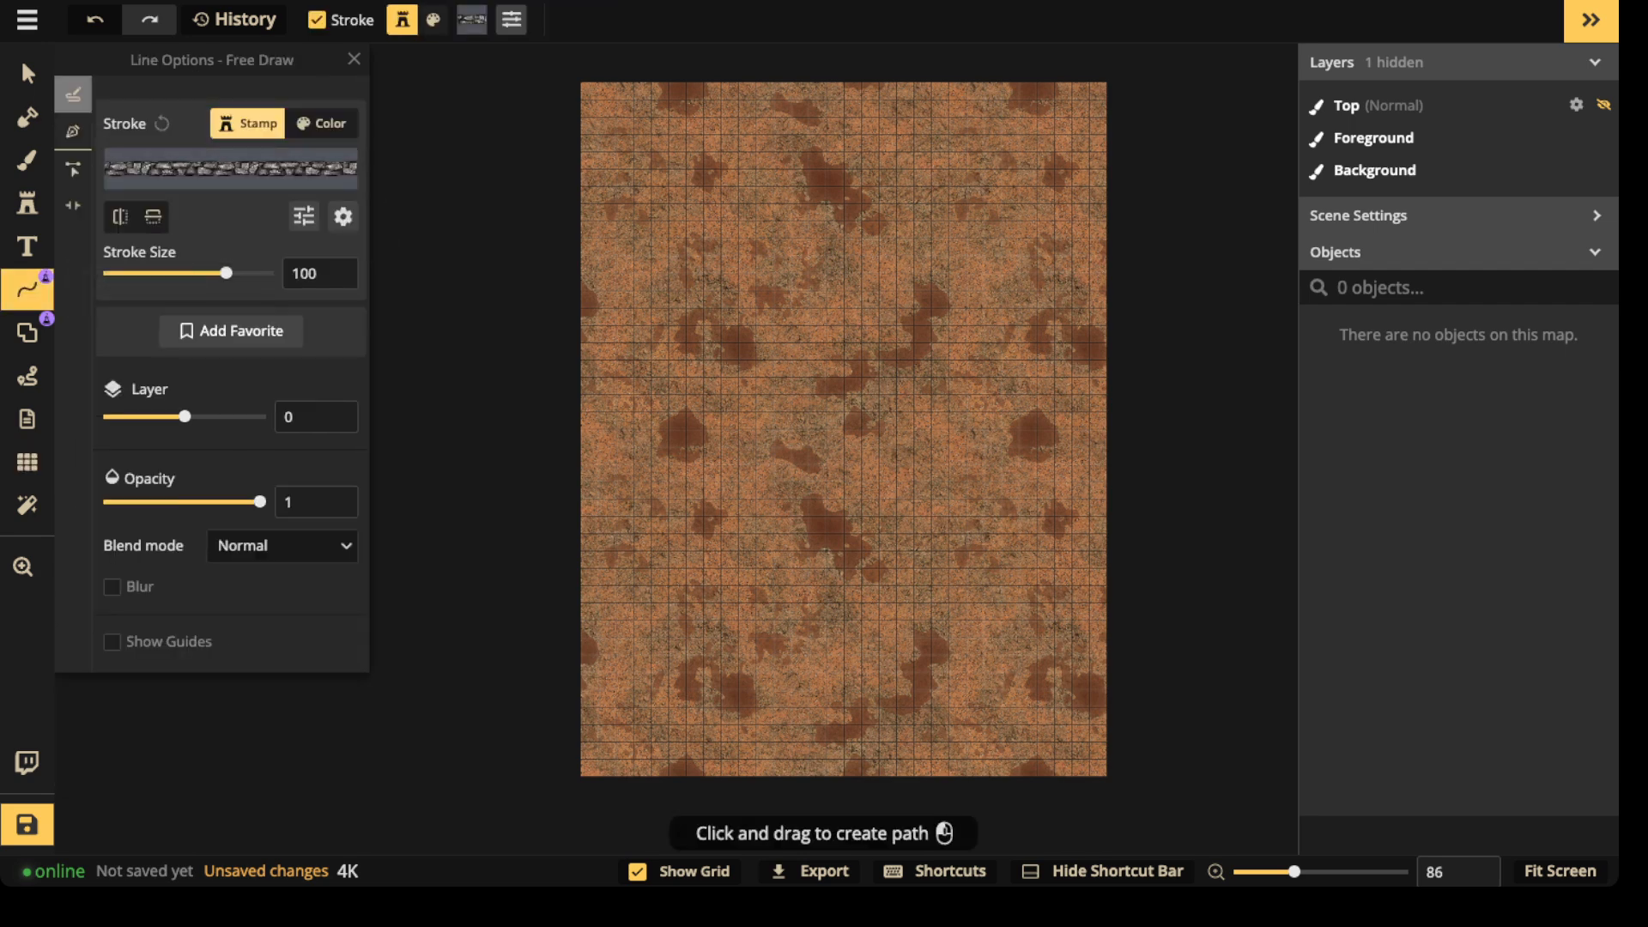
{"action": "scroll", "coordinate": [588, 374], "scroll_direction": "up", "scroll_amount": 2}
{"action": "left_click", "coordinate": [304, 215]}
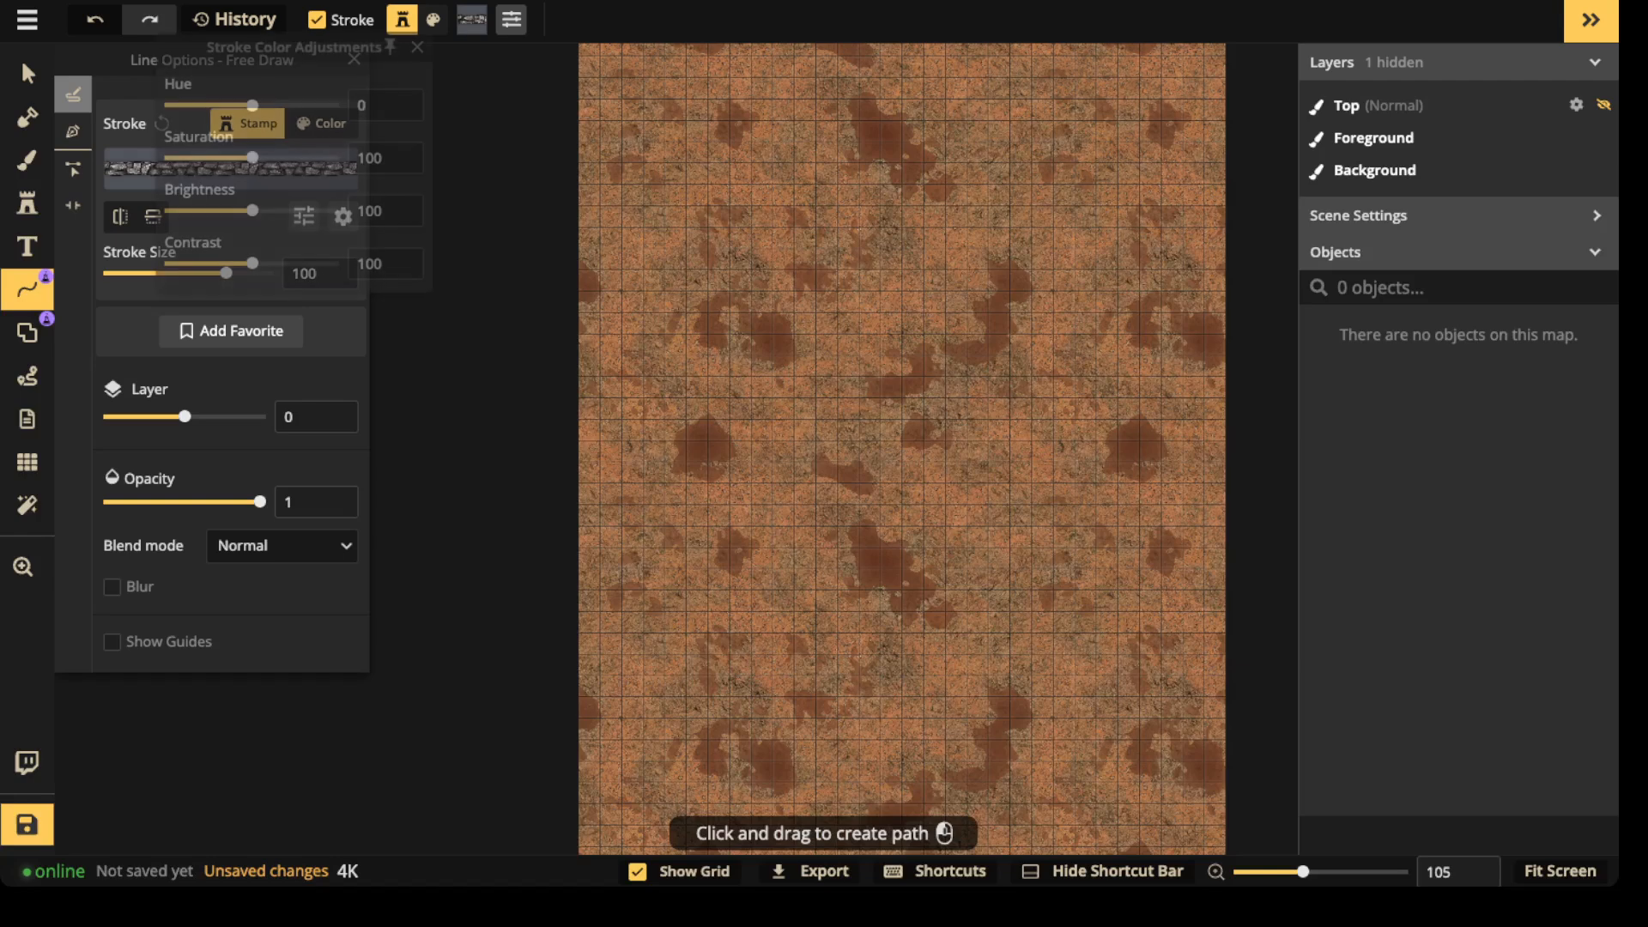
{"action": "left_click", "coordinate": [417, 47]}
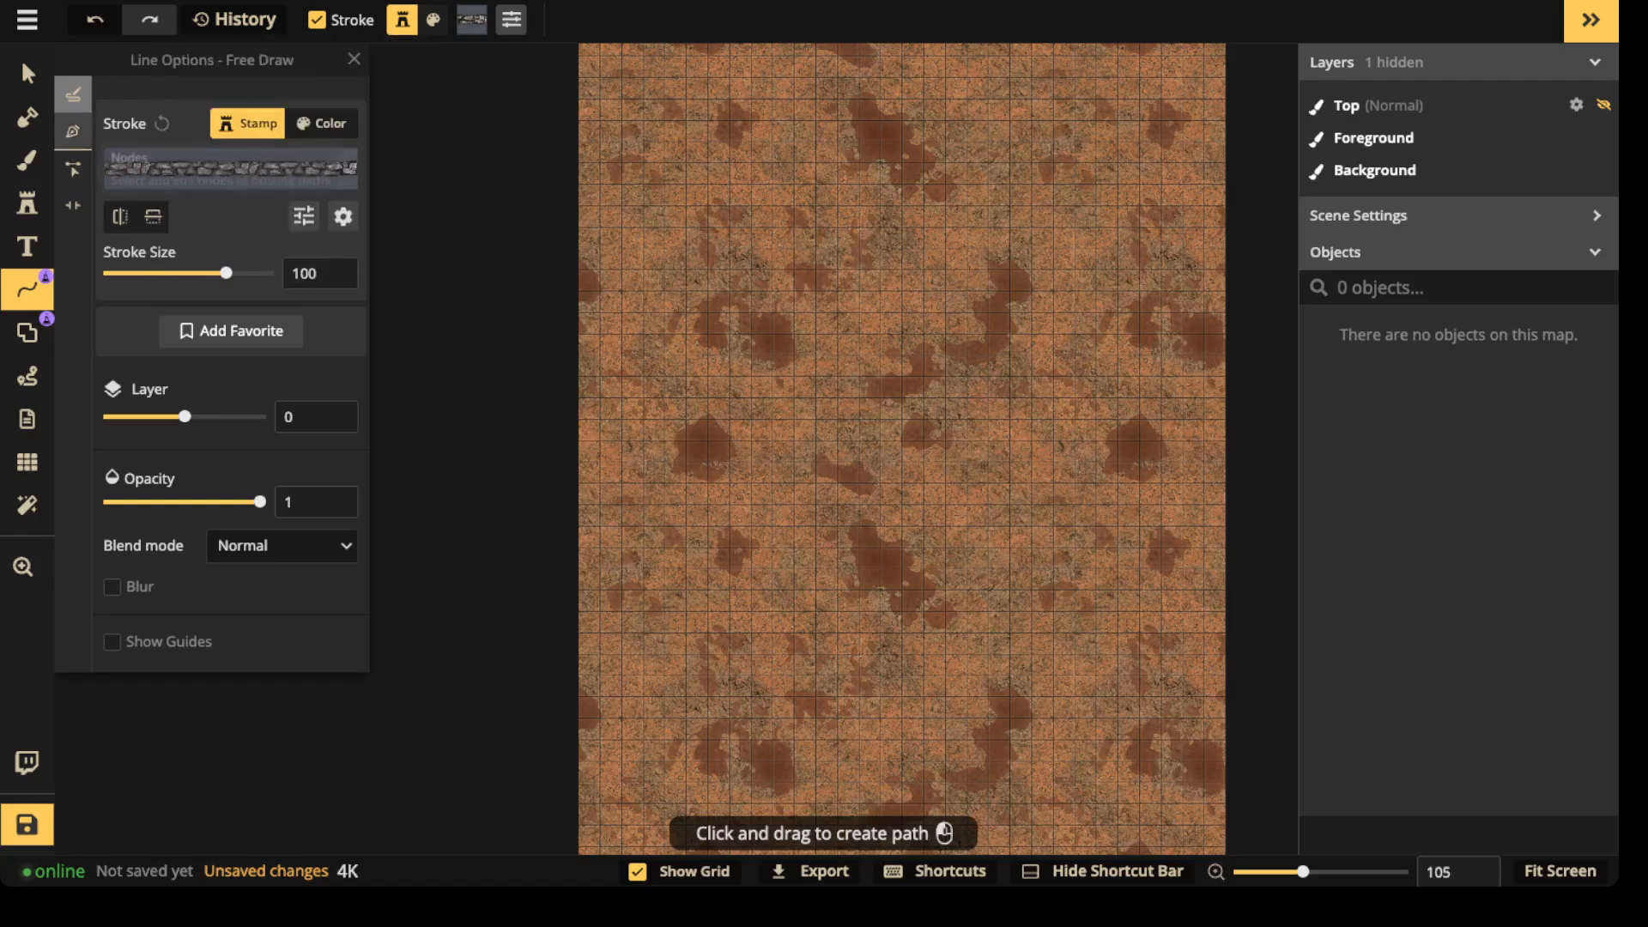
{"action": "left_click", "coordinate": [73, 130]}
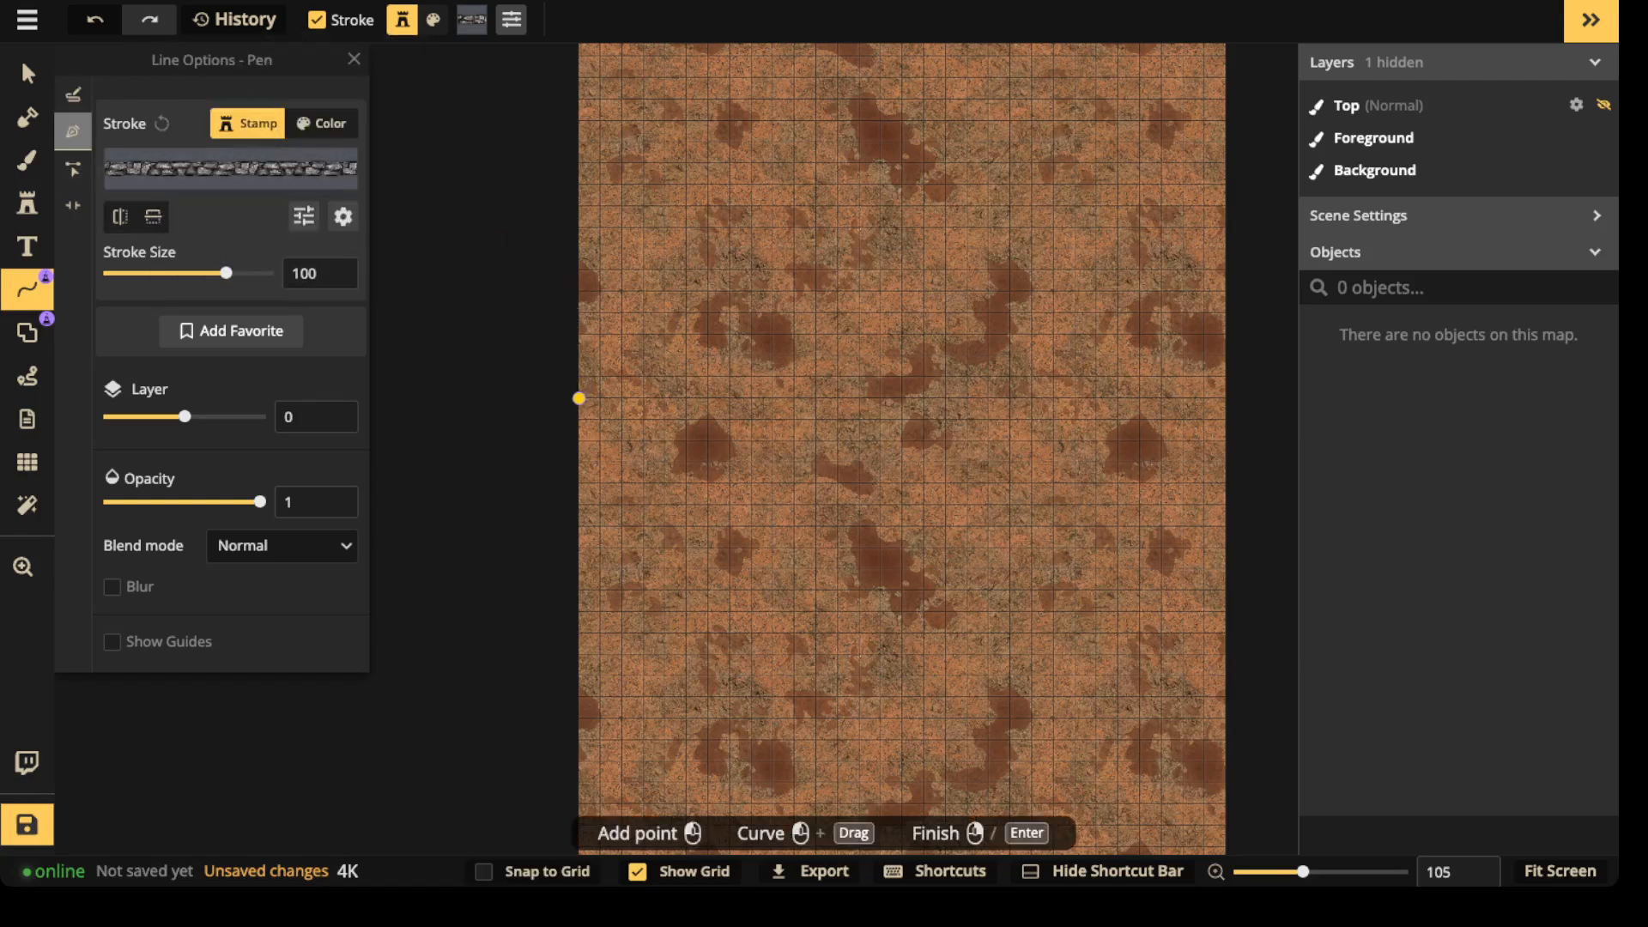
{"action": "left_click", "coordinate": [532, 871]}
{"action": "left_click", "coordinate": [579, 483]}
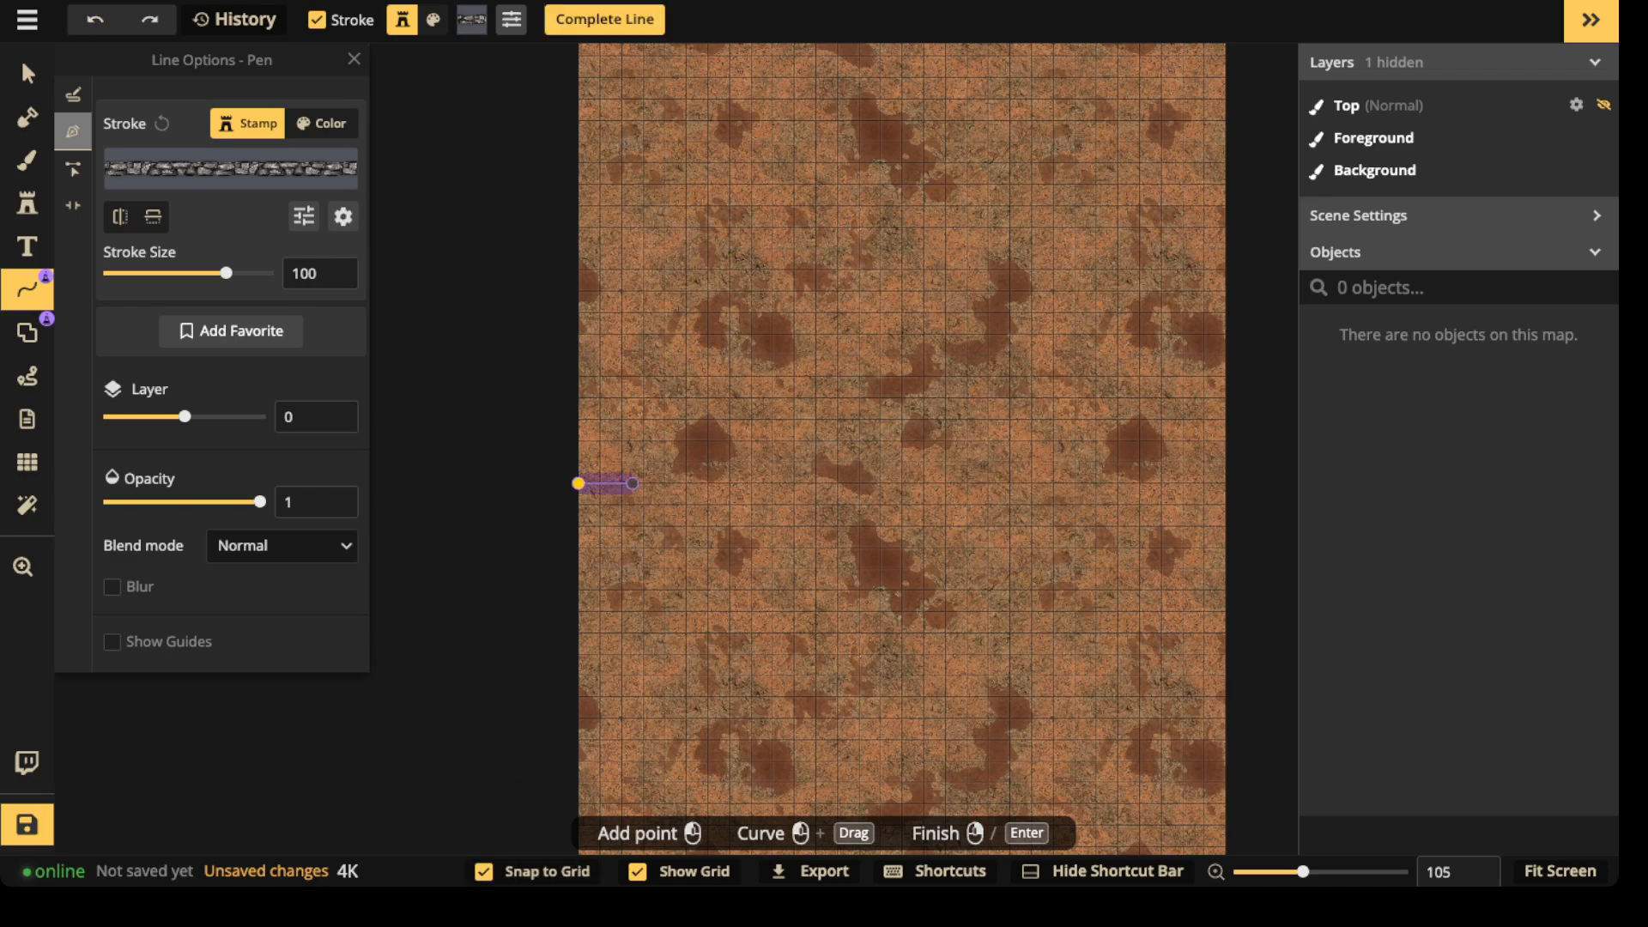
{"action": "left_click", "coordinate": [1225, 483]}
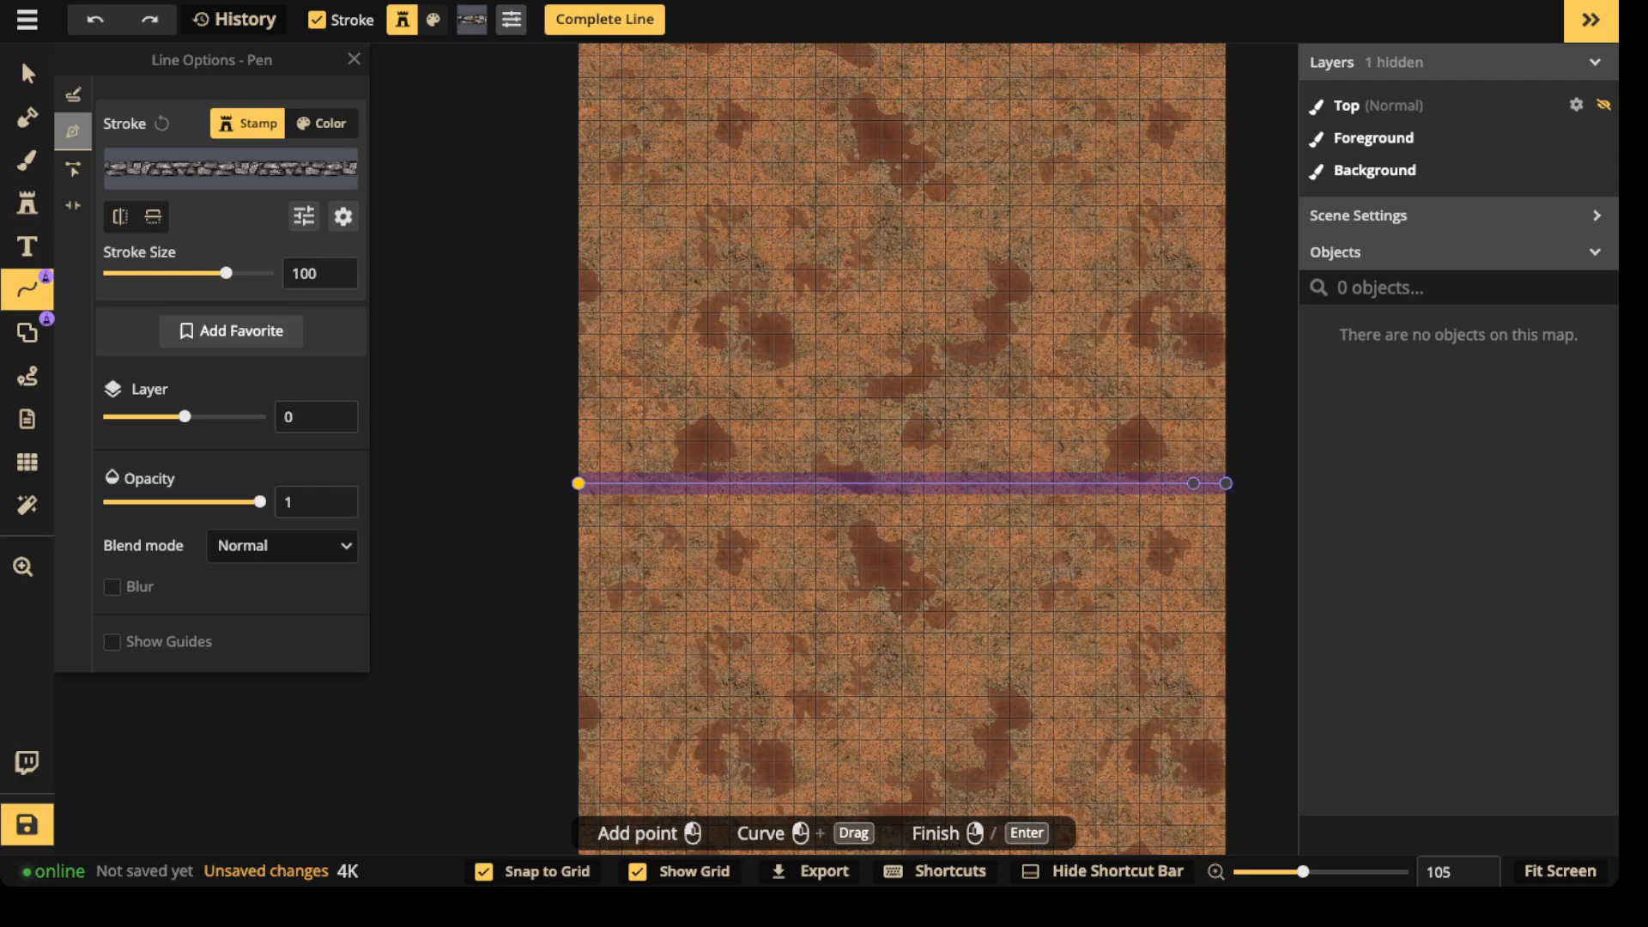
{"action": "key", "text": "Return"}
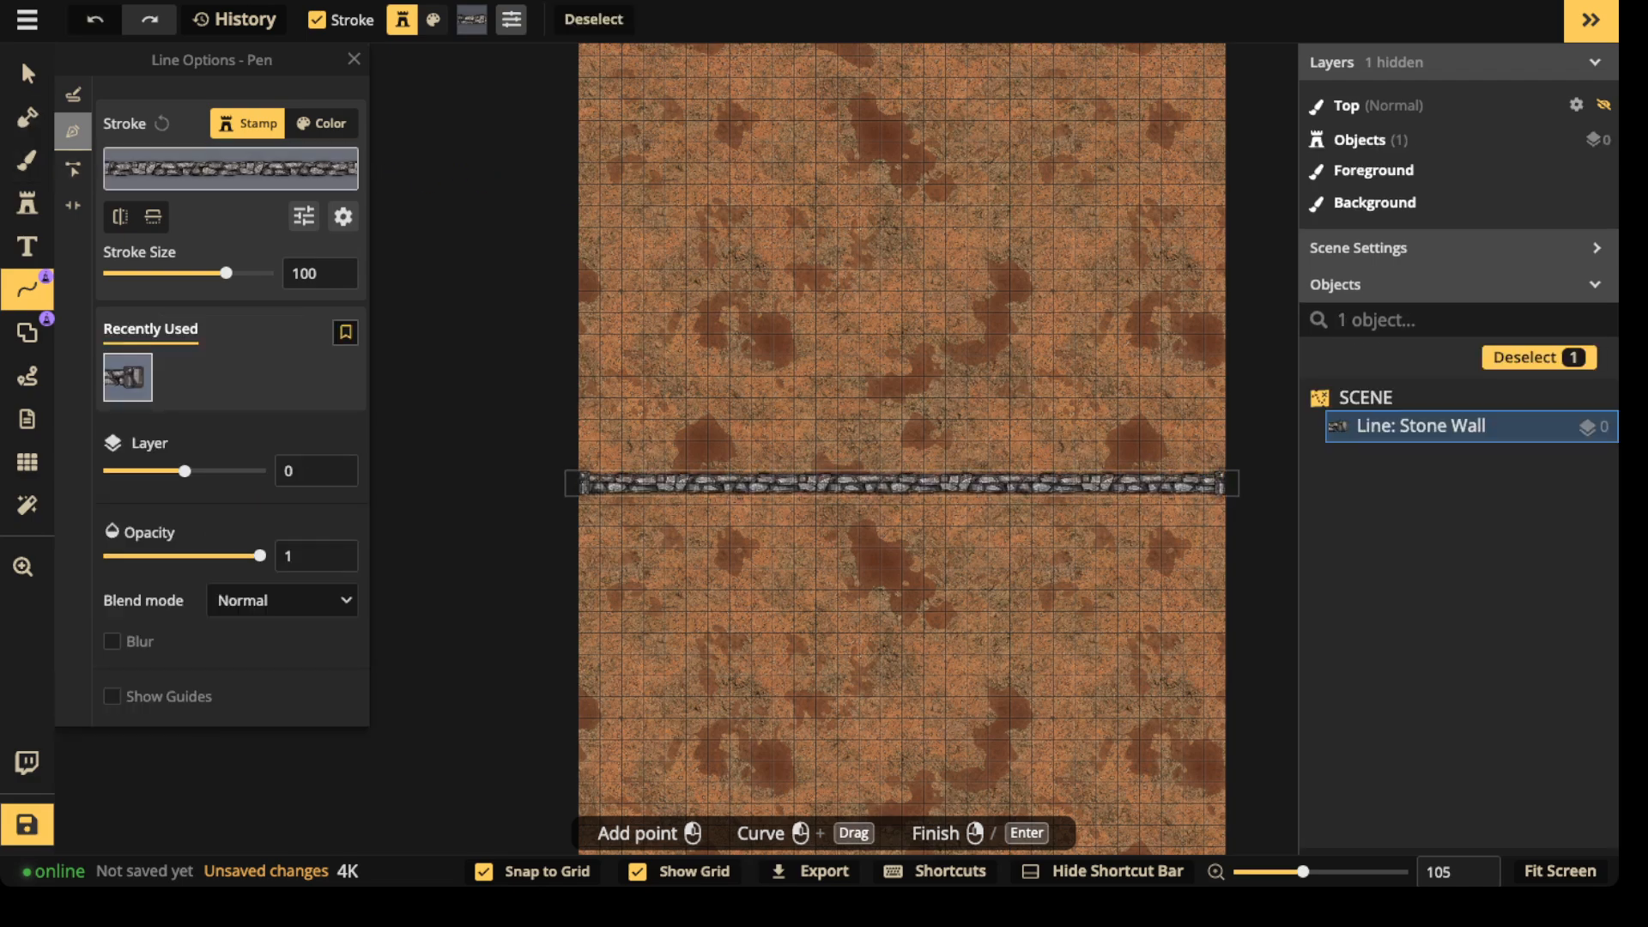
- Search the stamp catalog for "ship" and choose the Small Sailing Ship Composites stamp
{"action": "left_click", "coordinate": [28, 73]}
{"action": "left_click", "coordinate": [28, 204]}
{"action": "left_click", "coordinate": [103, 242]}
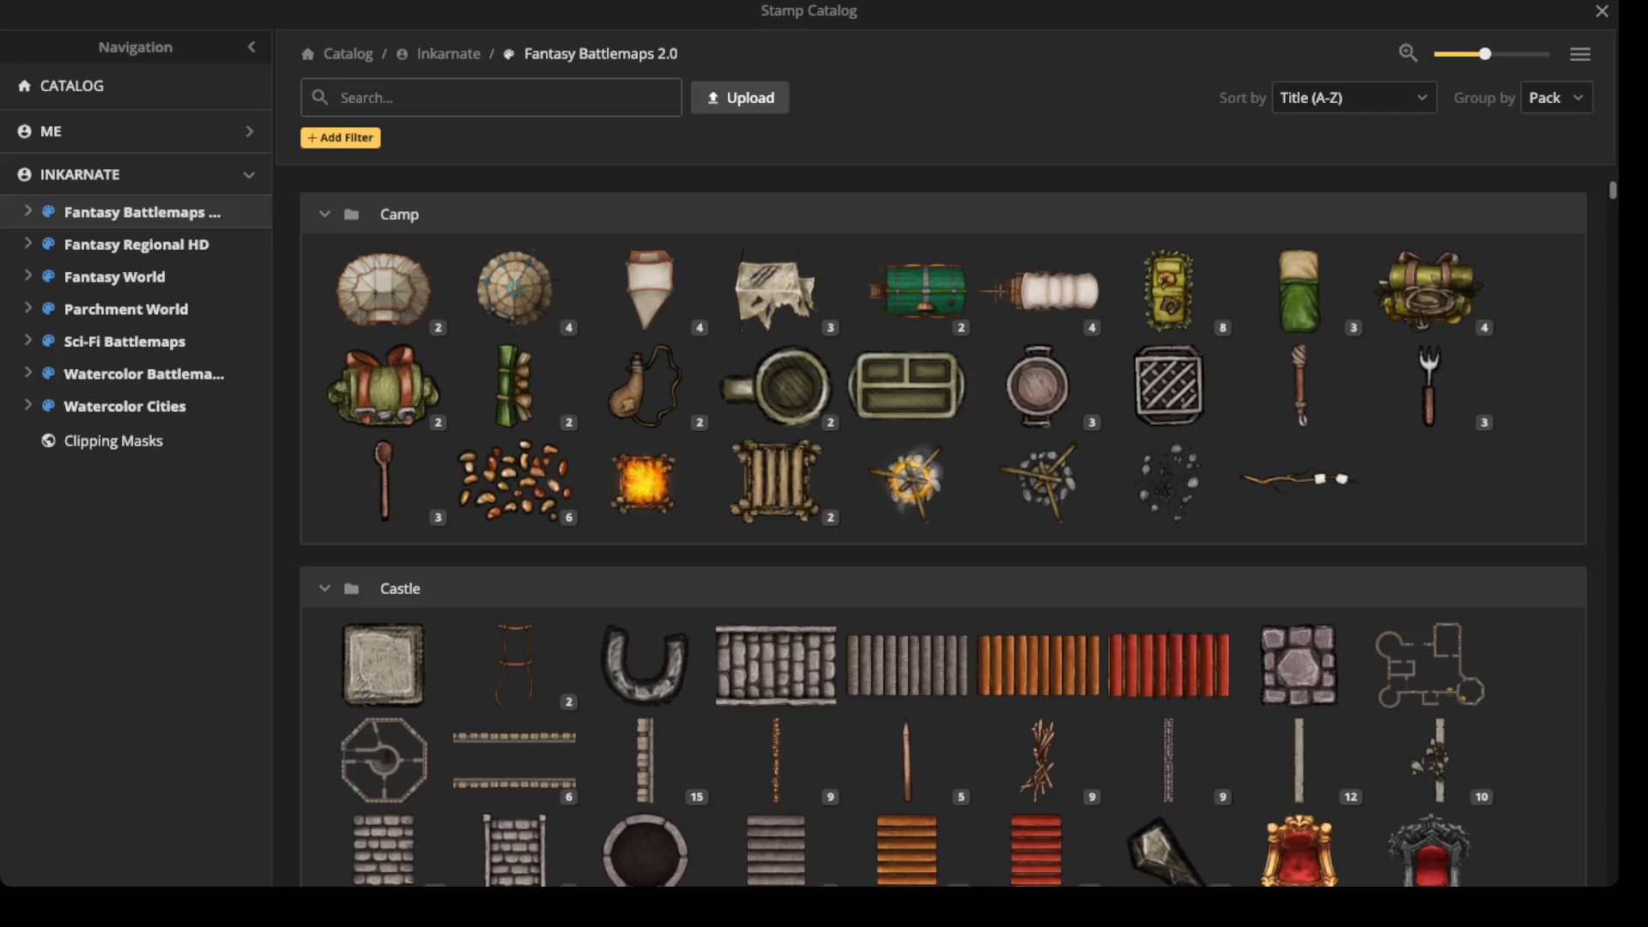
{"action": "type", "text": "ship"}
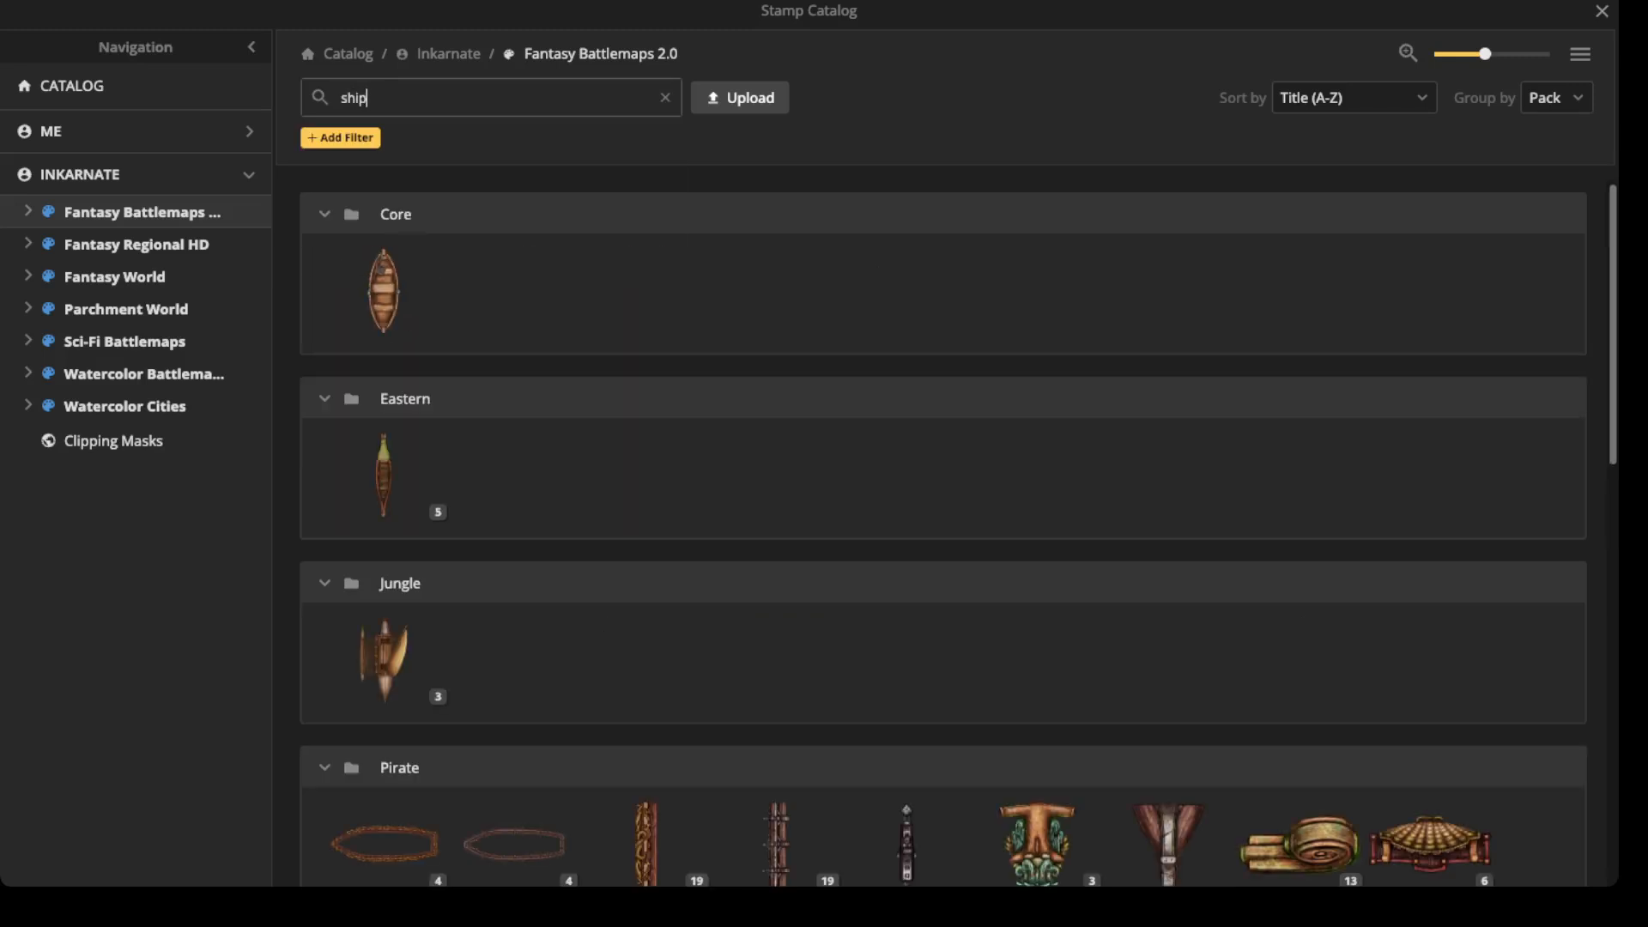
{"action": "scroll", "coordinate": [652, 666], "scroll_direction": "down", "scroll_amount": 5}
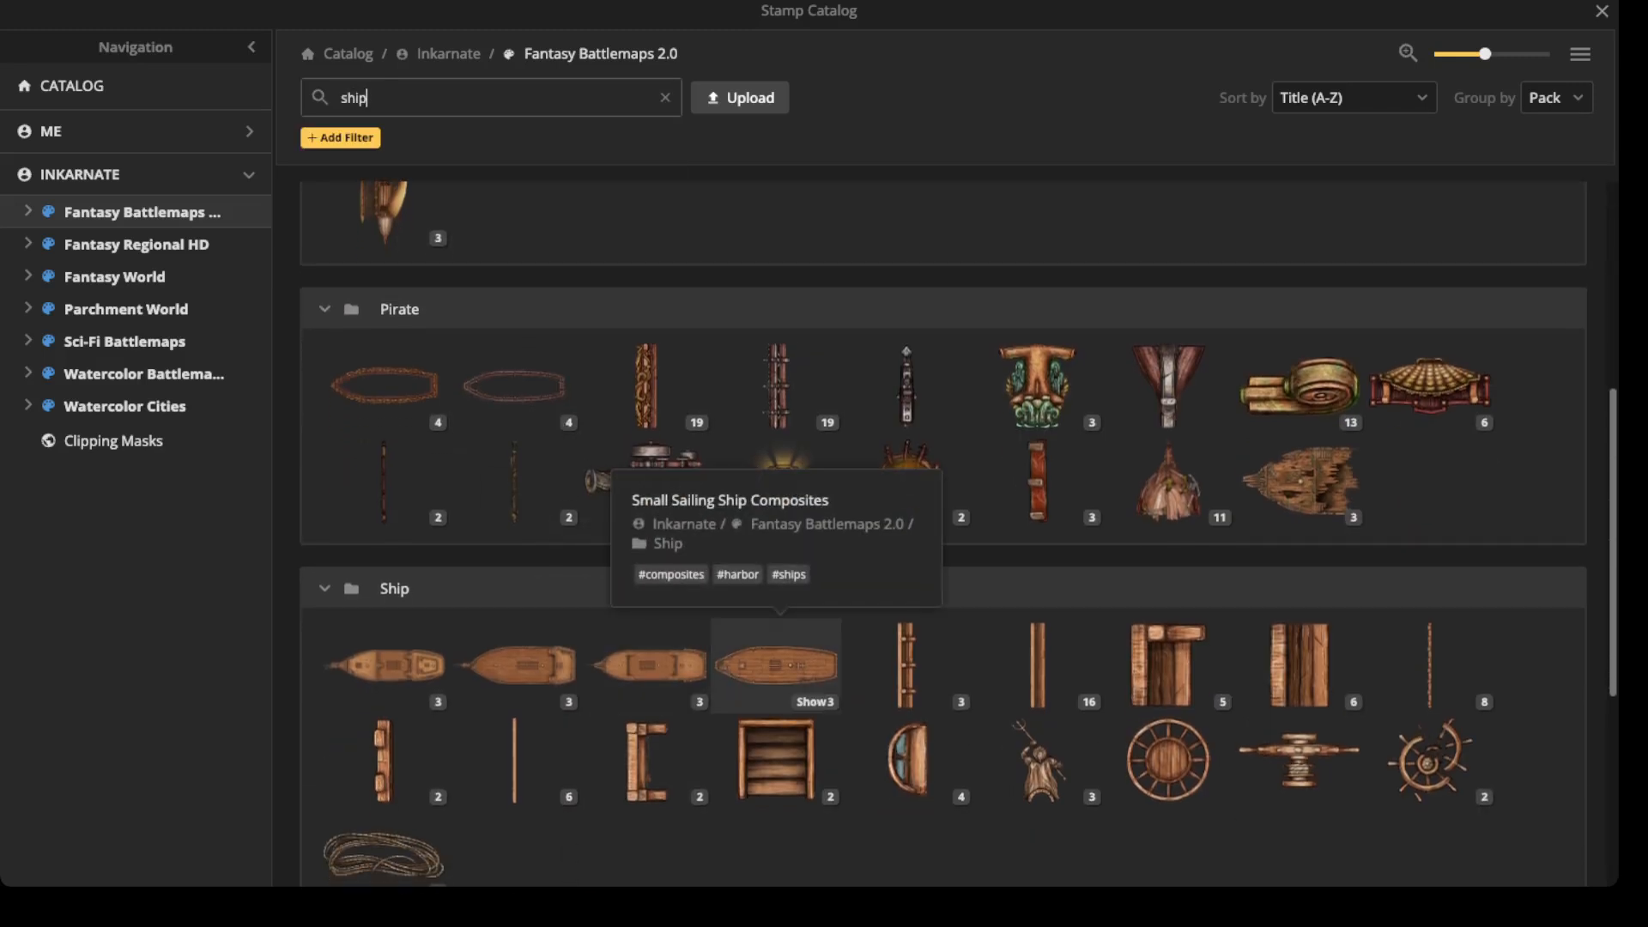
{"action": "left_click", "coordinate": [777, 665]}
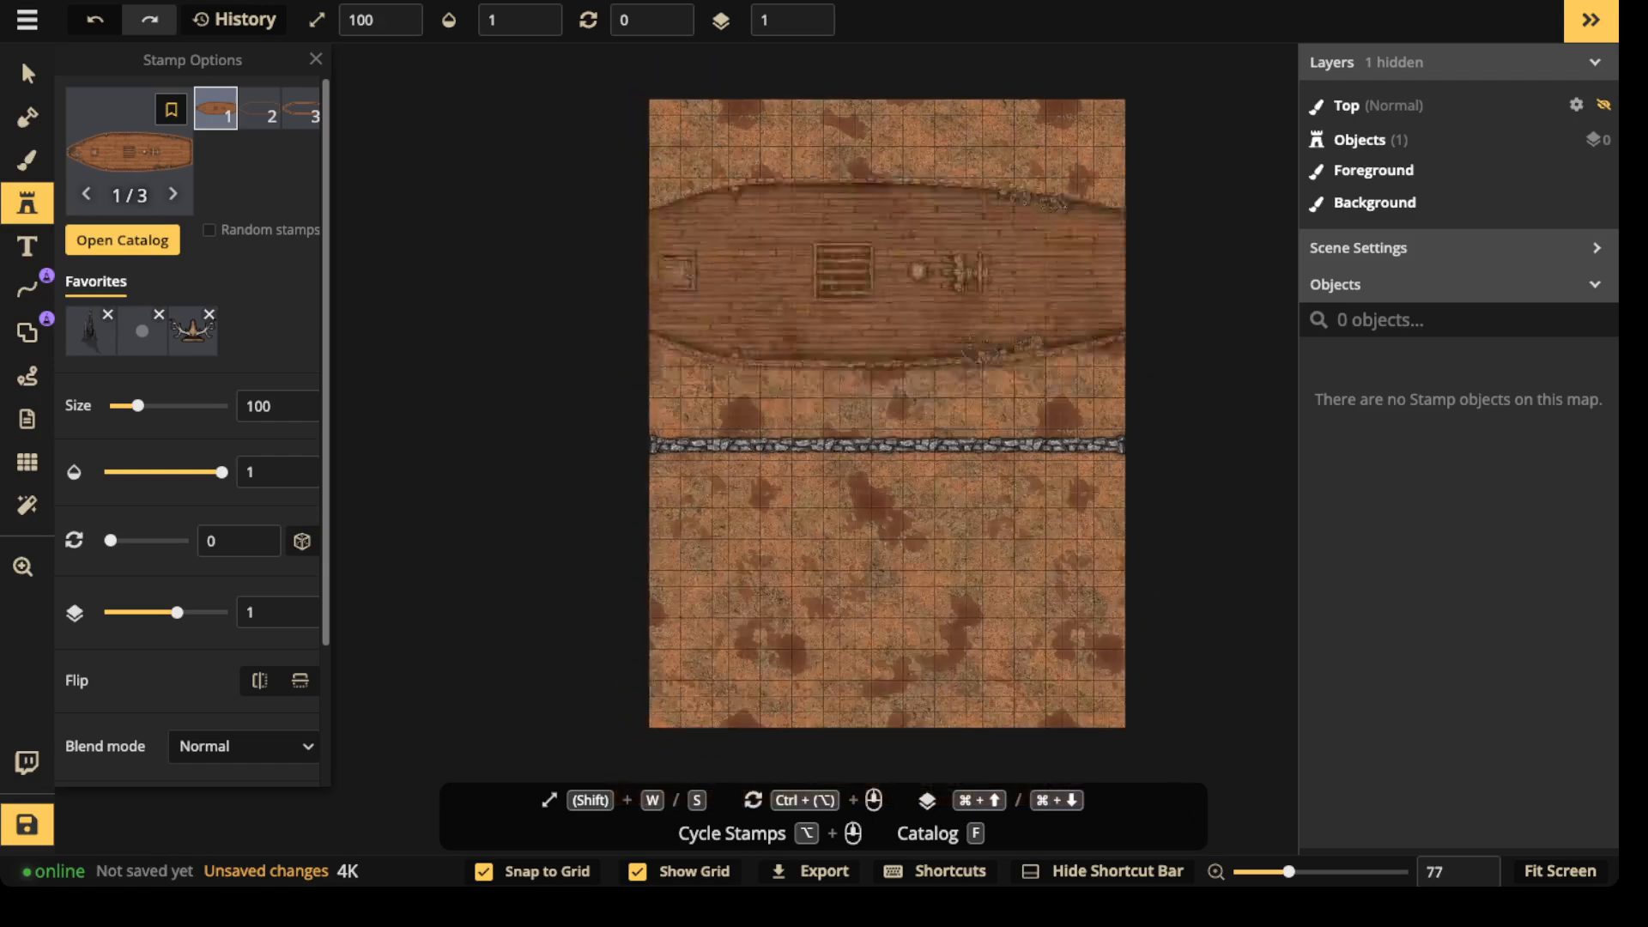
- Place the ship stamp above the stone wall, rotated to 270 degrees and scaled to size 50
{"action": "scroll", "coordinate": [846, 343], "scroll_direction": "down", "scroll_amount": 1, "text": "ctrl"}
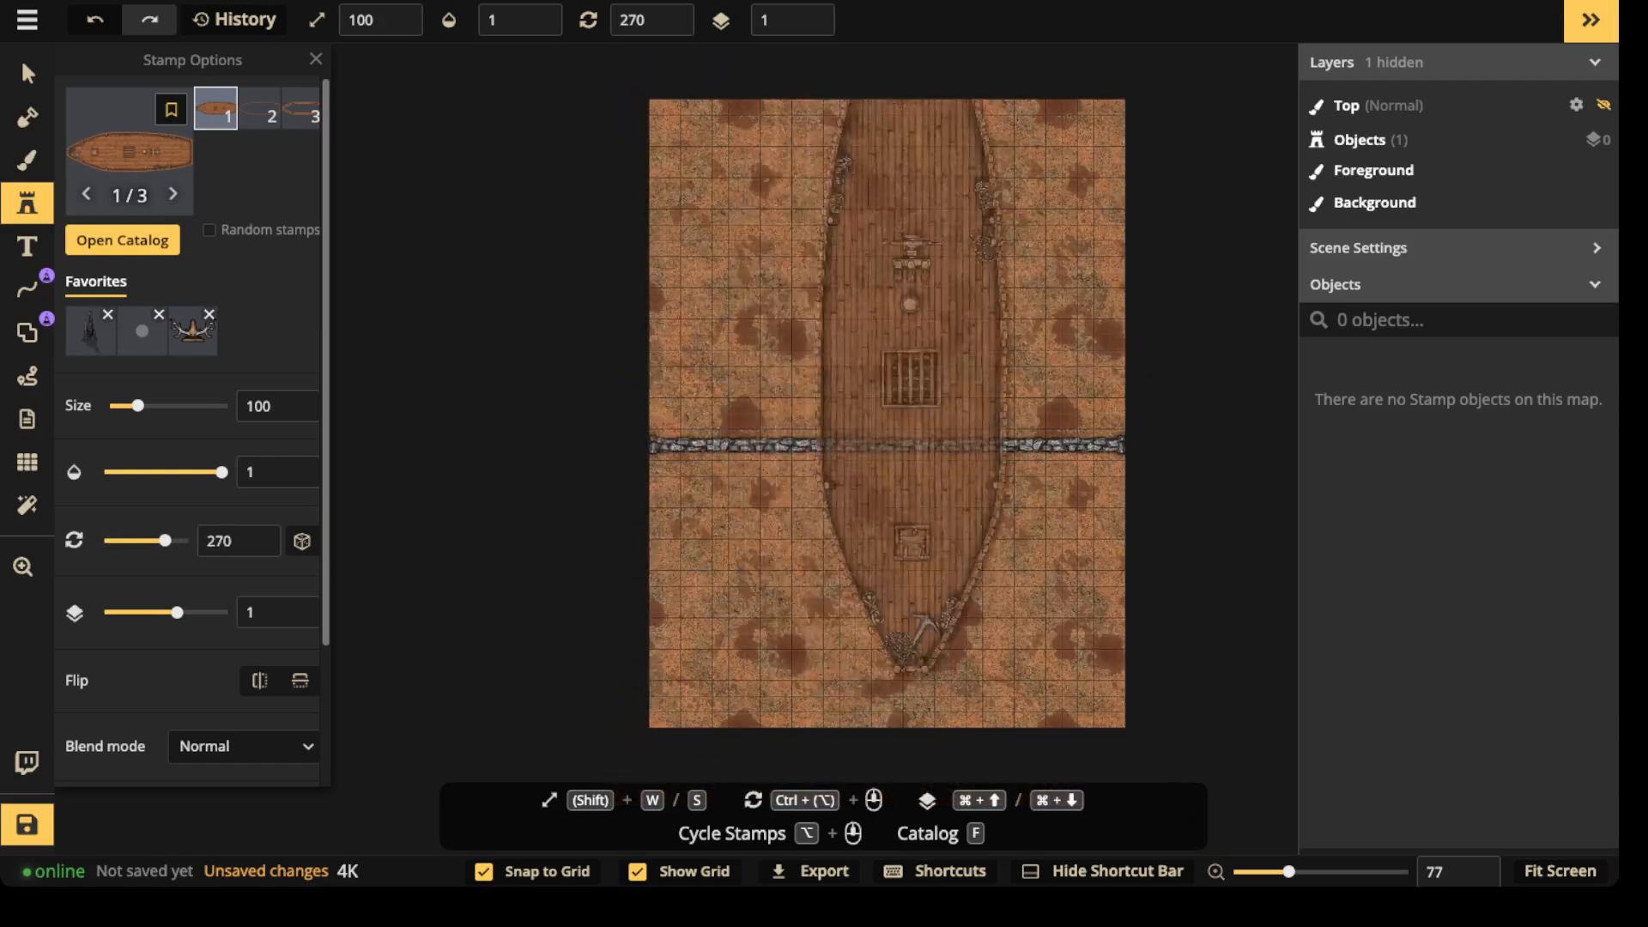
{"action": "key", "text": "s"}
{"action": "key", "text": "s"}
{"action": "key", "text": "s"}
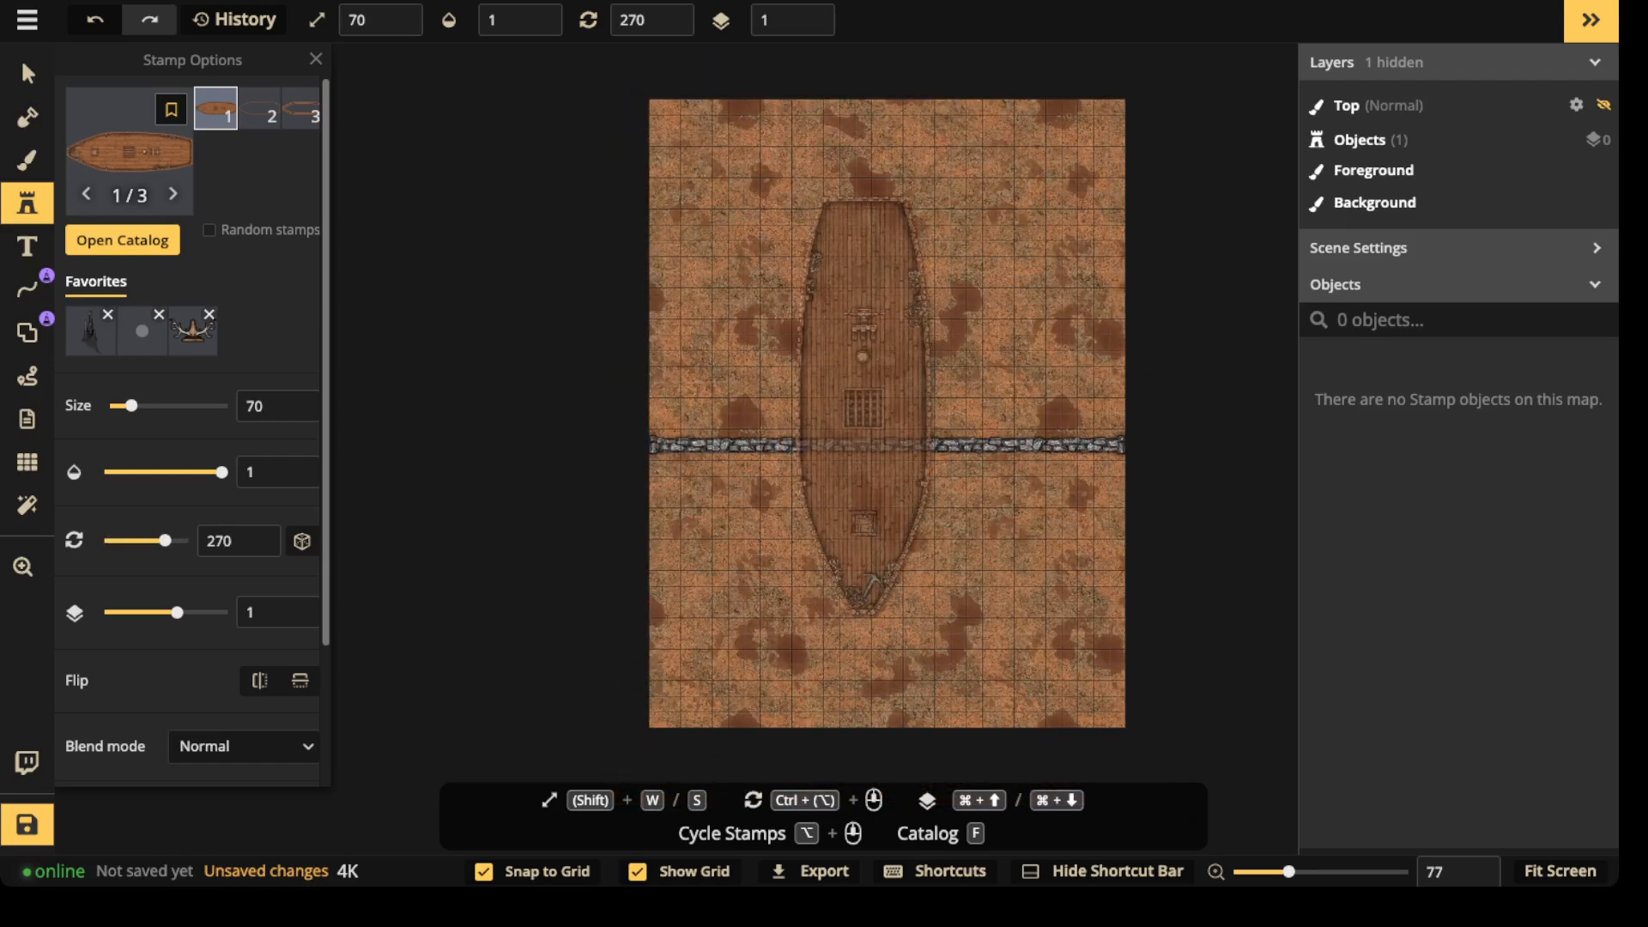
{"action": "key", "text": "s"}
{"action": "key", "text": "s"}
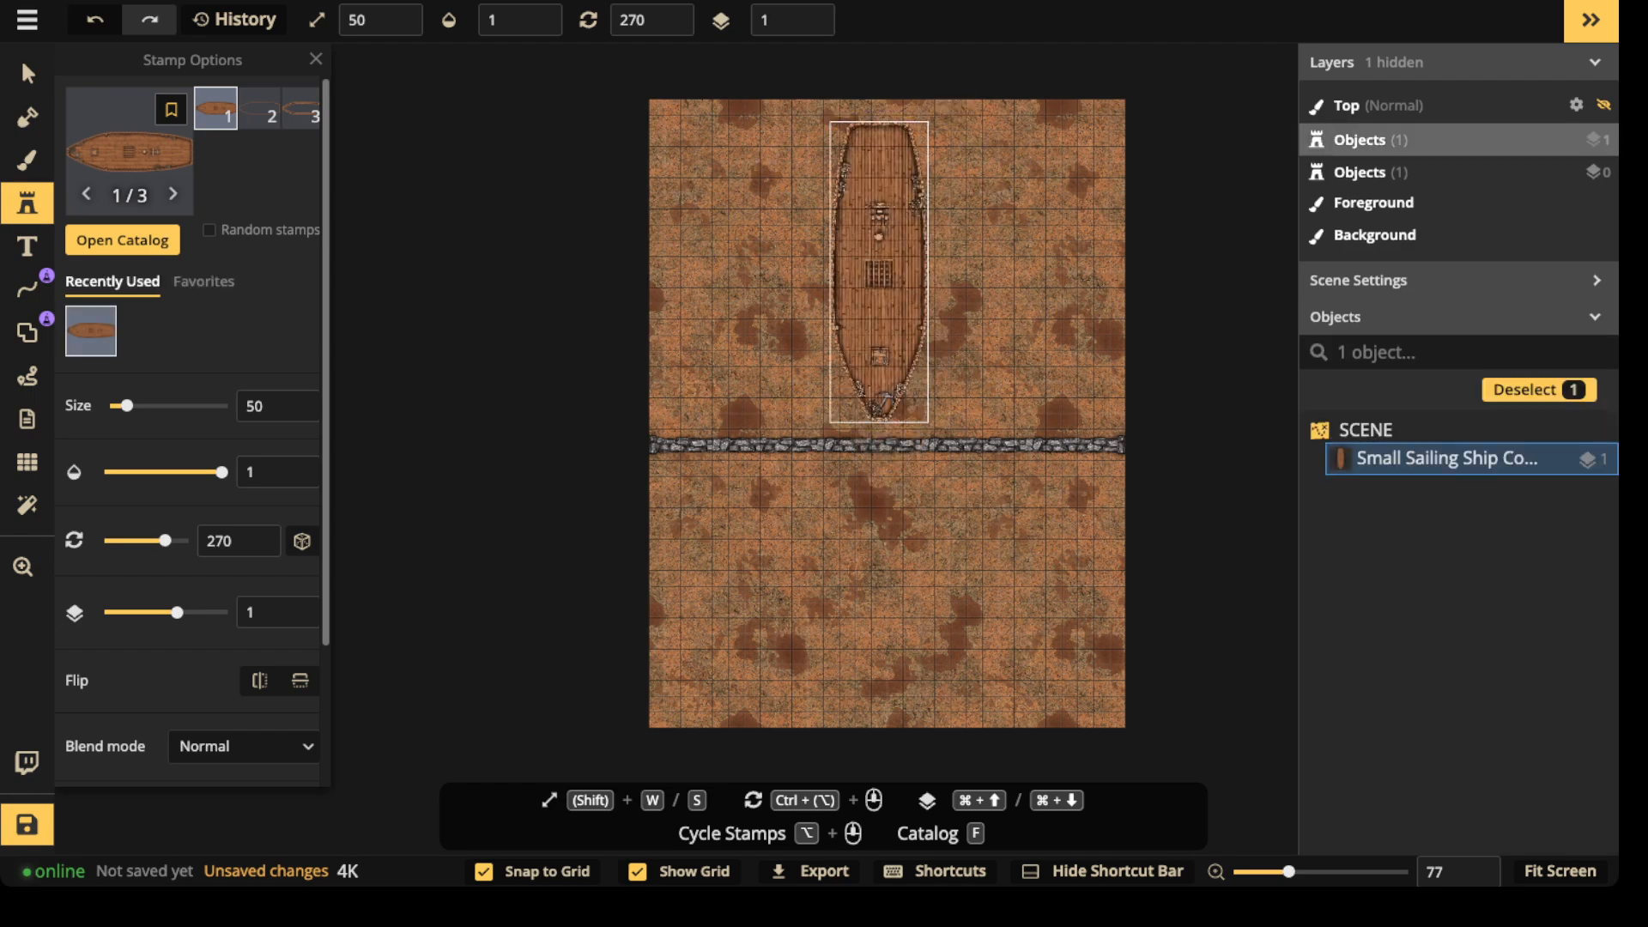
- Examine the placed ship's scale and position against the grid and the stone wall
{"action": "scroll", "coordinate": [854, 272], "scroll_direction": "up", "scroll_amount": 5}
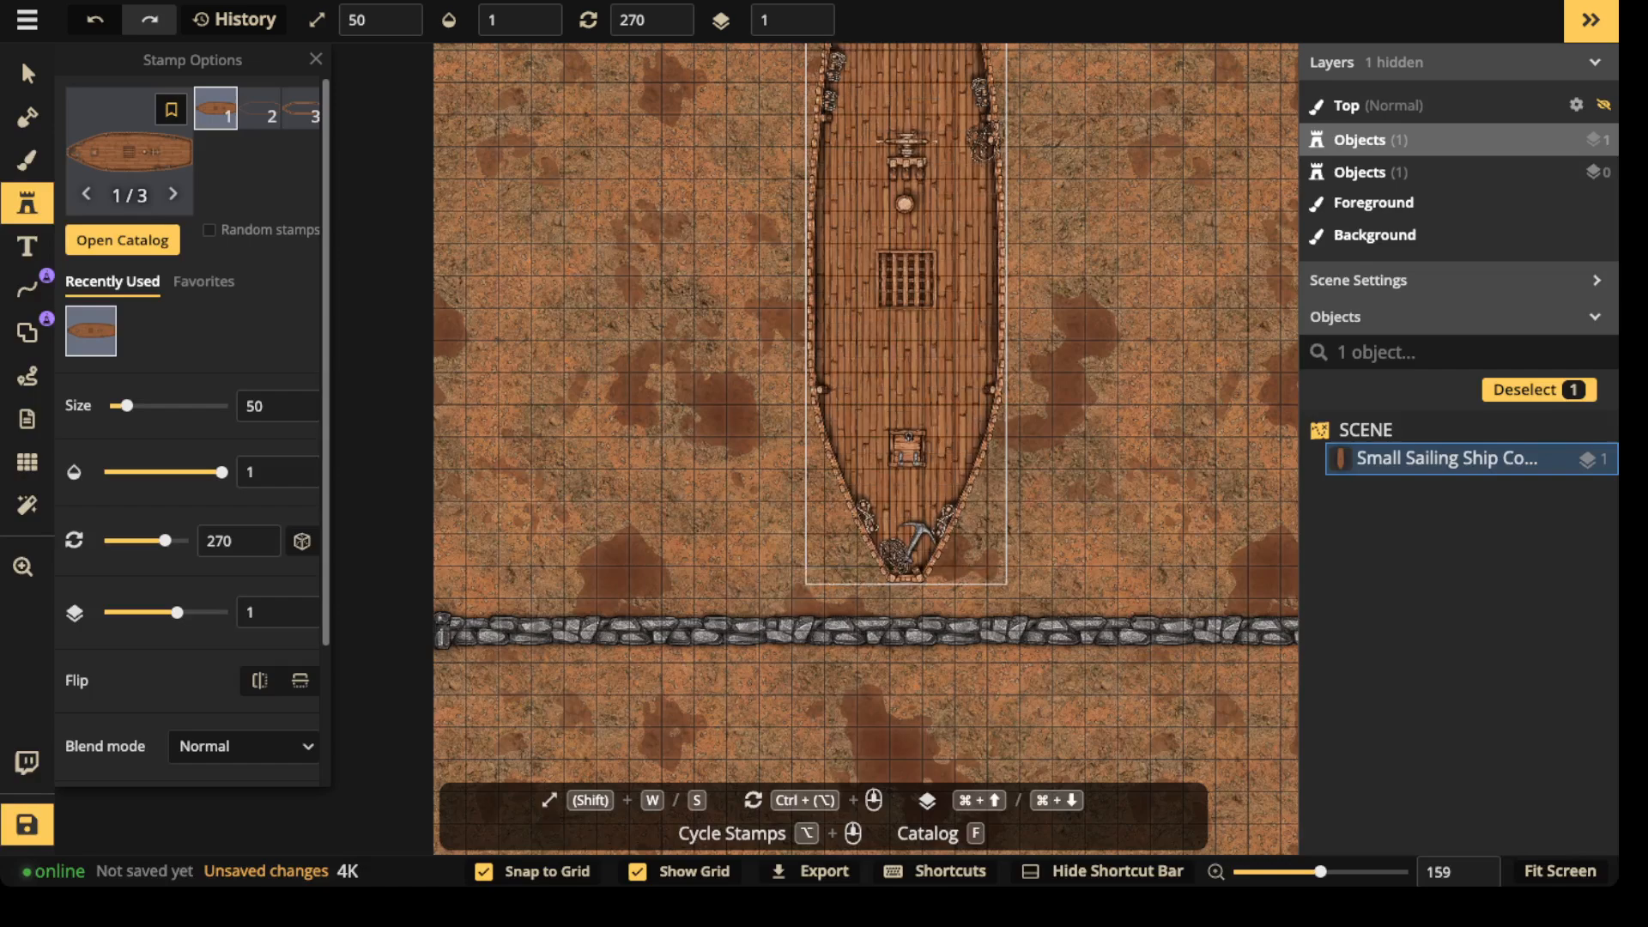
{"action": "key", "text": "space"}
{"action": "left_click_drag", "start_coordinate": [858, 386], "coordinate": [833, 528]}
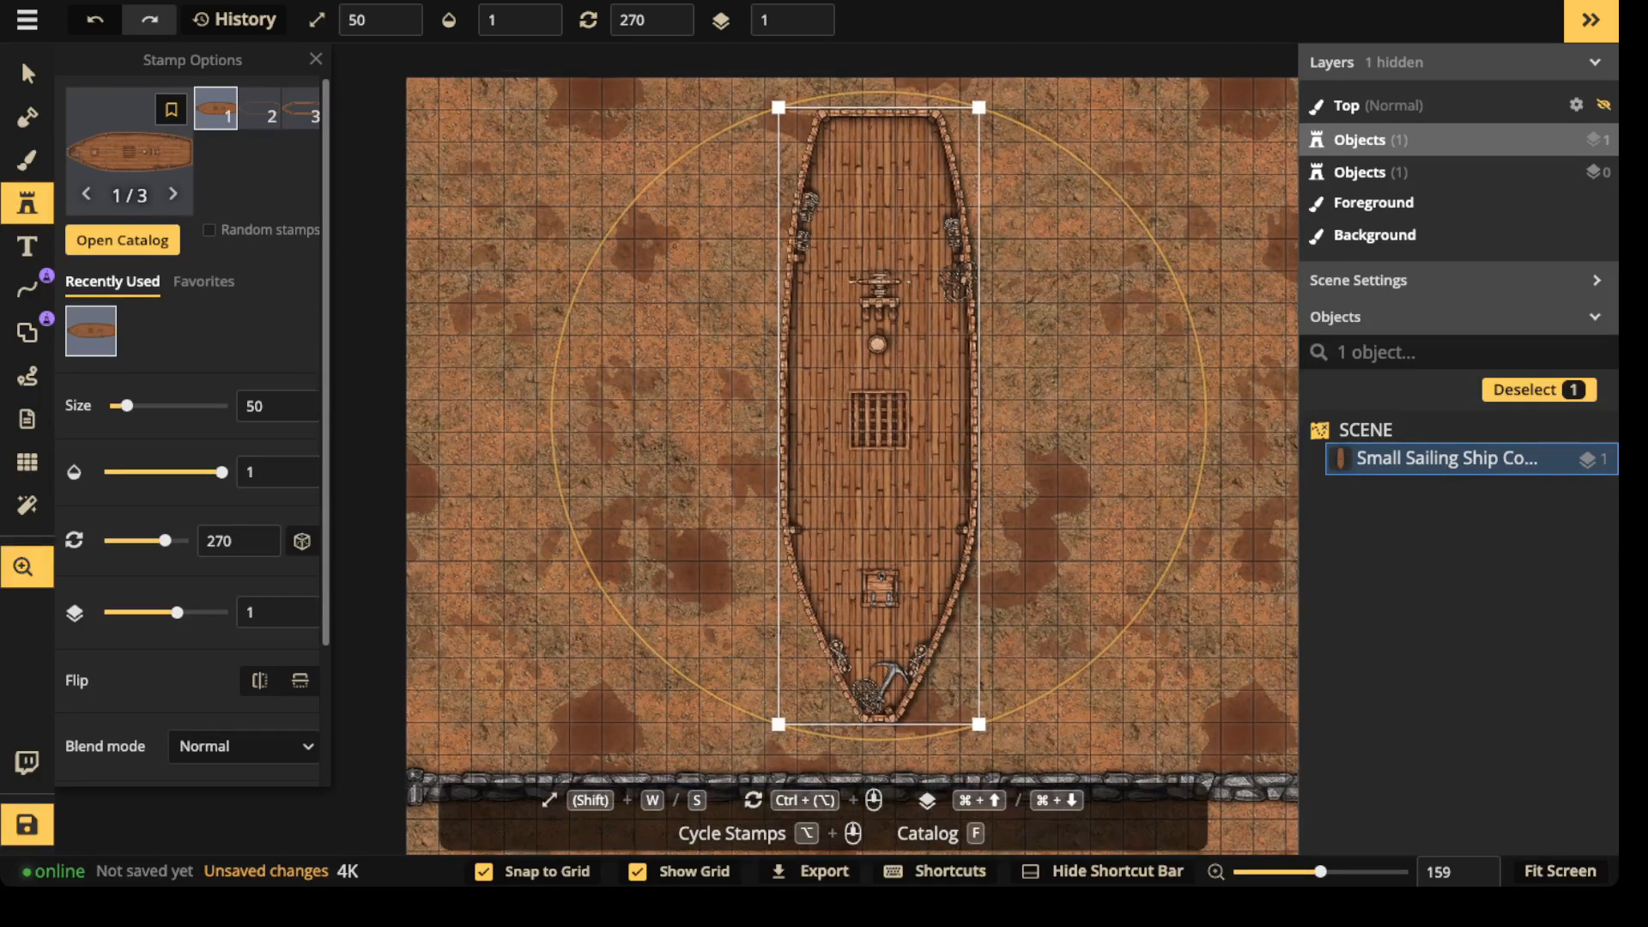
{"action": "scroll", "coordinate": [859, 386], "scroll_direction": "down", "scroll_amount": 2}
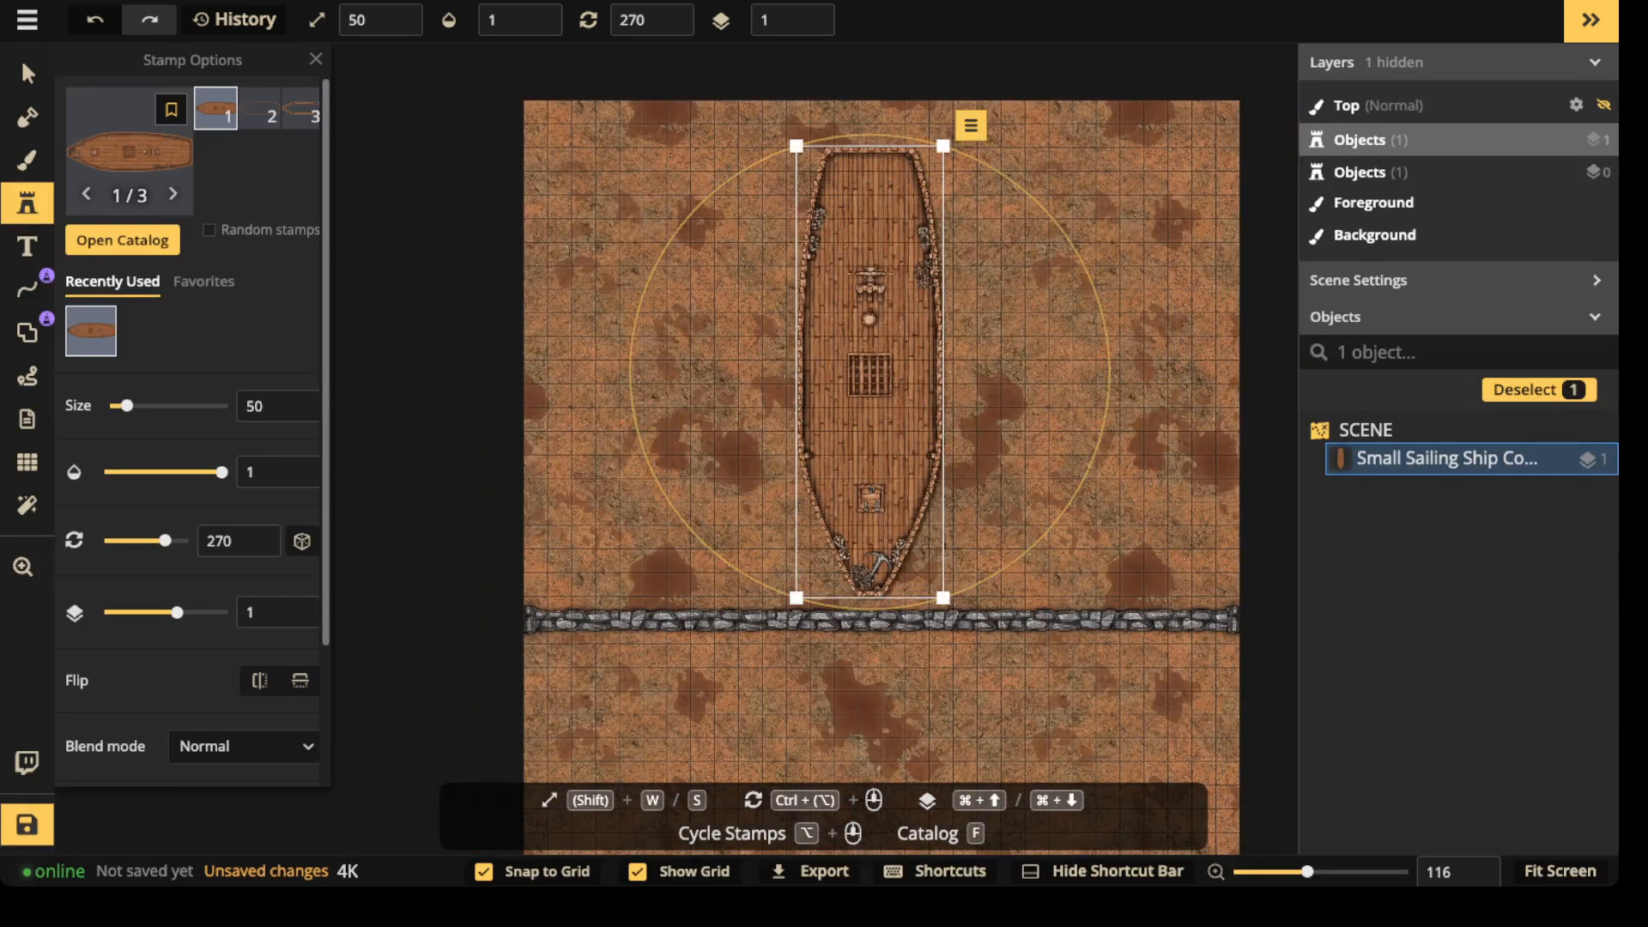
{"action": "scroll", "coordinate": [820, 347], "scroll_direction": "down", "scroll_amount": 2}
{"action": "key", "text": "v"}
{"action": "key", "text": "space"}
{"action": "left_click_drag", "start_coordinate": [858, 532], "coordinate": [827, 447]}
{"action": "key", "text": "Escape"}
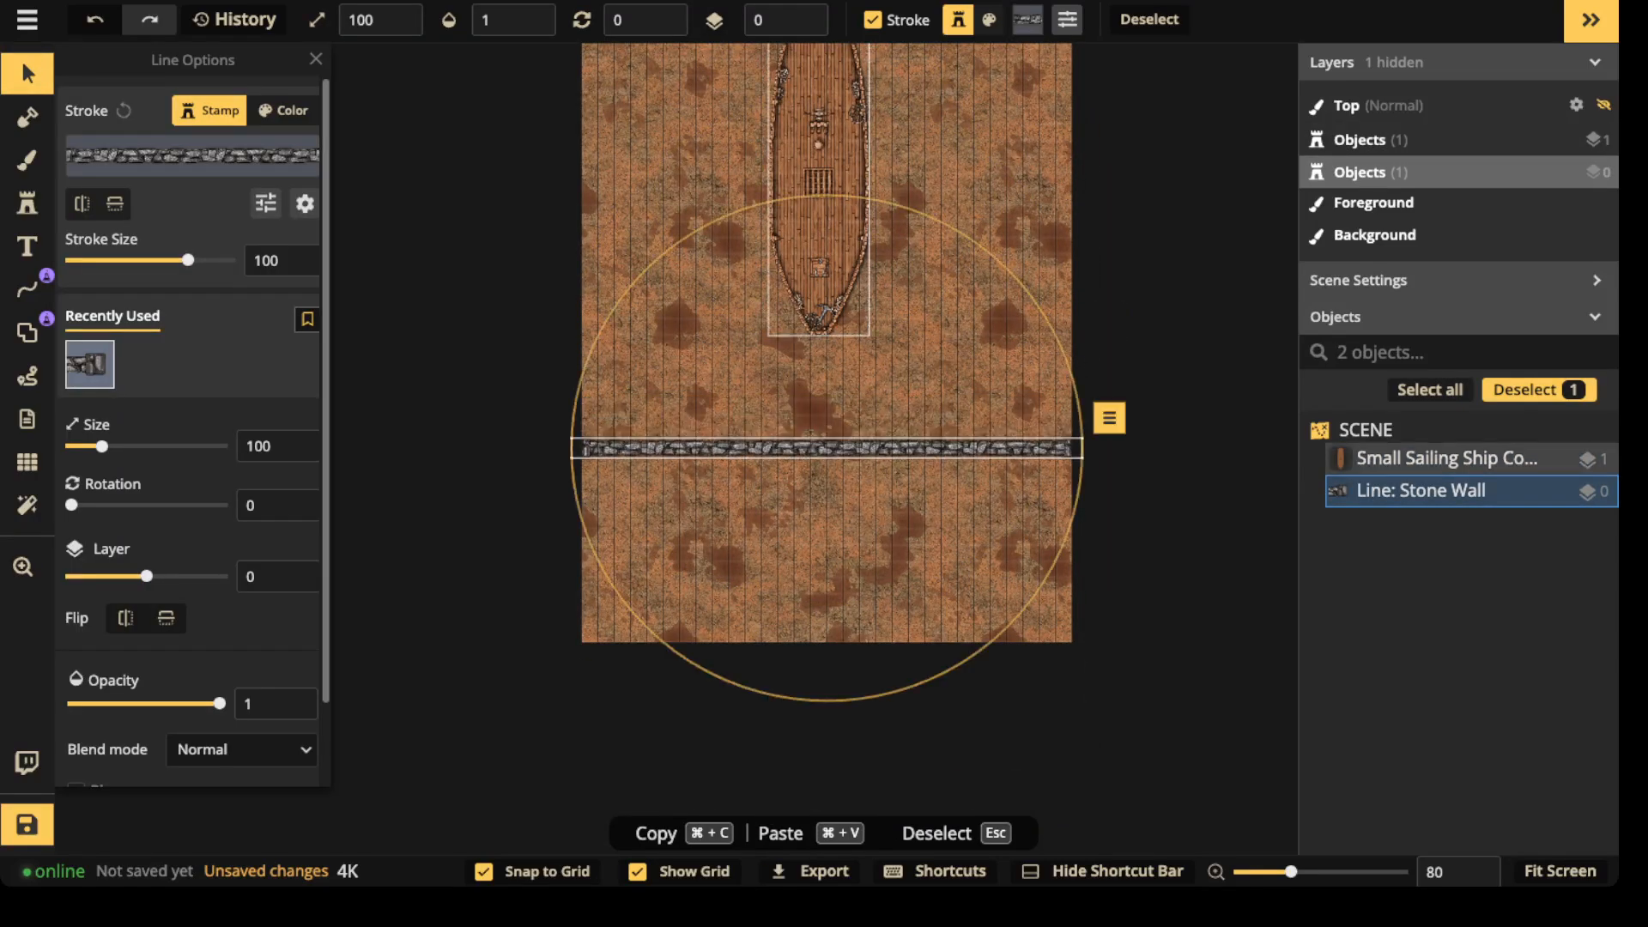
- Select the small sailing ship and move it down so its bow sits just above the stone wall
{"action": "left_click", "coordinate": [1442, 459]}
{"action": "left_click_drag", "start_coordinate": [818, 181], "coordinate": [783, 415]}
{"action": "key", "text": "space"}
{"action": "key", "text": "Up"}
{"action": "key", "text": "Up"}
{"action": "key", "text": "Down"}
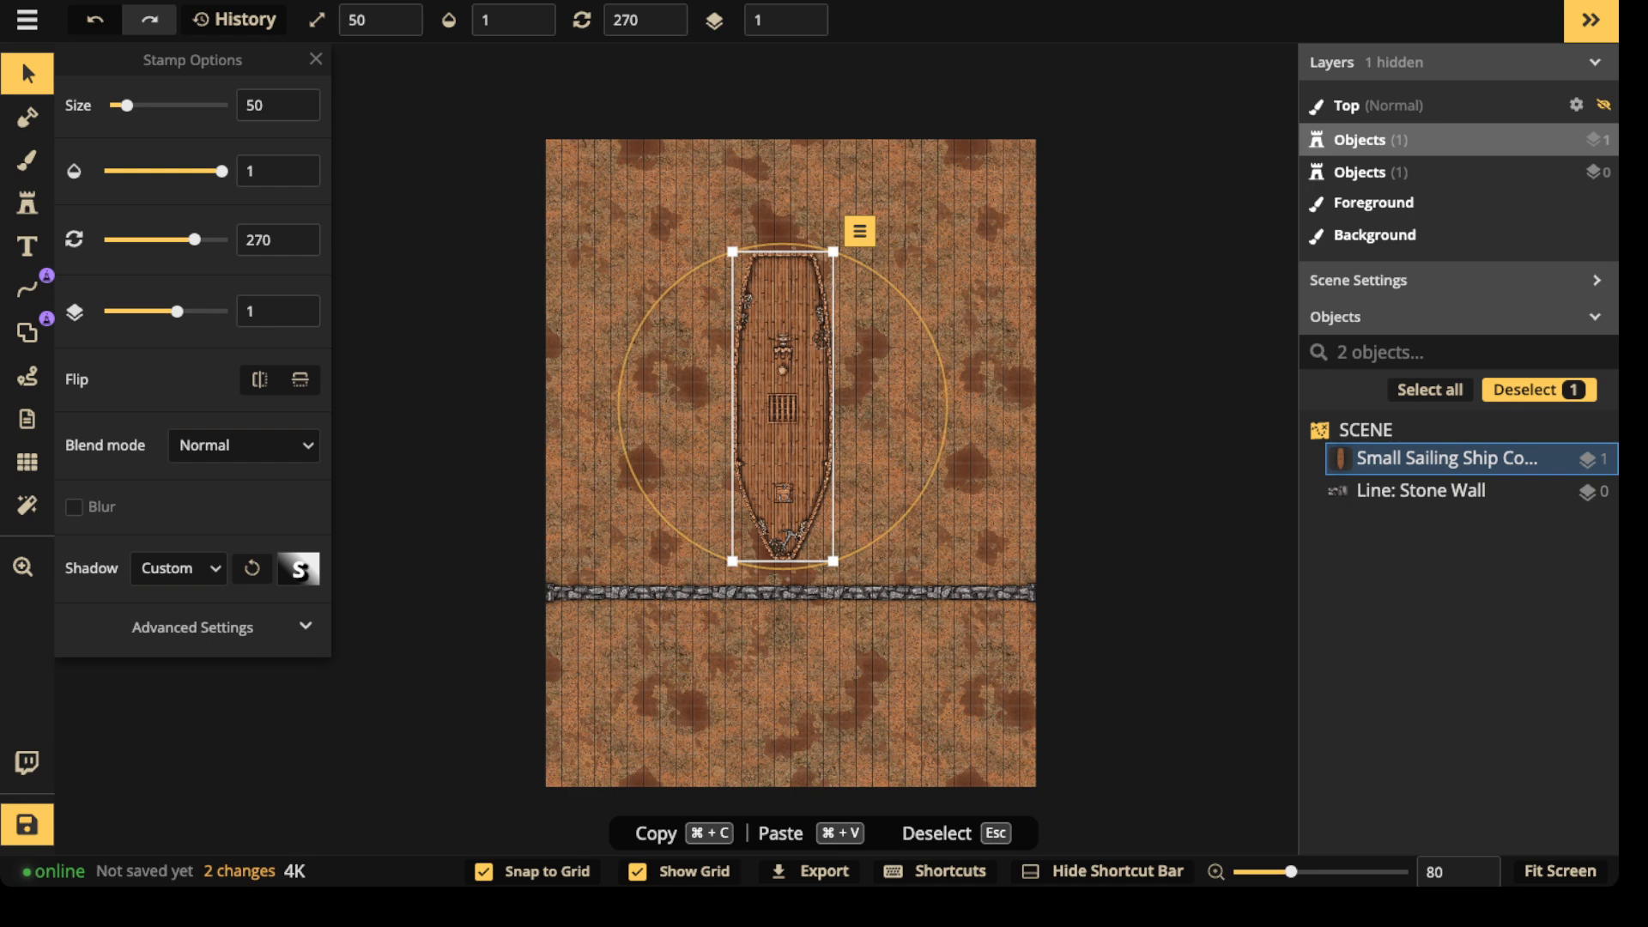
- Nudge the ship slightly down toward the stone wall and set the wall's stroke size to 62
{"action": "left_click_drag", "start_coordinate": [783, 406], "coordinate": [782, 415]}
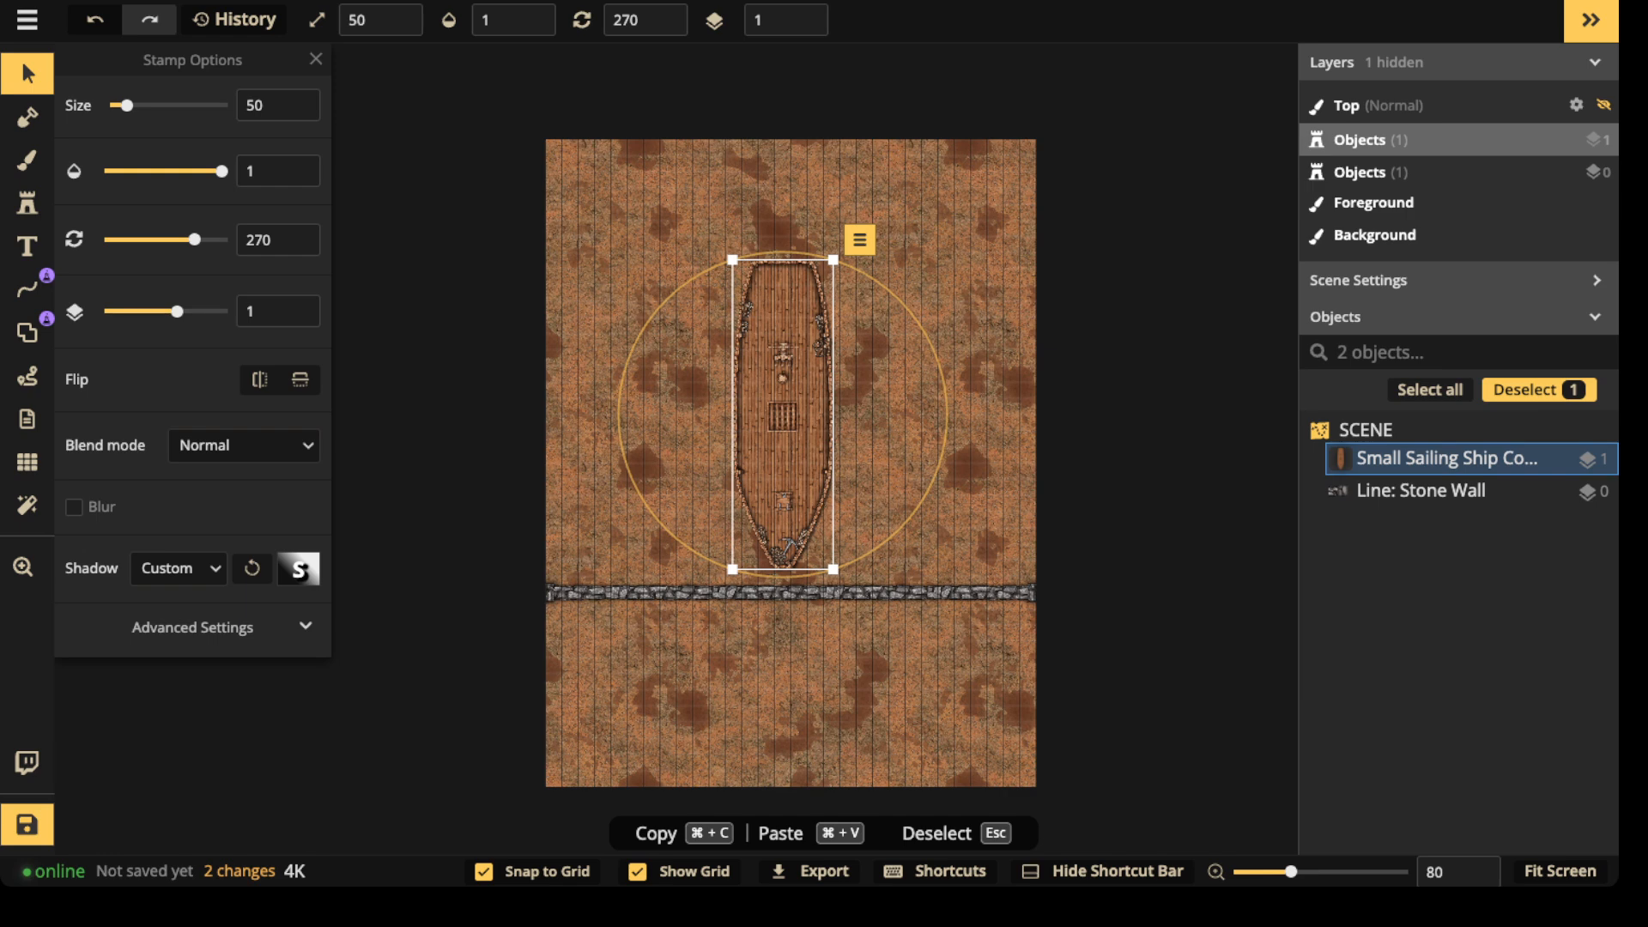
{"action": "scroll", "coordinate": [766, 373], "scroll_direction": "up", "scroll_amount": 1}
{"action": "left_click", "coordinate": [631, 617]}
{"action": "scroll", "coordinate": [631, 618], "scroll_direction": "down", "scroll_amount": 1}
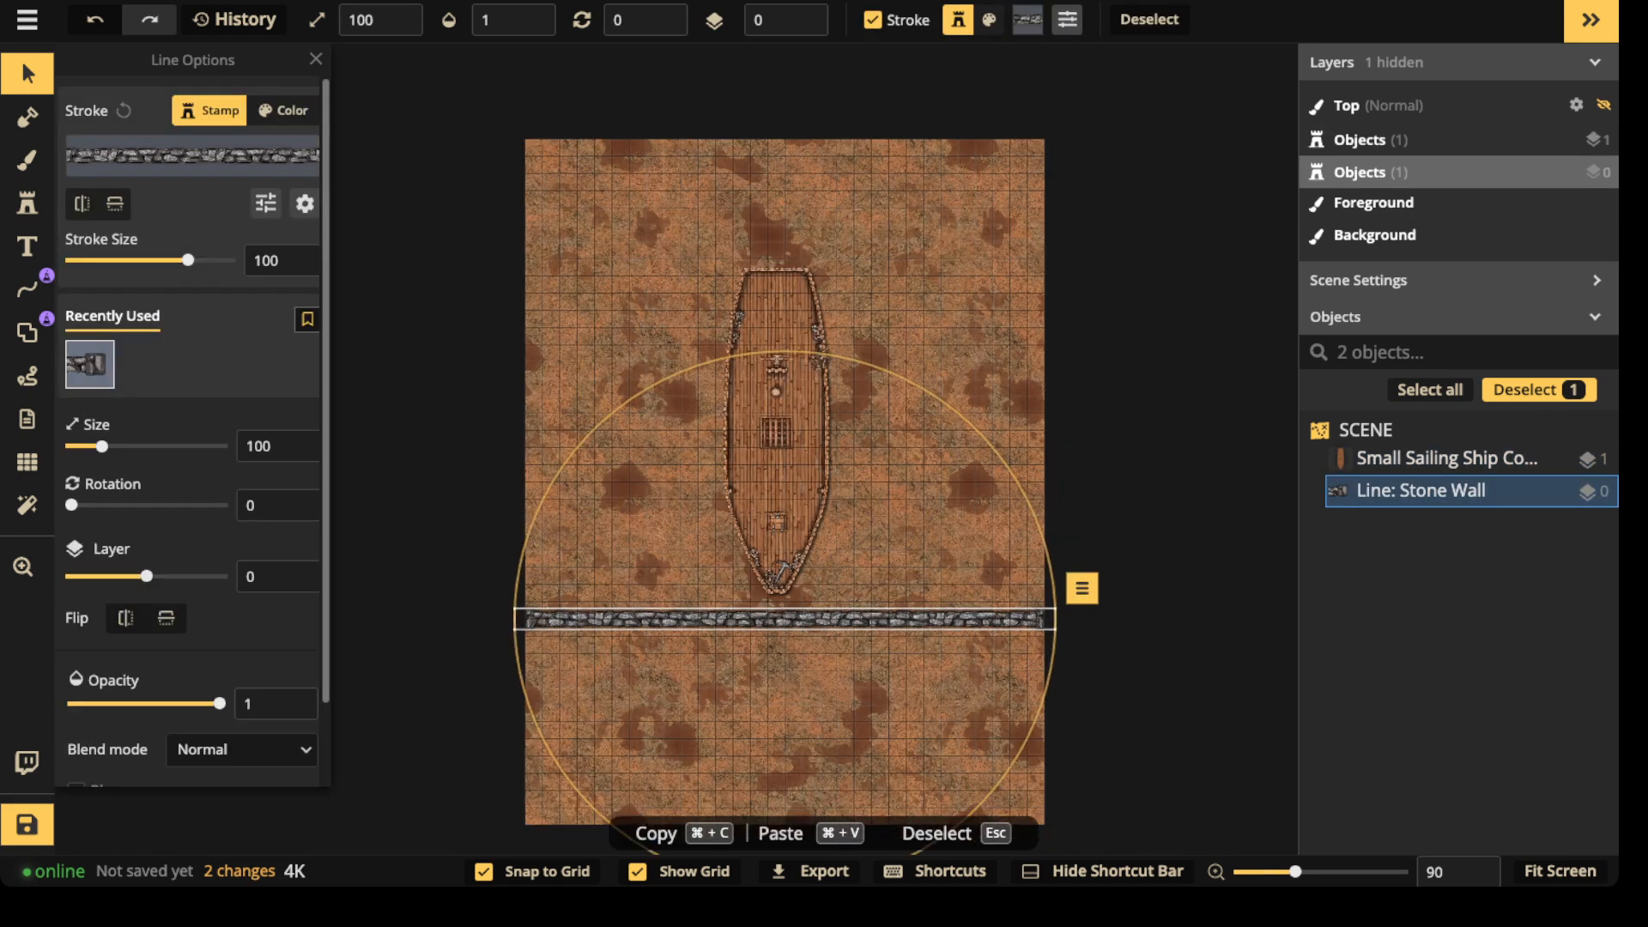
{"action": "left_click_drag", "start_coordinate": [188, 260], "coordinate": [177, 260]}
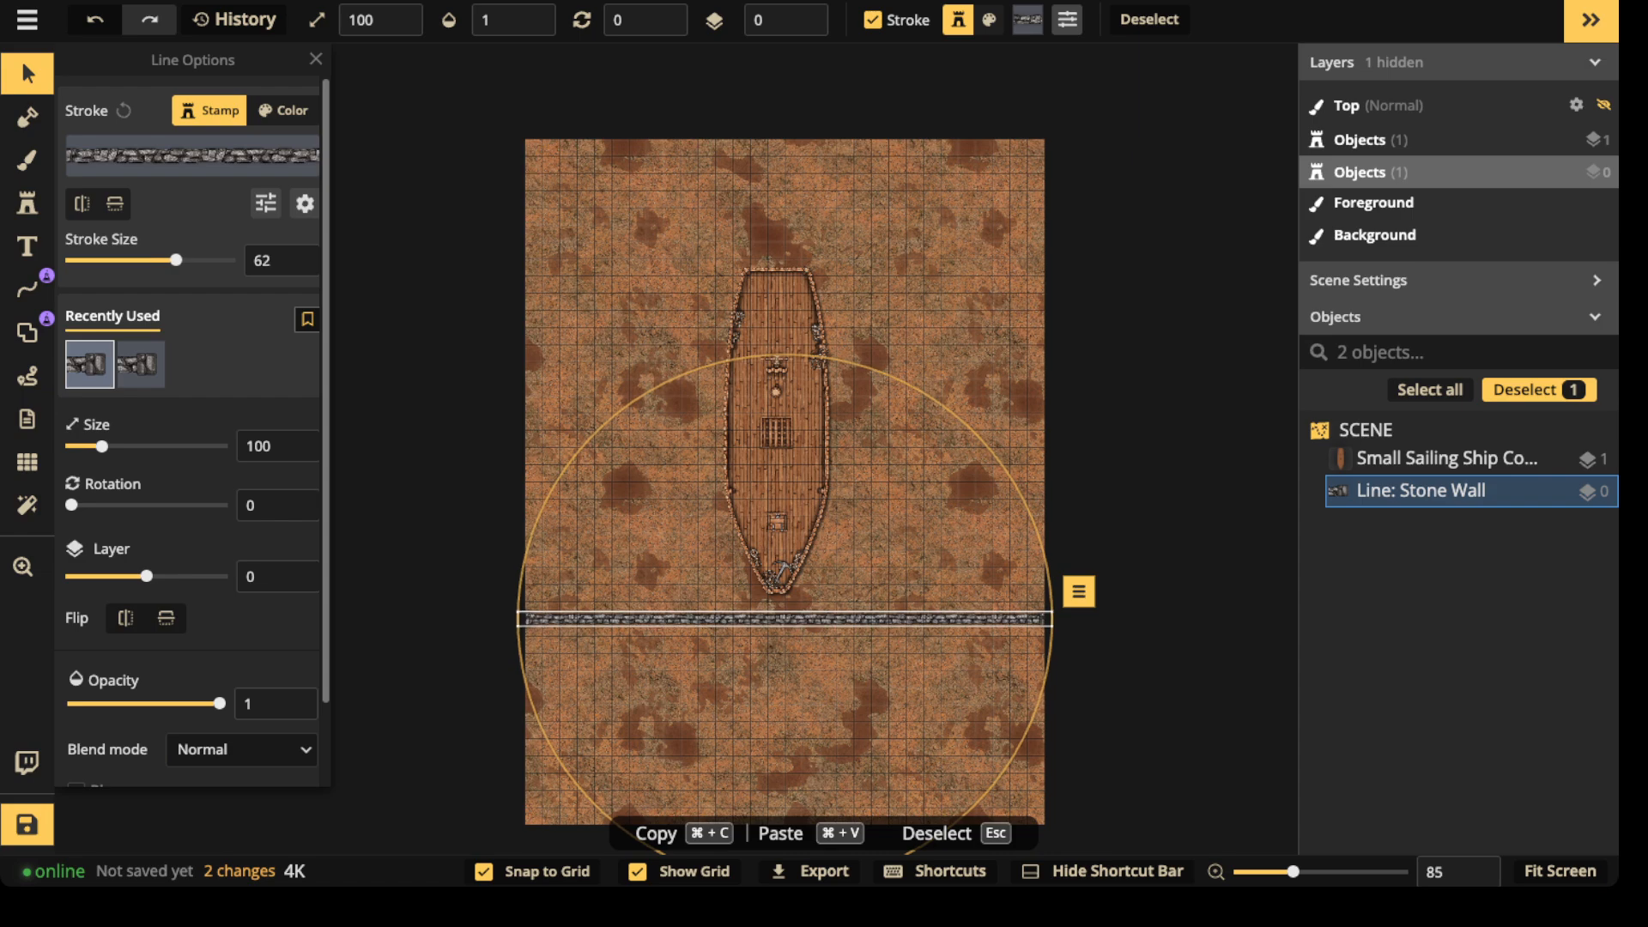
- Replace the straight wall with a stone wall line running from the left map edge, around three sides of the ship, to the right map edge
{"action": "key", "text": "Delete"}
{"action": "left_click", "coordinate": [27, 288]}
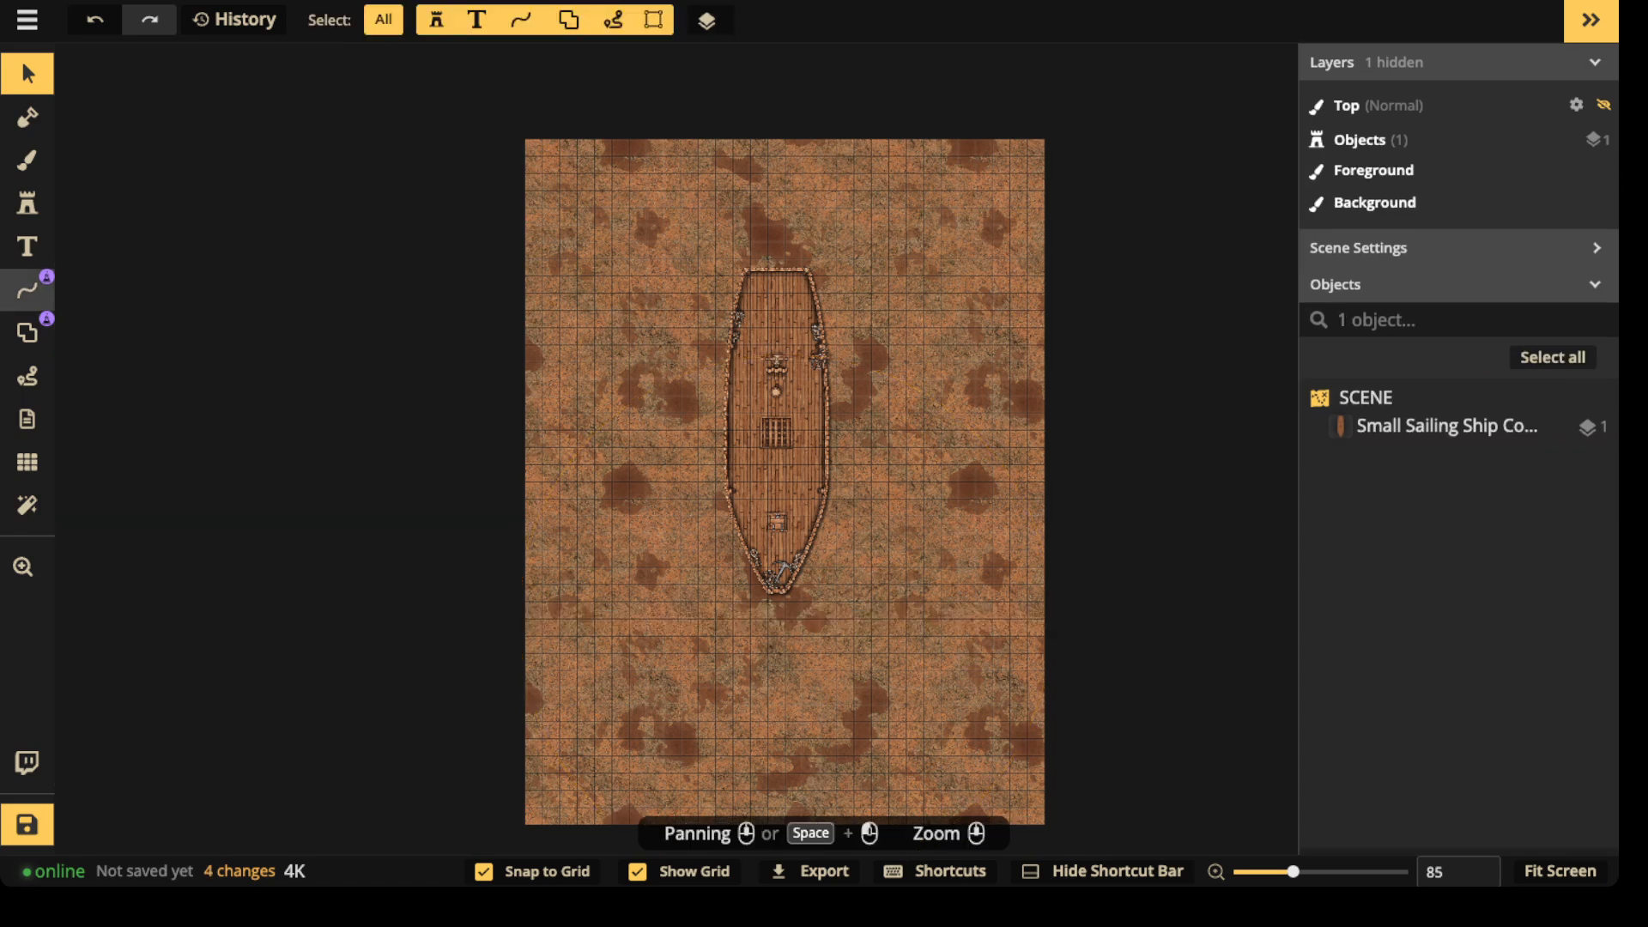
{"action": "scroll", "coordinate": [592, 606], "scroll_direction": "up", "scroll_amount": 5}
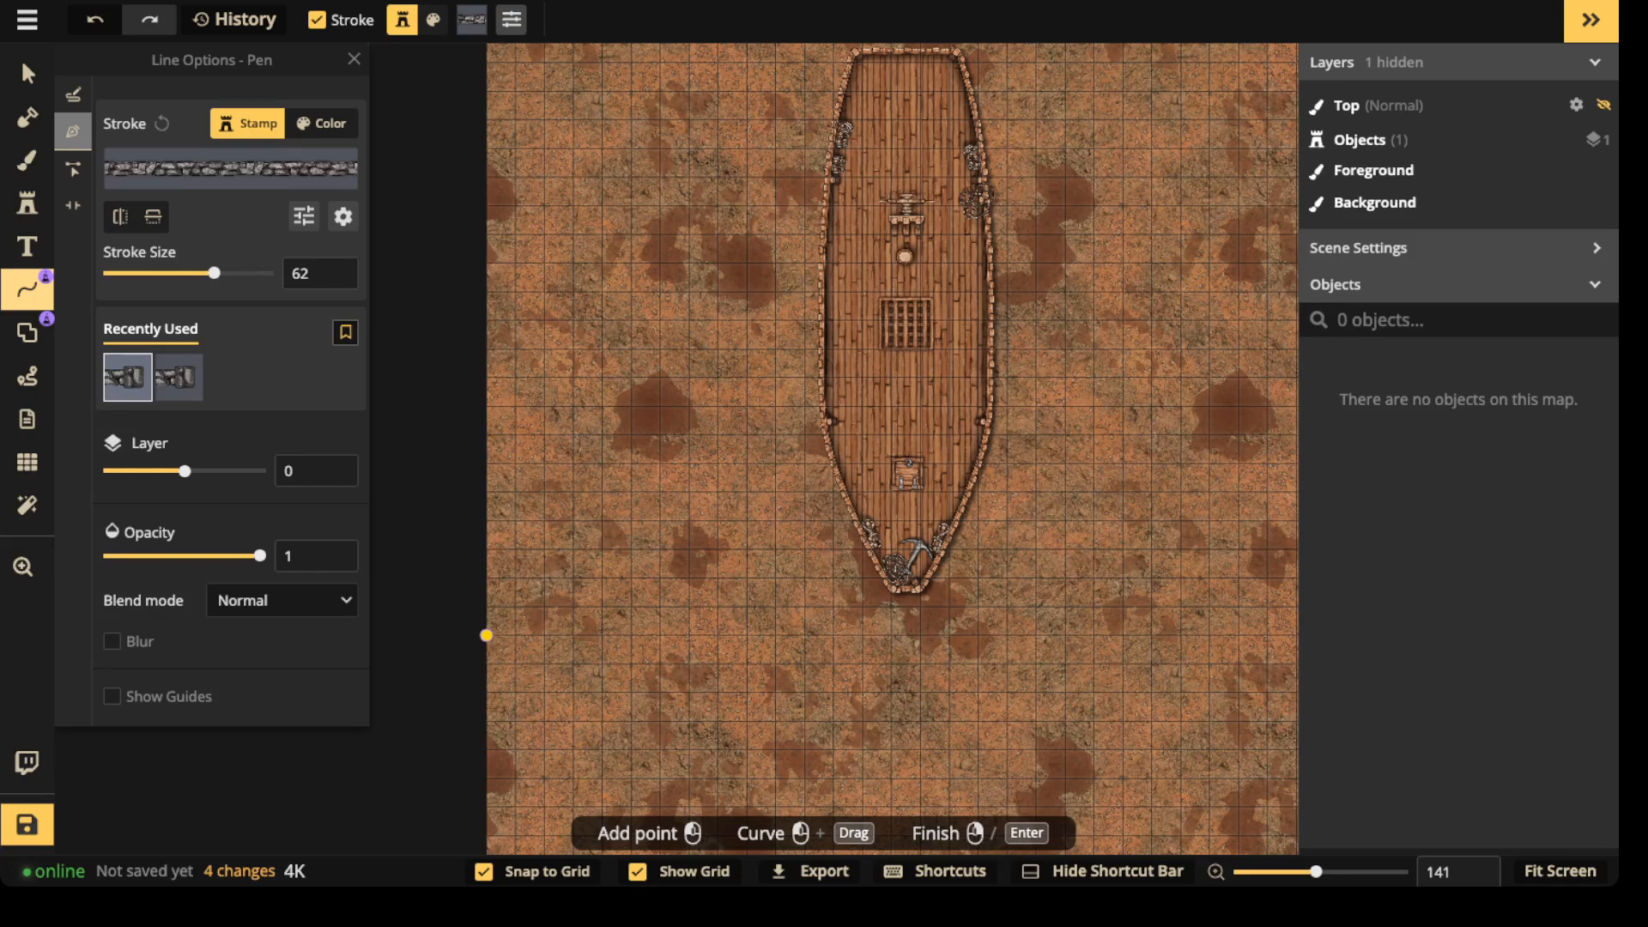
{"action": "left_click", "coordinate": [486, 635]}
{"action": "left_click", "coordinate": [718, 635]}
{"action": "left_click_drag", "start_coordinate": [730, 219], "coordinate": [659, 456]}
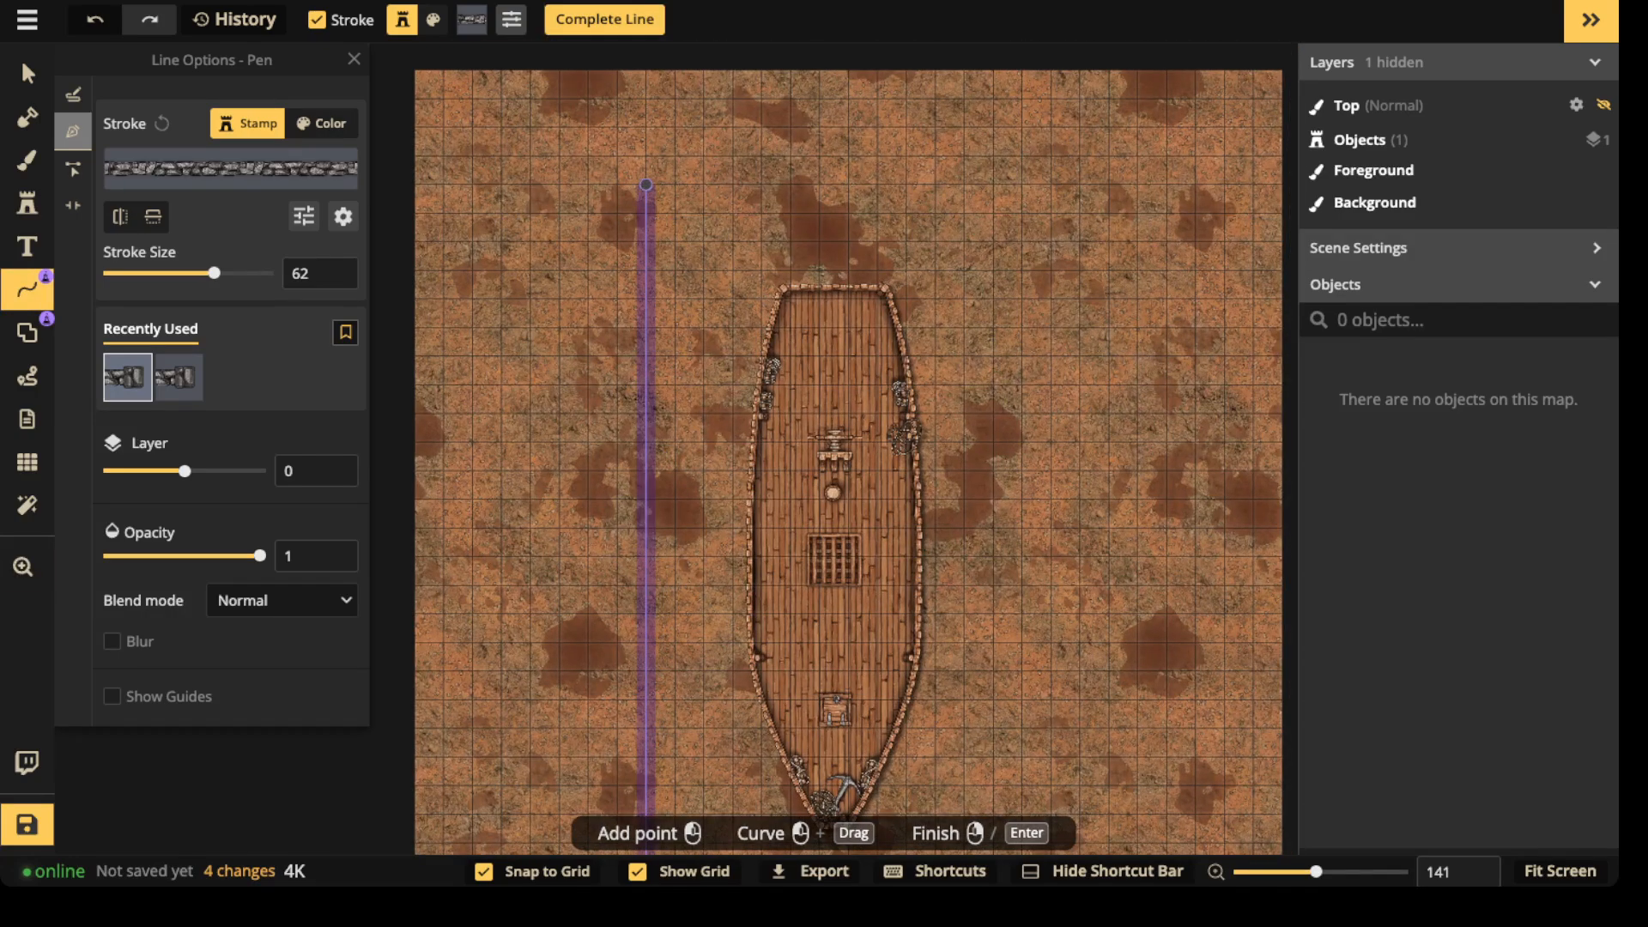
{"action": "scroll", "coordinate": [645, 185], "scroll_direction": "down", "scroll_amount": 3}
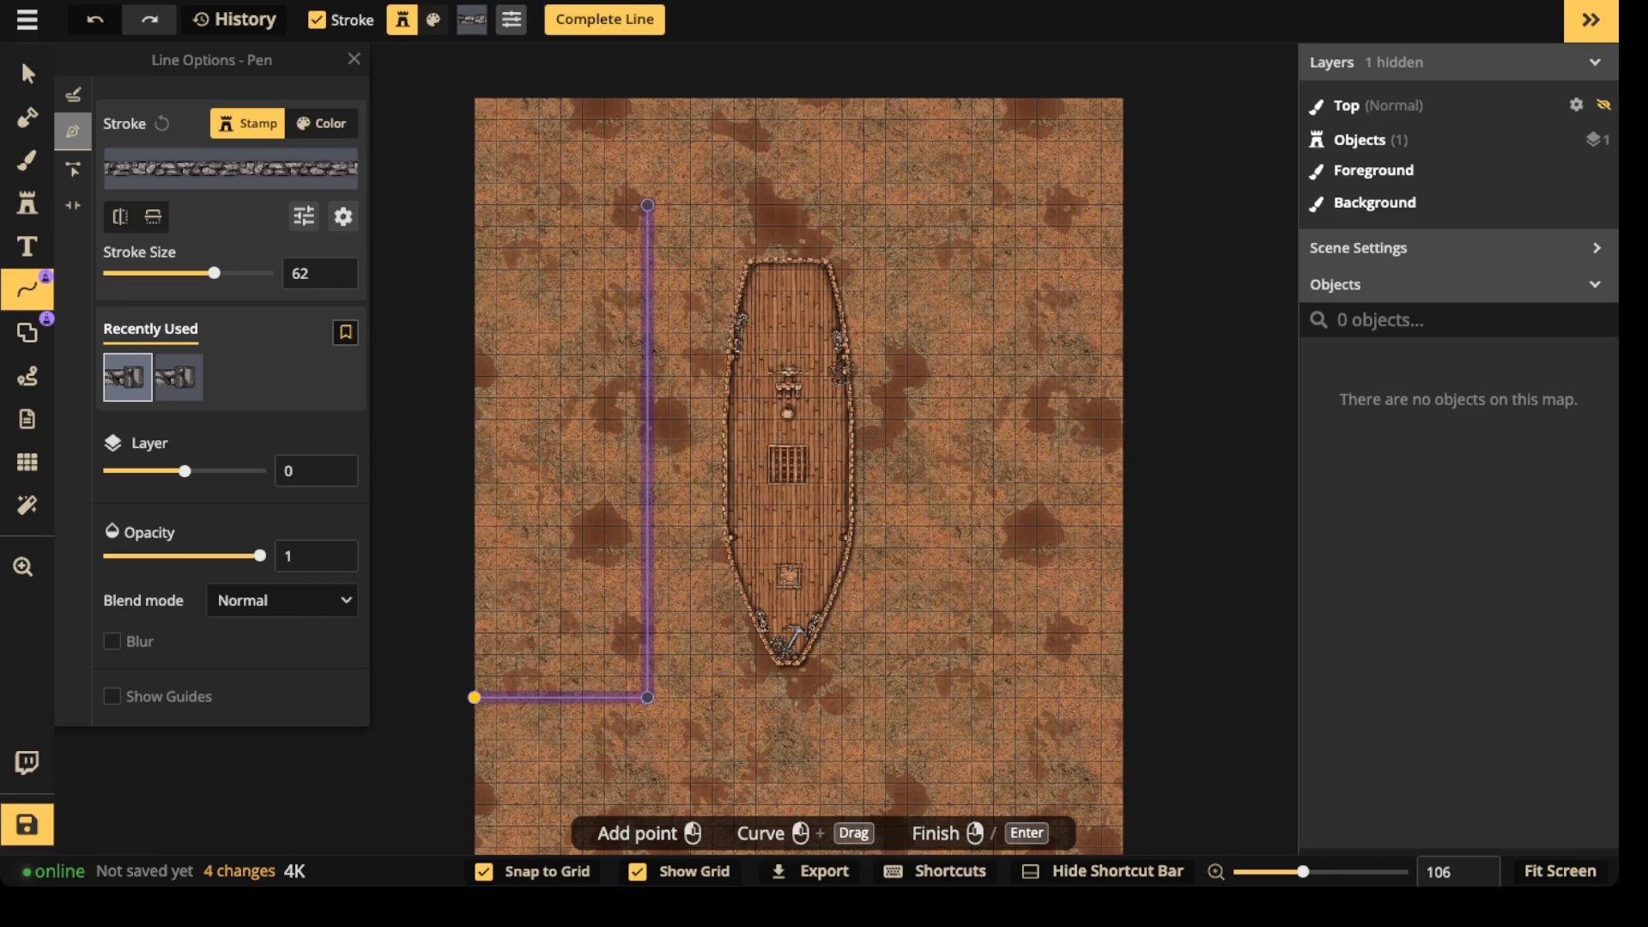
{"action": "left_click", "coordinate": [648, 205]}
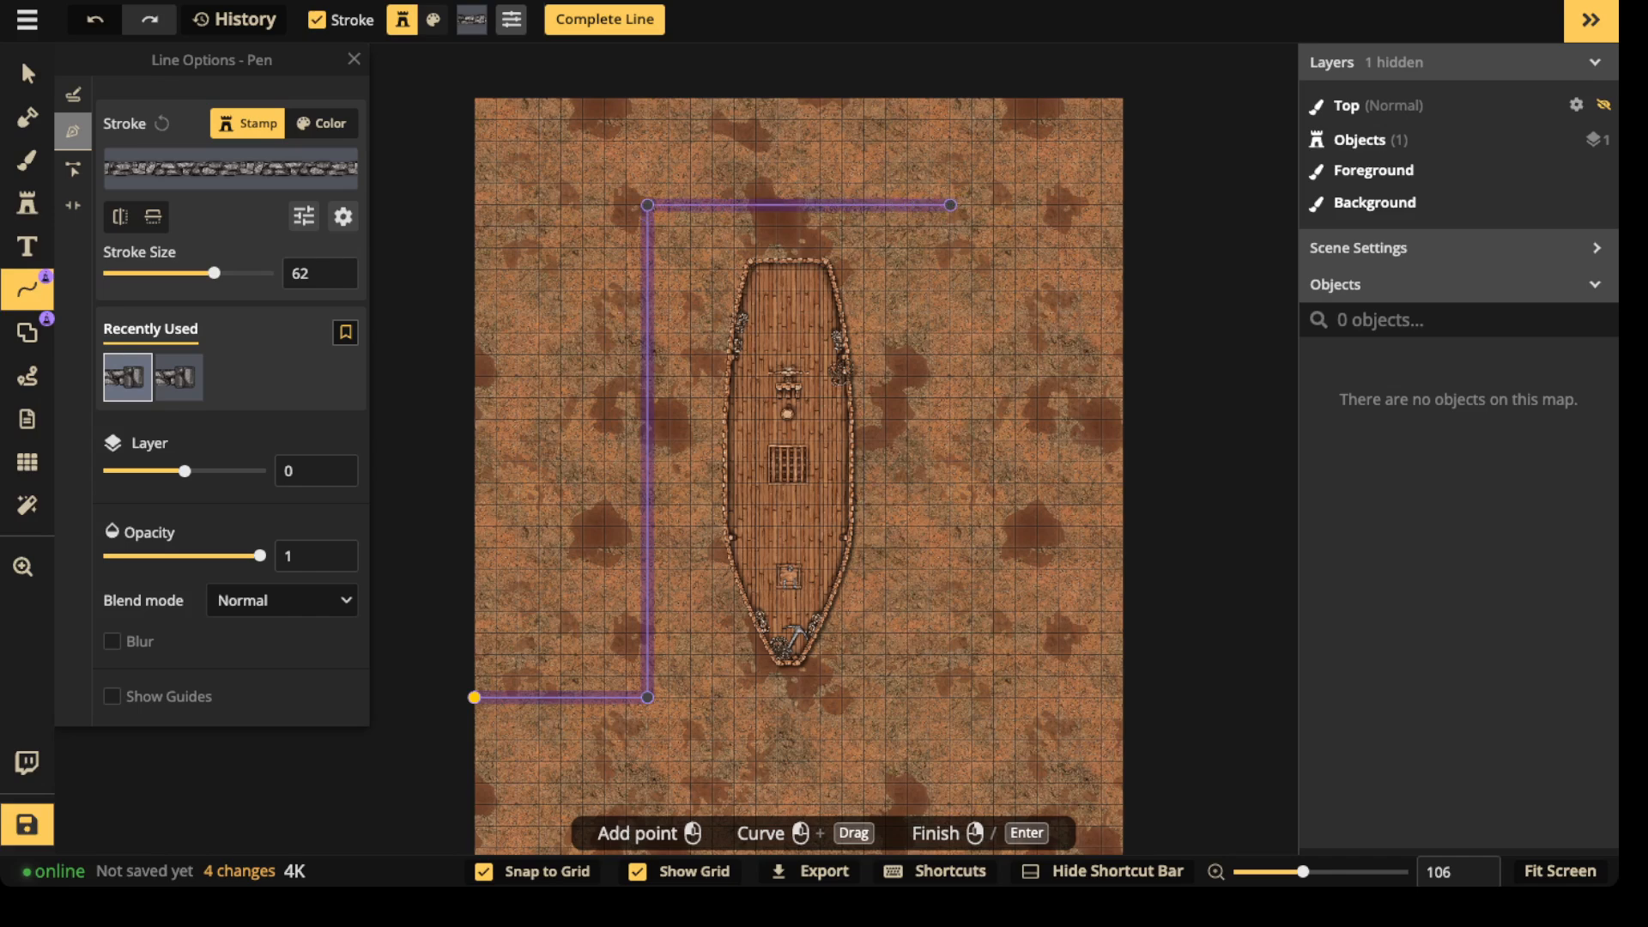
{"action": "left_click", "coordinate": [929, 205]}
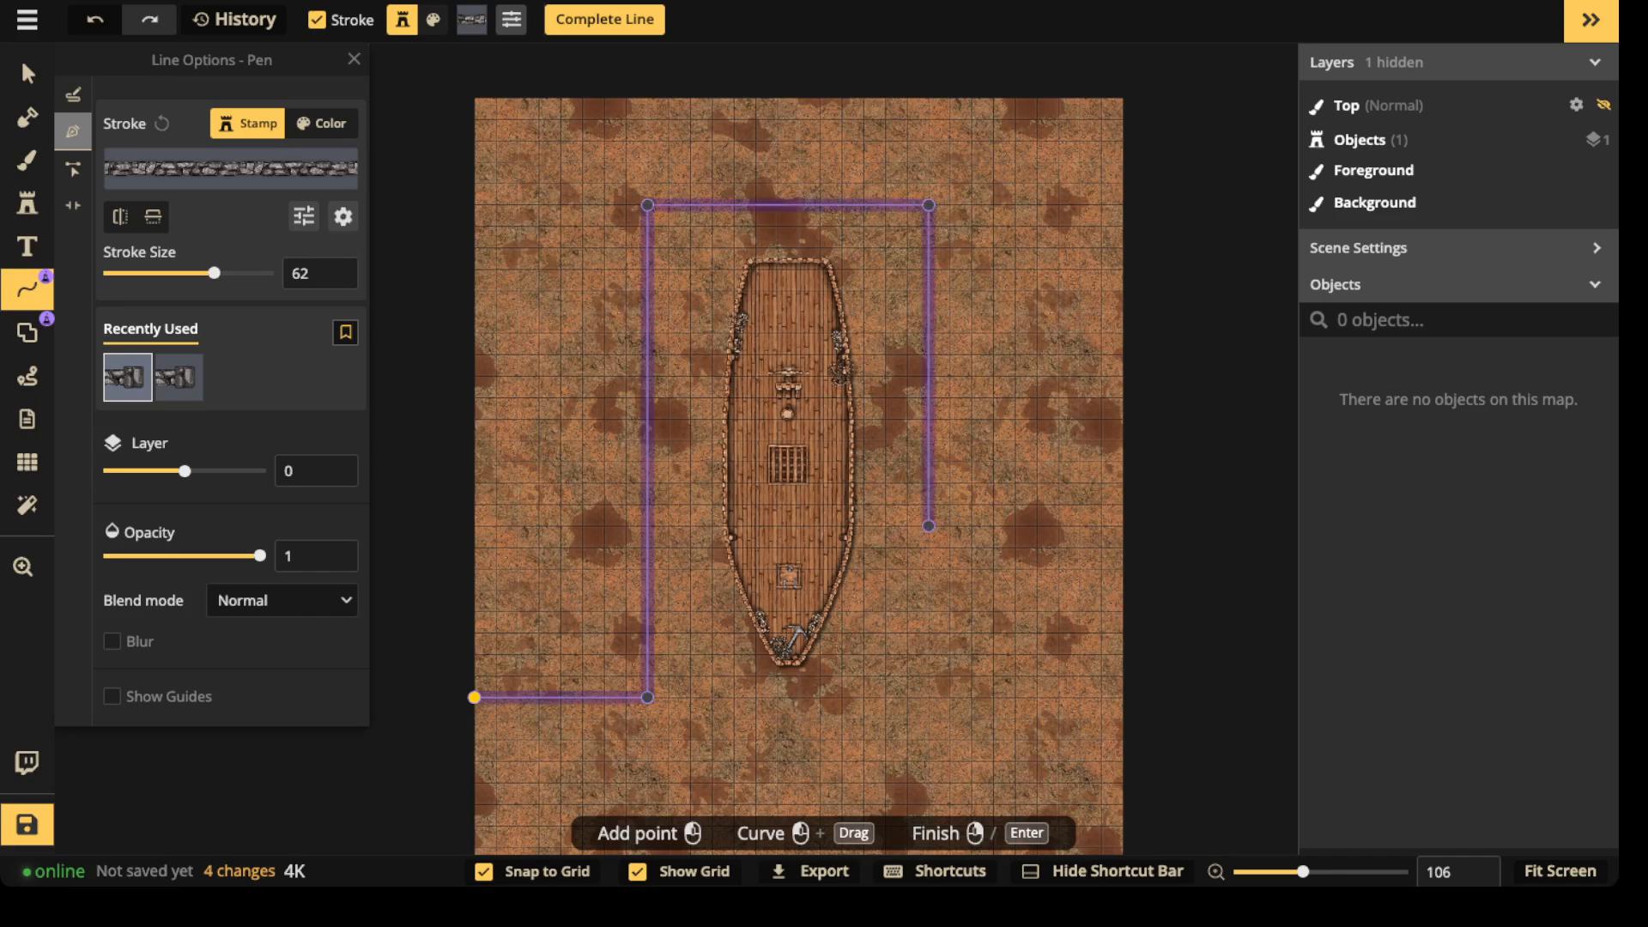
{"action": "left_click", "coordinate": [929, 697]}
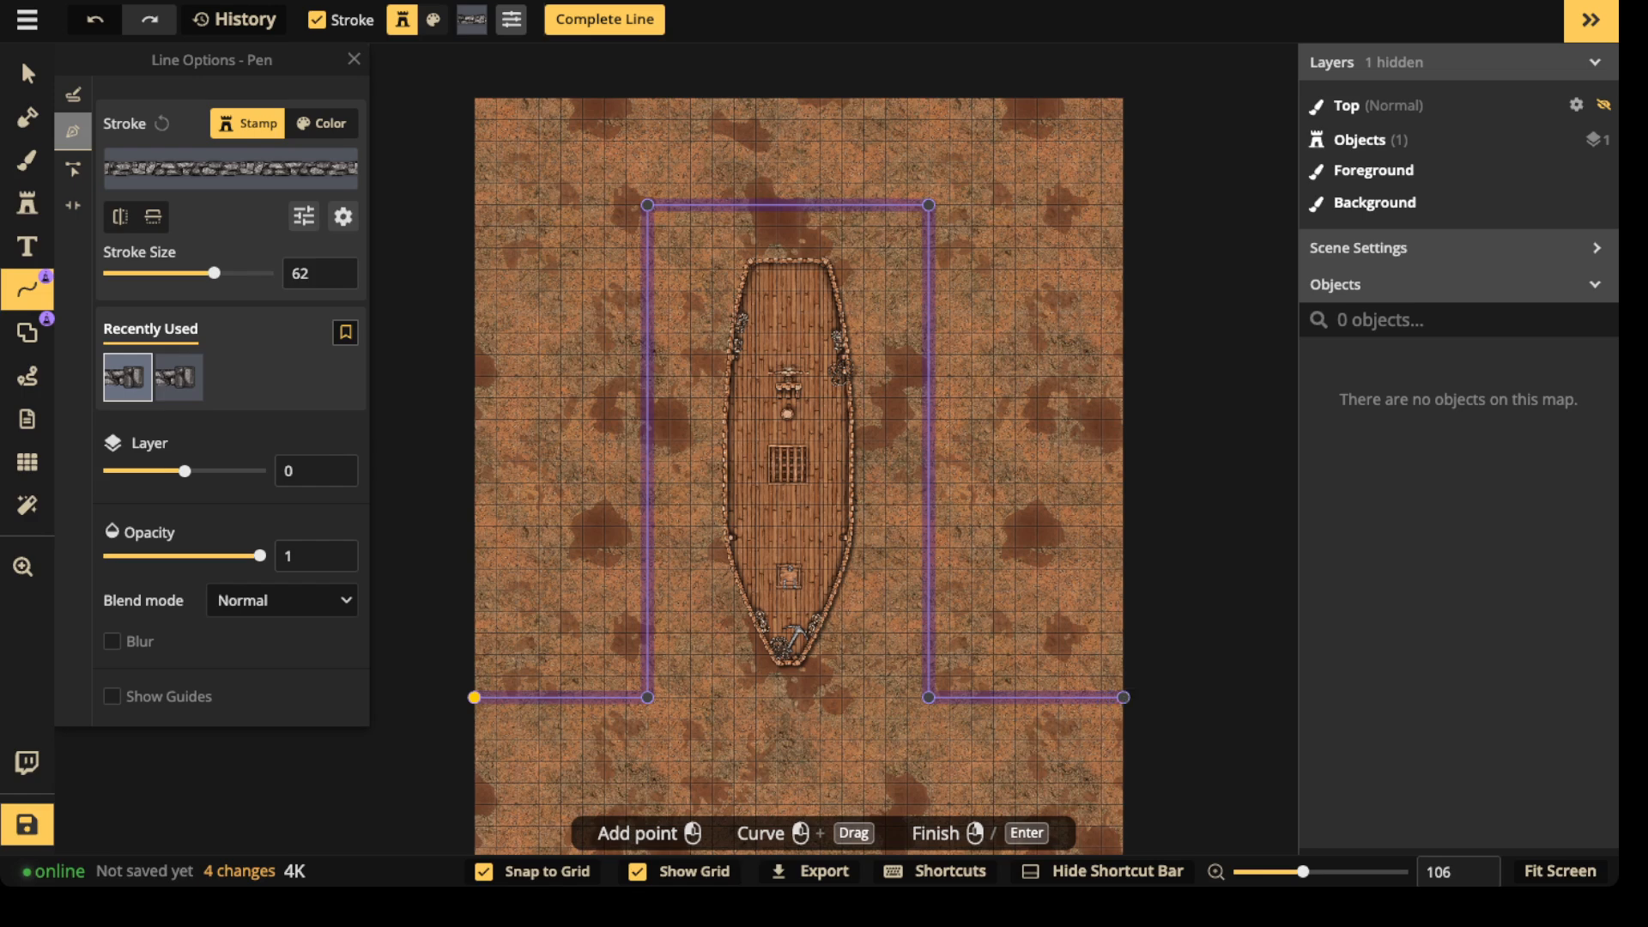
{"action": "left_click", "coordinate": [1123, 697]}
{"action": "right_click", "coordinate": [1015, 601]}
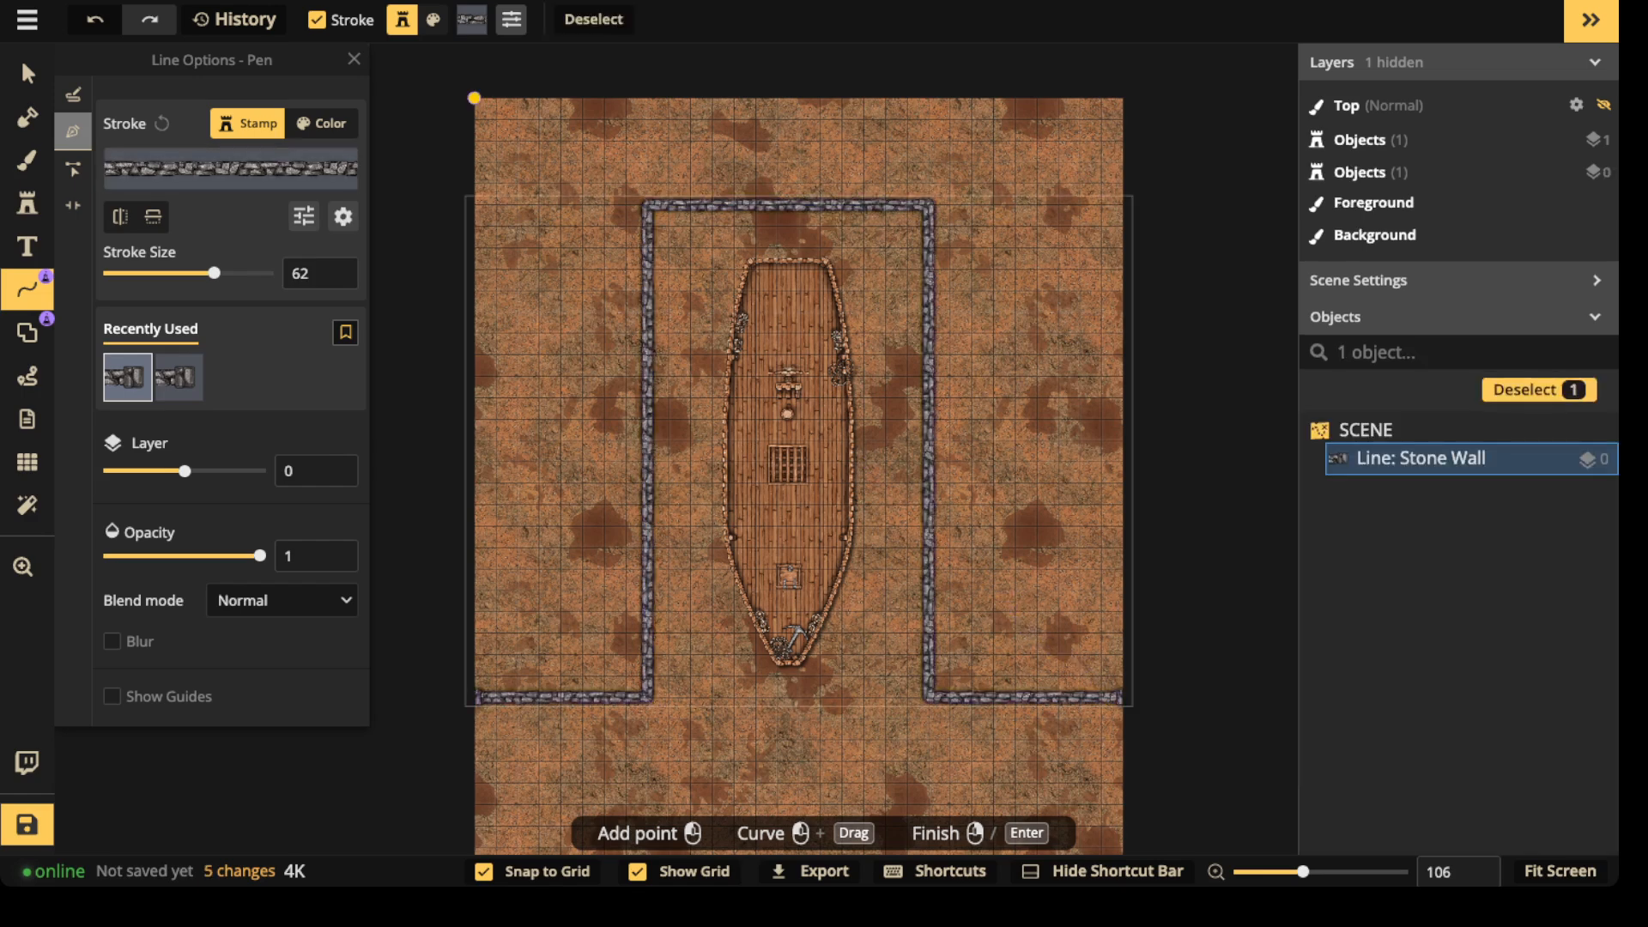
- Widen the dock by moving both nodes of the stone wall's right vertical segment one grid square to the right
{"action": "left_click", "coordinate": [26, 73]}
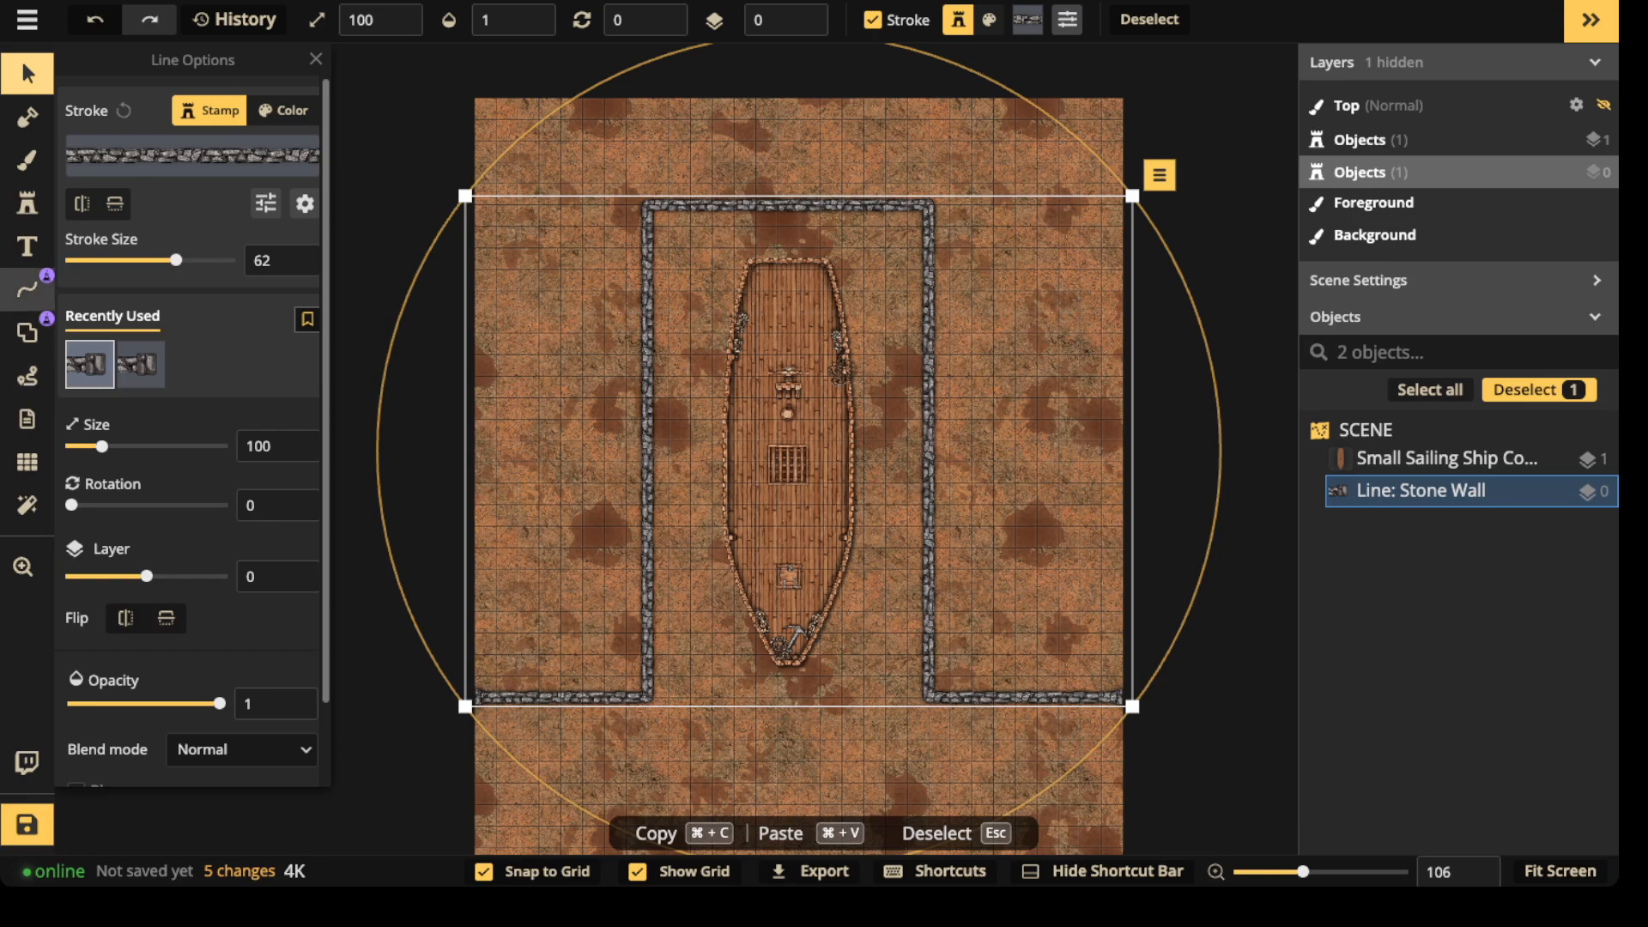
{"action": "left_click", "coordinate": [27, 290]}
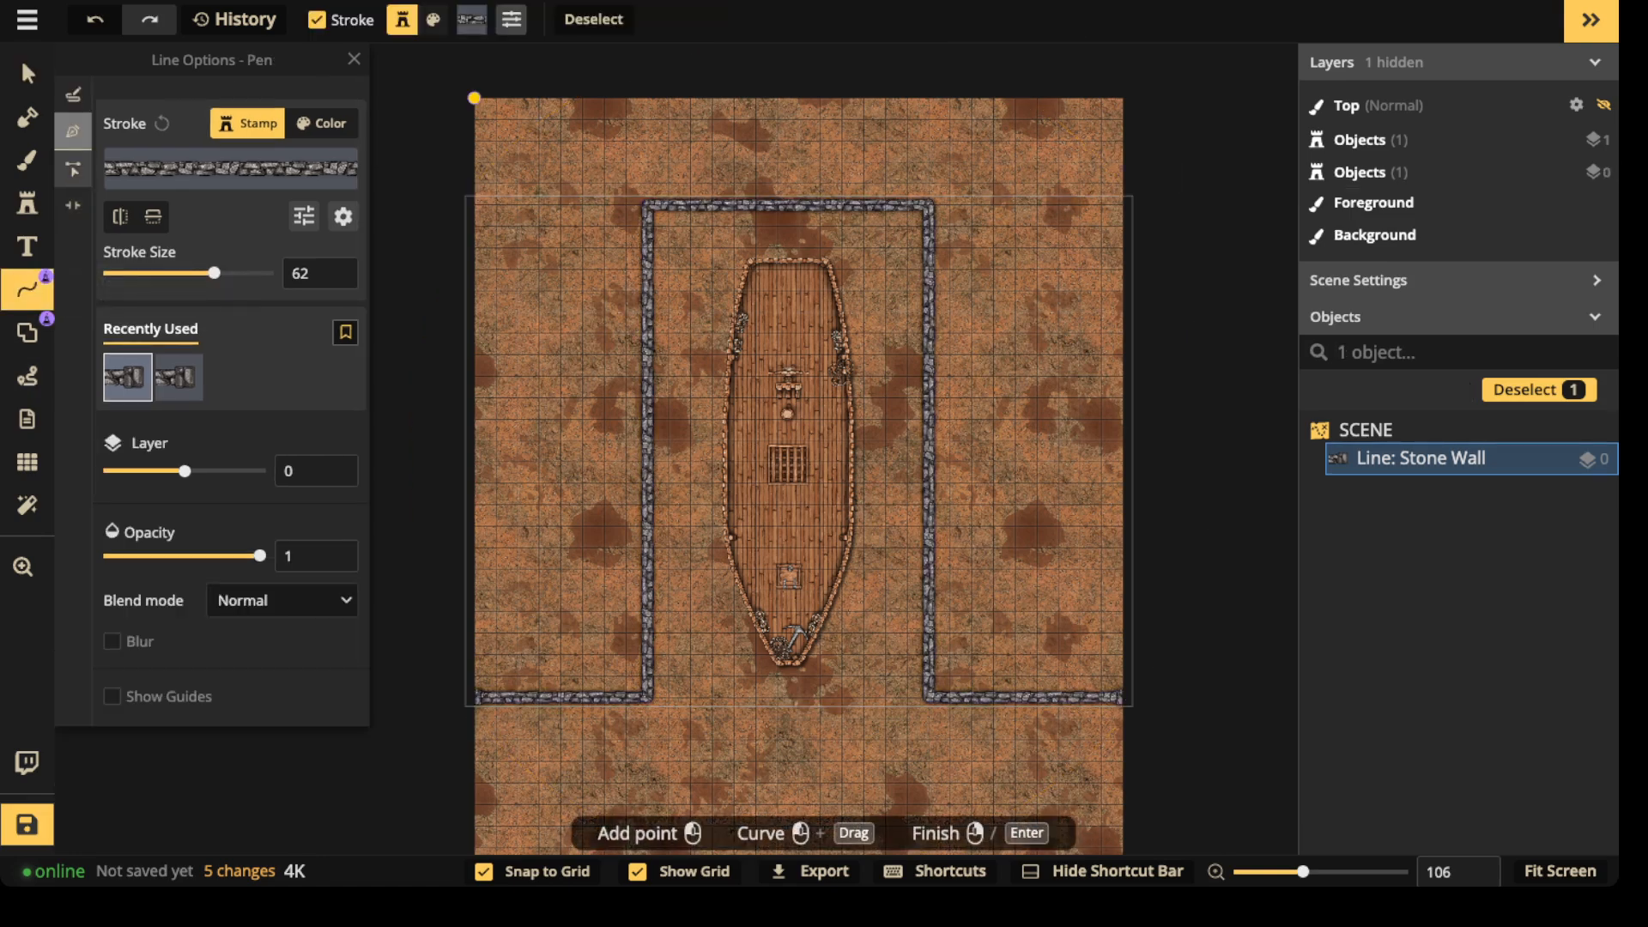
{"action": "left_click", "coordinate": [73, 169]}
{"action": "left_click_drag", "start_coordinate": [929, 697], "coordinate": [950, 697]}
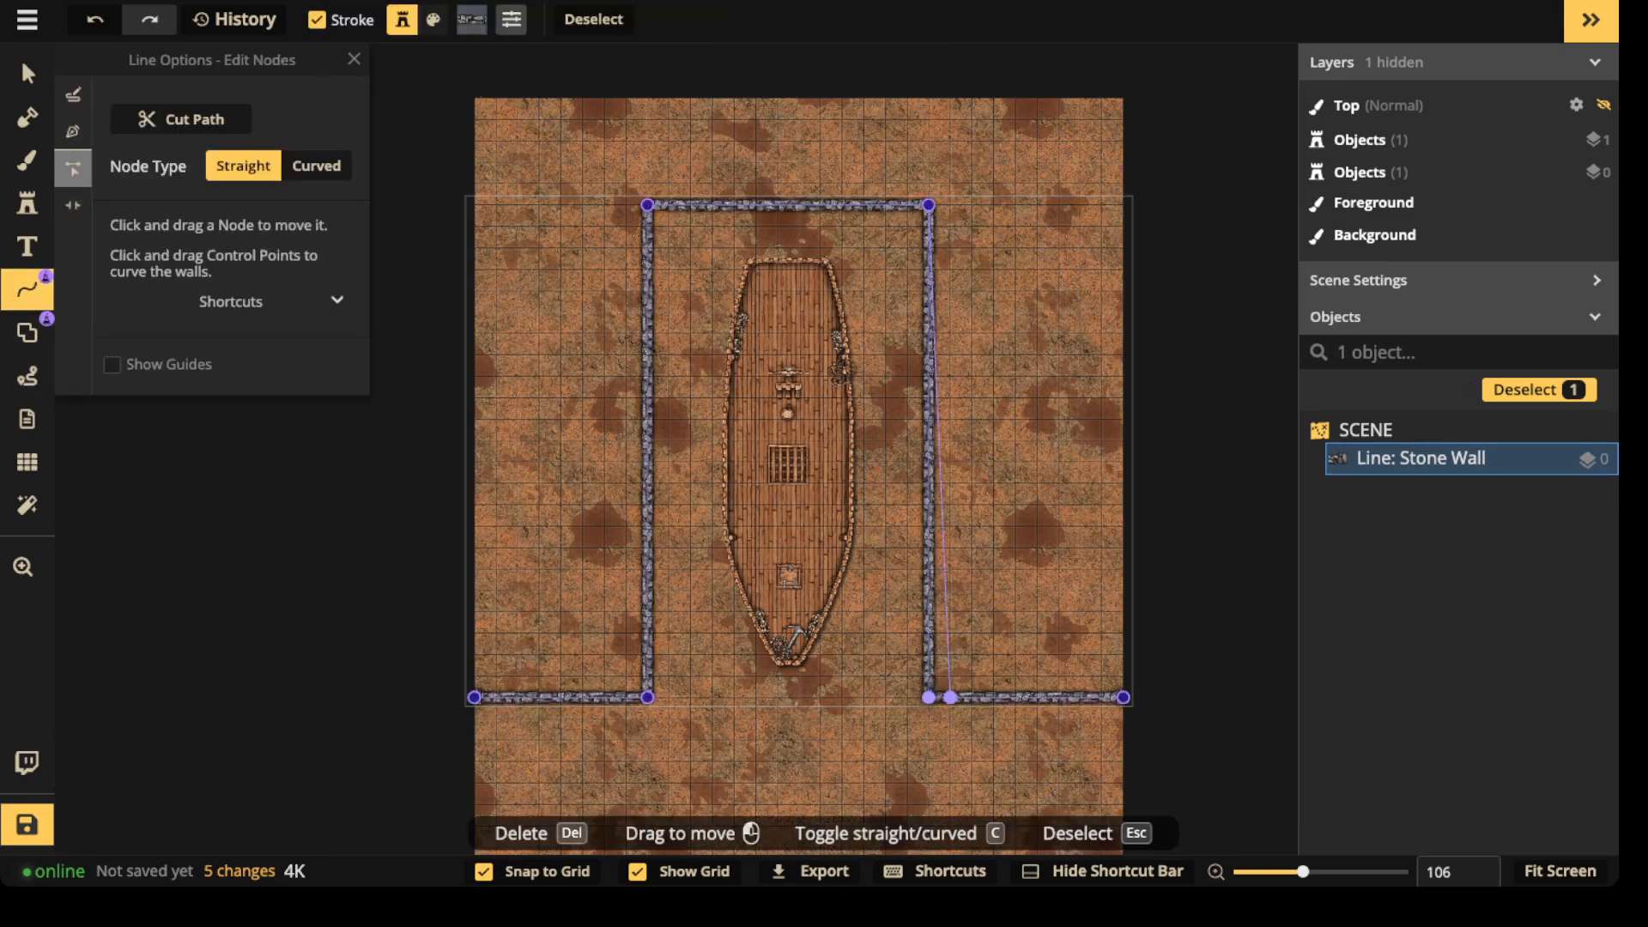
{"action": "left_click_drag", "start_coordinate": [929, 204], "coordinate": [951, 204]}
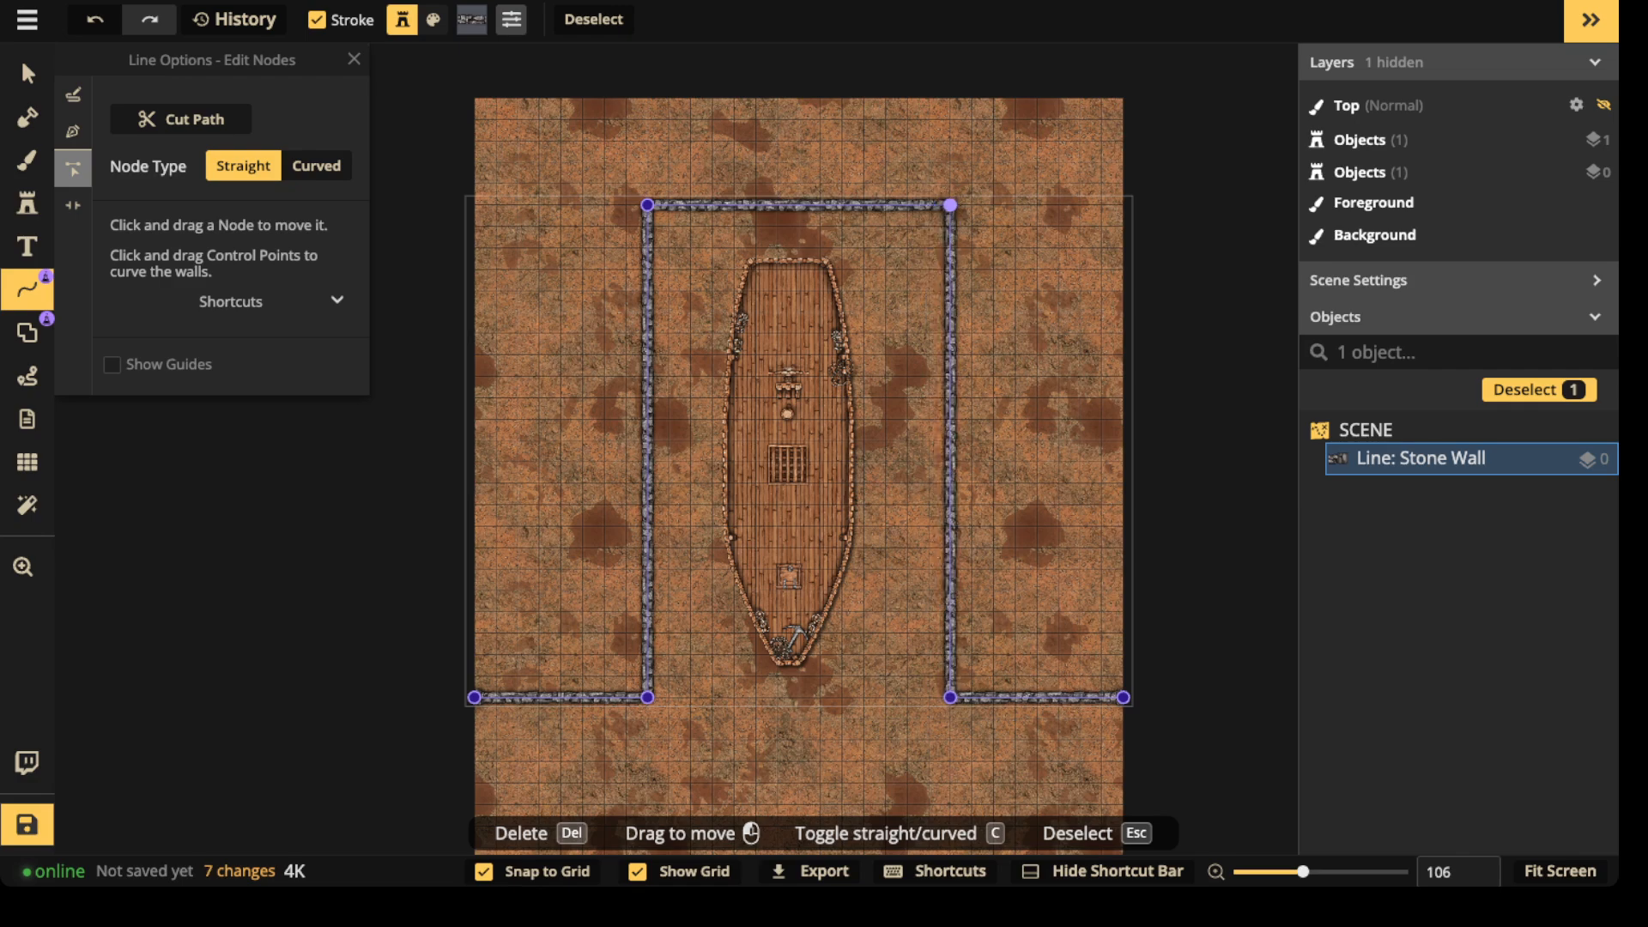
- Add two nodes to the stone wall's lower-left horizontal segment and move both down two grid squares to form angled corners
{"action": "left_click_drag", "start_coordinate": [510, 697], "coordinate": [572, 486]}
{"action": "scroll", "coordinate": [572, 486], "scroll_direction": "up", "scroll_amount": 4}
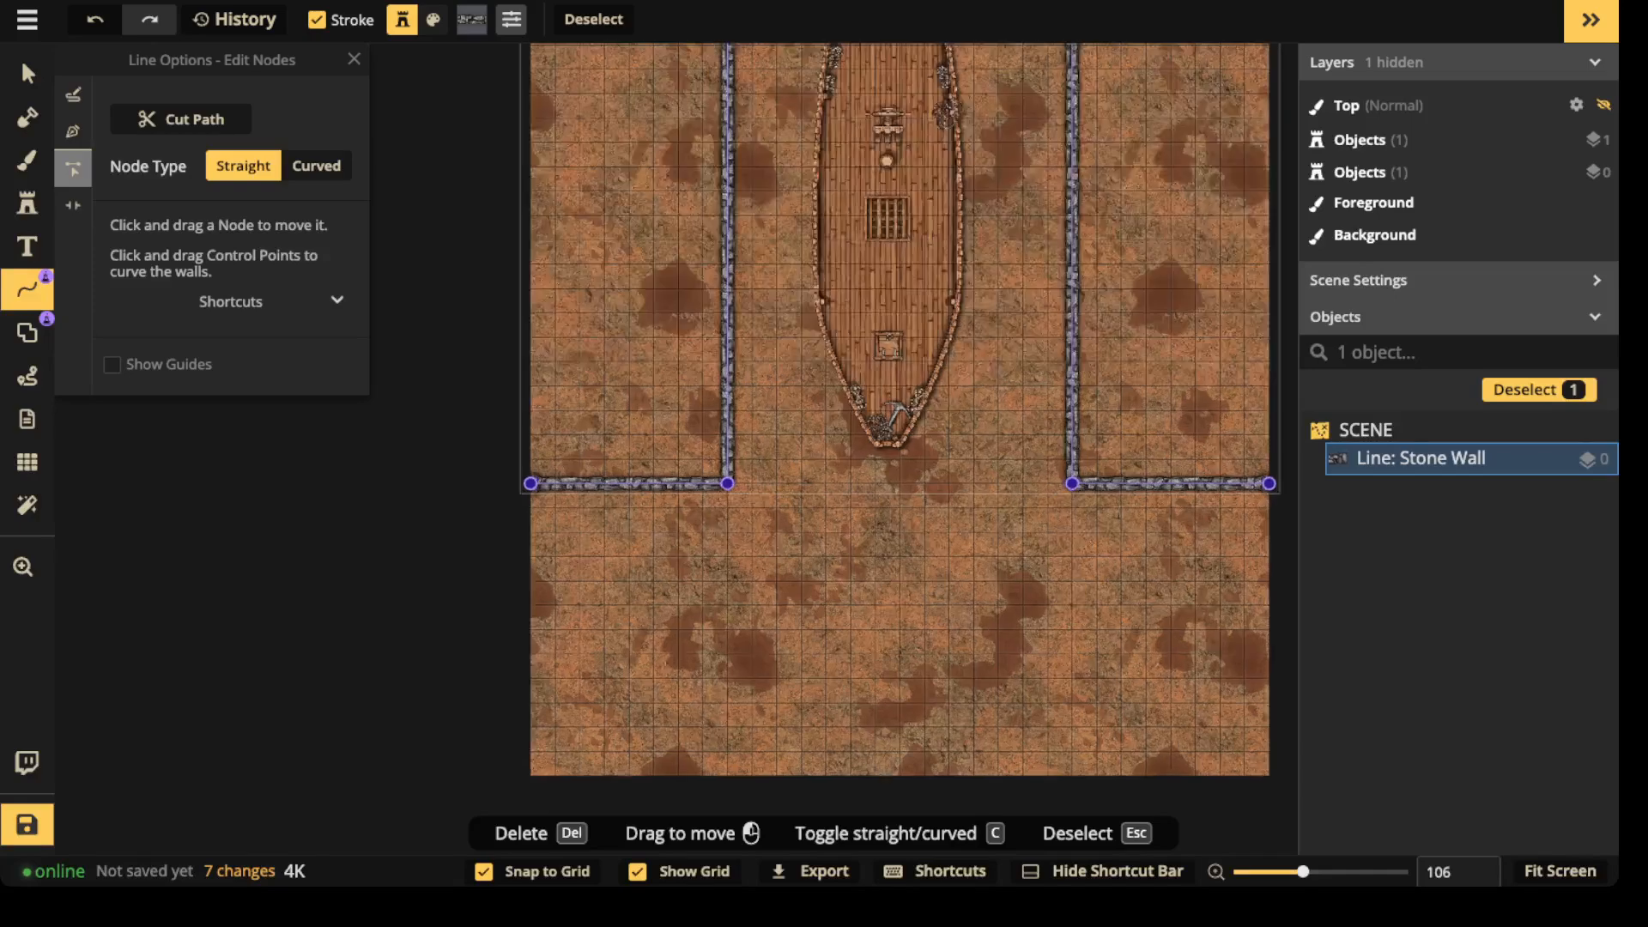
{"action": "key", "text": "Escape"}
{"action": "left_click", "coordinate": [582, 484]}
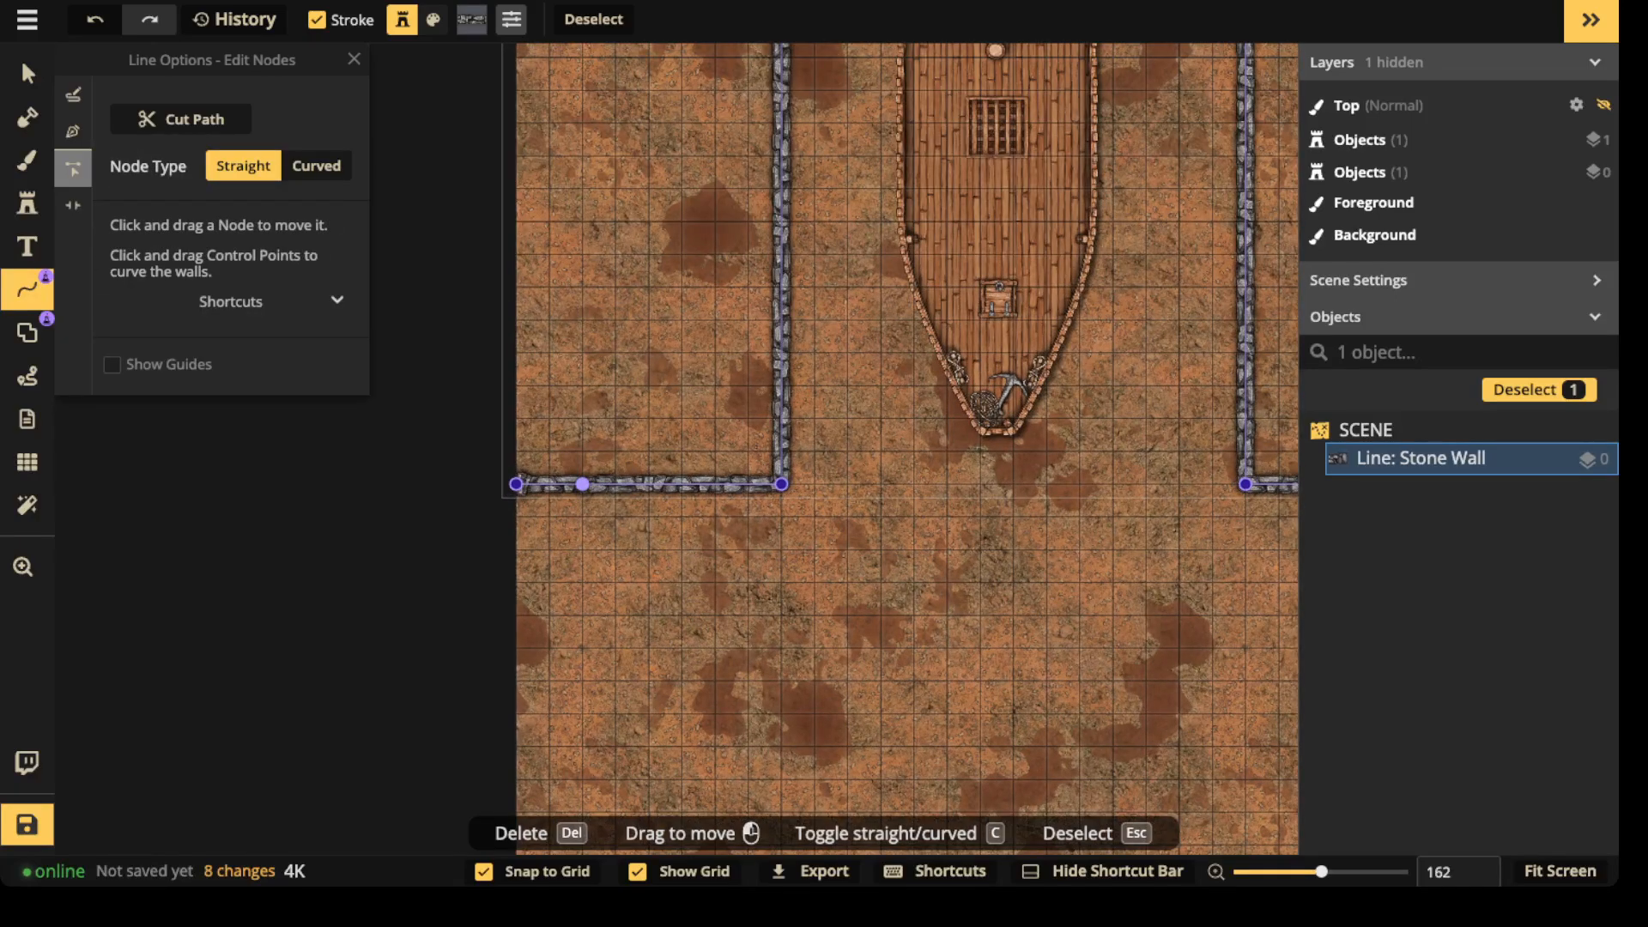
{"action": "left_click", "coordinate": [715, 484]}
{"action": "left_click_drag", "start_coordinate": [582, 484], "coordinate": [583, 550]}
{"action": "left_click", "coordinate": [715, 485]}
{"action": "left_click_drag", "start_coordinate": [715, 484], "coordinate": [716, 550]}
- Add two nodes to the lower-right horizontal wall segment and move both down two grid squares, matching the left side
{"action": "scroll", "coordinate": [715, 550], "scroll_direction": "down", "scroll_amount": 5}
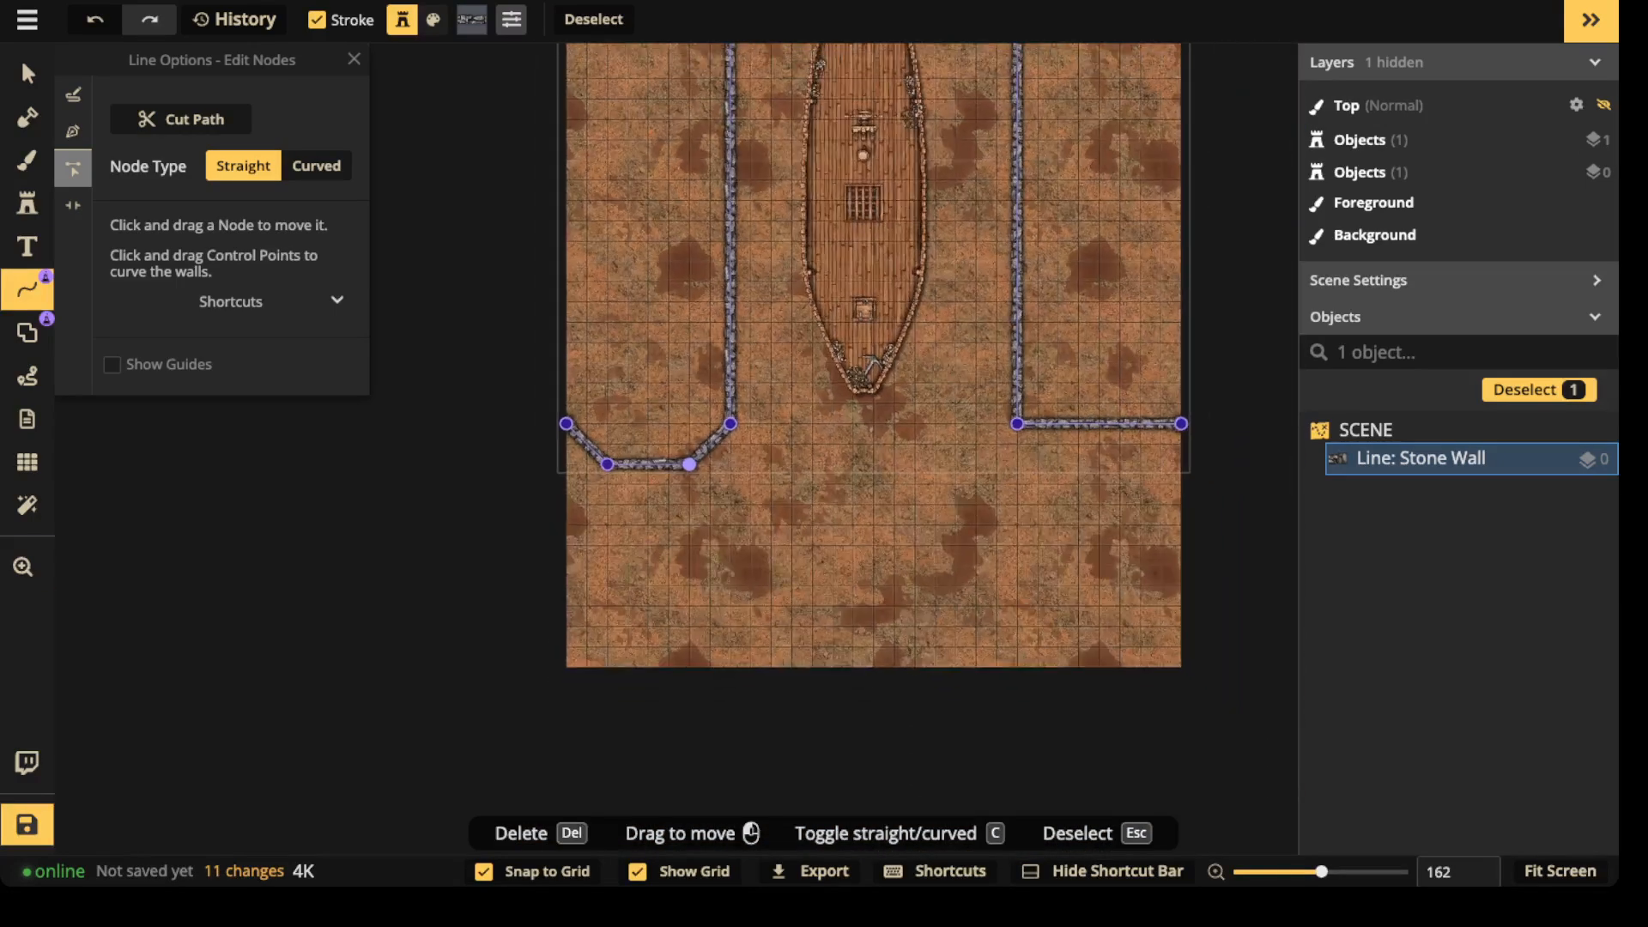
{"action": "left_click", "coordinate": [880, 474]}
{"action": "left_click", "coordinate": [961, 474]}
{"action": "left_click_drag", "start_coordinate": [880, 474], "coordinate": [890, 515]}
{"action": "left_click_drag", "start_coordinate": [962, 474], "coordinate": [962, 515]}
{"action": "scroll", "coordinate": [793, 397], "scroll_direction": "down", "scroll_amount": 1}
{"action": "key", "text": "Escape"}
{"action": "left_click_drag", "start_coordinate": [794, 397], "coordinate": [786, 655]}
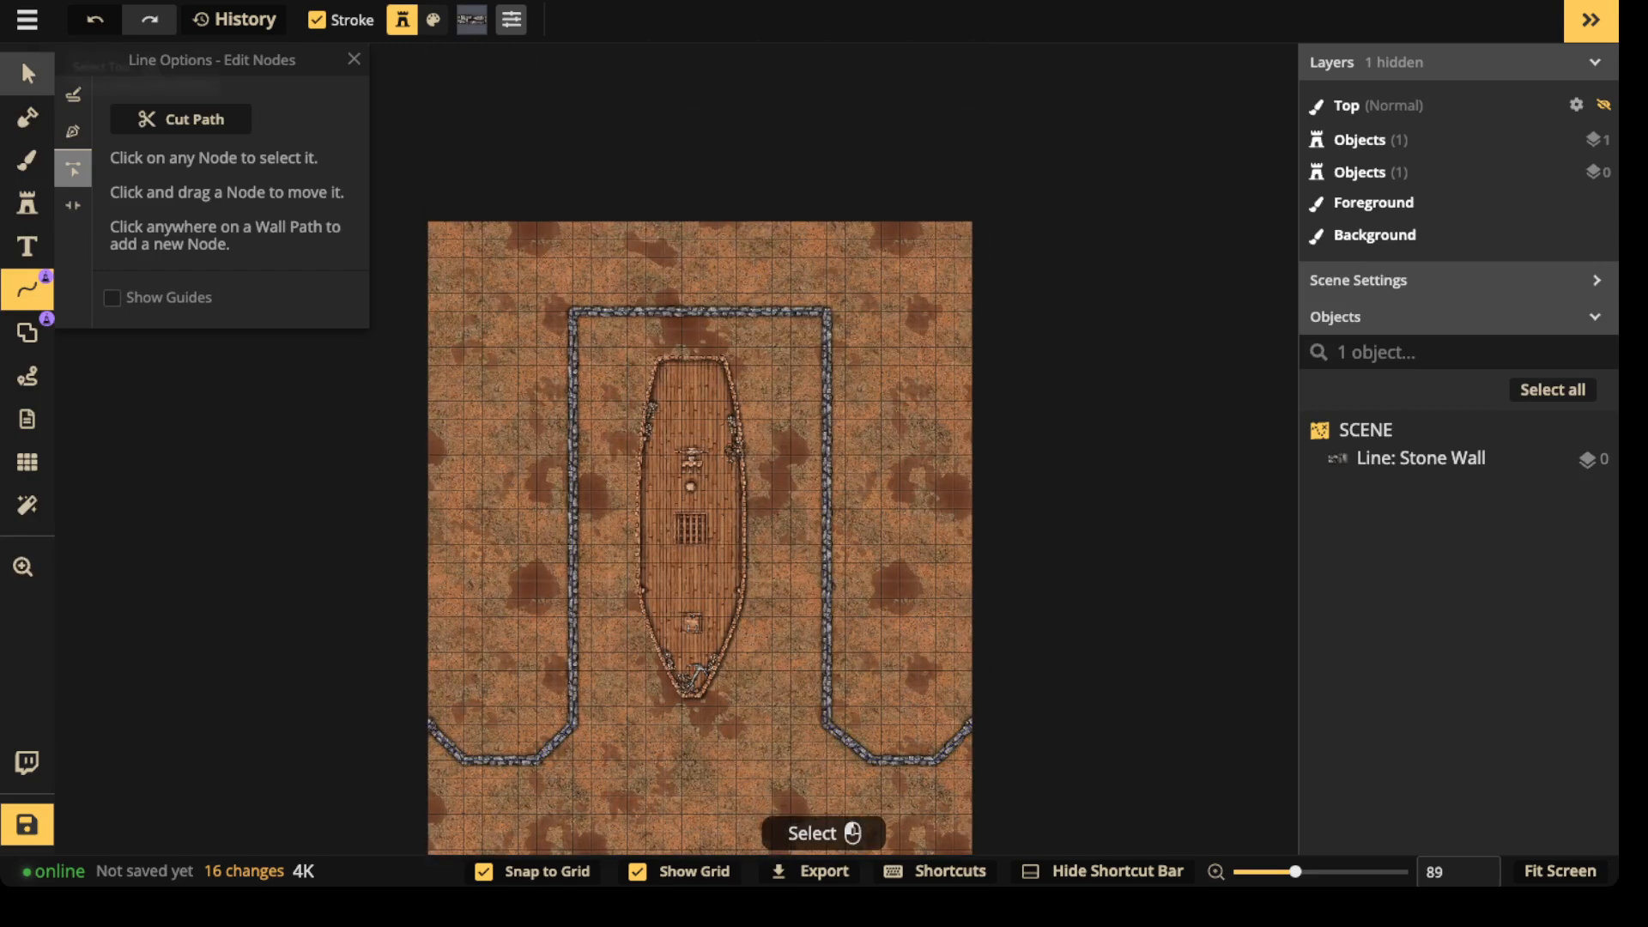
- Add grass with rectangular masks on the land left of the dock and along the strip above it
{"action": "left_click", "coordinate": [27, 116]}
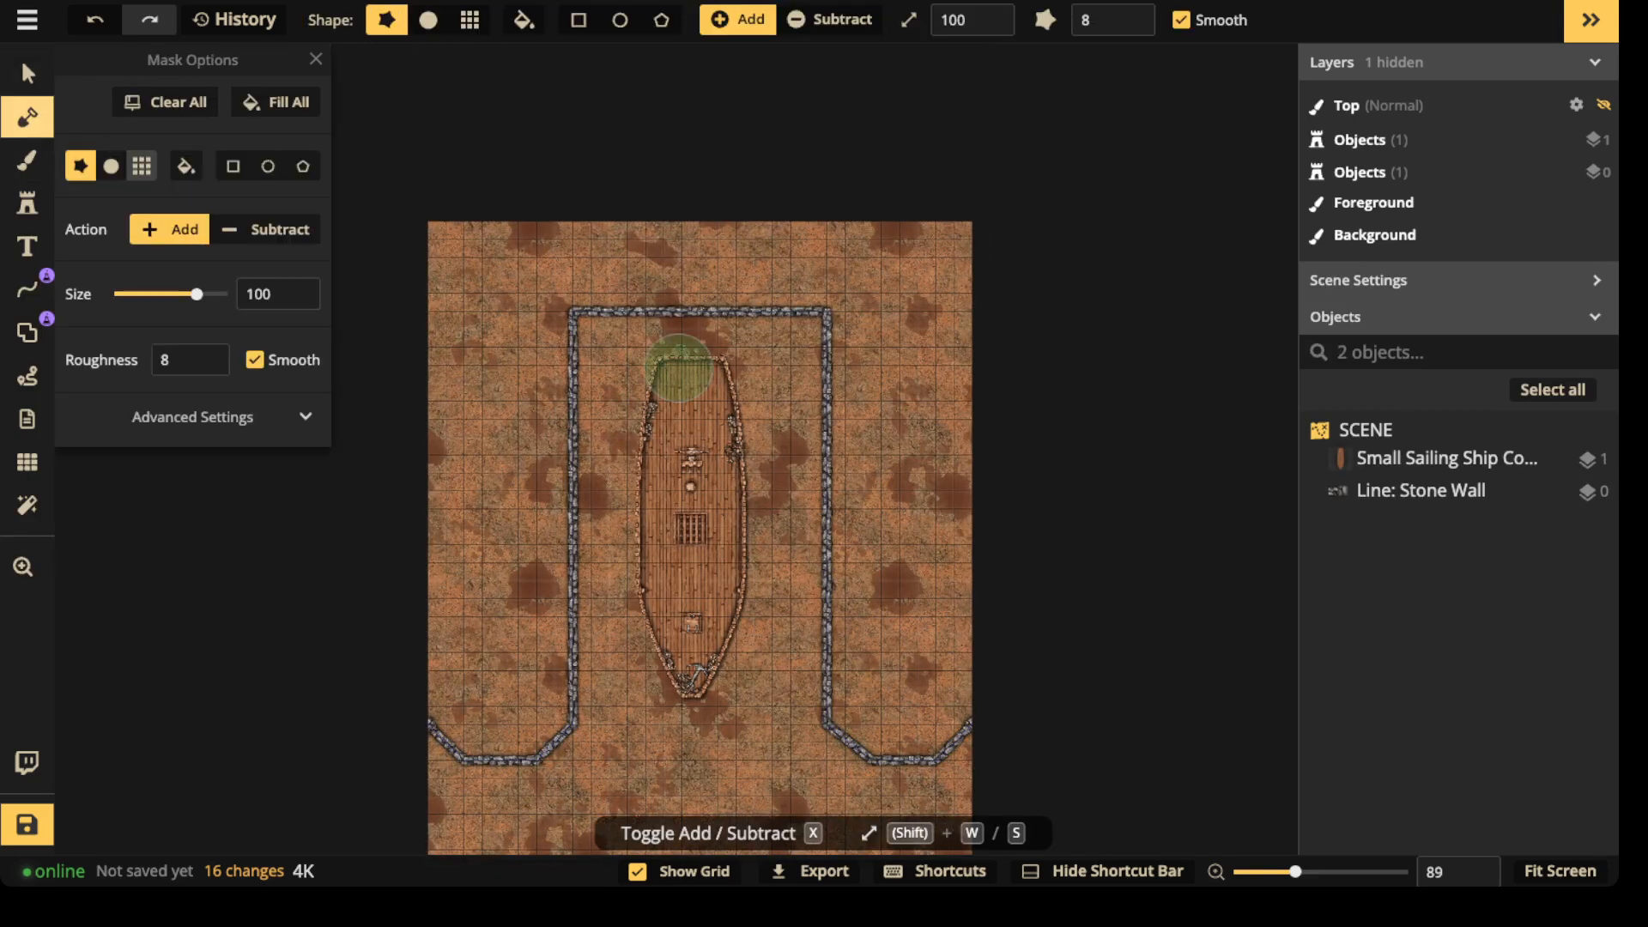
{"action": "left_click", "coordinate": [233, 166]}
{"action": "left_click_drag", "start_coordinate": [391, 212], "coordinate": [647, 548]}
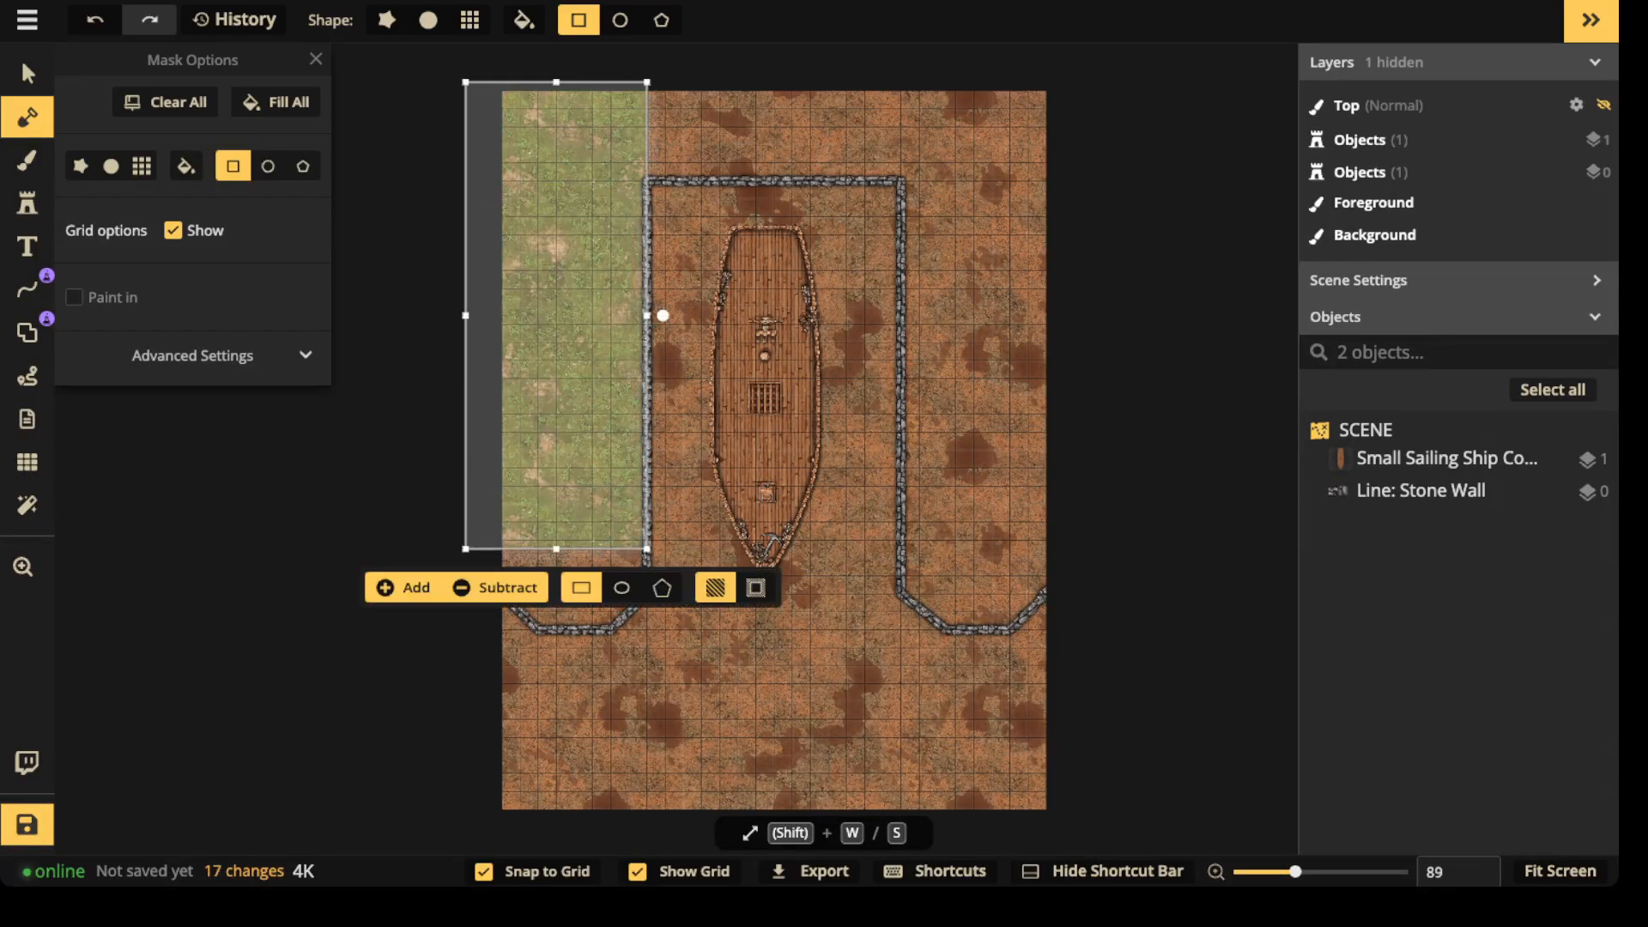
{"action": "left_click_drag", "start_coordinate": [637, 82], "coordinate": [984, 181]}
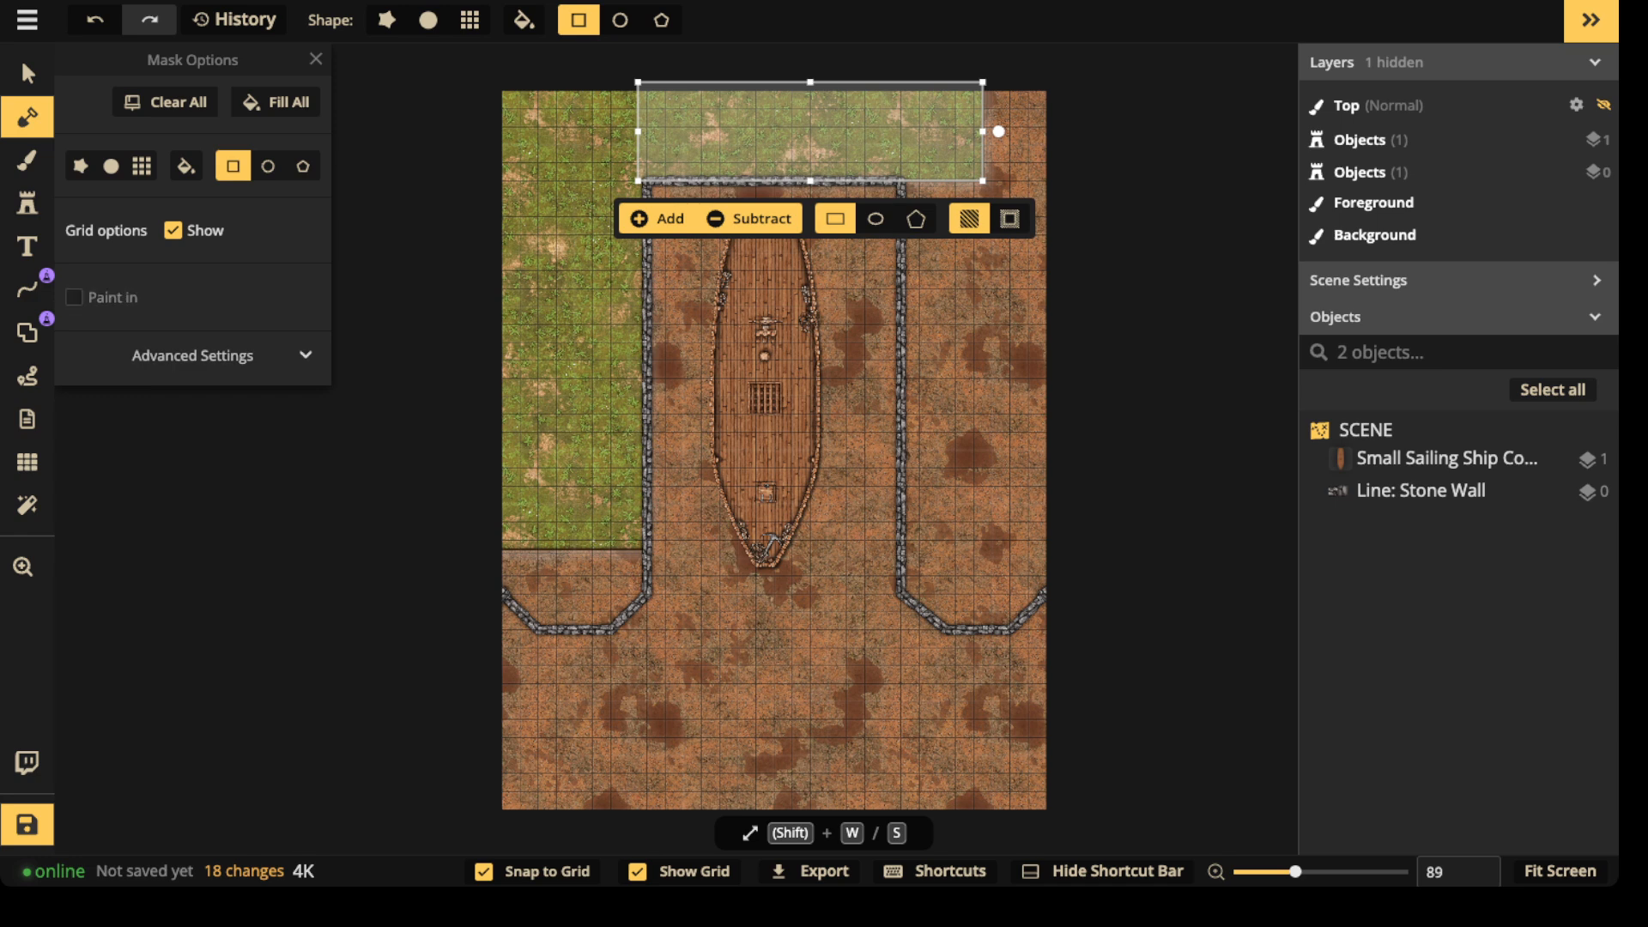
- Disable mask effects and add a rectangular grass mask on the land right of the dock
{"action": "left_click", "coordinate": [193, 355]}
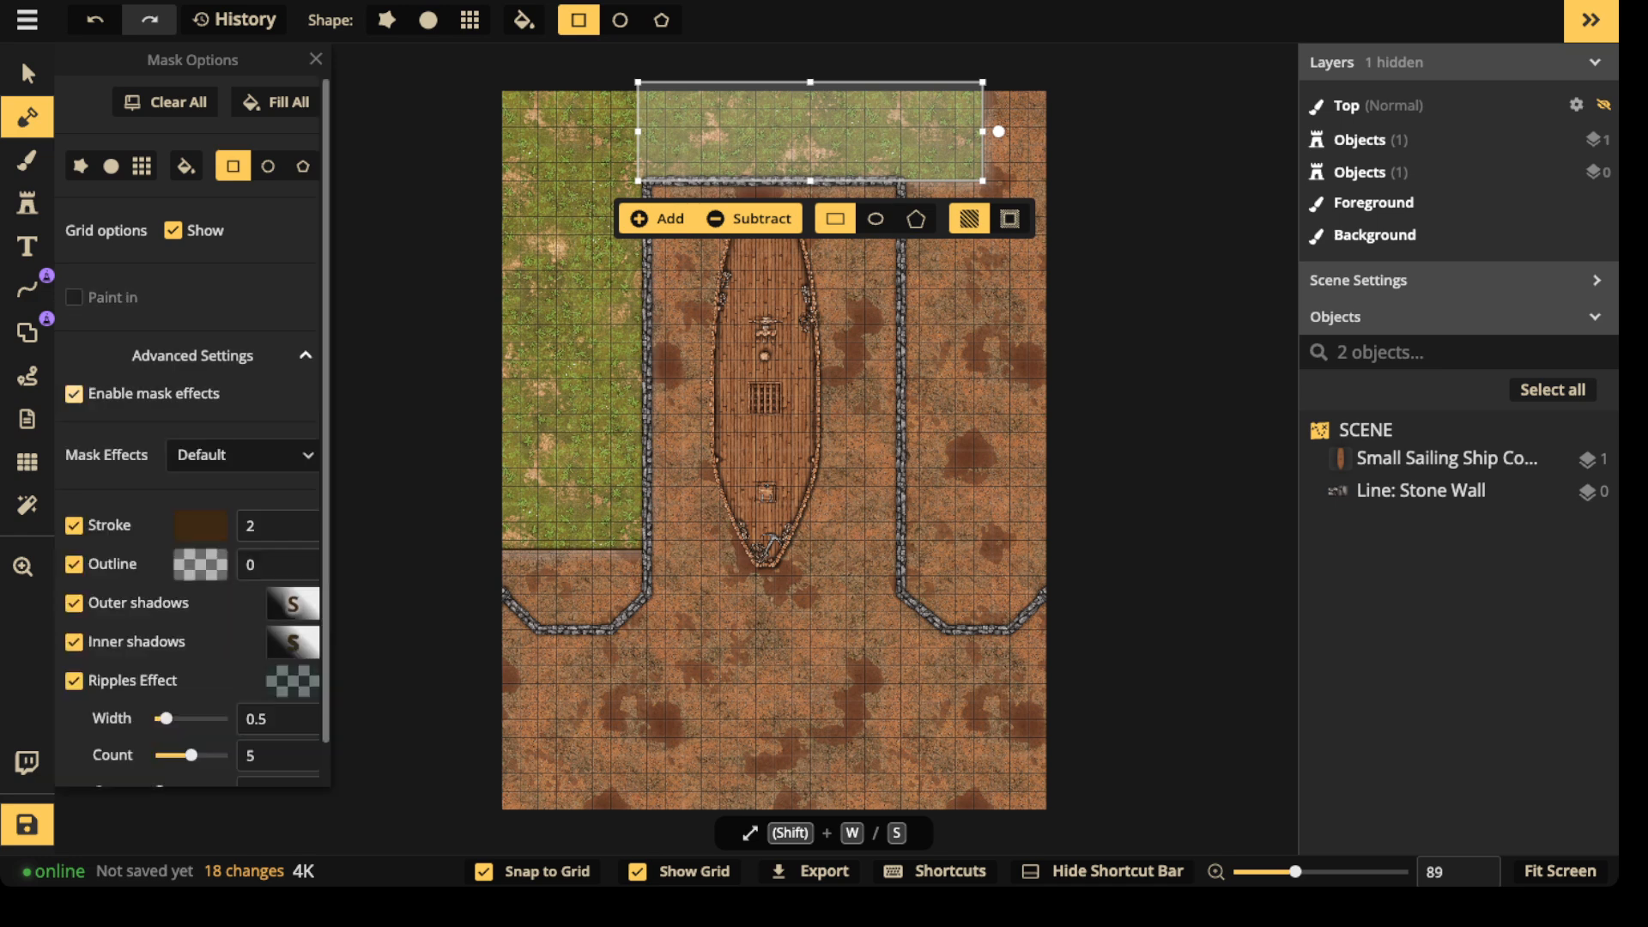
{"action": "left_click", "coordinate": [74, 393]}
{"action": "left_click_drag", "start_coordinate": [910, 94], "coordinate": [1084, 576]}
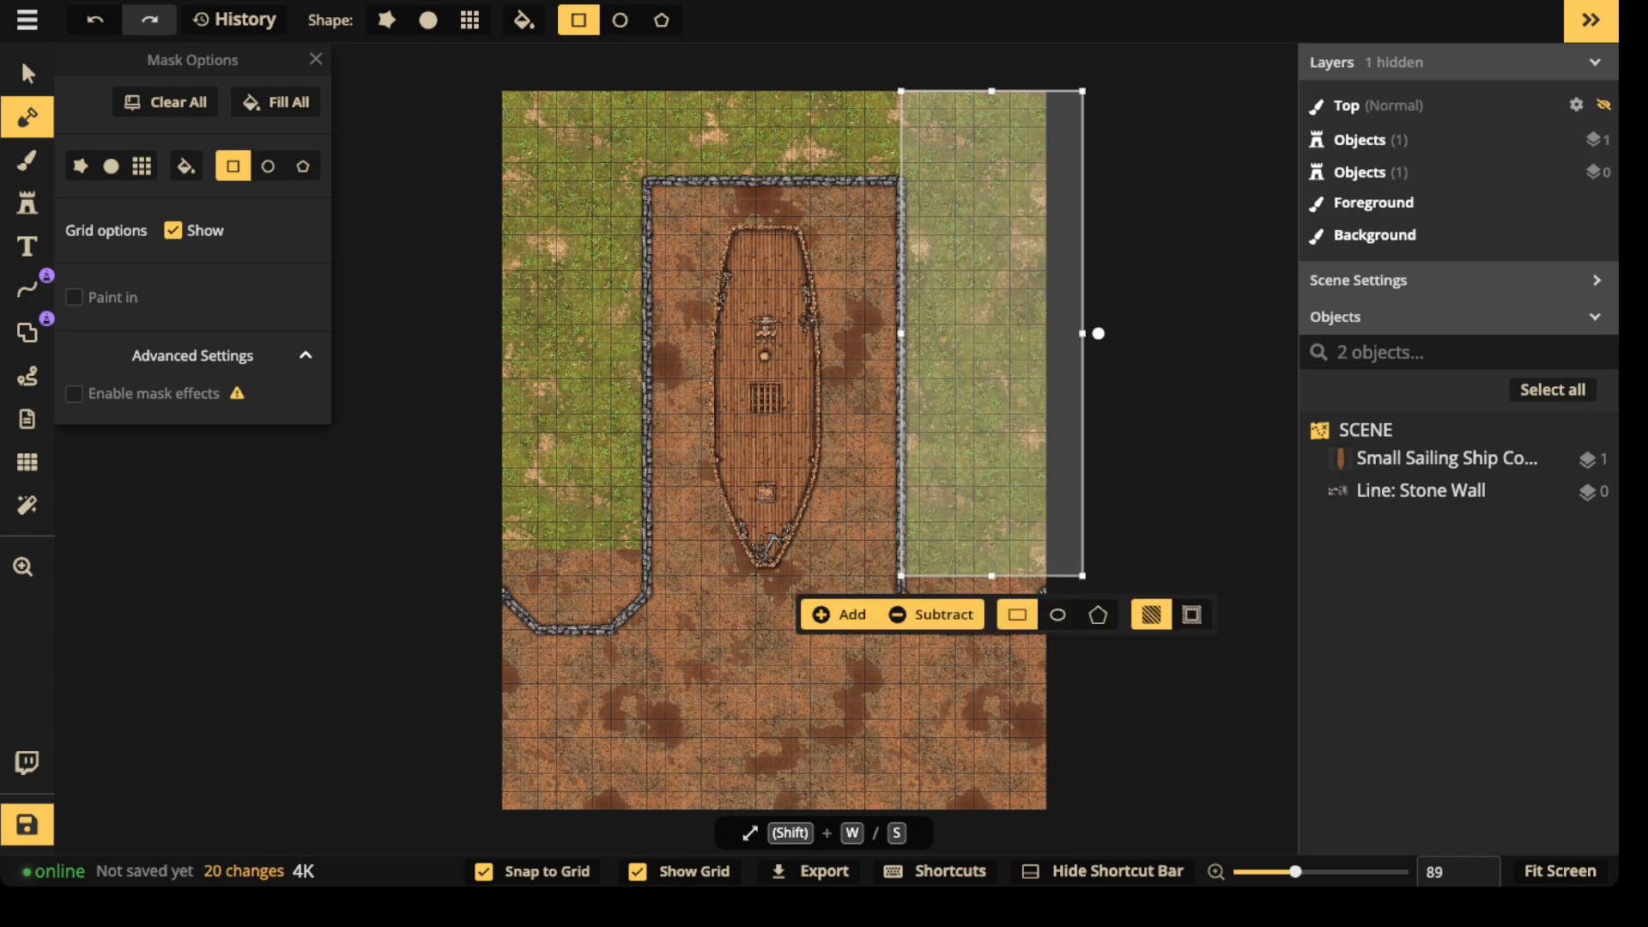
{"action": "key", "text": "Escape"}
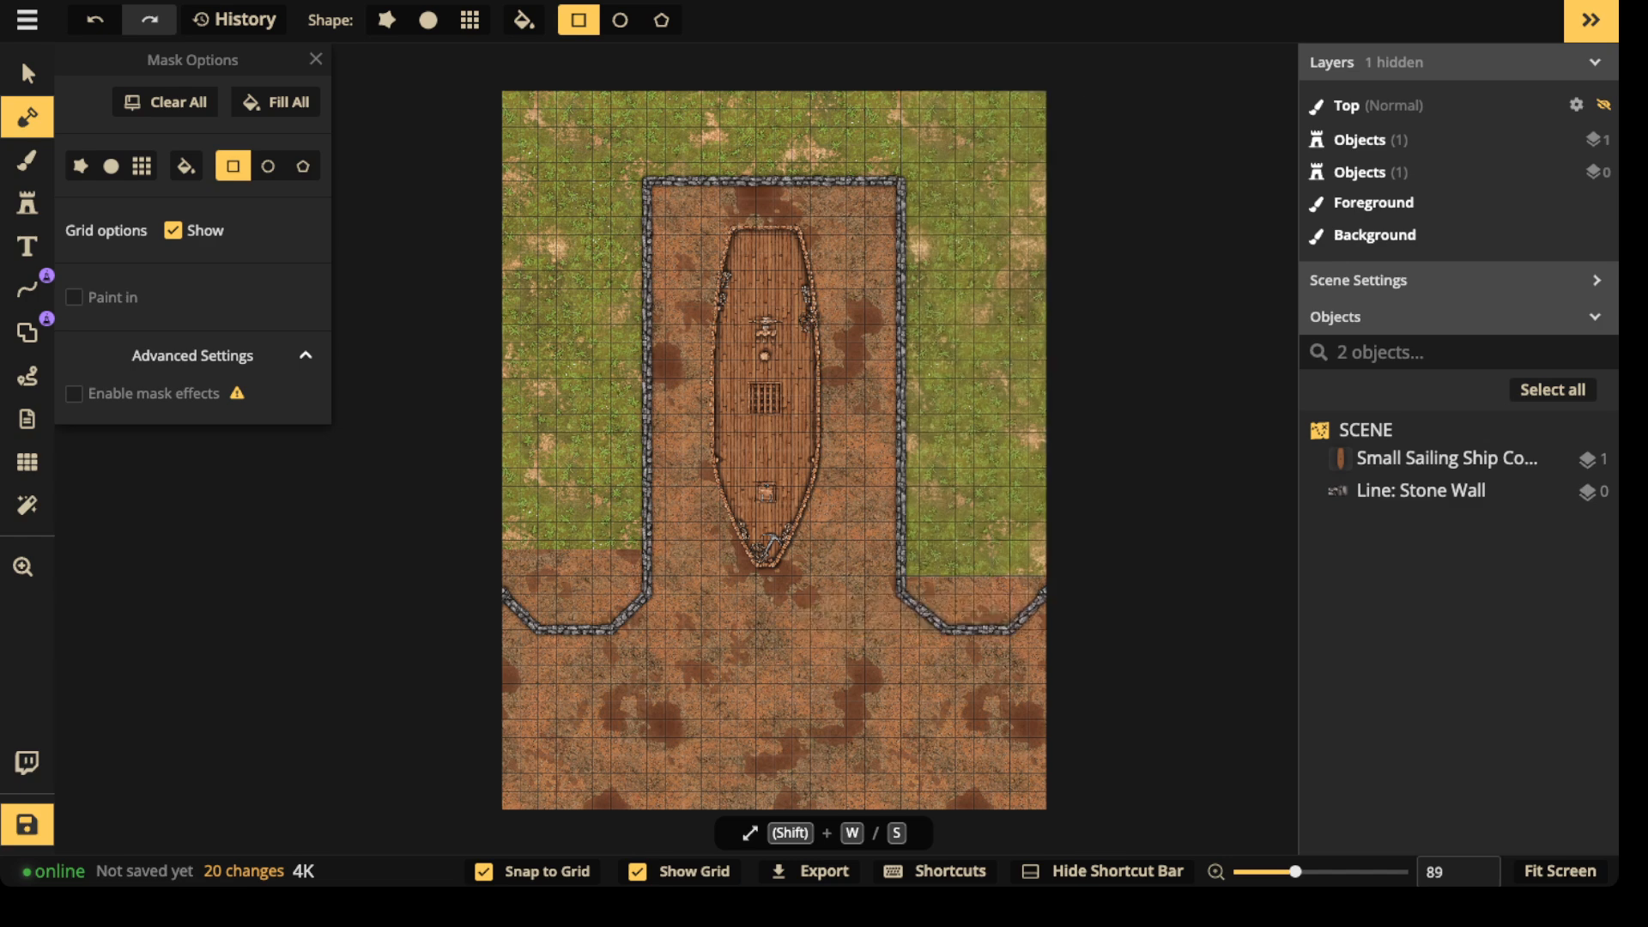
- Fill the remaining land down to the angled walls on both sides with grass, using a round mask brush of size 50
{"action": "scroll", "coordinate": [743, 507], "scroll_direction": "up", "scroll_amount": 4}
{"action": "key", "text": "b"}
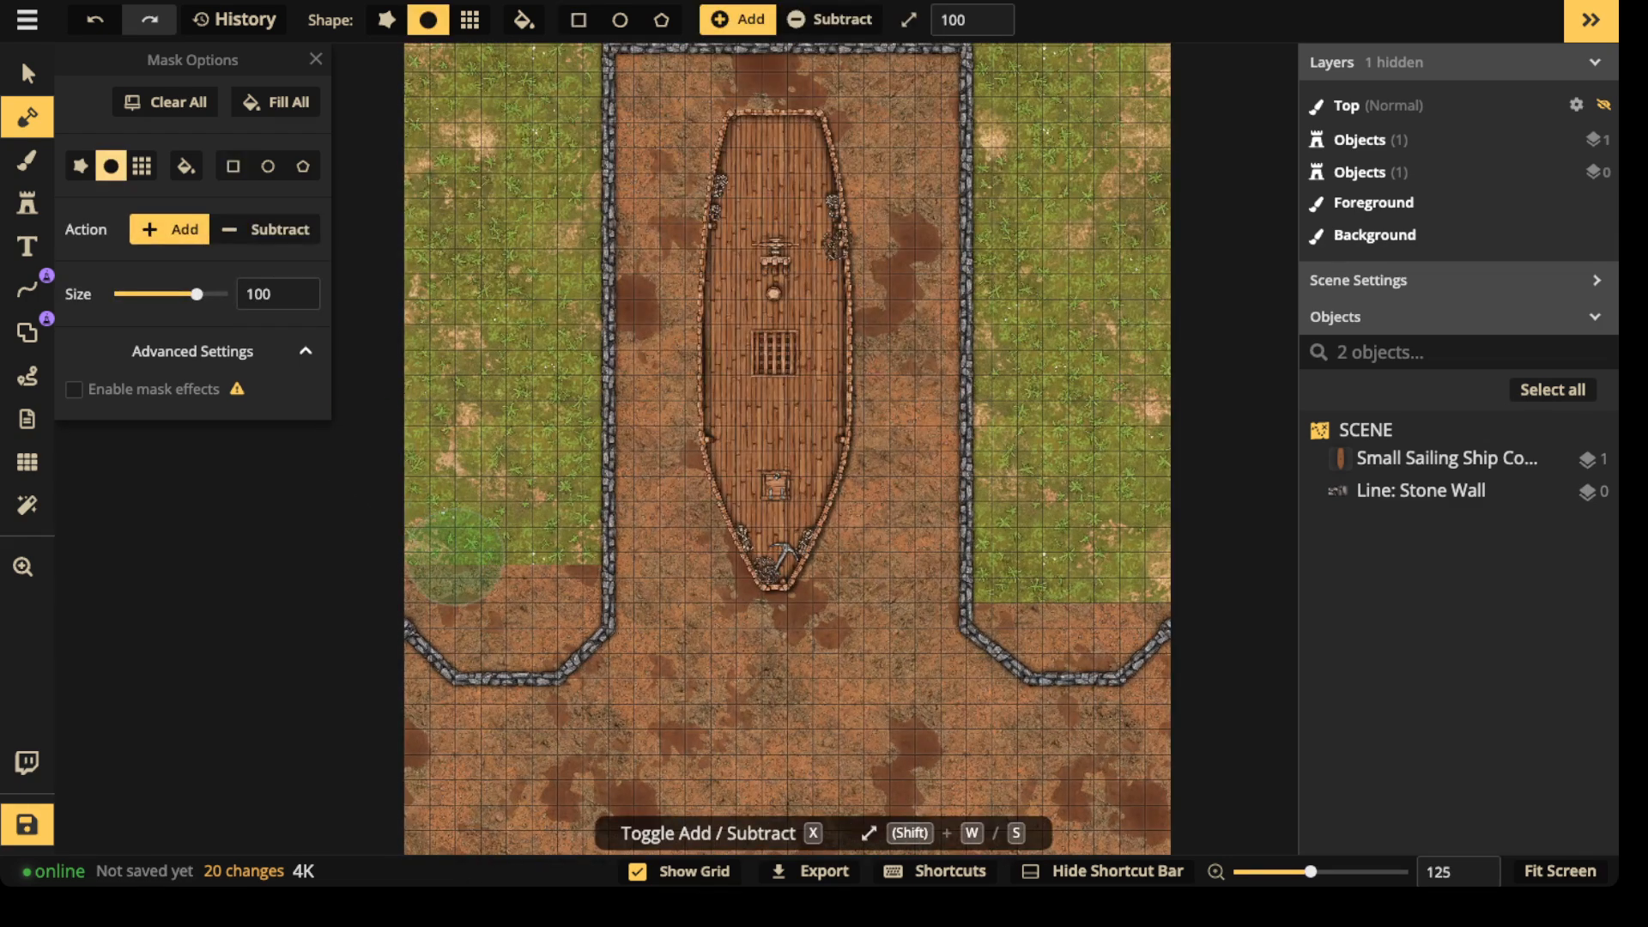
{"action": "key", "text": "shift+s"}
{"action": "key", "text": "shift+s"}
{"action": "key", "text": "shift+s"}
{"action": "key", "text": "shift+s"}
{"action": "key", "text": "shift+s"}
{"action": "mouse_move", "coordinate": [448, 544]}
{"action": "left_mouse_down"}
{"action": "mouse_move", "coordinate": [419, 562]}
{"action": "mouse_move", "coordinate": [412, 613]}
{"action": "mouse_move", "coordinate": [460, 640]}
{"action": "mouse_move", "coordinate": [564, 640]}
{"action": "mouse_move", "coordinate": [584, 570]}
{"action": "mouse_move", "coordinate": [558, 633]}
{"action": "mouse_move", "coordinate": [480, 602]}
{"action": "left_mouse_up"}
{"action": "left_click_drag", "start_coordinate": [887, 455], "coordinate": [592, 395]}
{"action": "mouse_move", "coordinate": [687, 549]}
{"action": "left_mouse_down"}
{"action": "mouse_move", "coordinate": [743, 596]}
{"action": "mouse_move", "coordinate": [809, 586]}
{"action": "mouse_move", "coordinate": [862, 545]}
{"action": "mouse_move", "coordinate": [760, 549]}
{"action": "mouse_move", "coordinate": [770, 484]}
{"action": "left_mouse_up"}
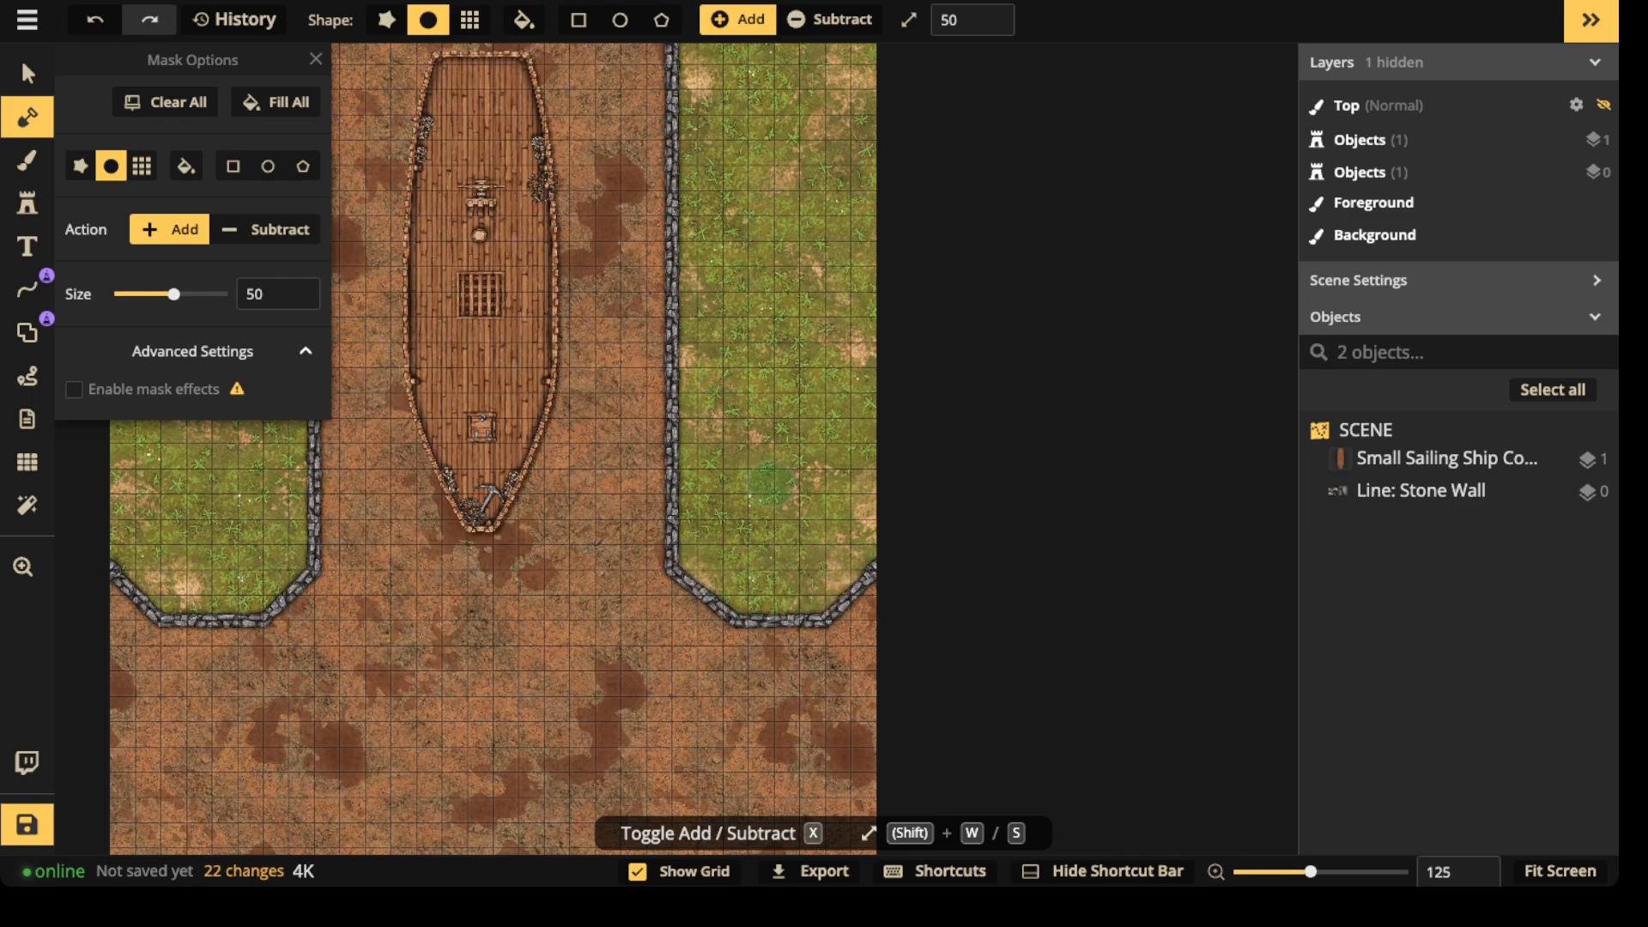
- Fill the foreground layer with the Stone Wall texture from the Core set of Fantasy Battlemaps 2.0
{"action": "scroll", "coordinate": [770, 483], "scroll_direction": "down", "scroll_amount": 3}
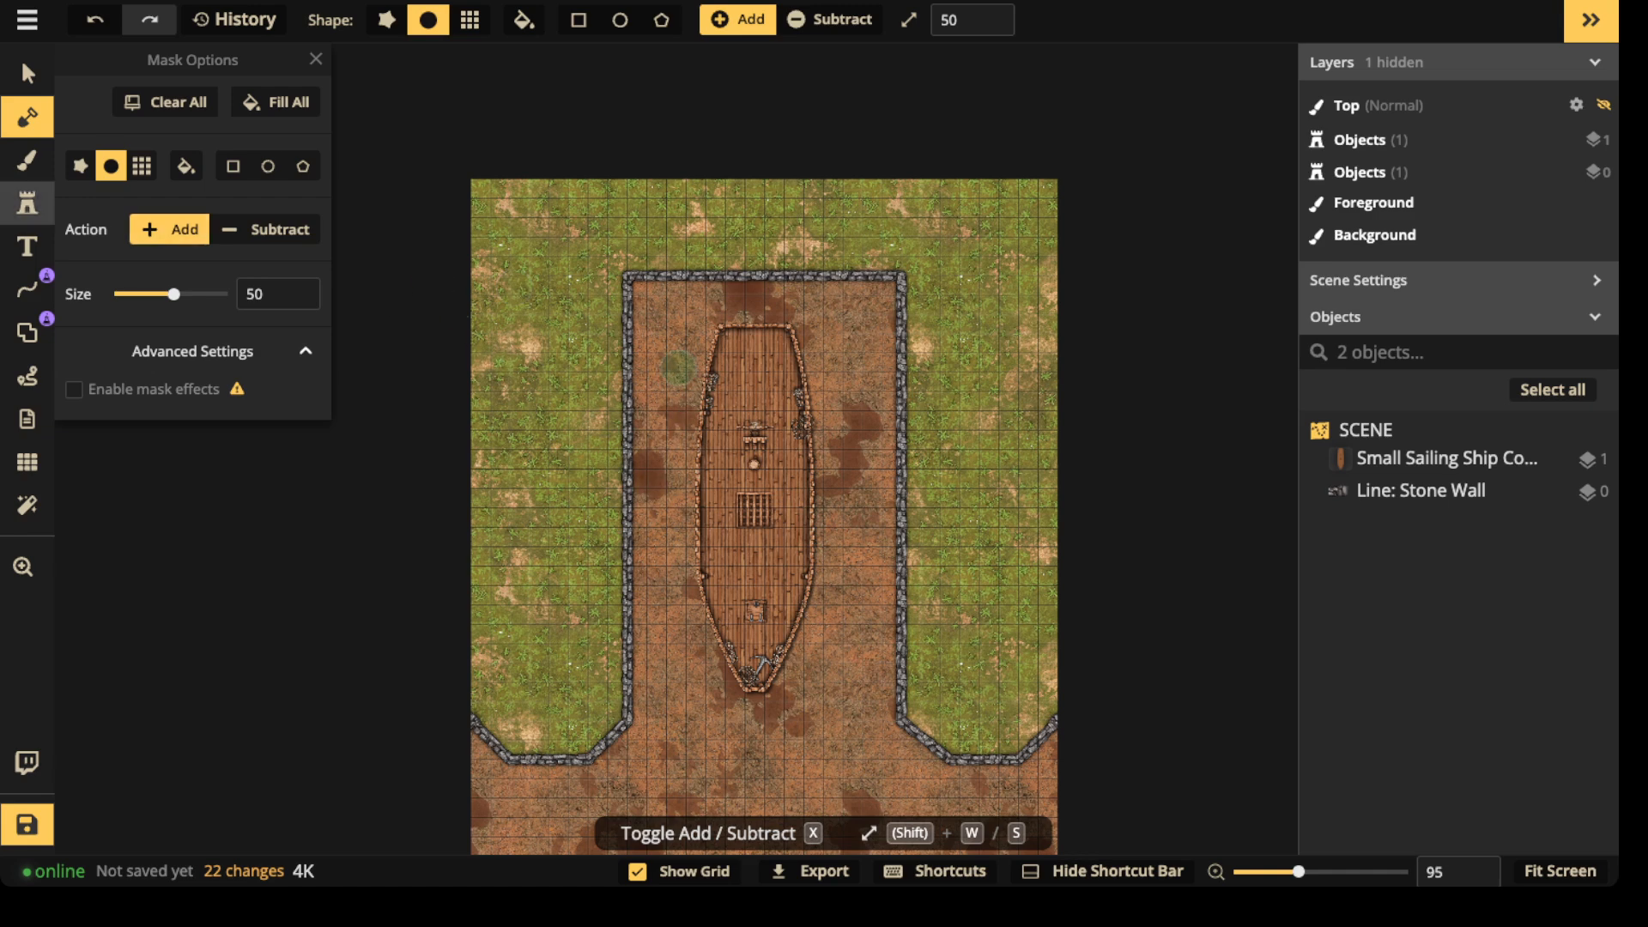
{"action": "left_click", "coordinate": [26, 161]}
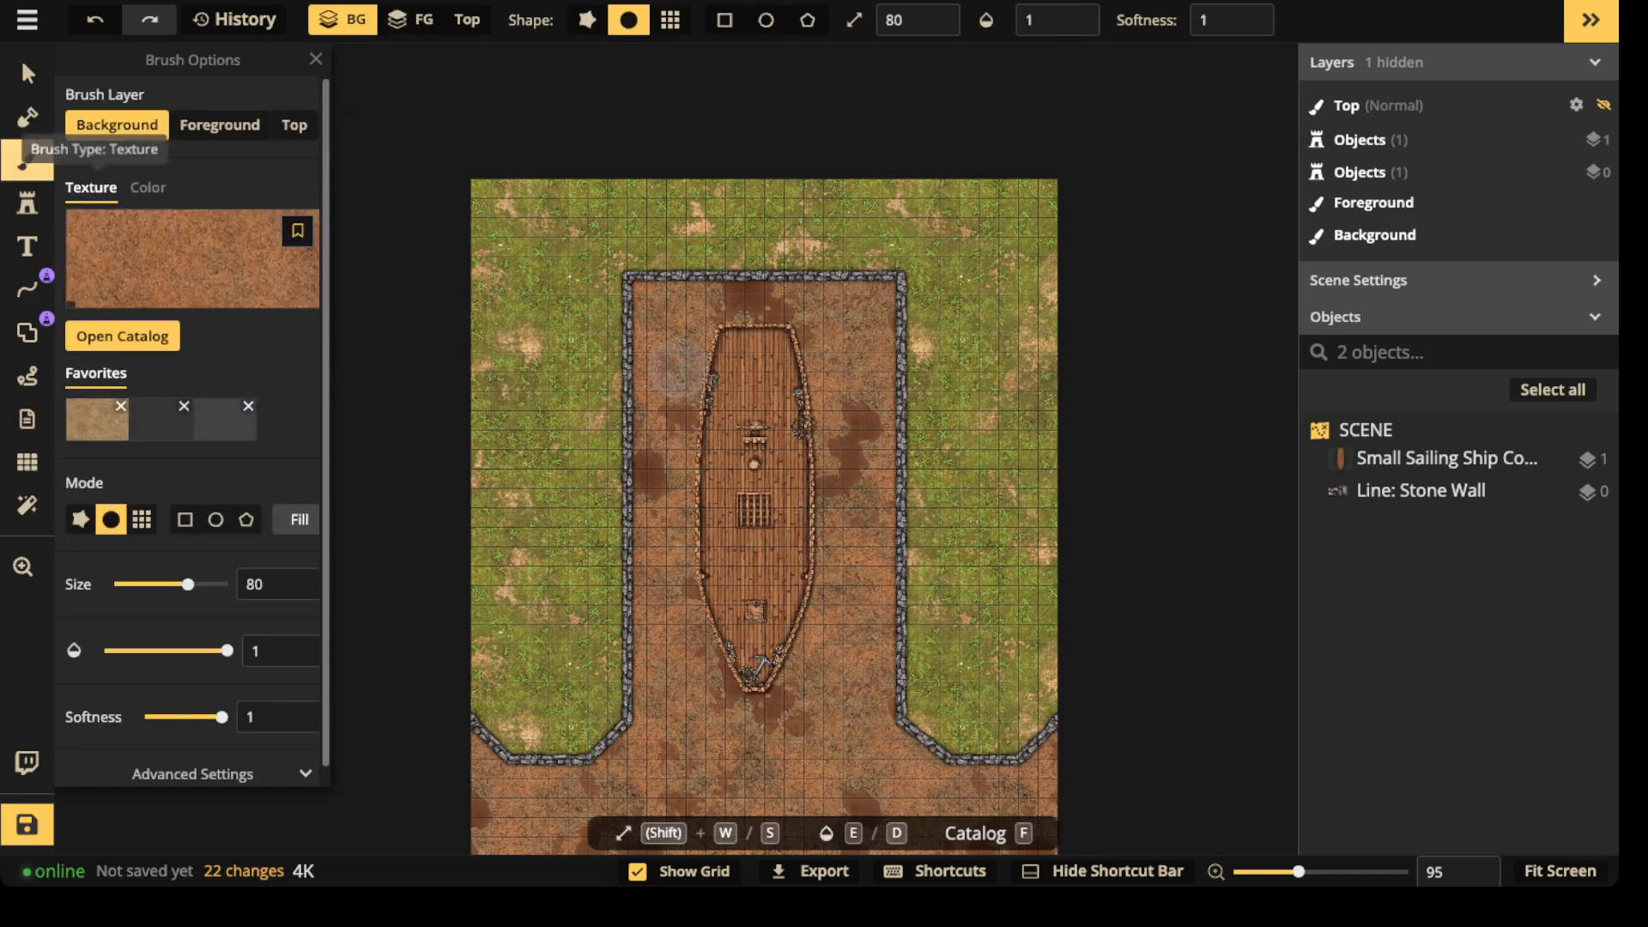
{"action": "left_click", "coordinate": [220, 125]}
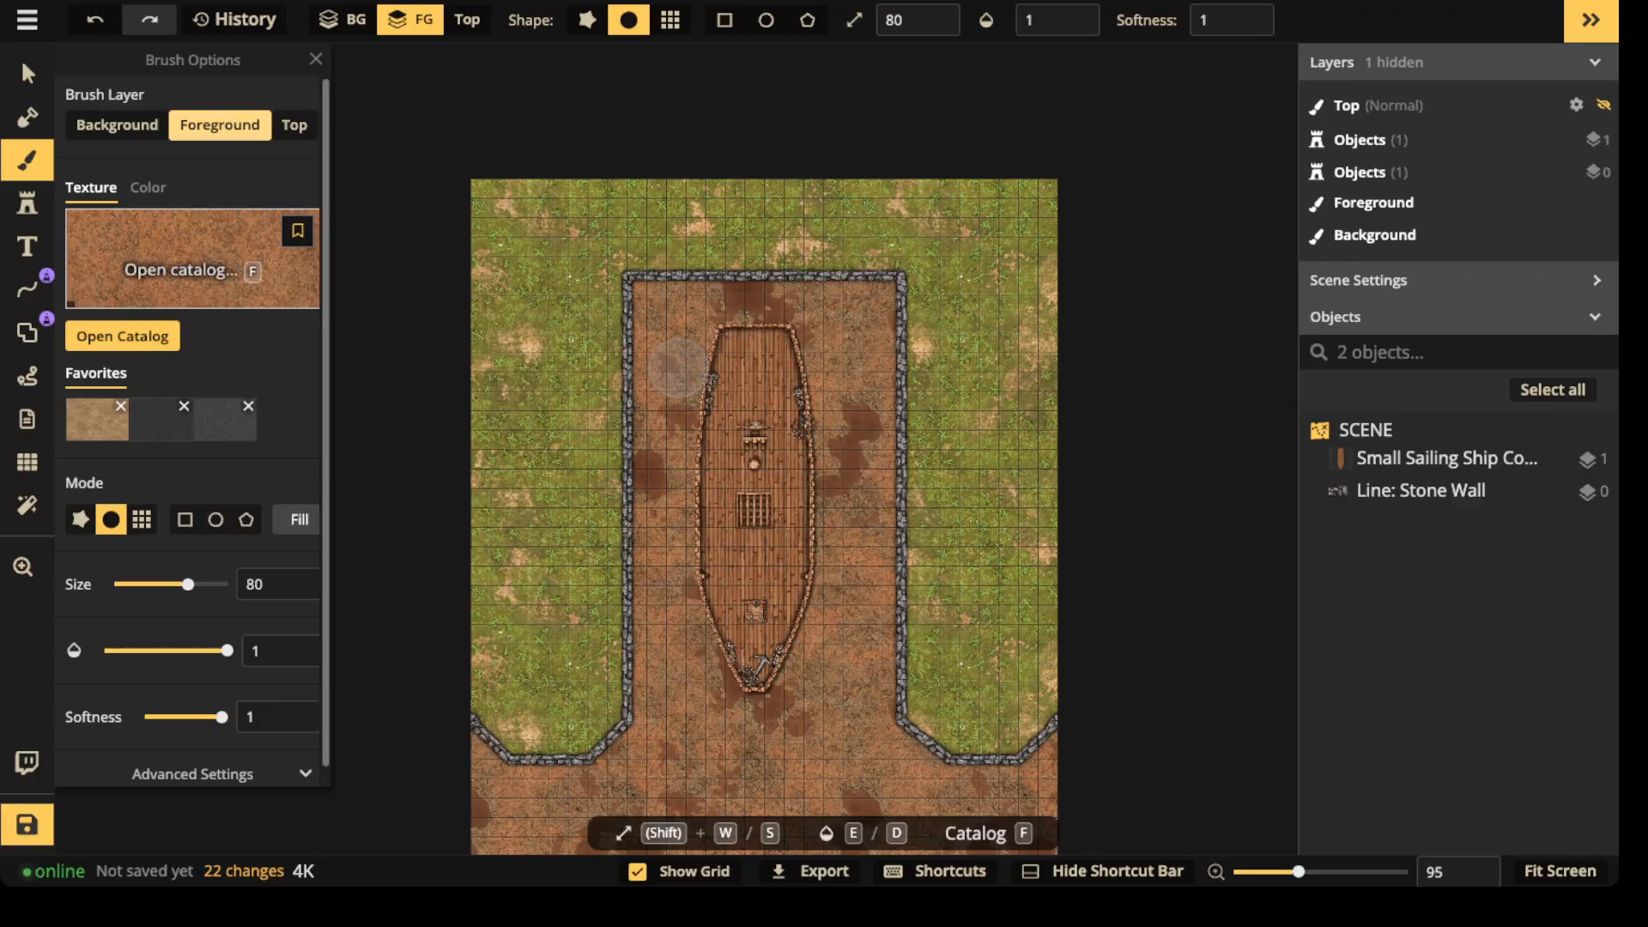
{"action": "left_click", "coordinate": [180, 271]}
{"action": "scroll", "coordinate": [944, 541], "scroll_direction": "down", "scroll_amount": 5}
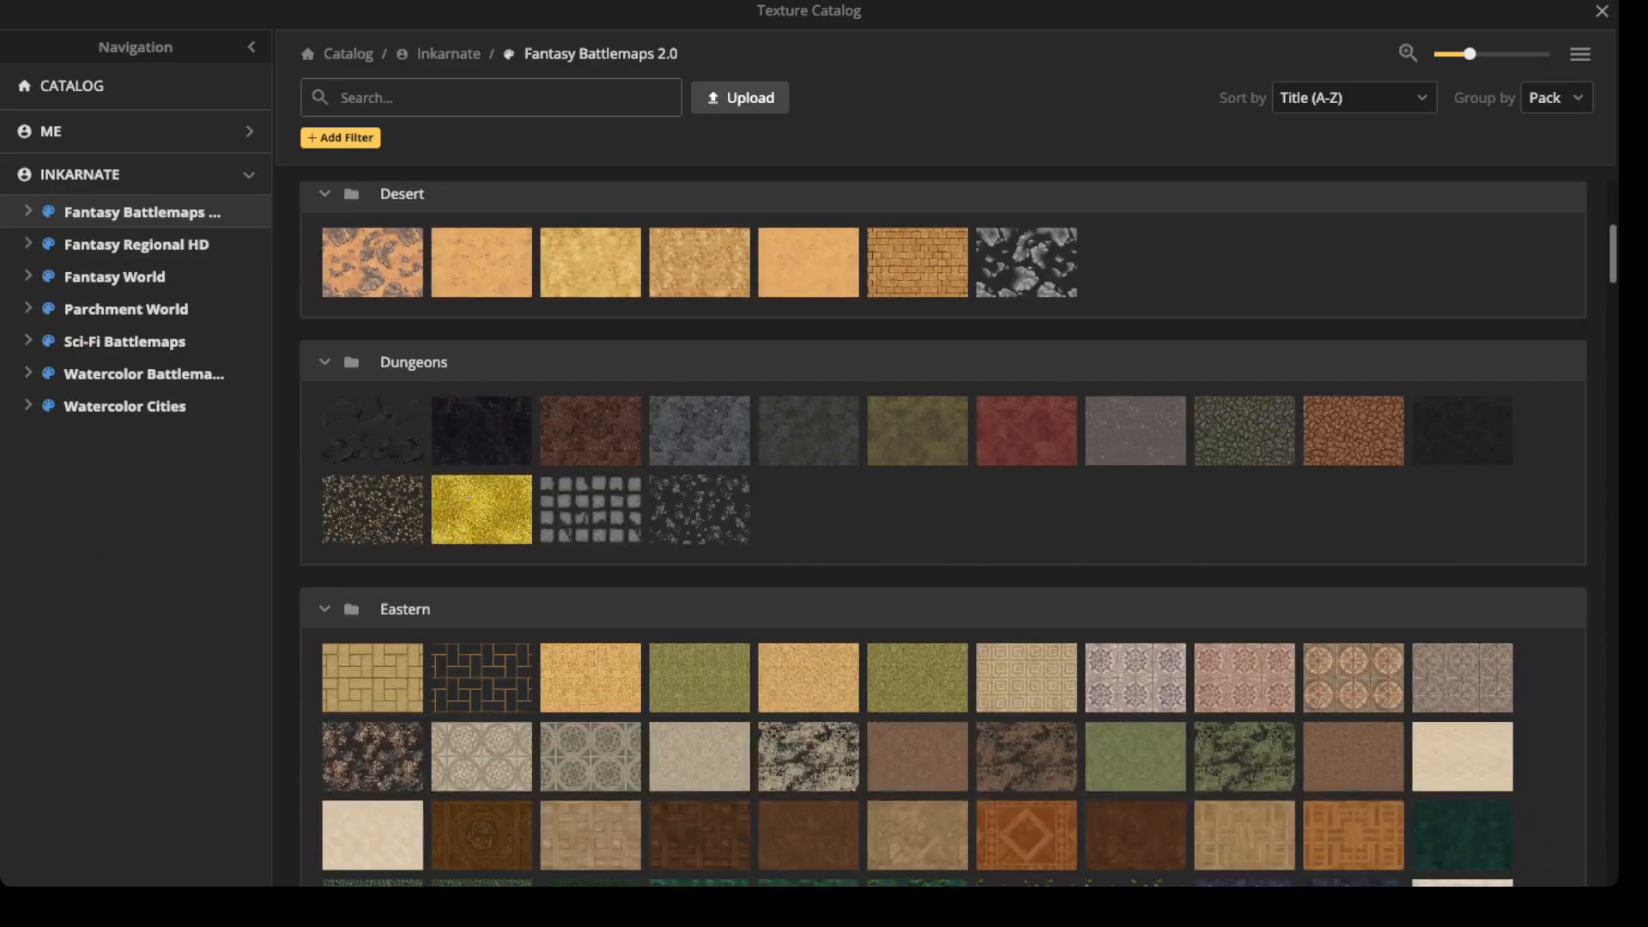
{"action": "scroll", "coordinate": [670, 430], "scroll_direction": "down", "scroll_amount": 5}
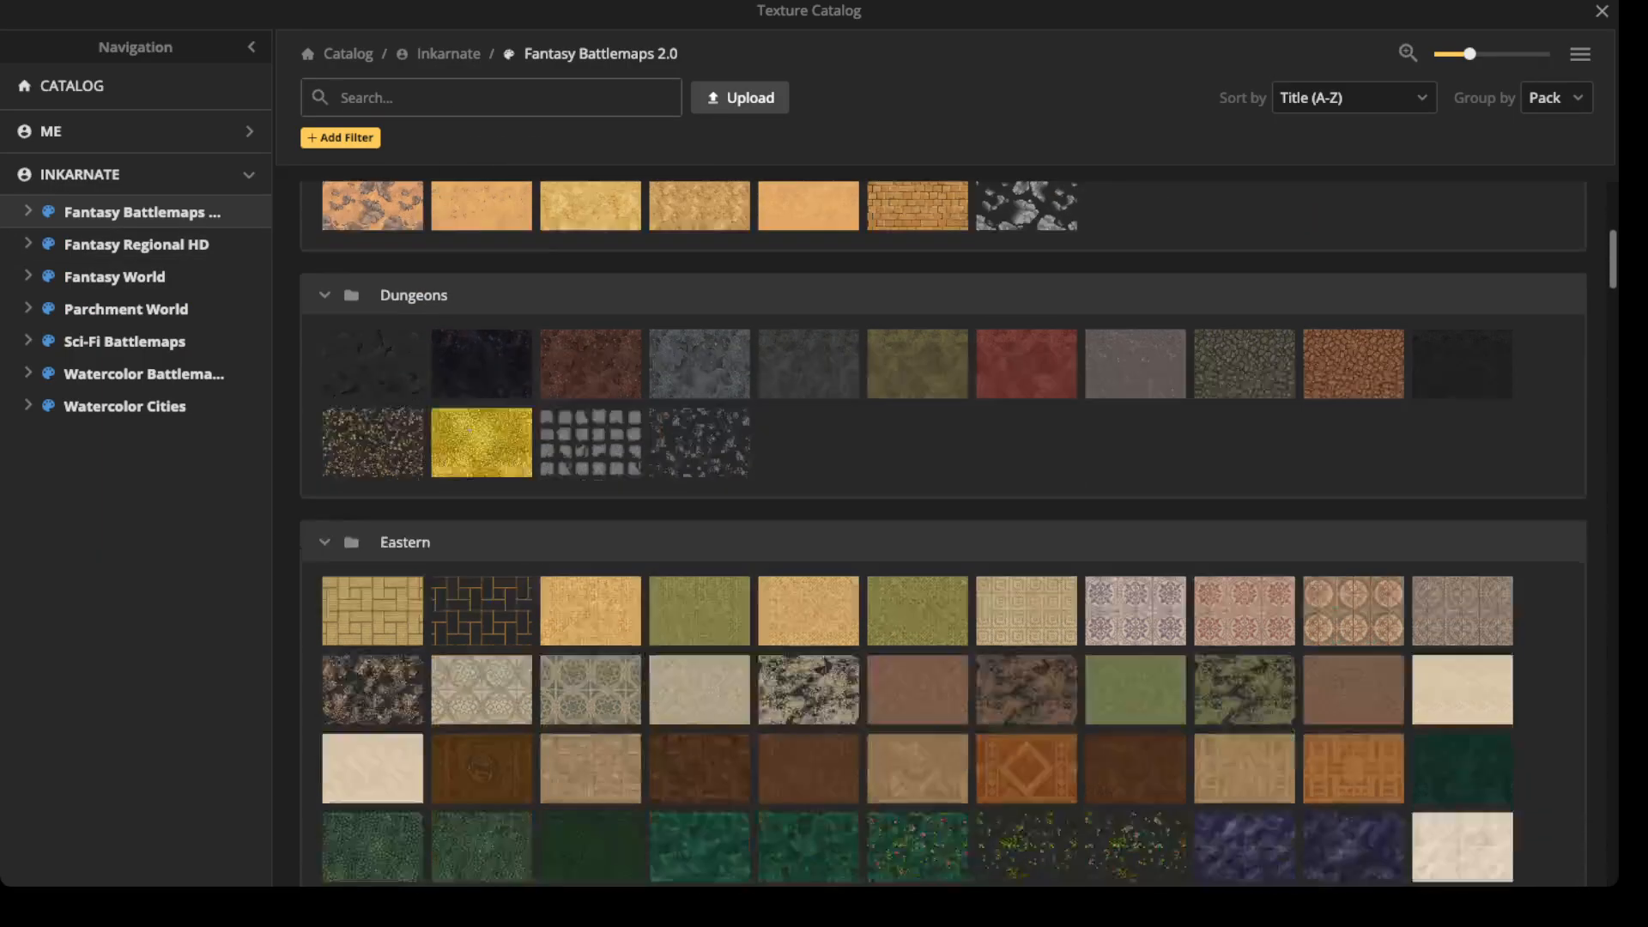
{"action": "scroll", "coordinate": [1133, 446], "scroll_direction": "up", "scroll_amount": 5}
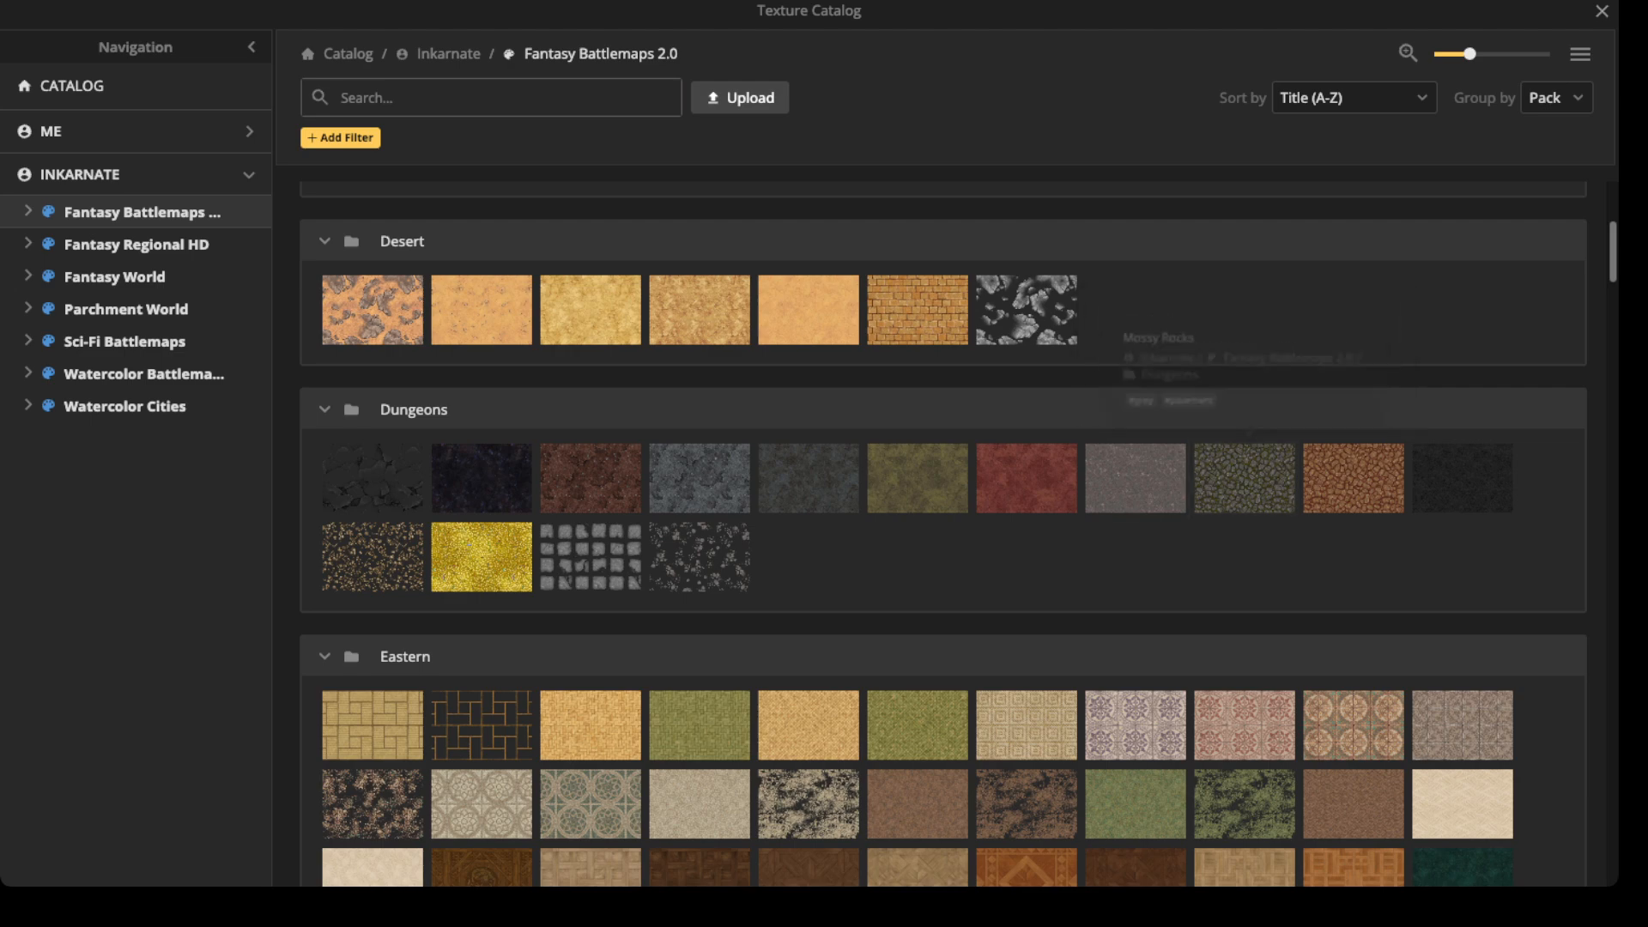
{"action": "scroll", "coordinate": [1133, 412], "scroll_direction": "down", "scroll_amount": 5}
{"action": "mouse_move", "coordinate": [699, 593]}
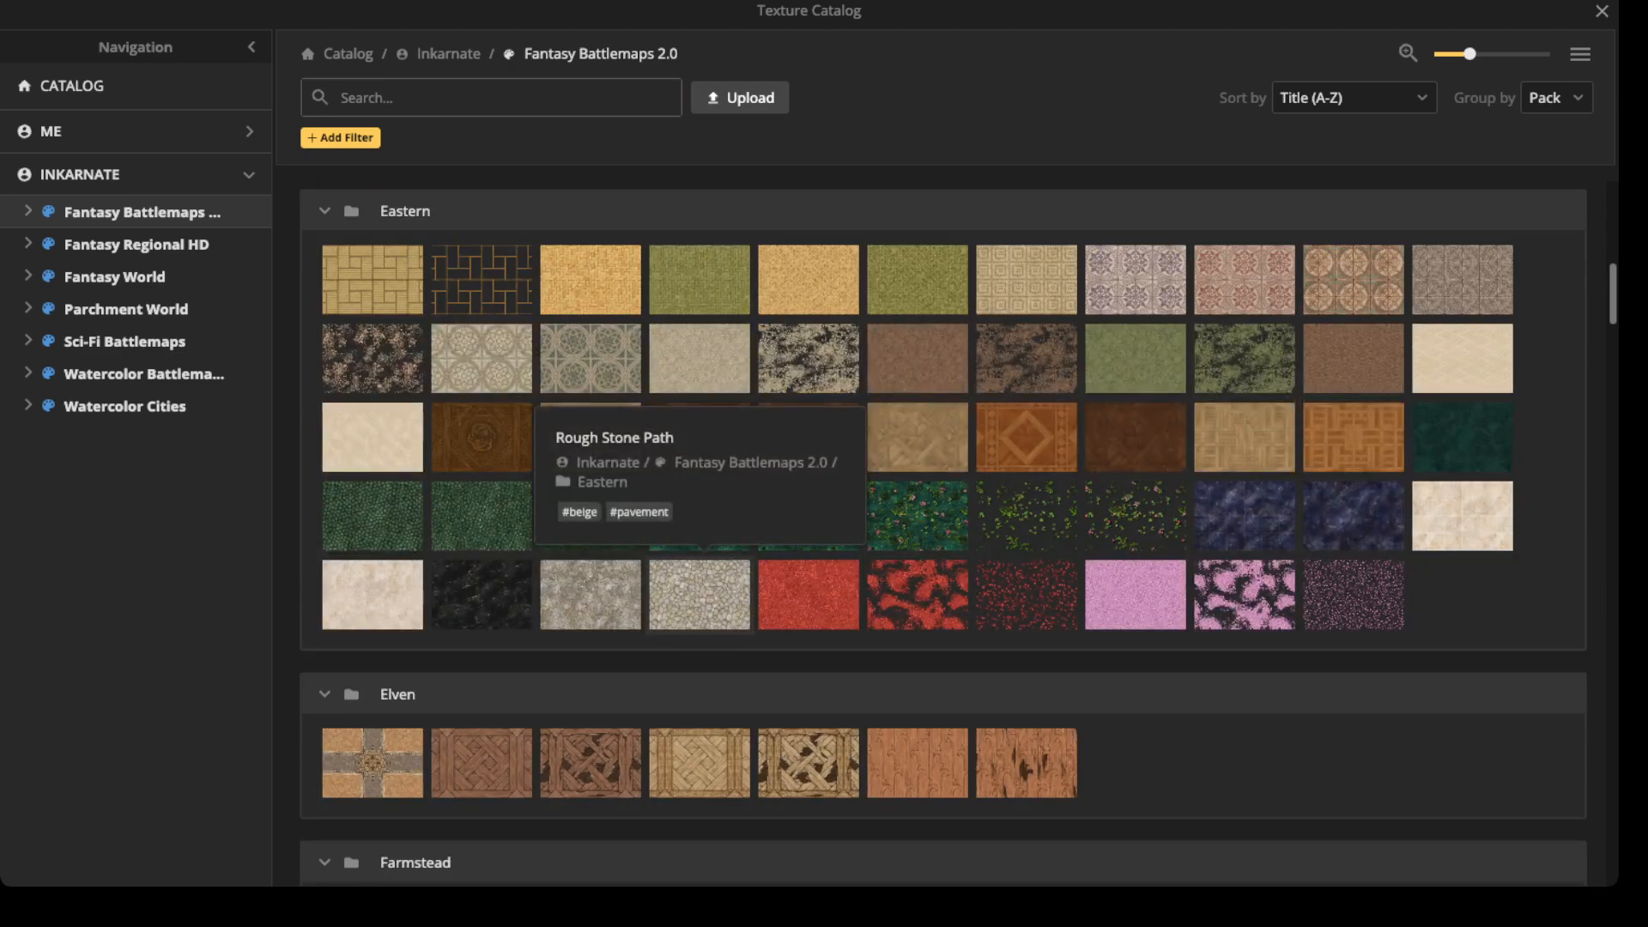
{"action": "scroll", "coordinate": [699, 592], "scroll_direction": "down", "scroll_amount": 15}
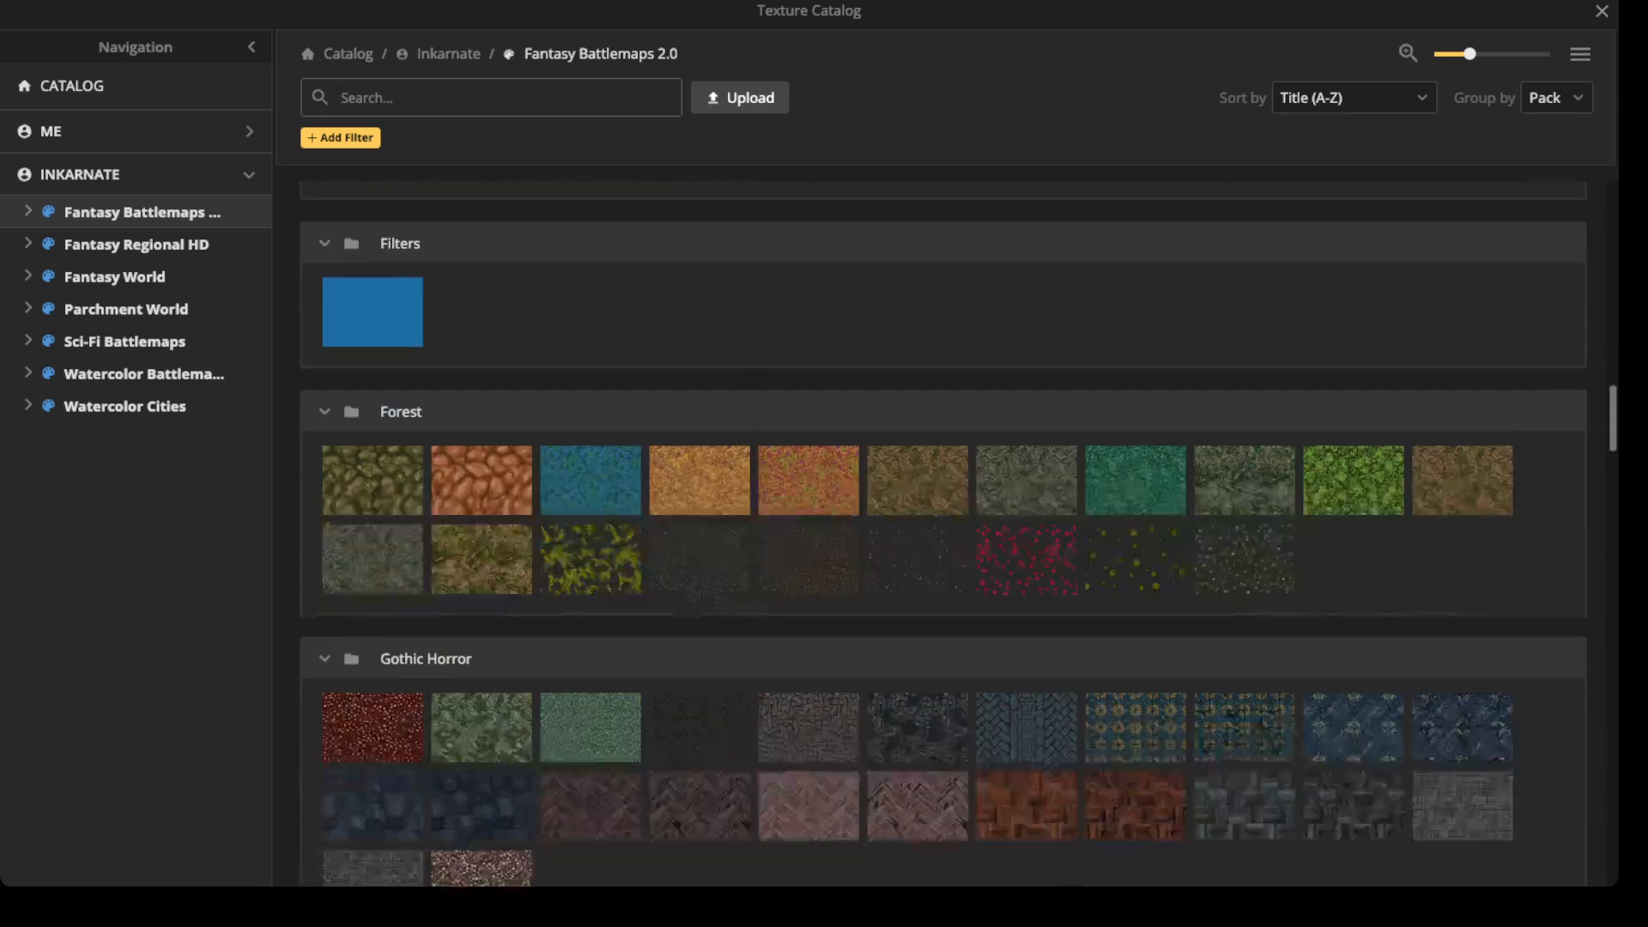
{"action": "scroll", "coordinate": [917, 450], "scroll_direction": "down", "scroll_amount": 5}
{"action": "scroll", "coordinate": [916, 451], "scroll_direction": "up", "scroll_amount": 20}
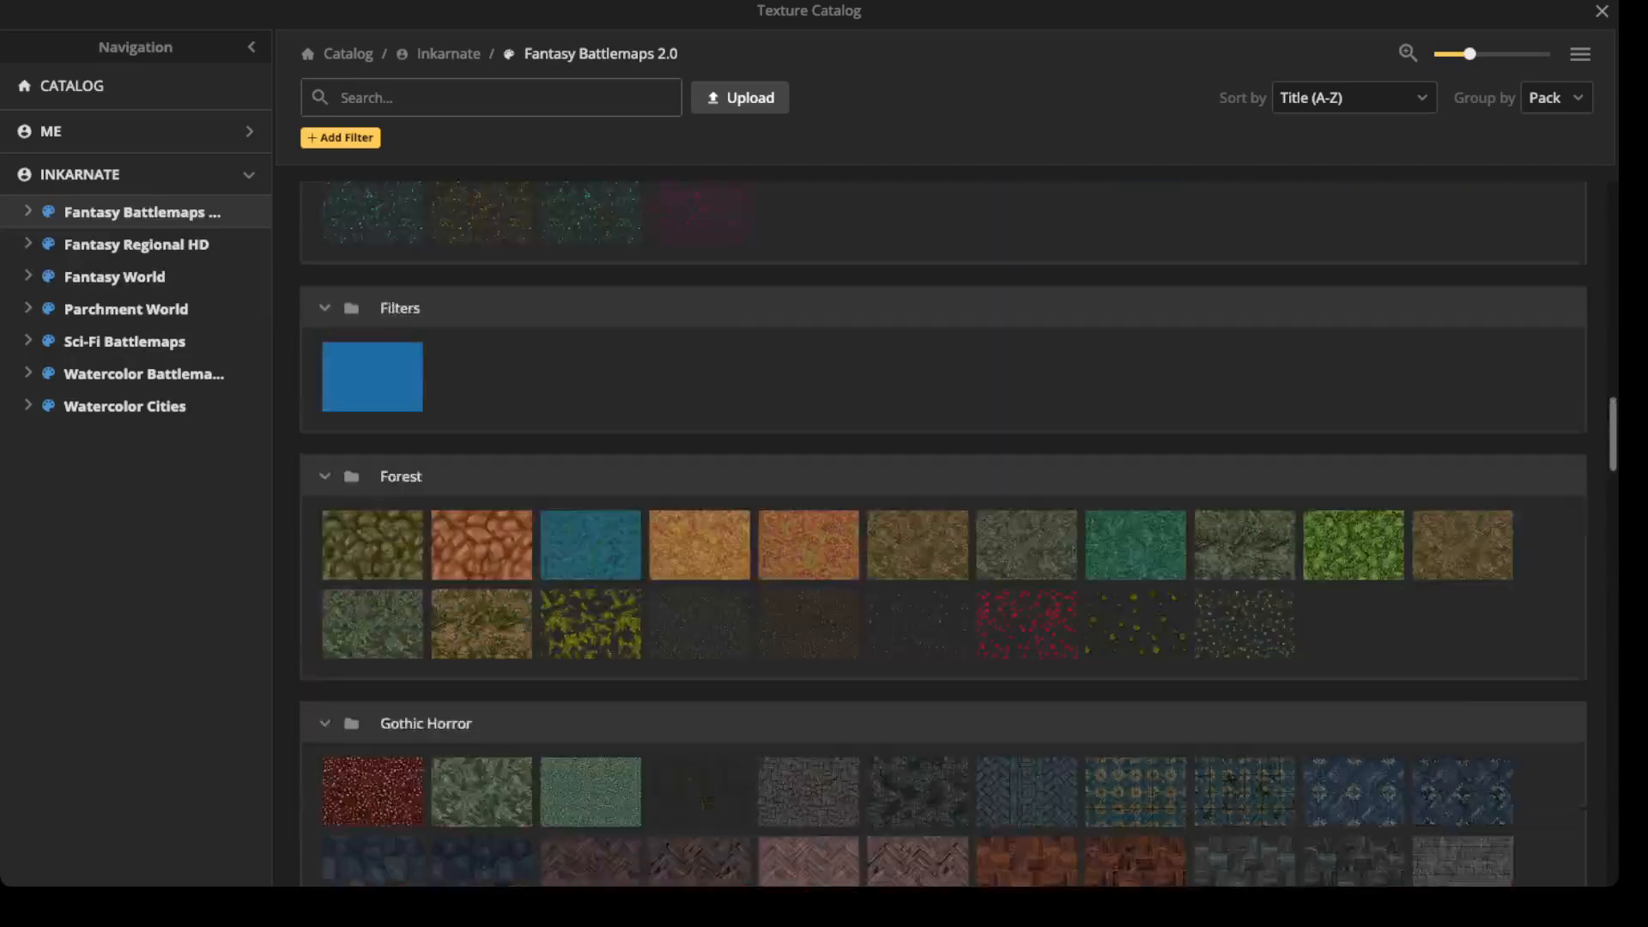
{"action": "mouse_move", "coordinate": [1354, 451]}
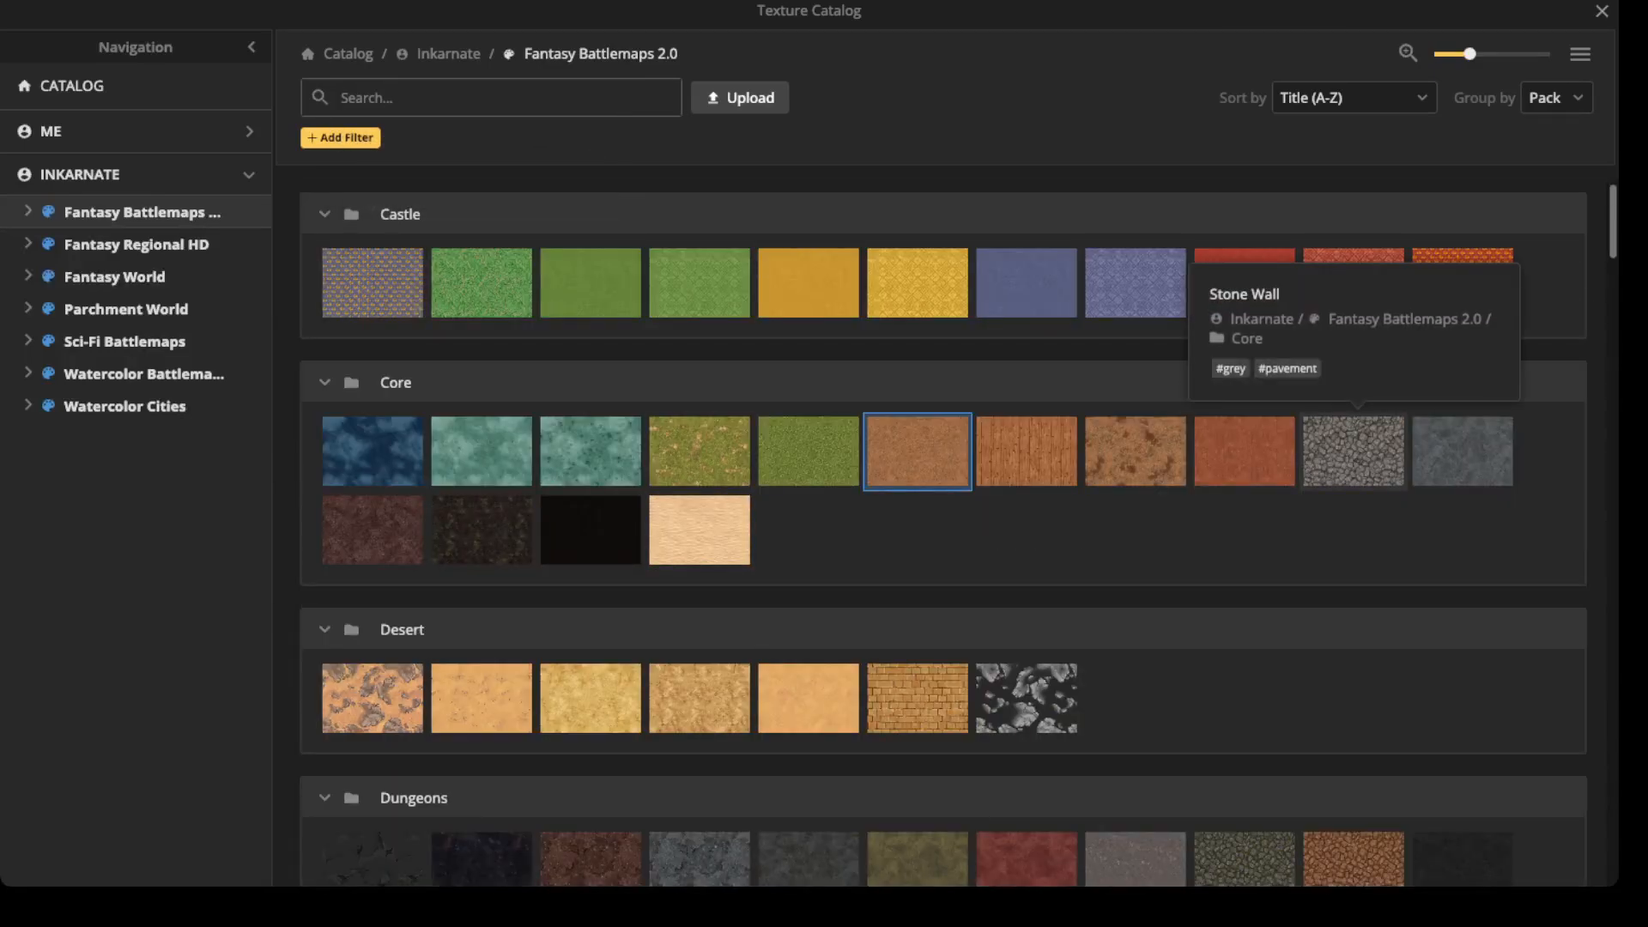
{"action": "left_click", "coordinate": [1354, 450]}
{"action": "left_click", "coordinate": [299, 520]}
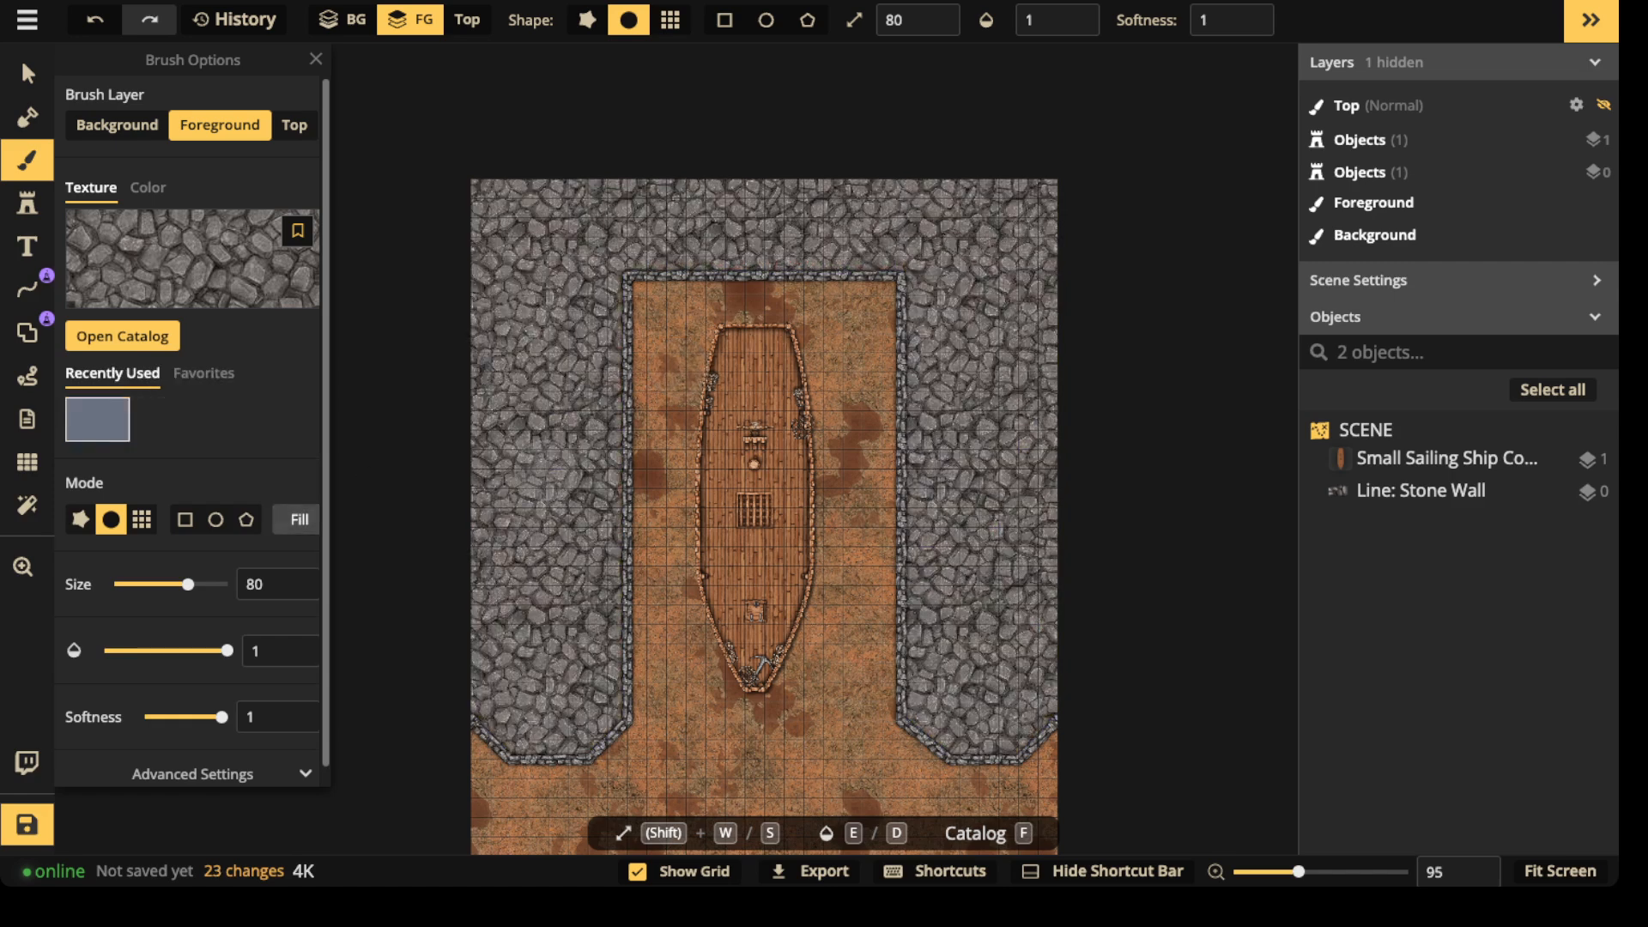
- Refill the foreground with the Stone Wall texture scaled to 76.32 and its contrast set to 125
{"action": "scroll", "coordinate": [172, 480], "scroll_direction": "down", "scroll_amount": 1}
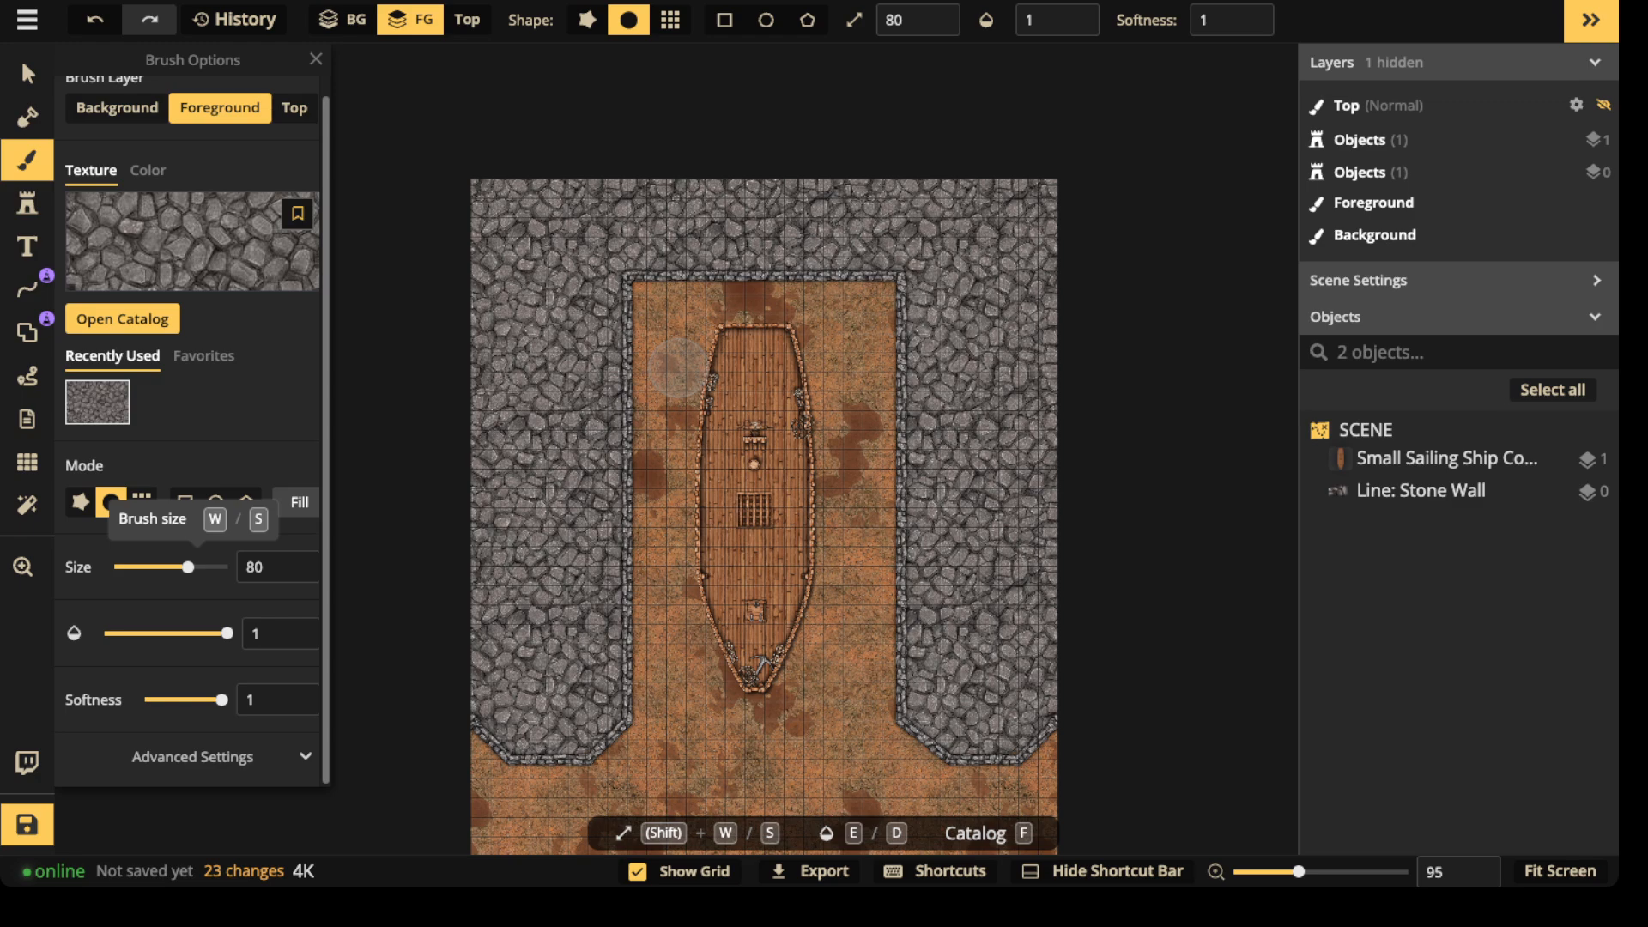
{"action": "left_click", "coordinate": [193, 757]}
{"action": "scroll", "coordinate": [193, 515], "scroll_direction": "down", "scroll_amount": 4}
{"action": "left_click_drag", "start_coordinate": [181, 590], "coordinate": [155, 590]}
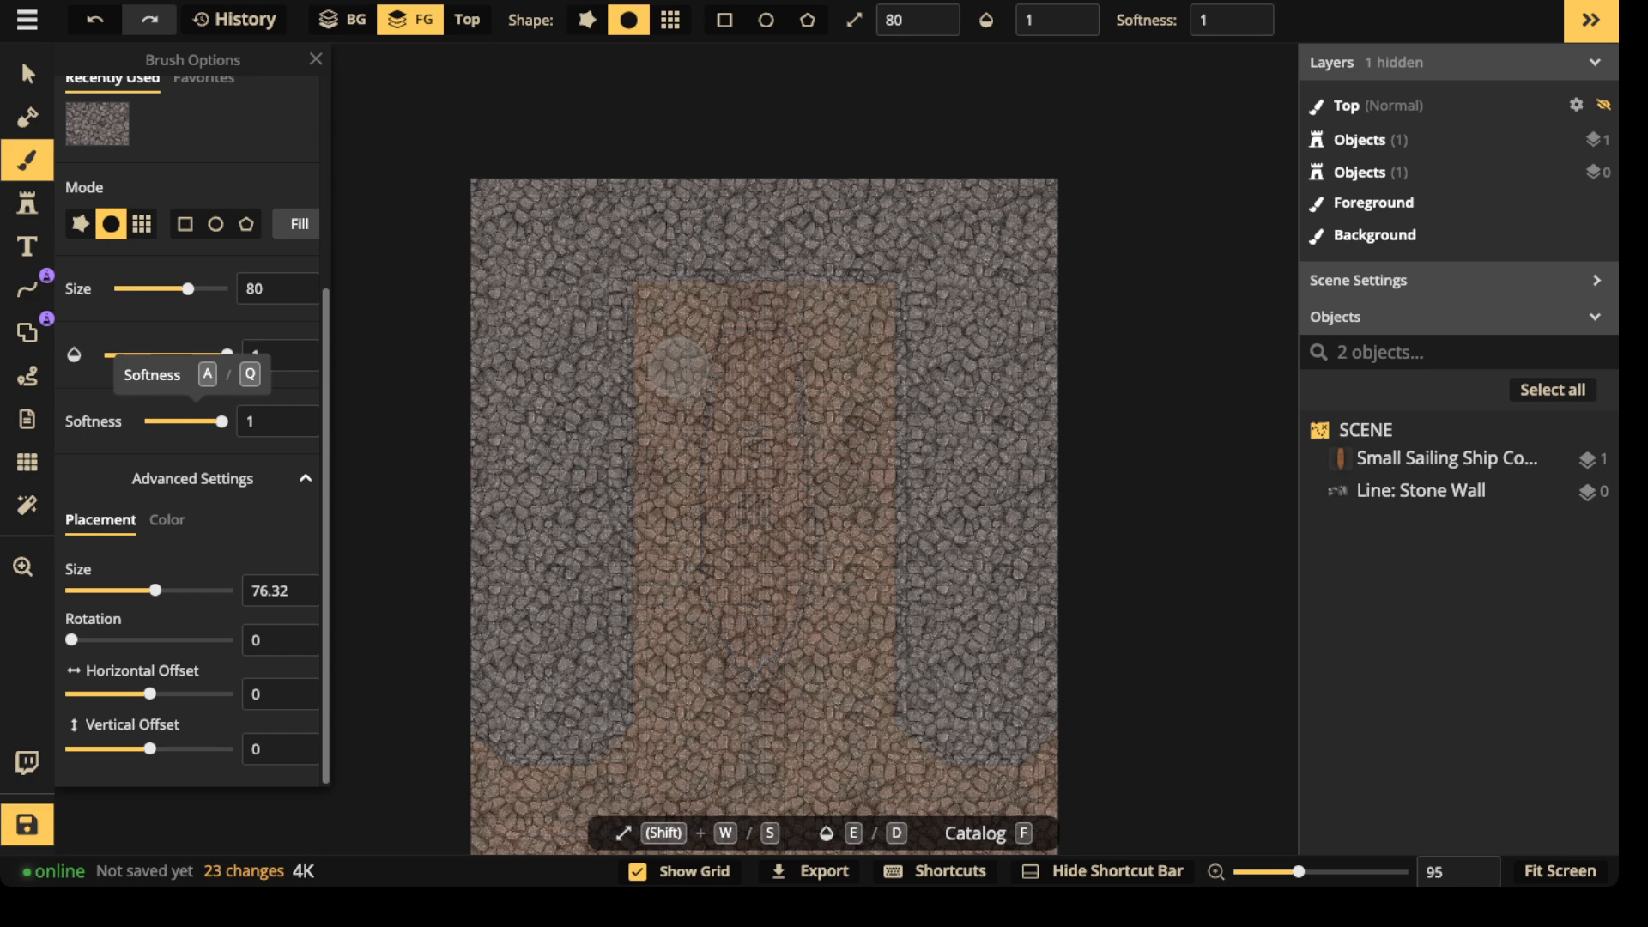
{"action": "scroll", "coordinate": [188, 429], "scroll_direction": "down", "scroll_amount": 1}
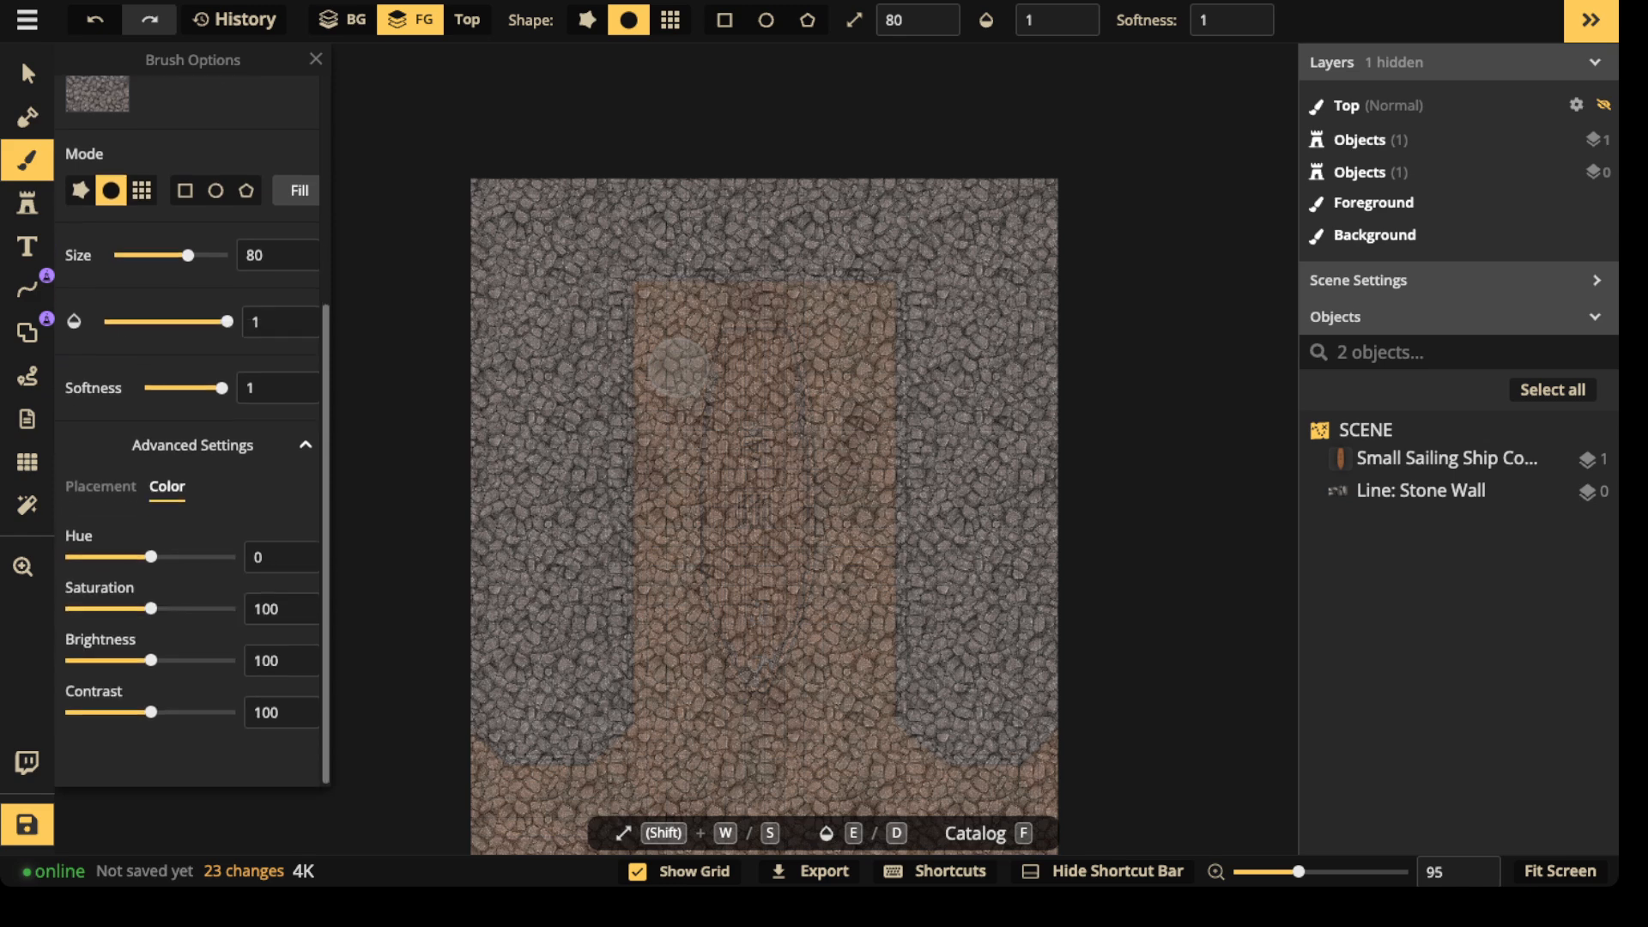
{"action": "left_click_drag", "start_coordinate": [151, 711], "coordinate": [161, 712]}
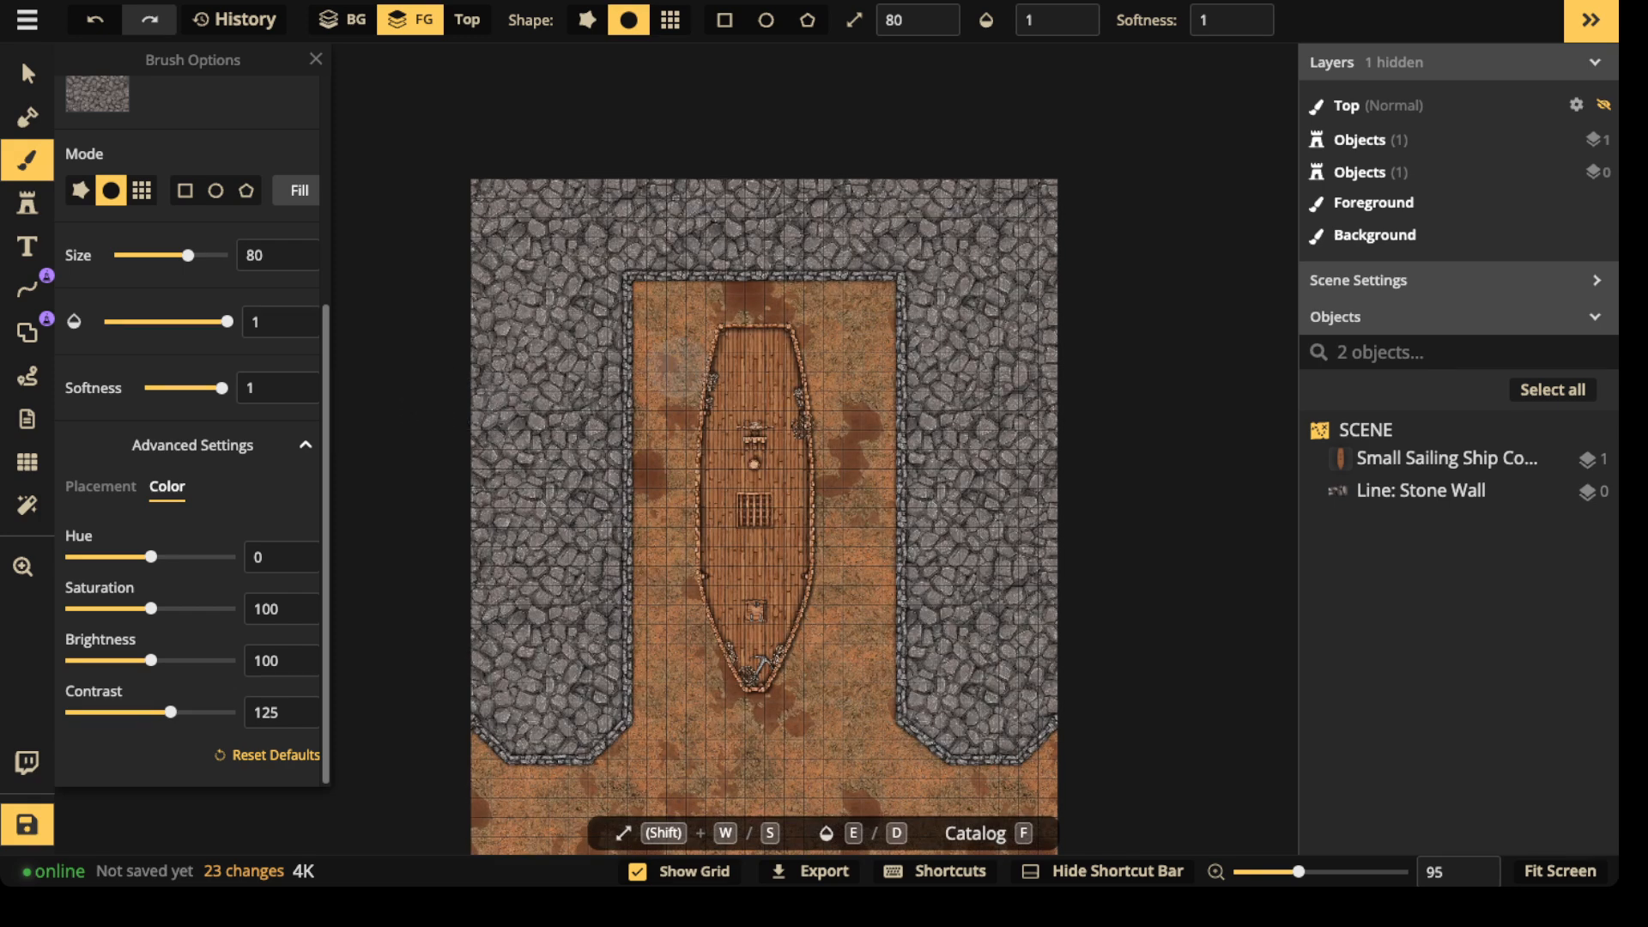
{"action": "left_click", "coordinate": [300, 189]}
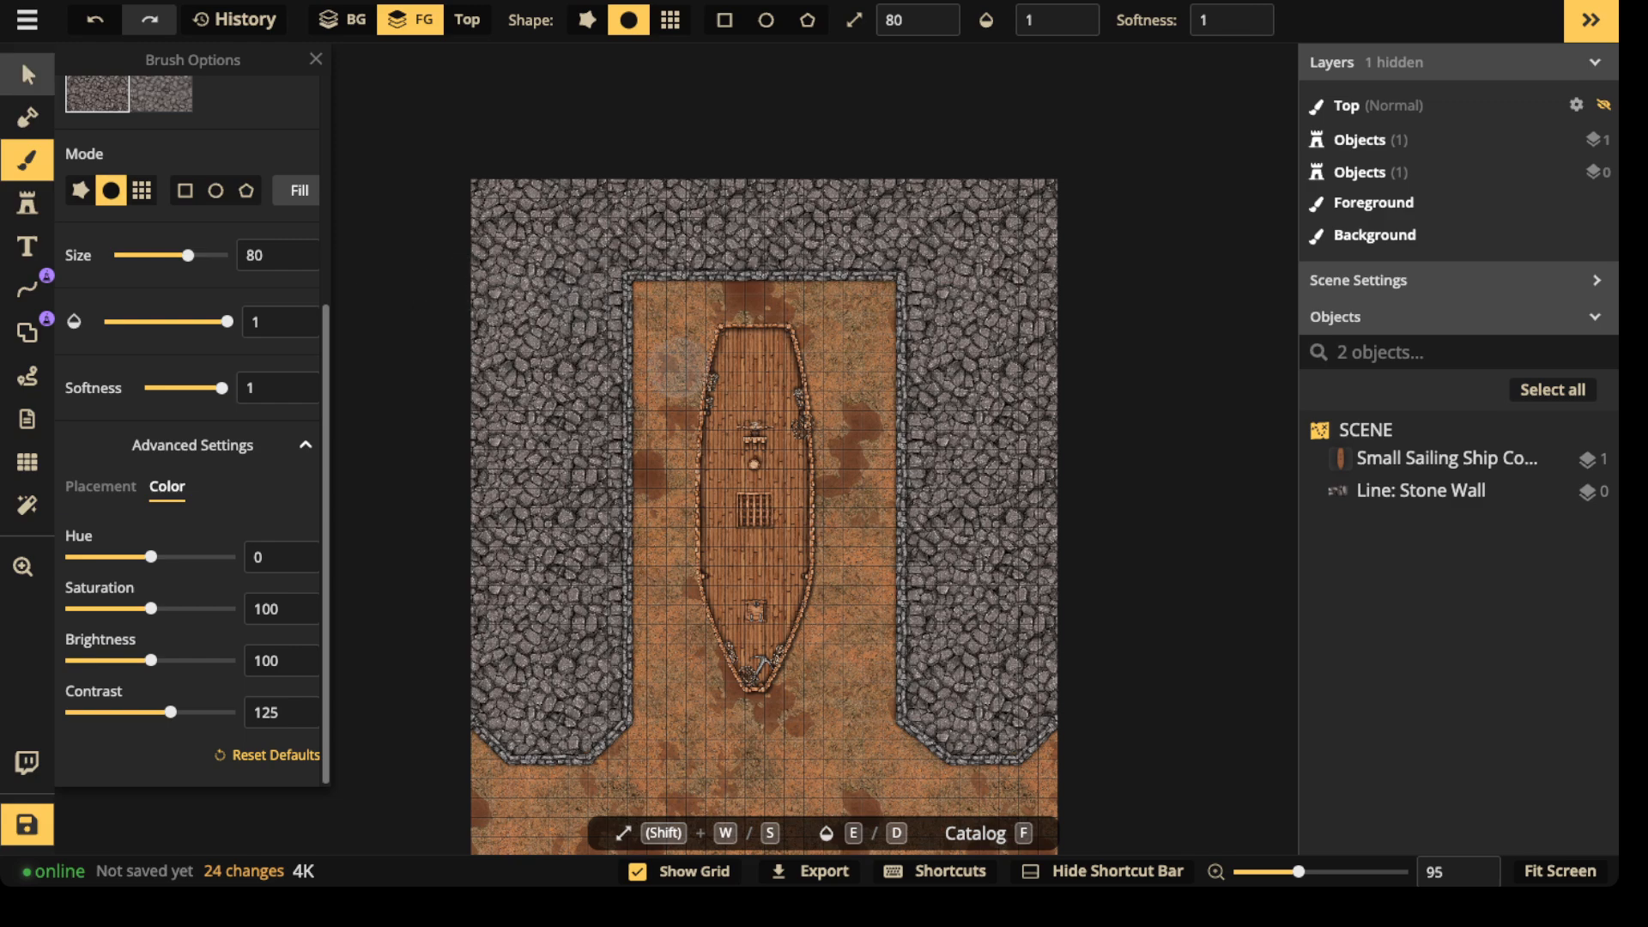
- Move the stone wall line slightly down the map, keeping its horizontal position
{"action": "key", "text": "v"}
{"action": "scroll", "coordinate": [691, 481], "scroll_direction": "down", "scroll_amount": 3}
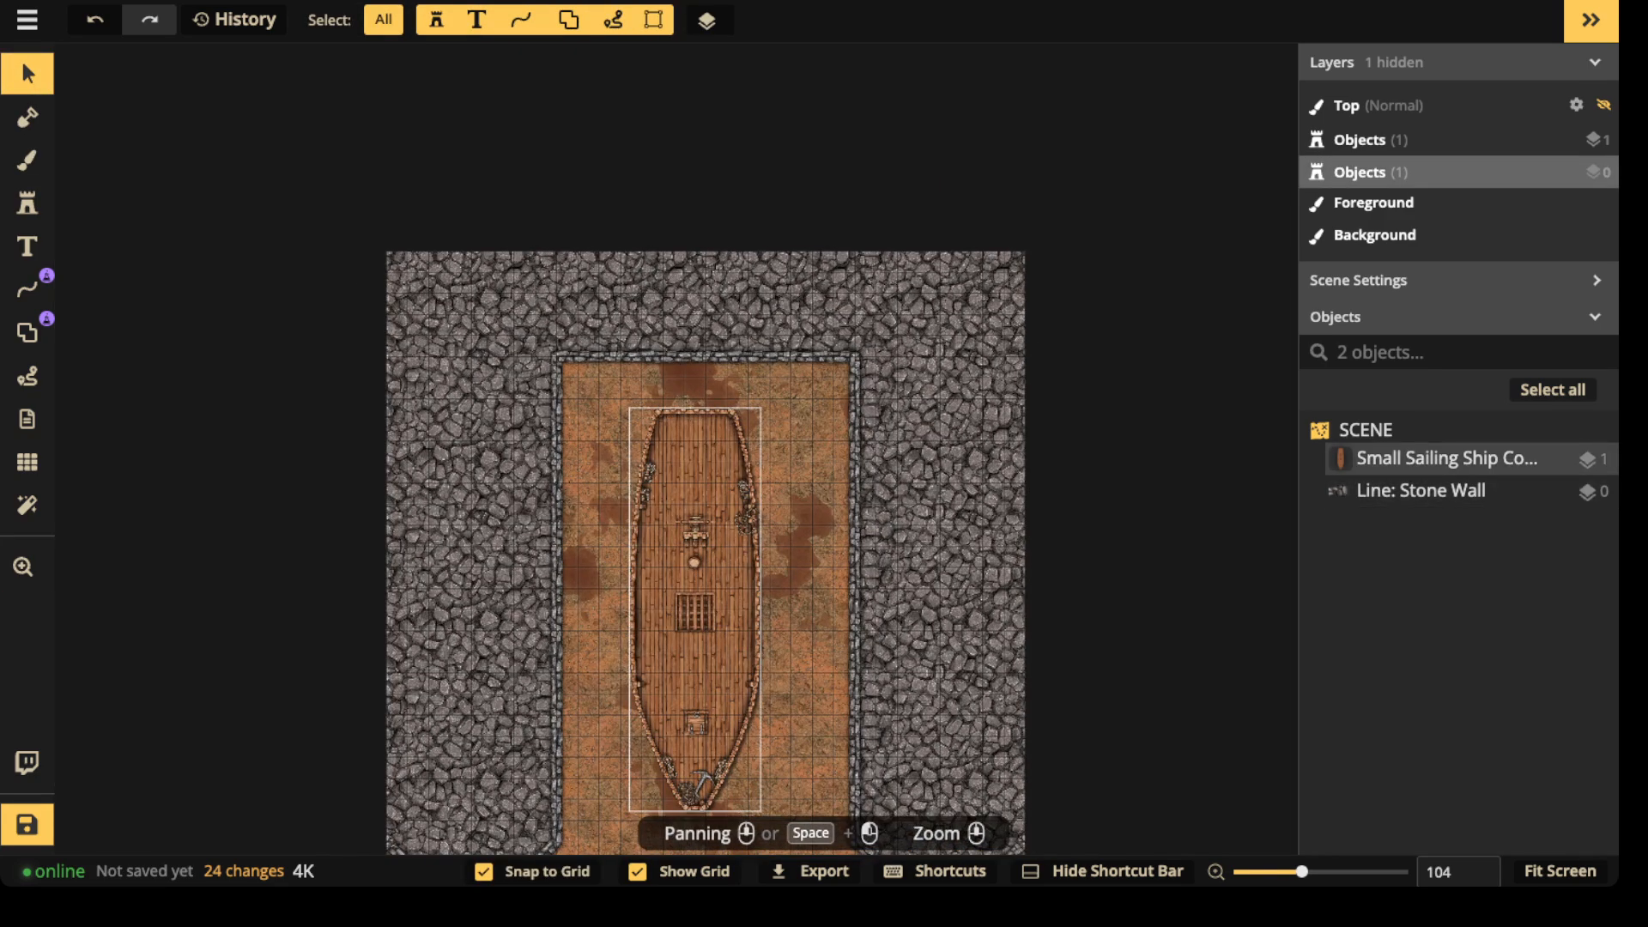
{"action": "scroll", "coordinate": [582, 368], "scroll_direction": "down", "scroll_amount": 2}
{"action": "left_click_drag", "start_coordinate": [580, 368], "coordinate": [581, 383]}
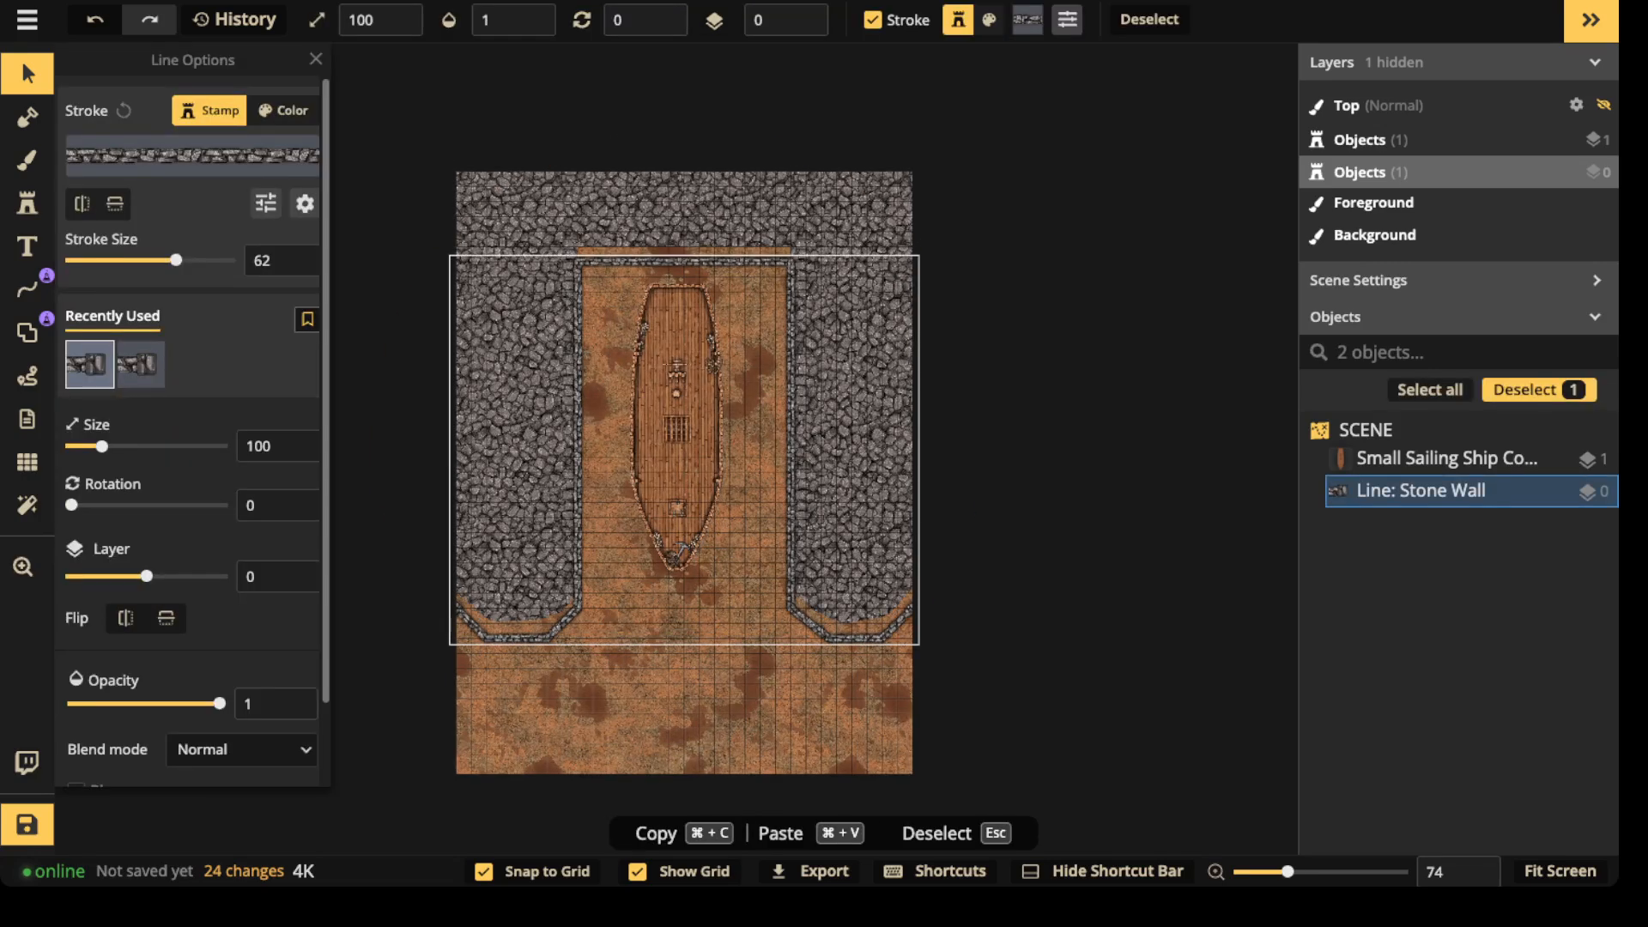
{"action": "key", "text": "Down"}
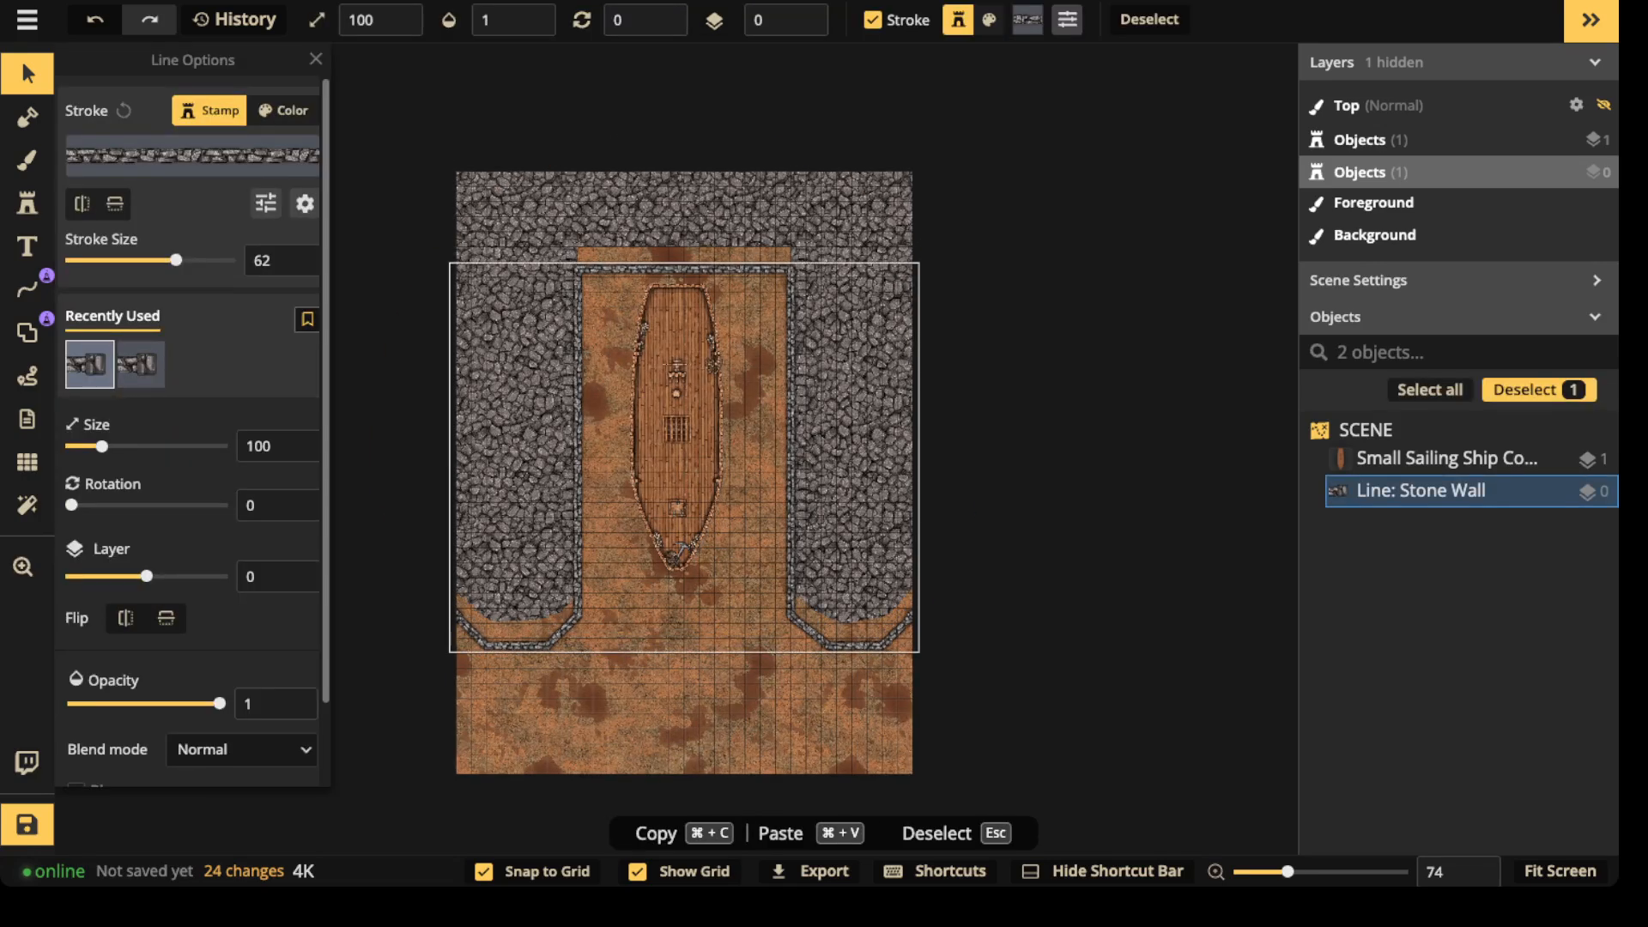
- Move the sailing ship slightly down inside the dock and enlarge it to size 60
{"action": "key", "text": "Escape"}
{"action": "left_click_drag", "start_coordinate": [677, 428], "coordinate": [684, 457]}
{"action": "key", "text": "]"}
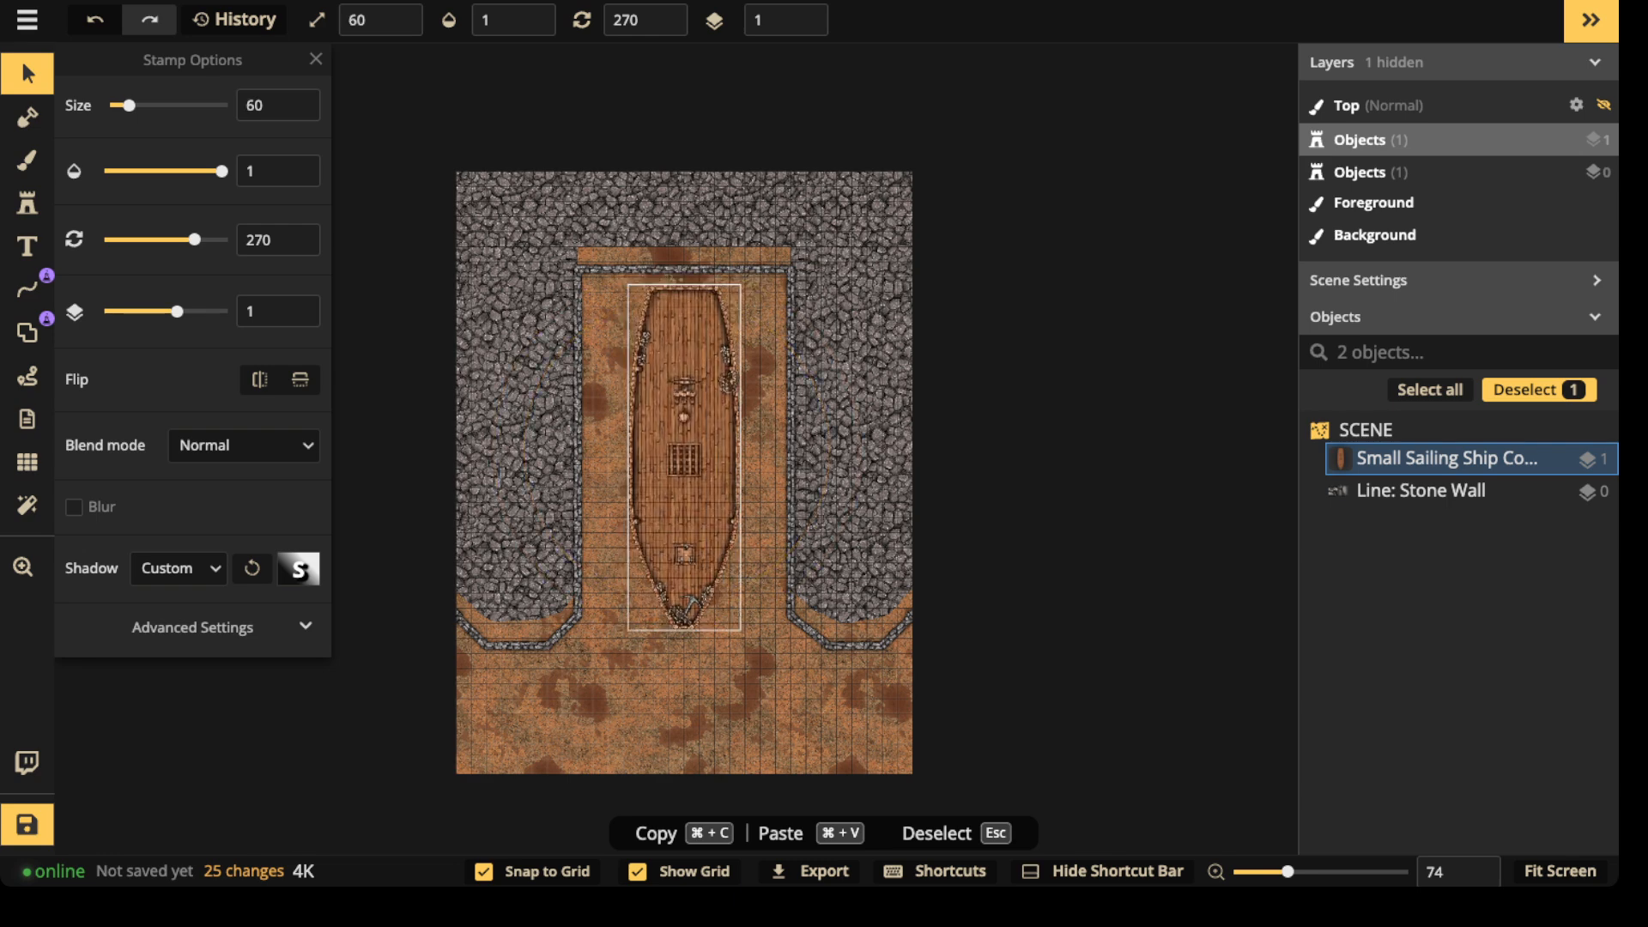
{"action": "key", "text": "Escape"}
- Add stone ground to the gaps behind the moved wall, above the dock and at both lower corners, with the round mask brush at size 50
{"action": "left_click", "coordinate": [27, 117]}
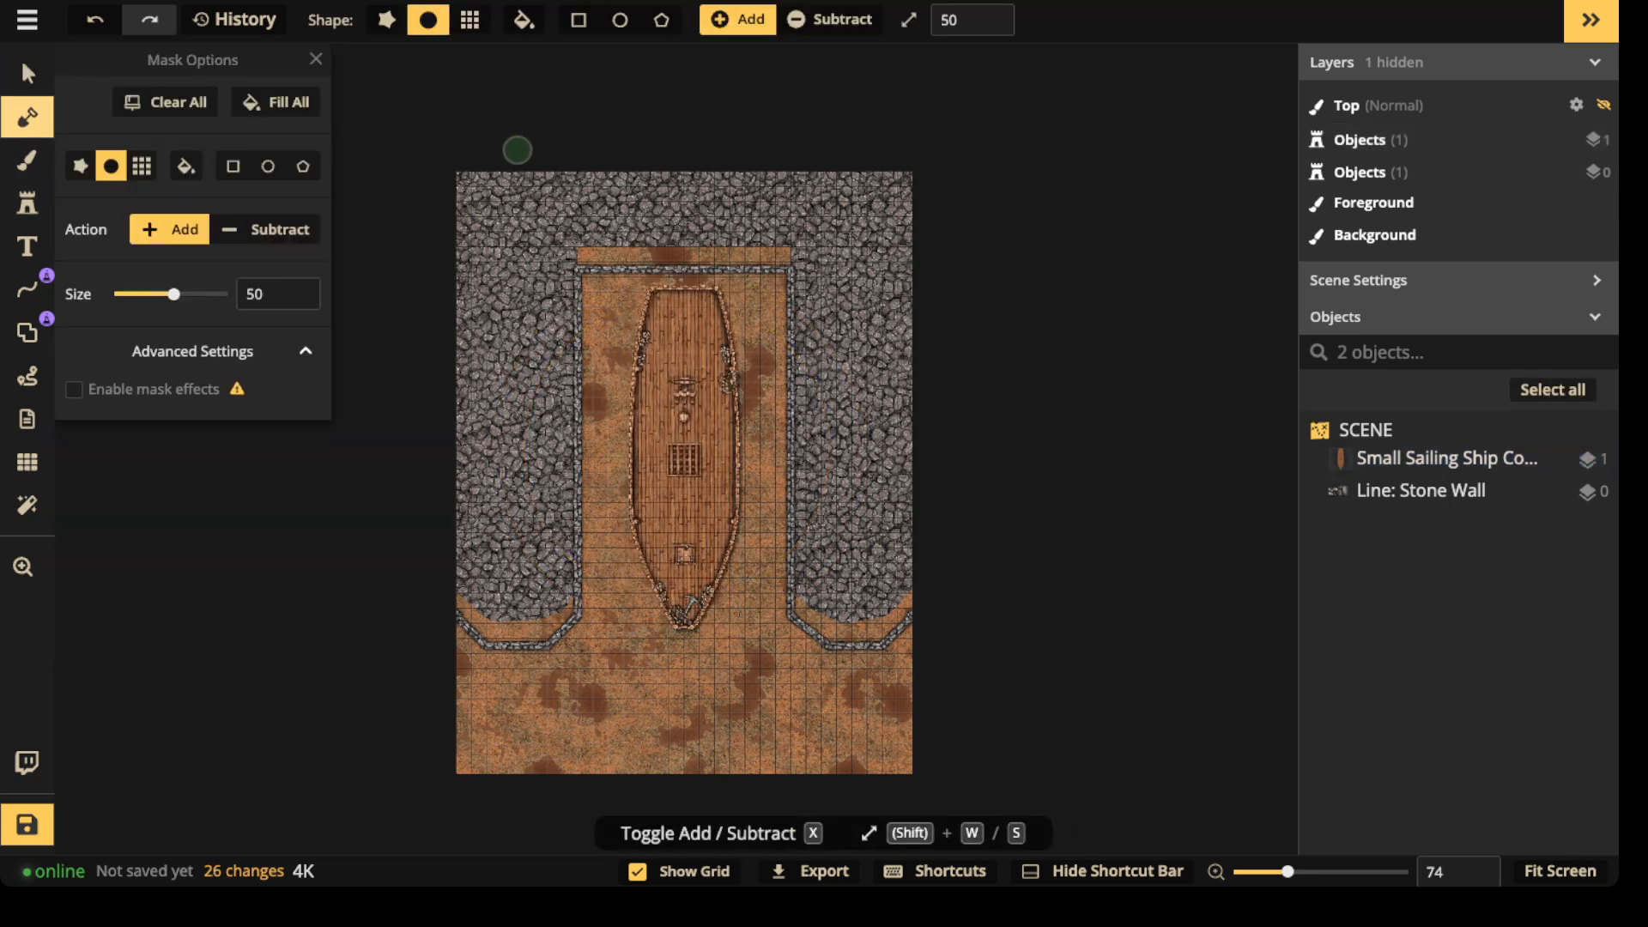
{"action": "left_click_drag", "start_coordinate": [584, 256], "coordinate": [854, 250]}
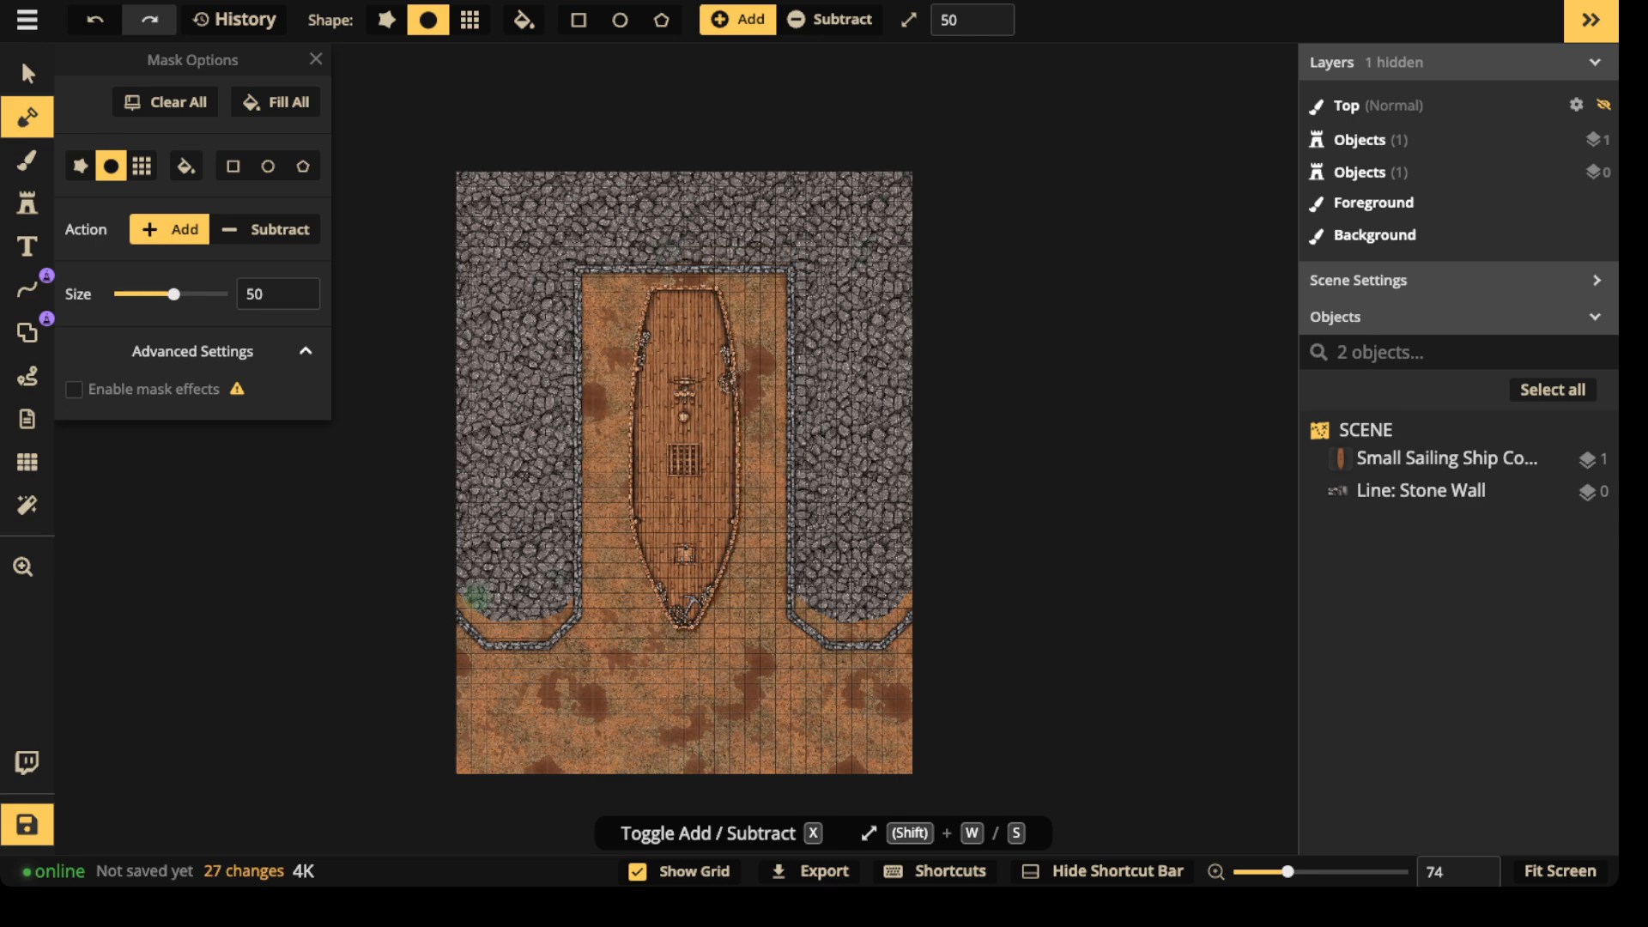
{"action": "mouse_move", "coordinate": [485, 590]}
{"action": "left_mouse_down"}
{"action": "mouse_move", "coordinate": [470, 603]}
{"action": "mouse_move", "coordinate": [494, 627]}
{"action": "mouse_move", "coordinate": [541, 622]}
{"action": "mouse_move", "coordinate": [558, 598]}
{"action": "left_mouse_up"}
{"action": "mouse_move", "coordinate": [809, 592]}
{"action": "left_mouse_down"}
{"action": "mouse_move", "coordinate": [883, 619]}
{"action": "mouse_move", "coordinate": [917, 561]}
{"action": "left_mouse_up"}
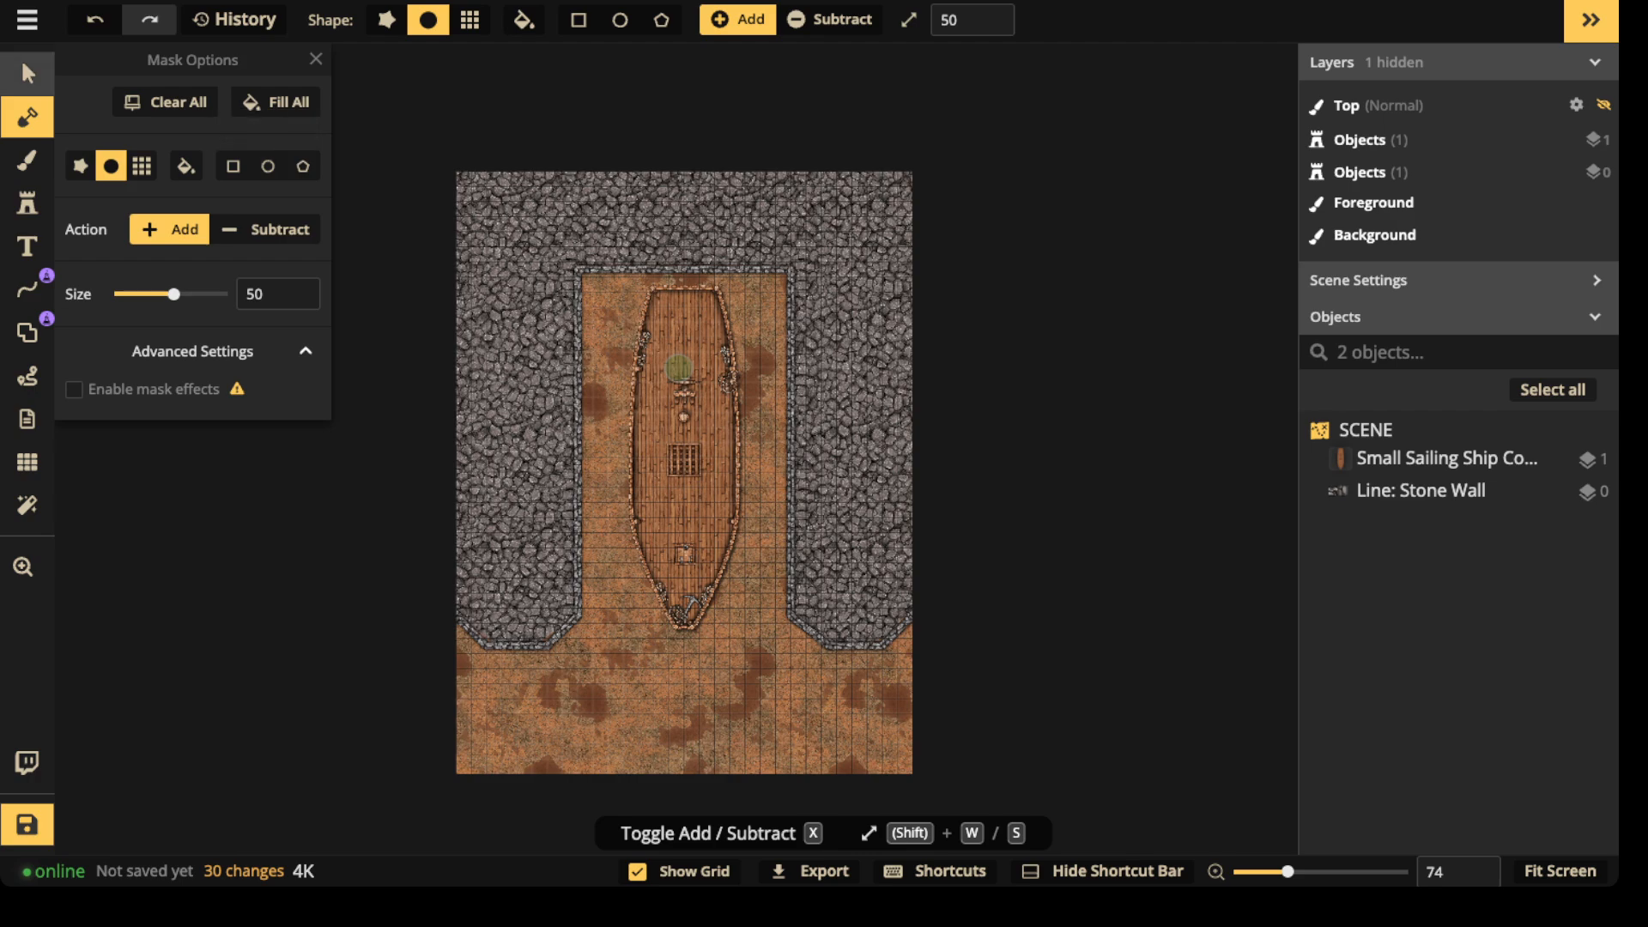
- Reduce the sailing ship's size to 50 and expand its advanced settings
{"action": "left_click", "coordinate": [27, 74]}
{"action": "scroll", "coordinate": [588, 435], "scroll_direction": "up", "scroll_amount": 5}
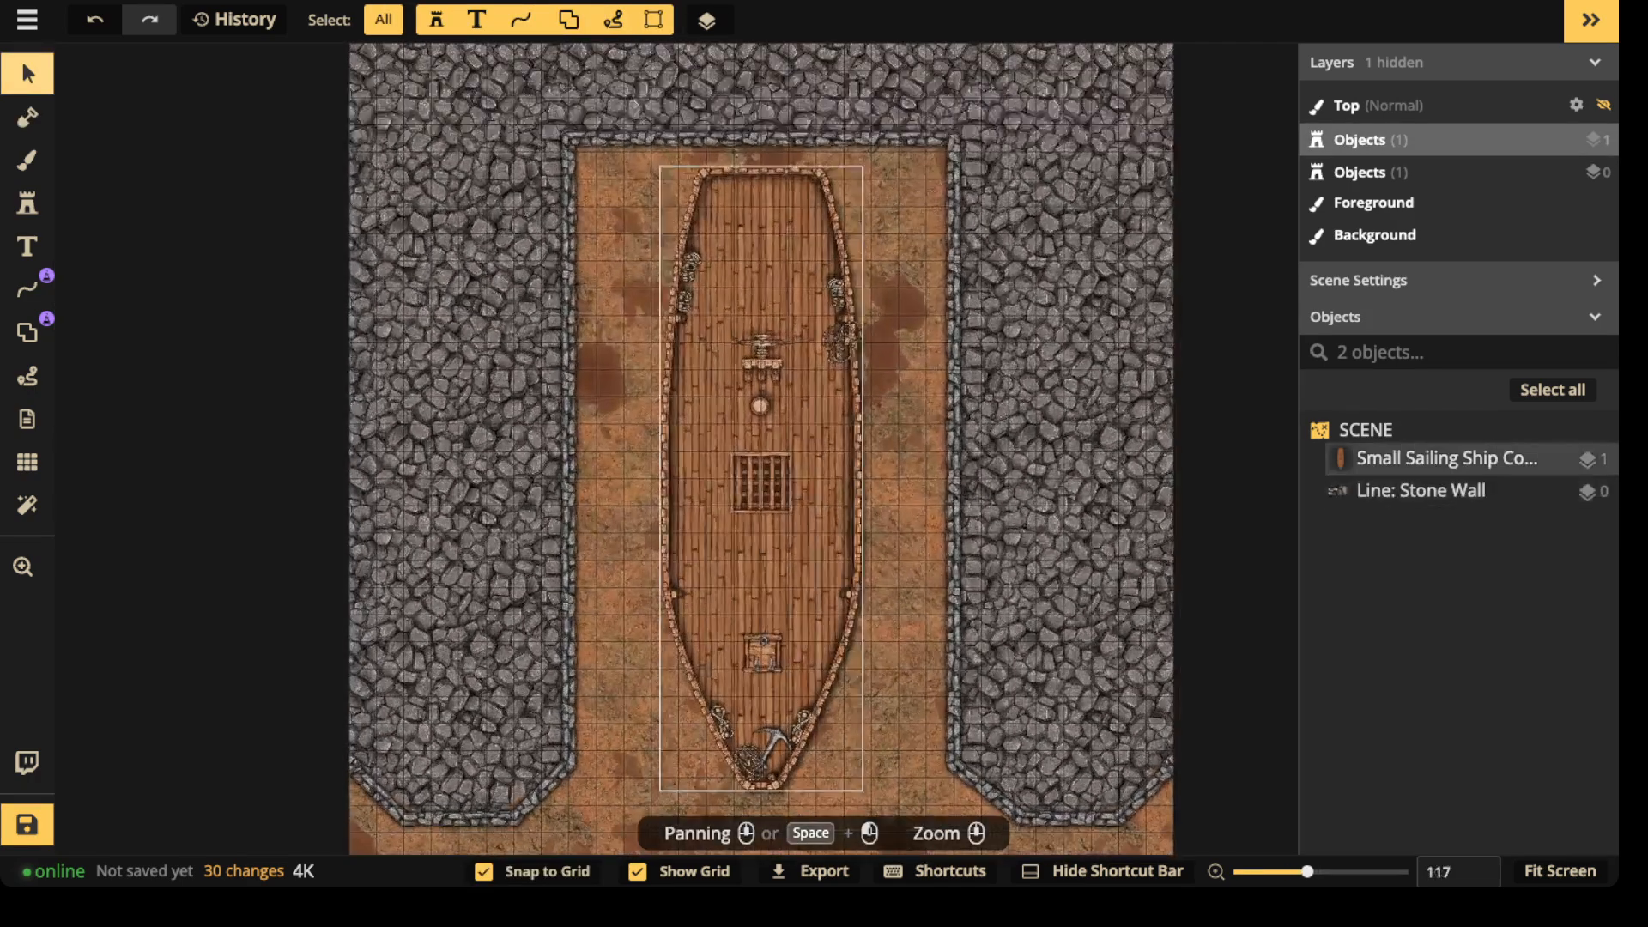
{"action": "left_click", "coordinate": [727, 412]}
{"action": "scroll", "coordinate": [726, 413], "scroll_direction": "down", "scroll_amount": 1}
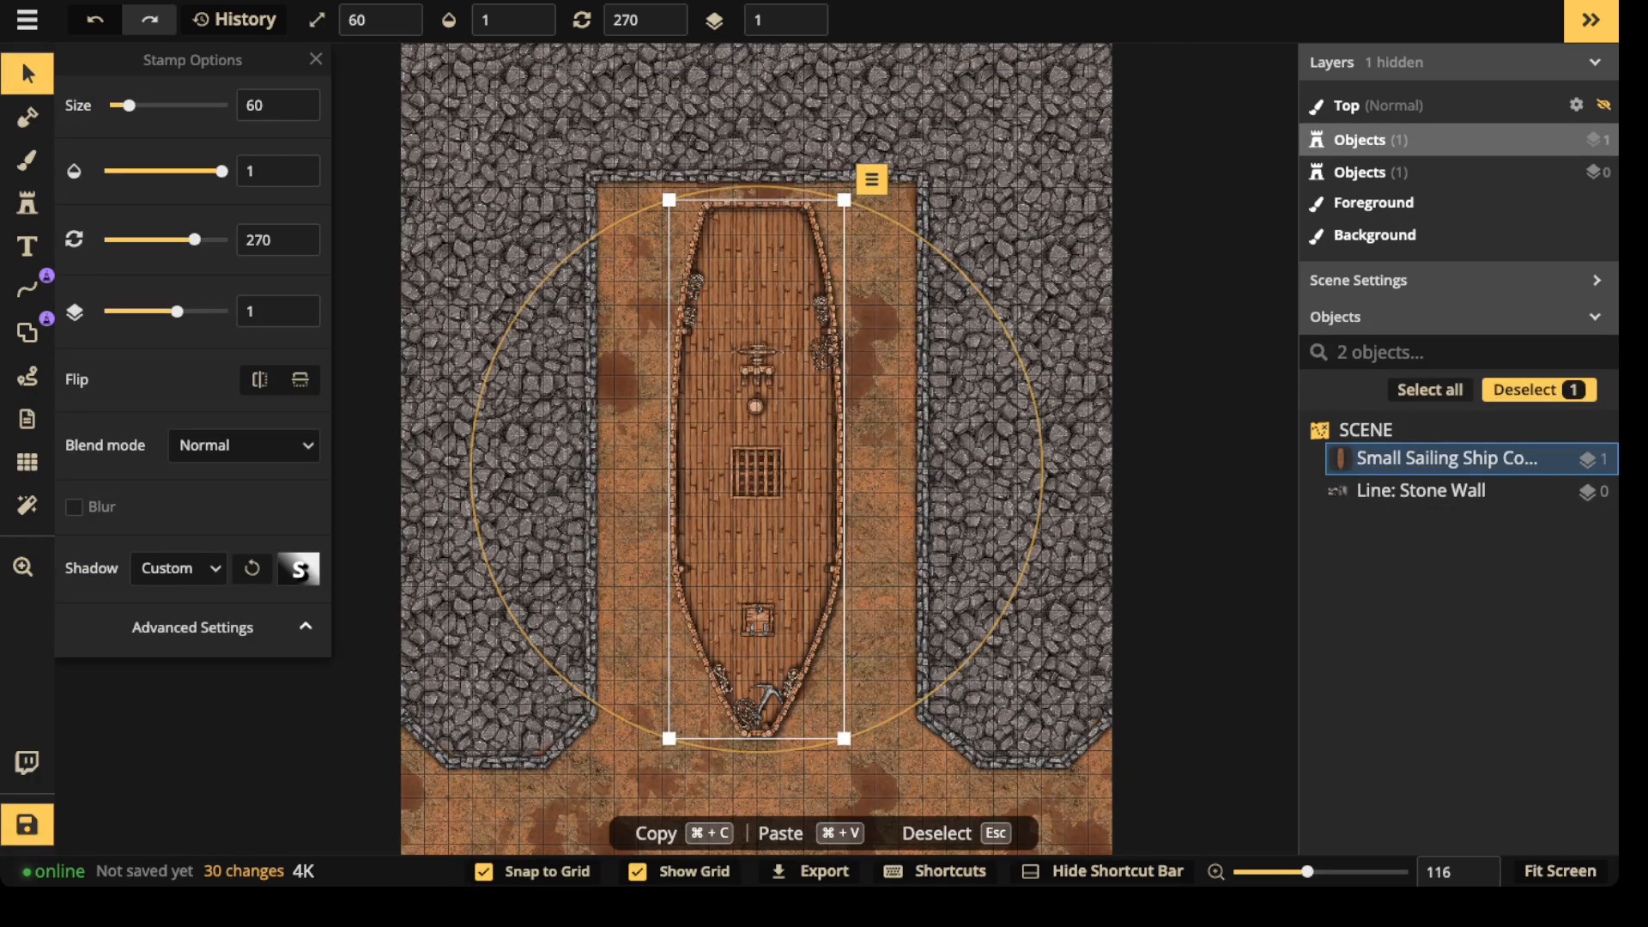
{"action": "left_click", "coordinate": [193, 627]}
{"action": "scroll", "coordinate": [192, 432], "scroll_direction": "down", "scroll_amount": 1}
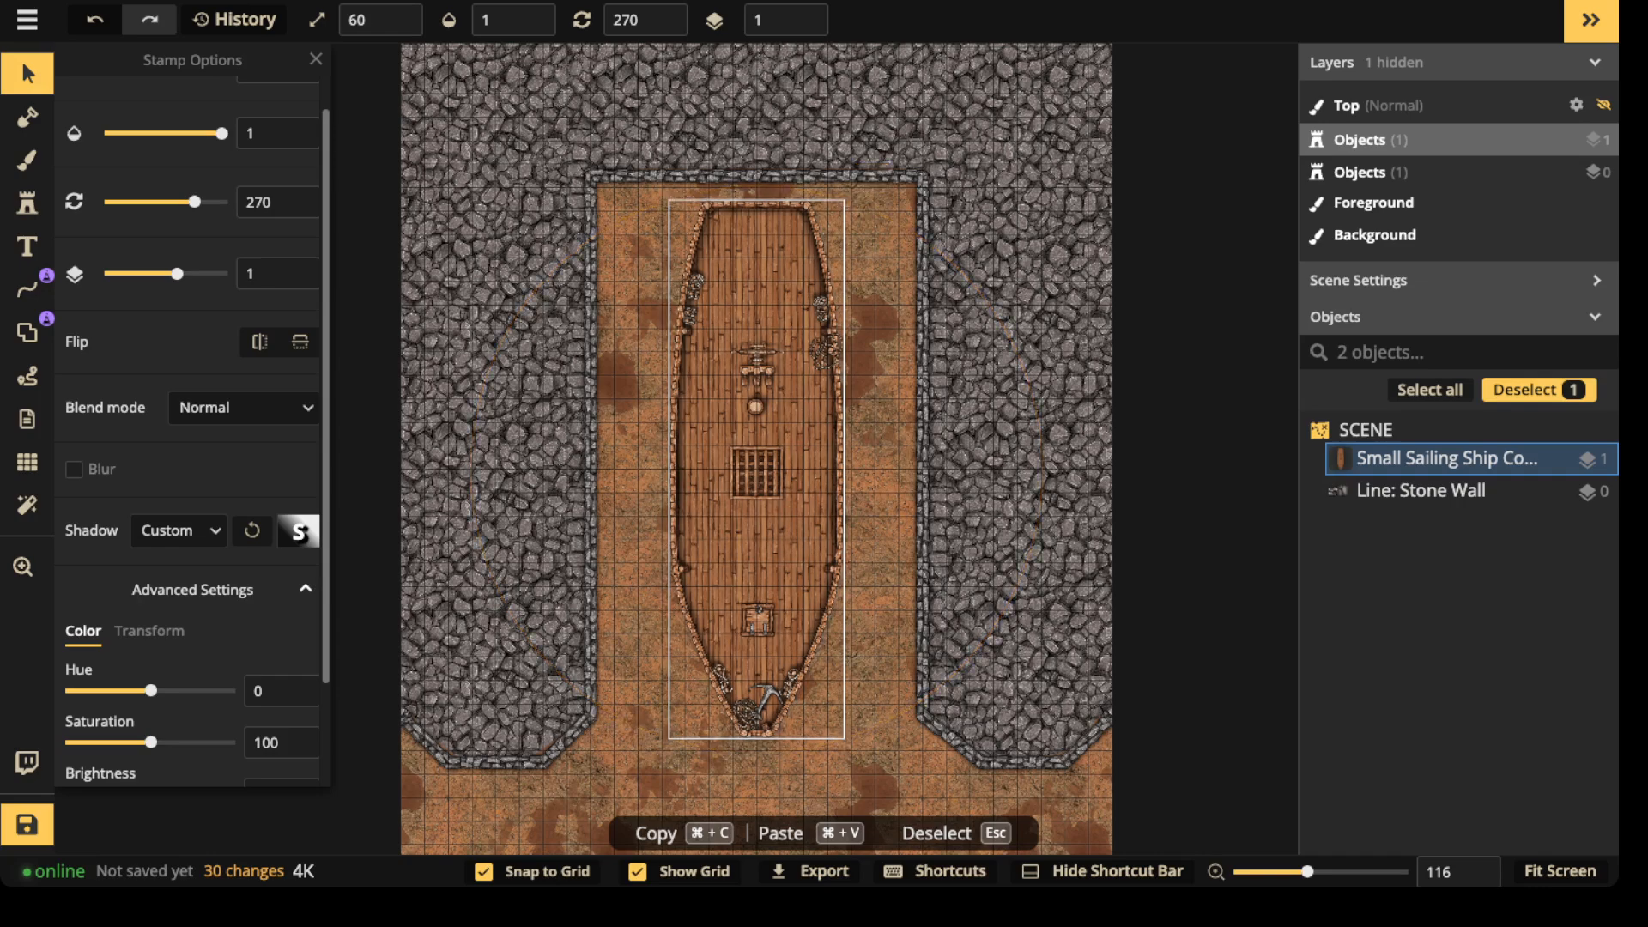
{"action": "key", "text": "bracketleft"}
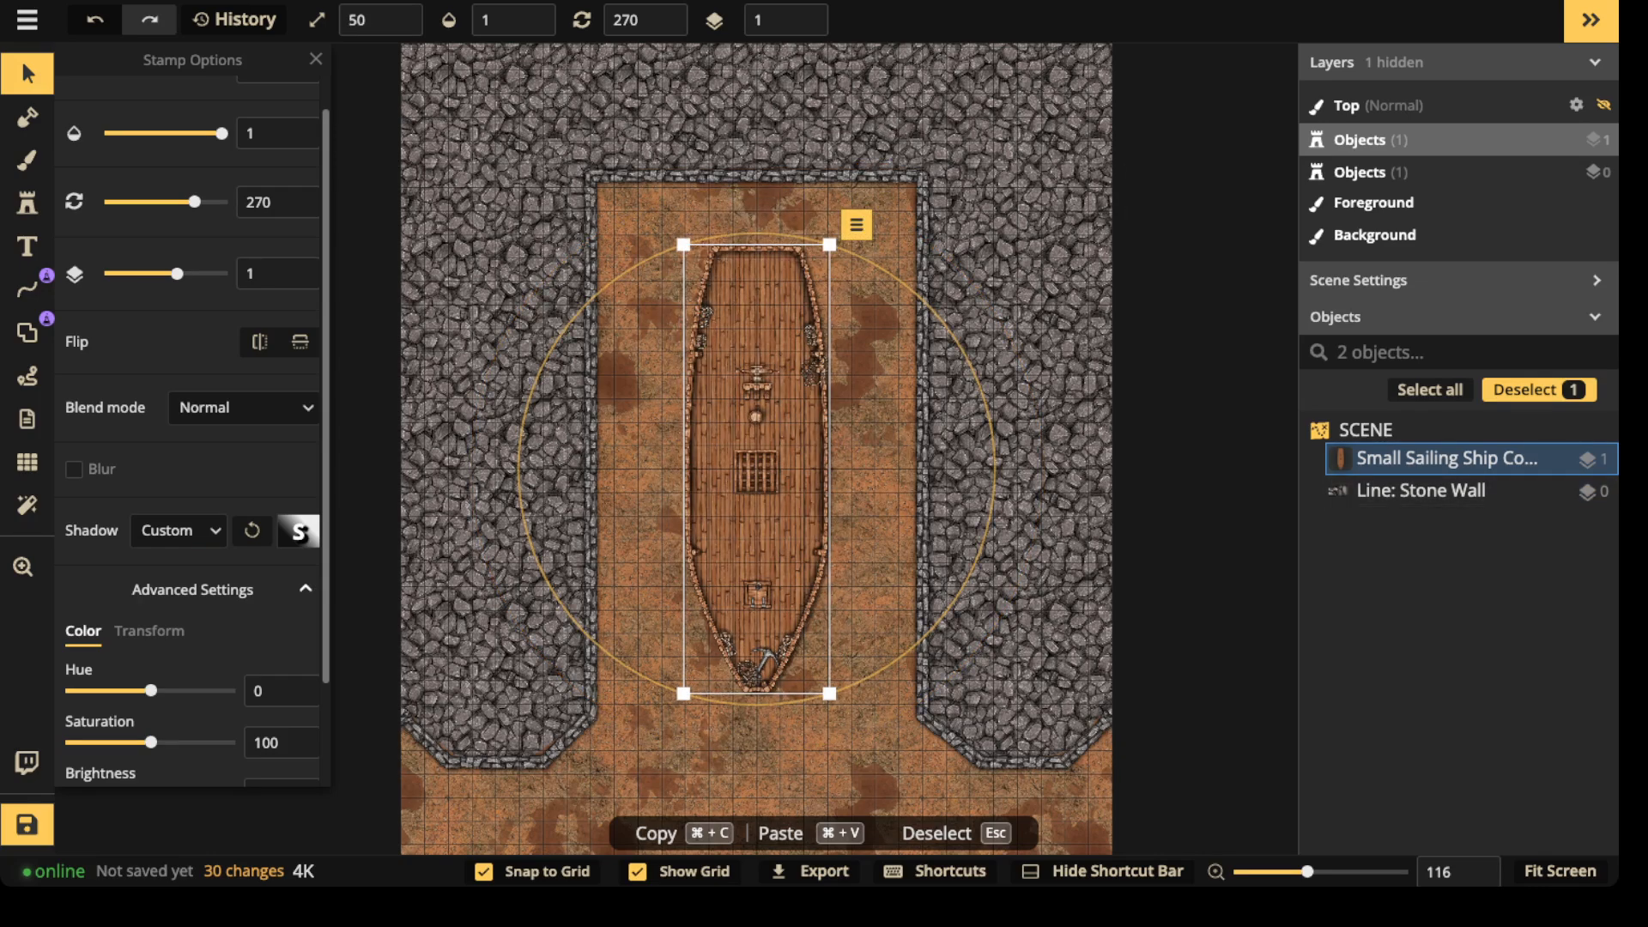
- Set the line pen's stroke to the Docks path from the Ship set and lower its brightness to 54
{"action": "left_click", "coordinate": [26, 289]}
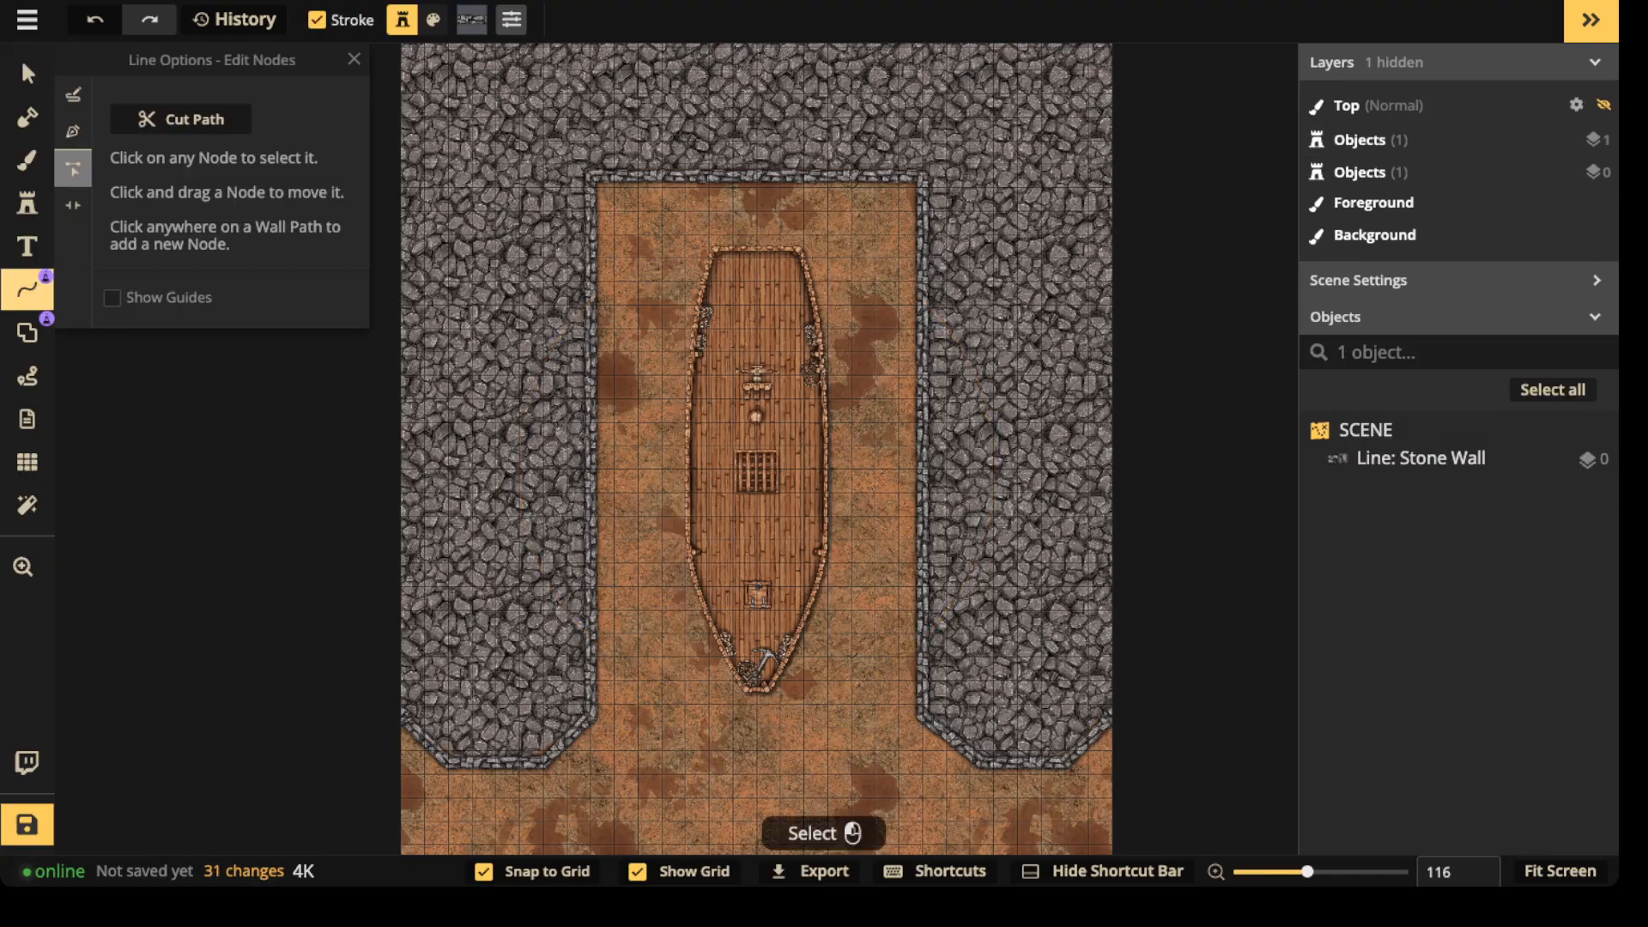
{"action": "left_click", "coordinate": [73, 130]}
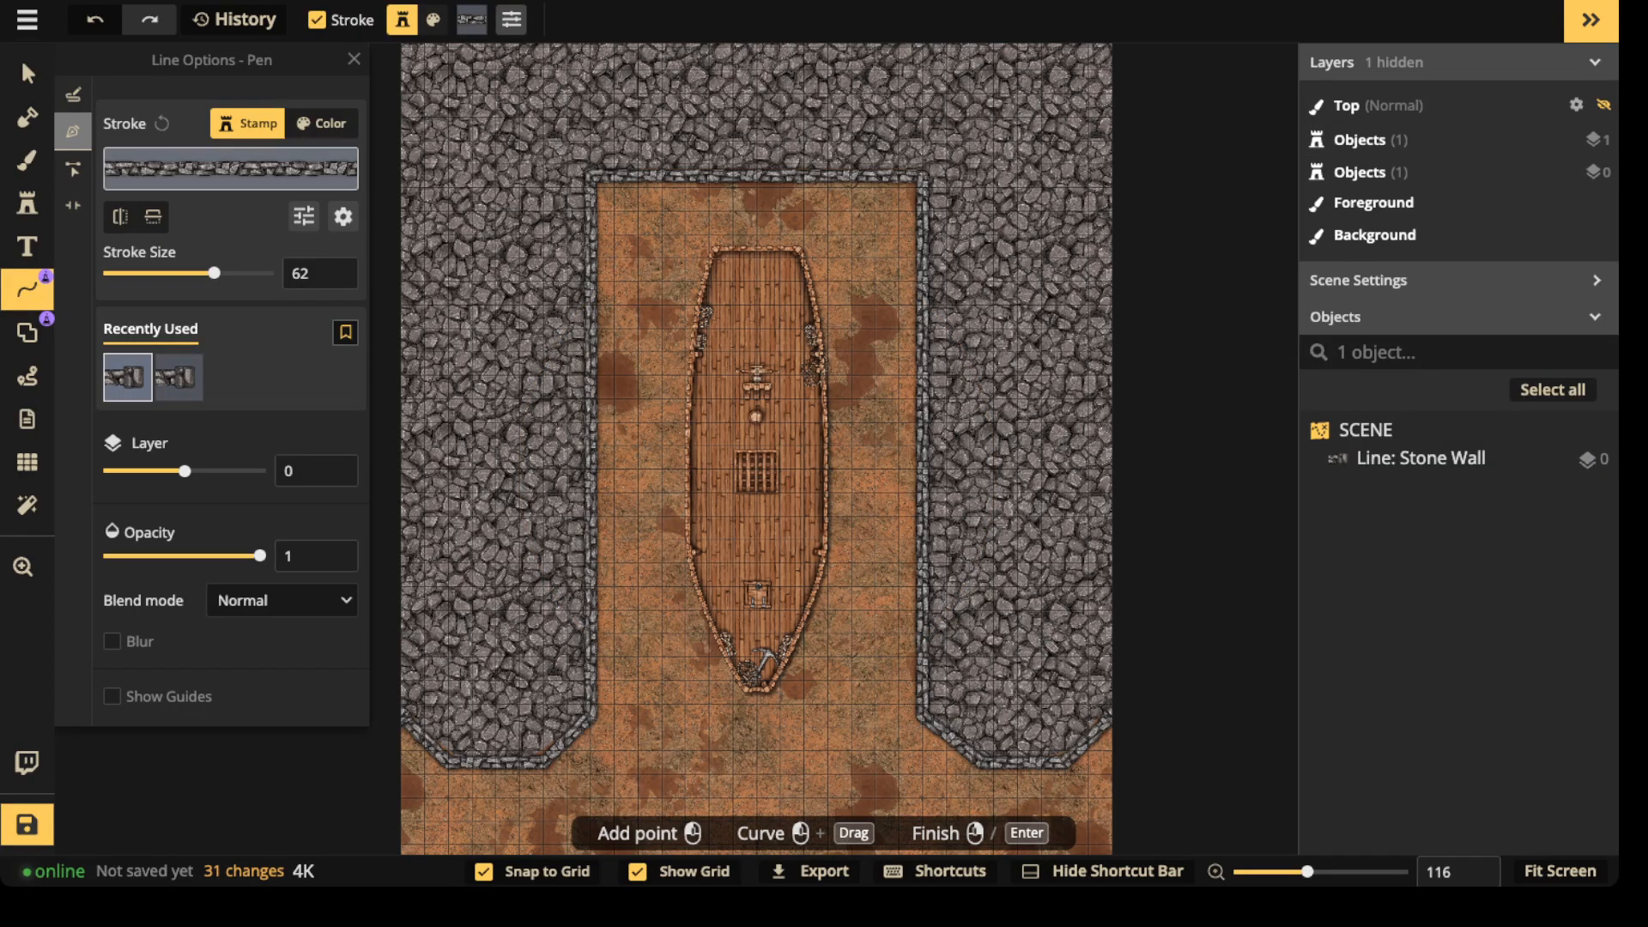
{"action": "left_click", "coordinate": [230, 169]}
{"action": "type", "text": "dock"}
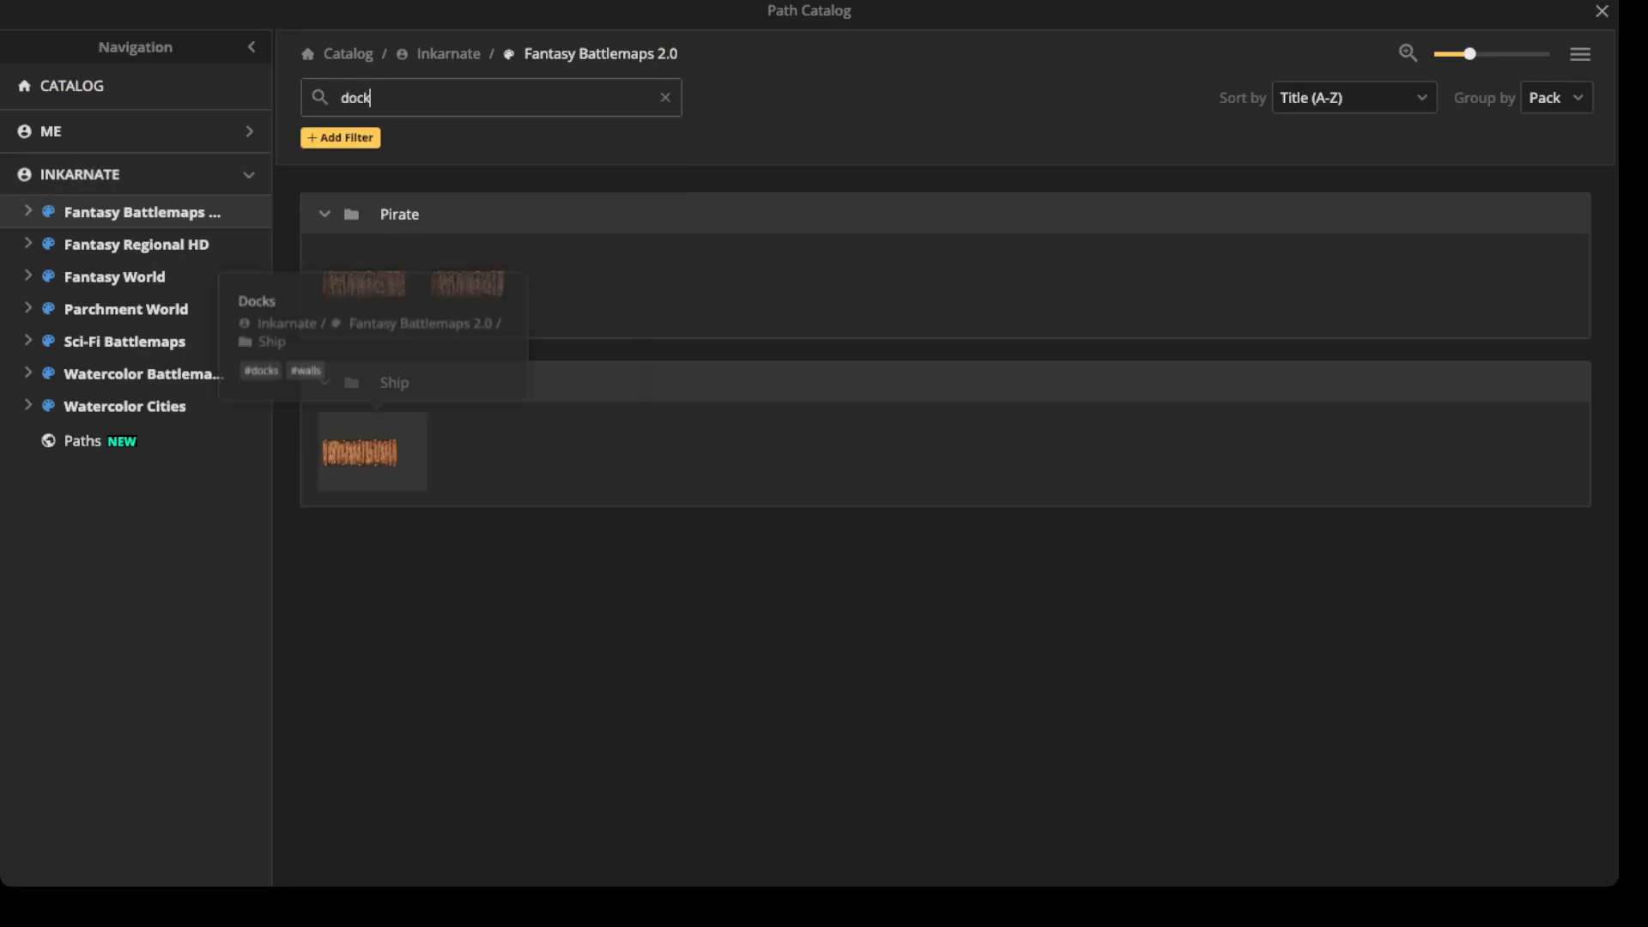
{"action": "left_click", "coordinate": [365, 453]}
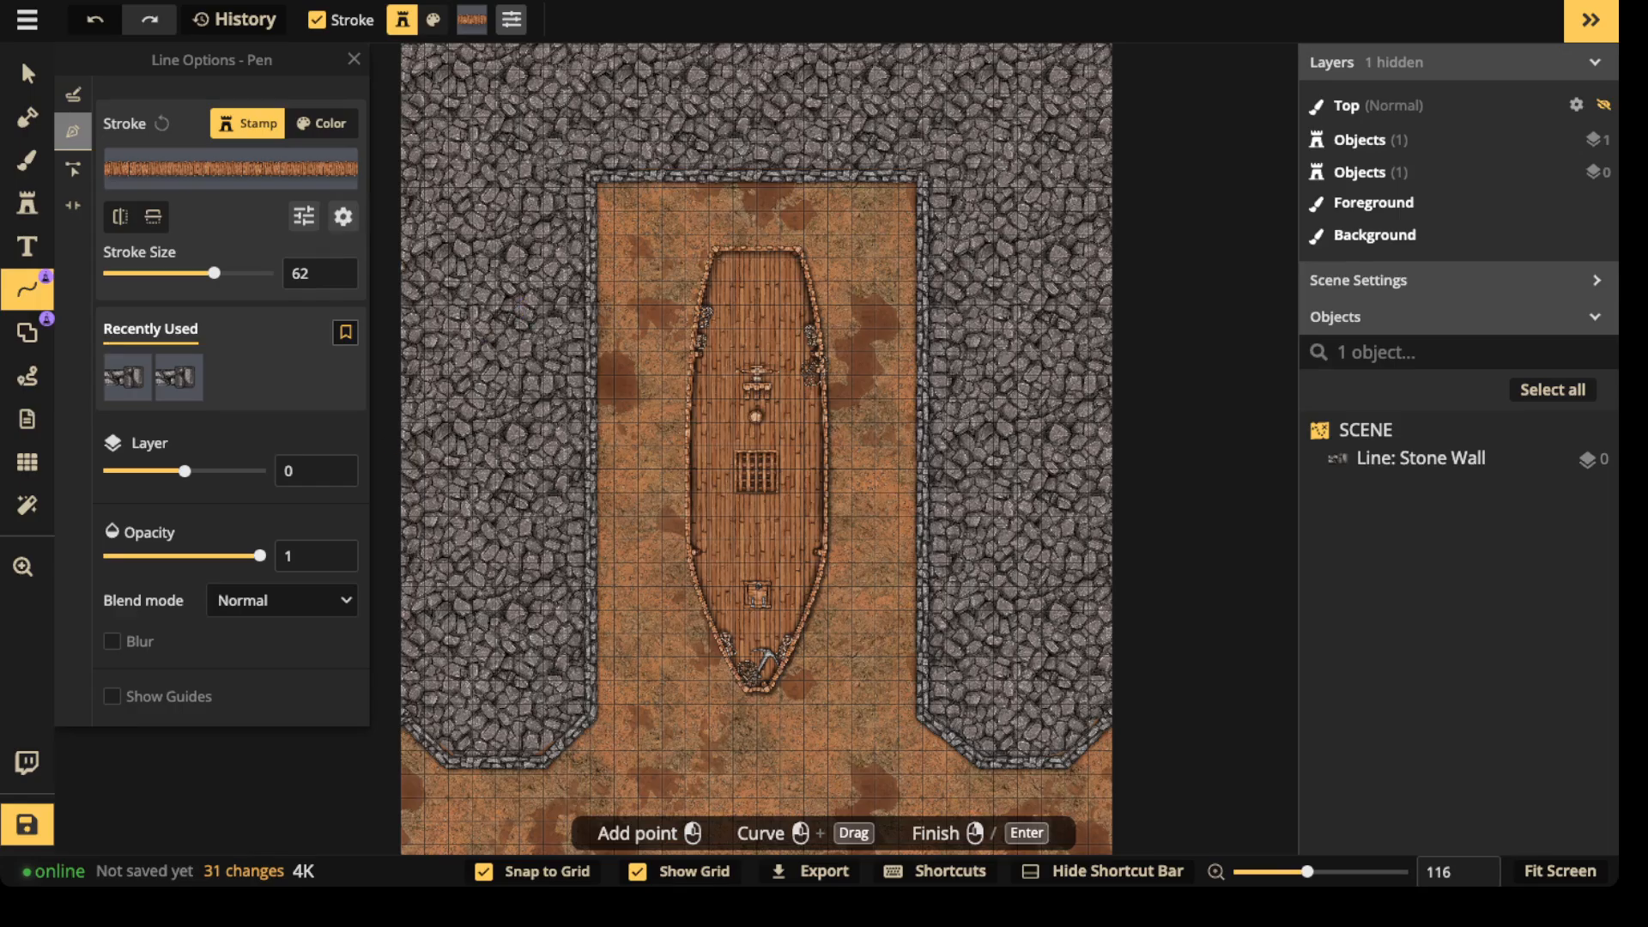
{"action": "left_click", "coordinate": [304, 216]}
{"action": "left_click_drag", "start_coordinate": [252, 211], "coordinate": [213, 210]}
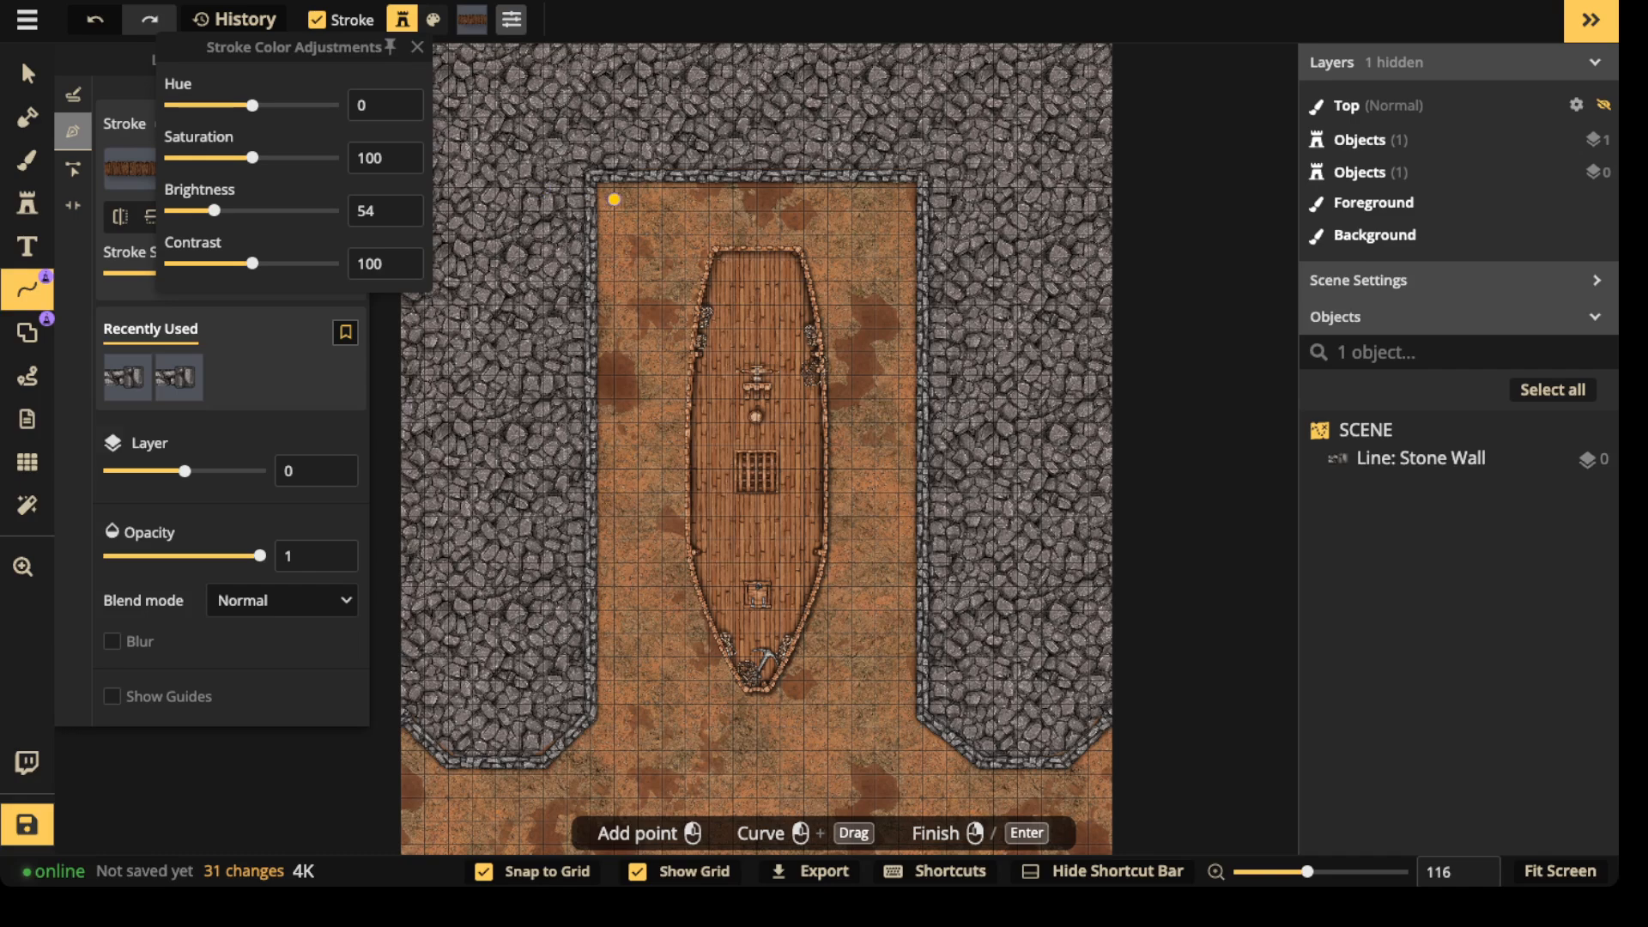
- Draw a straight vertical dock walkway along the inside of the left stone wall, from the upper corner to the wall's lower bend
{"action": "left_click", "coordinate": [626, 187]}
{"action": "left_click", "coordinate": [626, 187]}
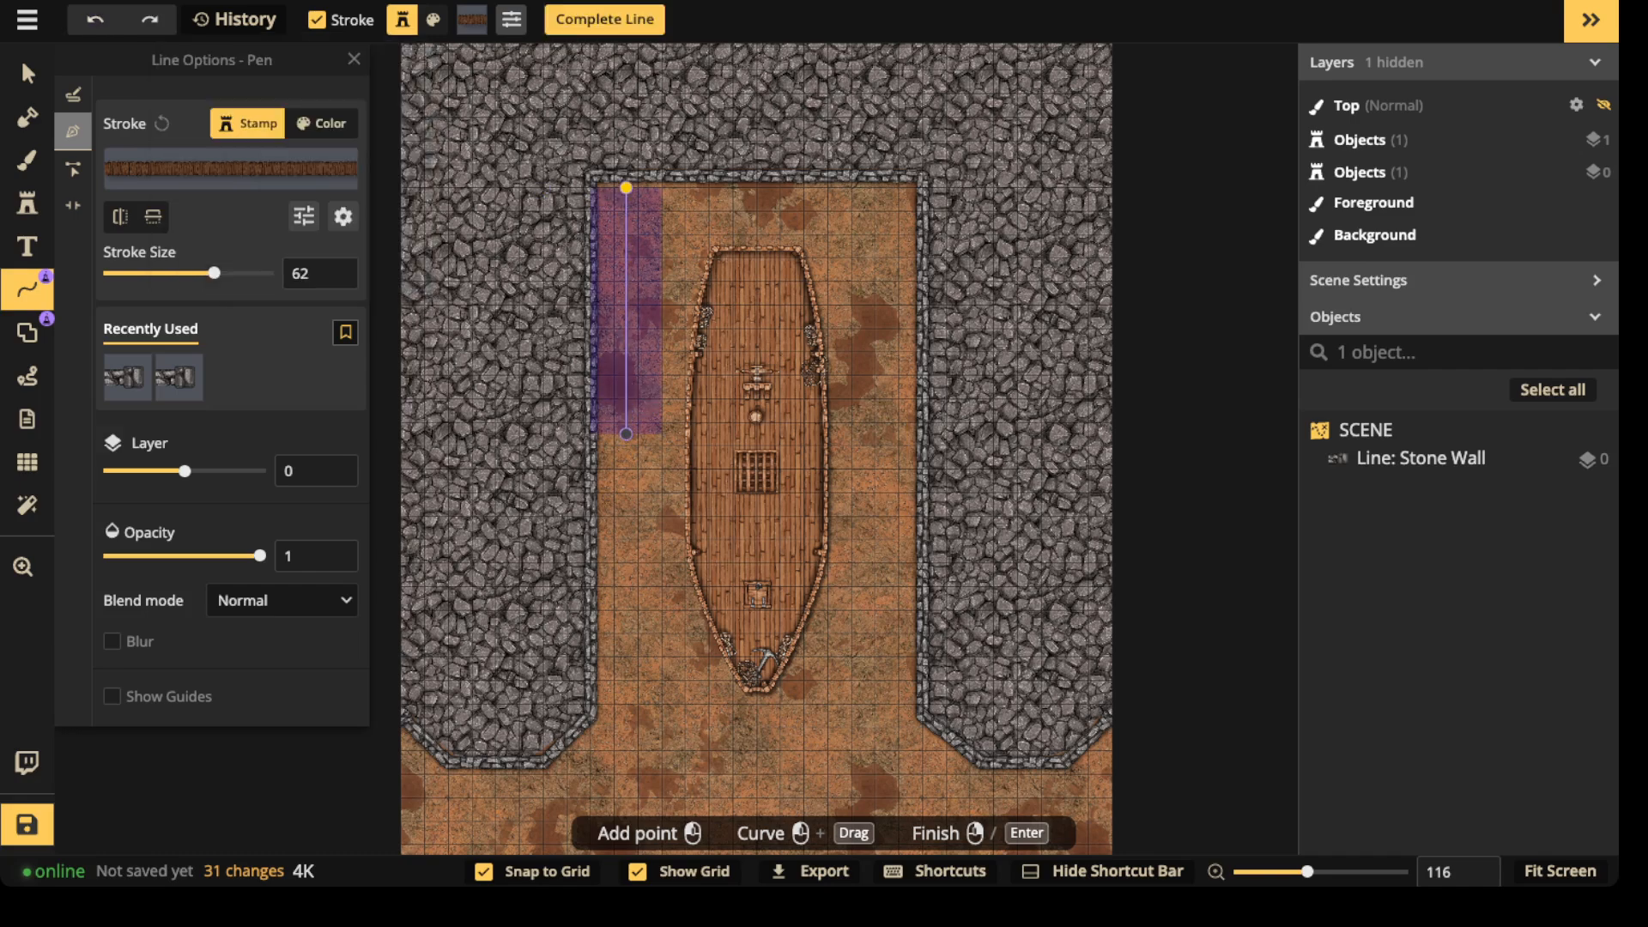
{"action": "left_click", "coordinate": [626, 703]}
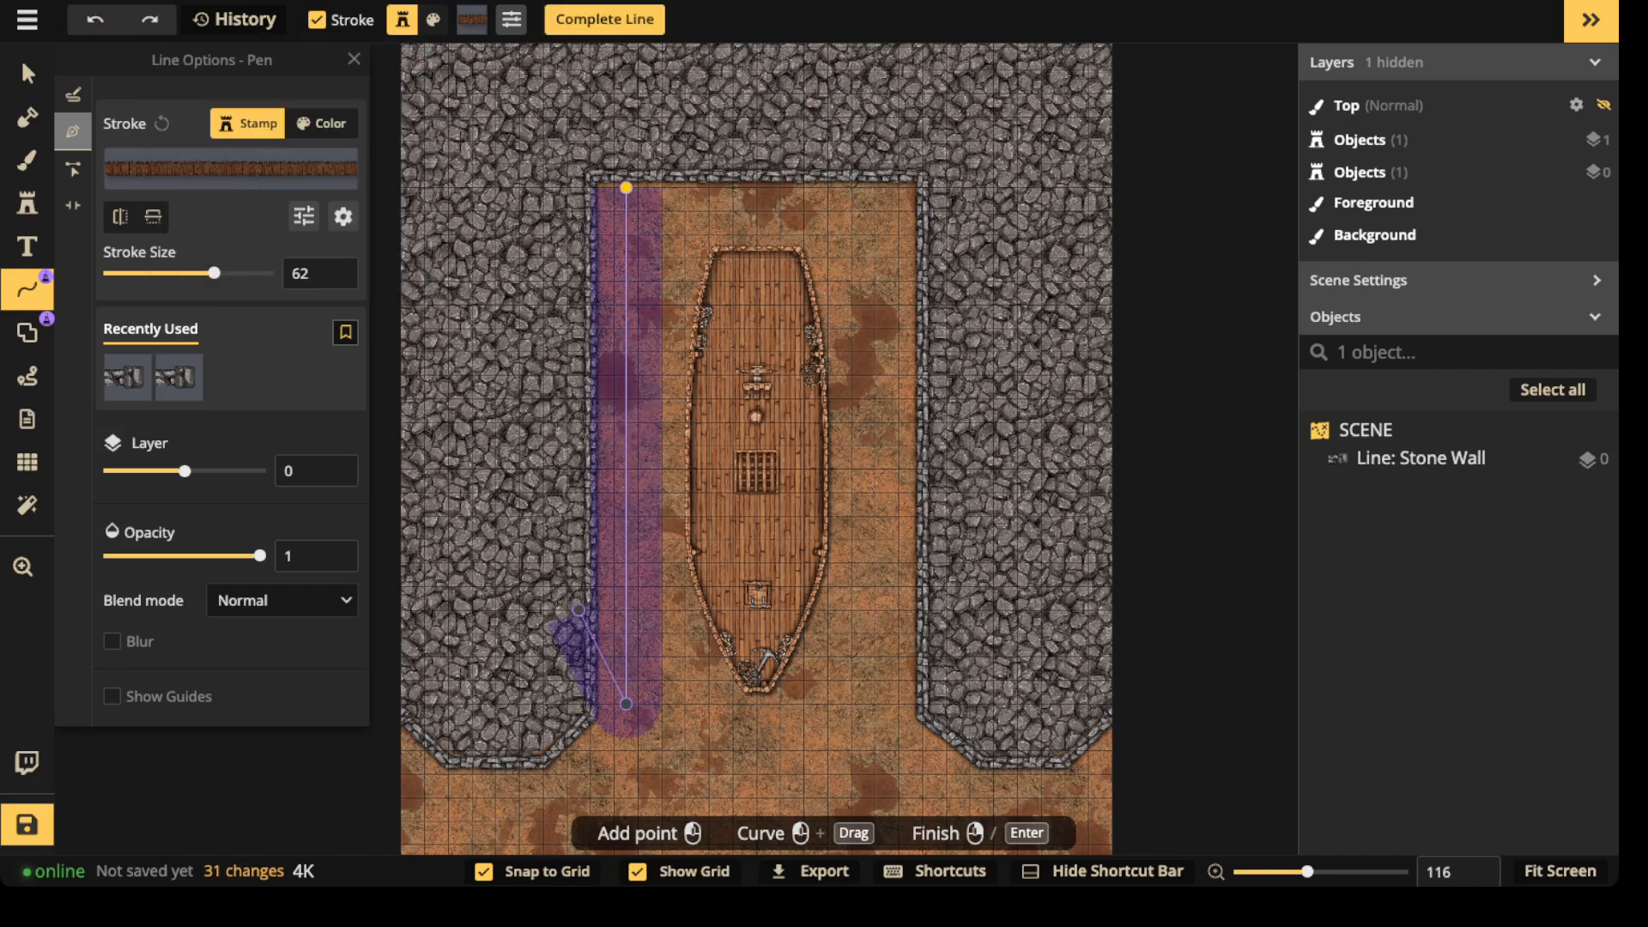
{"action": "right_click", "coordinate": [543, 586]}
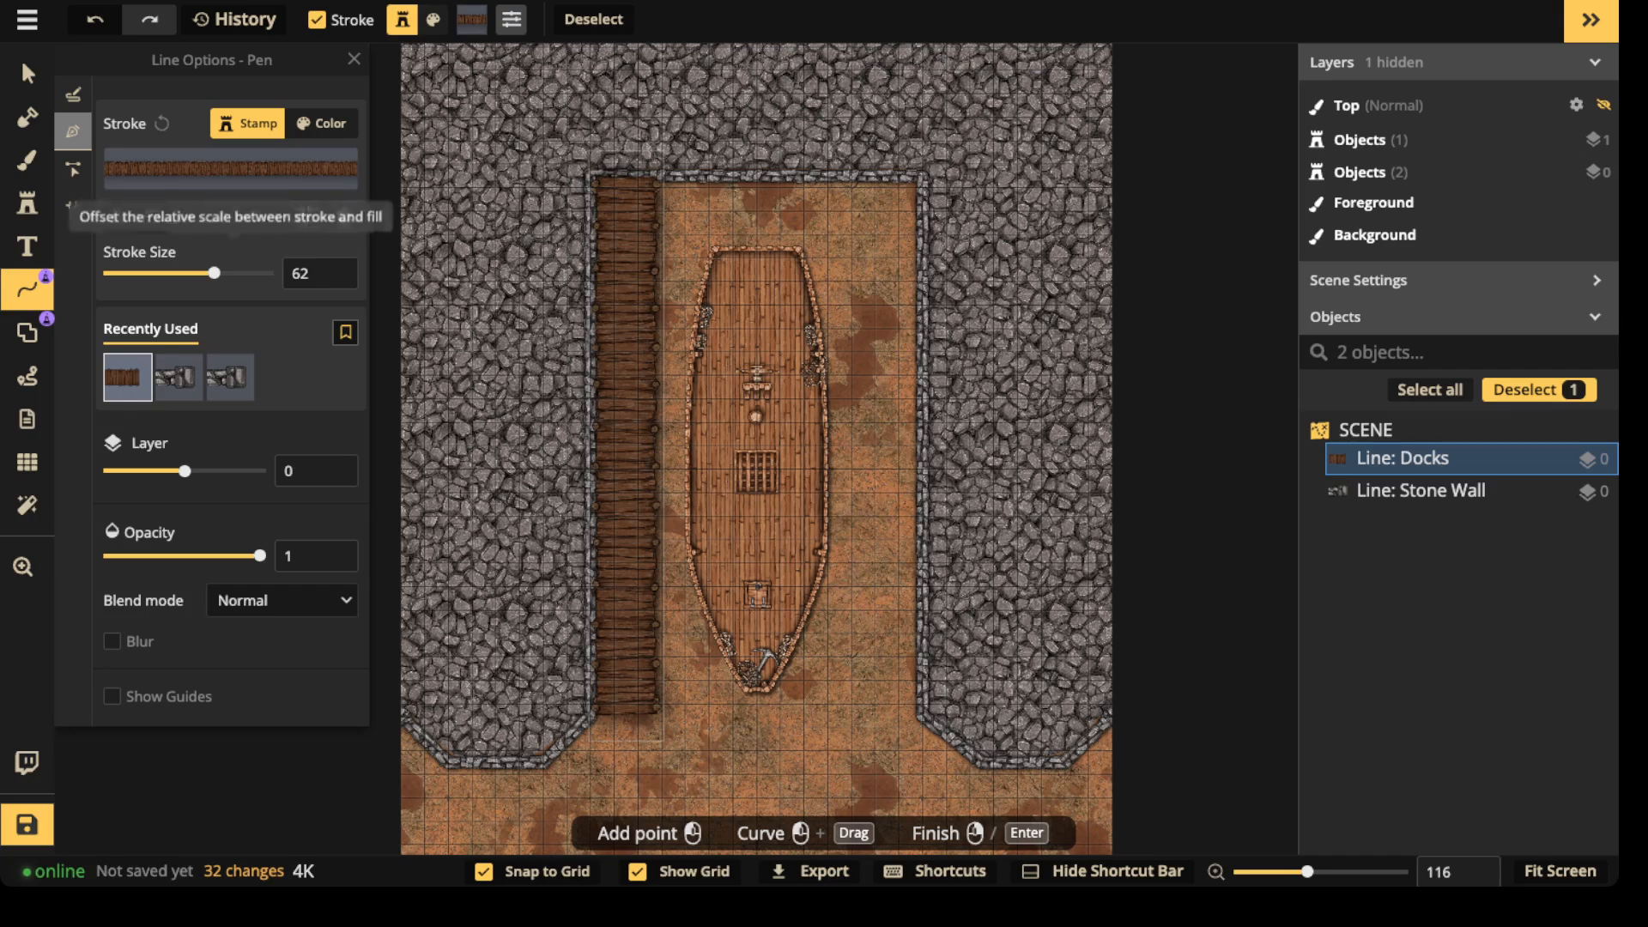
- Reduce the stroke size of the wooden dock walkway along the left stone wall to 42
{"action": "left_click", "coordinate": [28, 74]}
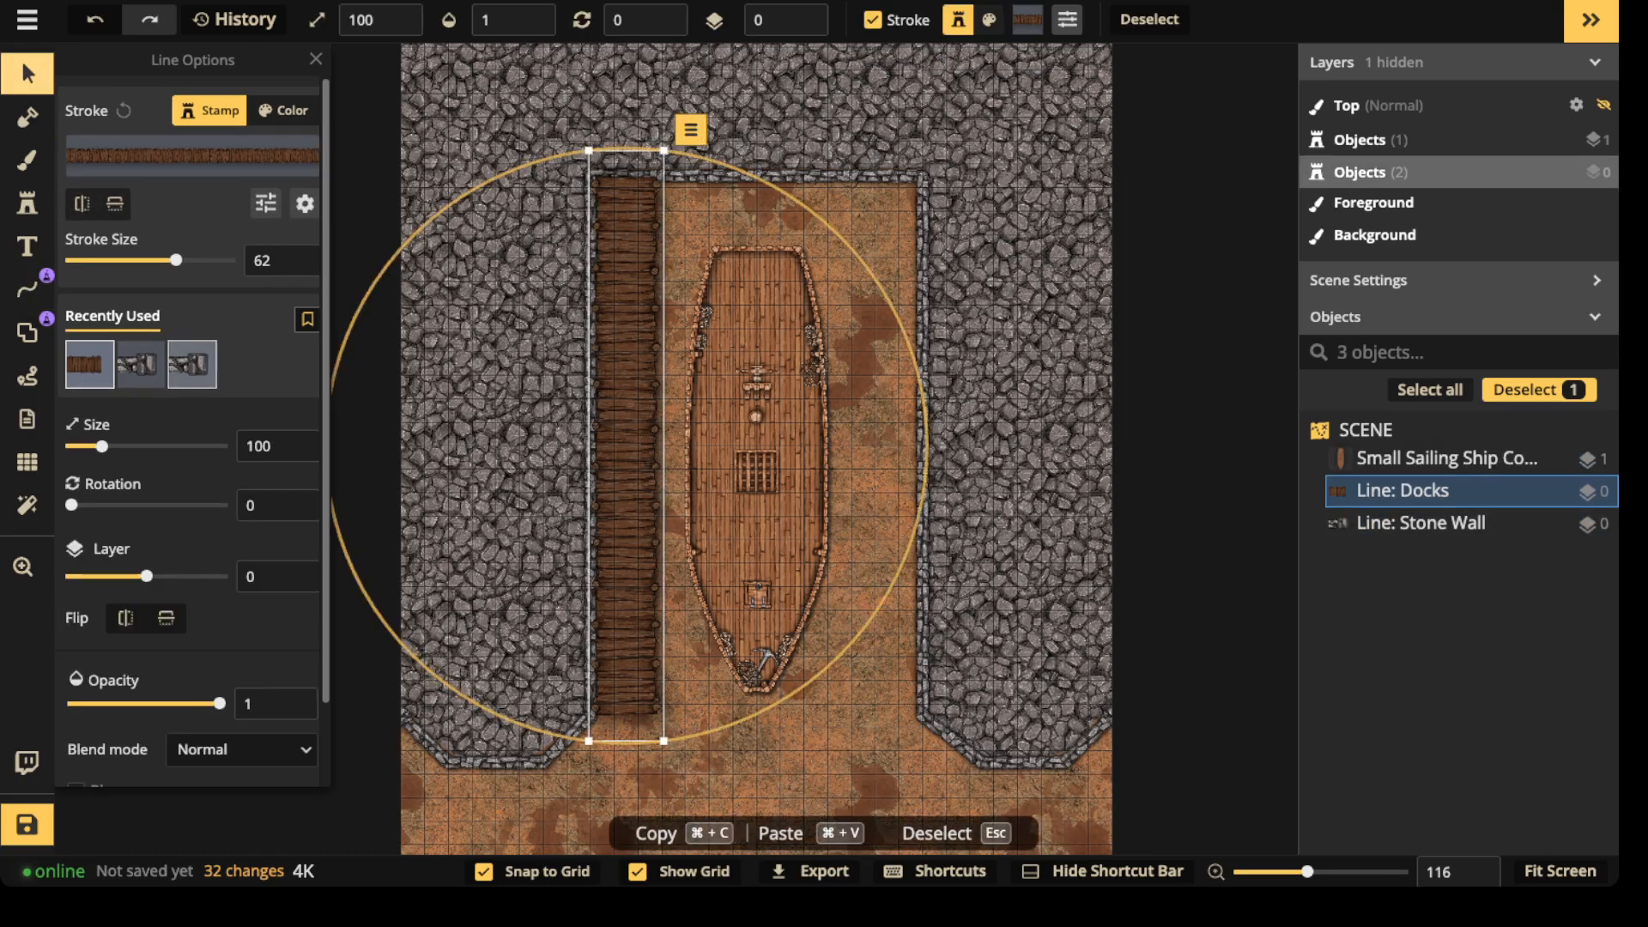
{"action": "left_click_drag", "start_coordinate": [176, 260], "coordinate": [167, 260]}
{"action": "scroll", "coordinate": [676, 288], "scroll_direction": "up", "scroll_amount": 5}
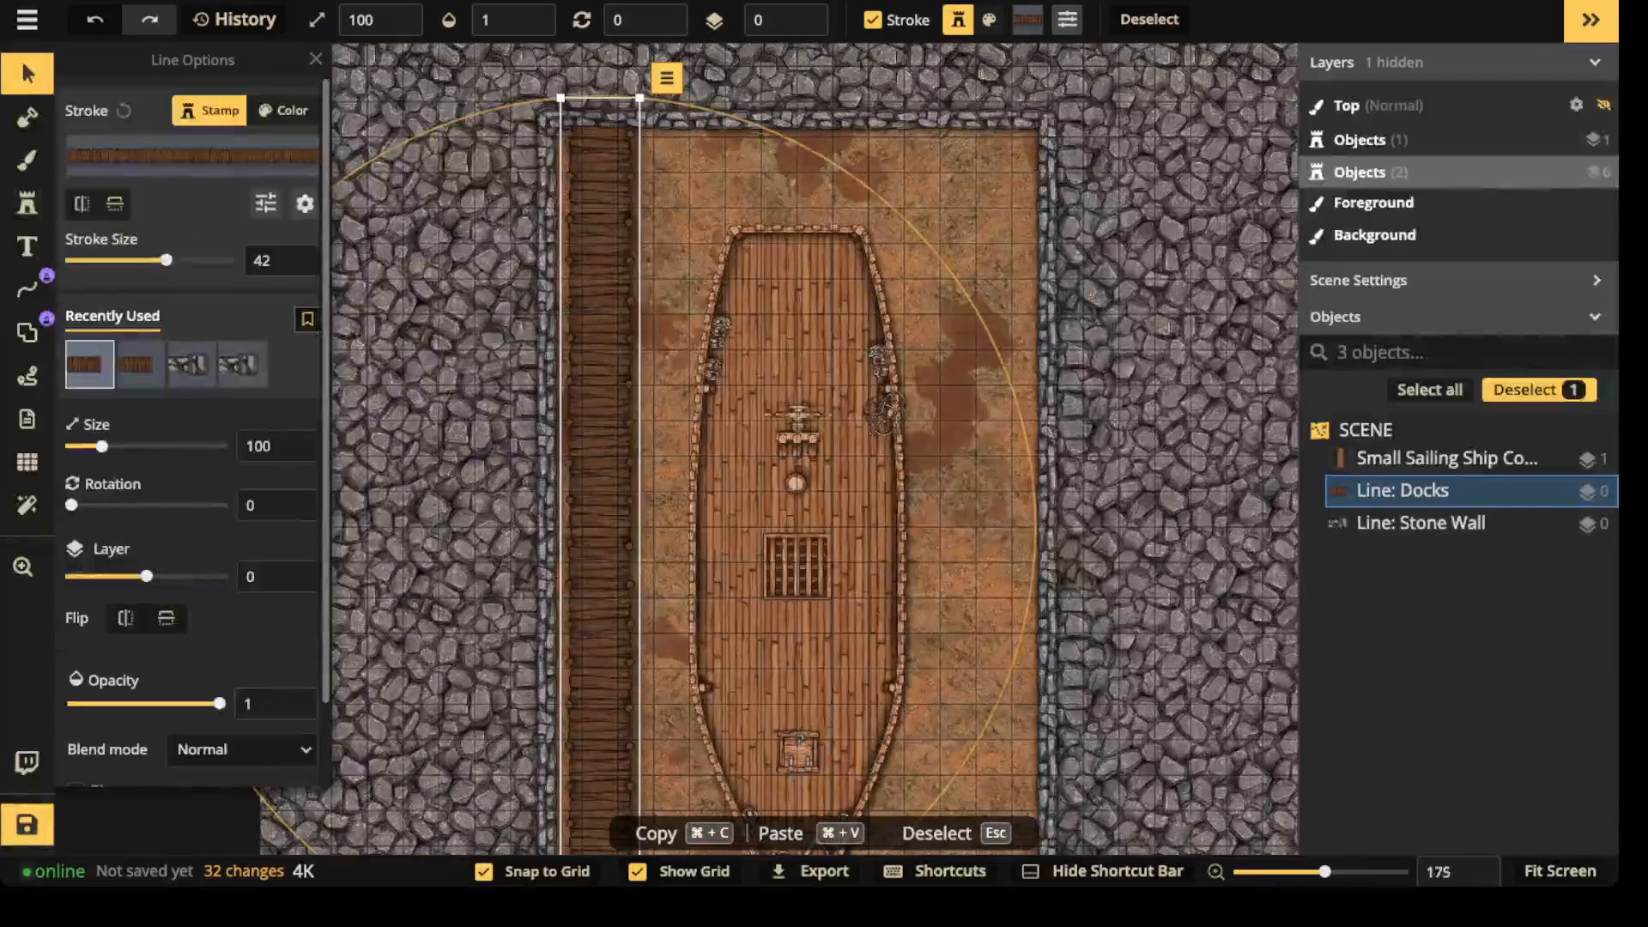
- Duplicate the dock walkway and place the copy along the inside of the right stone wall
{"action": "scroll", "coordinate": [593, 301], "scroll_direction": "down", "scroll_amount": 5}
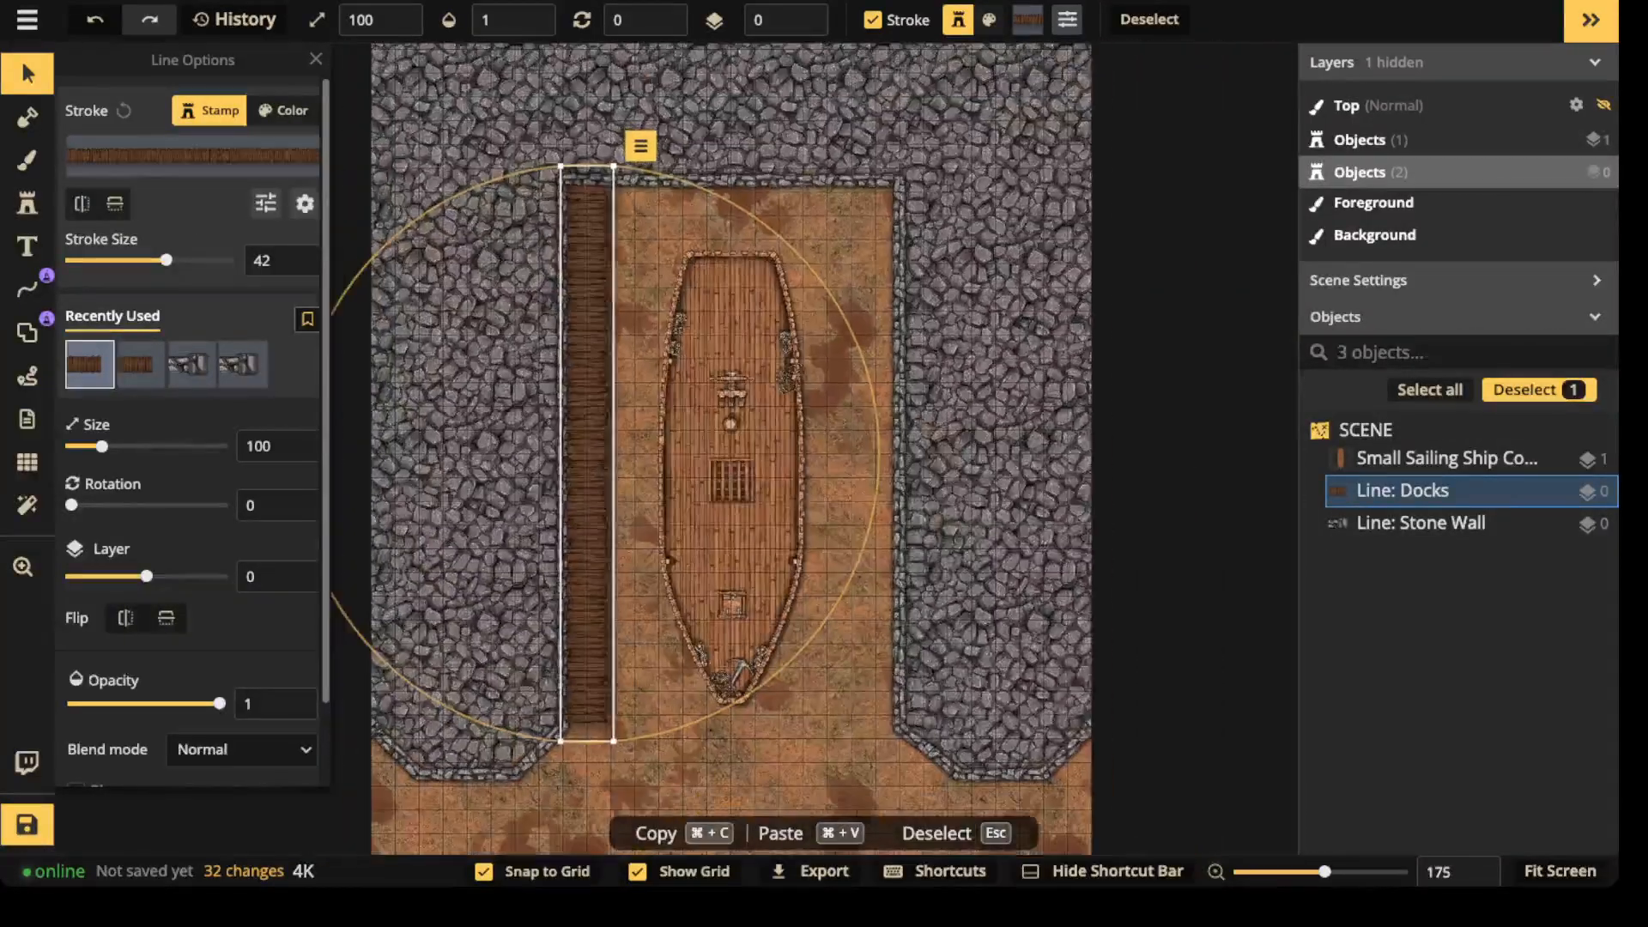
{"action": "key", "text": "super+v"}
{"action": "left_click_drag", "start_coordinate": [828, 309], "coordinate": [849, 439]}
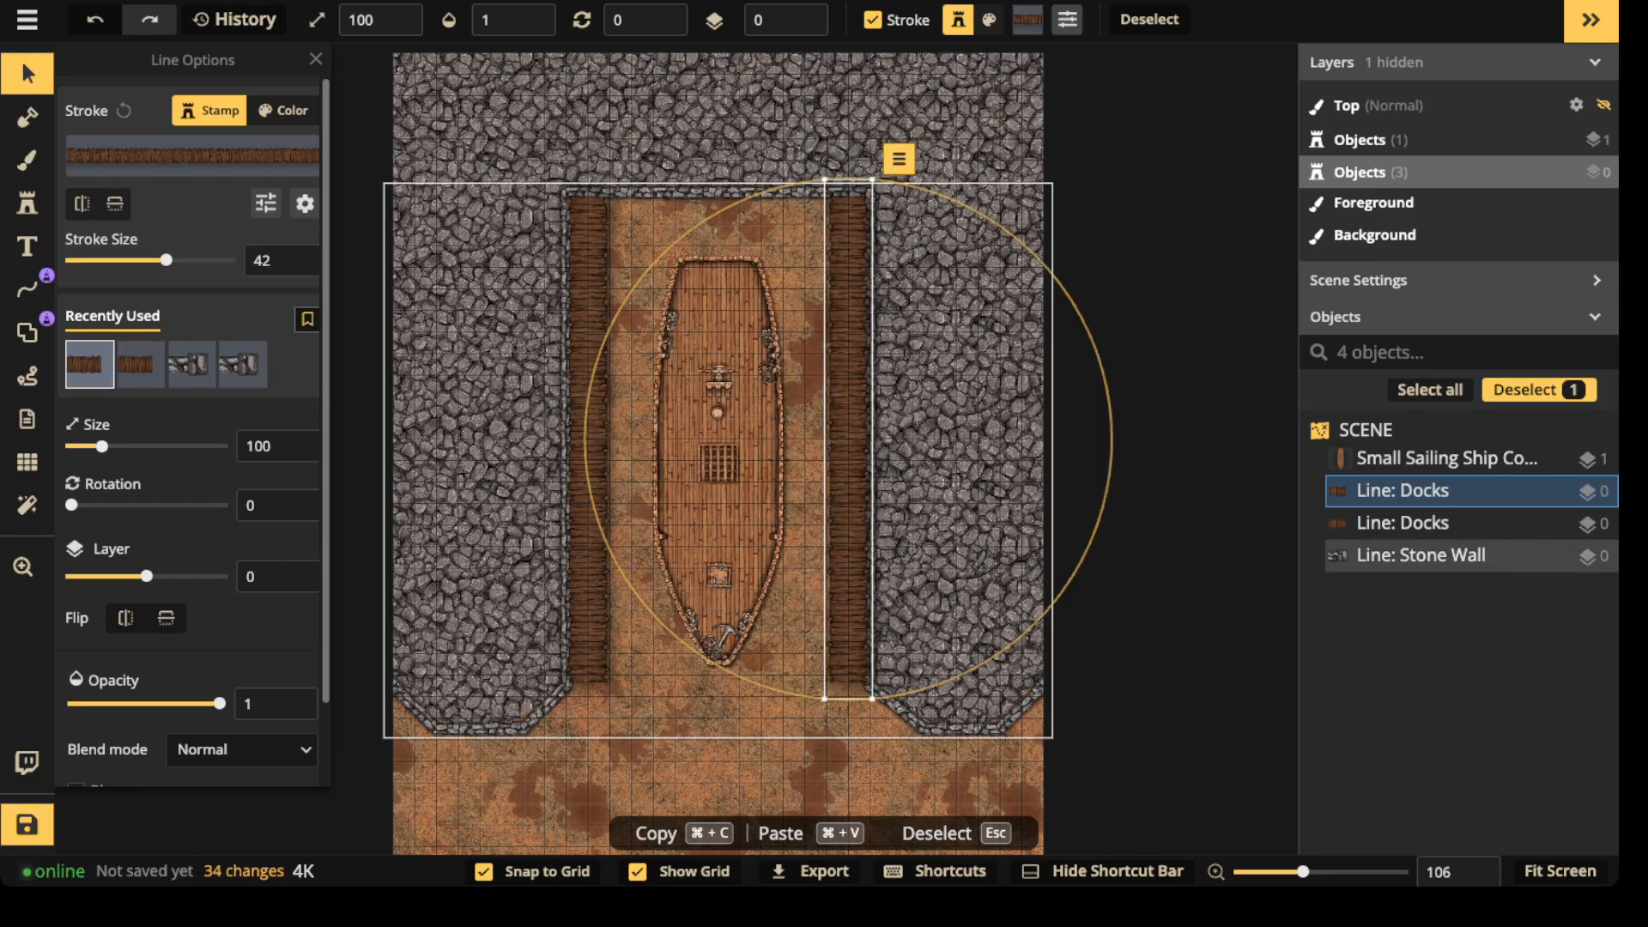
{"action": "key", "text": "Escape"}
- Lower the sailing ship's brightness to 57 so that it suits the dark dock planks
{"action": "scroll", "coordinate": [707, 394], "scroll_direction": "down", "scroll_amount": 1}
{"action": "left_click_drag", "start_coordinate": [707, 394], "coordinate": [679, 446]}
{"action": "left_click", "coordinate": [689, 464]}
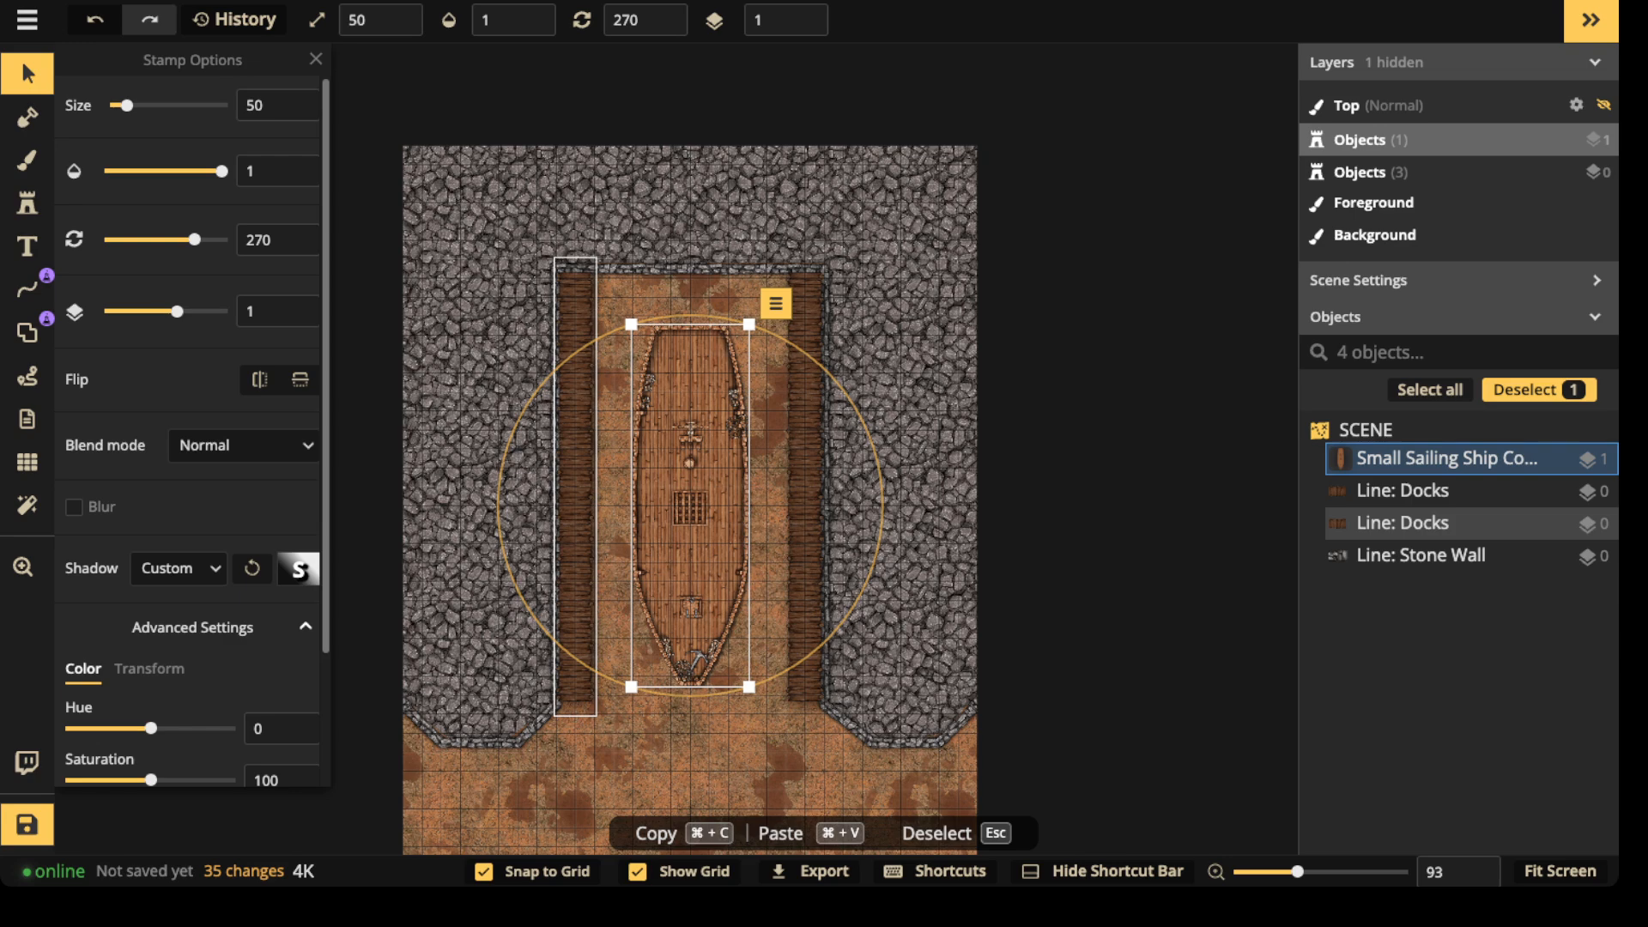
{"action": "scroll", "coordinate": [668, 481], "scroll_direction": "up", "scroll_amount": 3}
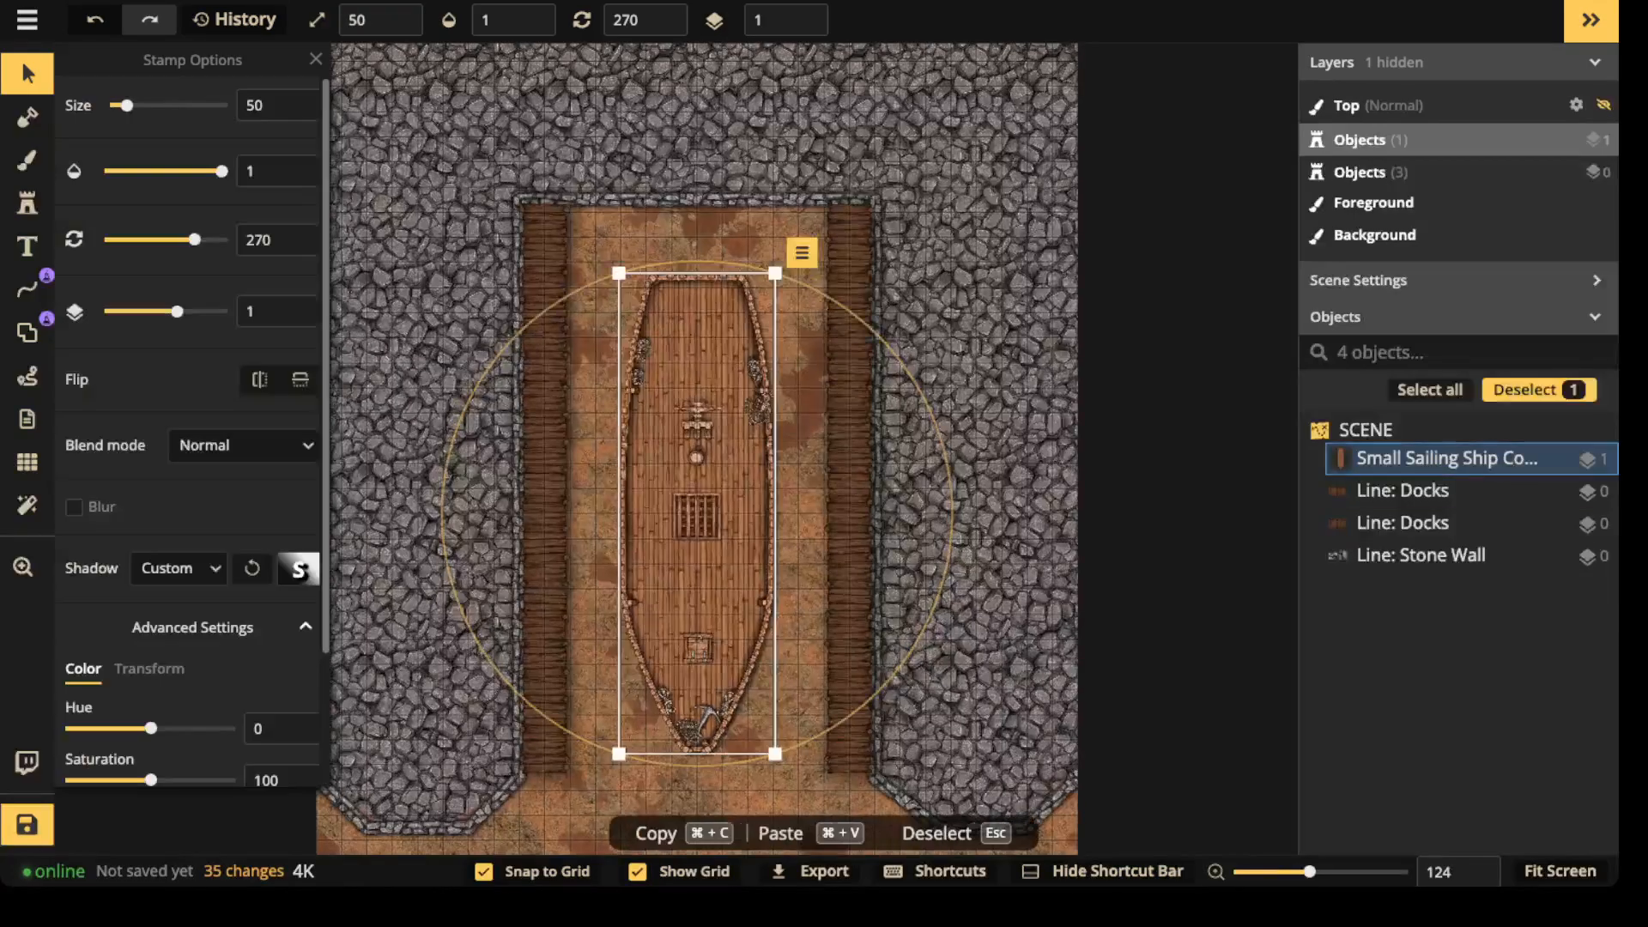
{"action": "scroll", "coordinate": [668, 482], "scroll_direction": "down", "scroll_amount": 2}
{"action": "scroll", "coordinate": [192, 429], "scroll_direction": "down", "scroll_amount": 2}
{"action": "left_click_drag", "start_coordinate": [151, 672], "coordinate": [112, 672]}
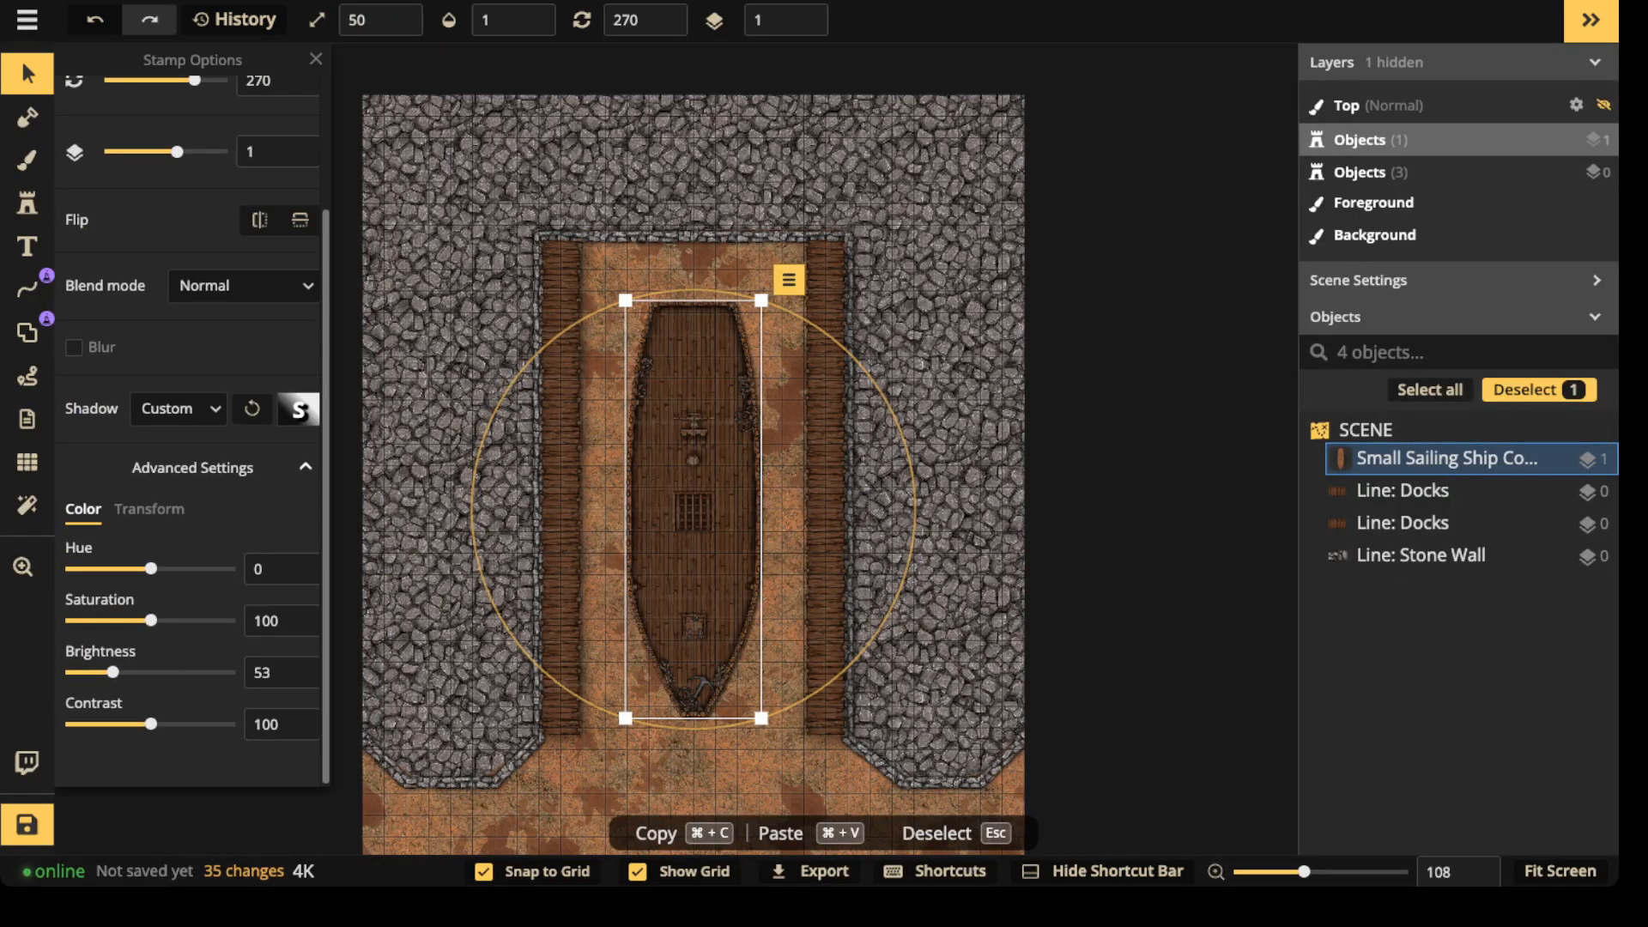
{"action": "key", "text": "Escape"}
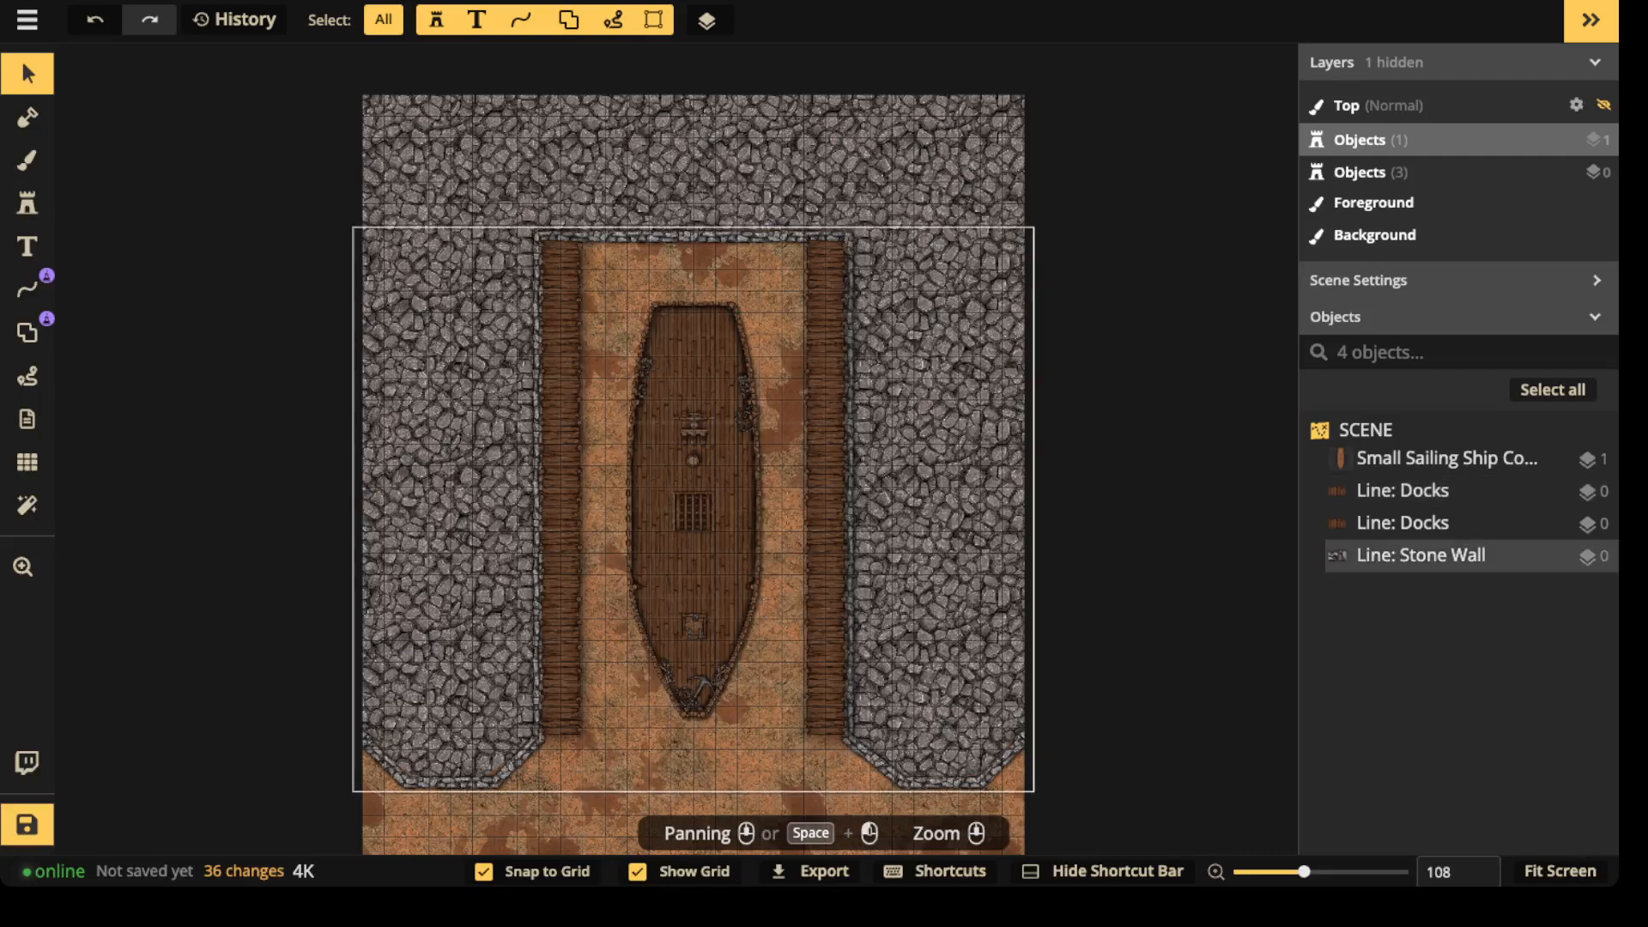
{"action": "left_click", "coordinate": [693, 509]}
{"action": "scroll", "coordinate": [193, 430], "scroll_direction": "down", "scroll_amount": 1}
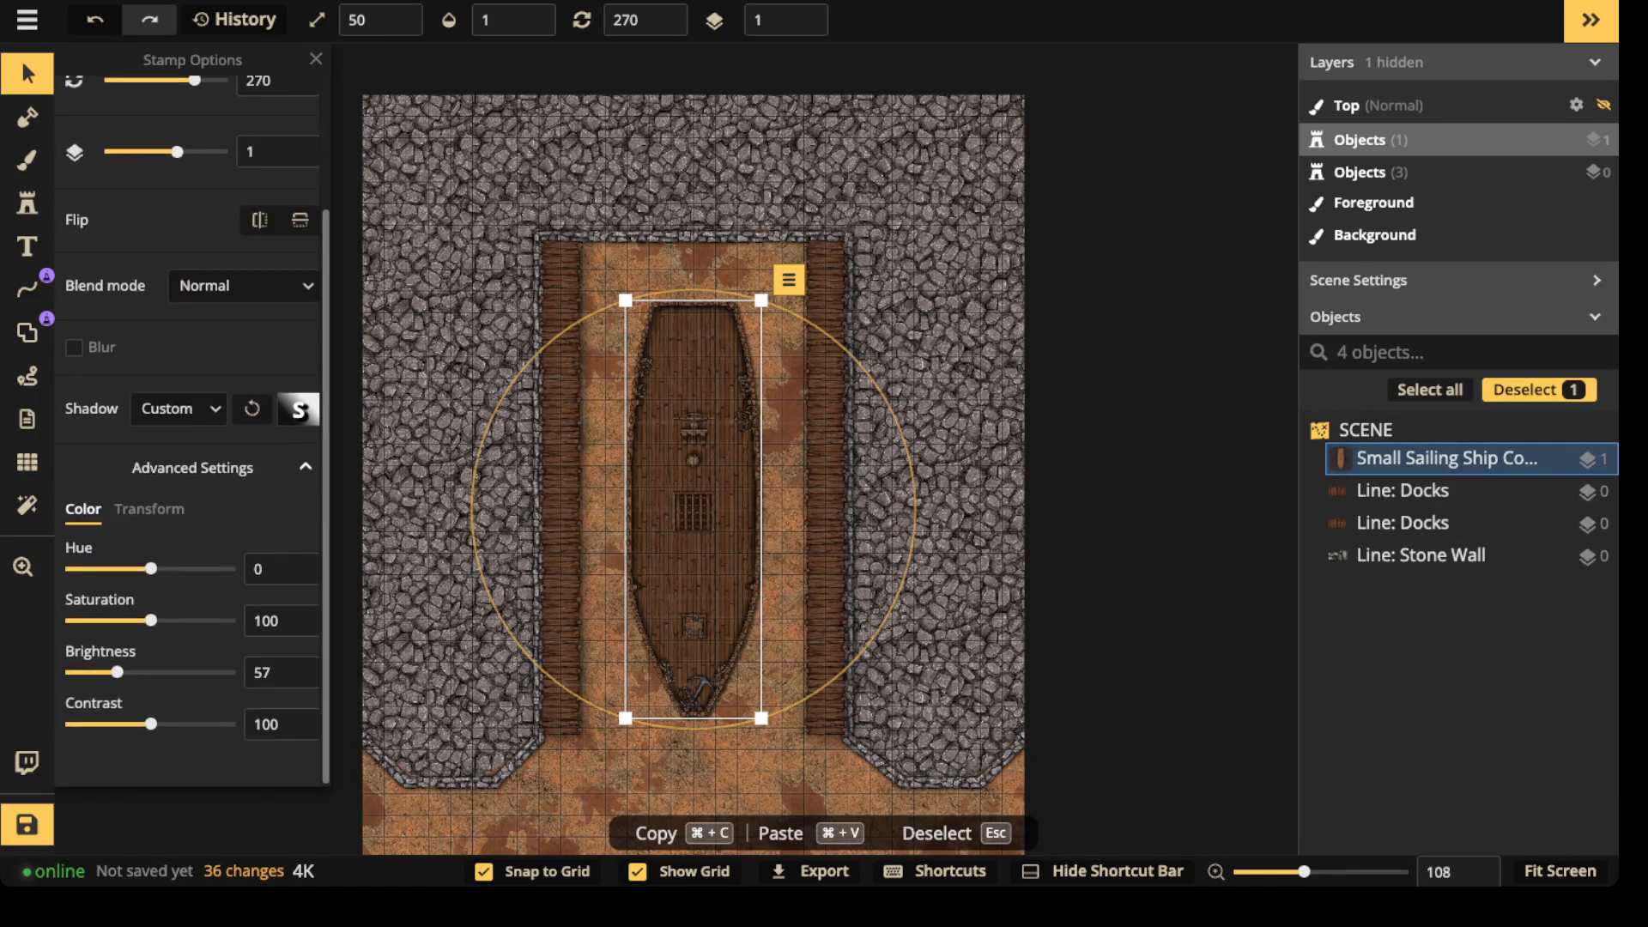
{"action": "key", "text": "Escape"}
- Hide the map grid
{"action": "left_click", "coordinate": [27, 462]}
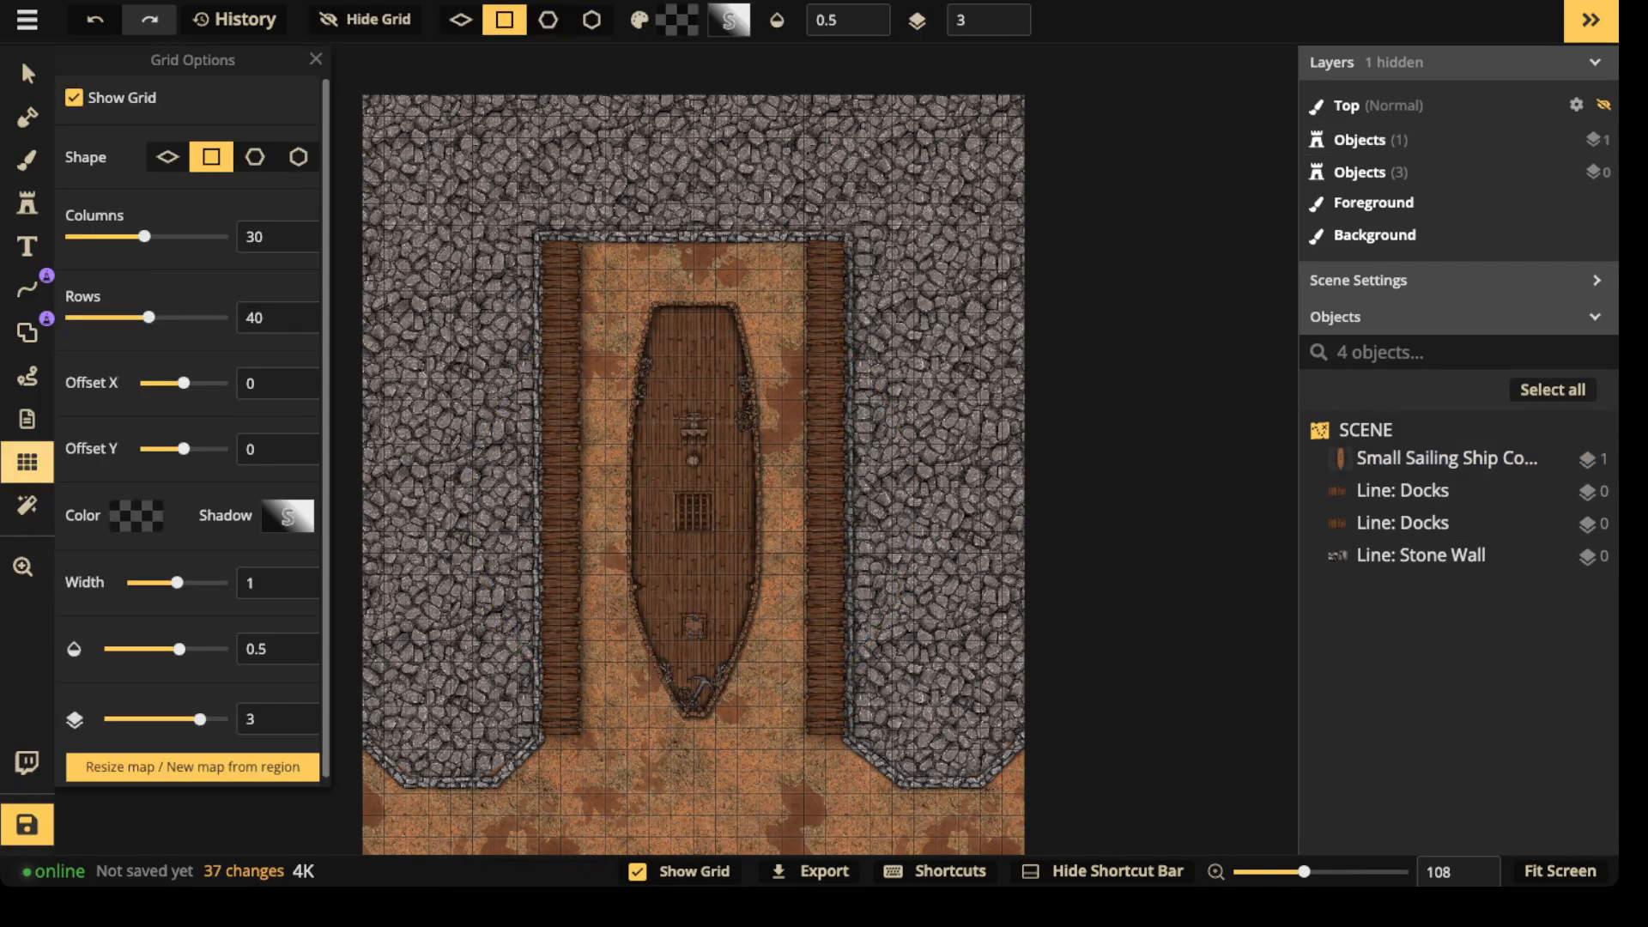
{"action": "left_click", "coordinate": [74, 97]}
{"action": "scroll", "coordinate": [613, 325], "scroll_direction": "down", "scroll_amount": 4}
{"action": "left_click_drag", "start_coordinate": [615, 331], "coordinate": [615, 200]}
{"action": "scroll", "coordinate": [650, 421], "scroll_direction": "up", "scroll_amount": 3}
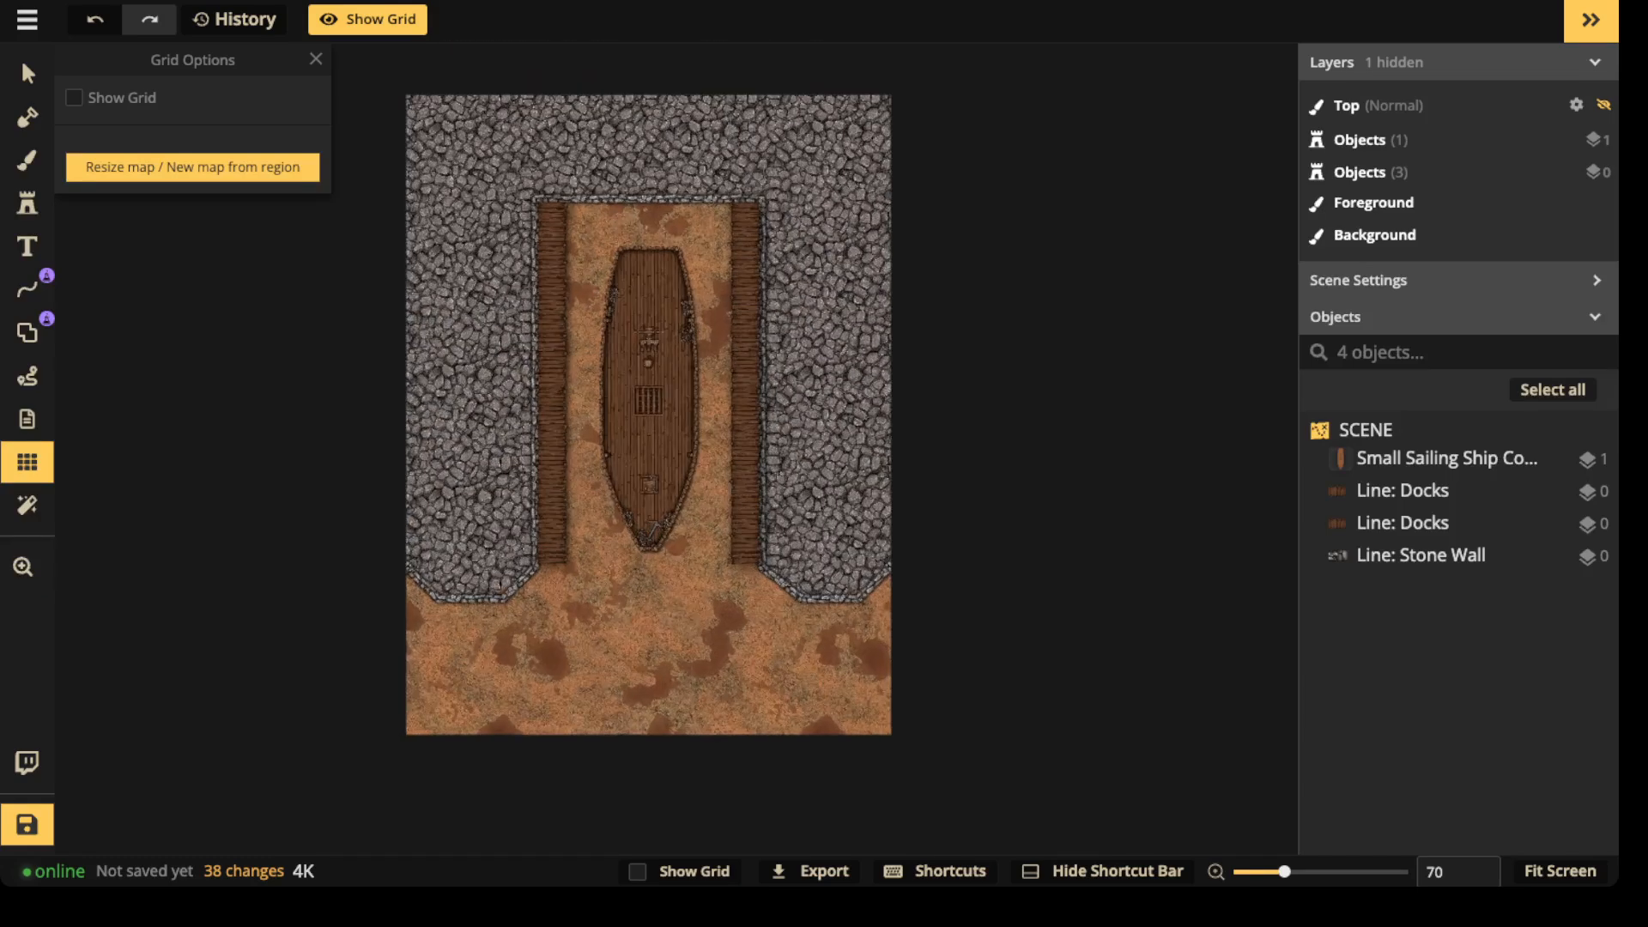
- Move the sailing ship out of the dock onto the stone ground beyond the left wall
{"action": "key", "text": "v"}
{"action": "left_click", "coordinate": [1447, 459]}
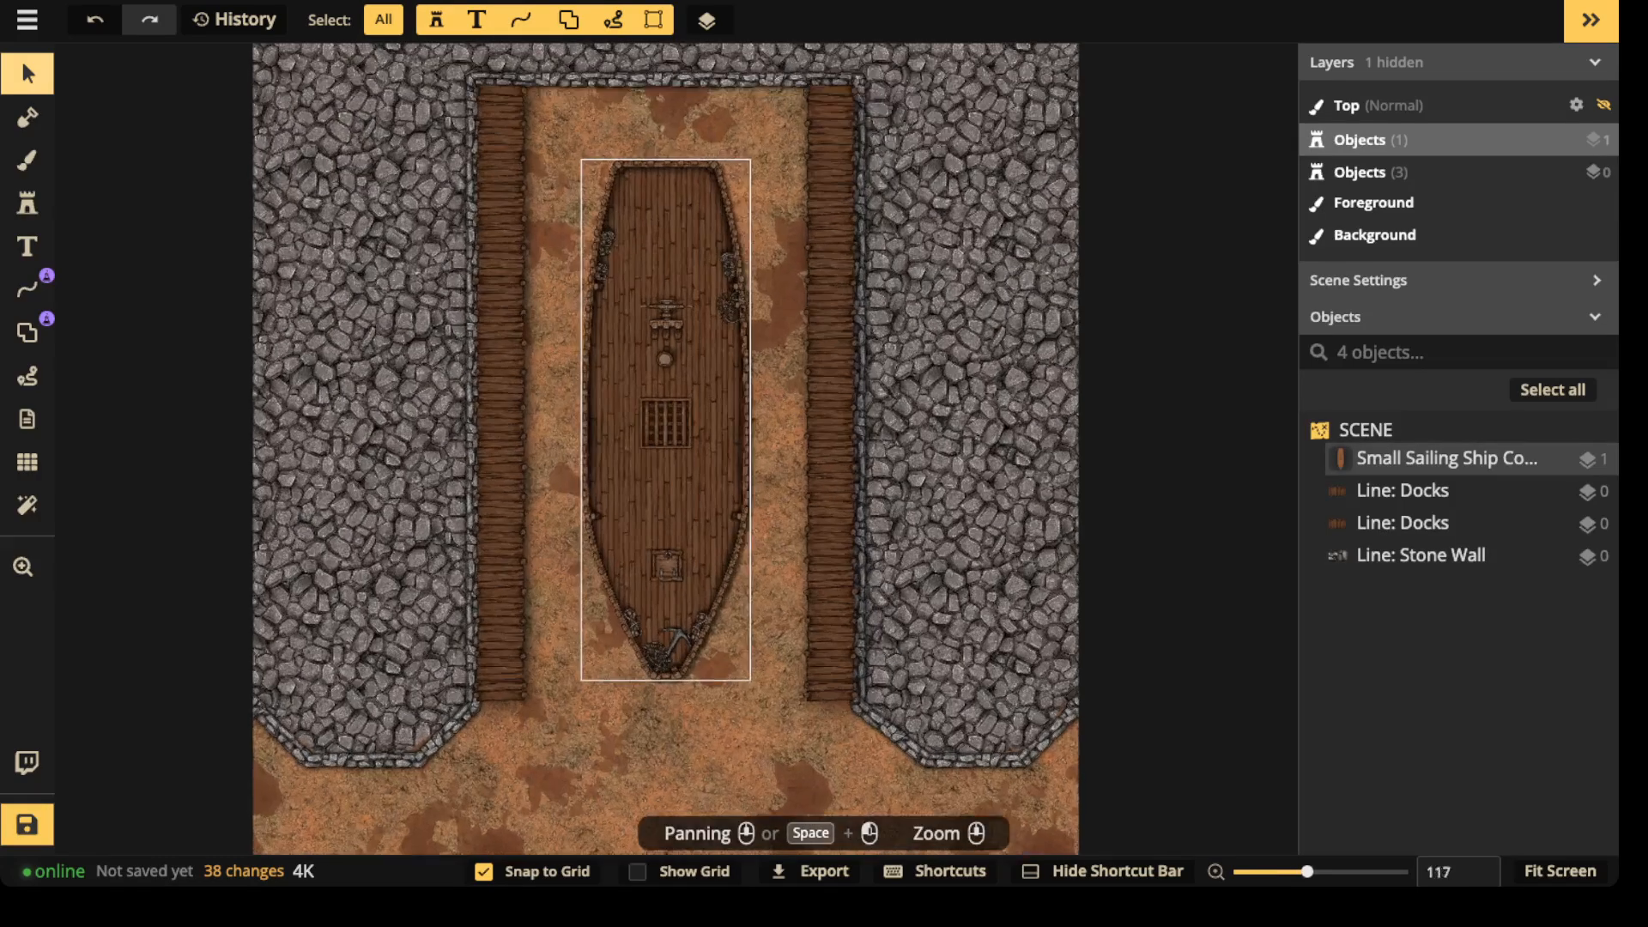
{"action": "mouse_move", "coordinate": [569, 420]}
{"action": "left_mouse_down"}
{"action": "mouse_move", "coordinate": [395, 421]}
{"action": "mouse_move", "coordinate": [585, 424]}
{"action": "left_mouse_up"}
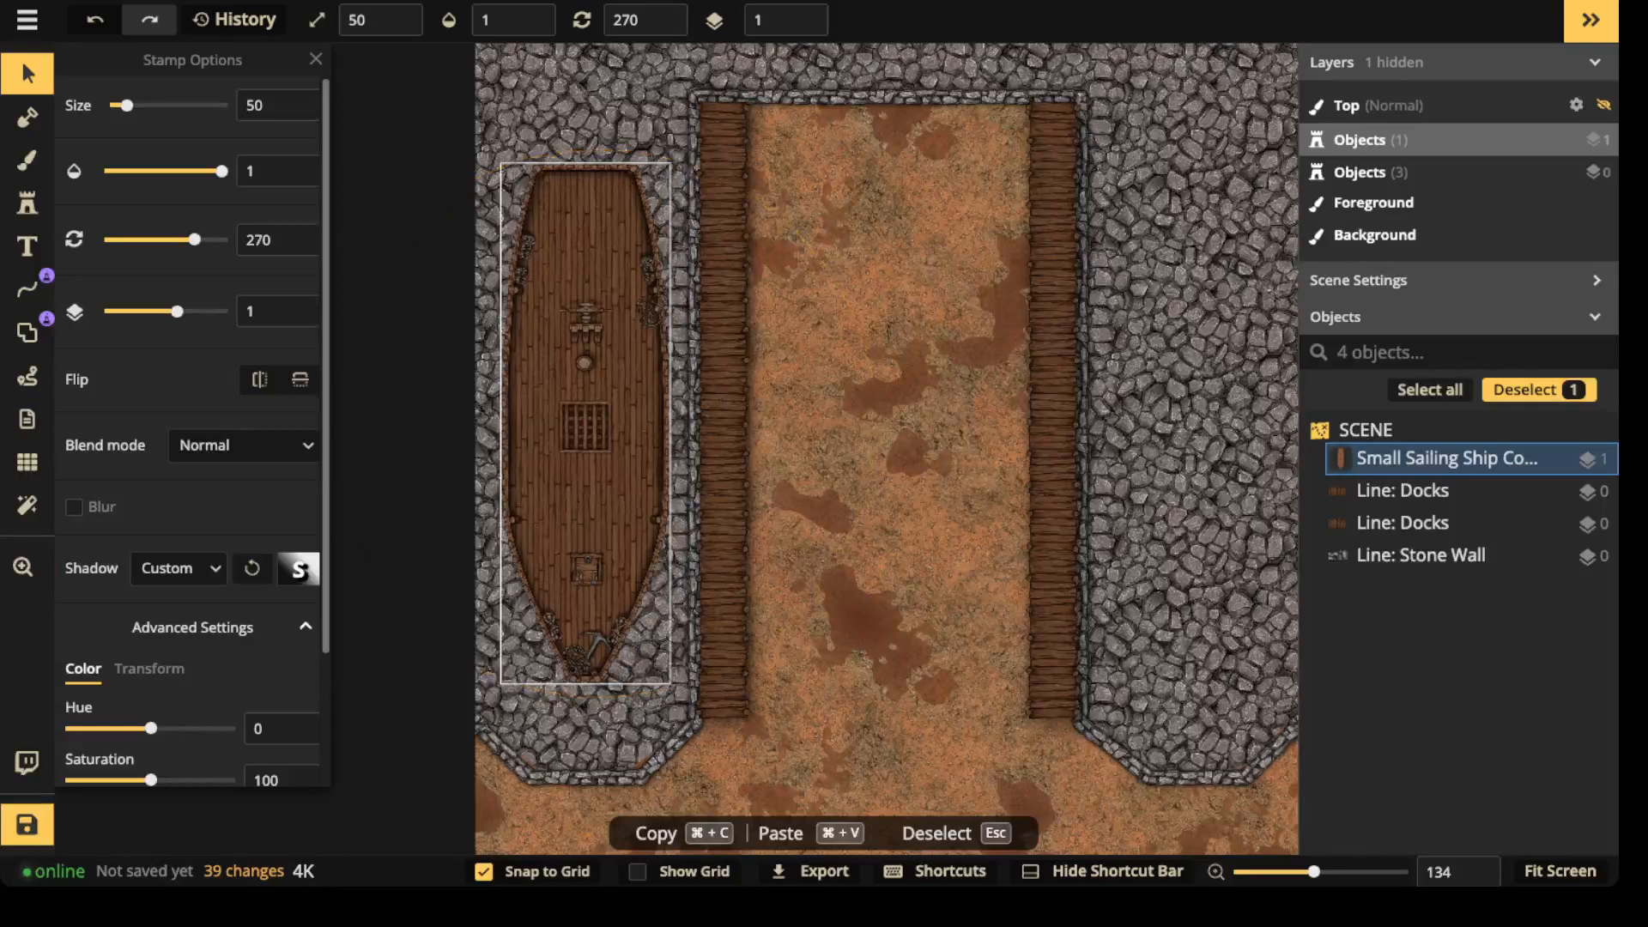
{"action": "scroll", "coordinate": [816, 446], "scroll_direction": "right", "scroll_amount": 3}
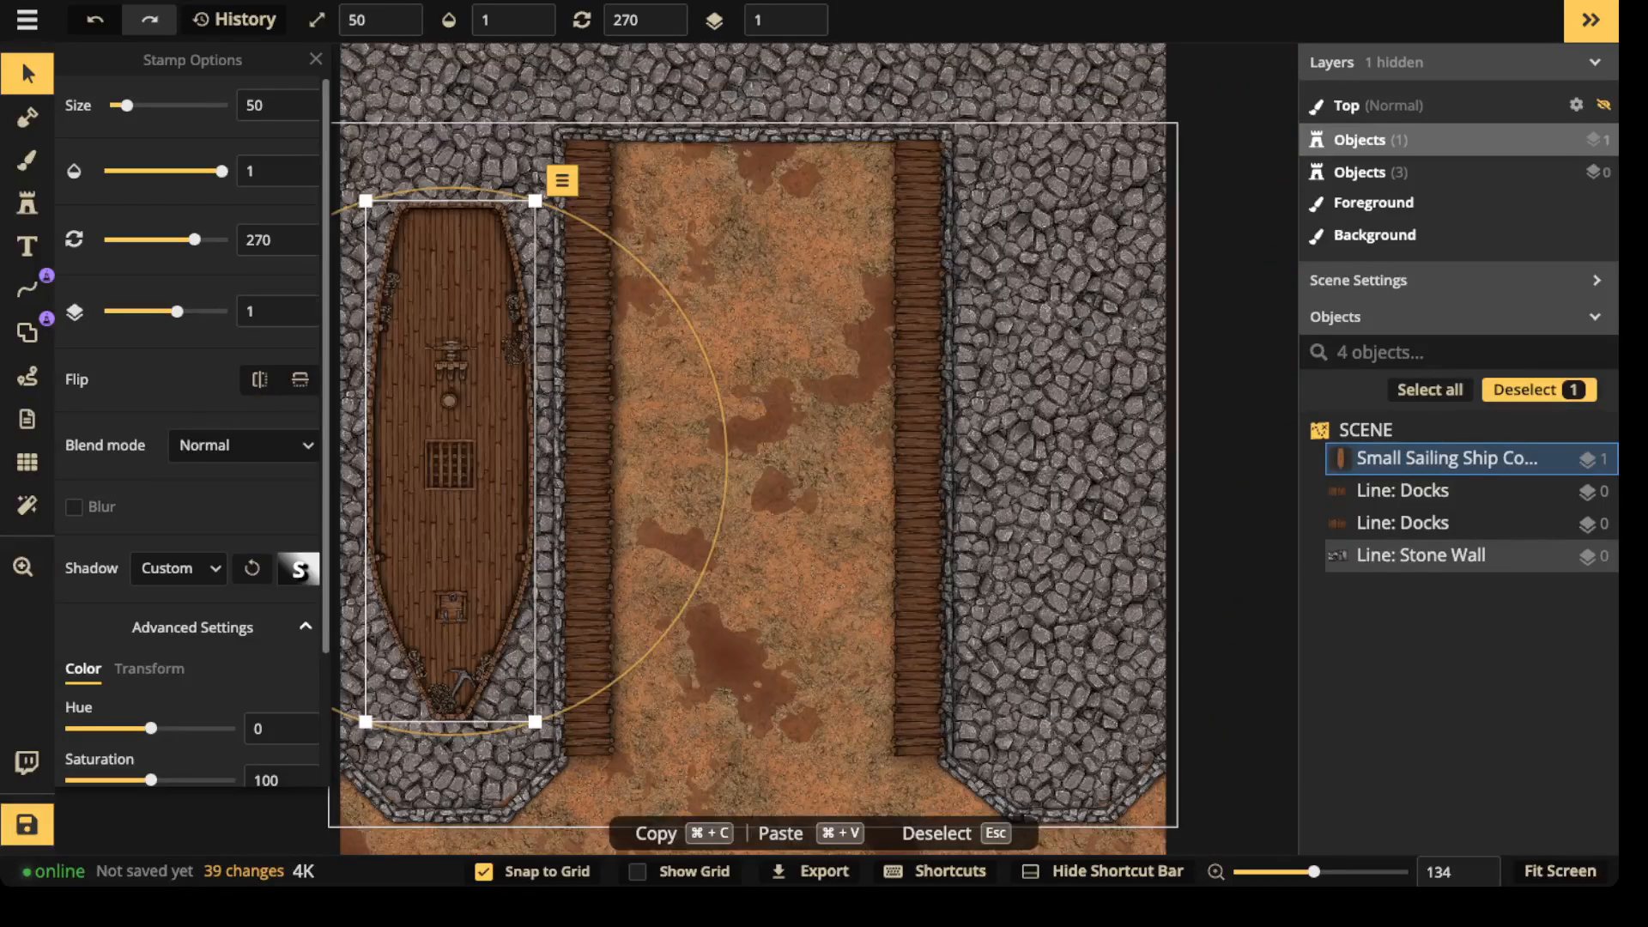
{"action": "scroll", "coordinate": [725, 439], "scroll_direction": "down", "scroll_amount": 3}
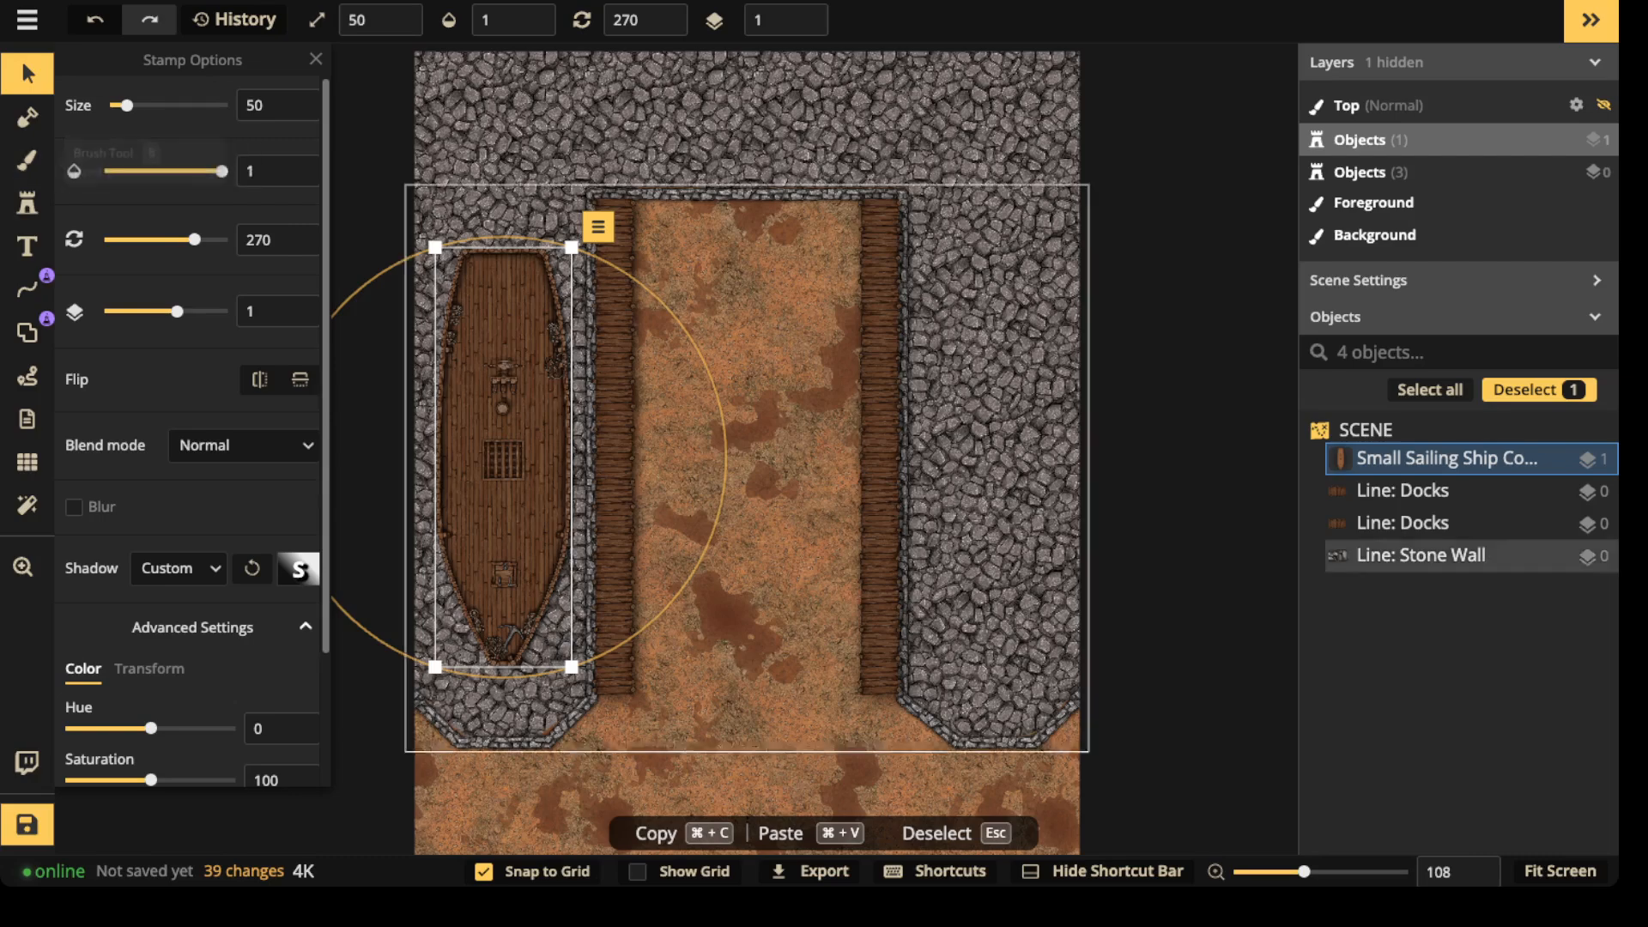
- Choose the Warm Rocky Stone texture from the Eastern set for the brush
{"action": "left_click", "coordinate": [22, 567]}
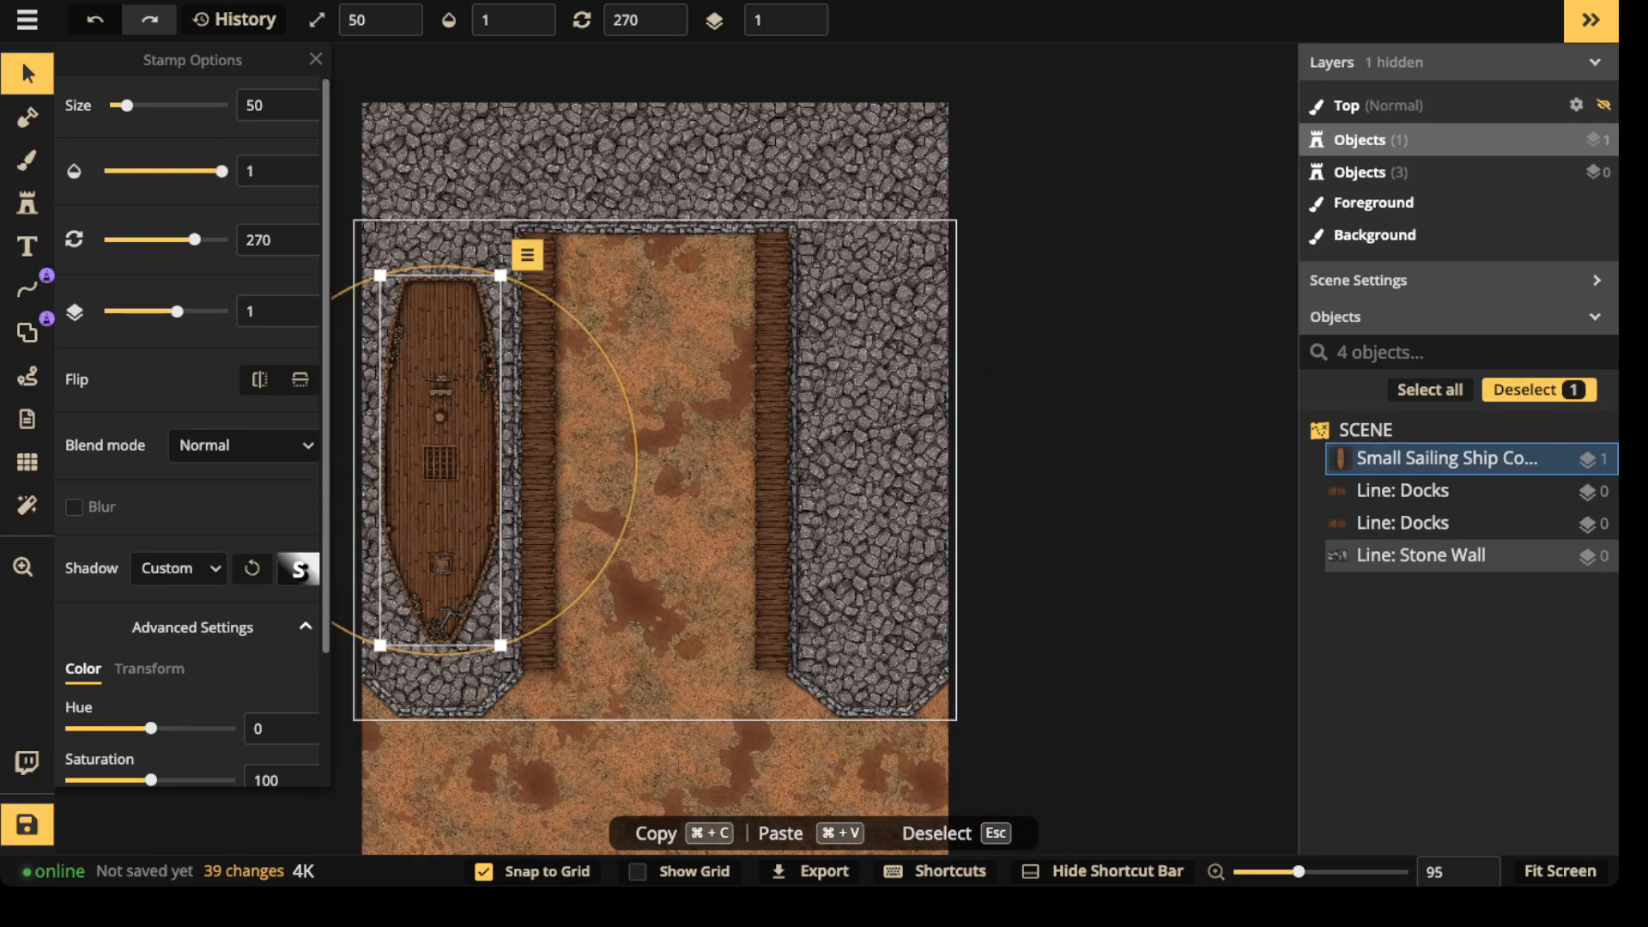
{"action": "key", "text": "b"}
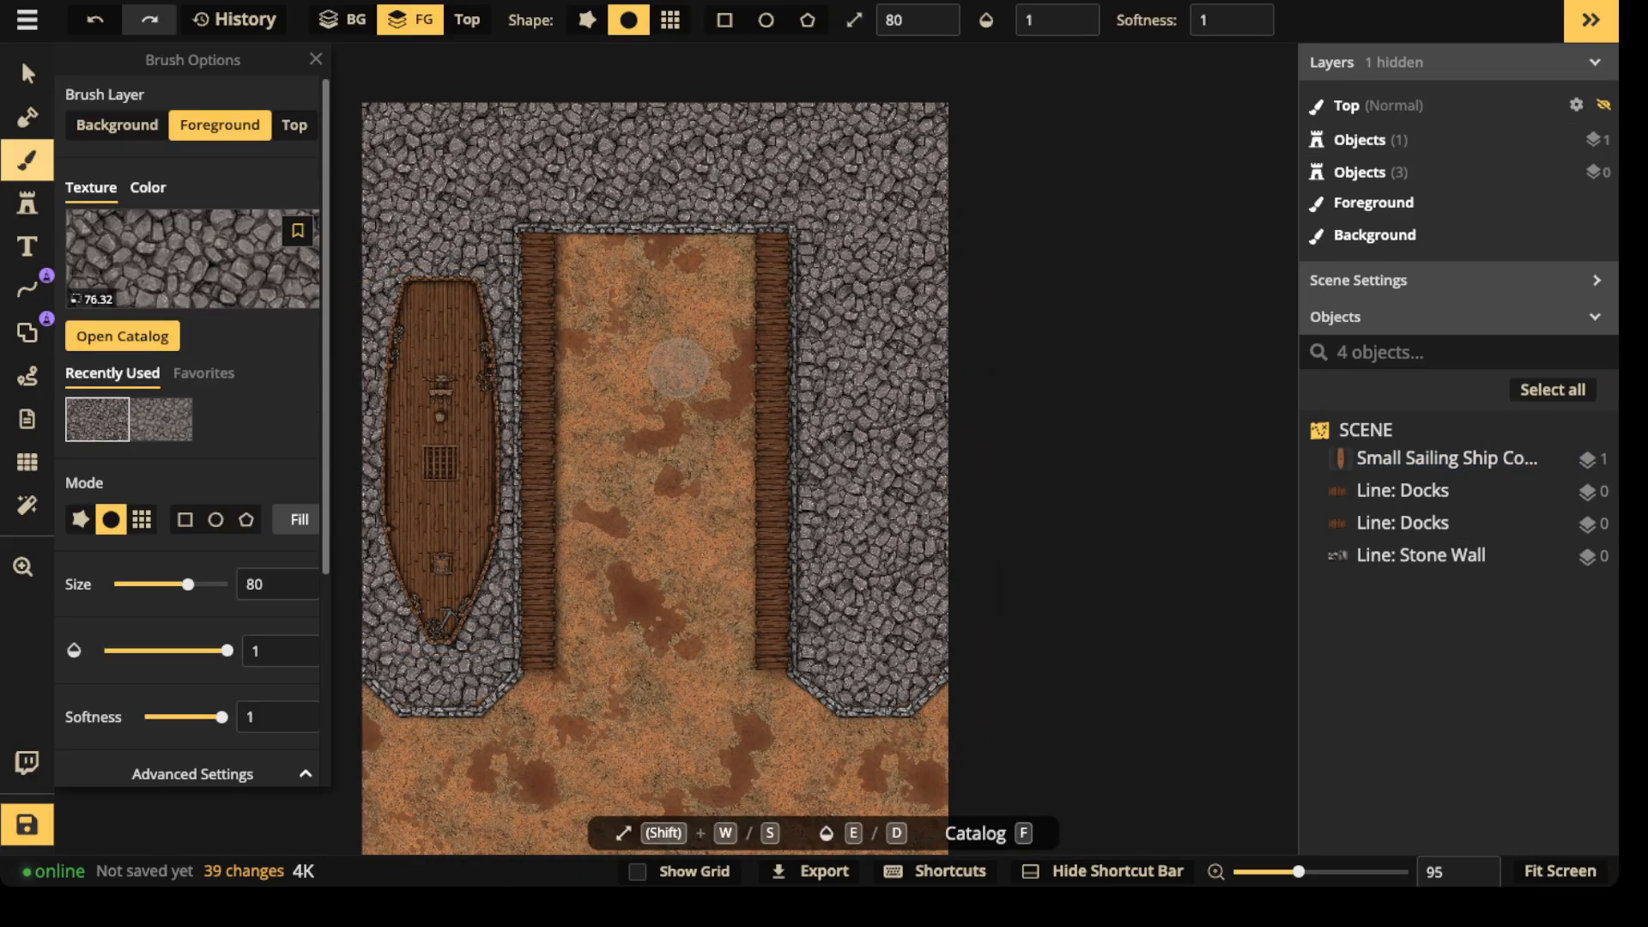
{"action": "left_click", "coordinate": [193, 258]}
{"action": "scroll", "coordinate": [943, 533], "scroll_direction": "down", "scroll_amount": 10}
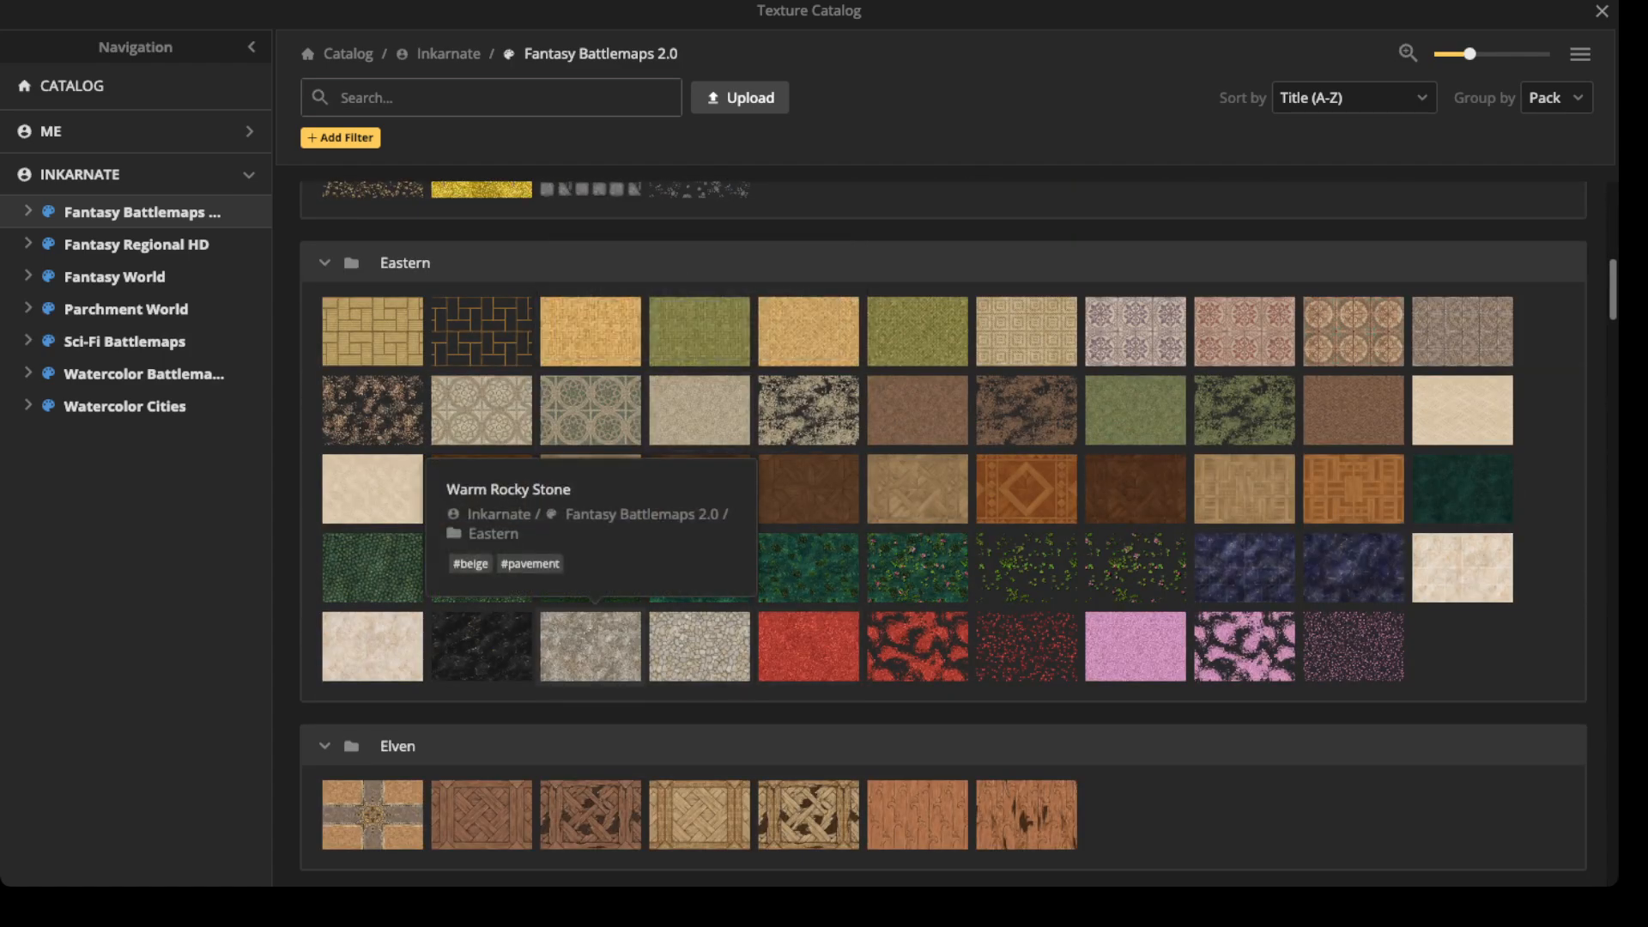
{"action": "left_click", "coordinate": [591, 645]}
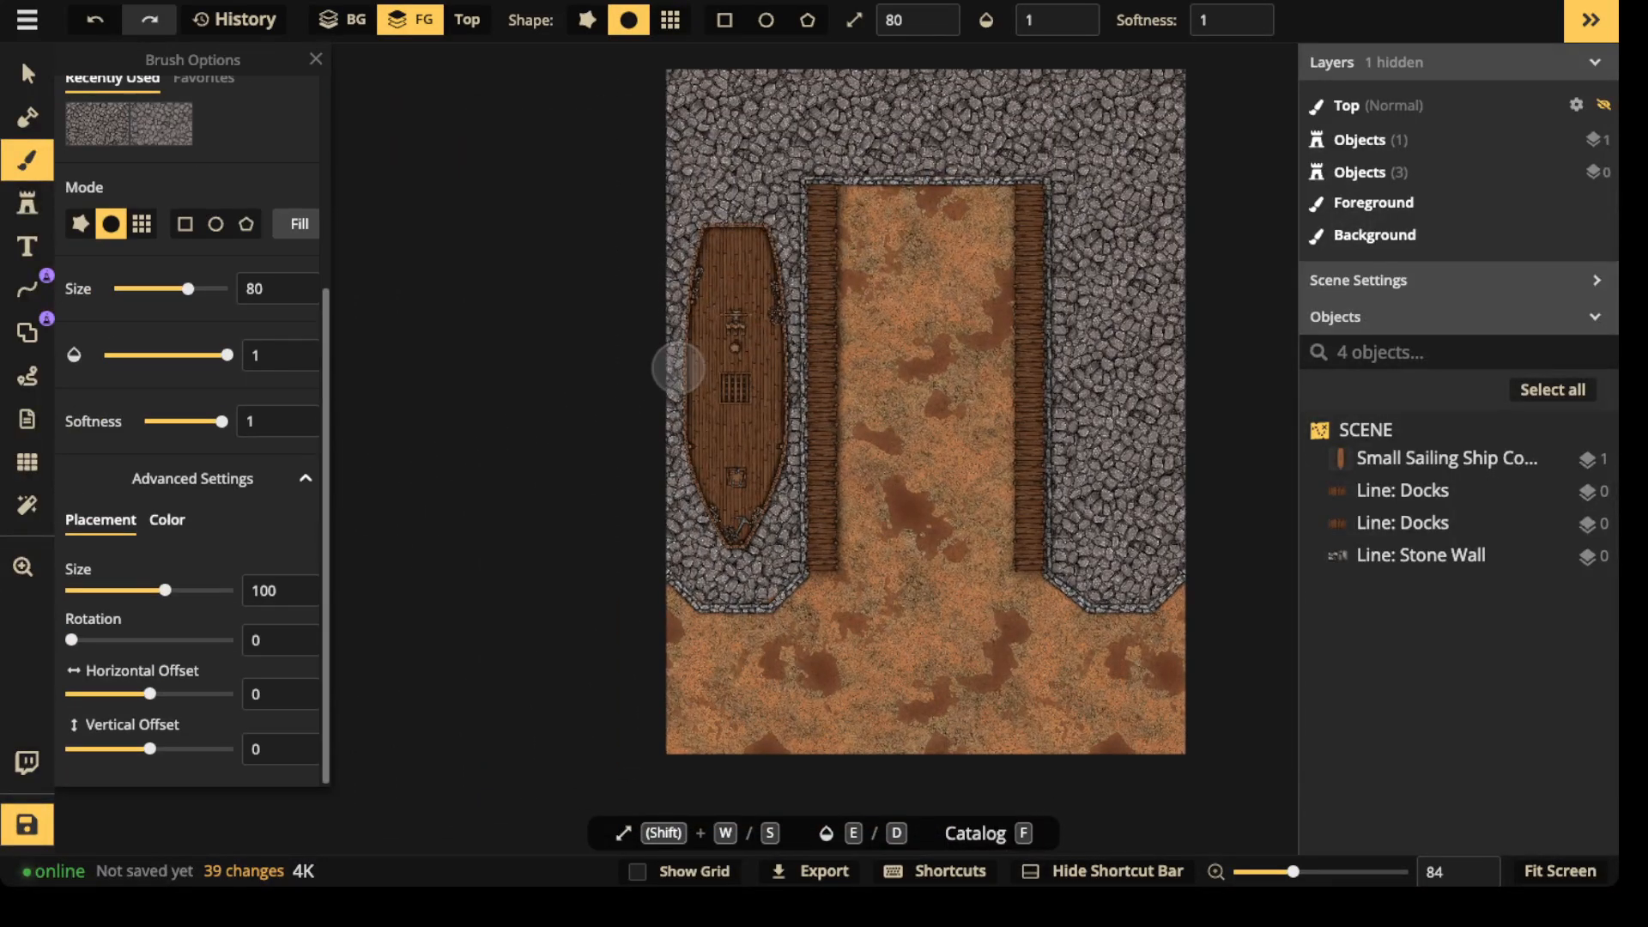
- Lower the rocky brush texture's brightness to 46 and fill the Background layer with it
{"action": "left_click", "coordinate": [167, 519]}
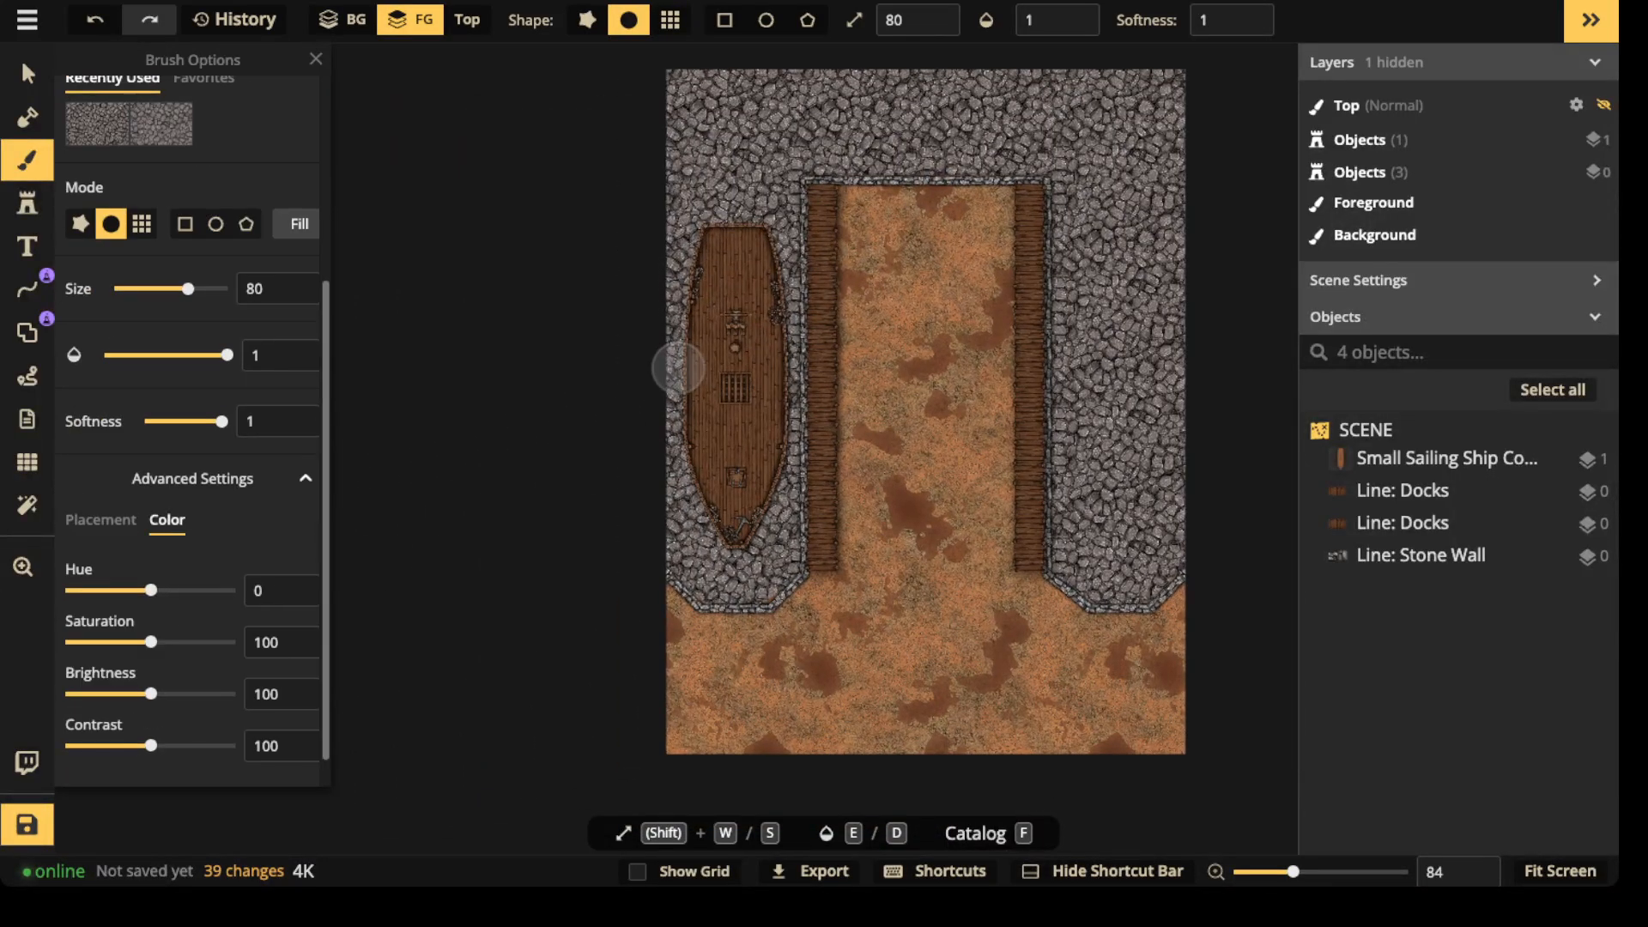
{"action": "left_click", "coordinate": [100, 519]}
{"action": "left_click", "coordinate": [167, 519]}
{"action": "left_click_drag", "start_coordinate": [151, 693], "coordinate": [112, 693]}
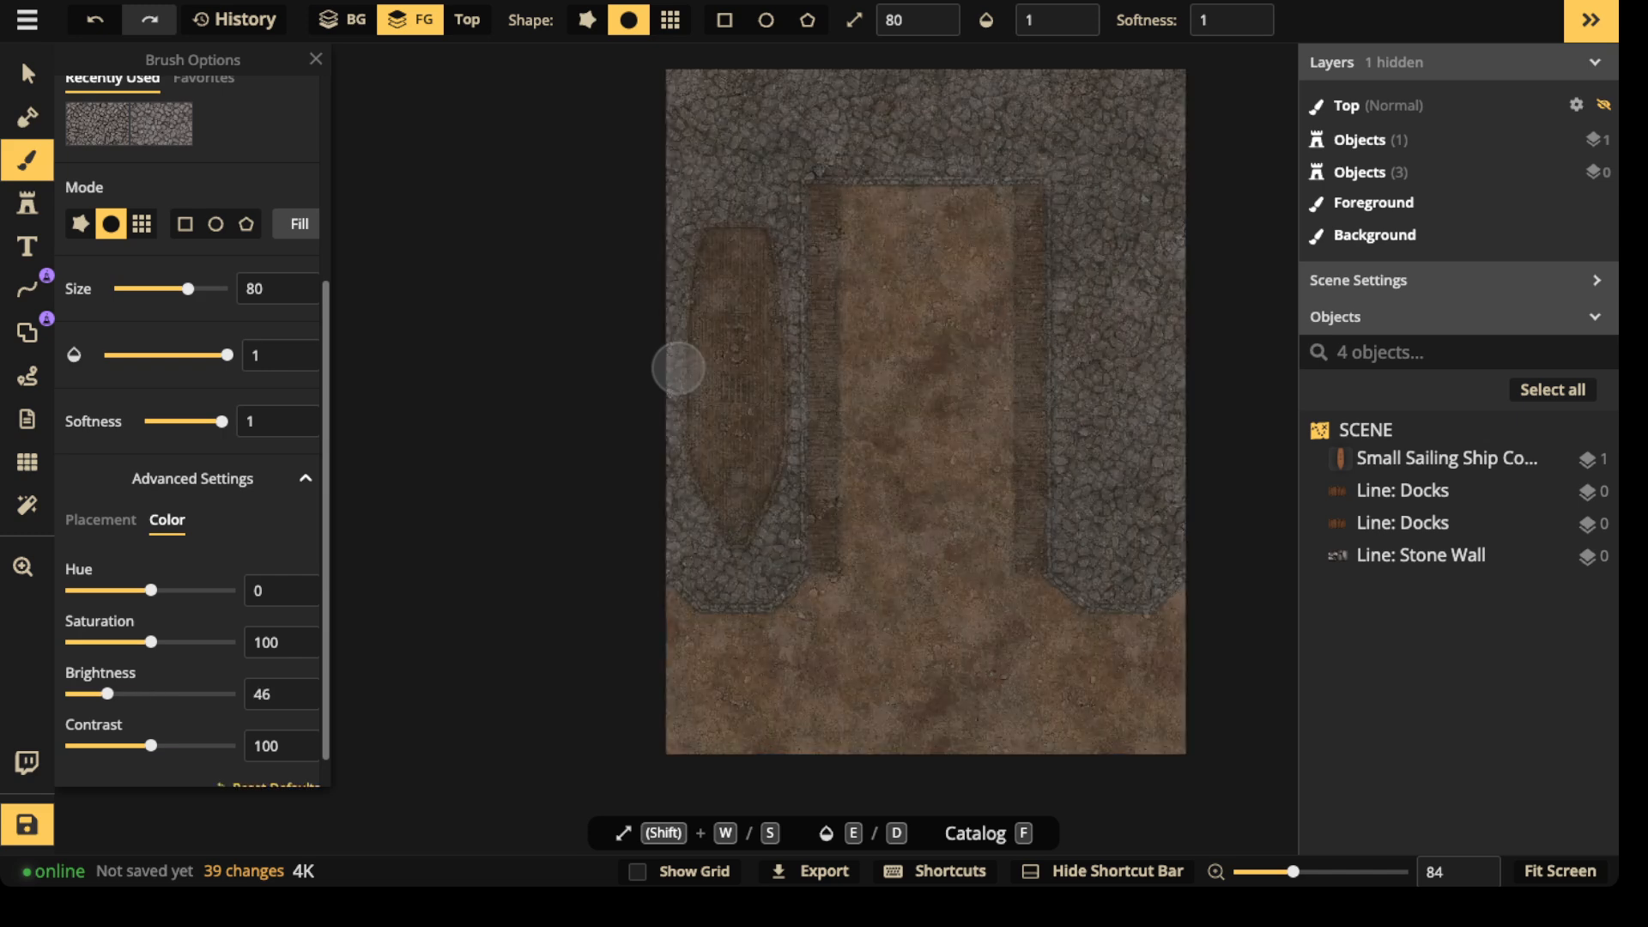
{"action": "left_click", "coordinate": [101, 519]}
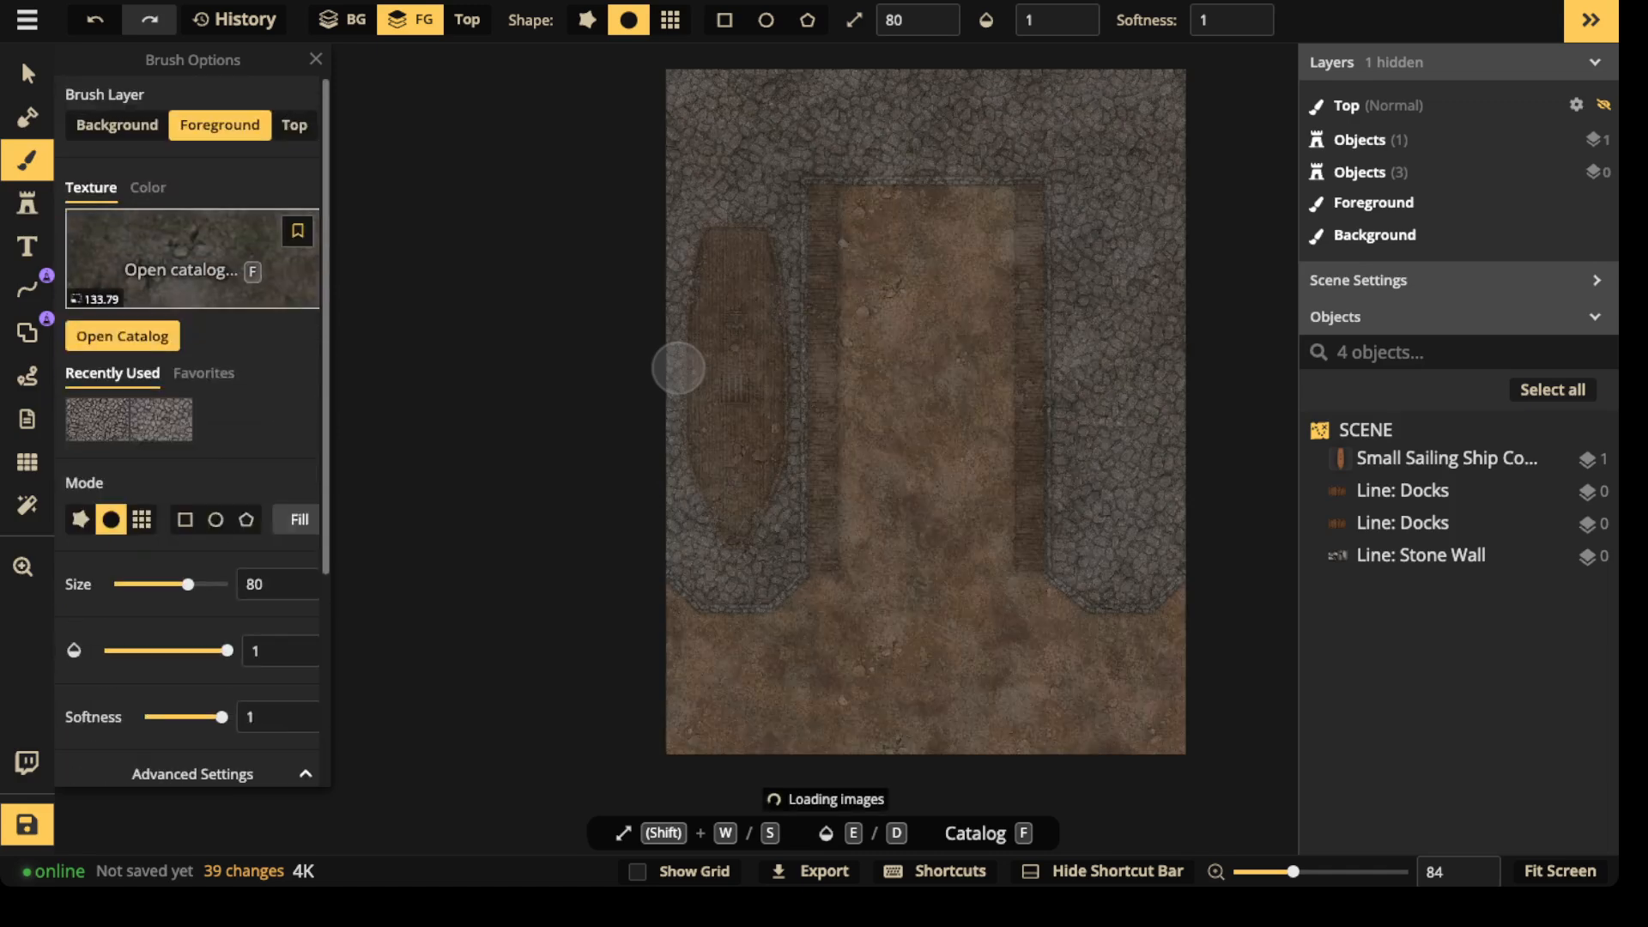
{"action": "key", "text": "x"}
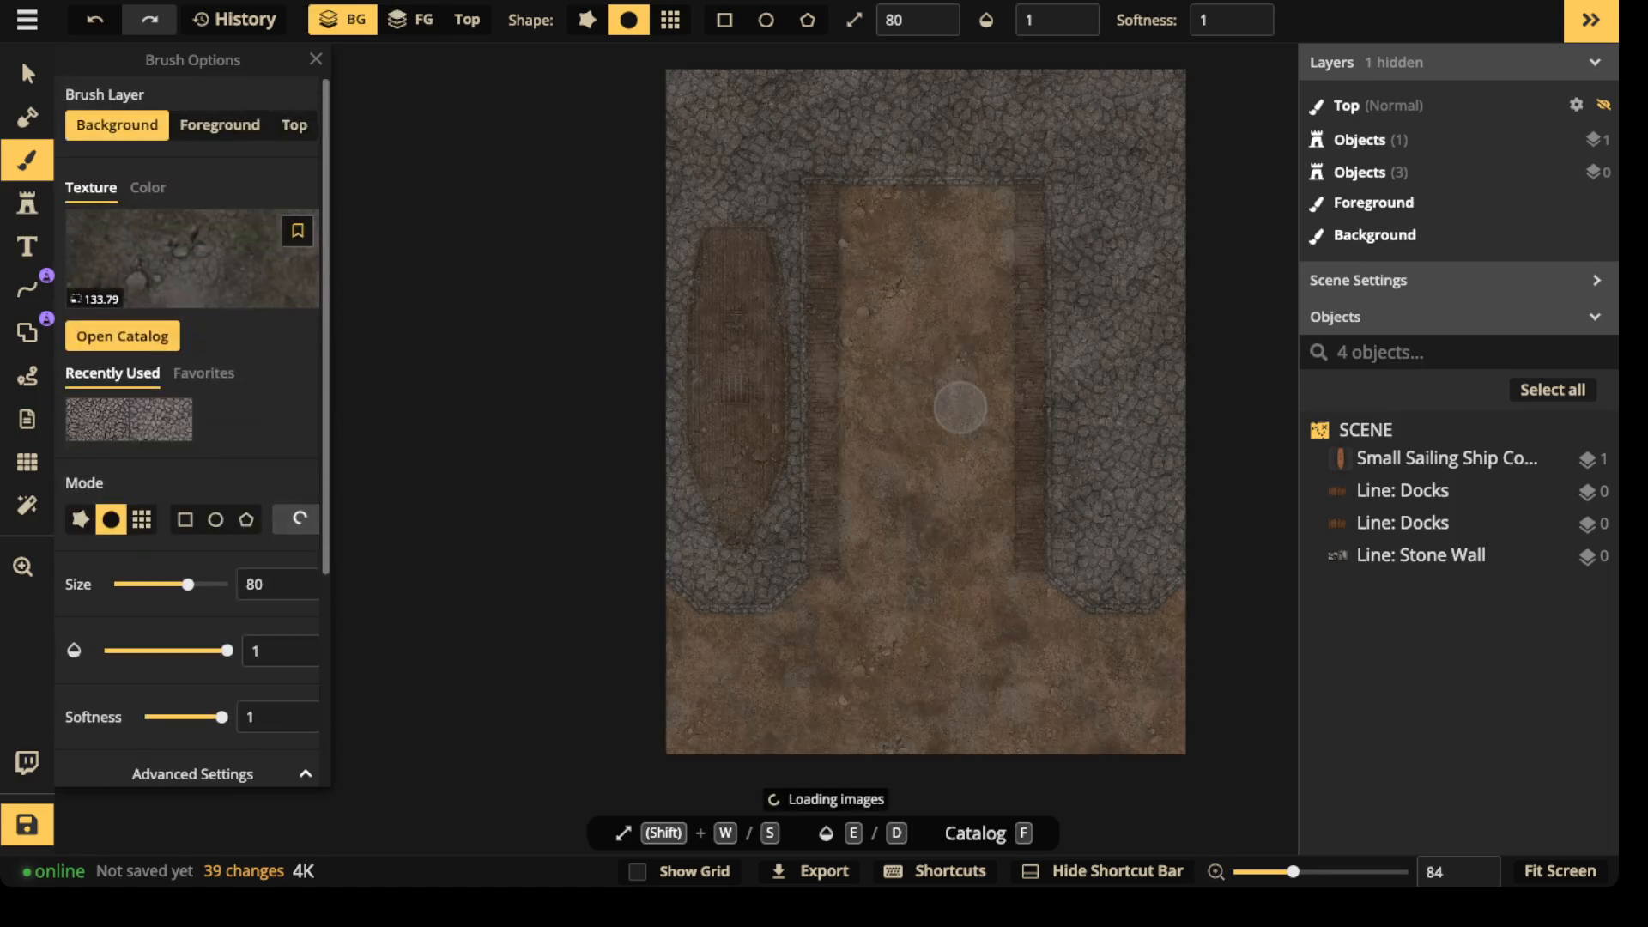
{"action": "left_click_drag", "start_coordinate": [803, 371], "coordinate": [600, 370]}
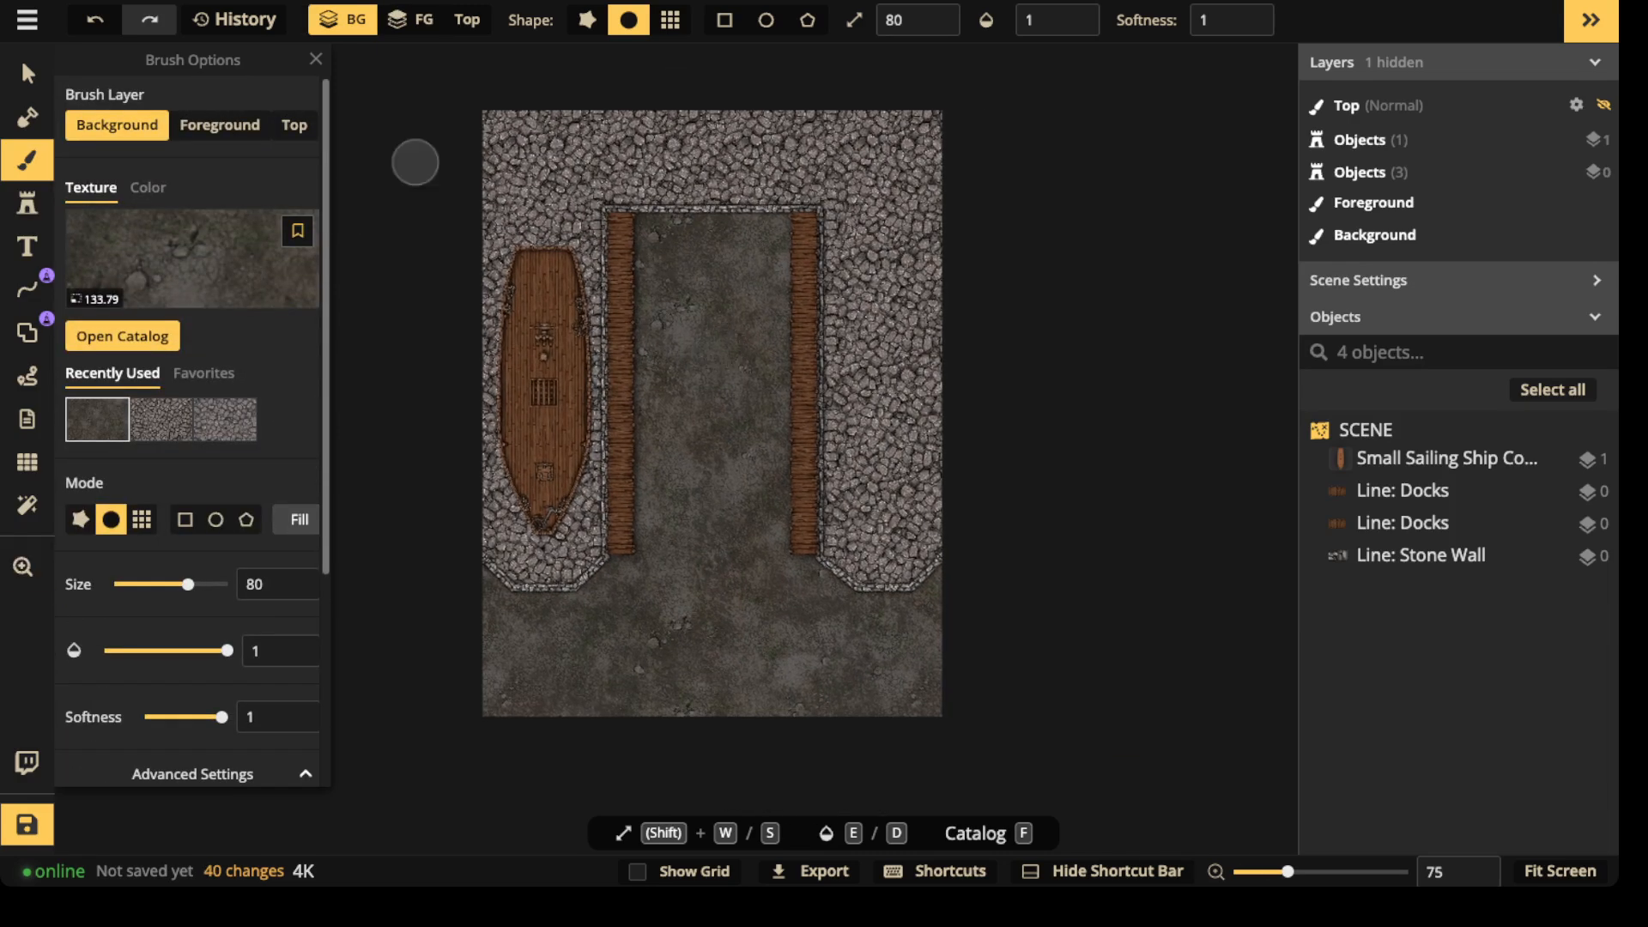
{"action": "key", "text": "v"}
{"action": "scroll", "coordinate": [600, 403], "scroll_direction": "down", "scroll_amount": 2}
{"action": "left_click", "coordinate": [515, 378]}
{"action": "key", "text": "Escape"}
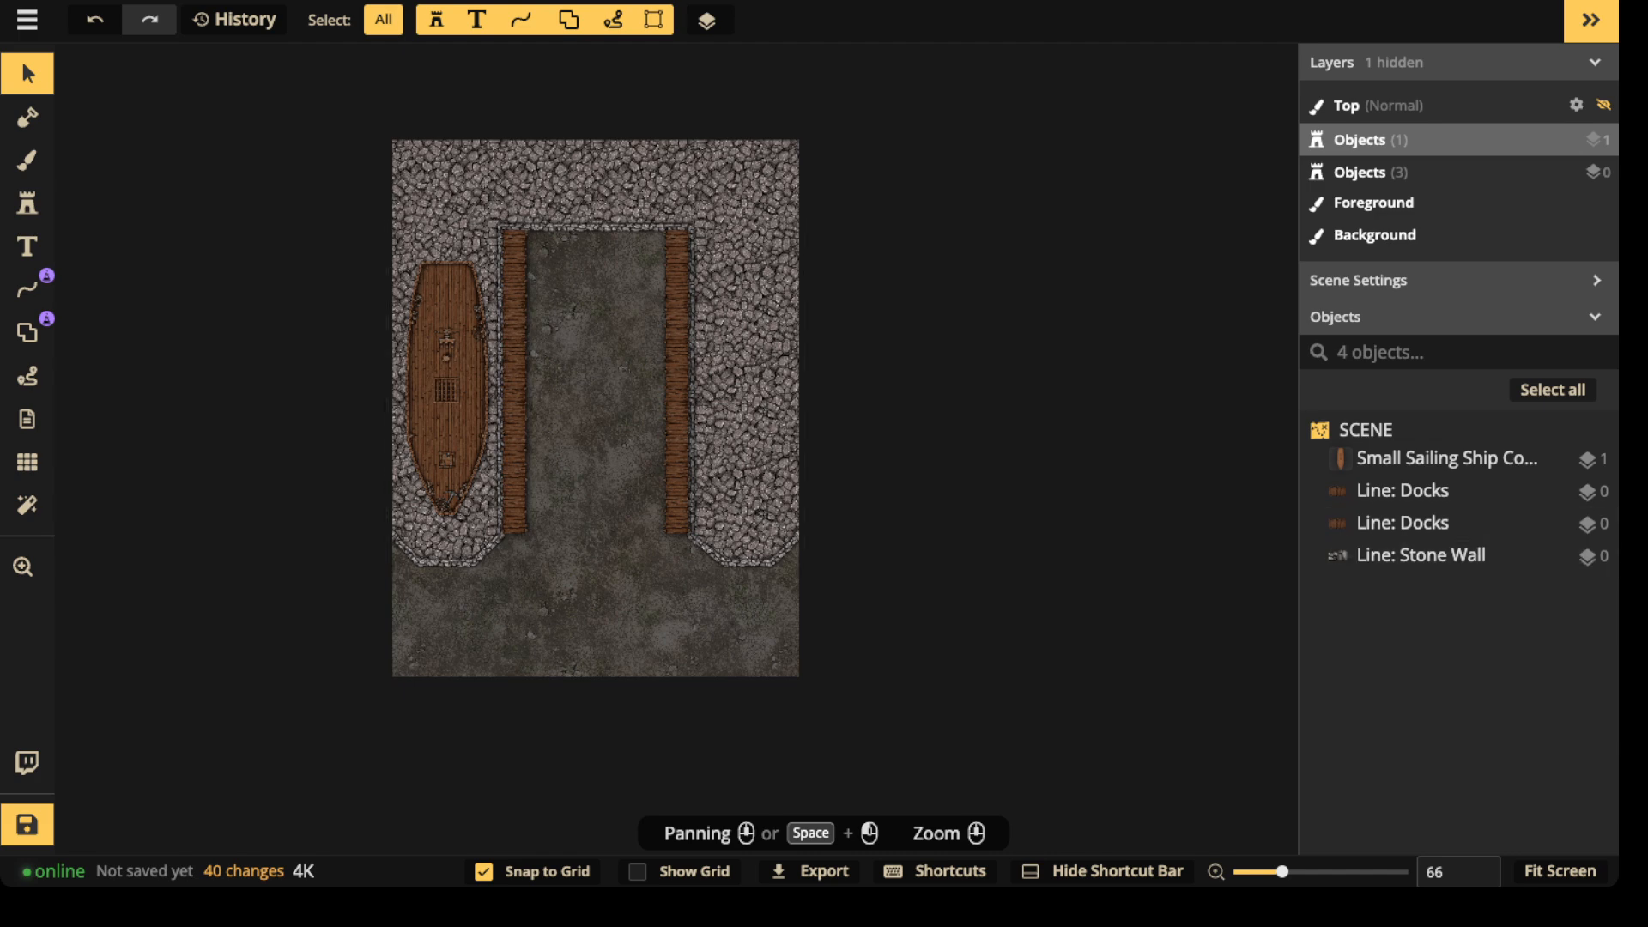
{"action": "scroll", "coordinate": [546, 326], "scroll_direction": "up", "scroll_amount": 2}
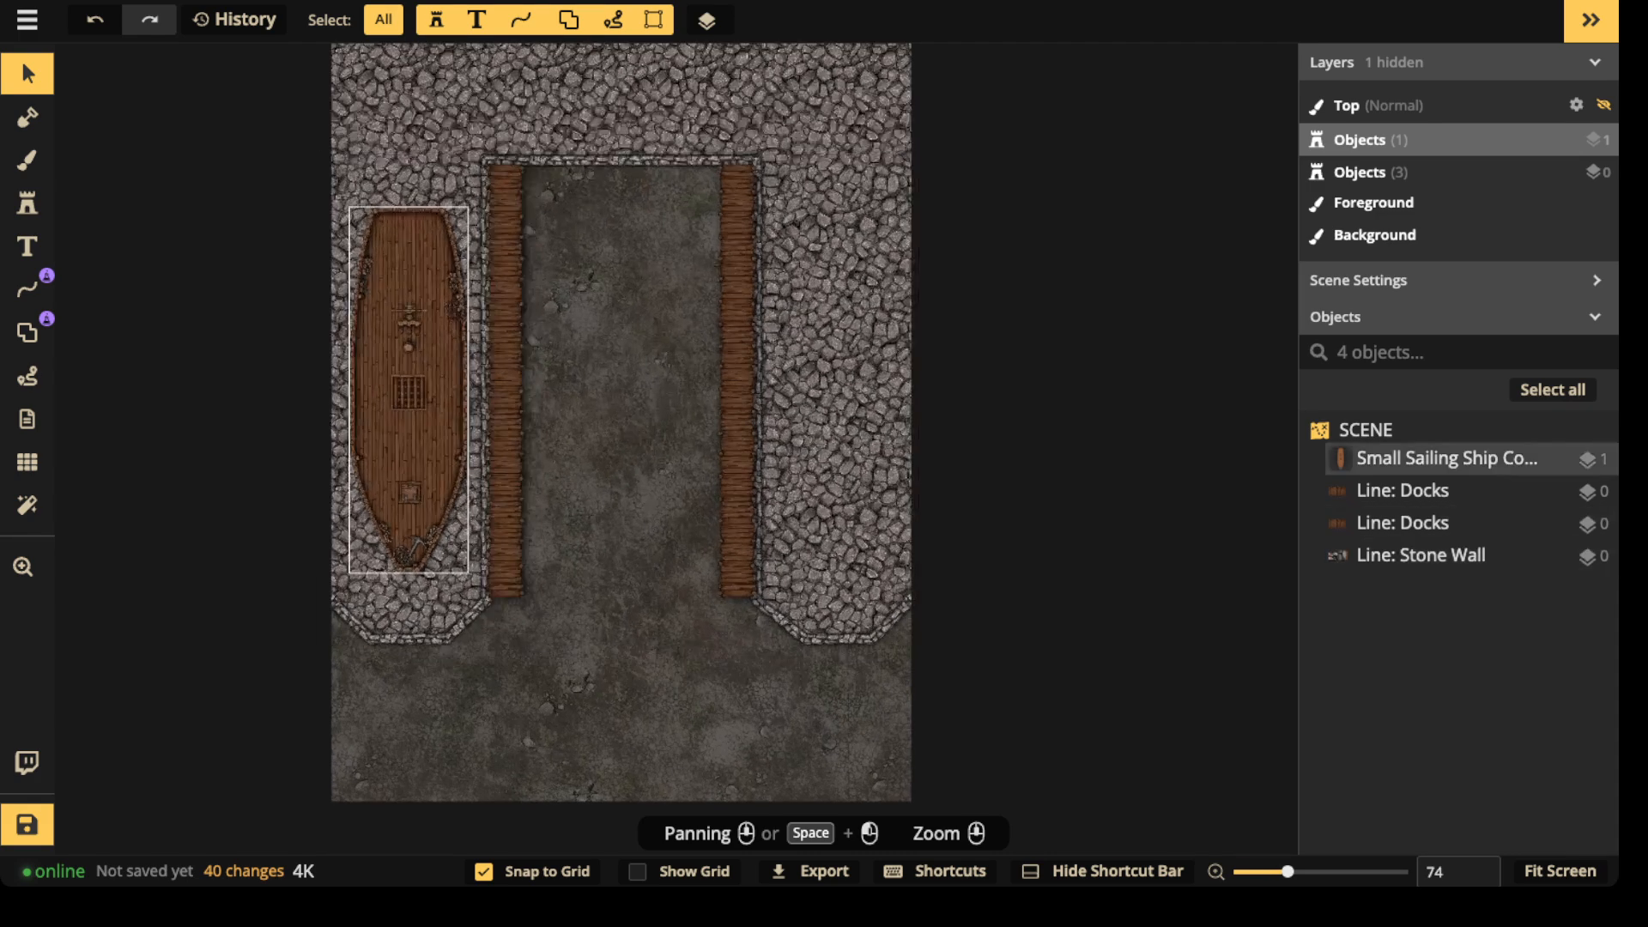
{"action": "left_click_drag", "start_coordinate": [547, 326], "coordinate": [539, 358]}
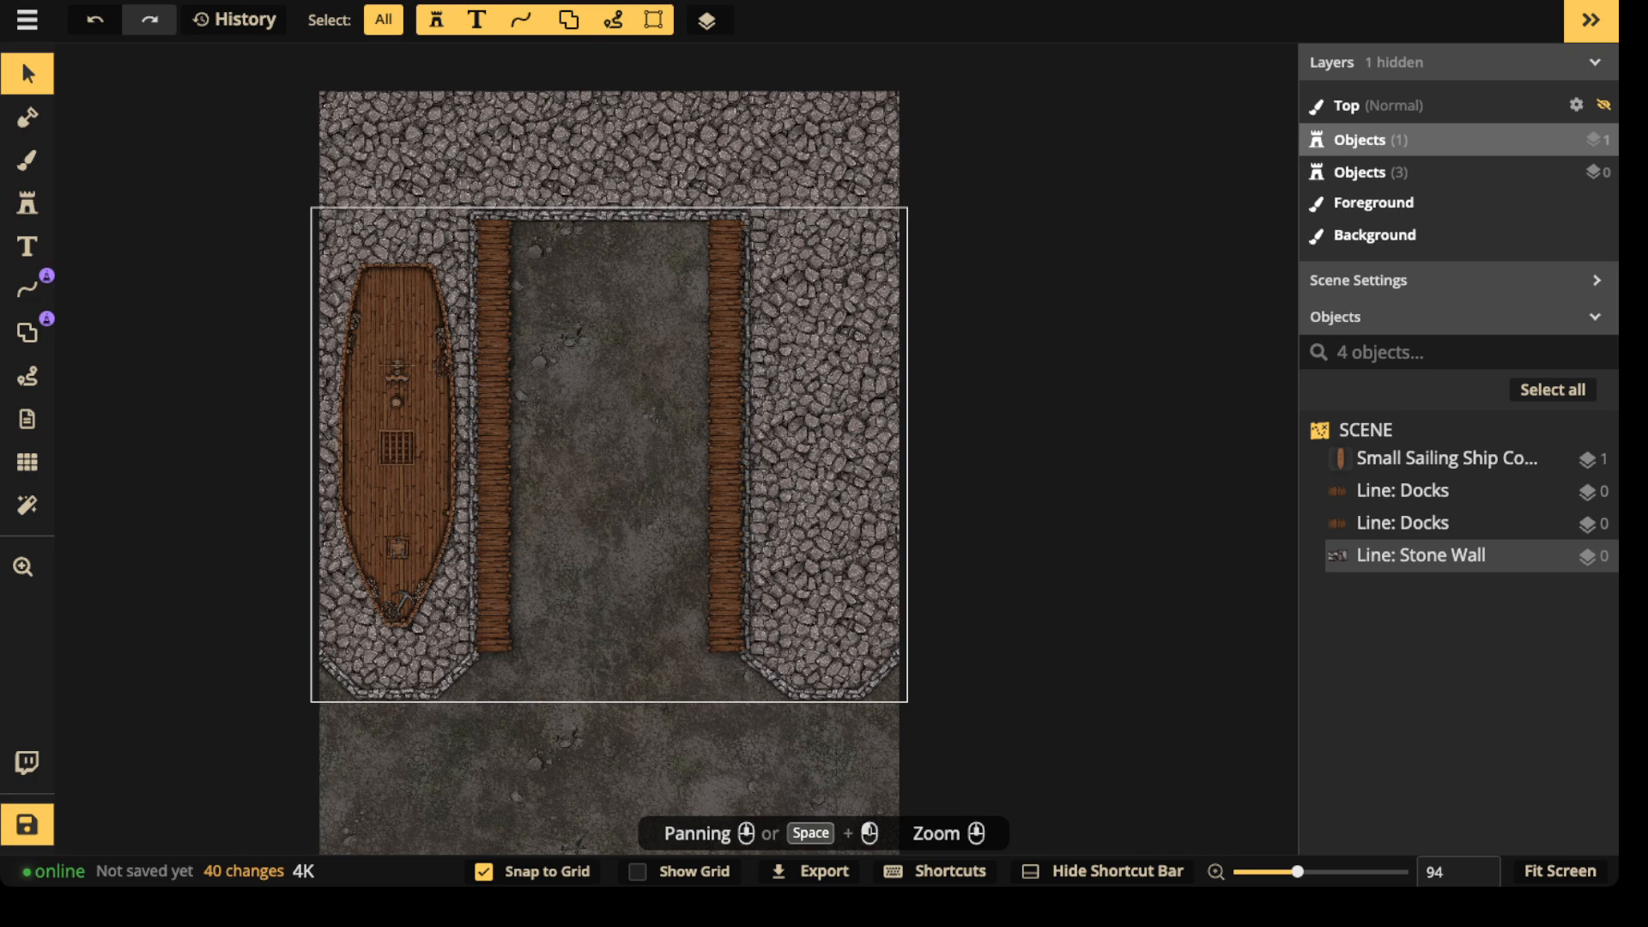
- Turn the square map grid back on
{"action": "left_click", "coordinate": [27, 462]}
{"action": "left_click", "coordinate": [74, 97]}
{"action": "scroll", "coordinate": [511, 389], "scroll_direction": "up", "scroll_amount": 2}
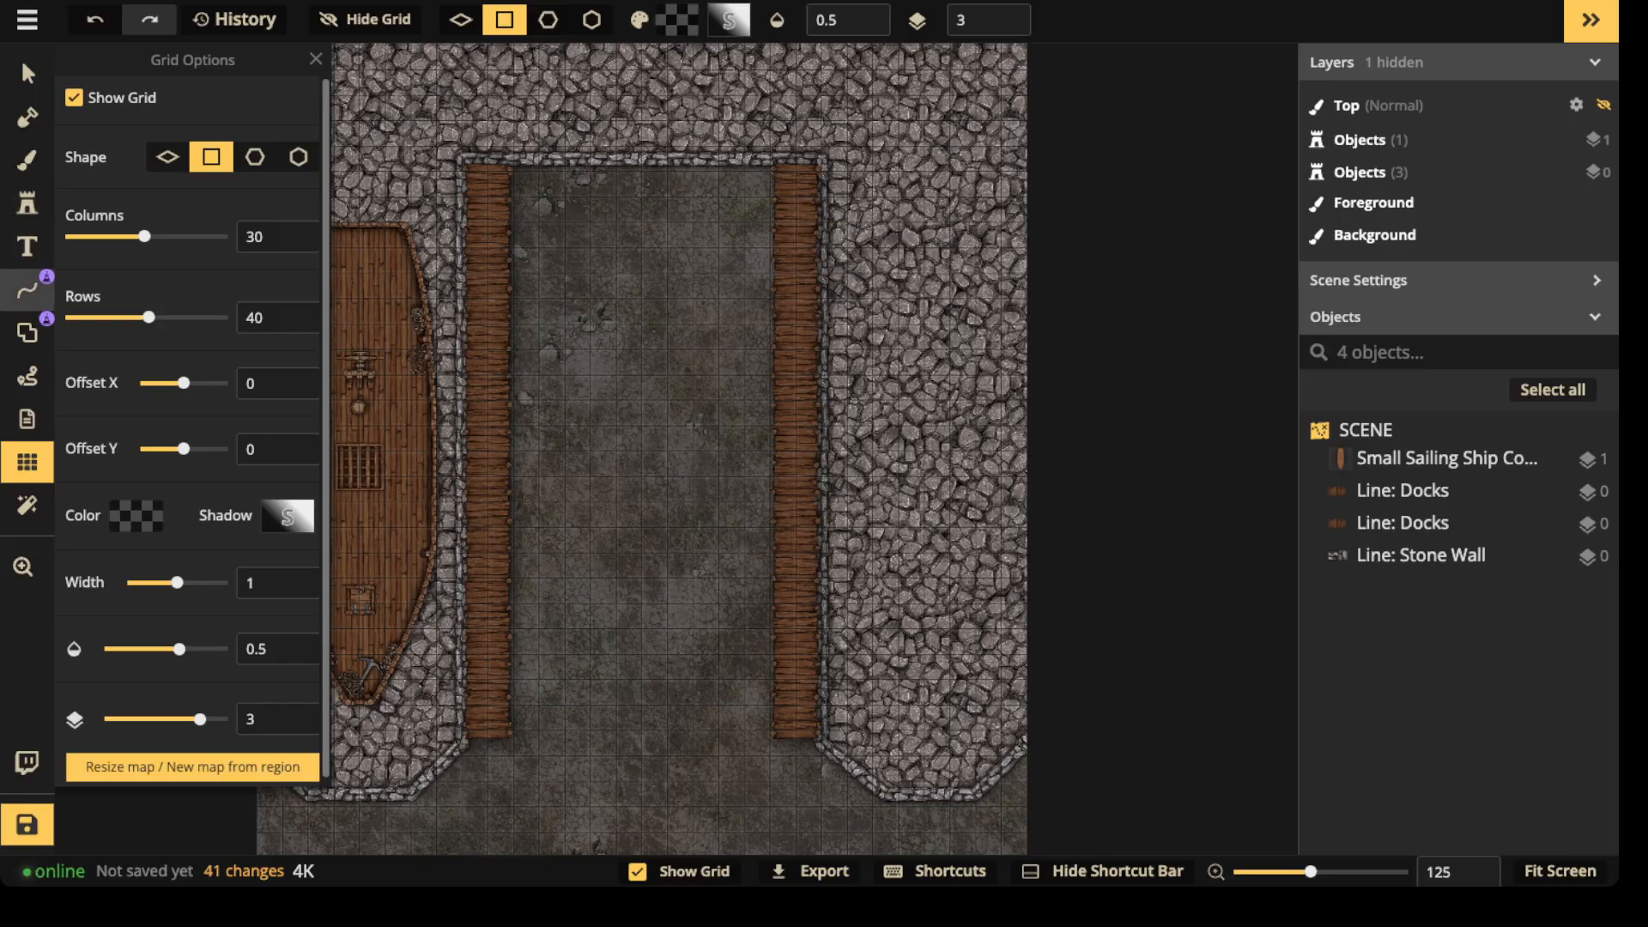
- Search the path catalog for wood and set the line pen's stroke to the wooden beam from the Core set
{"action": "left_click", "coordinate": [27, 289]}
{"action": "left_click", "coordinate": [172, 169]}
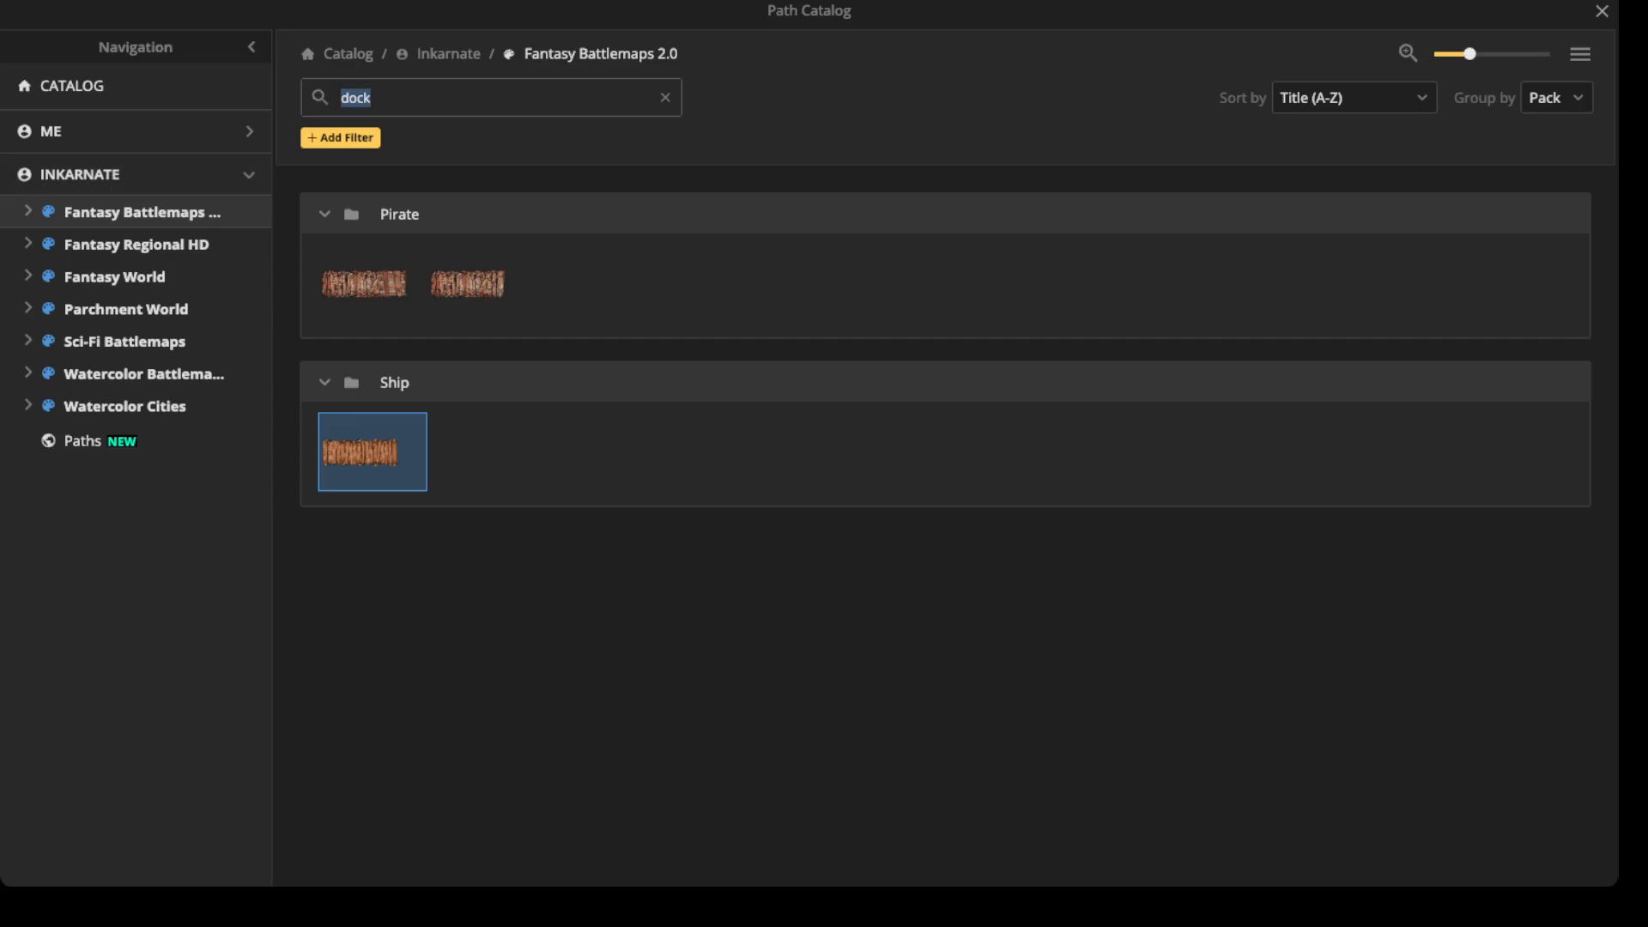
{"action": "type", "text": "wood"}
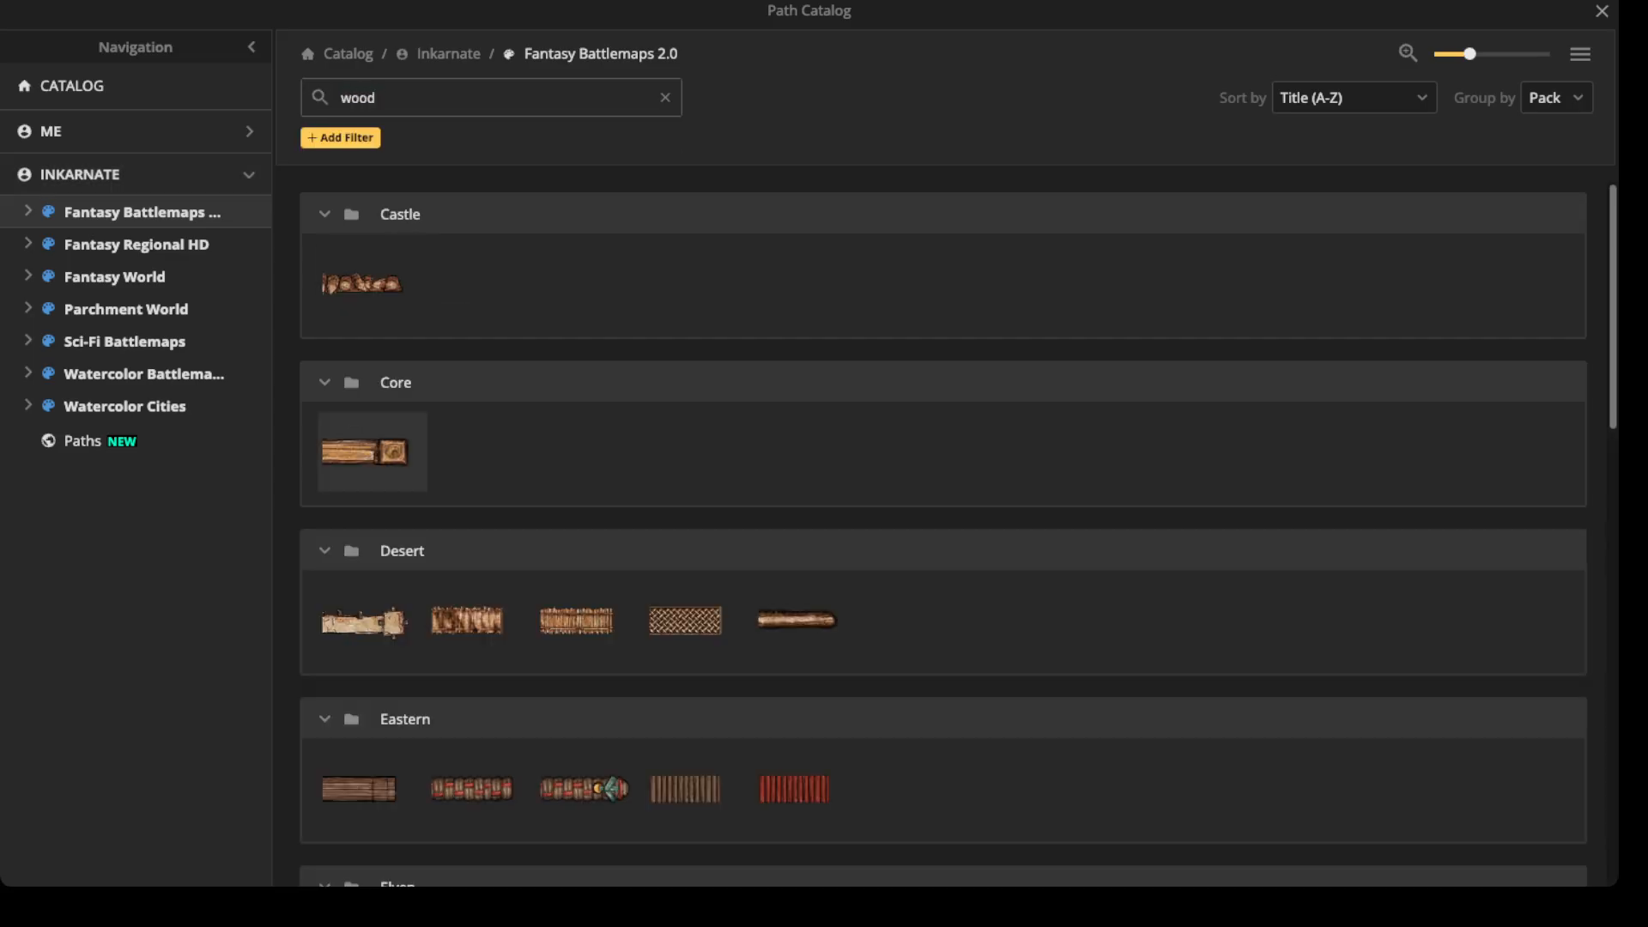
{"action": "left_click", "coordinate": [365, 451]}
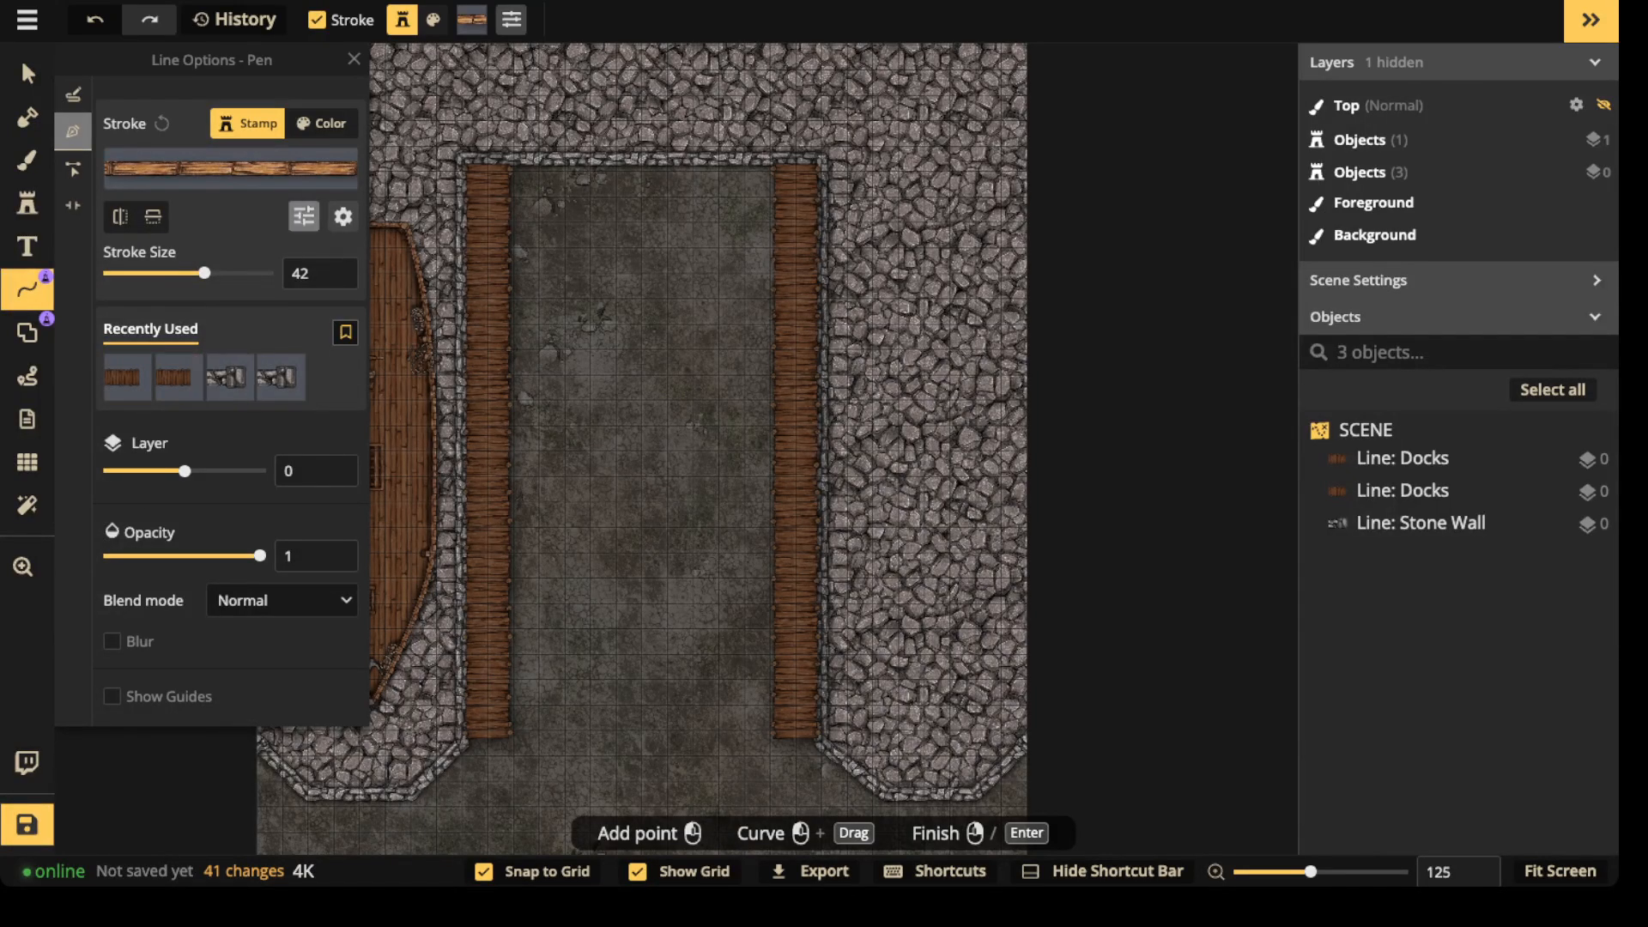
- Turn off the shadow of the wooden beam stroke
{"action": "left_click", "coordinate": [343, 217]}
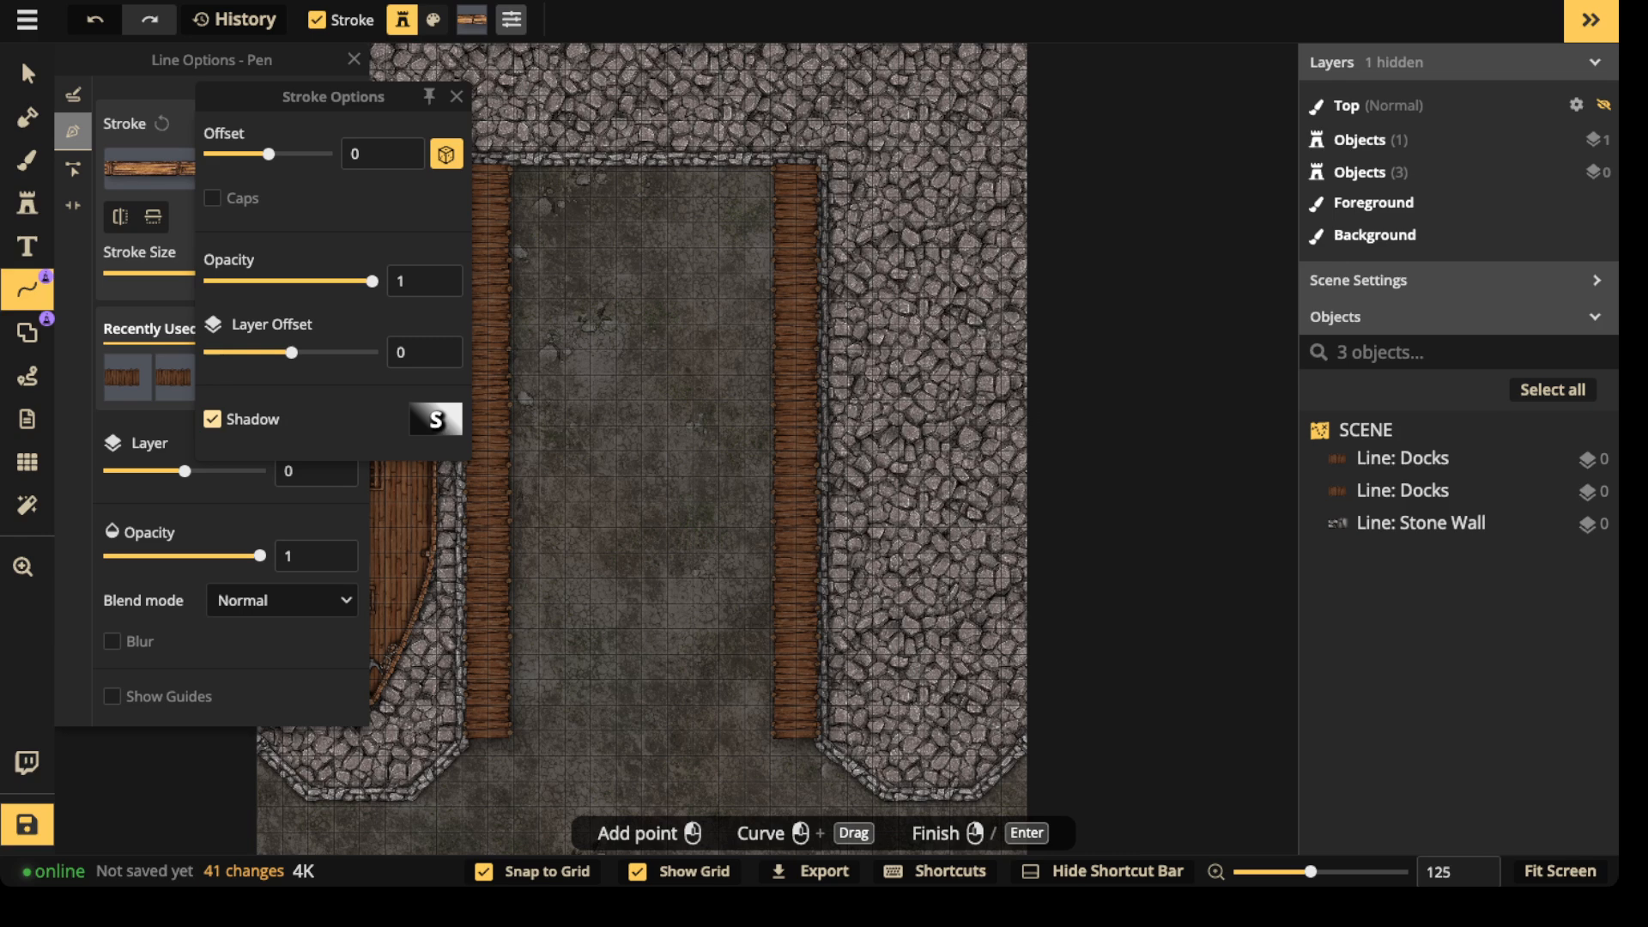
{"action": "left_click", "coordinate": [212, 419]}
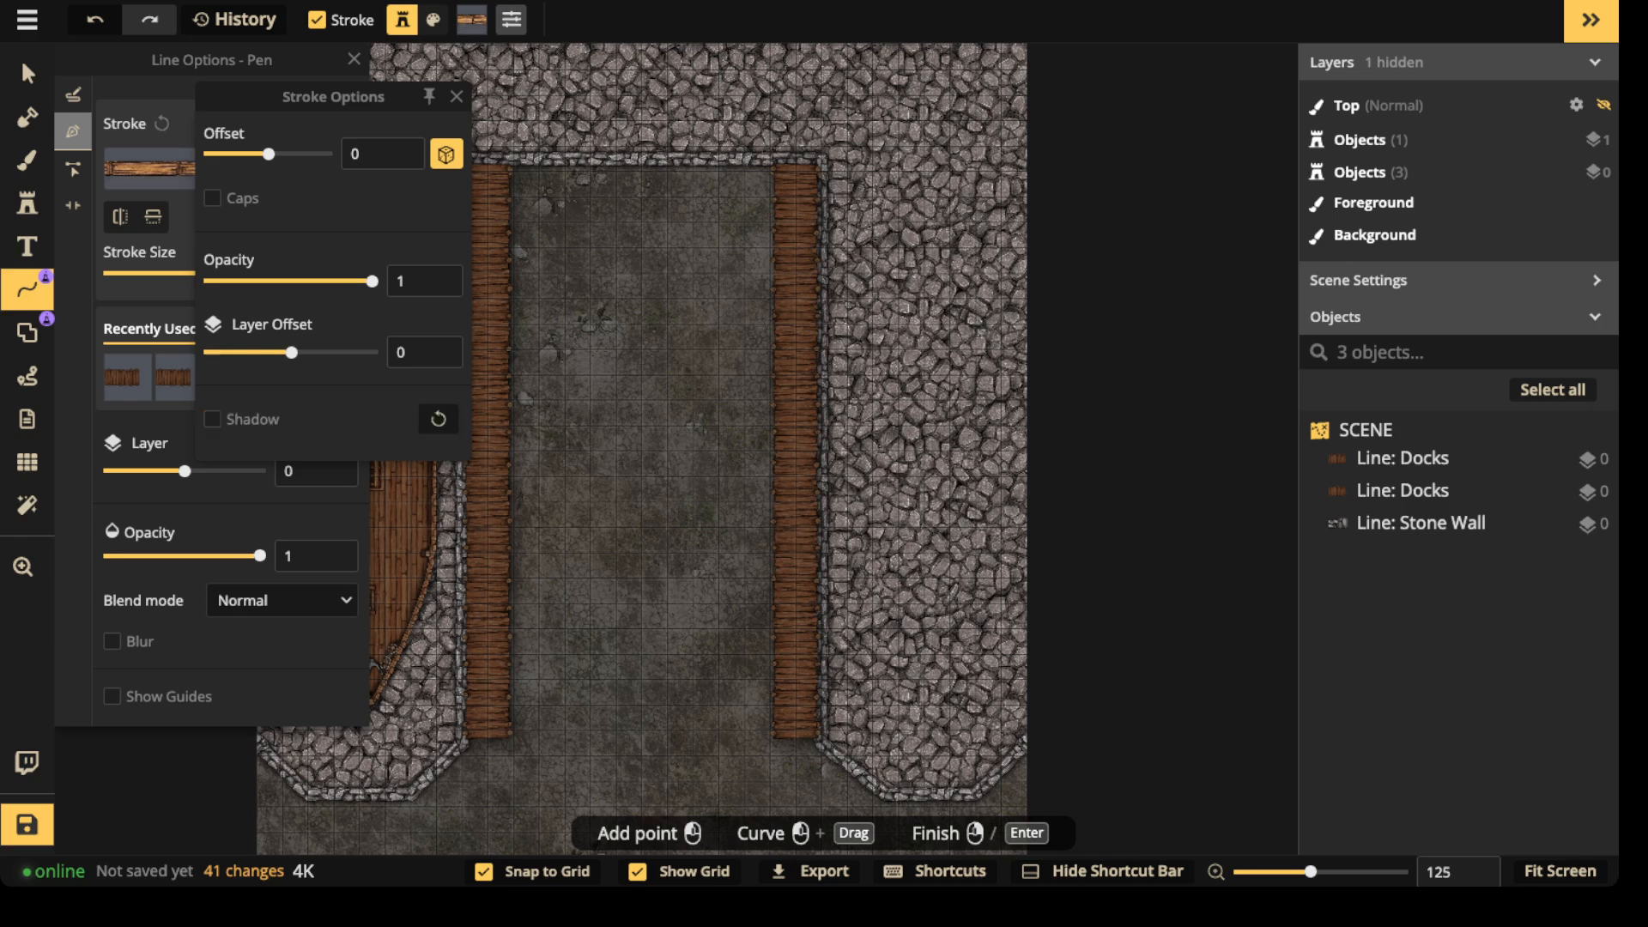
{"action": "left_click", "coordinate": [423, 222]}
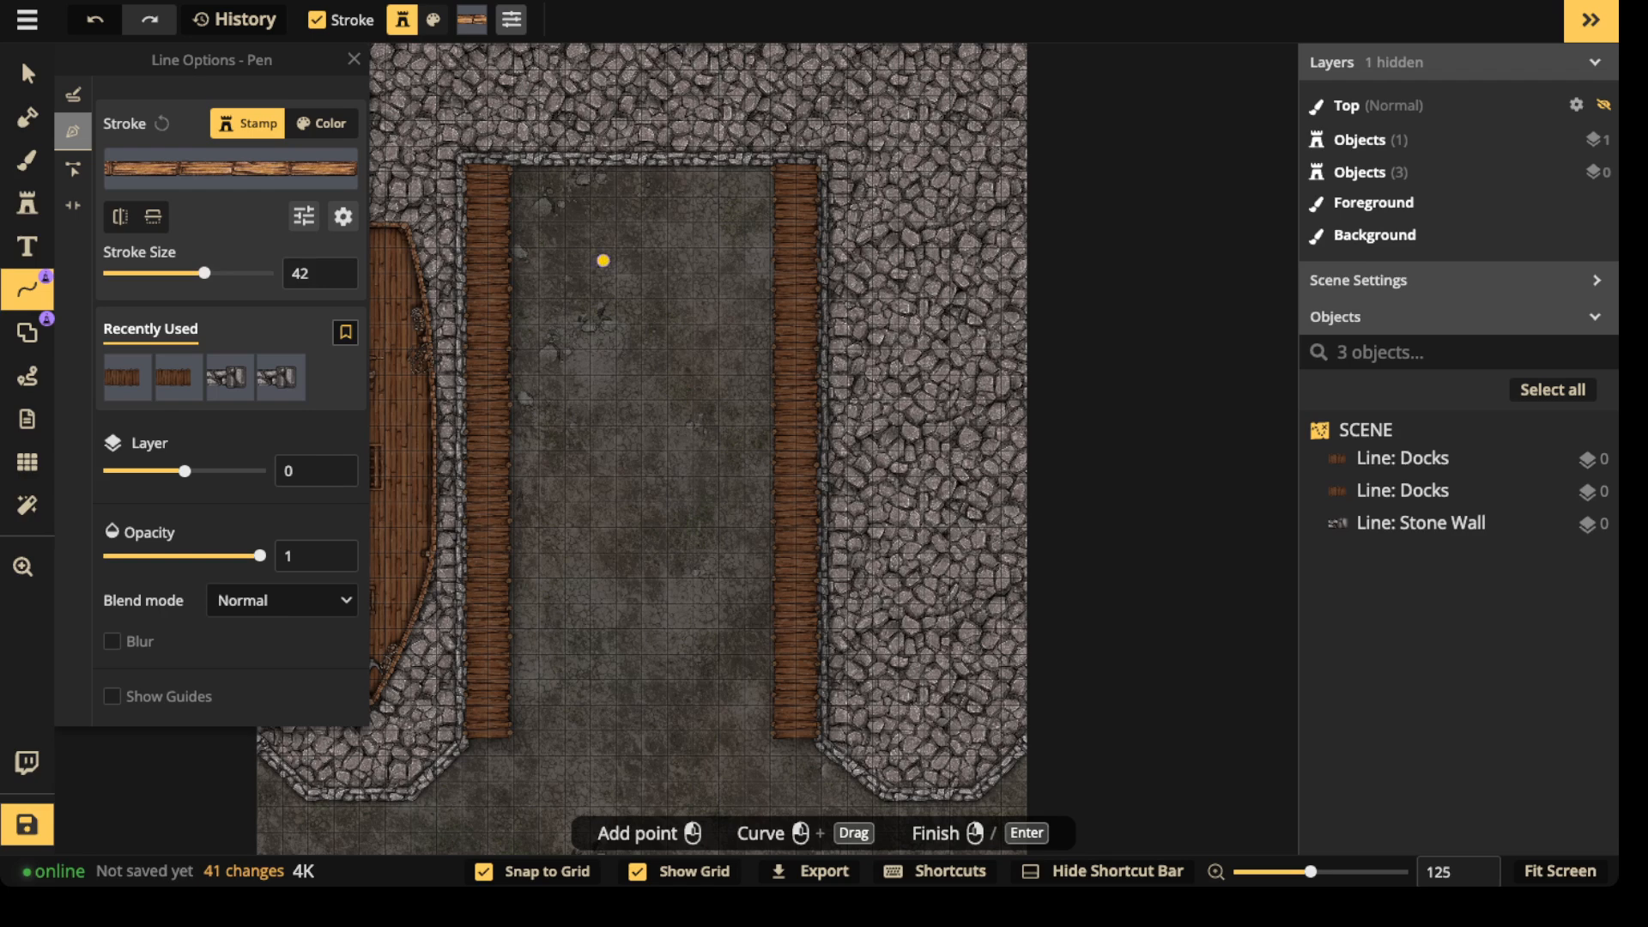
{"action": "left_click", "coordinate": [604, 261]}
{"action": "key", "text": "Escape"}
{"action": "left_click", "coordinate": [539, 350]}
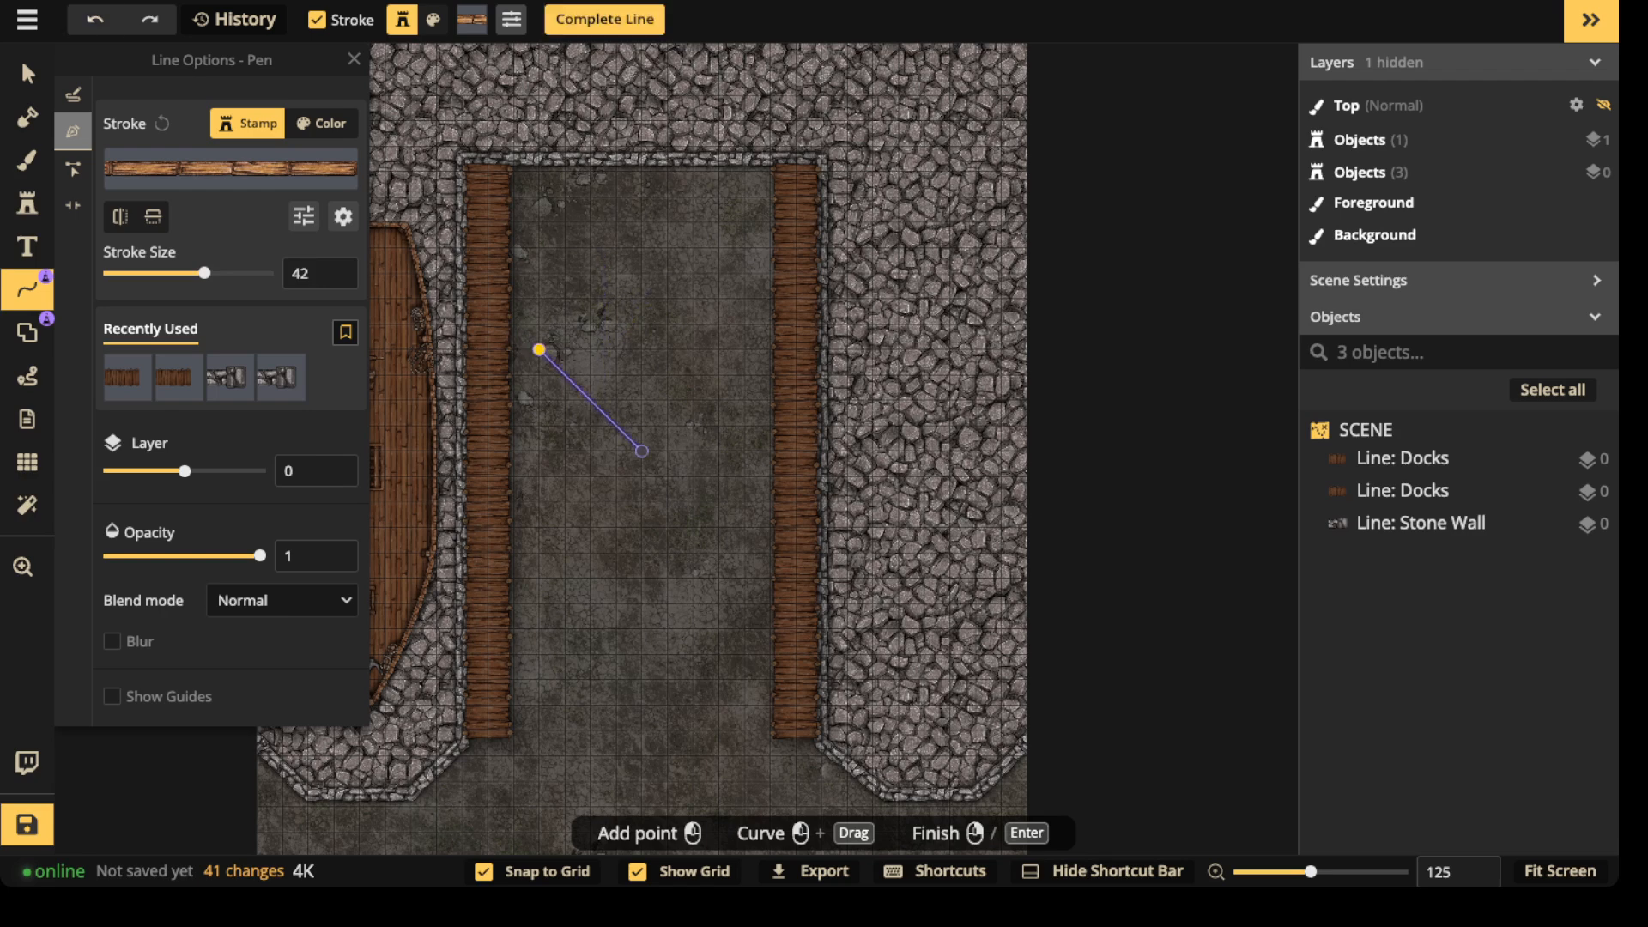
{"action": "left_click", "coordinate": [758, 349]}
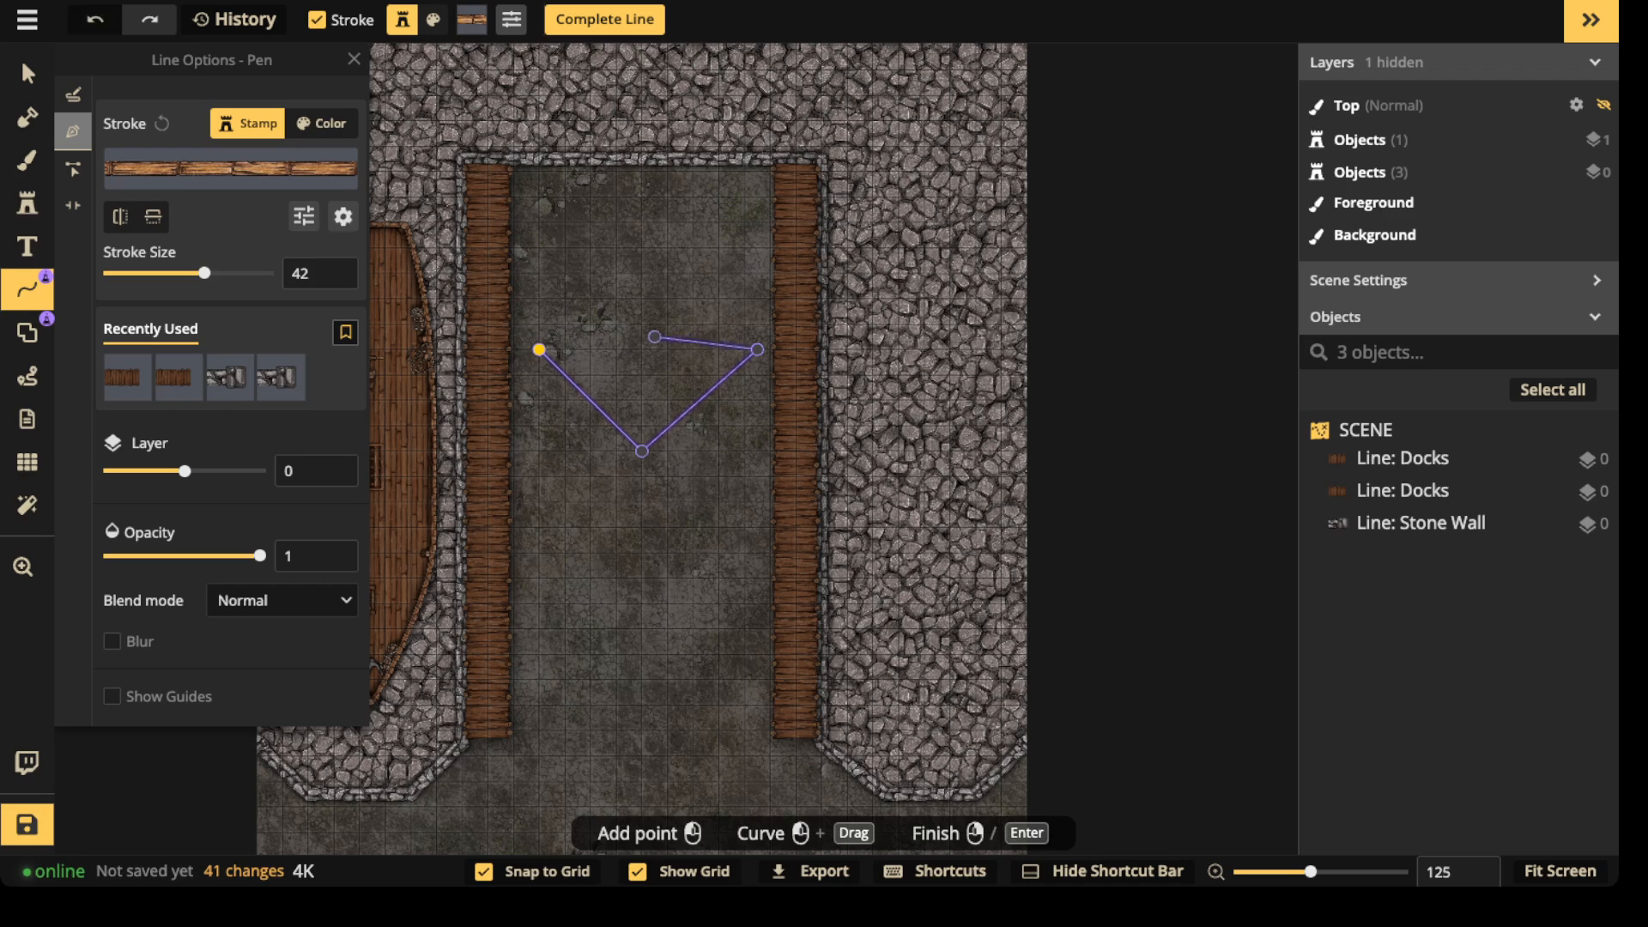
{"action": "right_click", "coordinate": [591, 325]}
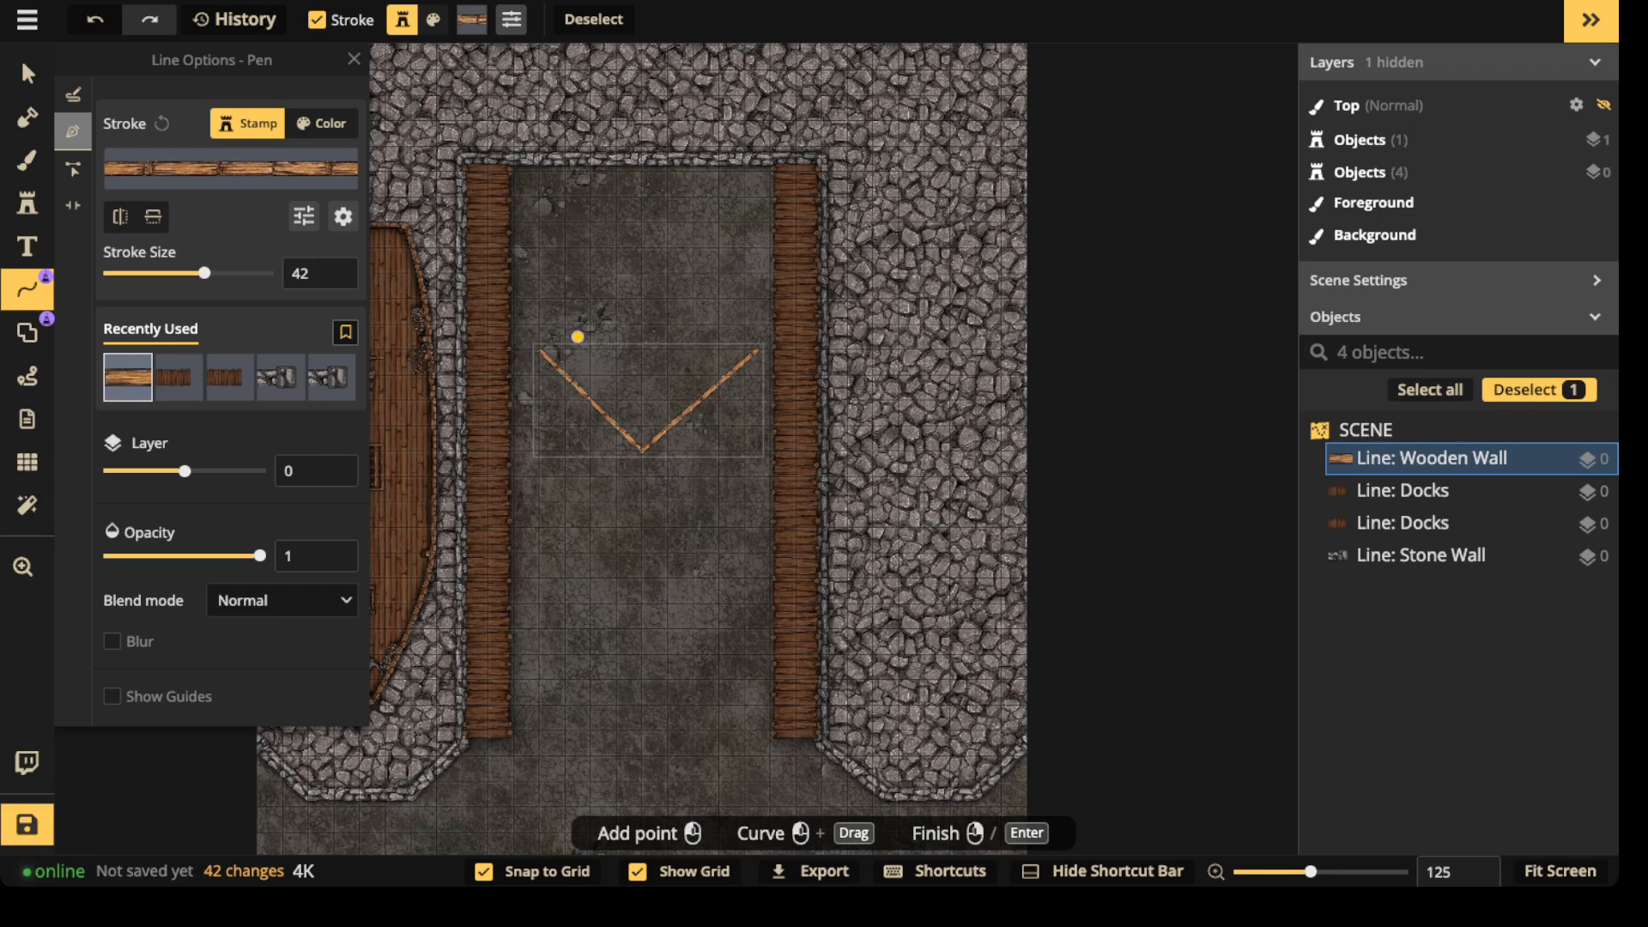
{"action": "key", "text": "Delete"}
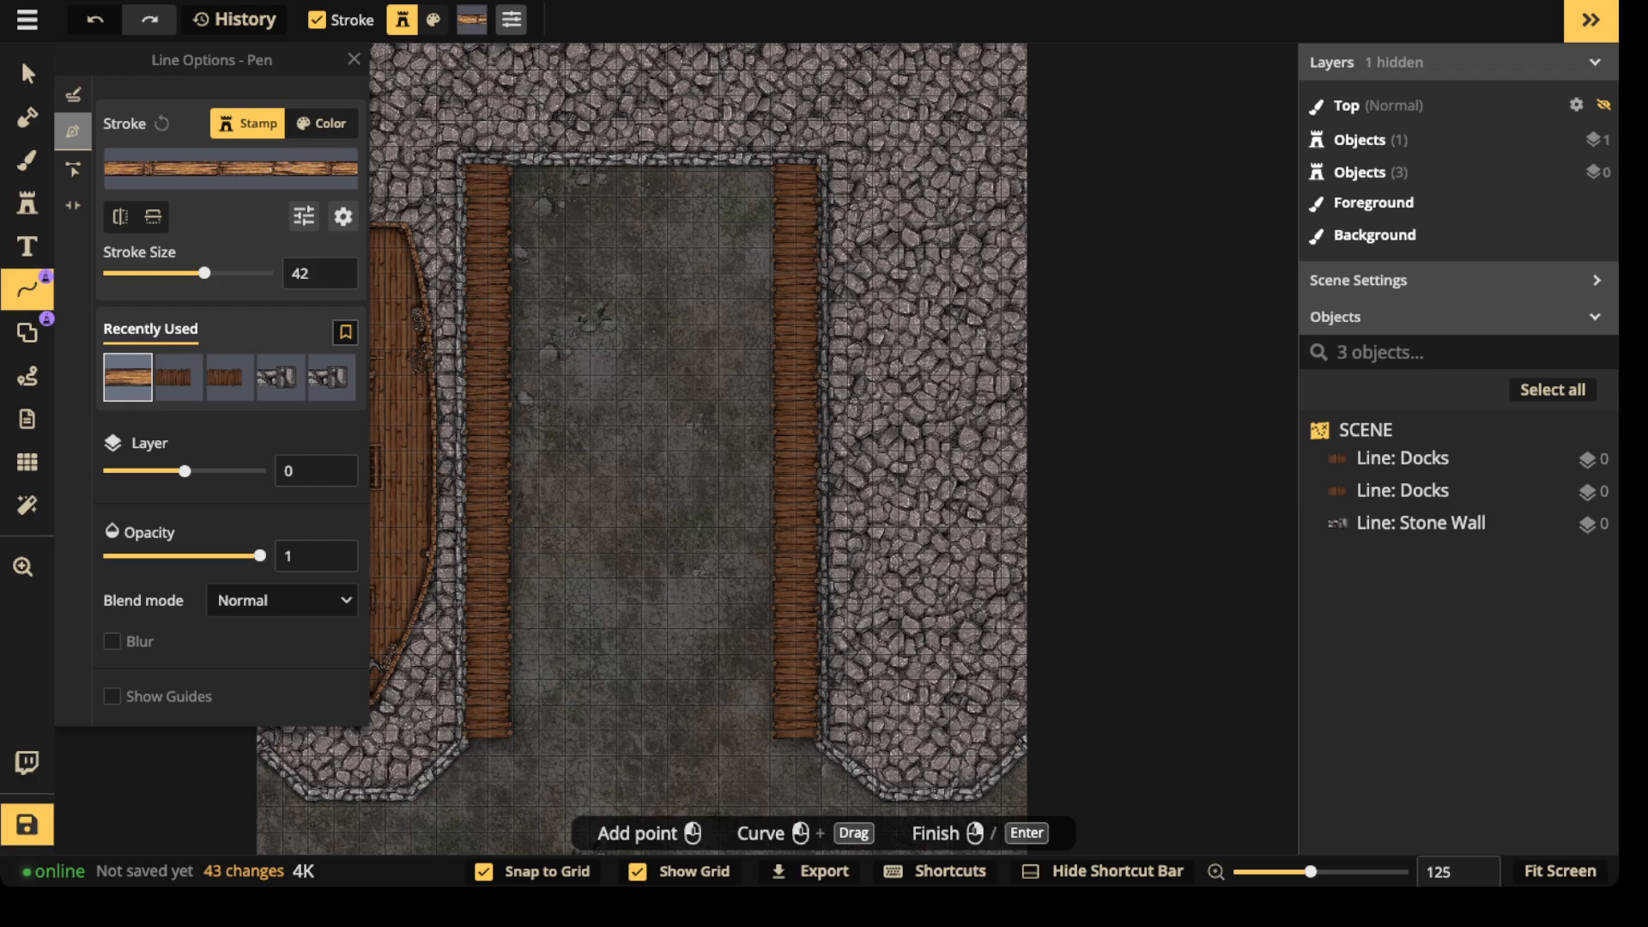
- Draw a straight wooden beam at stroke size 64 down the middle of the dock and nudge it onto the centre line
{"action": "key", "text": "]"}
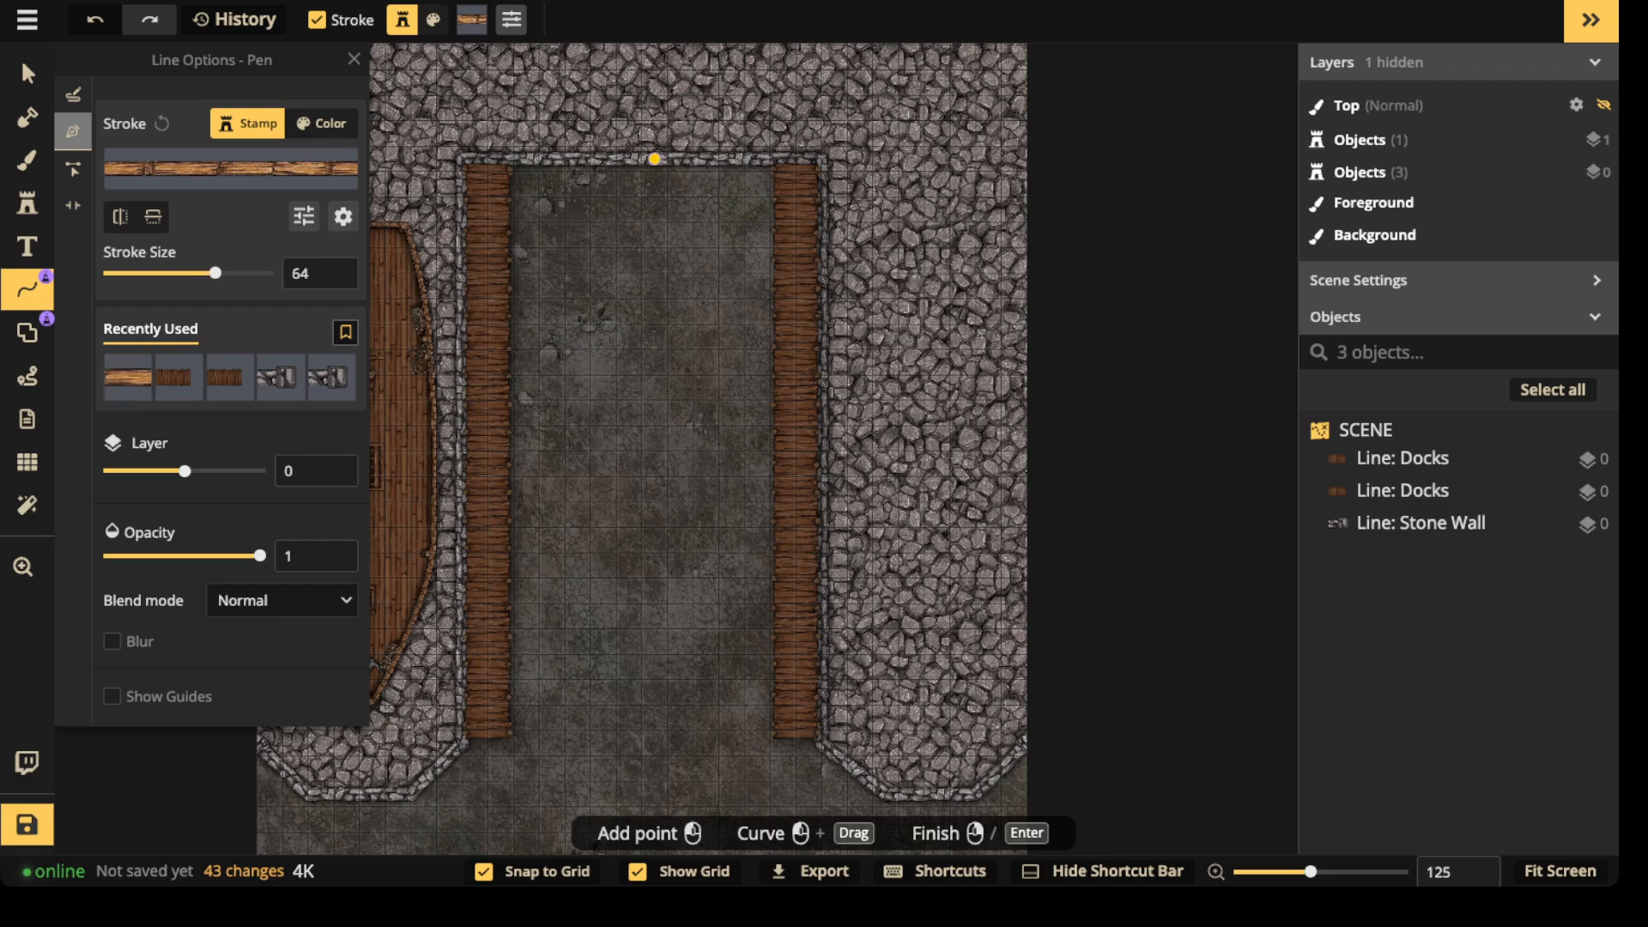
{"action": "left_click", "coordinate": [654, 158]}
{"action": "scroll", "coordinate": [661, 481], "scroll_direction": "down", "scroll_amount": 3}
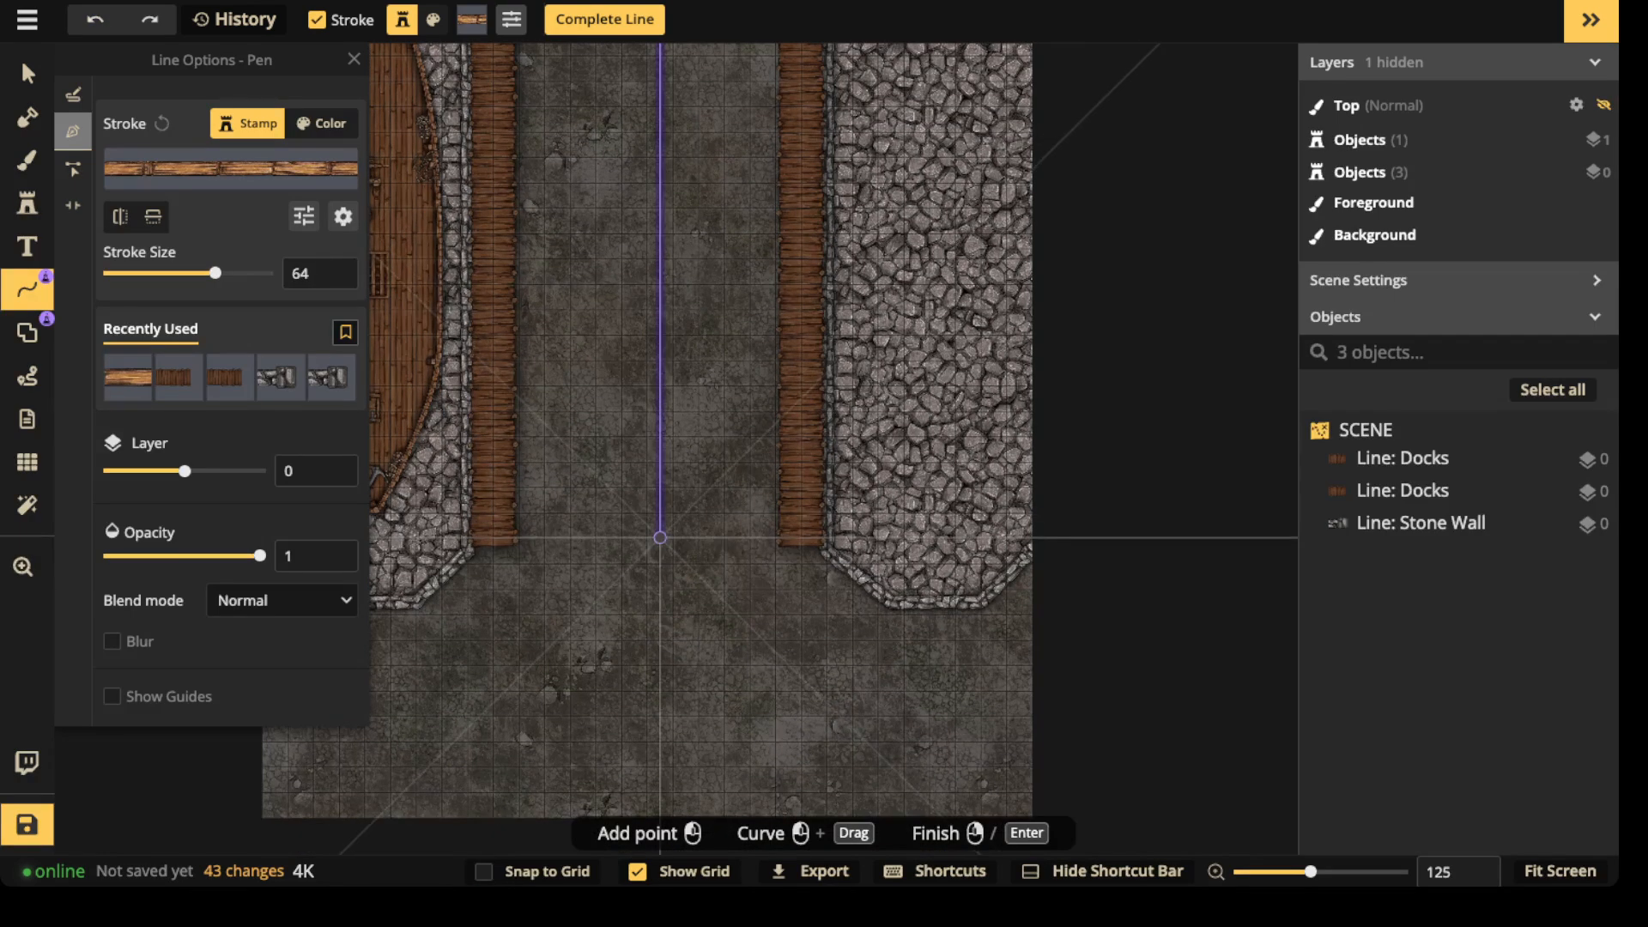
{"action": "left_click", "coordinate": [660, 538]}
{"action": "right_click", "coordinate": [563, 441]}
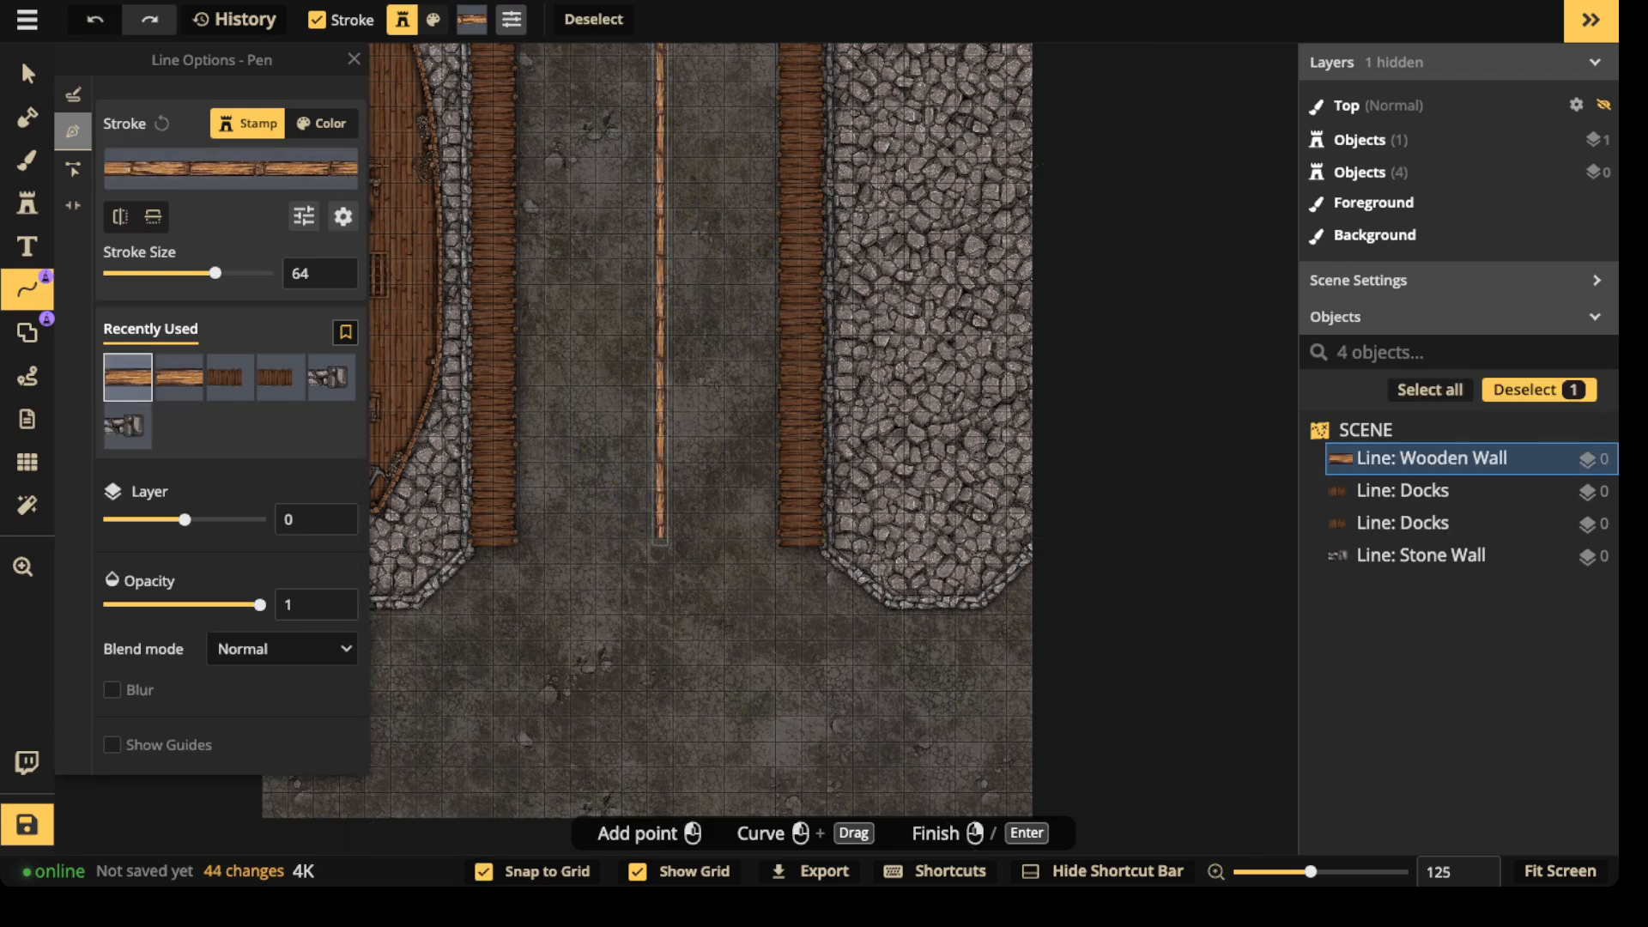
{"action": "left_click", "coordinate": [27, 73]}
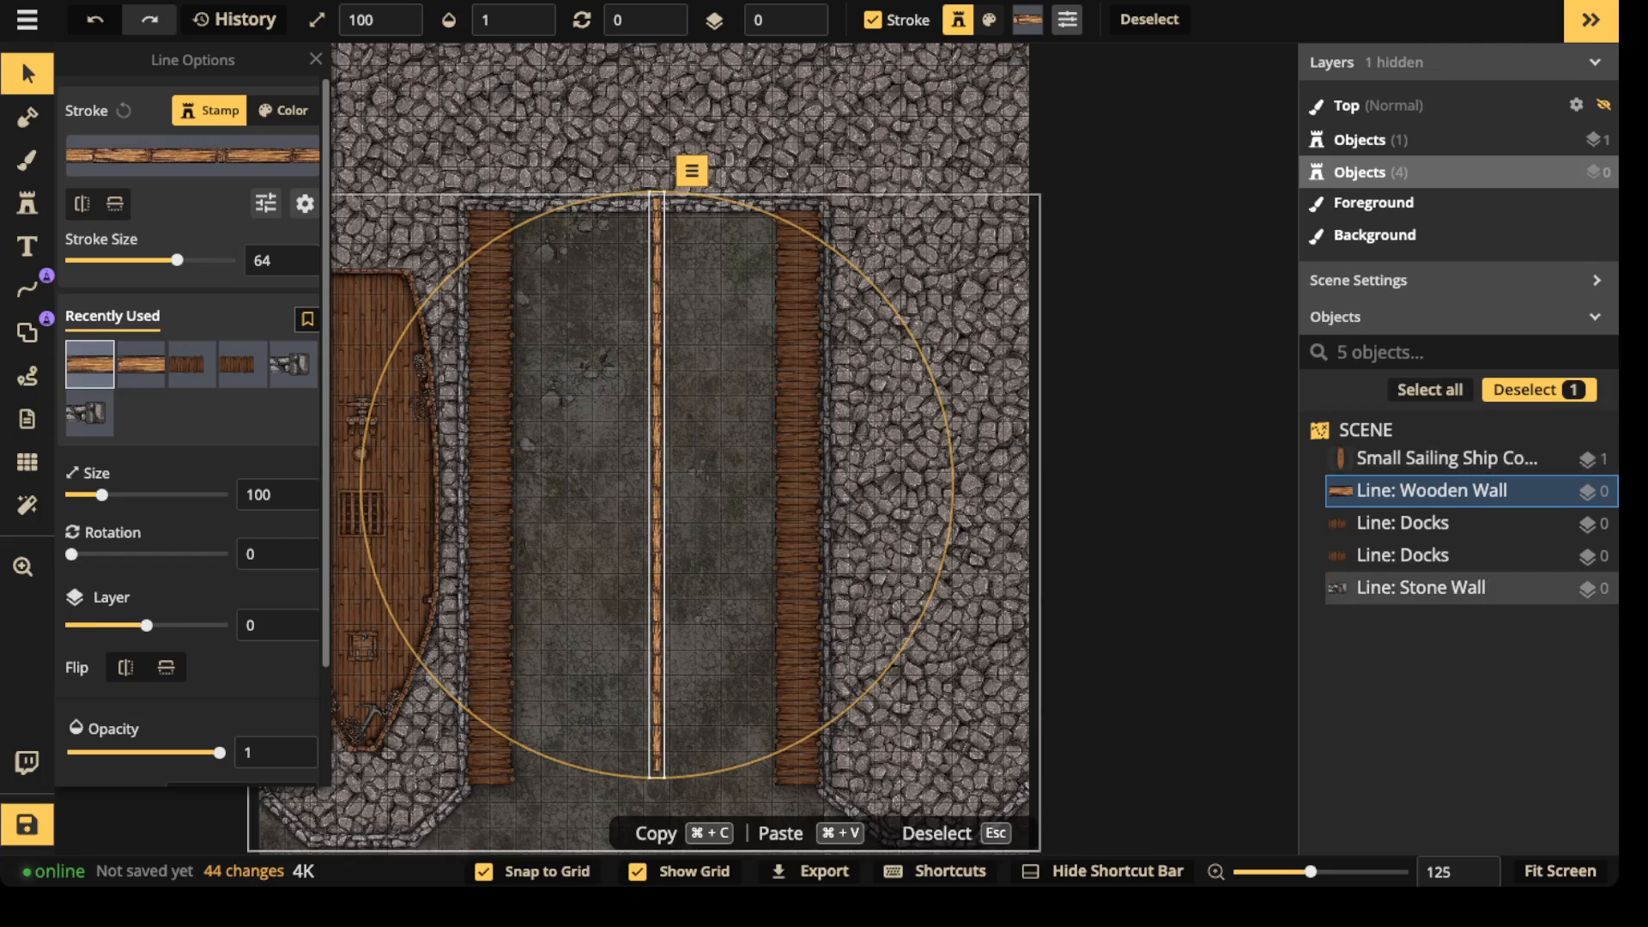
{"action": "key", "text": "Left"}
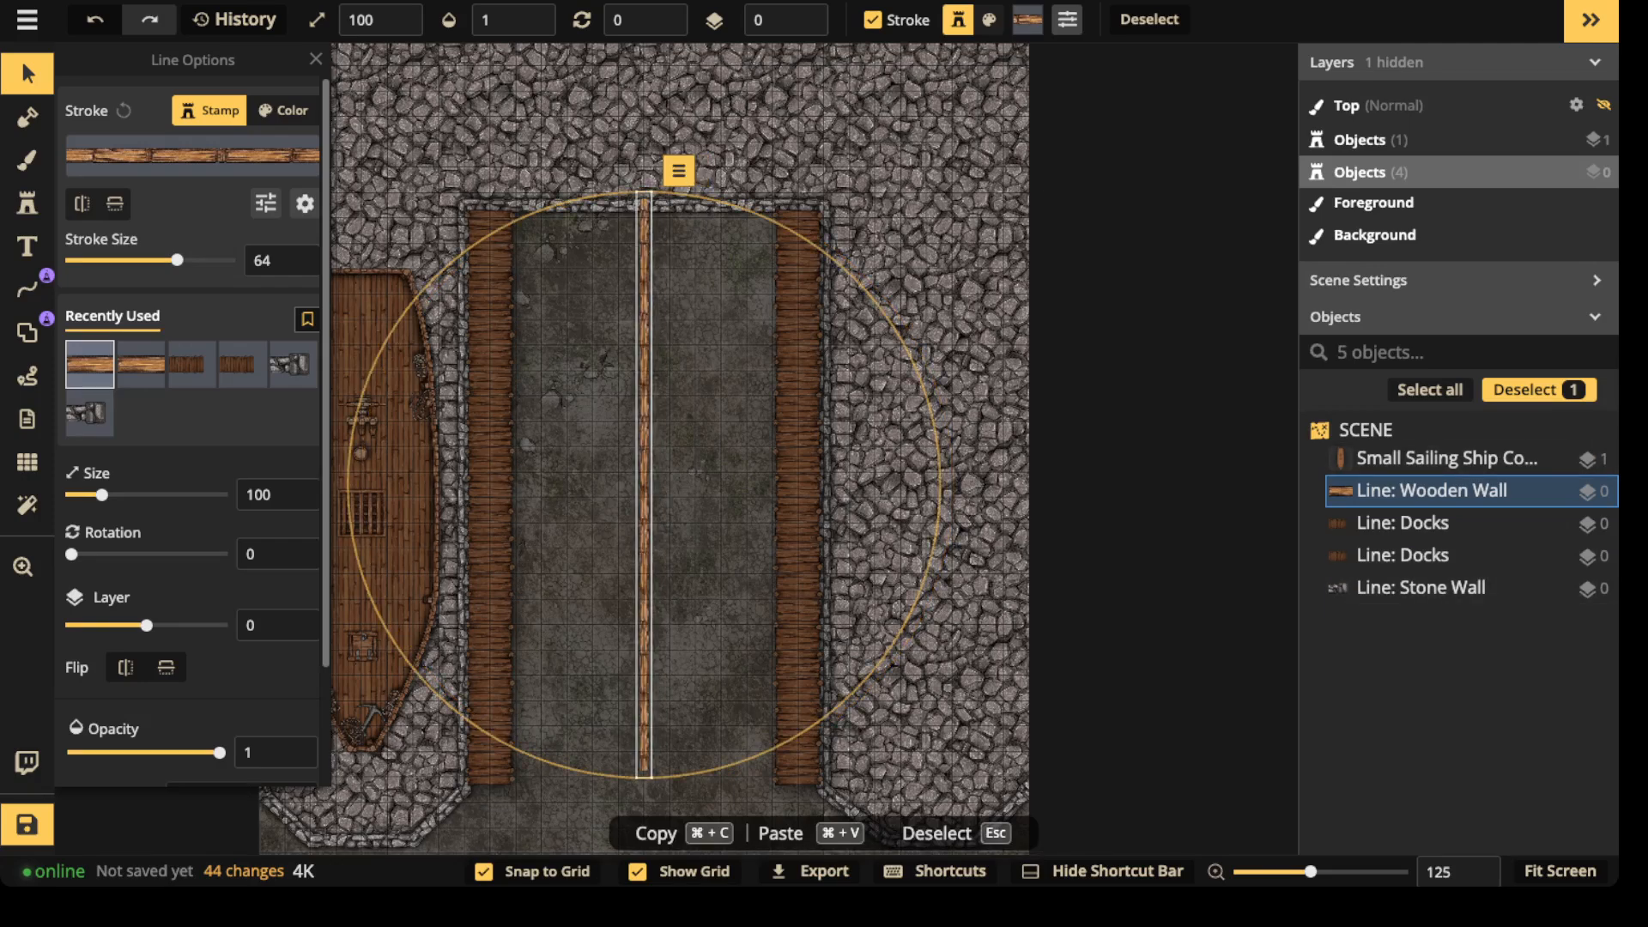
- Set the centre beam's stroke size to 94 and its layer to -4
{"action": "left_click_drag", "start_coordinate": [177, 260], "coordinate": [187, 260]}
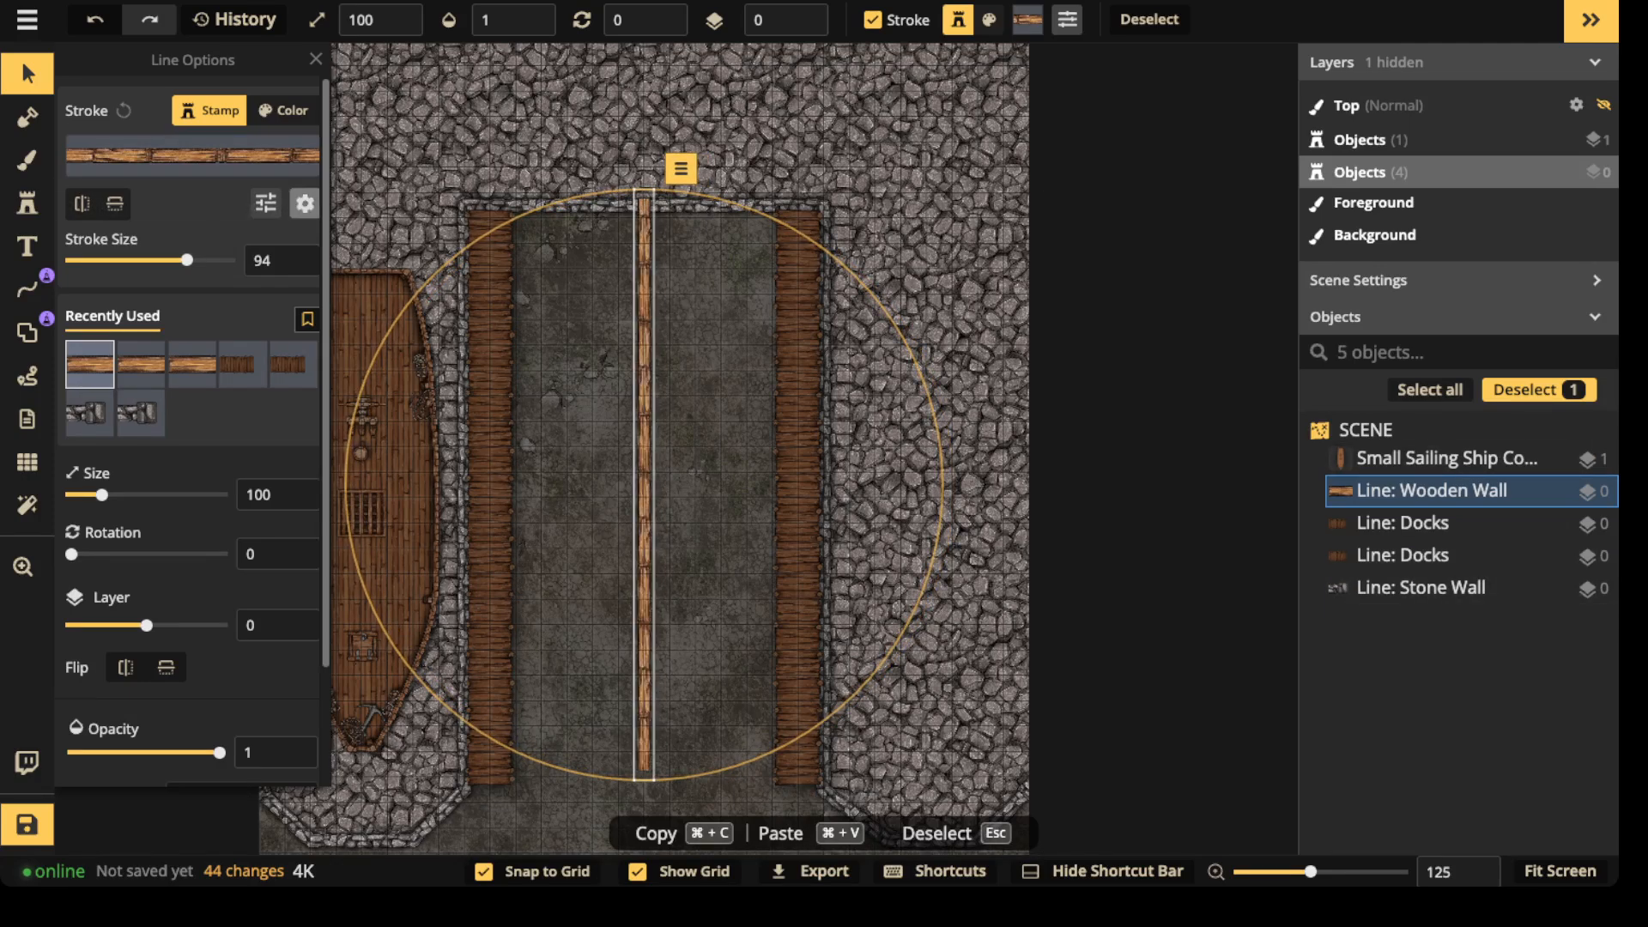
{"action": "scroll", "coordinate": [189, 429], "scroll_direction": "down", "scroll_amount": 3}
{"action": "left_click", "coordinate": [294, 493]}
{"action": "left_click", "coordinate": [295, 494]}
{"action": "left_click", "coordinate": [295, 494]}
{"action": "left_click", "coordinate": [295, 493]}
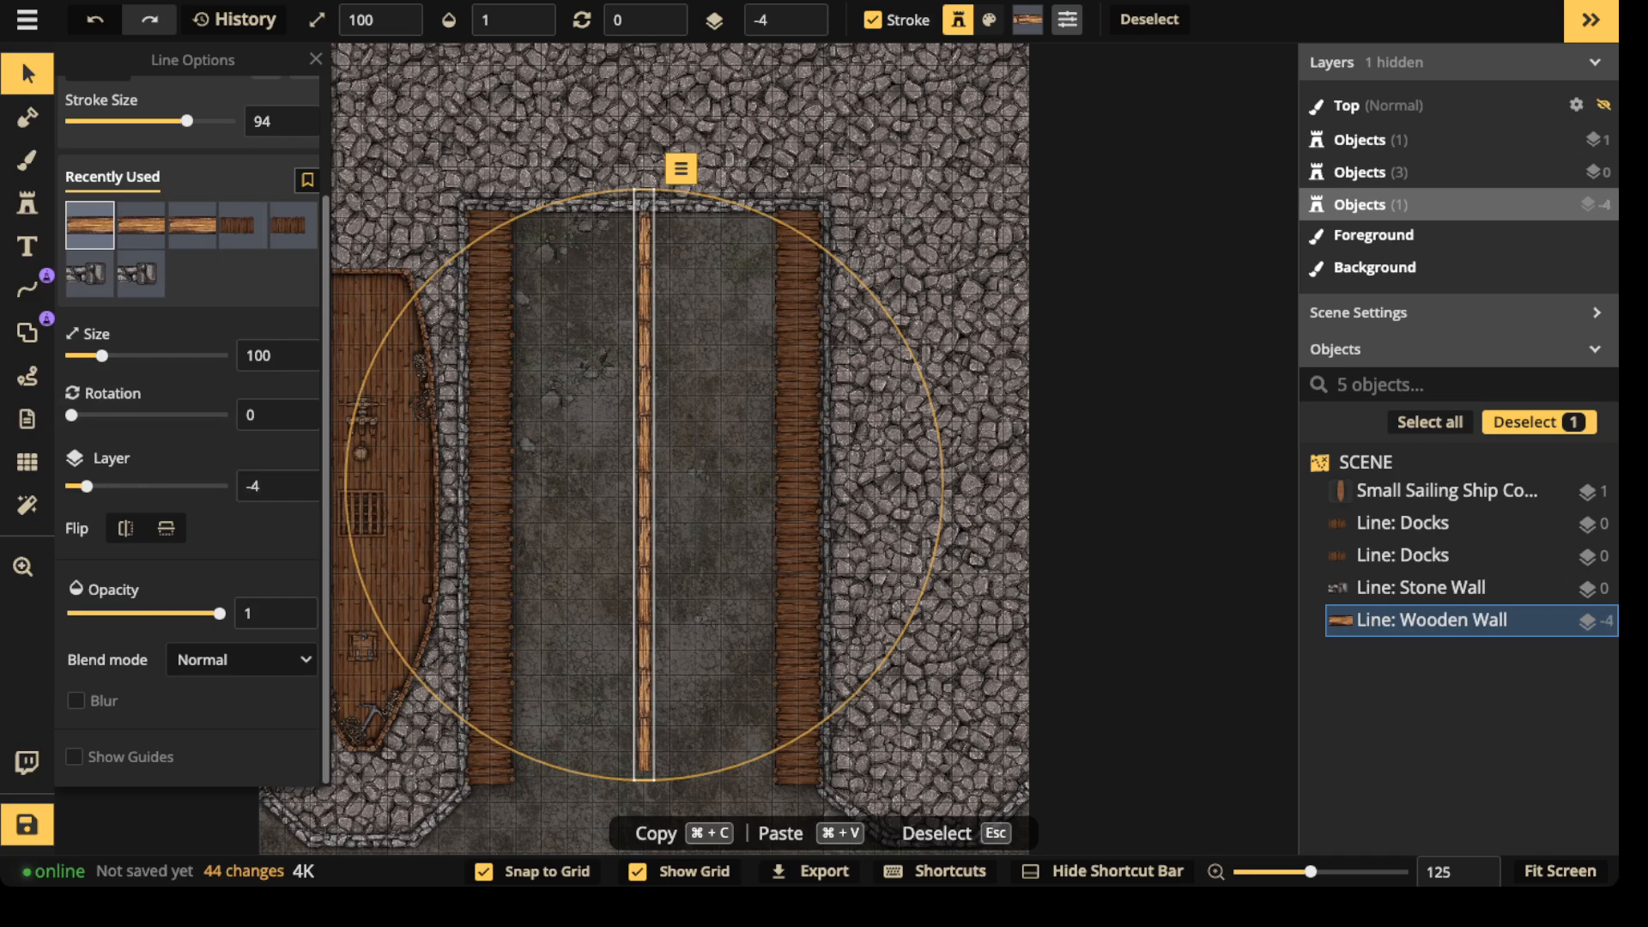
- Darken the centre beam's stroke by lowering its brightness to 30
{"action": "scroll", "coordinate": [243, 225], "scroll_direction": "up", "scroll_amount": 3}
{"action": "left_click", "coordinate": [287, 110]}
{"action": "left_click_drag", "start_coordinate": [215, 197], "coordinate": [171, 197]}
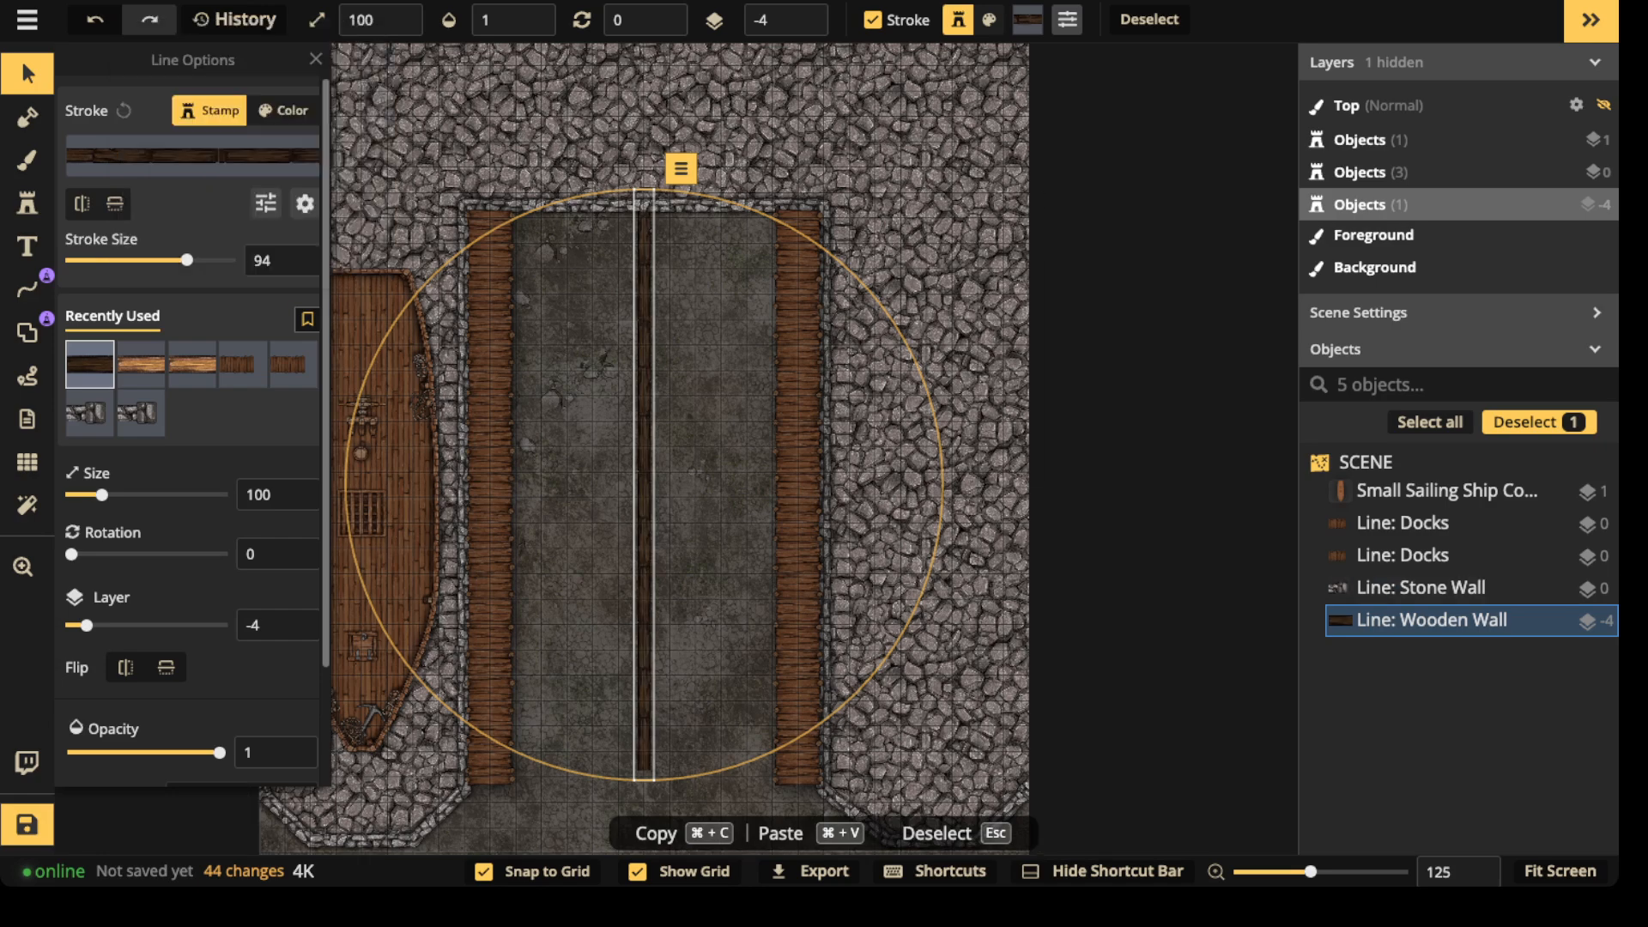
{"action": "left_click", "coordinate": [27, 289]}
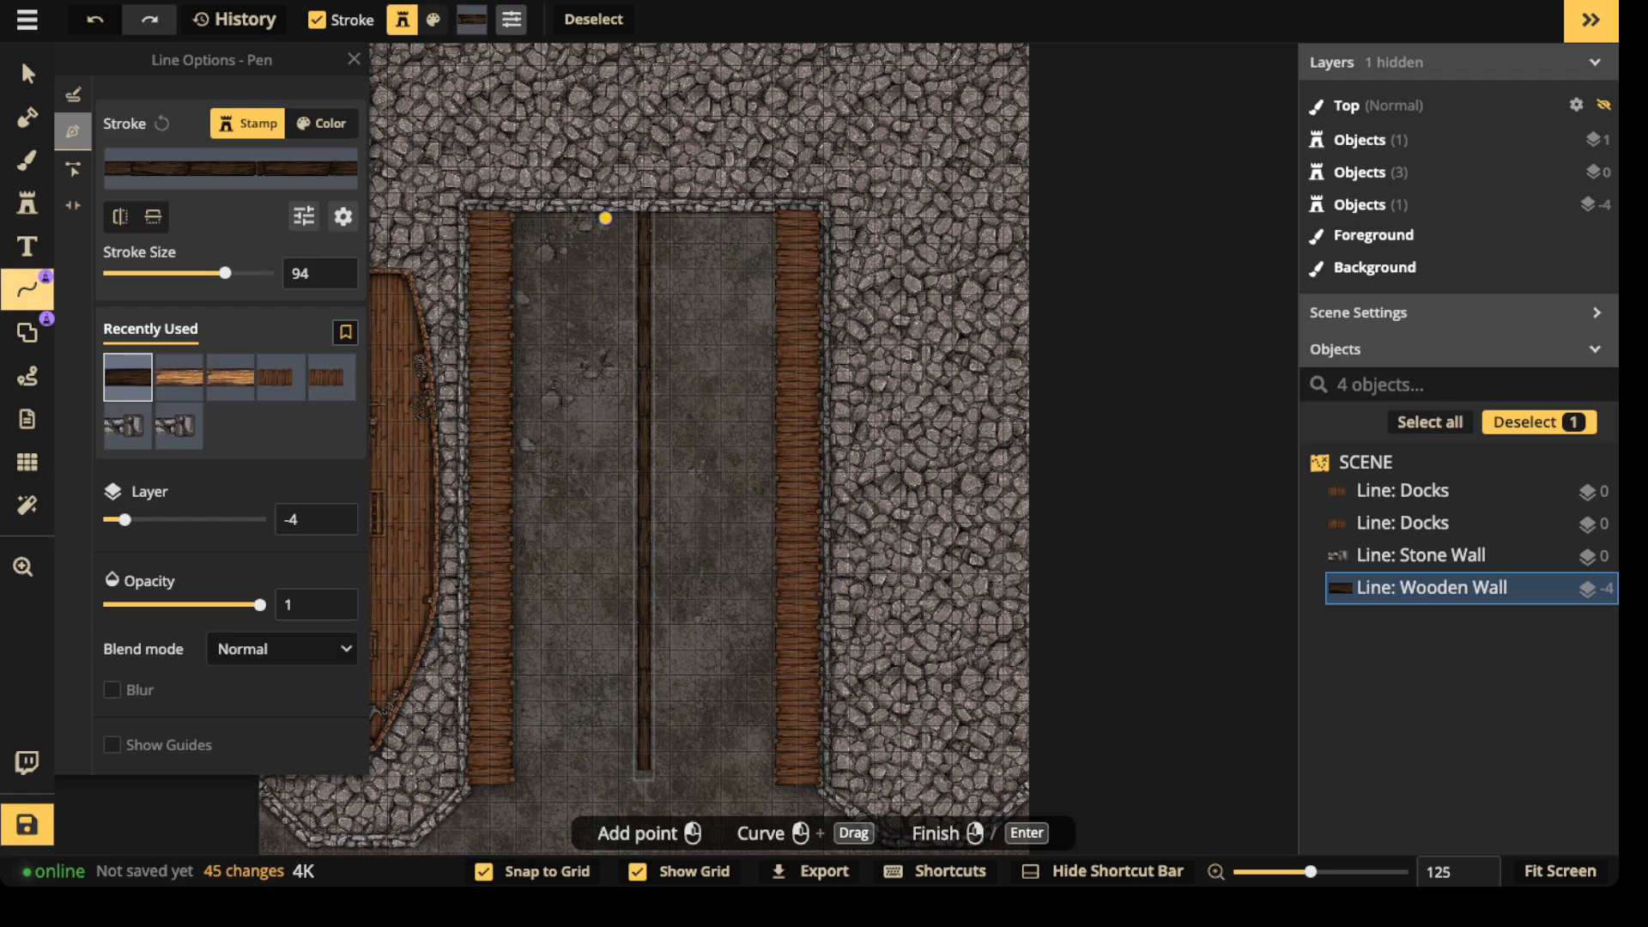
{"action": "left_click", "coordinate": [593, 218]}
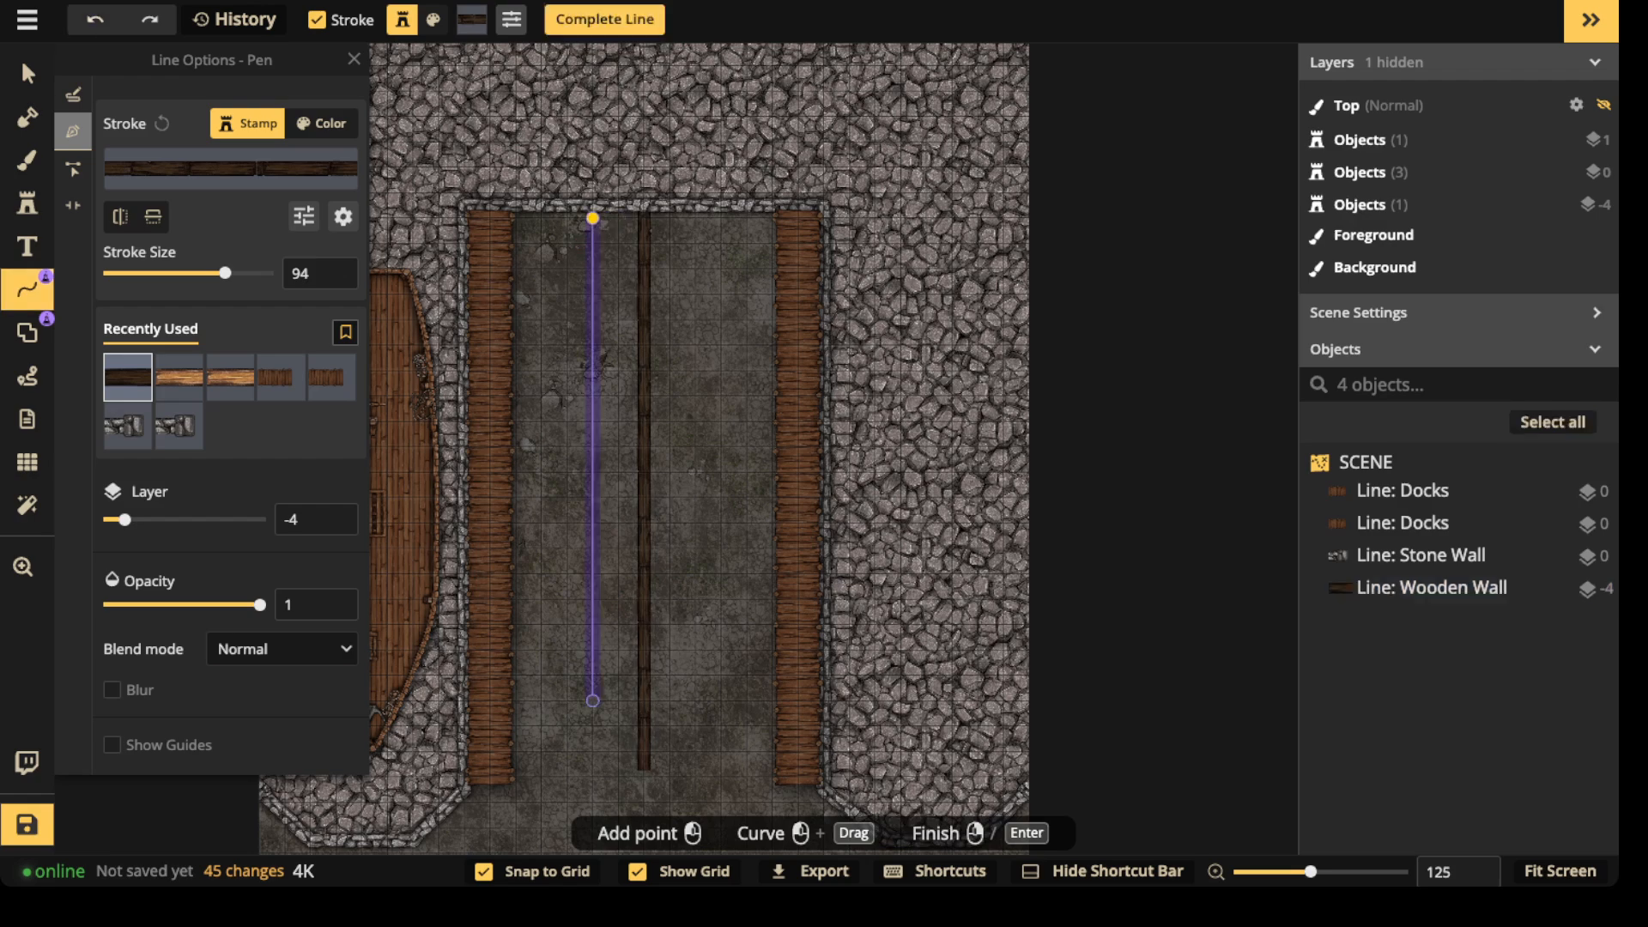
{"action": "left_click", "coordinate": [592, 751]}
{"action": "key", "text": "Escape"}
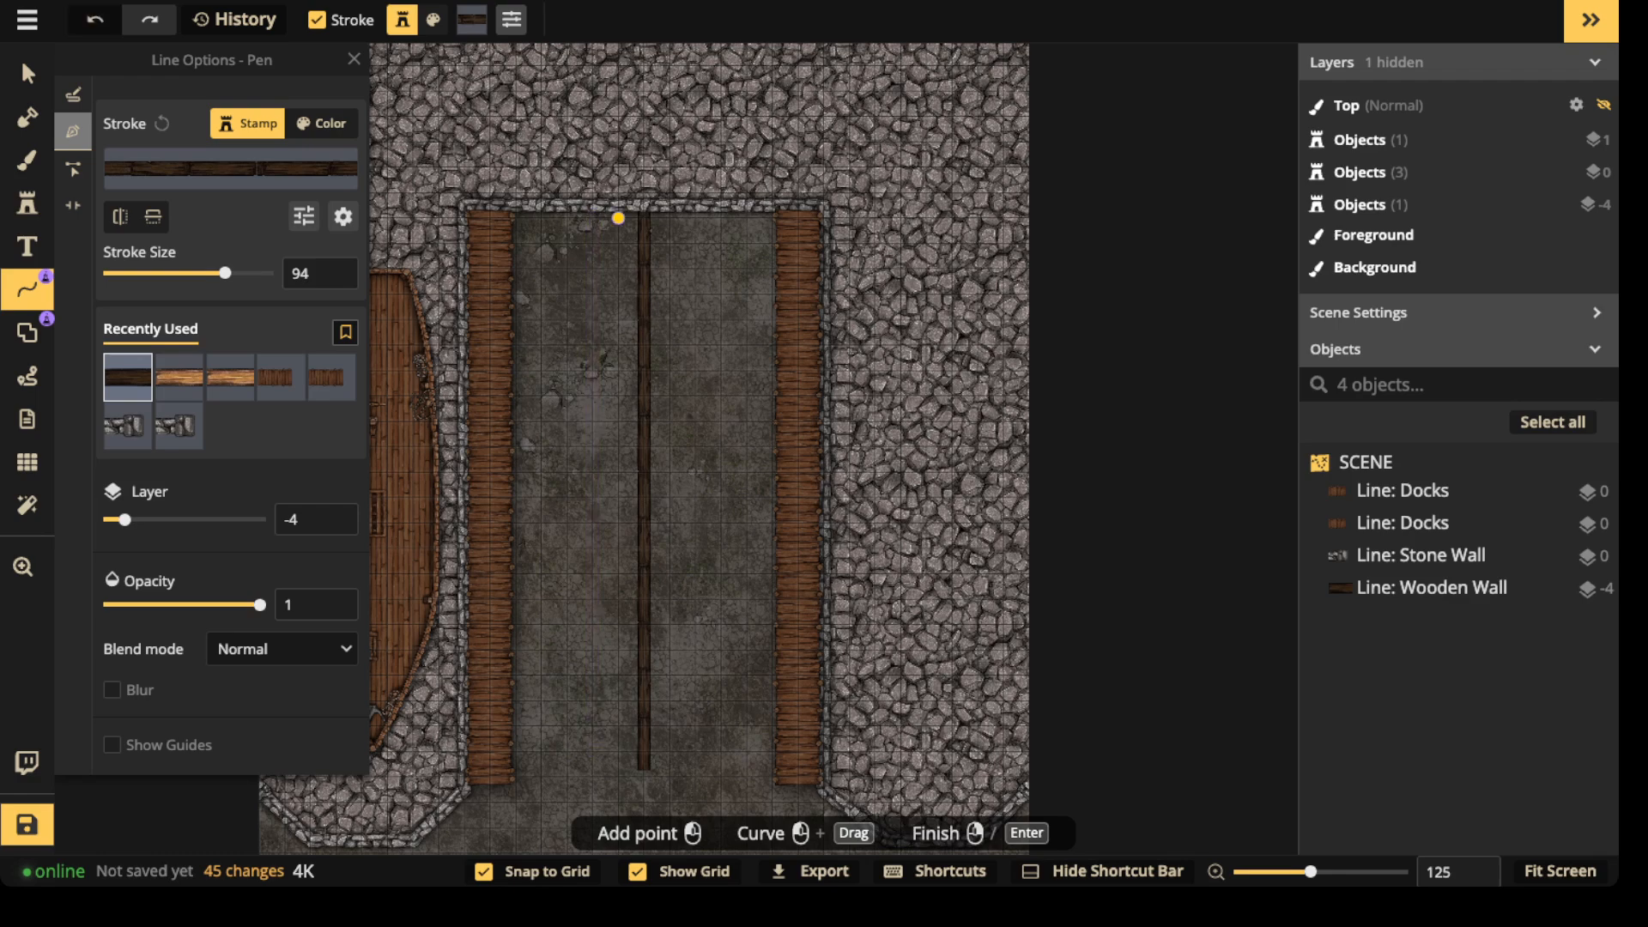
- Draw a slightly shorter dark beam parallel to the centre beam, one grid square to its left
{"action": "left_click", "coordinate": [618, 218]}
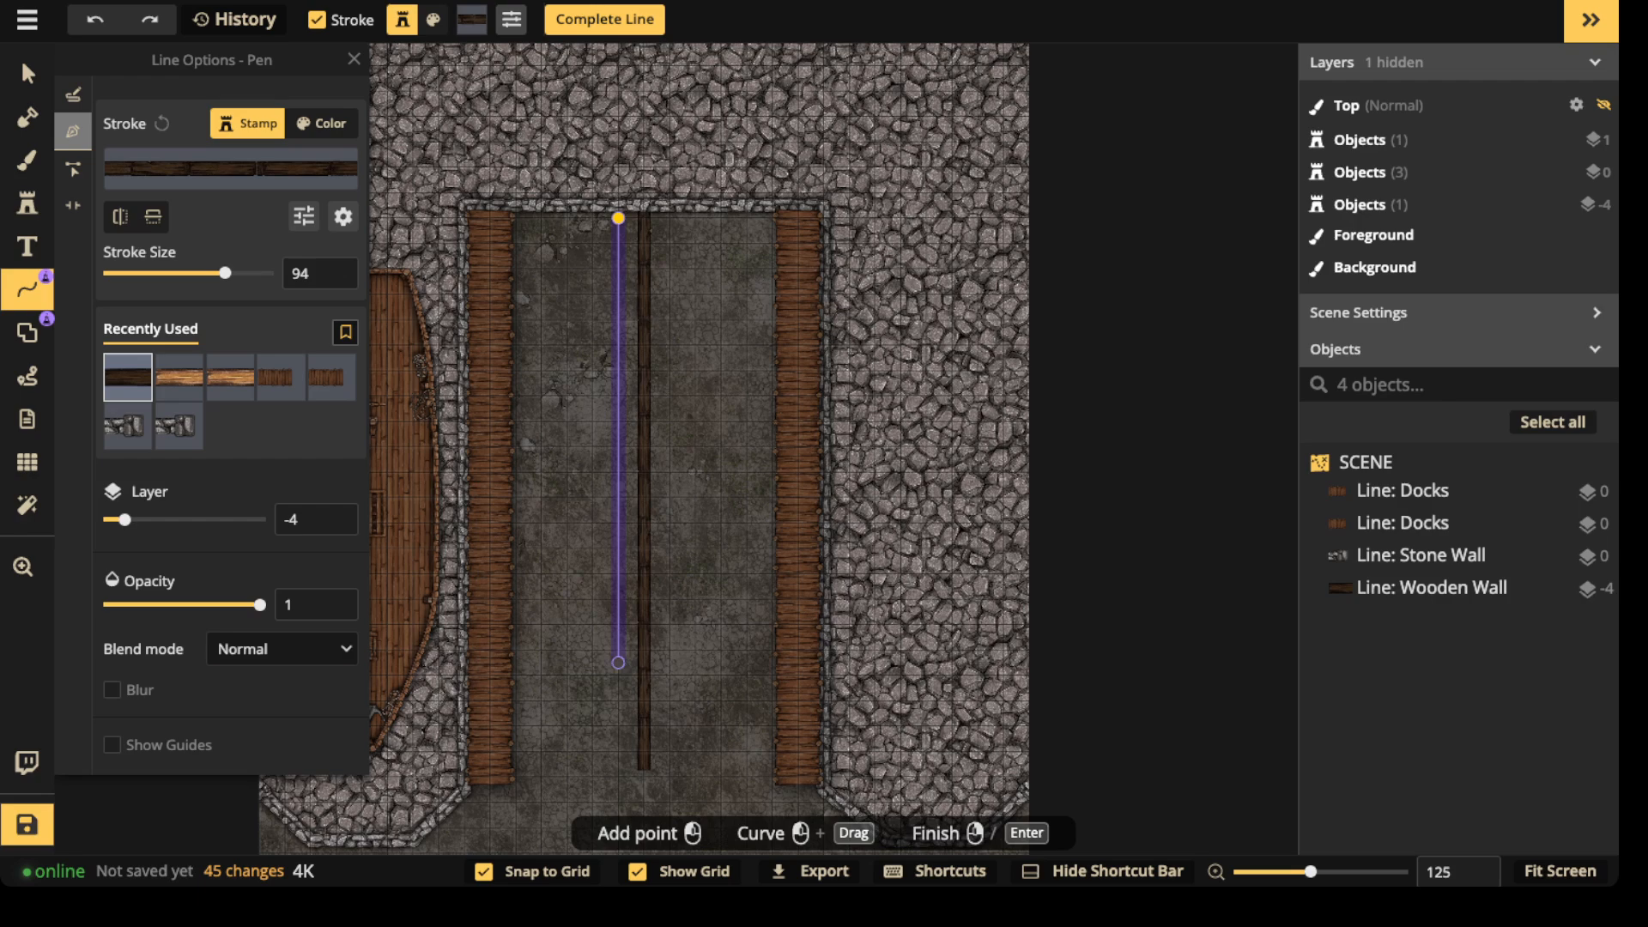
{"action": "left_click", "coordinate": [619, 726]}
{"action": "right_click", "coordinate": [618, 727]}
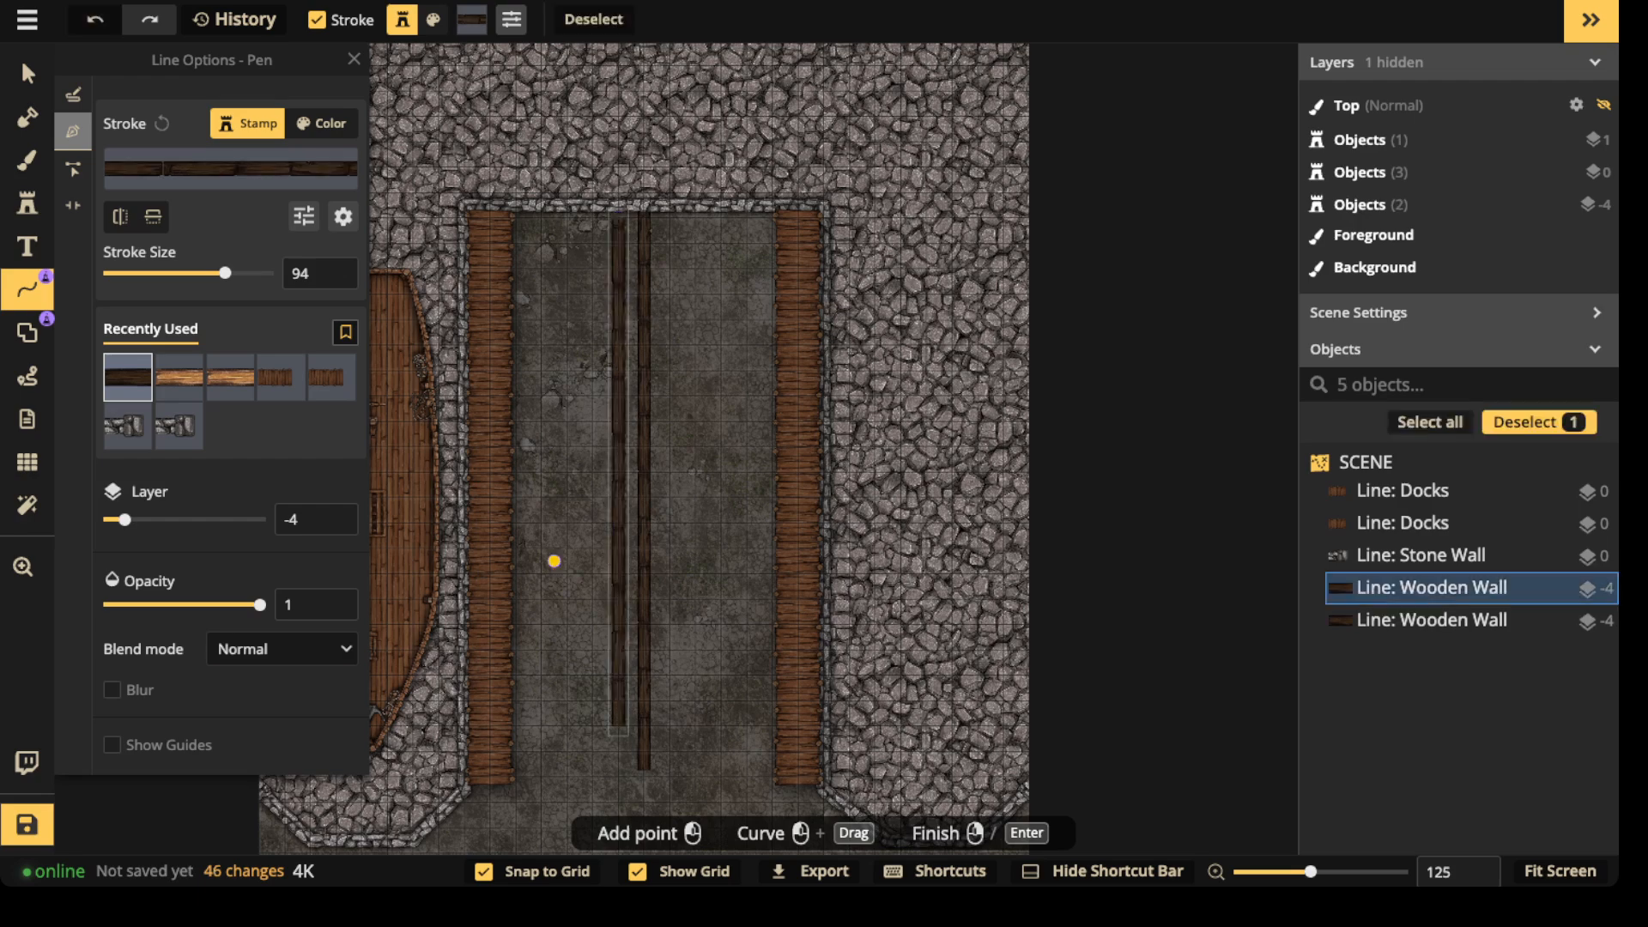
- Duplicate the left beam and place the copy on the other side of the centre beam, with its end aligned to the original
{"action": "key", "text": "v"}
{"action": "scroll", "coordinate": [605, 382], "scroll_direction": "up", "scroll_amount": 3}
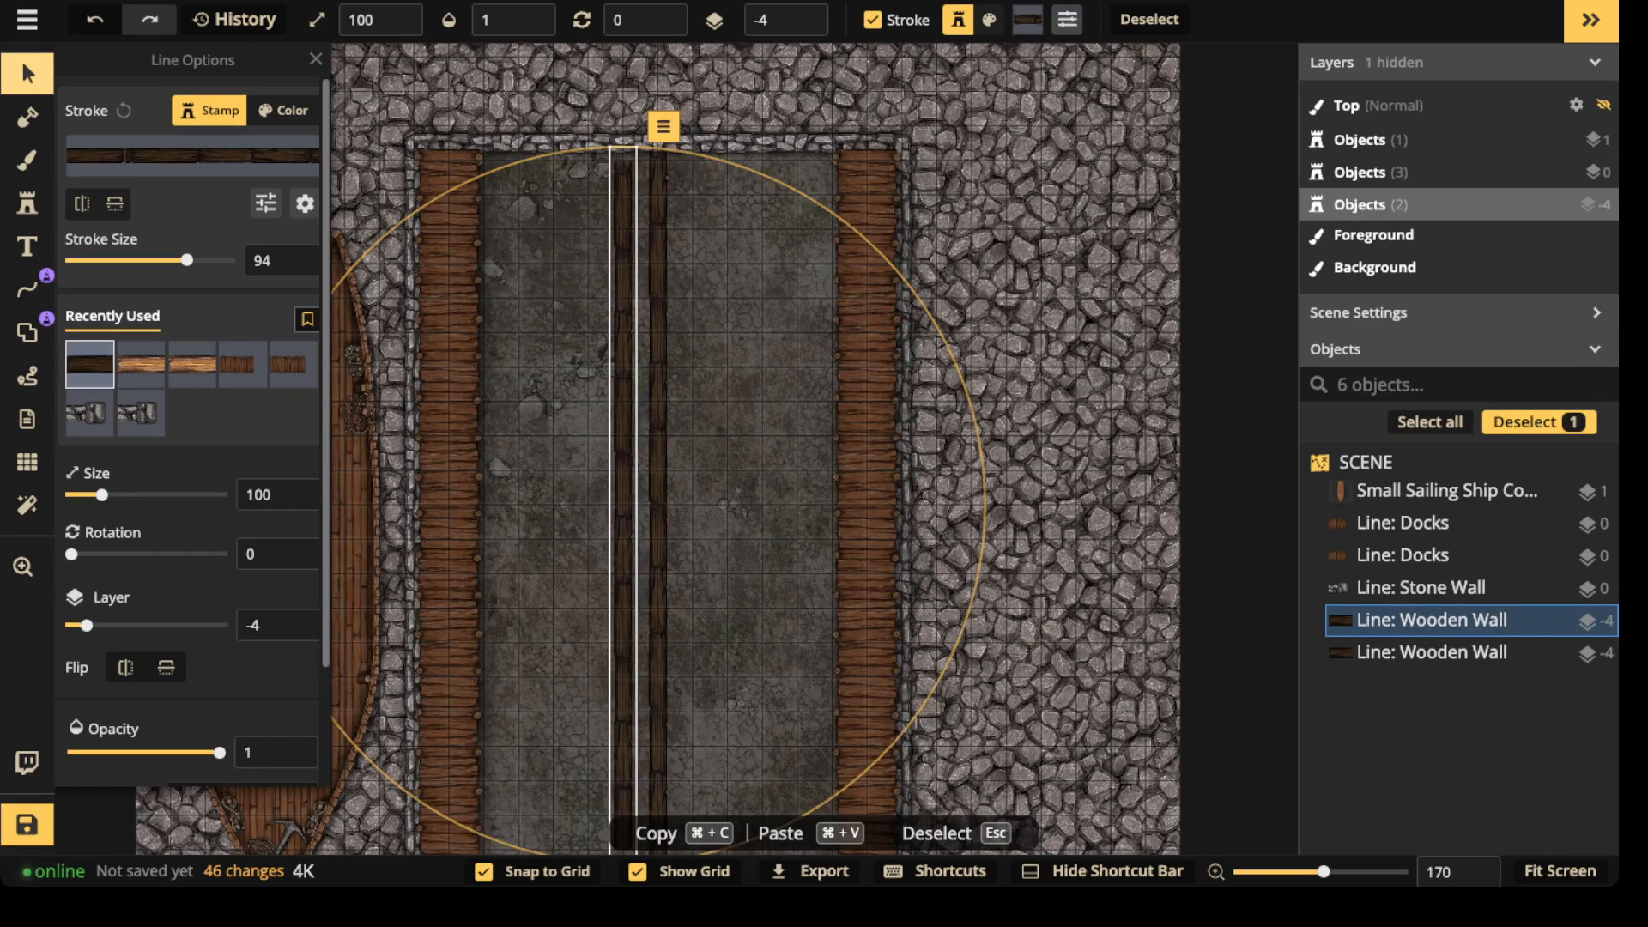
{"action": "key", "text": "super+c"}
{"action": "key", "text": "super+v"}
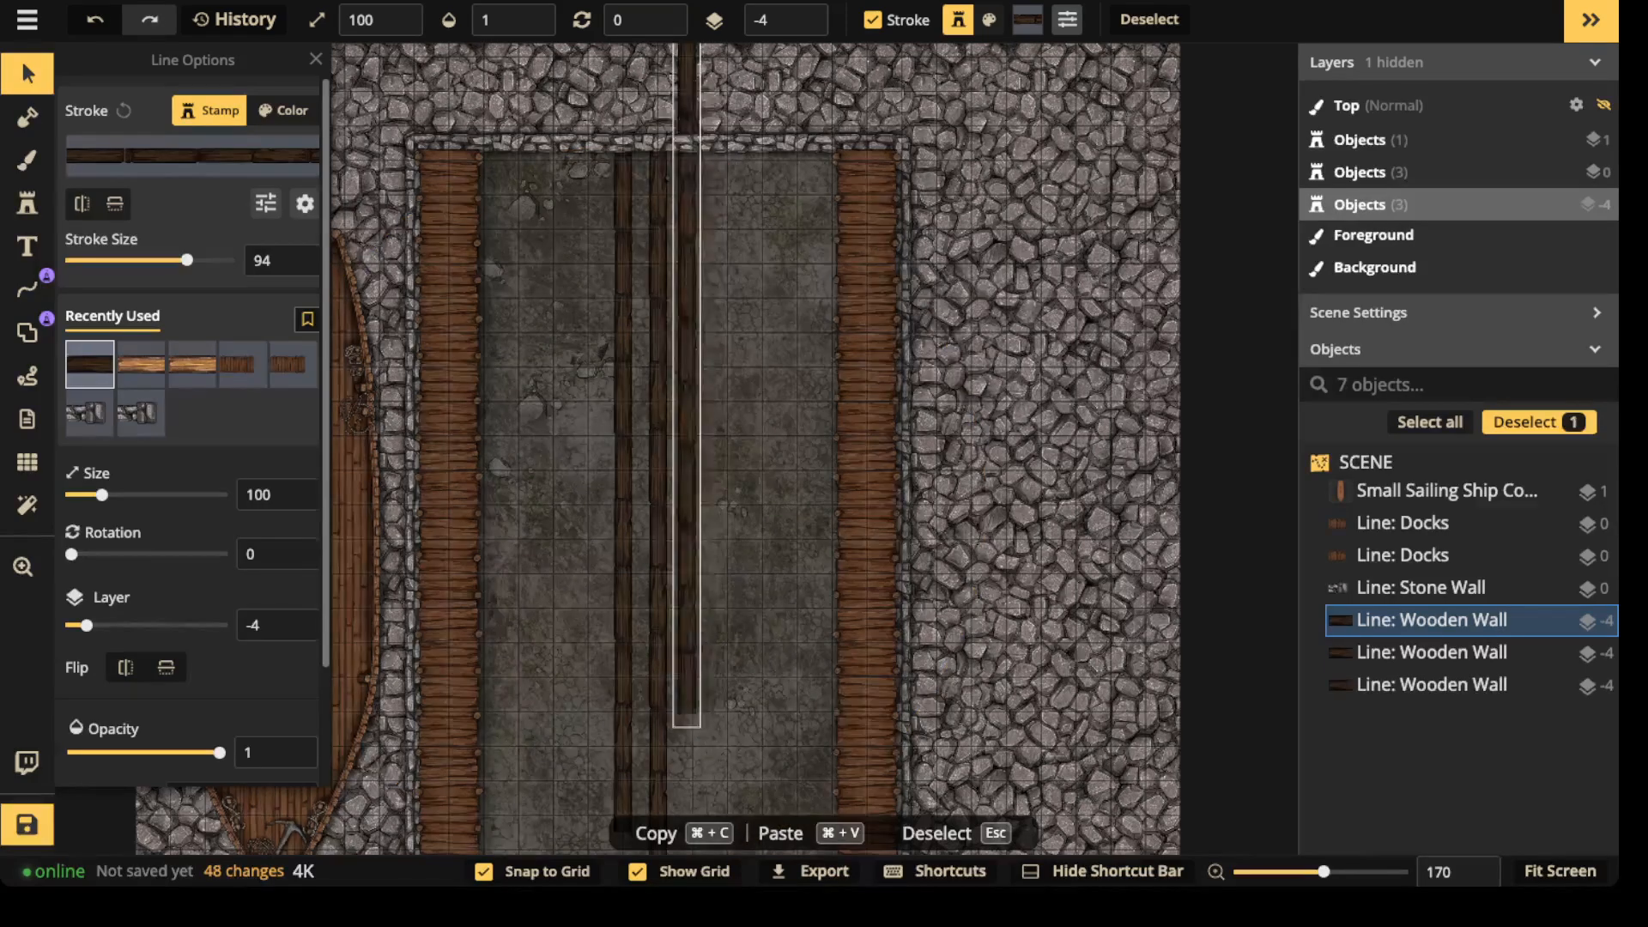
{"action": "left_click_drag", "start_coordinate": [687, 369], "coordinate": [693, 487]}
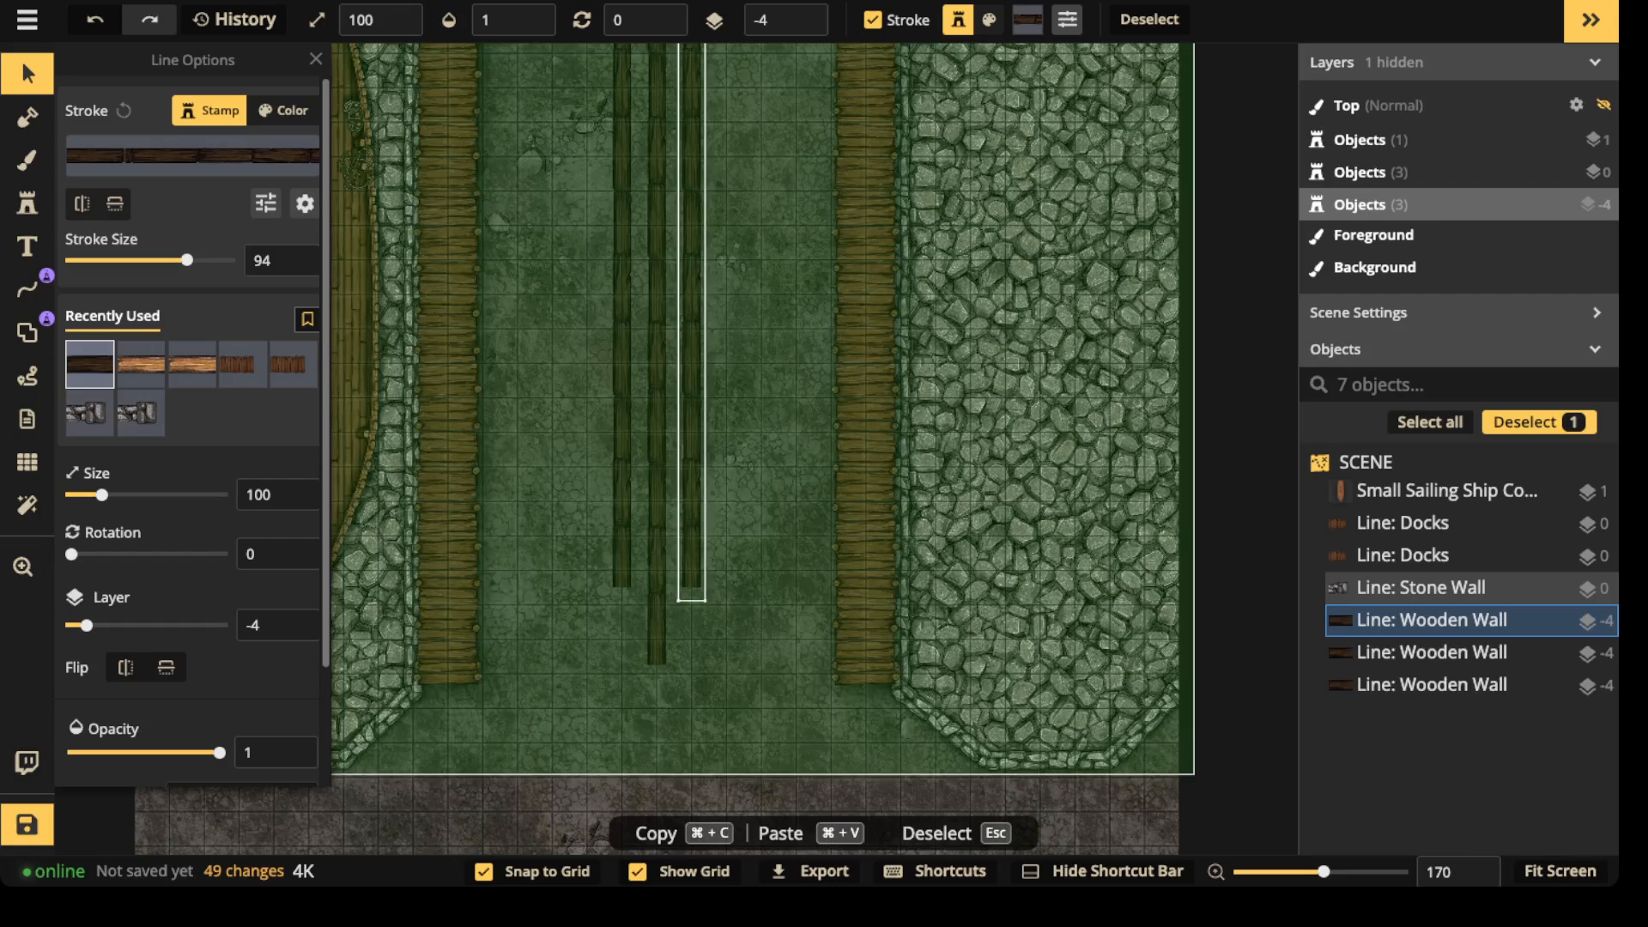
- Select both outer beams together and raise their stroke brightness slightly
{"action": "left_click", "coordinate": [1431, 653]}
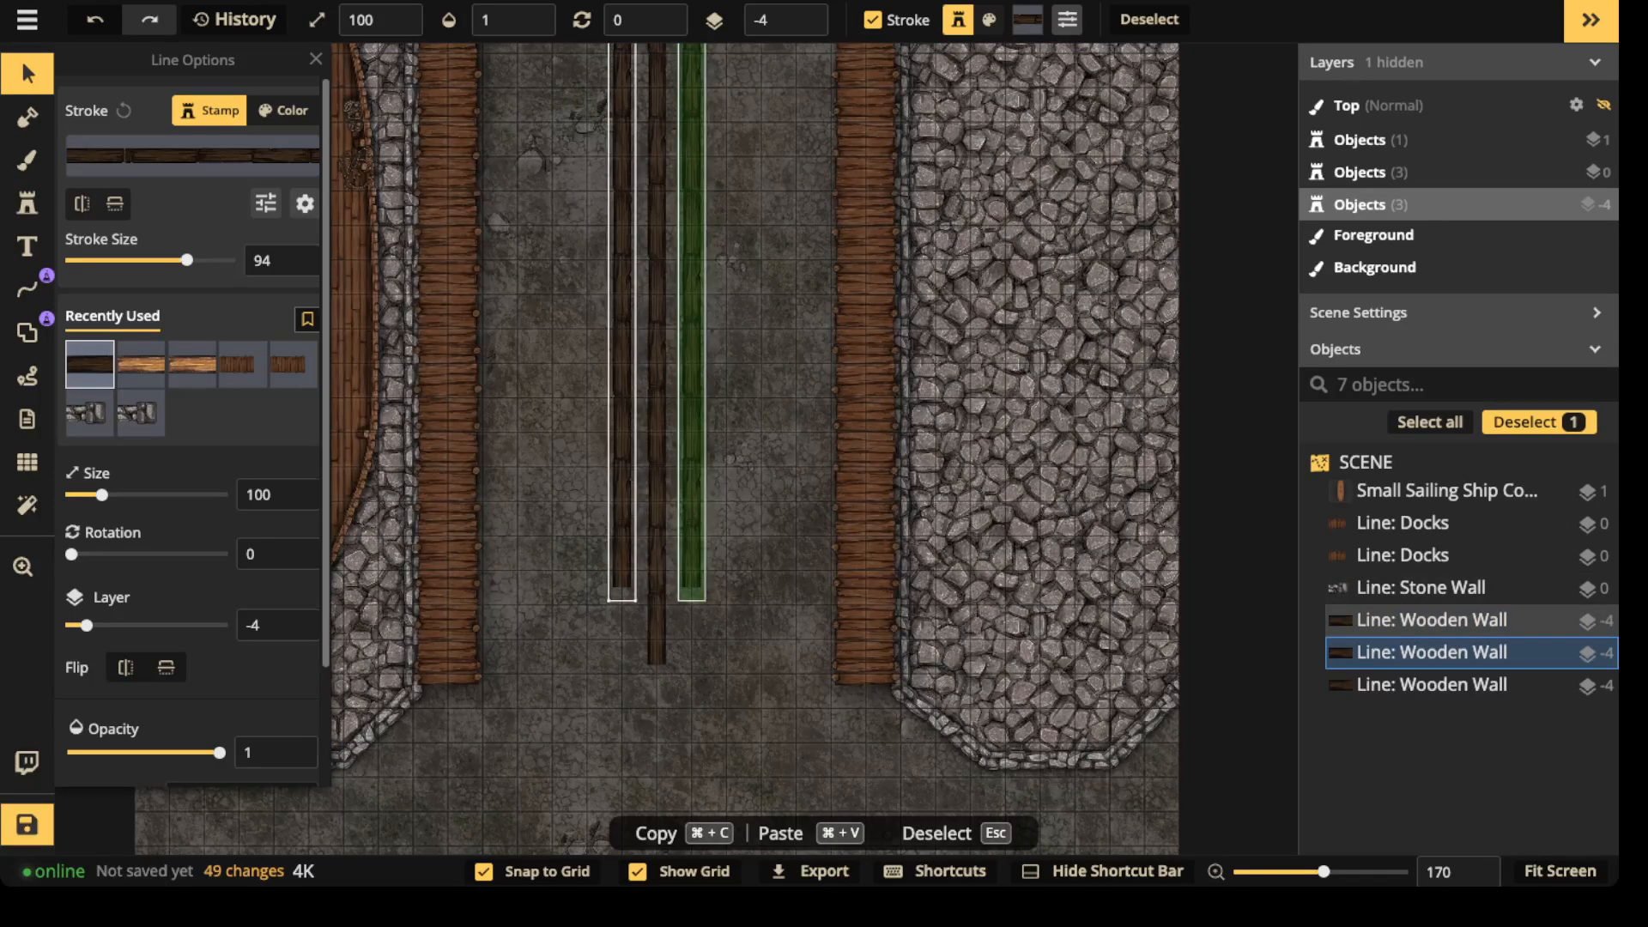
{"action": "left_click", "coordinate": [1432, 620], "text": "shift"}
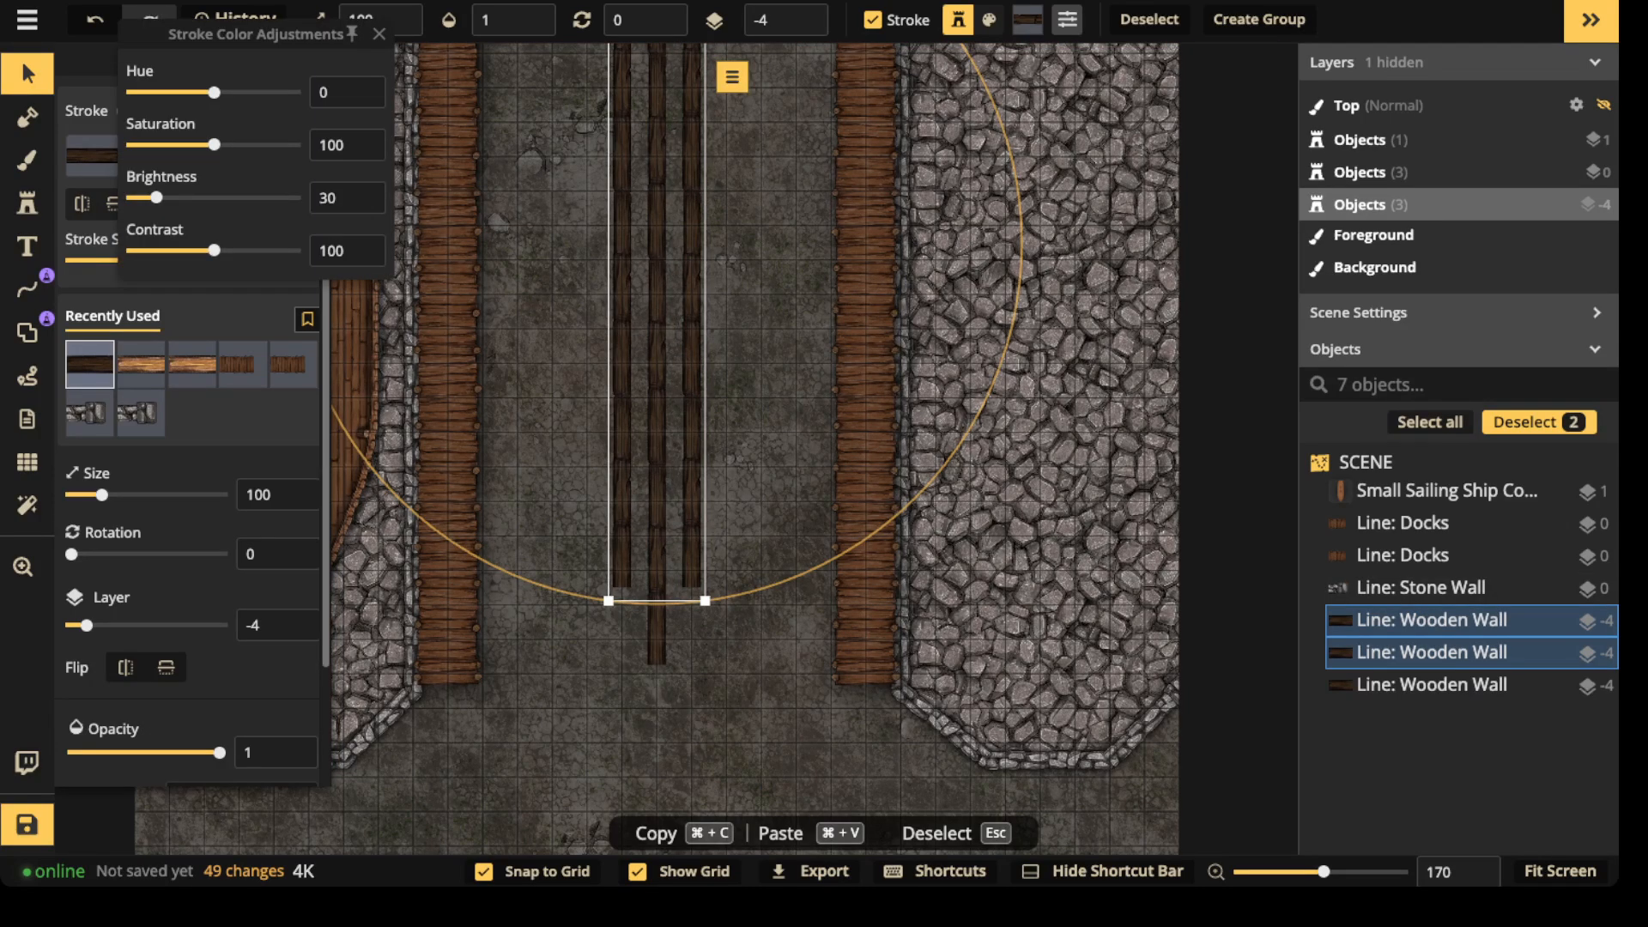
{"action": "left_click_drag", "start_coordinate": [156, 197], "coordinate": [164, 197]}
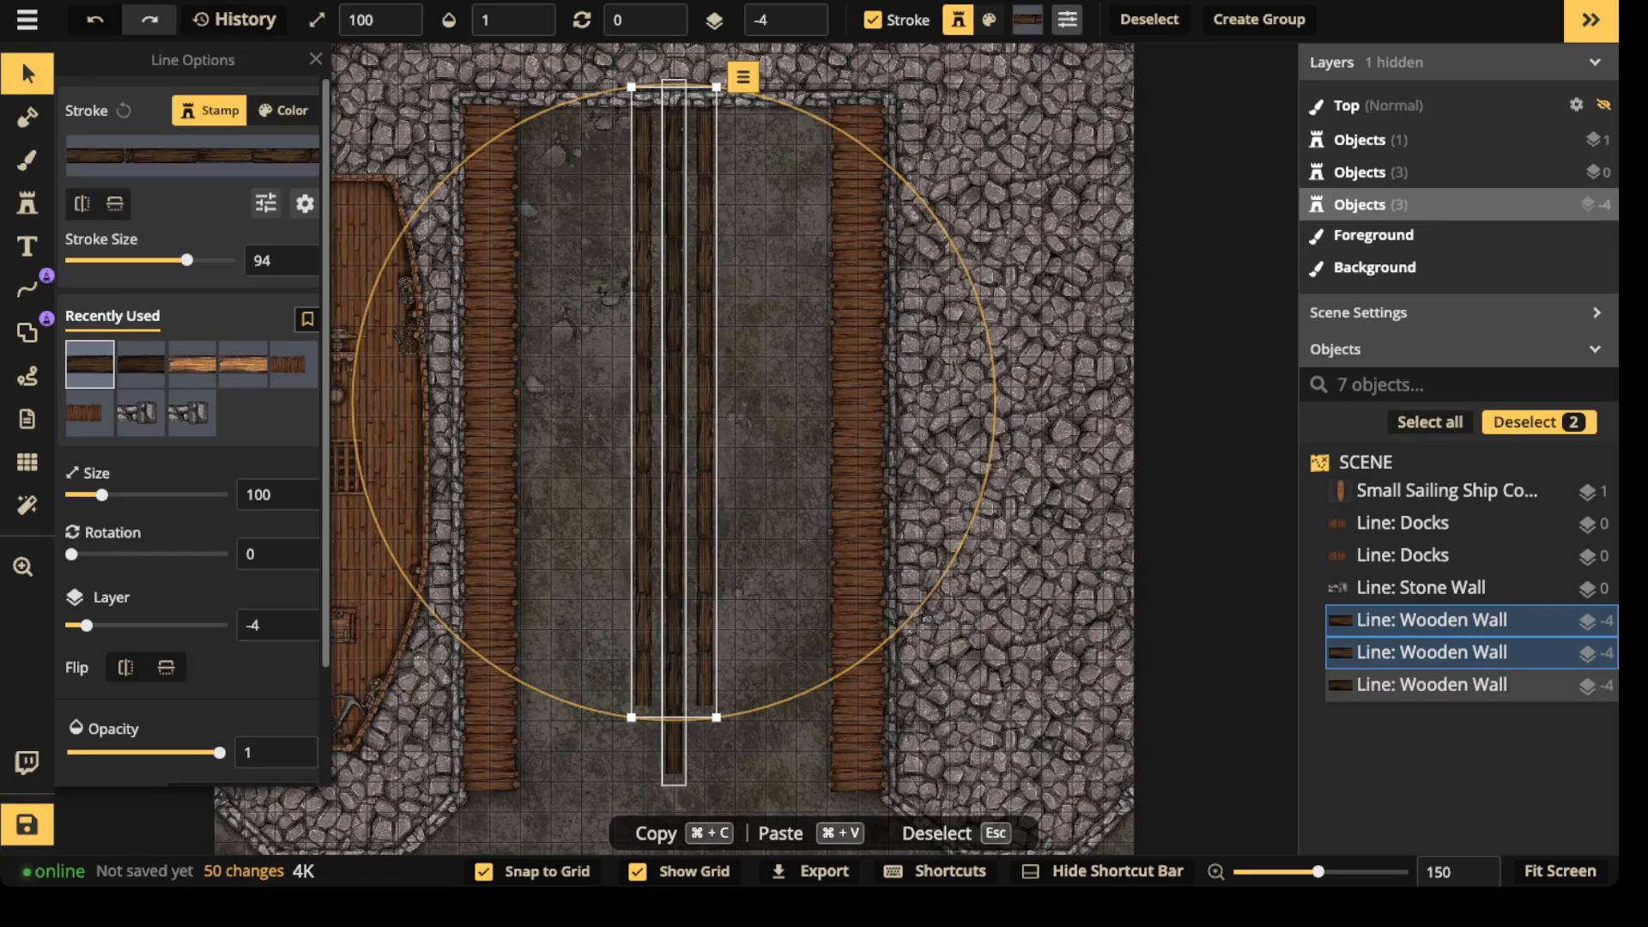
- Extend the centre beam's lower end straight down past the walkways and the corners of the stone wall by moving its end node
{"action": "left_click", "coordinate": [1431, 684]}
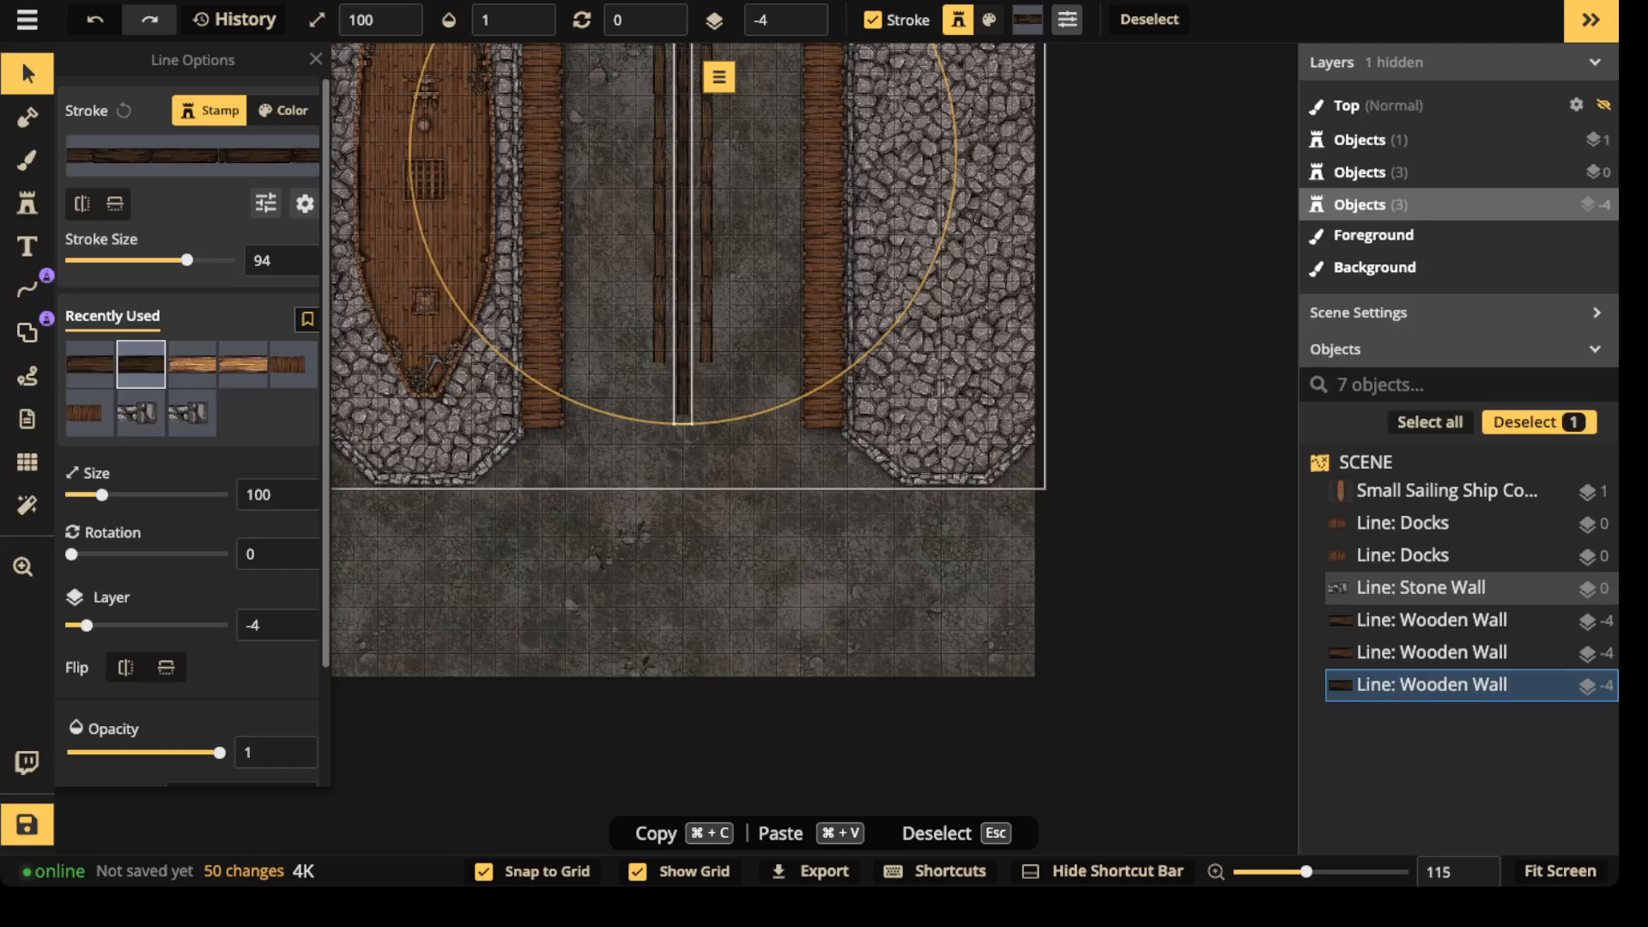
{"action": "scroll", "coordinate": [677, 307], "scroll_direction": "up", "scroll_amount": 2}
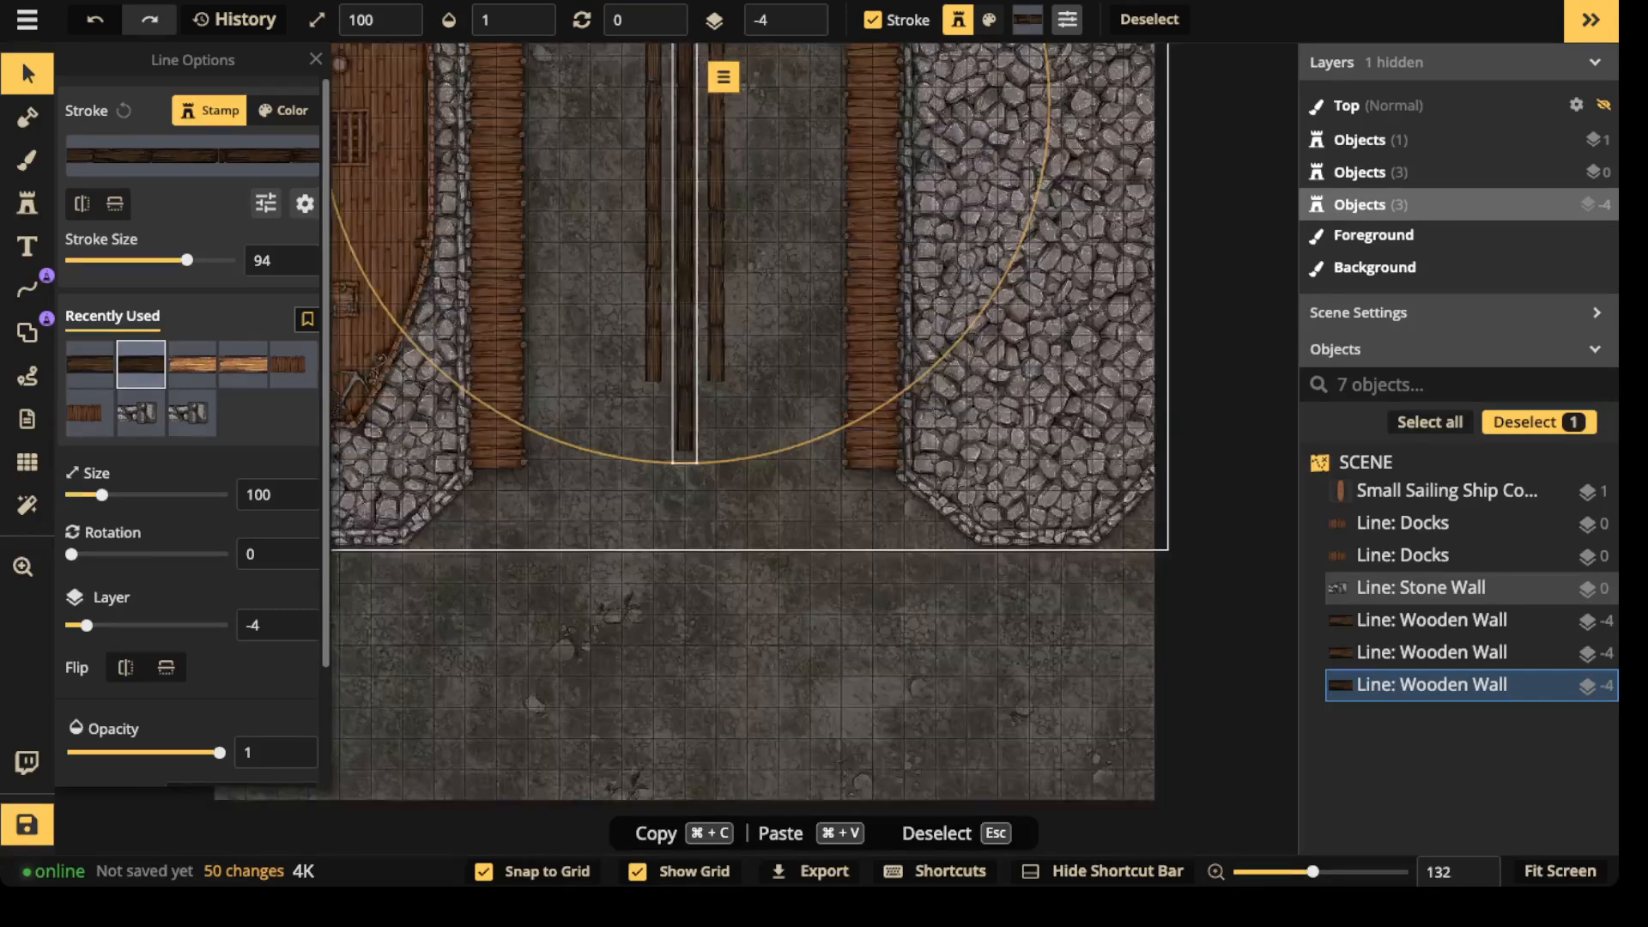
{"action": "scroll", "coordinate": [684, 53], "scroll_direction": "up", "scroll_amount": 4}
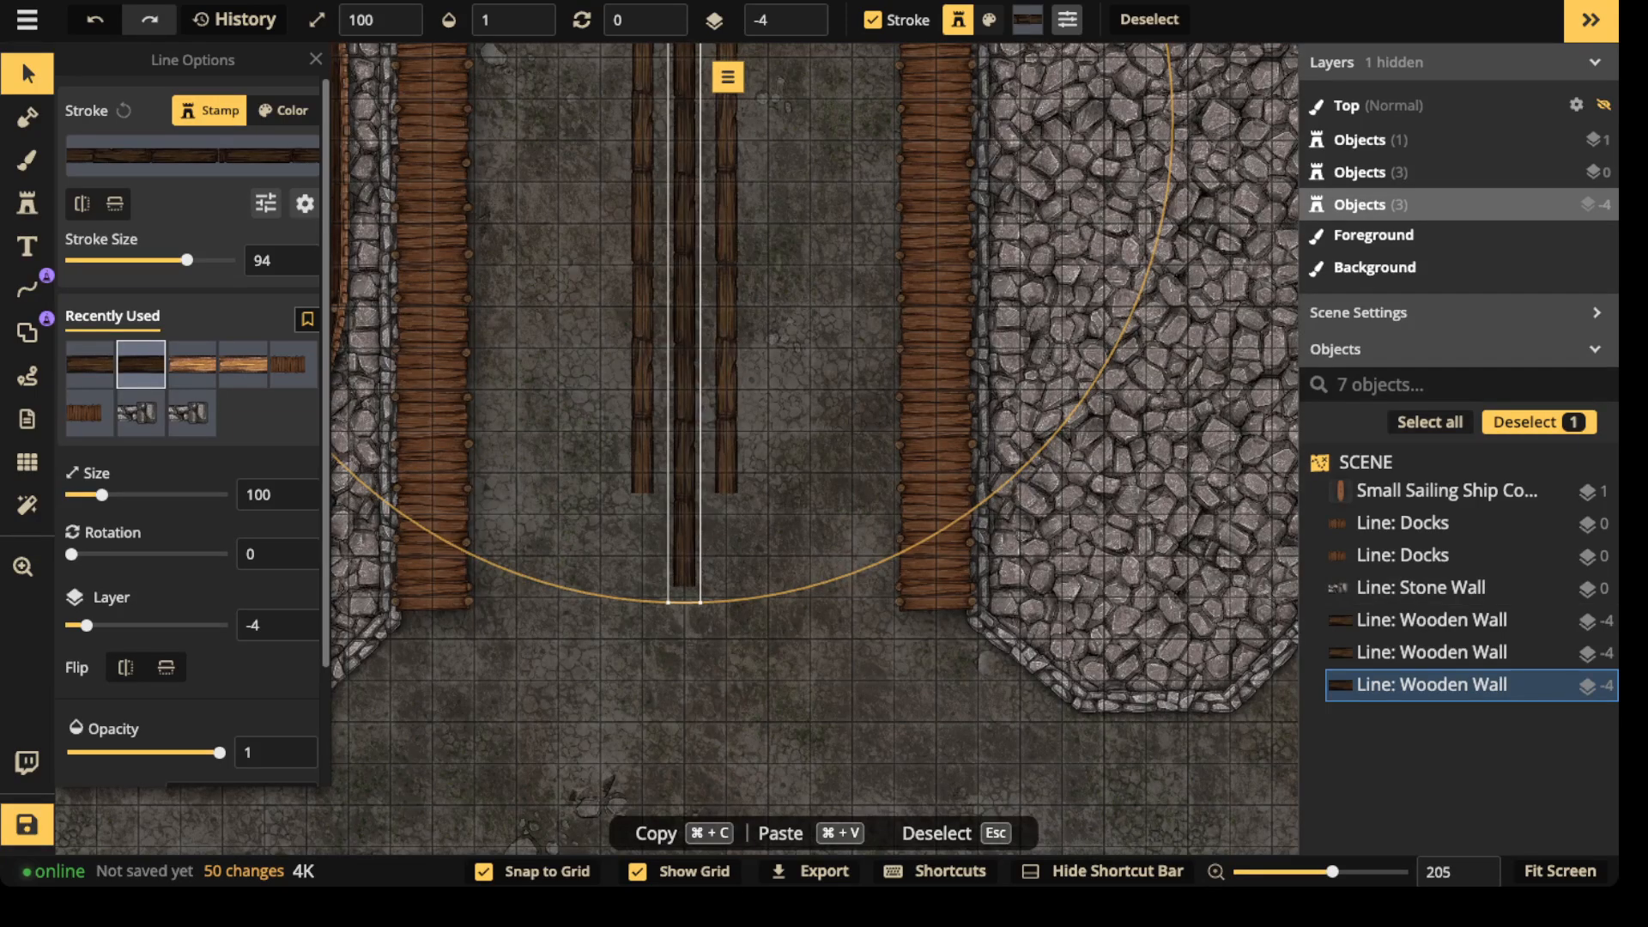
{"action": "left_click", "coordinate": [26, 290]}
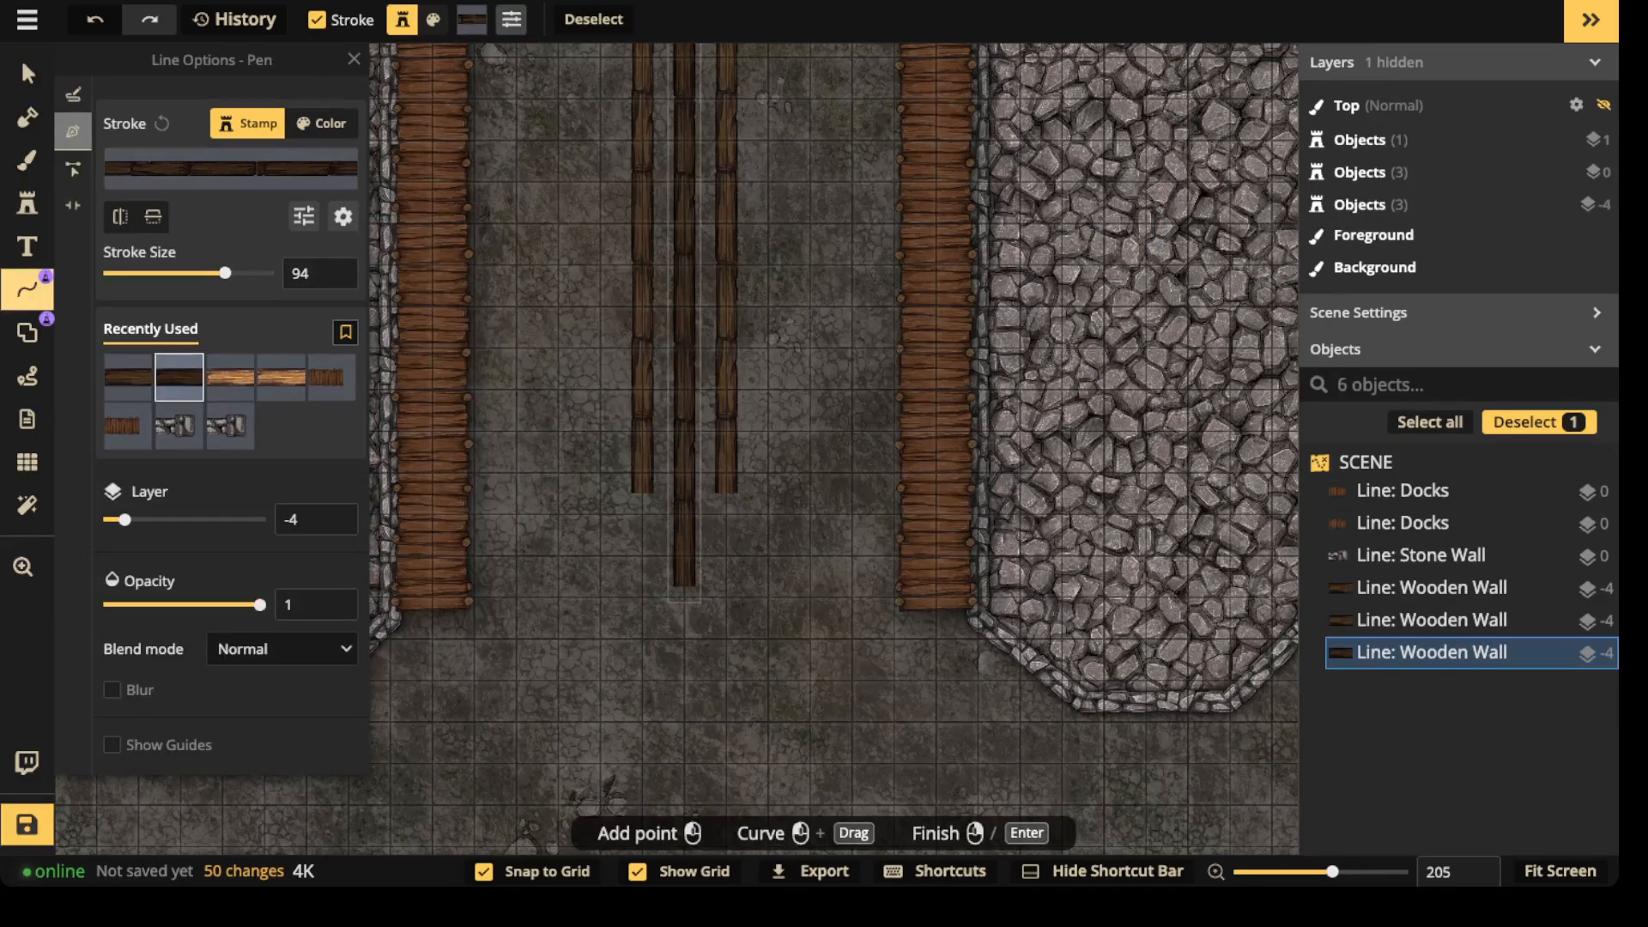
{"action": "left_click", "coordinate": [73, 169]}
{"action": "left_click_drag", "start_coordinate": [685, 586], "coordinate": [684, 763]}
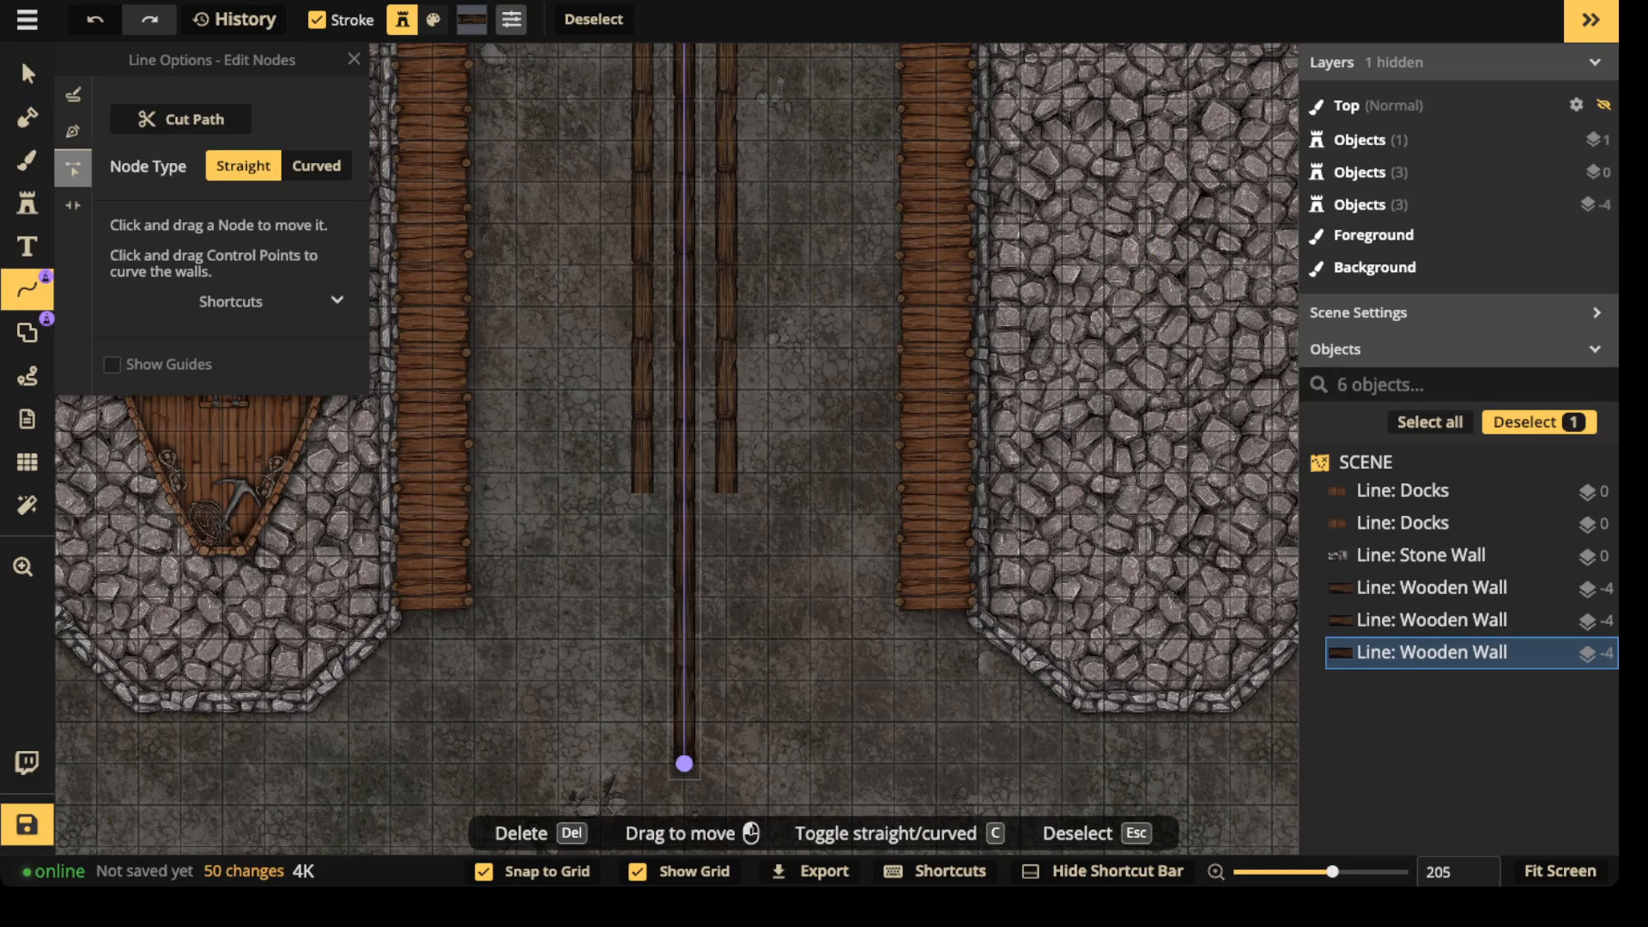
- Extend the lower ends of both outer beams straight down, level with the lower edge of the stone wall
{"action": "left_click", "coordinate": [644, 507]}
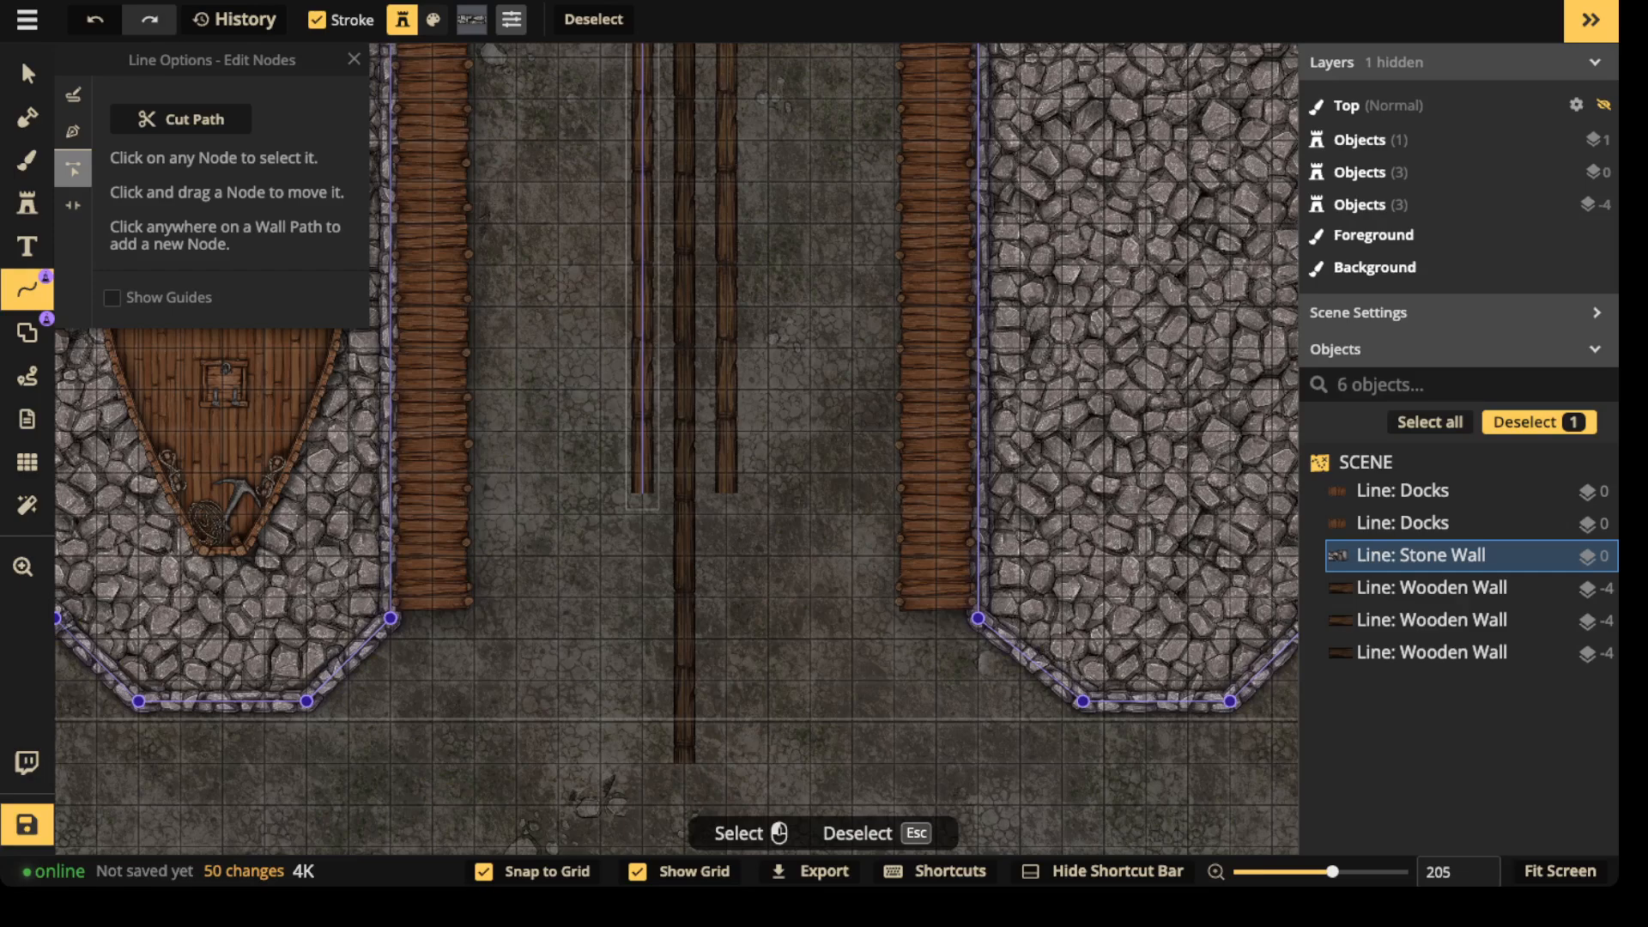
{"action": "left_click", "coordinate": [642, 492]}
{"action": "mouse_move", "coordinate": [643, 493]}
{"action": "left_mouse_down"}
{"action": "mouse_move", "coordinate": [642, 725]}
{"action": "mouse_move", "coordinate": [642, 701]}
{"action": "left_mouse_up"}
{"action": "left_click", "coordinate": [727, 498]}
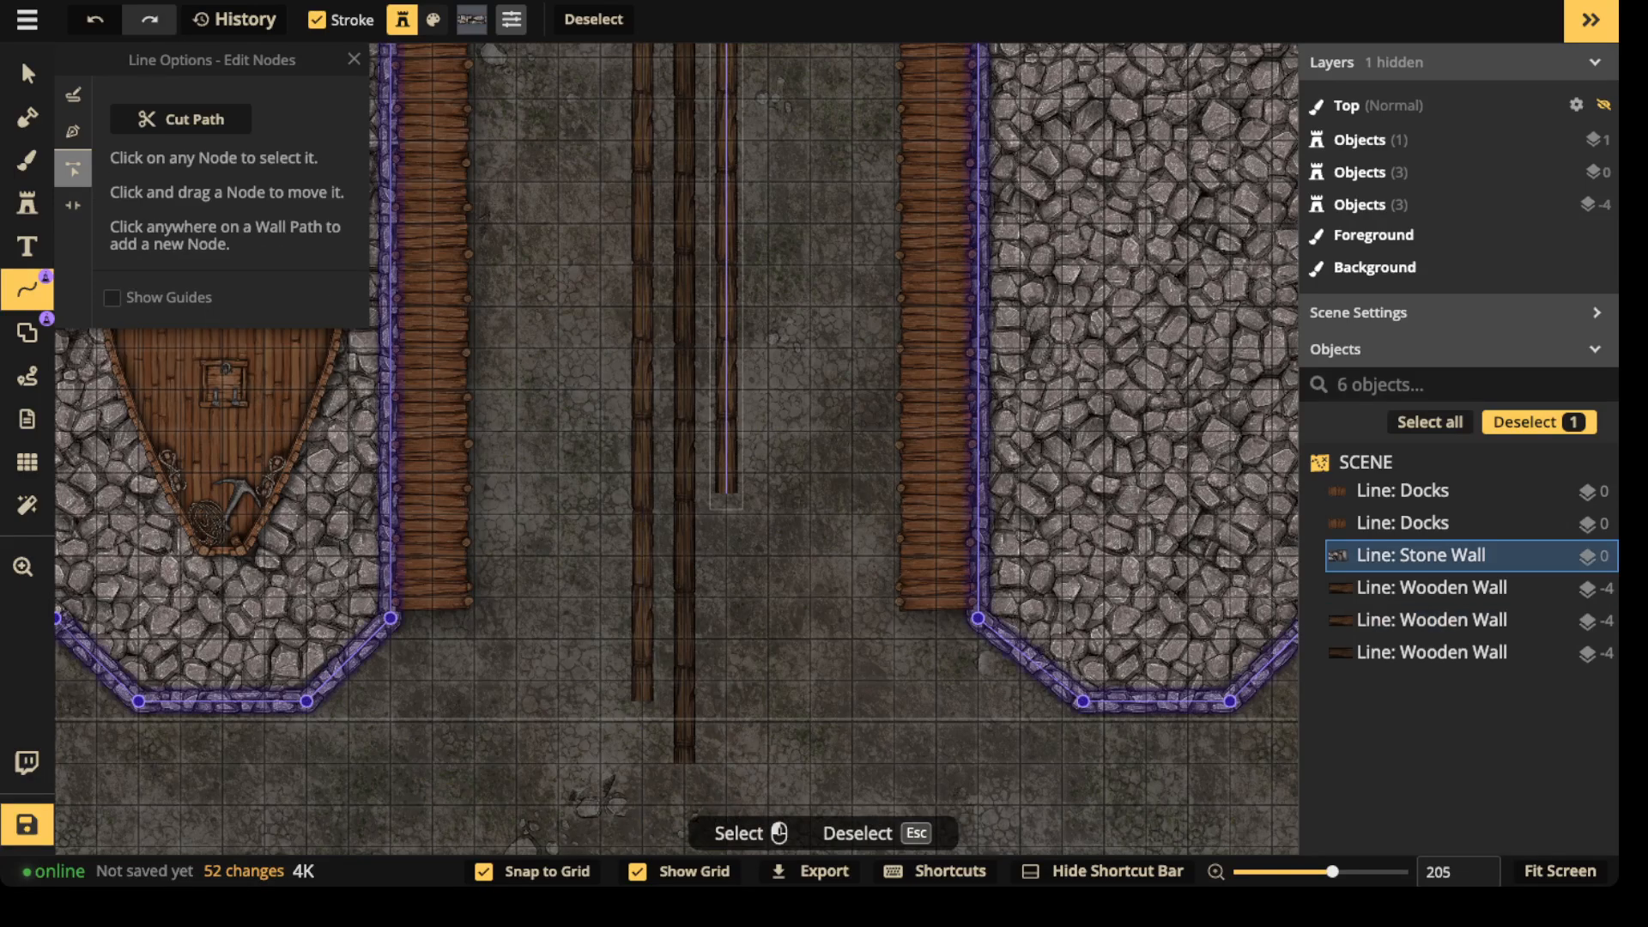
{"action": "left_click", "coordinate": [727, 481]}
{"action": "left_click_drag", "start_coordinate": [726, 494], "coordinate": [726, 701]}
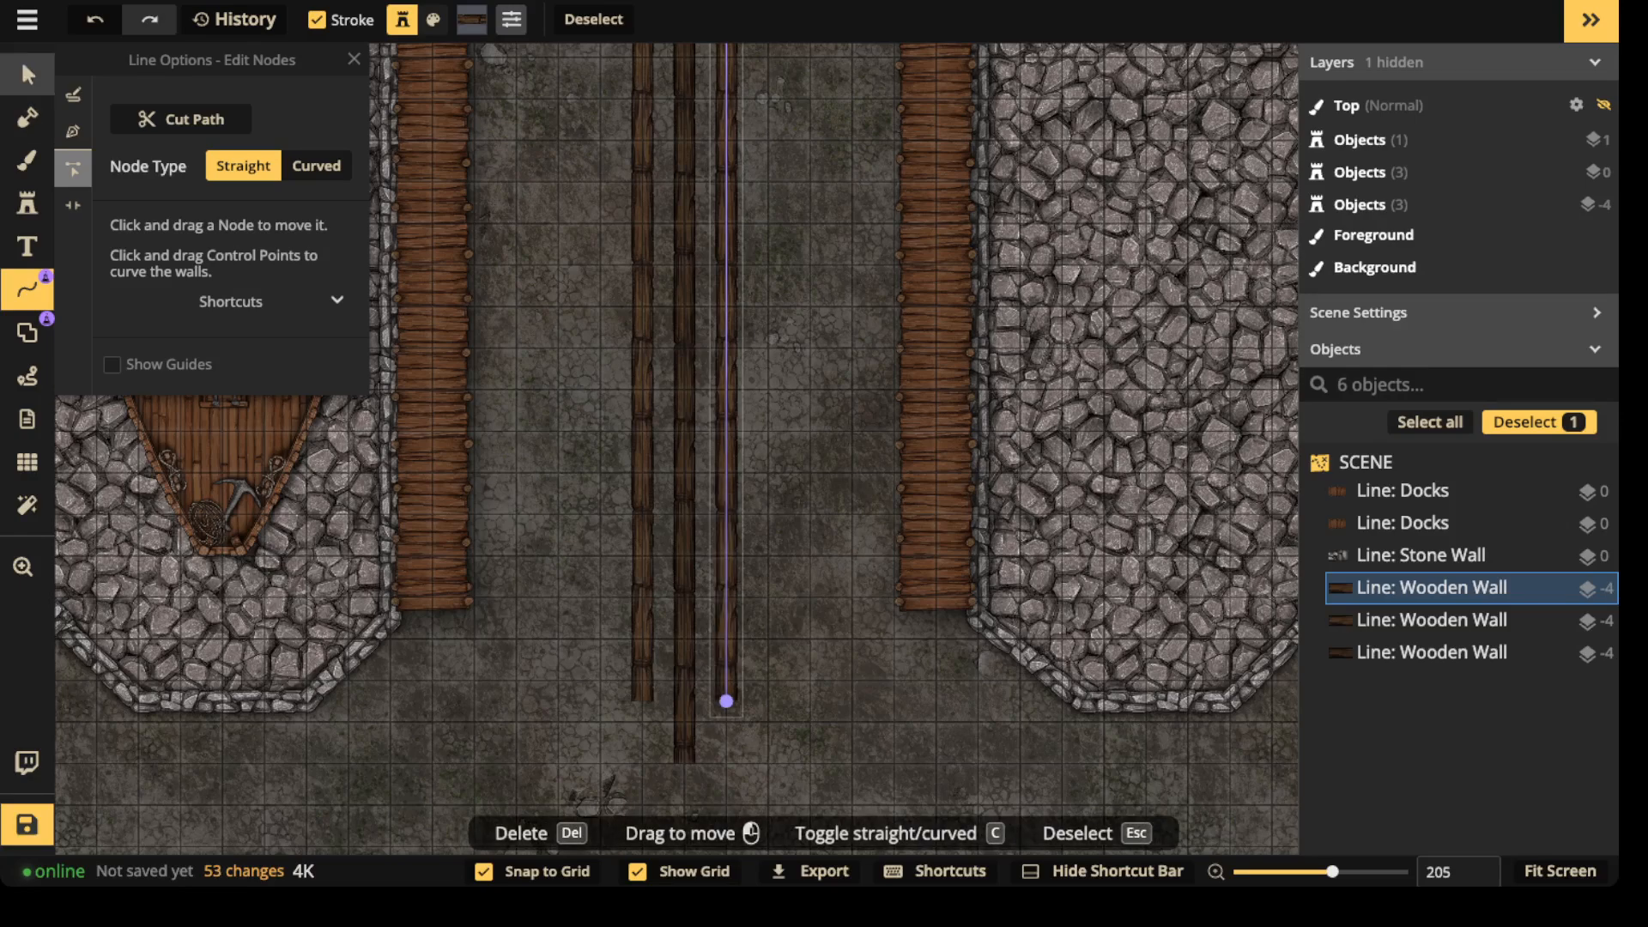
- Draw a horizontal Wooden Wall cross beam between the two walkways near the dock's upper end with the Pen tool, and set its layer to -5
{"action": "left_click", "coordinate": [28, 74]}
{"action": "scroll", "coordinate": [632, 377], "scroll_direction": "down", "scroll_amount": 4}
{"action": "left_click", "coordinate": [1421, 587]}
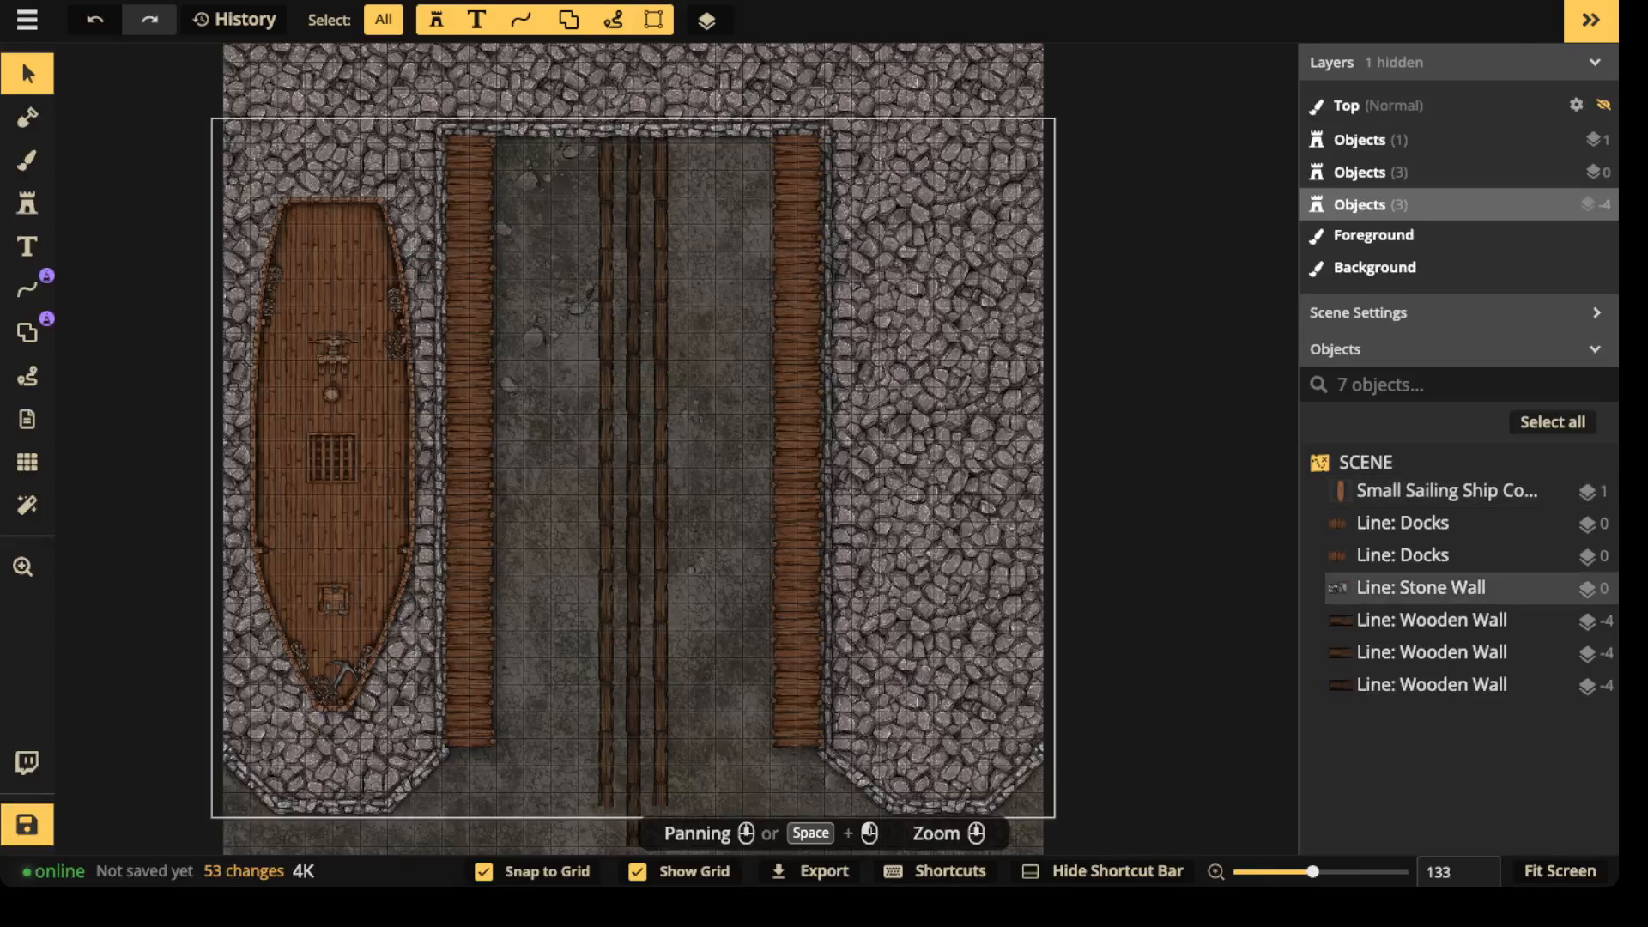
{"action": "left_click", "coordinate": [28, 289]}
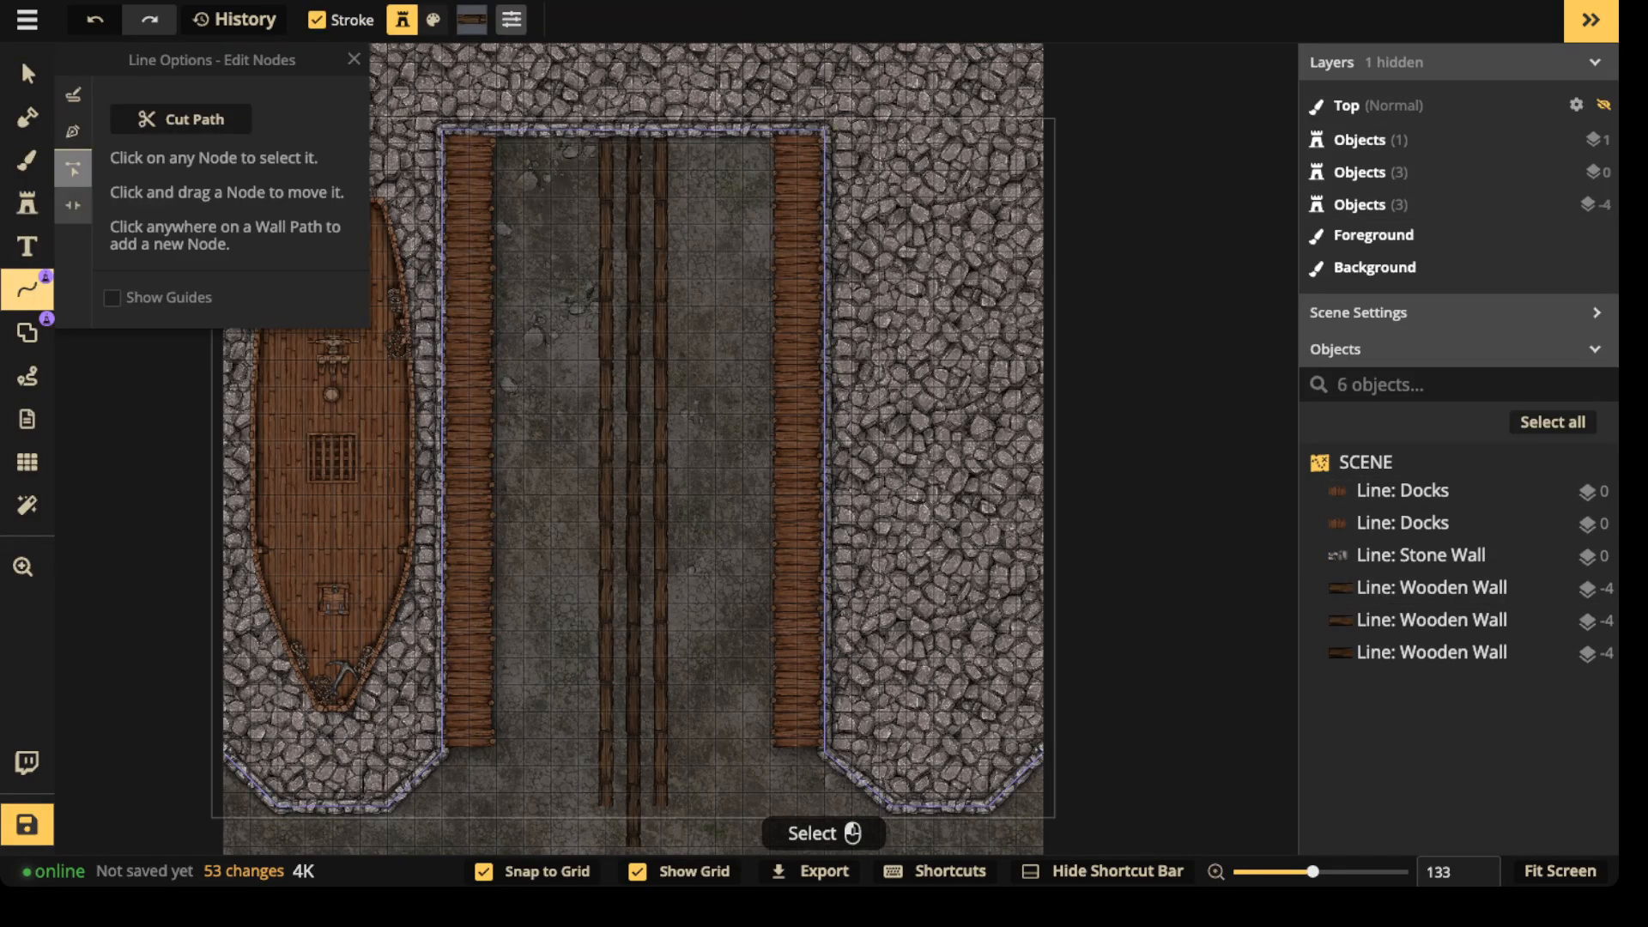
{"action": "left_click", "coordinate": [352, 58]}
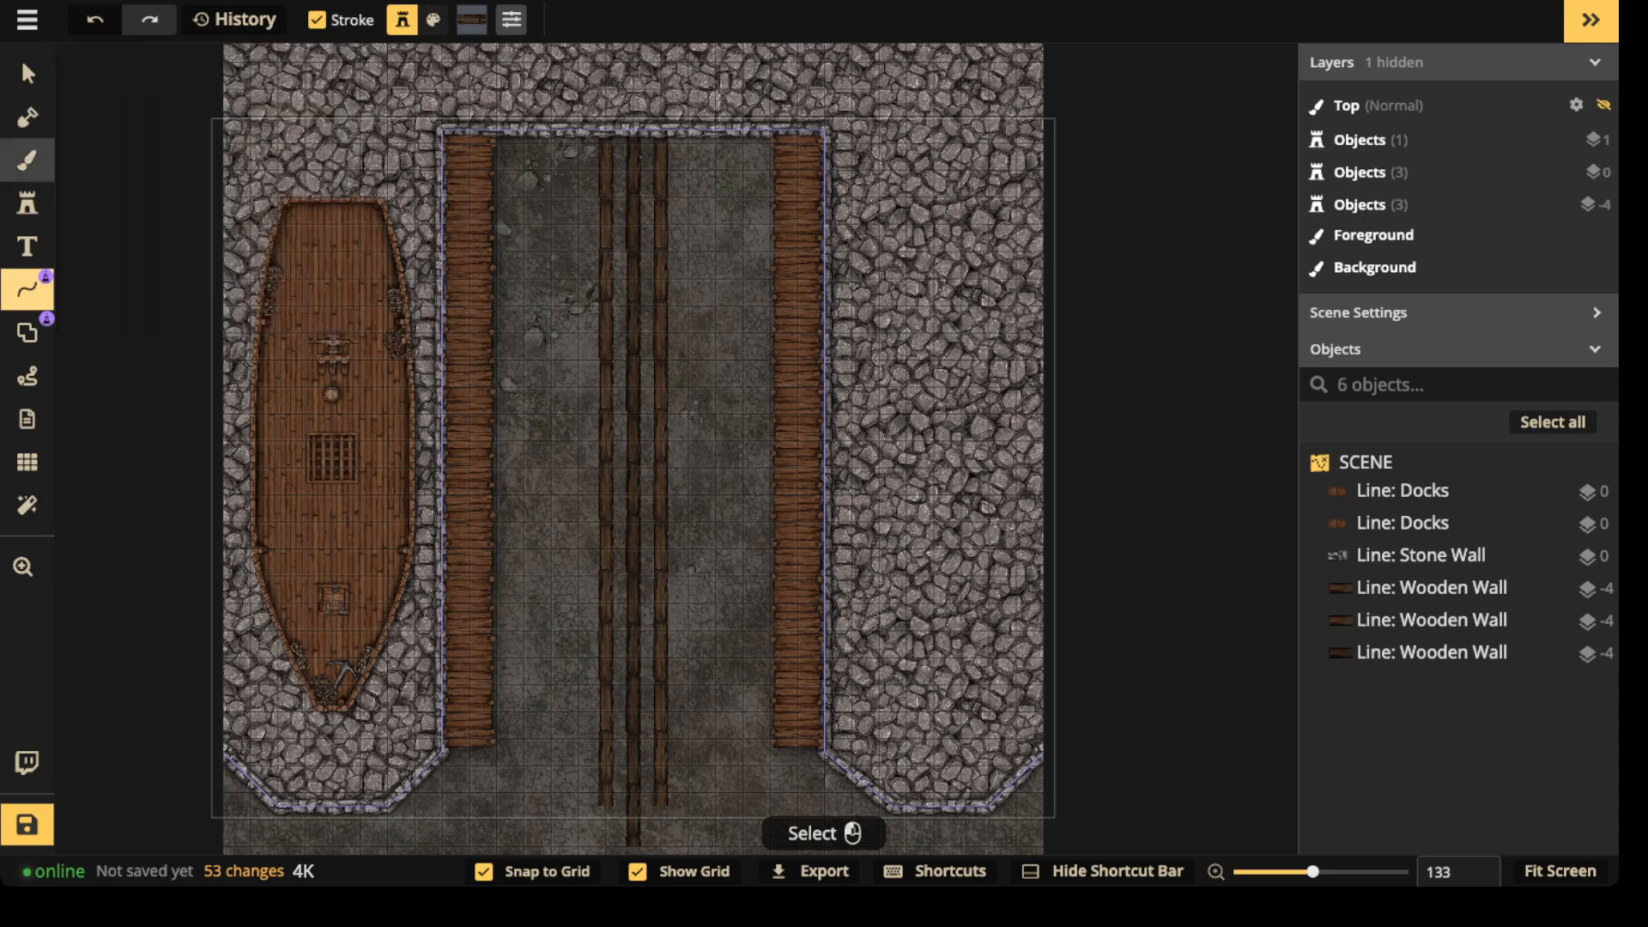
{"action": "left_click", "coordinate": [27, 290]}
{"action": "left_click", "coordinate": [73, 131]}
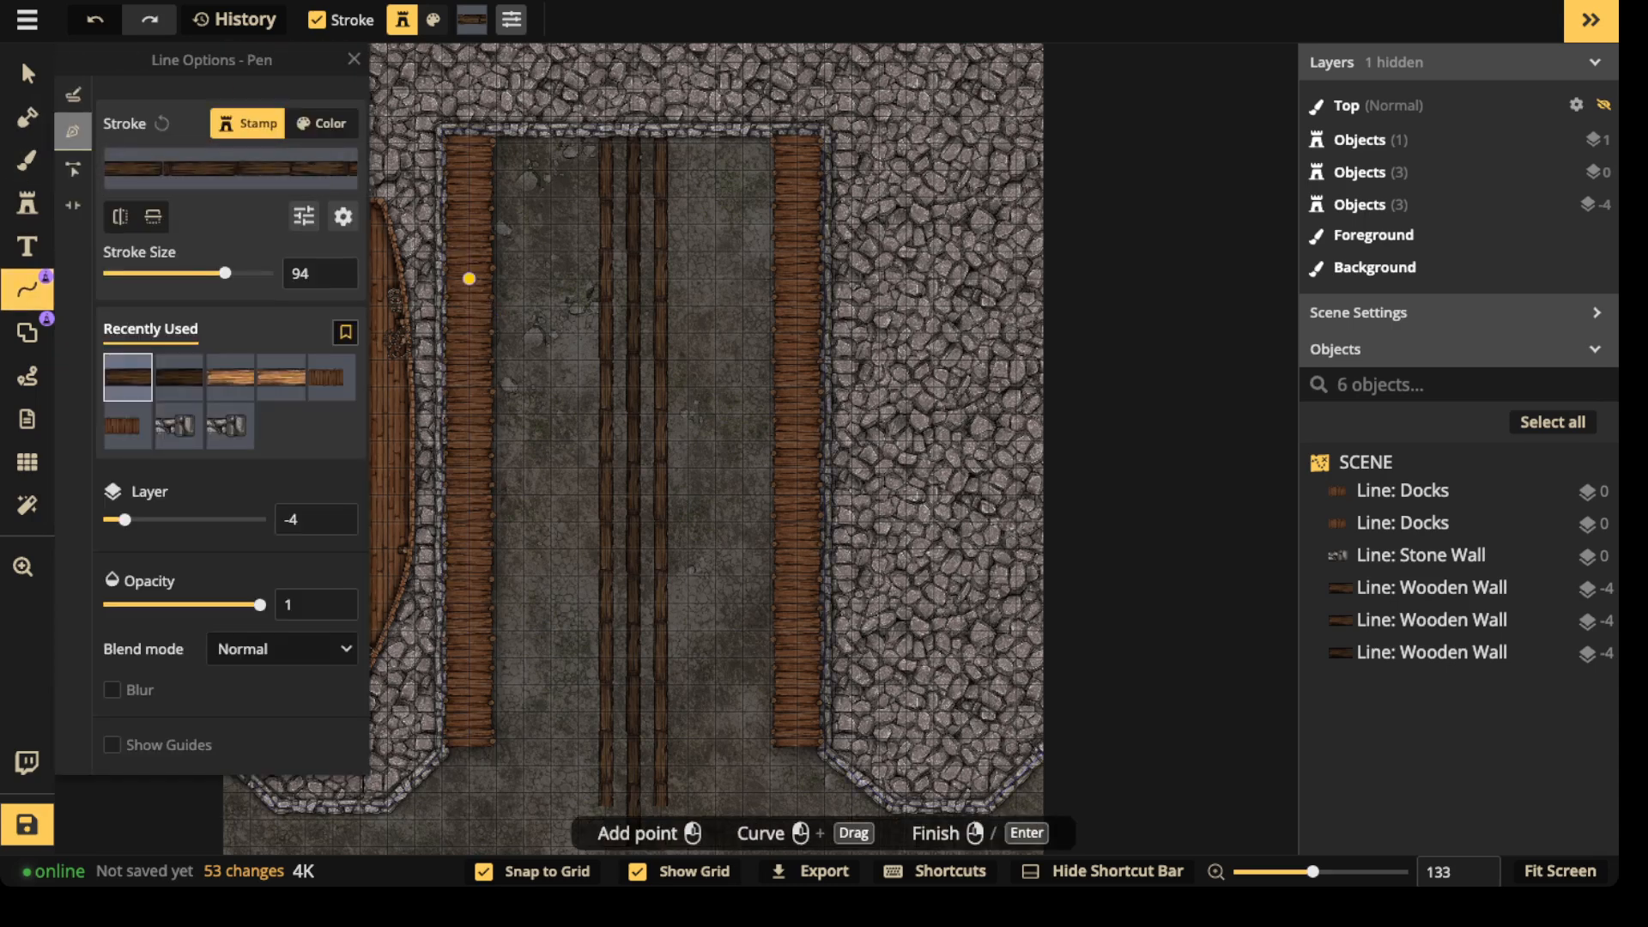
{"action": "left_click", "coordinate": [469, 278]}
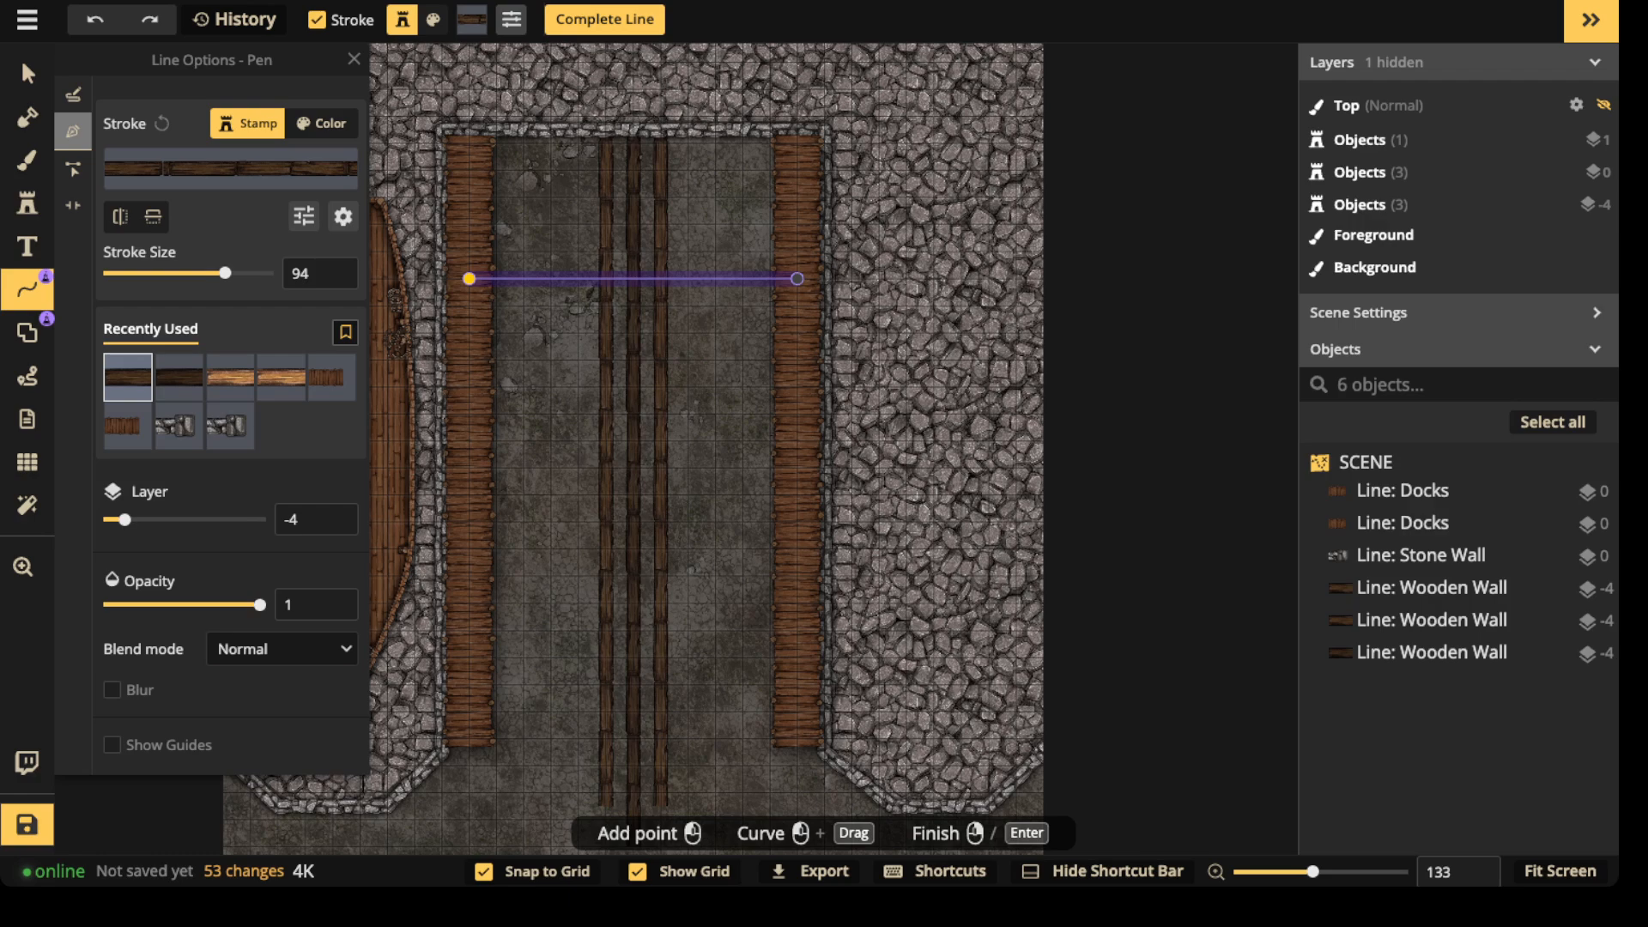
{"action": "left_click", "coordinate": [797, 278]}
{"action": "right_click", "coordinate": [798, 278]}
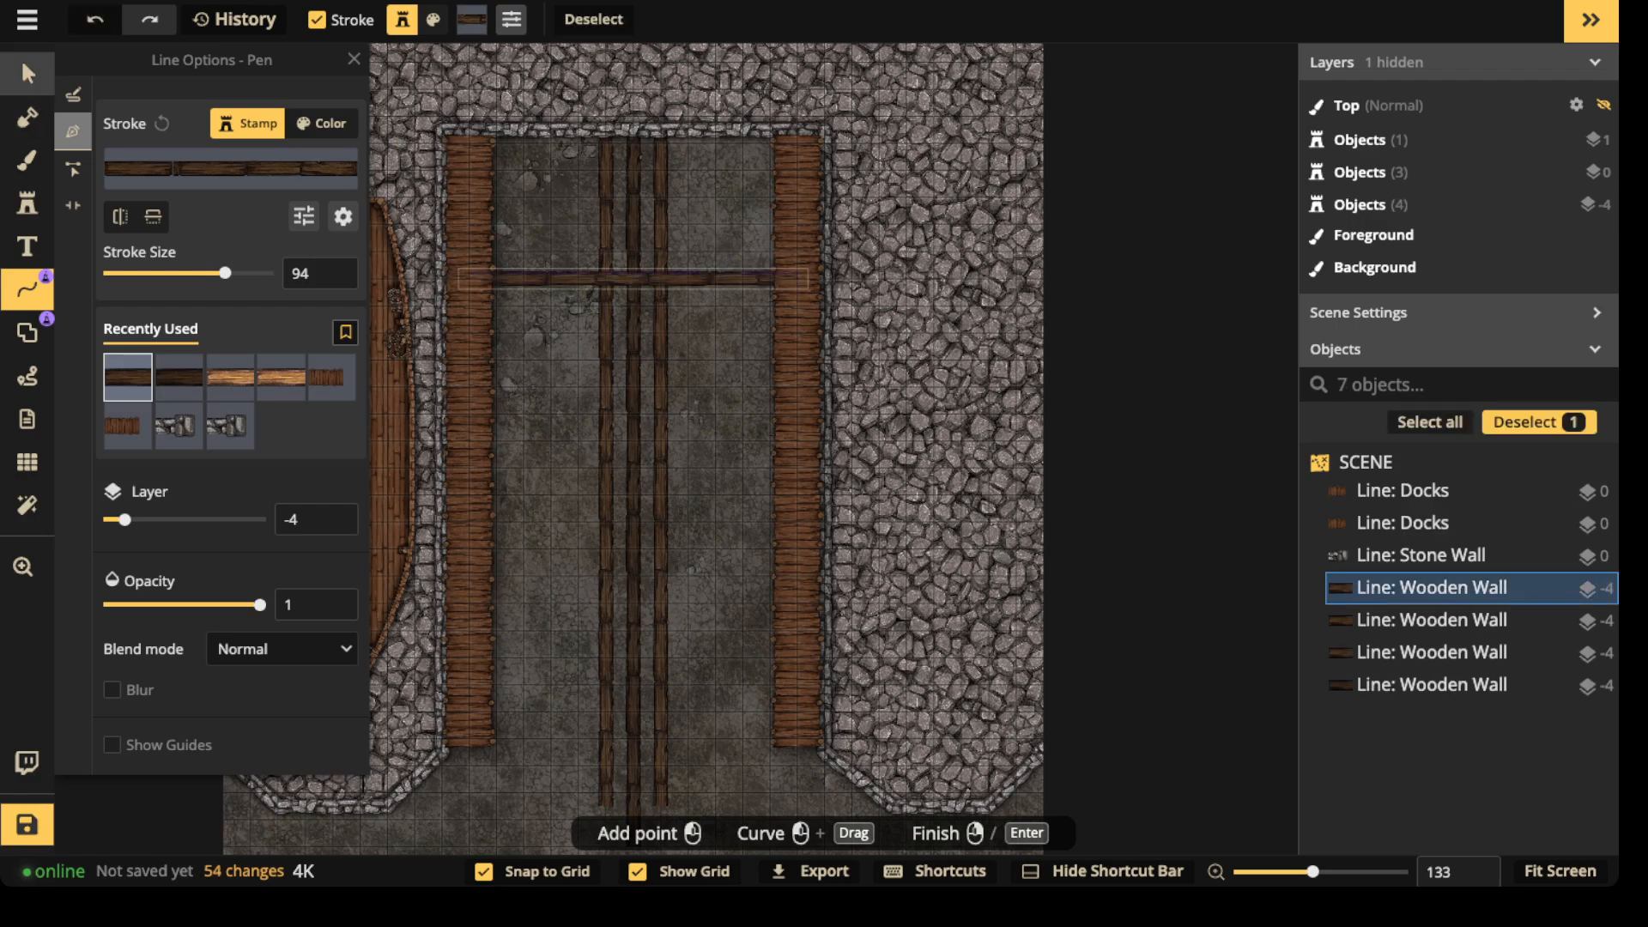
{"action": "left_click", "coordinate": [28, 73]}
{"action": "left_click", "coordinate": [802, 30]}
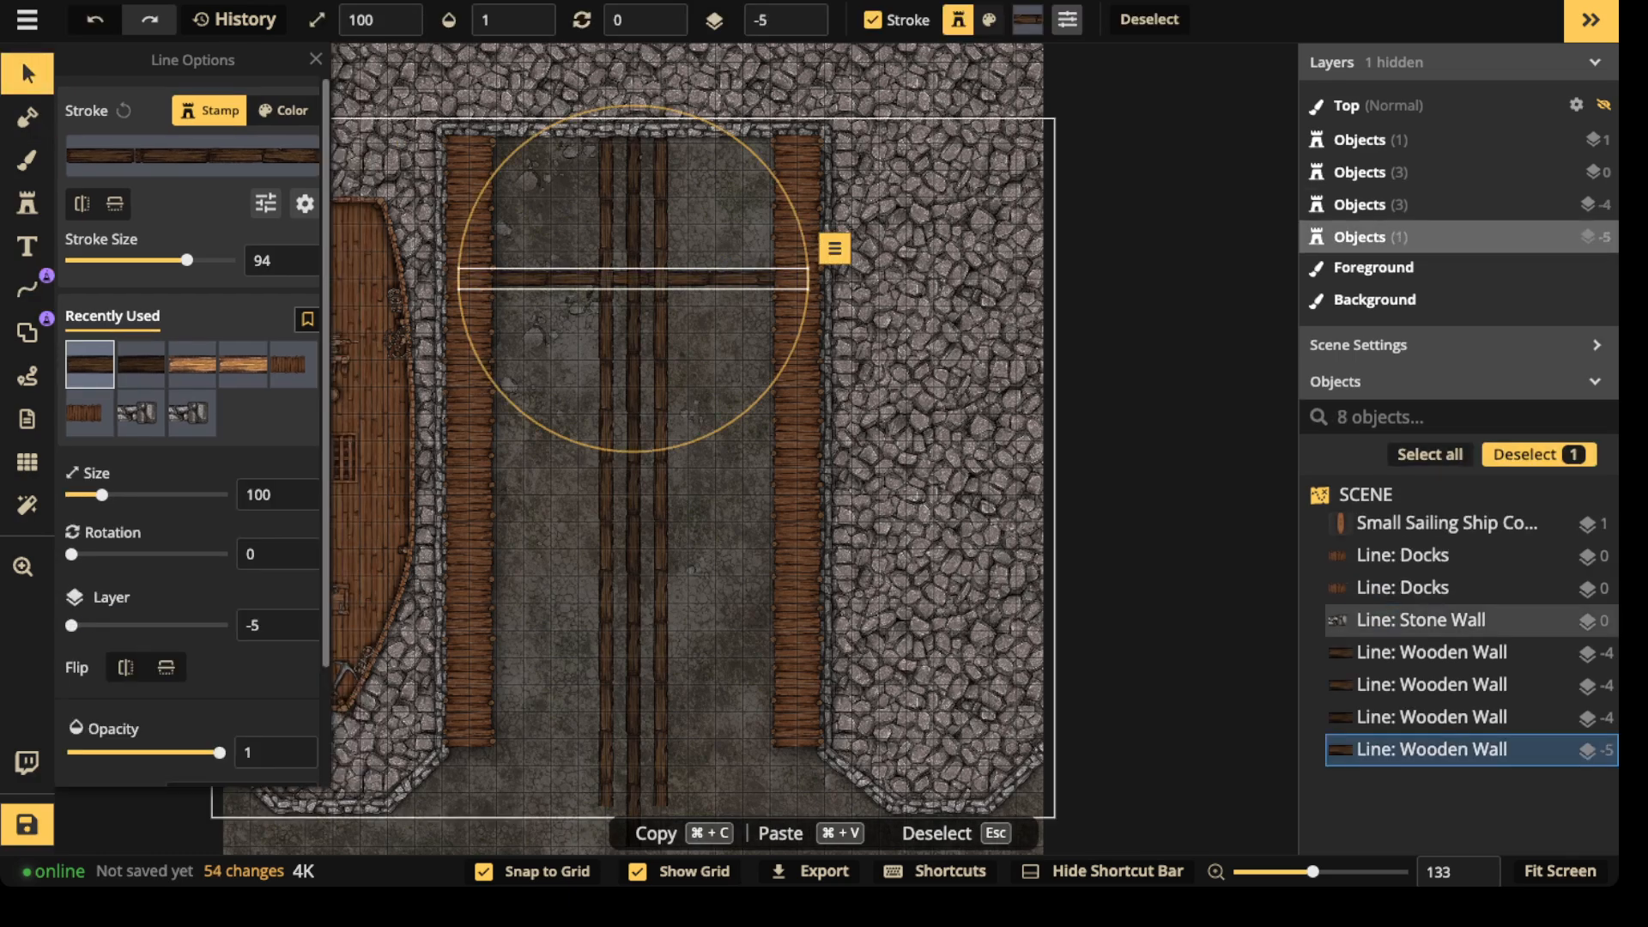
- Duplicate the cross beam five times, spacing four copies evenly below the original and one above it near the dock's head
{"action": "scroll", "coordinate": [621, 269], "scroll_direction": "down", "scroll_amount": 1}
{"action": "key", "text": "super+c"}
{"action": "key", "text": "super+v"}
{"action": "left_click_drag", "start_coordinate": [620, 327], "coordinate": [620, 379]}
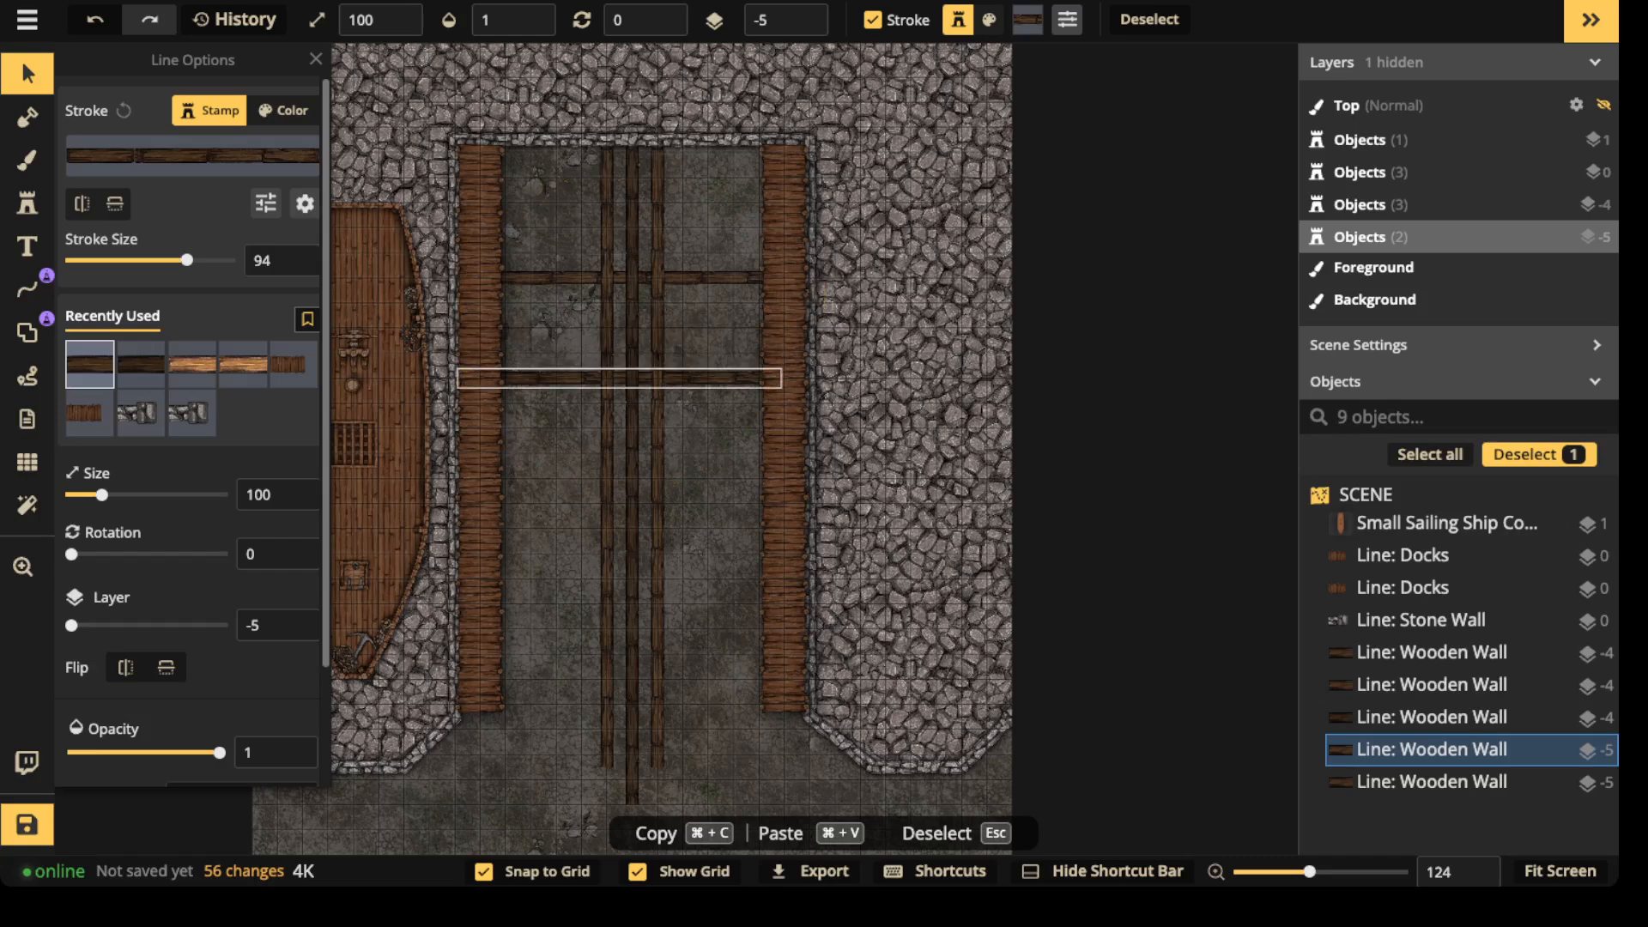
{"action": "key", "text": "super+v"}
{"action": "left_click_drag", "start_coordinate": [625, 476], "coordinate": [645, 578]}
{"action": "key", "text": "super+v"}
{"action": "key", "text": "super+v"}
{"action": "left_click_drag", "start_coordinate": [634, 684], "coordinate": [644, 679]}
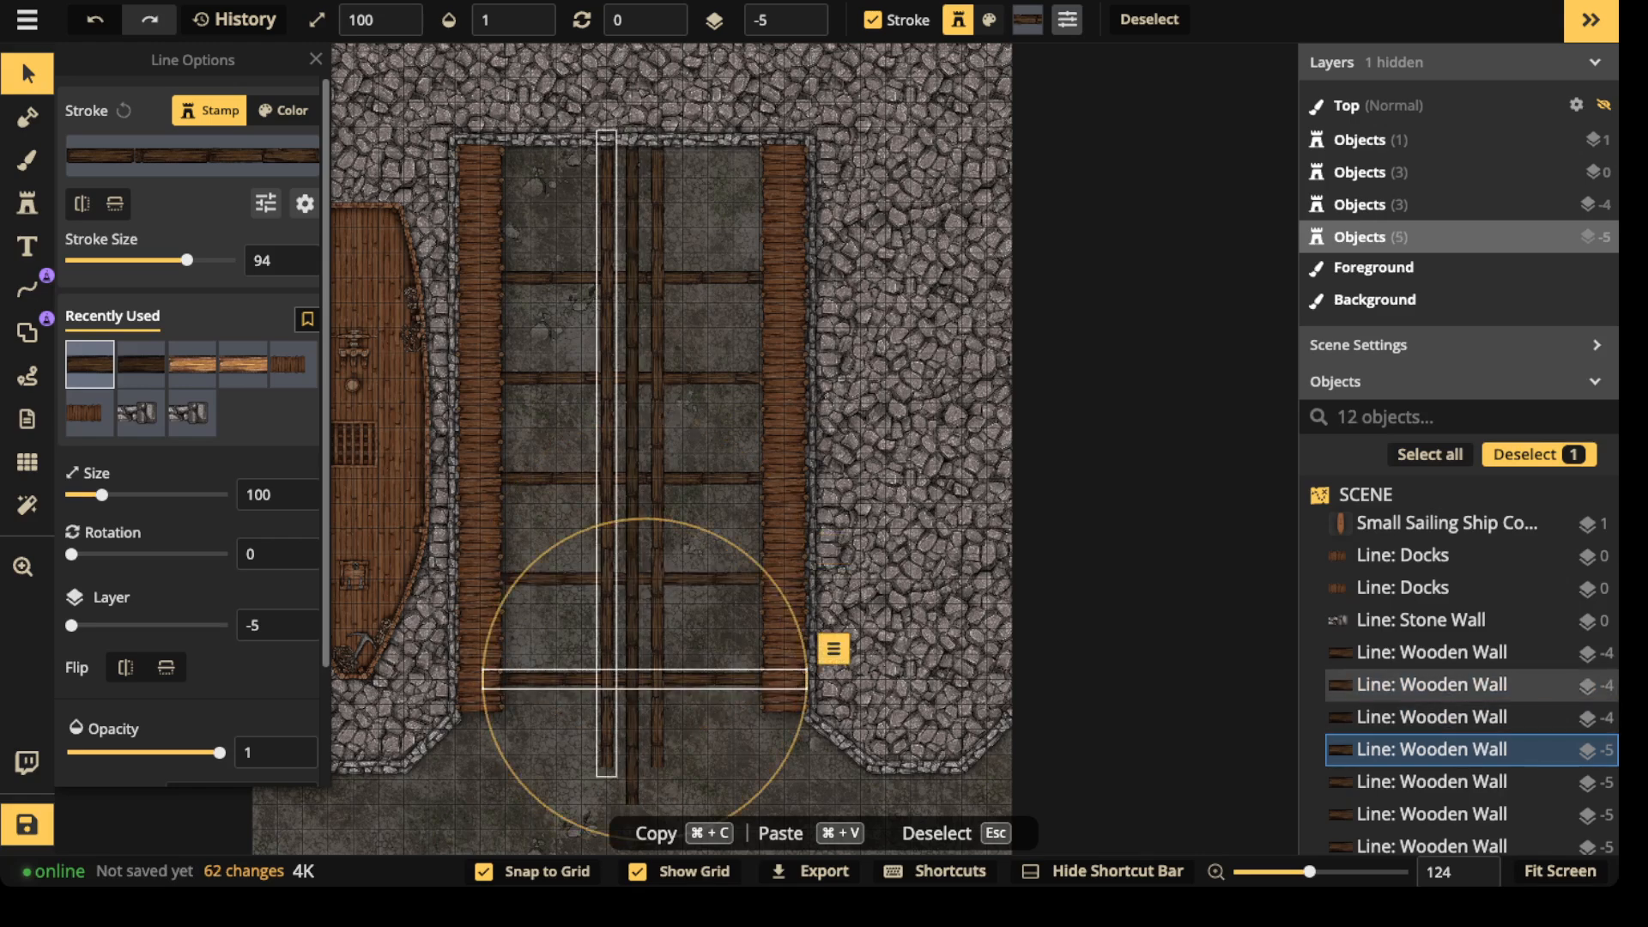
{"action": "left_click", "coordinate": [20, 59]}
{"action": "key", "text": "super+v"}
{"action": "left_click_drag", "start_coordinate": [582, 235], "coordinate": [632, 178]}
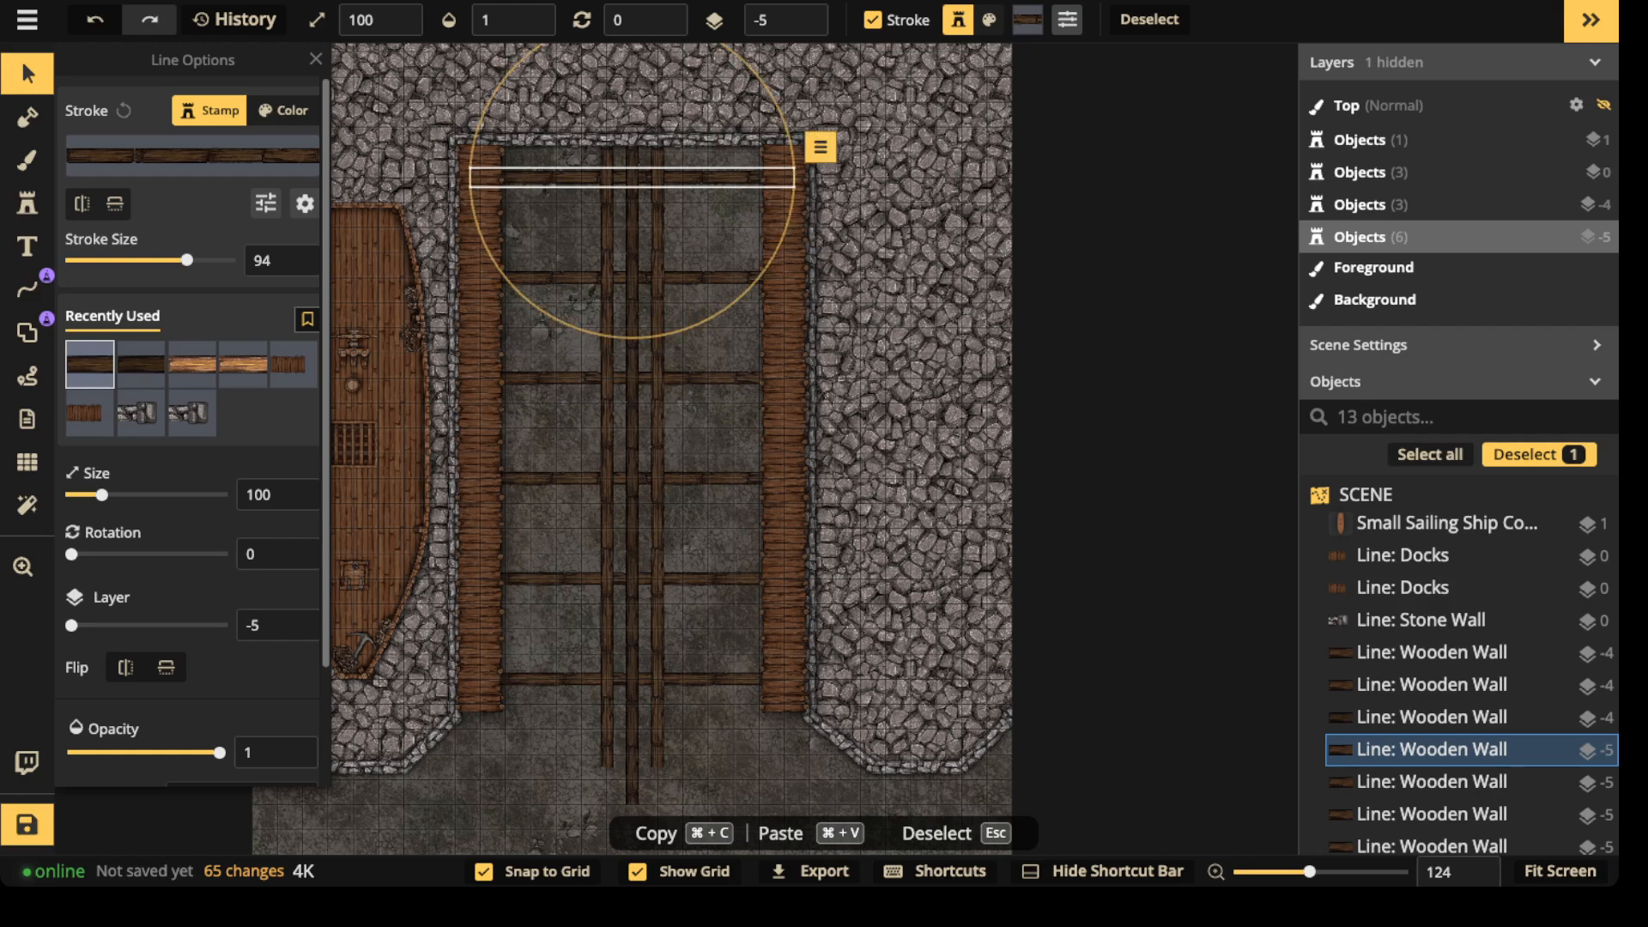
- Move the sailing ship slightly upward on the stone area beside the dock
{"action": "left_click", "coordinate": [20, 58]}
{"action": "left_click", "coordinate": [417, 430]}
{"action": "mouse_move", "coordinate": [417, 430]}
{"action": "left_mouse_down"}
{"action": "mouse_move", "coordinate": [625, 418]}
{"action": "mouse_move", "coordinate": [625, 589]}
{"action": "mouse_move", "coordinate": [625, 392]}
{"action": "mouse_move", "coordinate": [625, 748]}
{"action": "mouse_move", "coordinate": [625, 407]}
{"action": "mouse_move", "coordinate": [418, 411]}
{"action": "left_mouse_up"}
{"action": "key", "text": "Escape"}
{"action": "scroll", "coordinate": [507, 370], "scroll_direction": "up", "scroll_amount": 5}
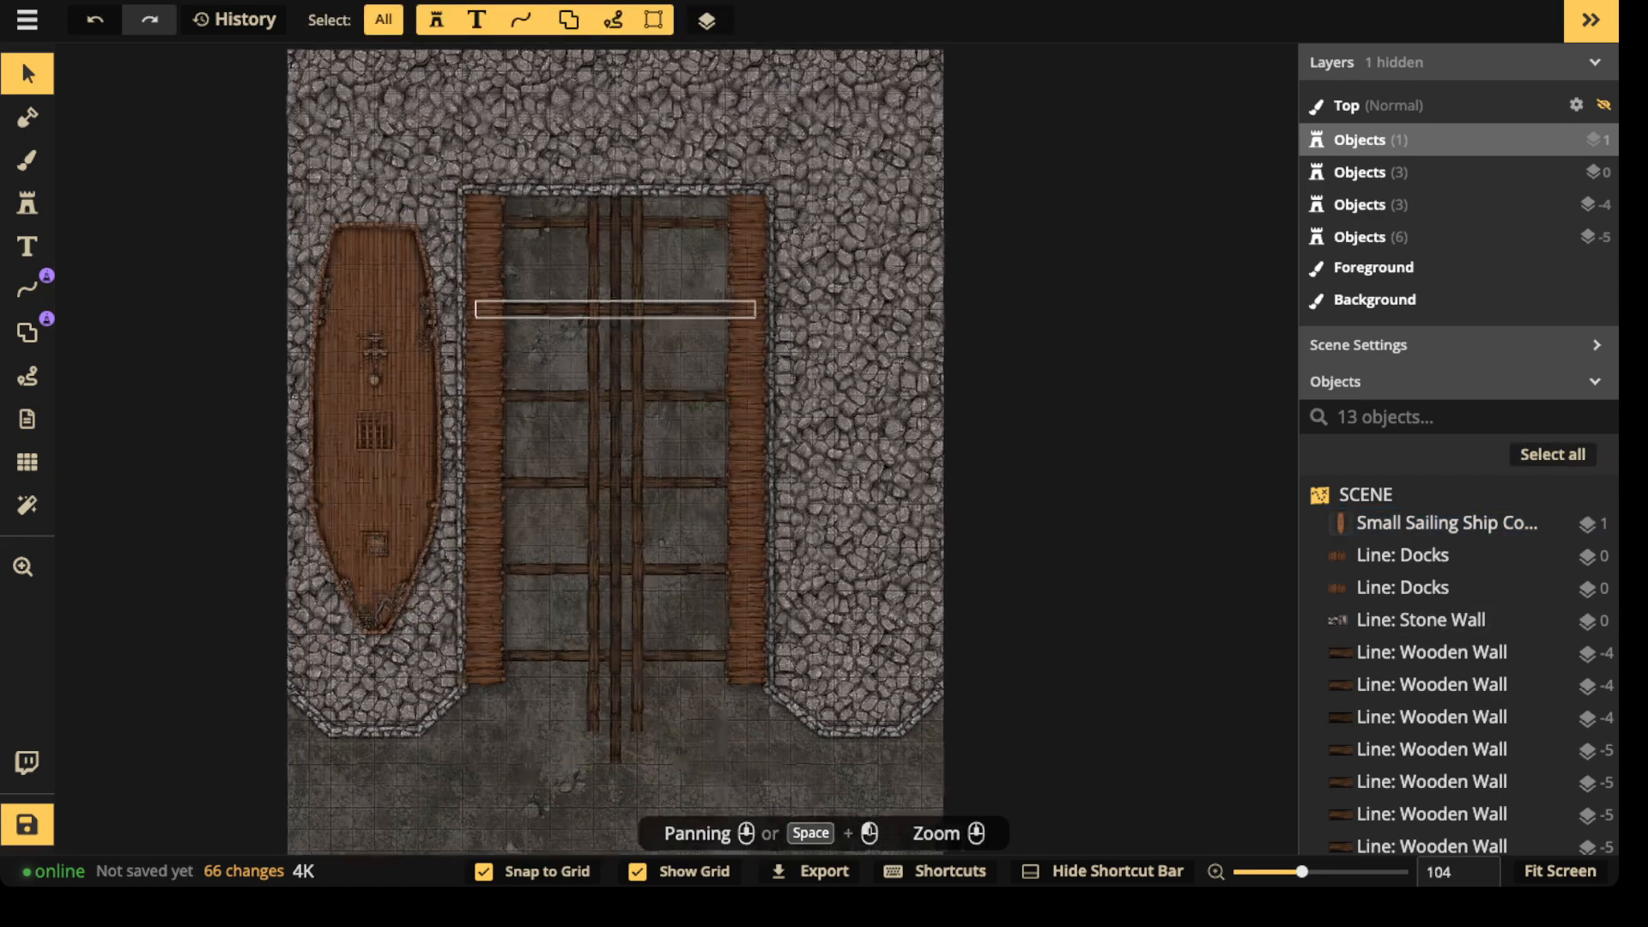
- Draw a short diagonal Docks walkway at stroke size 42 from the left walkway's lower end along the angled stone wall
{"action": "left_click", "coordinate": [1403, 587]}
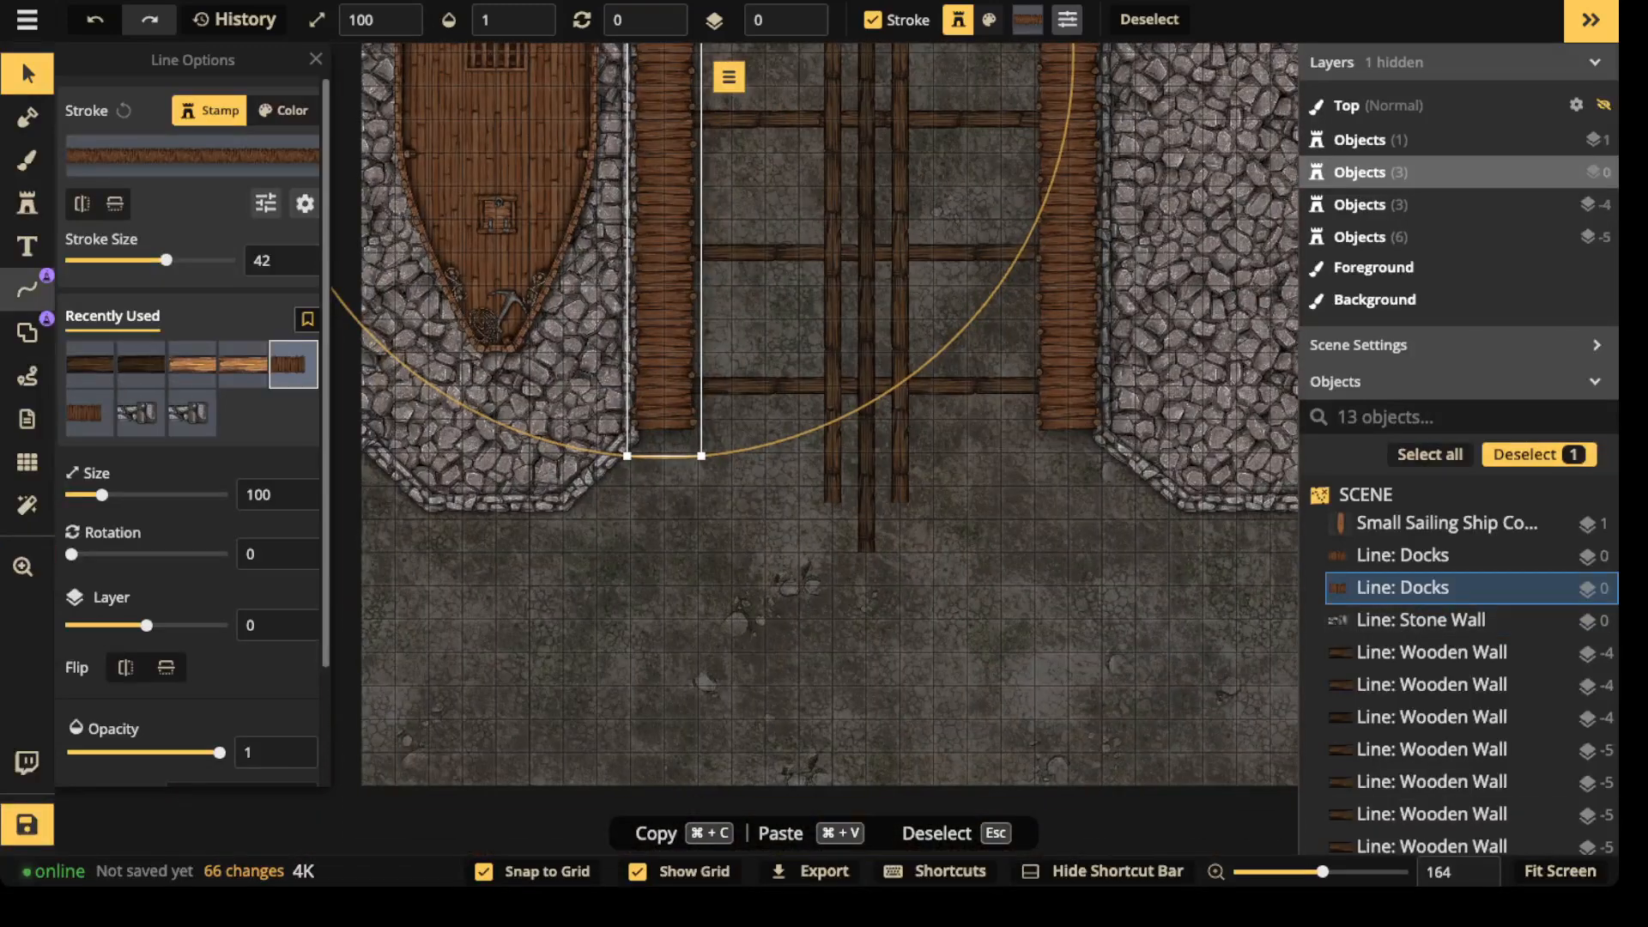
{"action": "left_click", "coordinate": [28, 289]}
{"action": "left_click", "coordinate": [665, 436]}
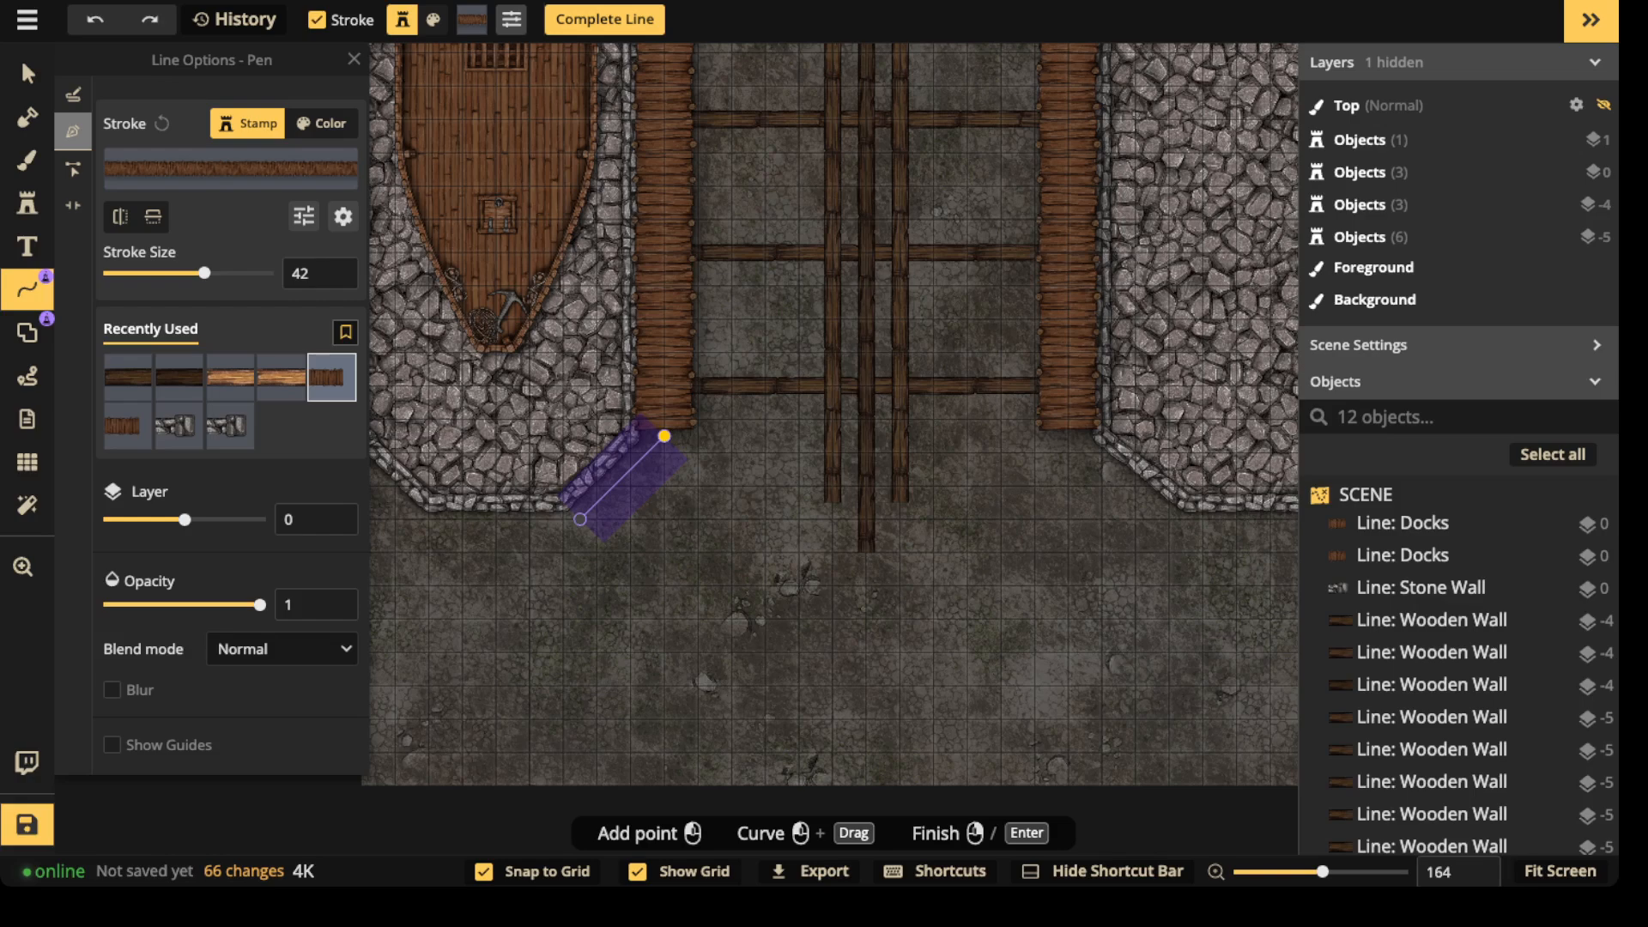
{"action": "double_click", "coordinate": [580, 520]}
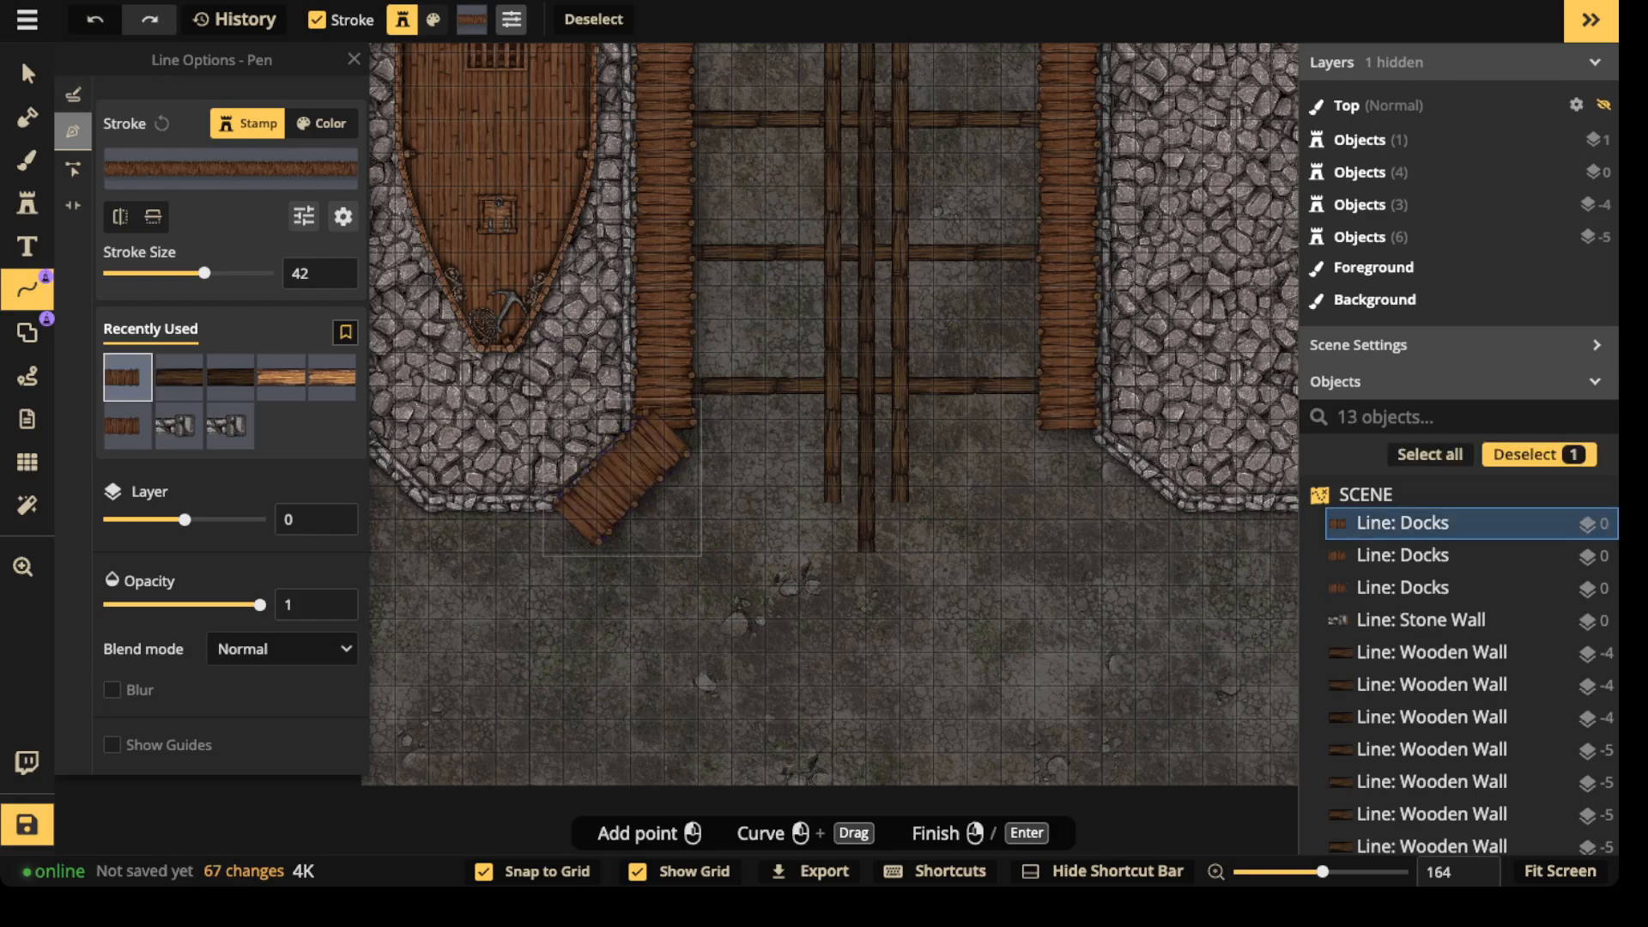
- Duplicate the diagonal walkway, rotate the copy to 90, and place it at the right walkway's lower end along the opposite angled wall
{"action": "key", "text": "v"}
{"action": "key", "text": "super+c"}
{"action": "key", "text": "super+v"}
{"action": "scroll", "coordinate": [996, 455], "scroll_direction": "down", "scroll_amount": 9}
{"action": "scroll", "coordinate": [1009, 460], "scroll_direction": "up", "scroll_amount": 3}
{"action": "left_click_drag", "start_coordinate": [996, 459], "coordinate": [1009, 473]}
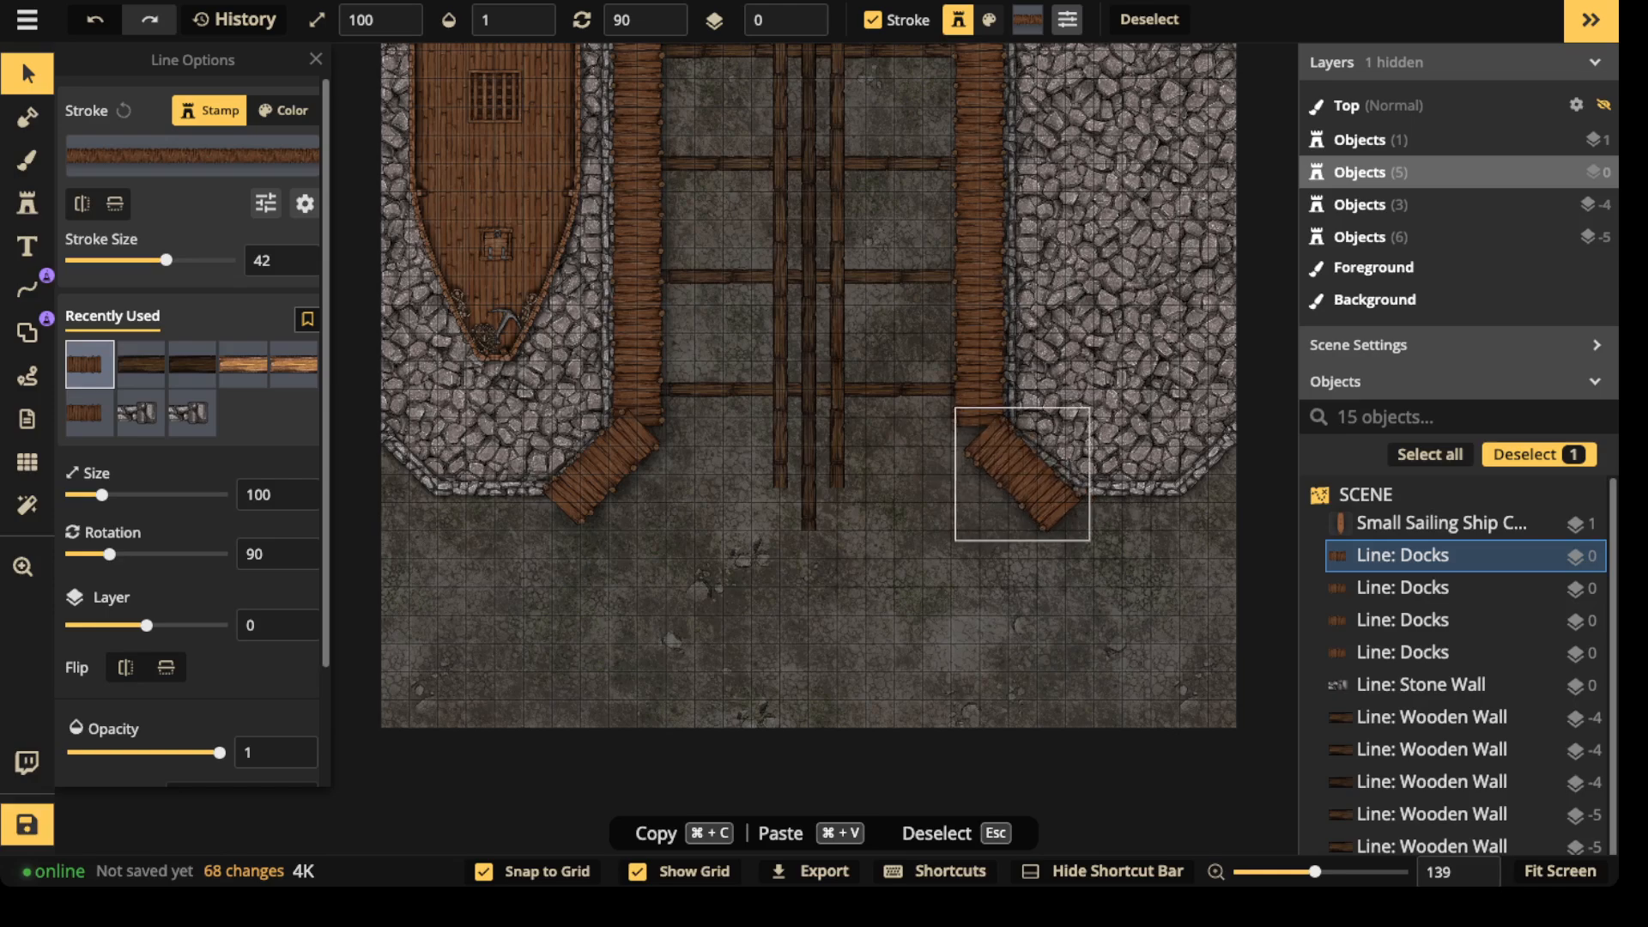
{"action": "key", "text": "Escape"}
{"action": "scroll", "coordinate": [695, 343], "scroll_direction": "down", "scroll_amount": 2}
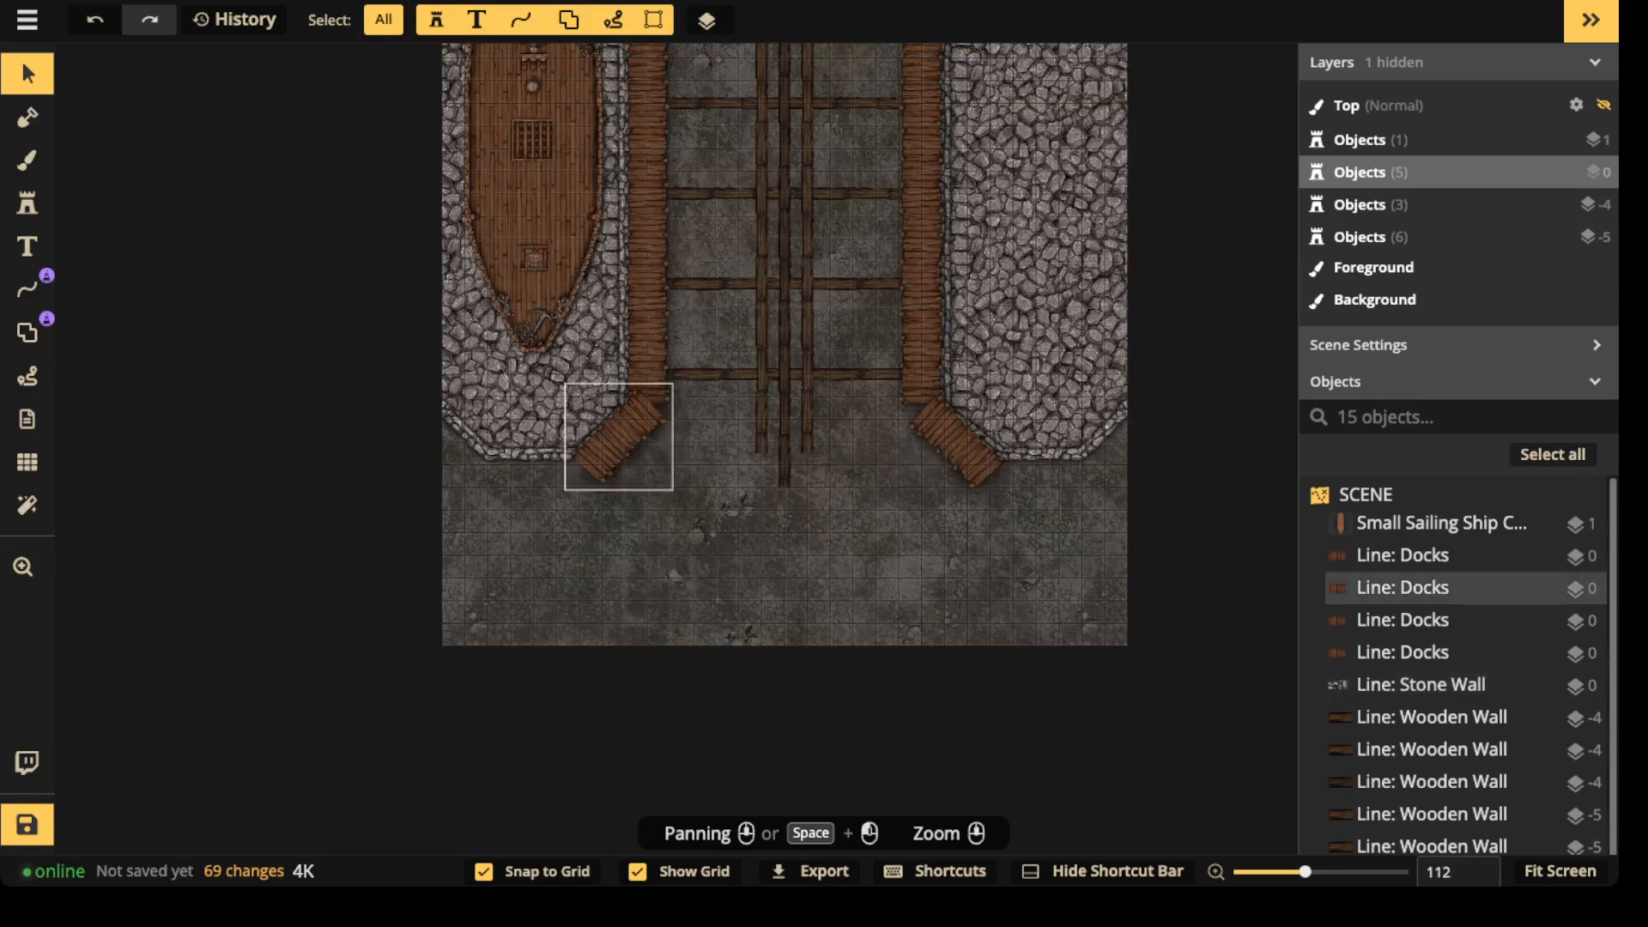
- Delete both diagonal walkway pieces at the lower ends of the dock
{"action": "left_click", "coordinate": [601, 470]}
{"action": "key", "text": "Escape"}
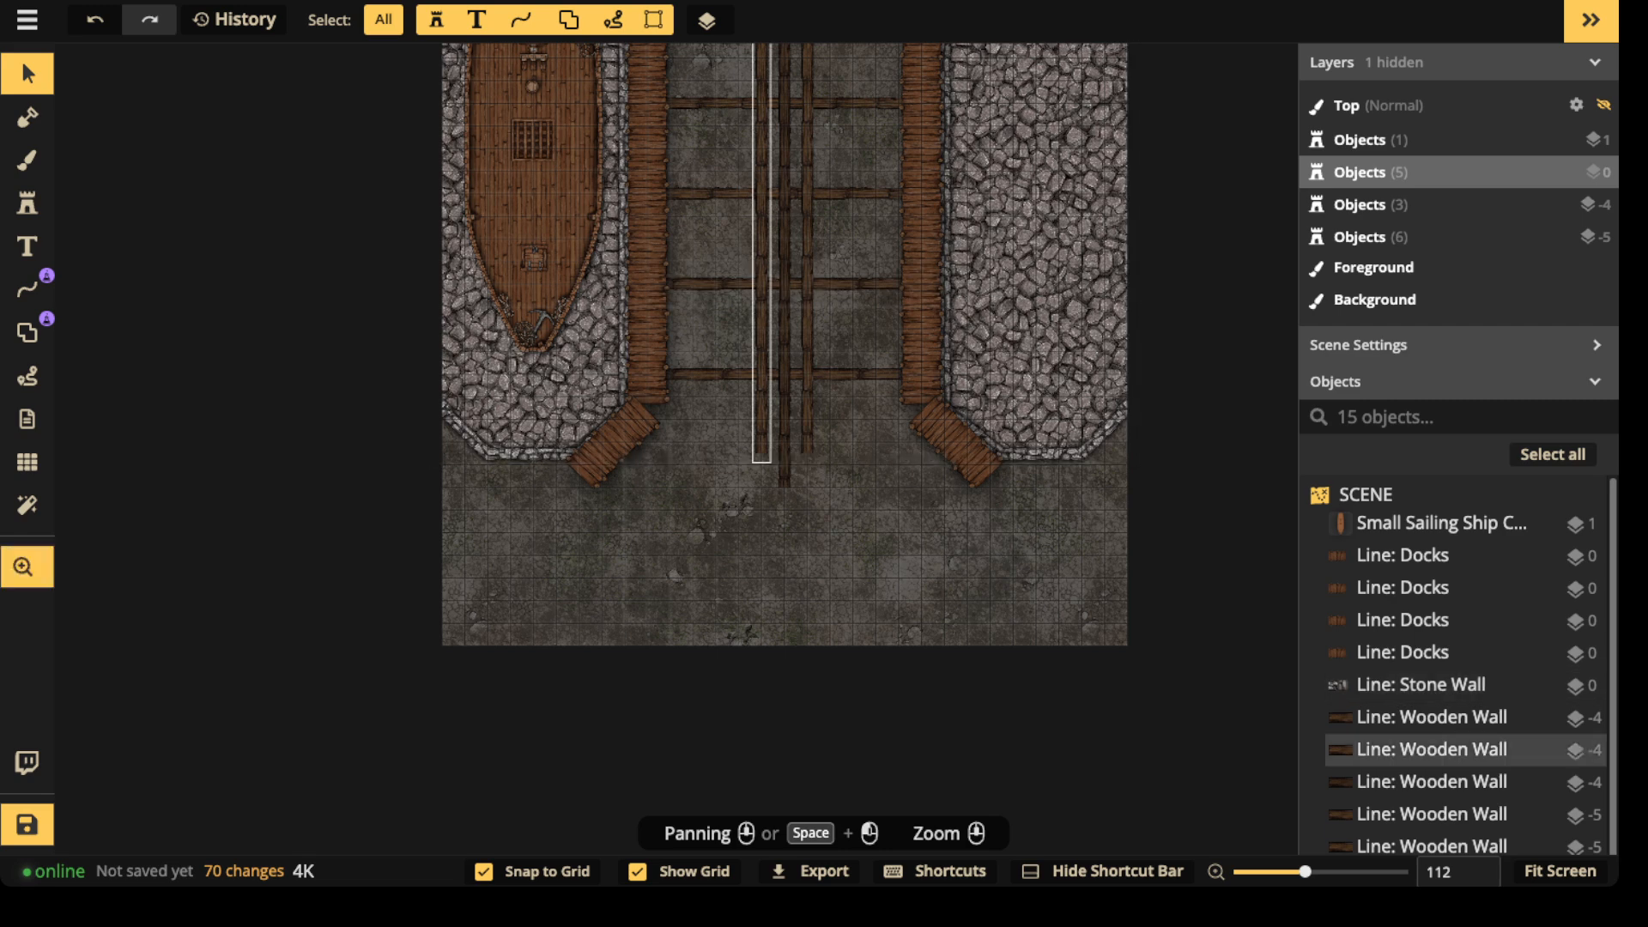
{"action": "left_click", "coordinate": [1403, 587]}
{"action": "key", "text": "Delete"}
{"action": "left_click", "coordinate": [1403, 555]}
{"action": "key", "text": "Delete"}
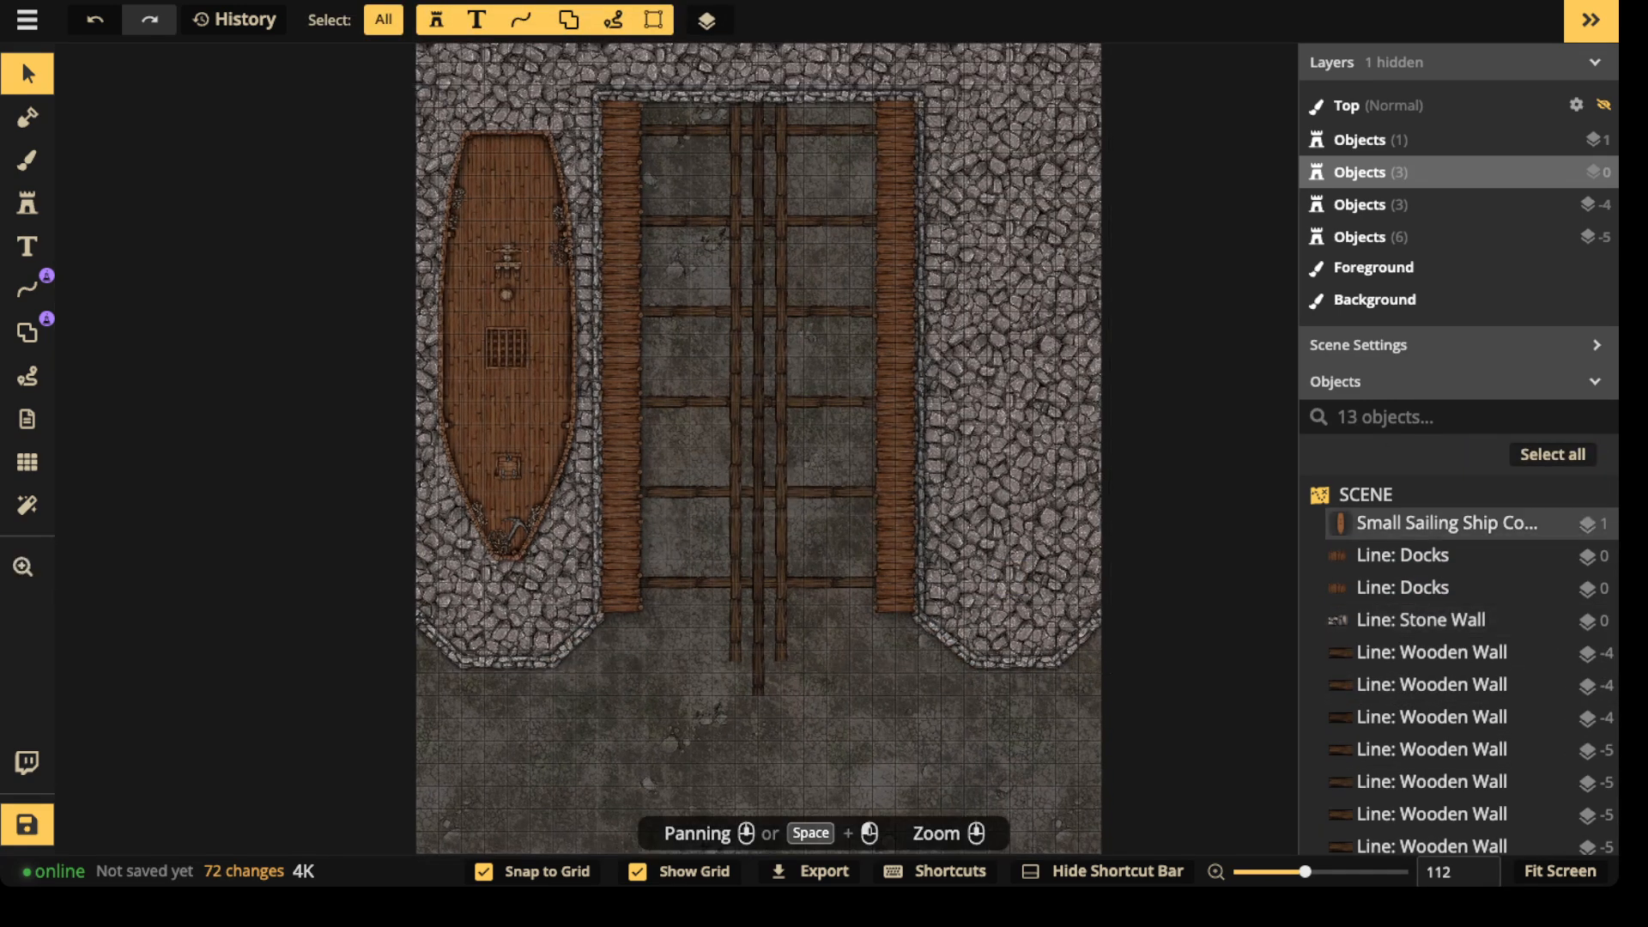
- Move the sailing ship off the stone area to below the dock, clear of the walls and beams
{"action": "left_click", "coordinate": [1448, 523]}
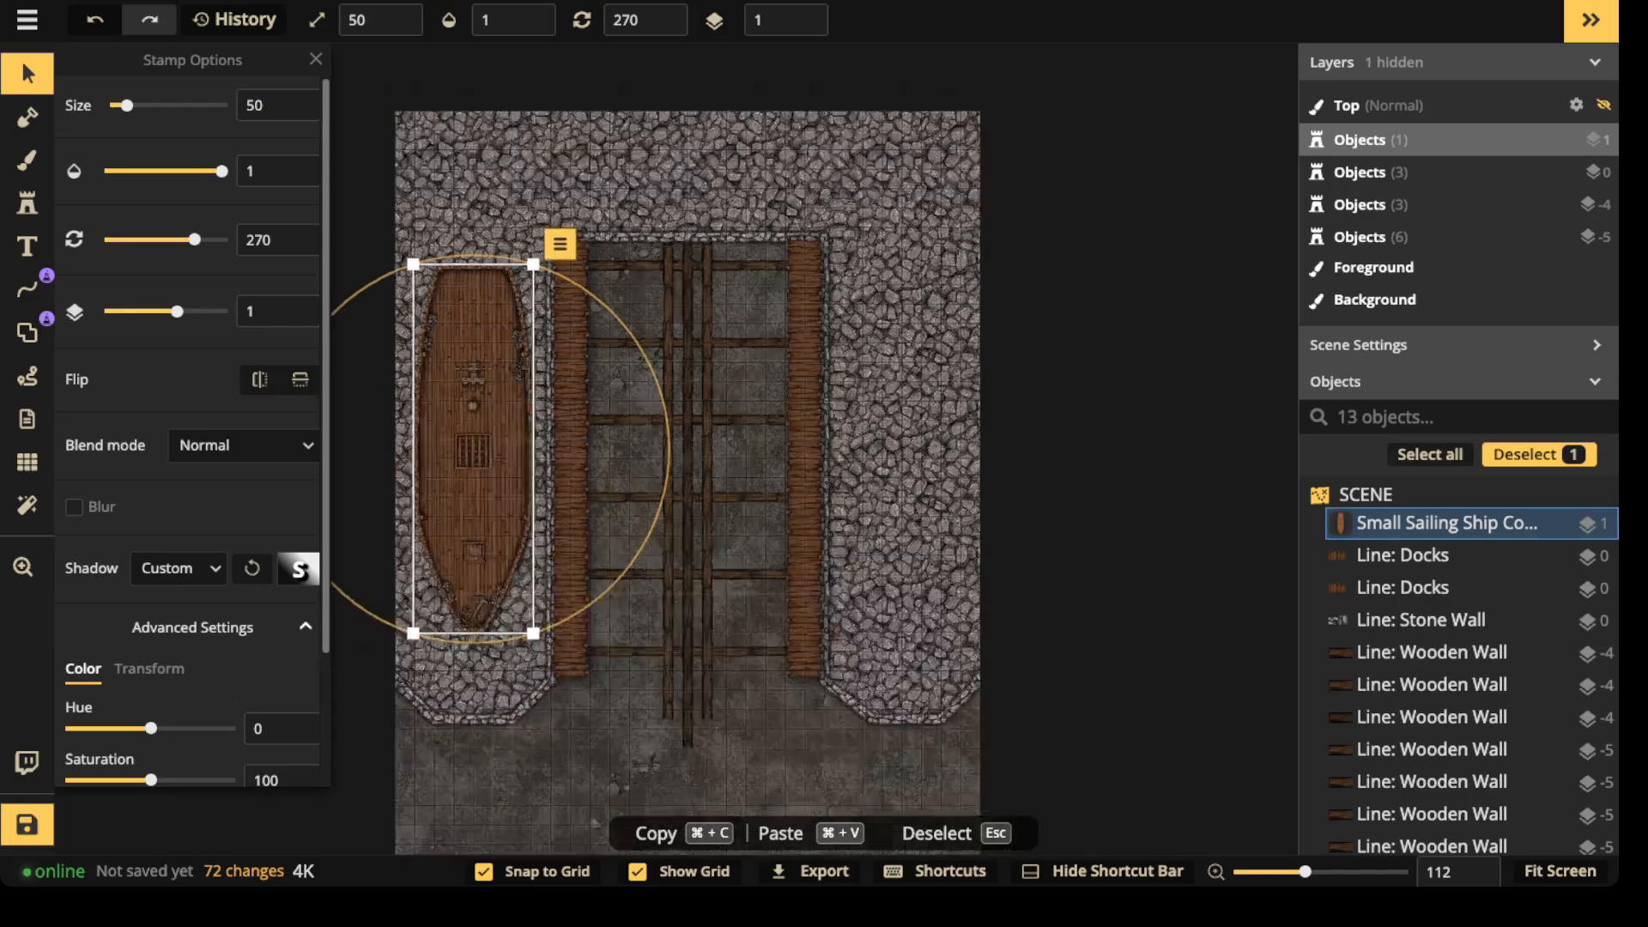
{"action": "left_click_drag", "start_coordinate": [492, 485], "coordinate": [784, 598]}
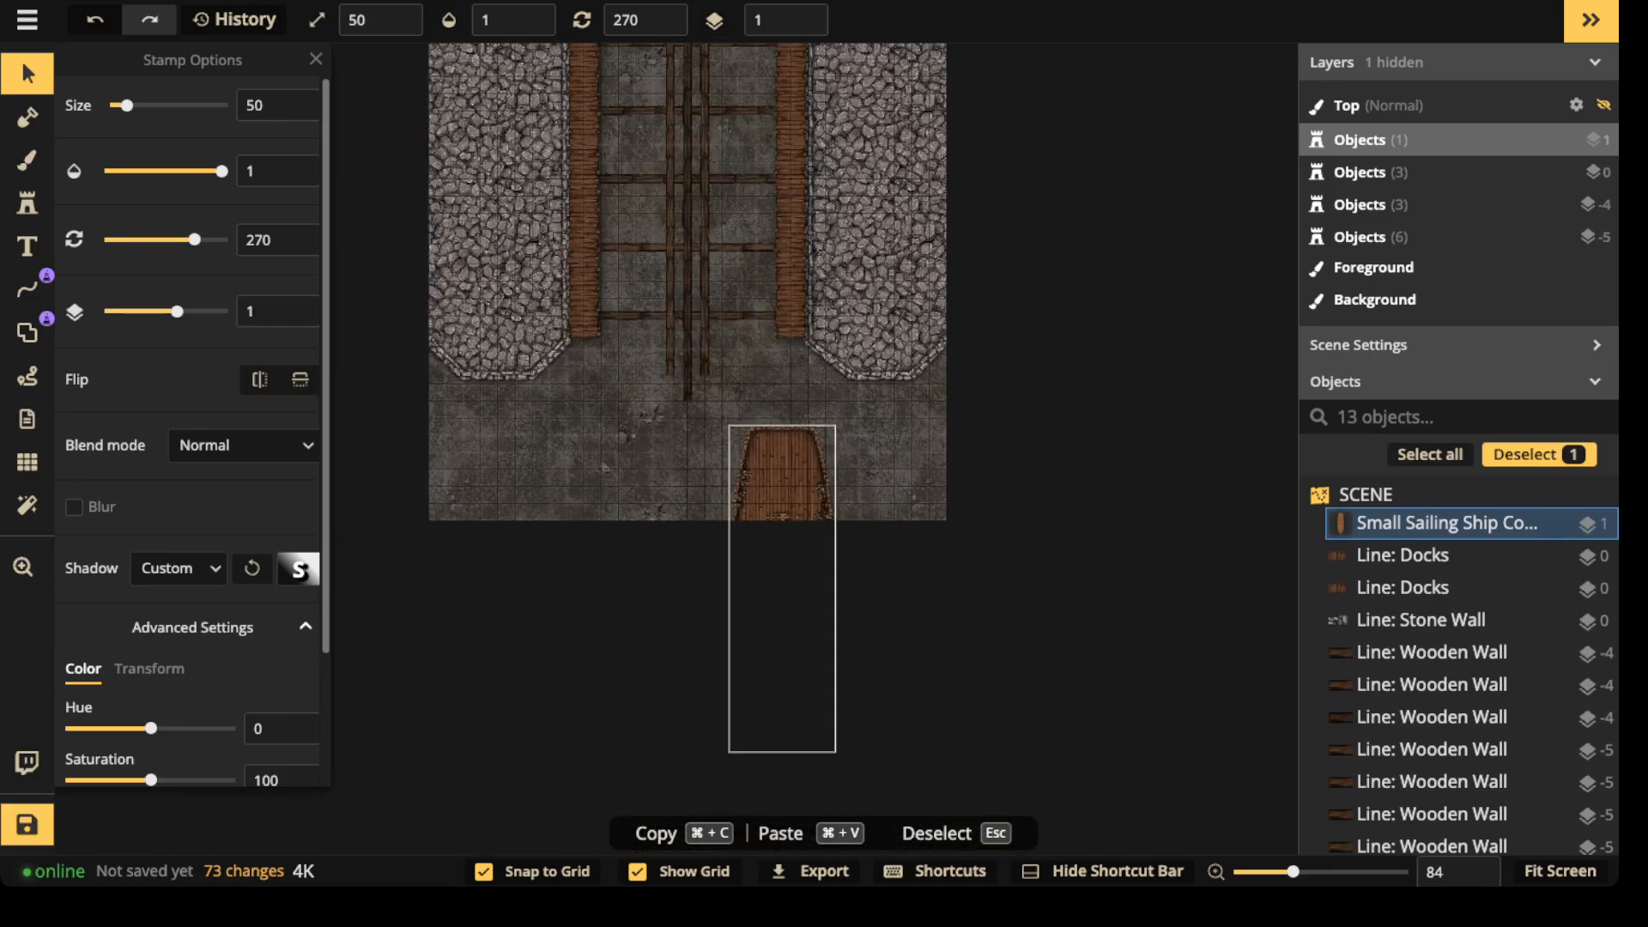
{"action": "key", "text": "Escape"}
- Select all the walkways, stone wall and beams without the ship, and group them under the name Base
{"action": "left_click_drag", "start_coordinate": [312, 81], "coordinate": [987, 515]}
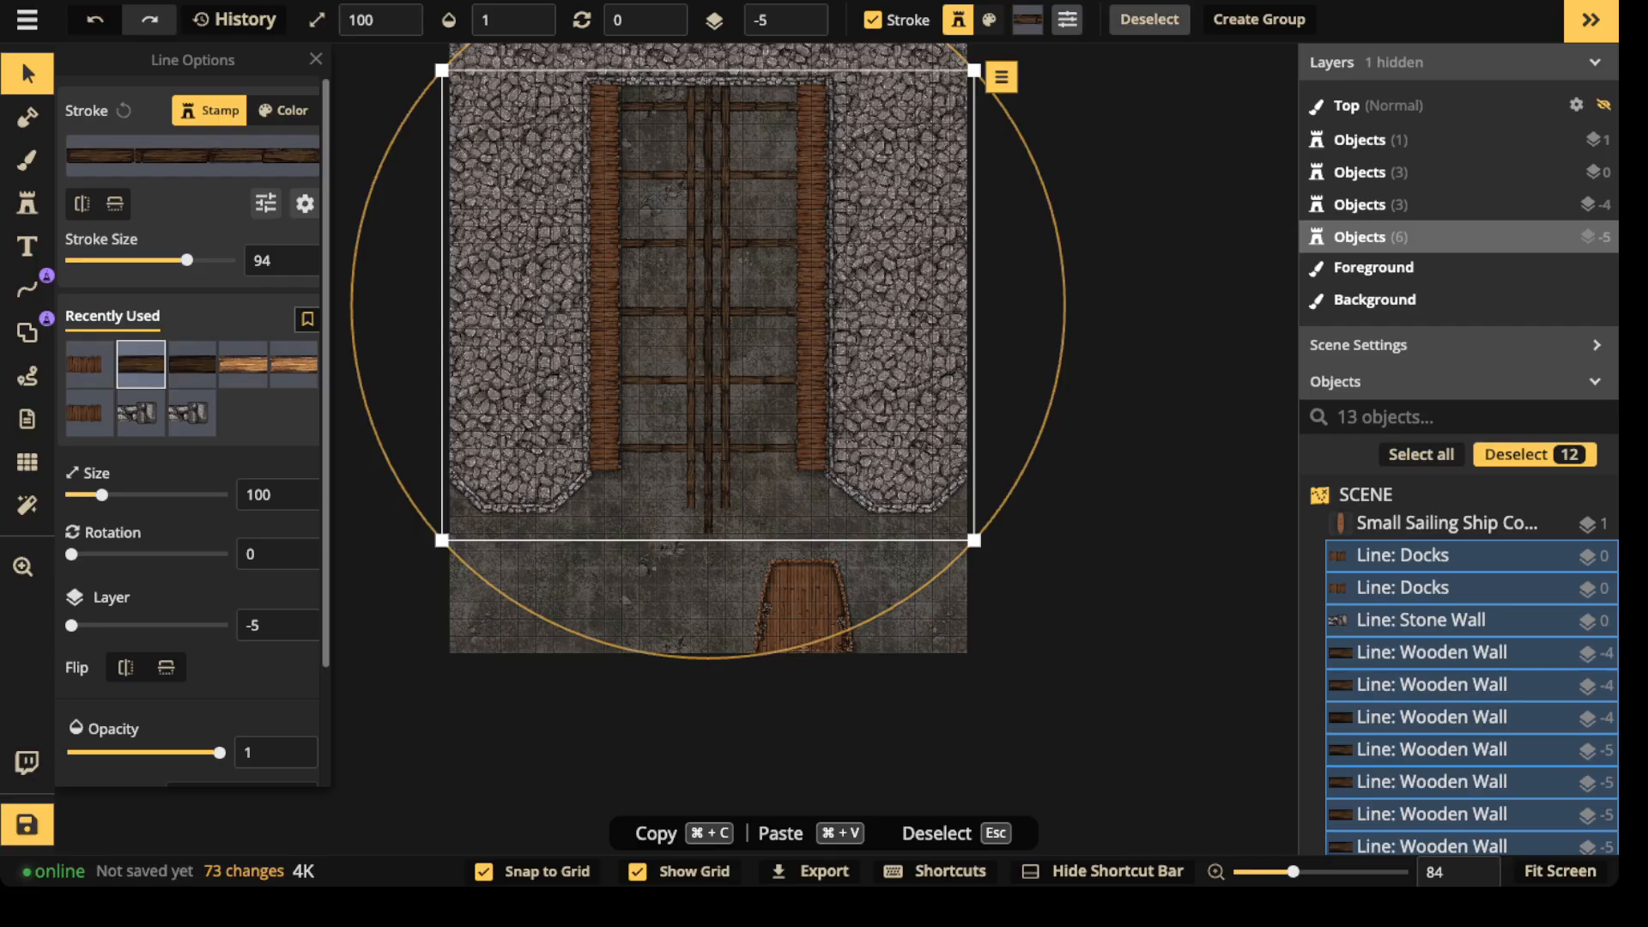
{"action": "left_click", "coordinate": [1260, 18]}
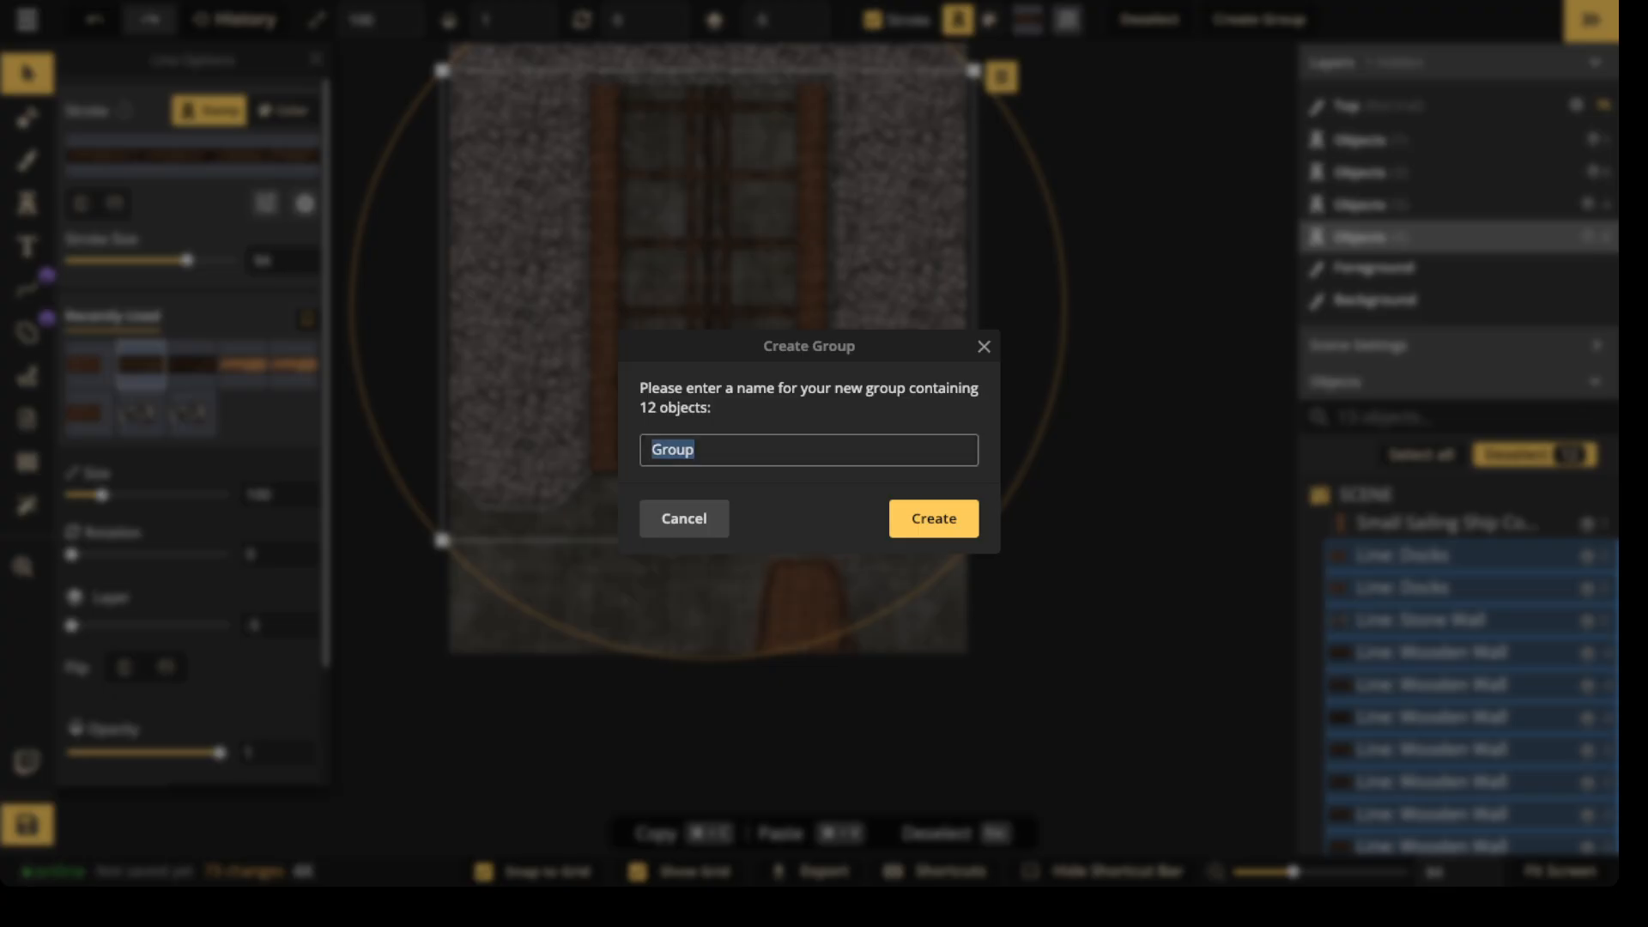
{"action": "type", "text": "Ba"}
{"action": "key", "text": "Return"}
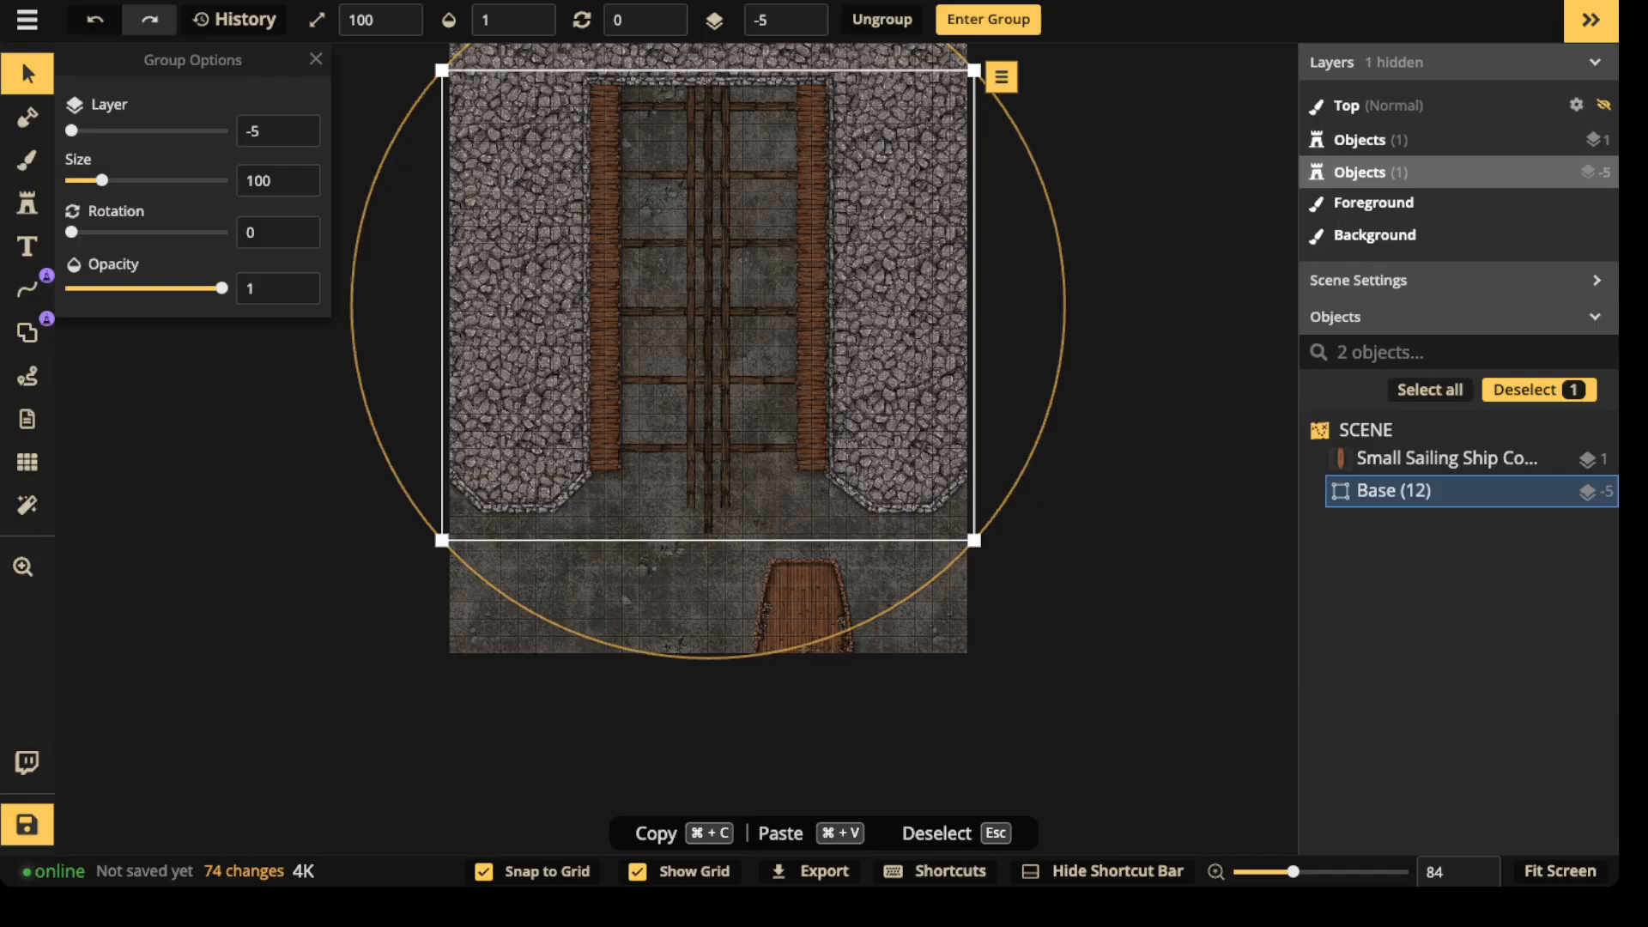
- Set the Base group's layer to -2
{"action": "key", "text": "Escape"}
{"action": "left_click", "coordinate": [1393, 490]}
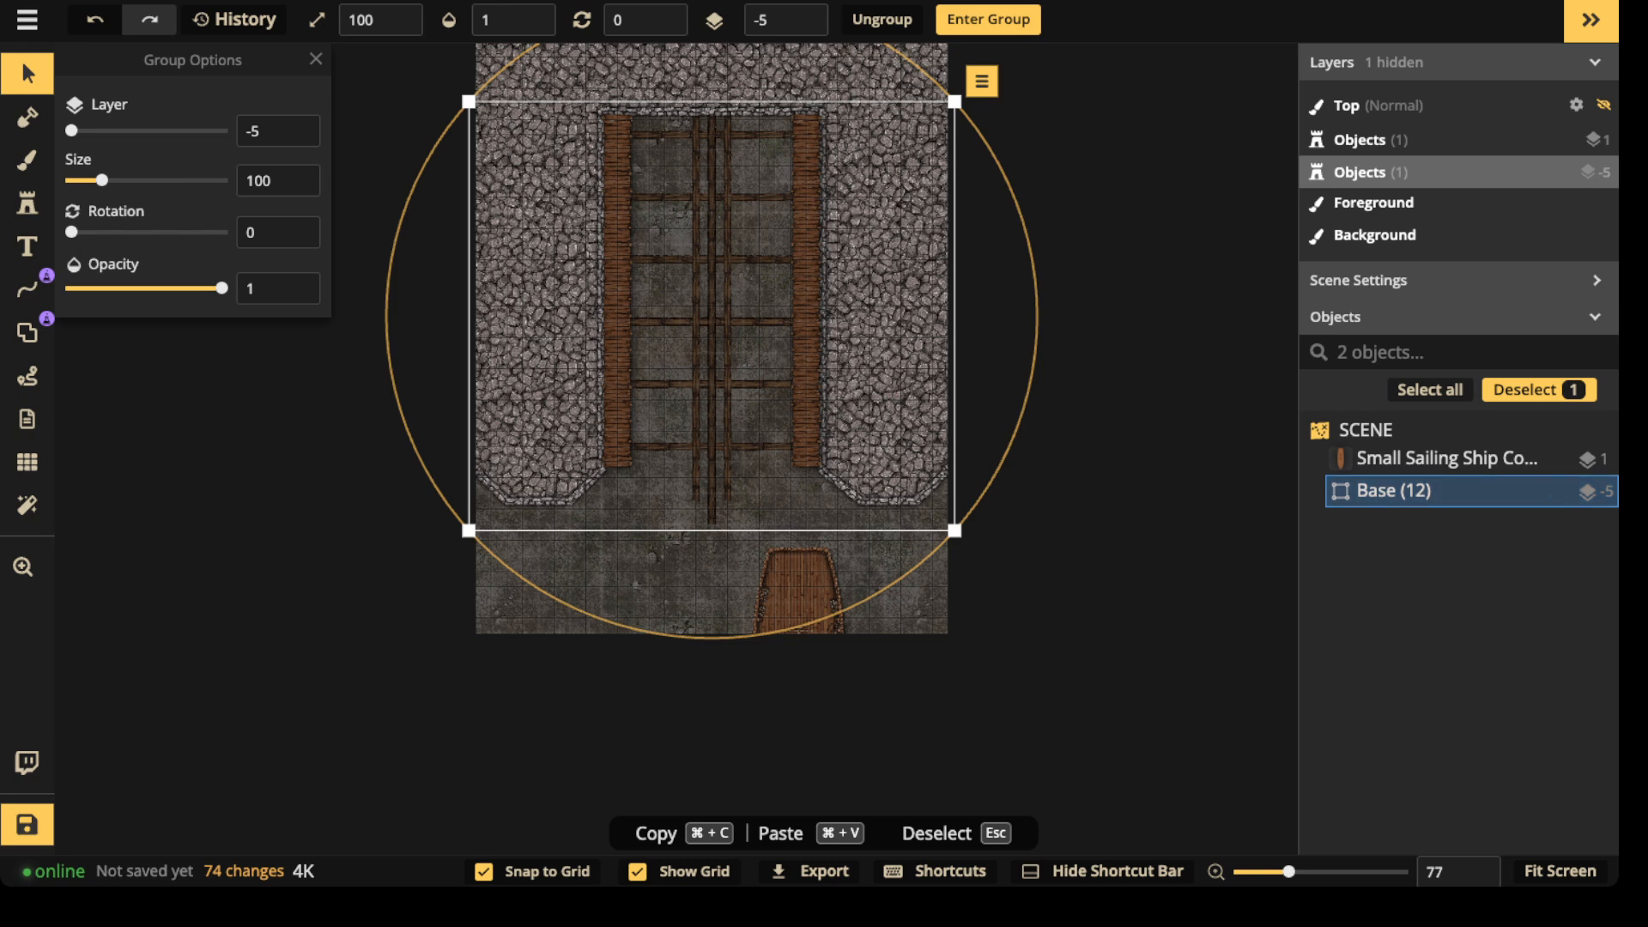
{"action": "key", "text": "Escape"}
{"action": "left_click", "coordinate": [1394, 465]}
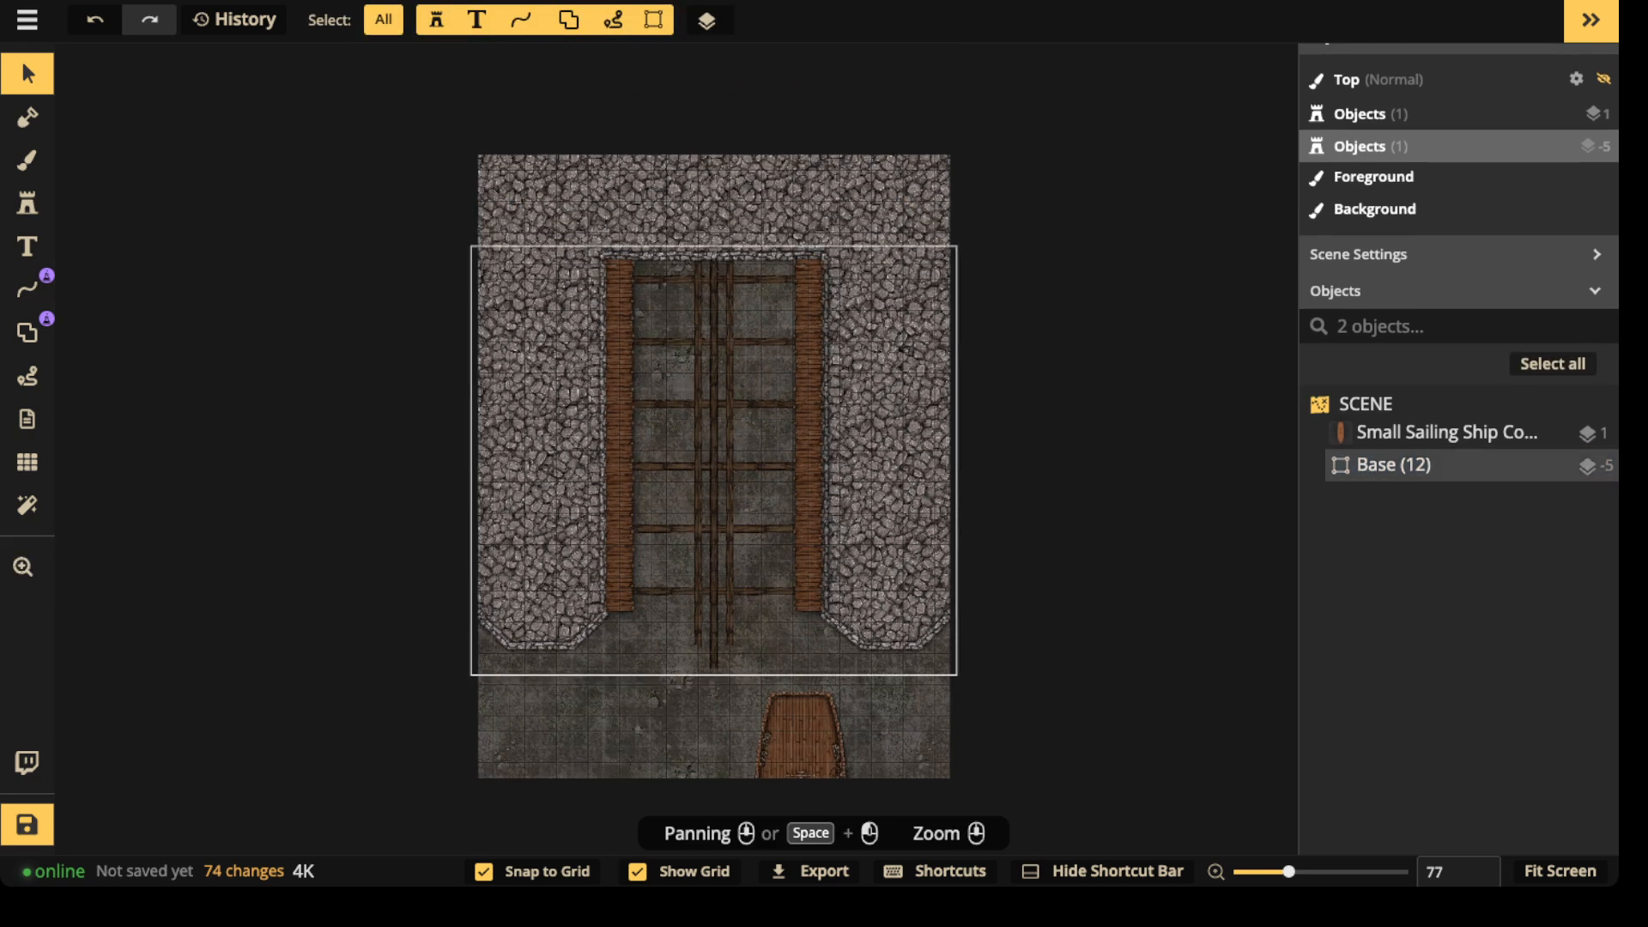
{"action": "type", "text": "1"}
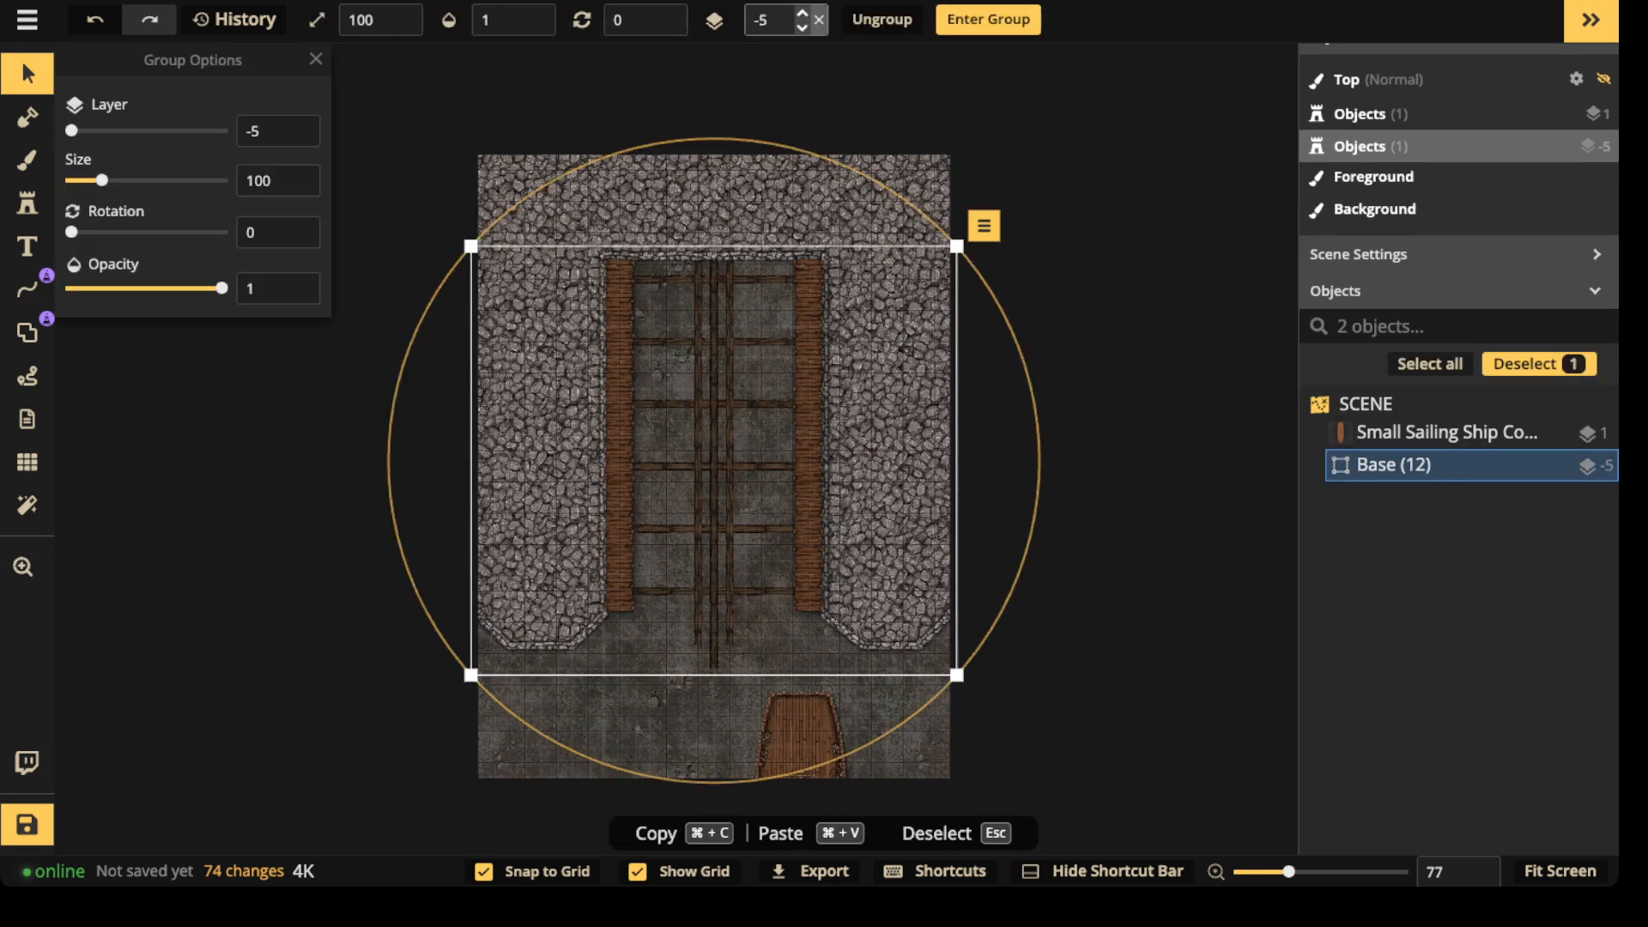
{"action": "key", "text": "Return"}
{"action": "key", "text": "Down"}
{"action": "key", "text": "Down"}
{"action": "key", "text": "Down"}
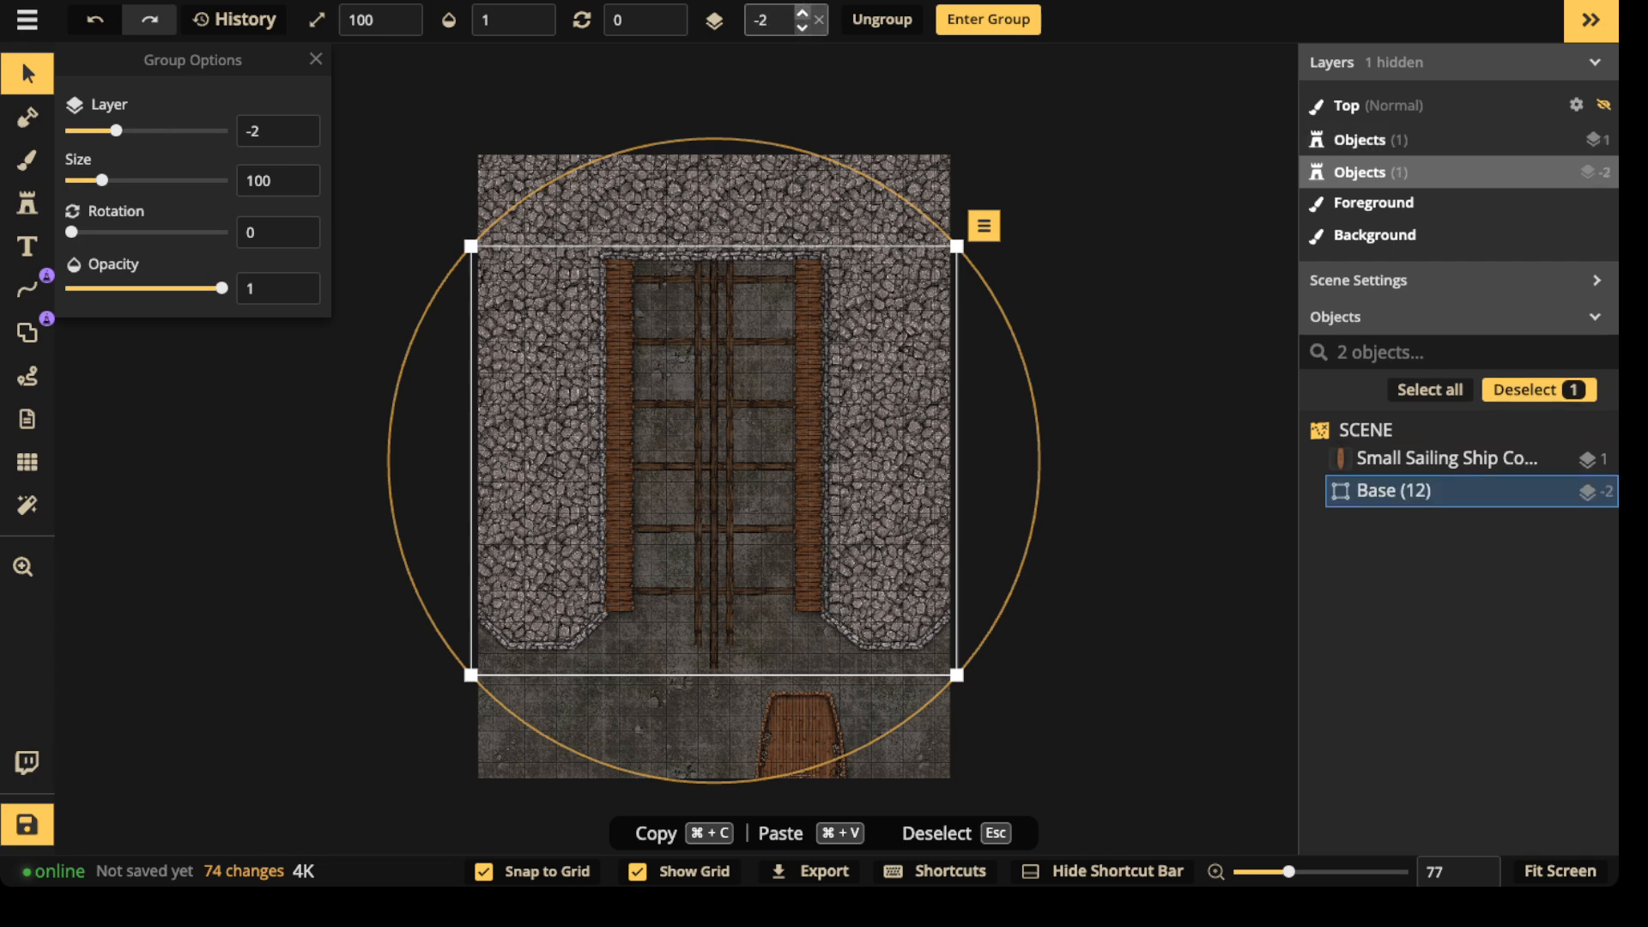
{"action": "key", "text": "Escape"}
- Move the sailing ship into the dry dock, centred over the long beams between the walkways, and brighten it slightly
{"action": "scroll", "coordinate": [592, 386], "scroll_direction": "down", "scroll_amount": 2}
{"action": "left_click_drag", "start_coordinate": [593, 386], "coordinate": [553, 354]}
{"action": "left_click", "coordinate": [737, 661]}
{"action": "left_click_drag", "start_coordinate": [737, 661], "coordinate": [662, 300]}
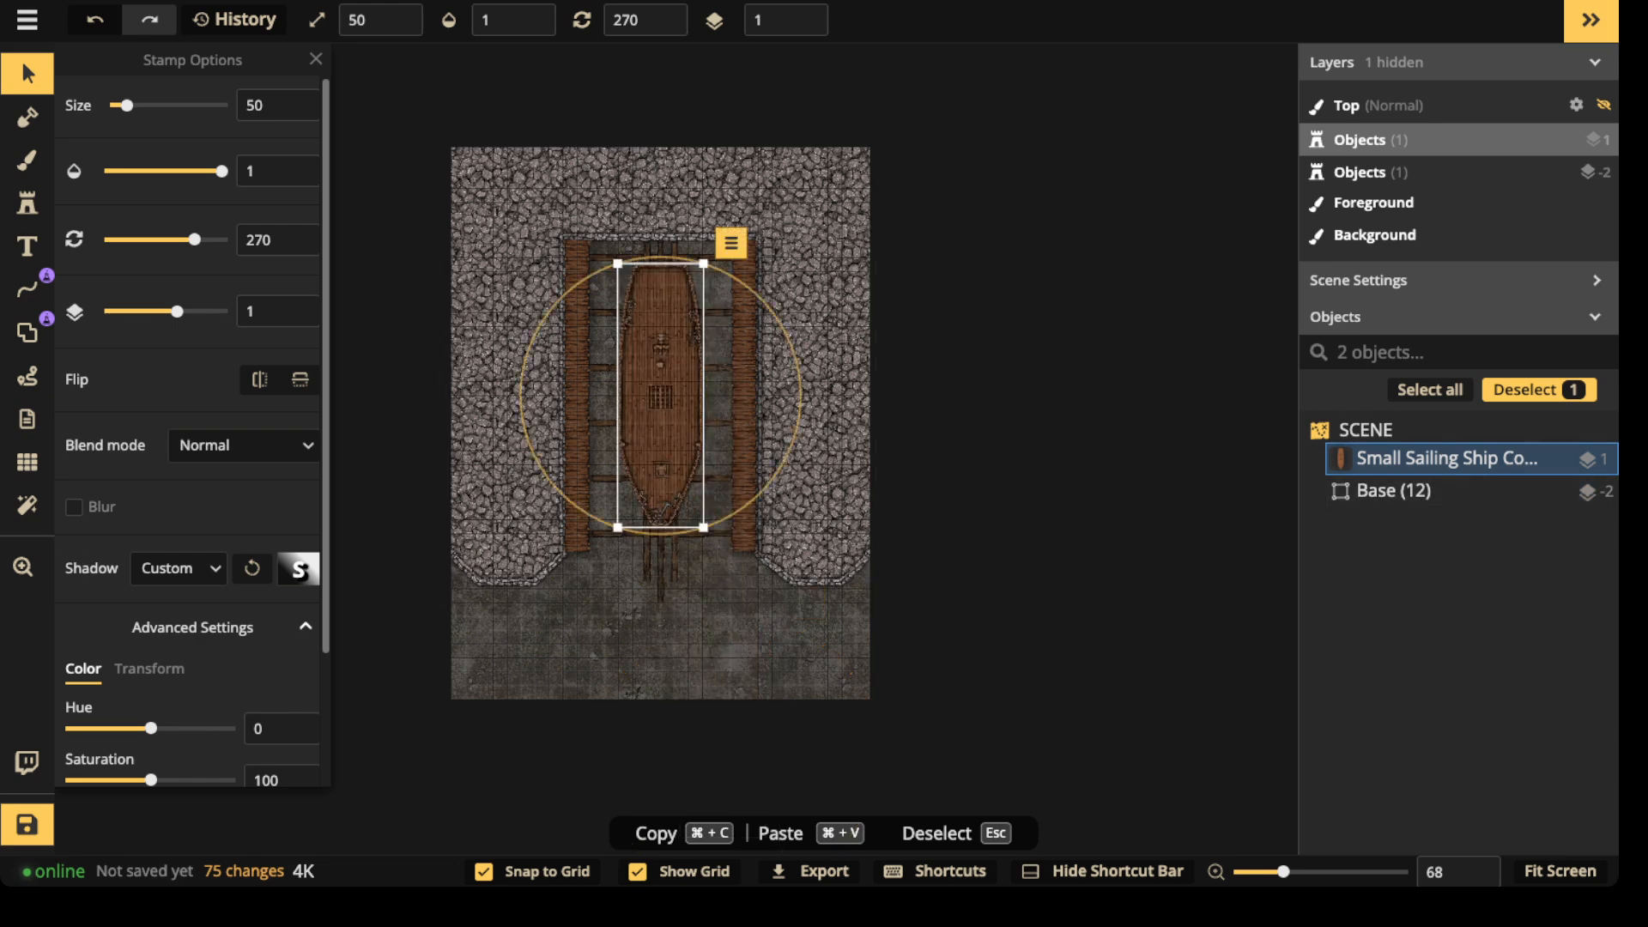
{"action": "scroll", "coordinate": [189, 429], "scroll_direction": "down", "scroll_amount": 2}
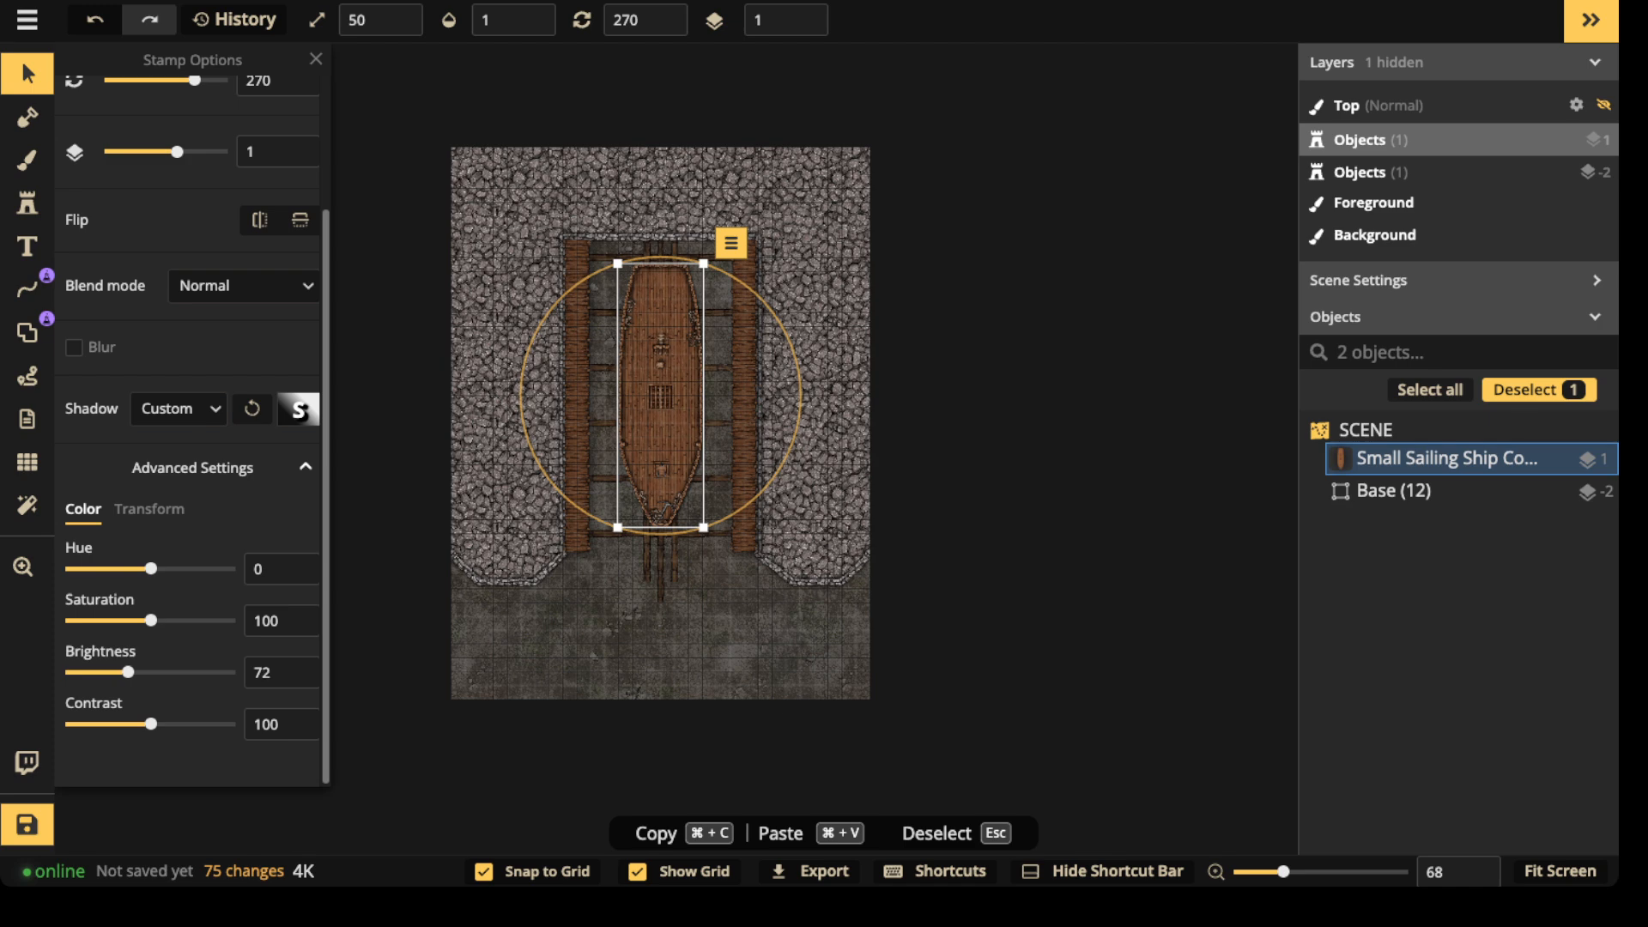
{"action": "key", "text": "Escape"}
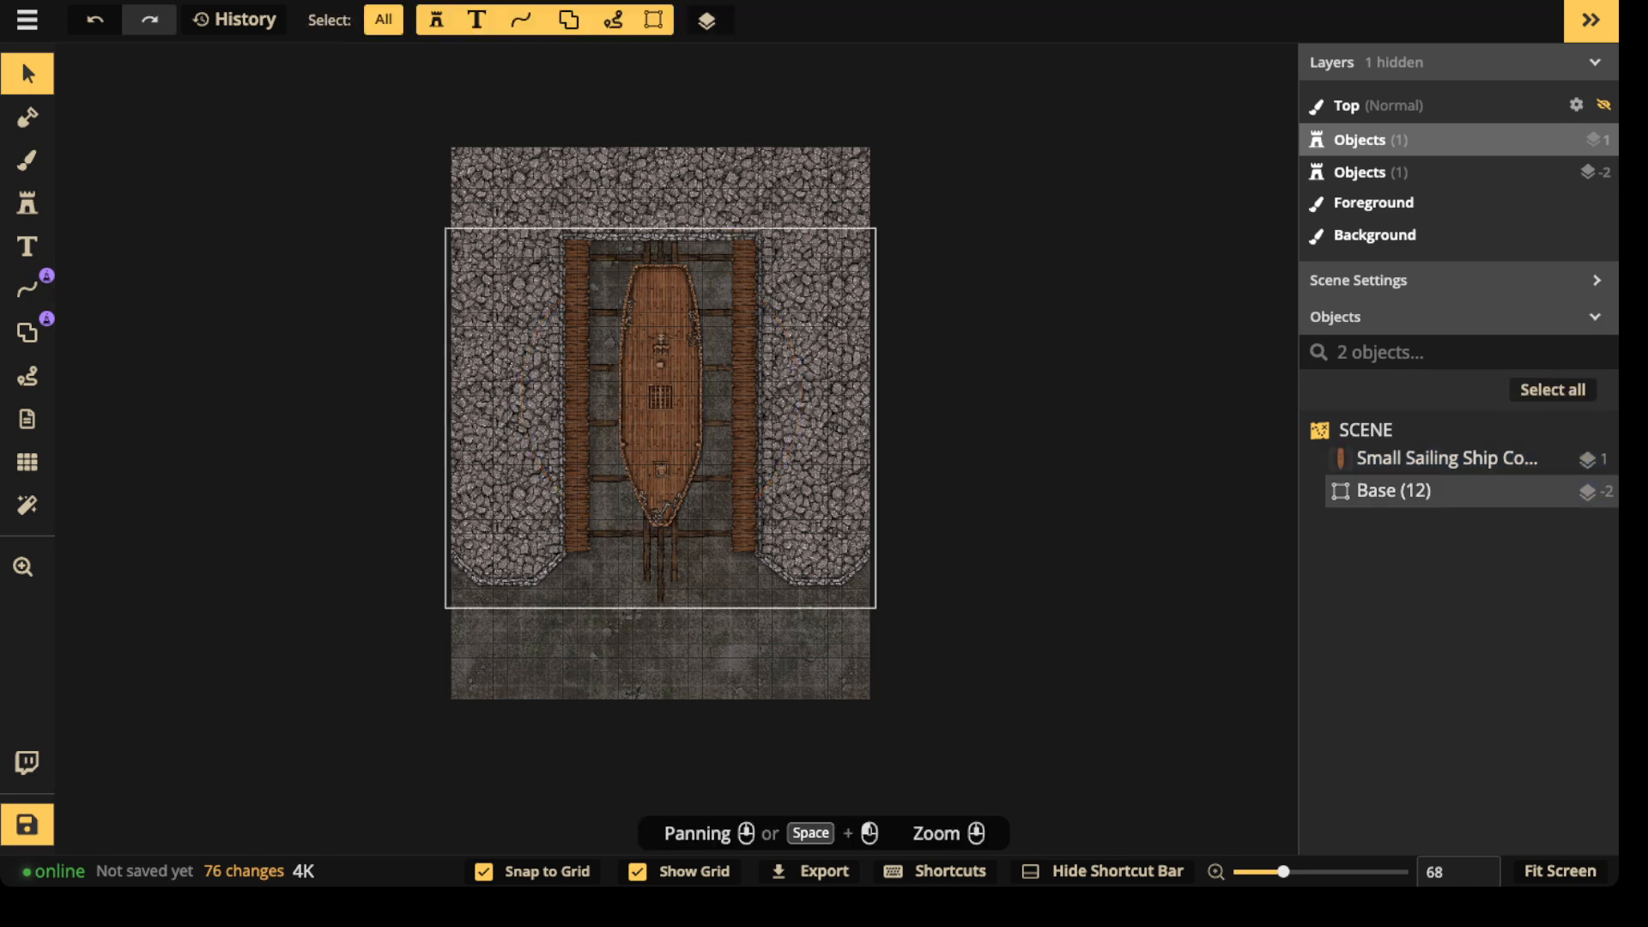
- Shift the sailing ship slightly down along the centre beams, leaving more room at the dock's head
{"action": "scroll", "coordinate": [791, 392], "scroll_direction": "up", "scroll_amount": 1}
{"action": "left_click_drag", "start_coordinate": [791, 392], "coordinate": [785, 449]}
{"action": "left_click", "coordinate": [786, 449]}
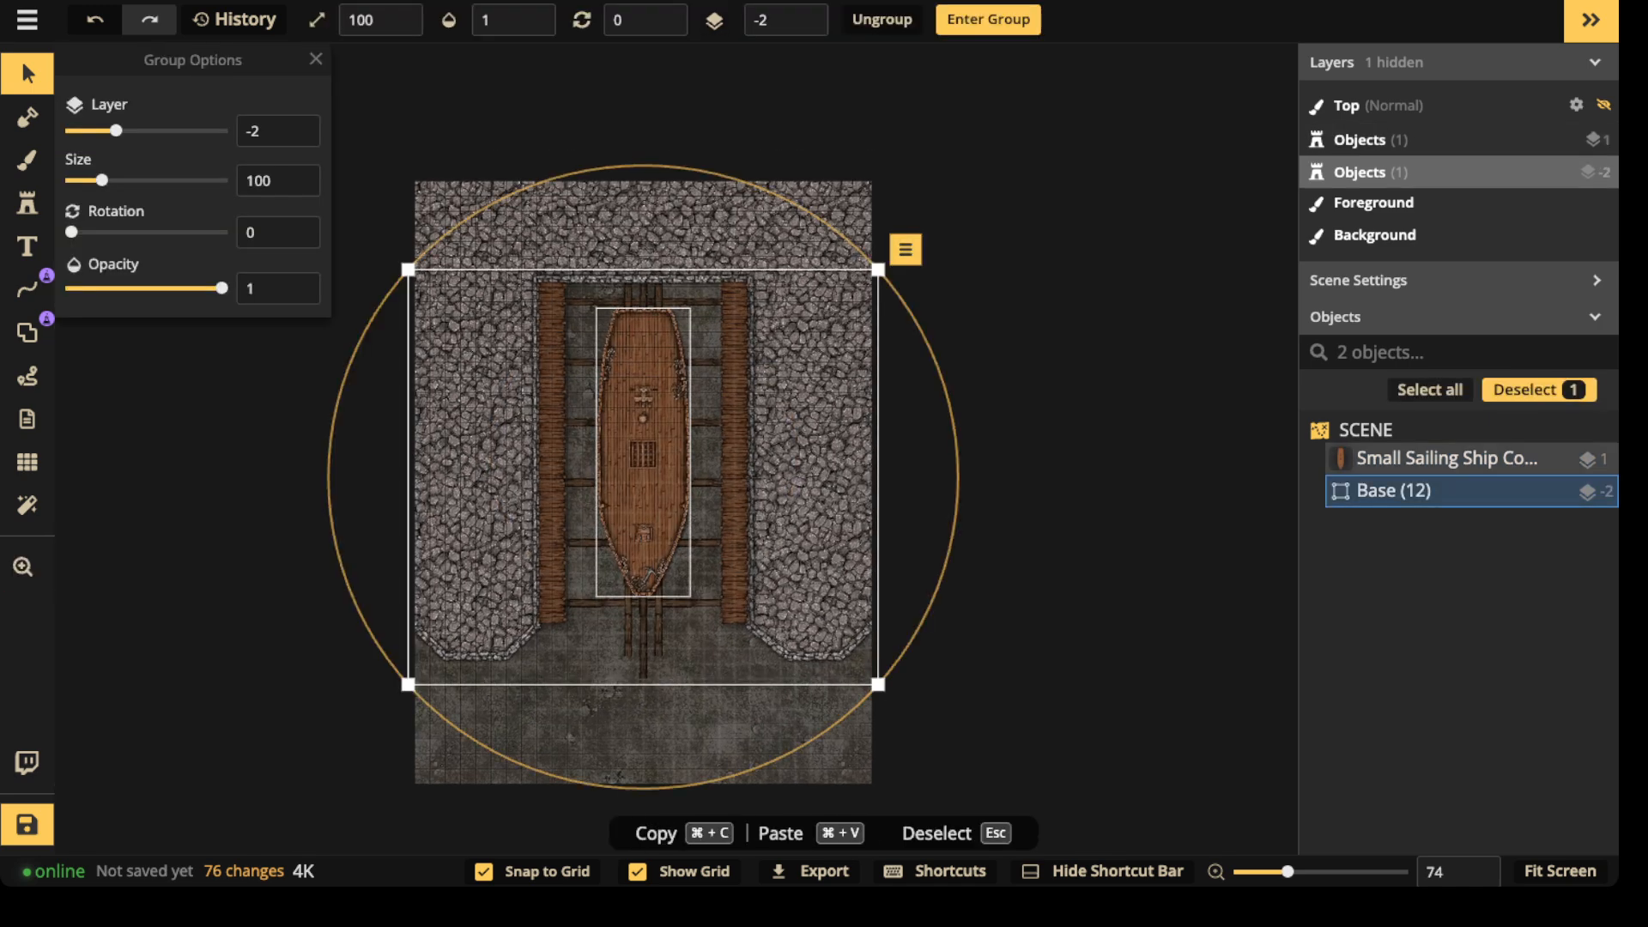
{"action": "left_click", "coordinate": [1447, 459]}
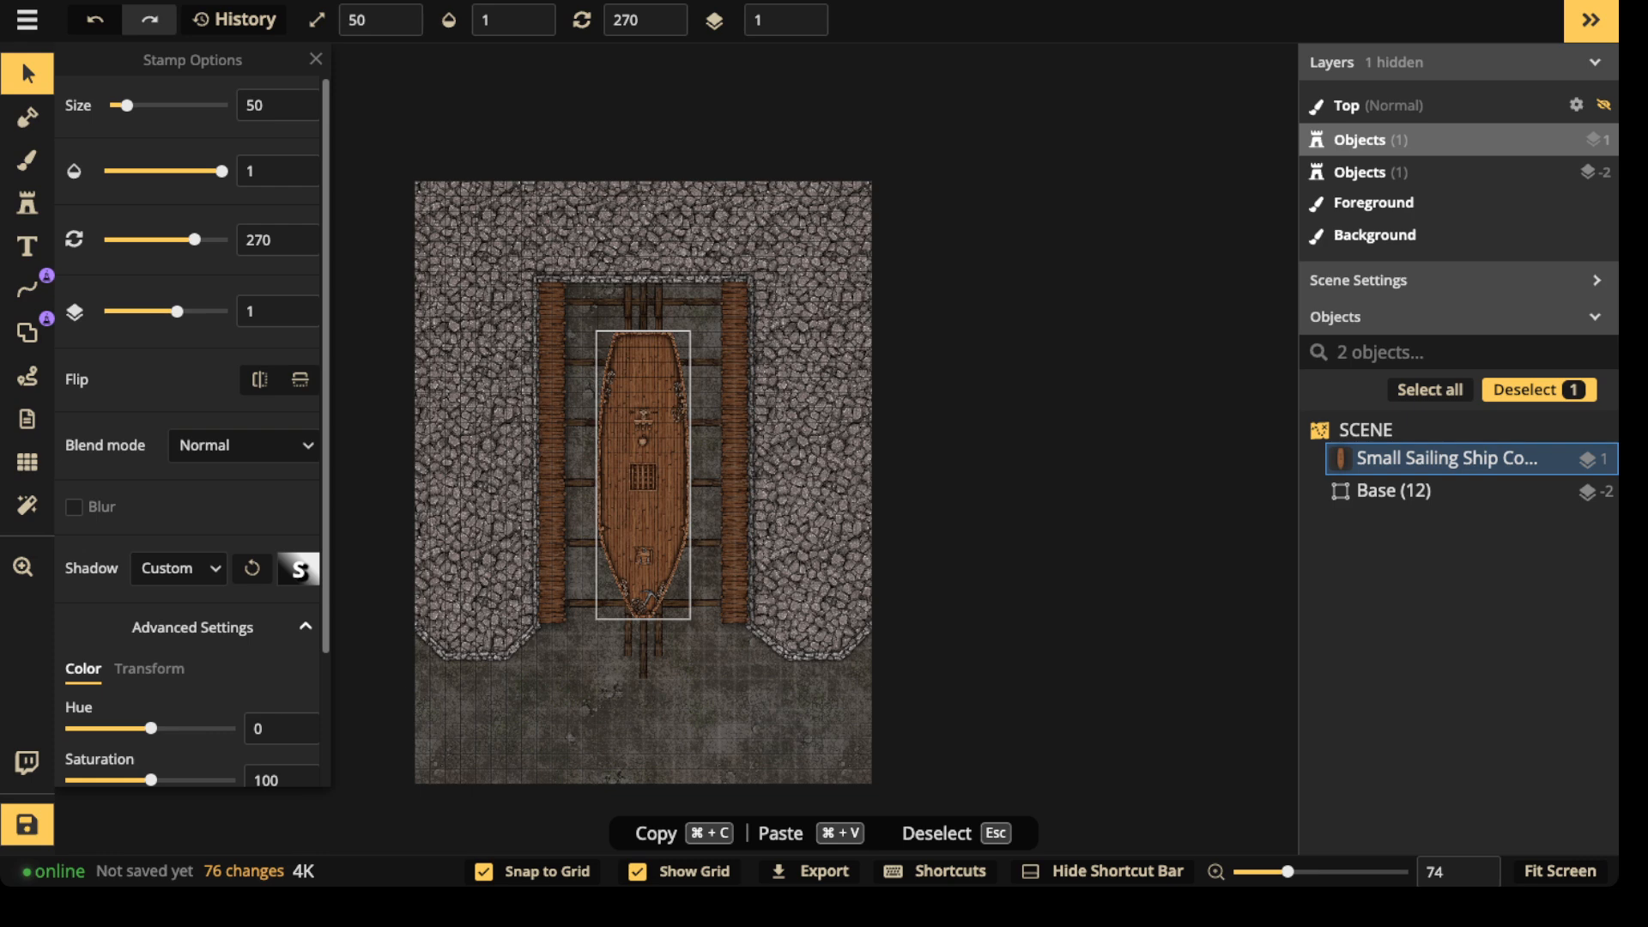
{"action": "key", "text": "Escape"}
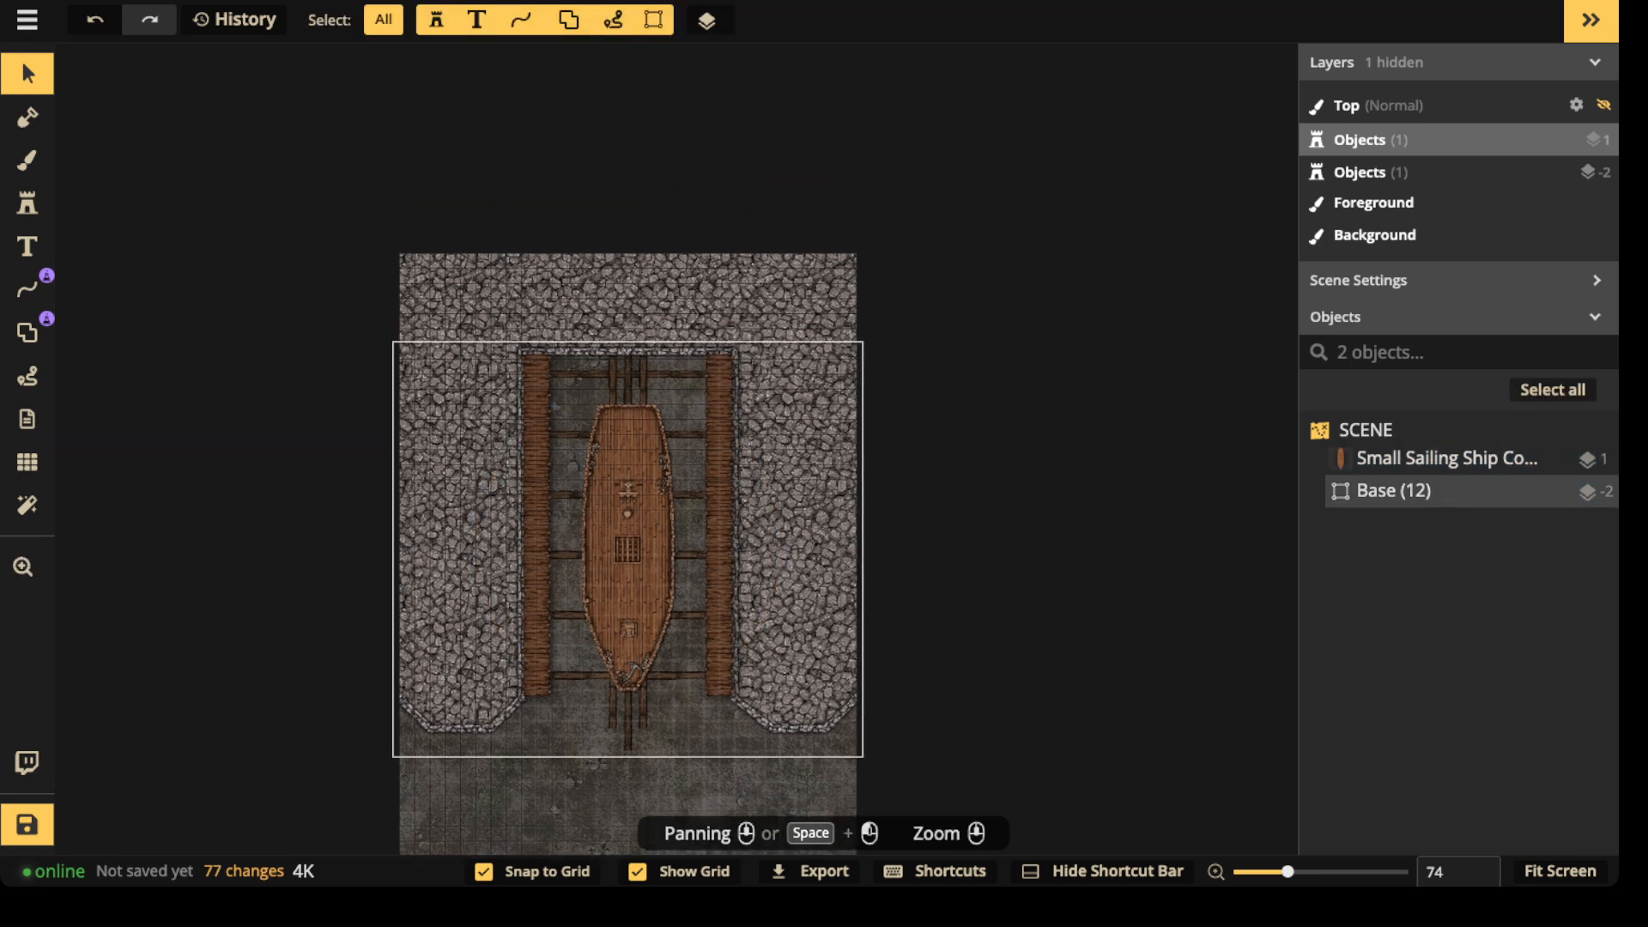
{"action": "scroll", "coordinate": [476, 476], "scroll_direction": "up", "scroll_amount": 2}
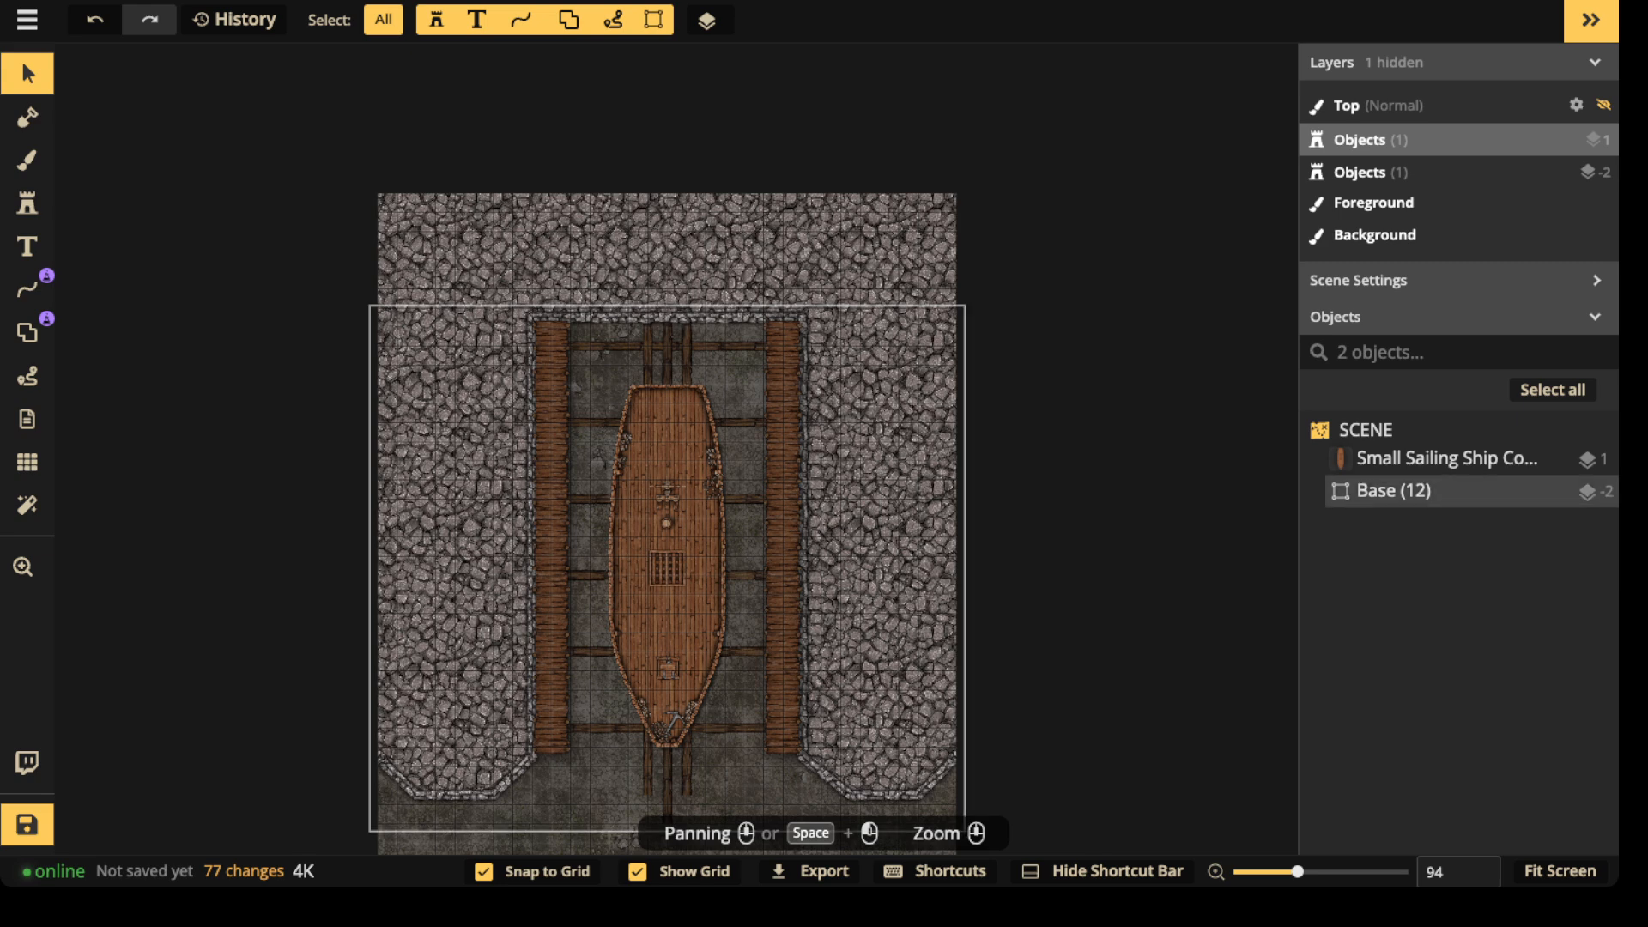
{"action": "scroll", "coordinate": [440, 225], "scroll_direction": "up", "scroll_amount": 2}
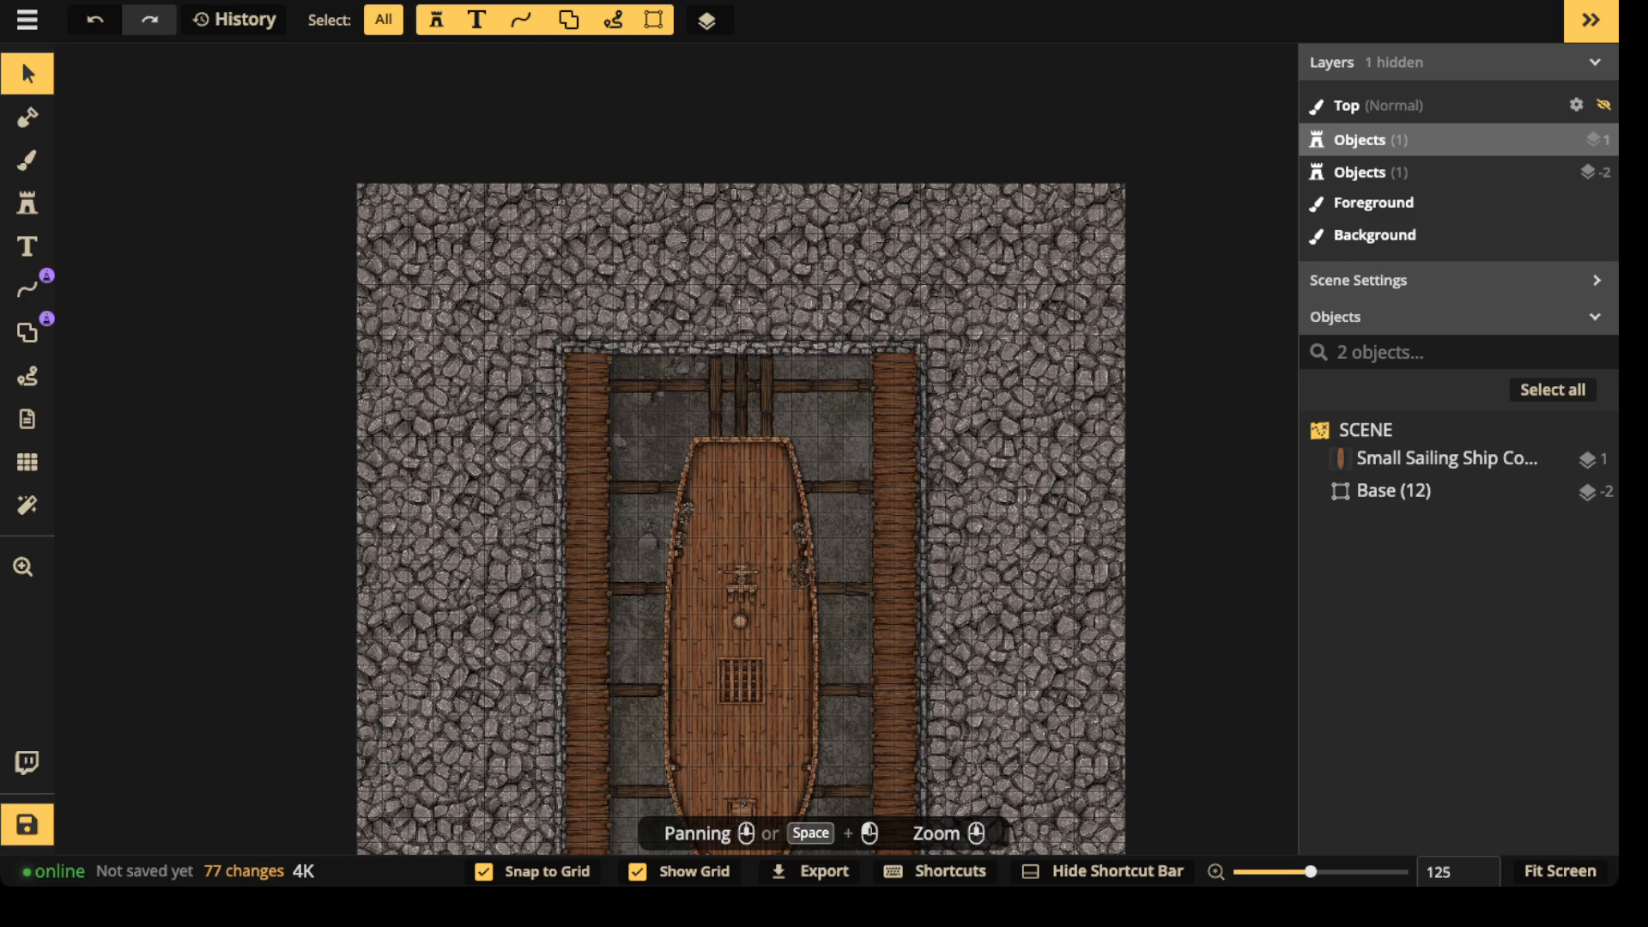
- Draw a size 62 stone wall line around three sides of the square in the map's upper-left corner
{"action": "left_click", "coordinate": [28, 289]}
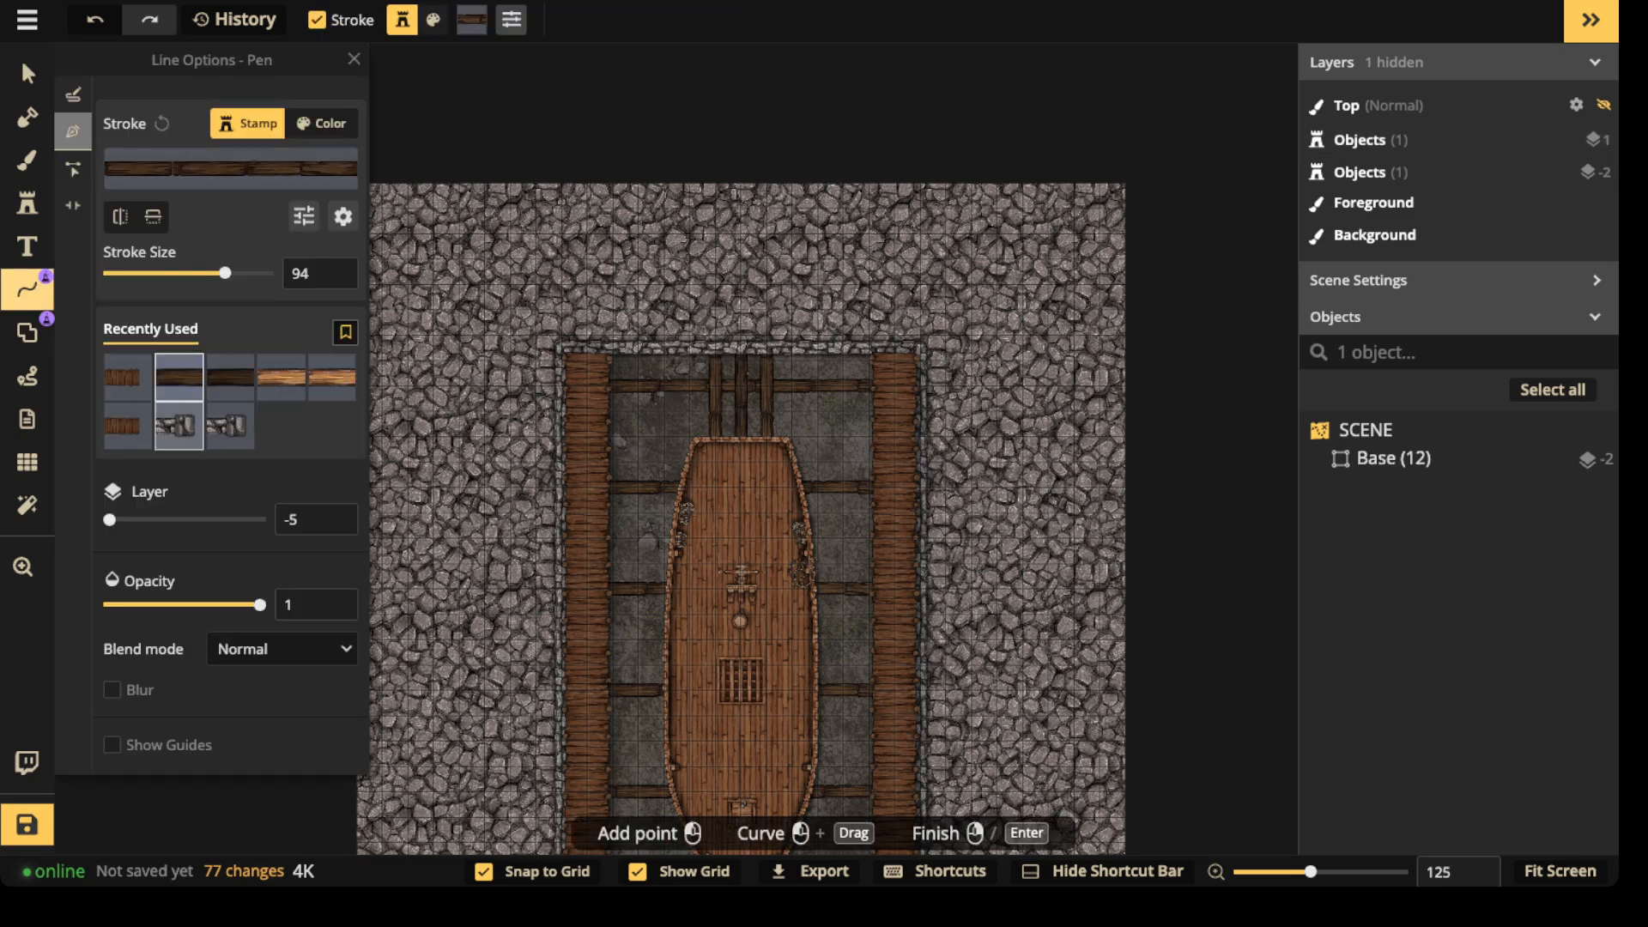
{"action": "left_click", "coordinate": [179, 425]}
{"action": "scroll", "coordinate": [421, 234], "scroll_direction": "up", "scroll_amount": 1}
{"action": "scroll", "coordinate": [552, 358], "scroll_direction": "up", "scroll_amount": 1}
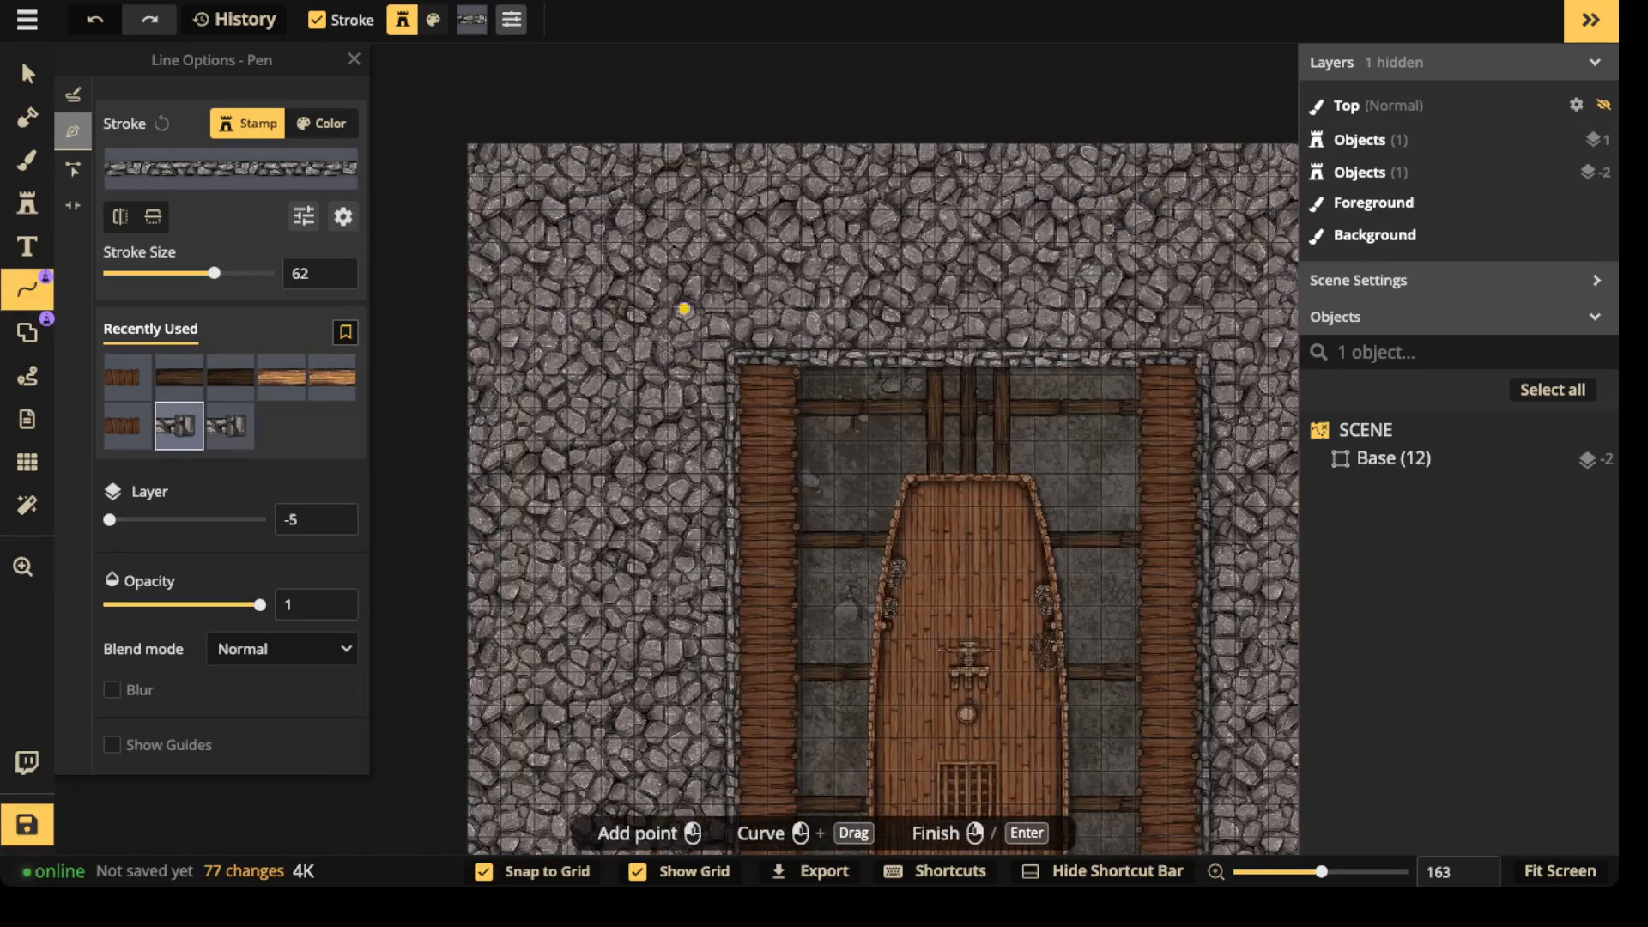
{"action": "left_click", "coordinate": [468, 143]}
{"action": "left_click", "coordinate": [468, 374]}
{"action": "left_click", "coordinate": [734, 374]}
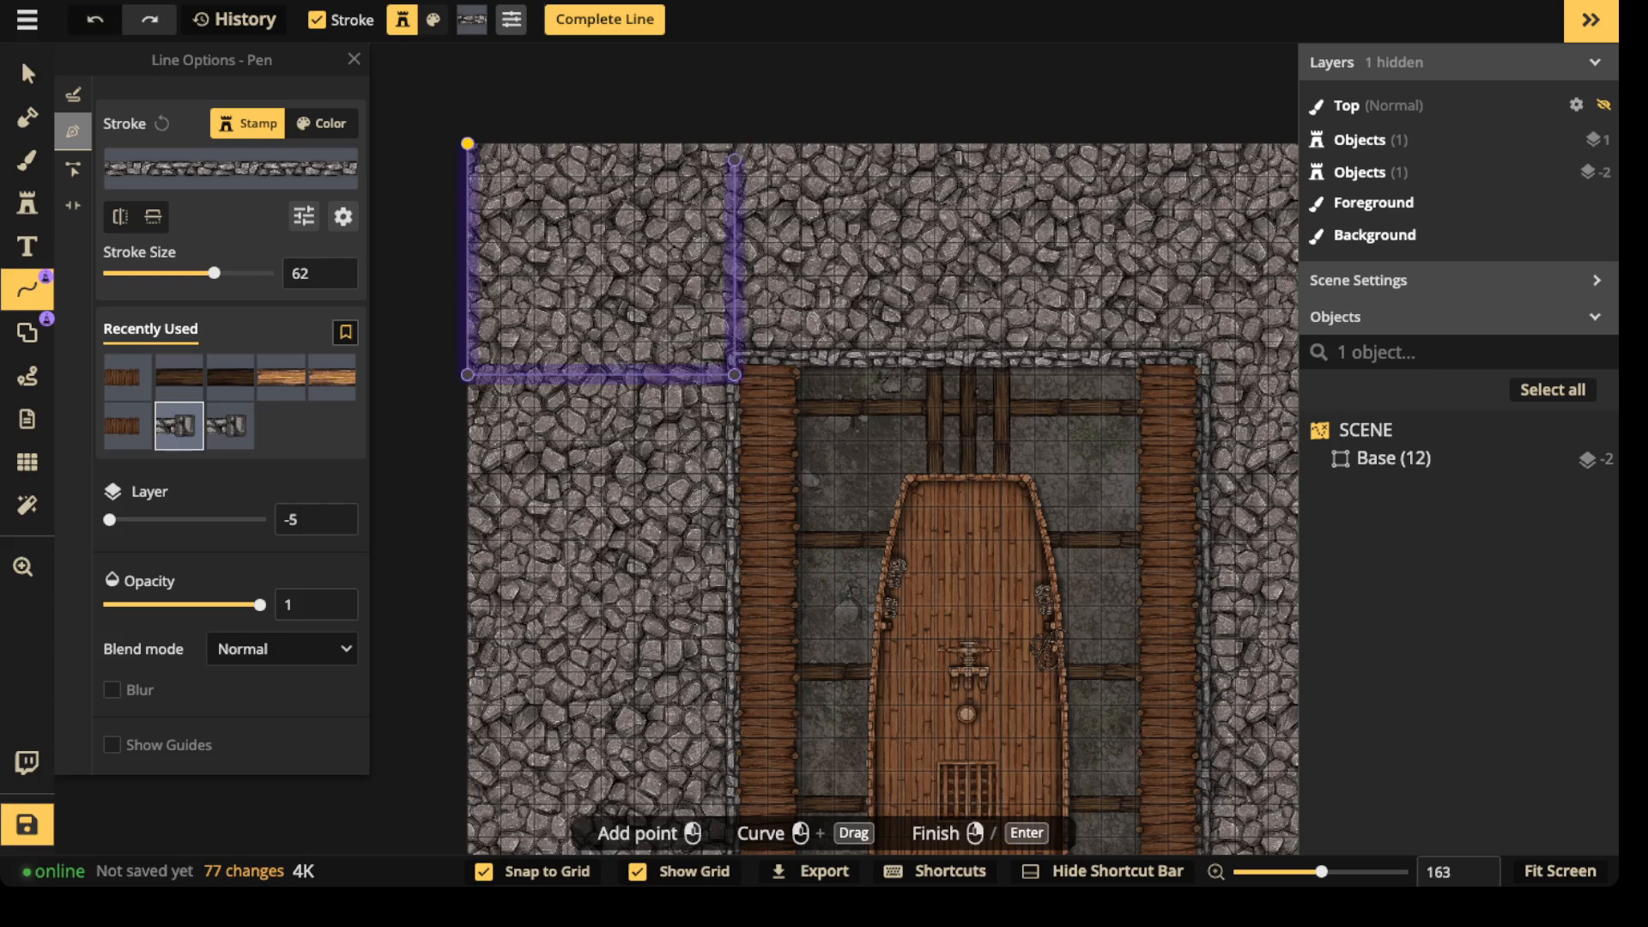
{"action": "right_click", "coordinate": [718, 160]}
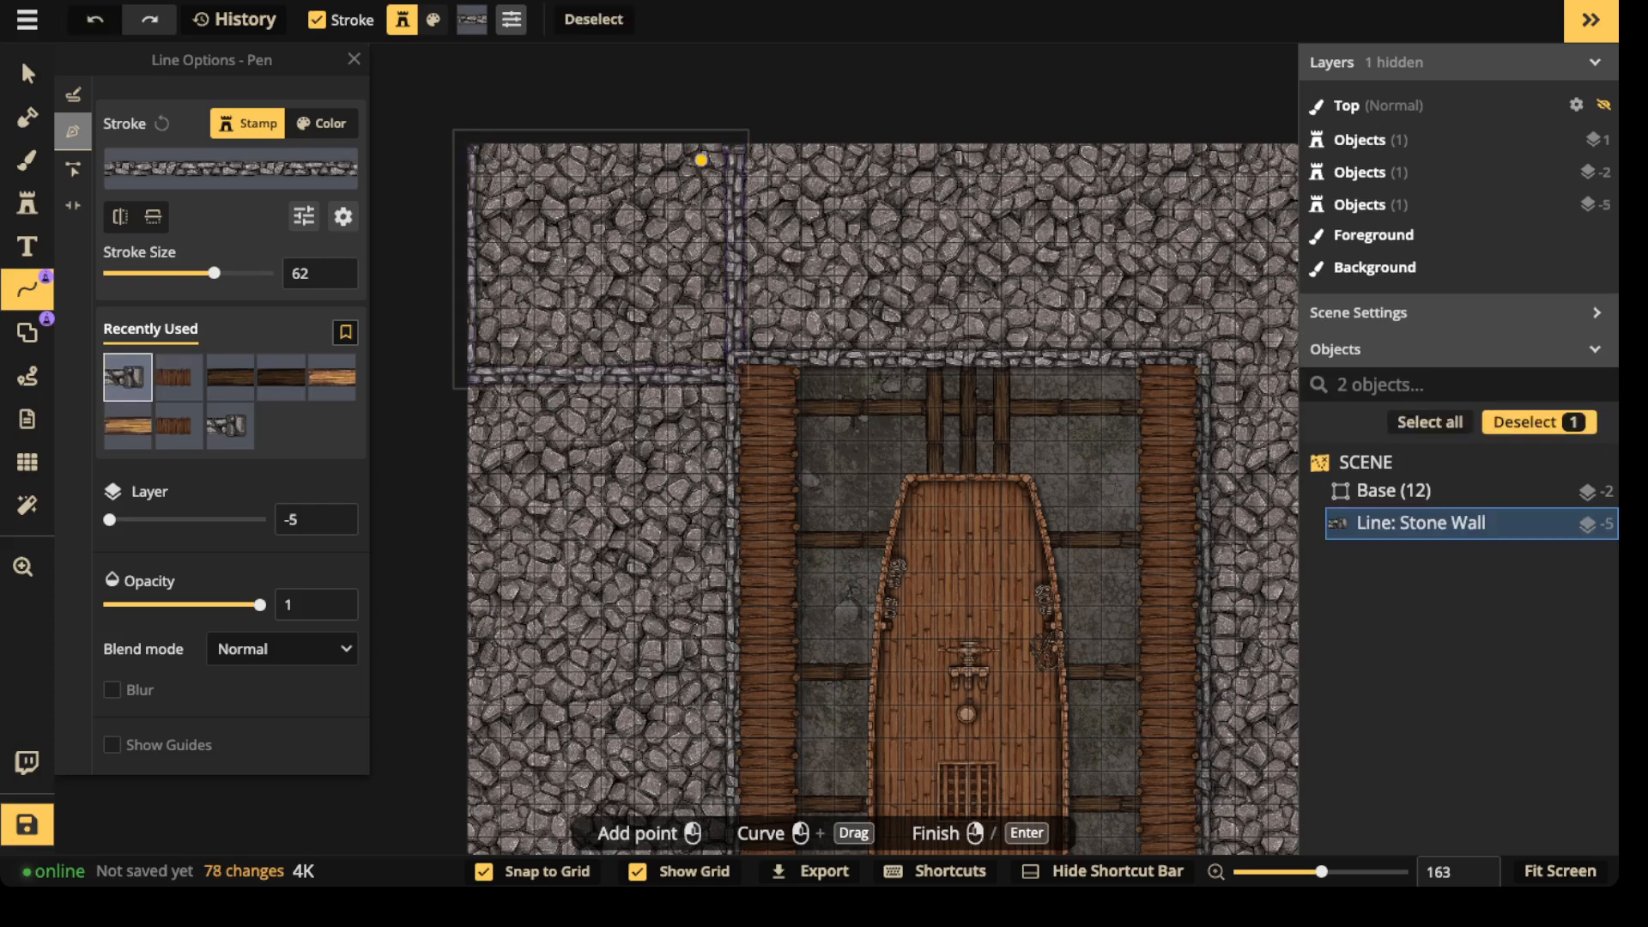
- Raise the new corner stone wall line to layer 2
{"action": "left_click", "coordinate": [27, 74]}
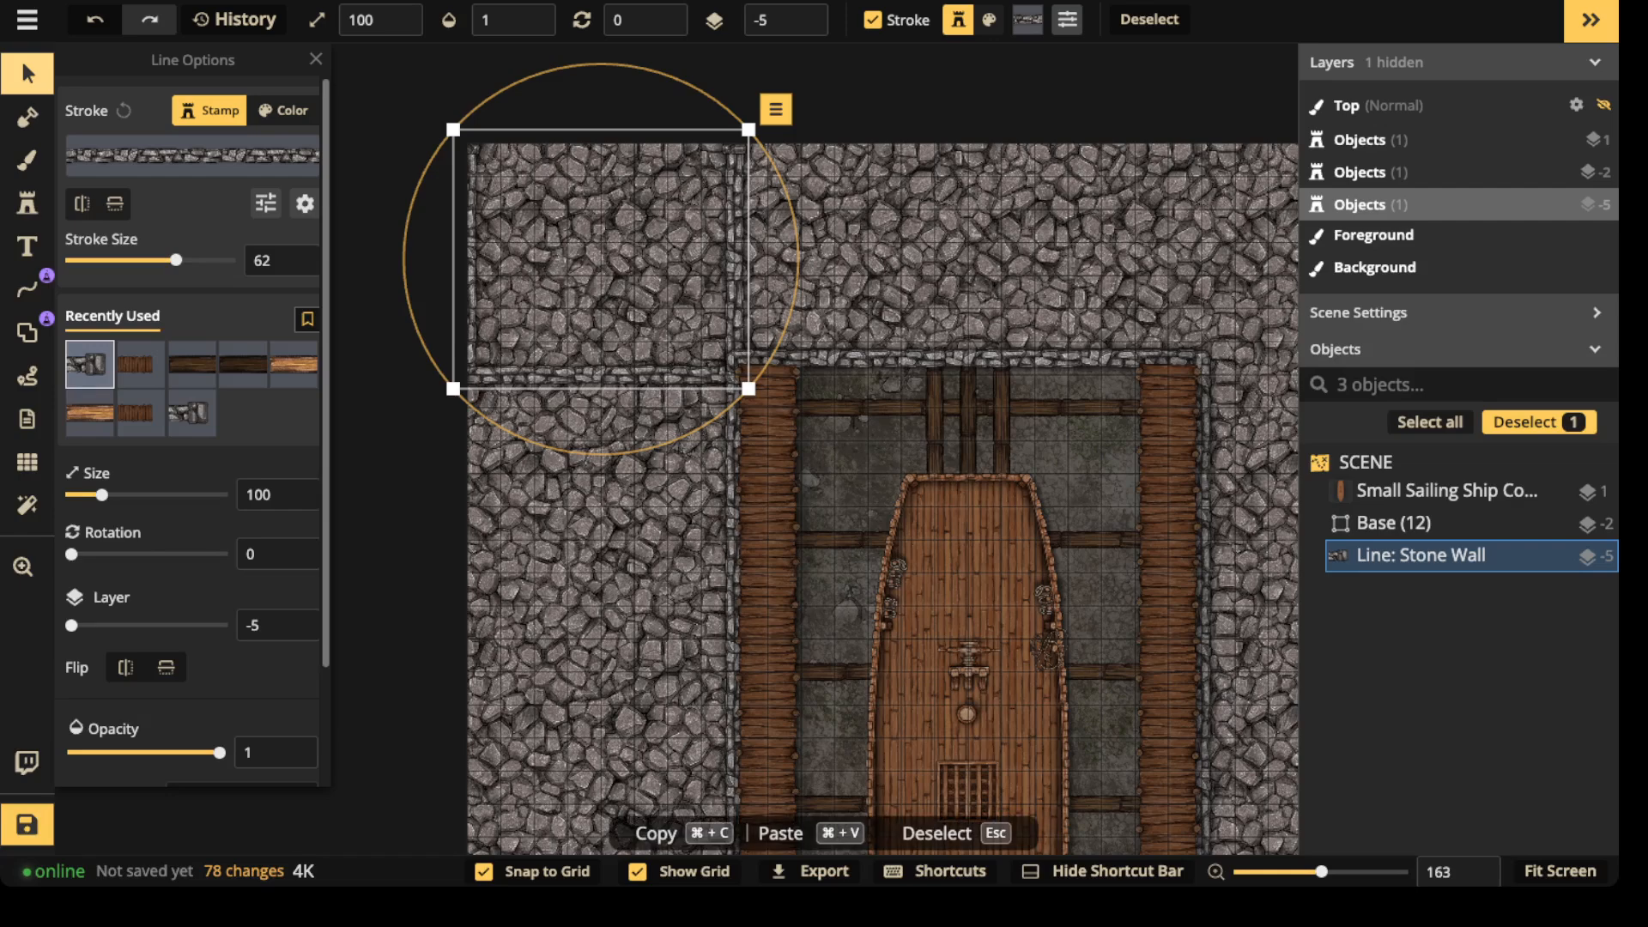
{"action": "scroll", "coordinate": [786, 18], "scroll_direction": "up", "scroll_amount": 7}
{"action": "left_click_drag", "start_coordinate": [601, 259], "coordinate": [601, 243]}
{"action": "scroll", "coordinate": [611, 250], "scroll_direction": "down", "scroll_amount": 1}
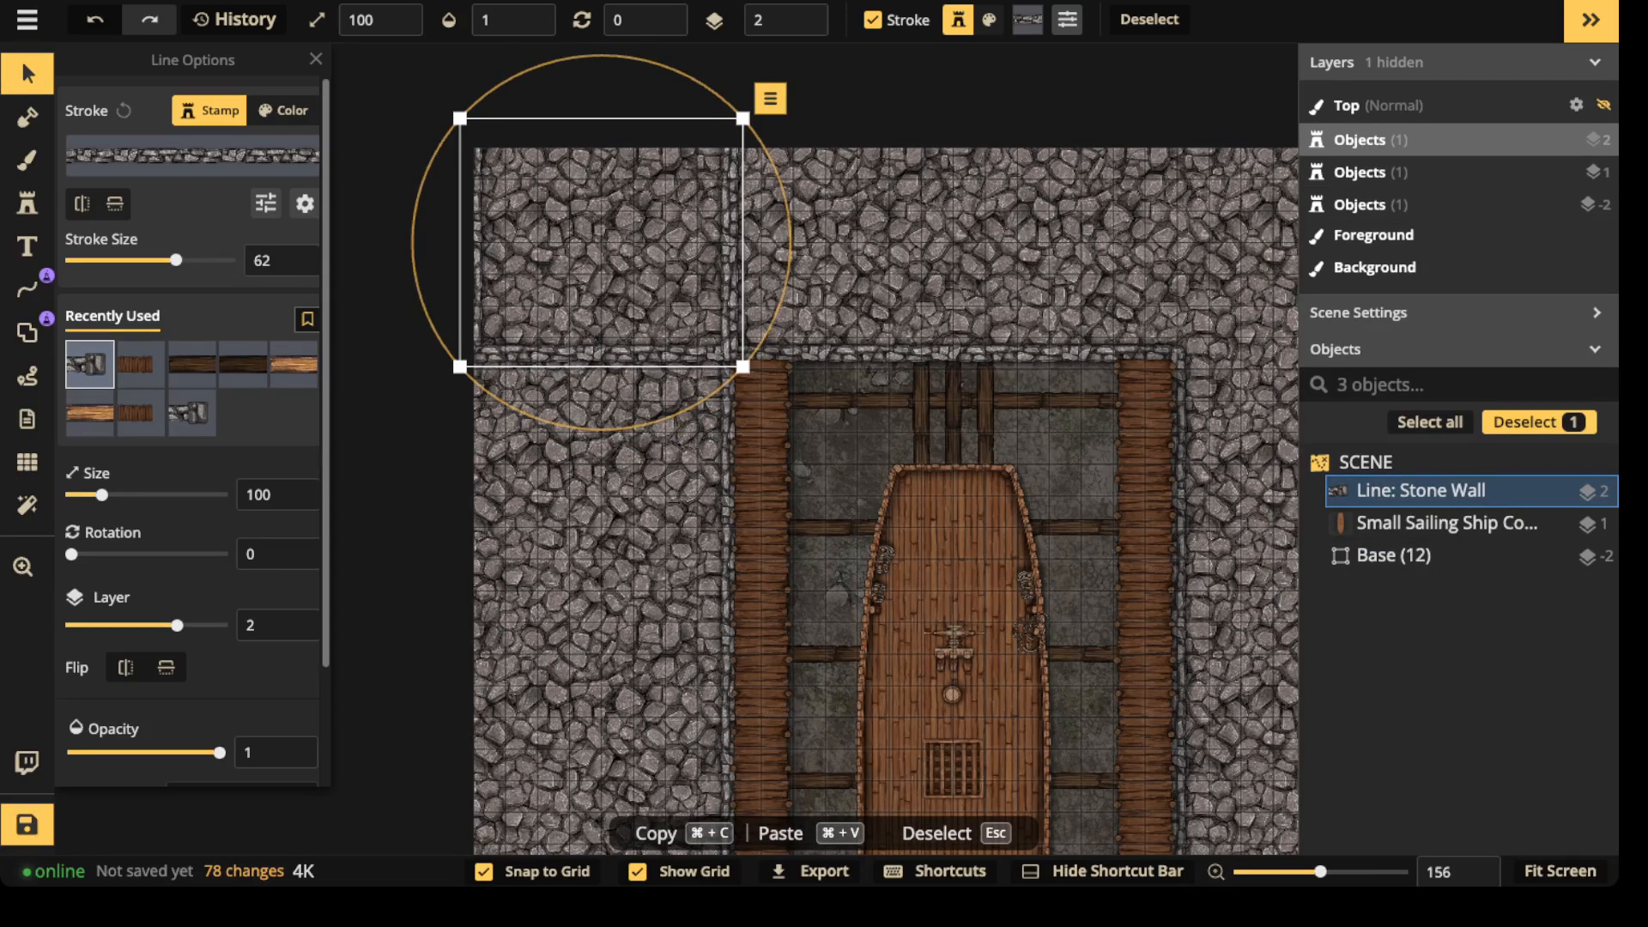
- Set the cobblestone brush's brightness to 114 and switch painting to the foreground layer
{"action": "left_click", "coordinate": [28, 159]}
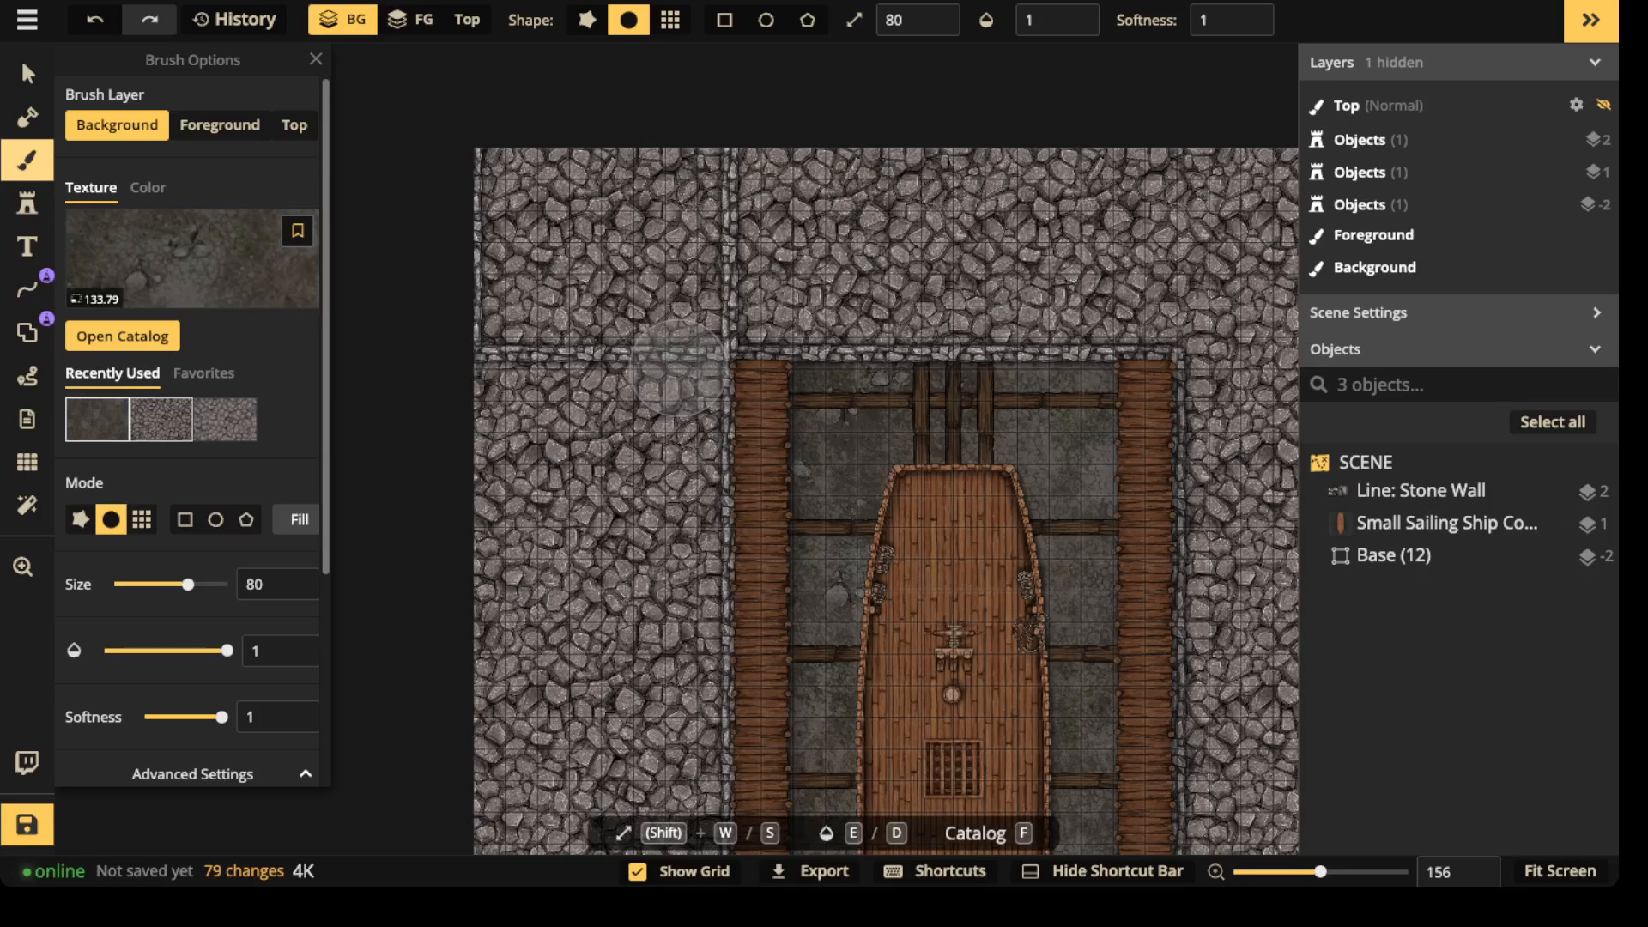
{"action": "scroll", "coordinate": [189, 429], "scroll_direction": "down", "scroll_amount": 3}
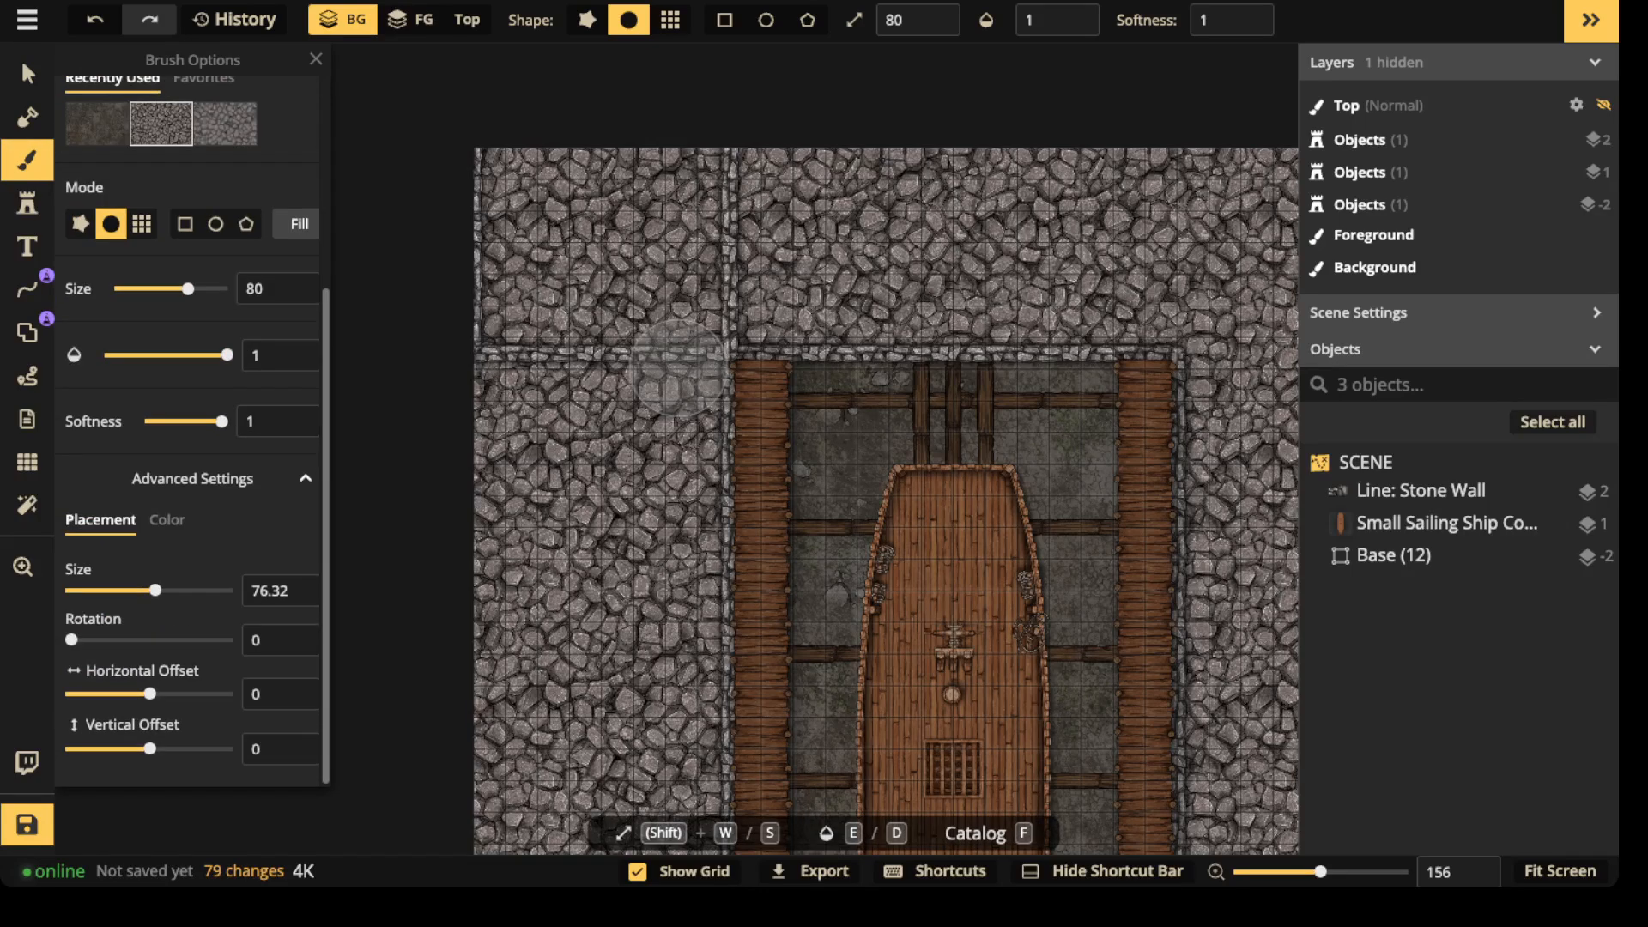
{"action": "left_click", "coordinate": [166, 519]}
{"action": "left_click_drag", "start_coordinate": [152, 694], "coordinate": [161, 694]}
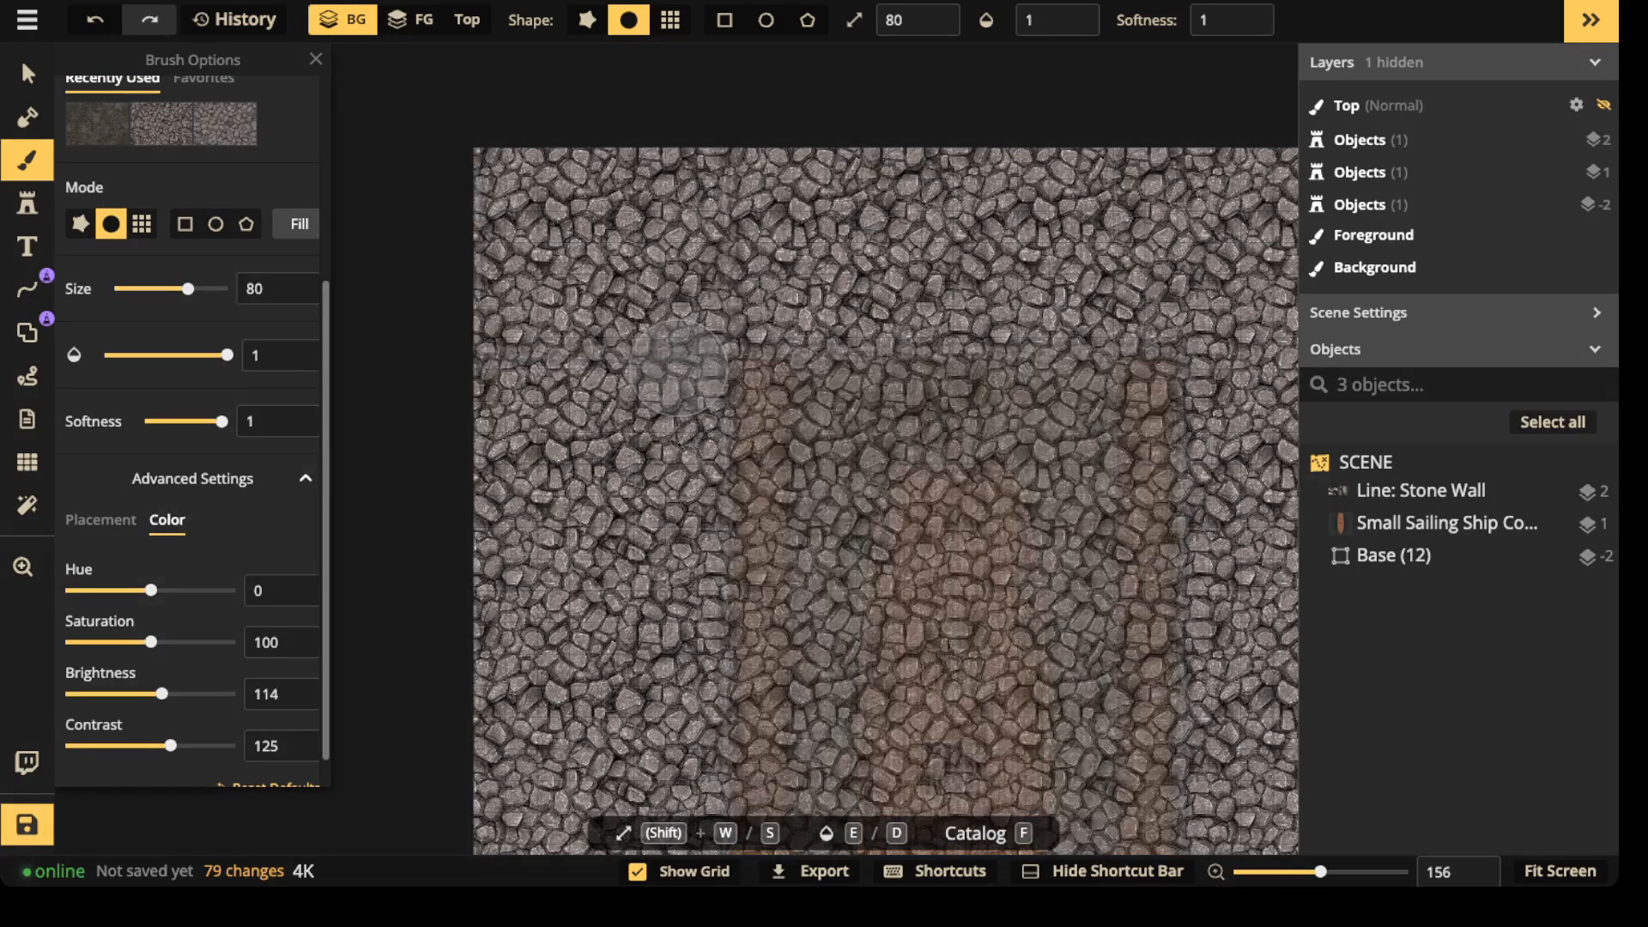
{"action": "left_click", "coordinate": [316, 58]}
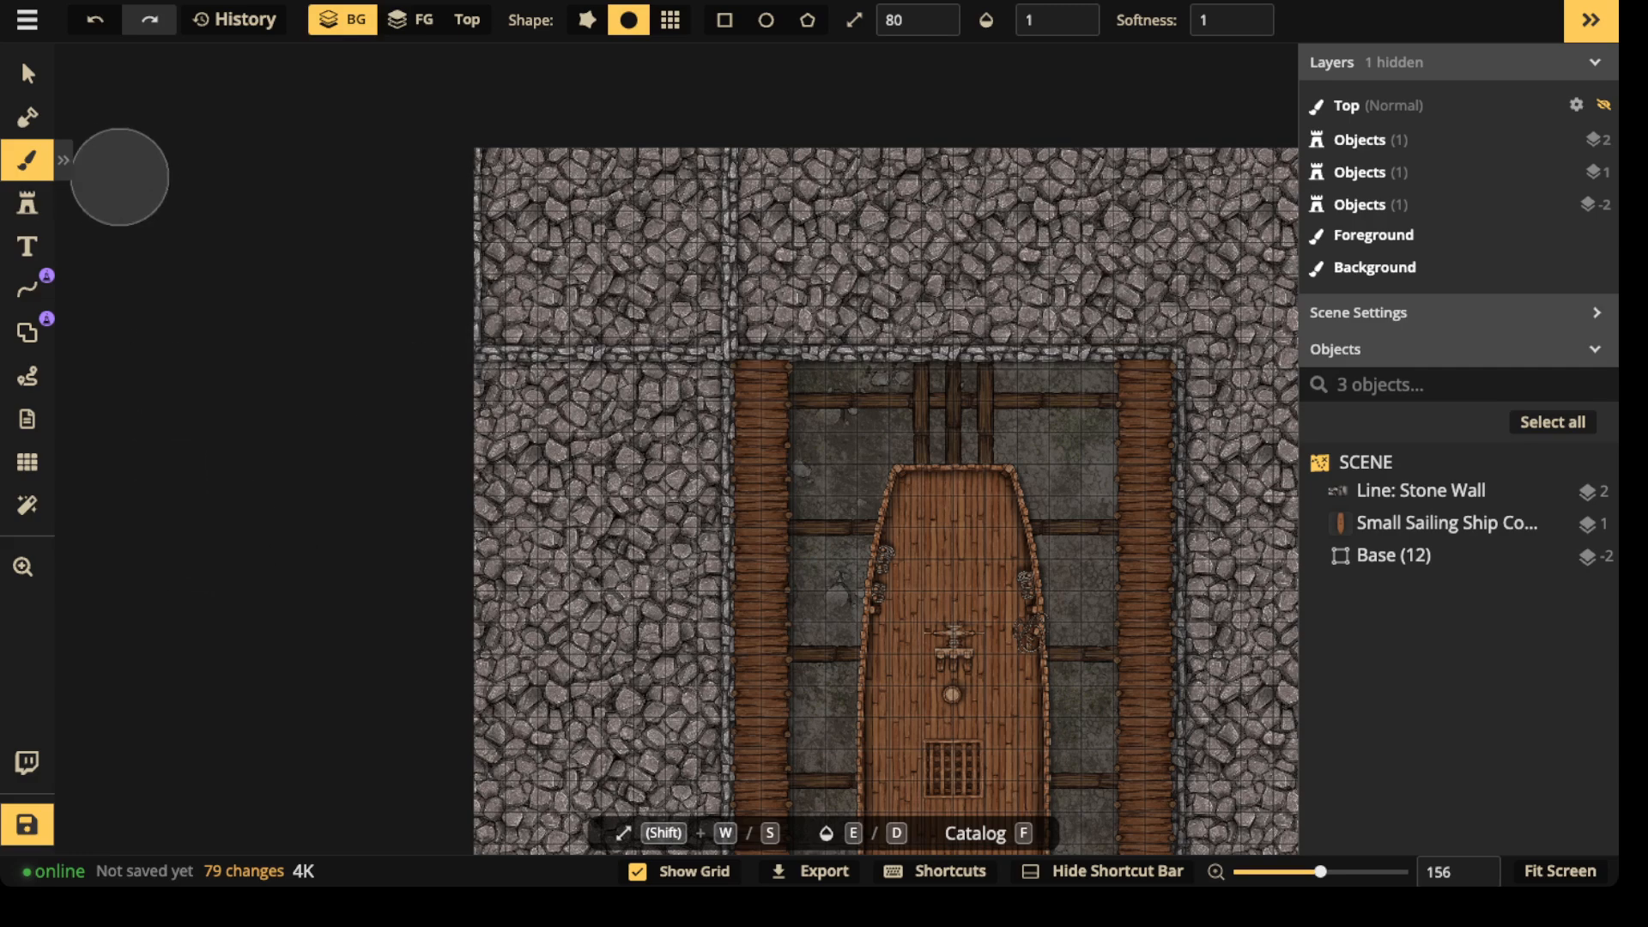
{"action": "left_click", "coordinate": [410, 19]}
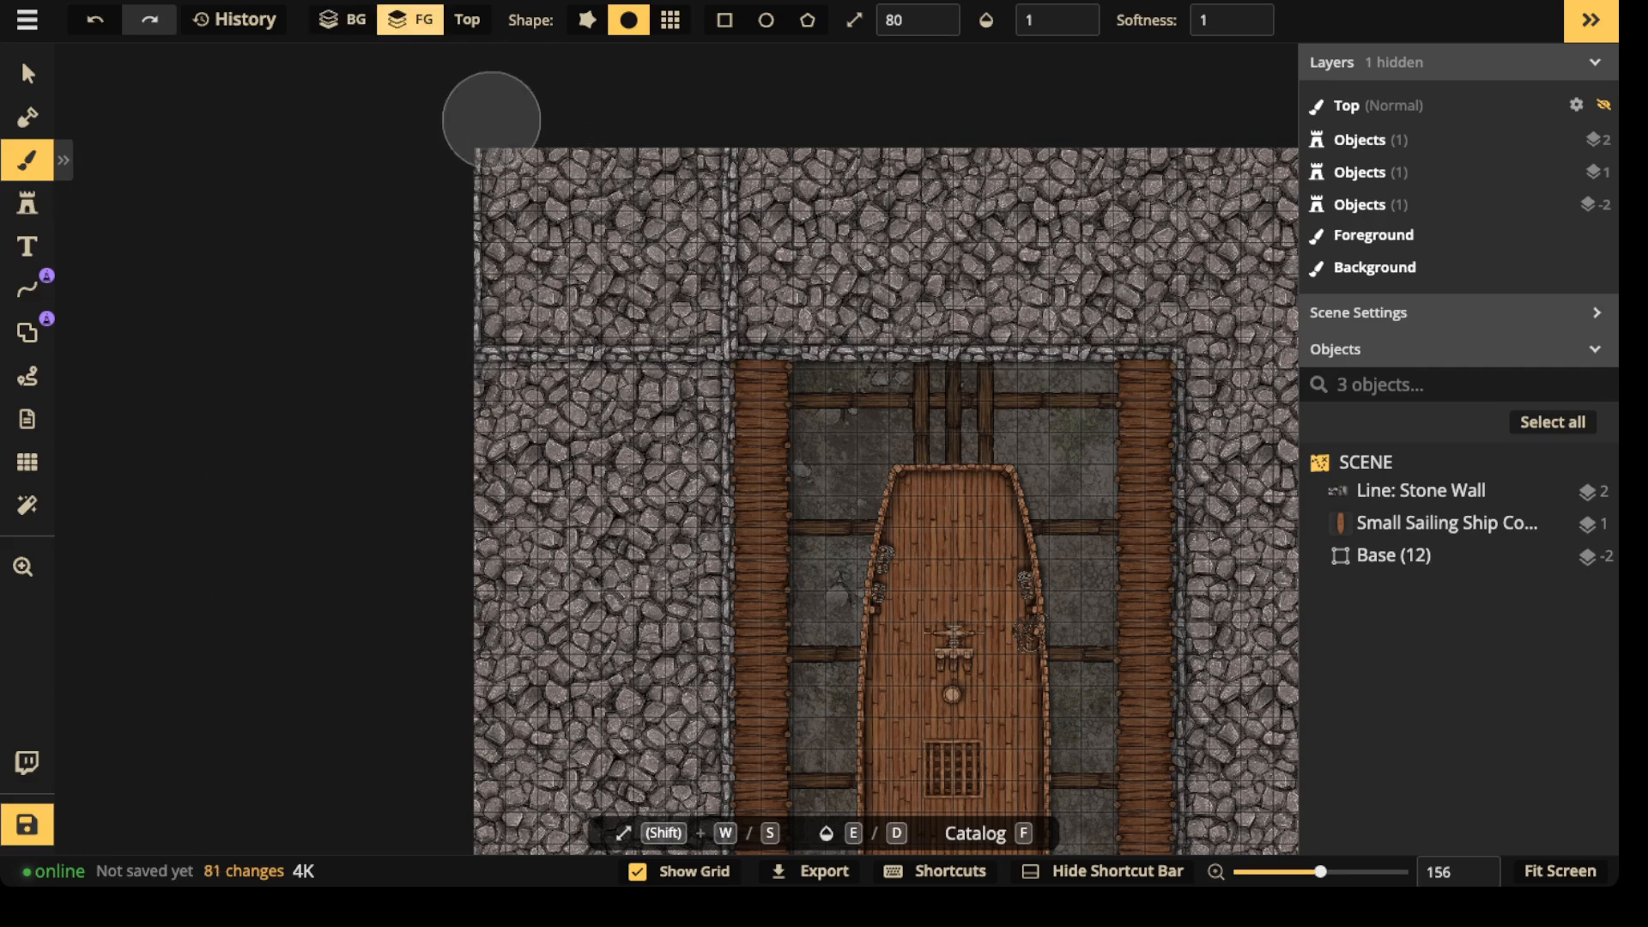
{"action": "scroll", "coordinate": [57, 255], "scroll_direction": "down", "scroll_amount": 1}
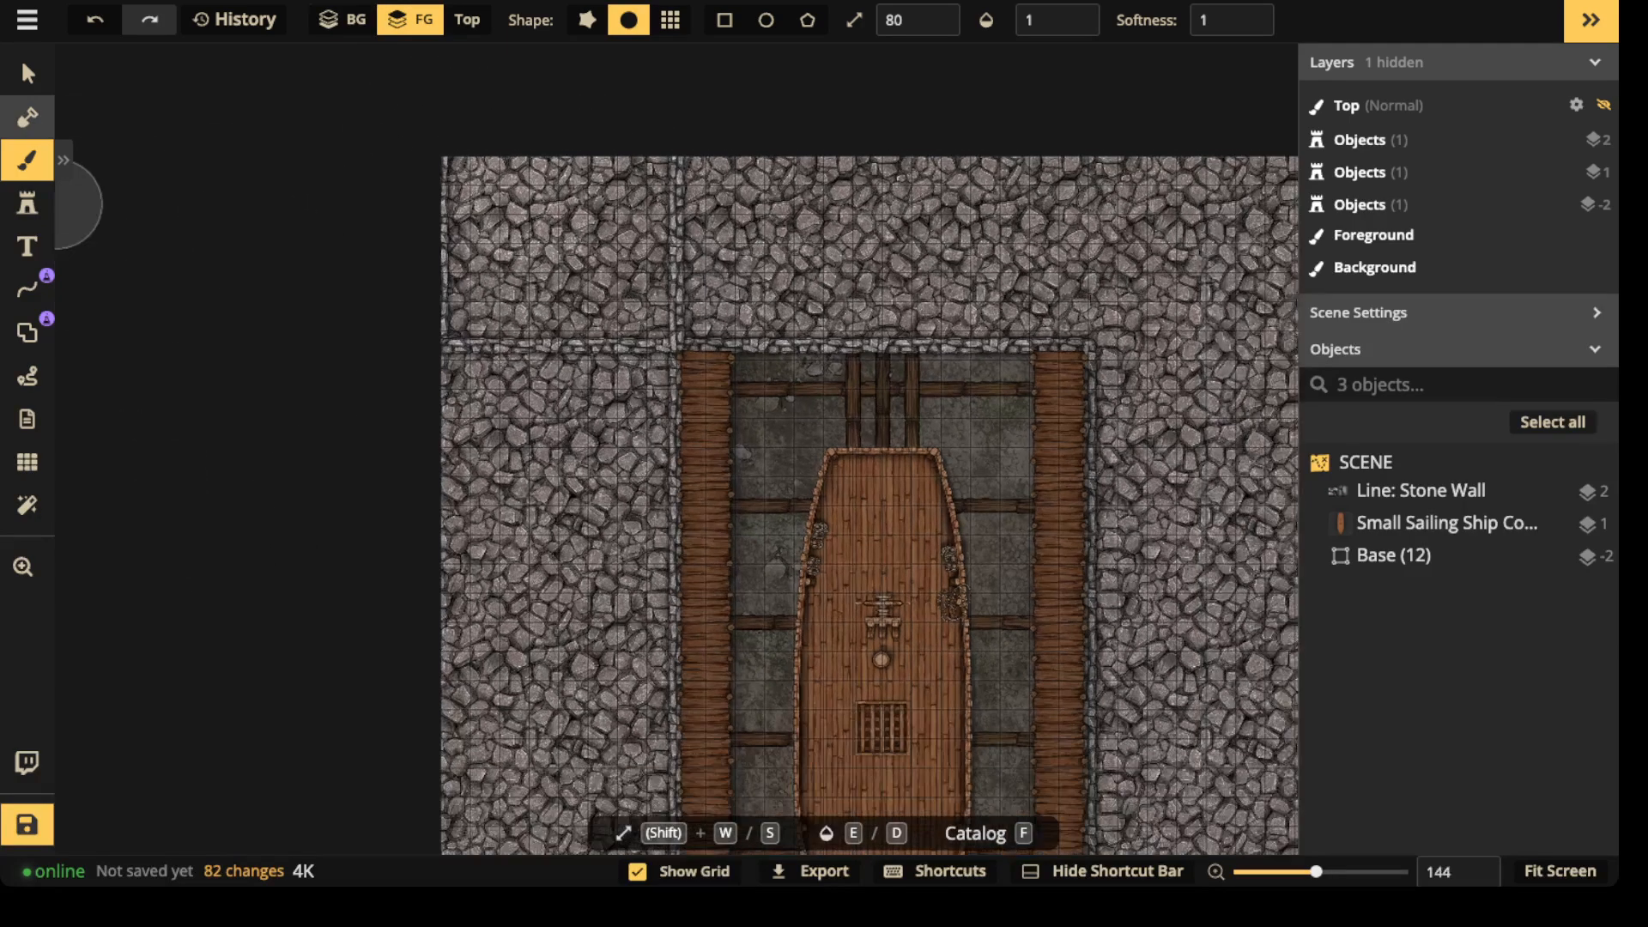
- Raise the foreground stone brush's brightness to 120 and fill a rectangle over the walled upper-left corner square
{"action": "left_click", "coordinate": [34, 160]}
{"action": "scroll", "coordinate": [189, 429], "scroll_direction": "down", "scroll_amount": 4}
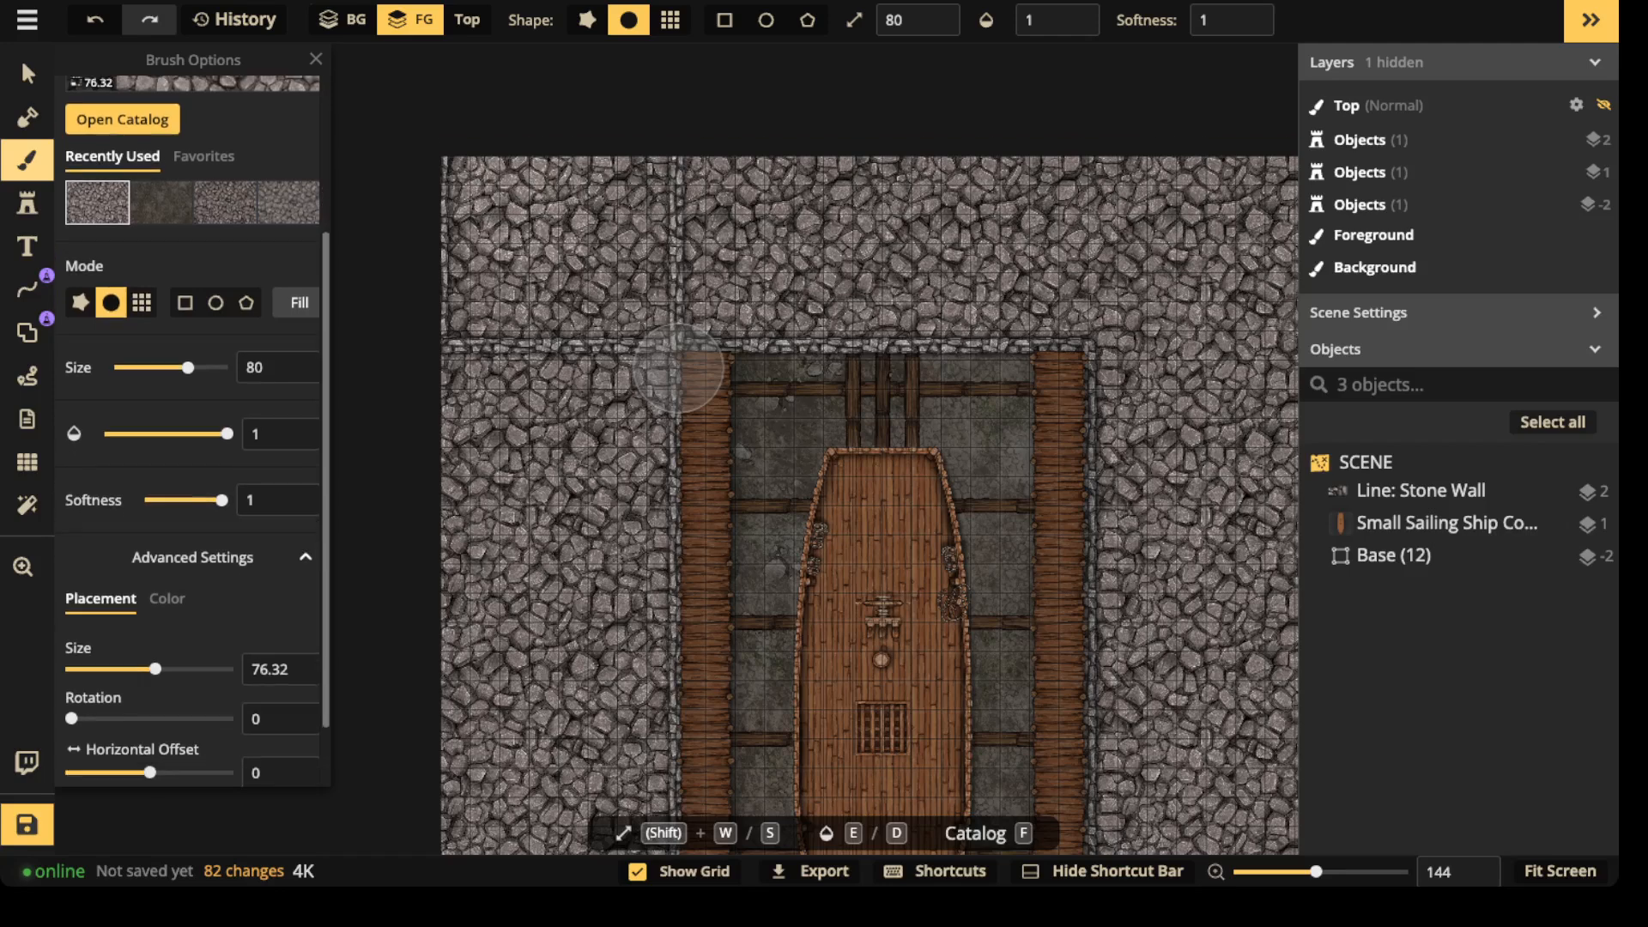
{"action": "left_click", "coordinate": [168, 519]}
{"action": "scroll", "coordinate": [189, 601], "scroll_direction": "down", "scroll_amount": 1}
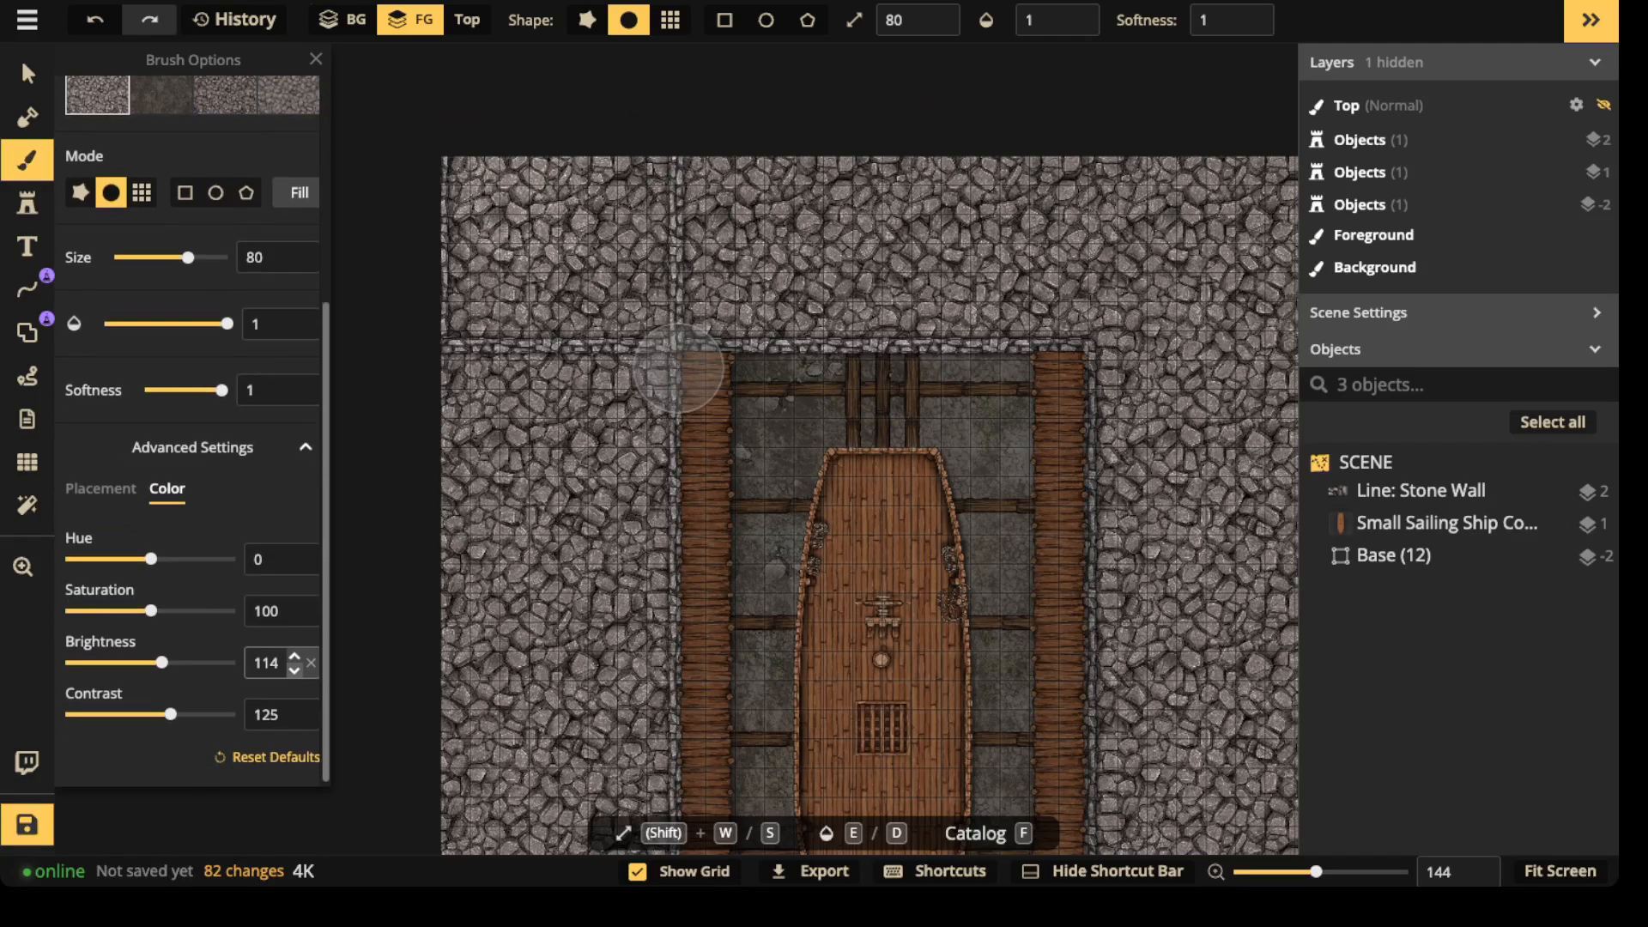
{"action": "left_click", "coordinate": [294, 655]}
{"action": "left_click", "coordinate": [294, 655]}
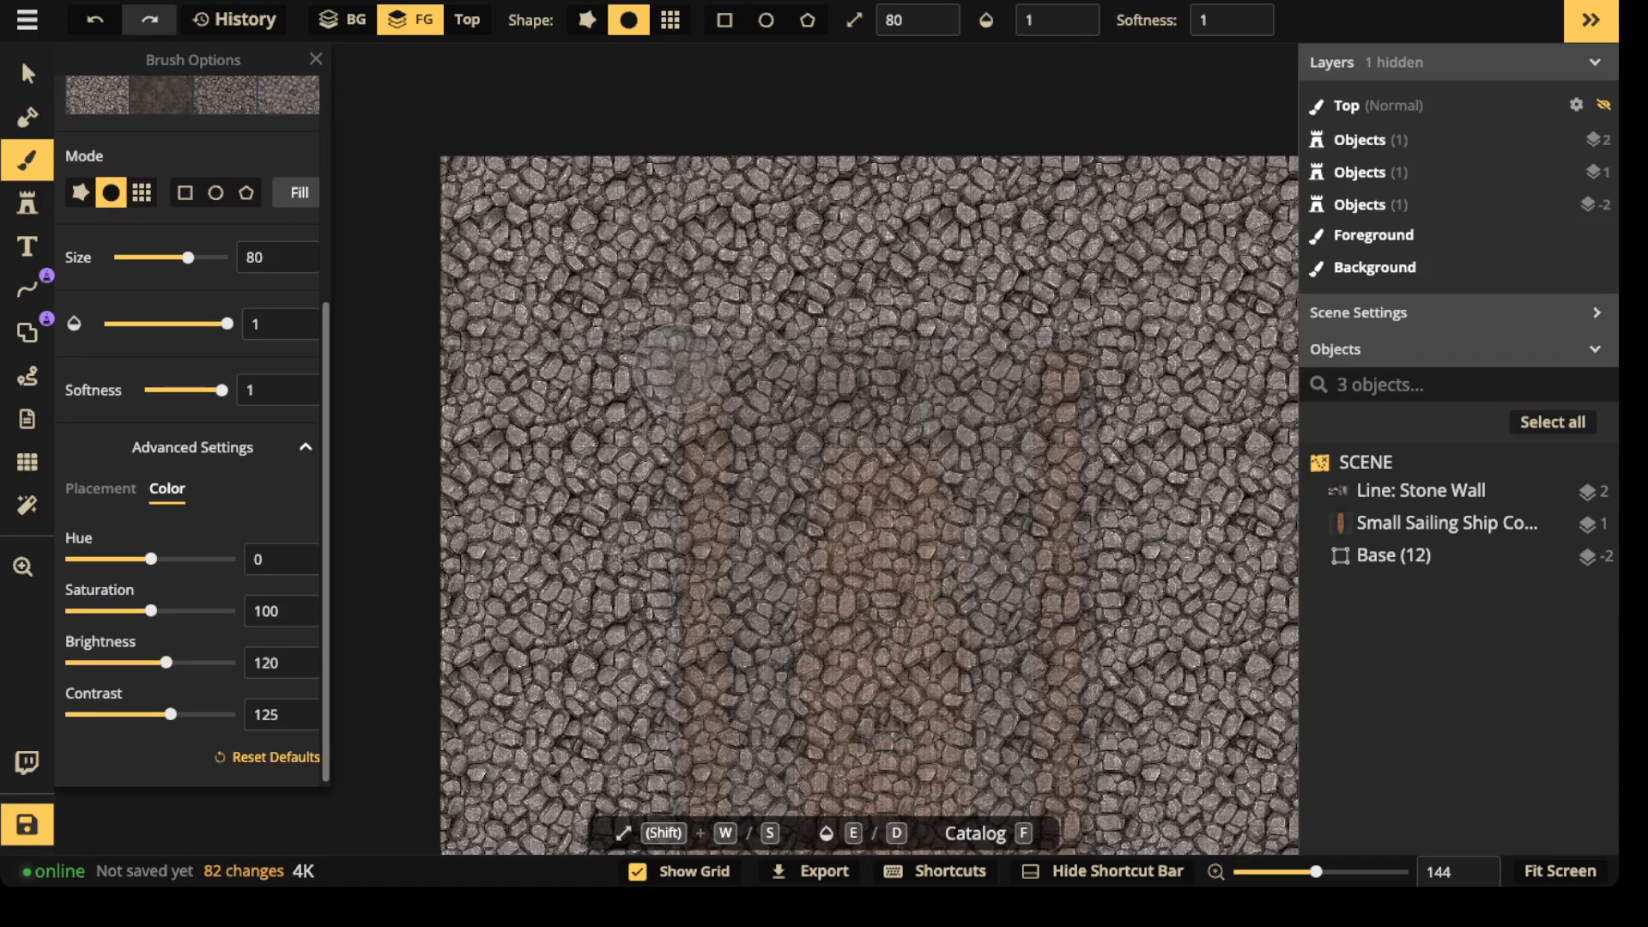
{"action": "left_click", "coordinate": [185, 192]}
{"action": "left_click_drag", "start_coordinate": [441, 141], "coordinate": [677, 345]}
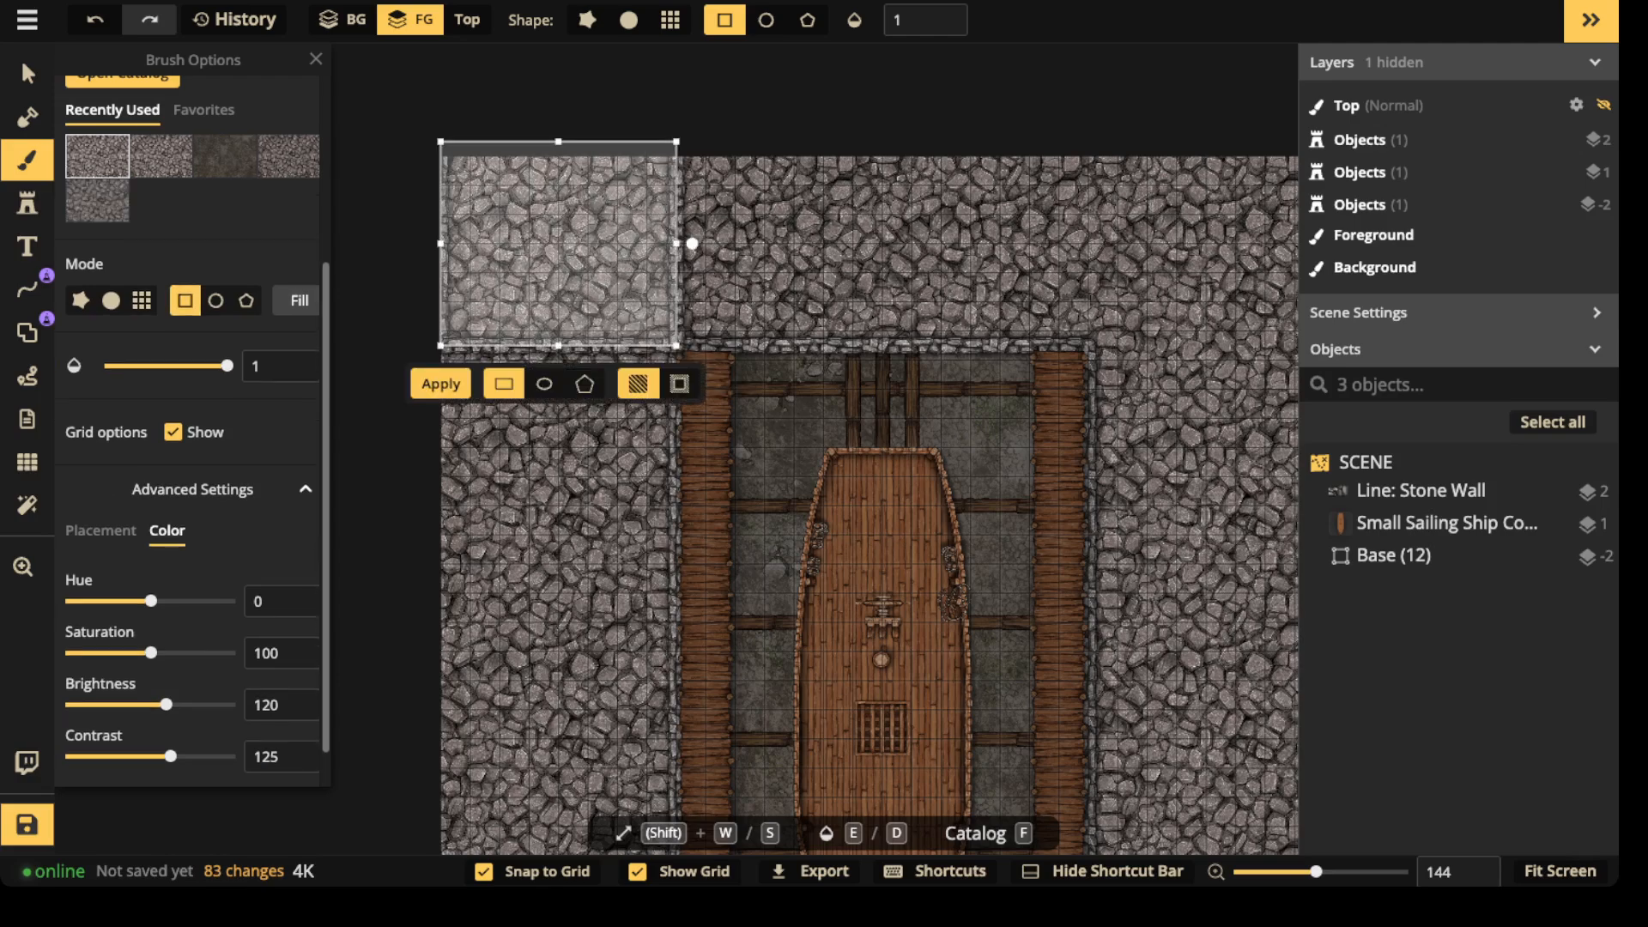
- Copy the upper-left stone wall outline and place the duplicate around the map's upper-right corner
{"action": "key", "text": "v"}
{"action": "scroll", "coordinate": [544, 289], "scroll_direction": "down", "scroll_amount": 3}
{"action": "left_click", "coordinate": [544, 289]}
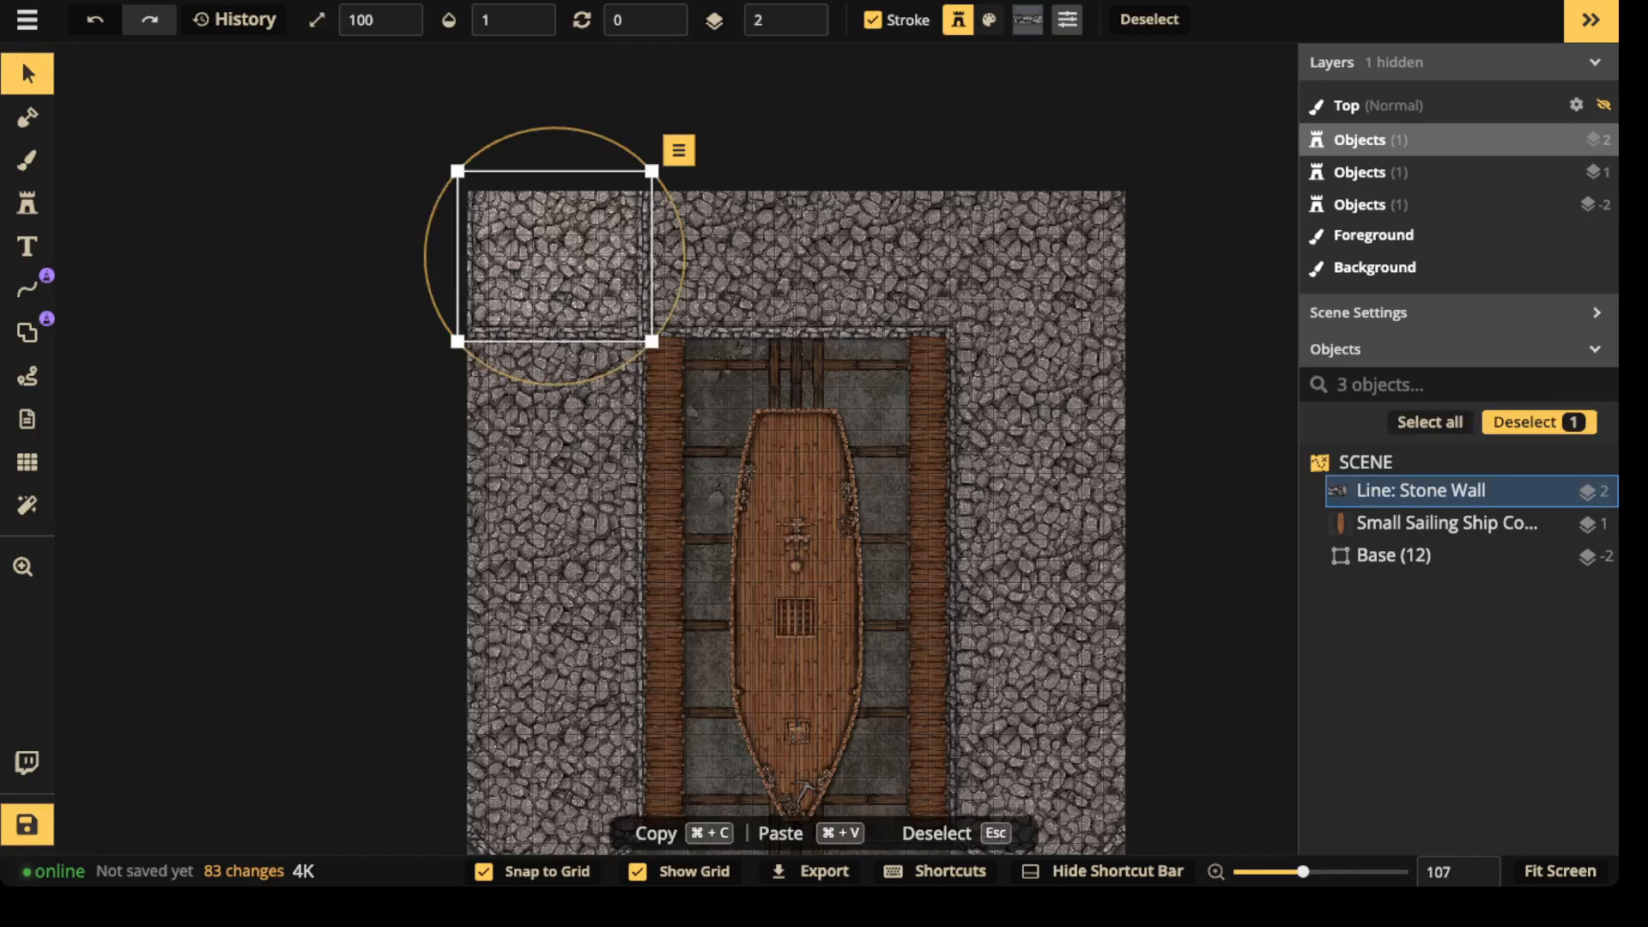
{"action": "key", "text": "super+c"}
{"action": "key", "text": "super+v"}
{"action": "left_click_drag", "start_coordinate": [1065, 294], "coordinate": [1038, 256]}
- Fill a foreground rectangle with the brightened stone texture over the walled upper-right corner square
{"action": "left_click", "coordinate": [27, 204]}
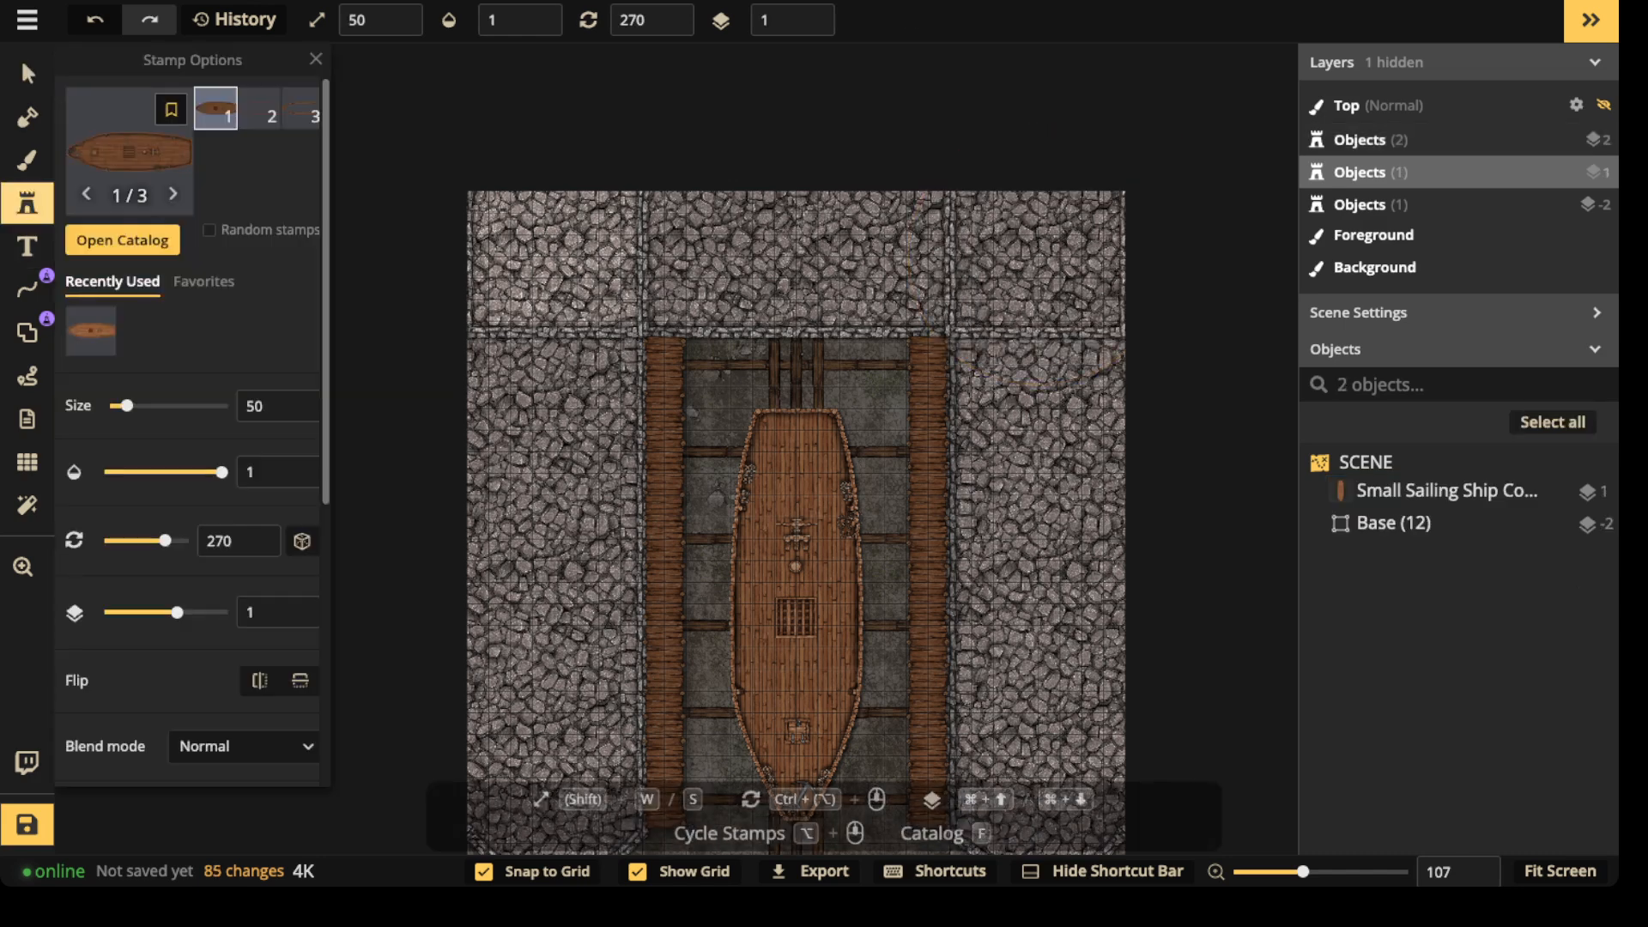
{"action": "key", "text": "b"}
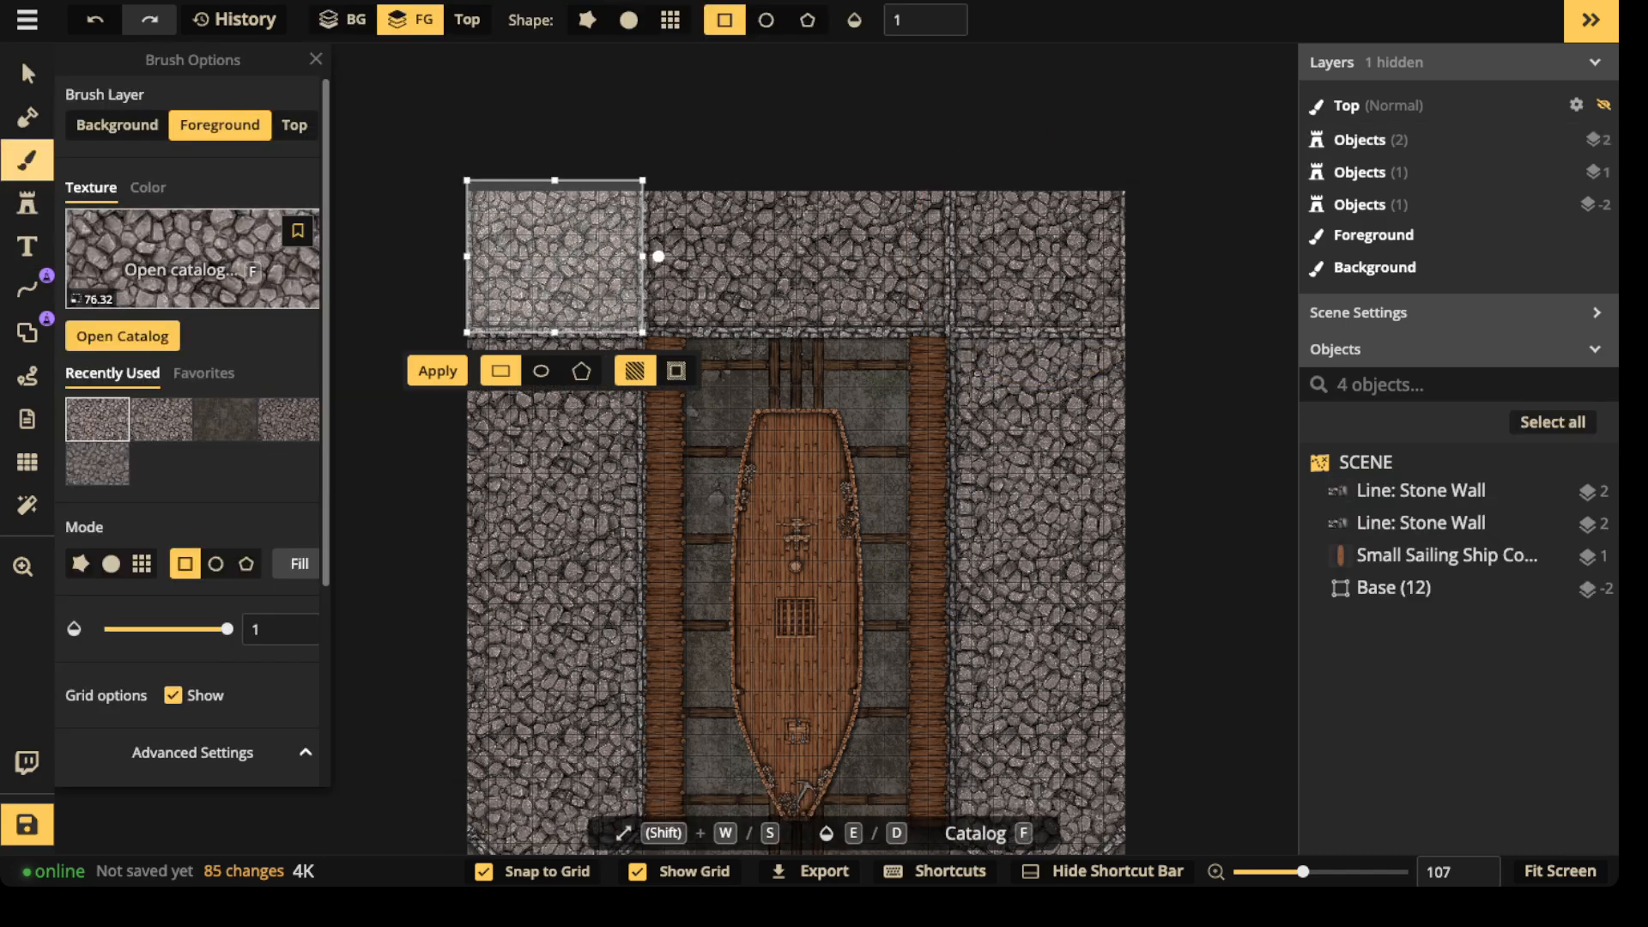
{"action": "key", "text": "Escape"}
{"action": "mouse_move", "coordinate": [949, 191]}
{"action": "left_mouse_down"}
{"action": "mouse_move", "coordinate": [1125, 343]}
{"action": "mouse_move", "coordinate": [1138, 333]}
{"action": "left_mouse_up"}
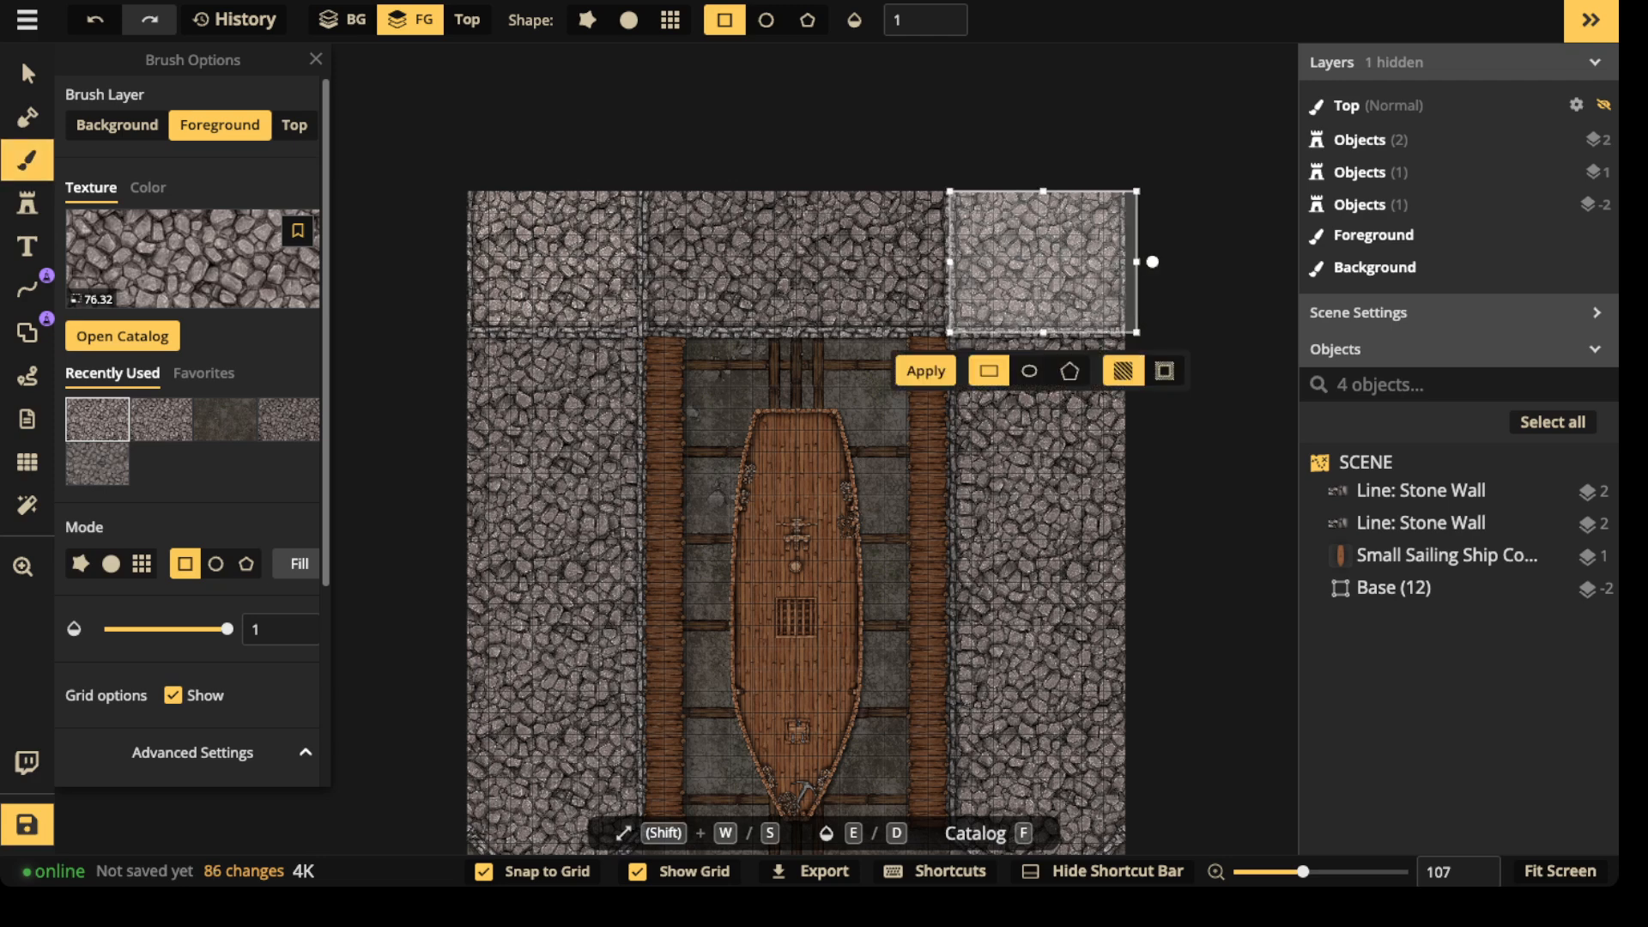
{"action": "key", "text": "Return"}
{"action": "scroll", "coordinate": [863, 191], "scroll_direction": "down", "scroll_amount": 3}
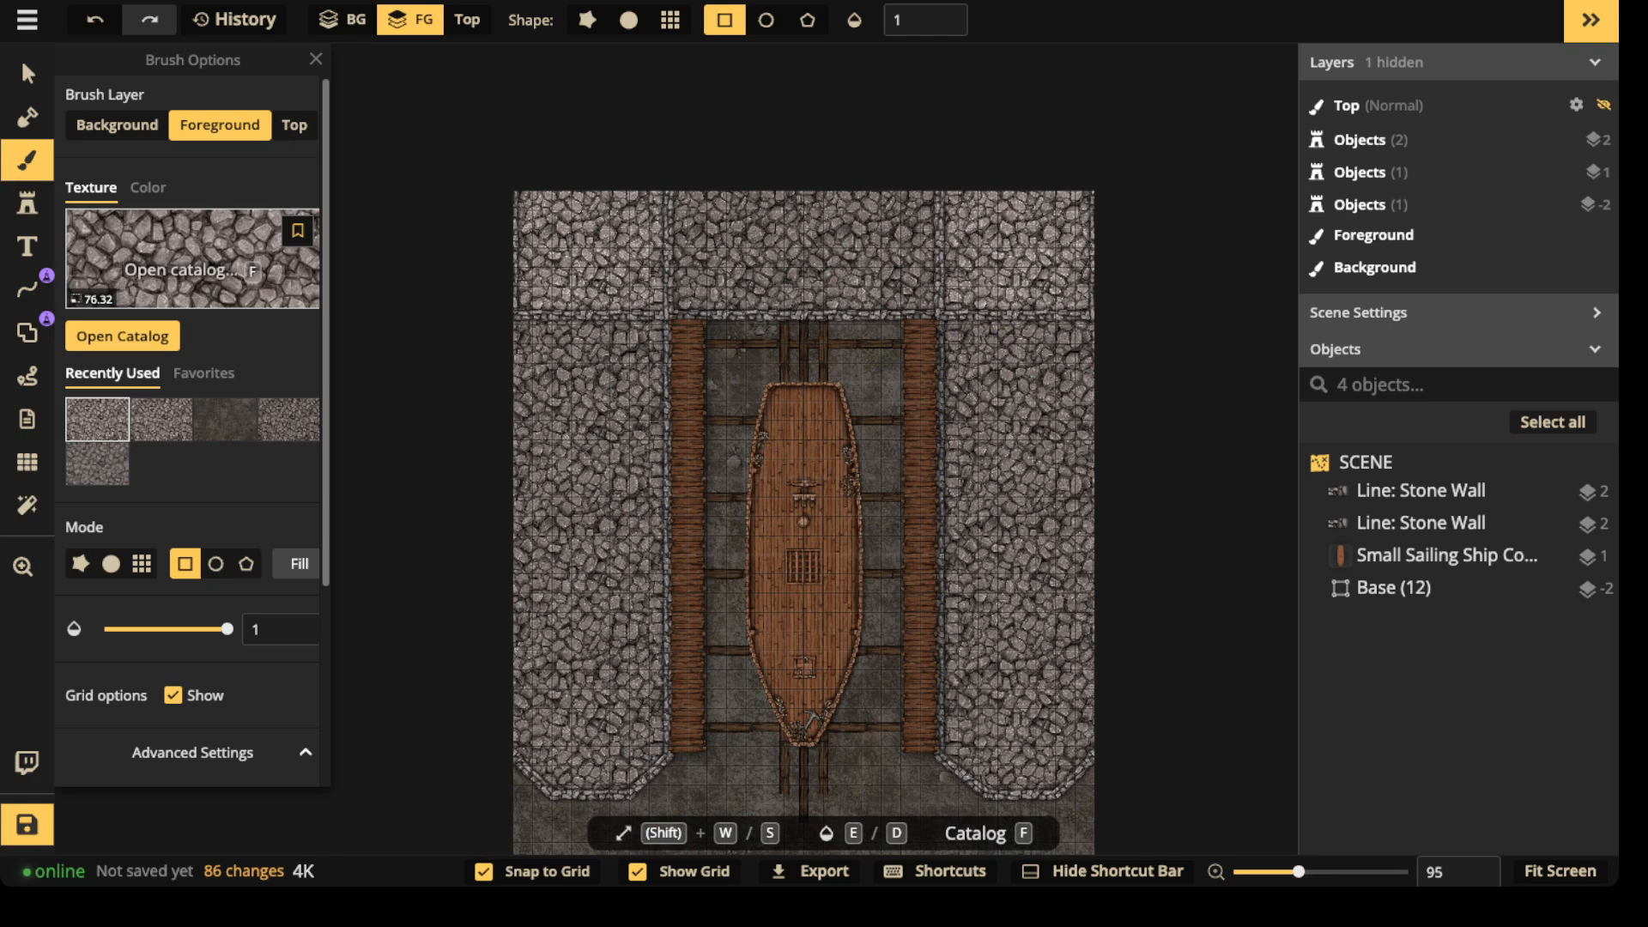
- Hide the map grid and look over the whole dry dock
{"action": "left_click", "coordinate": [26, 332]}
{"action": "left_click", "coordinate": [73, 94]}
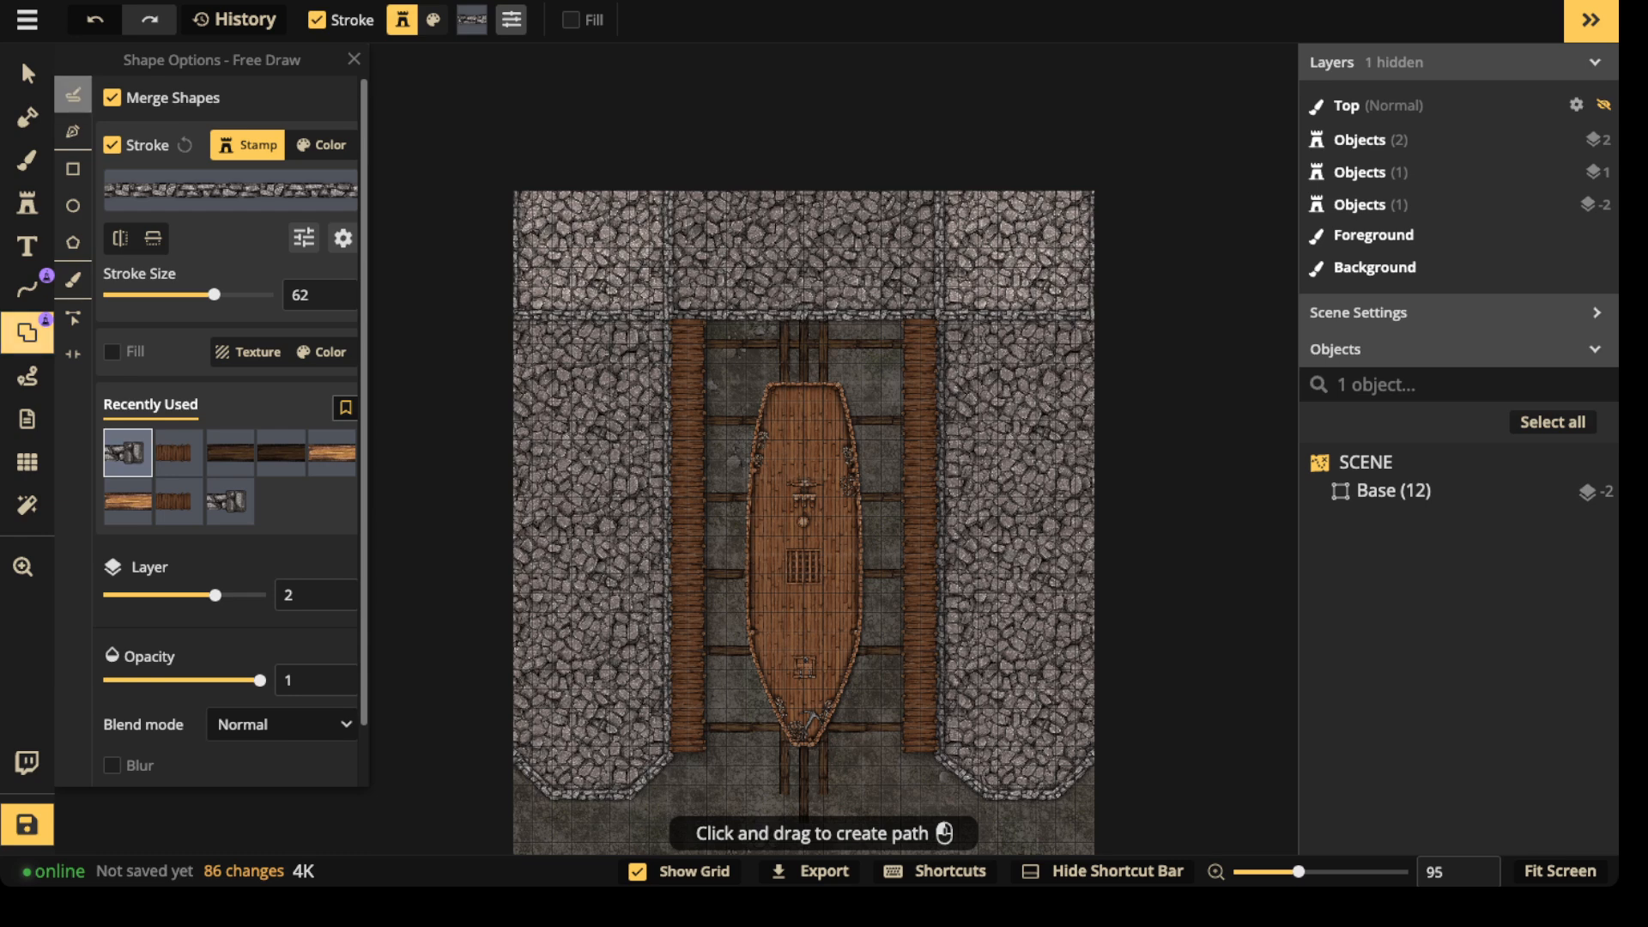
{"action": "left_click", "coordinate": [637, 871]}
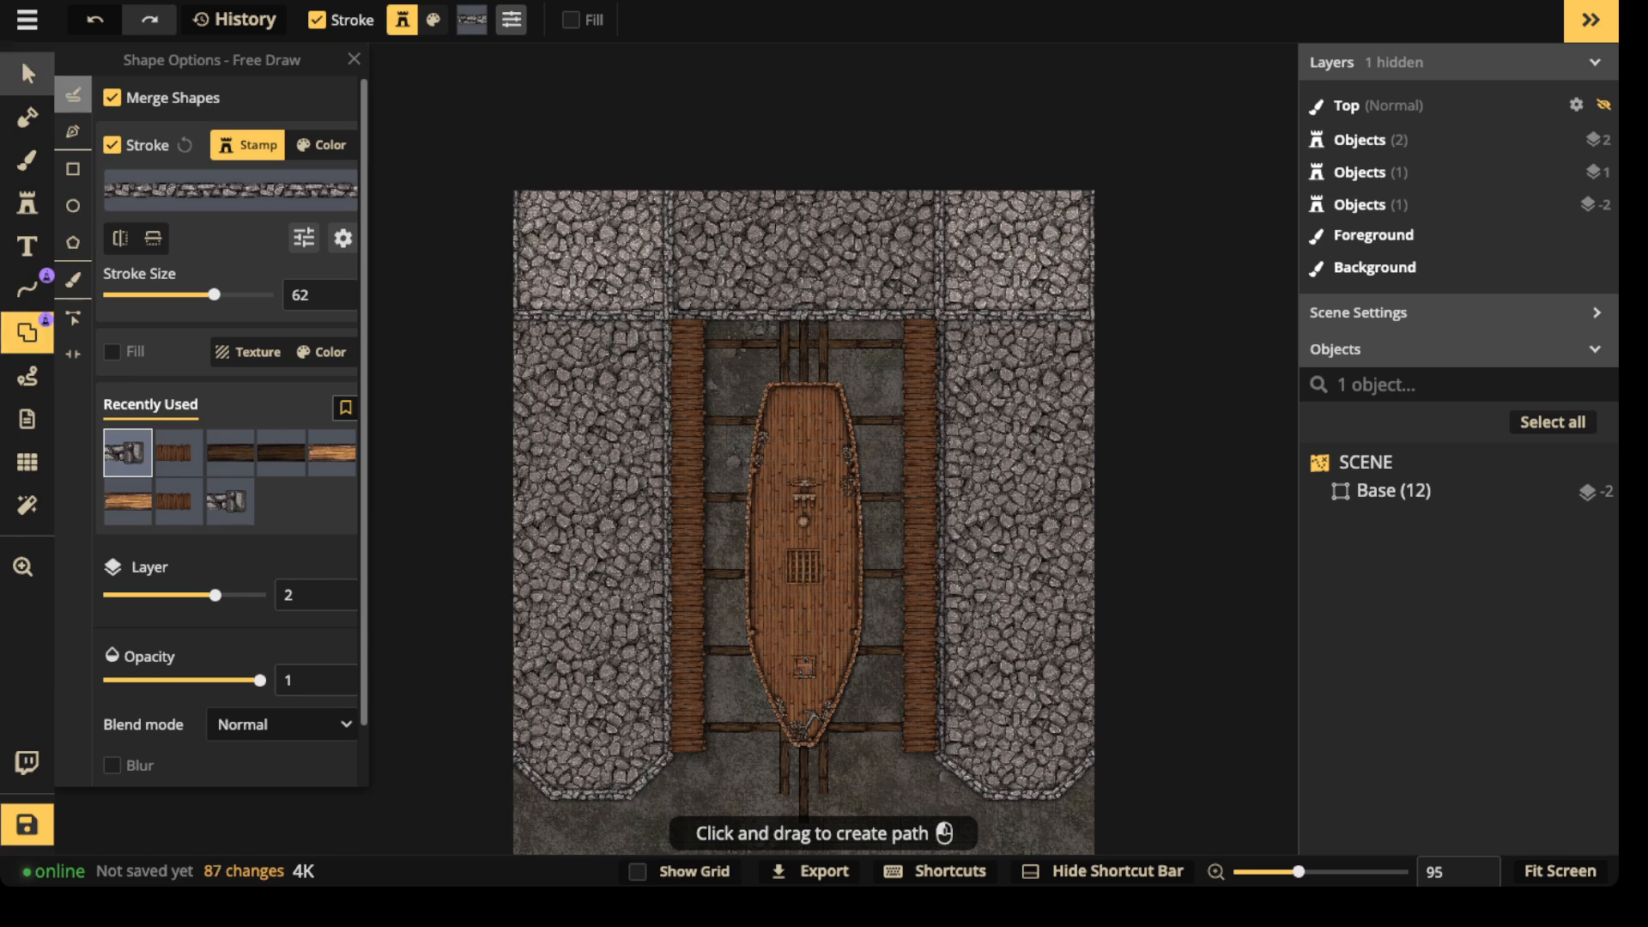
{"action": "left_click", "coordinate": [27, 73]}
{"action": "left_click", "coordinate": [1394, 588]}
{"action": "scroll", "coordinate": [803, 515], "scroll_direction": "down", "scroll_amount": 5}
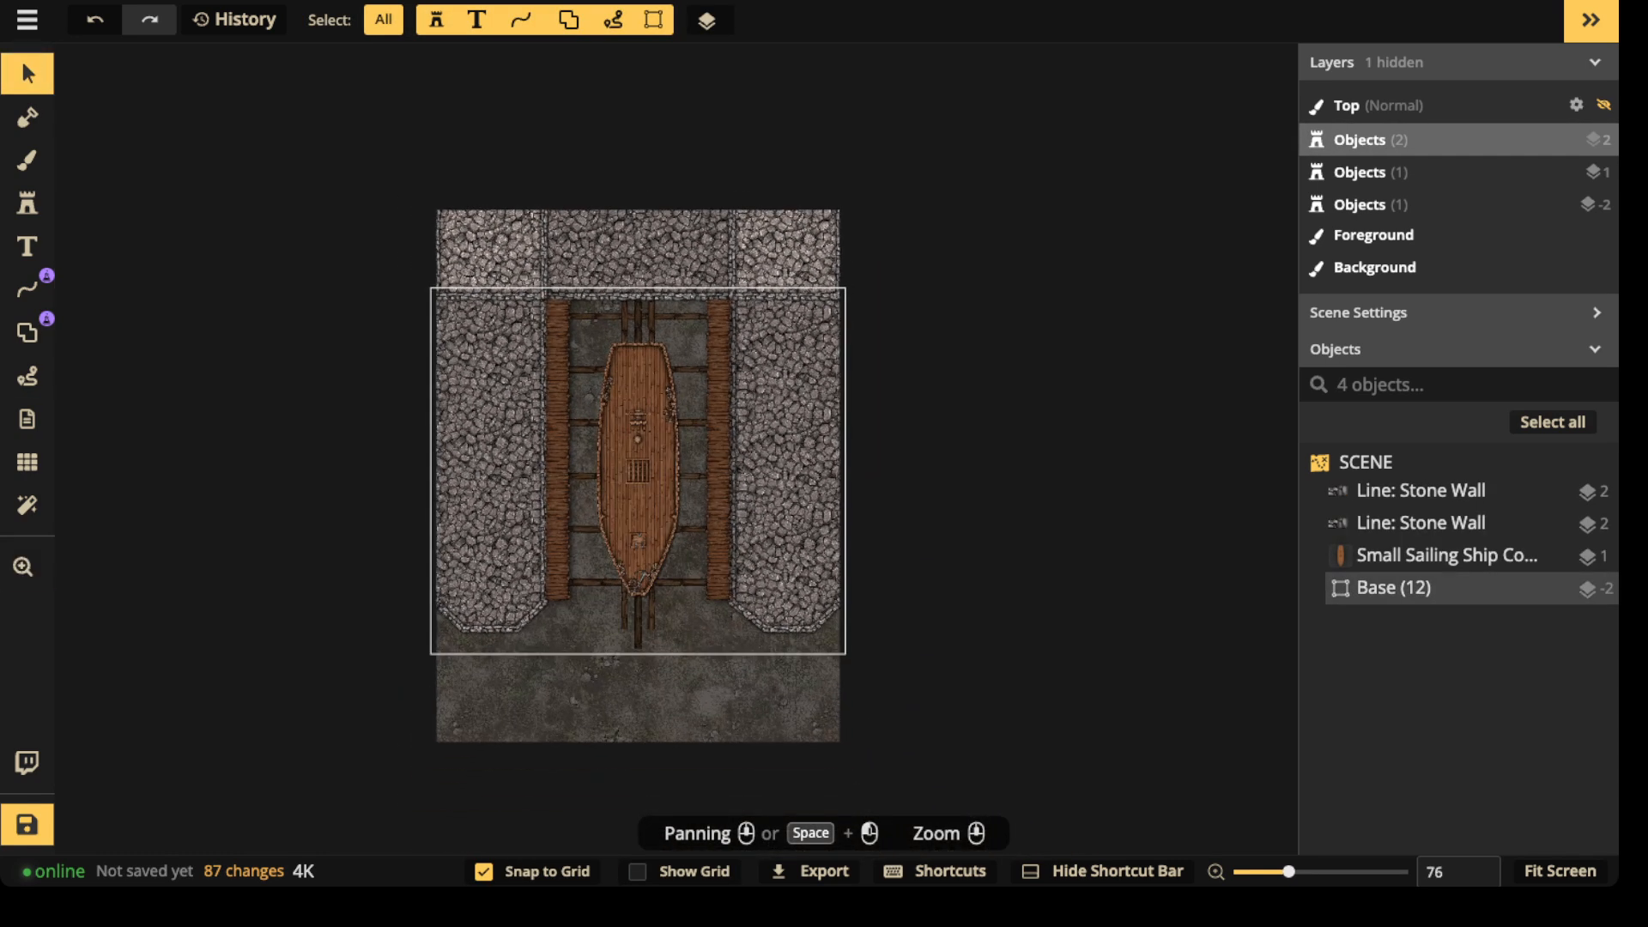
{"action": "scroll", "coordinate": [573, 291], "scroll_direction": "up", "scroll_amount": 8}
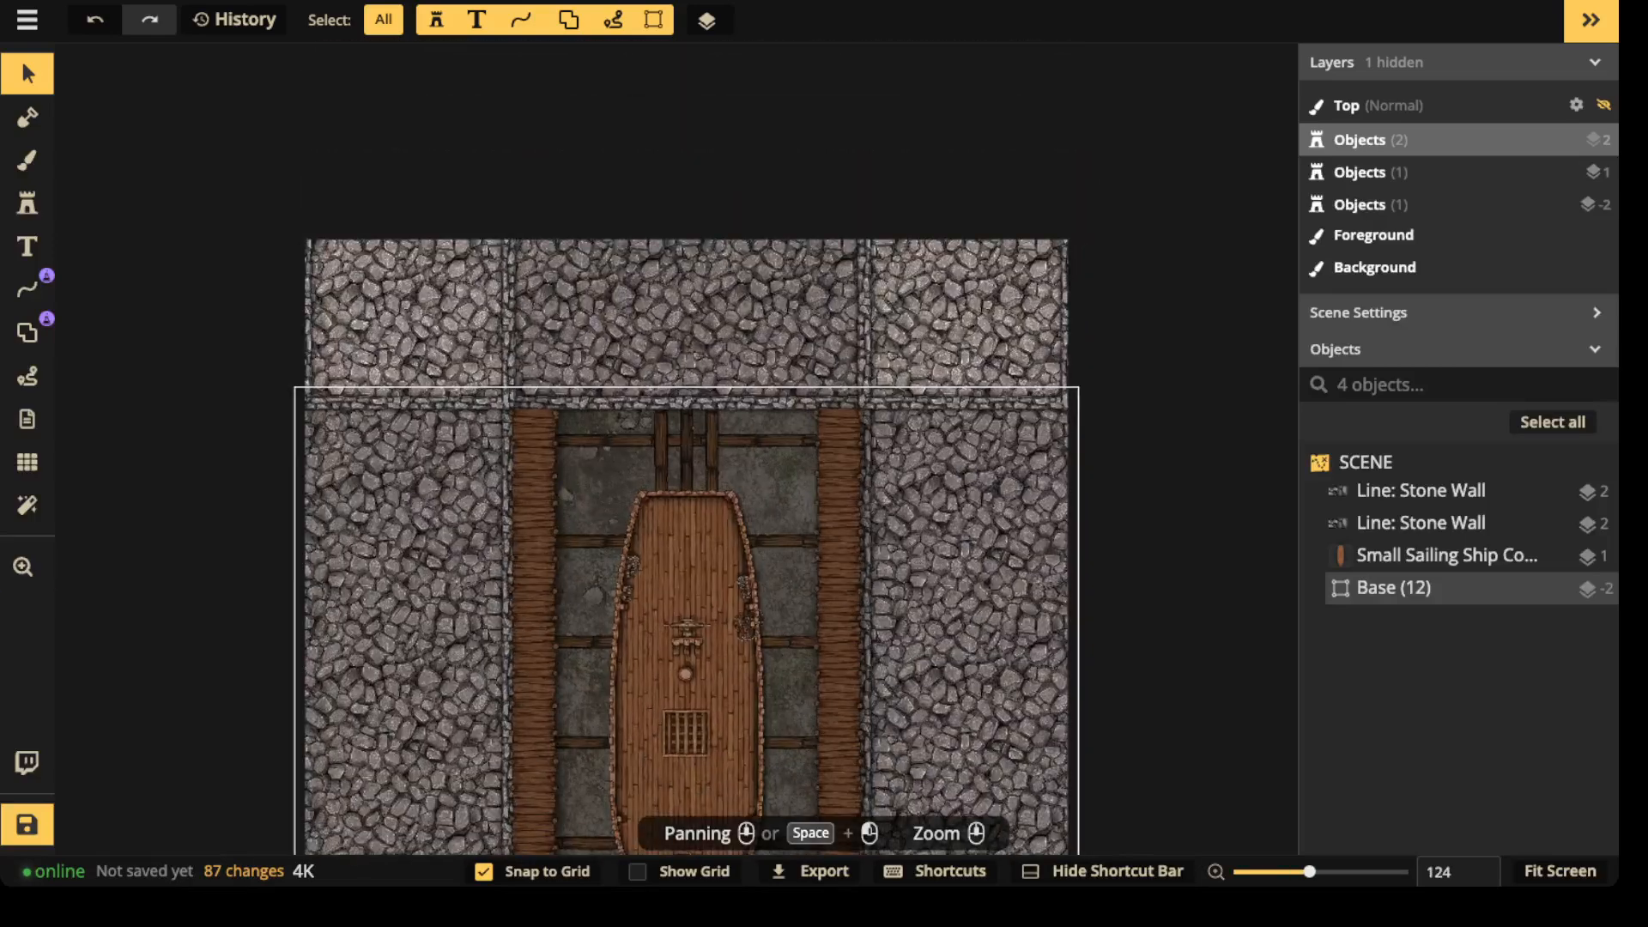
{"action": "scroll", "coordinate": [709, 533], "scroll_direction": "up", "scroll_amount": 2}
- Select both corner stone wall lines and set their stroke brightness to 116
{"action": "left_click", "coordinate": [1421, 522]}
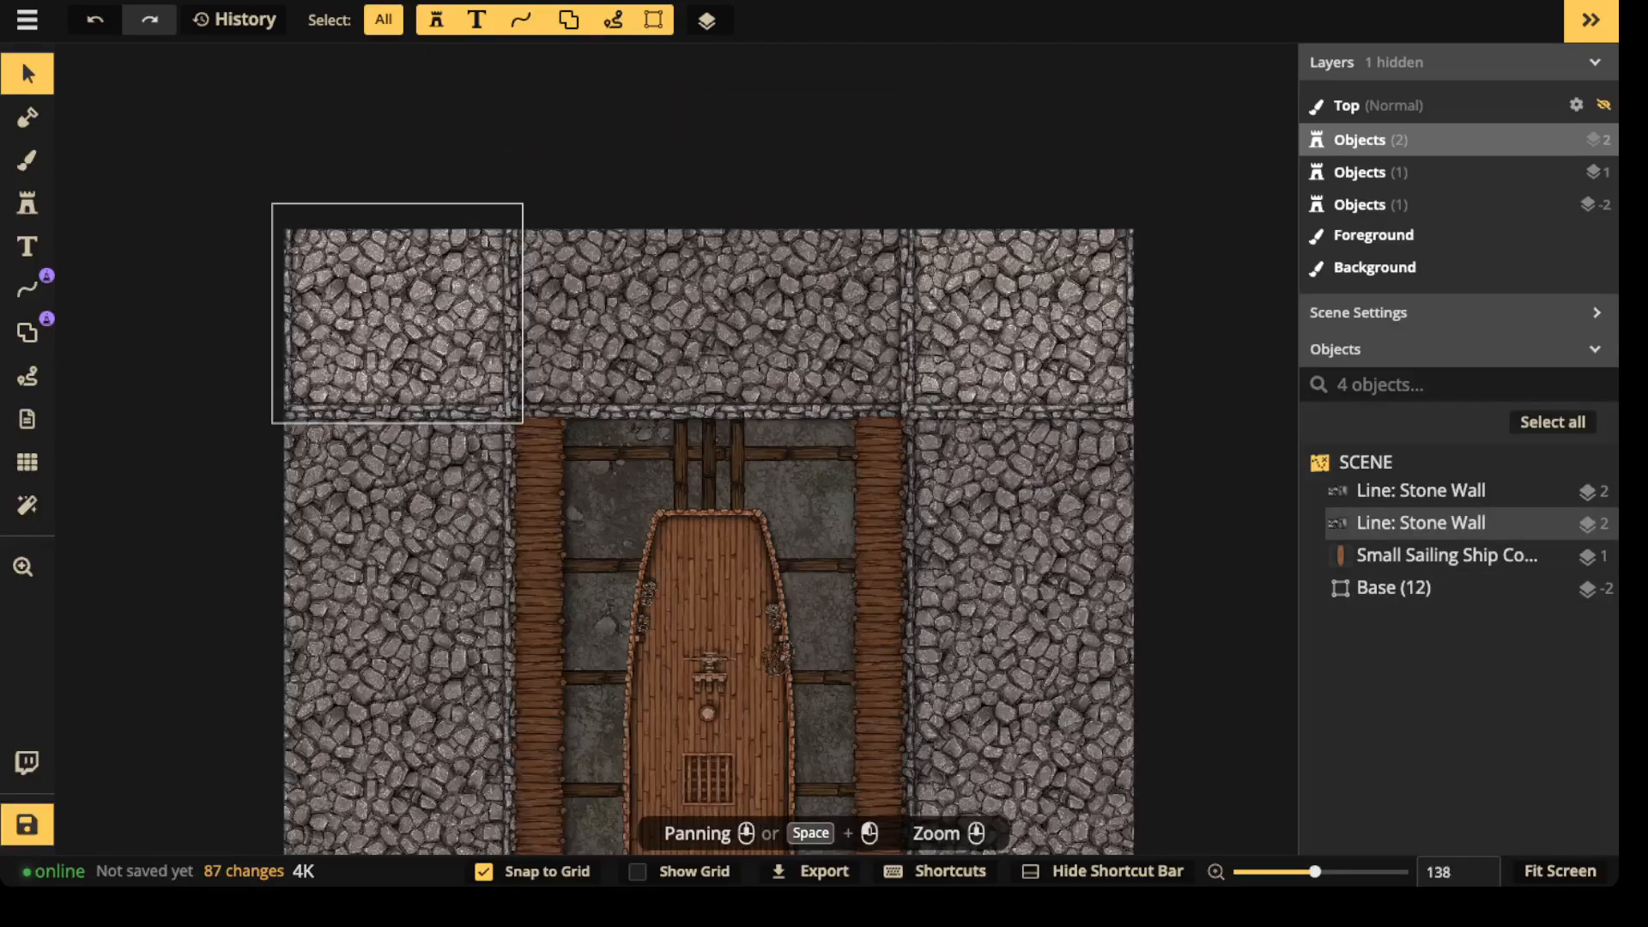
{"action": "left_click", "coordinate": [1421, 491]}
{"action": "left_click", "coordinate": [1421, 523]}
{"action": "left_click", "coordinate": [1420, 490]}
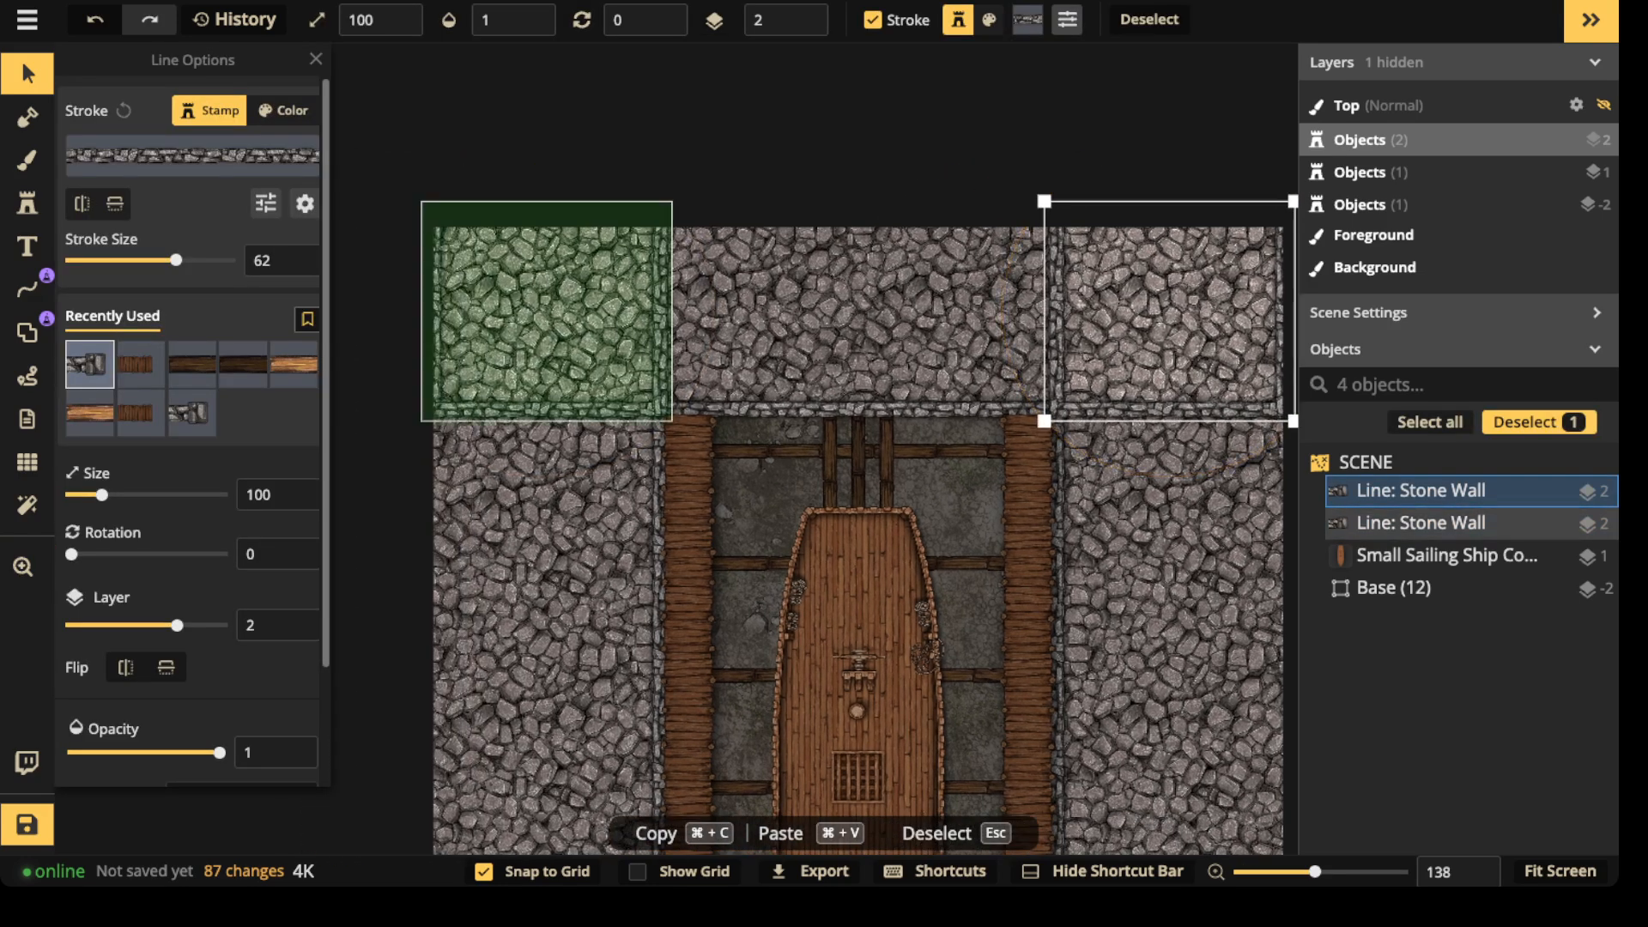
{"action": "left_click", "coordinate": [1421, 523], "text": "shift"}
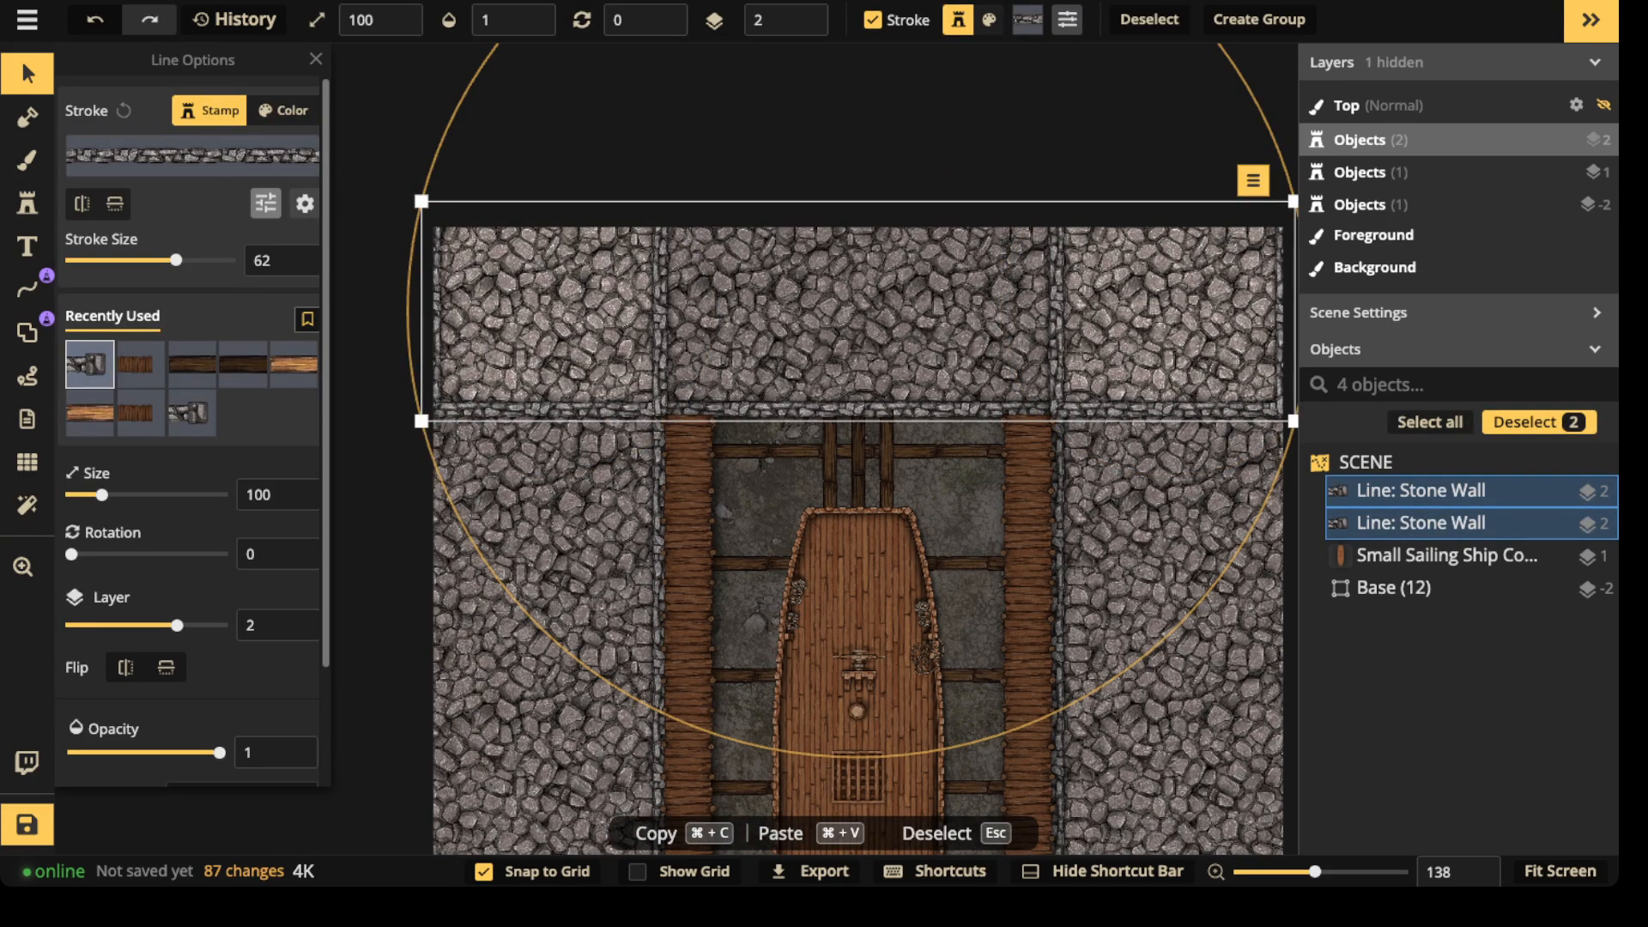
{"action": "left_click", "coordinate": [265, 203]}
{"action": "left_click_drag", "start_coordinate": [214, 197], "coordinate": [223, 198]}
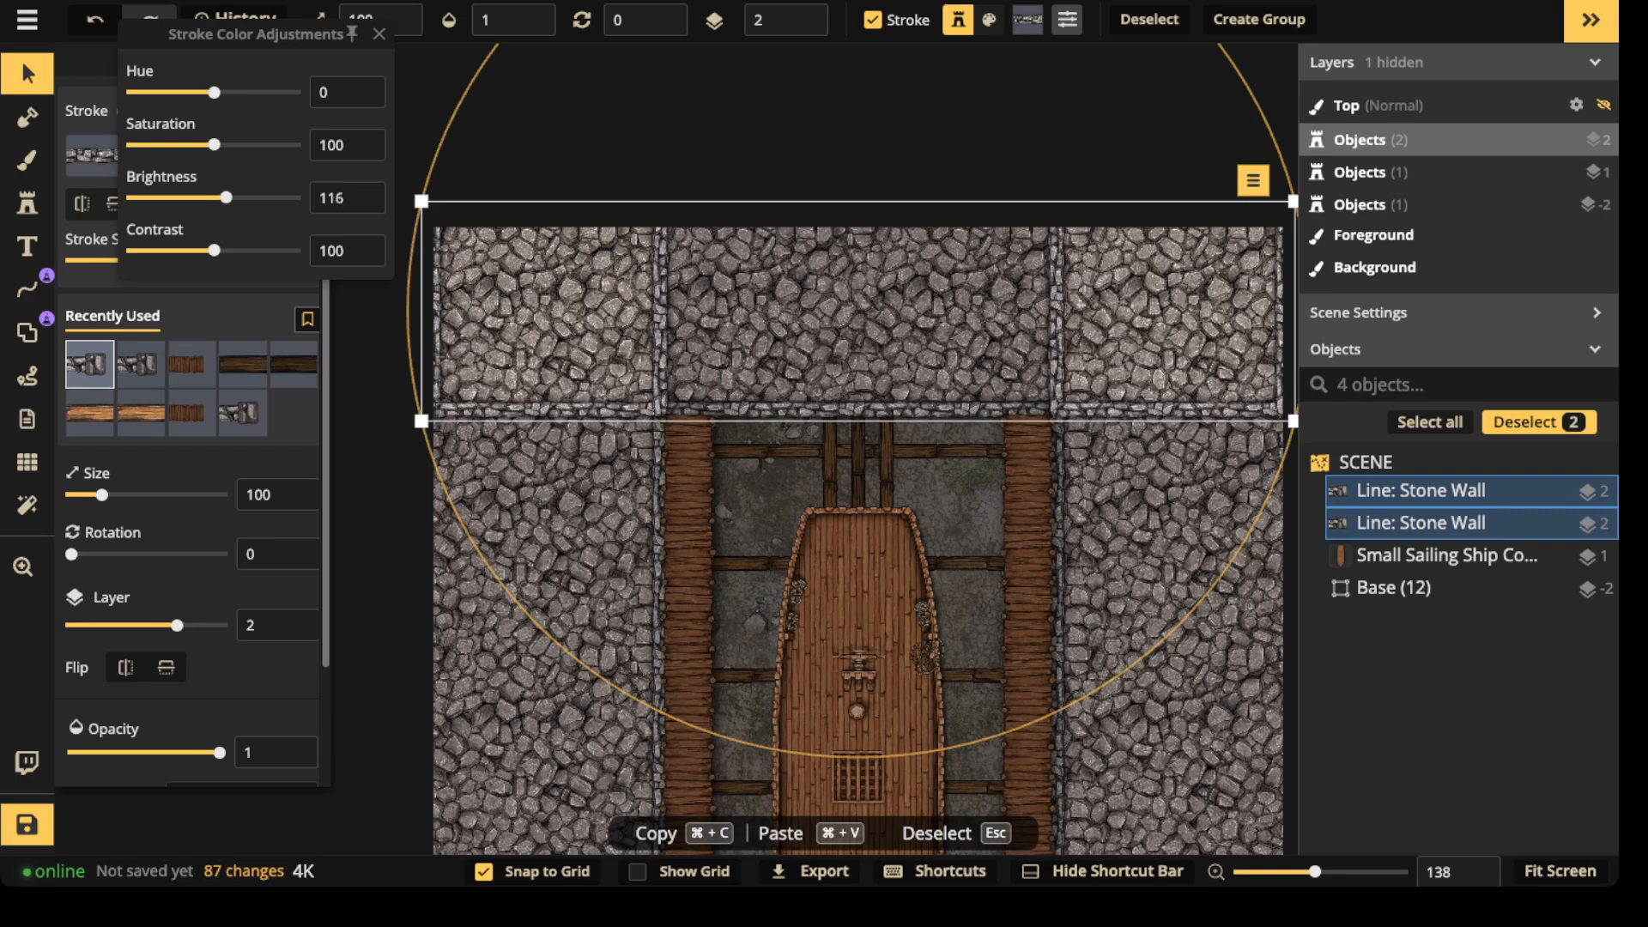
{"action": "left_click", "coordinate": [379, 34]}
- Give both corner walls a stronger stroke shadow with blur 15.2, intensity 2 and vertical offset 9.6
{"action": "scroll", "coordinate": [533, 258], "scroll_direction": "down", "scroll_amount": 2}
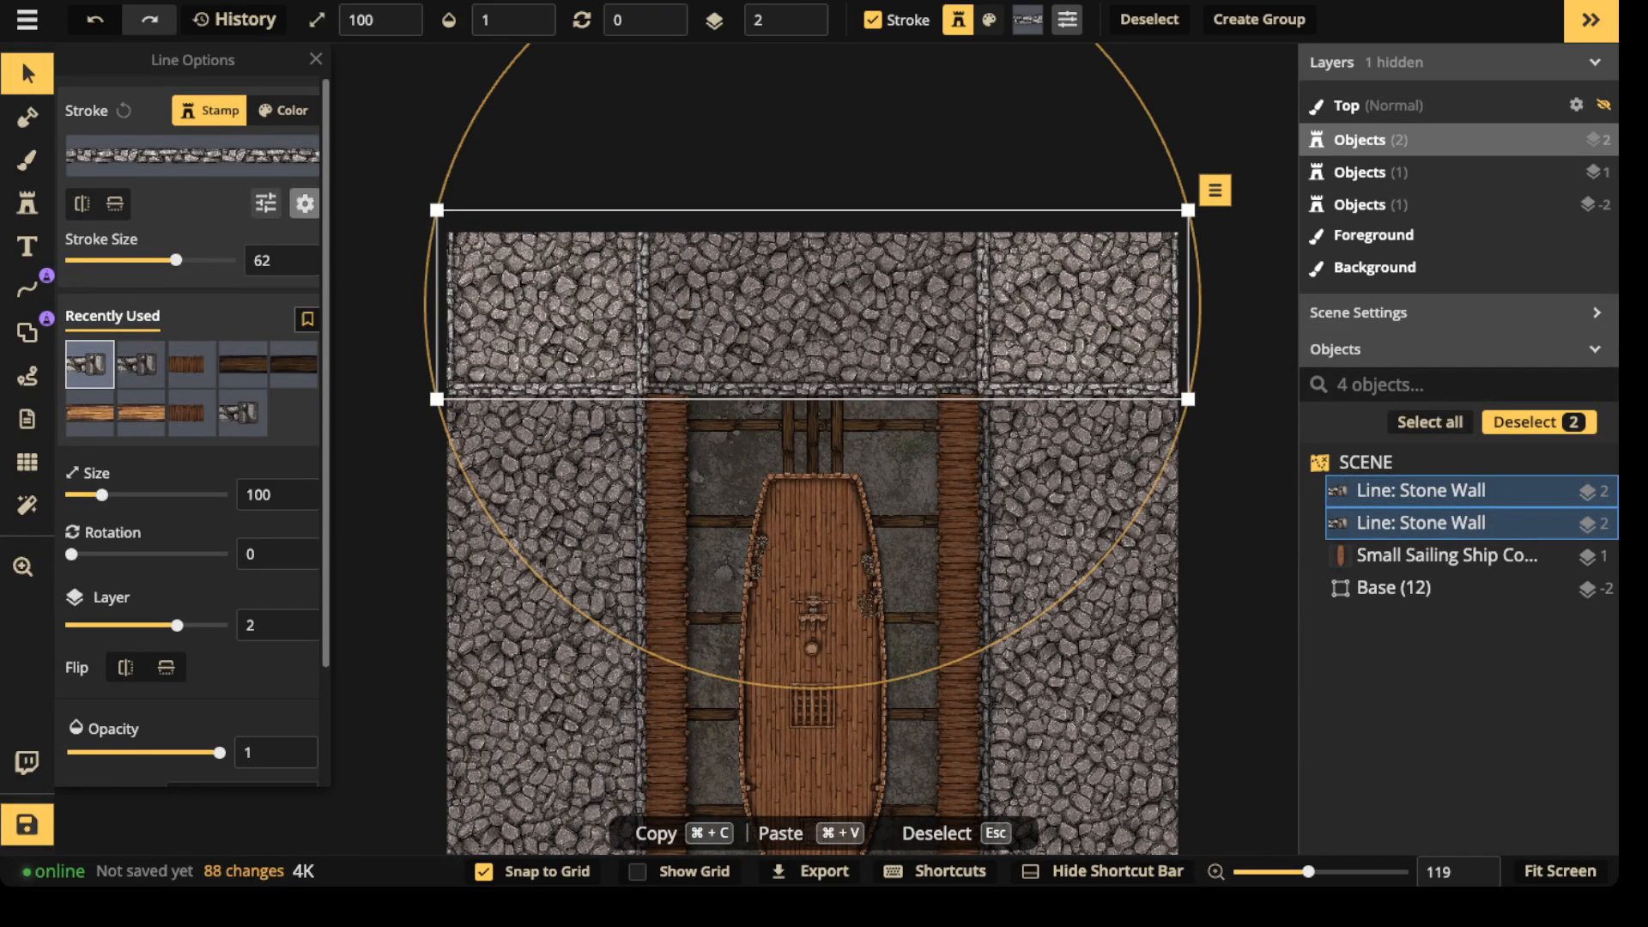
{"action": "left_click", "coordinate": [305, 204]}
{"action": "left_click", "coordinate": [397, 406]}
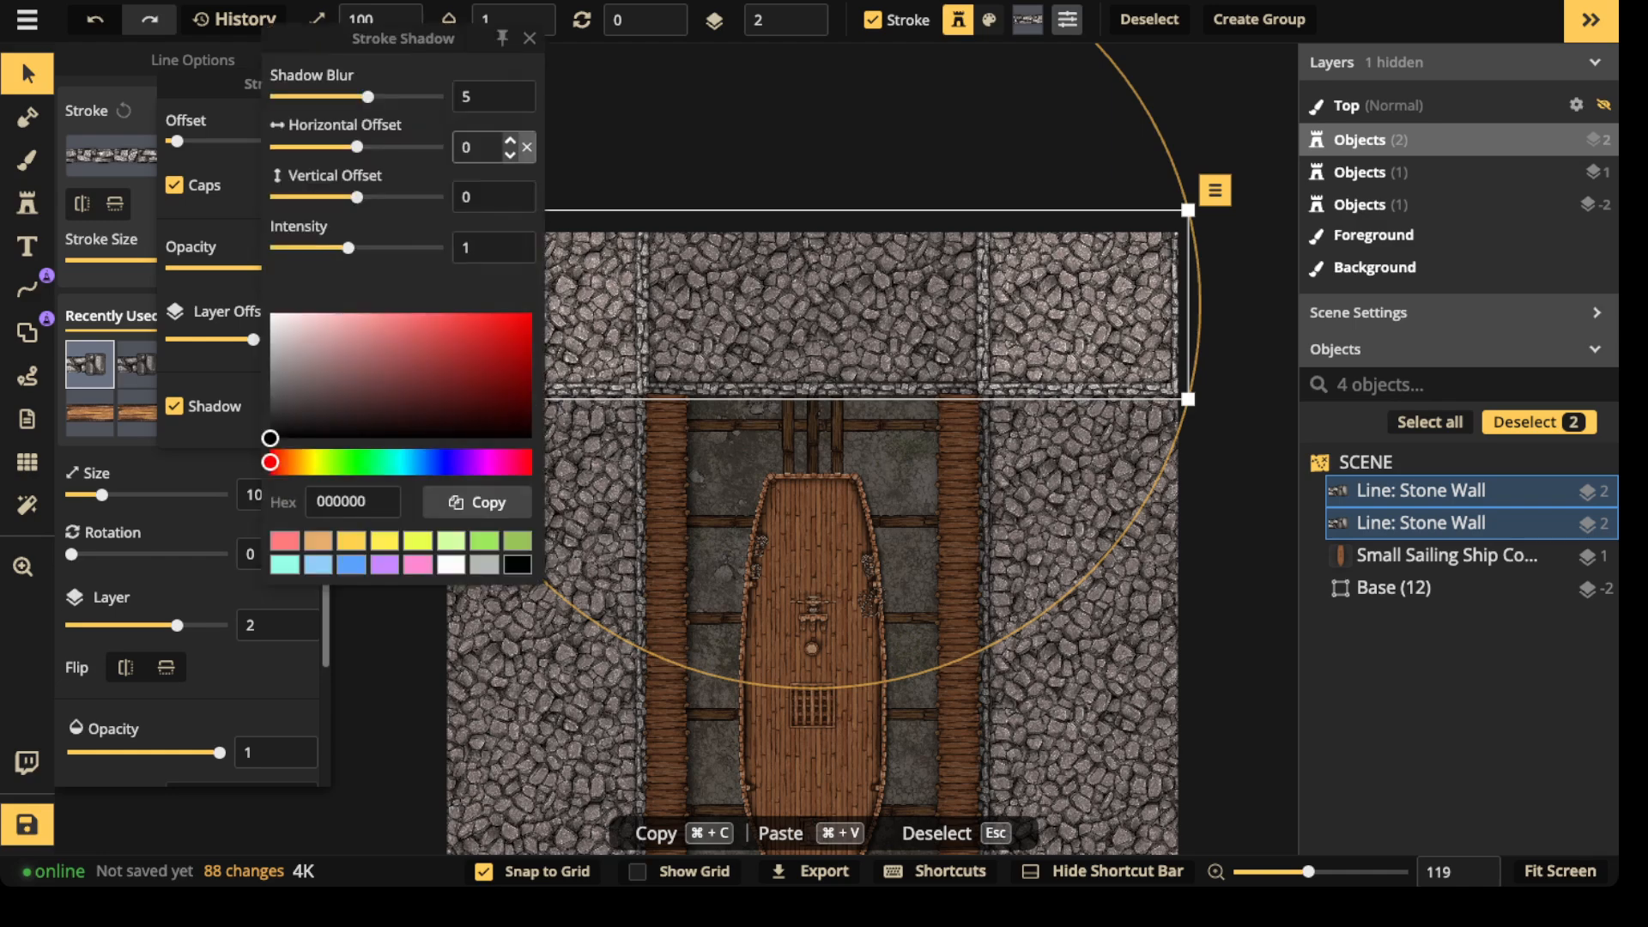
{"action": "left_click_drag", "start_coordinate": [368, 96], "coordinate": [423, 97]}
{"action": "left_click_drag", "start_coordinate": [348, 247], "coordinate": [379, 248]}
{"action": "scroll", "coordinate": [845, 294], "scroll_direction": "down", "scroll_amount": 2}
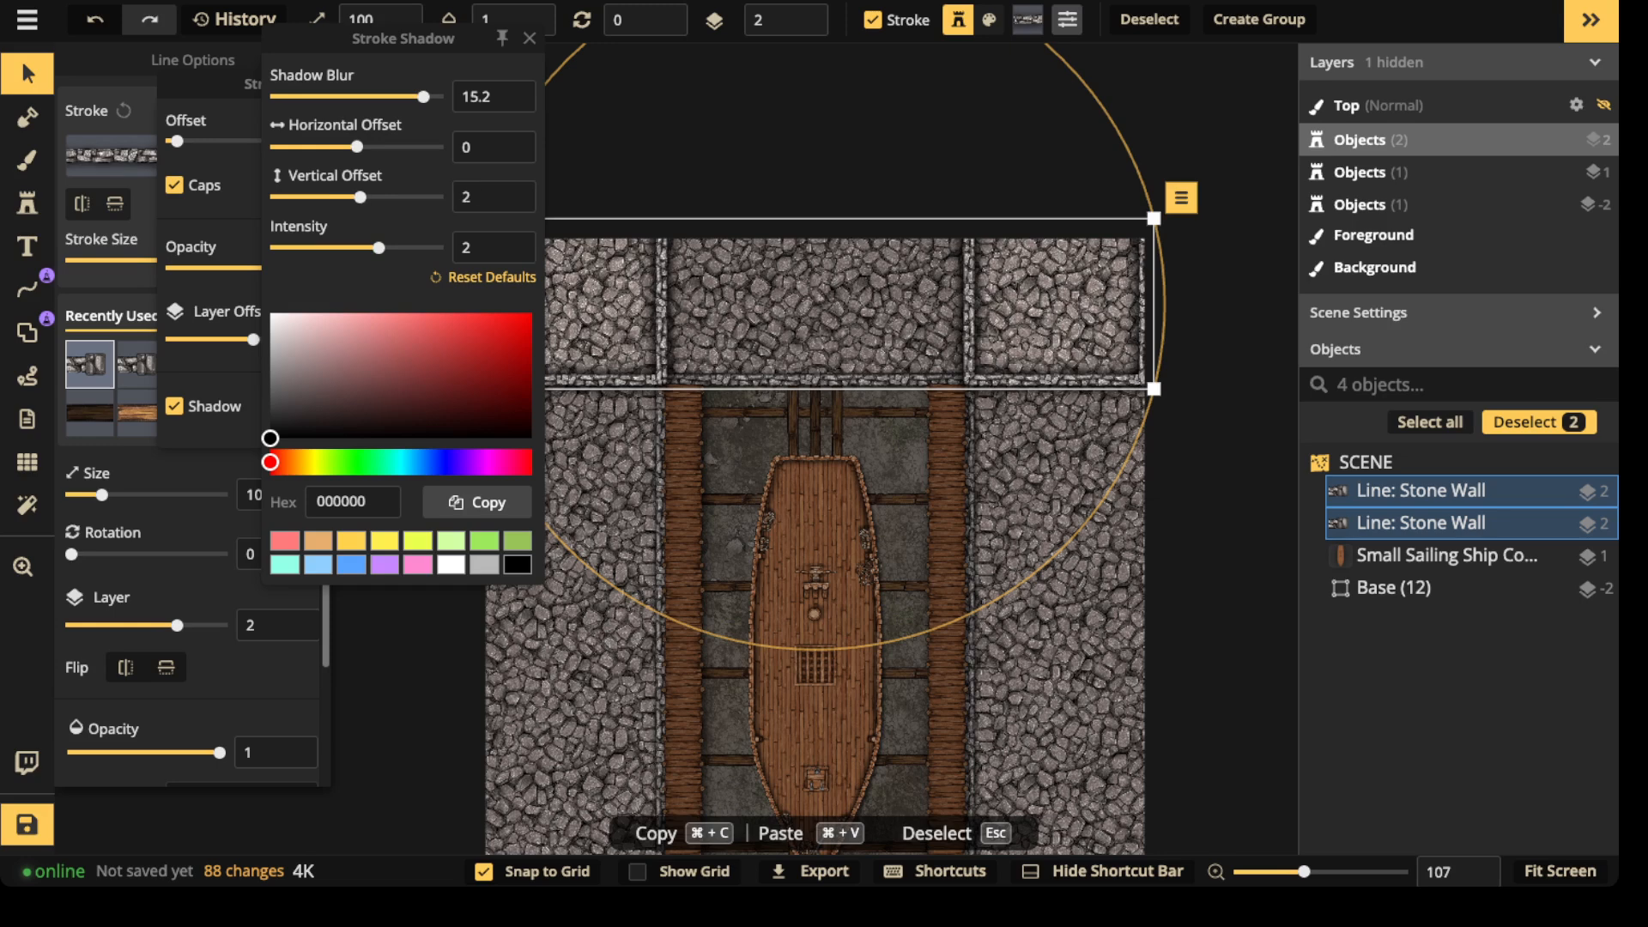
{"action": "left_click_drag", "start_coordinate": [357, 197], "coordinate": [372, 197]}
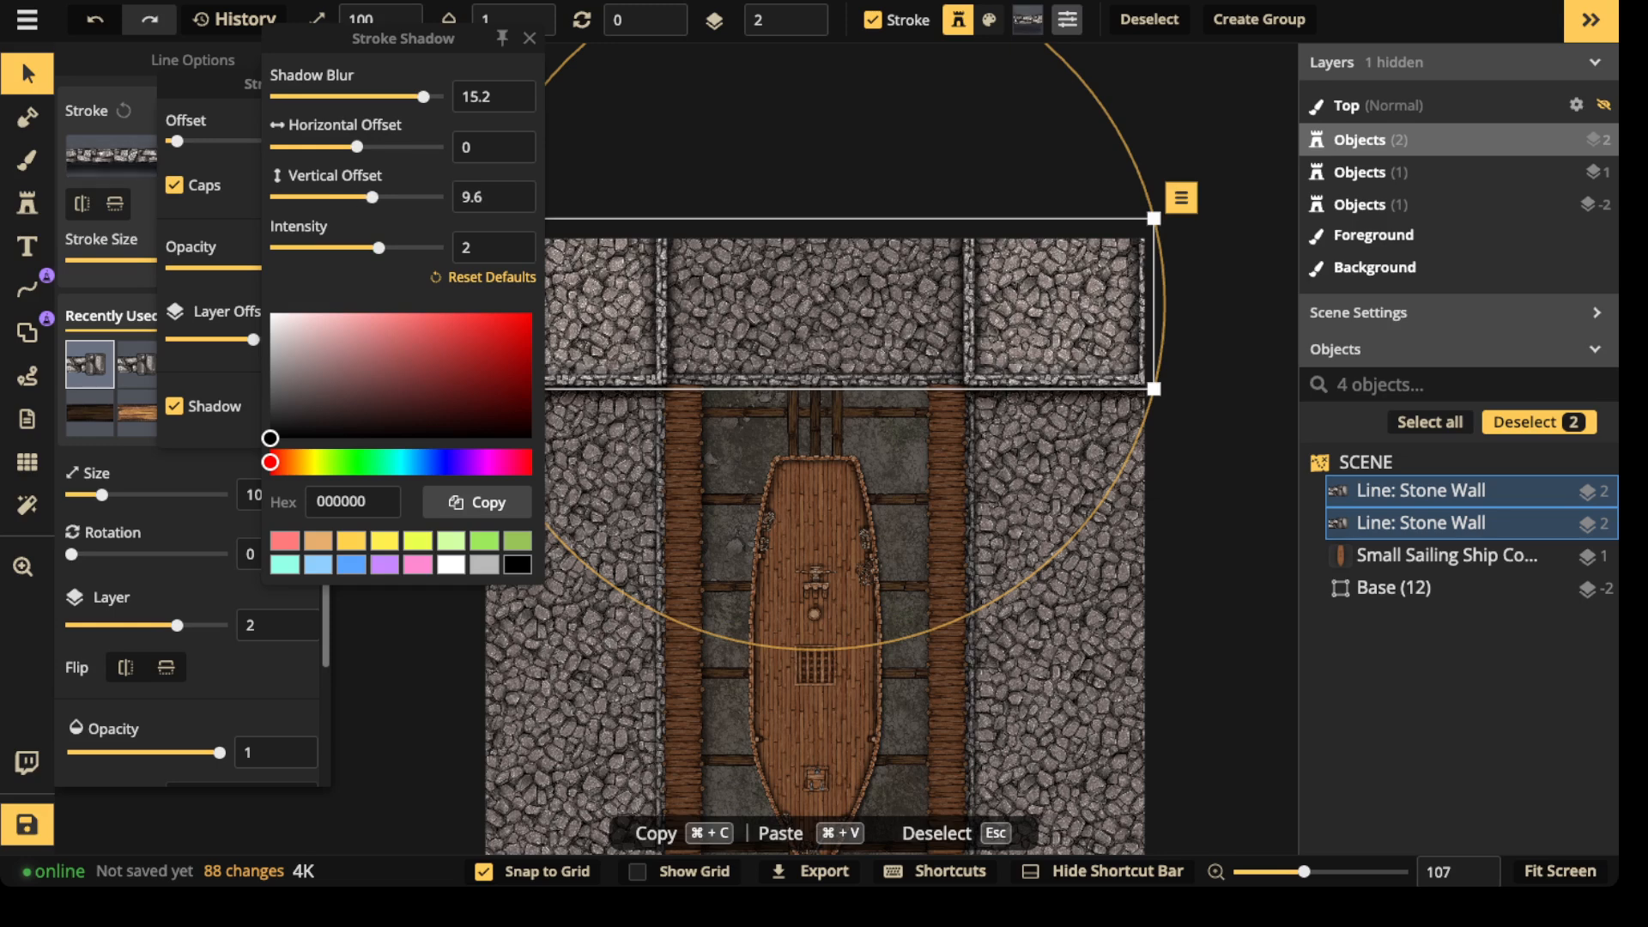
{"action": "left_click", "coordinate": [530, 37]}
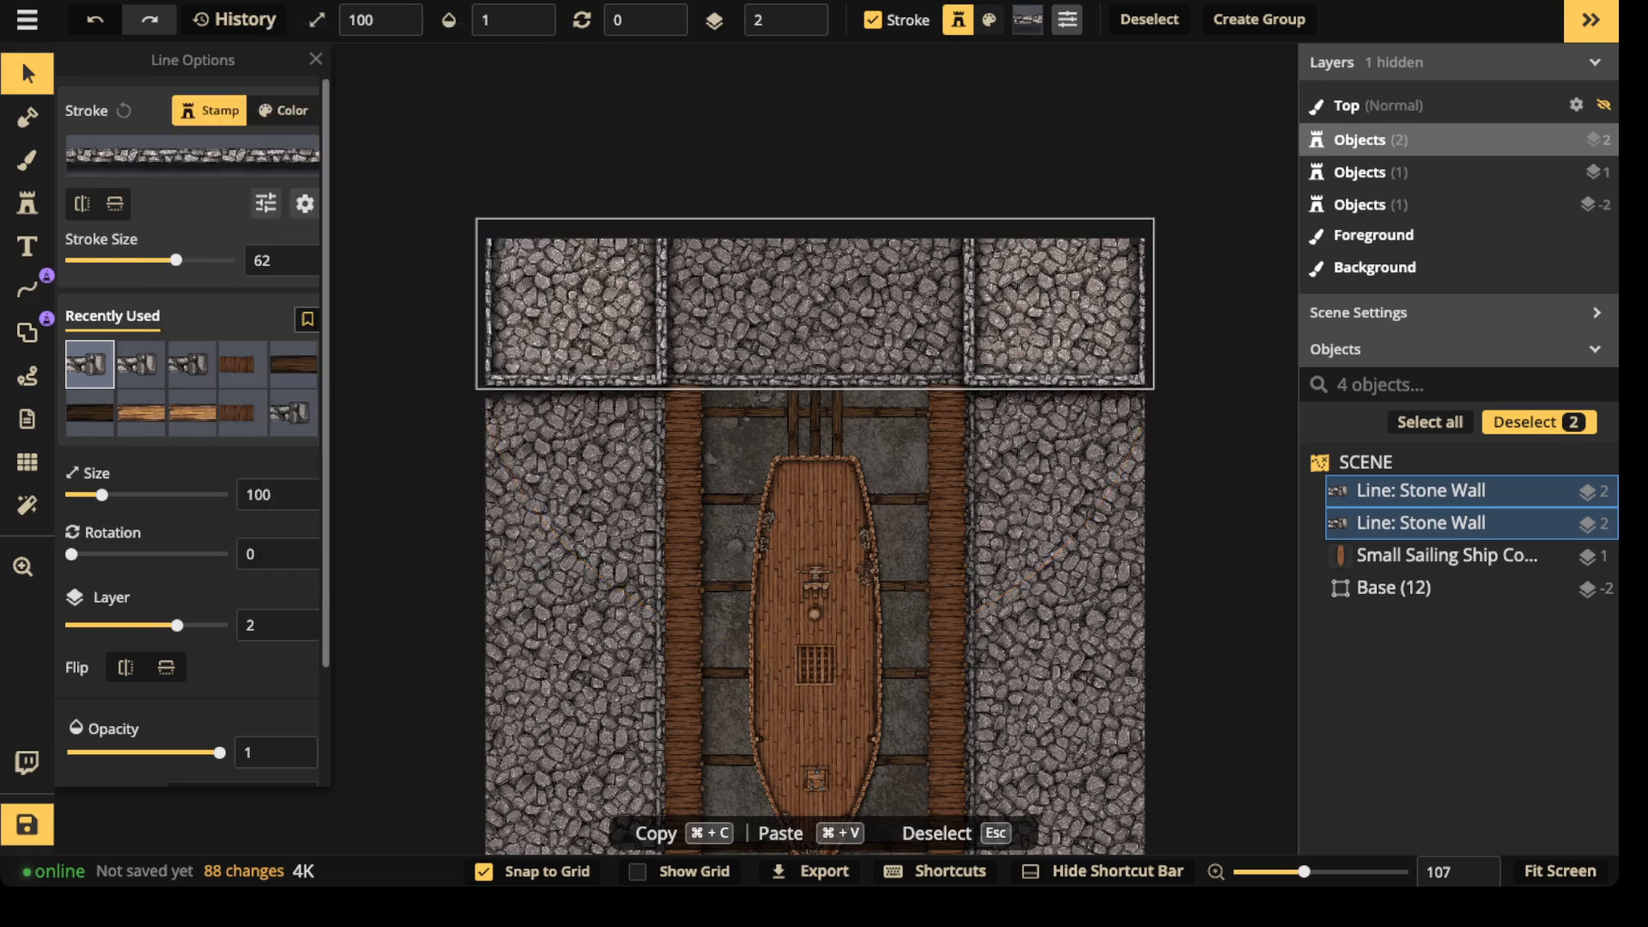
{"action": "left_click", "coordinate": [573, 309]}
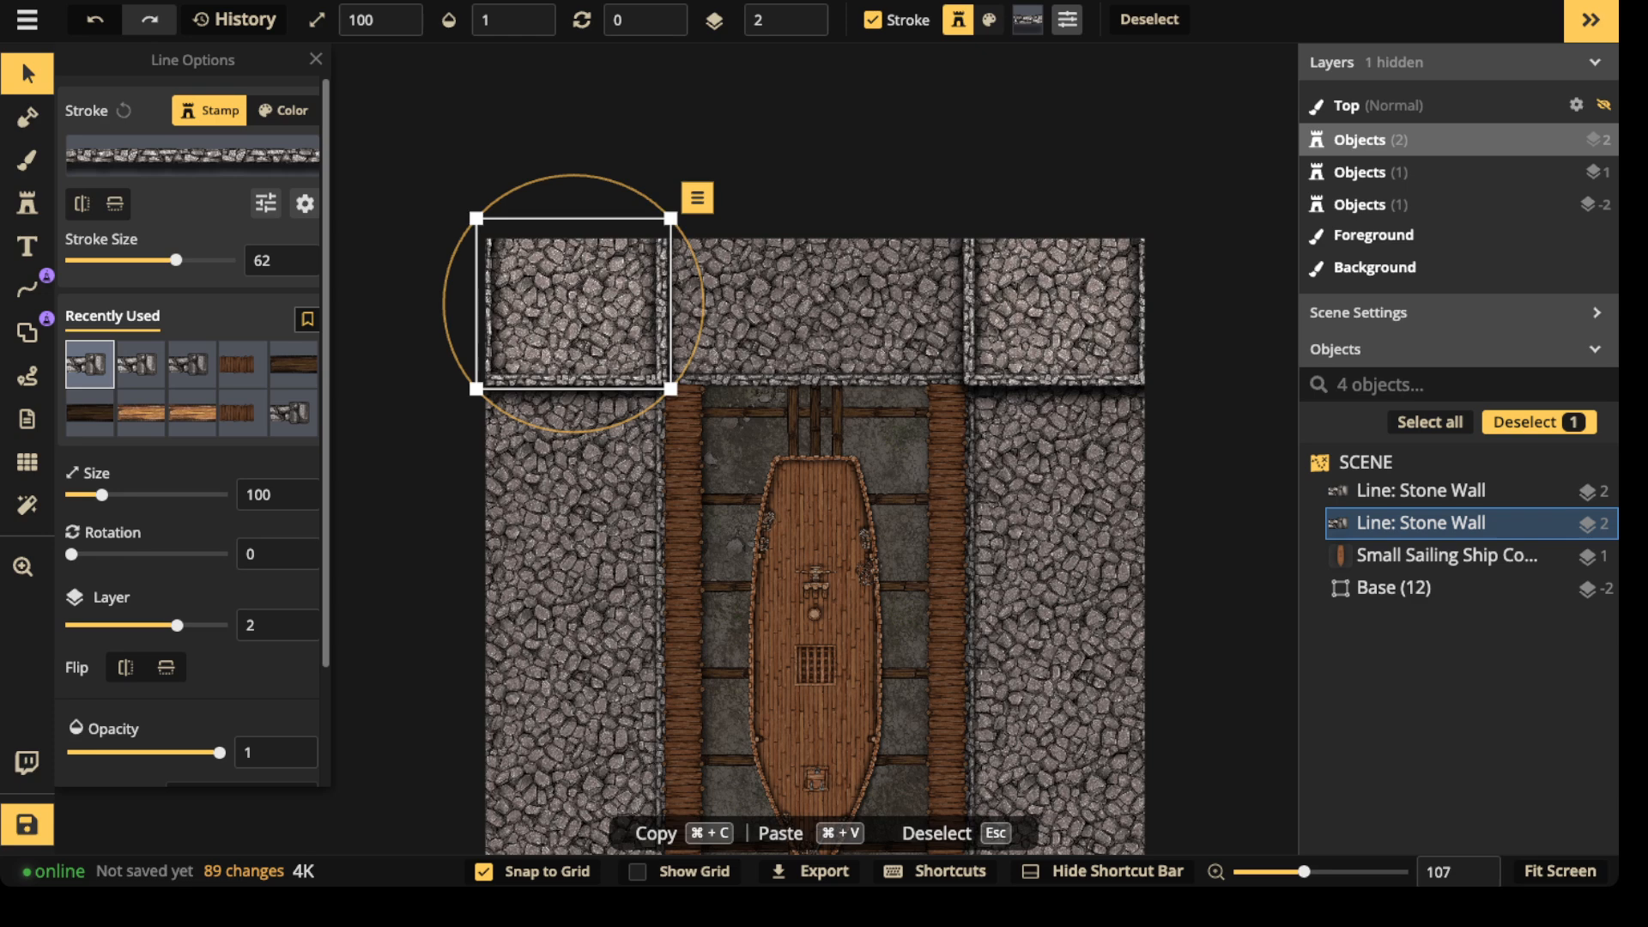
{"action": "scroll", "coordinate": [793, 532], "scroll_direction": "down", "scroll_amount": 1}
{"action": "key", "text": "Escape"}
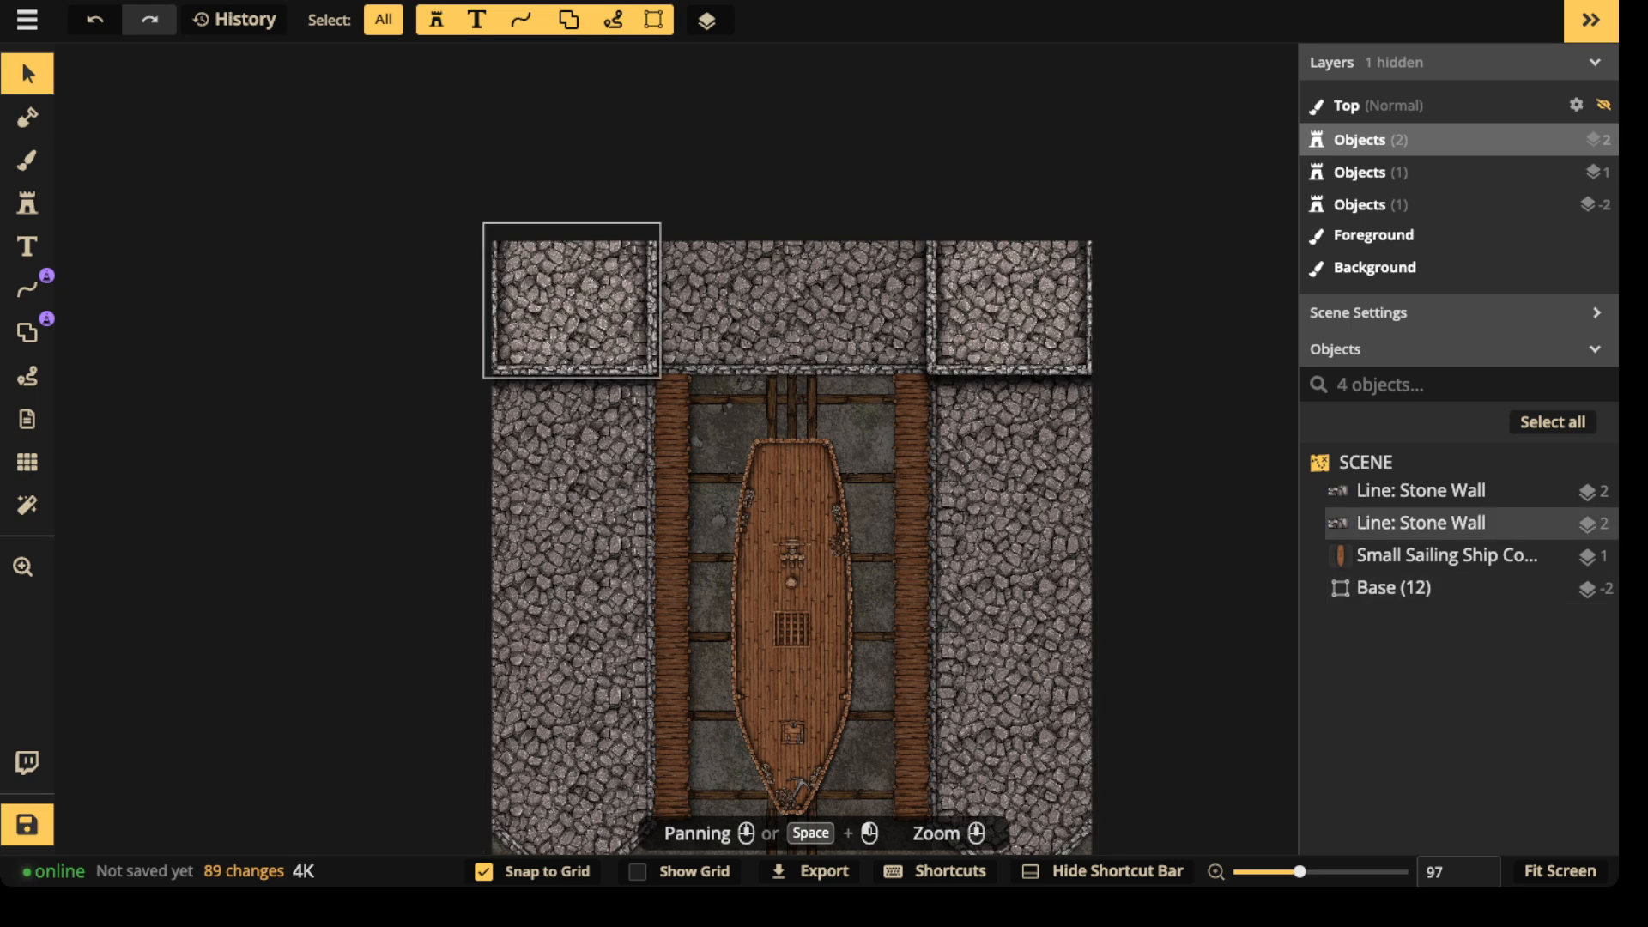
{"action": "left_click", "coordinate": [574, 309]}
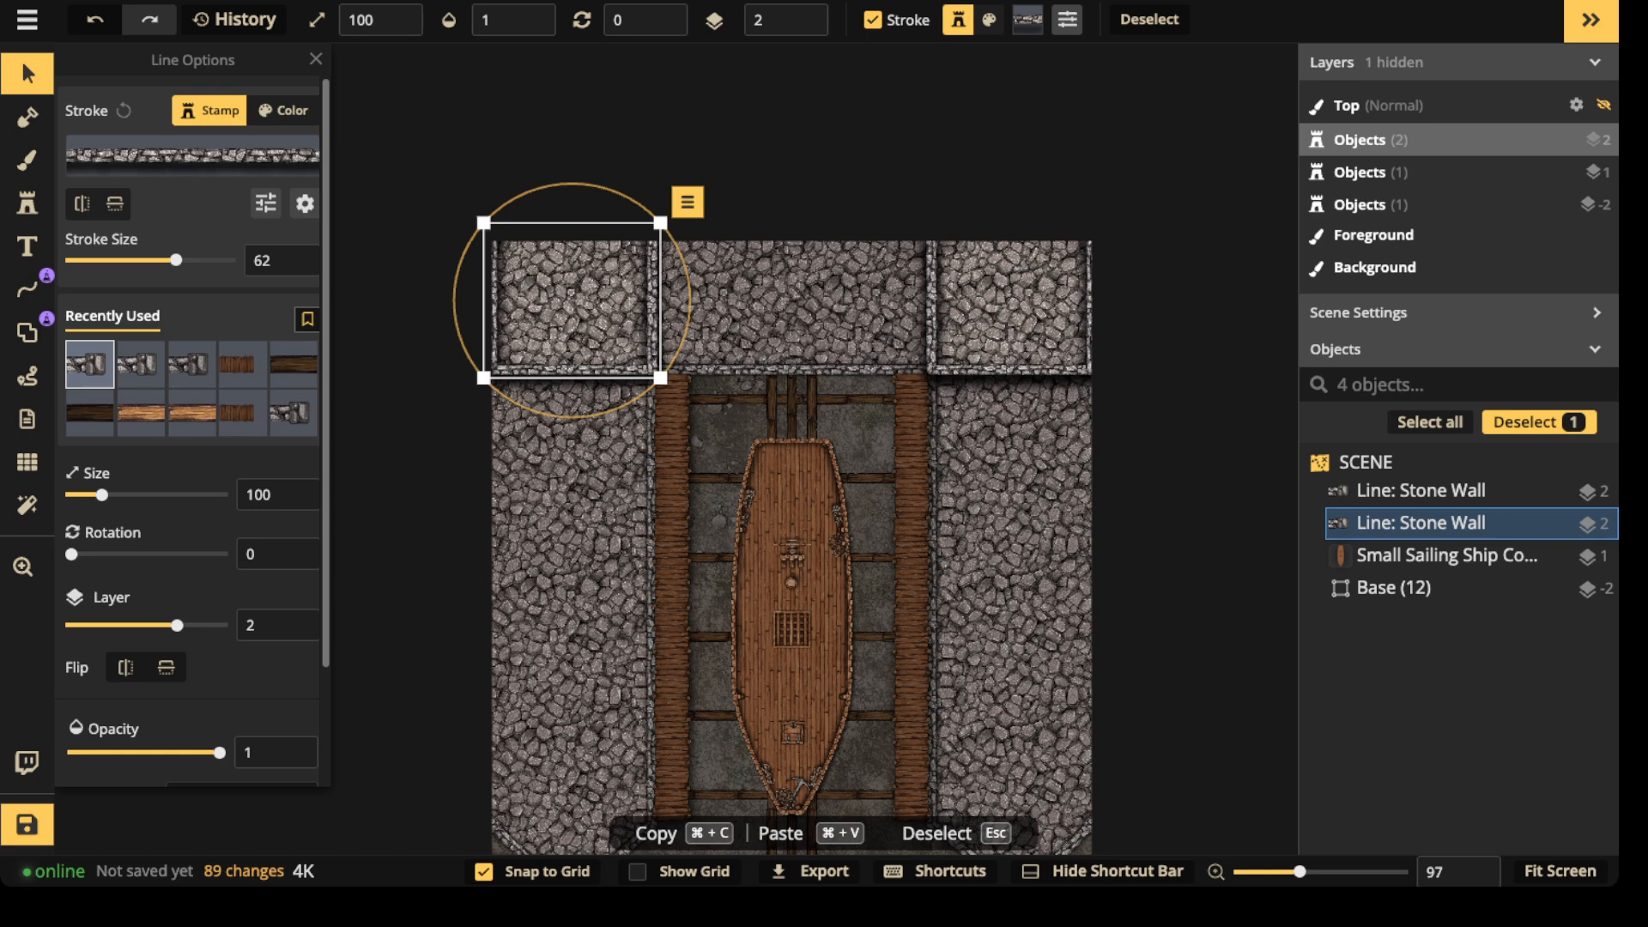
{"action": "scroll", "coordinate": [616, 291], "scroll_direction": "up", "scroll_amount": 2}
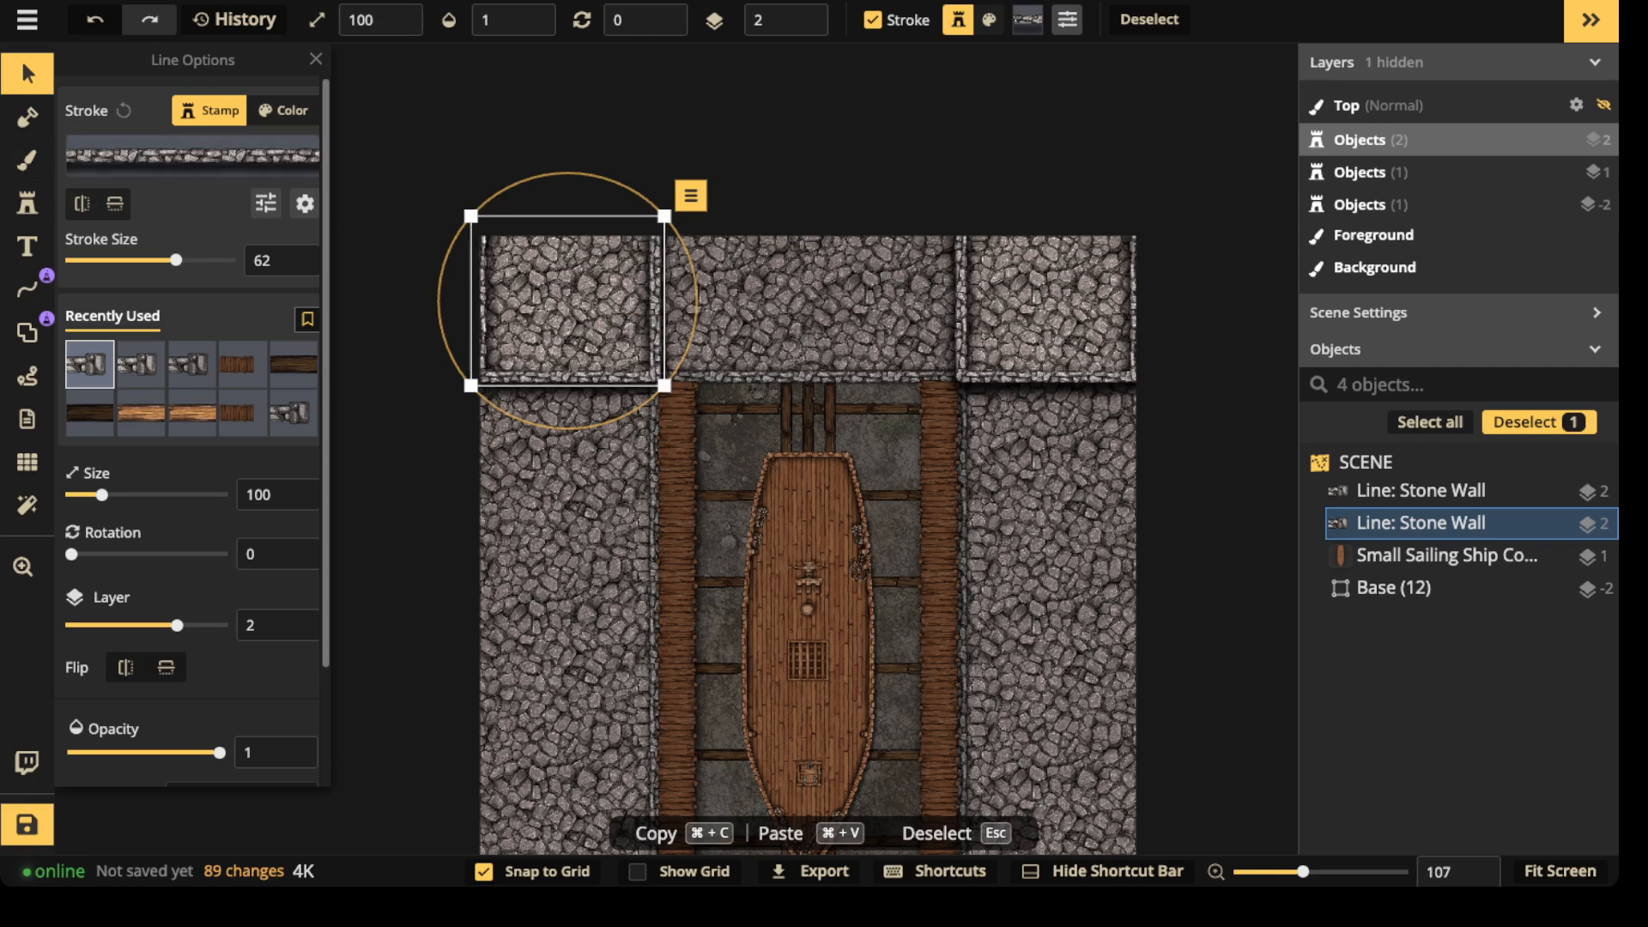
{"action": "left_click", "coordinate": [27, 289]}
{"action": "left_click", "coordinate": [280, 377]}
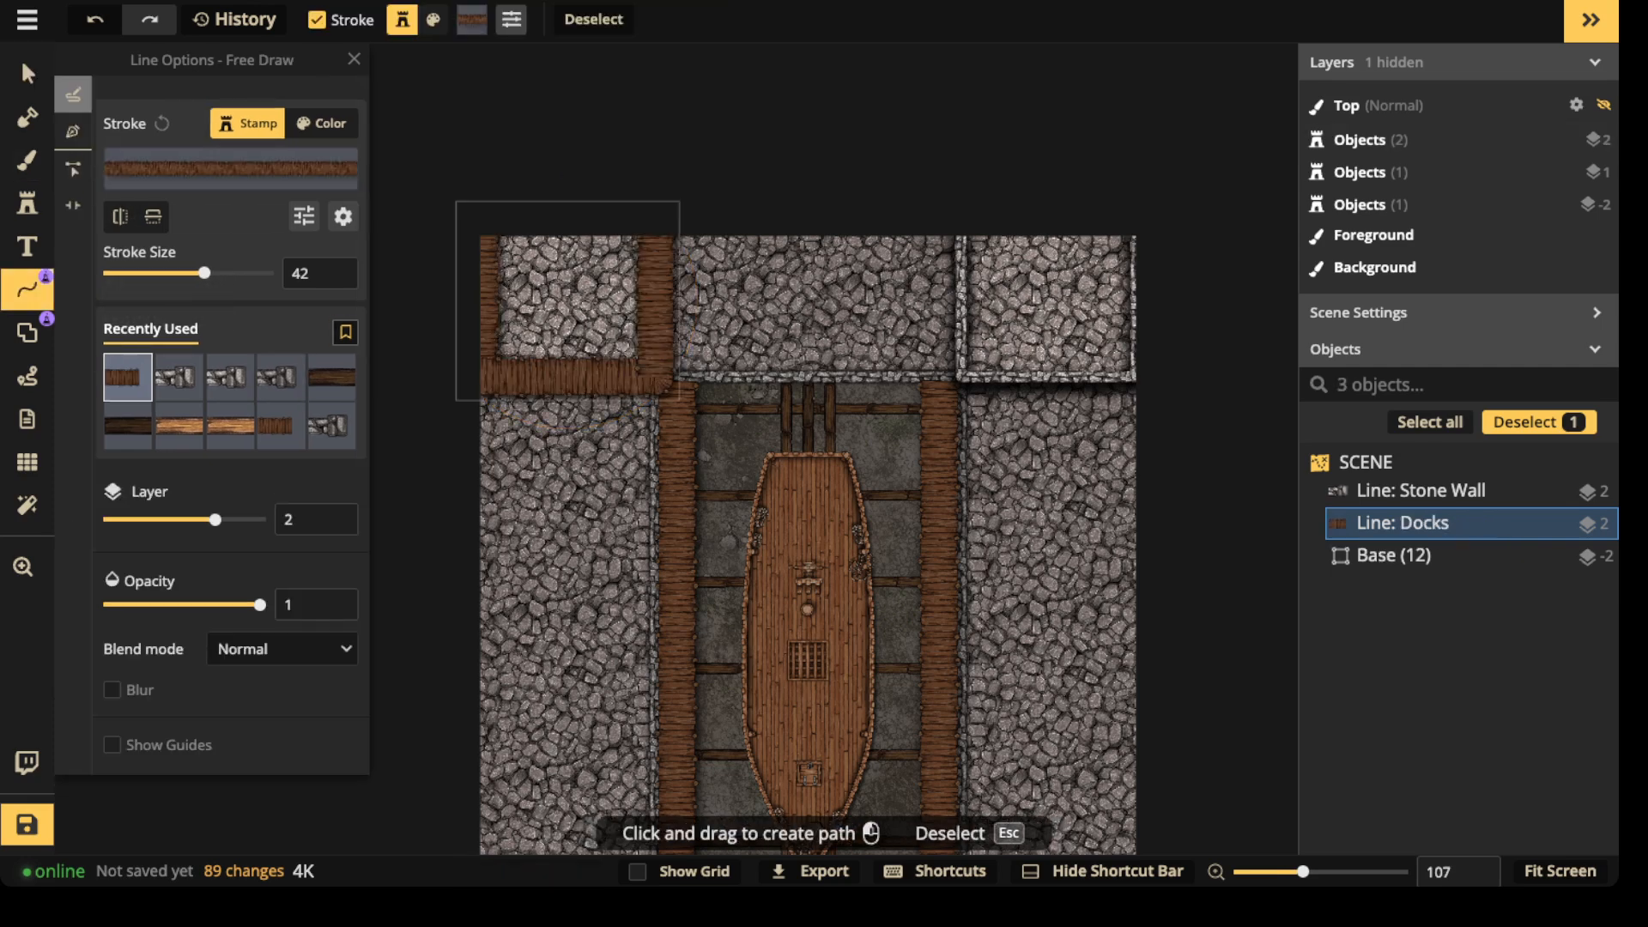
{"action": "left_click", "coordinate": [179, 377]}
{"action": "key", "text": "Escape"}
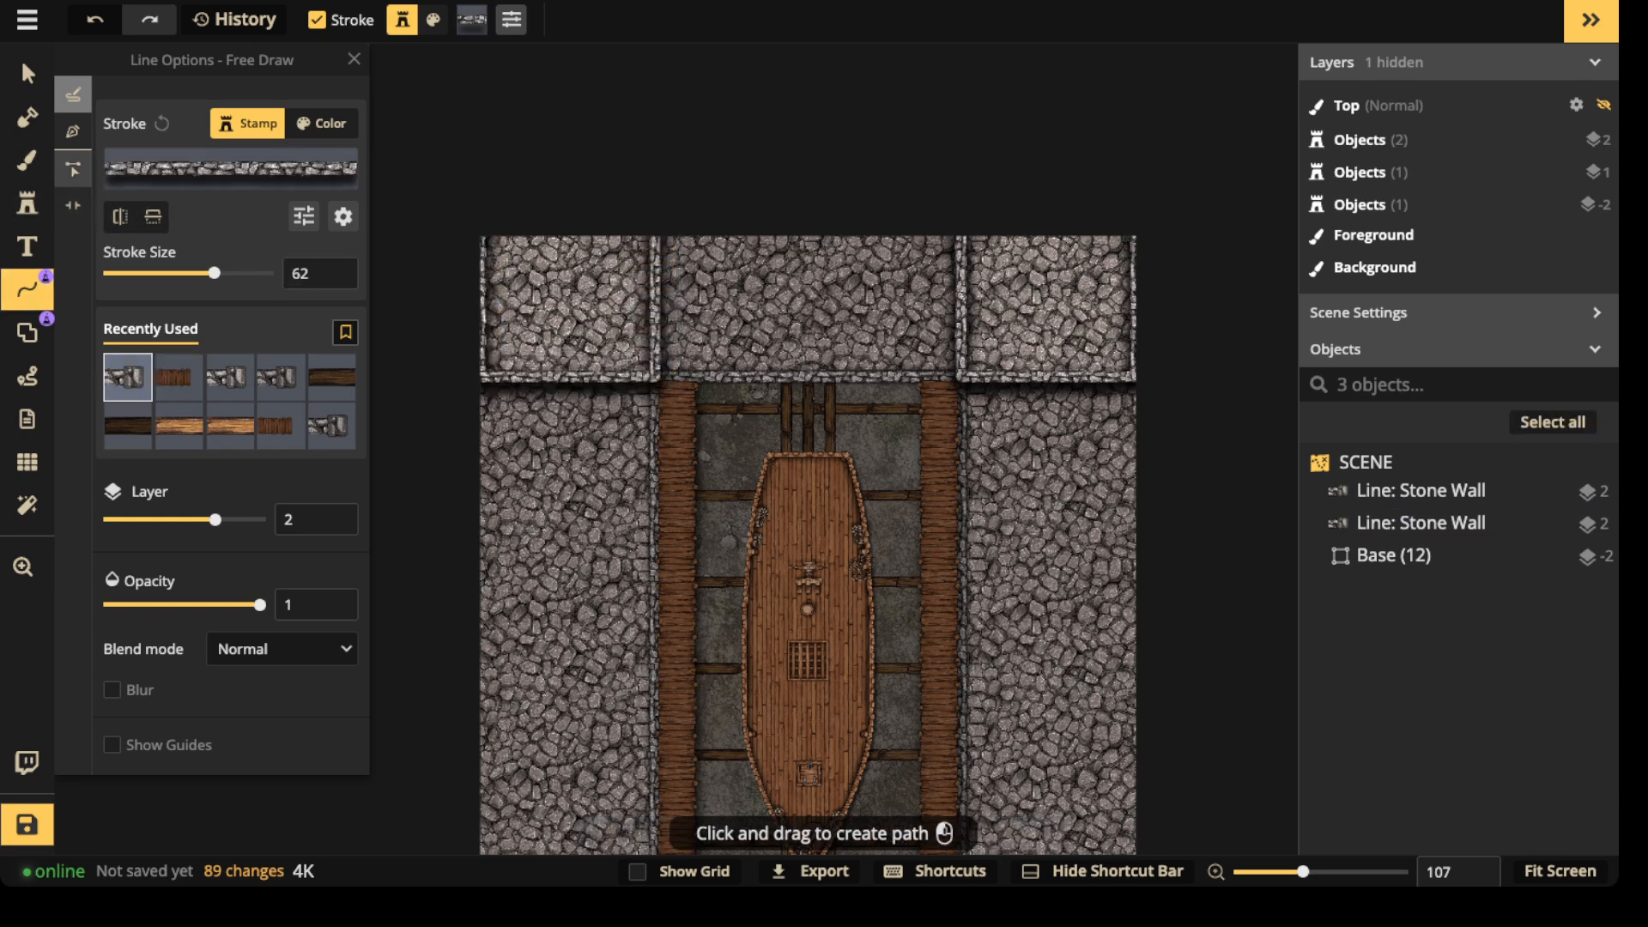
- Draw a straight horizontal Docks line with the Pen, bridging the gap between the inner walls of the two corner platforms
{"action": "left_click", "coordinate": [27, 289]}
{"action": "left_click", "coordinate": [63, 290]}
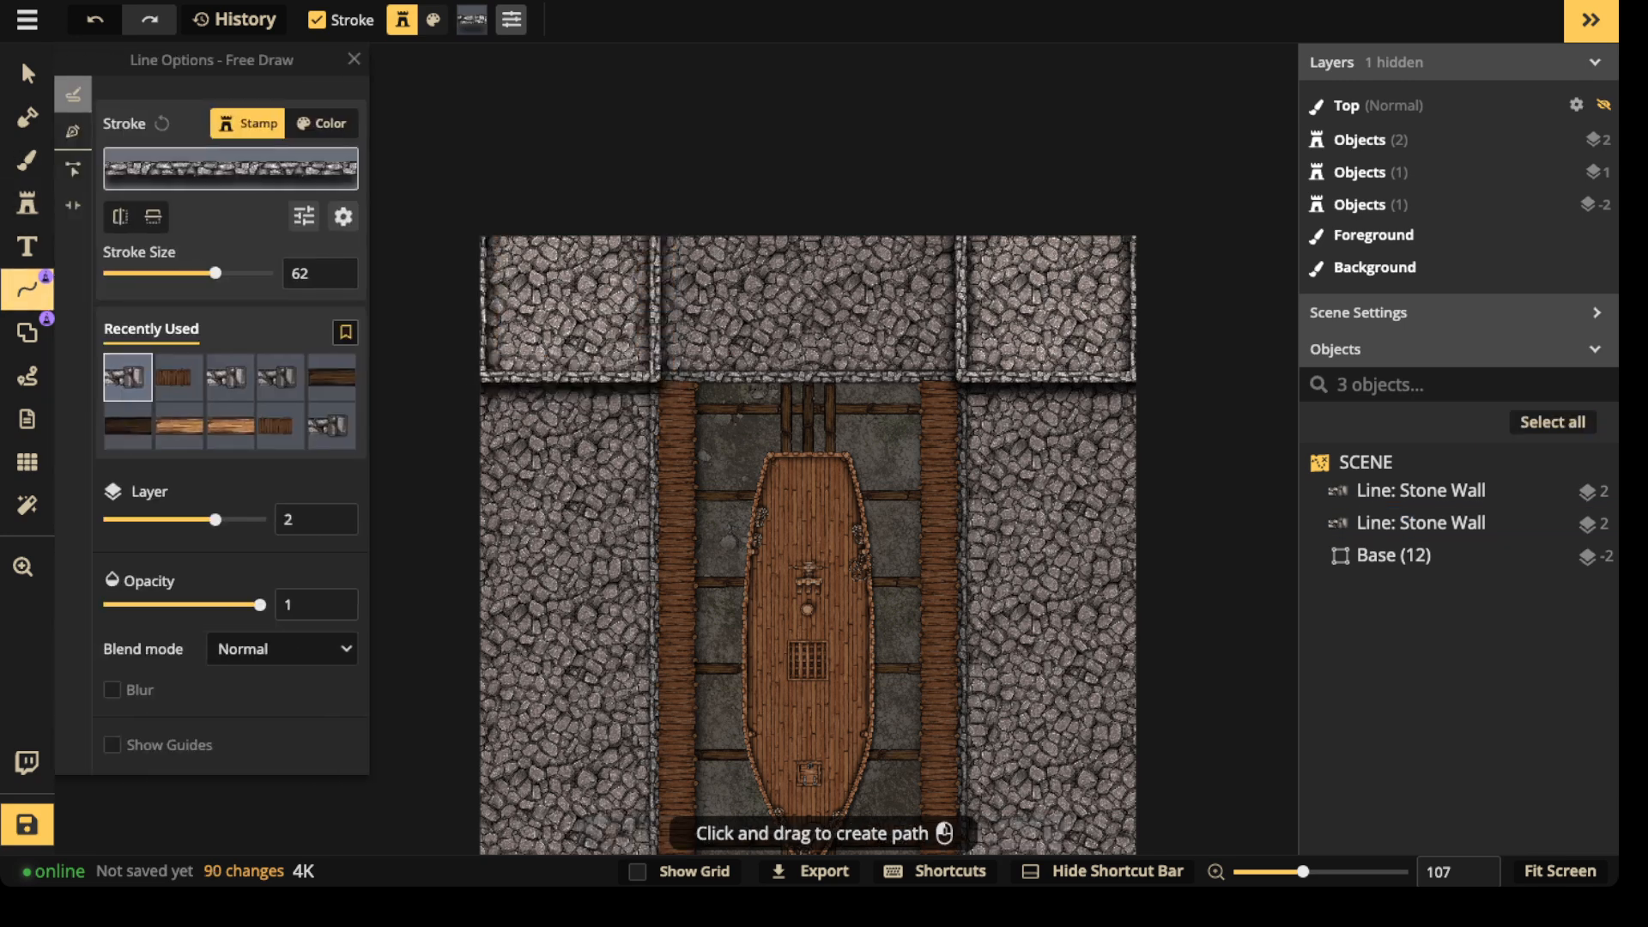
{"action": "left_click", "coordinate": [179, 377]}
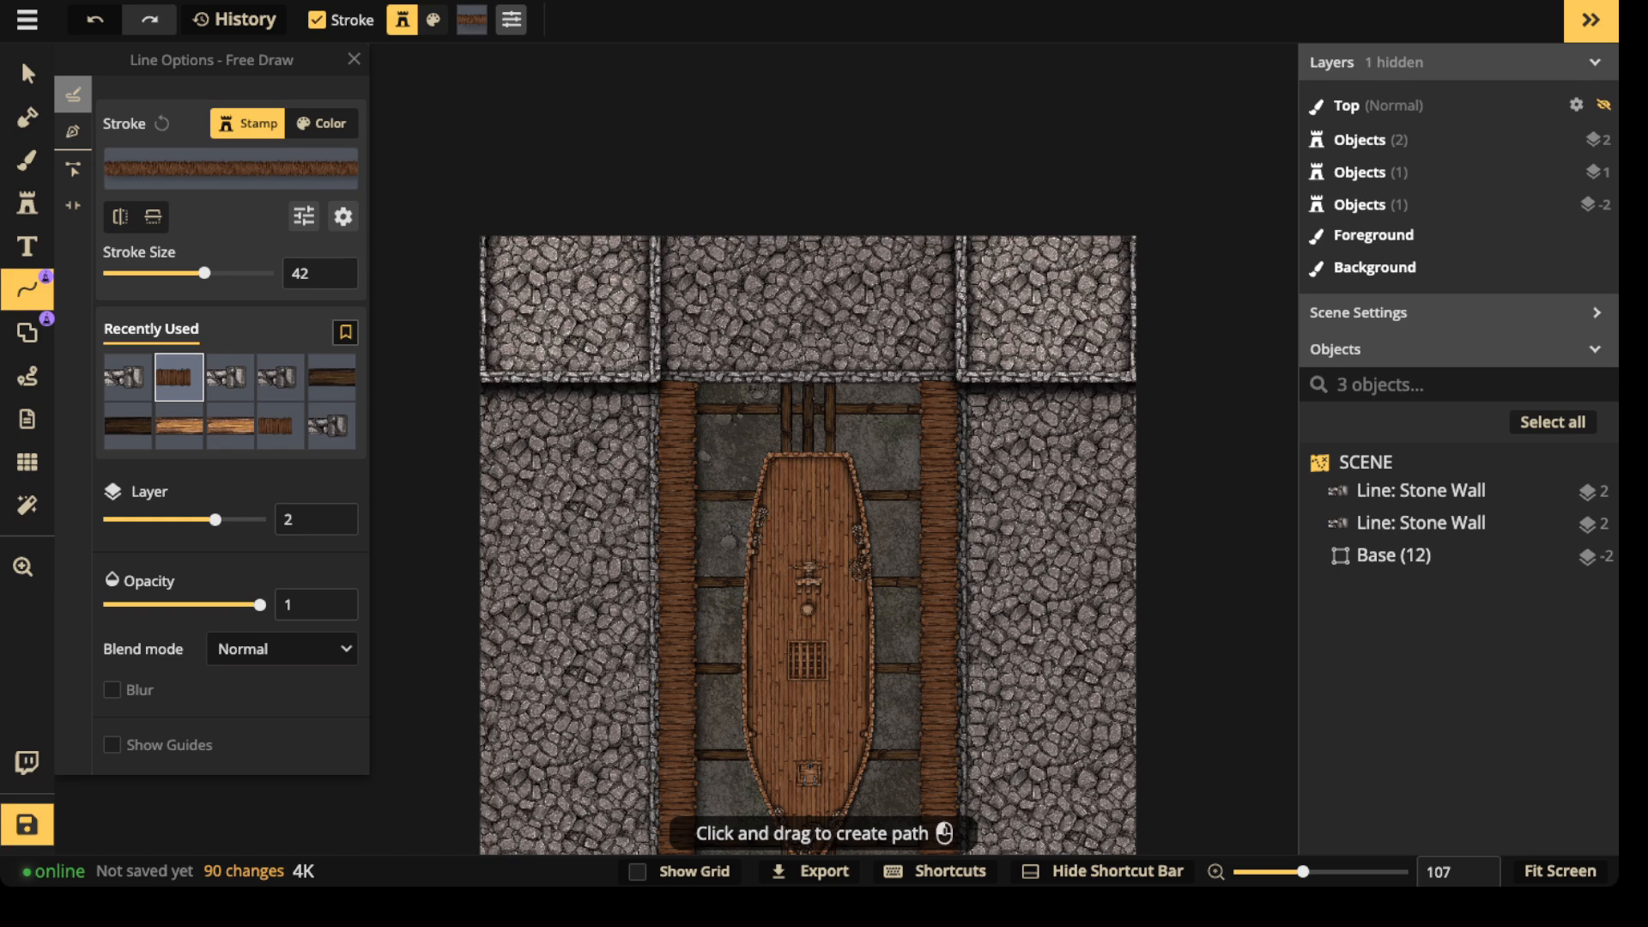
{"action": "left_click", "coordinate": [73, 131]}
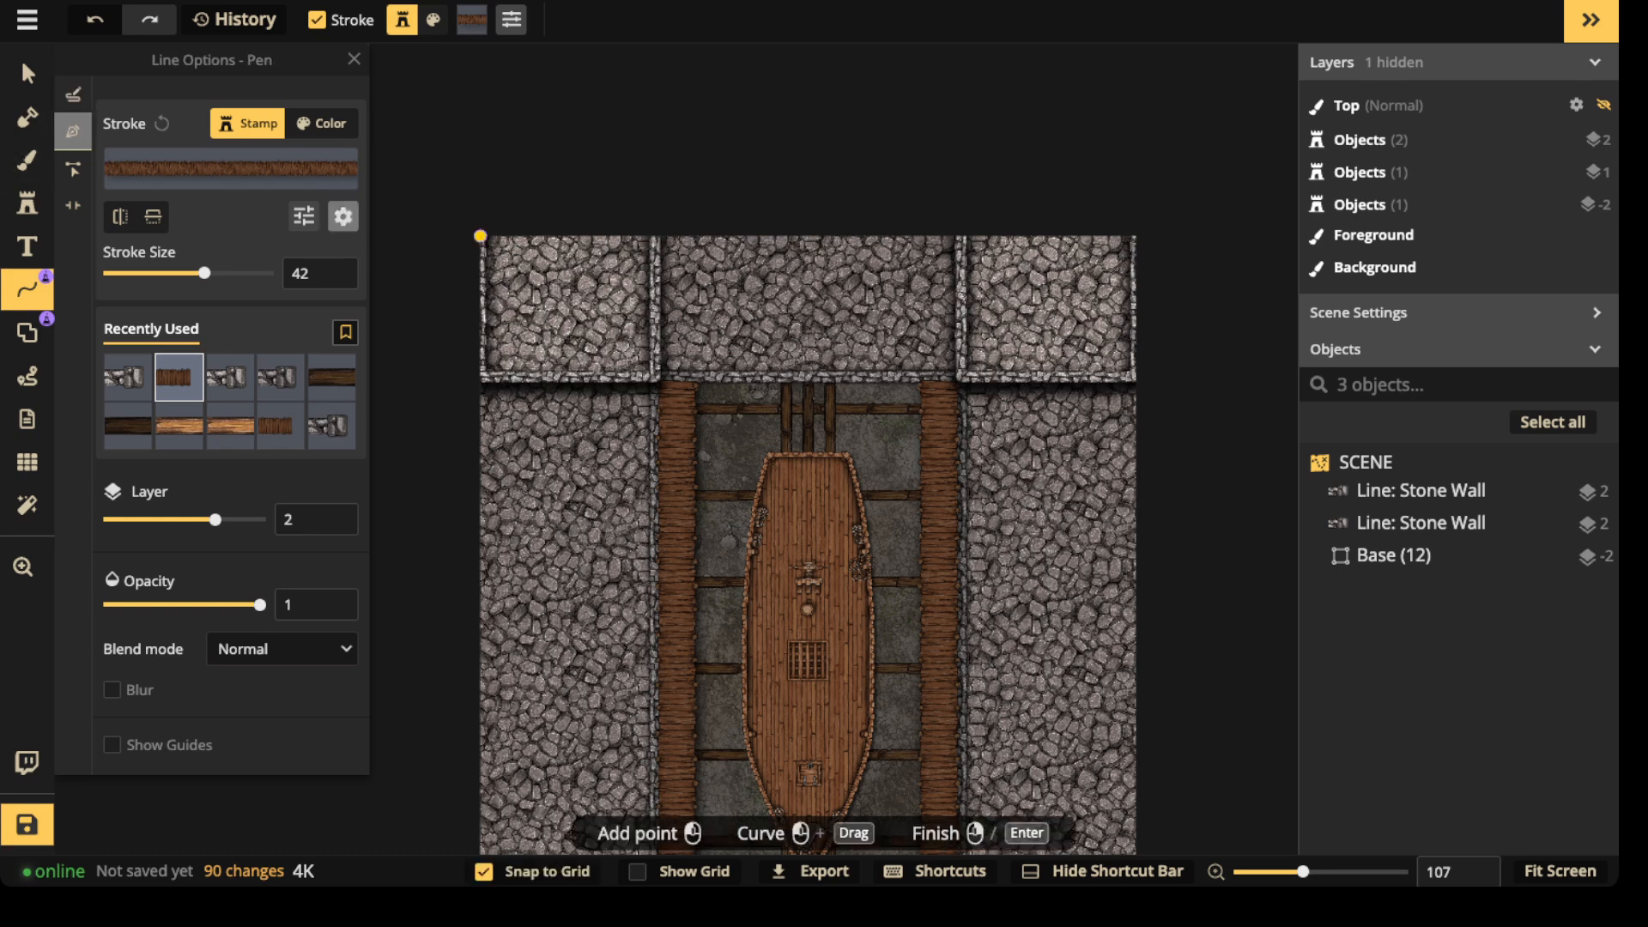
{"action": "left_click", "coordinate": [655, 301]}
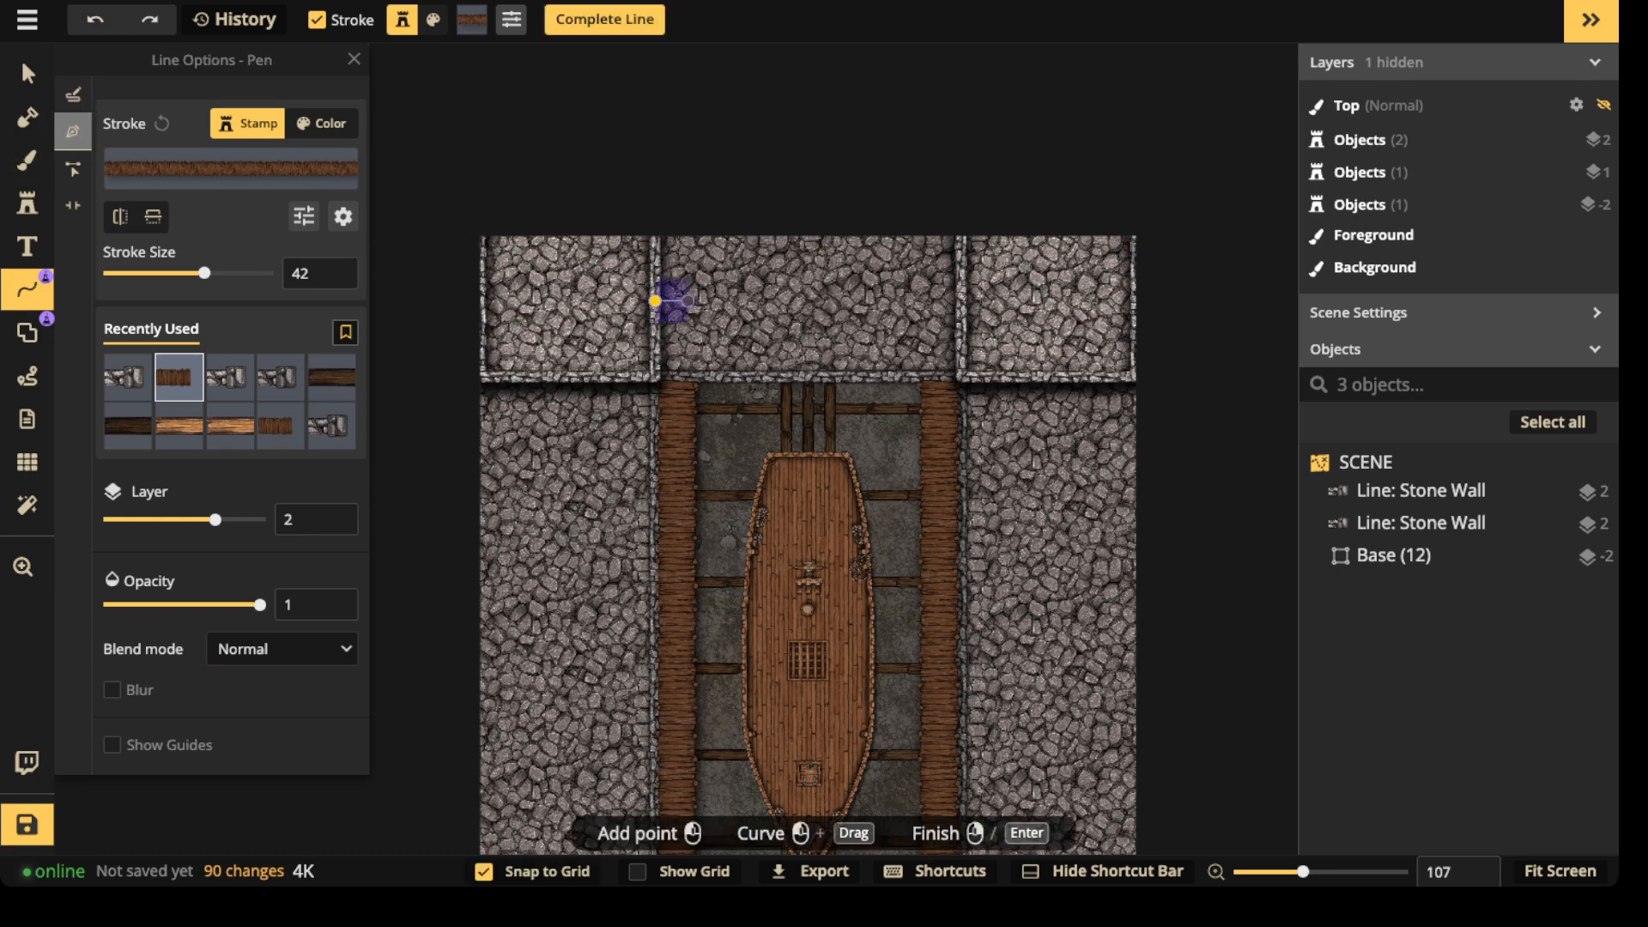
{"action": "left_click", "coordinate": [960, 300]}
{"action": "right_click", "coordinate": [915, 291]}
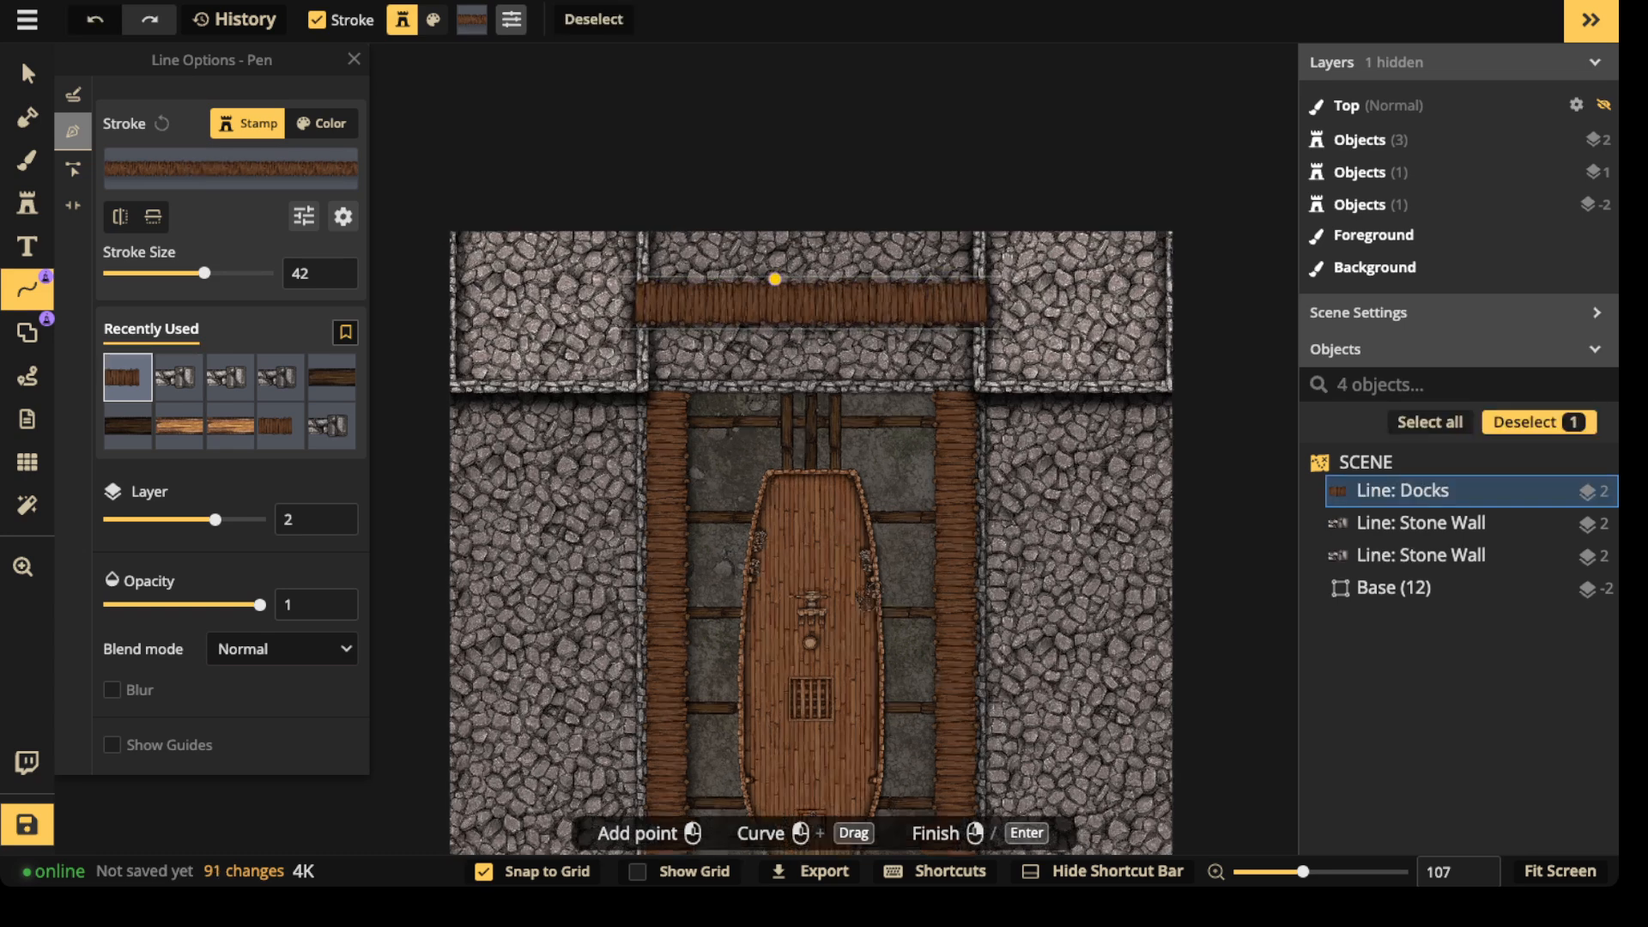
- Raise the stroke brightness of the new dock bridge to 72
{"action": "key", "text": "v"}
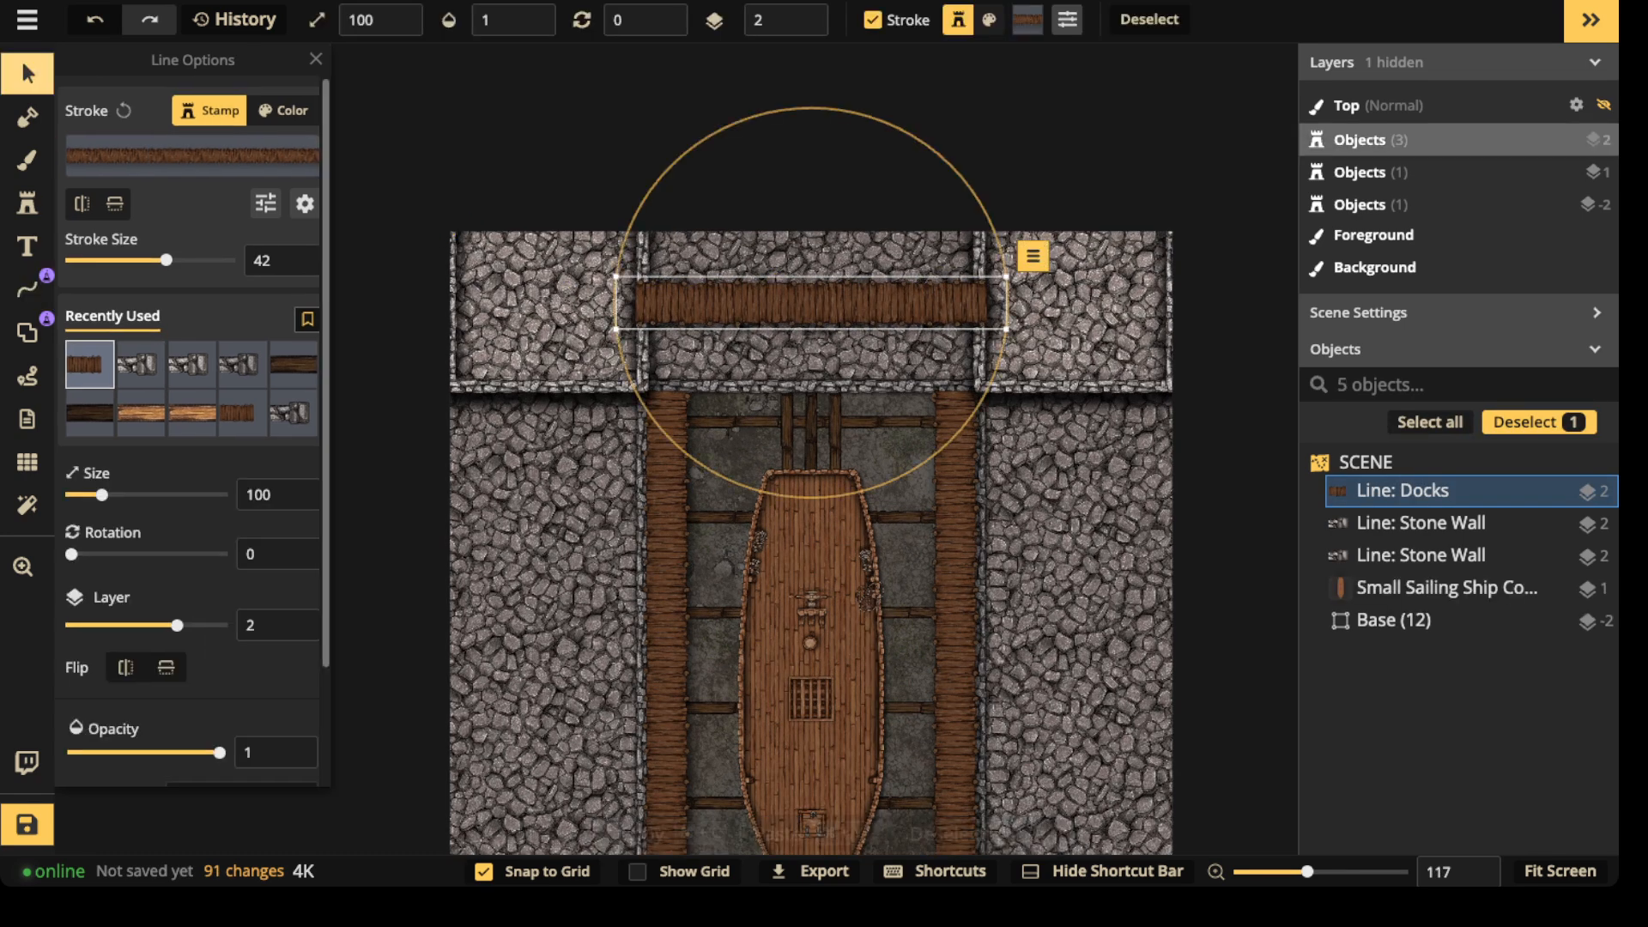
{"action": "scroll", "coordinate": [192, 429], "scroll_direction": "down", "scroll_amount": 3}
{"action": "scroll", "coordinate": [192, 429], "scroll_direction": "up", "scroll_amount": 3}
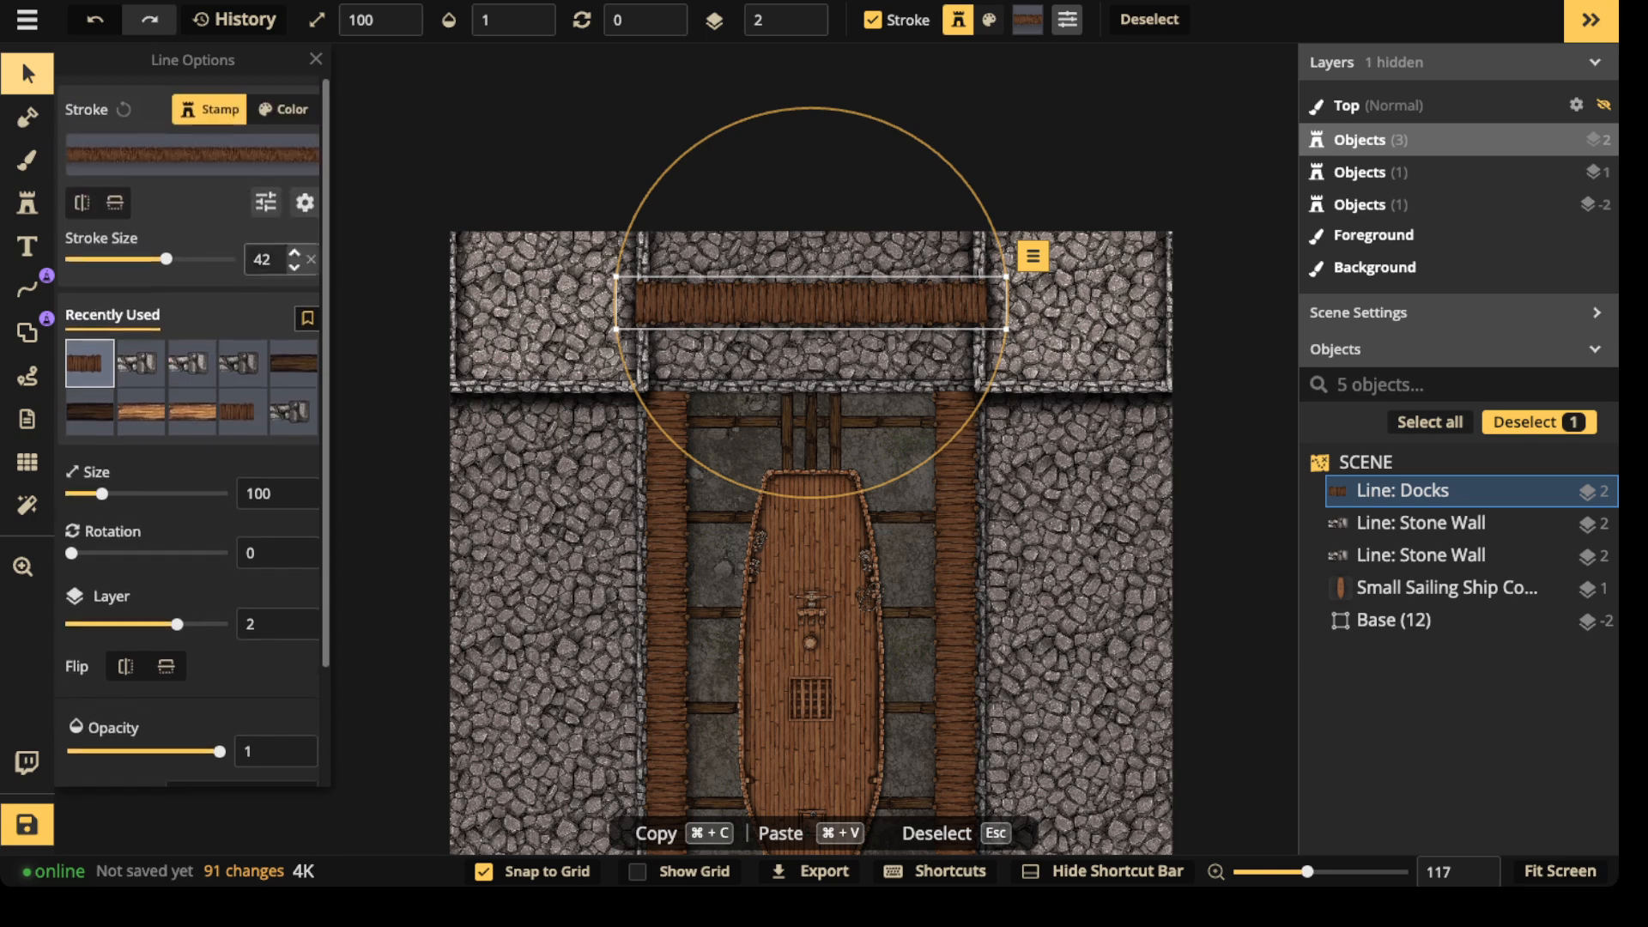
{"action": "left_click", "coordinate": [266, 204]}
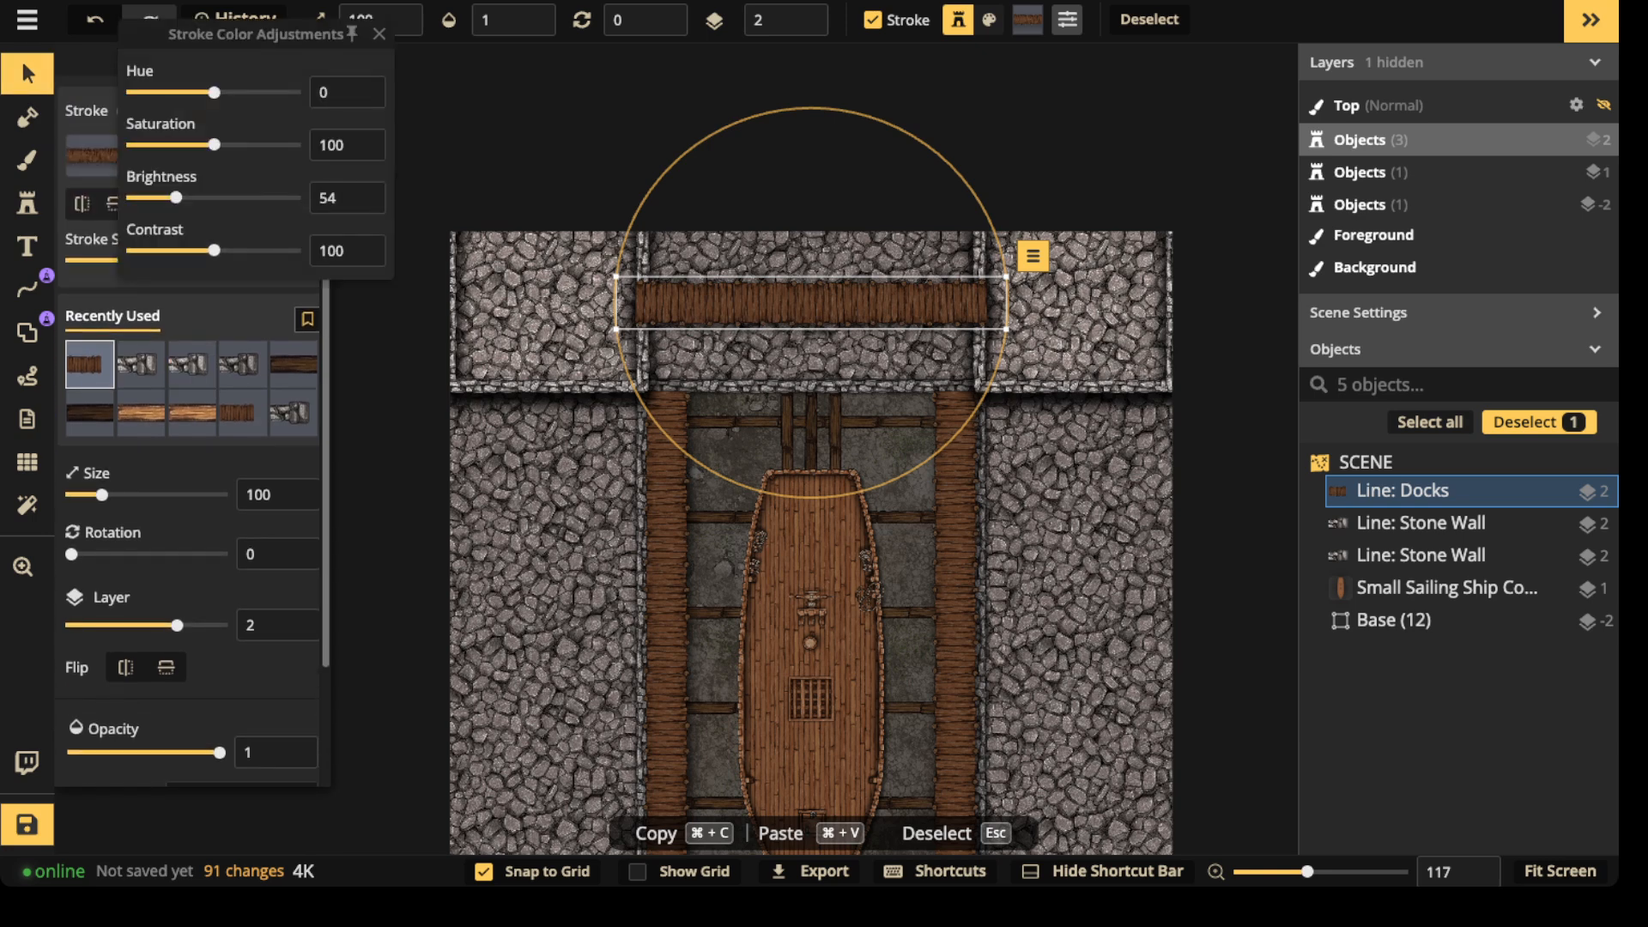
{"action": "left_click_drag", "start_coordinate": [176, 198], "coordinate": [190, 198]}
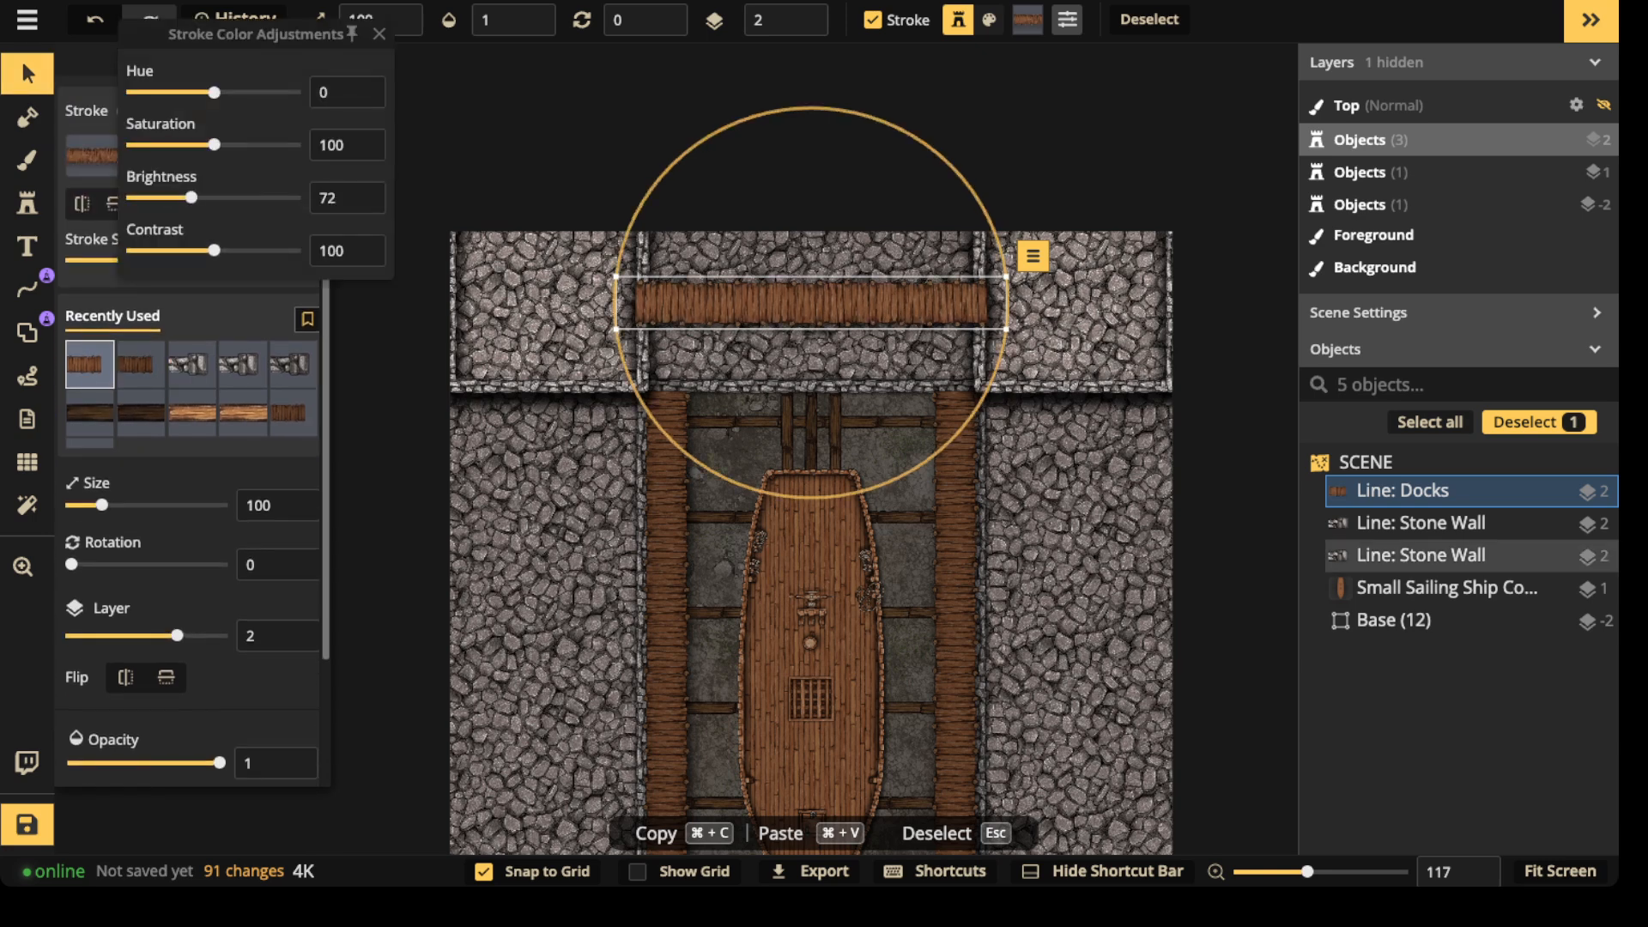
- Place a short Rustic Wooden Stairs stamp, size 50 and rotated 90 degrees, at the bridge's left end and move it to layer 2
{"action": "left_click", "coordinate": [27, 204]}
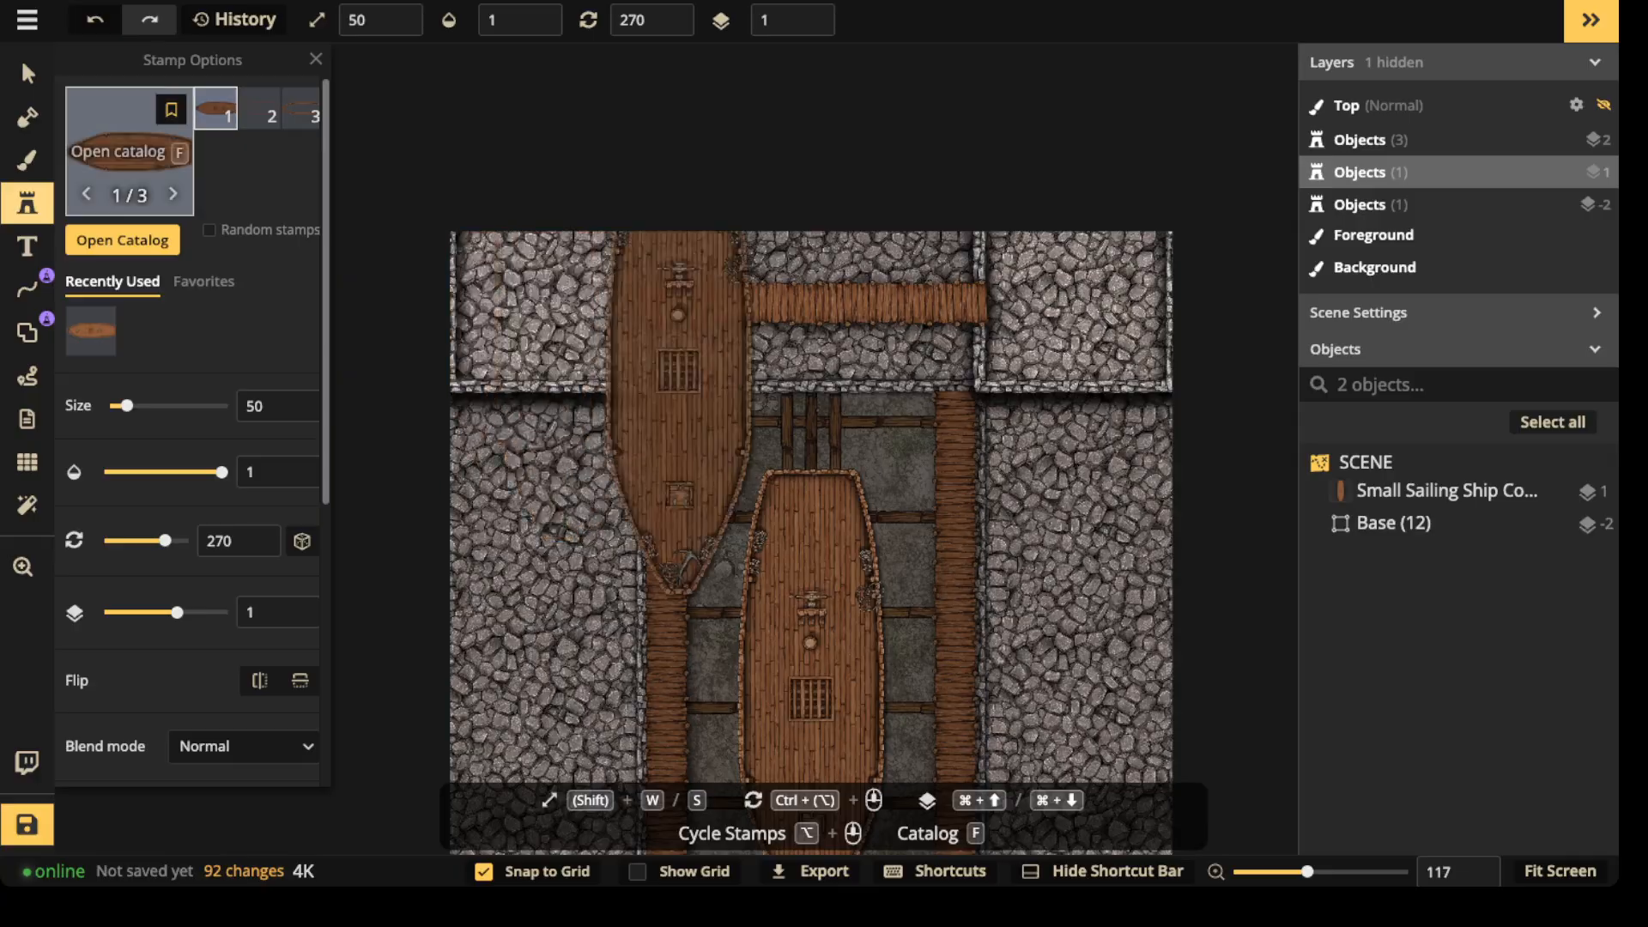
{"action": "key", "text": "f"}
{"action": "type", "text": "stair"}
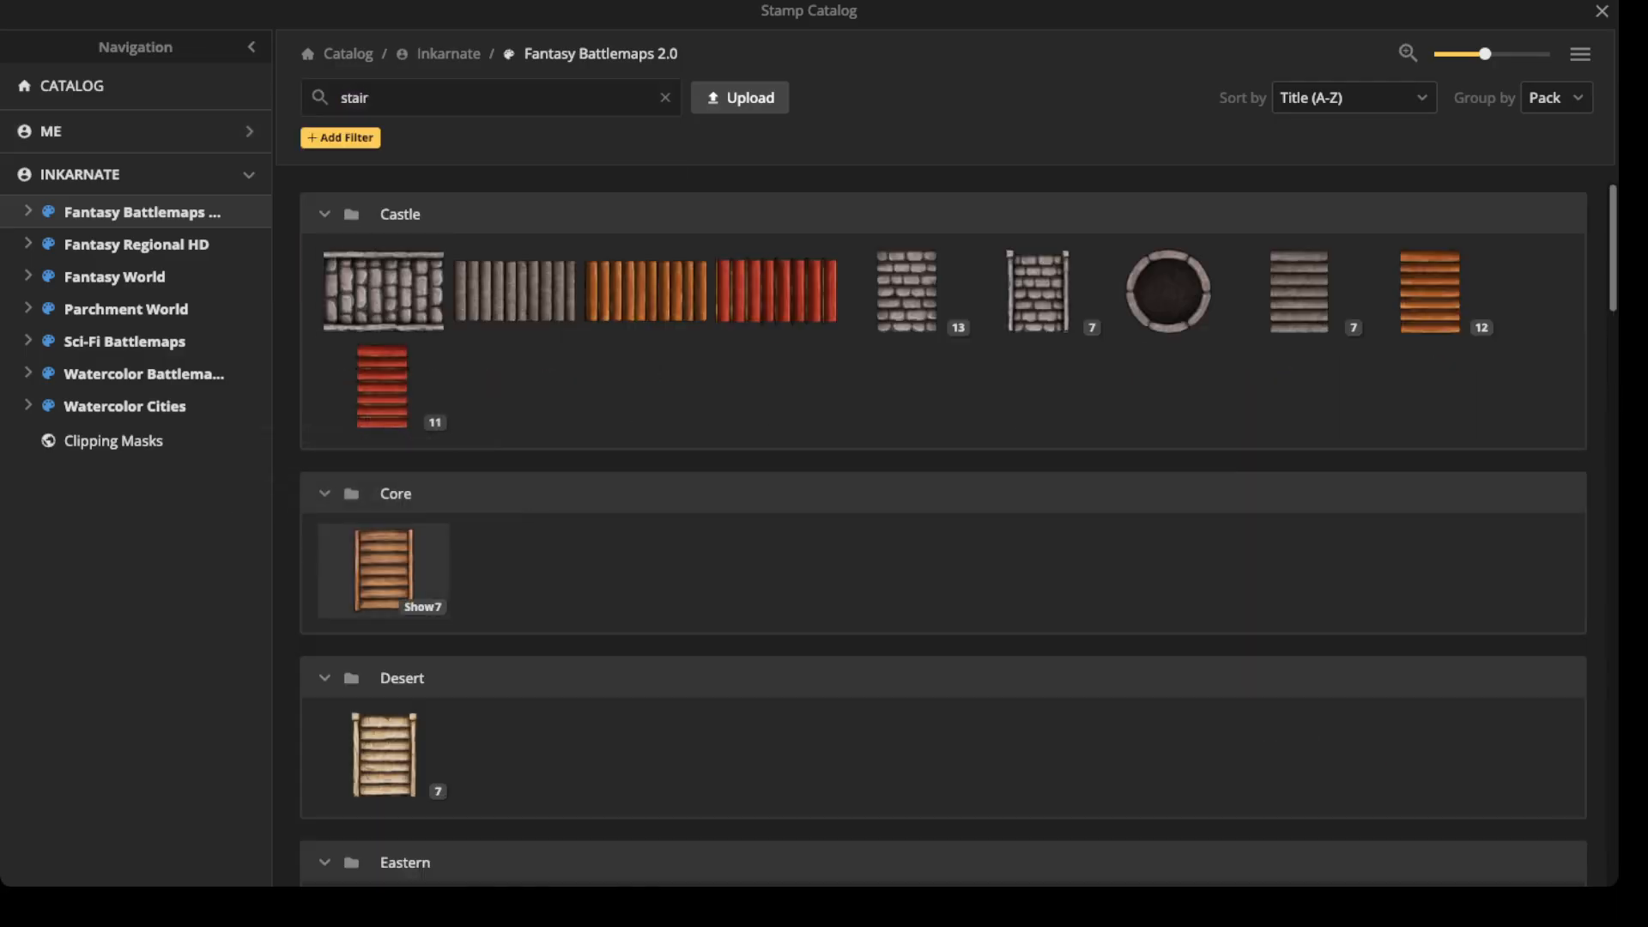
{"action": "left_click", "coordinate": [383, 571]}
{"action": "scroll", "coordinate": [618, 341], "scroll_direction": "up", "scroll_amount": 8}
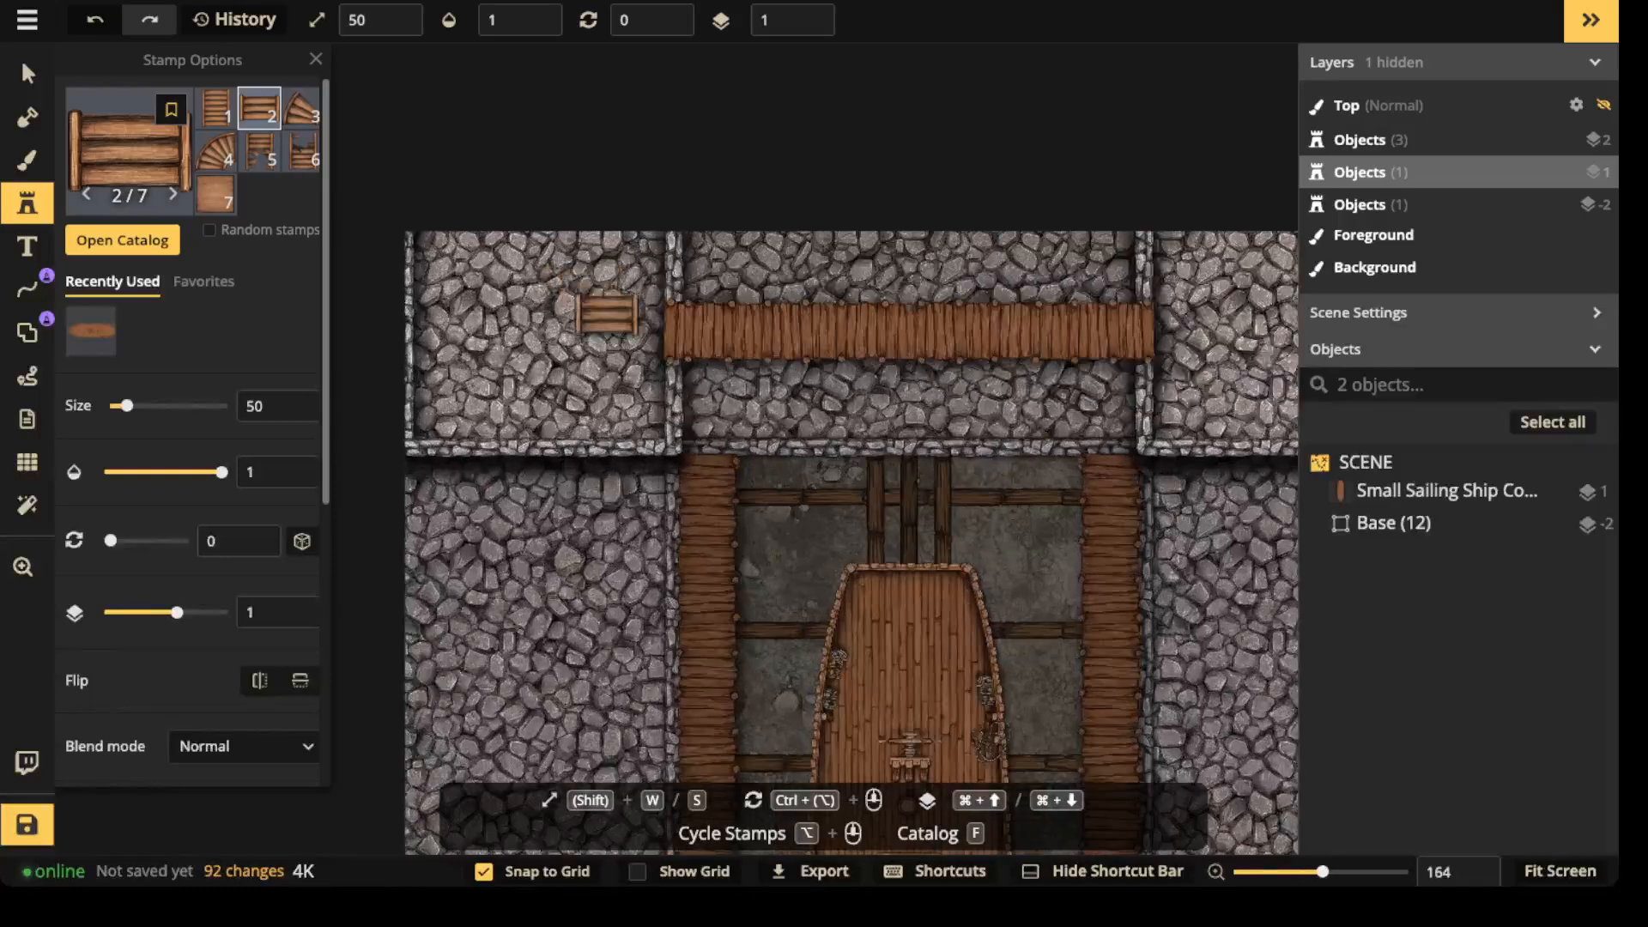
{"action": "scroll", "coordinate": [653, 344], "scroll_direction": "down", "scroll_amount": 6}
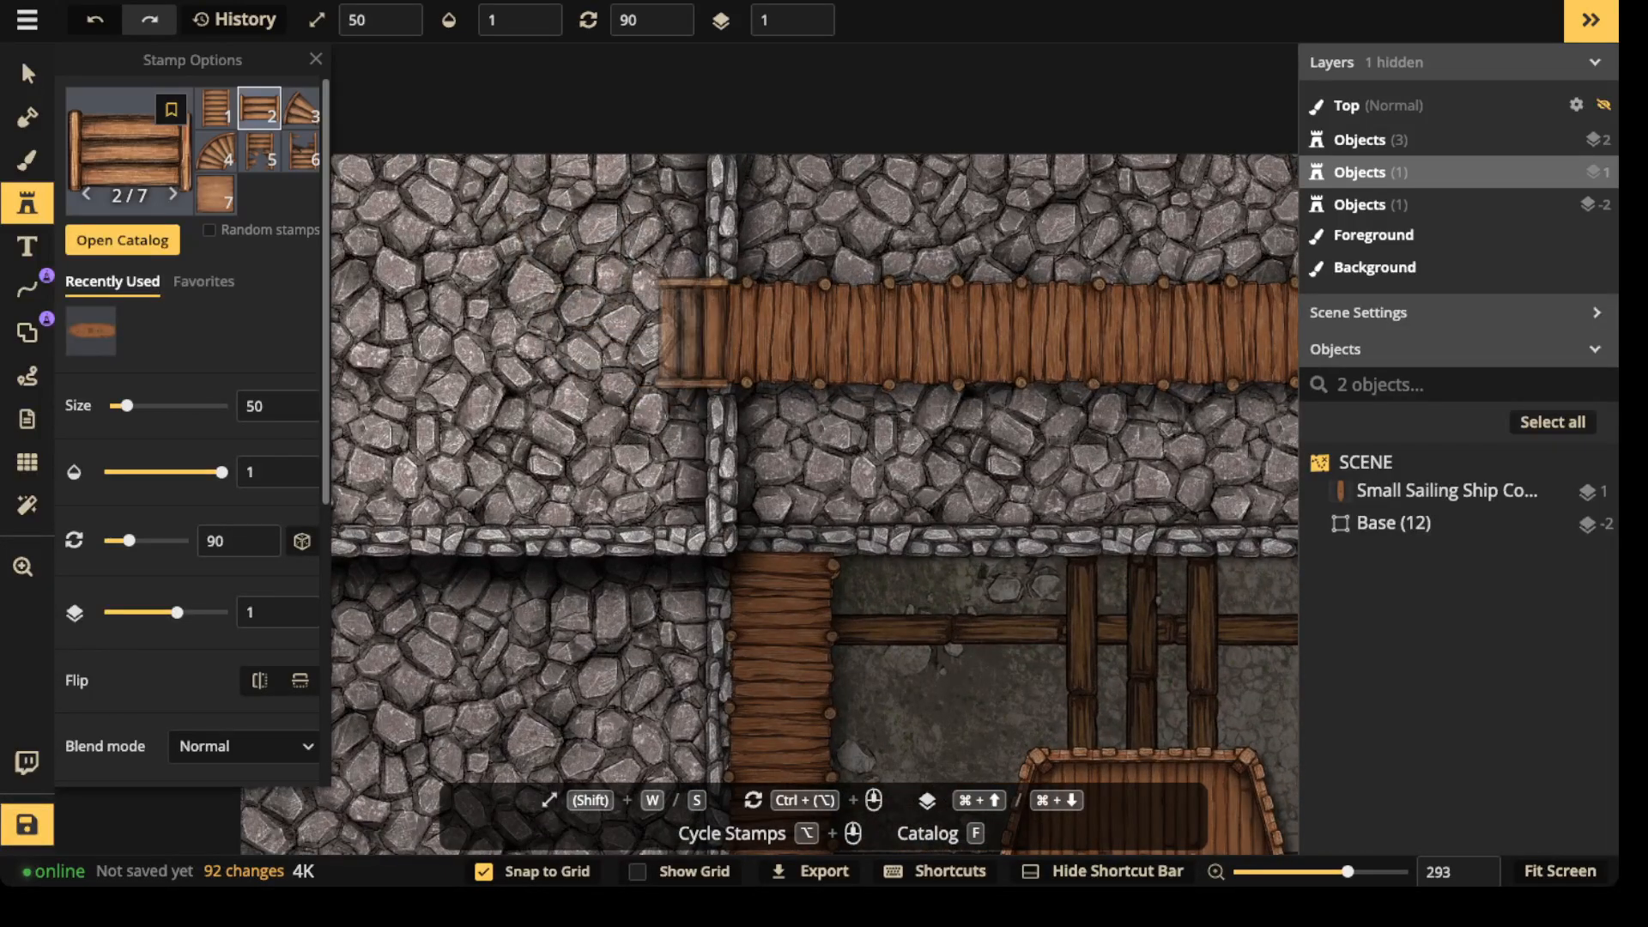
{"action": "left_click", "coordinate": [691, 333]}
{"action": "key", "text": "super+Up"}
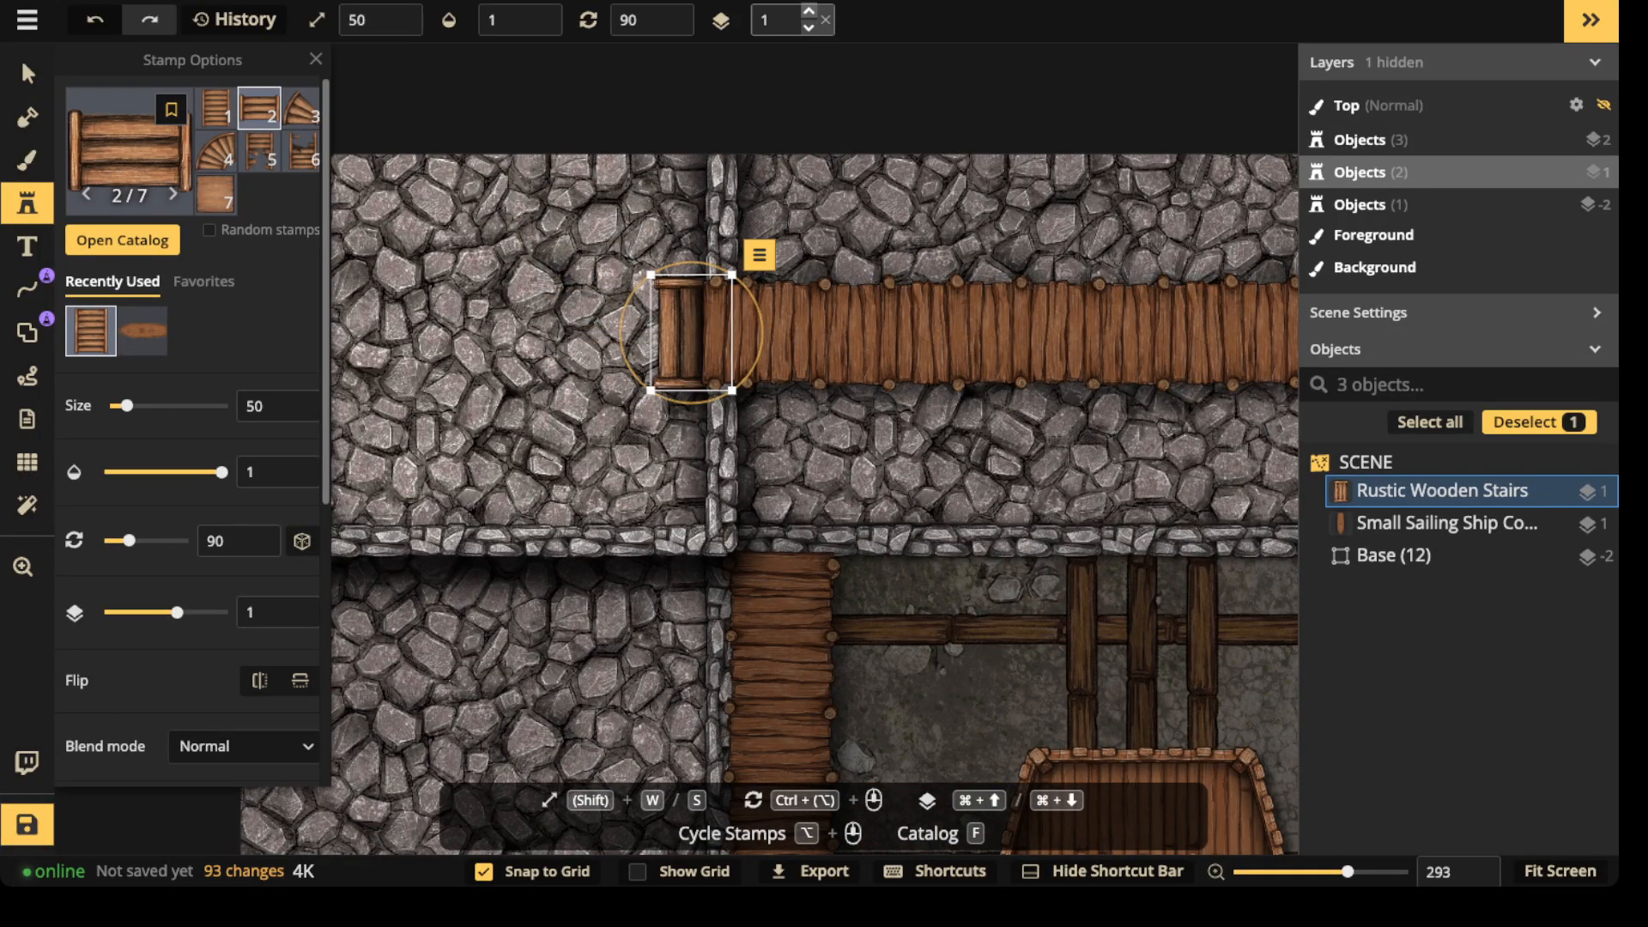
- Darken the placed wooden stairs to a brightness of 64
{"action": "scroll", "coordinate": [193, 429], "scroll_direction": "down", "scroll_amount": 4}
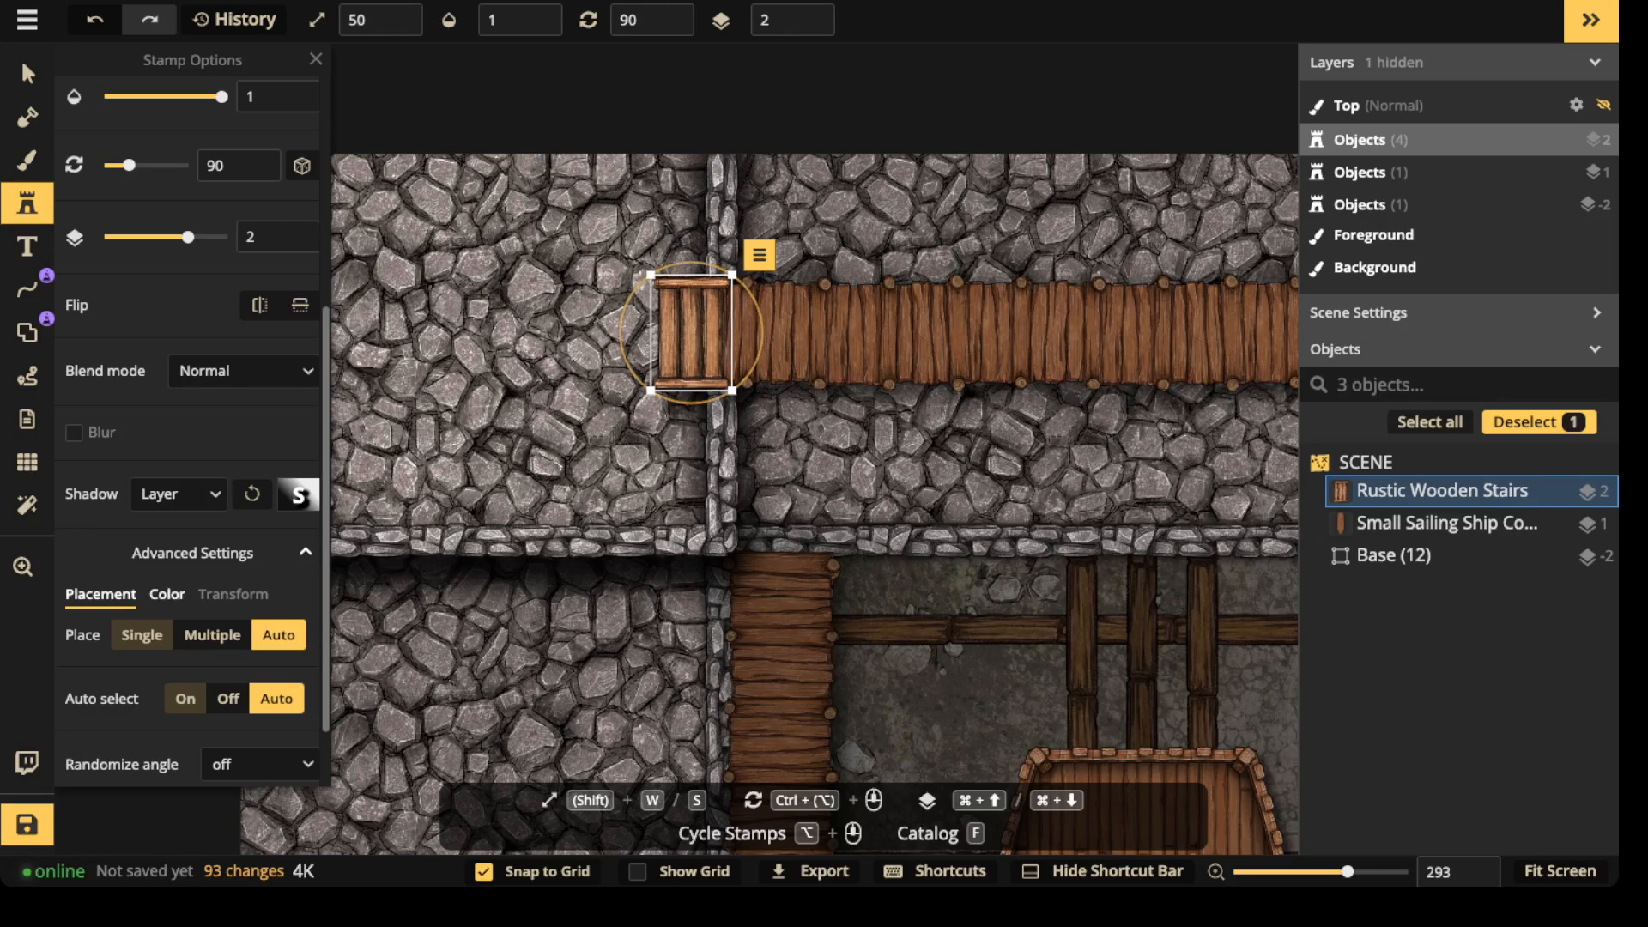
{"action": "left_click", "coordinate": [167, 594]}
{"action": "scroll", "coordinate": [172, 592], "scroll_direction": "down", "scroll_amount": 1}
{"action": "left_click", "coordinate": [120, 672]}
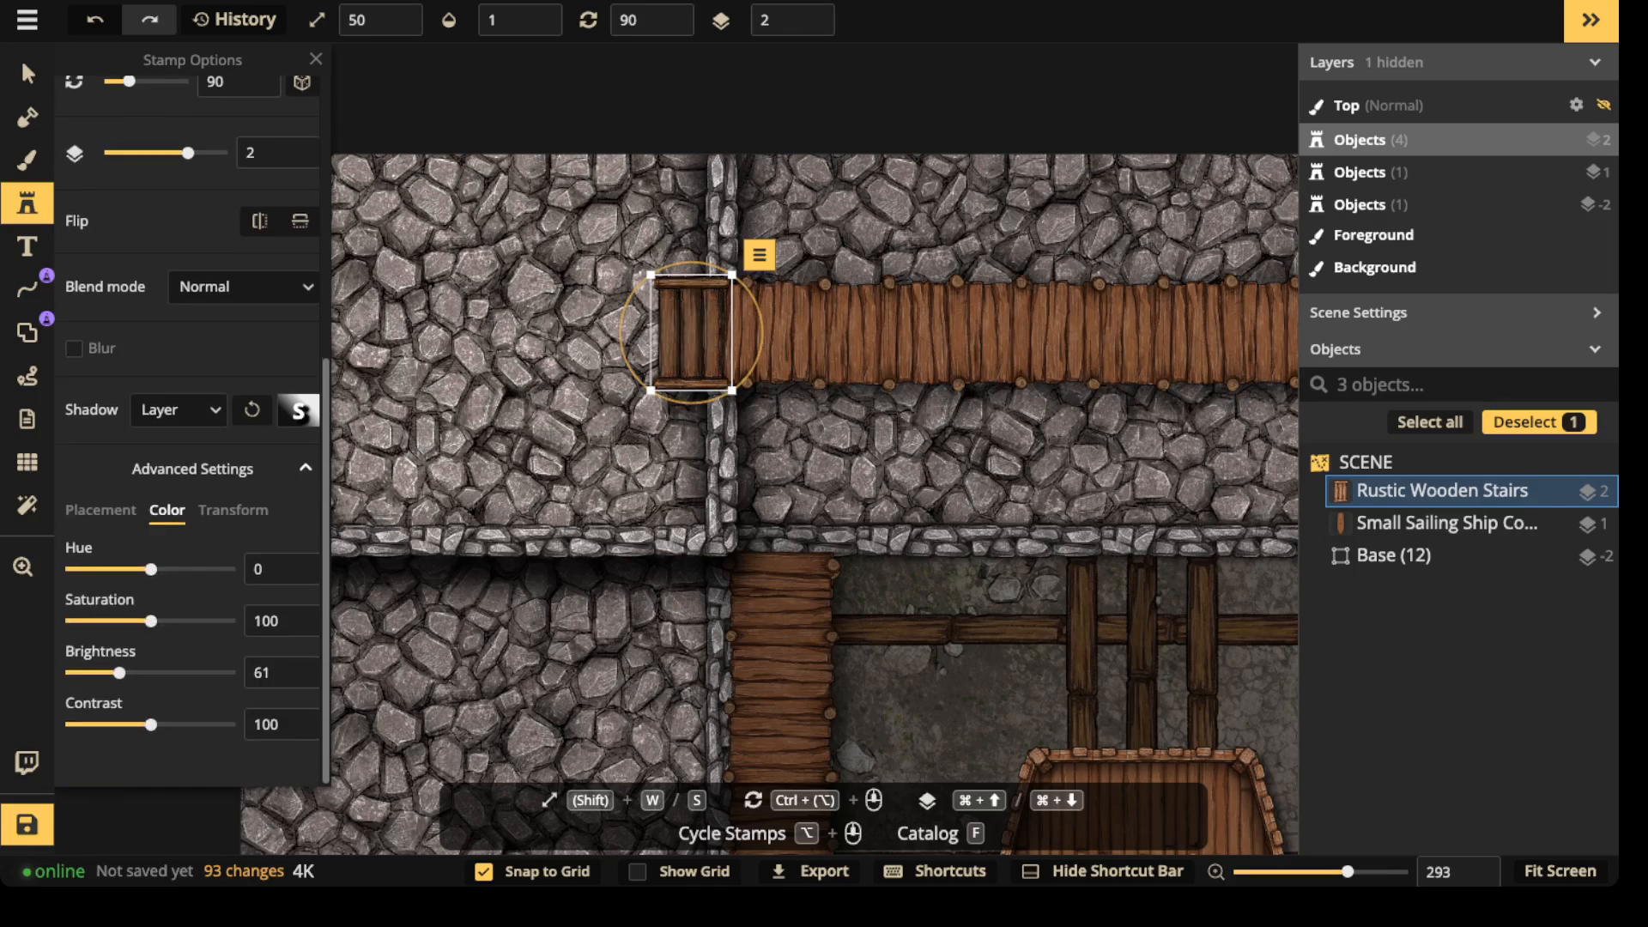
- Place a matching wooden stairs stamp rotated 270 degrees on layer 2 at the bridge's right end
{"action": "key", "text": "Escape"}
{"action": "scroll", "coordinate": [965, 377], "scroll_direction": "right", "scroll_amount": 10}
{"action": "scroll", "coordinate": [966, 378], "scroll_direction": "up", "scroll_amount": 13, "text": "ctrl"}
{"action": "scroll", "coordinate": [966, 378], "scroll_direction": "down", "scroll_amount": 1, "text": "ctrl"}
{"action": "left_click", "coordinate": [969, 373]}
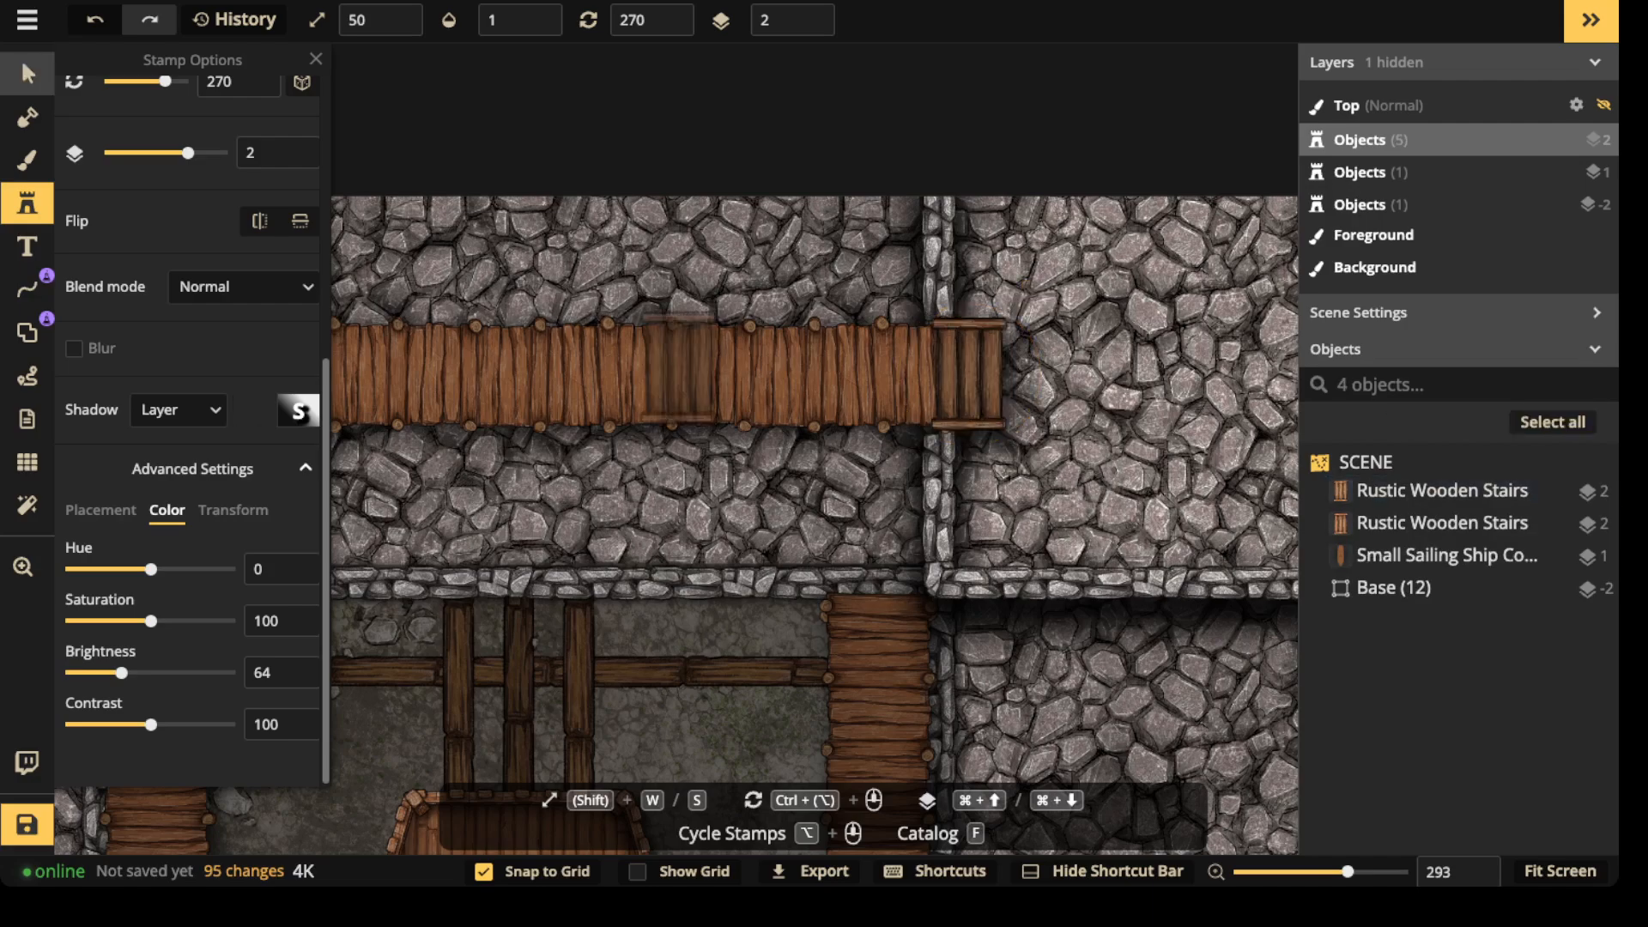
- Place the long Brick Railings Stairs stamp at size 50 across the left corner platform's lower wall, near the map's outer edge
{"action": "scroll", "coordinate": [192, 412], "scroll_direction": "up", "scroll_amount": 5}
{"action": "key", "text": "f"}
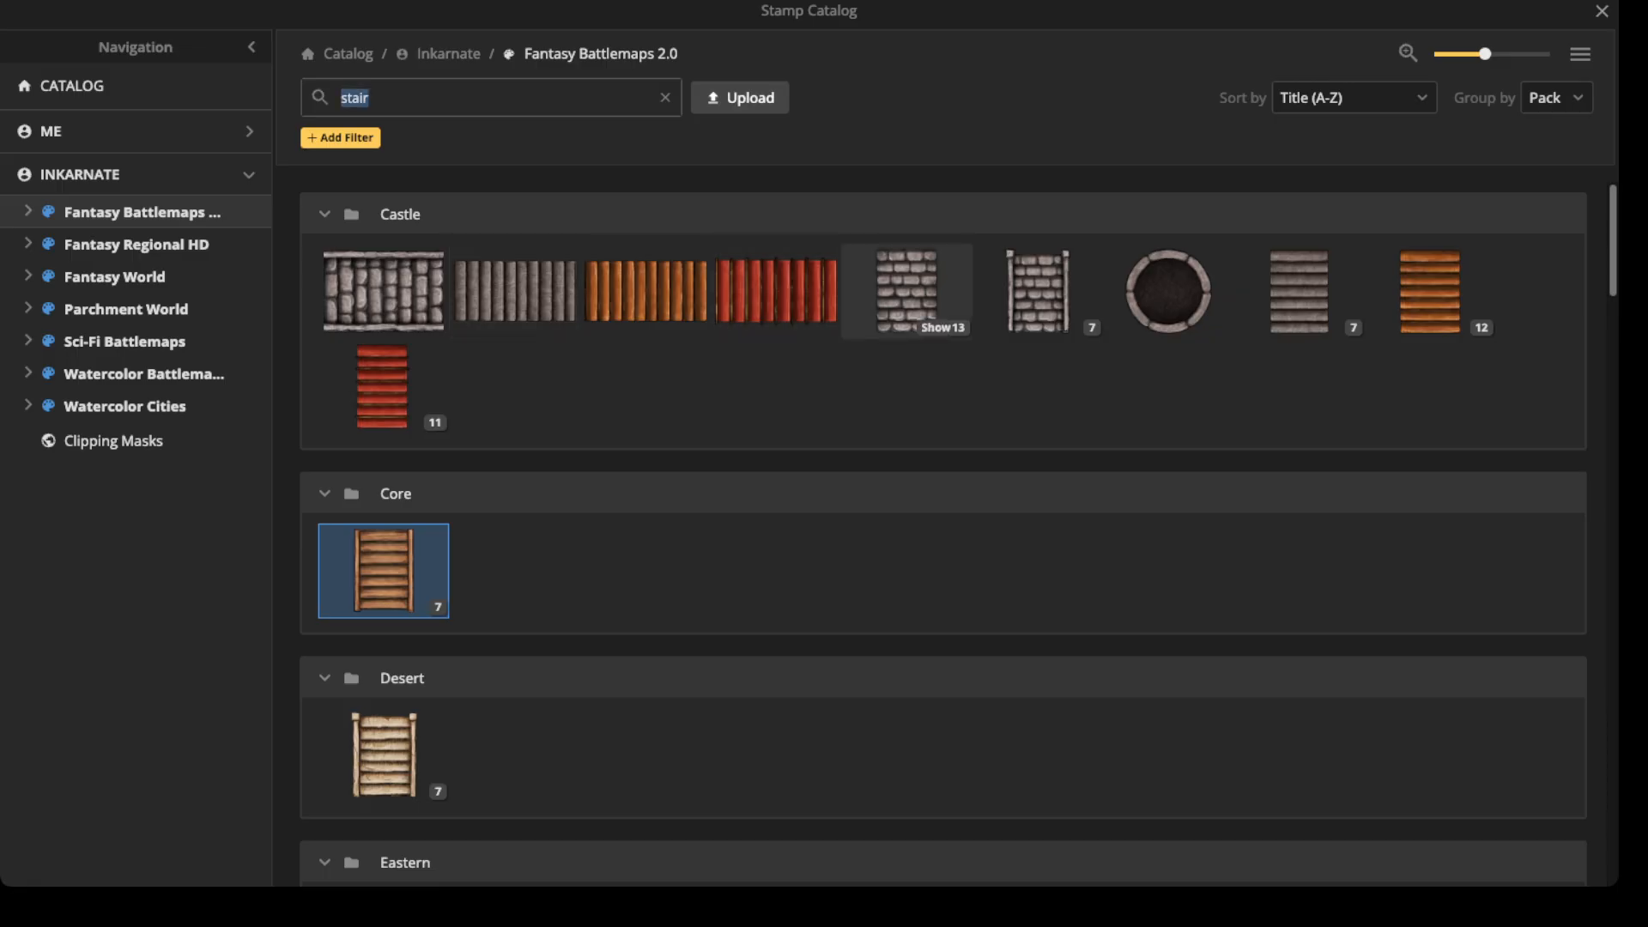
{"action": "left_click", "coordinate": [1038, 286]}
{"action": "scroll", "coordinate": [684, 374], "scroll_direction": "down", "scroll_amount": 1, "text": "alt"}
{"action": "left_click_drag", "start_coordinate": [463, 317], "coordinate": [1115, 95]}
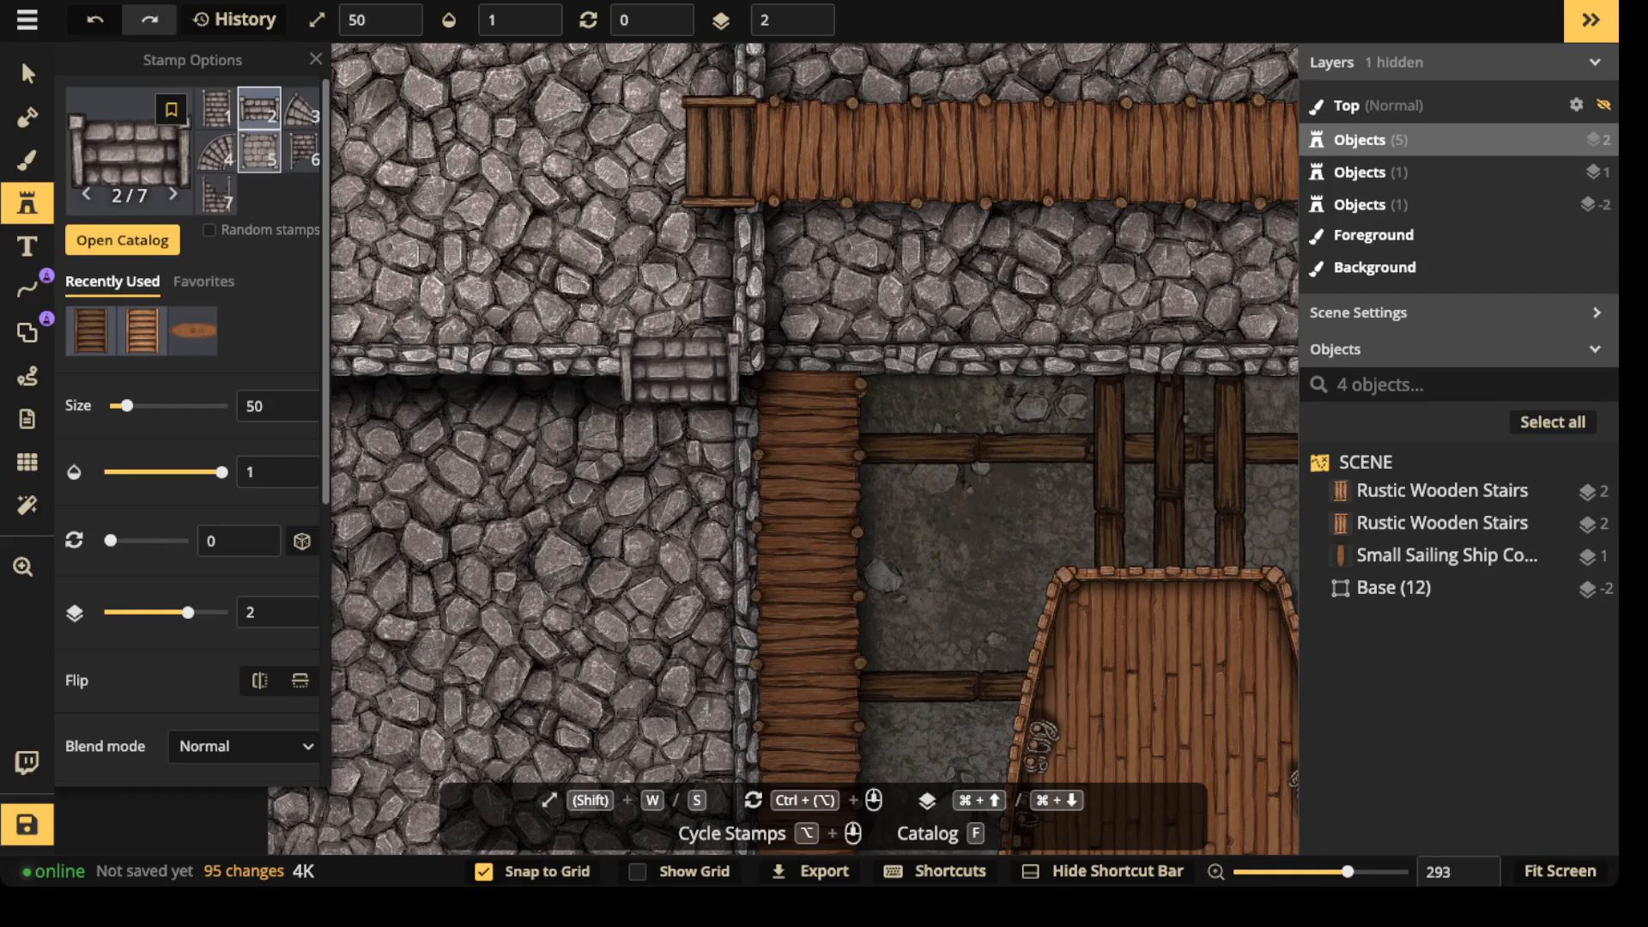
{"action": "scroll", "coordinate": [680, 367], "scroll_direction": "up", "scroll_amount": 1, "text": "alt"}
{"action": "left_click_drag", "start_coordinate": [669, 403], "coordinate": [1002, 414]}
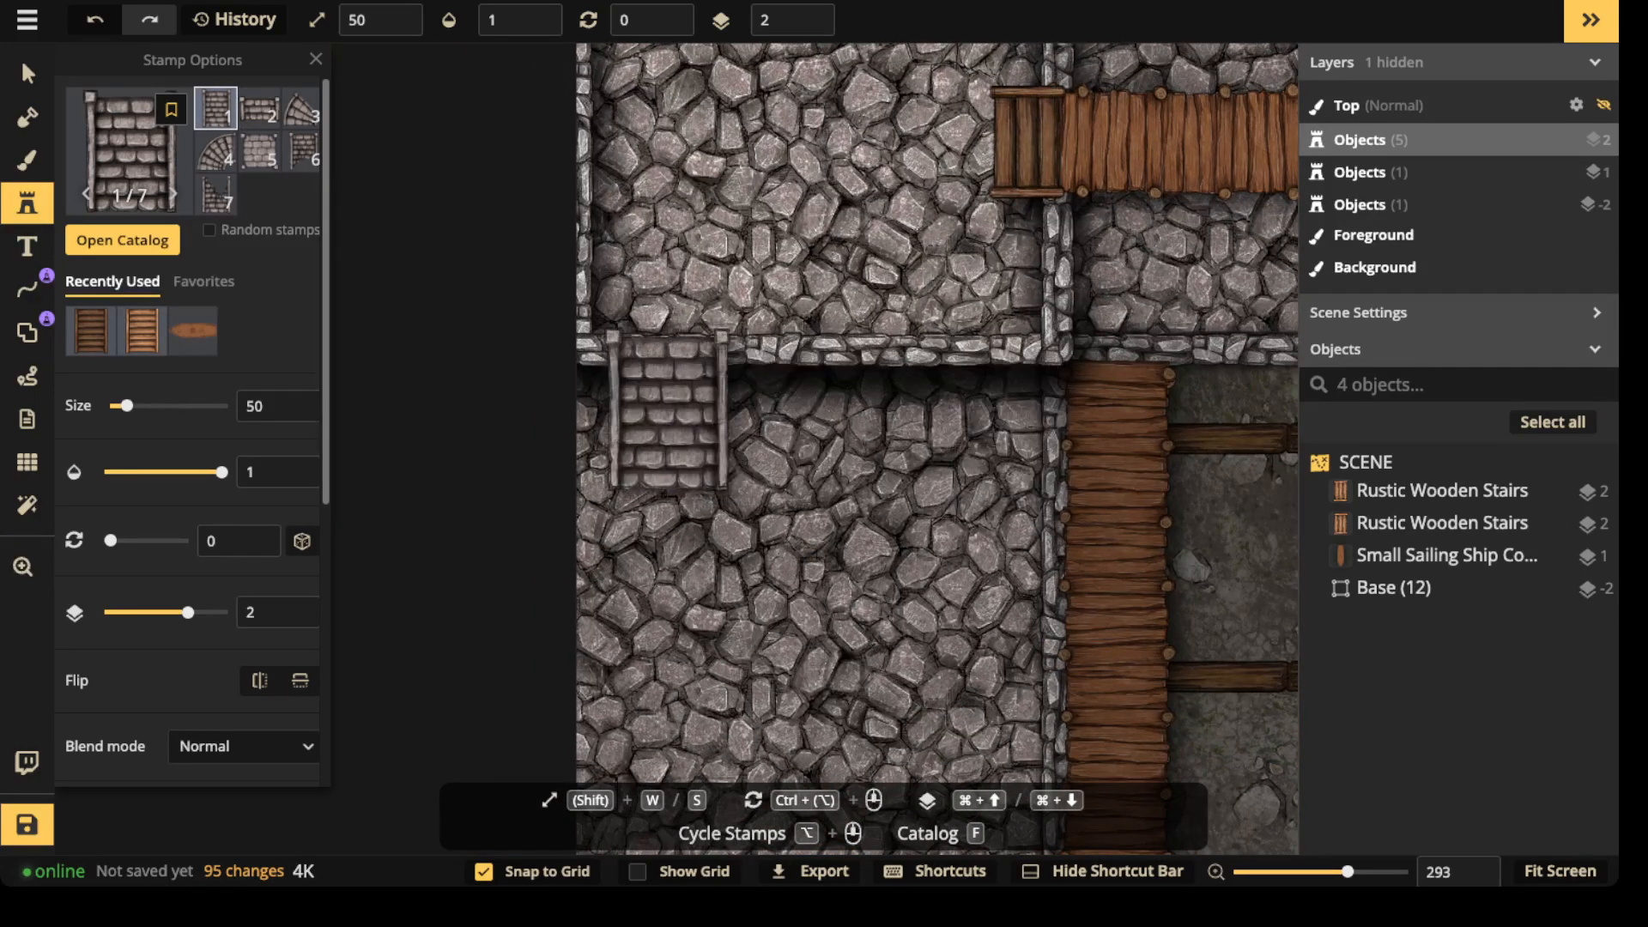
{"action": "left_click", "coordinate": [661, 410]}
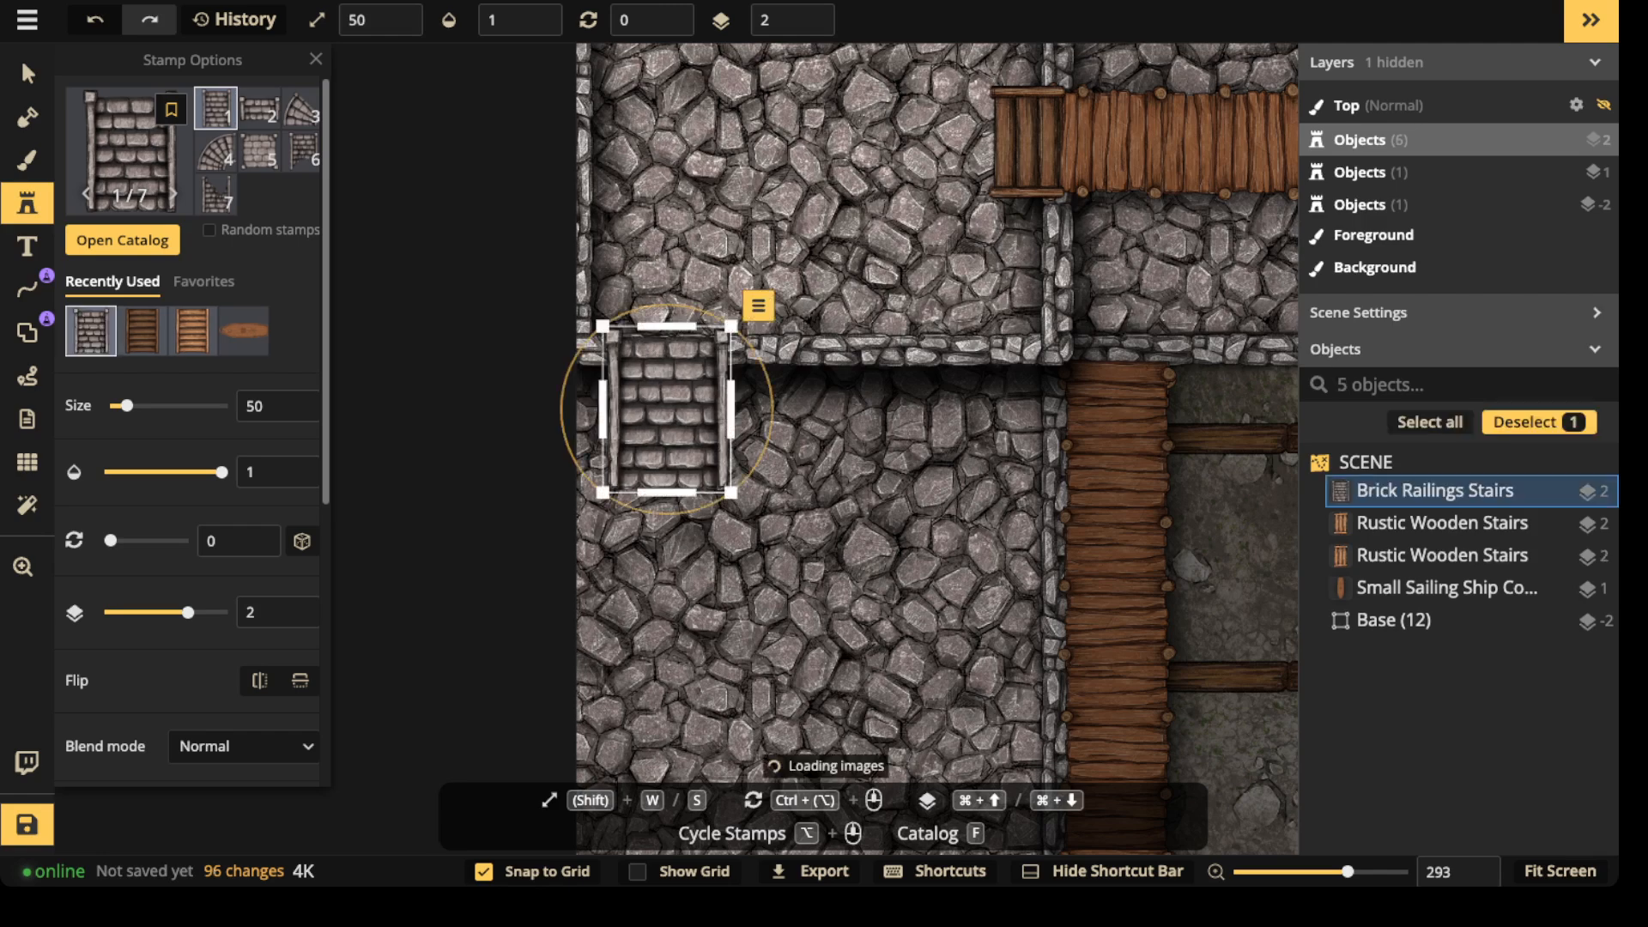
- Place a second Brick Railings Stairs stamp across the right corner platform's lower wall, near the map's outer edge
{"action": "scroll", "coordinate": [941, 417], "scroll_direction": "down", "scroll_amount": 2}
{"action": "left_click_drag", "start_coordinate": [1219, 417], "coordinate": [202, 417]}
{"action": "left_click", "coordinate": [976, 417]}
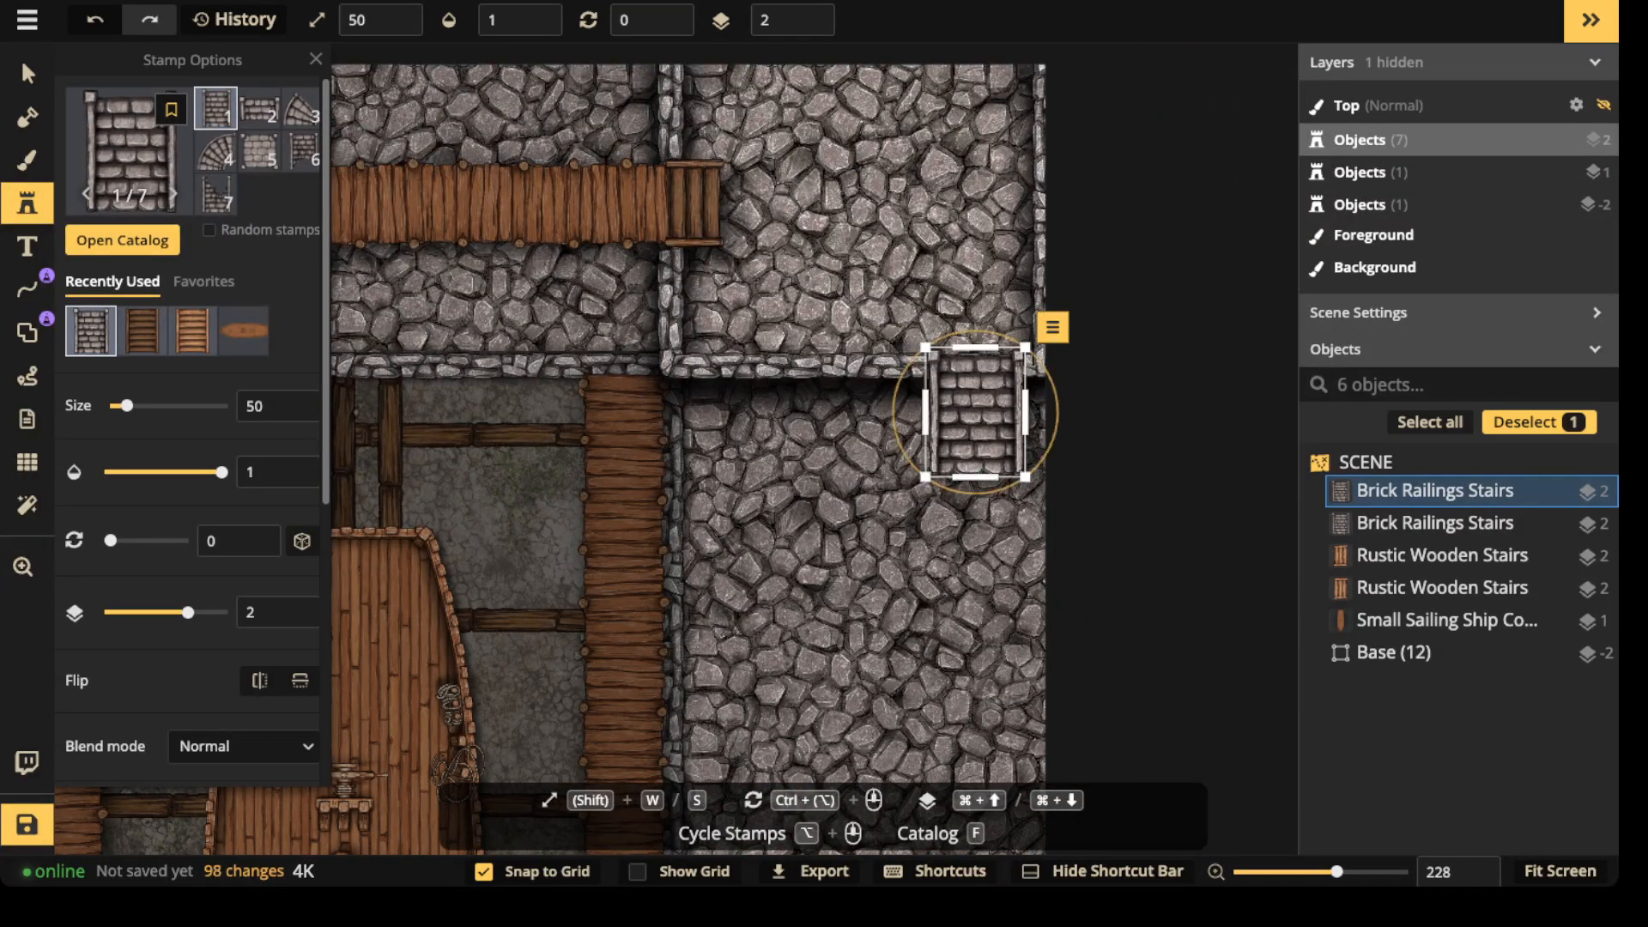
- Select both brick stairs, set their shadow to None and slightly reduce their brightness
{"action": "key", "text": "v"}
{"action": "scroll", "coordinate": [569, 294], "scroll_direction": "down", "scroll_amount": 3}
{"action": "left_click_drag", "start_coordinate": [569, 293], "coordinate": [822, 278]}
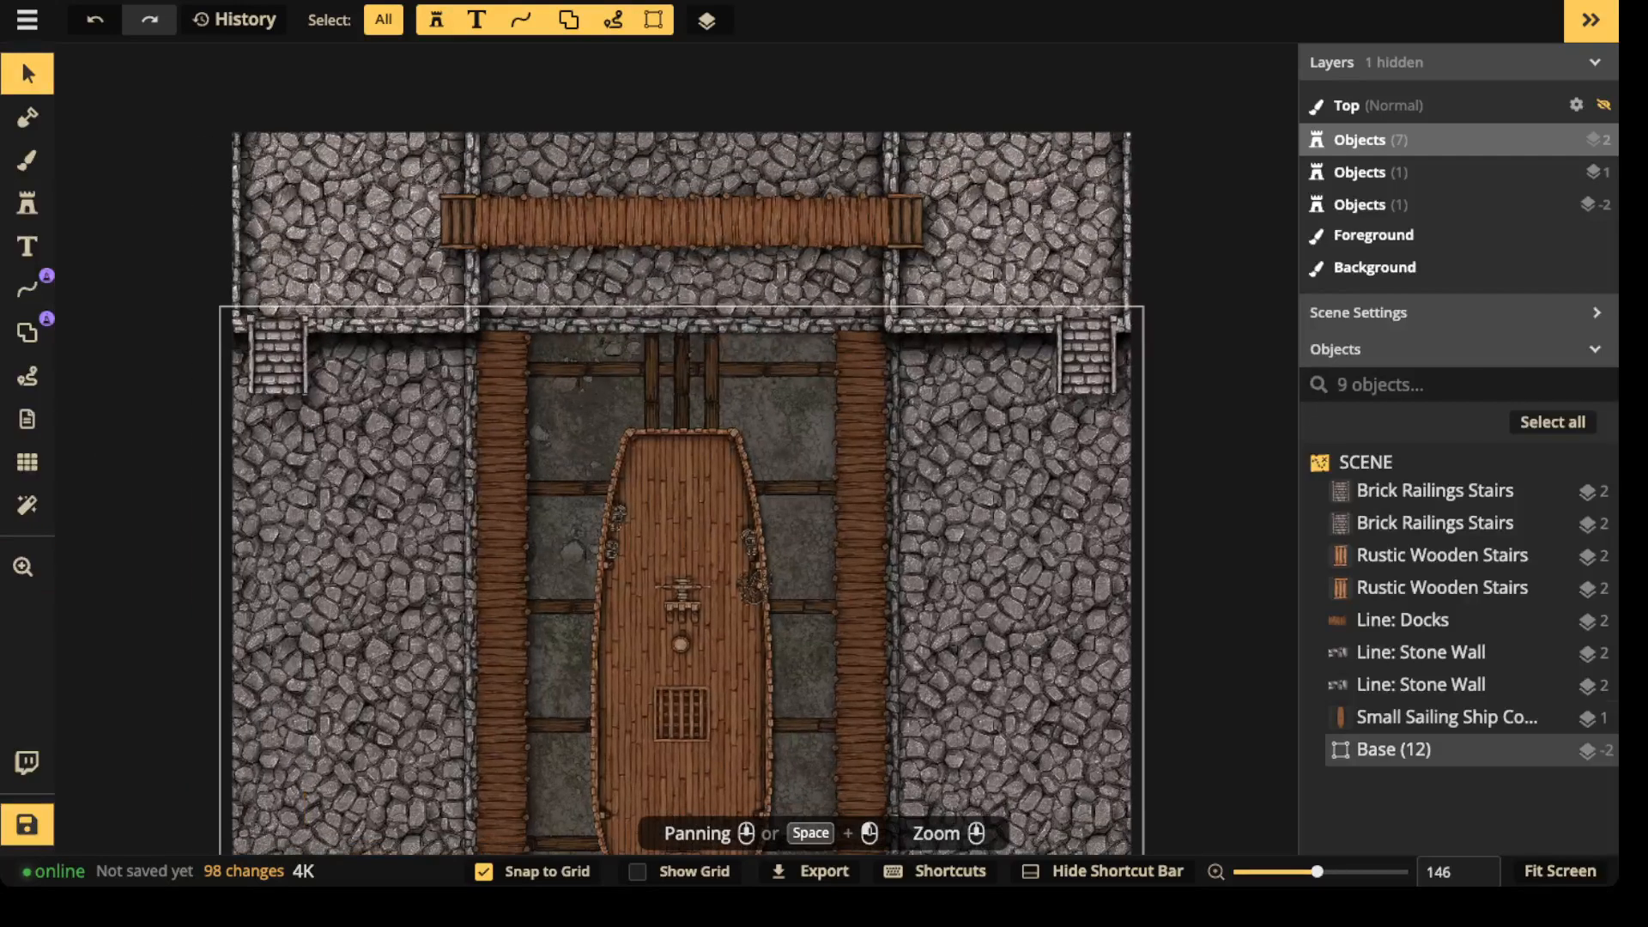
{"action": "left_click", "coordinate": [277, 356]}
{"action": "left_click", "coordinate": [1086, 354], "text": "shift"}
{"action": "left_click", "coordinate": [179, 568]}
{"action": "left_click", "coordinate": [255, 614]}
{"action": "scroll", "coordinate": [189, 429], "scroll_direction": "down", "scroll_amount": 2}
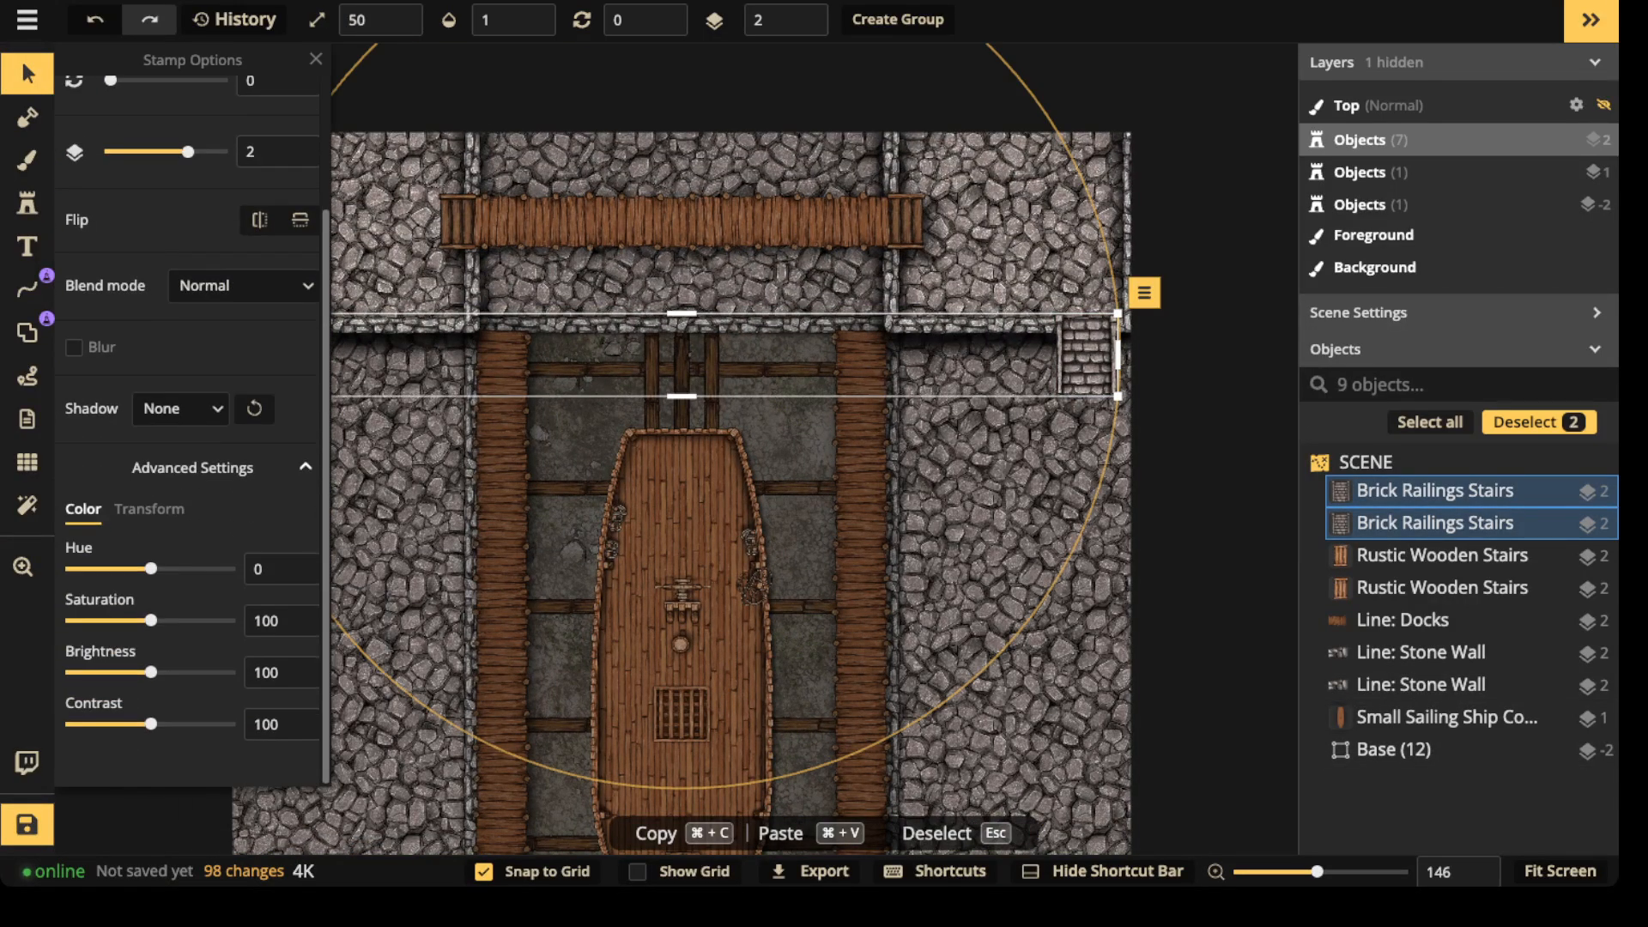
{"action": "left_click_drag", "start_coordinate": [151, 672], "coordinate": [136, 672]}
{"action": "key", "text": "Escape"}
- Save the map under the name Dry Dock
{"action": "scroll", "coordinate": [730, 343], "scroll_direction": "down", "scroll_amount": 3}
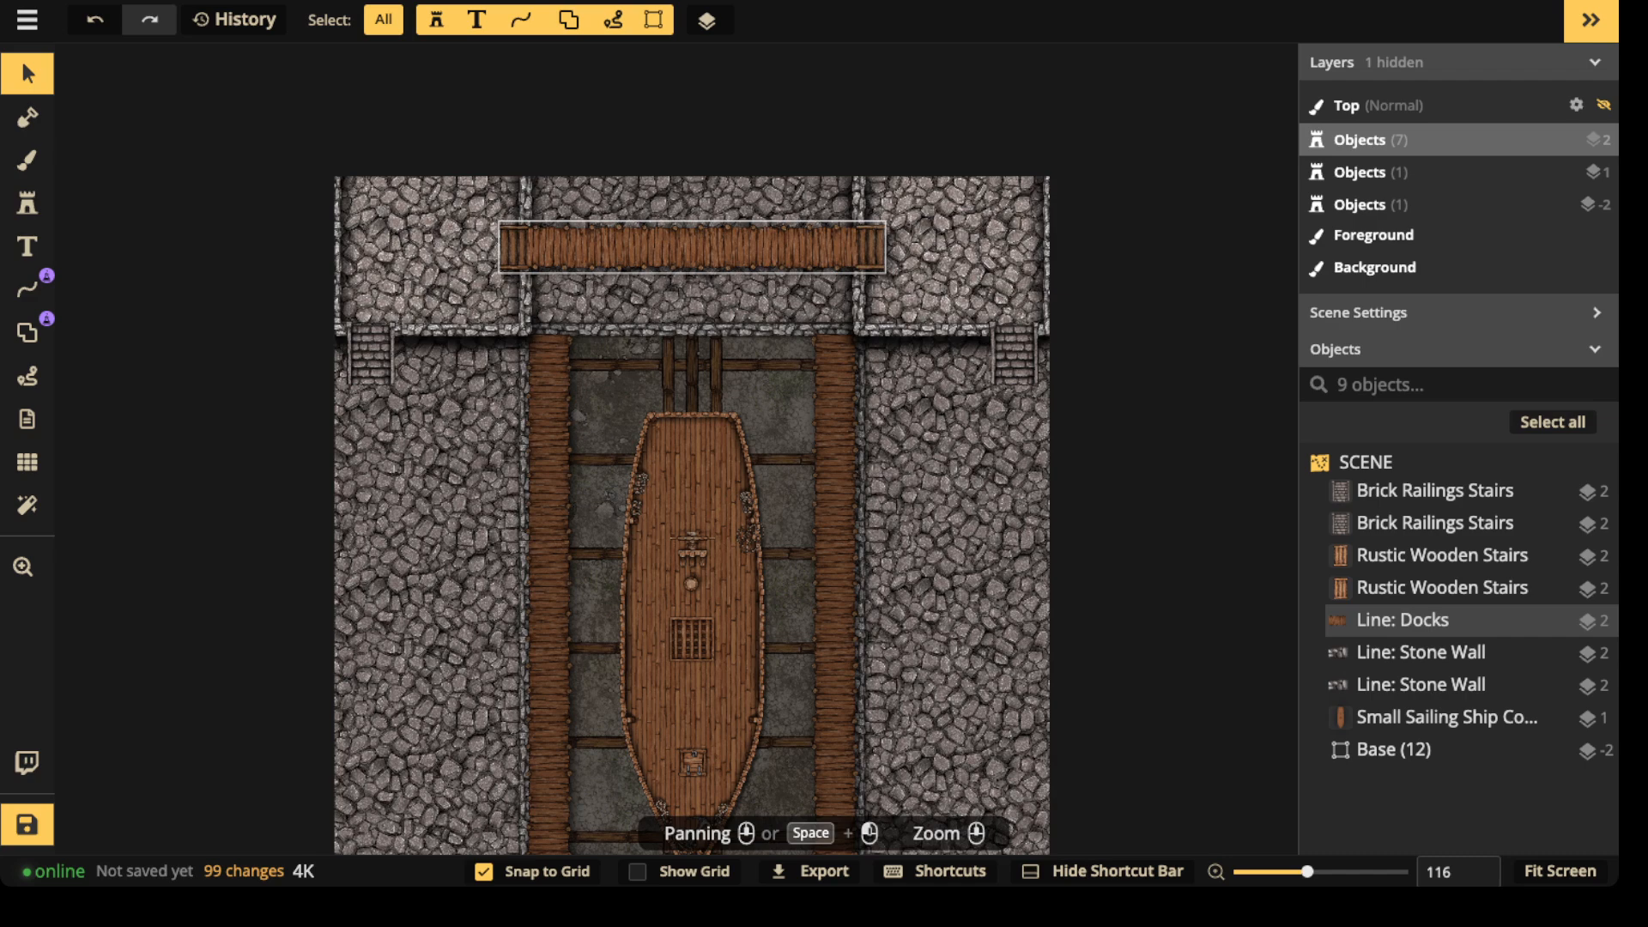
{"action": "scroll", "coordinate": [691, 448], "scroll_direction": "down", "scroll_amount": 2}
{"action": "scroll", "coordinate": [691, 448], "scroll_direction": "down", "scroll_amount": 3}
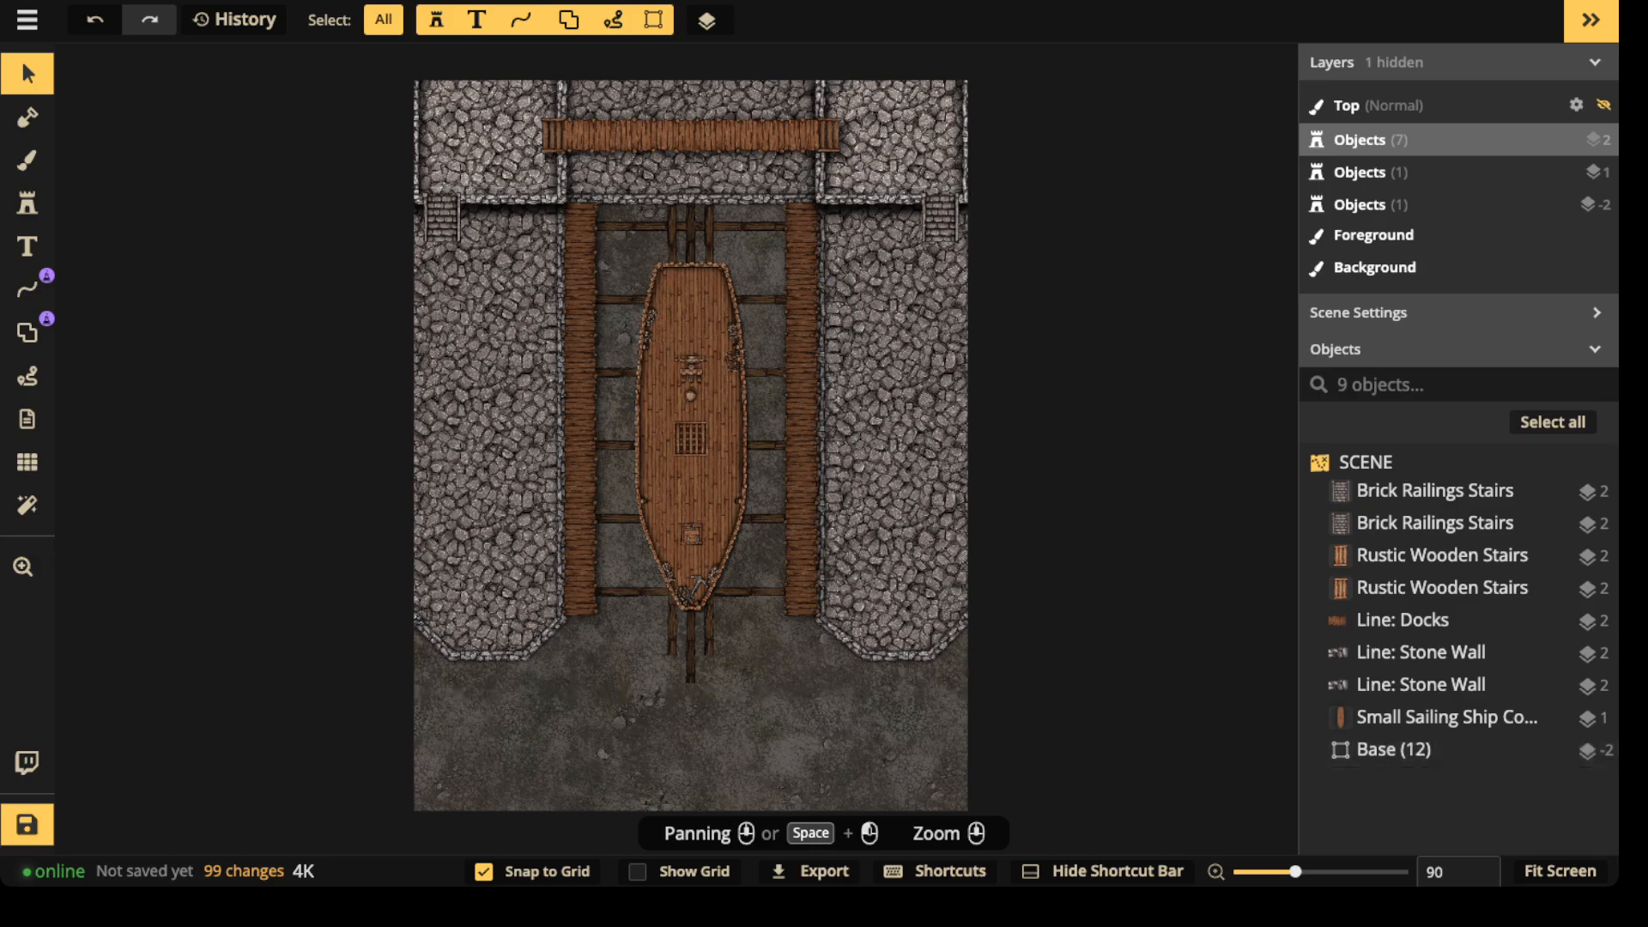
{"action": "left_click", "coordinate": [26, 825]}
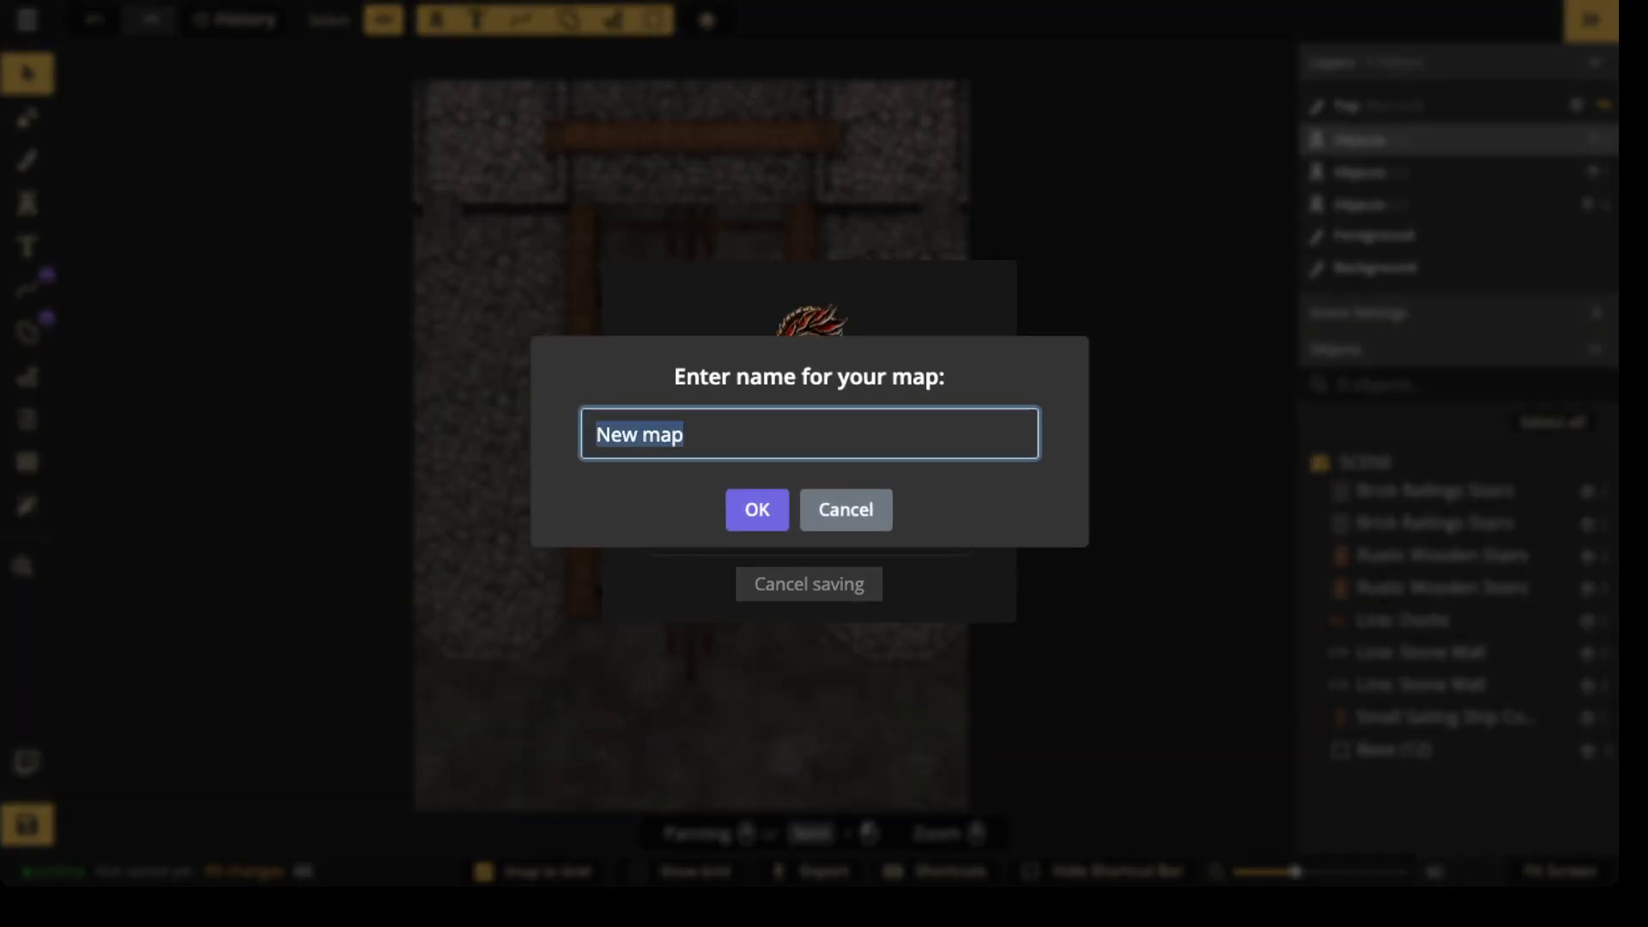
{"action": "type", "text": "Dry Dock"}
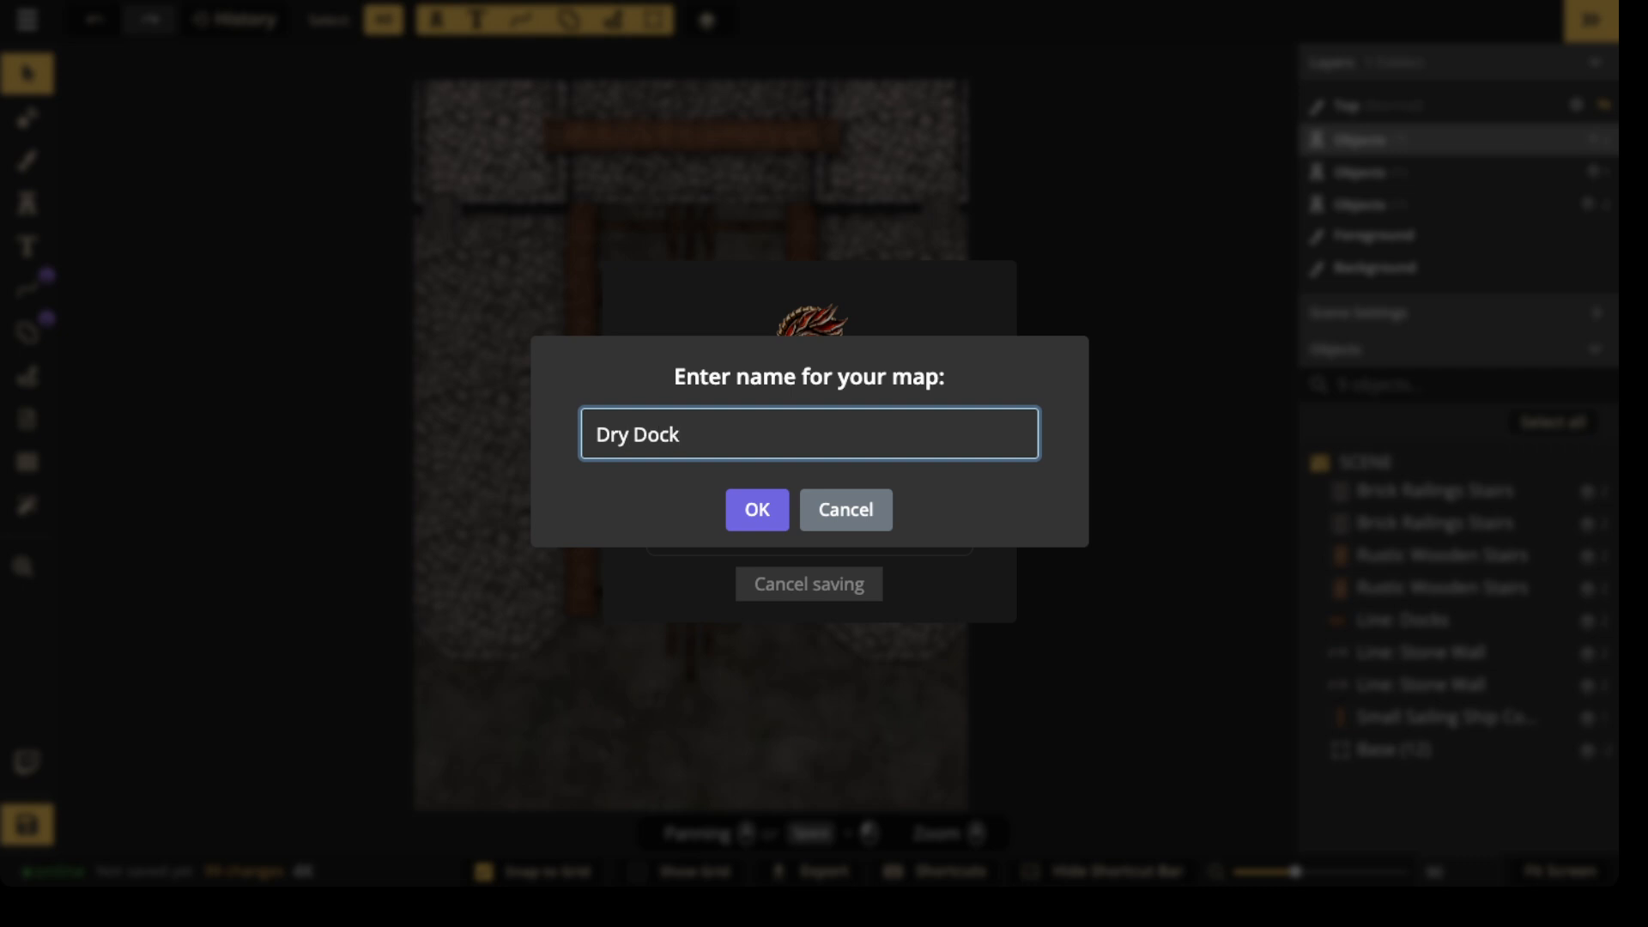
{"action": "key", "text": "Return"}
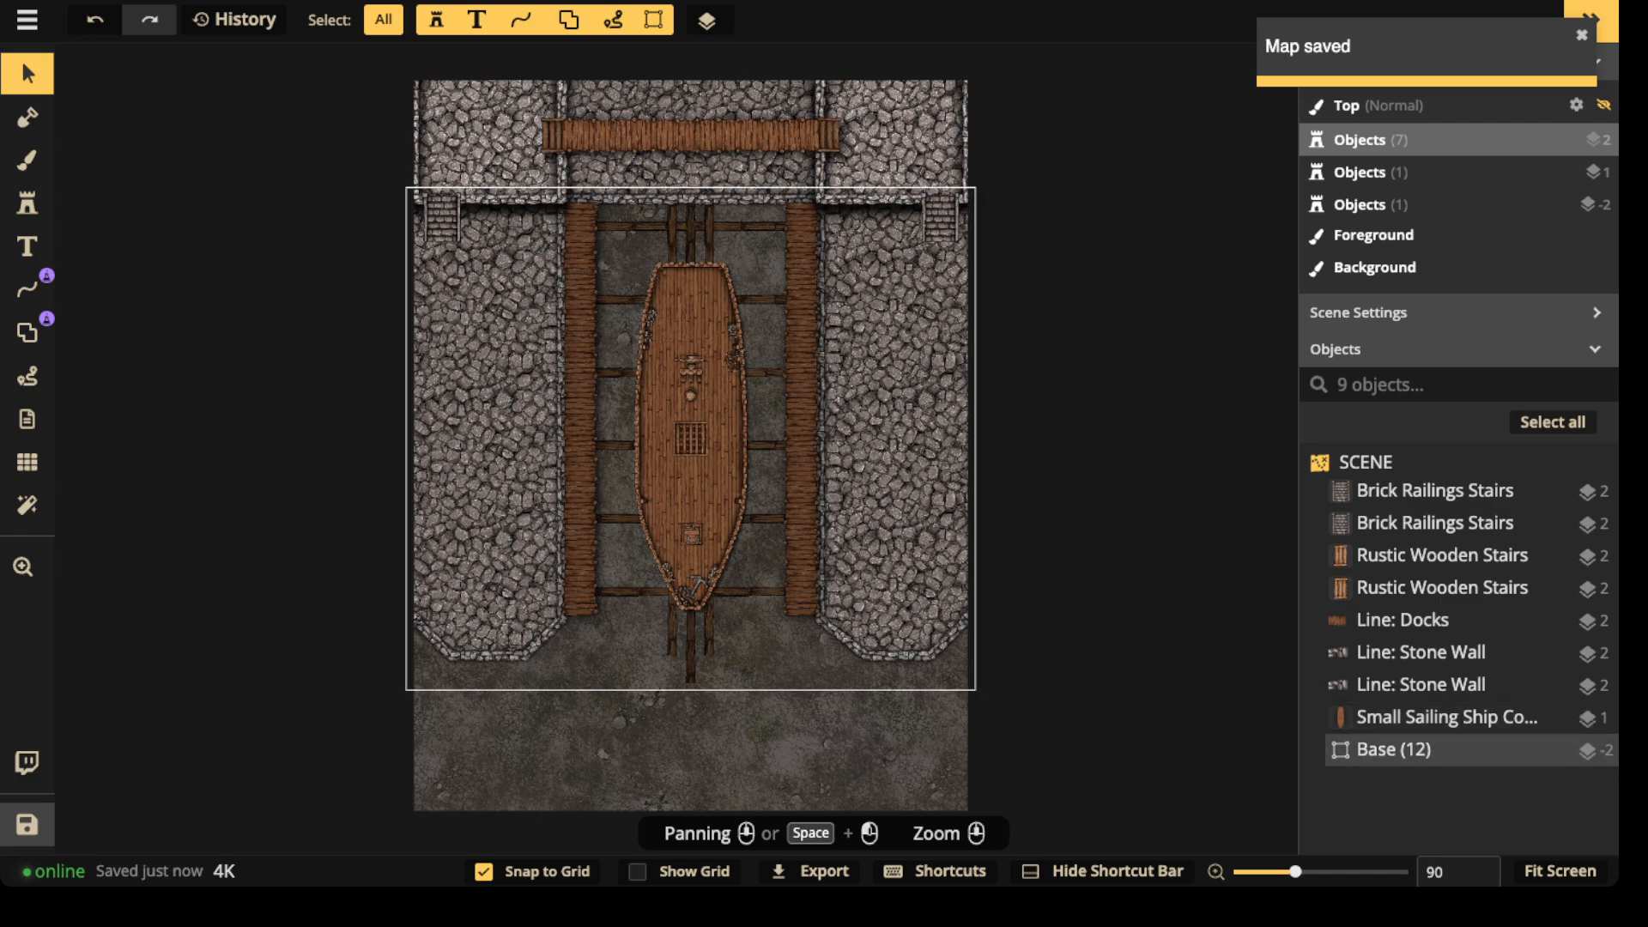
- Inside the Base group, extend the lower ends of the left and centre lengthwise beams farther past the ship's bow
{"action": "double_click", "coordinate": [670, 628]}
{"action": "left_click", "coordinate": [670, 629]}
{"action": "scroll", "coordinate": [669, 629], "scroll_direction": "up", "scroll_amount": 3}
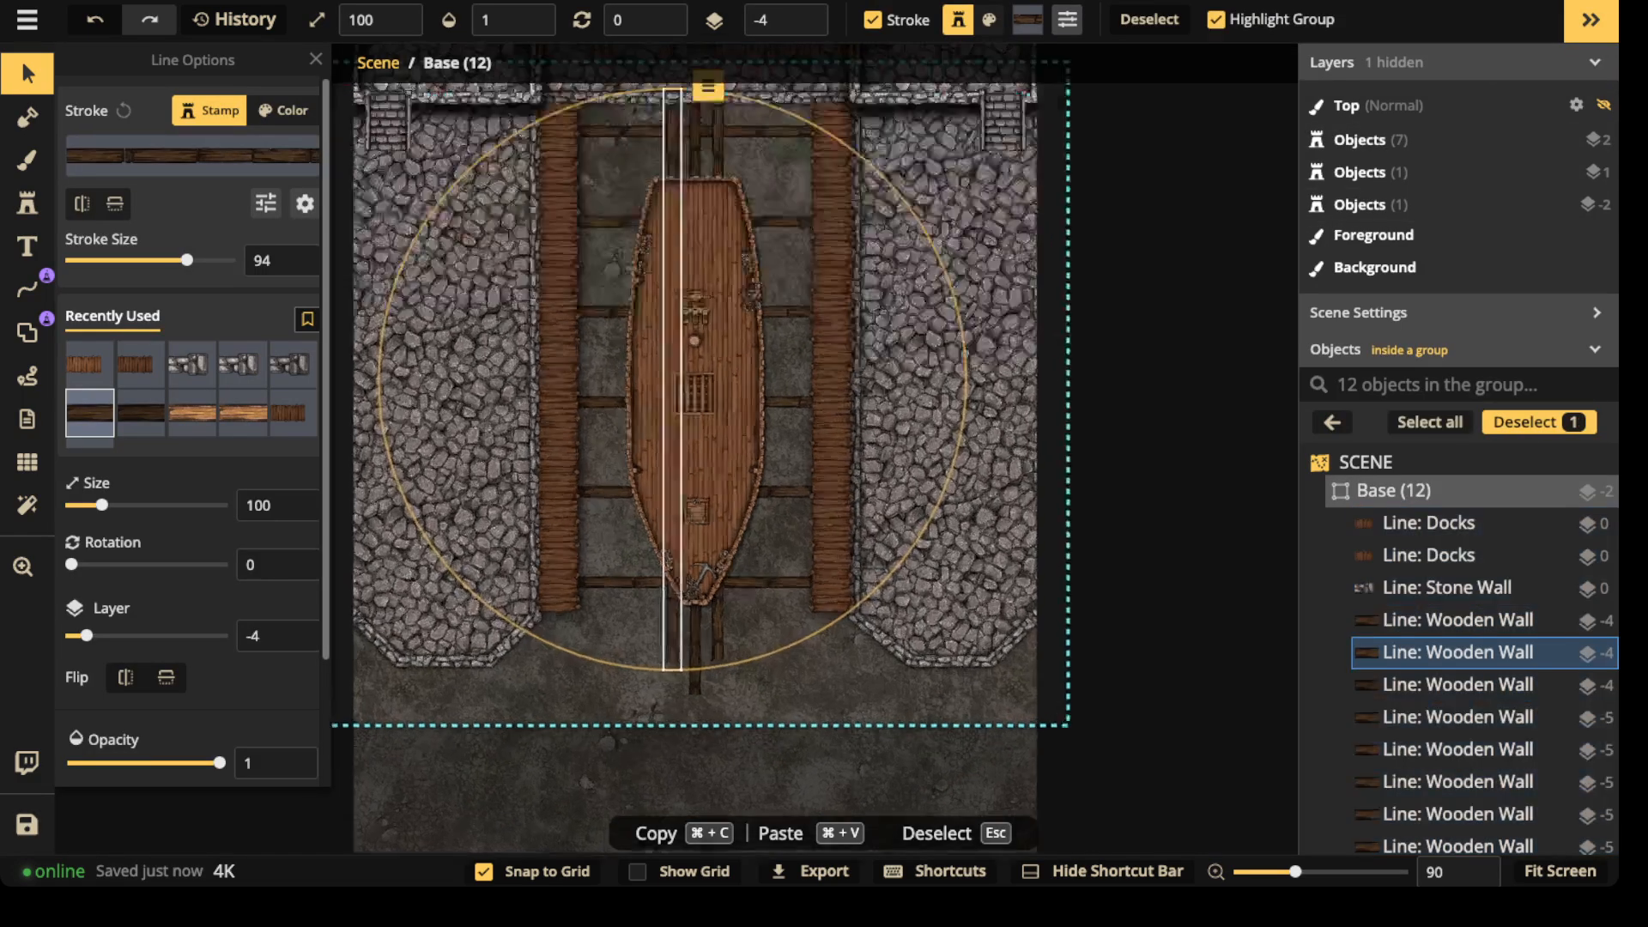
{"action": "scroll", "coordinate": [687, 637], "scroll_direction": "up", "scroll_amount": 3}
{"action": "left_click_drag", "start_coordinate": [686, 635], "coordinate": [682, 445]}
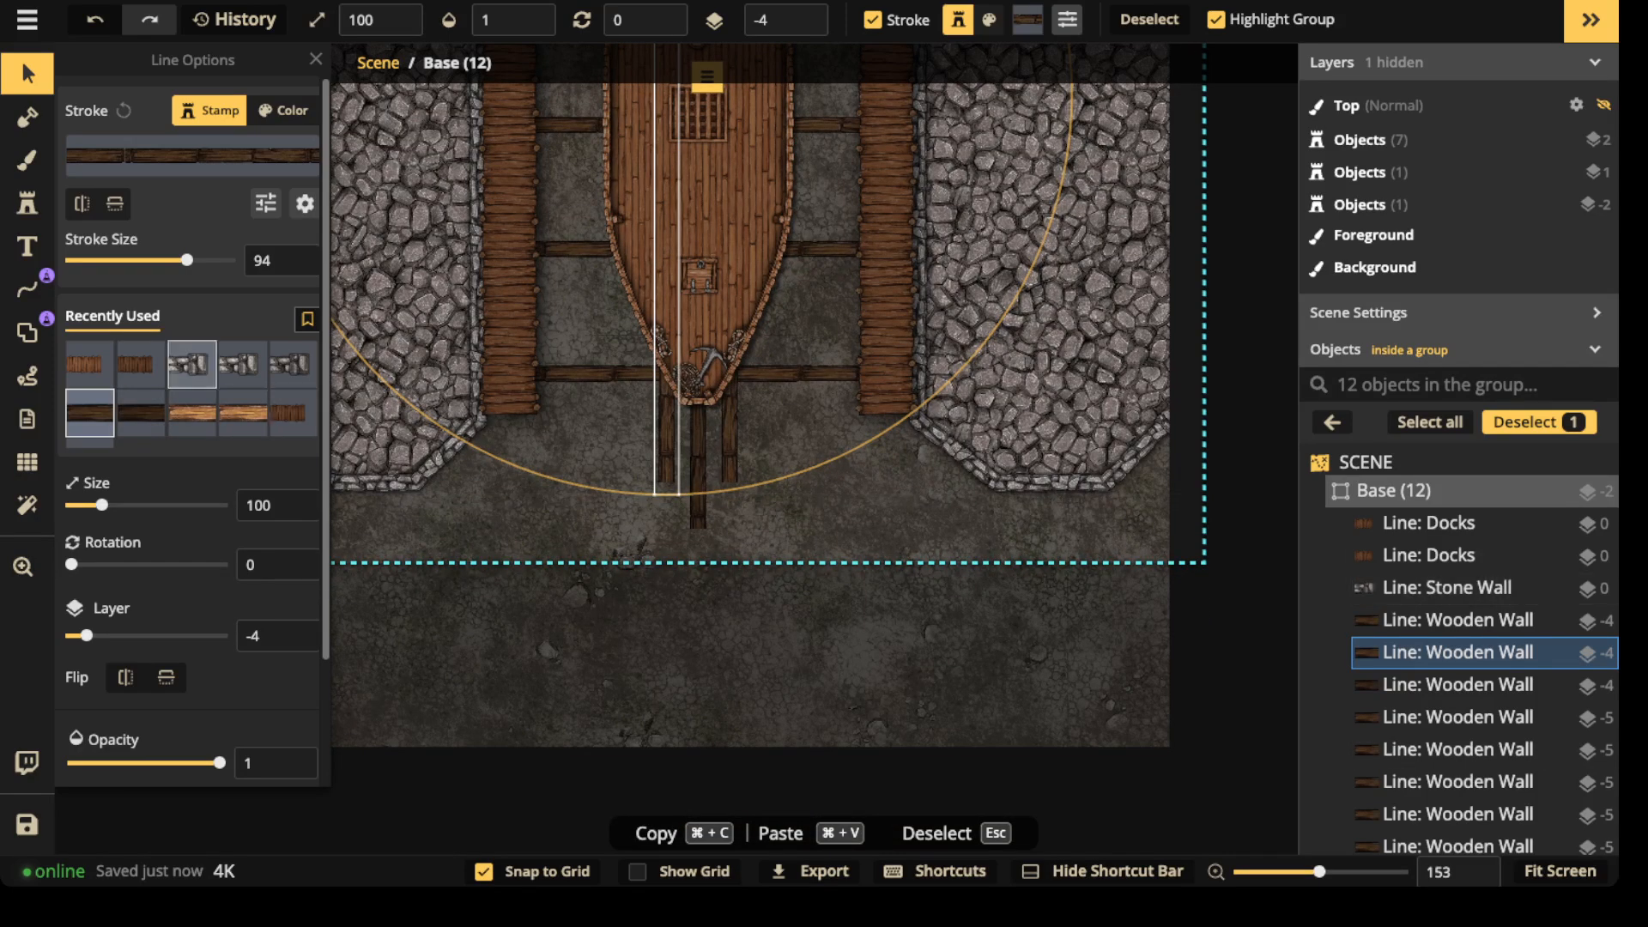
{"action": "left_click", "coordinate": [28, 290]}
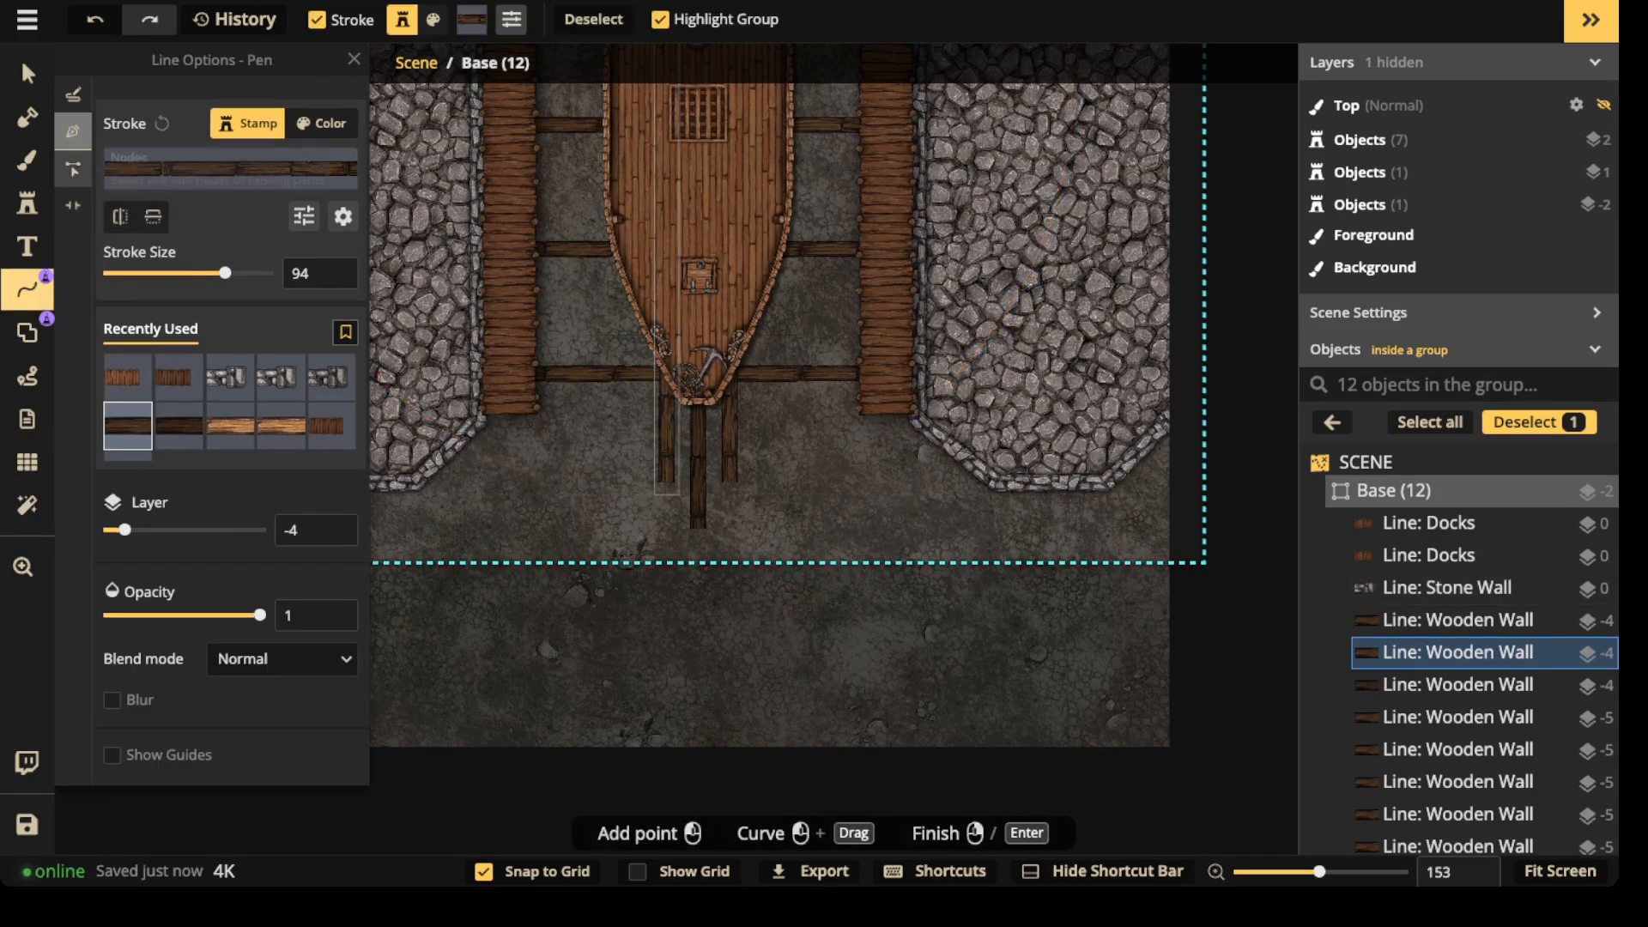
{"action": "left_click", "coordinate": [73, 169]}
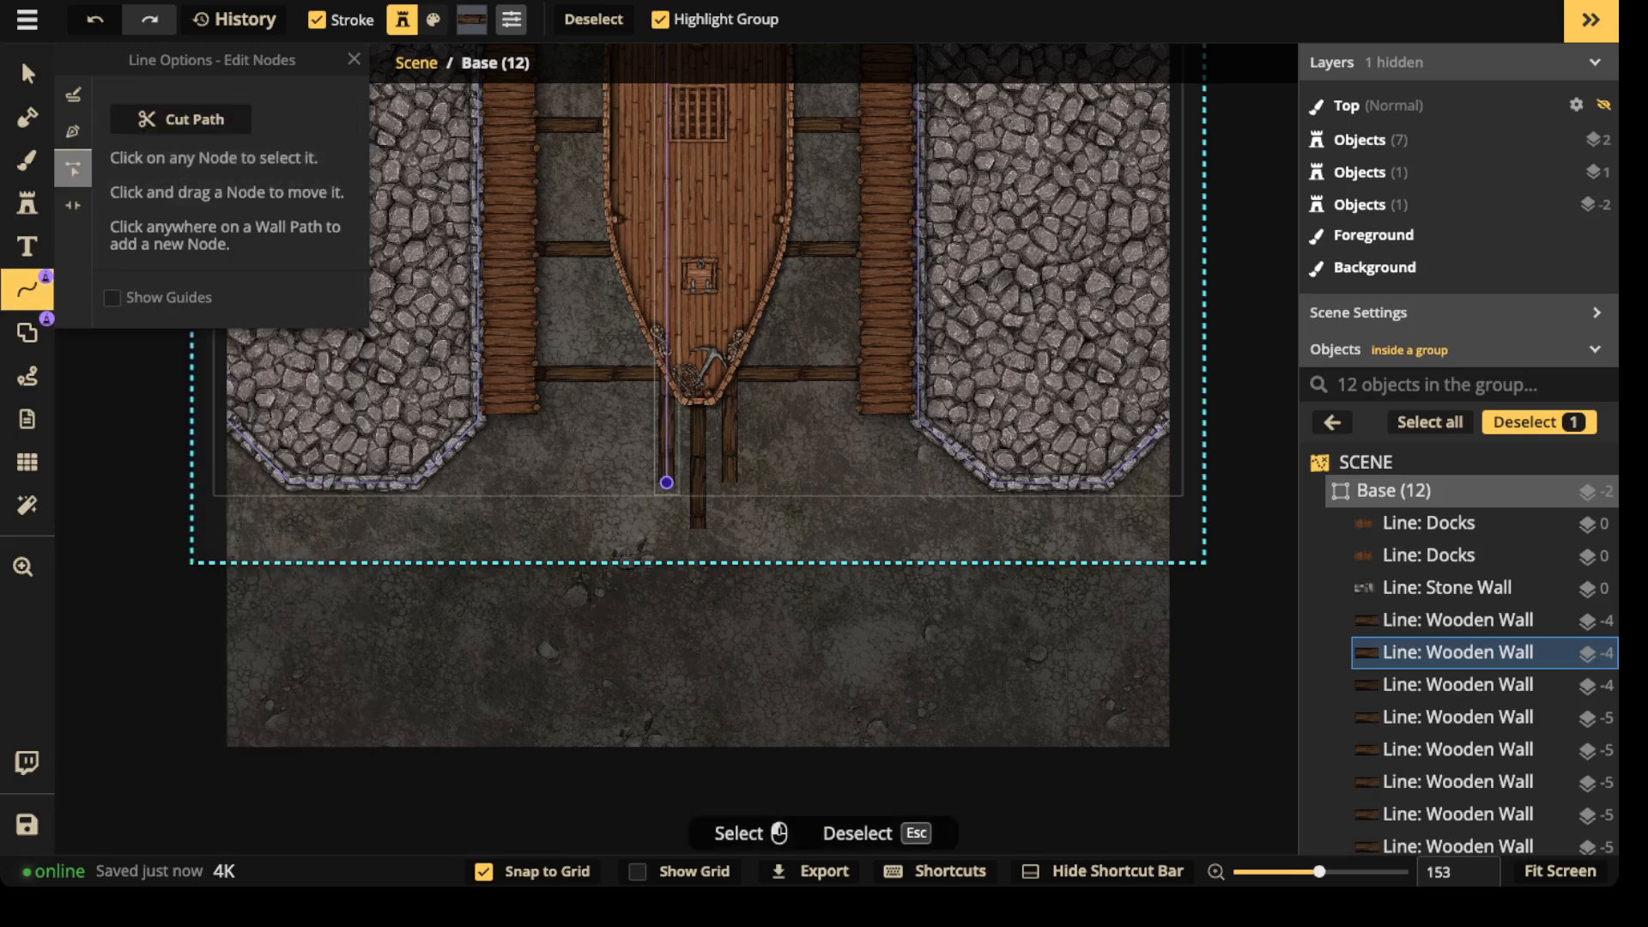
{"action": "left_click_drag", "start_coordinate": [666, 513], "coordinate": [698, 576]}
{"action": "left_click", "coordinate": [697, 311]}
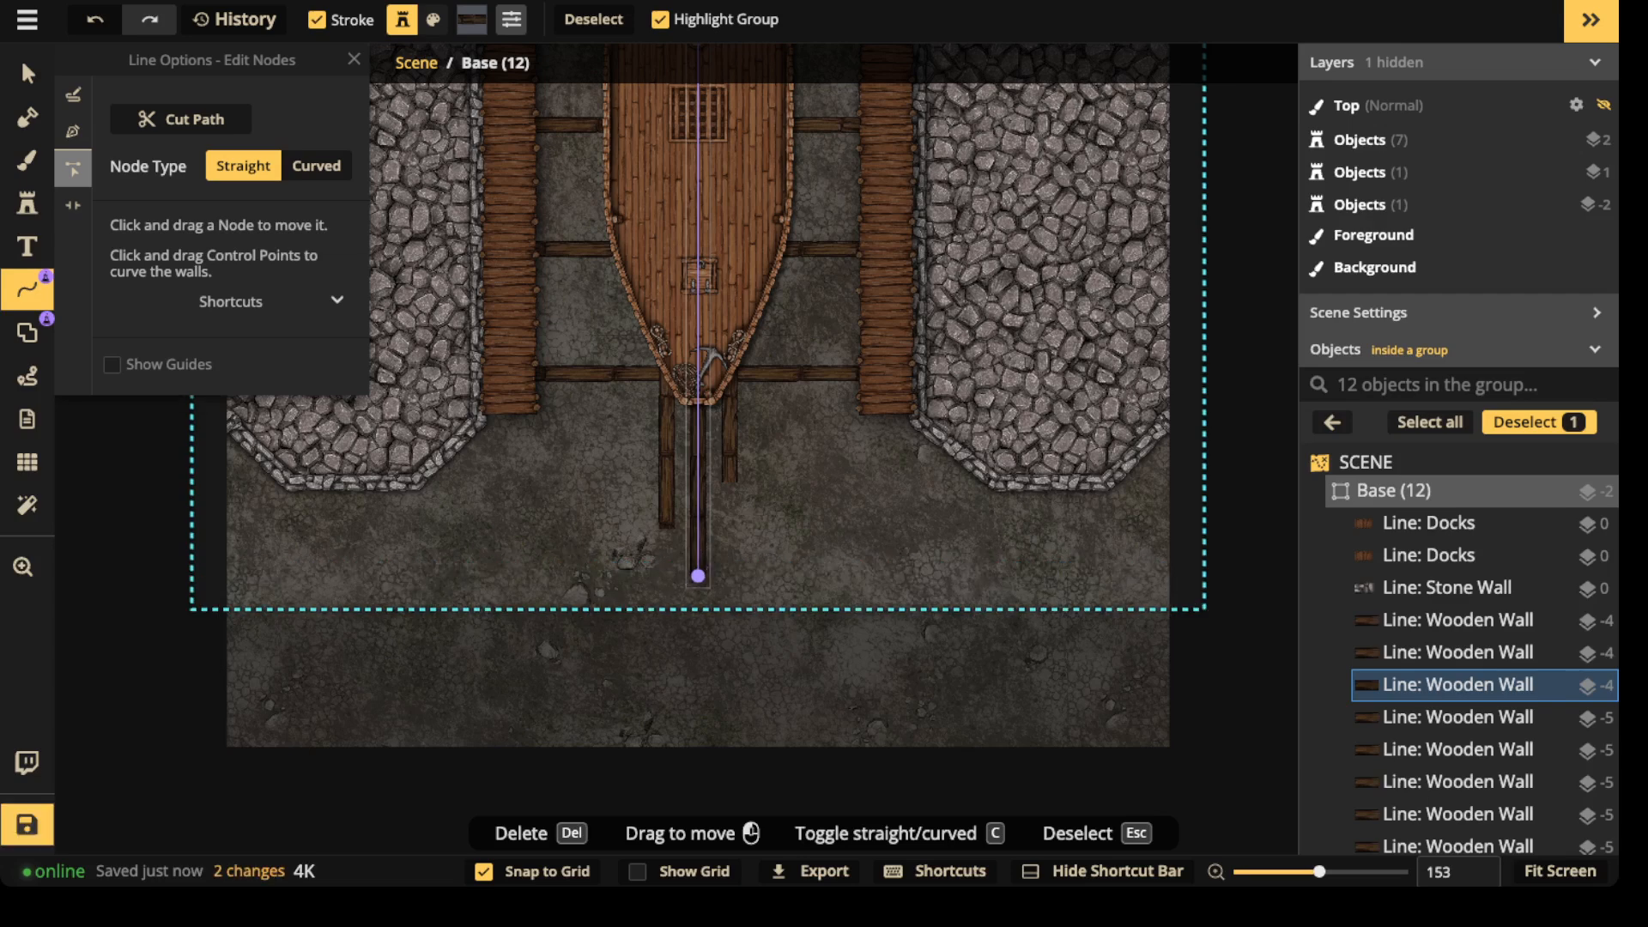
{"action": "left_click", "coordinate": [698, 311]}
{"action": "key", "text": "Escape"}
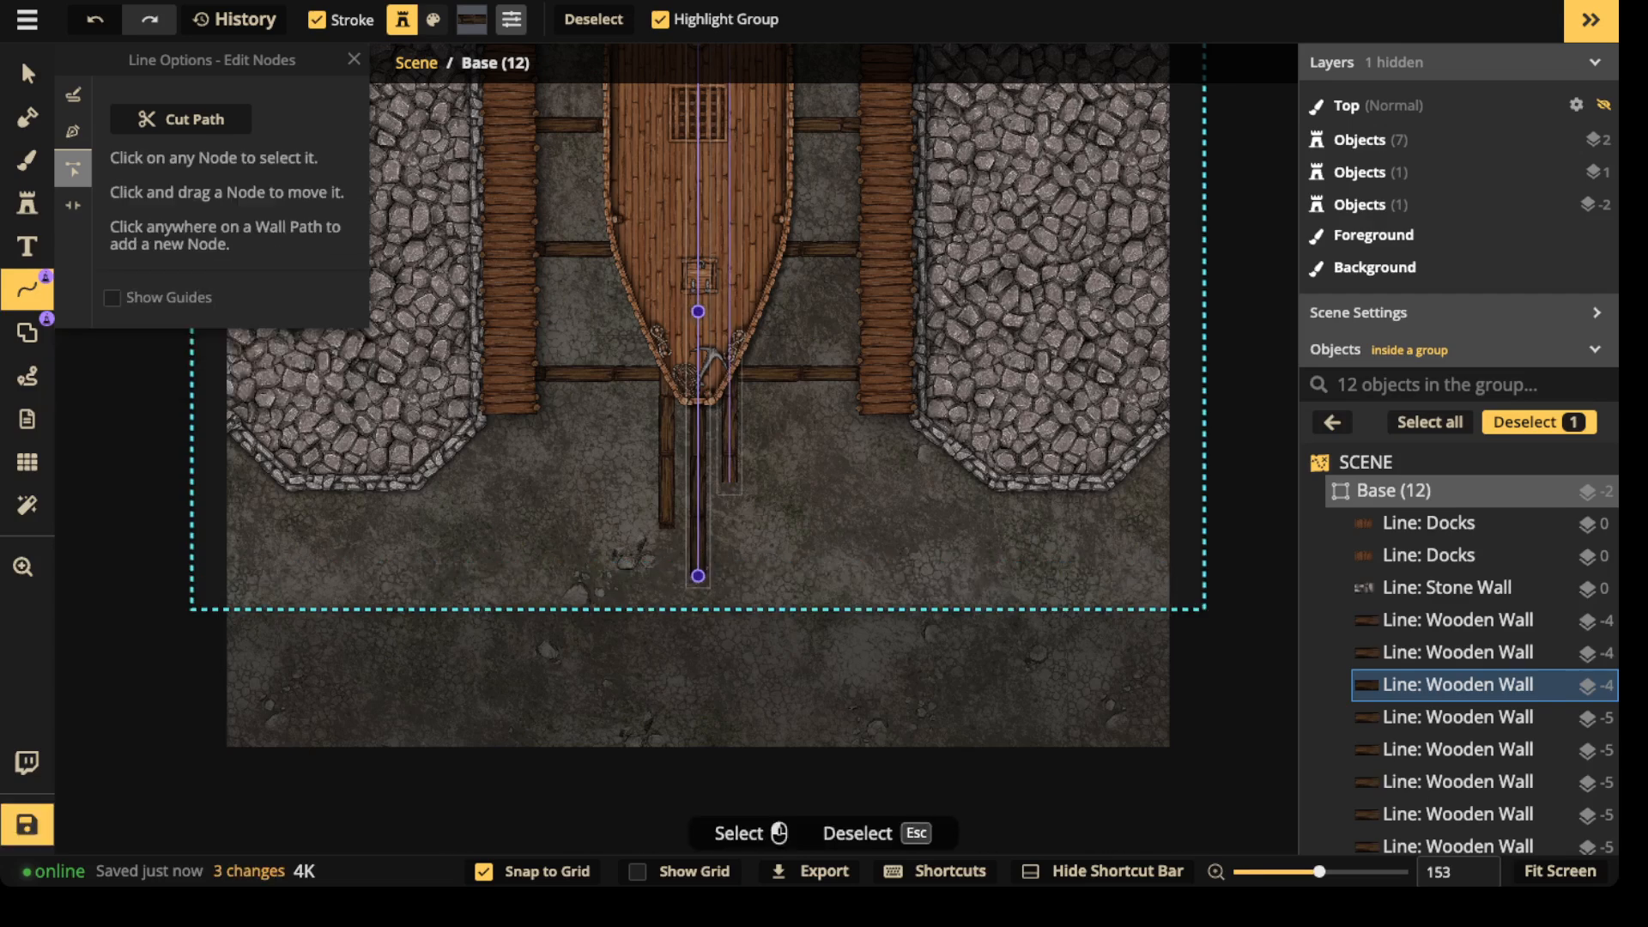
- Extend the right lengthwise beam below the bow to end level with the left one
{"action": "left_click", "coordinate": [730, 435]}
{"action": "left_click_drag", "start_coordinate": [730, 482], "coordinate": [730, 529]}
{"action": "key", "text": "Delete"}
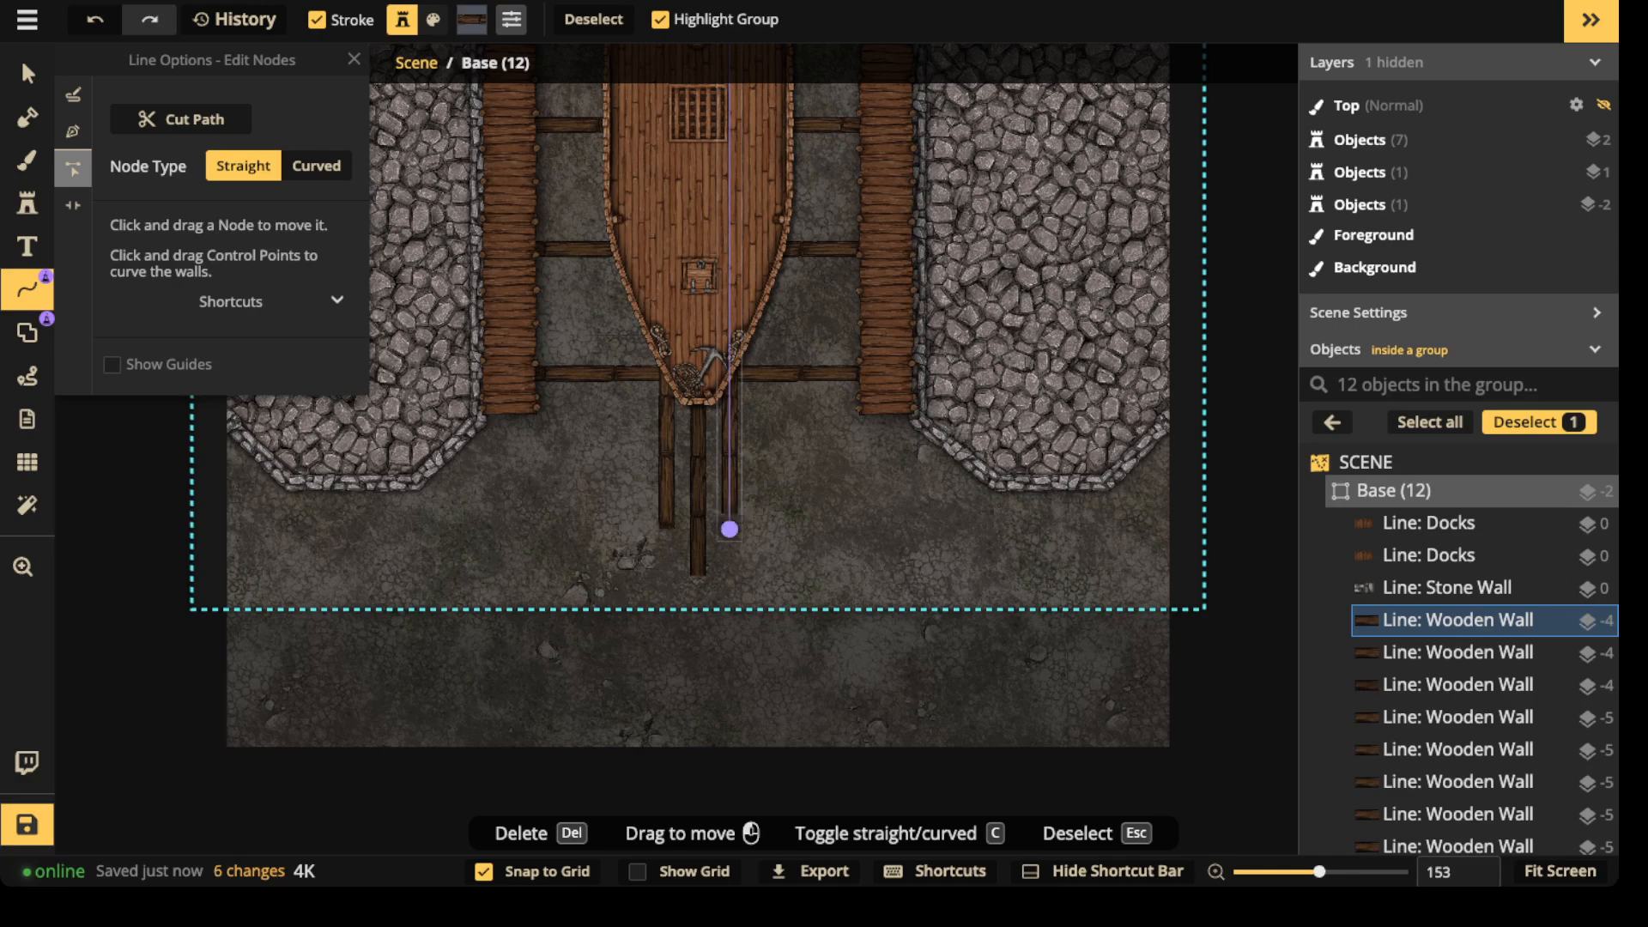
{"action": "key", "text": "Escape"}
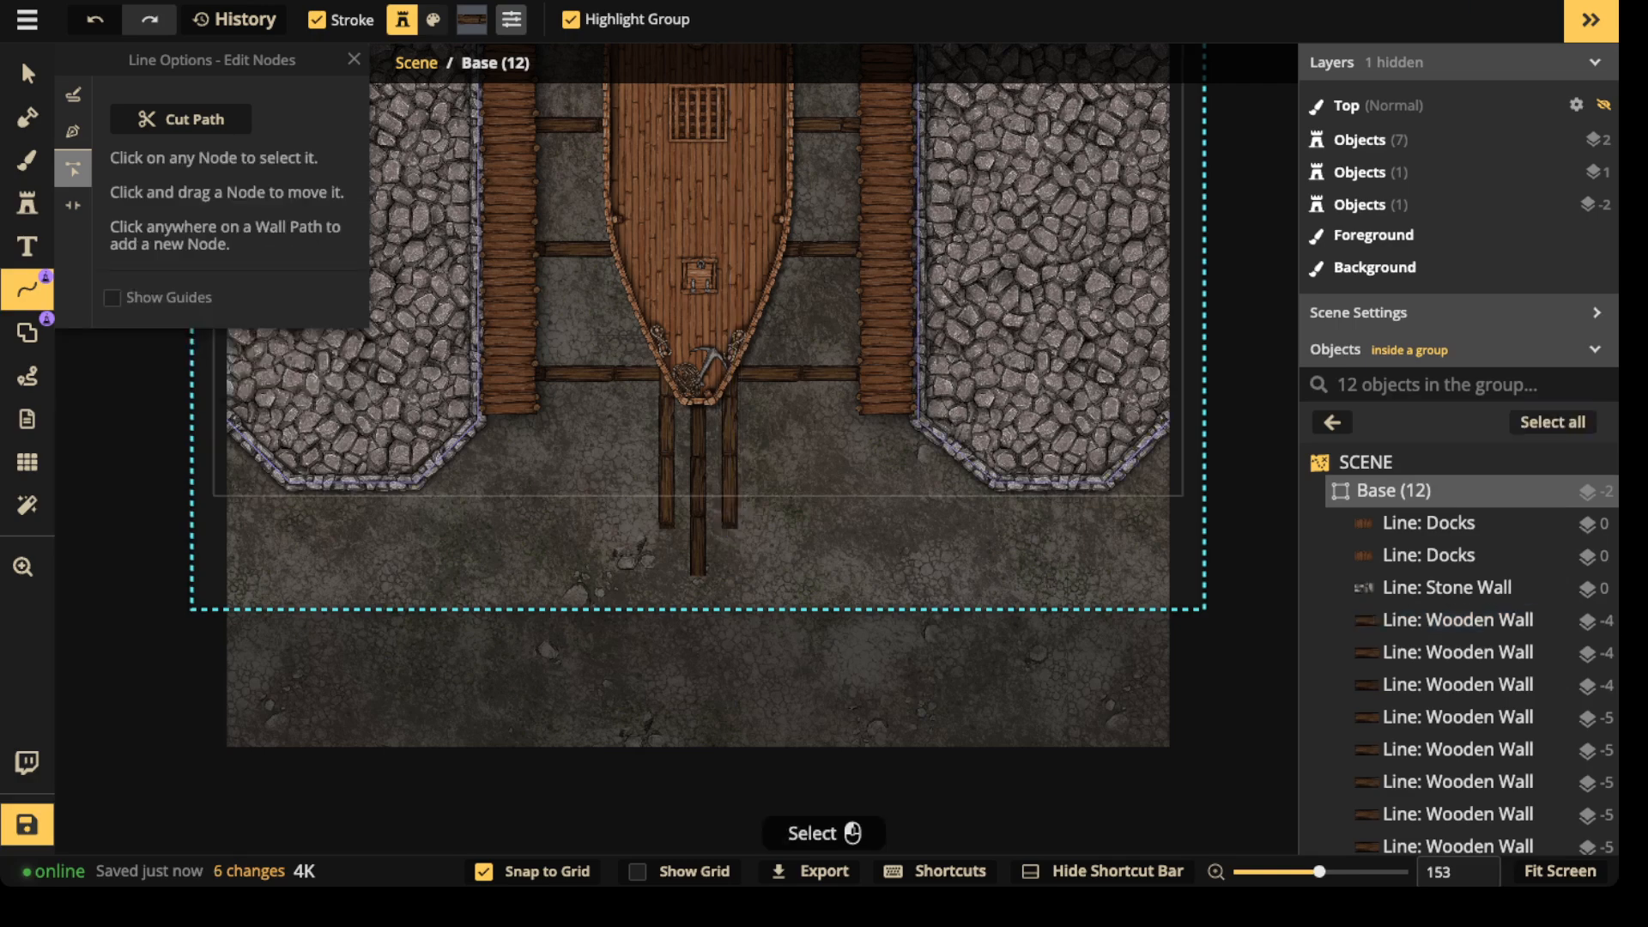
- Leave the Base group and lock it in the scene's object list
{"action": "key", "text": "Escape"}
{"action": "scroll", "coordinate": [691, 360], "scroll_direction": "down", "scroll_amount": 3}
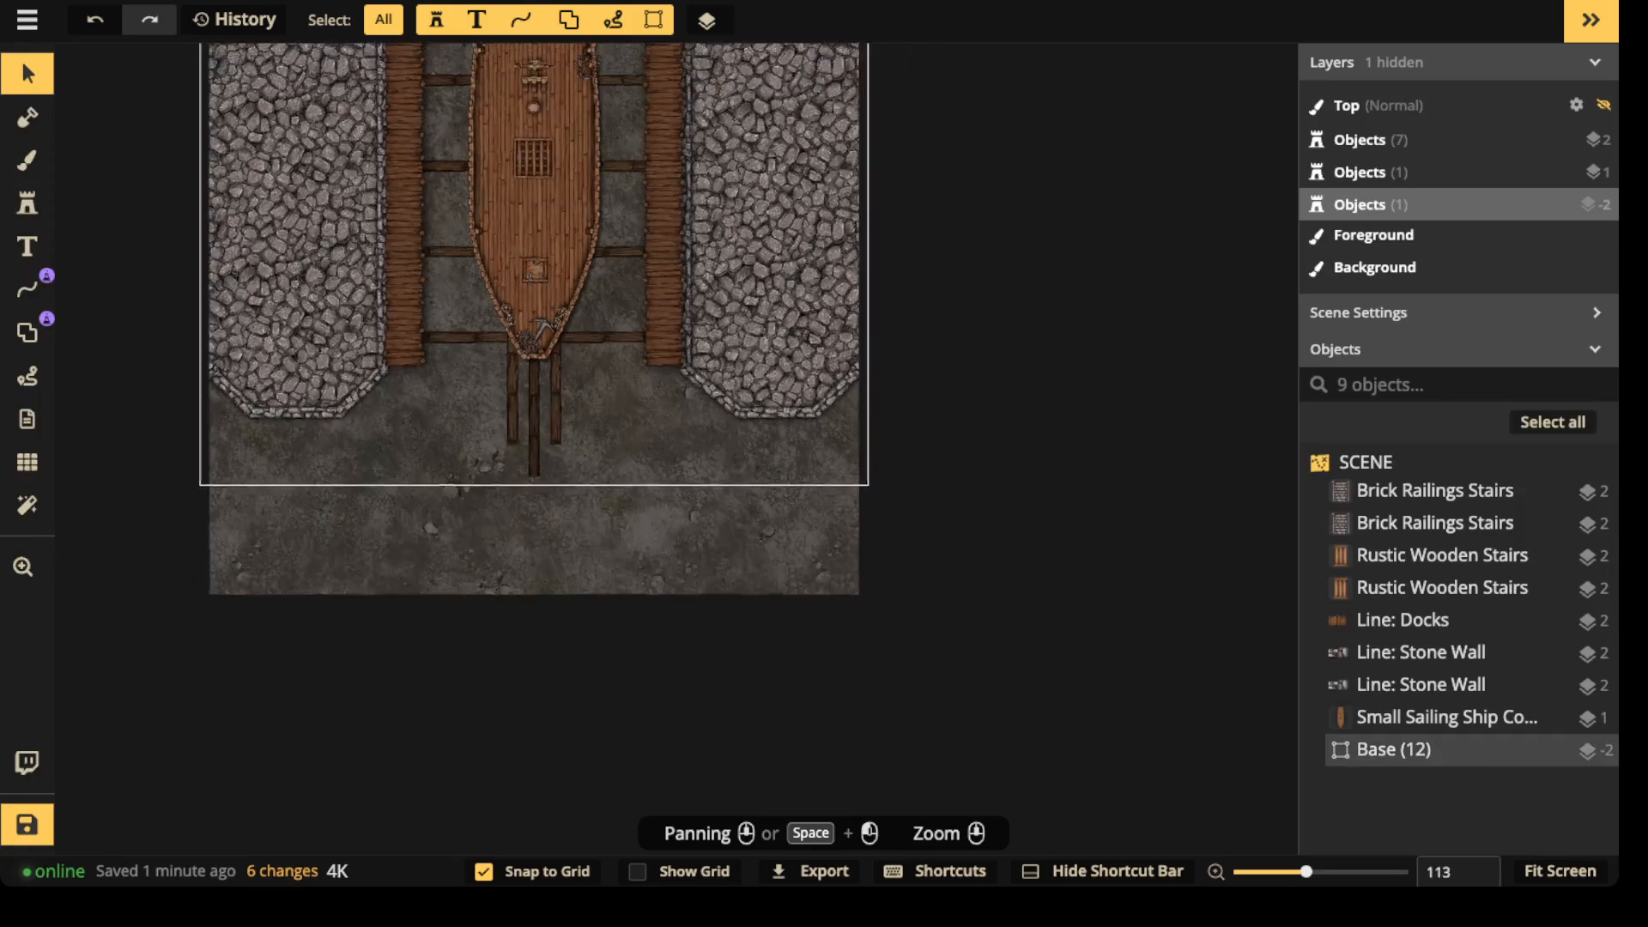
{"action": "left_click", "coordinate": [1556, 749]}
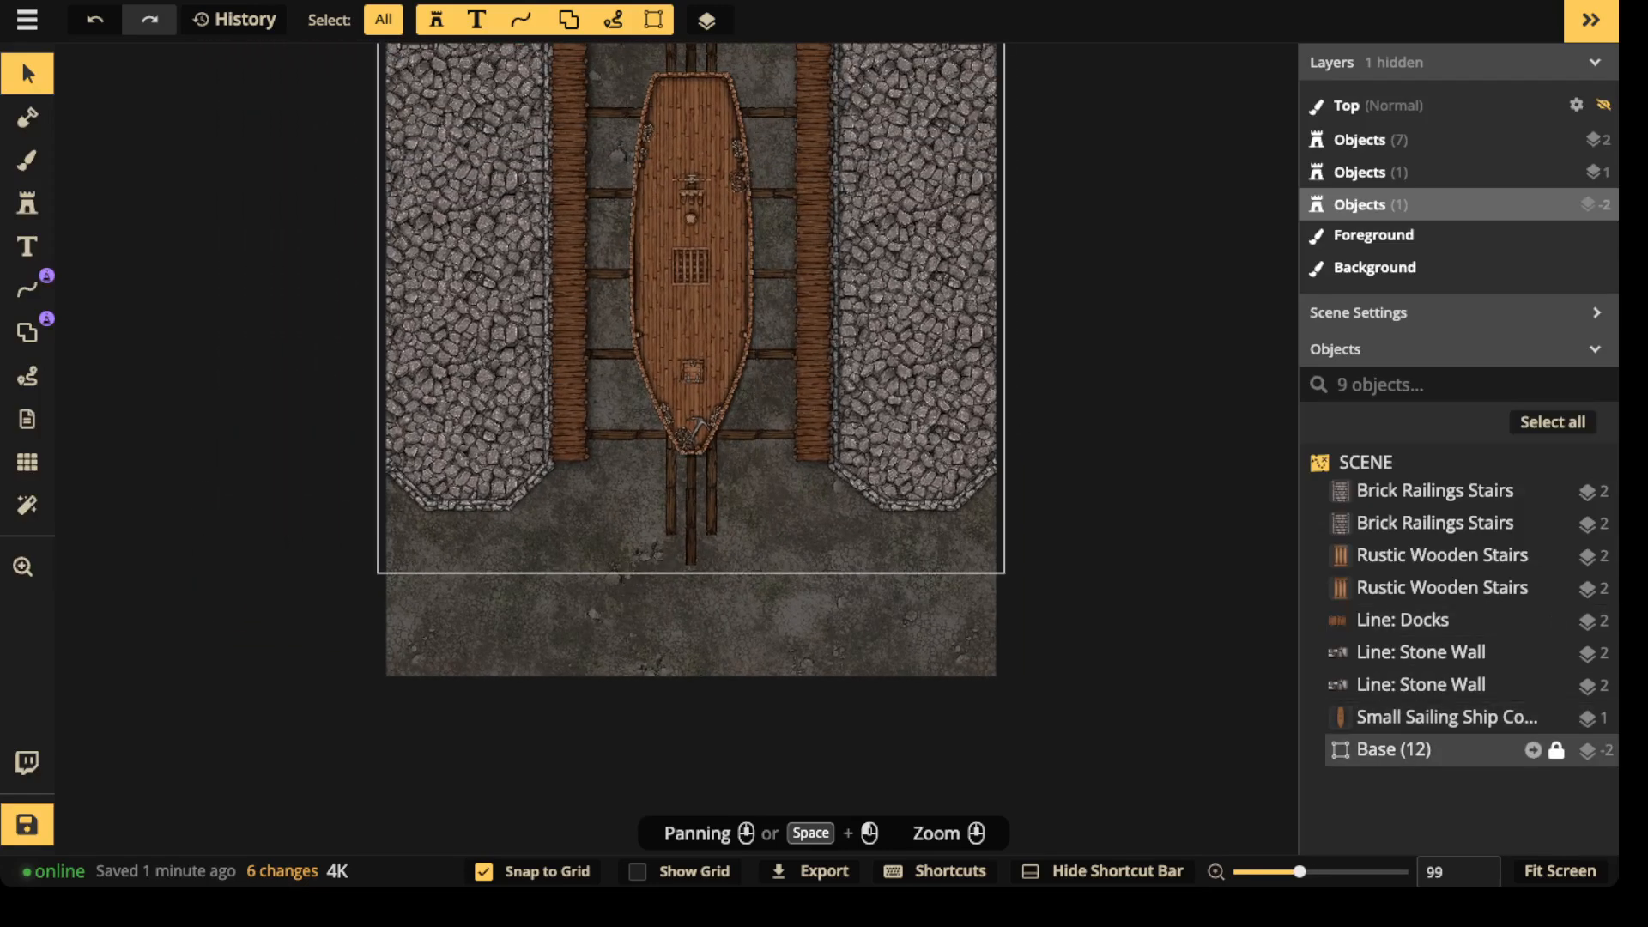
- Set the Shape pen to a texture fill without stroke, using the dark blue Water texture from the Jungle pack
{"action": "left_click", "coordinate": [27, 332]}
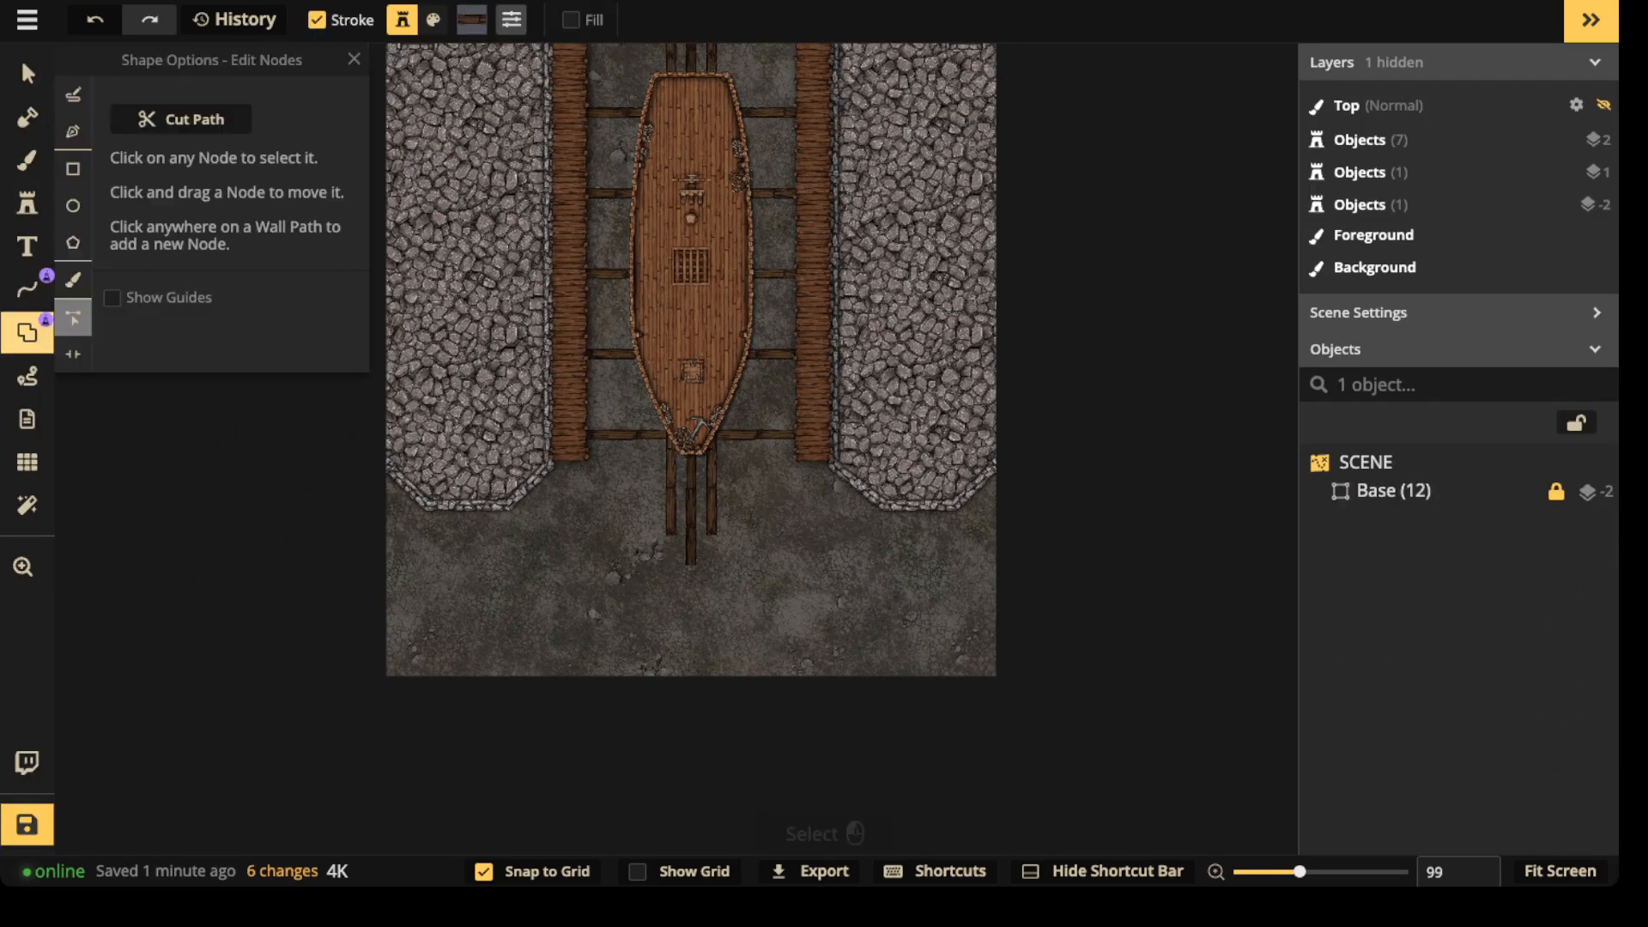
{"action": "left_click", "coordinate": [73, 130]}
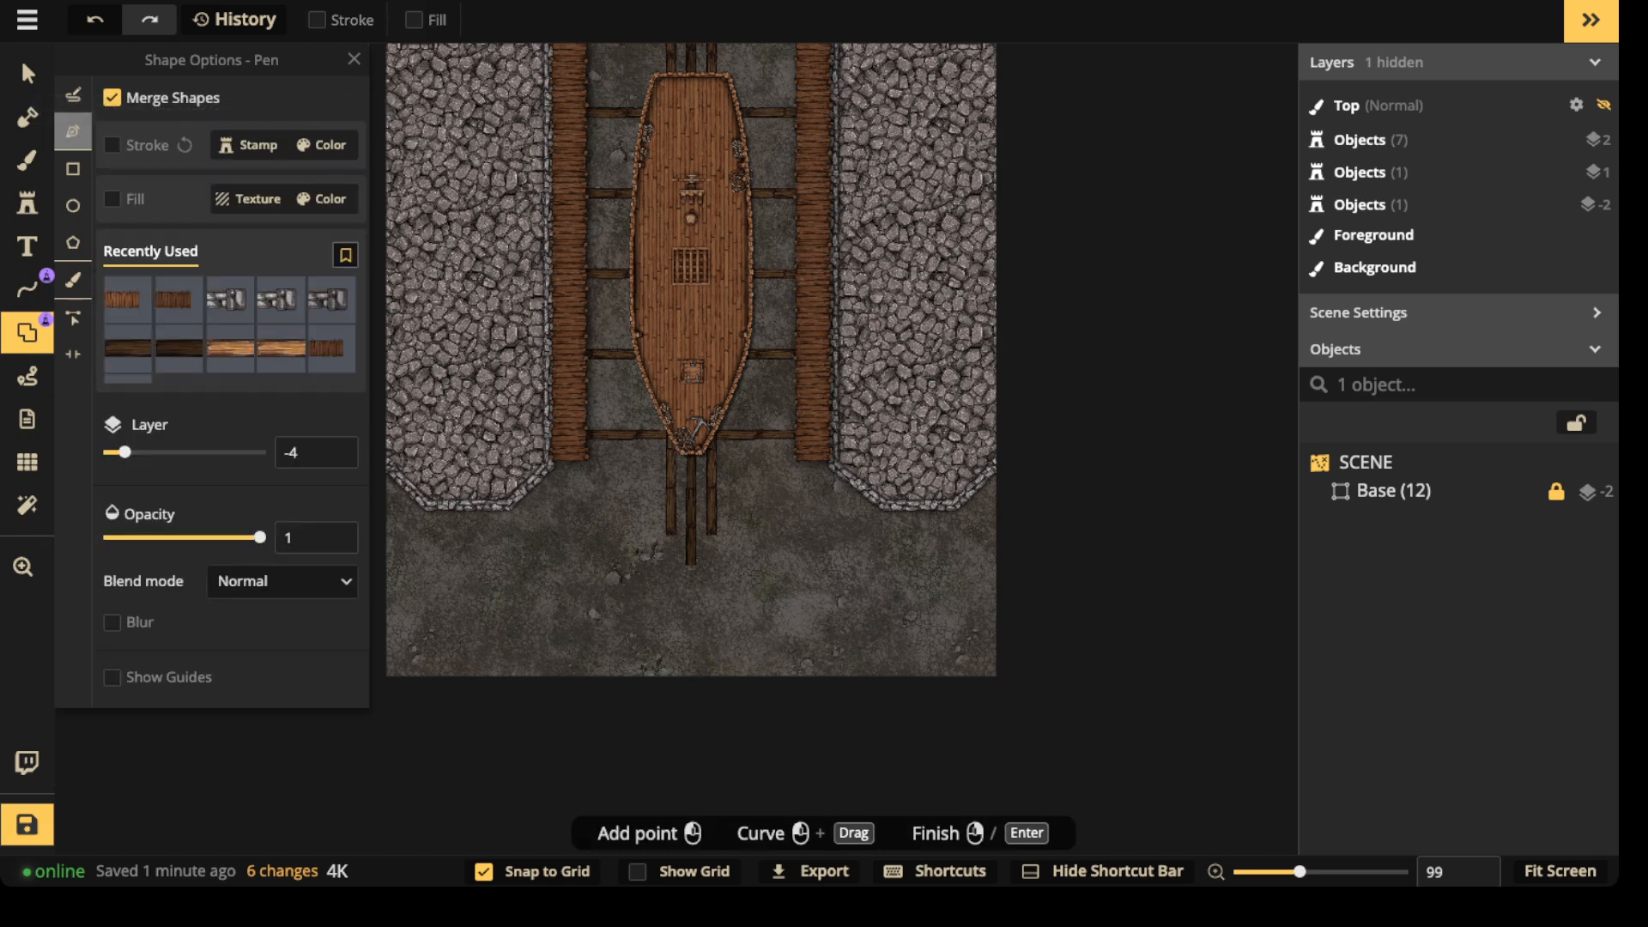
{"action": "left_click", "coordinate": [133, 199]}
{"action": "left_click", "coordinate": [247, 199]}
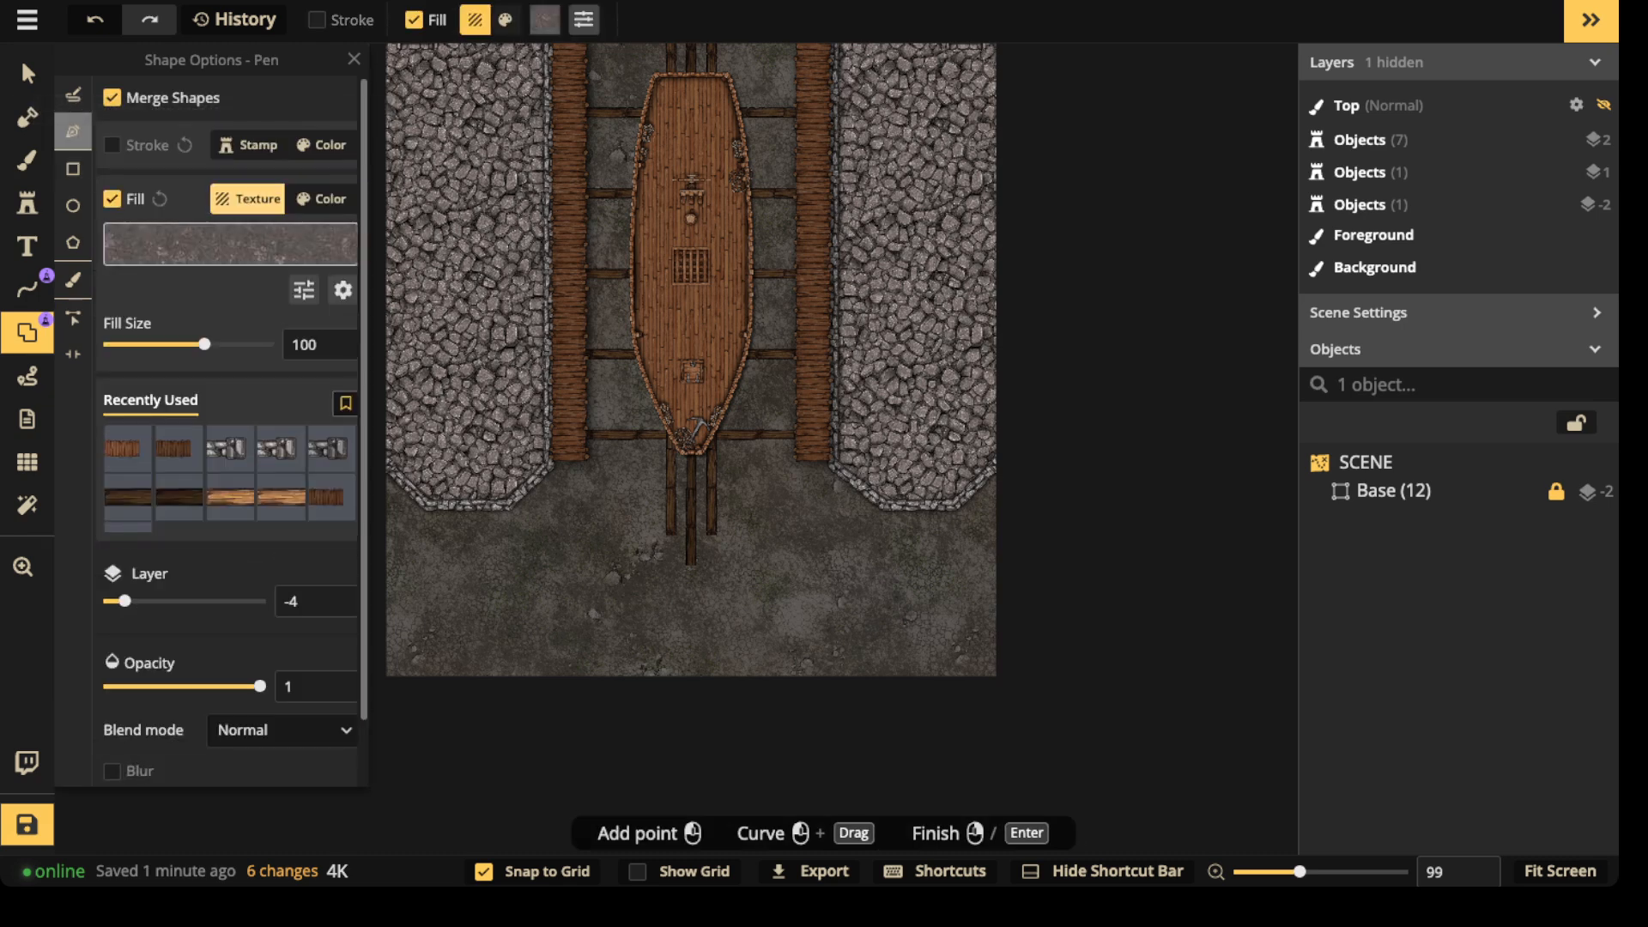
{"action": "left_click", "coordinate": [230, 242]}
{"action": "scroll", "coordinate": [403, 438], "scroll_direction": "down", "scroll_amount": 12}
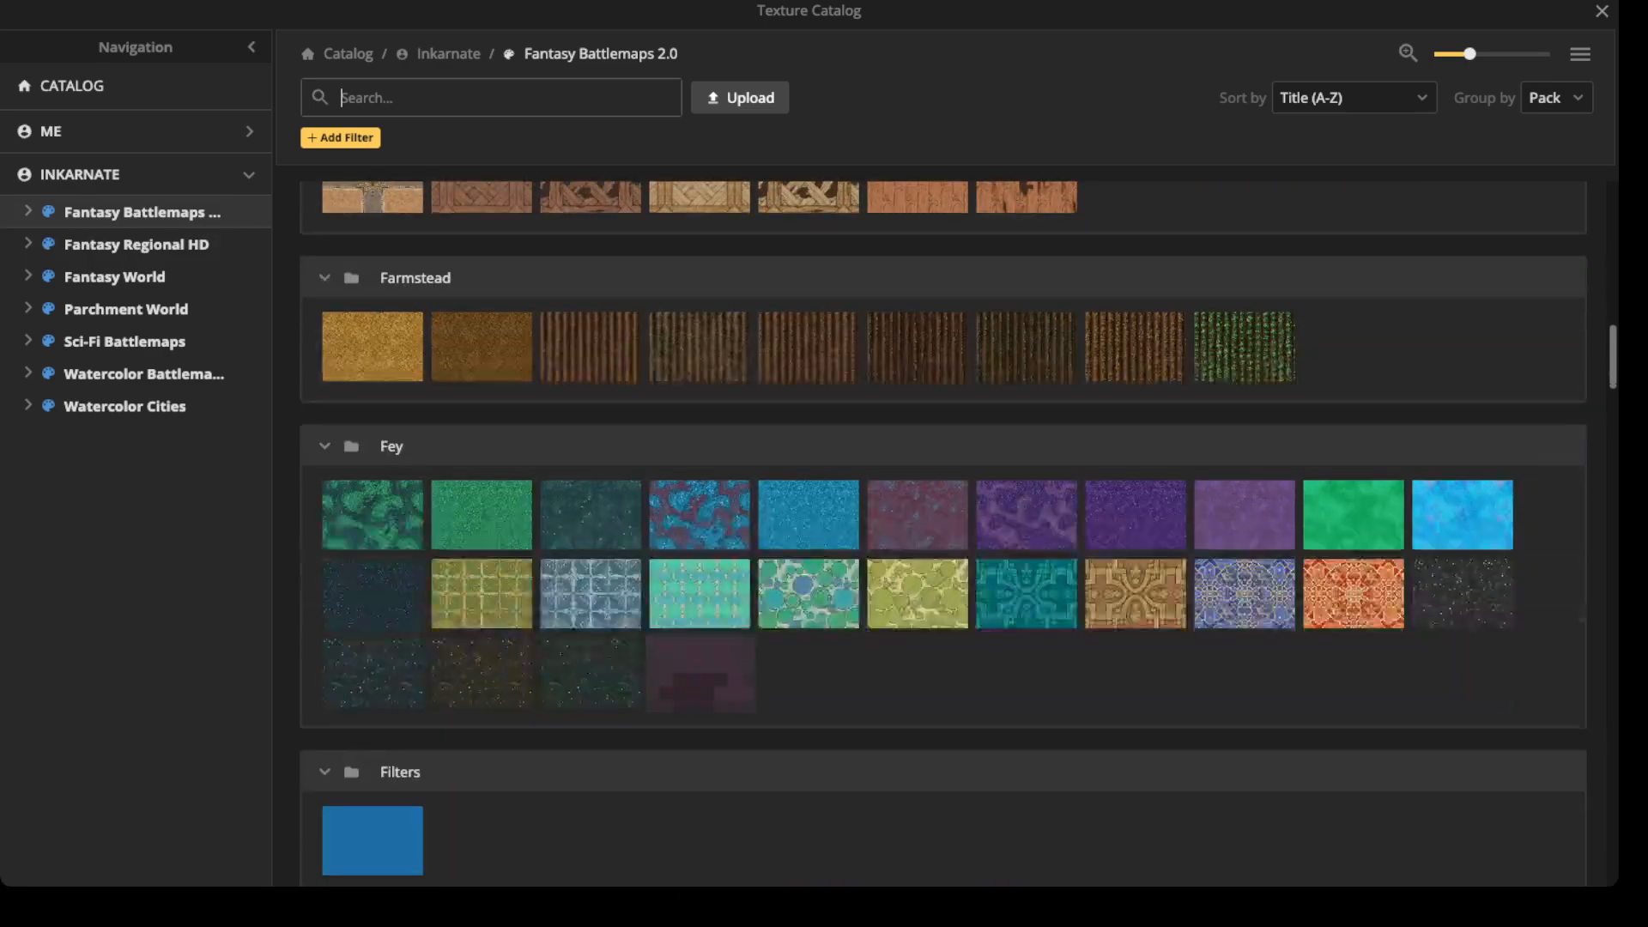
{"action": "scroll", "coordinate": [958, 534], "scroll_direction": "down", "scroll_amount": 7}
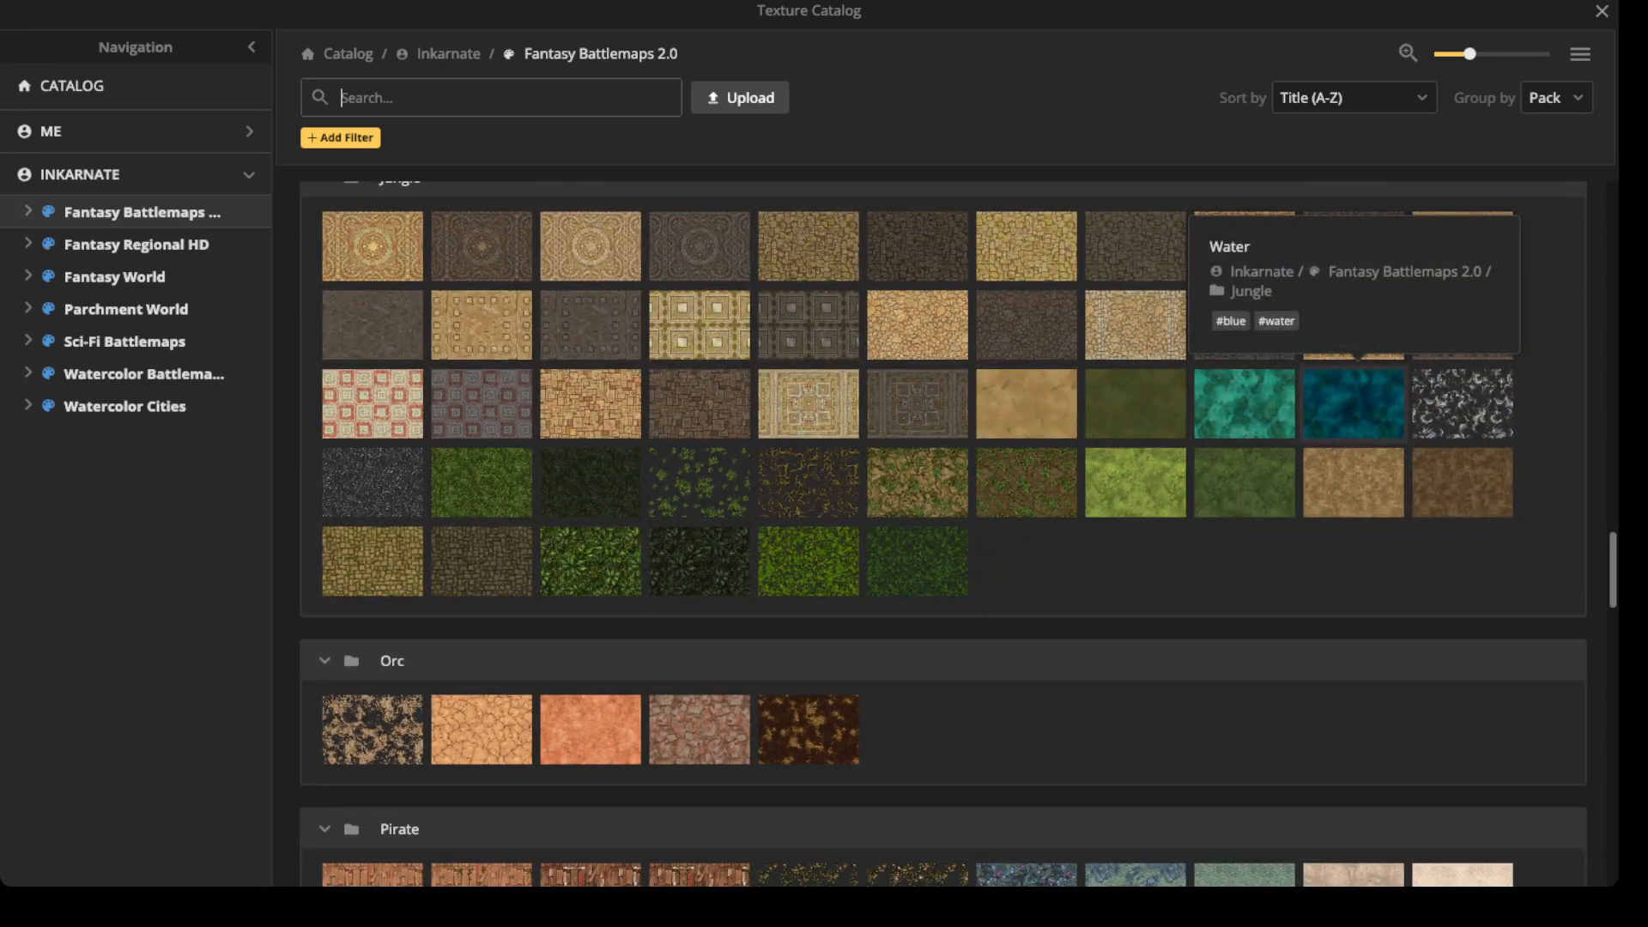
{"action": "left_click", "coordinate": [1354, 404]}
- Start the water outline along the left stone wall's angled end, up its inner side and across the lowest cross beam to the right wall
{"action": "scroll", "coordinate": [478, 495], "scroll_direction": "up", "scroll_amount": 4}
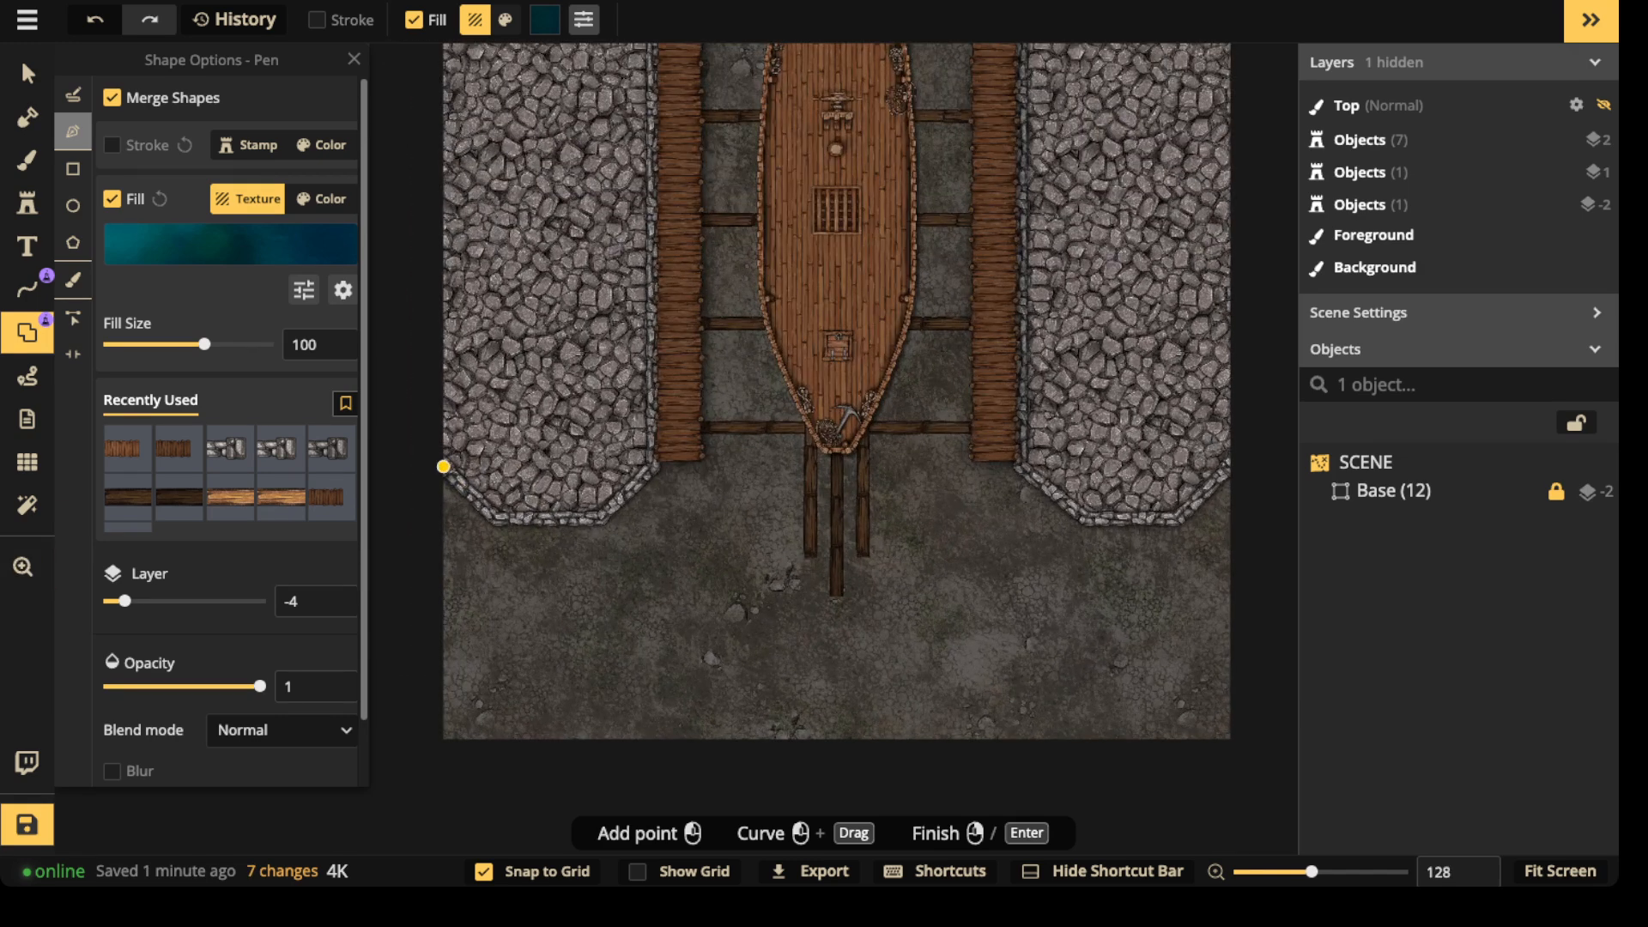
{"action": "left_click", "coordinate": [443, 466]}
{"action": "left_click", "coordinate": [495, 518]}
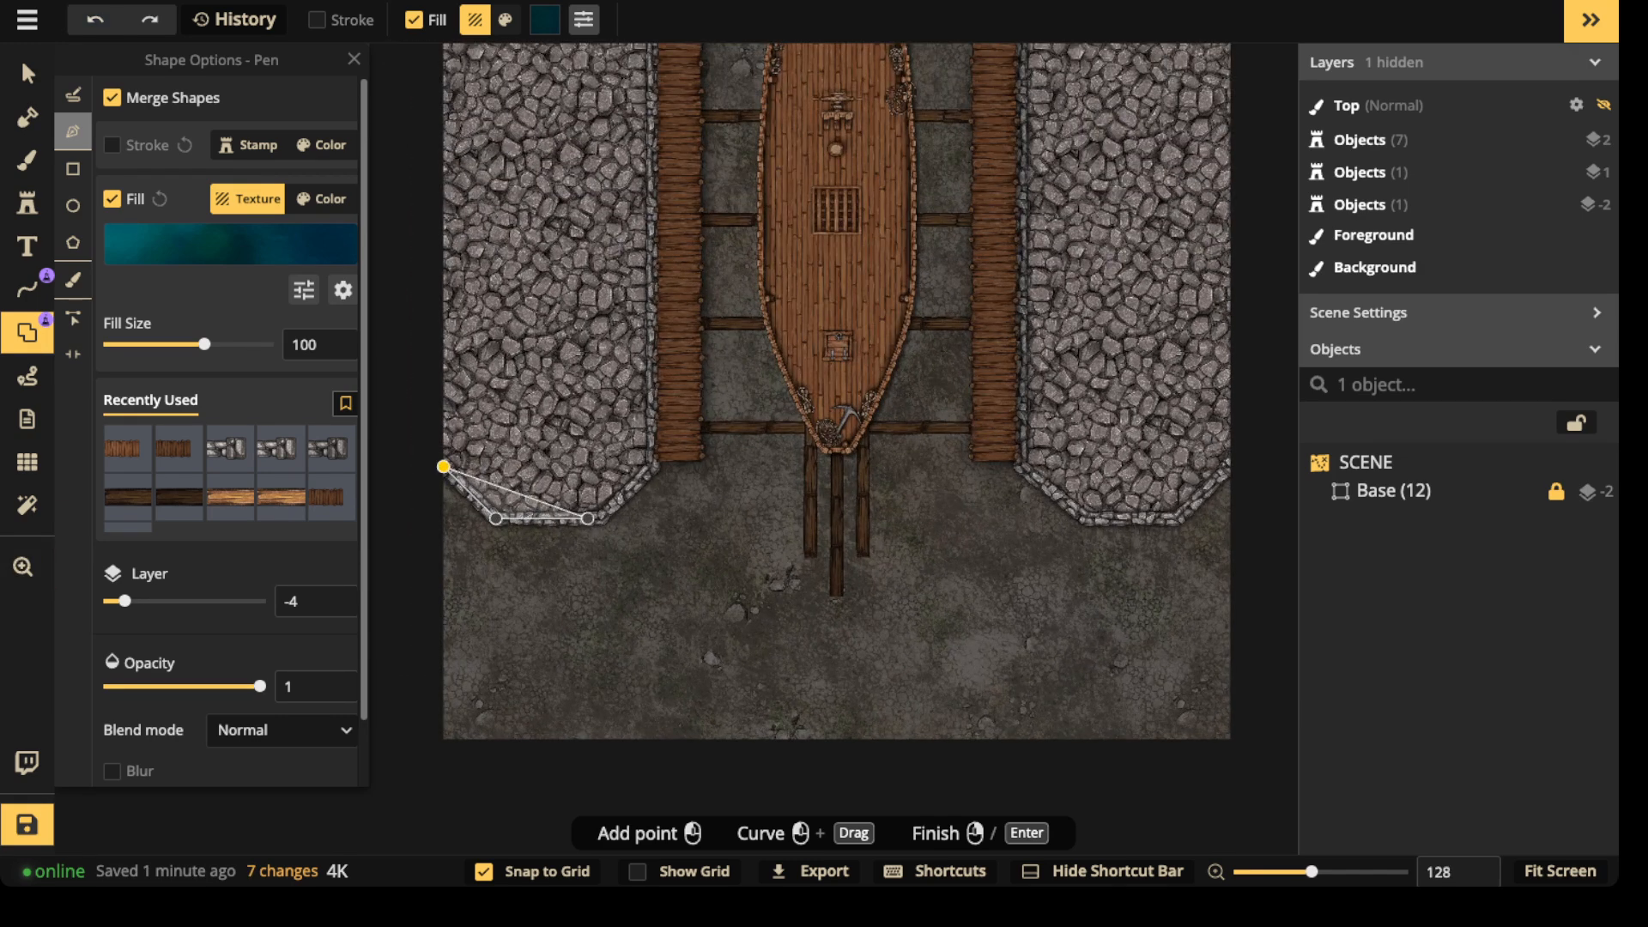
{"action": "left_click", "coordinate": [601, 519]}
{"action": "left_click", "coordinate": [654, 466]}
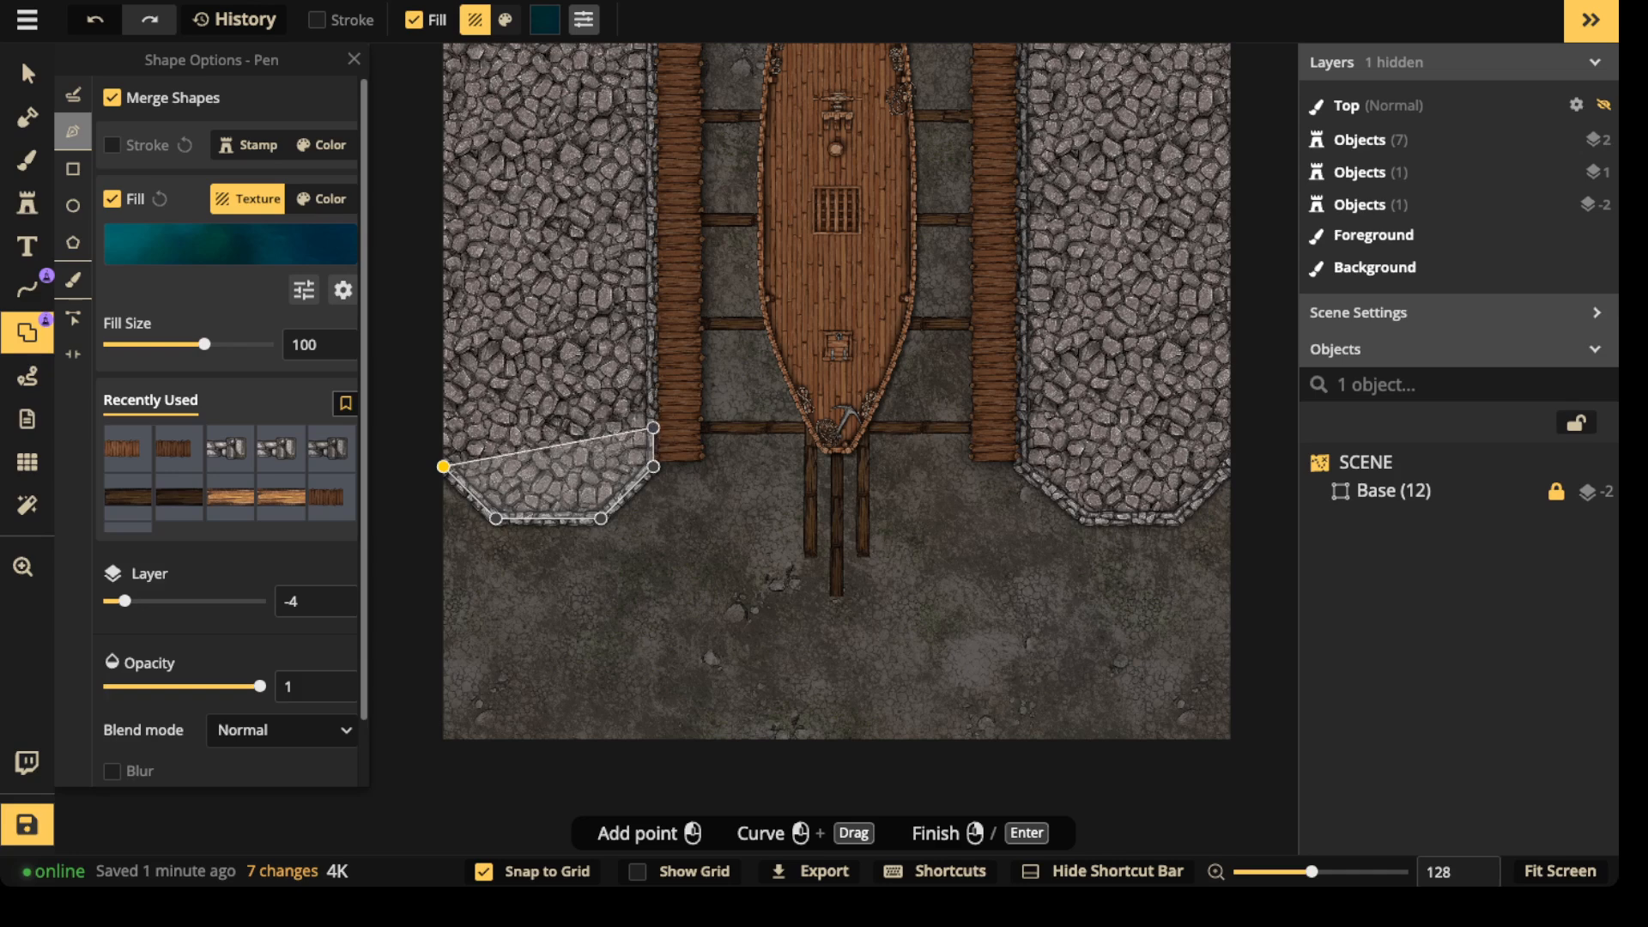
{"action": "left_click", "coordinate": [653, 426]}
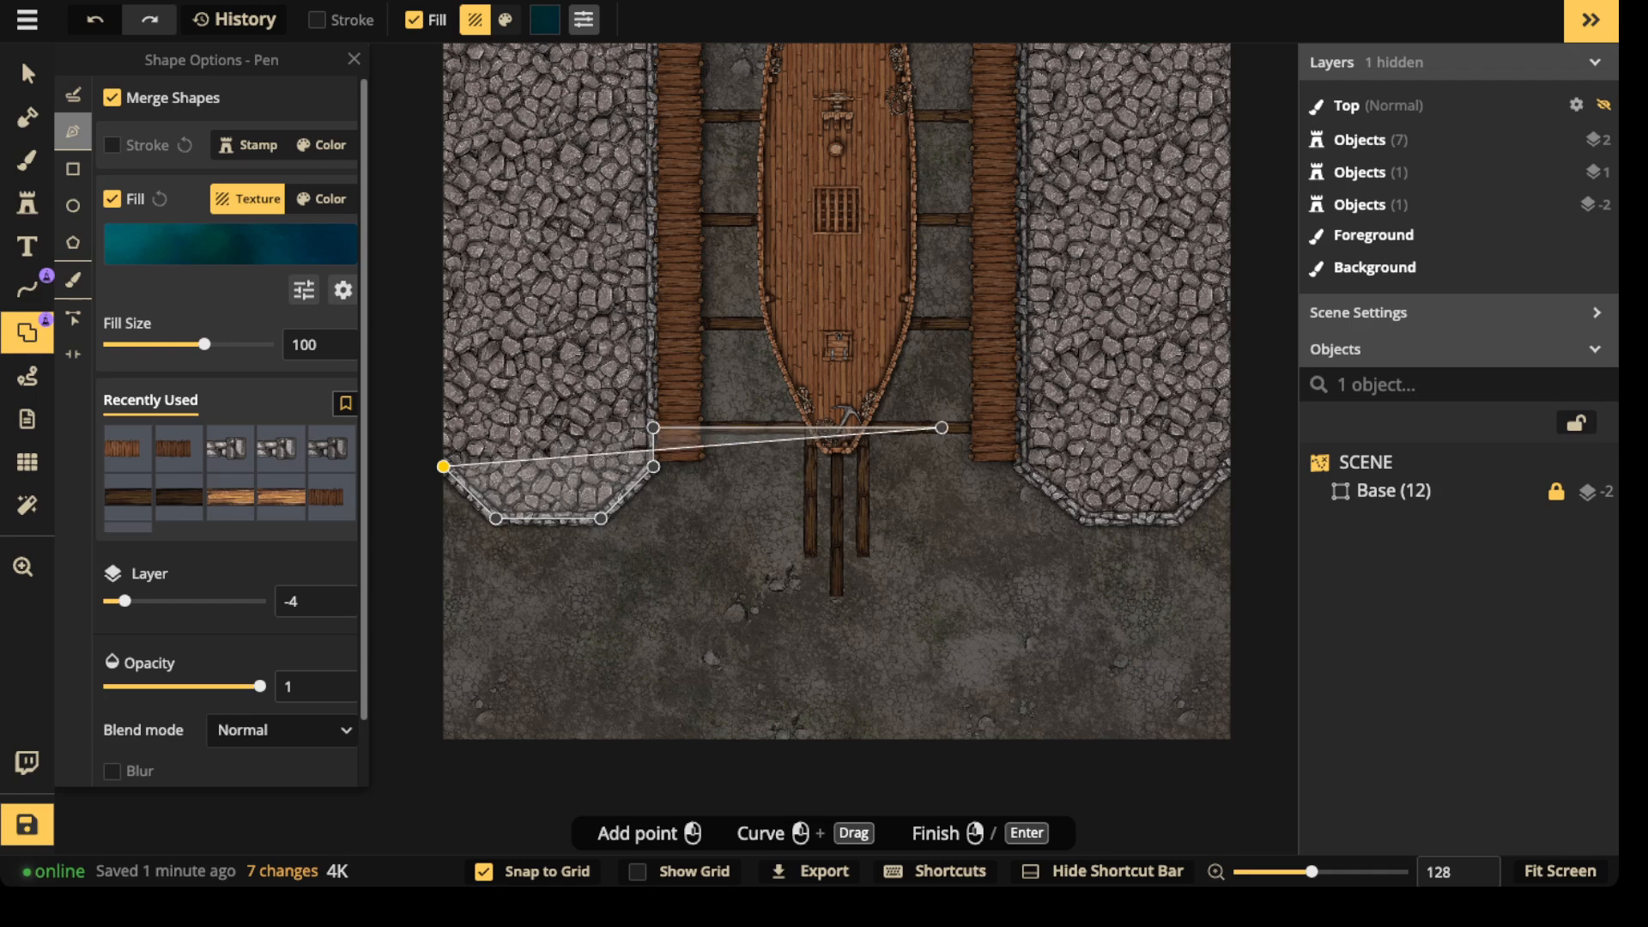
{"action": "left_click", "coordinate": [1020, 426]}
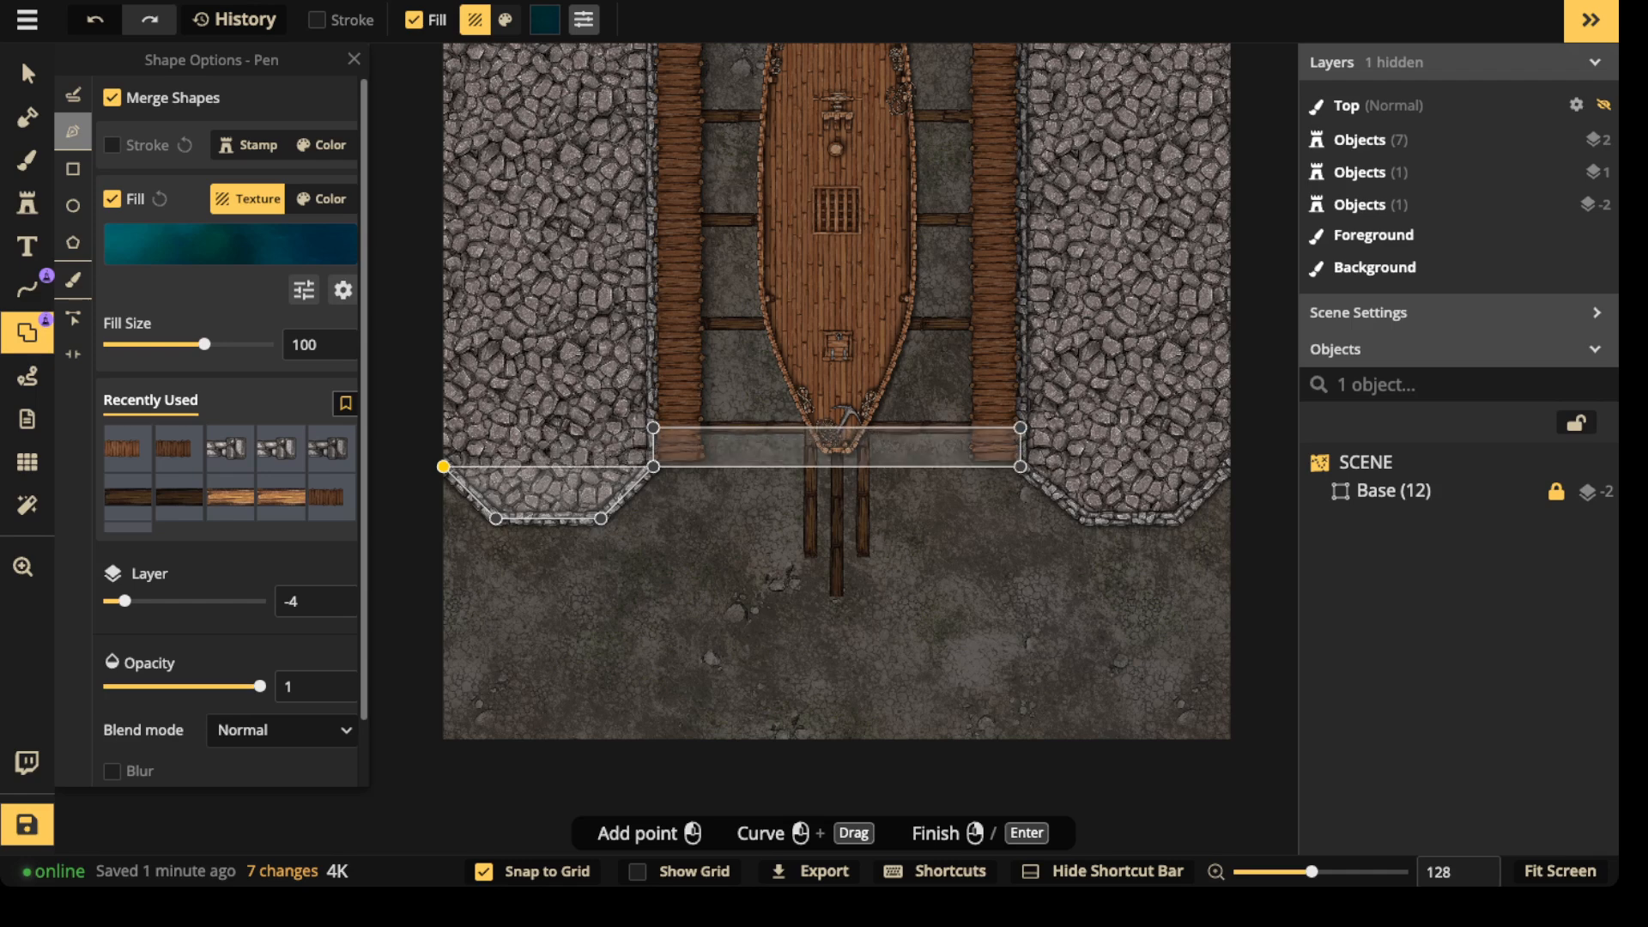
- Continue the outline around the right wall's angled end and beyond the map's lower edge, close it and add the water shape
{"action": "left_click", "coordinate": [1020, 466]}
{"action": "left_click_drag", "start_coordinate": [1086, 519], "coordinate": [806, 513]}
{"action": "left_click", "coordinate": [805, 513]}
{"action": "left_click", "coordinate": [897, 514]}
{"action": "left_click", "coordinate": [950, 448]}
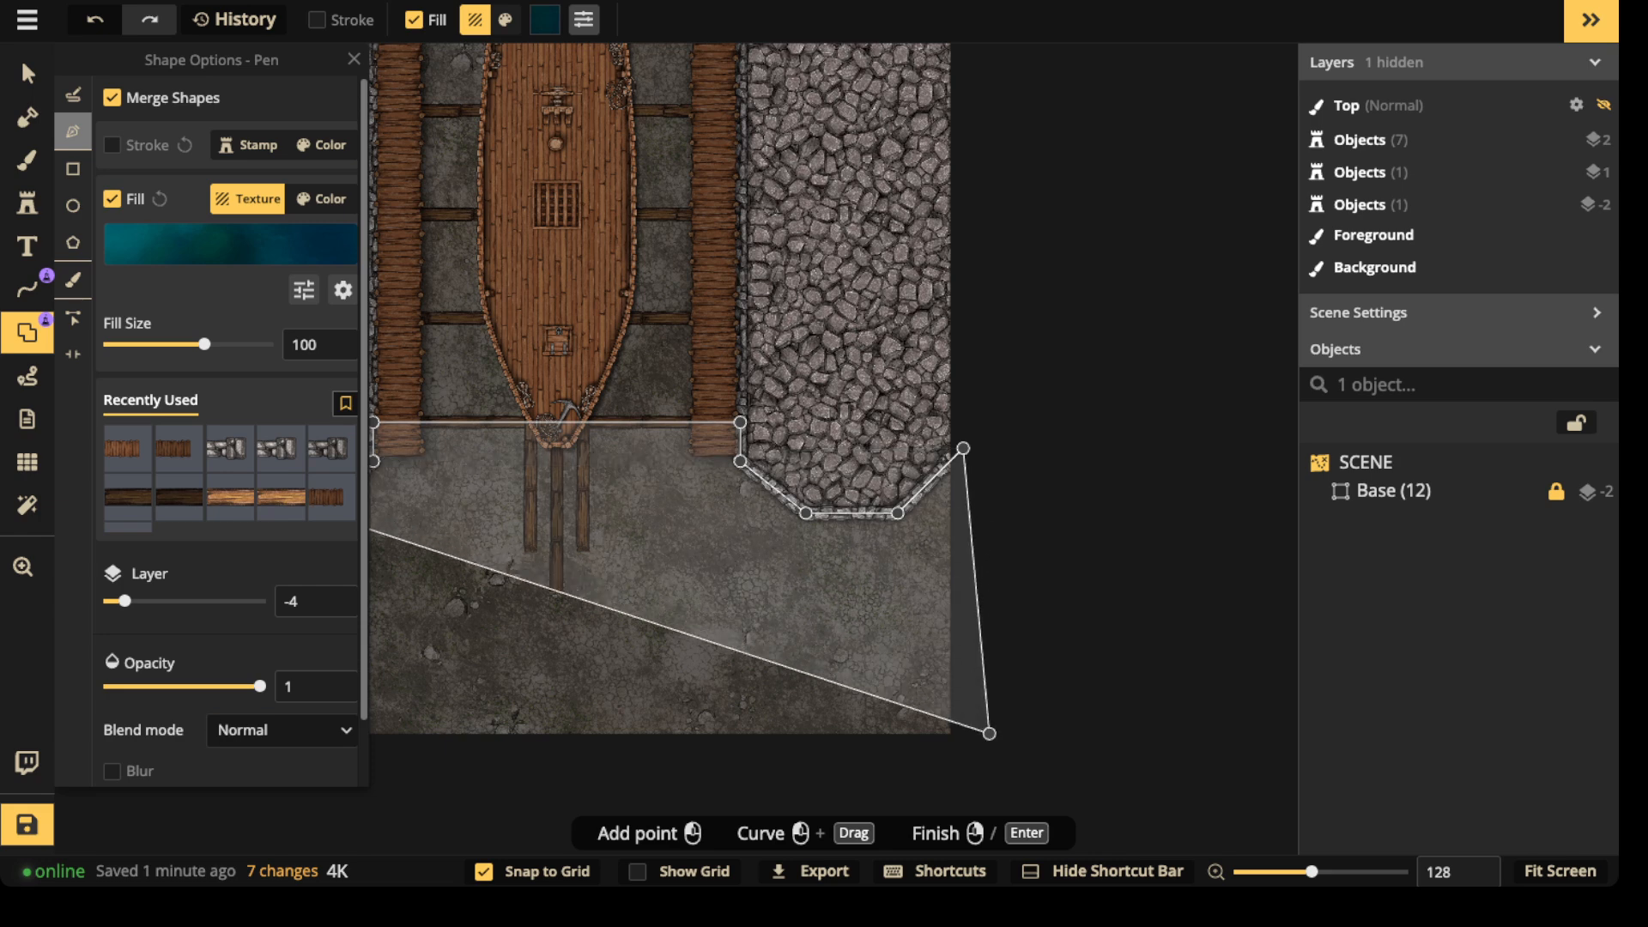
{"action": "left_click_drag", "start_coordinate": [992, 781], "coordinate": [1429, 606]}
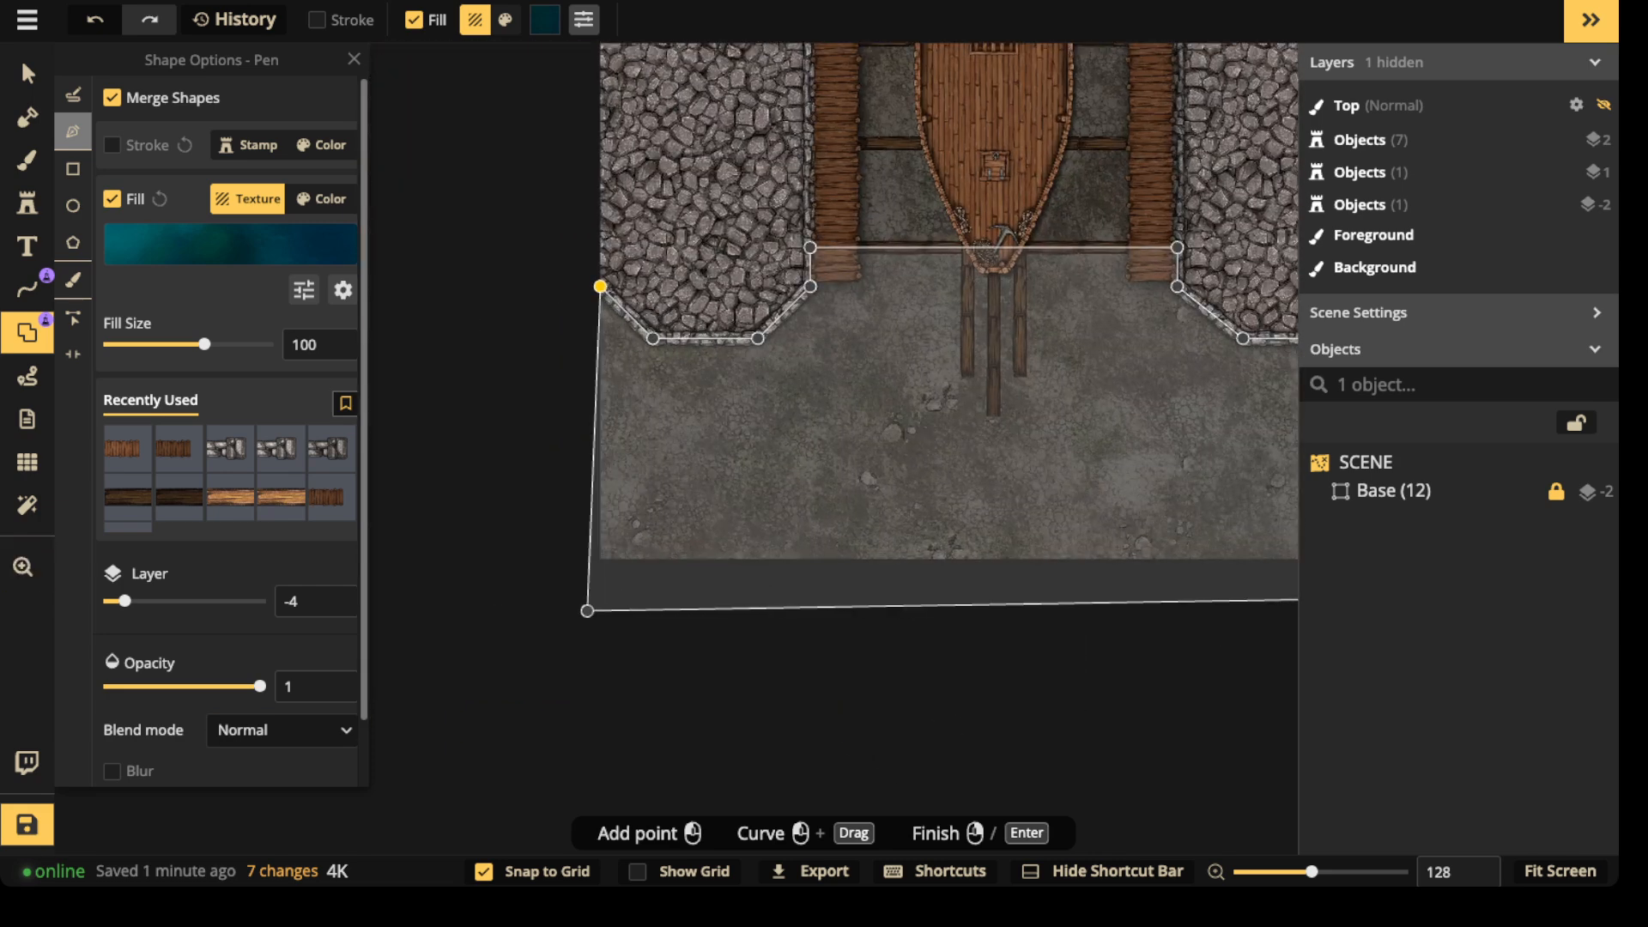
{"action": "key", "text": "Return"}
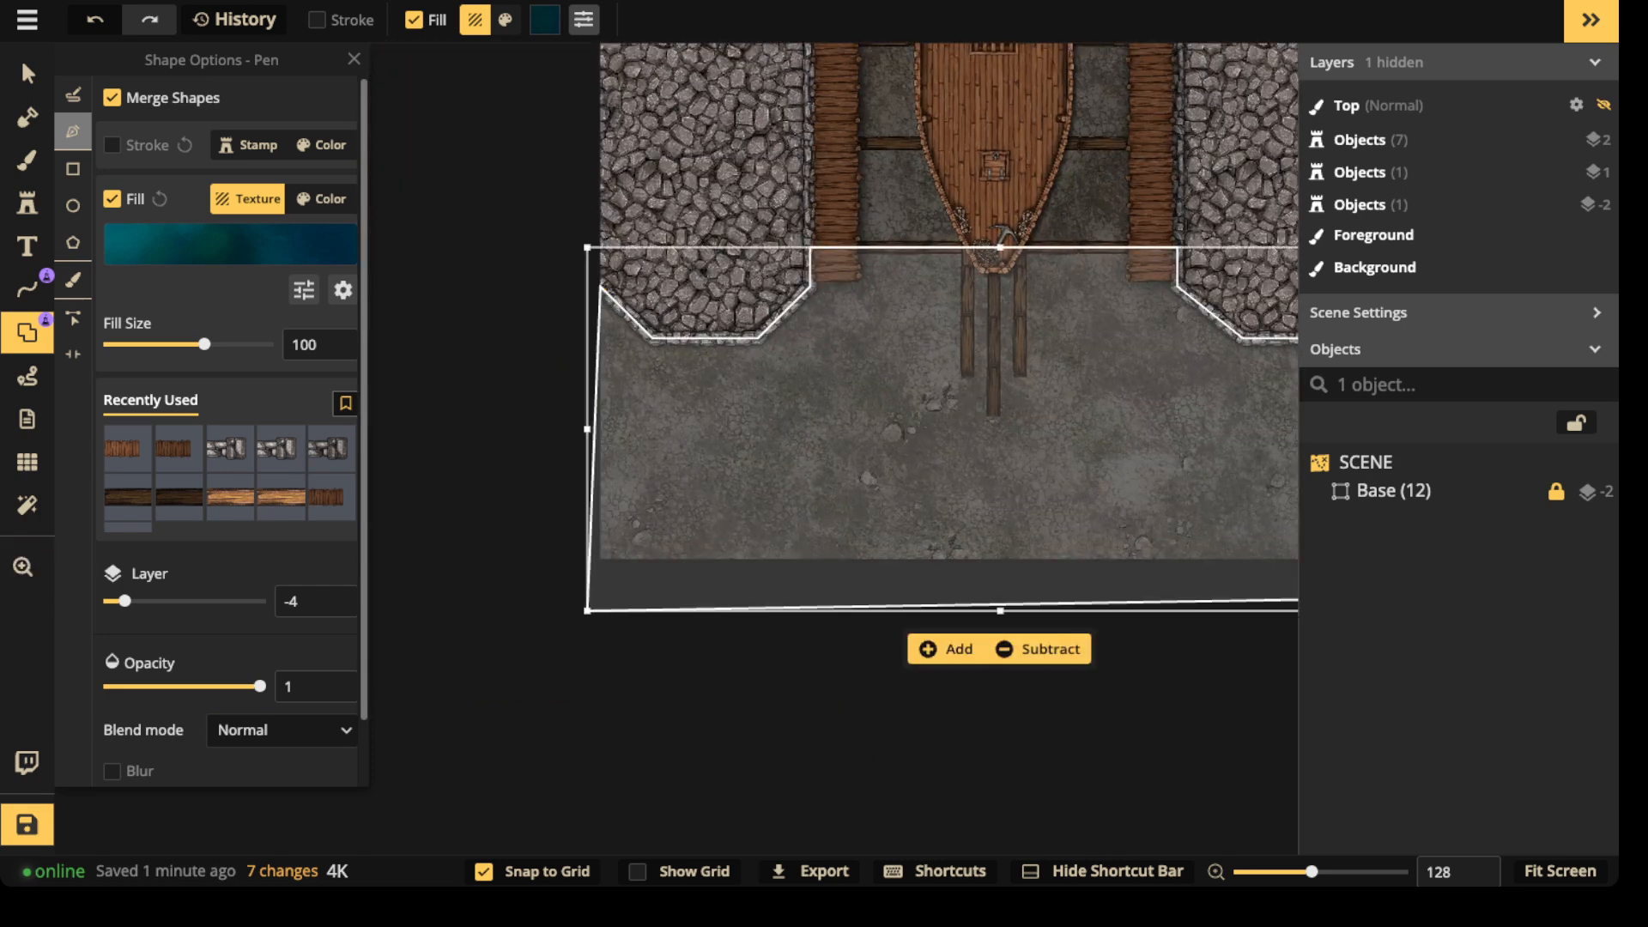
{"action": "left_click", "coordinate": [947, 649]}
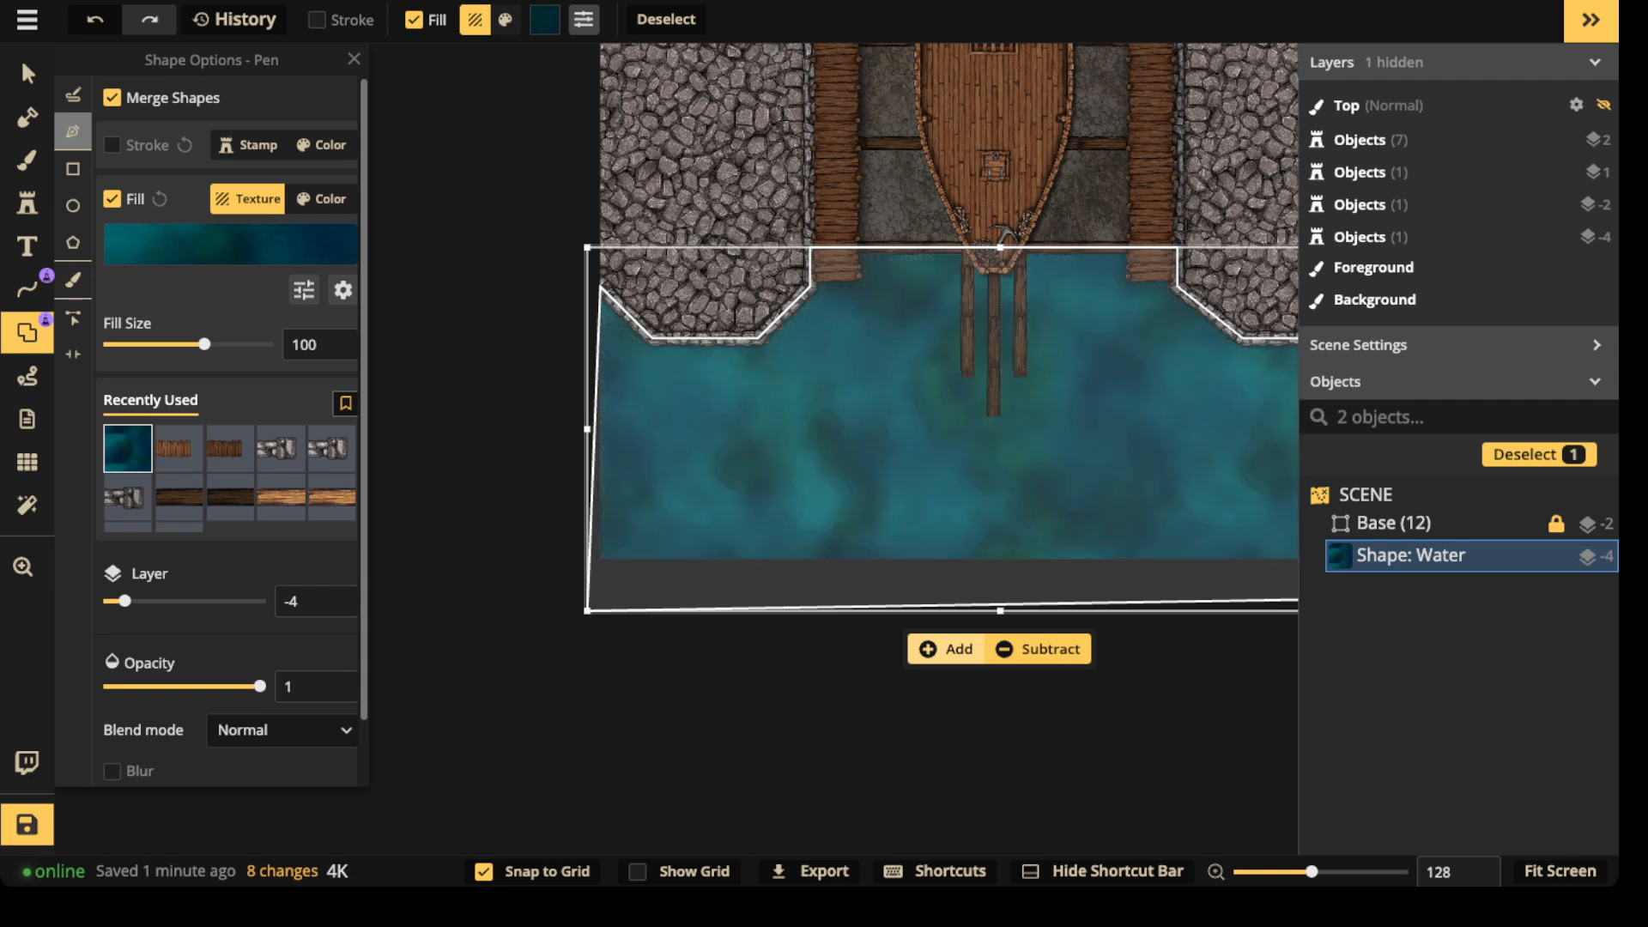
- Move the water shape to layer -2 and deselect it
{"action": "left_click", "coordinate": [27, 73]}
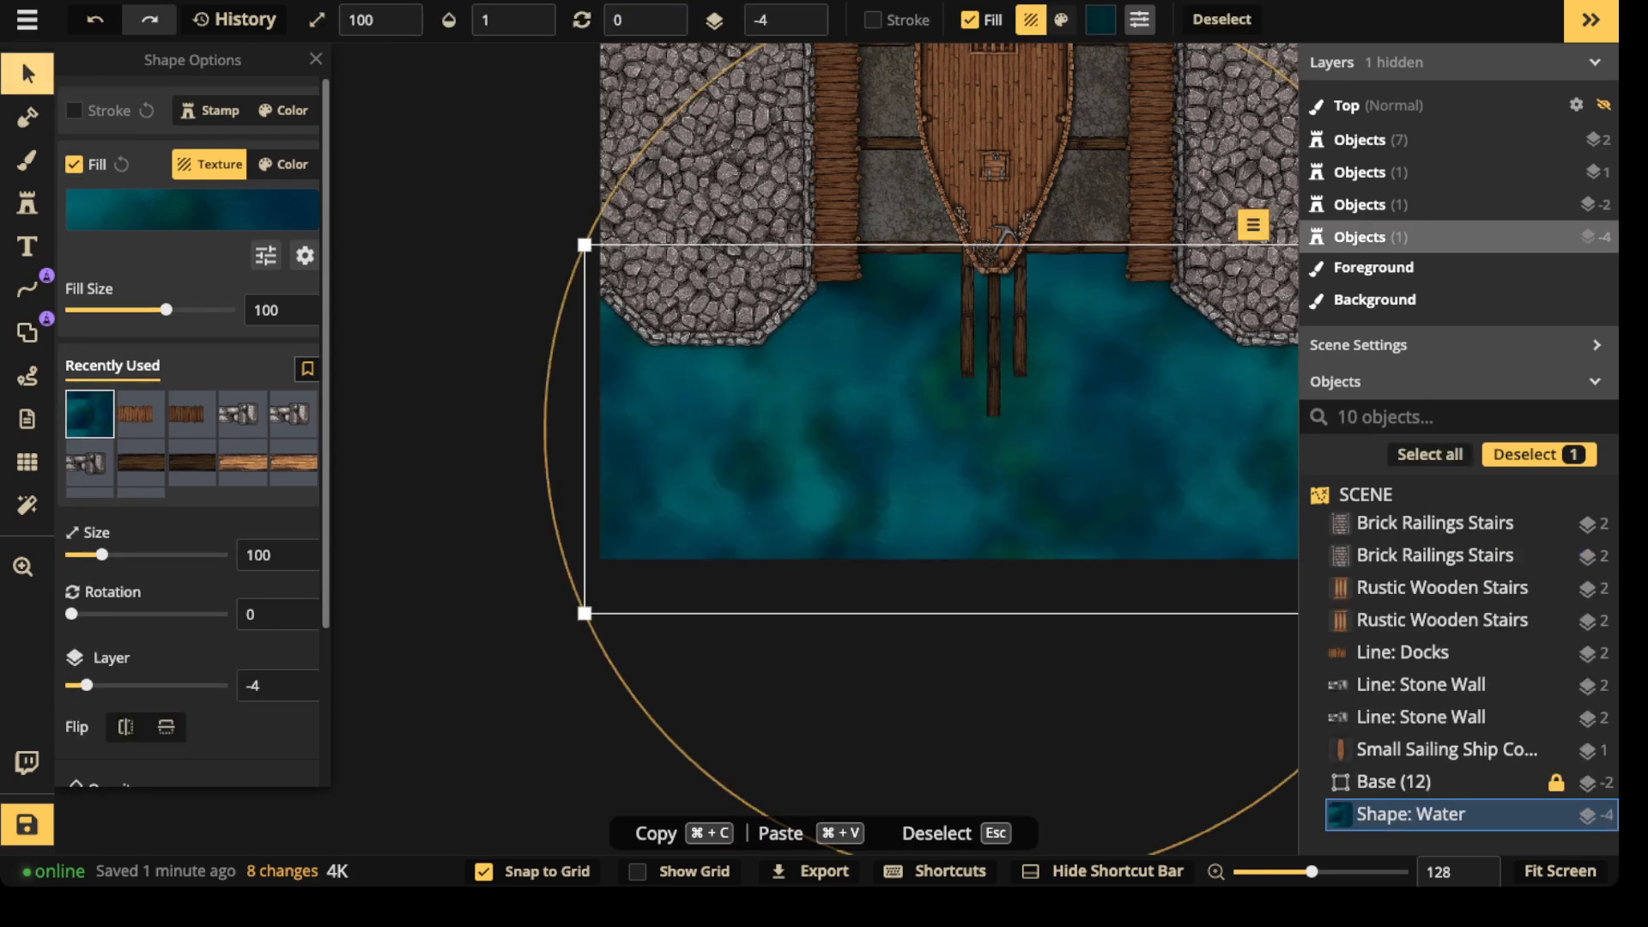
{"action": "key", "text": "Up"}
{"action": "key", "text": "Up"}
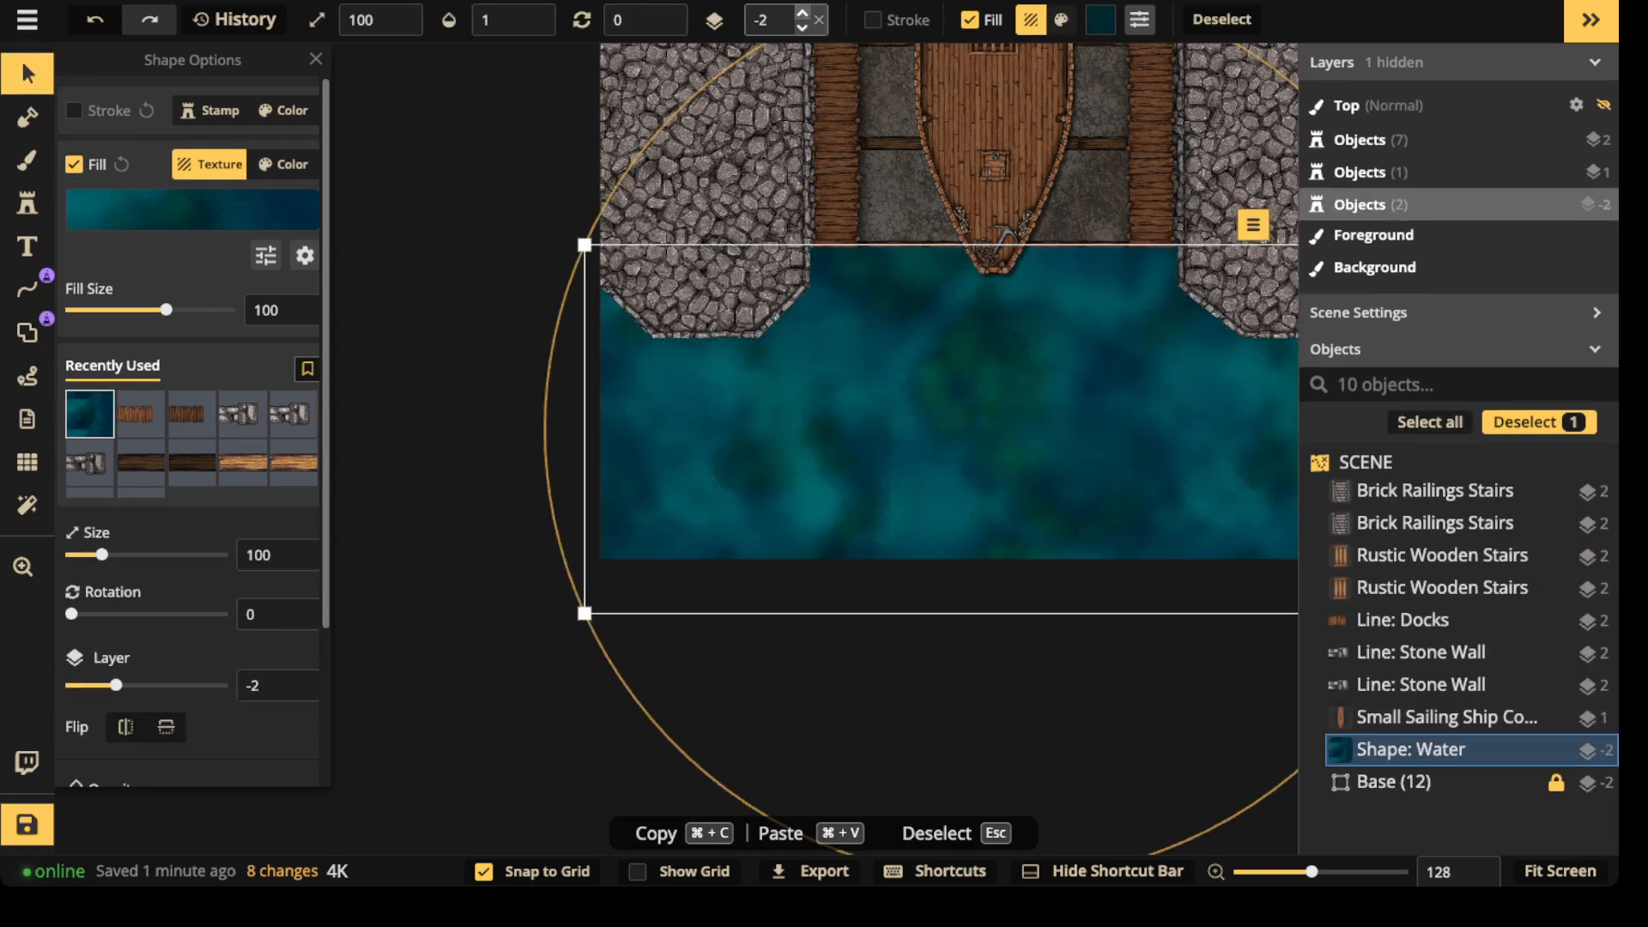
{"action": "key", "text": "Return"}
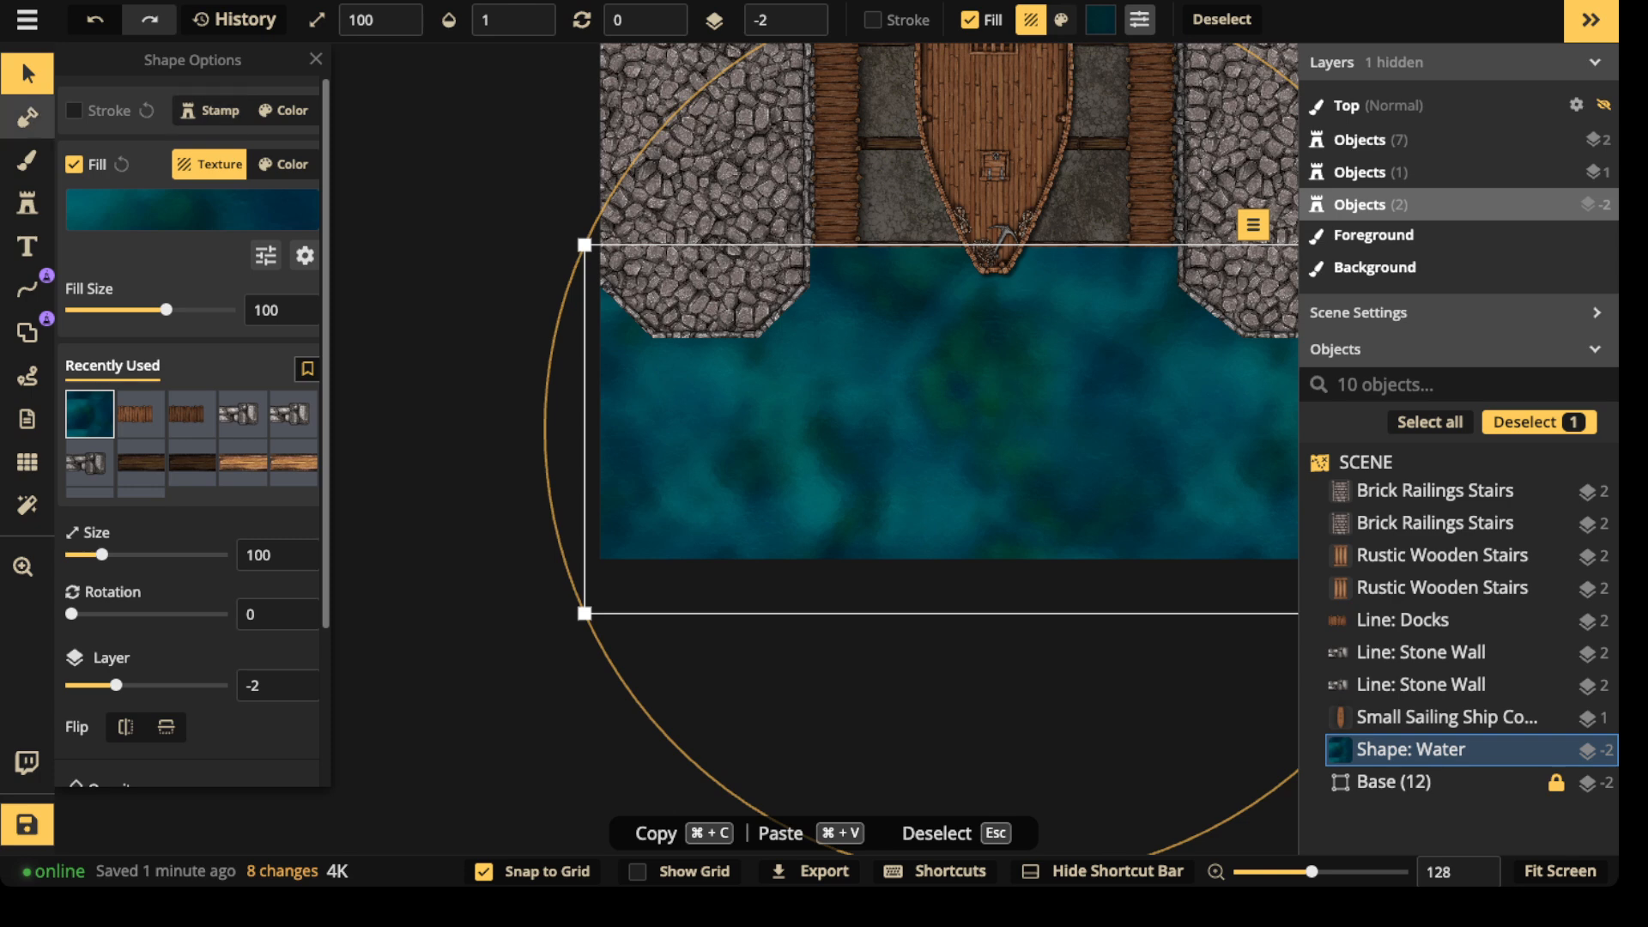
{"action": "key", "text": "Escape"}
- Move the locked Base group to layer -1 so it sits above the water
{"action": "scroll", "coordinate": [735, 343], "scroll_direction": "down", "scroll_amount": 3}
{"action": "left_click", "coordinate": [1393, 782]}
{"action": "key", "text": "Up"}
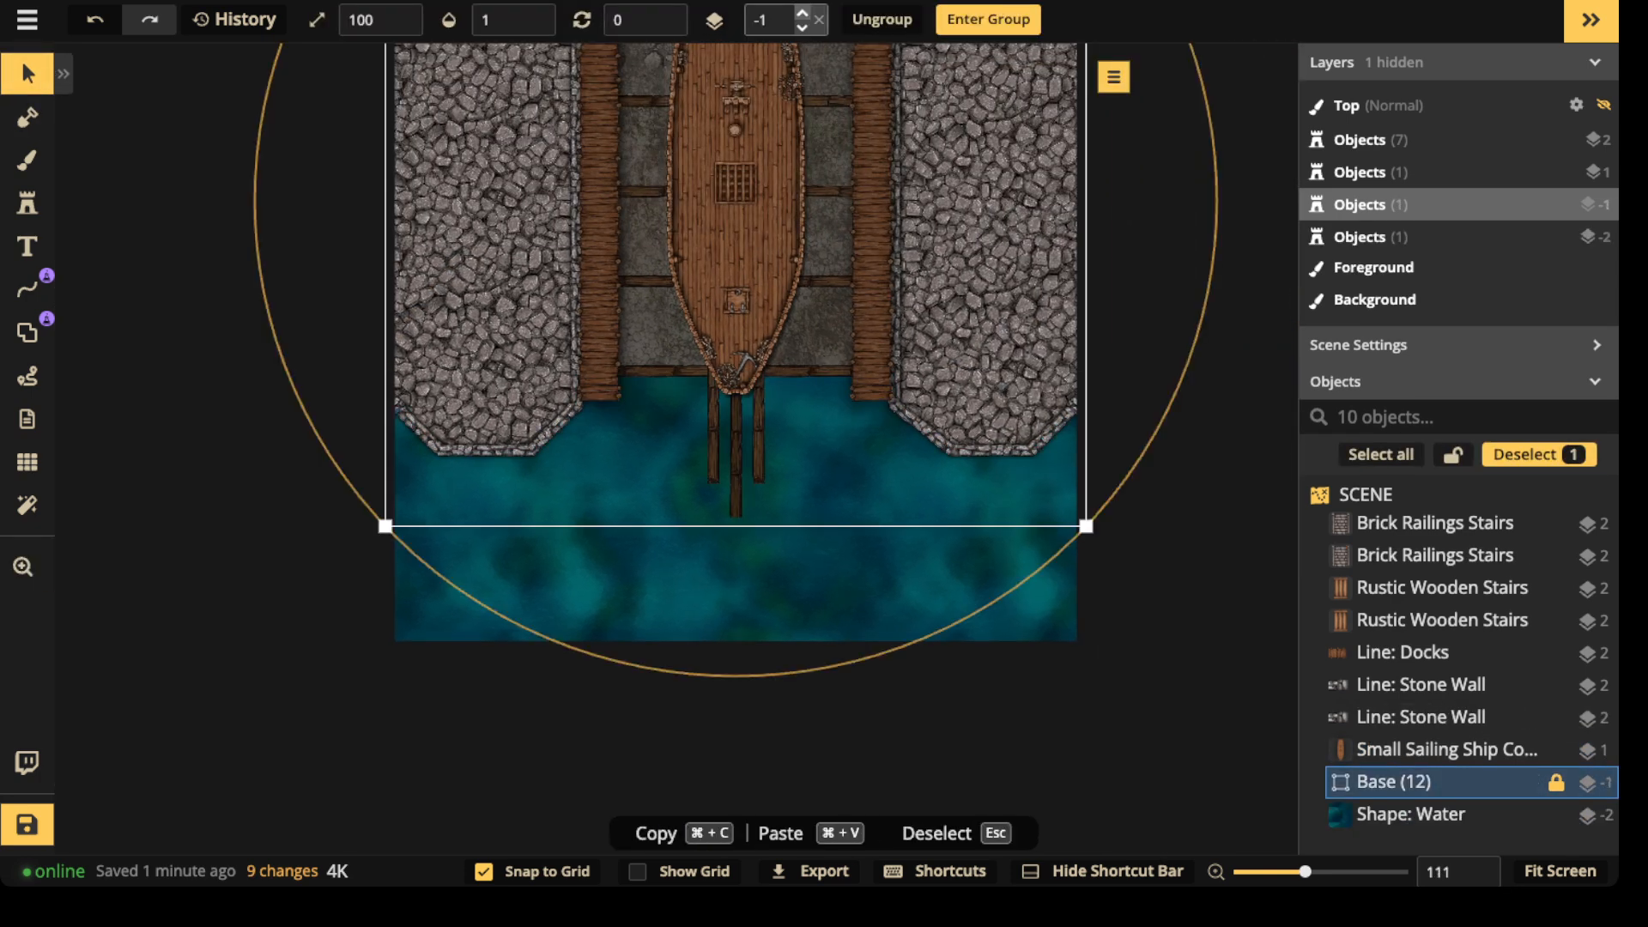
{"action": "key", "text": "Escape"}
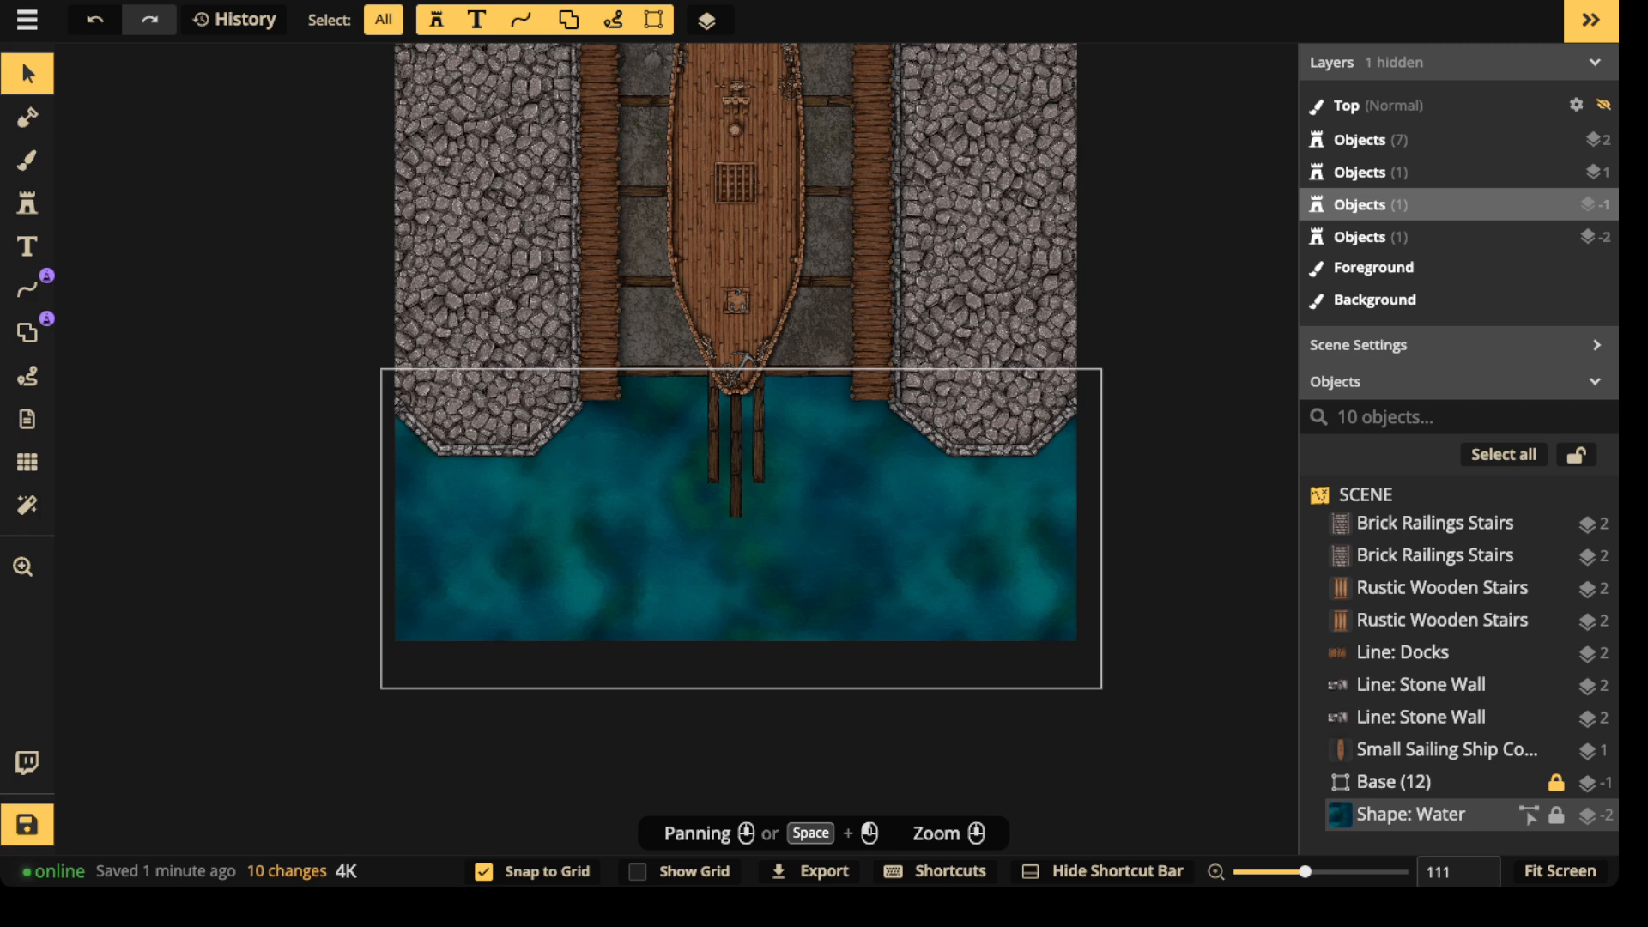
- Cut the three lengthwise beams and the lowest cross beam out of the Base group
{"action": "double_click", "coordinate": [1537, 781]}
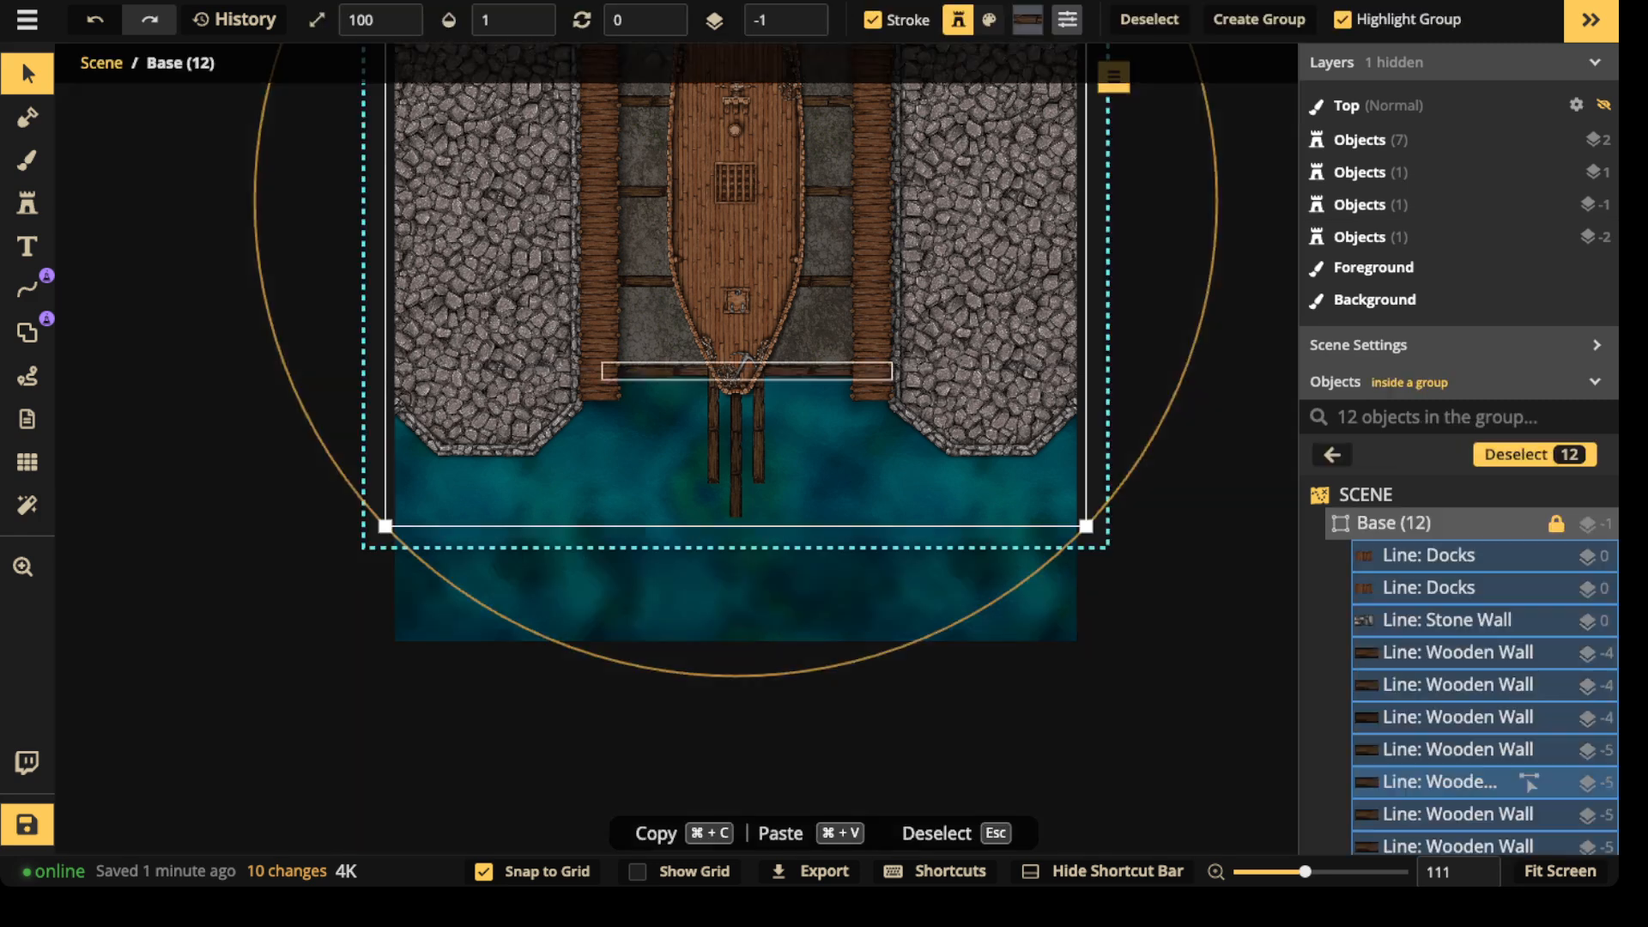
{"action": "left_click", "coordinate": [1457, 684]}
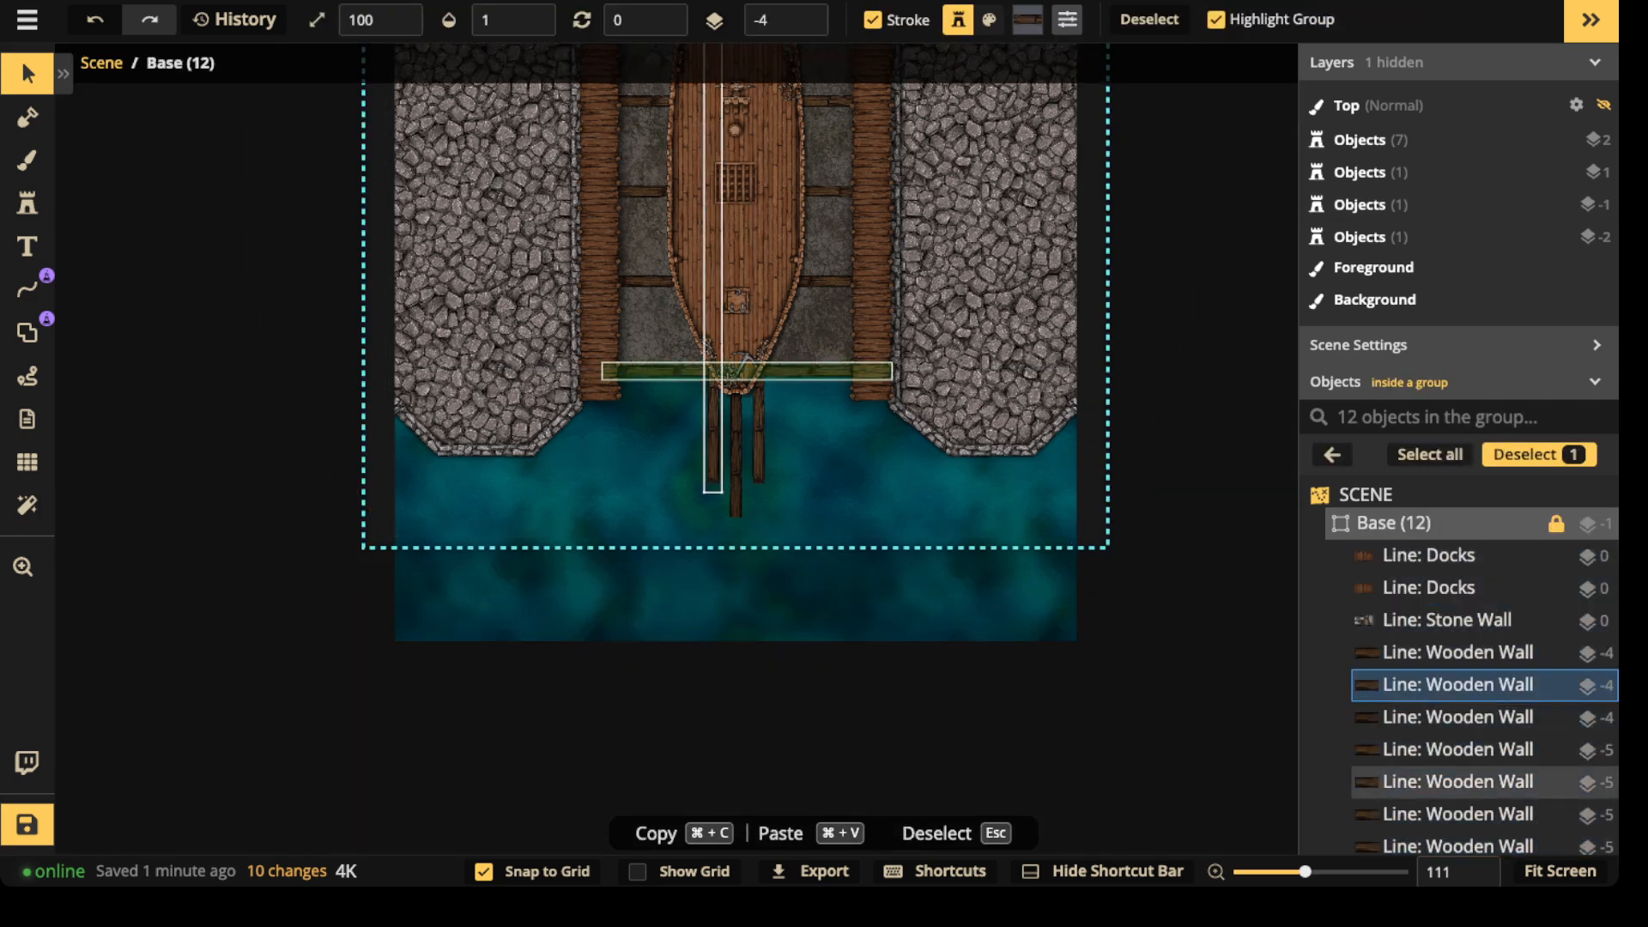
{"action": "left_click", "coordinate": [1457, 781], "text": "shift"}
{"action": "left_click", "coordinate": [1456, 717]}
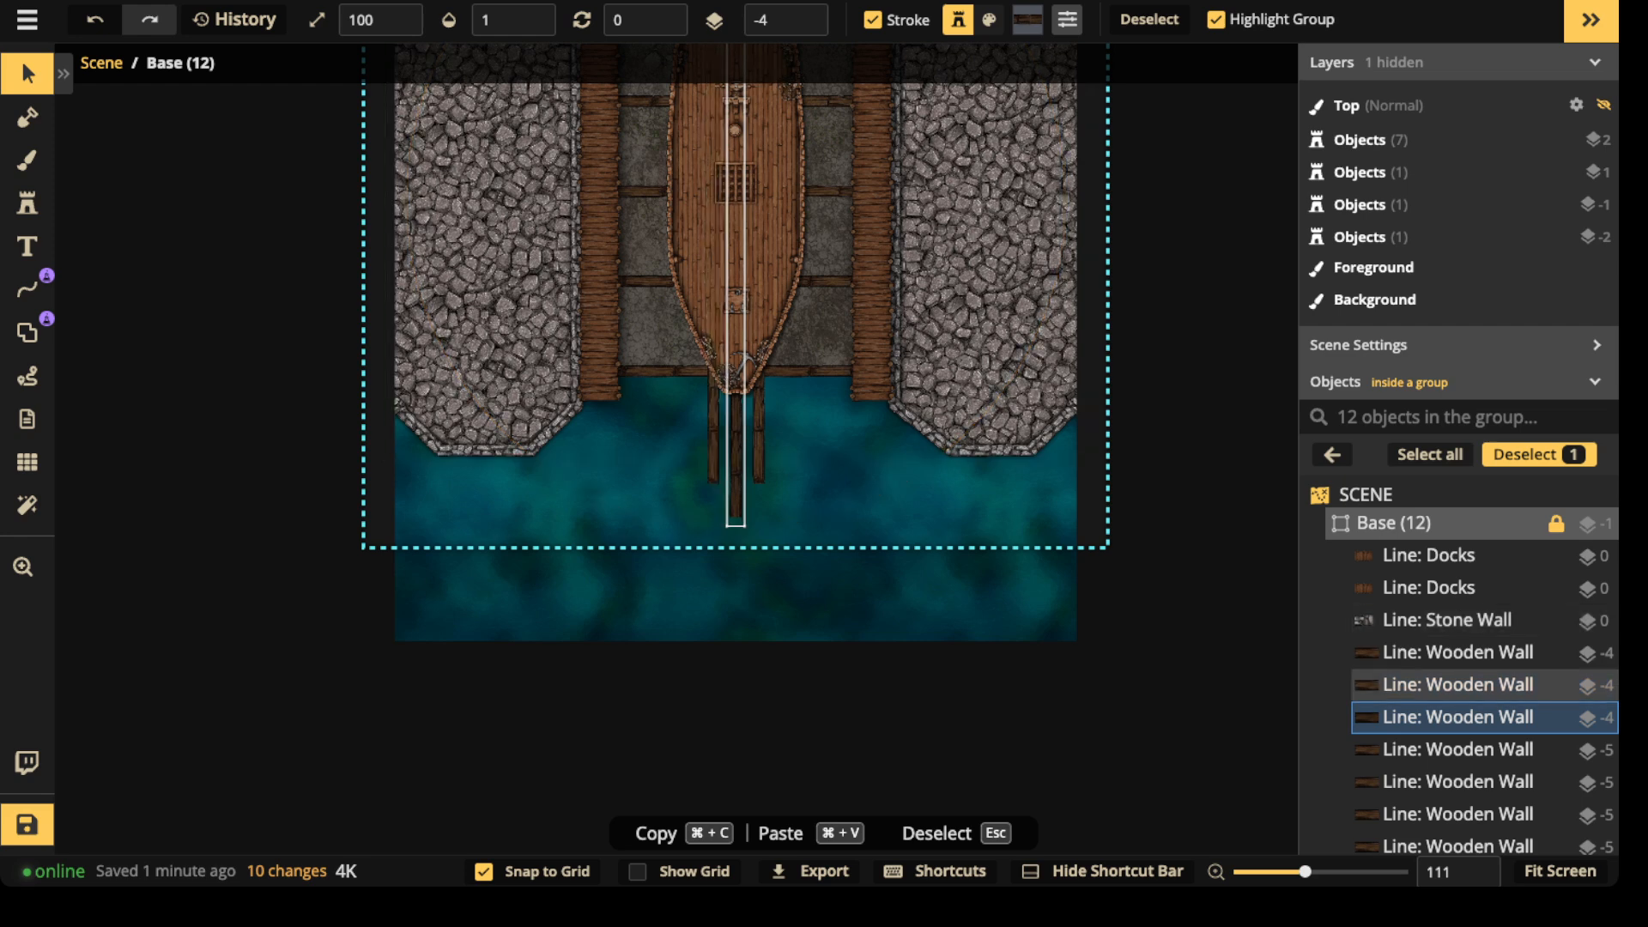
{"action": "left_click", "coordinate": [1457, 684], "text": "shift"}
{"action": "left_click", "coordinate": [1457, 653], "text": "shift"}
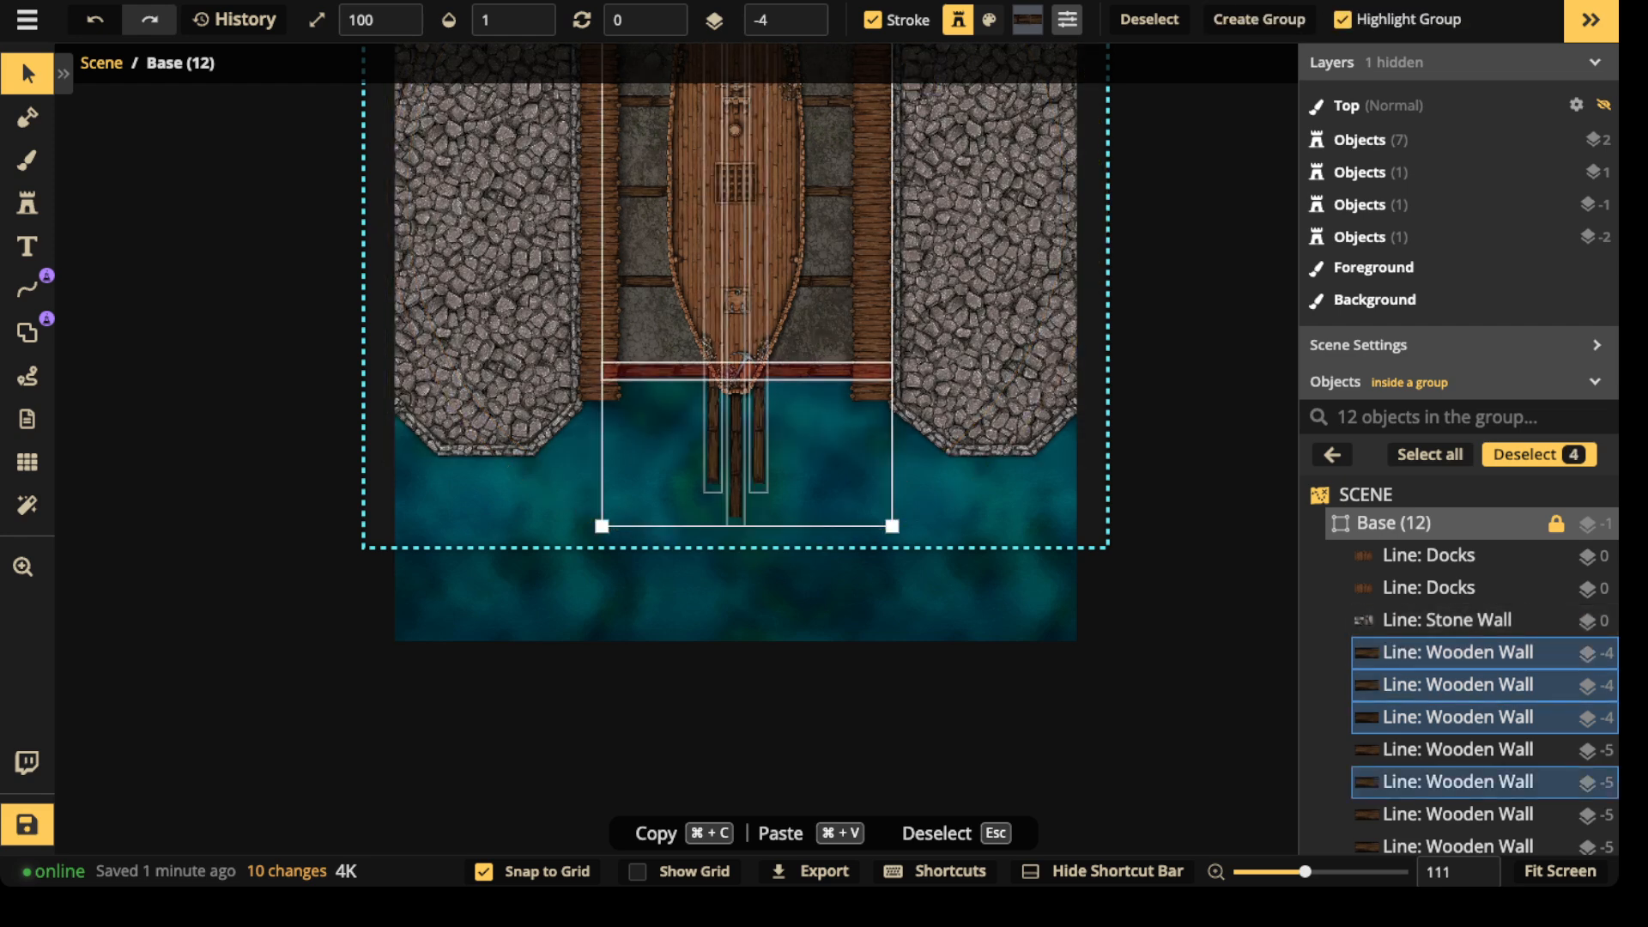
{"action": "key", "text": "Delete"}
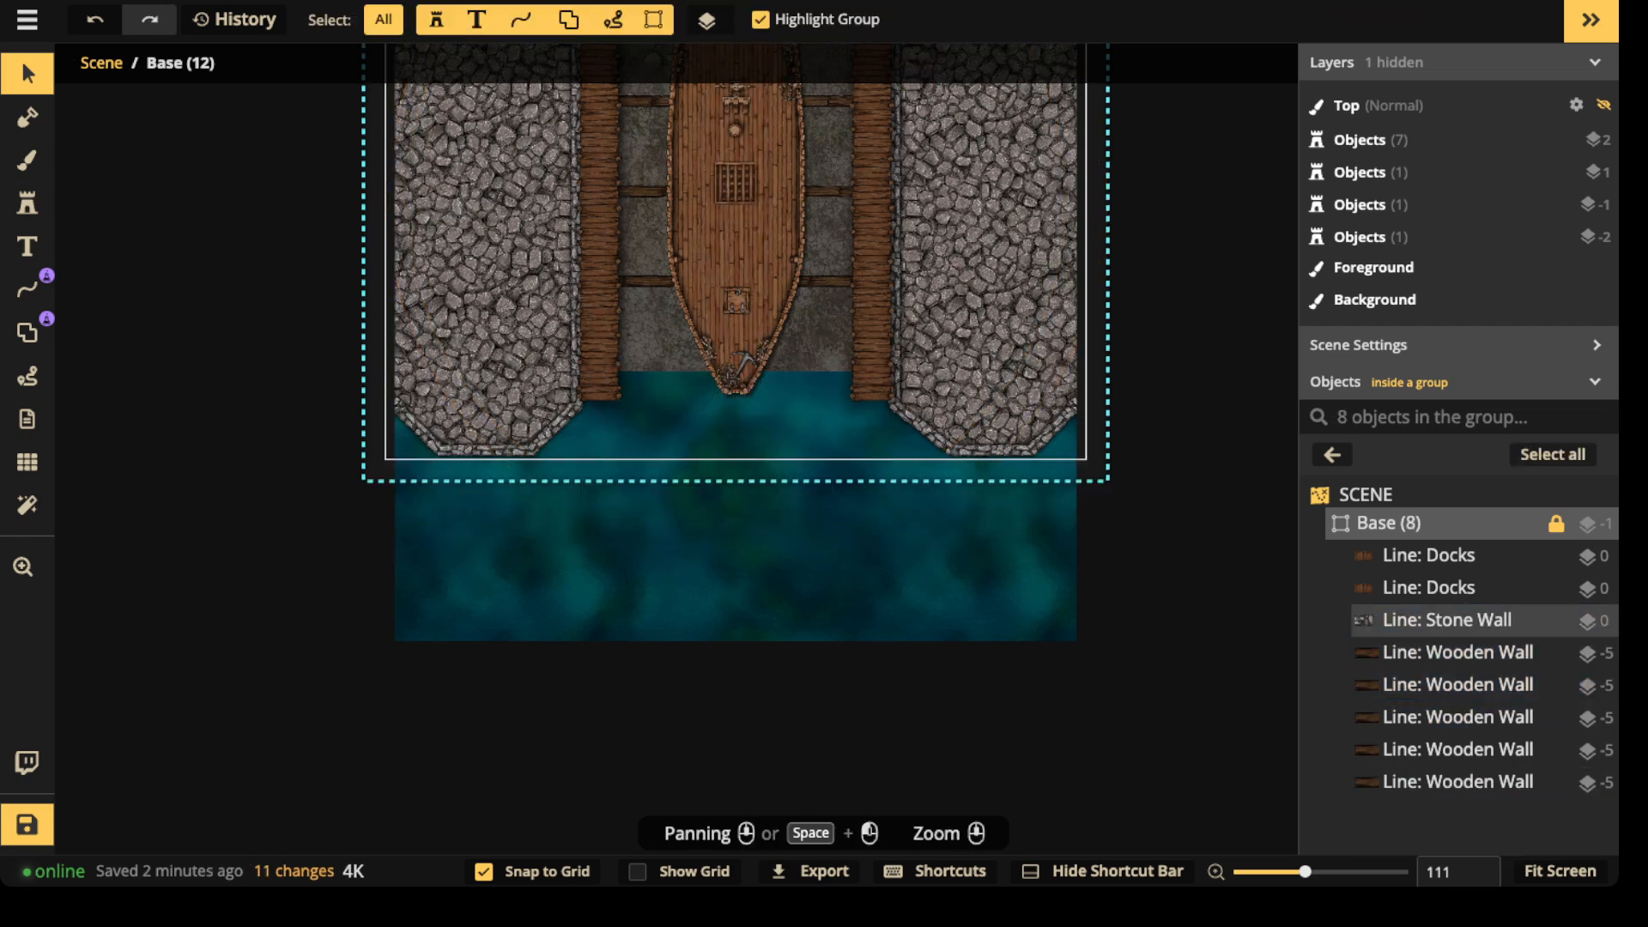
- Leave the Base group and paste the four cut beams into the main scene
{"action": "key", "text": "Escape"}
{"action": "key", "text": "Escape"}
{"action": "key", "text": "super+v"}
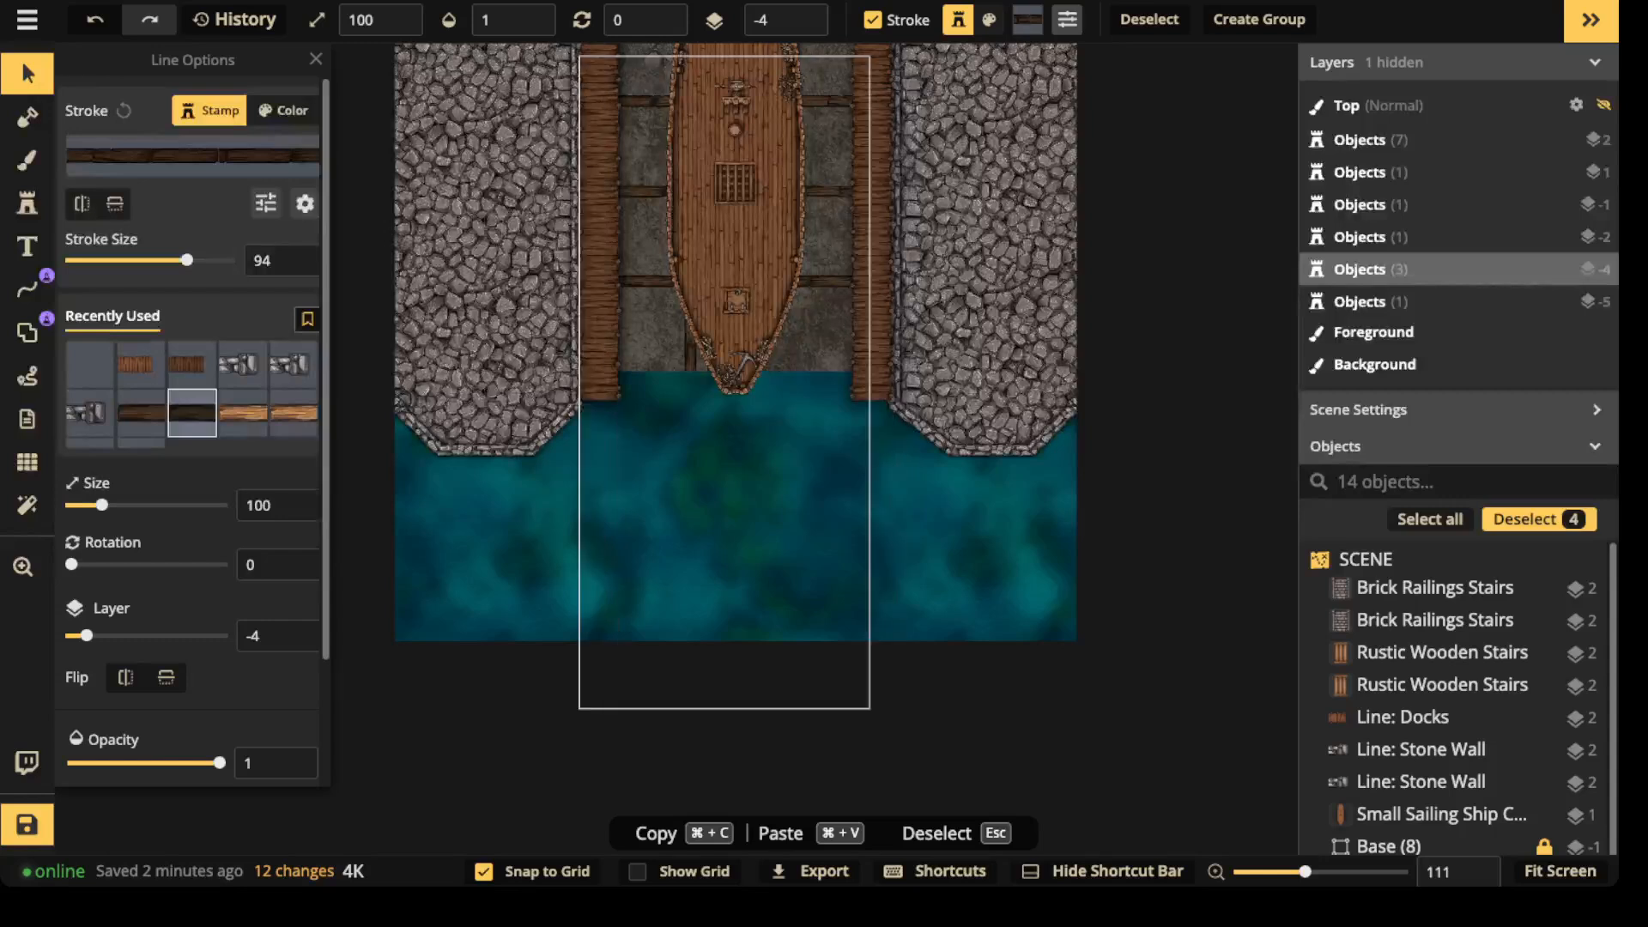
- Place the pasted beams beneath the ship's lower end and reduce the water shape's opacity to 0.74
{"action": "left_click_drag", "start_coordinate": [734, 515], "coordinate": [746, 504]}
{"action": "key", "text": "Escape"}
{"action": "left_click", "coordinate": [746, 504]}
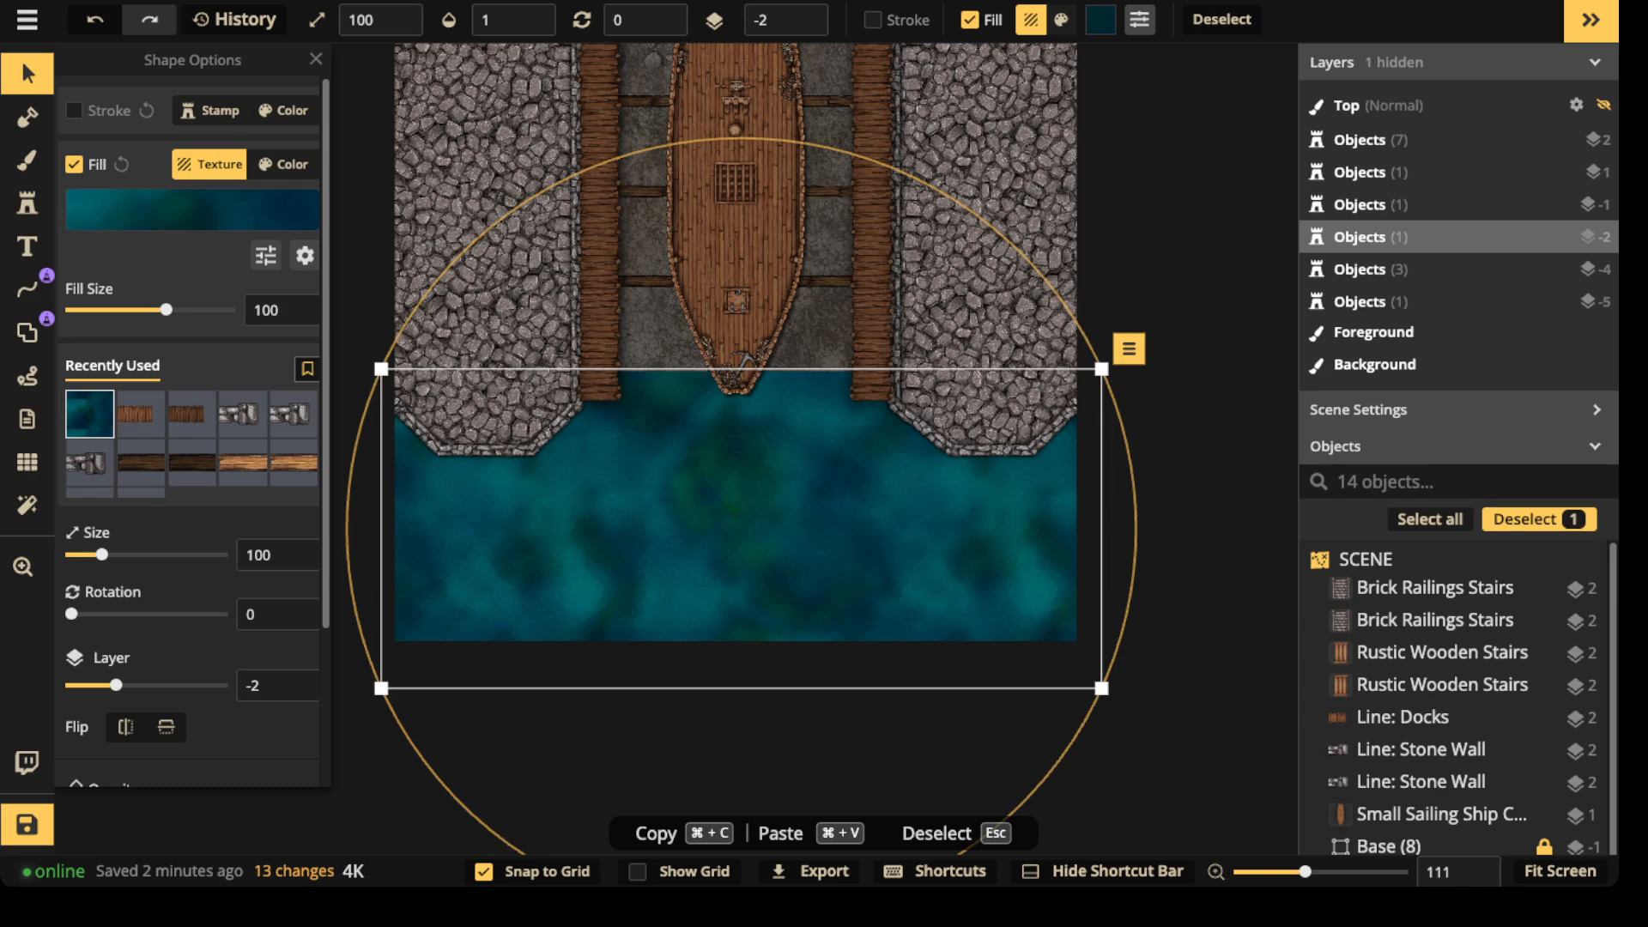
{"action": "scroll", "coordinate": [189, 429], "scroll_direction": "down", "scroll_amount": 3}
{"action": "left_click_drag", "start_coordinate": [220, 613], "coordinate": [176, 613]}
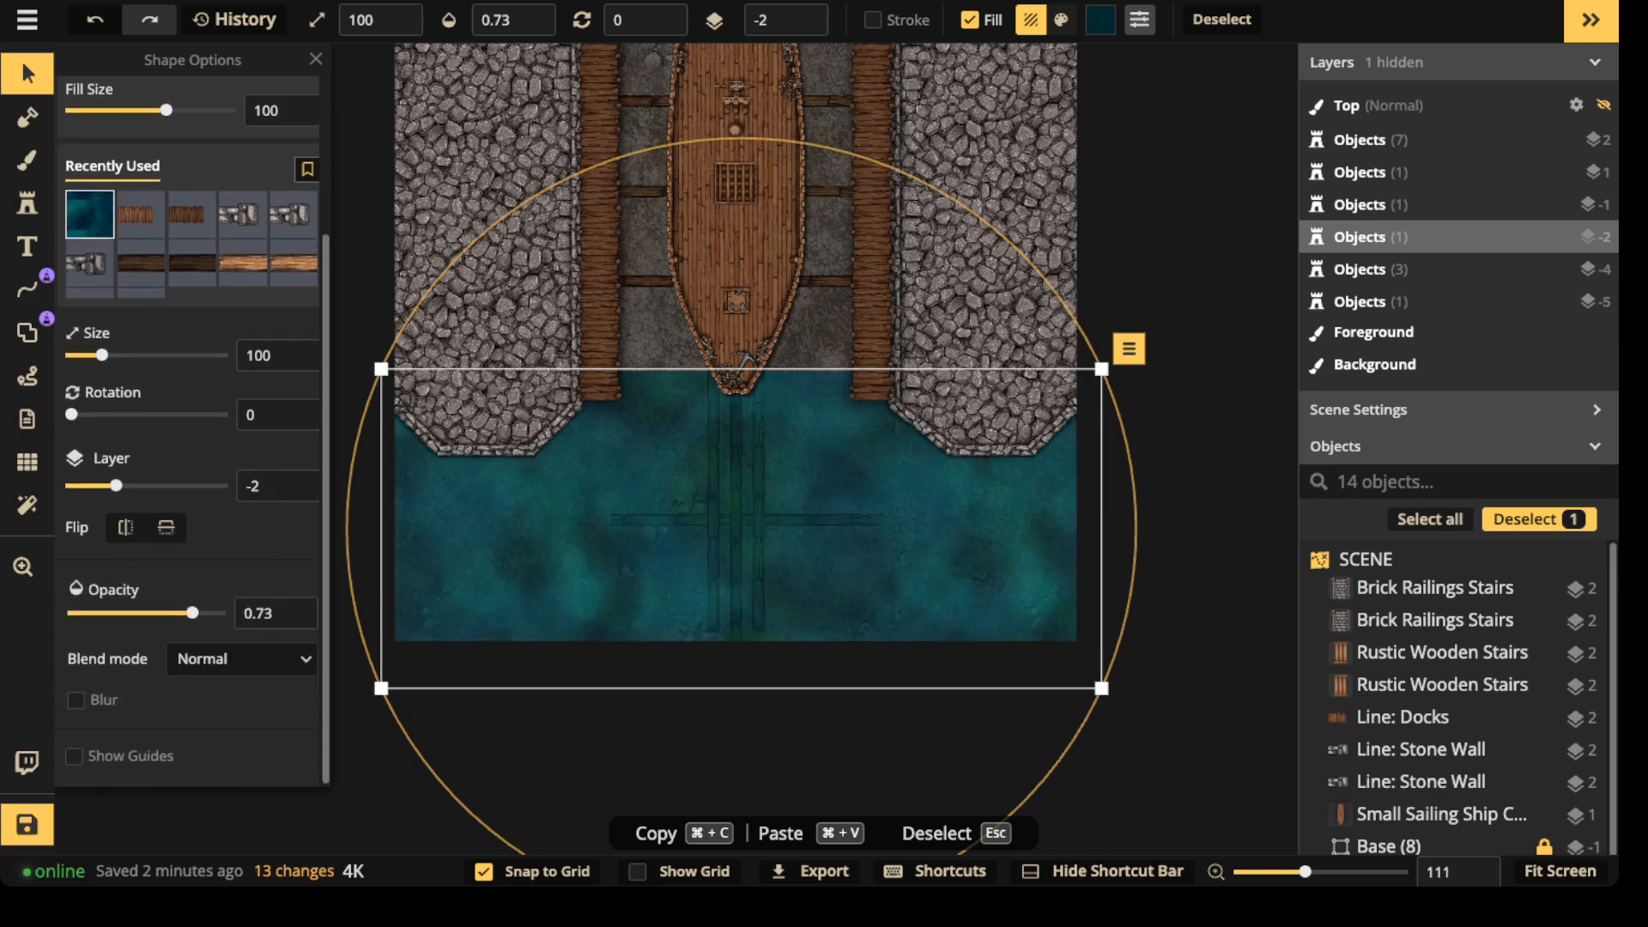
{"action": "key", "text": "Escape"}
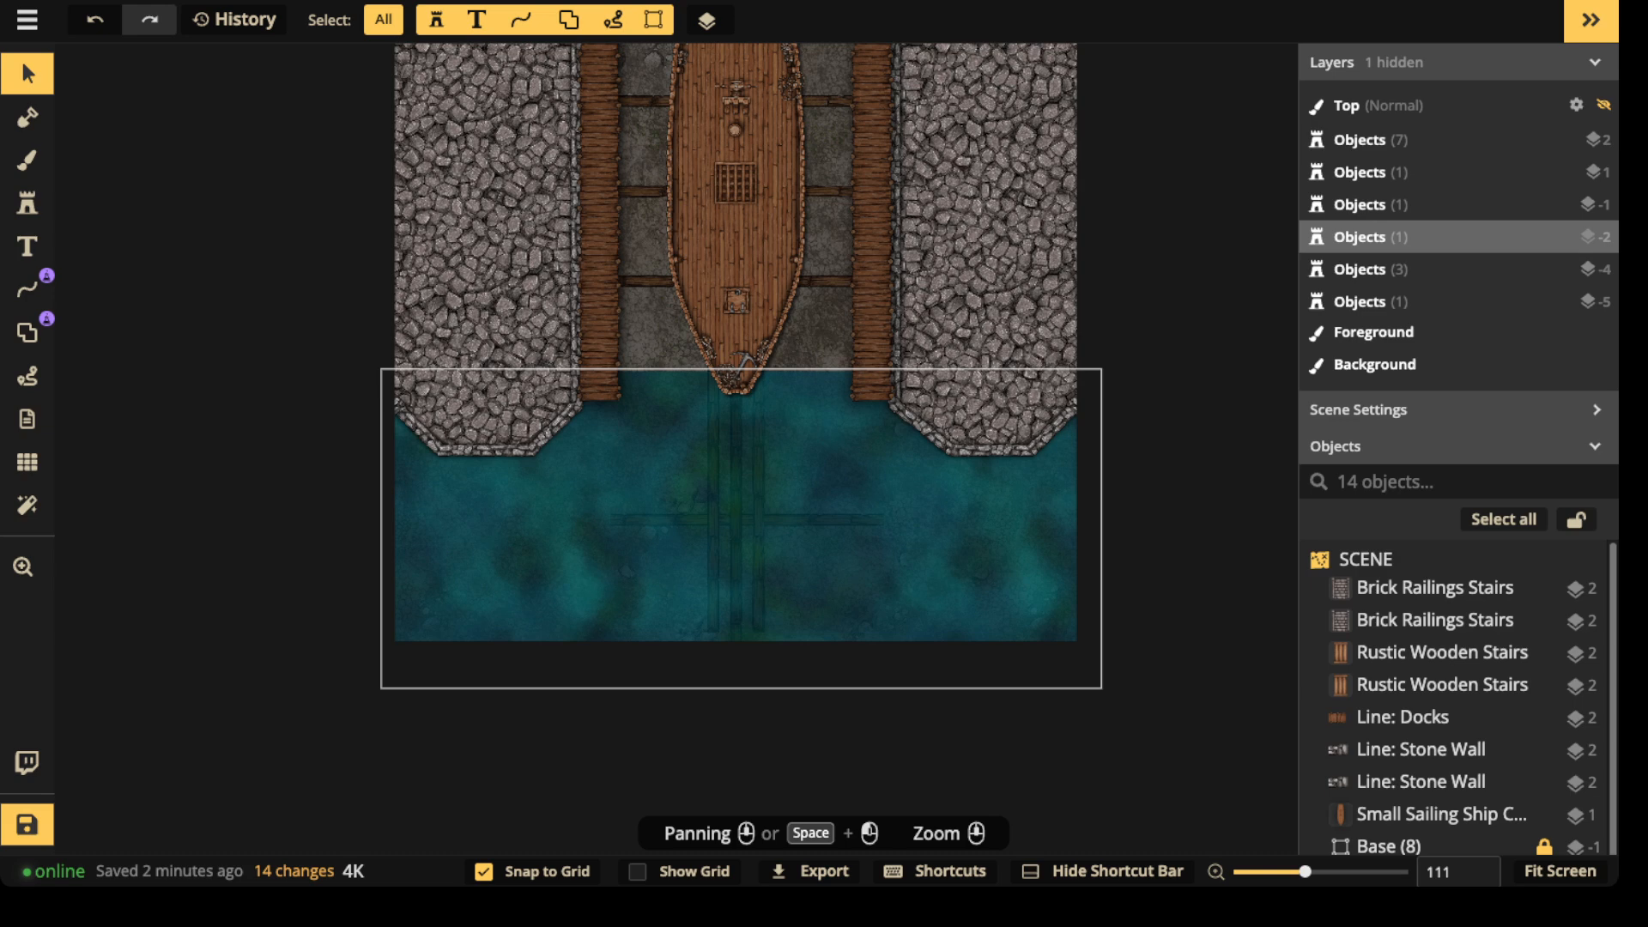
- Select the four pasted beams and move them up so the lowest cross beam lies at the water's edge, centred under the ship
{"action": "left_click", "coordinate": [716, 661]}
{"action": "left_click", "coordinate": [737, 662], "text": "shift"}
{"action": "left_click", "coordinate": [757, 661], "text": "shift"}
{"action": "left_click", "coordinate": [605, 257], "text": "shift"}
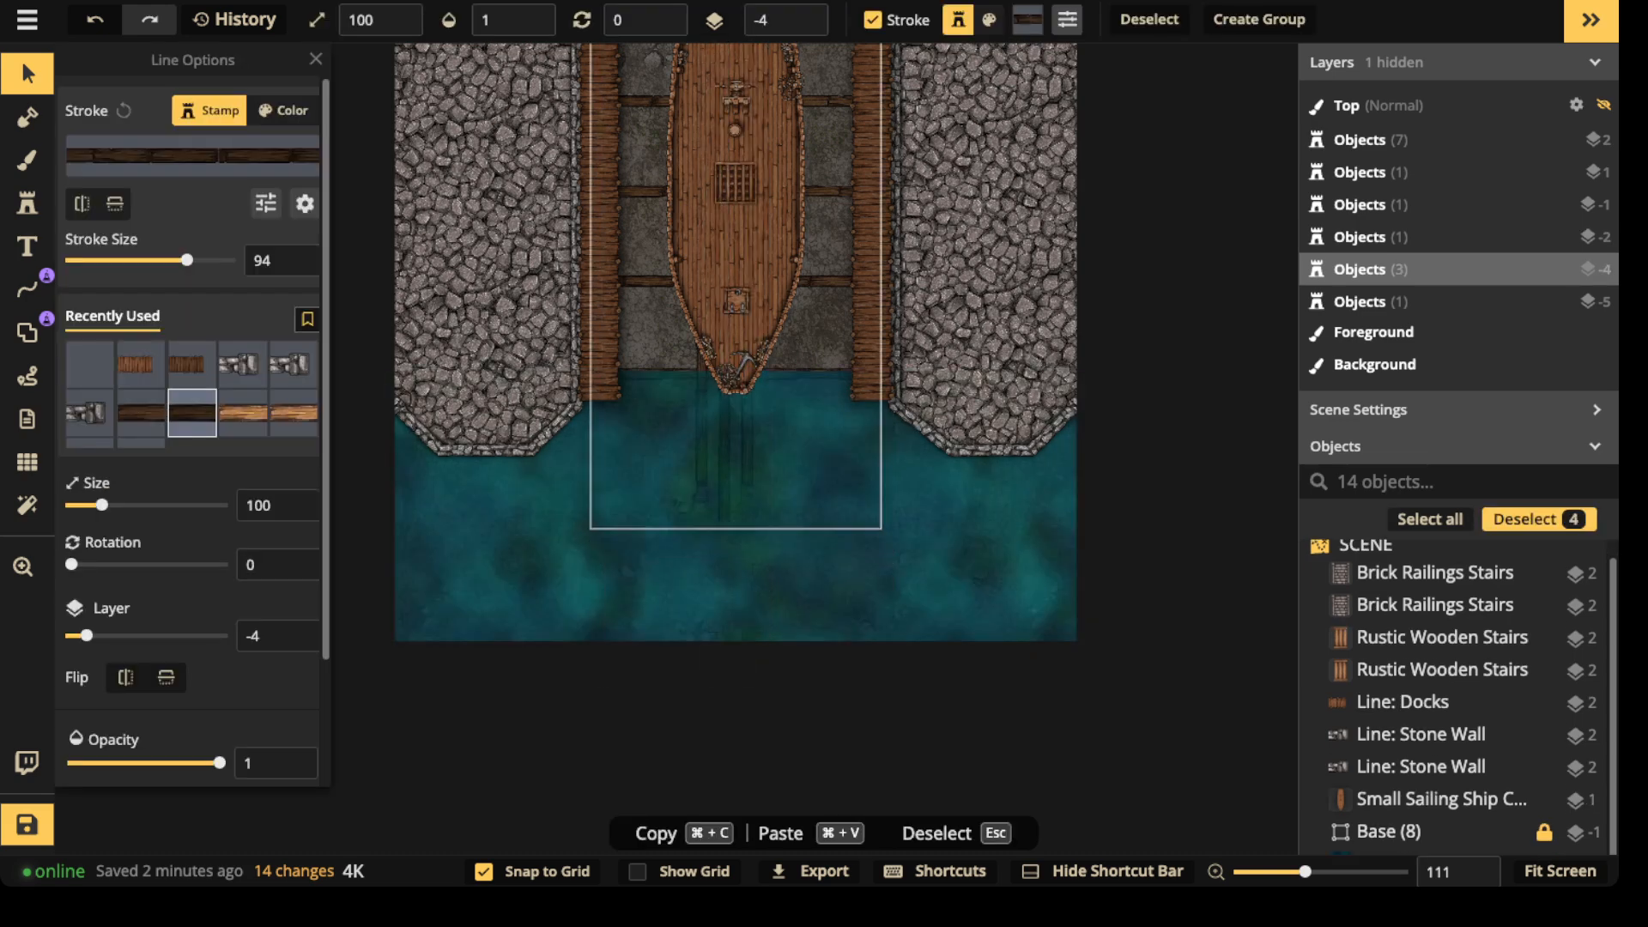
{"action": "key", "text": "Up"}
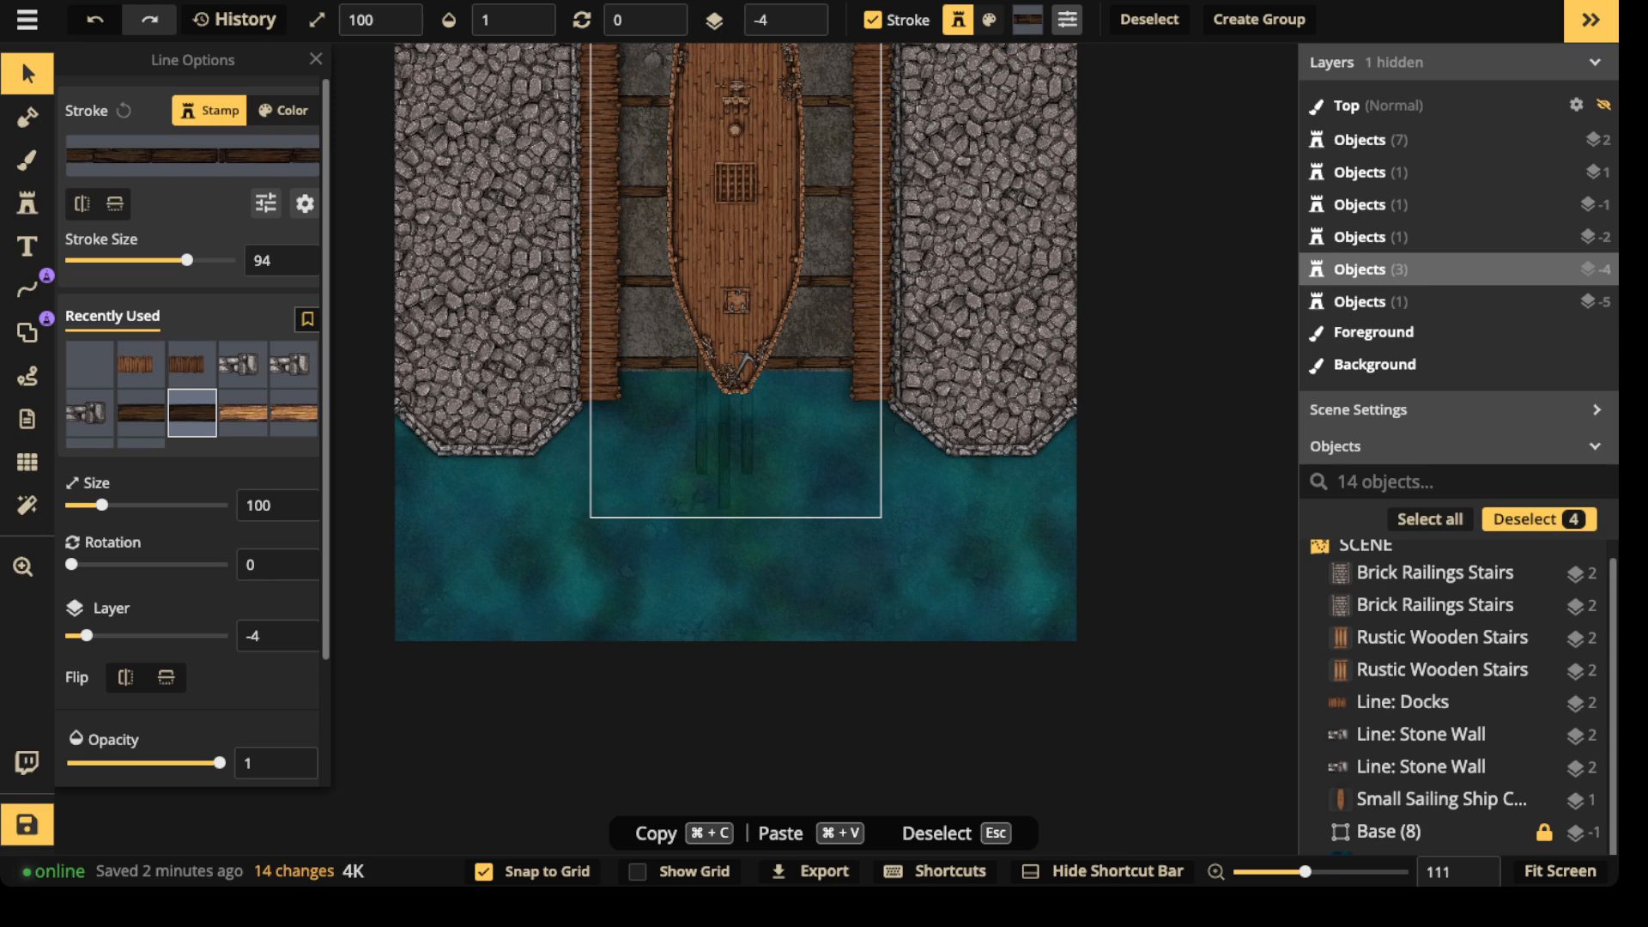
{"action": "key", "text": "Right"}
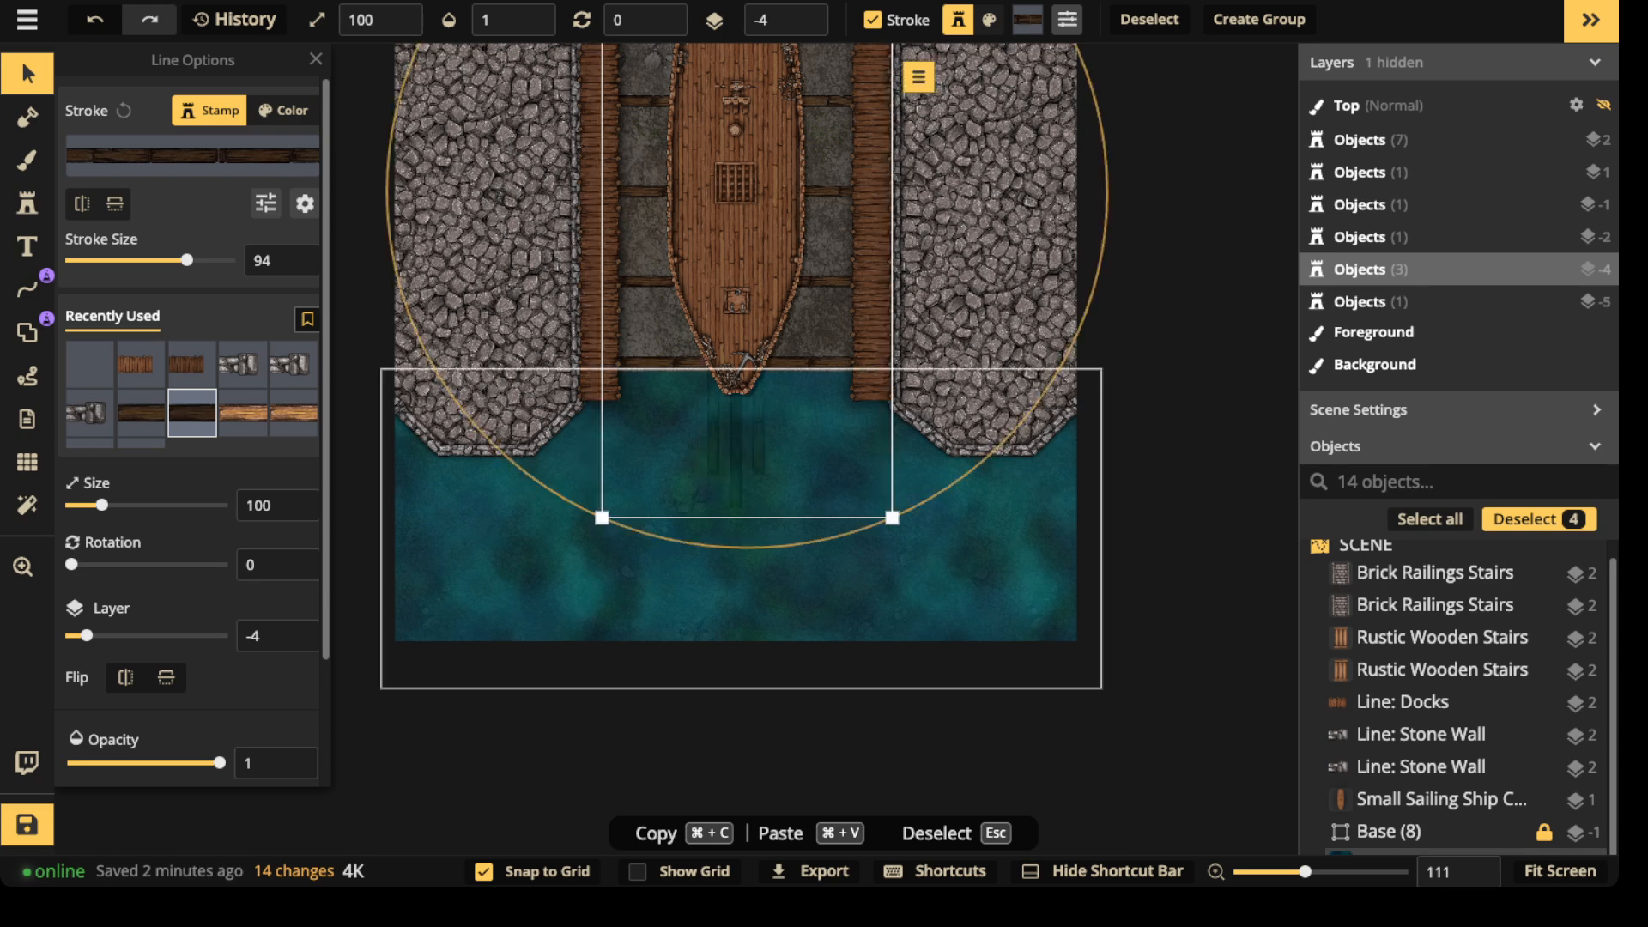
{"action": "key", "text": "Escape"}
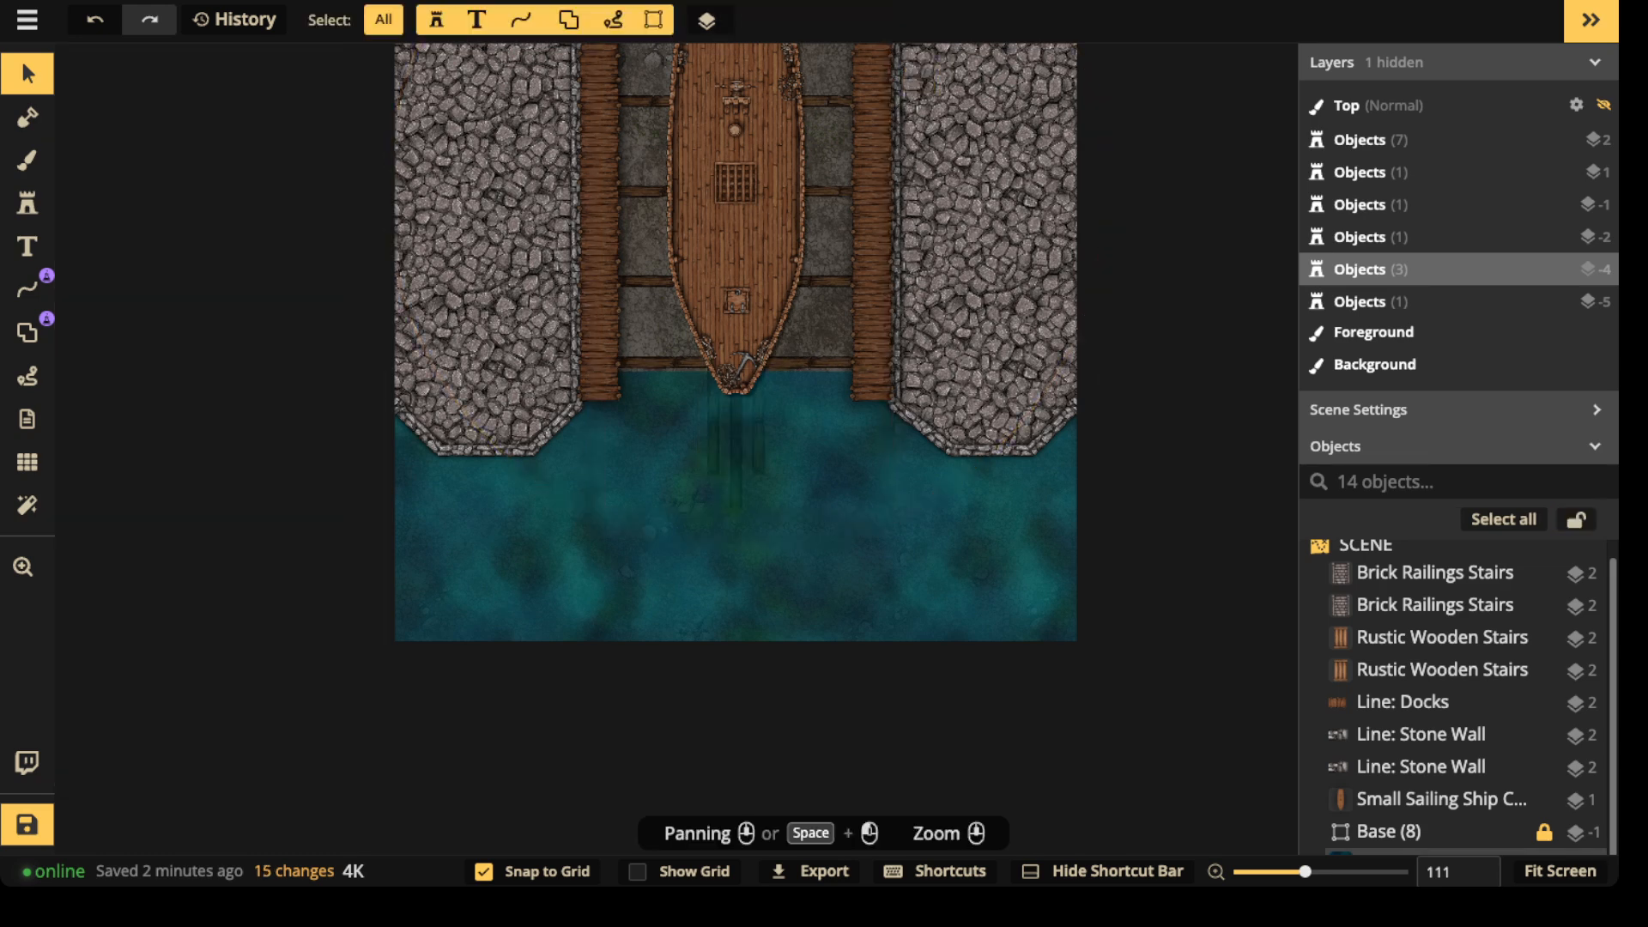
- Select the water shape and give it a white color stroke
{"action": "left_click", "coordinate": [742, 577]}
{"action": "key", "text": "Escape"}
{"action": "left_click", "coordinate": [373, 664]}
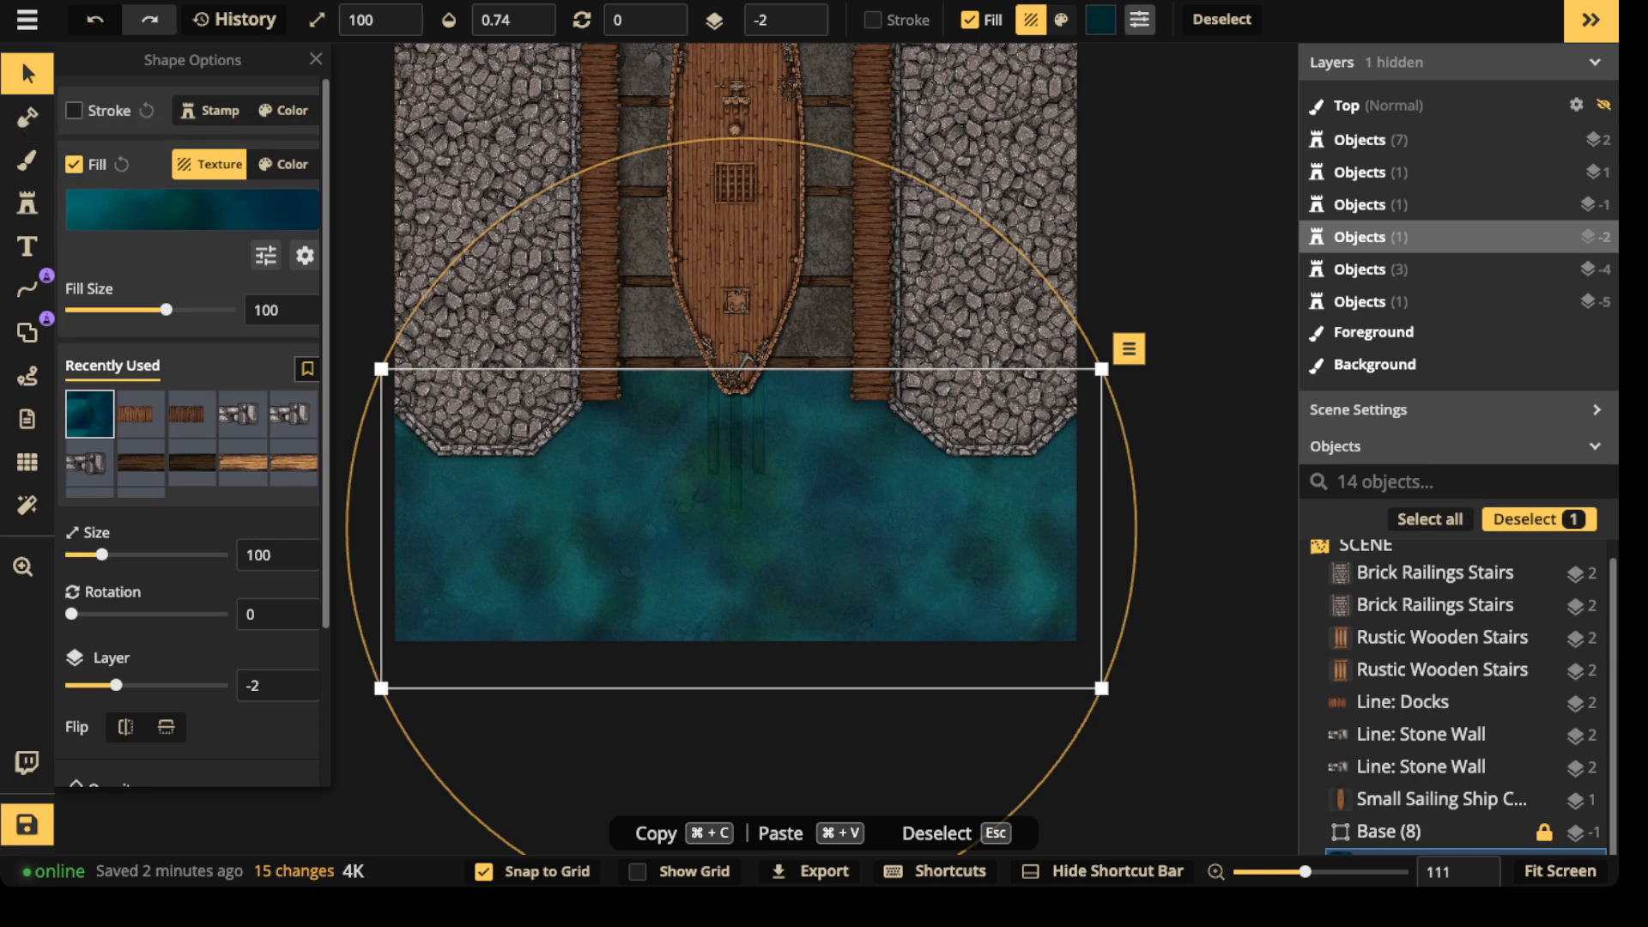
{"action": "left_click", "coordinate": [73, 110]}
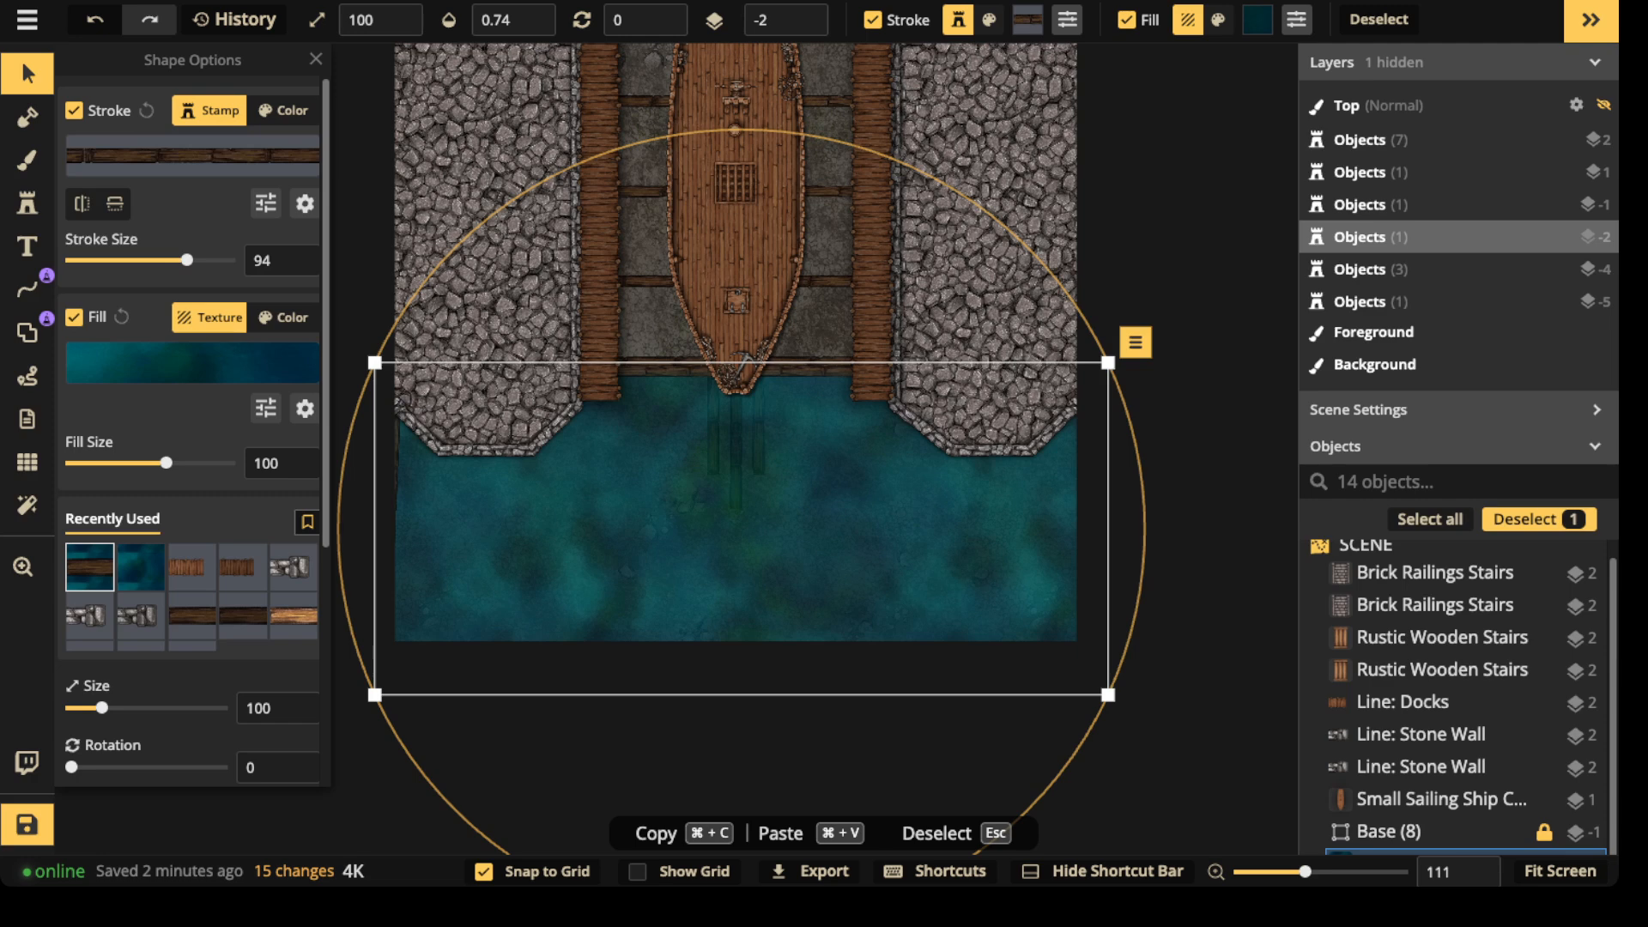
{"action": "left_click", "coordinate": [282, 110]}
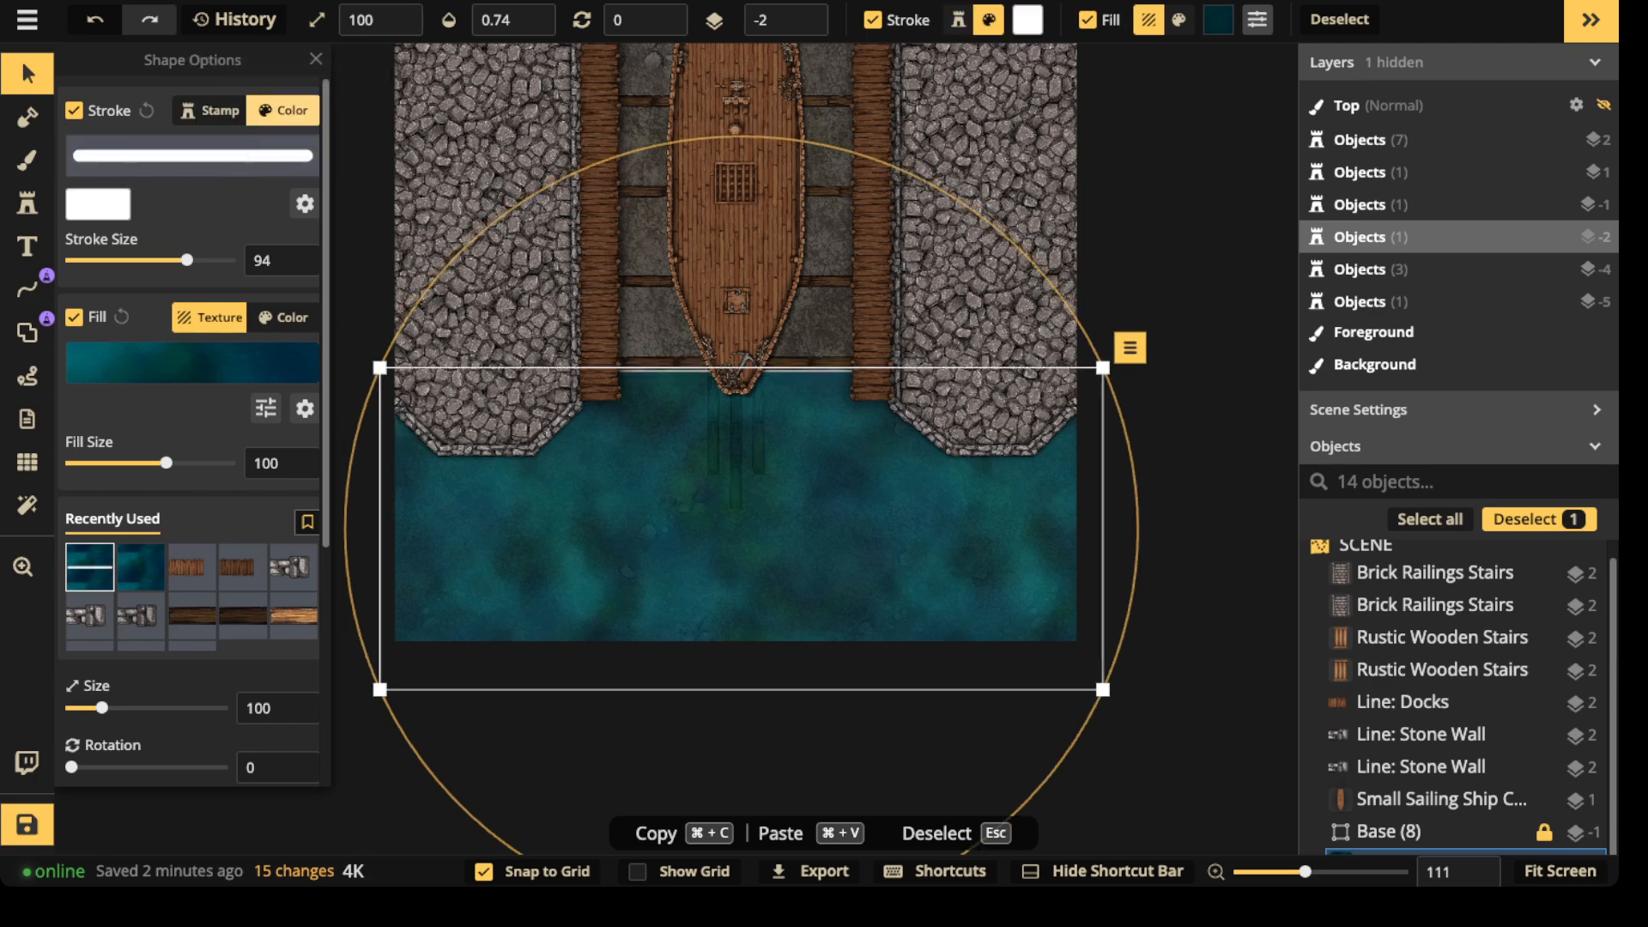
- Turn on Blur for the water shape with a radius of 10
{"action": "scroll", "coordinate": [172, 202], "scroll_direction": "down", "scroll_amount": 4}
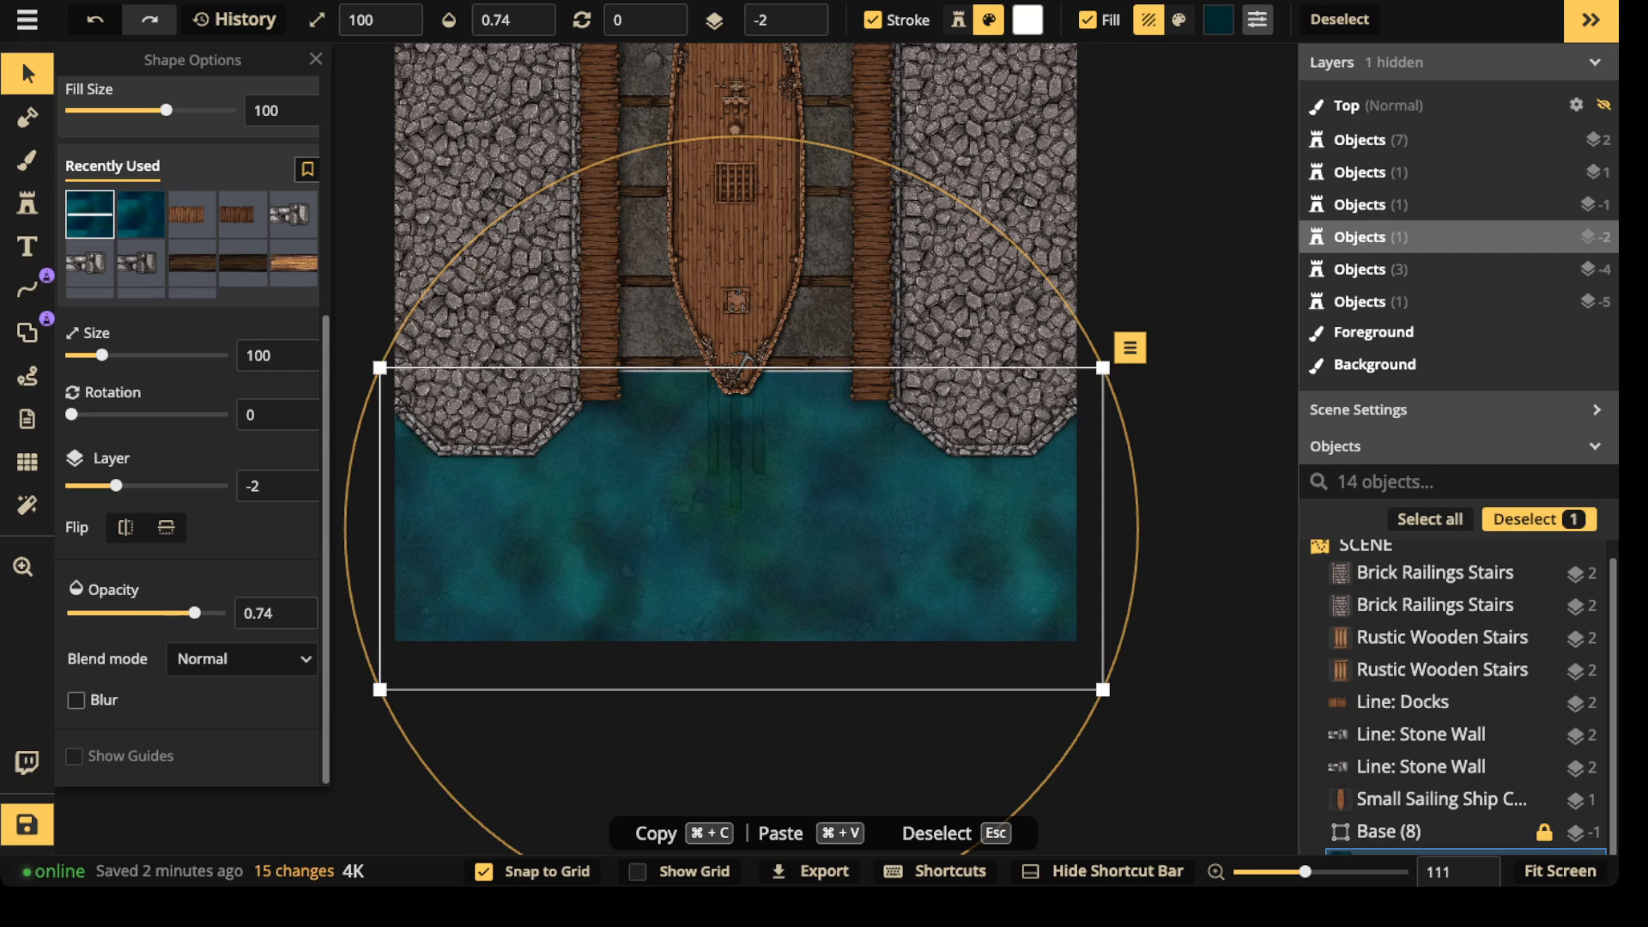
{"action": "scroll", "coordinate": [687, 380], "scroll_direction": "up", "scroll_amount": 5}
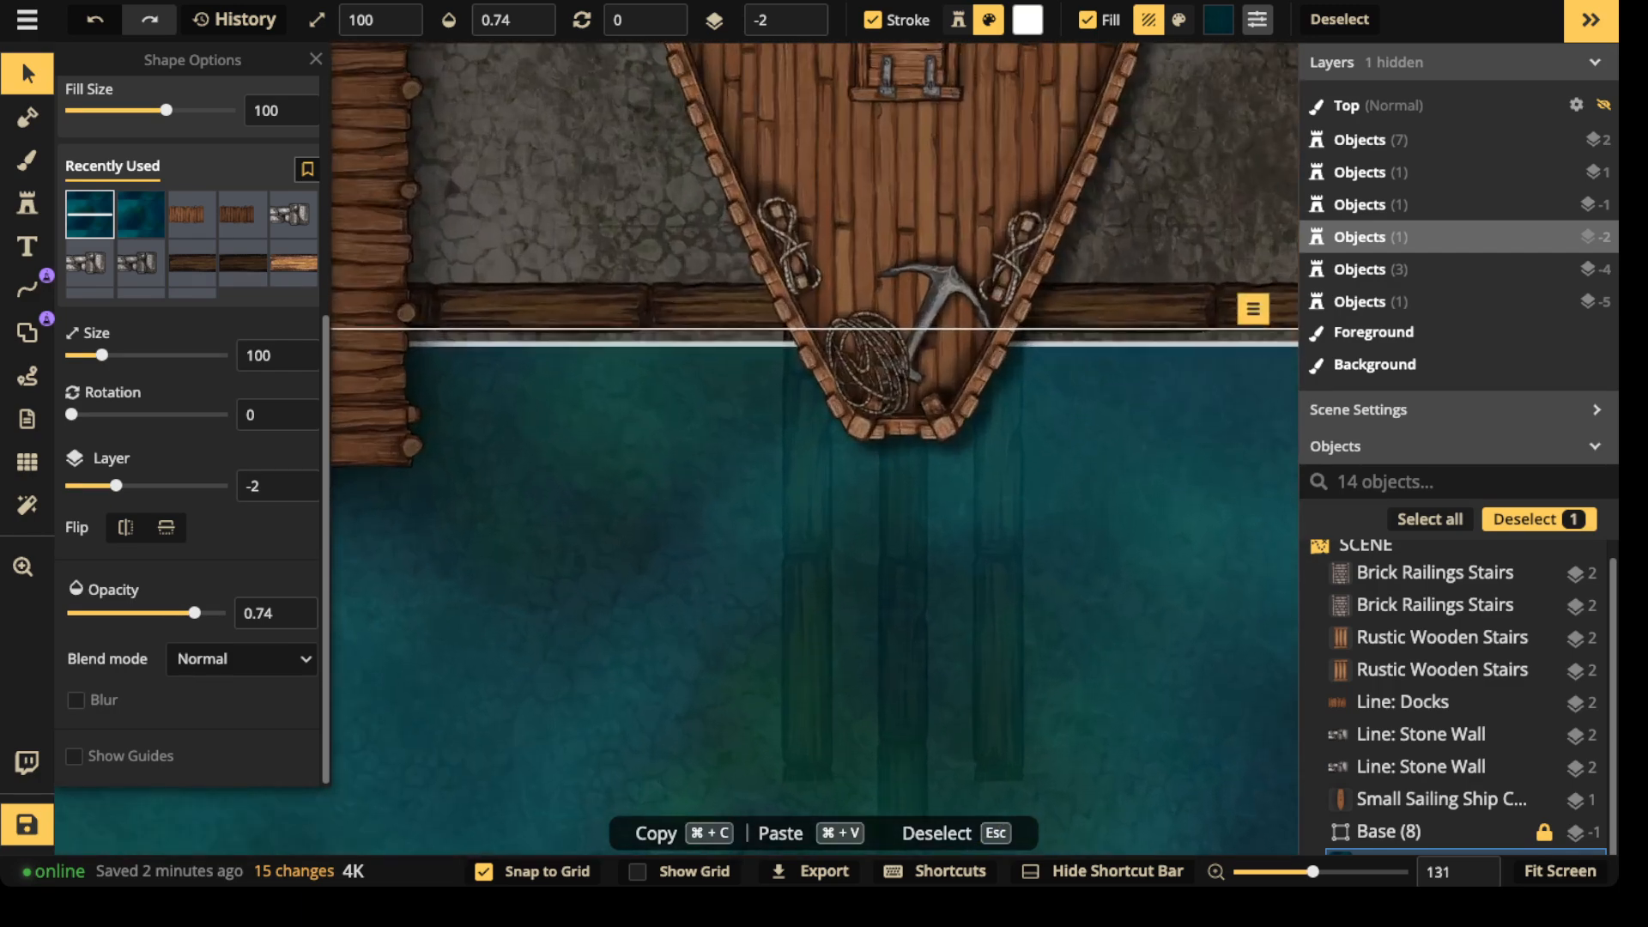
{"action": "scroll", "coordinate": [669, 378], "scroll_direction": "up", "scroll_amount": 3}
{"action": "left_click", "coordinate": [76, 699]}
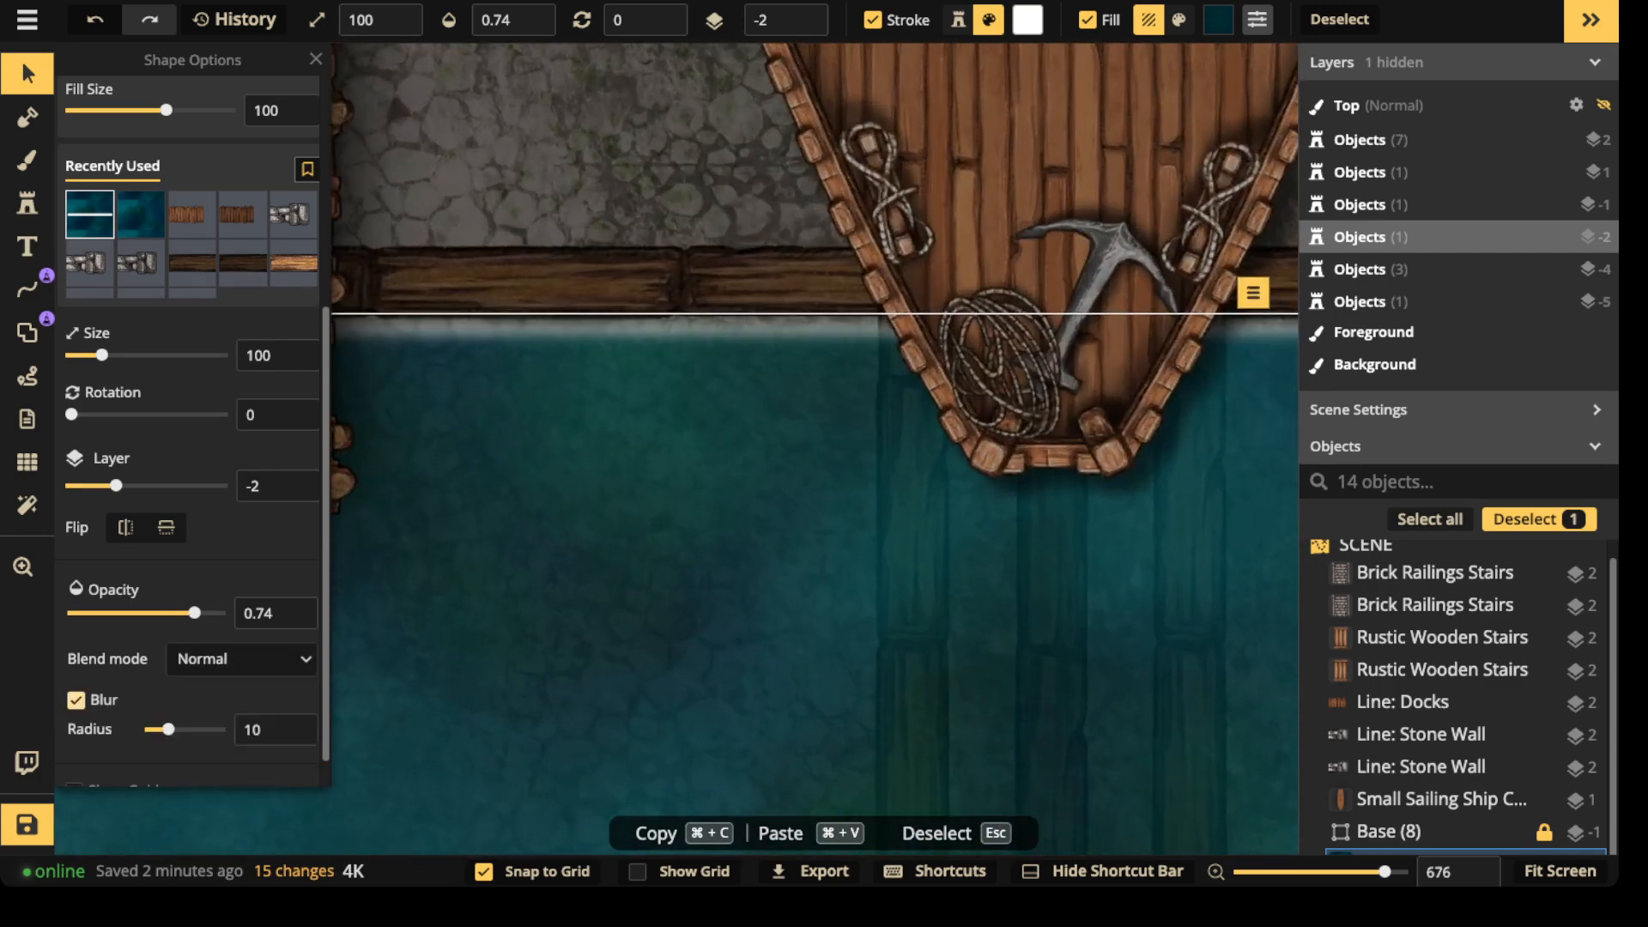
- Set the water shape's fill size to about 104.2 and its stroke size to 103
{"action": "scroll", "coordinate": [467, 317], "scroll_direction": "down", "scroll_amount": 2}
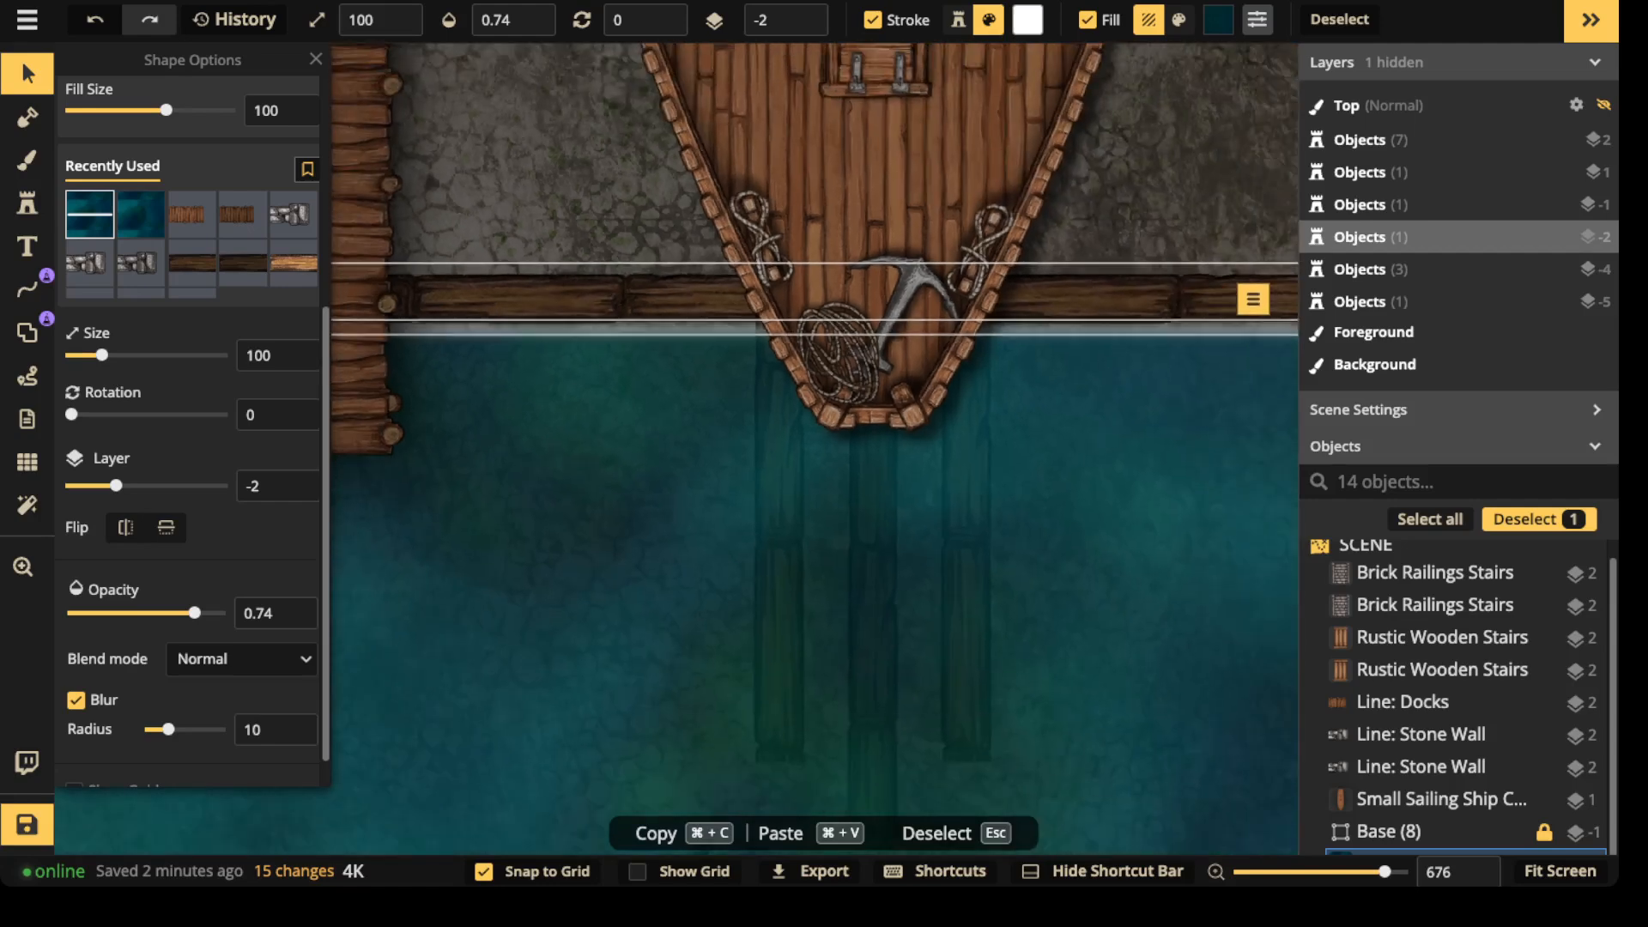
{"action": "left_click_drag", "start_coordinate": [166, 110], "coordinate": [169, 110]}
{"action": "scroll", "coordinate": [189, 412], "scroll_direction": "up", "scroll_amount": 4}
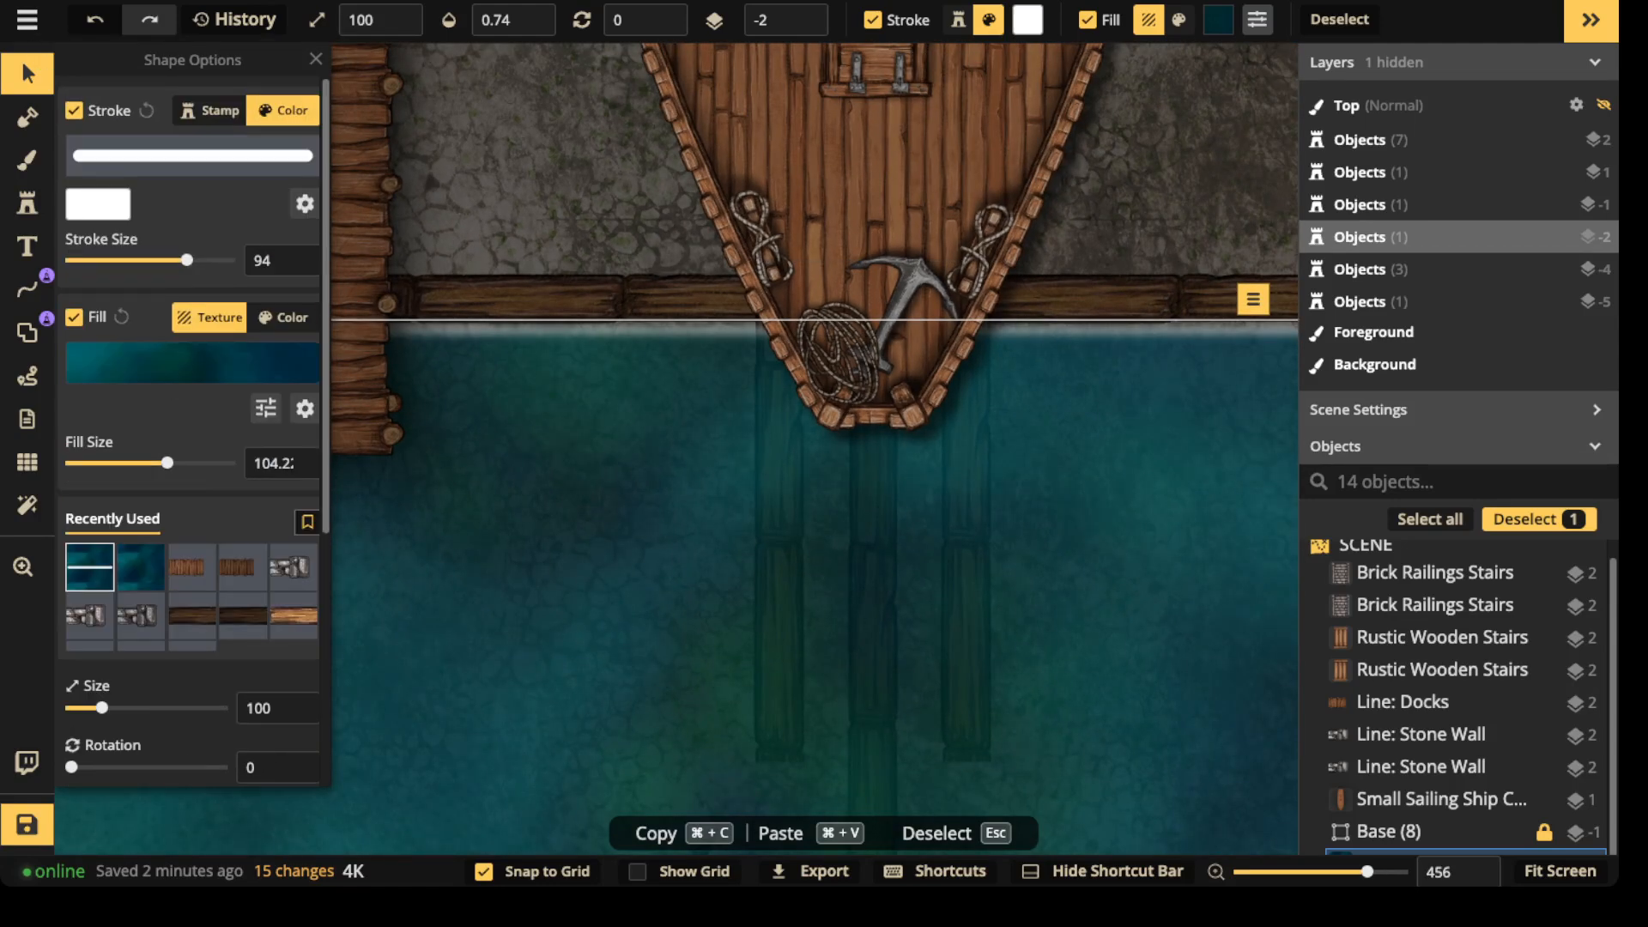
{"action": "left_click_drag", "start_coordinate": [186, 261], "coordinate": [188, 260]}
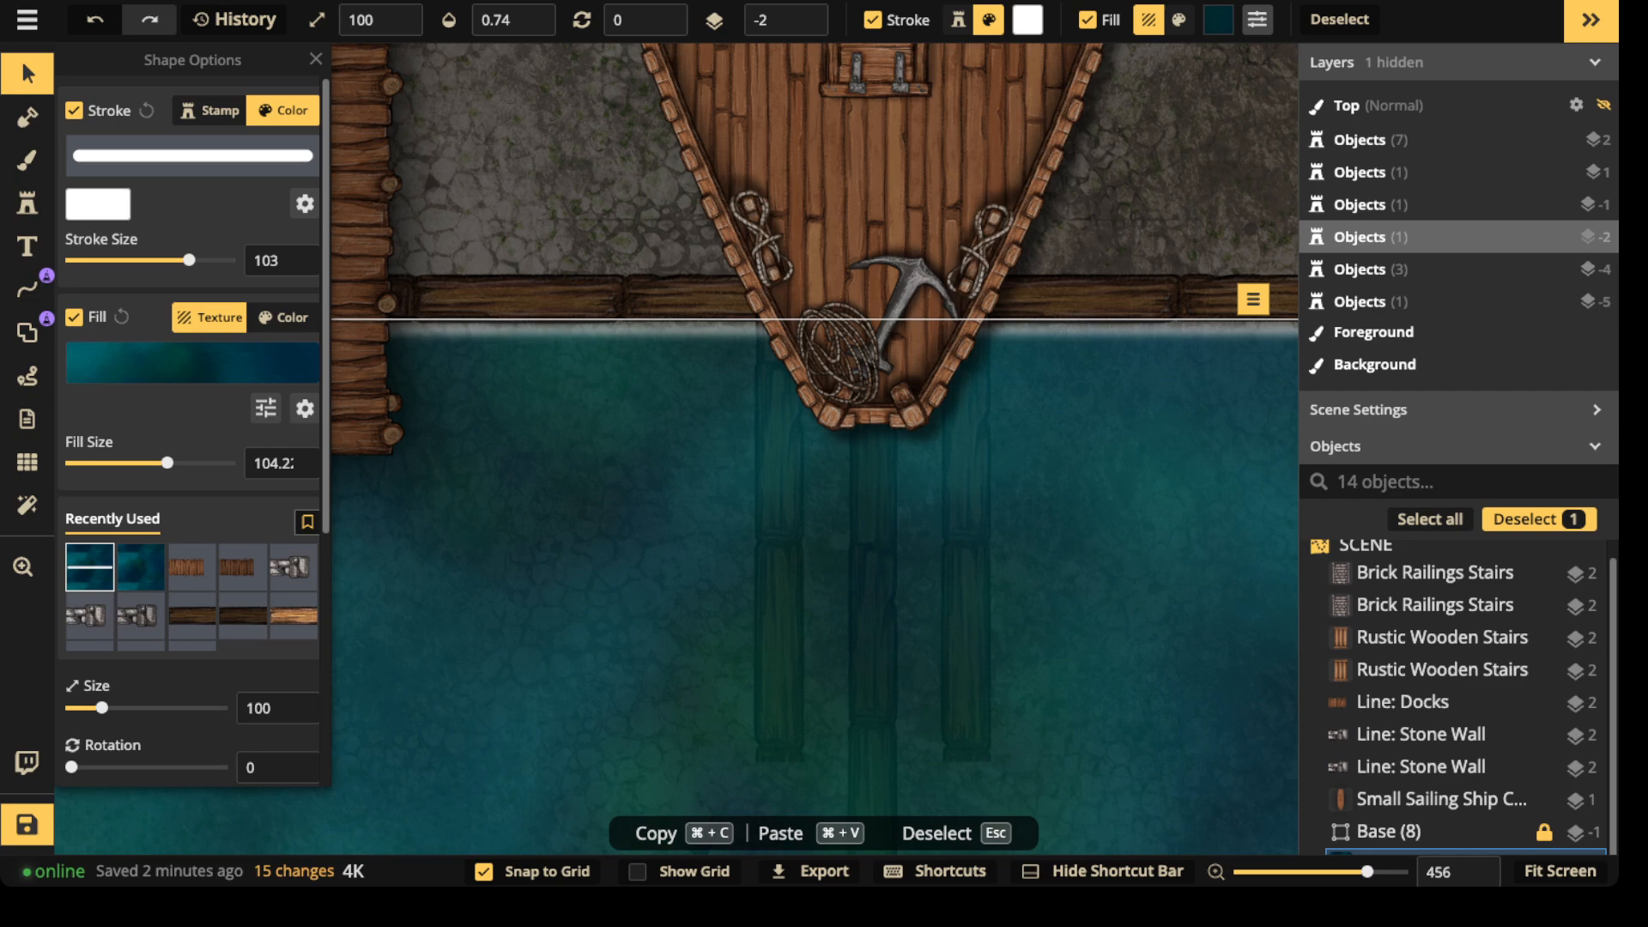
{"action": "scroll", "coordinate": [679, 335], "scroll_direction": "down", "scroll_amount": 3}
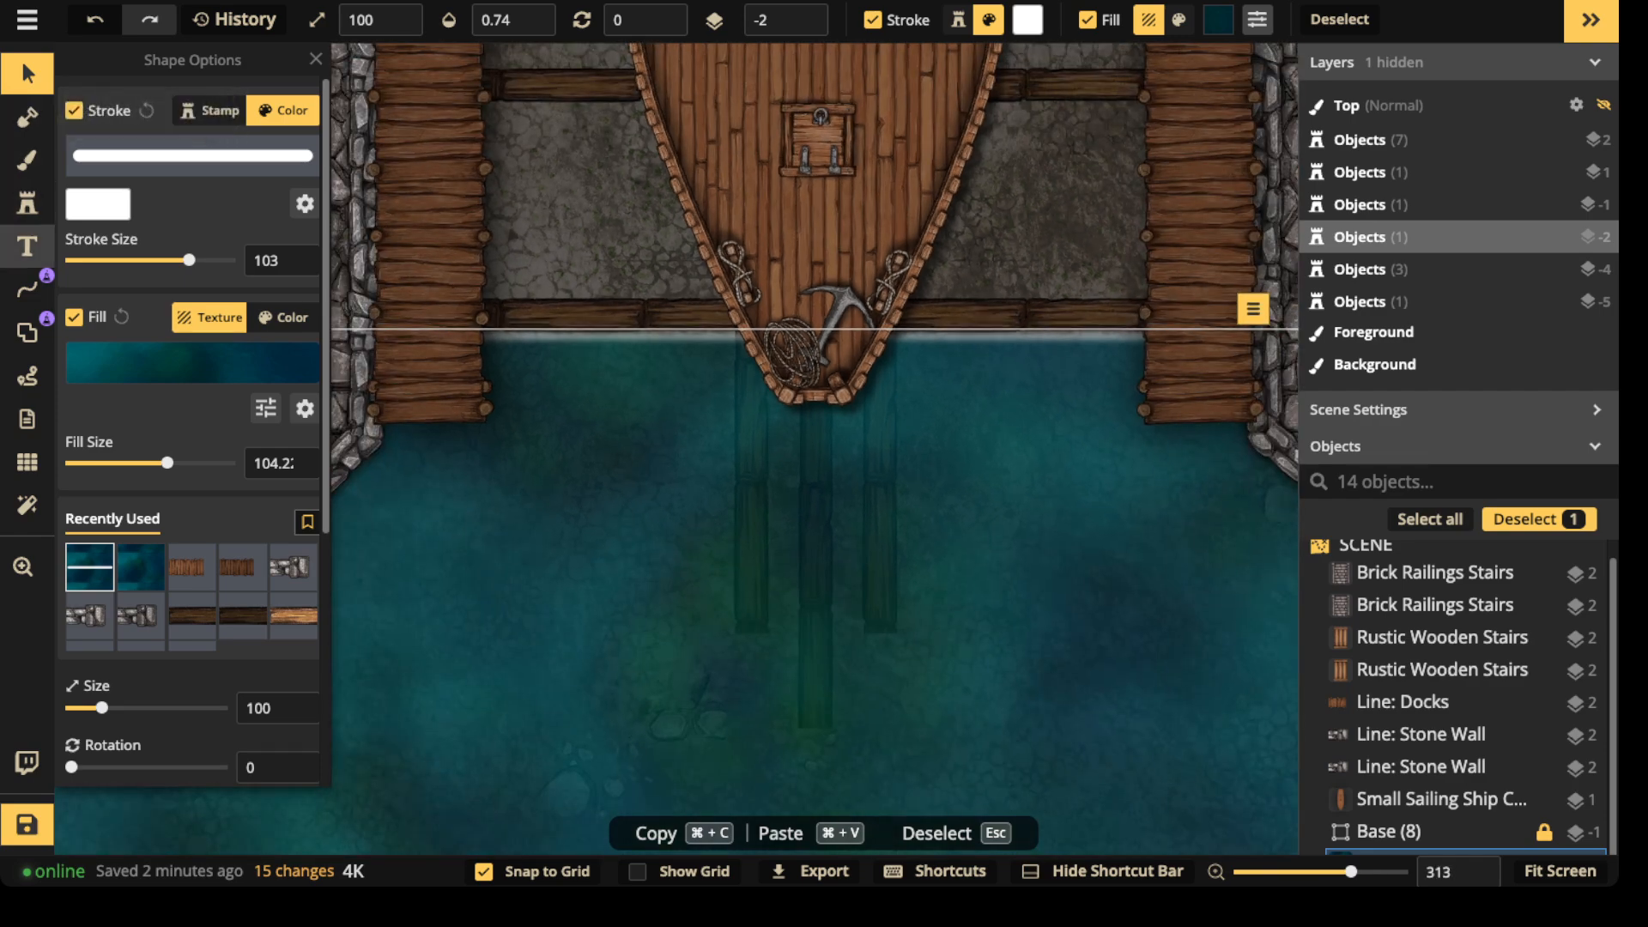
- With the shape brush in Add mode at size 30, paint a wavy water edge over the lowest cross beam between the walkways
{"action": "left_click", "coordinate": [27, 159]}
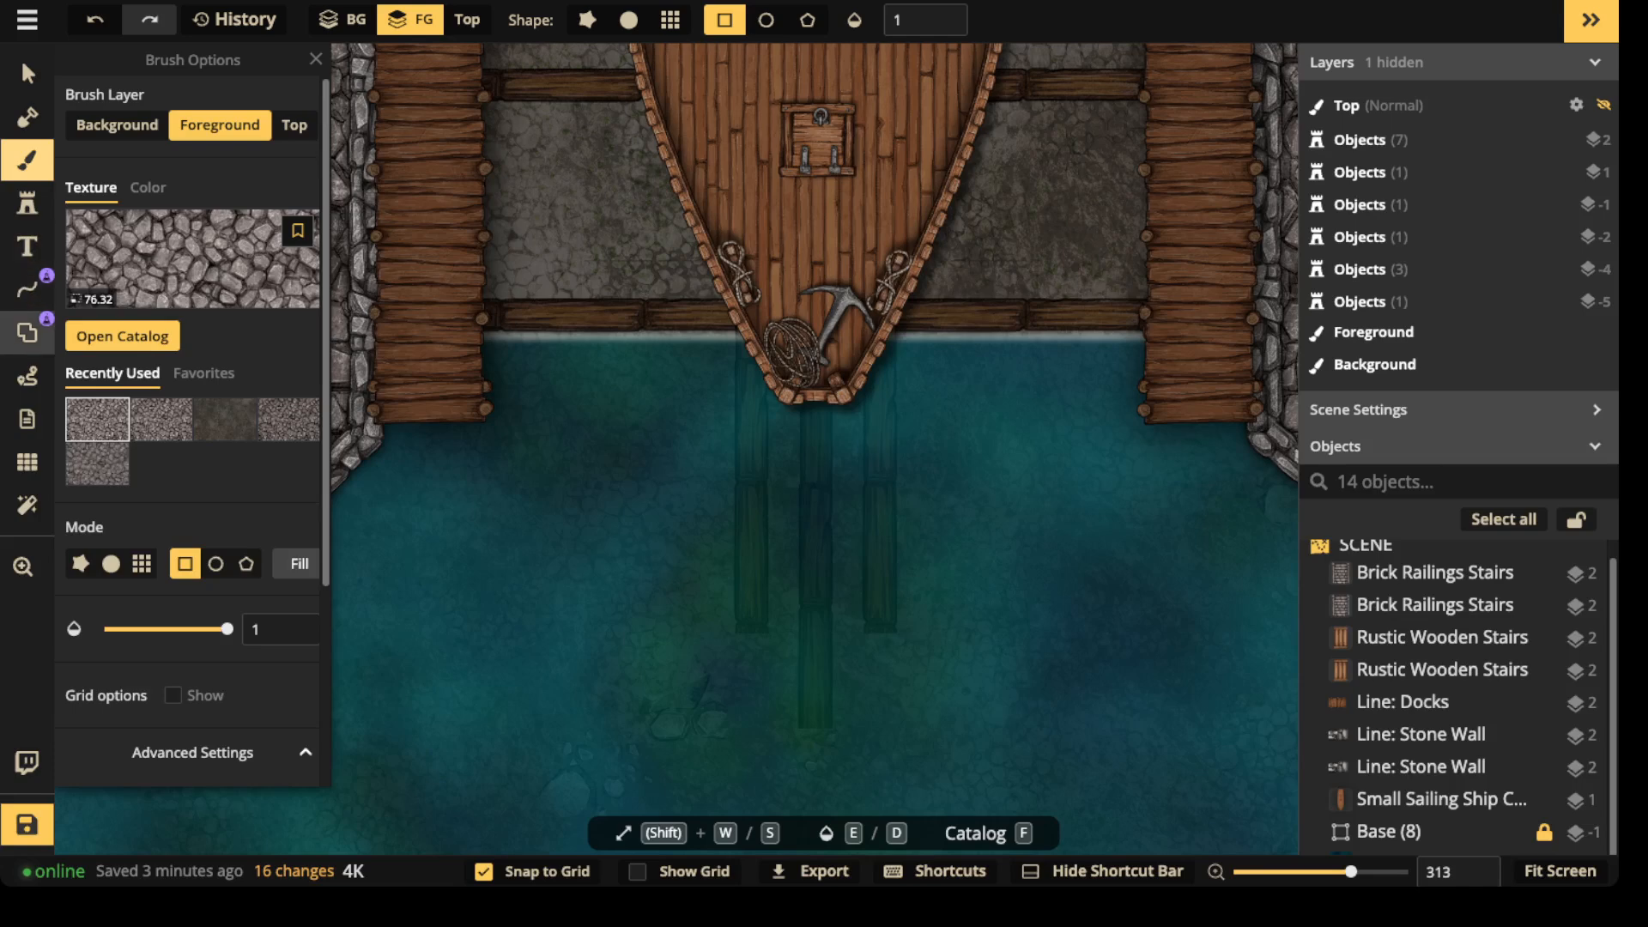
{"action": "left_click", "coordinate": [26, 332]}
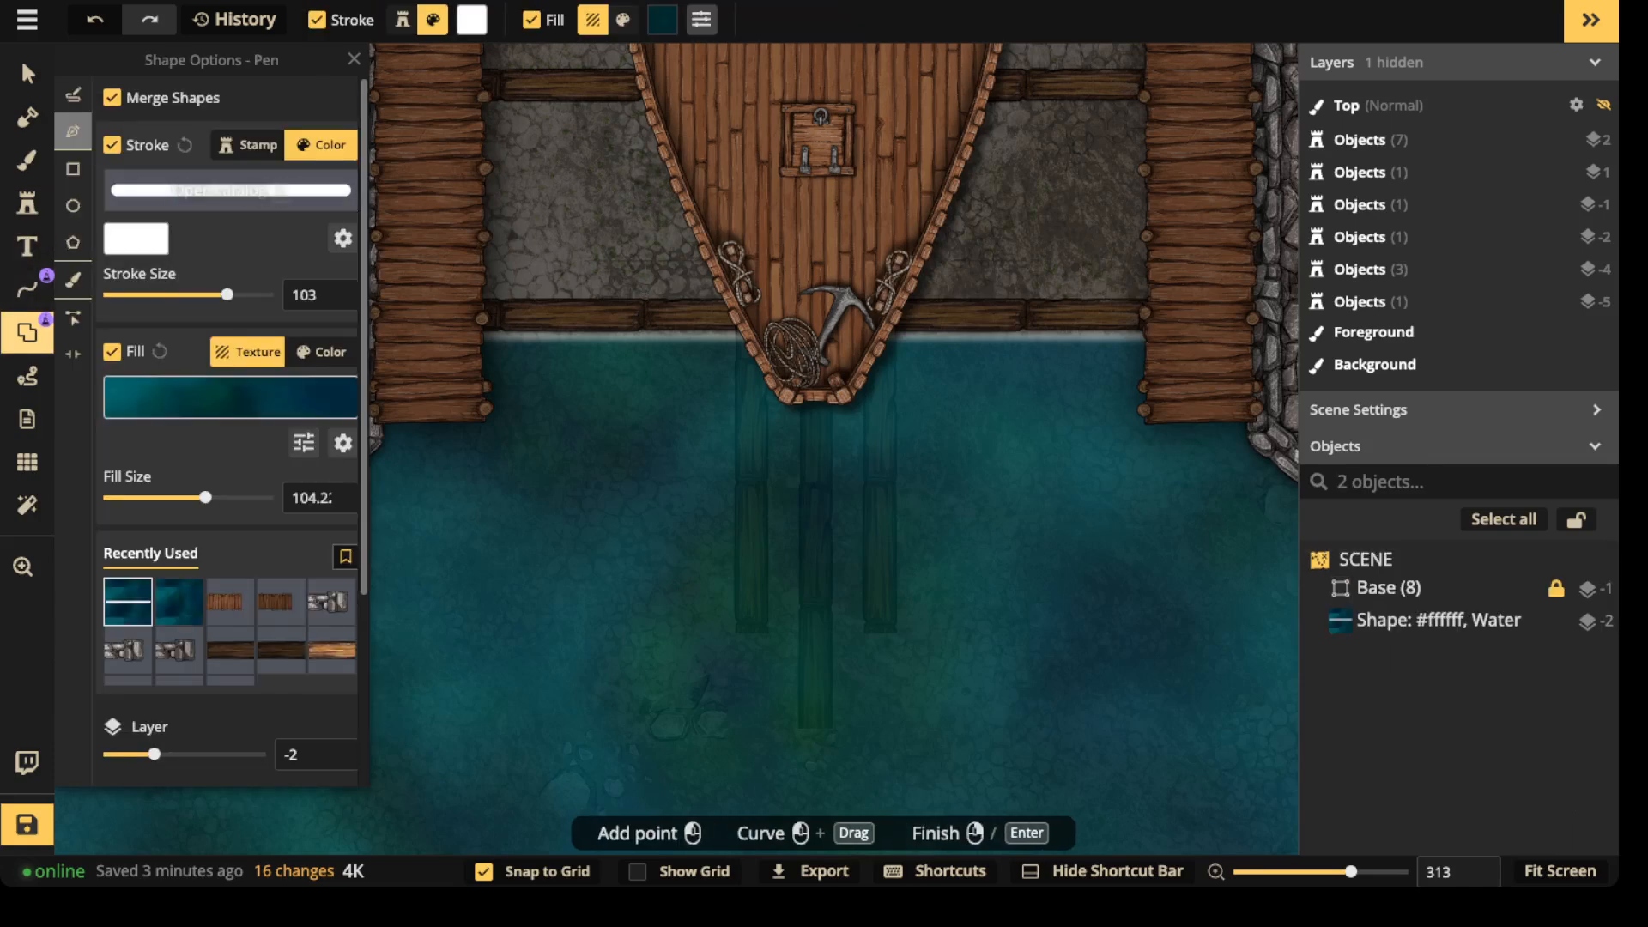
{"action": "left_click", "coordinate": [73, 279]}
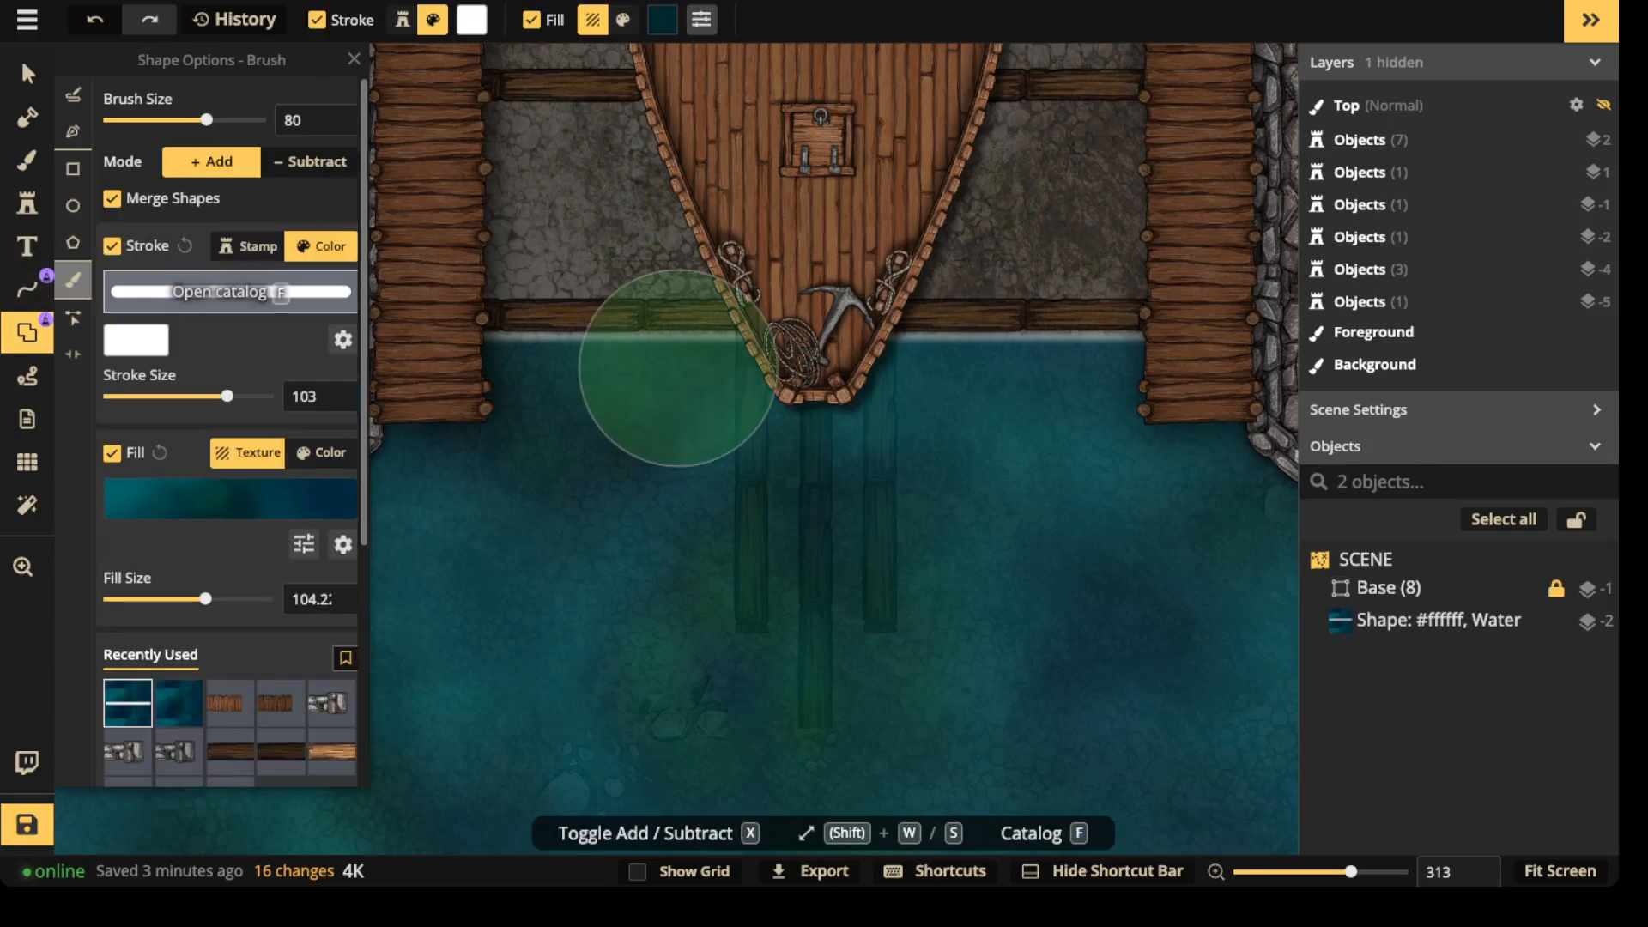
{"action": "key", "text": "shift+s"}
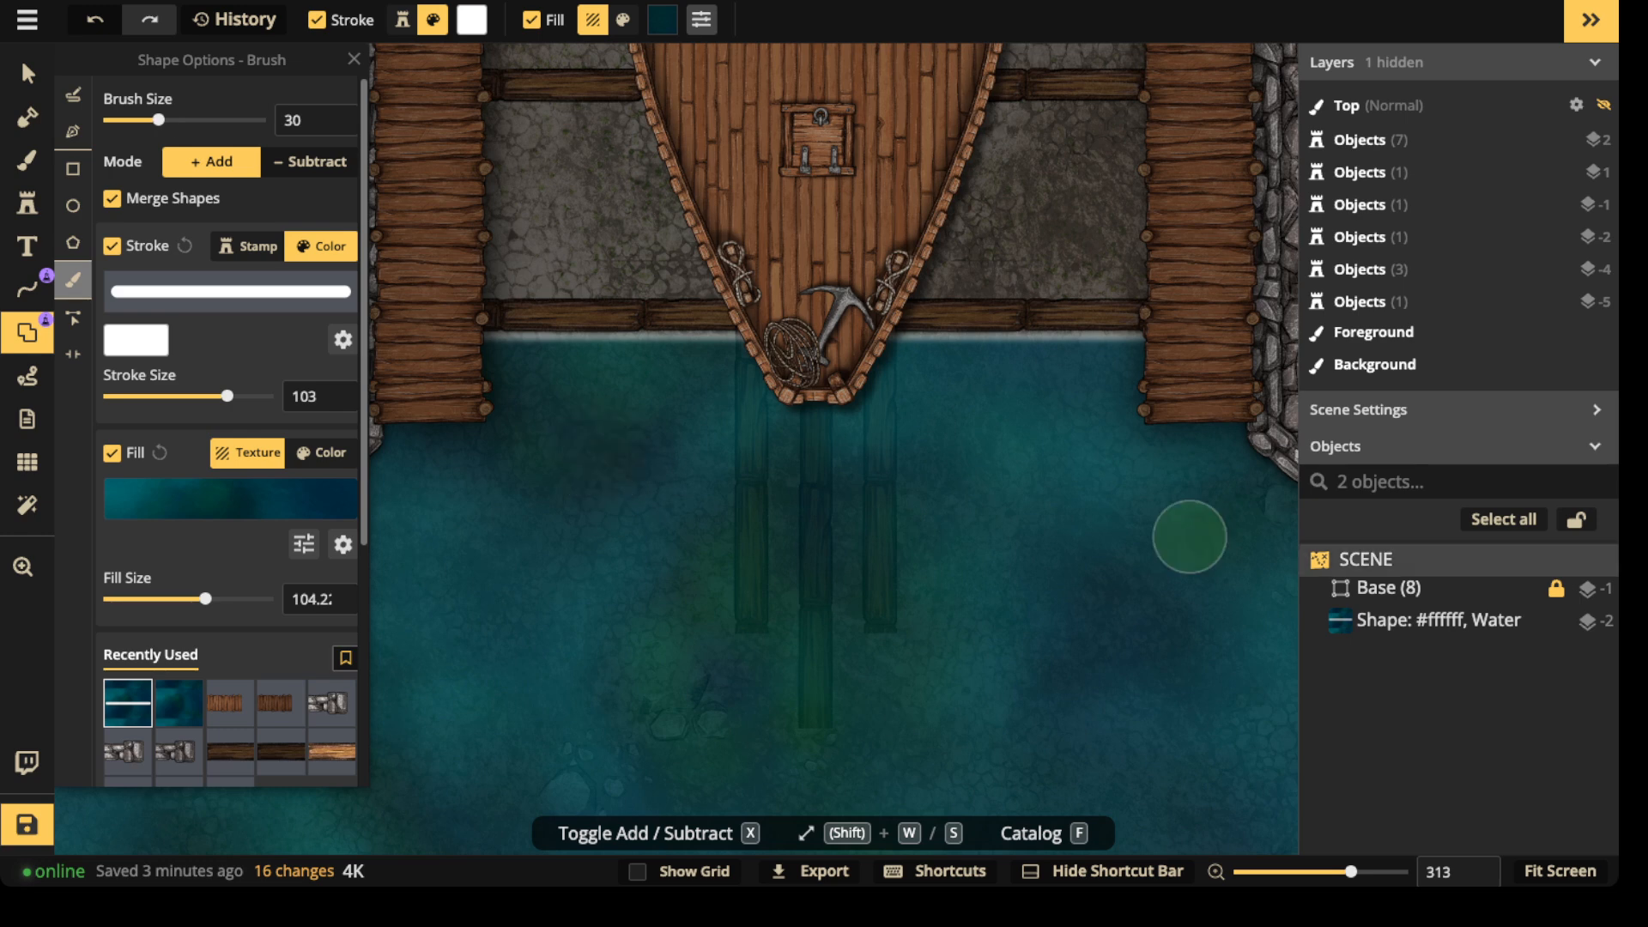
{"action": "mouse_move", "coordinate": [525, 354]}
{"action": "left_mouse_down"}
{"action": "mouse_move", "coordinate": [853, 358]}
{"action": "mouse_move", "coordinate": [928, 379]}
{"action": "mouse_move", "coordinate": [1108, 360]}
{"action": "mouse_move", "coordinate": [784, 352]}
{"action": "mouse_move", "coordinate": [678, 367]}
{"action": "left_mouse_up"}
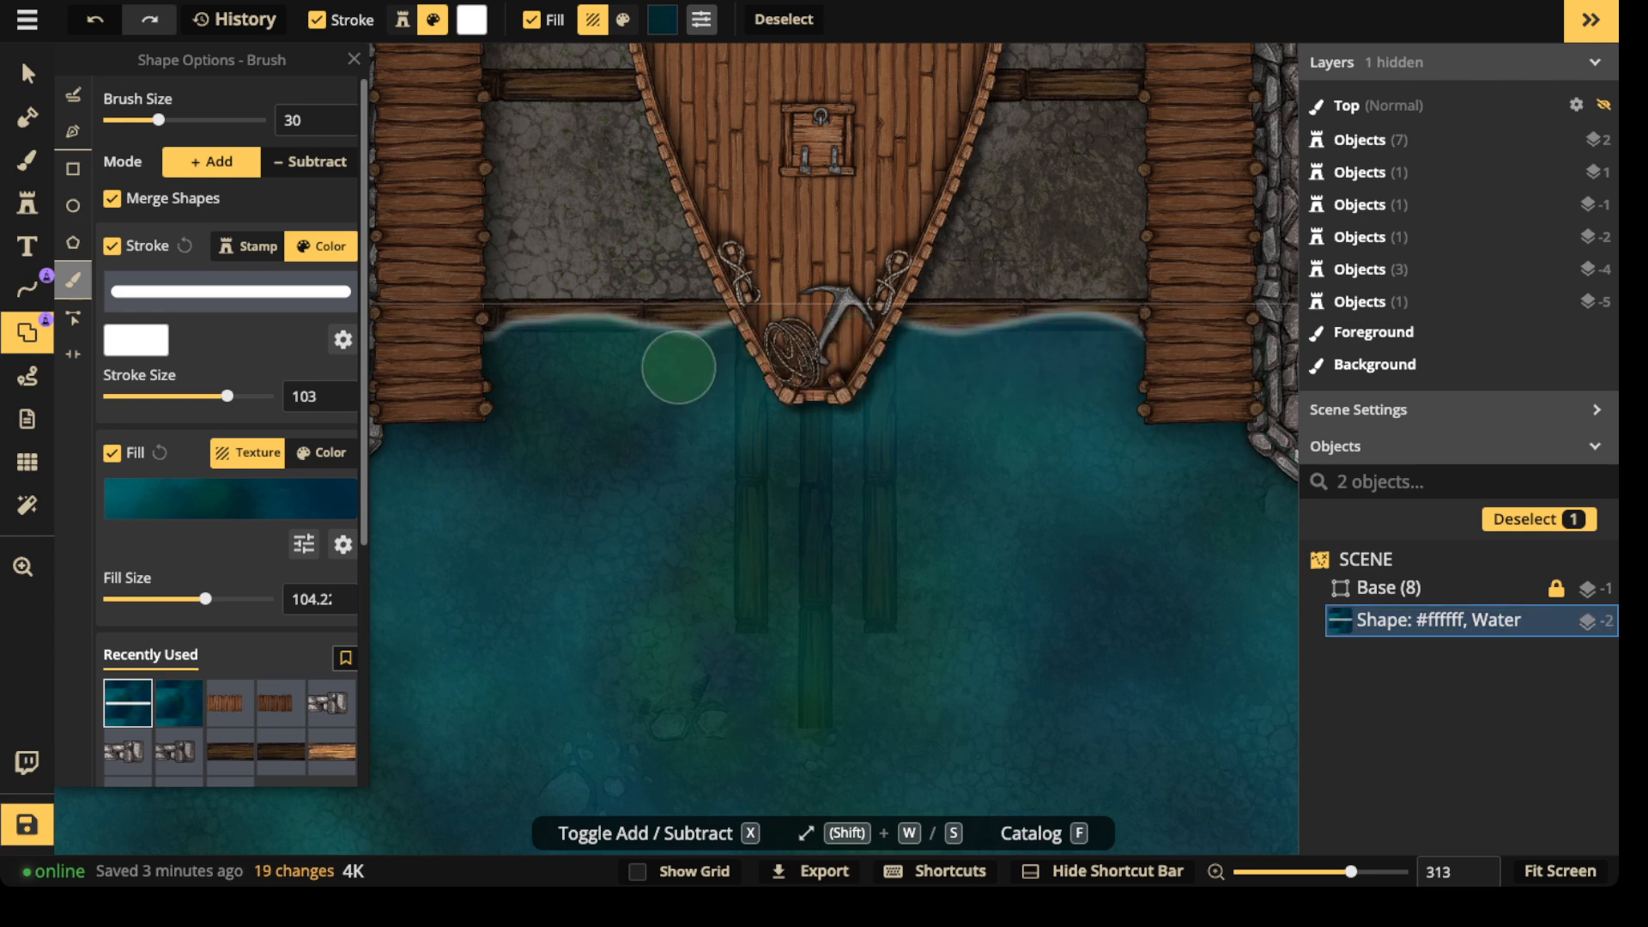
{"action": "left_click", "coordinate": [28, 74]}
{"action": "scroll", "coordinate": [540, 260], "scroll_direction": "down", "scroll_amount": 4}
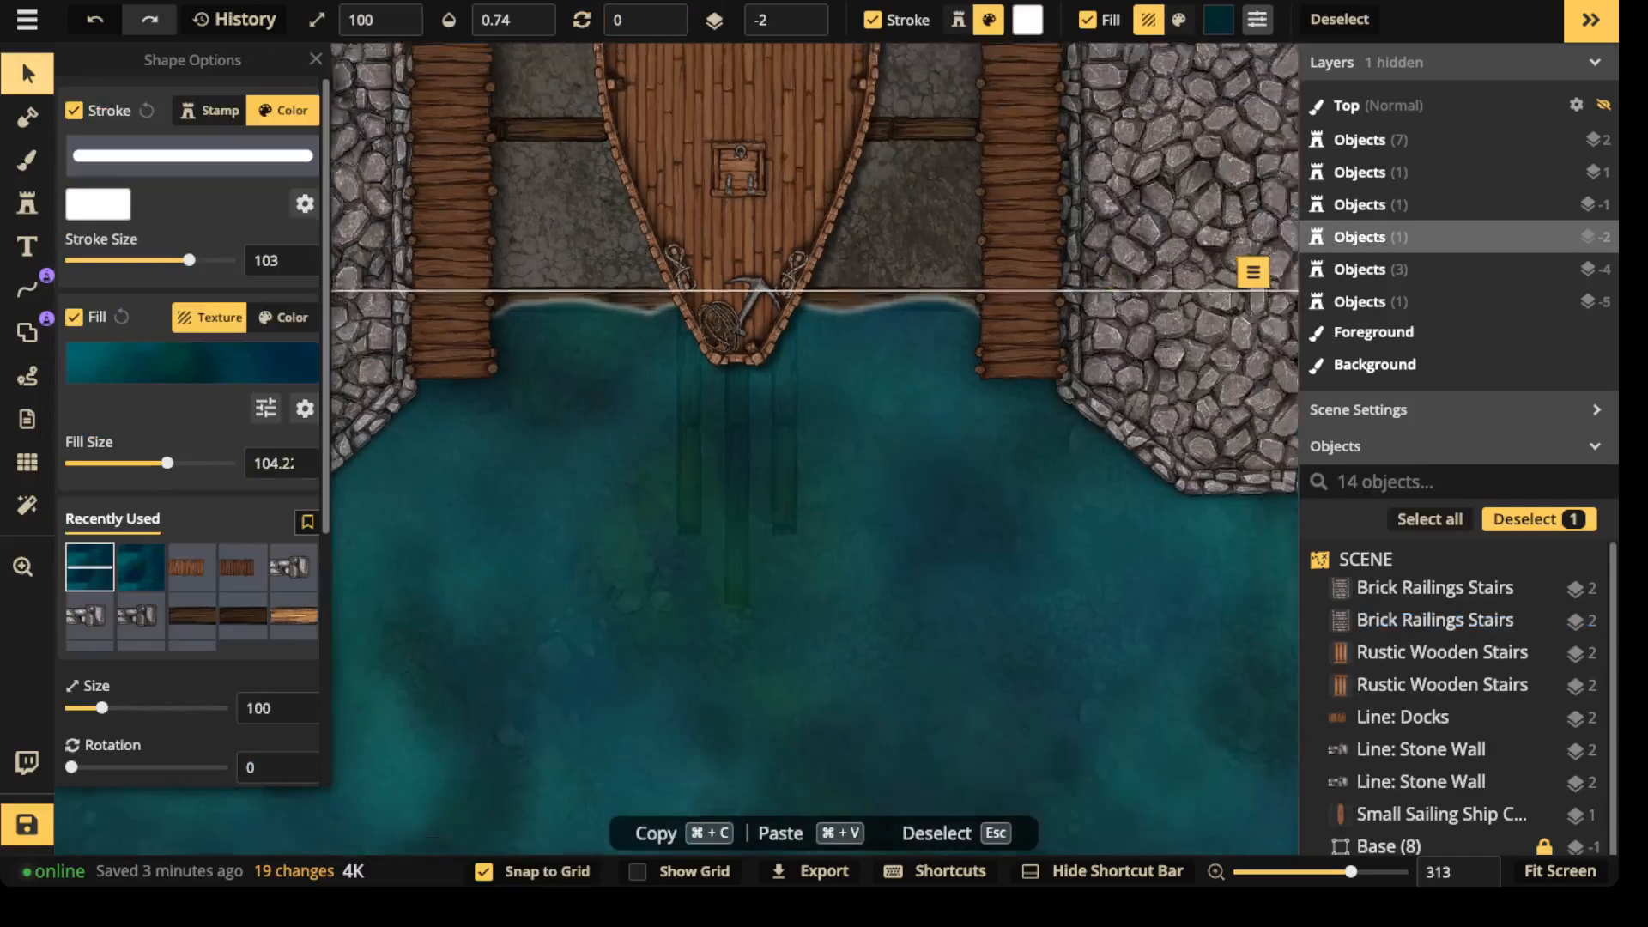
{"action": "key", "text": "Escape"}
- Examine the whole dry dock, from the water's edge past the ship to the raised platforms and bridge
{"action": "scroll", "coordinate": [765, 691], "scroll_direction": "down", "scroll_amount": 4}
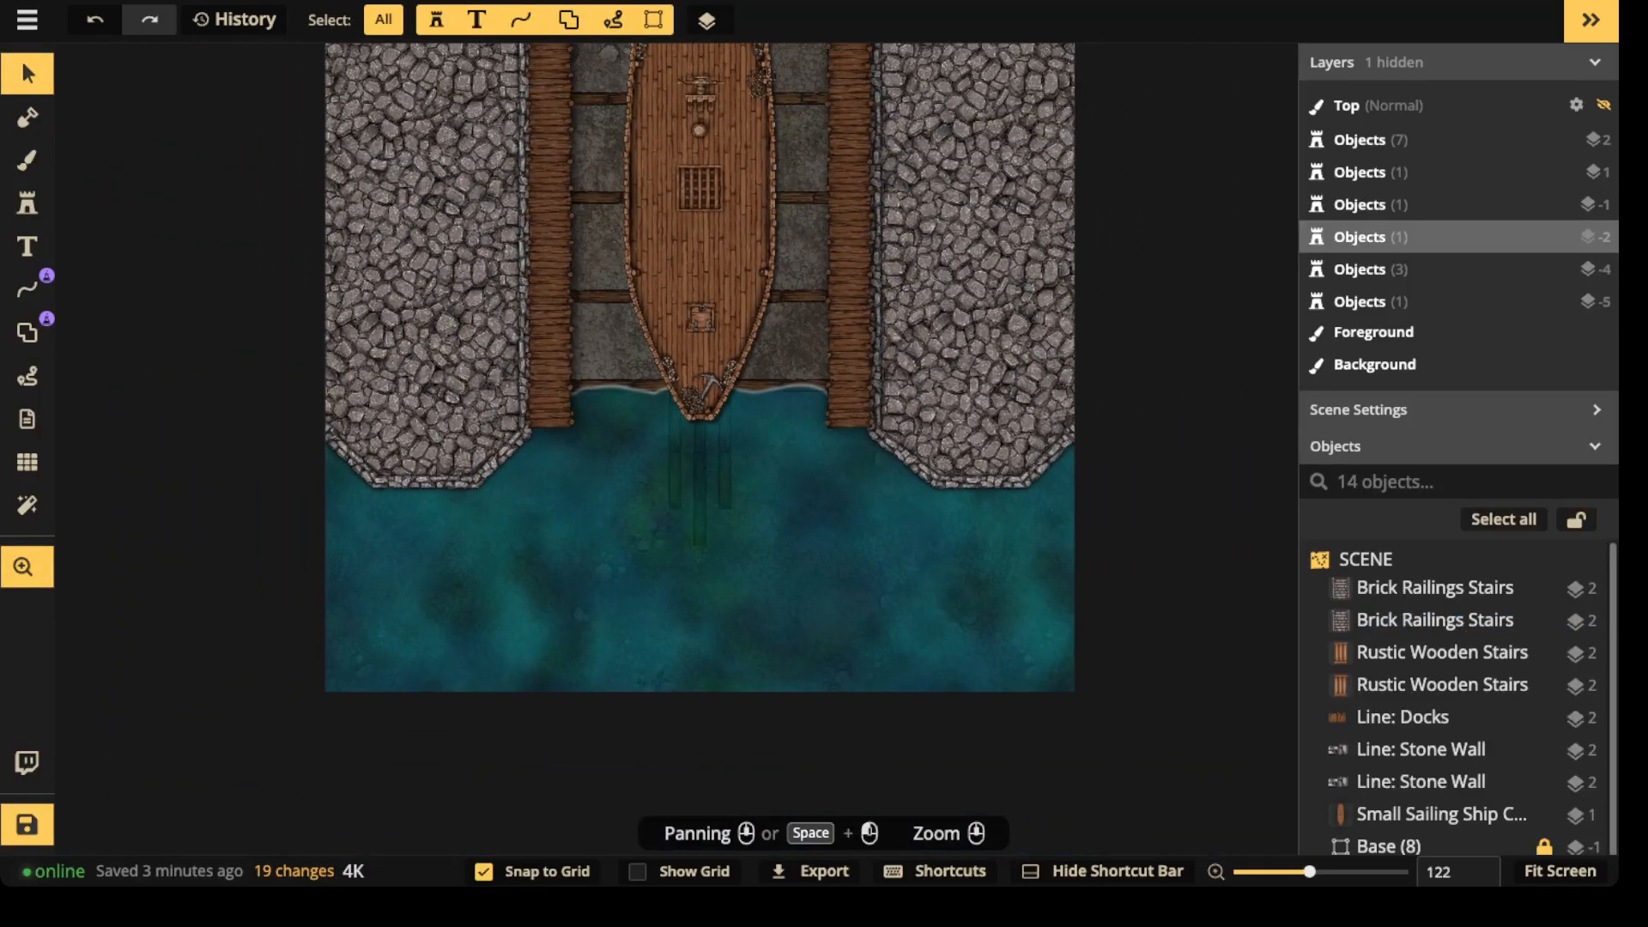
{"action": "left_click_drag", "start_coordinate": [699, 257], "coordinate": [697, 383]}
{"action": "scroll", "coordinate": [670, 335], "scroll_direction": "down", "scroll_amount": 1}
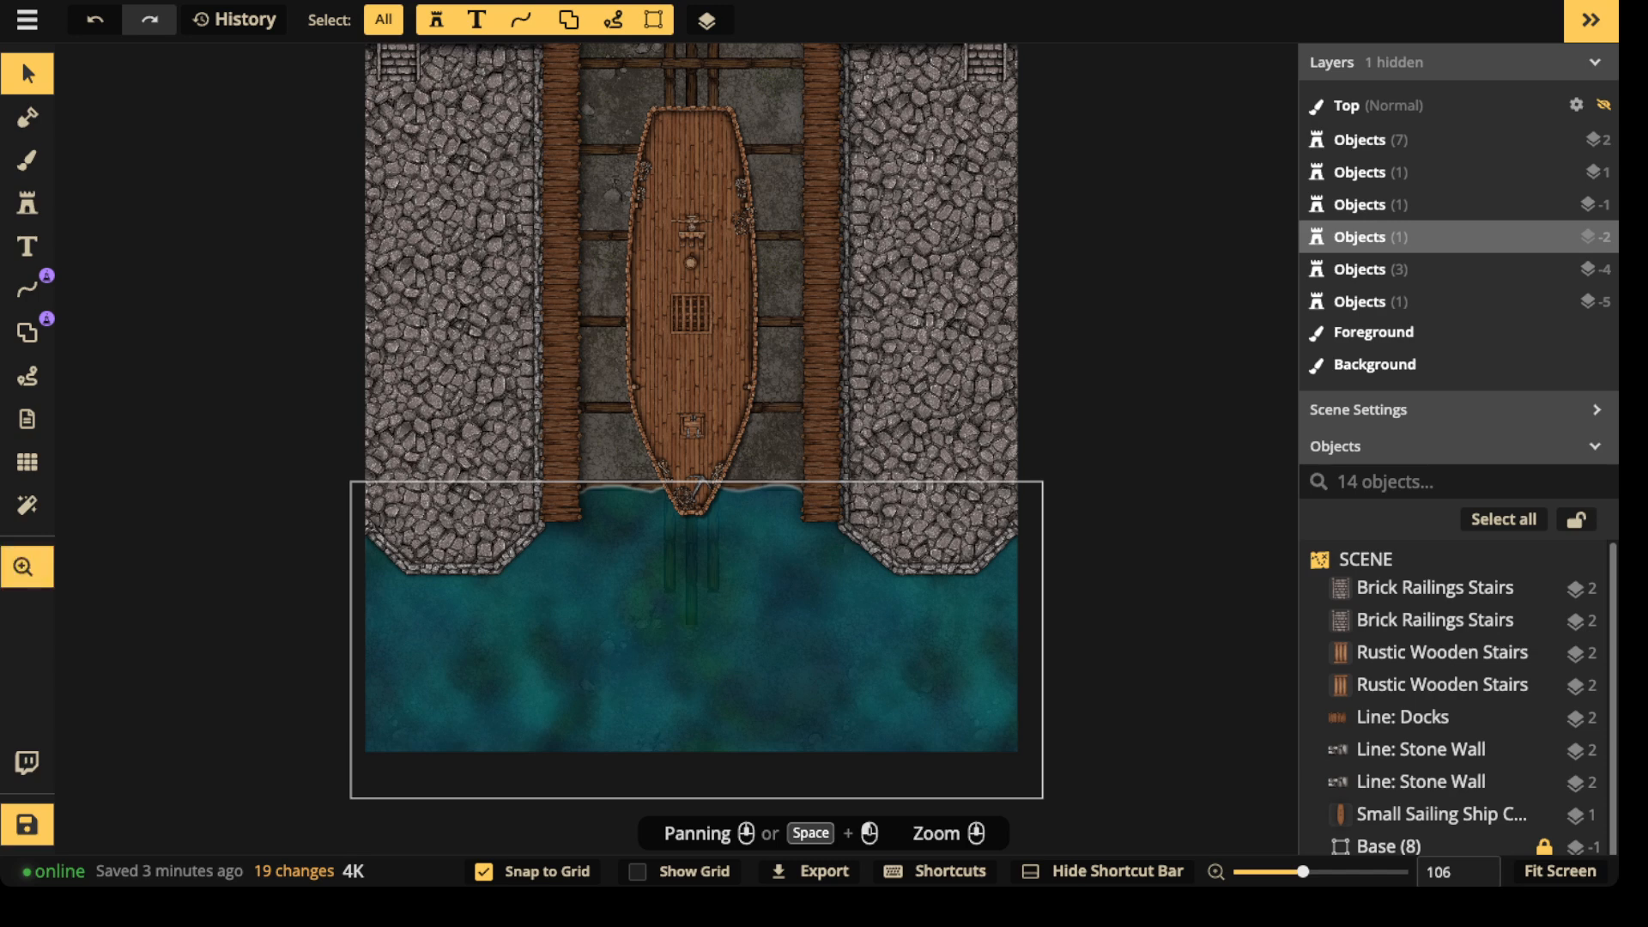
{"action": "left_click_drag", "start_coordinate": [687, 344], "coordinate": [635, 466]}
{"action": "scroll", "coordinate": [601, 99], "scroll_direction": "down", "scroll_amount": 1}
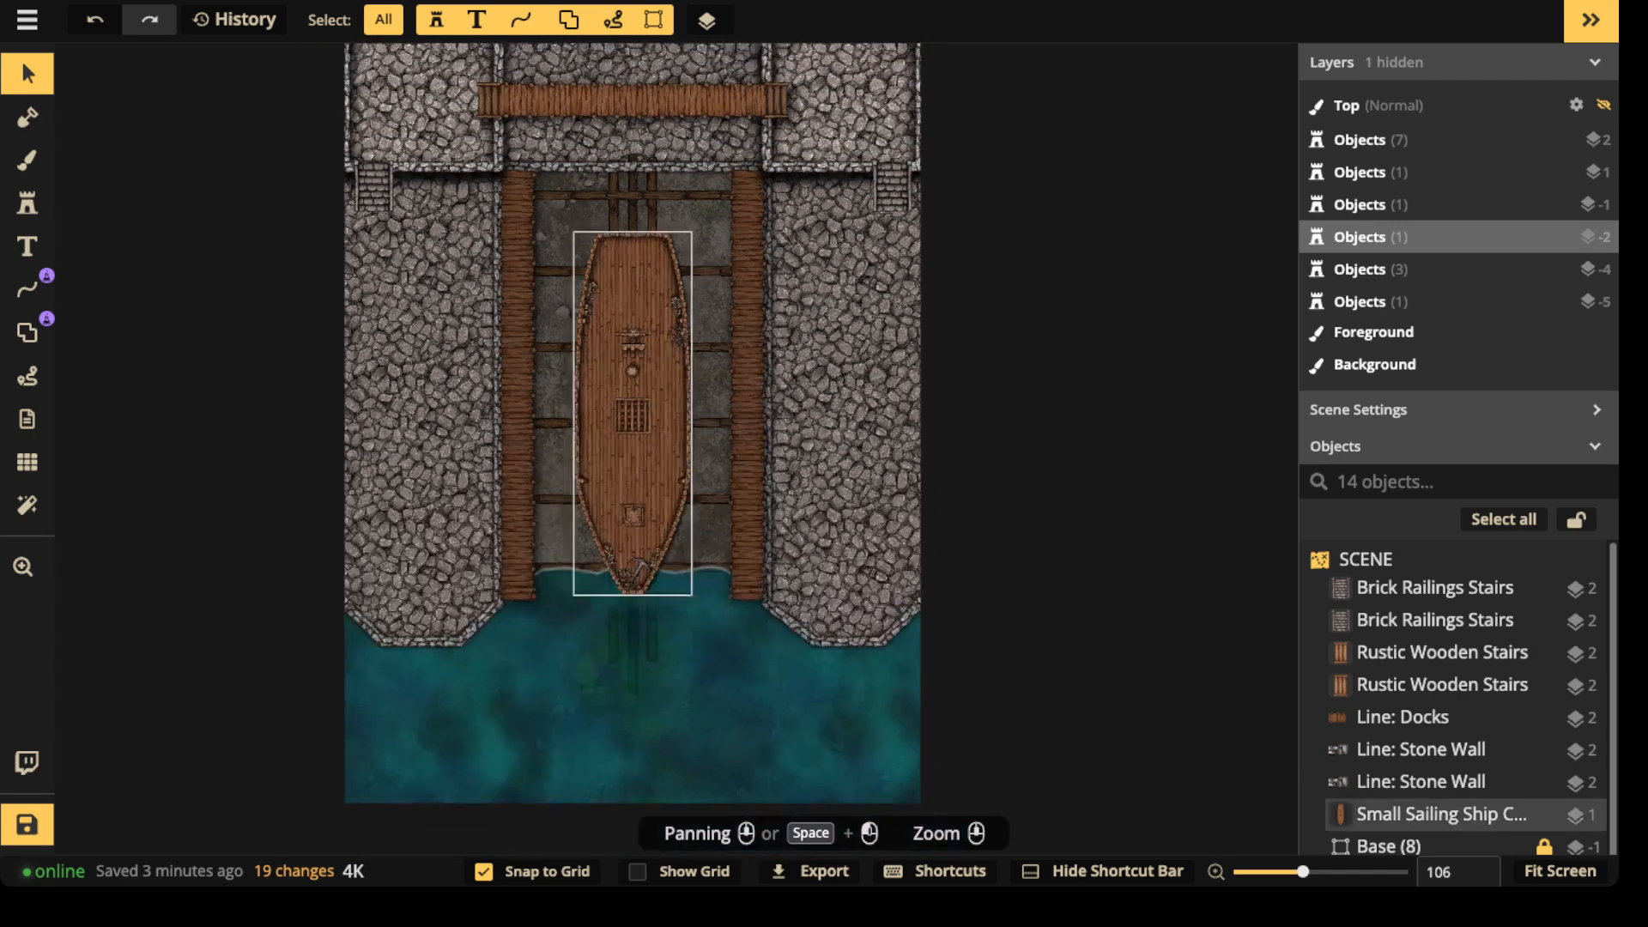
{"action": "left_click_drag", "start_coordinate": [601, 99], "coordinate": [595, 283]}
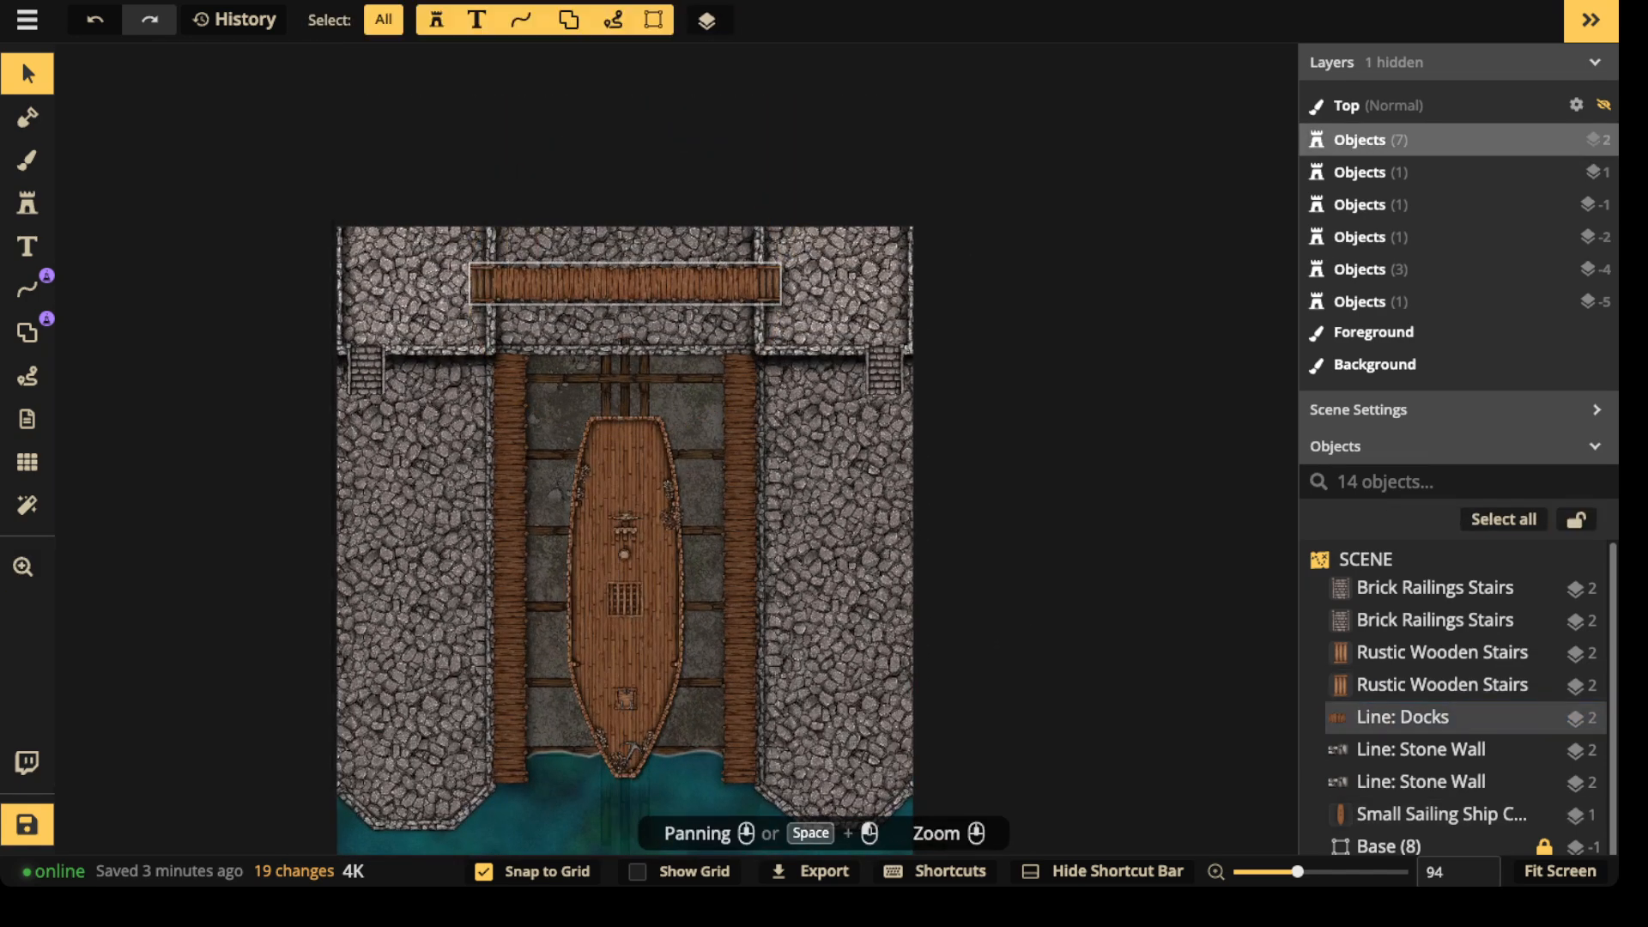
{"action": "left_click", "coordinate": [768, 284]}
{"action": "key", "text": "Escape"}
{"action": "left_click", "coordinate": [491, 249]}
{"action": "key", "text": "Escape"}
{"action": "left_click_drag", "start_coordinate": [524, 540], "coordinate": [624, 465]}
{"action": "scroll", "coordinate": [623, 465], "scroll_direction": "up", "scroll_amount": 4}
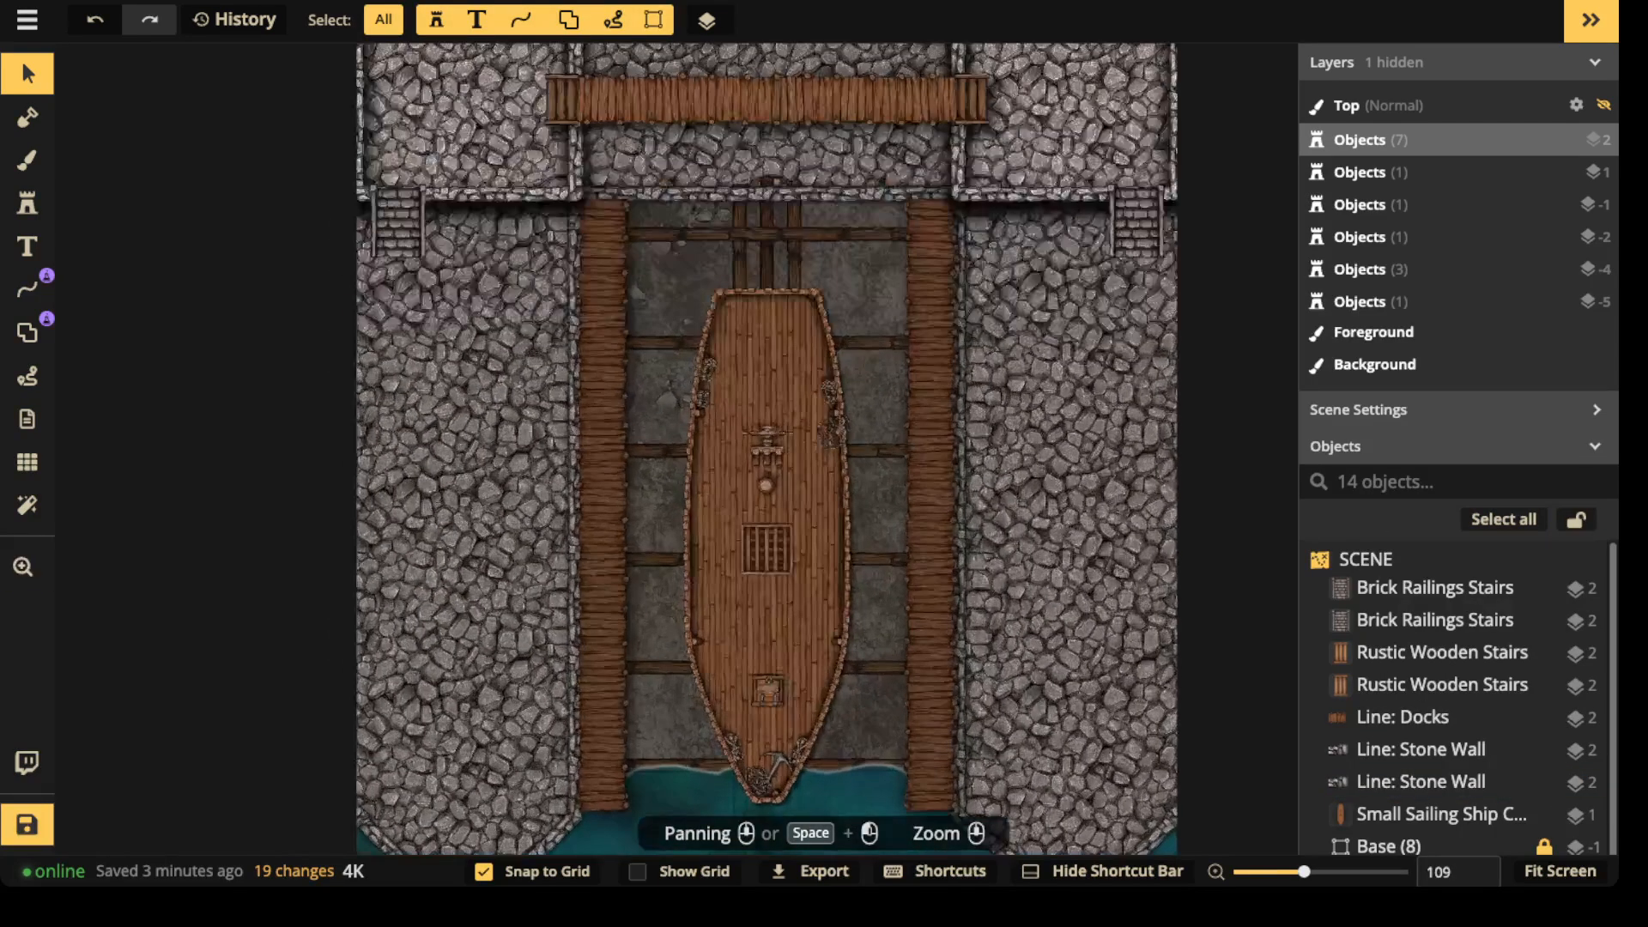
- Move the sailing ship slightly up the dock so its bow tip sits at the water's edge
{"action": "mouse_move", "coordinate": [738, 472]}
{"action": "left_mouse_down"}
{"action": "mouse_move", "coordinate": [703, 401]}
{"action": "mouse_move", "coordinate": [720, 463]}
{"action": "left_mouse_up"}
{"action": "scroll", "coordinate": [721, 464], "scroll_direction": "down", "scroll_amount": 2}
{"action": "left_click", "coordinate": [744, 393]}
{"action": "scroll", "coordinate": [743, 394], "scroll_direction": "down", "scroll_amount": 2}
{"action": "key", "text": "Escape"}
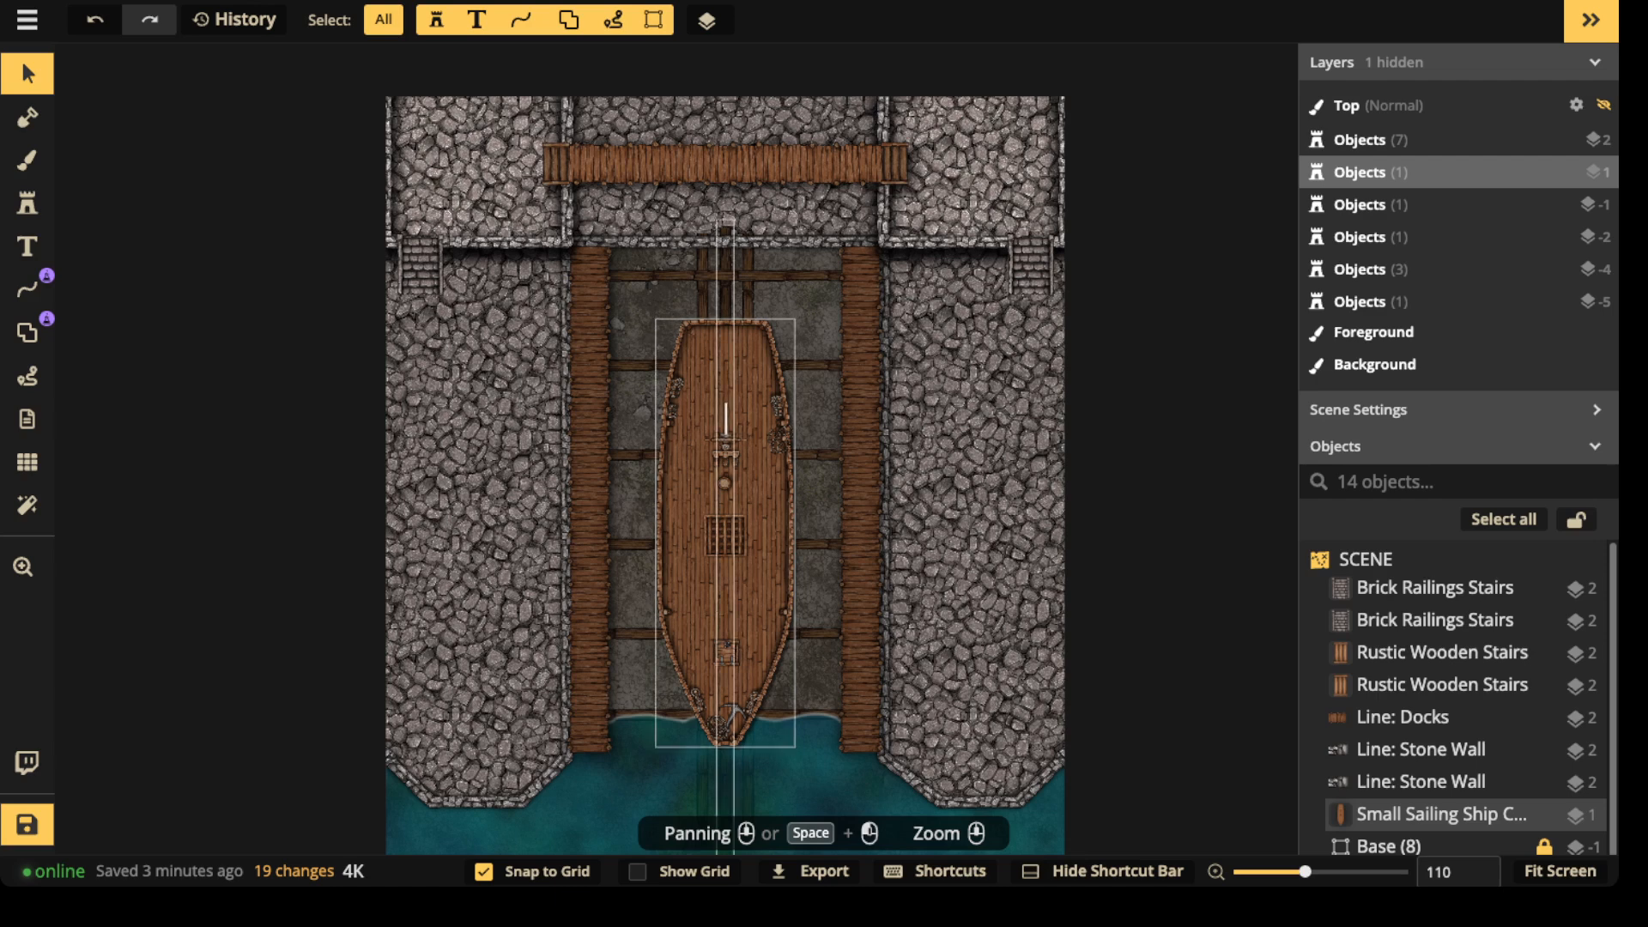
{"action": "left_click_drag", "start_coordinate": [726, 393], "coordinate": [725, 371]}
{"action": "left_click", "coordinate": [725, 393]}
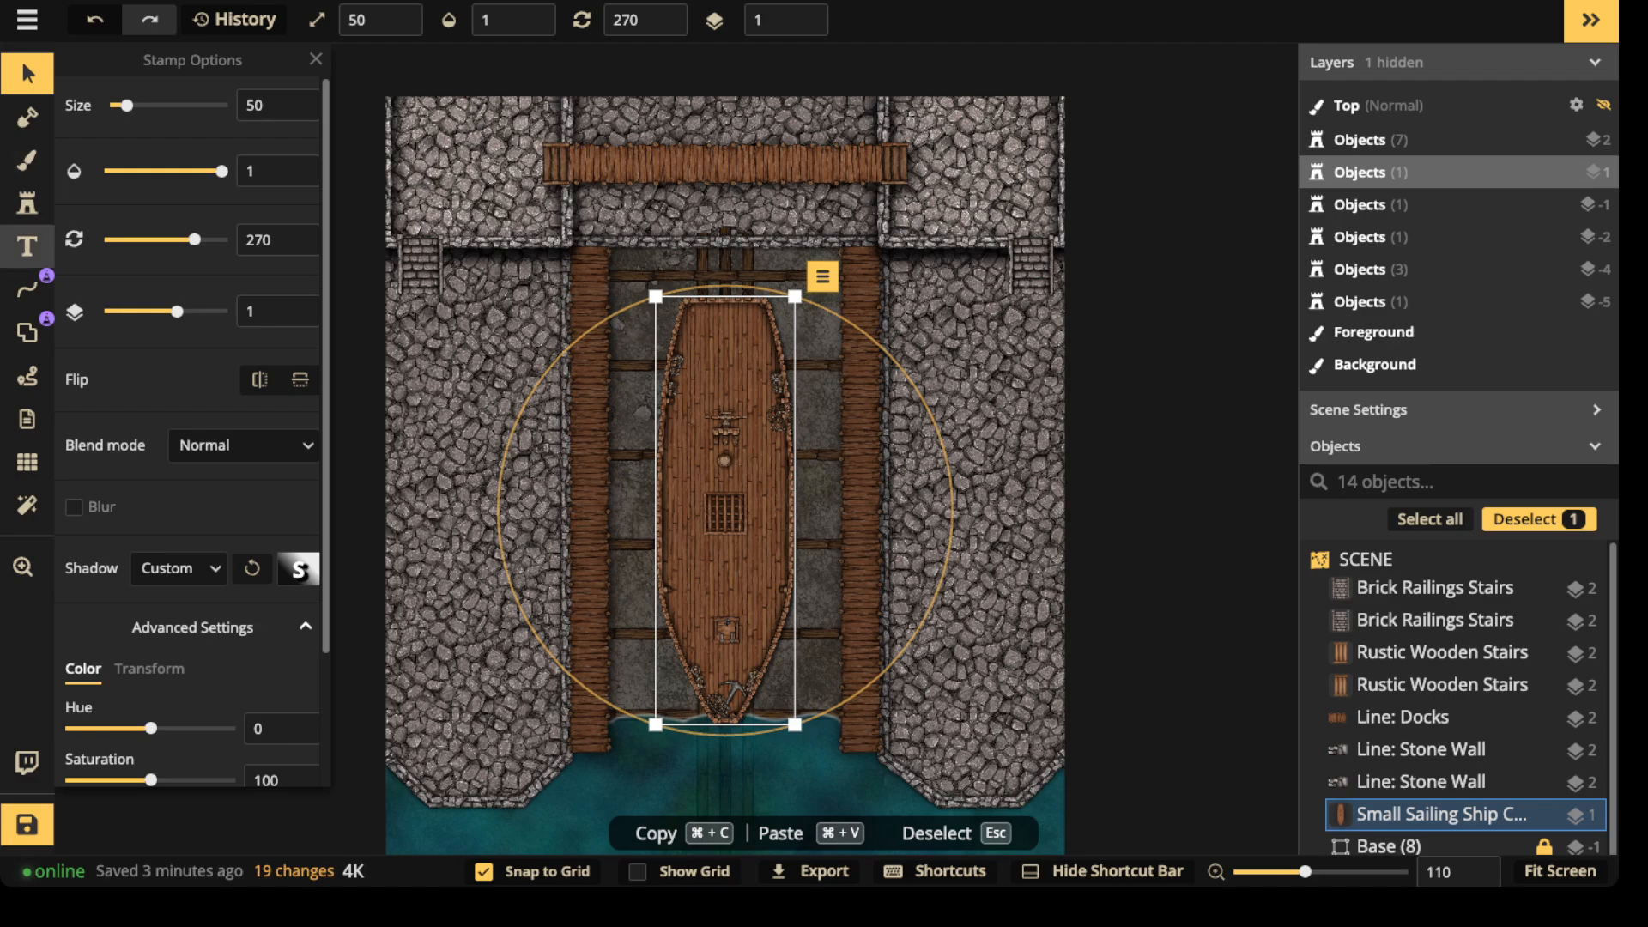
- Search the stamp catalog for "wood" and choose the long thin wooden plank stamp from the Core pack
{"action": "left_click", "coordinate": [27, 288]}
{"action": "left_click", "coordinate": [27, 203]}
{"action": "left_click", "coordinate": [129, 159]}
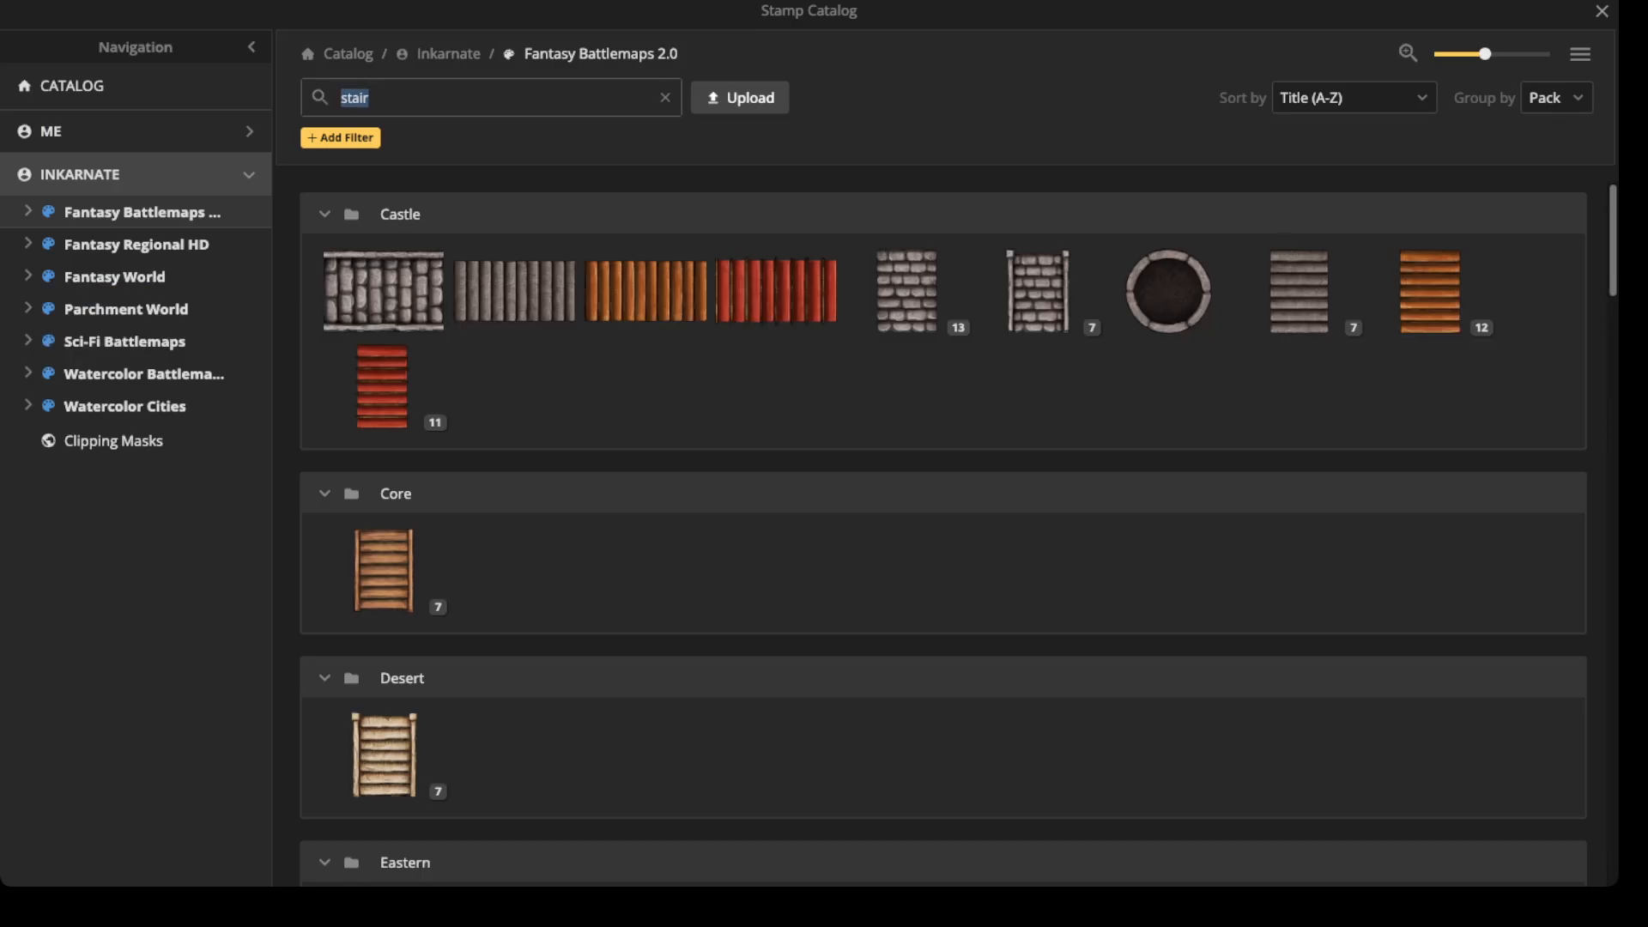
{"action": "type", "text": "wood"}
{"action": "key", "text": "Return"}
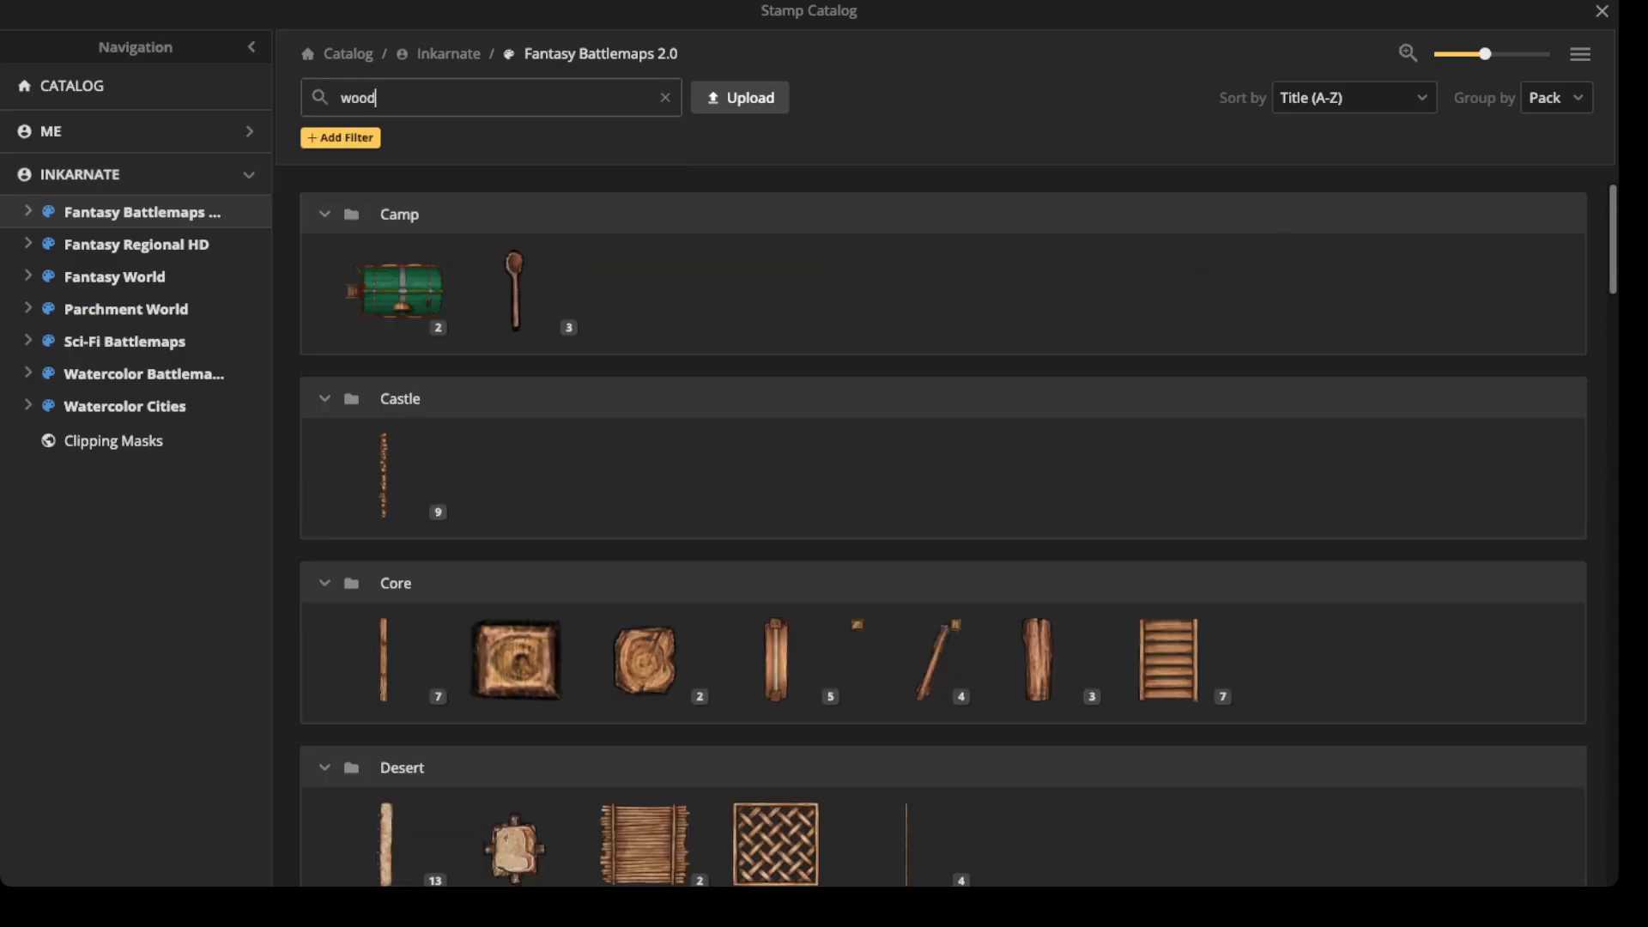
{"action": "left_click", "coordinate": [384, 659]}
- Set the wooden plank stamp's size to 40, comparing it with the ship and the wooden walkway
{"action": "scroll", "coordinate": [438, 473], "scroll_direction": "up", "scroll_amount": 5}
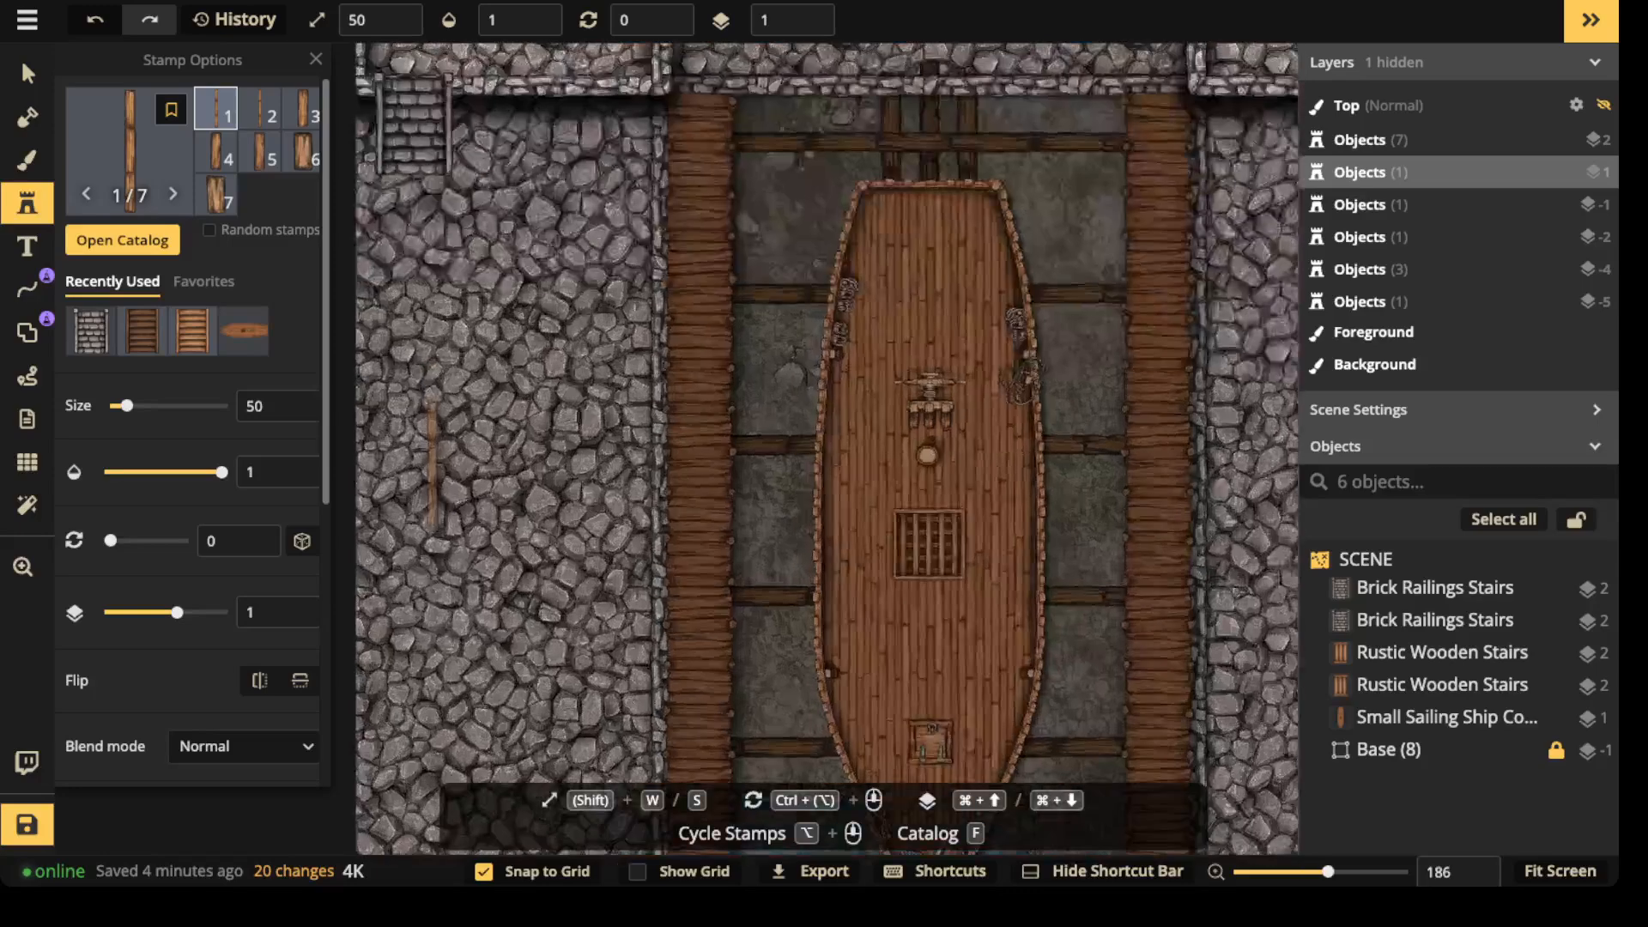
{"action": "key", "text": "w"}
{"action": "key", "text": "w"}
{"action": "key", "text": "w"}
{"action": "key", "text": "s"}
{"action": "key", "text": "s"}
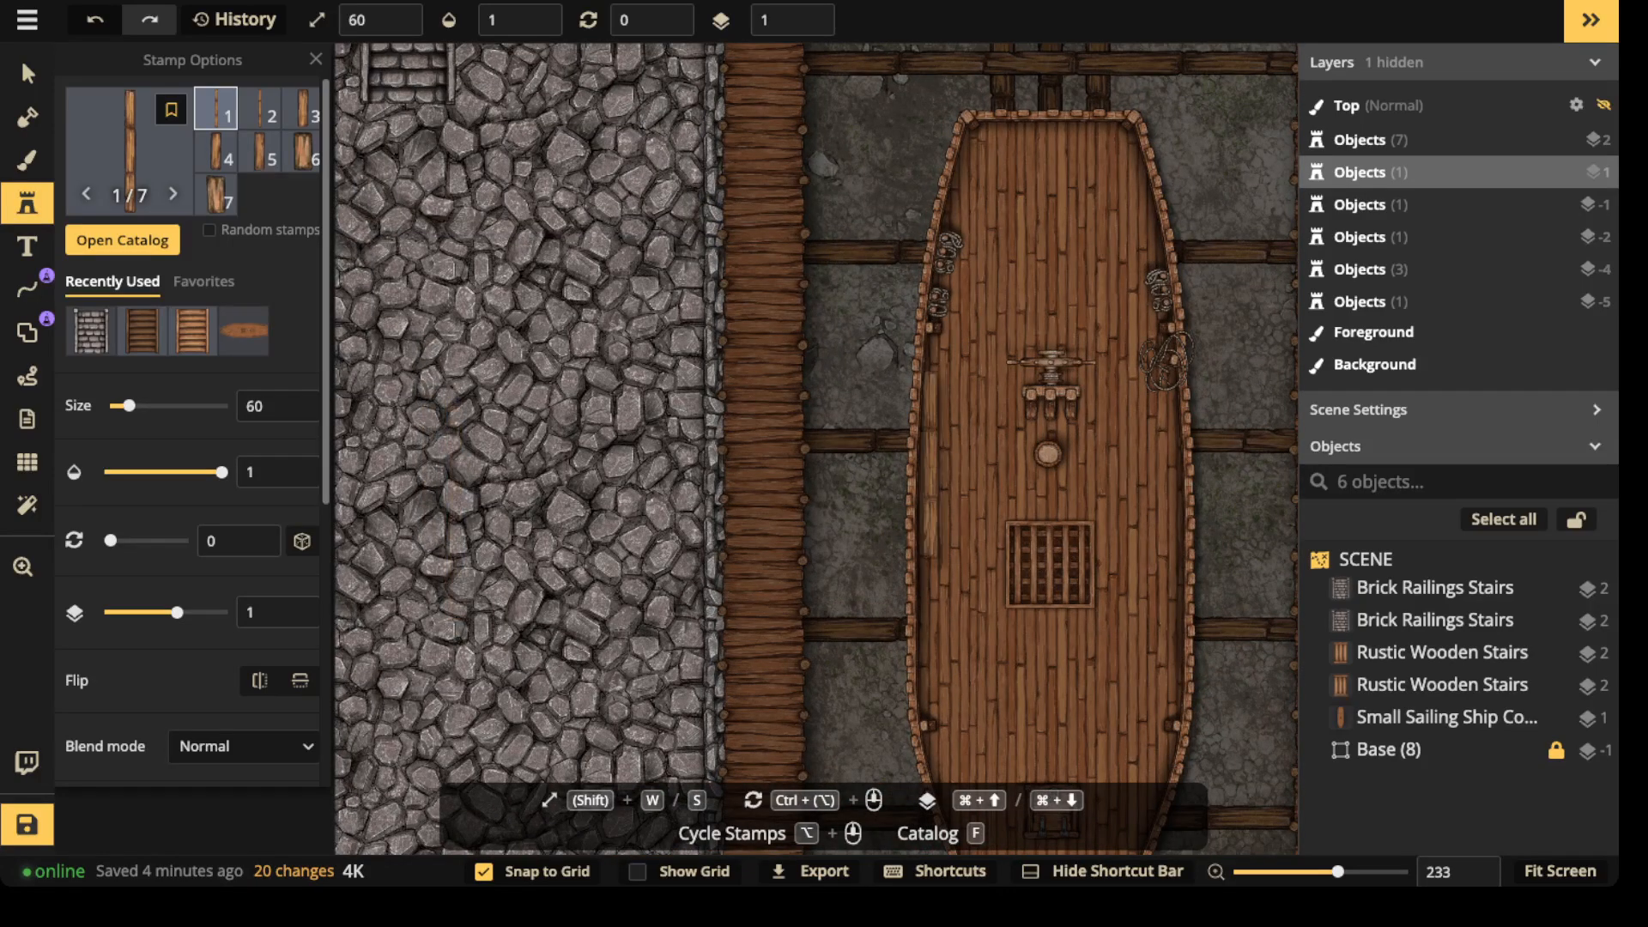
{"action": "scroll", "coordinate": [980, 463], "scroll_direction": "up", "scroll_amount": 5}
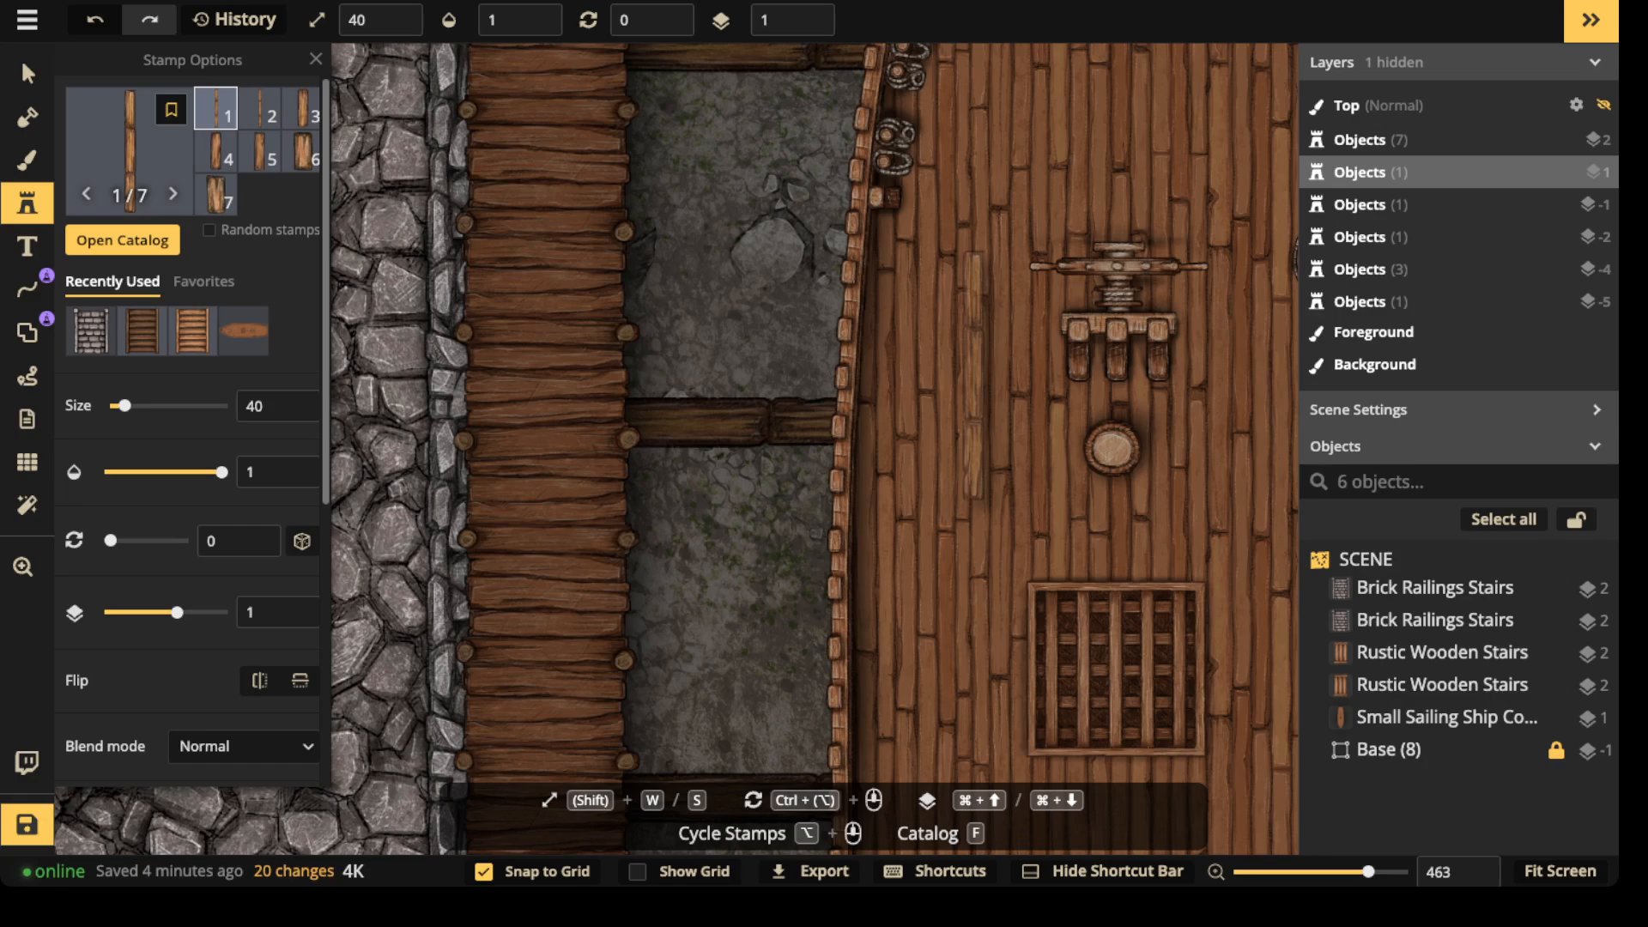
{"action": "scroll", "coordinate": [981, 403], "scroll_direction": "down", "scroll_amount": 4}
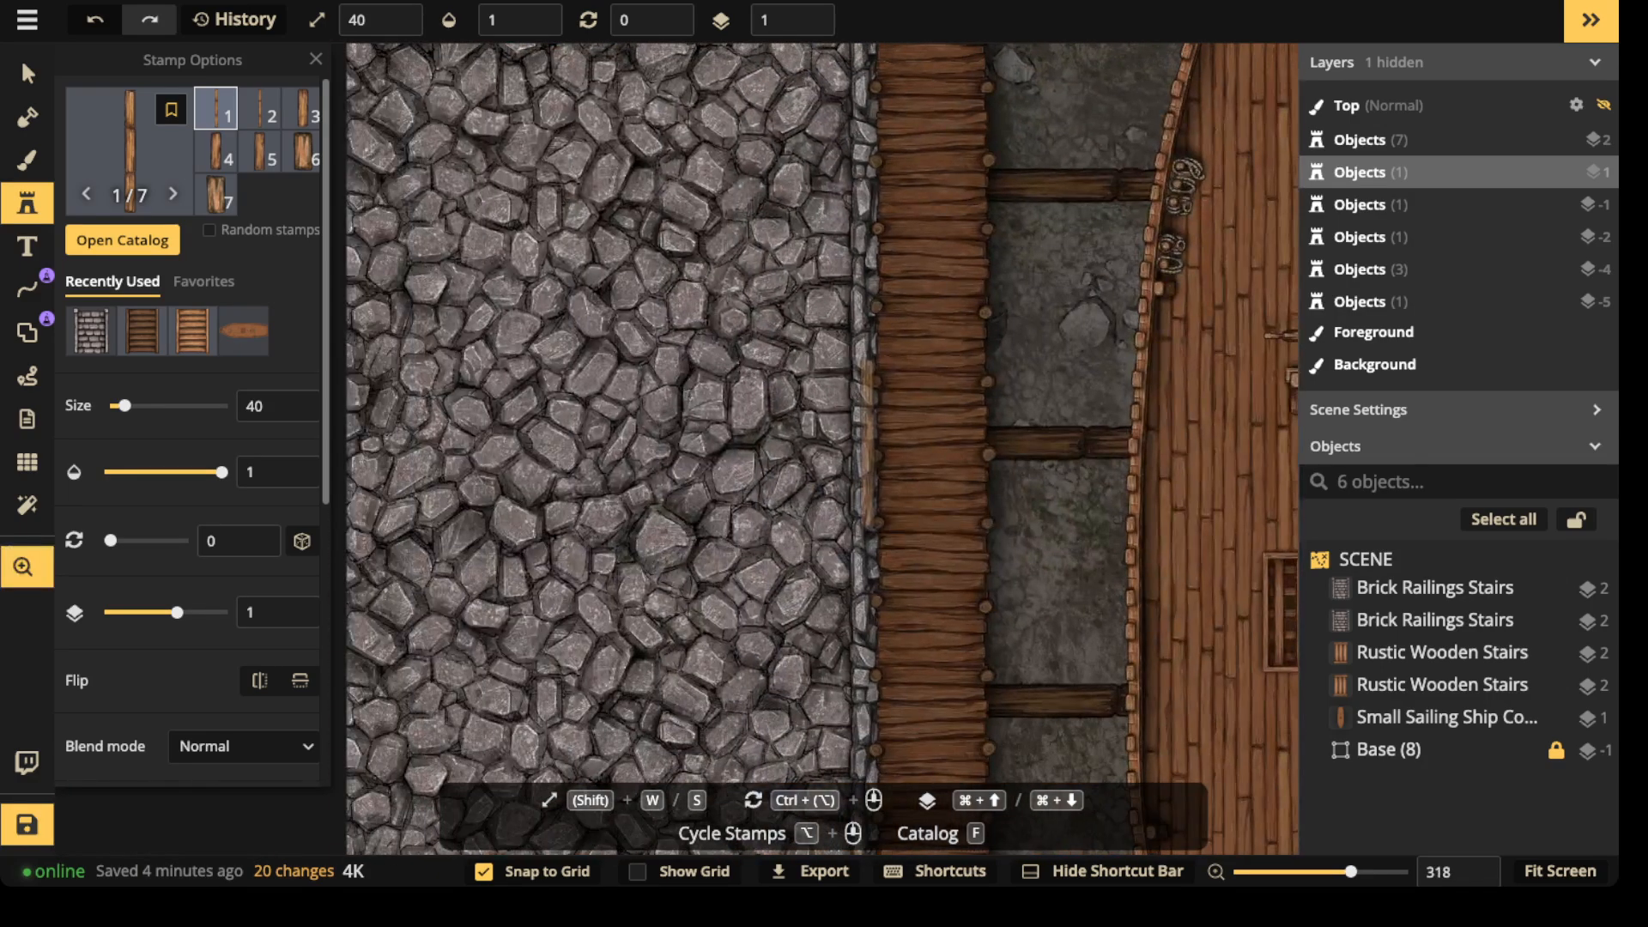
- Try the plank stamp at larger sizes, including 80, 500 and 130, over the stone platform and ship deck
{"action": "key", "text": "shift+w"}
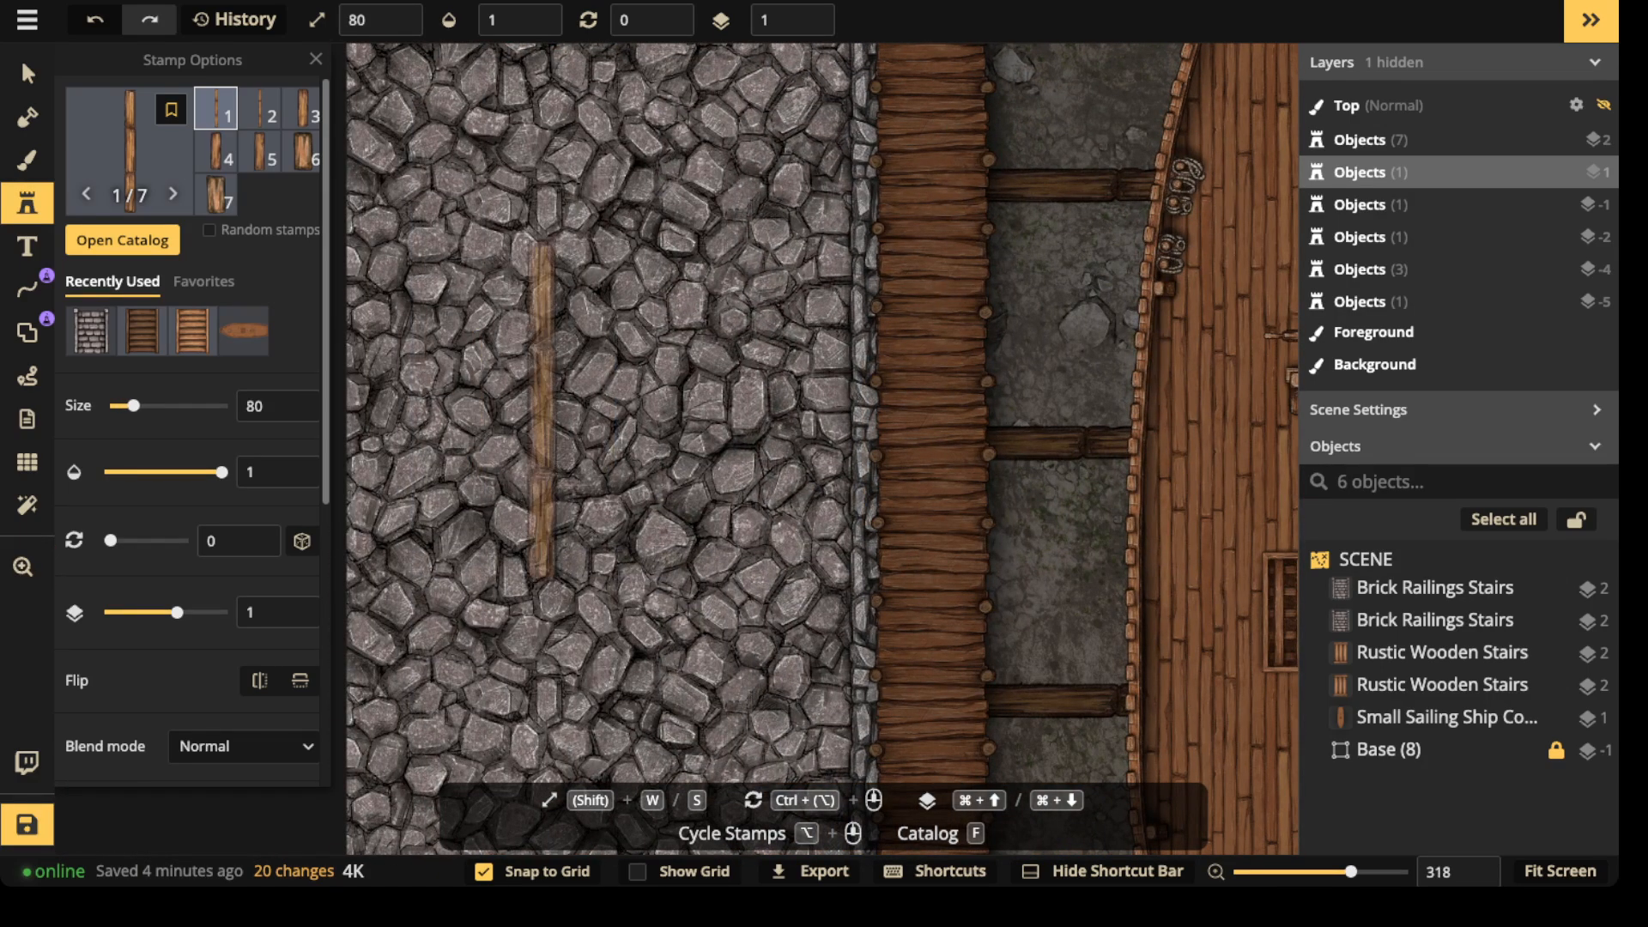
{"action": "left_click_drag", "start_coordinate": [1202, 451], "coordinate": [730, 455]}
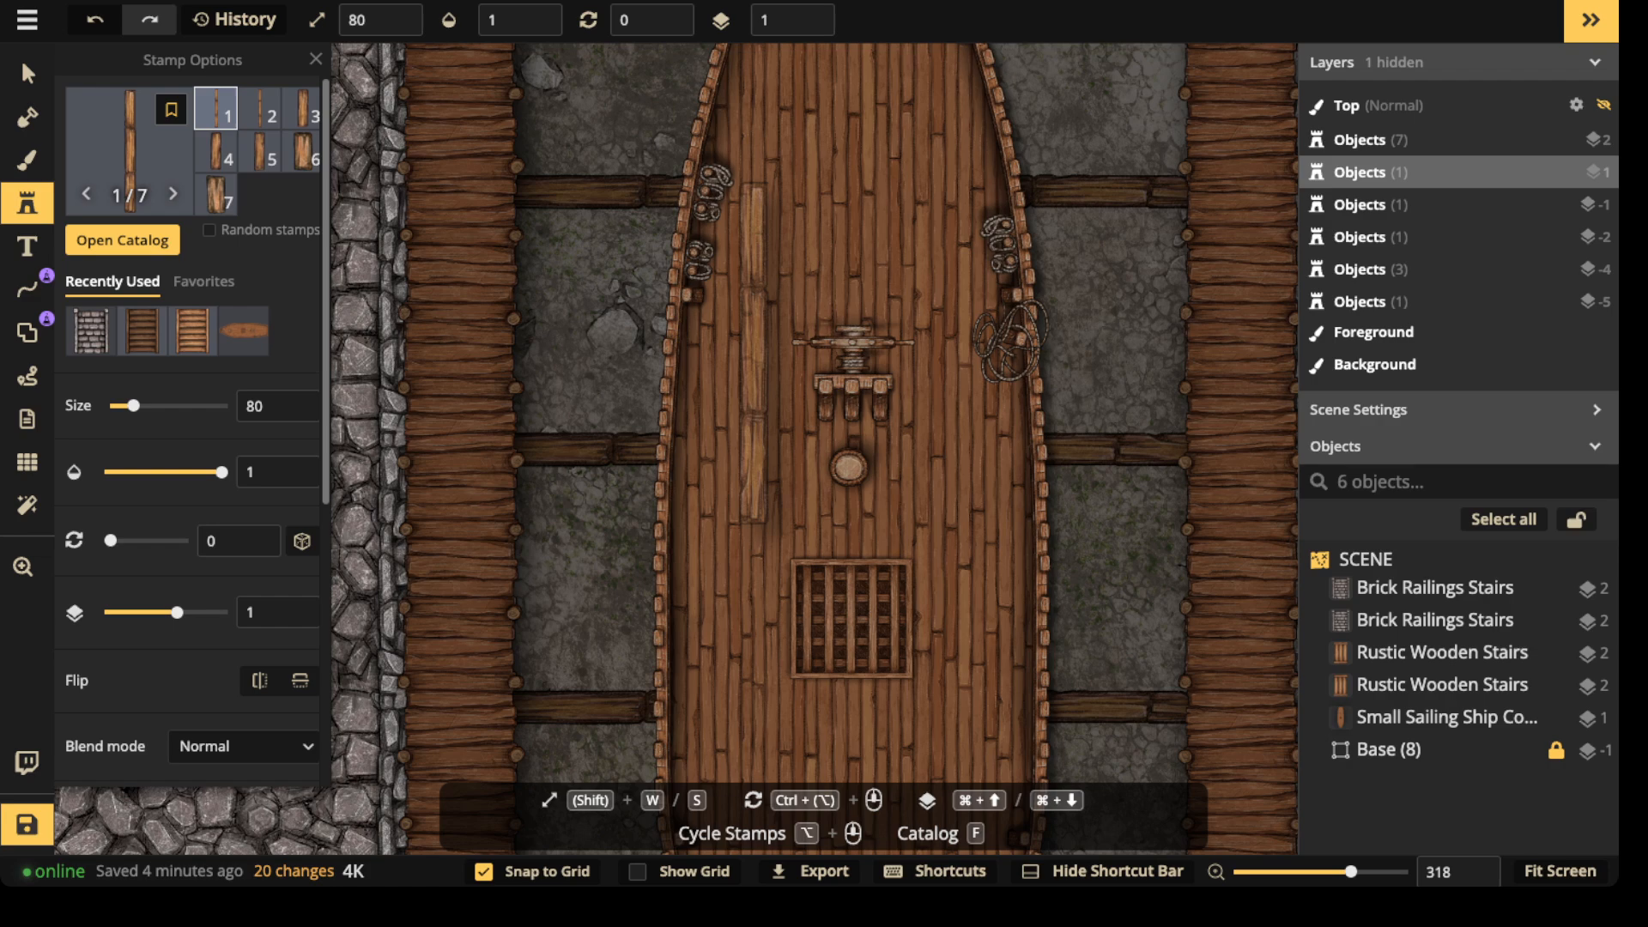
{"action": "scroll", "coordinate": [601, 378], "scroll_direction": "left", "scroll_amount": 5}
{"action": "key", "text": "s"}
{"action": "key", "text": "s"}
{"action": "key", "text": "s"}
{"action": "key", "text": "s"}
{"action": "scroll", "coordinate": [635, 391], "scroll_direction": "right", "scroll_amount": 4}
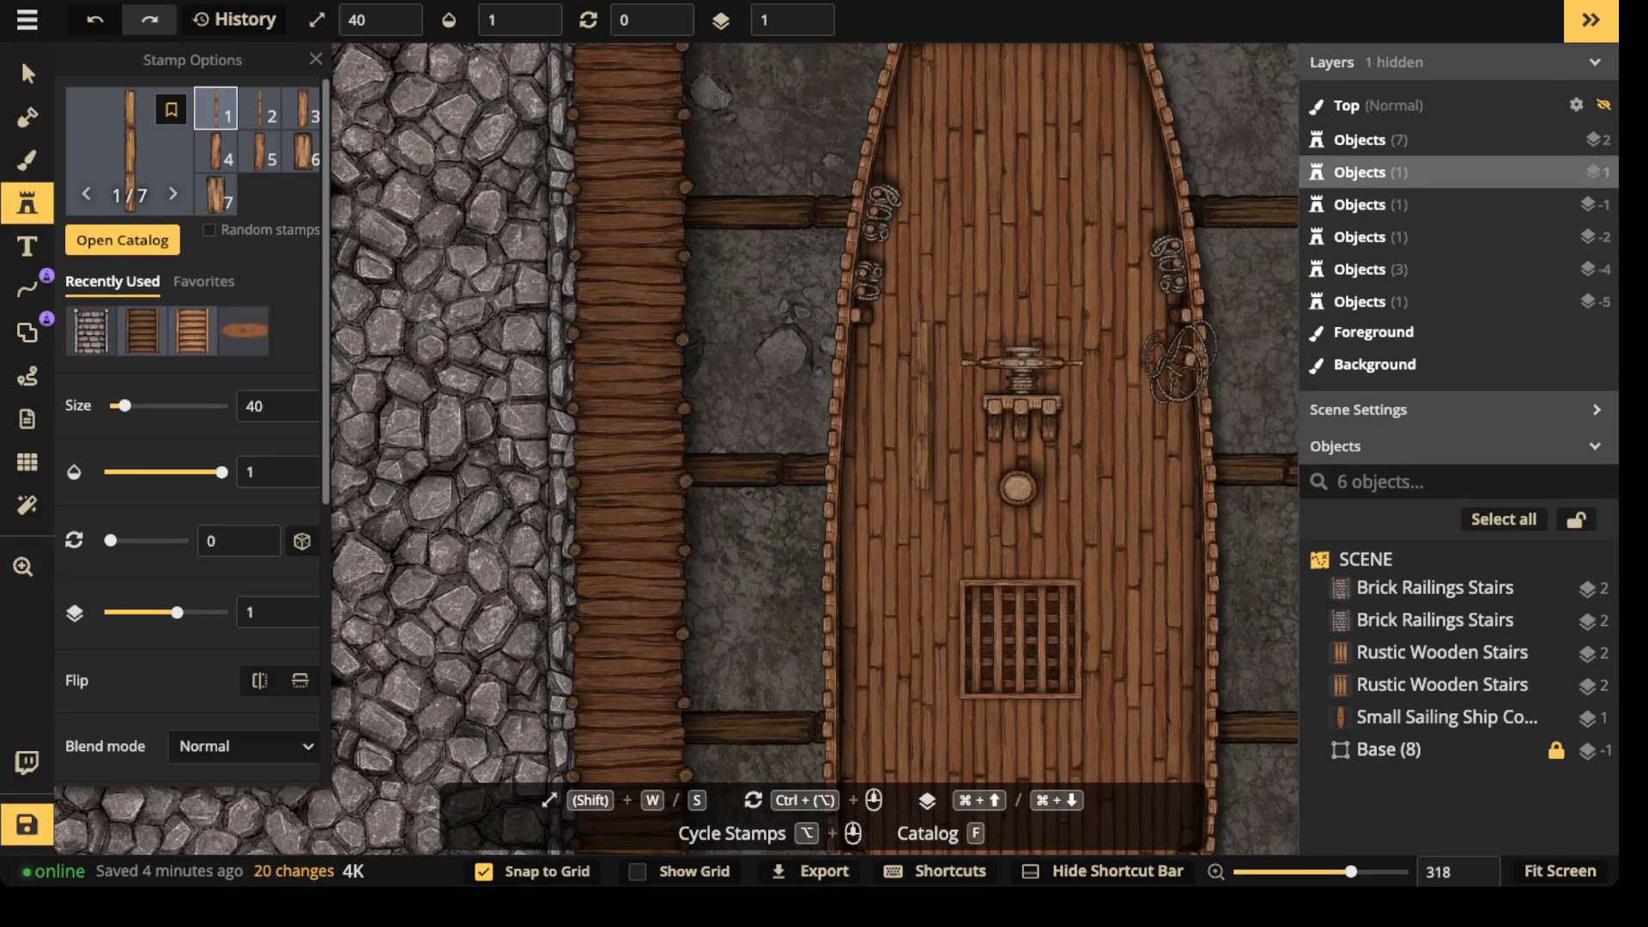
{"action": "key", "text": "shift+w"}
{"action": "key", "text": "shift+w"}
{"action": "key", "text": "shift+w"}
{"action": "scroll", "coordinate": [978, 429], "scroll_direction": "left", "scroll_amount": 6}
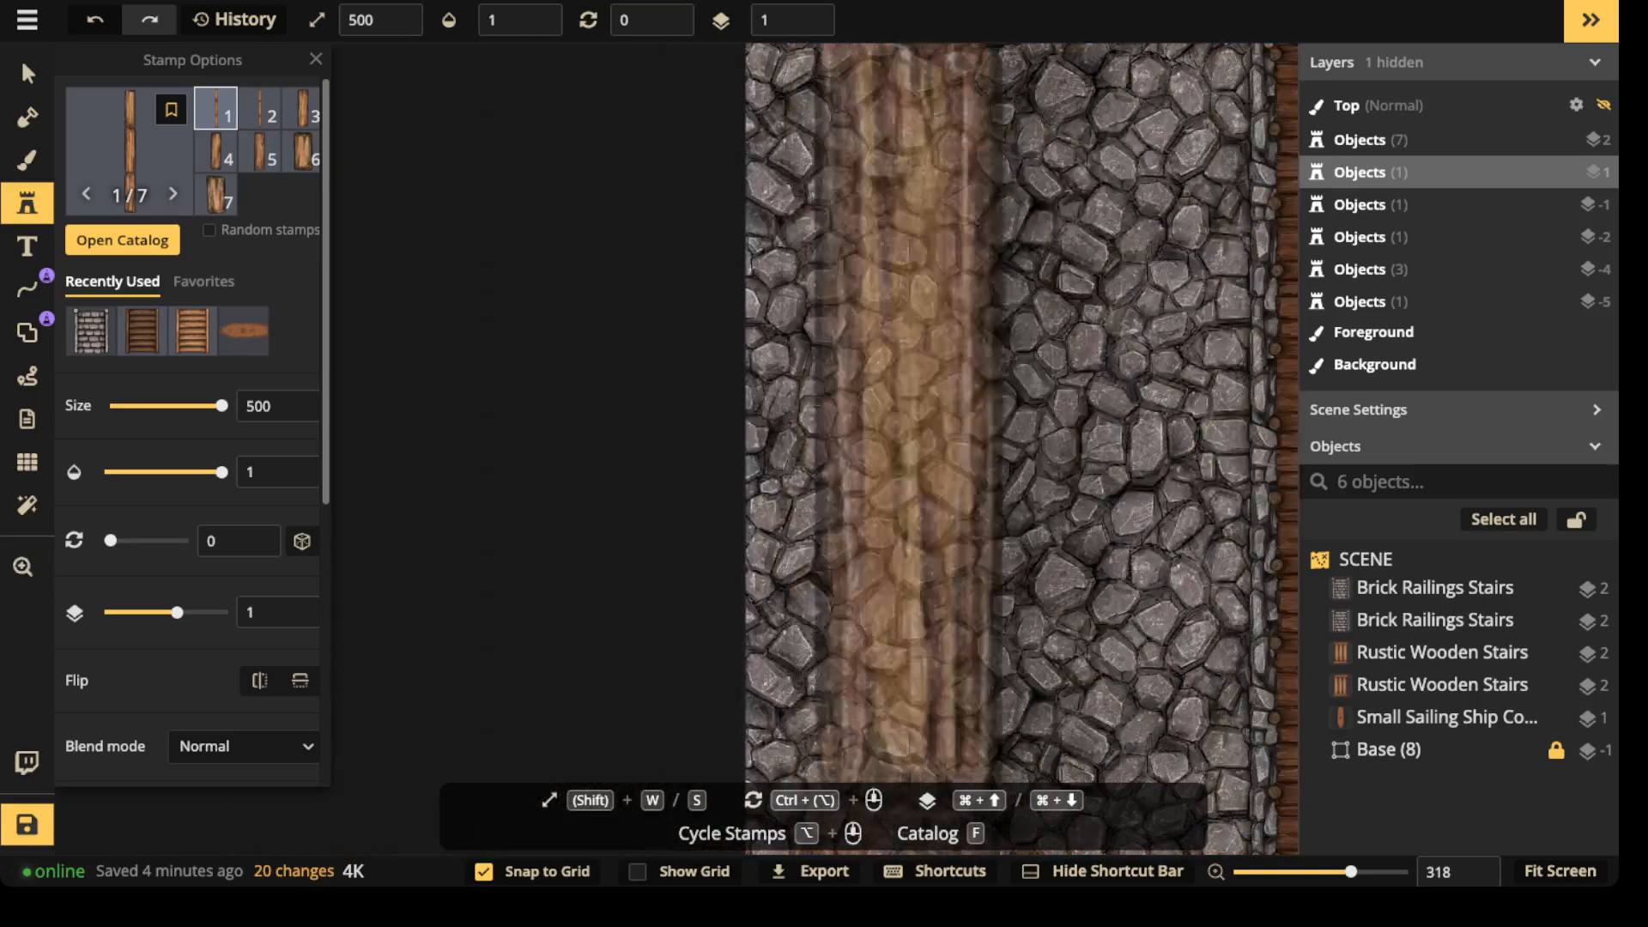
{"action": "key", "text": "shift+s"}
{"action": "key", "text": "shift+s"}
{"action": "key", "text": "shift+s"}
{"action": "key", "text": "shift+s"}
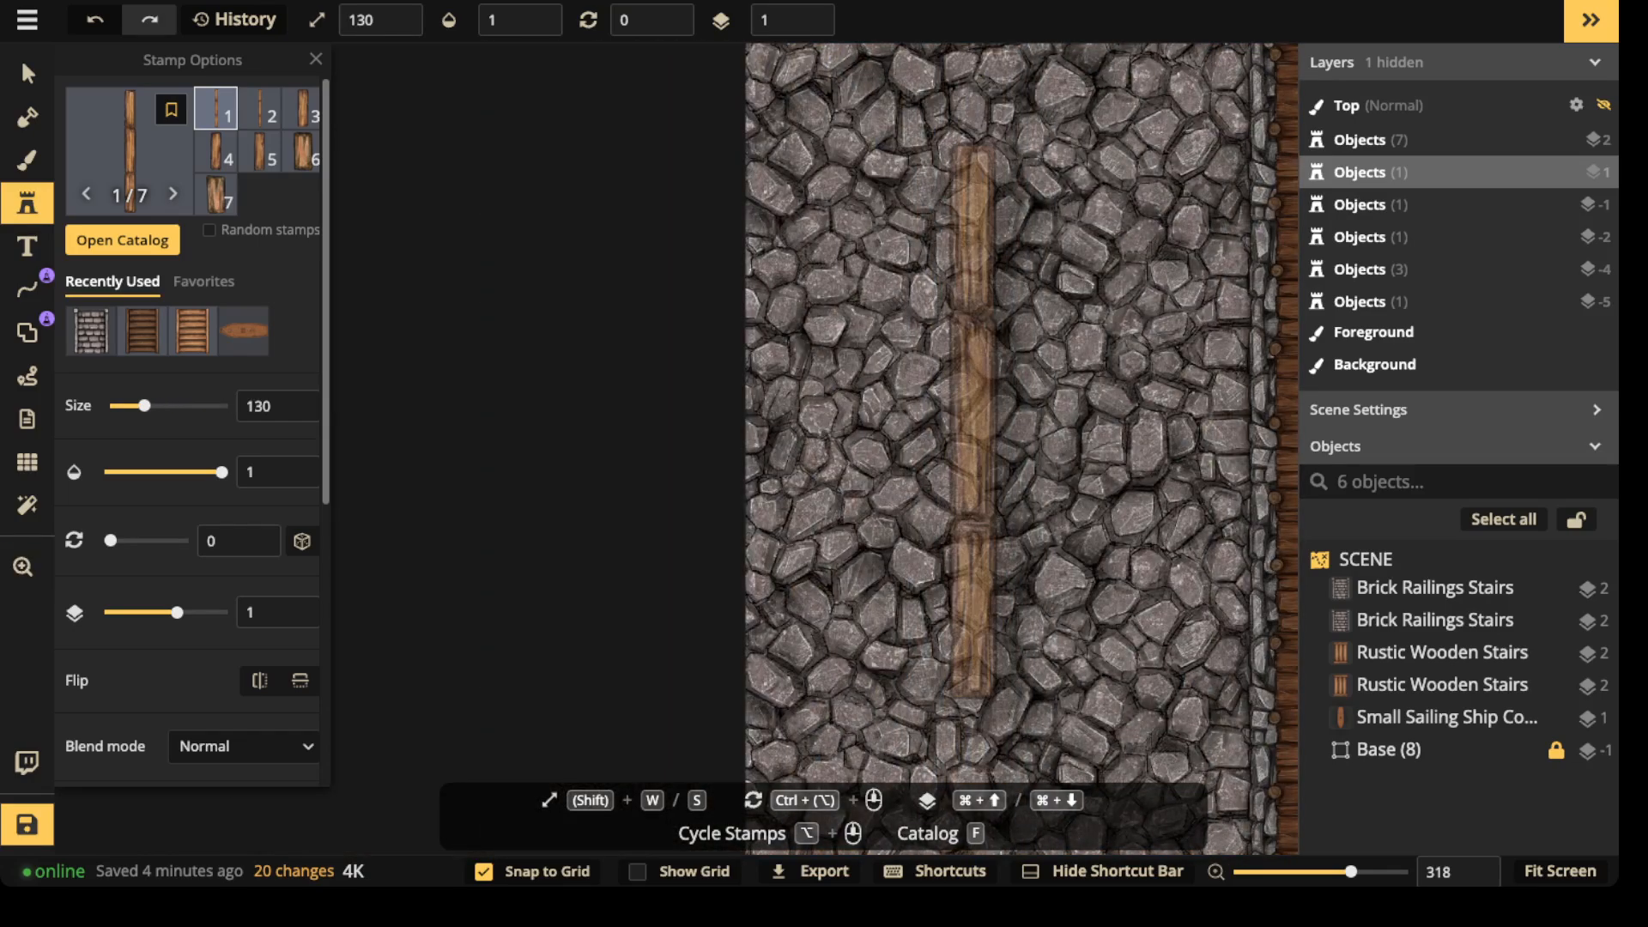
{"action": "scroll", "coordinate": [973, 421], "scroll_direction": "right", "scroll_amount": 7}
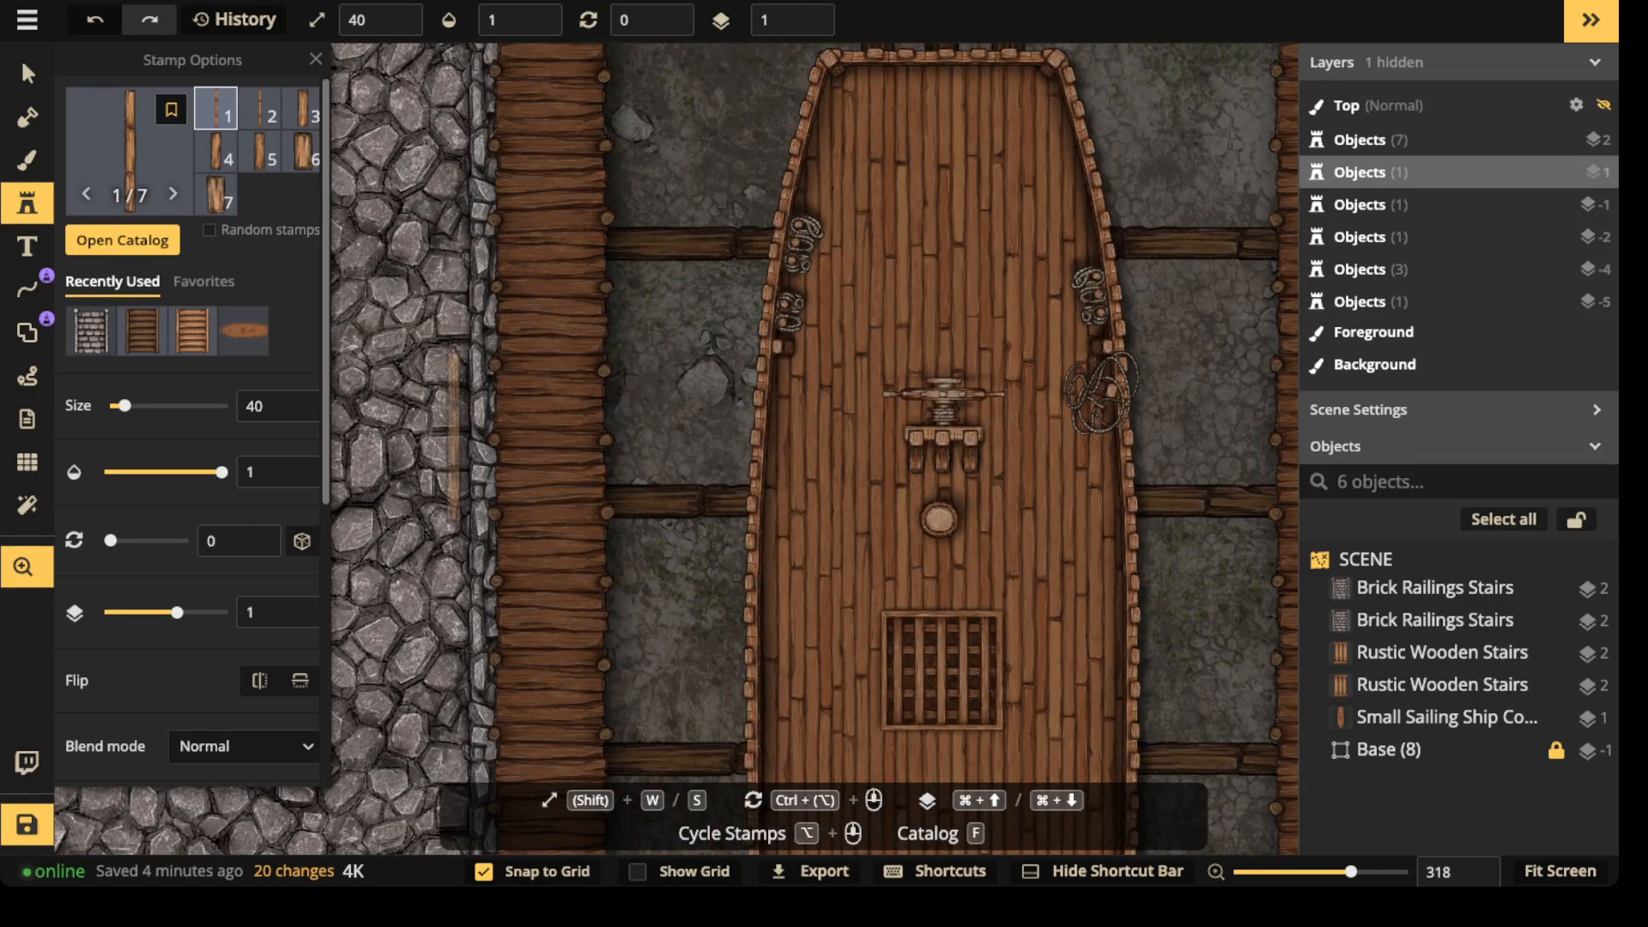
- Place five size 40 planks tightly side by side on the left stone platform, with grid snapping off for the added ones
{"action": "scroll", "coordinate": [489, 442], "scroll_direction": "left", "scroll_amount": 4}
{"action": "left_click", "coordinate": [589, 373]}
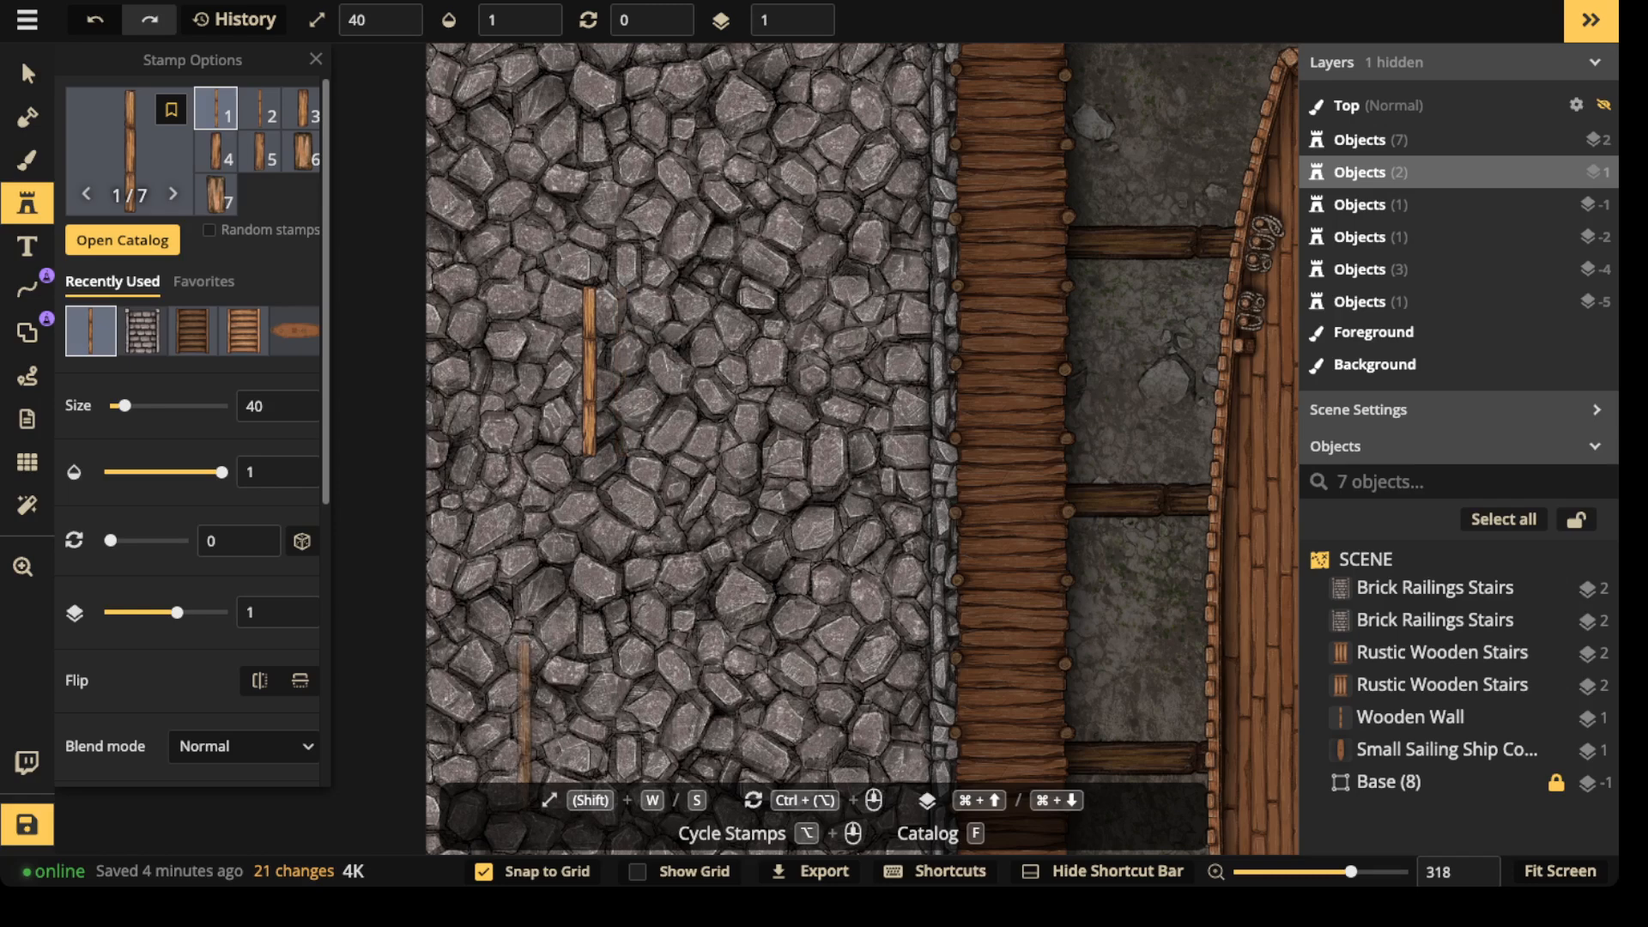
{"action": "scroll", "coordinate": [610, 438], "scroll_direction": "up", "scroll_amount": 5}
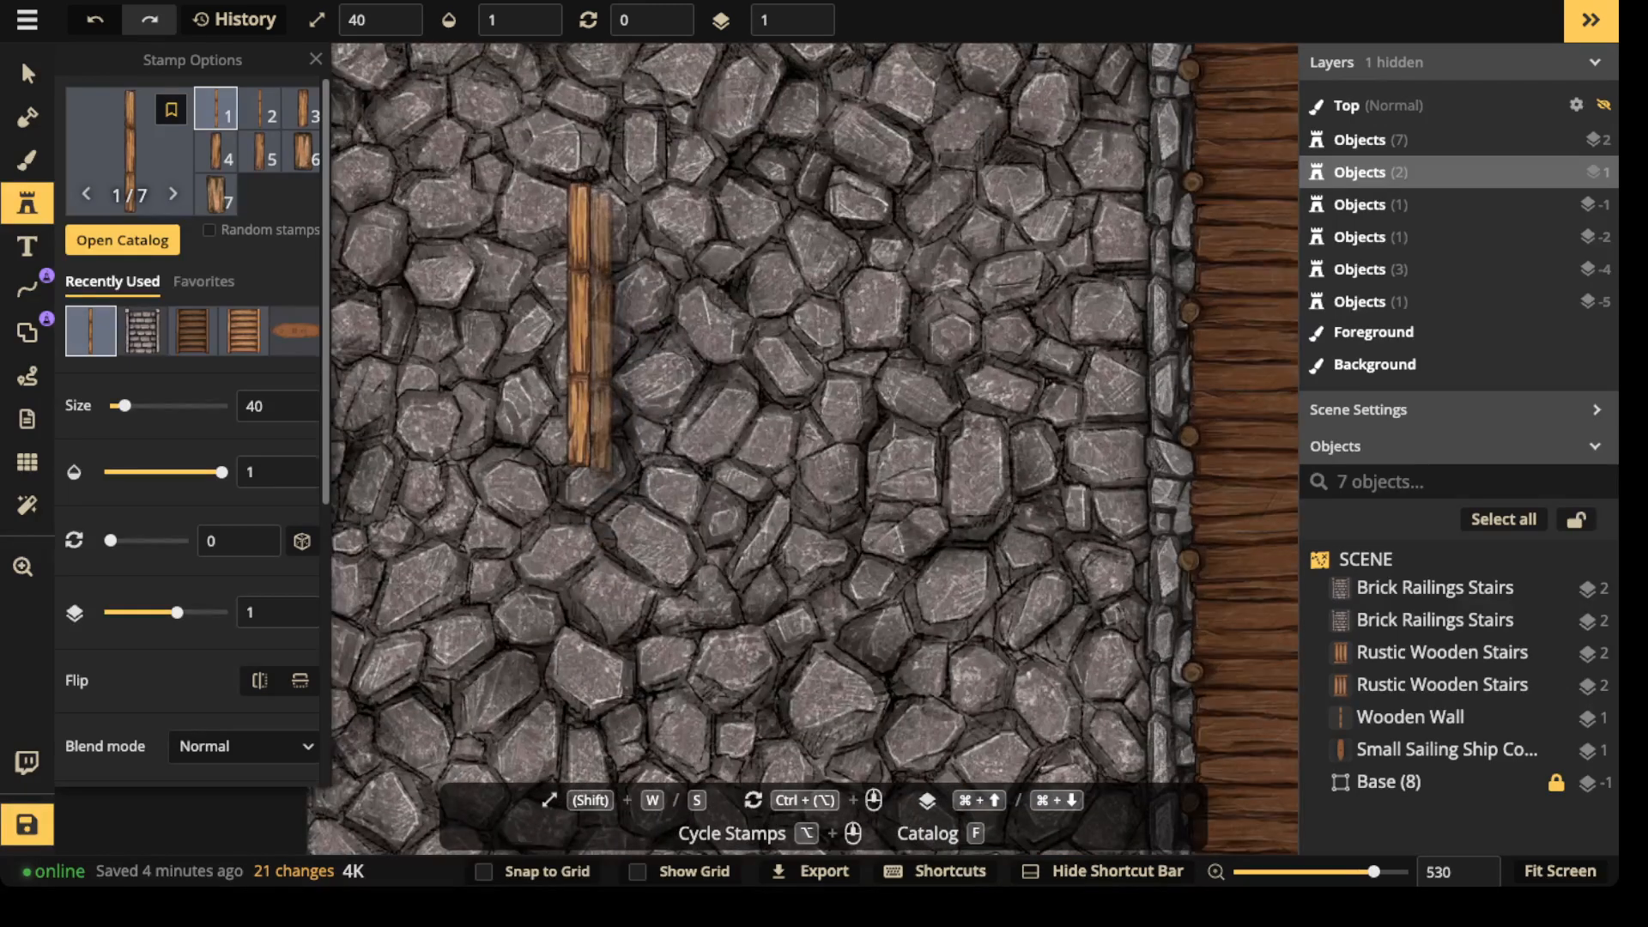
{"action": "left_click", "coordinate": [598, 324]}
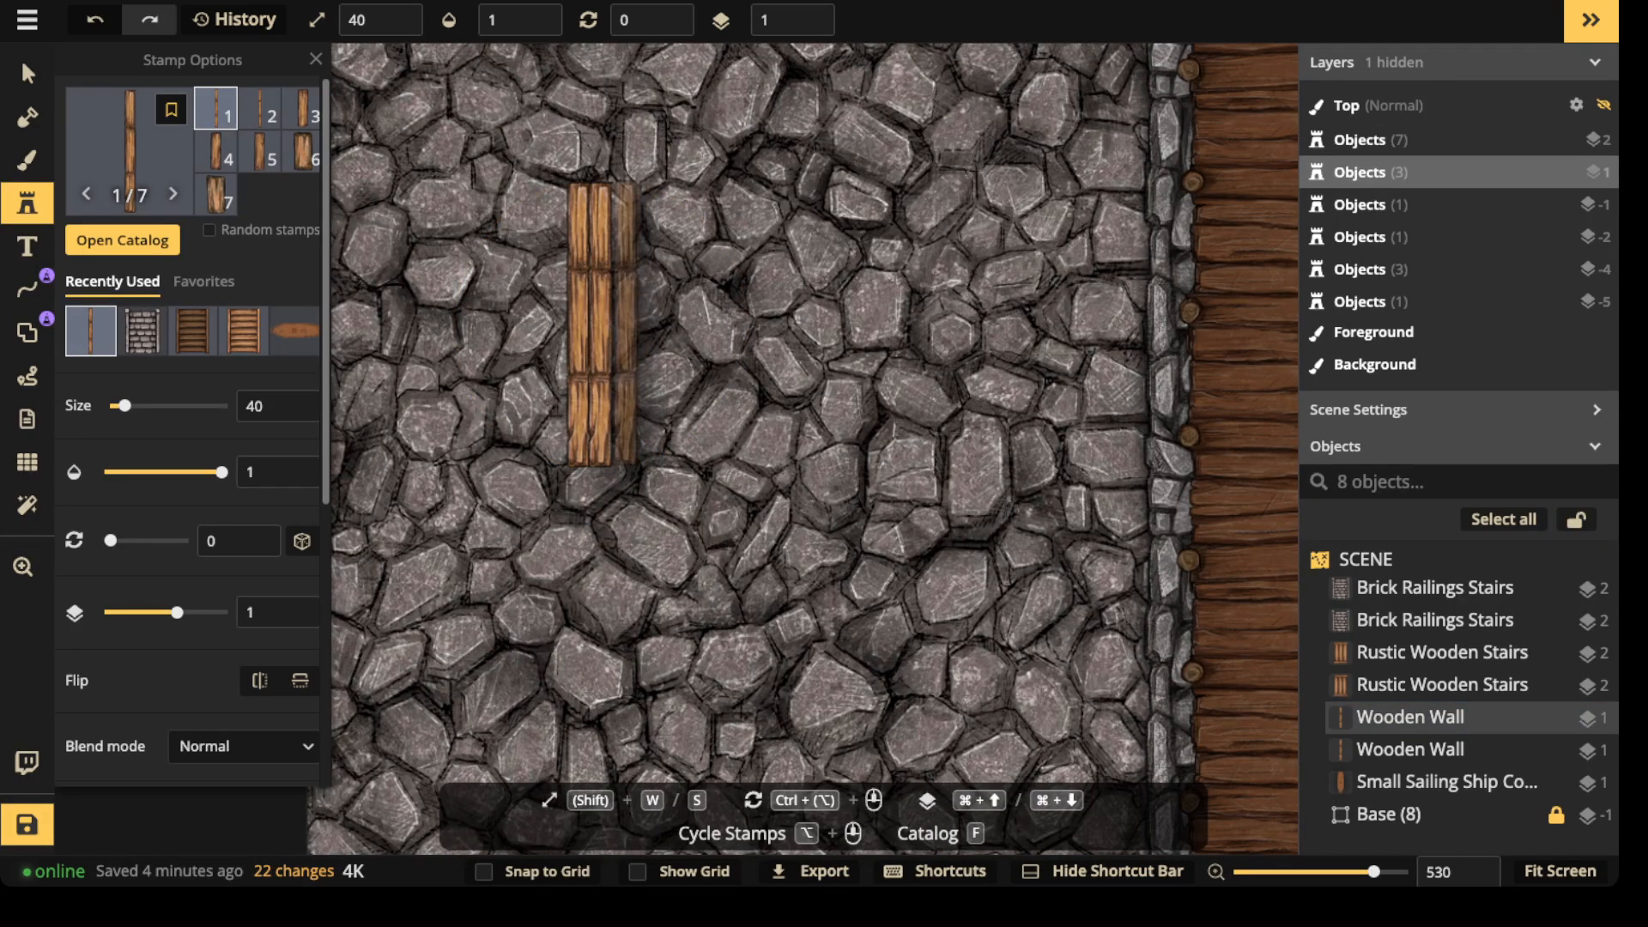
{"action": "left_click", "coordinate": [622, 324]}
{"action": "left_click", "coordinate": [646, 324]}
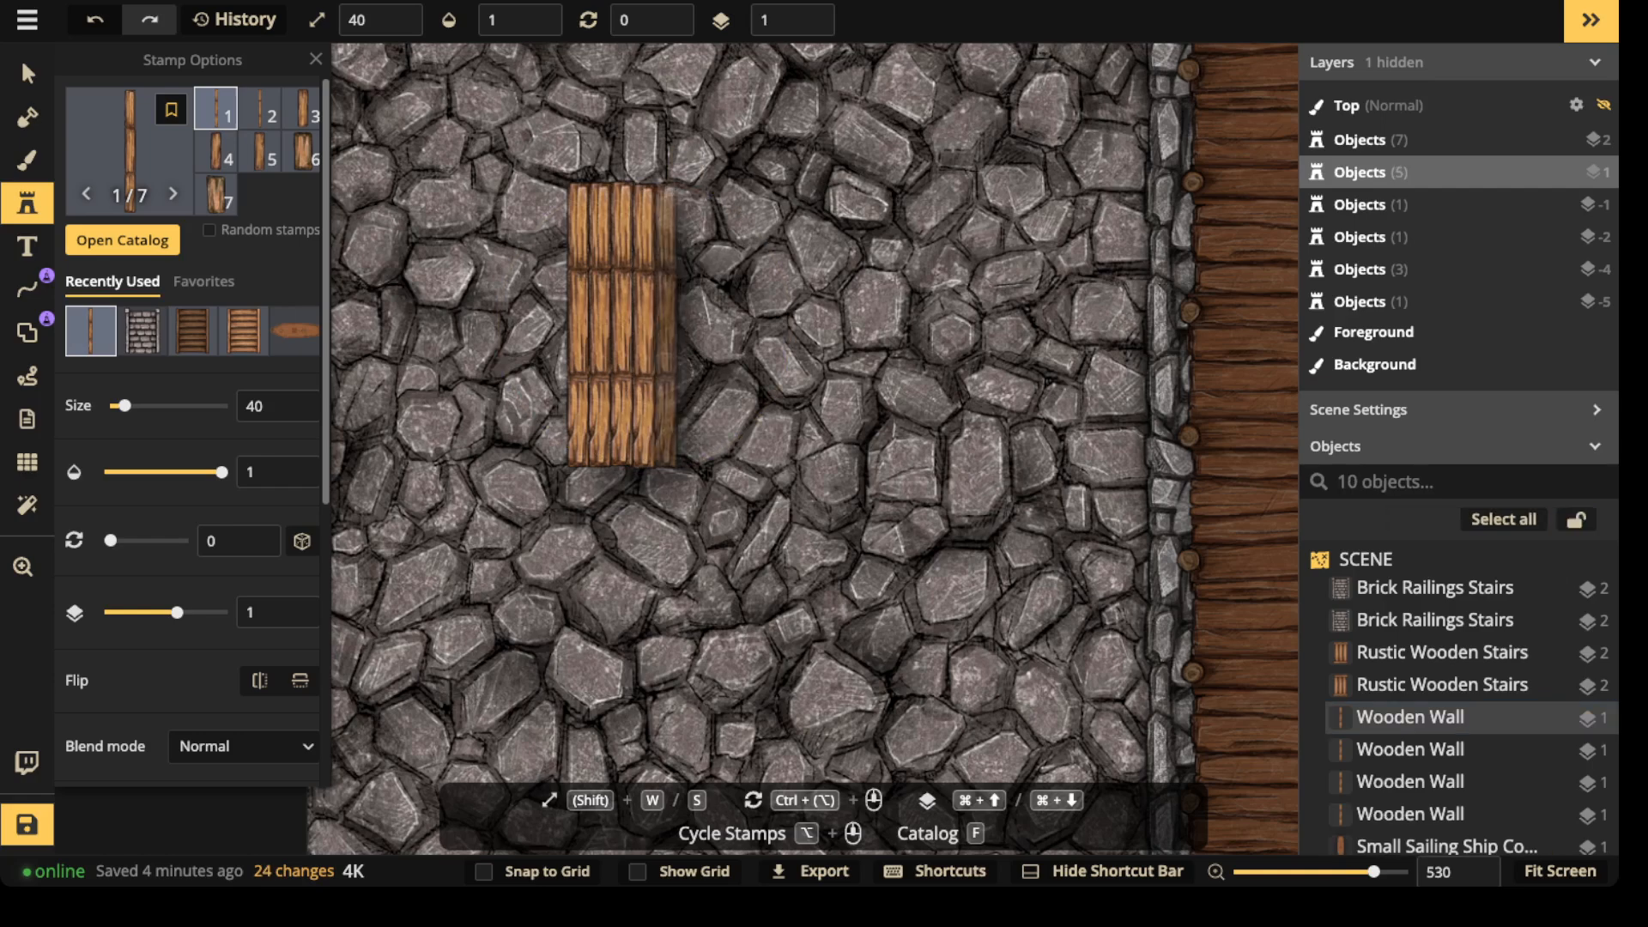
{"action": "left_click", "coordinate": [671, 324]}
- Select the five planks together and lower their brightness to 77
{"action": "left_click", "coordinate": [27, 73]}
{"action": "left_click_drag", "start_coordinate": [508, 270], "coordinate": [641, 311]}
{"action": "scroll", "coordinate": [642, 304], "scroll_direction": "down", "scroll_amount": 2}
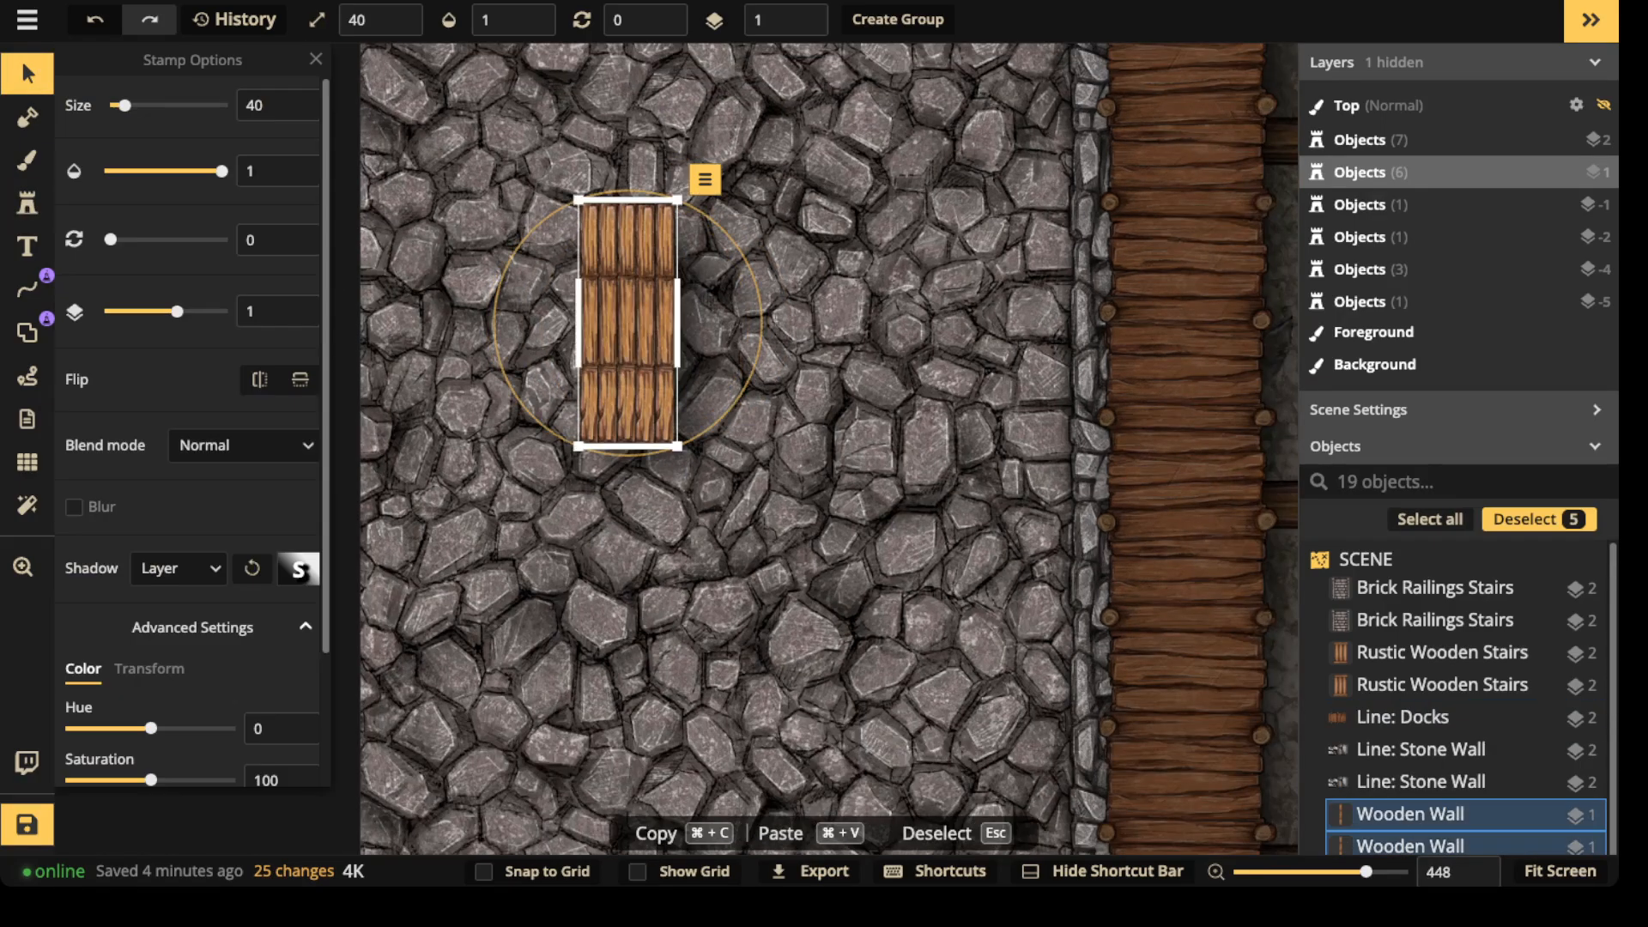
{"action": "scroll", "coordinate": [189, 429], "scroll_direction": "down", "scroll_amount": 2}
{"action": "left_click", "coordinate": [133, 672]}
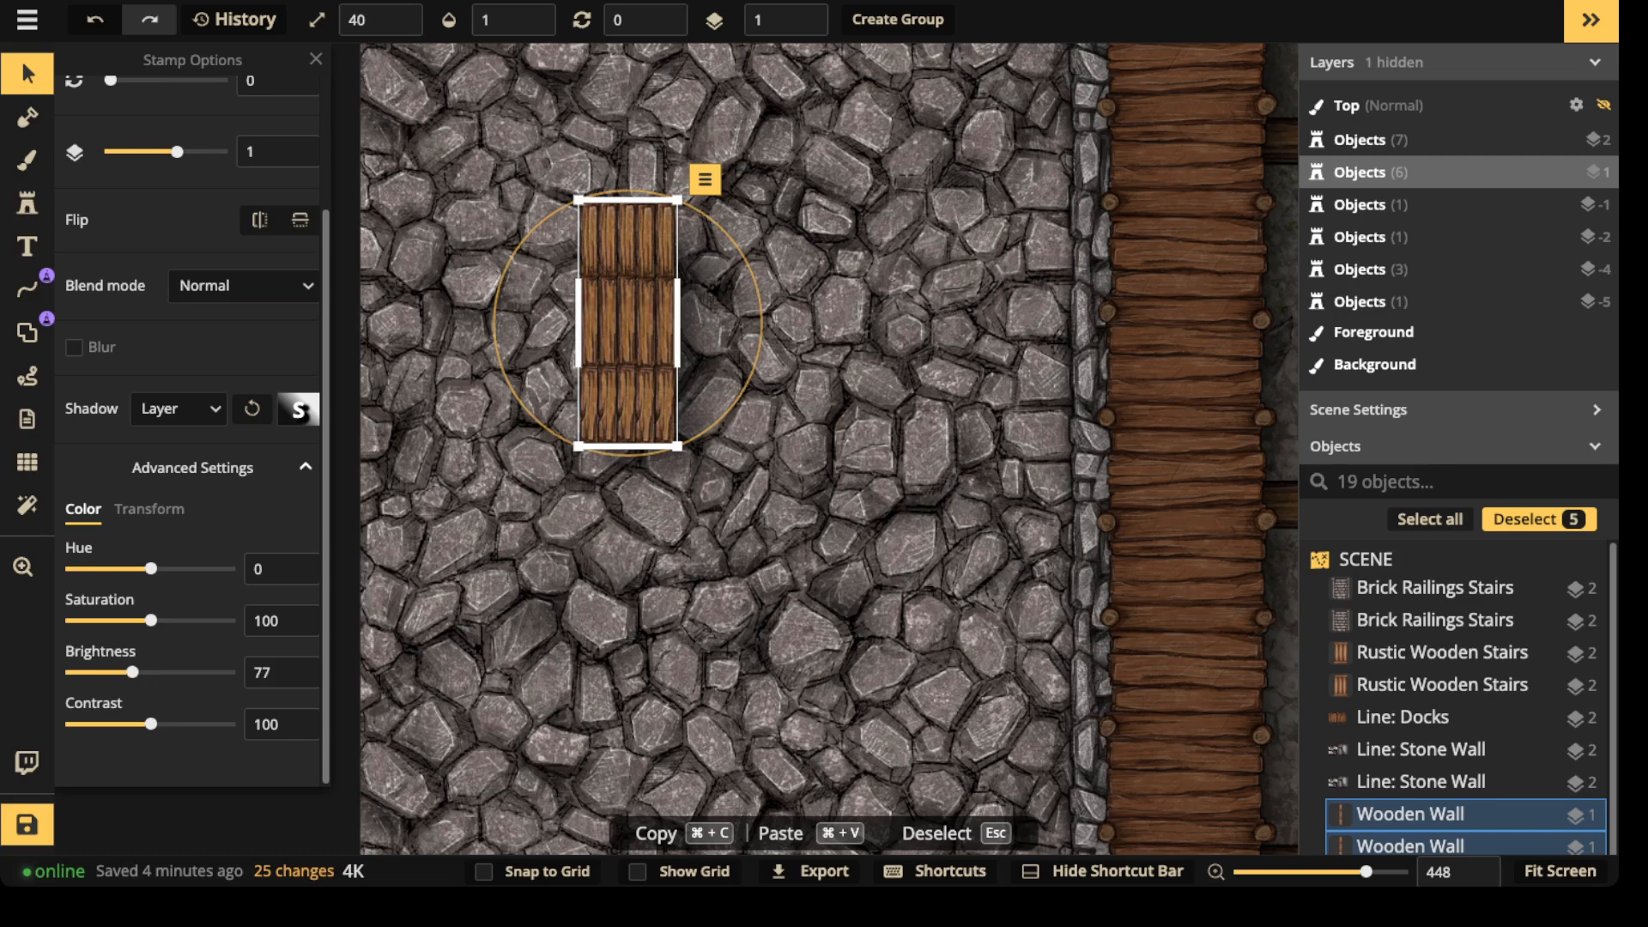
- Flip individual planks in the row to vary their wood grain
{"action": "key", "text": "Escape"}
{"action": "left_click", "coordinate": [645, 325]}
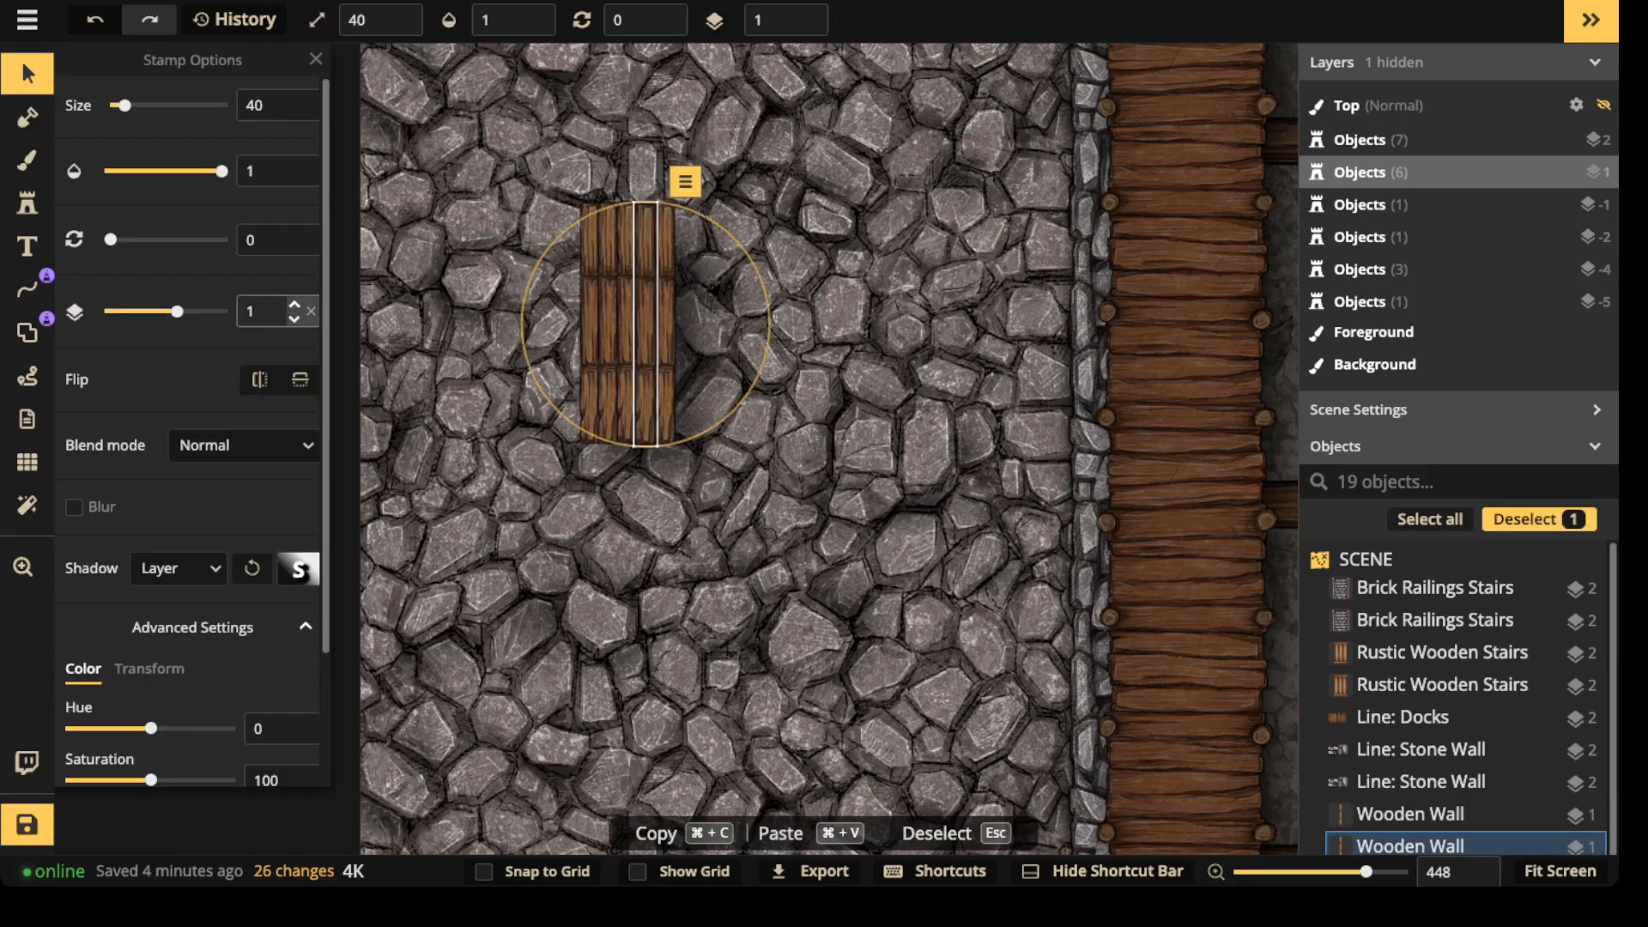
{"action": "left_click_drag", "start_coordinate": [646, 324], "coordinate": [607, 325]}
{"action": "left_click", "coordinate": [259, 378]}
{"action": "key", "text": "Escape"}
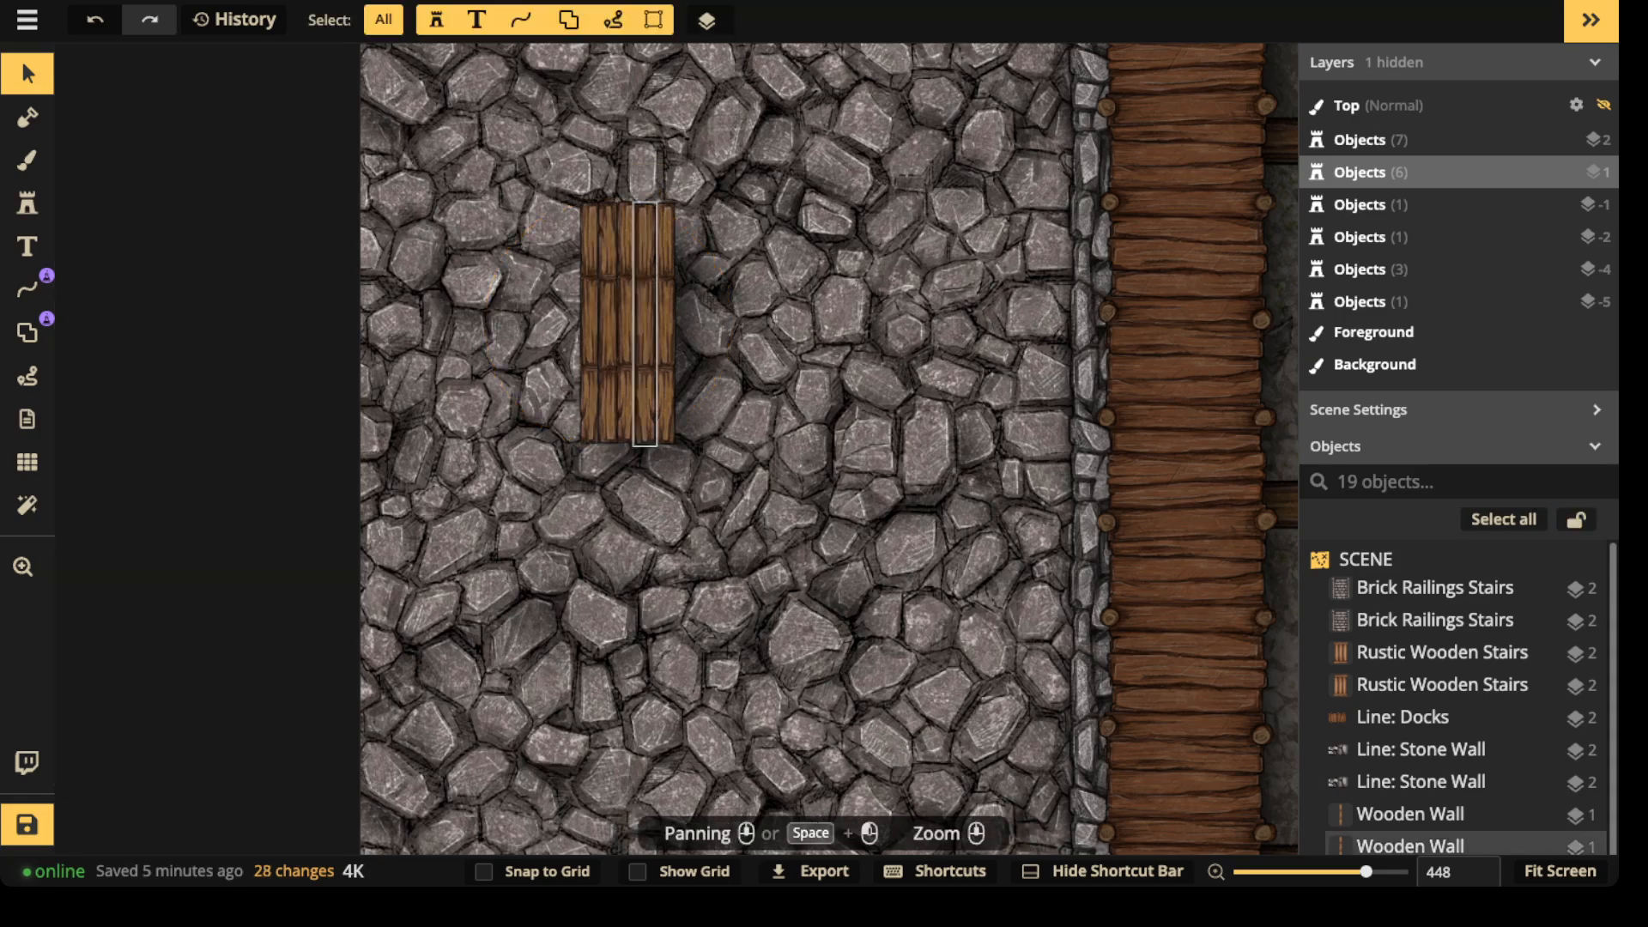
- Duplicate four of the planks, set the copies' brightness to 78, and lay them over the original row as a second tier
{"action": "left_click_drag", "start_coordinate": [548, 236], "coordinate": [641, 288]}
{"action": "key", "text": "super+c"}
{"action": "key", "text": "super+v"}
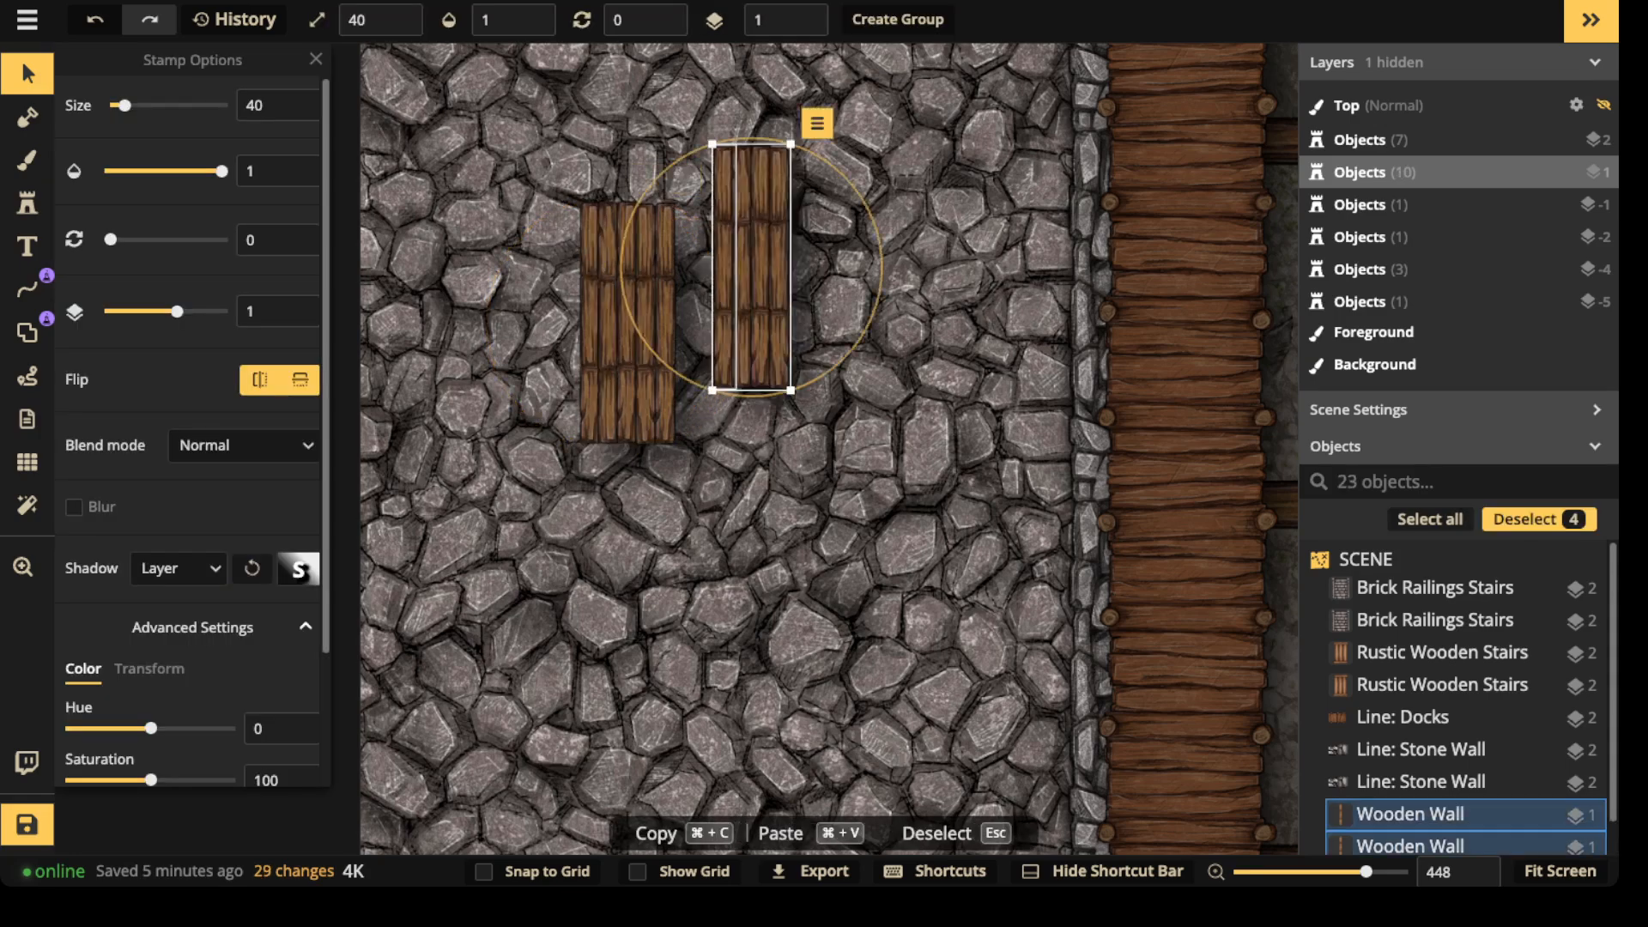
{"action": "scroll", "coordinate": [193, 429], "scroll_direction": "down", "scroll_amount": 2}
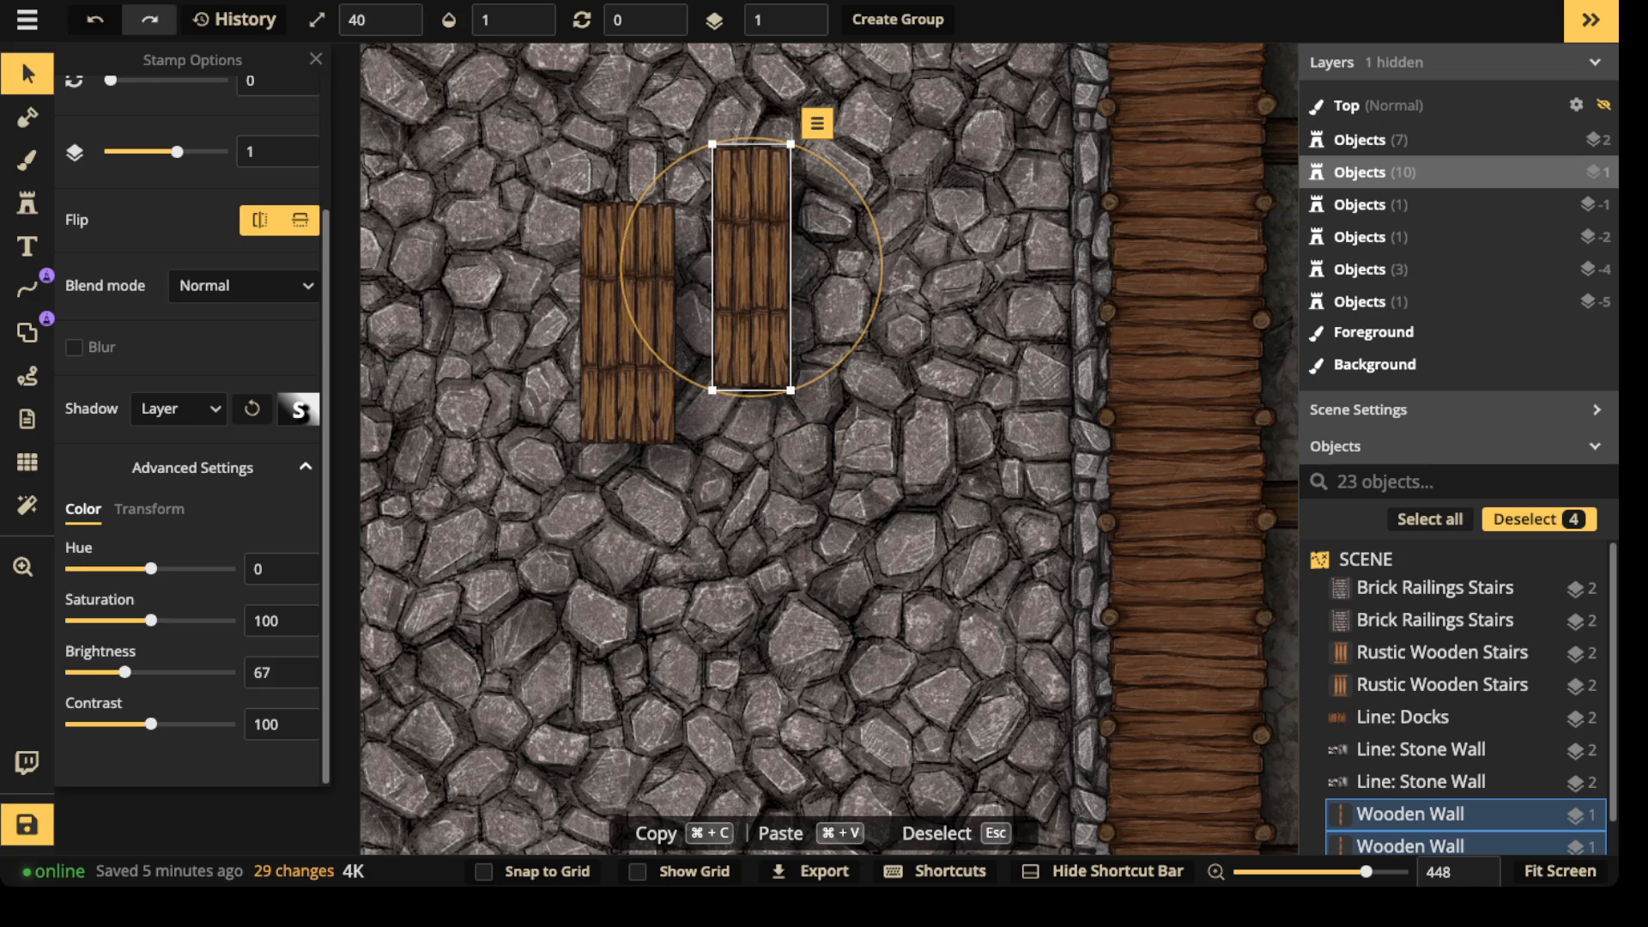
{"action": "left_click_drag", "start_coordinate": [124, 672], "coordinate": [133, 672]}
{"action": "left_click_drag", "start_coordinate": [752, 267], "coordinate": [625, 323]}
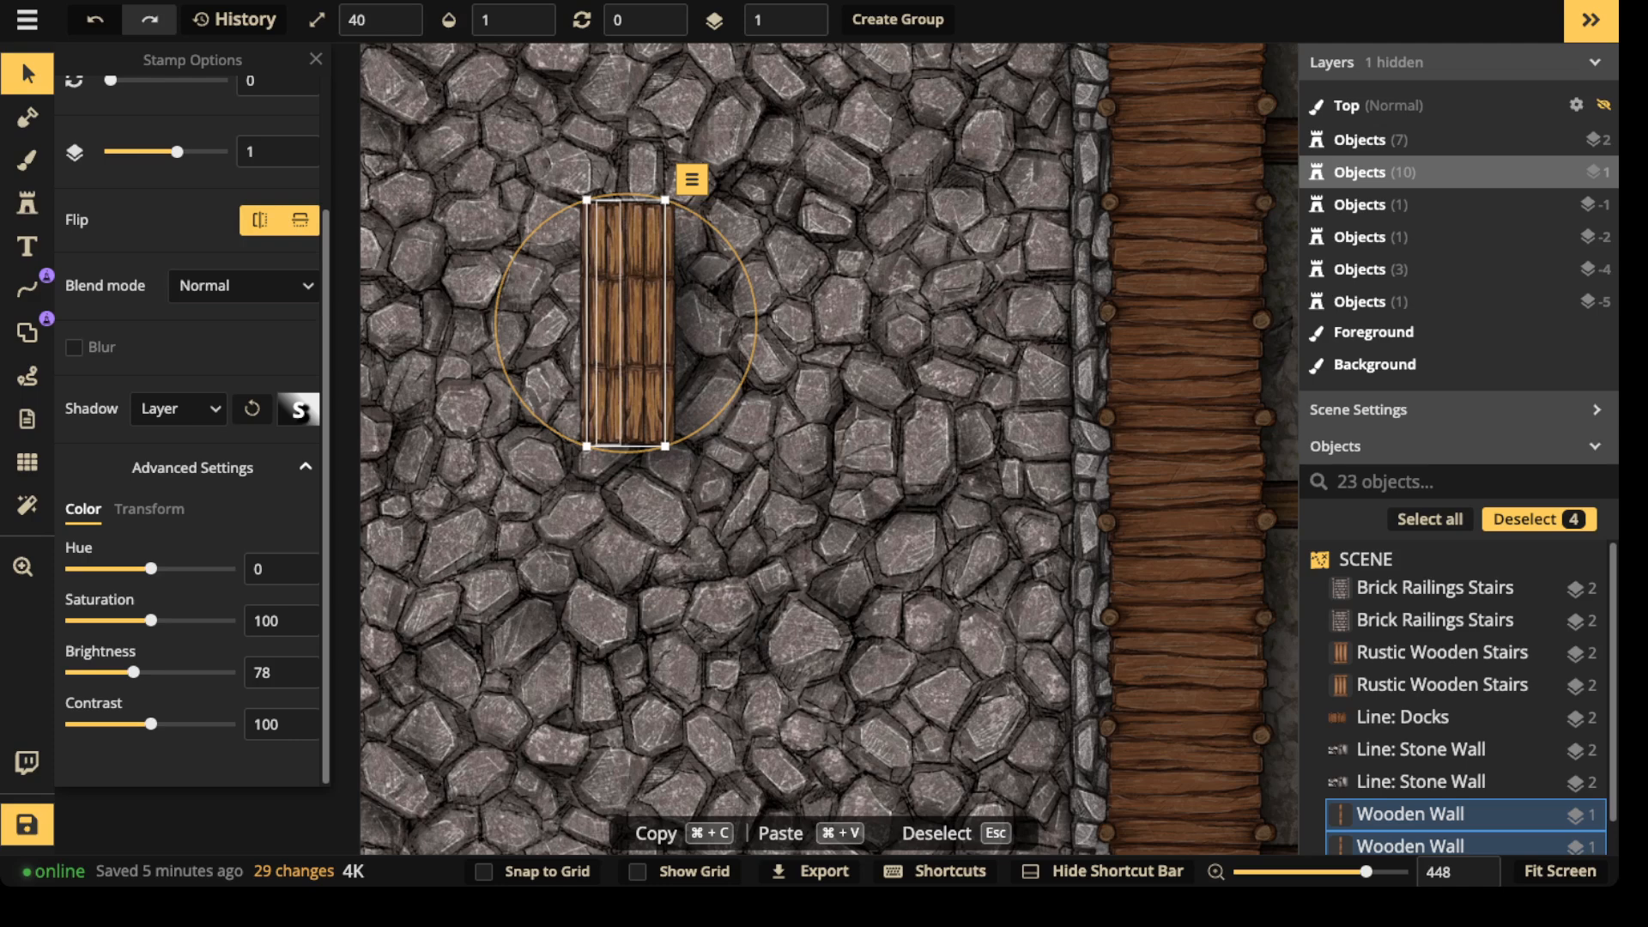
- Duplicate two middle planks, set the copies' brightness to 100, and centre them on top of the pile
{"action": "left_click", "coordinate": [627, 322]}
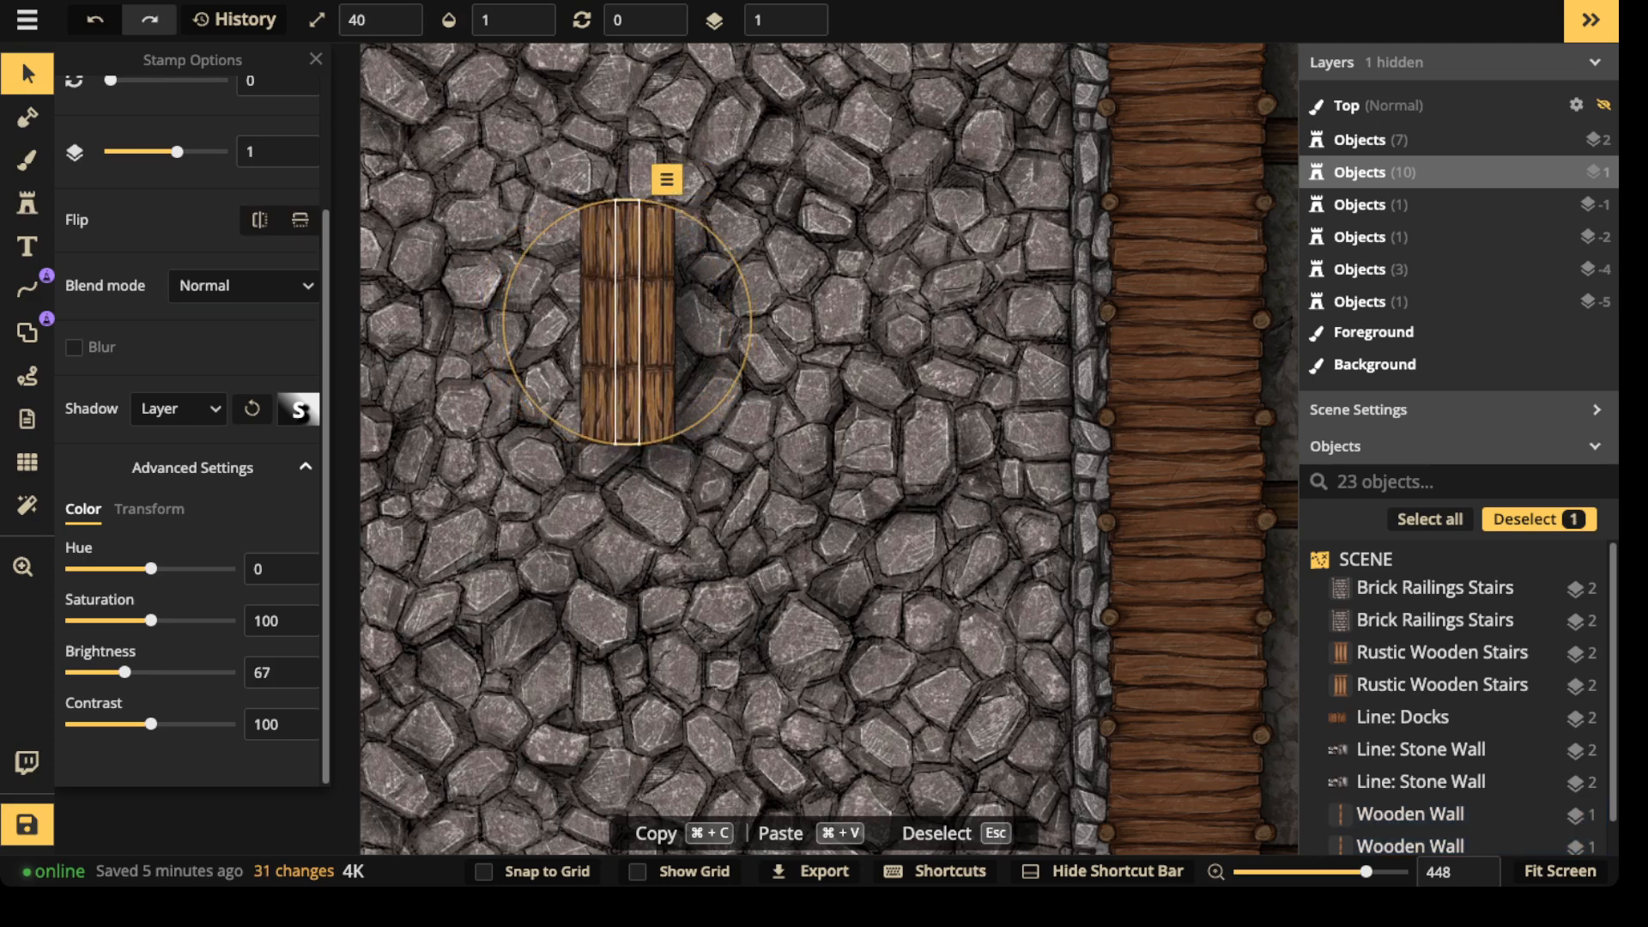
{"action": "key", "text": "super+c"}
{"action": "key", "text": "super+v"}
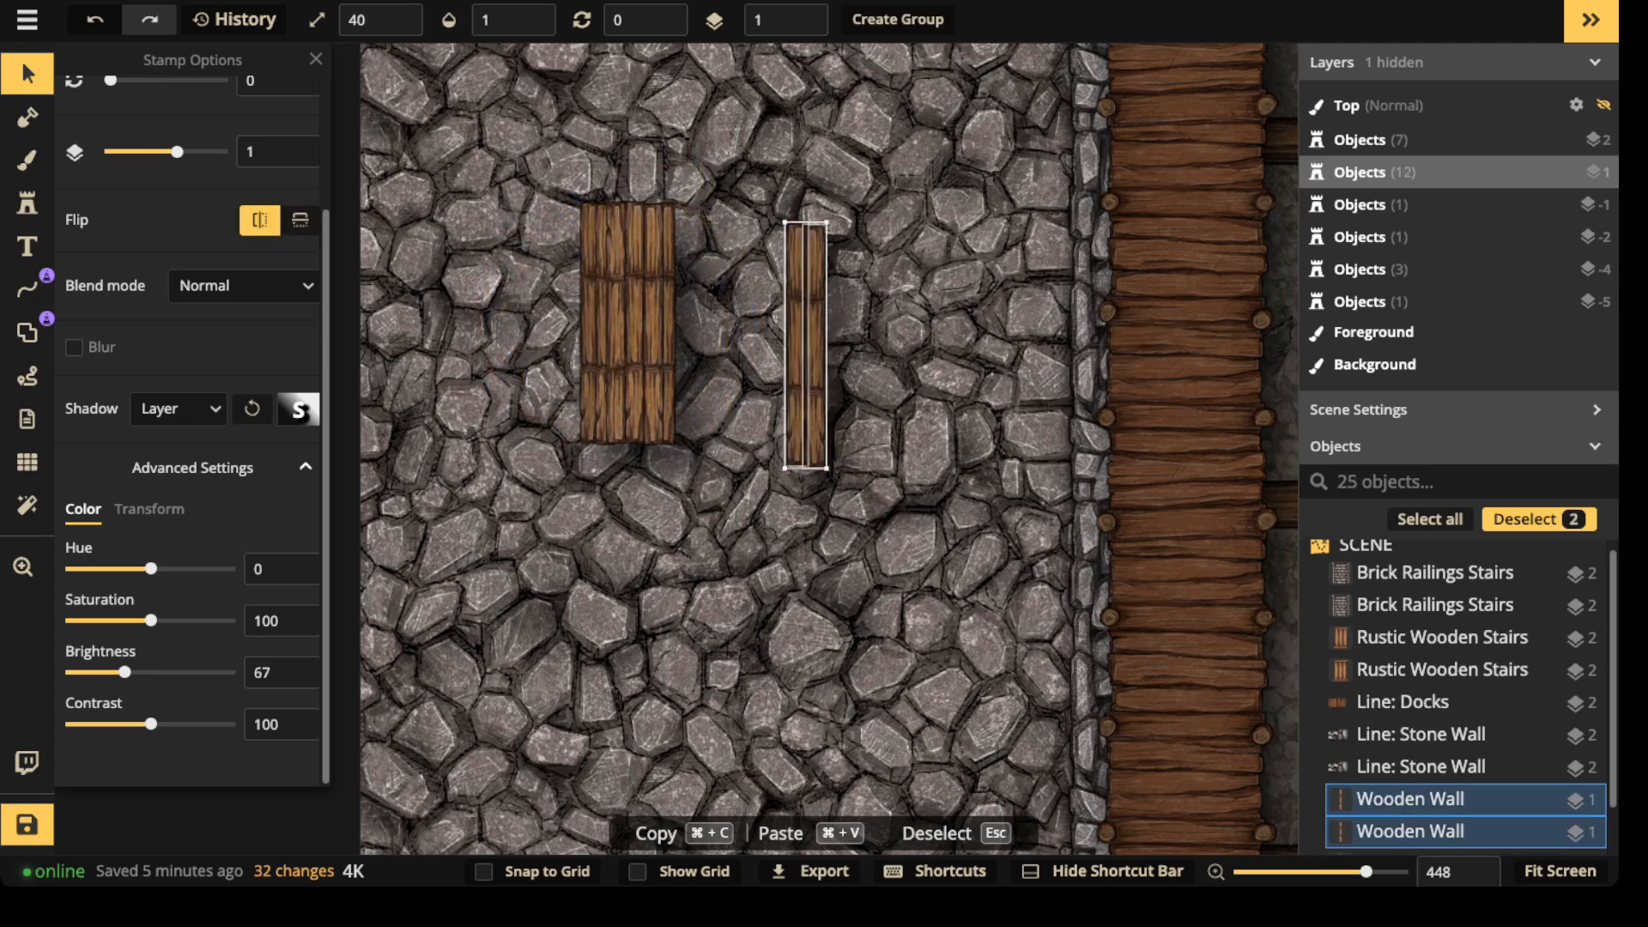
{"action": "left_click", "coordinate": [310, 673]}
{"action": "left_click_drag", "start_coordinate": [805, 344], "coordinate": [627, 324]}
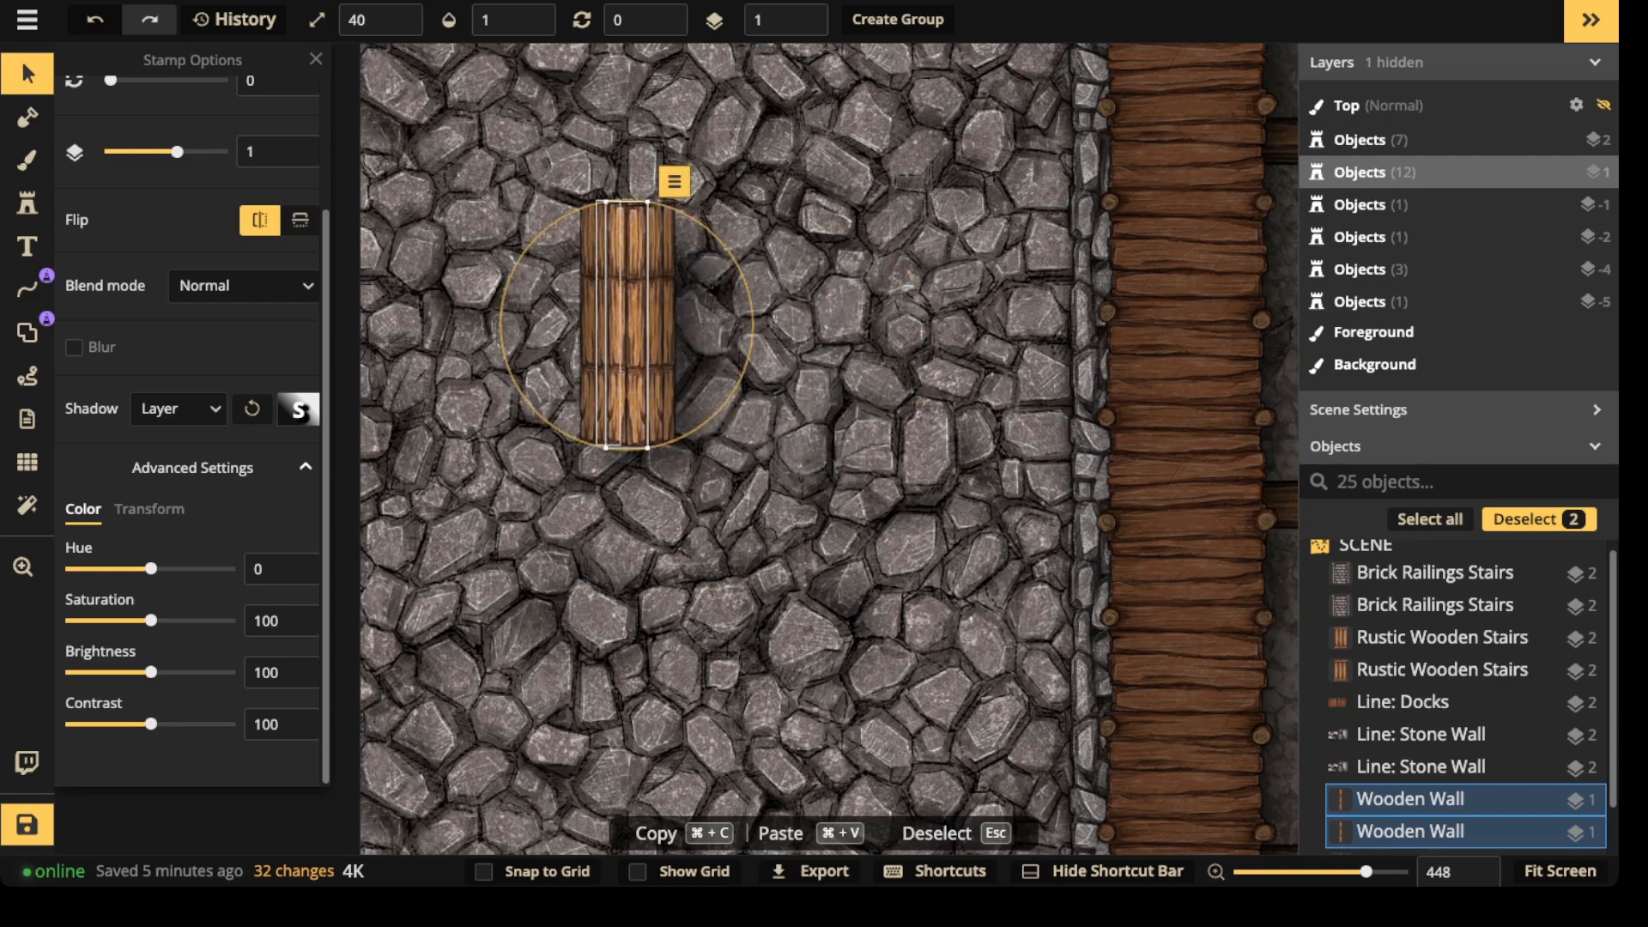
- Select all eleven planks of the pile and combine them into one group
{"action": "left_click_drag", "start_coordinate": [513, 200], "coordinate": [699, 405]}
{"action": "scroll", "coordinate": [540, 241], "scroll_direction": "down", "scroll_amount": 2}
{"action": "scroll", "coordinate": [541, 241], "scroll_direction": "down", "scroll_amount": 1}
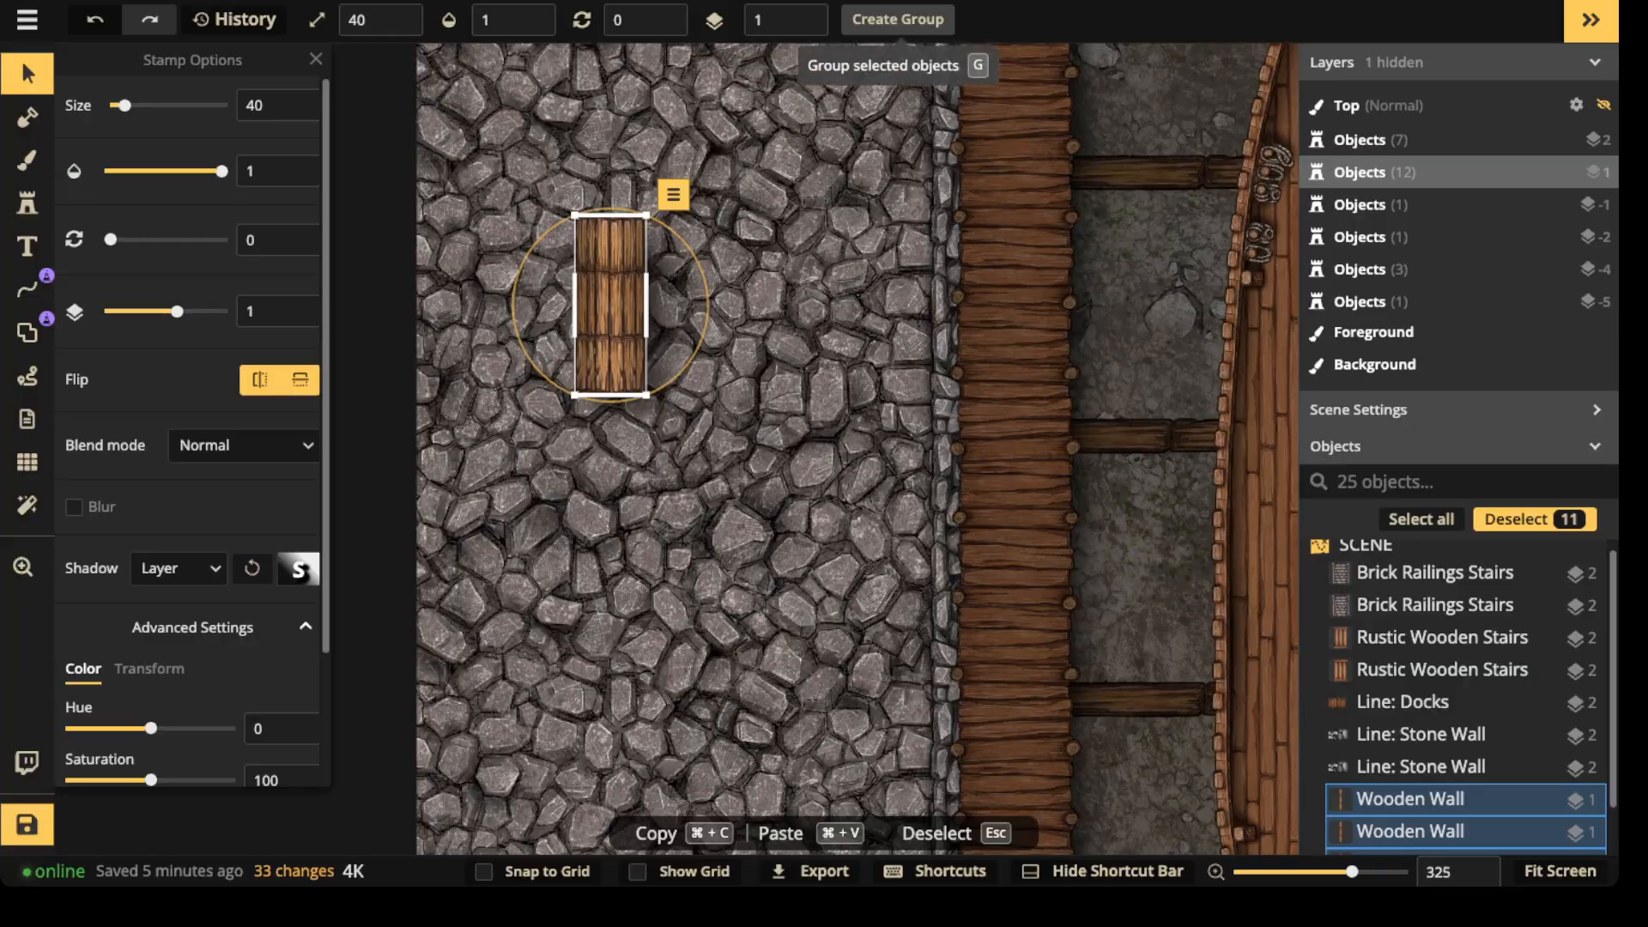
{"action": "left_click", "coordinate": [898, 19]}
{"action": "left_click", "coordinate": [934, 518]}
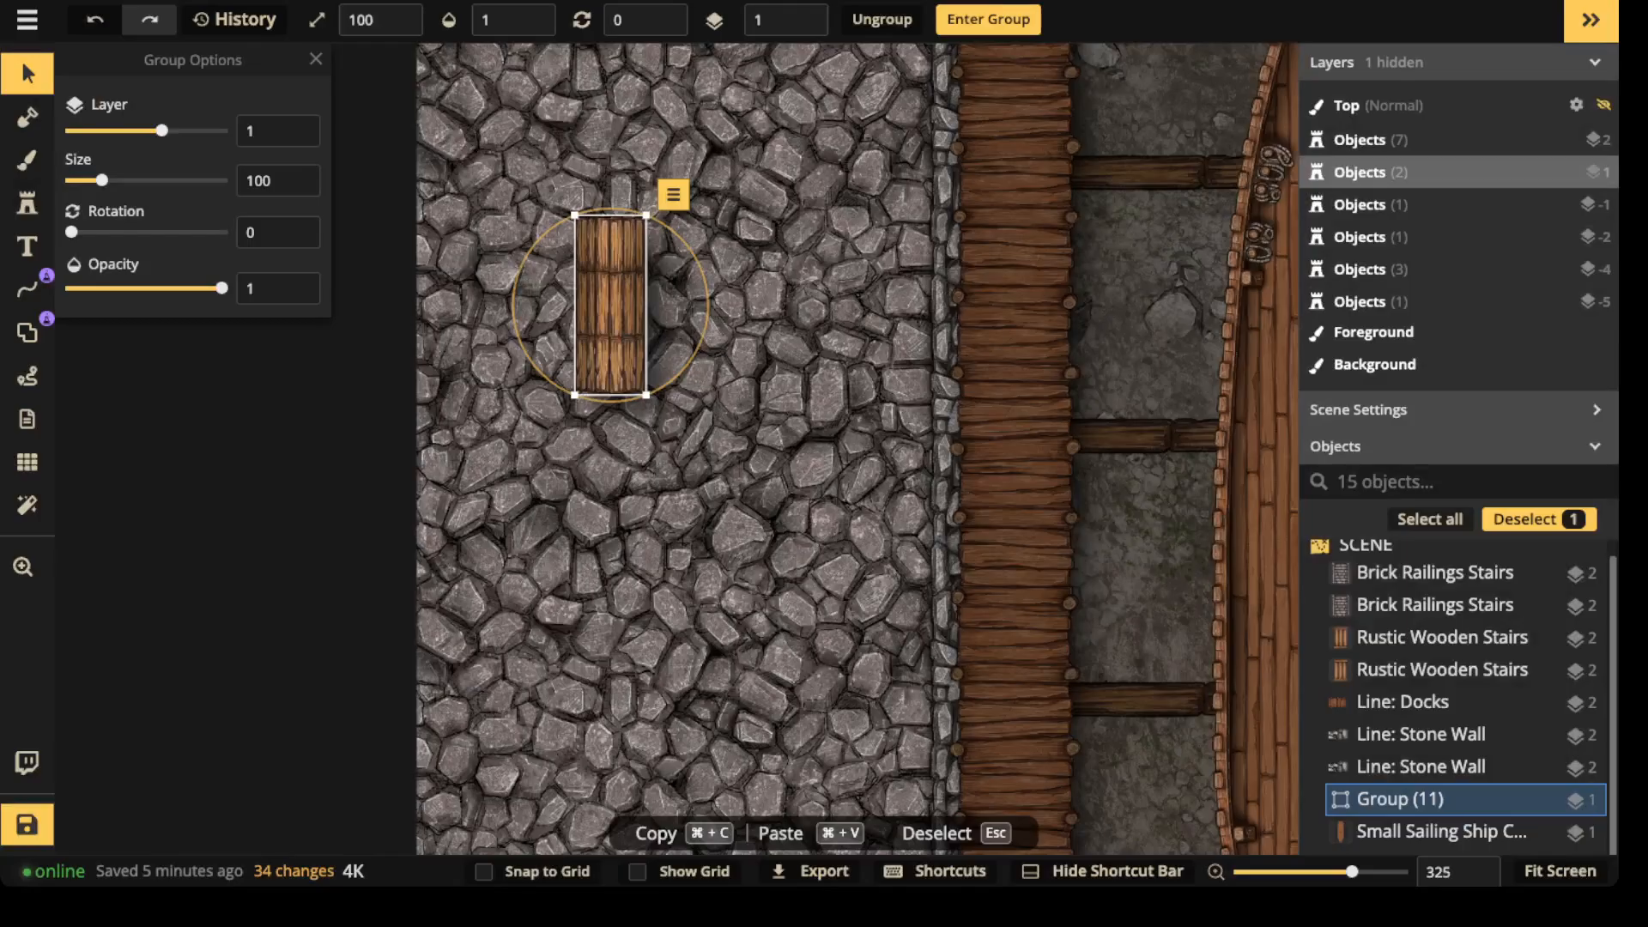
- Move the plank group up beside the left platform's stone stairs, rotate it to 90 degrees, and copy it
{"action": "scroll", "coordinate": [635, 310], "scroll_direction": "down", "scroll_amount": 1}
{"action": "double_click", "coordinate": [592, 225]}
{"action": "left_click_drag", "start_coordinate": [601, 266], "coordinate": [685, 232]}
{"action": "key", "text": "Escape"}
{"action": "left_click", "coordinate": [595, 395]}
{"action": "double_click", "coordinate": [685, 231]}
{"action": "scroll", "coordinate": [685, 232], "scroll_direction": "down", "scroll_amount": 4}
{"action": "key", "text": "Escape"}
{"action": "key", "text": "Escape"}
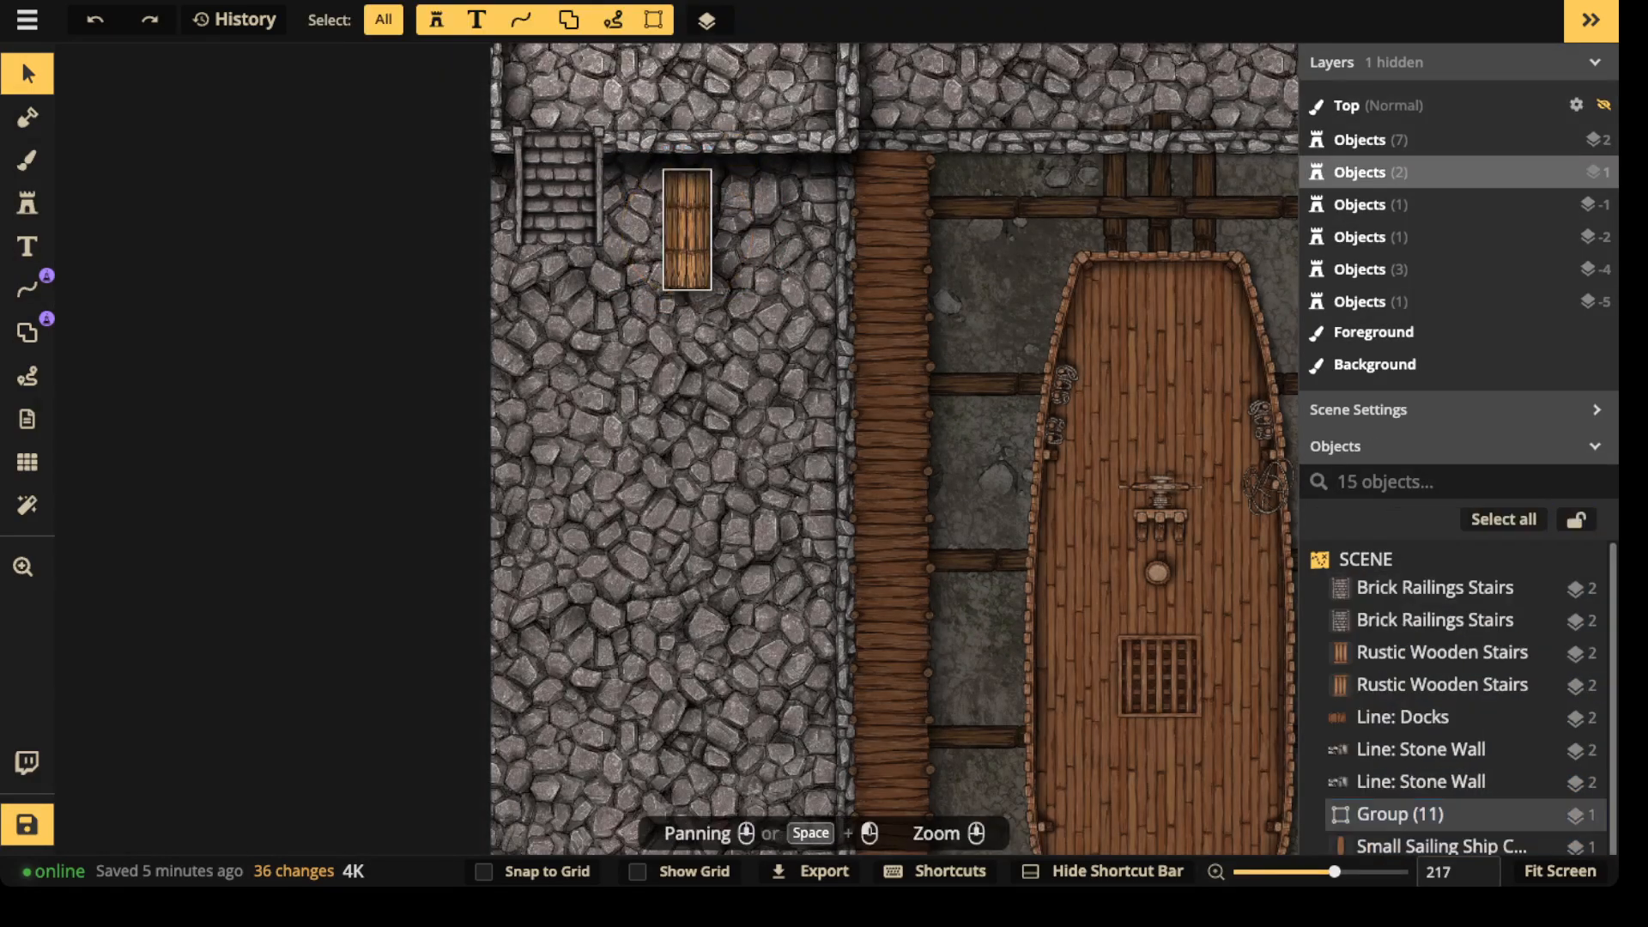
{"action": "left_click", "coordinate": [687, 227]}
{"action": "key", "text": "r"}
{"action": "key", "text": "super+c"}
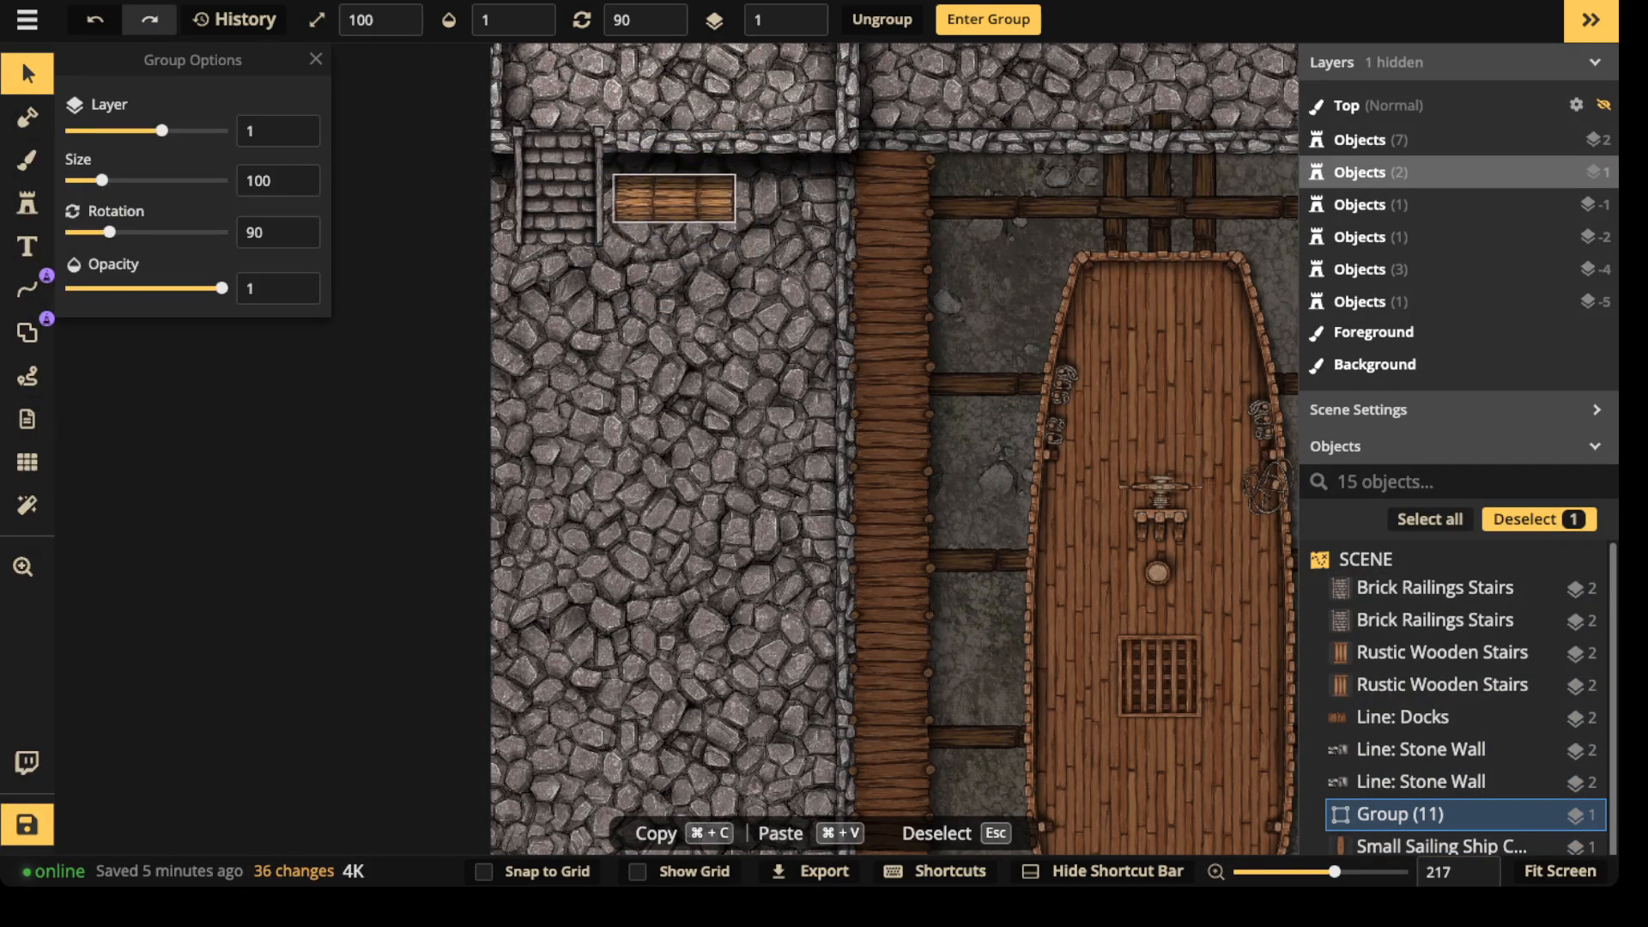
- Paste a copy of the plank group farther down the left platform and rotate it to 180 degrees
{"action": "key", "text": "super+v"}
{"action": "key", "text": "r"}
{"action": "key", "text": "r"}
{"action": "key", "text": "r"}
{"action": "key", "text": "r"}
{"action": "key", "text": "r"}
{"action": "key", "text": "r"}
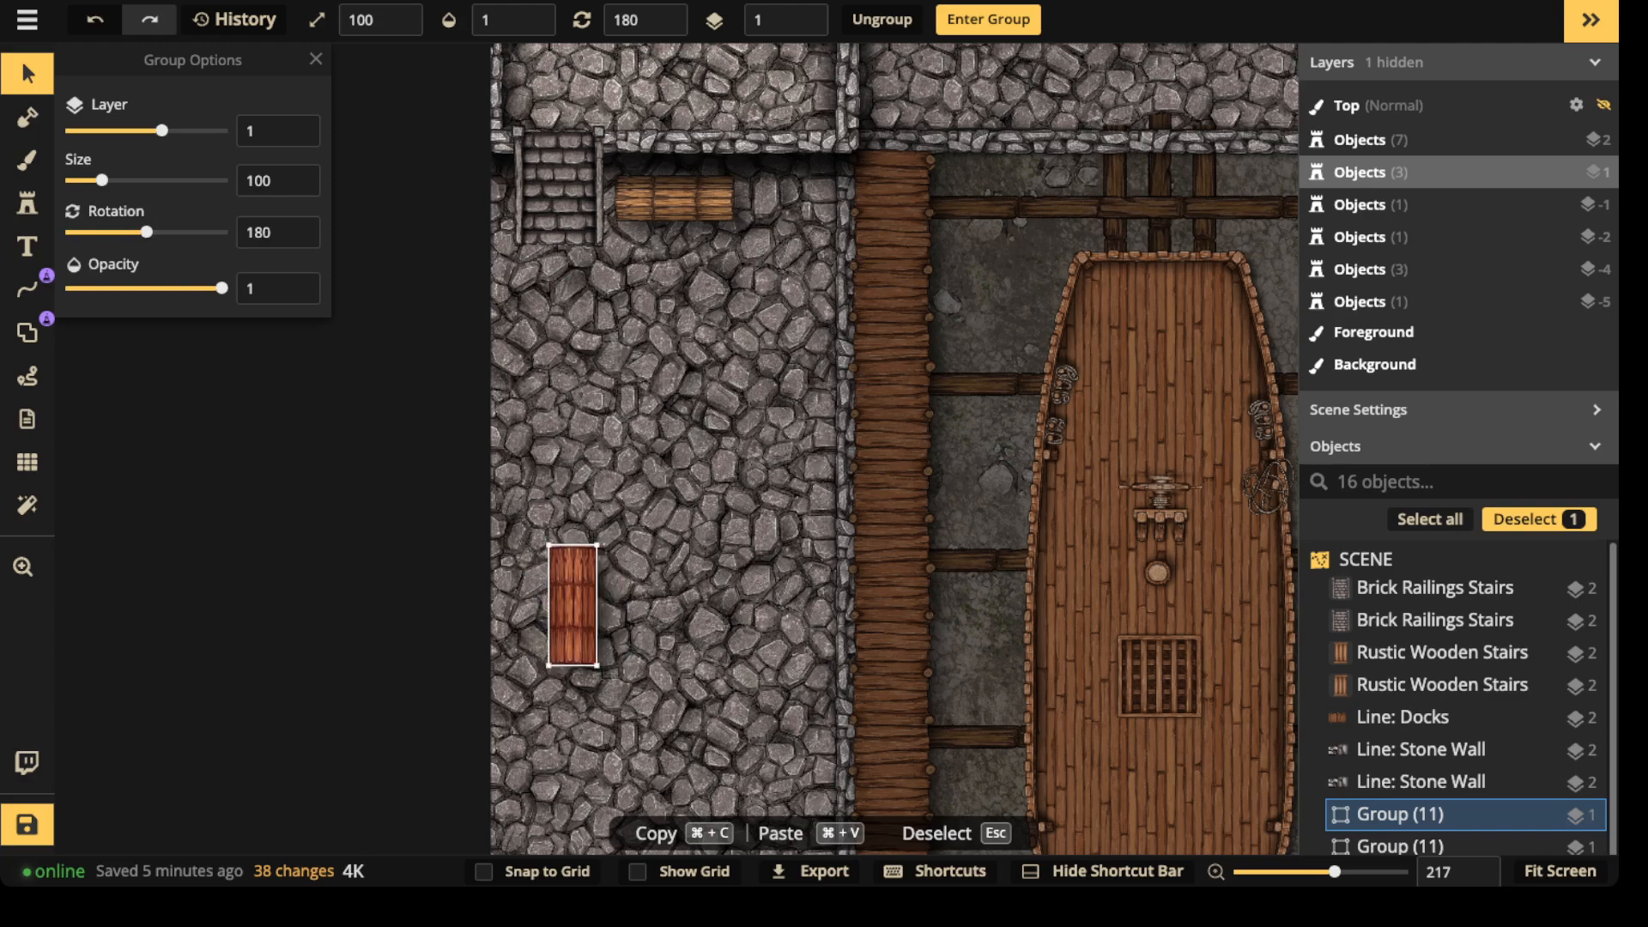
- Paste three more upright plank stacks on the left platform to form a two-by-two arrangement
{"action": "key", "text": "super+v"}
{"action": "key", "text": "Right"}
{"action": "key", "text": "Right"}
{"action": "key", "text": "Right"}
{"action": "left_click_drag", "start_coordinate": [540, 779], "coordinate": [691, 607]}
{"action": "key", "text": "super+v"}
{"action": "key", "text": "super+v"}
- Paste a plank stack rotated 270 degrees beside the right platform's stone stairs, close to the wall
{"action": "left_click_drag", "start_coordinate": [1013, 515], "coordinate": [204, 637]}
{"action": "key", "text": "super+v"}
{"action": "left_click_drag", "start_coordinate": [935, 147], "coordinate": [868, 214]}
{"action": "left_click_drag", "start_coordinate": [869, 148], "coordinate": [868, 129]}
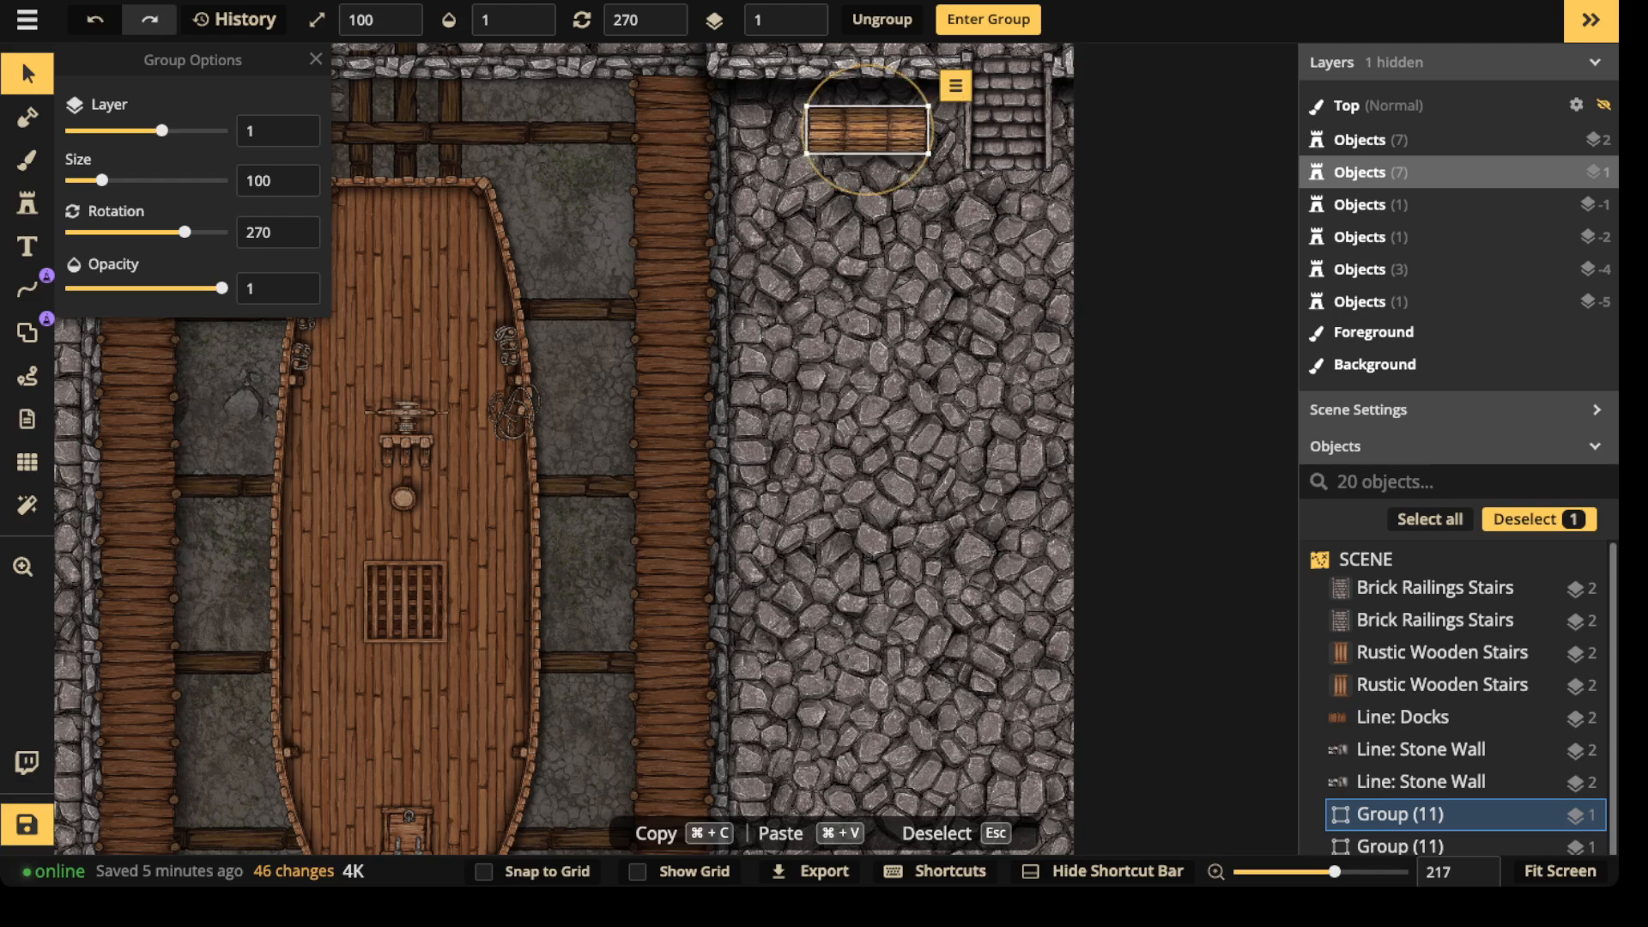
- Paste three more horizontal plank stacks down the right platform, placing the lowest two close together
{"action": "key", "text": "super+v"}
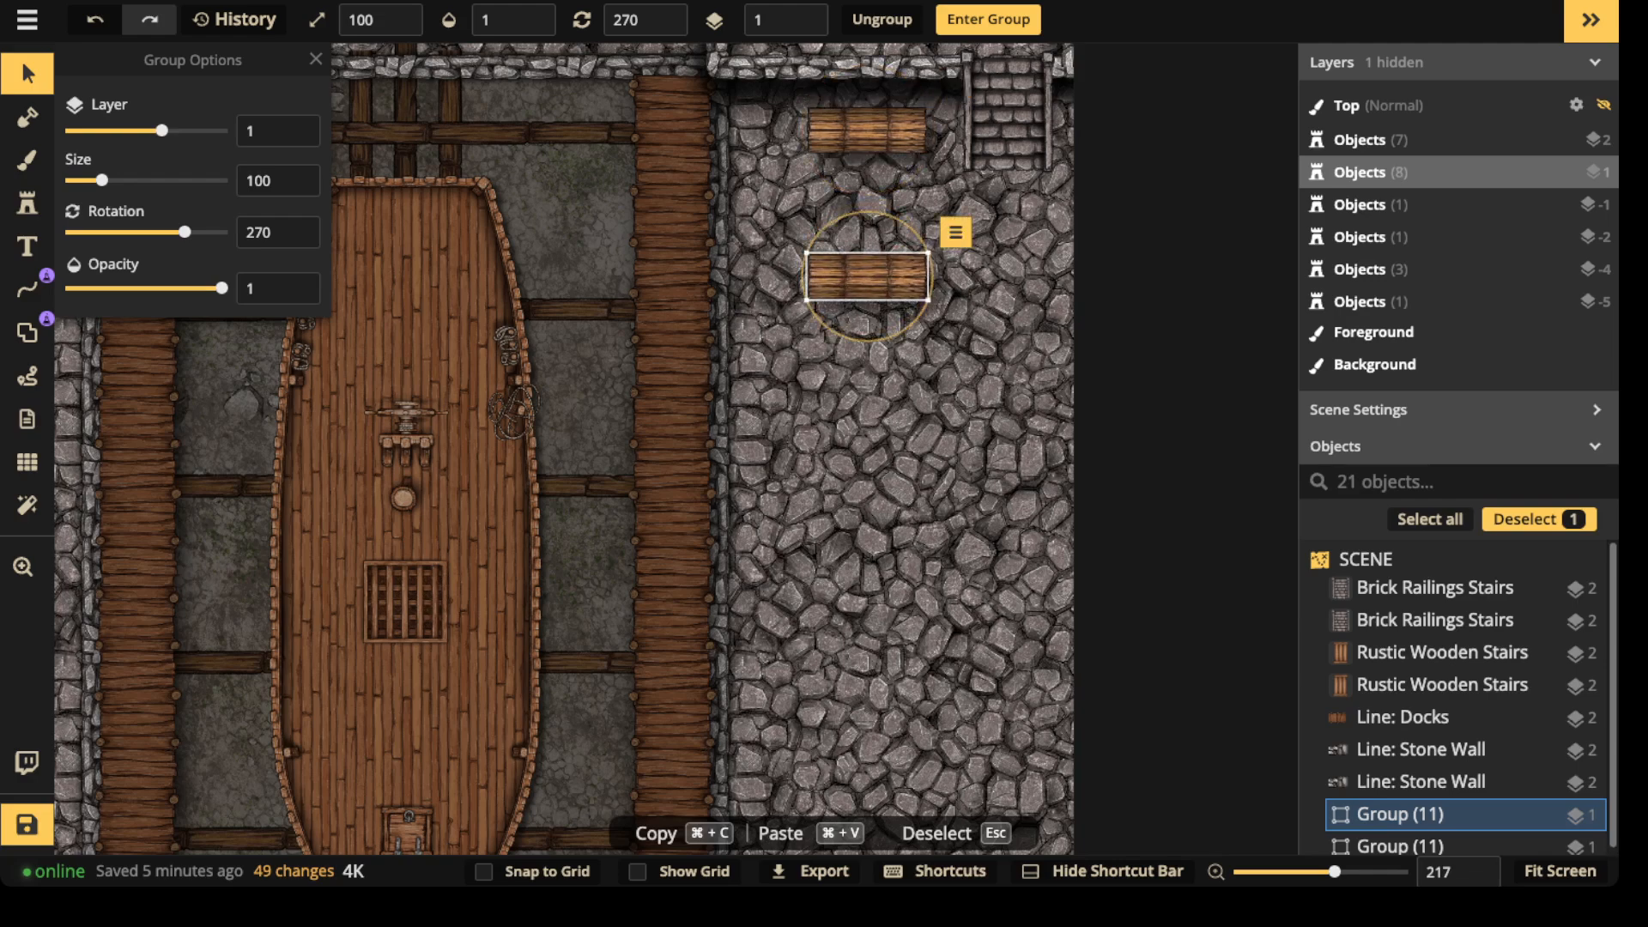
{"action": "key", "text": "super+v"}
{"action": "key", "text": "super+v"}
{"action": "mouse_move", "coordinate": [865, 495]}
{"action": "left_mouse_down"}
{"action": "mouse_move", "coordinate": [865, 541]}
{"action": "mouse_move", "coordinate": [865, 518]}
{"action": "left_mouse_up"}
{"action": "key", "text": "Escape"}
{"action": "scroll", "coordinate": [644, 446], "scroll_direction": "down", "scroll_amount": 5}
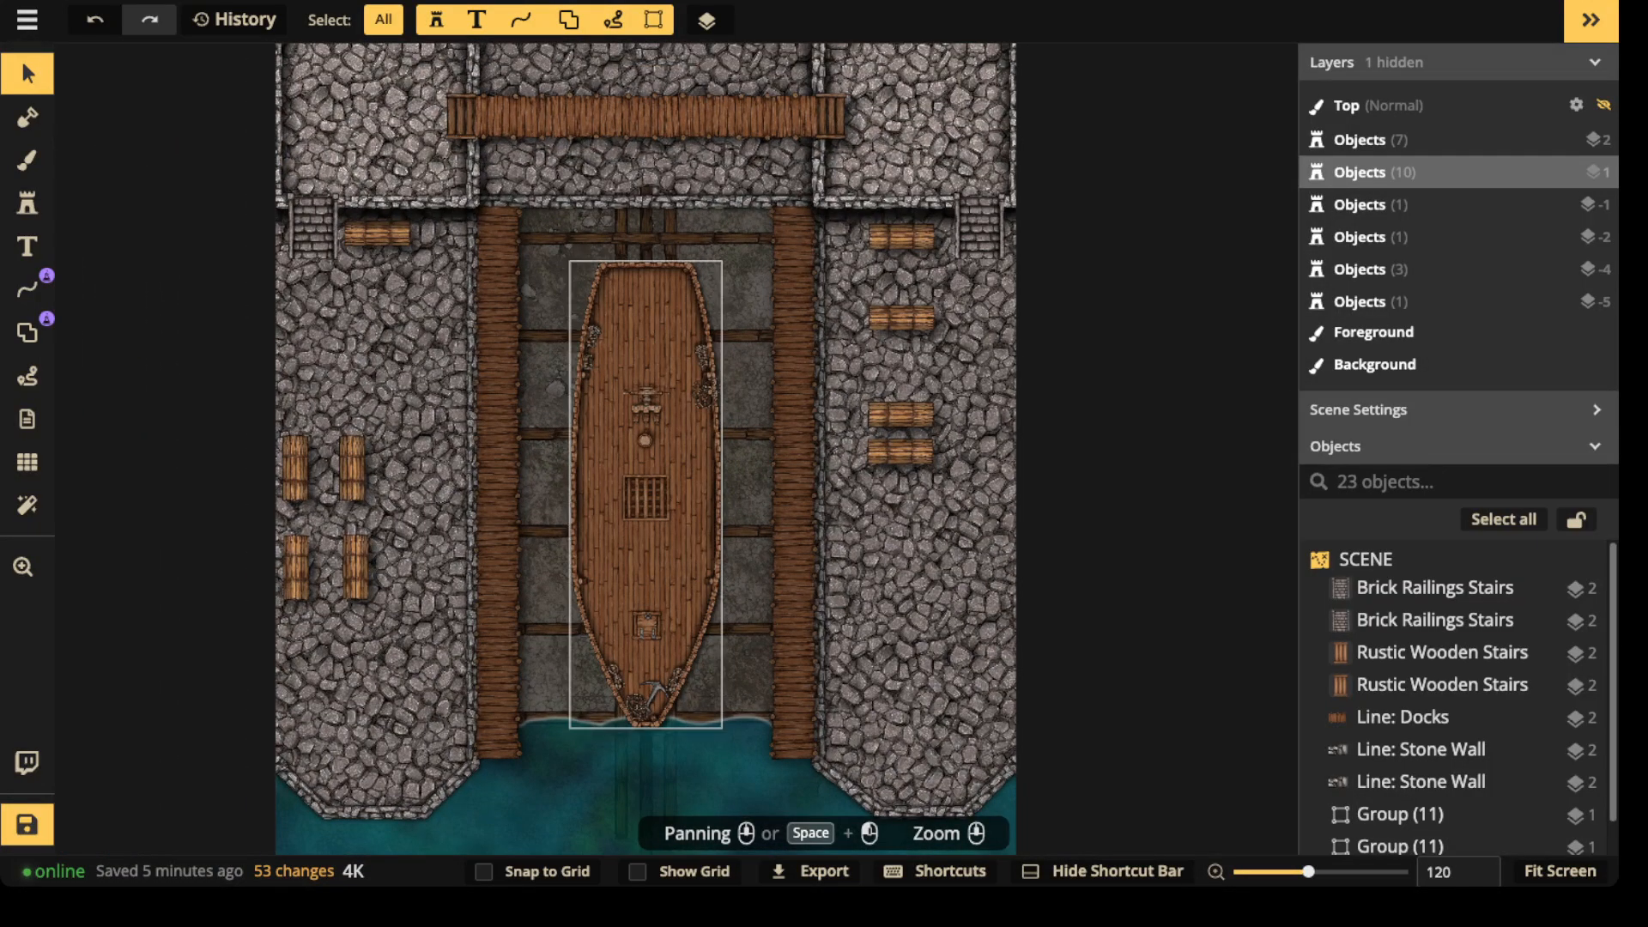
- Search the stamp catalog for "crane" and choose the crane stamp from the Steampunk pack
{"action": "left_click", "coordinate": [352, 468]}
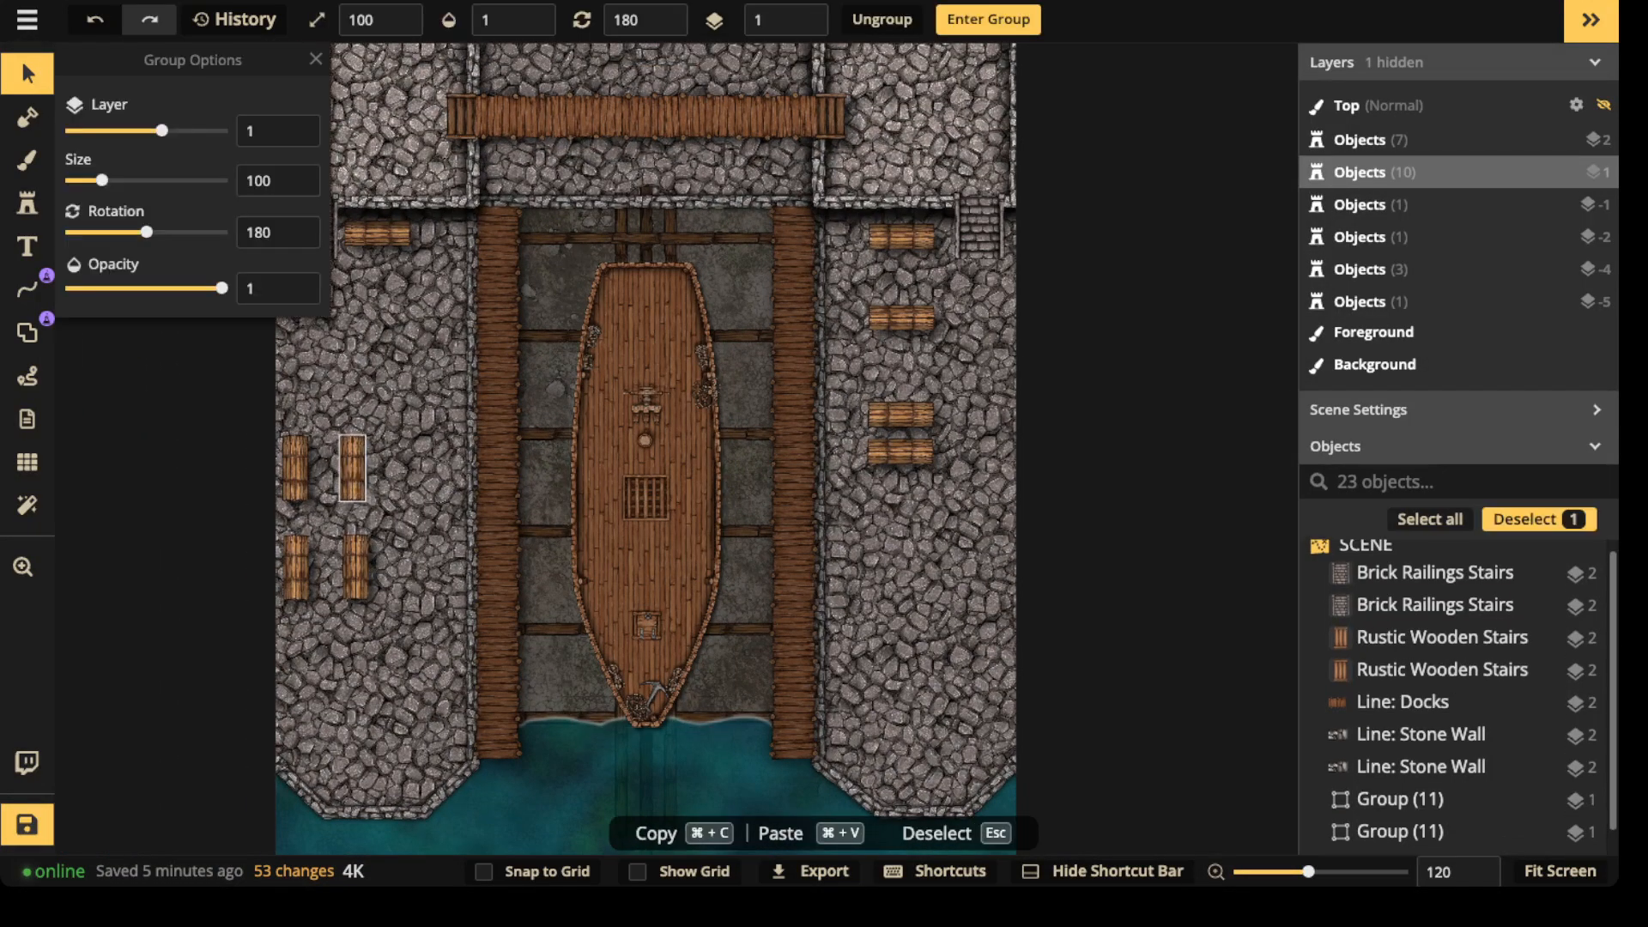
{"action": "left_click", "coordinate": [352, 468]}
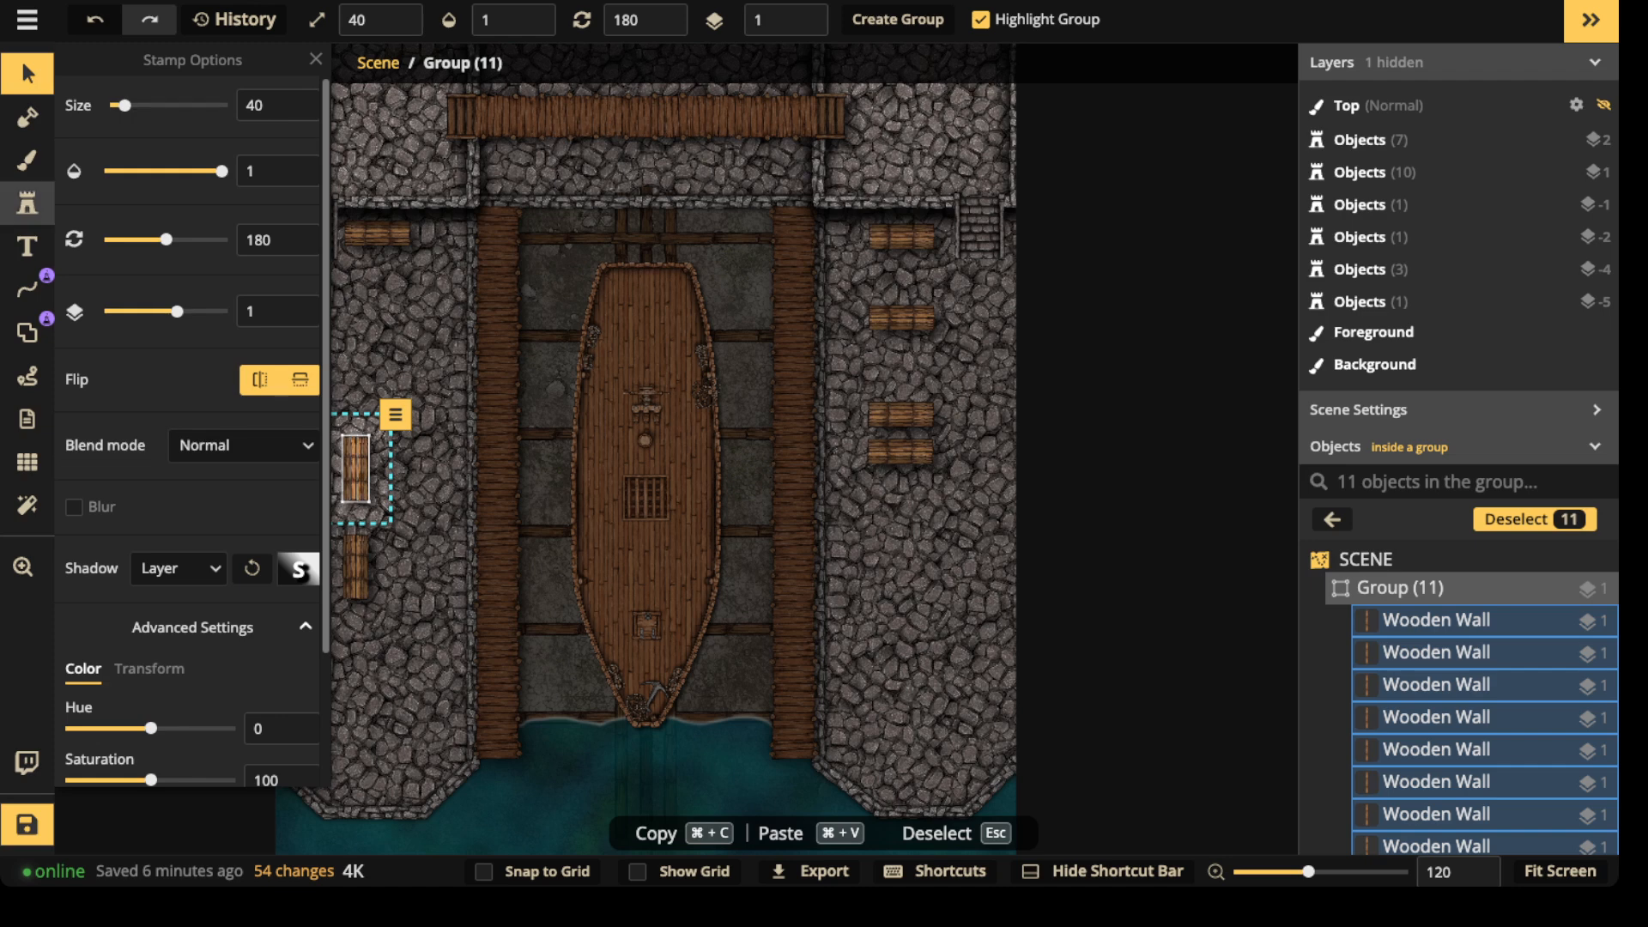
{"action": "left_click", "coordinate": [27, 203]}
{"action": "left_click", "coordinate": [129, 172]}
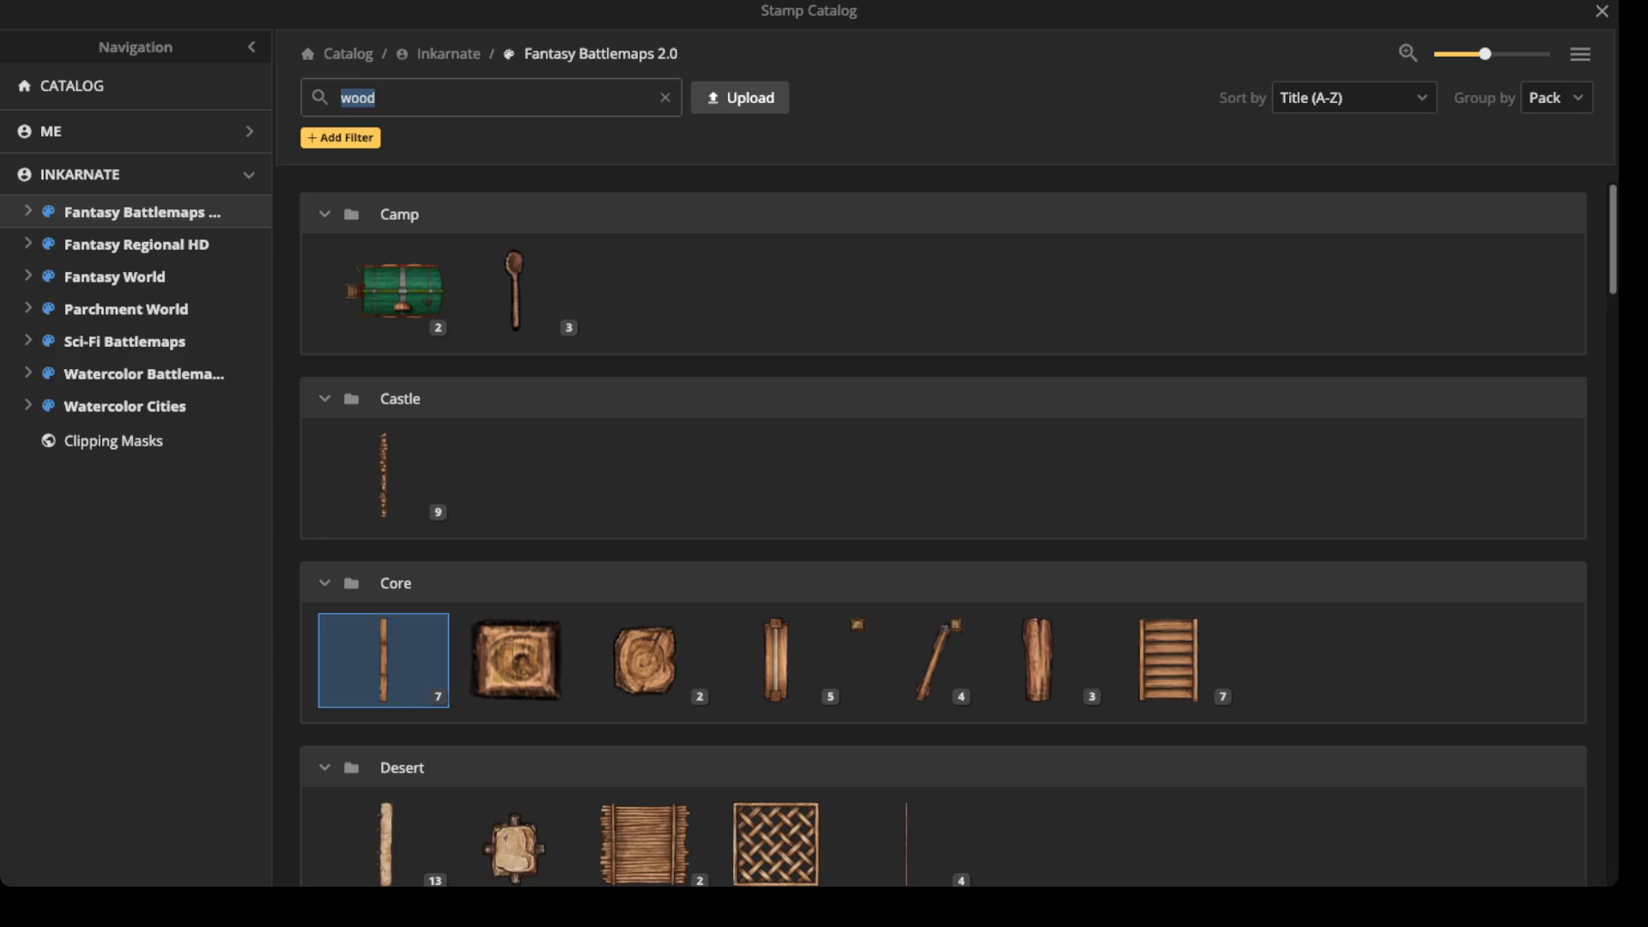
{"action": "type", "text": "crane"}
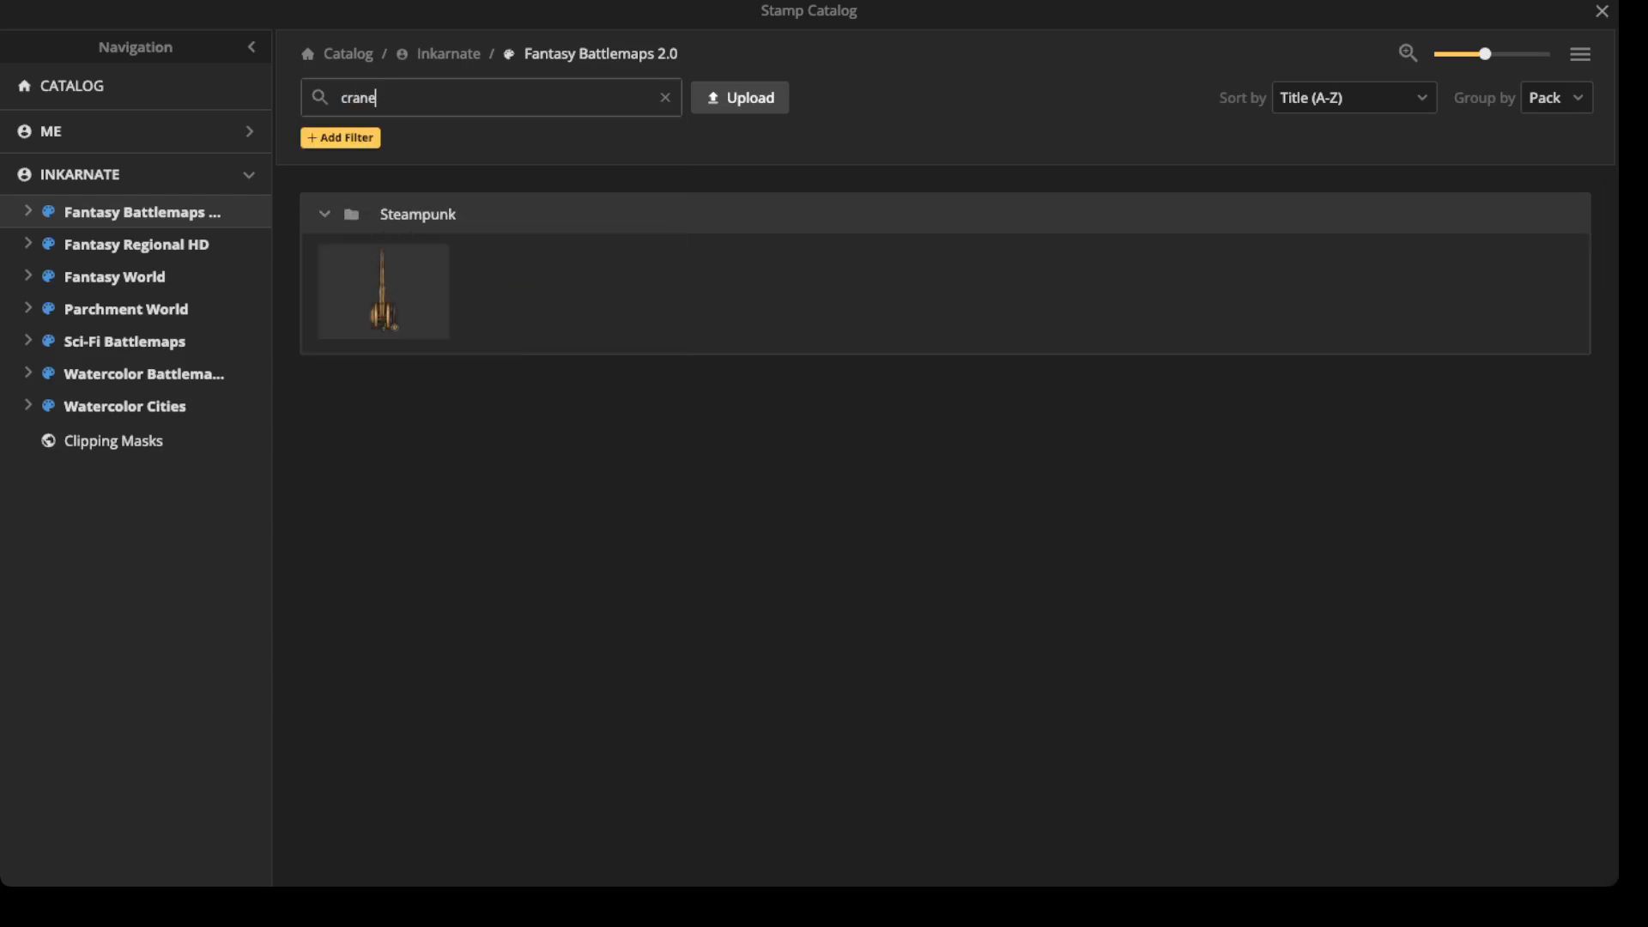
{"action": "left_click", "coordinate": [382, 291]}
{"action": "scroll", "coordinate": [526, 415], "scroll_direction": "up", "scroll_amount": 1}
{"action": "key", "text": "Escape"}
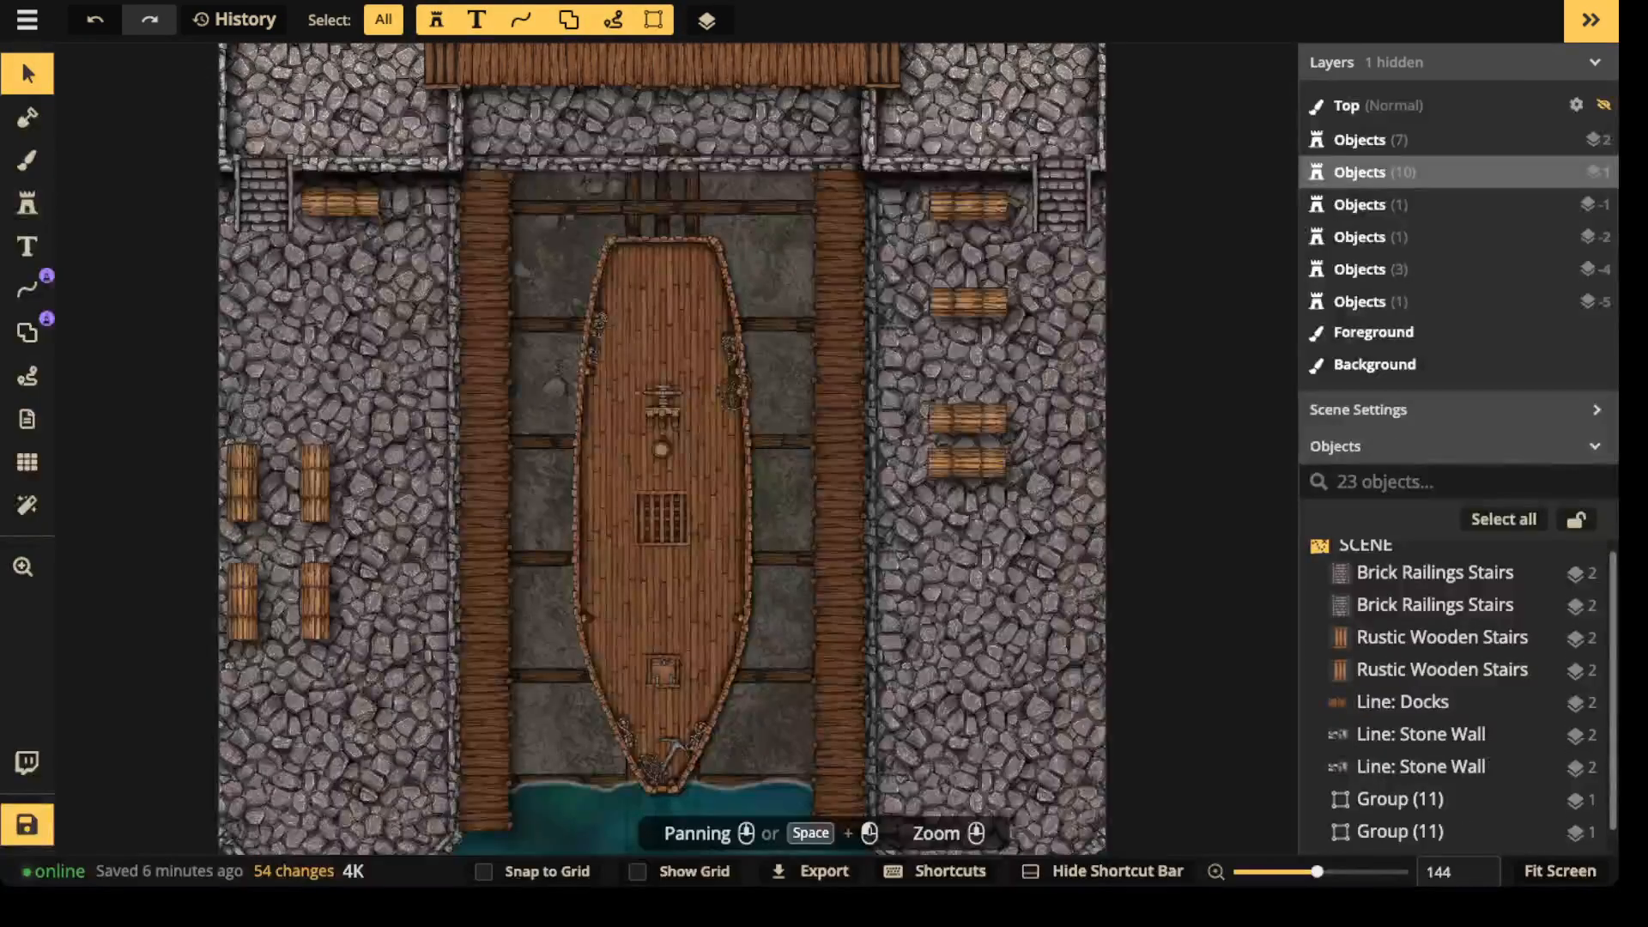
- Place a crane stamp at size 110, rotated to 60, on the west quay beside the upper part of the ship
{"action": "scroll", "coordinate": [395, 355], "scroll_direction": "up", "scroll_amount": 1}
{"action": "left_click", "coordinate": [26, 204]}
{"action": "key", "text": "shift+w"}
{"action": "key", "text": "shift+w"}
{"action": "key", "text": "shift+w"}
{"action": "scroll", "coordinate": [507, 377], "scroll_direction": "up", "scroll_amount": 8}
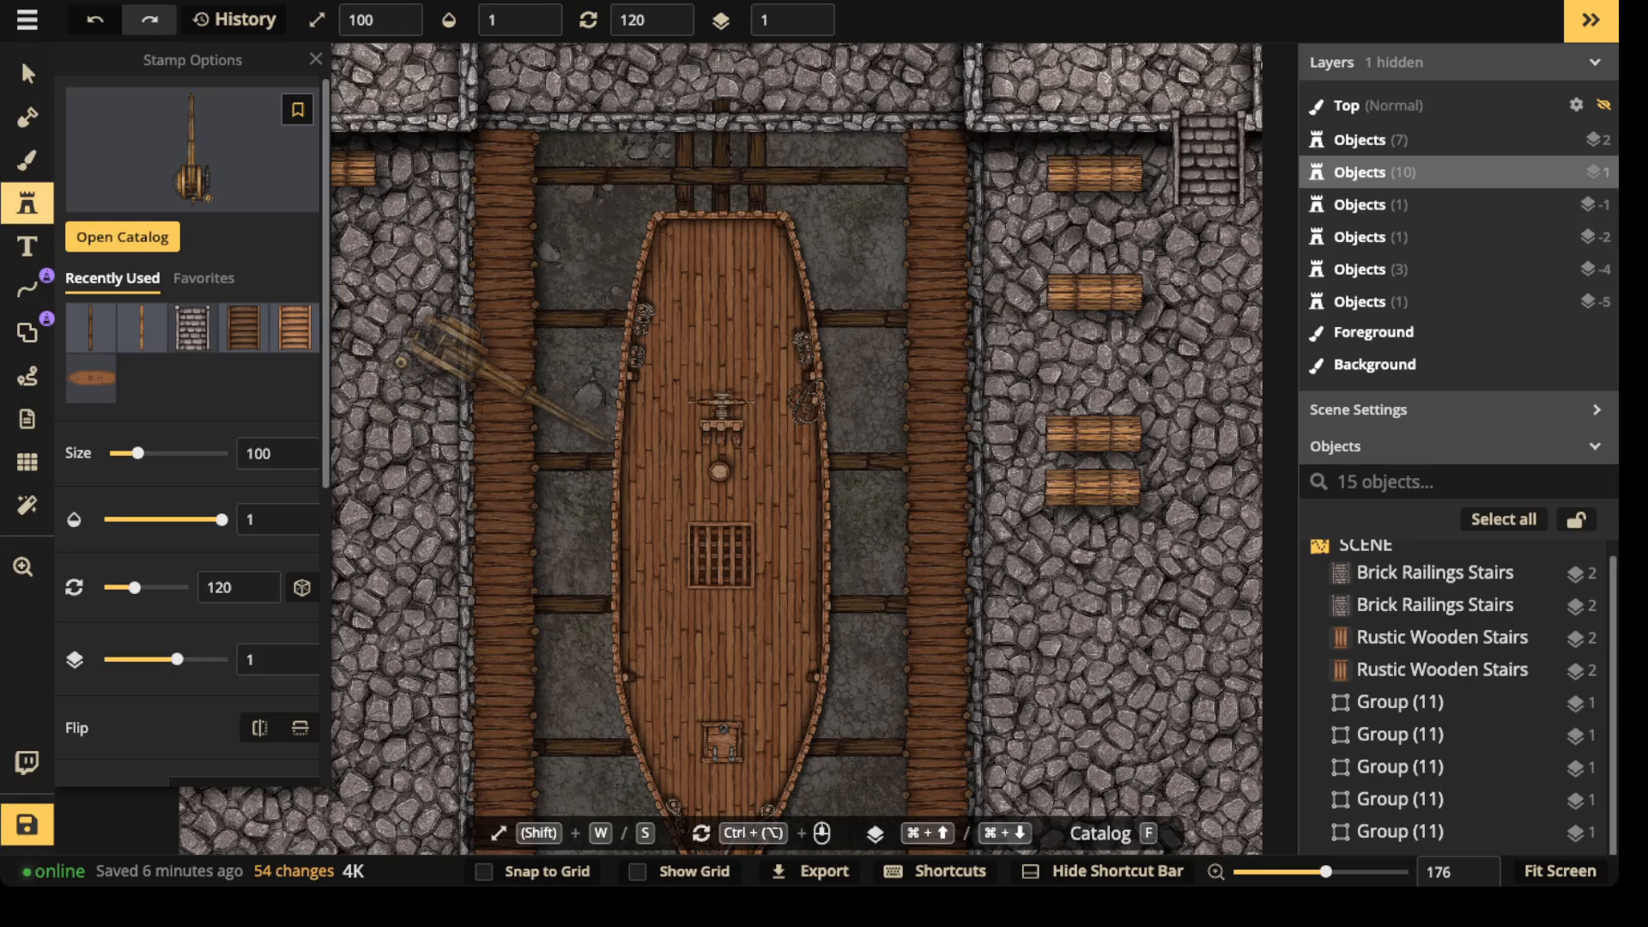
{"action": "scroll", "coordinate": [507, 377], "scroll_direction": "down", "scroll_amount": 1}
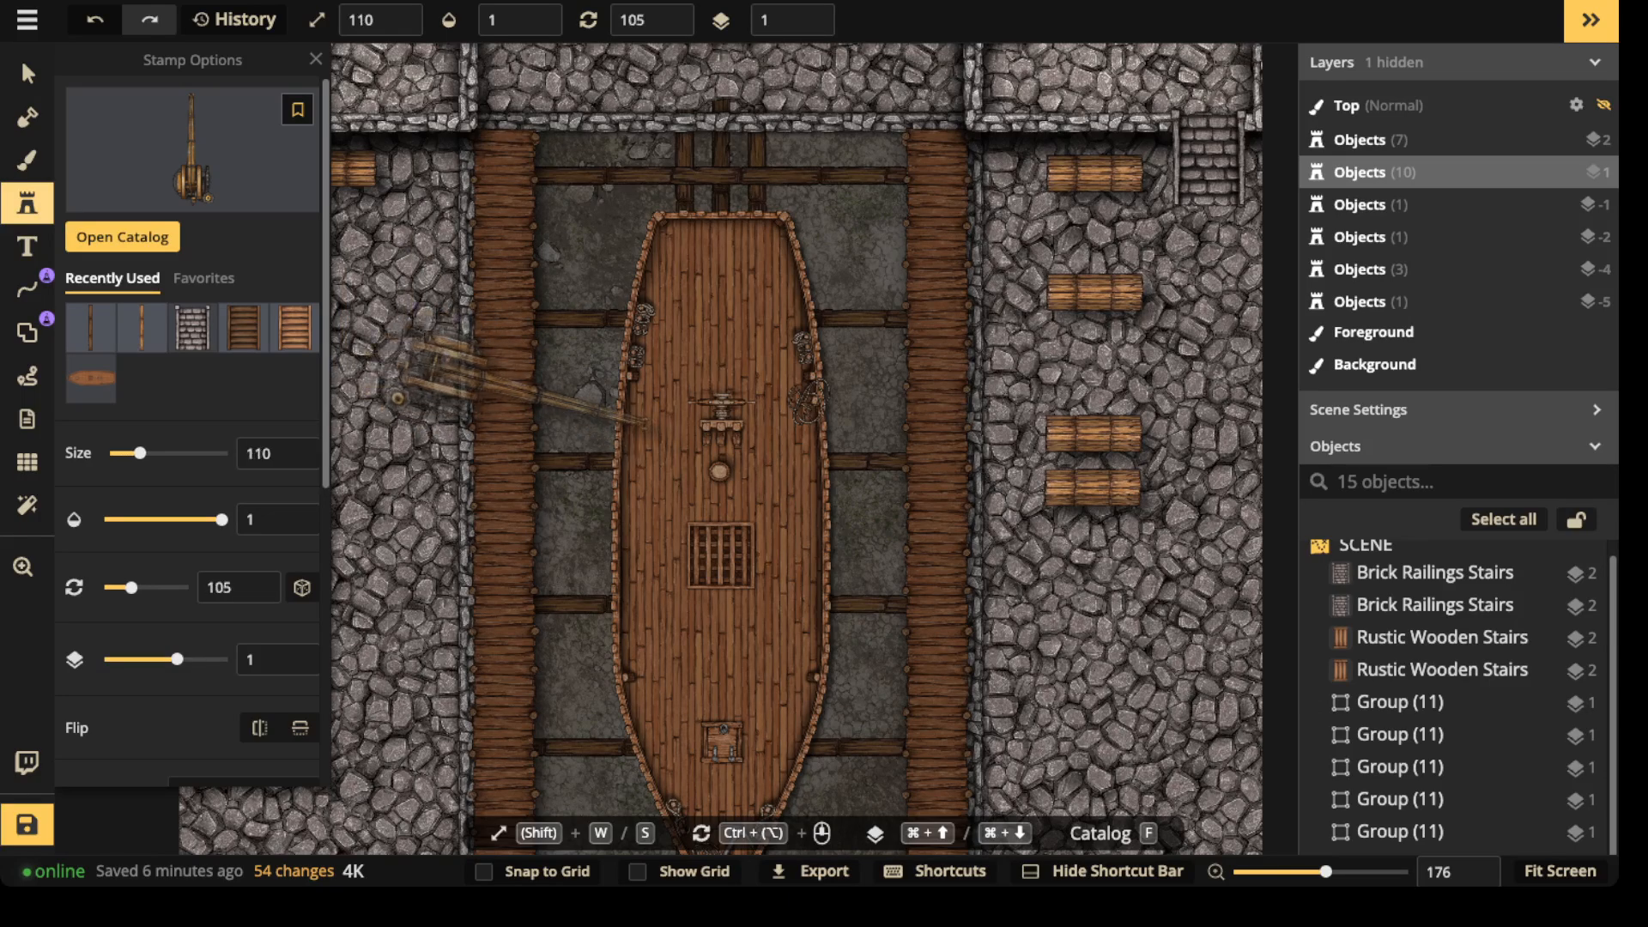
{"action": "left_click_drag", "start_coordinate": [503, 374], "coordinate": [616, 240]}
{"action": "scroll", "coordinate": [616, 241], "scroll_direction": "down", "scroll_amount": 3}
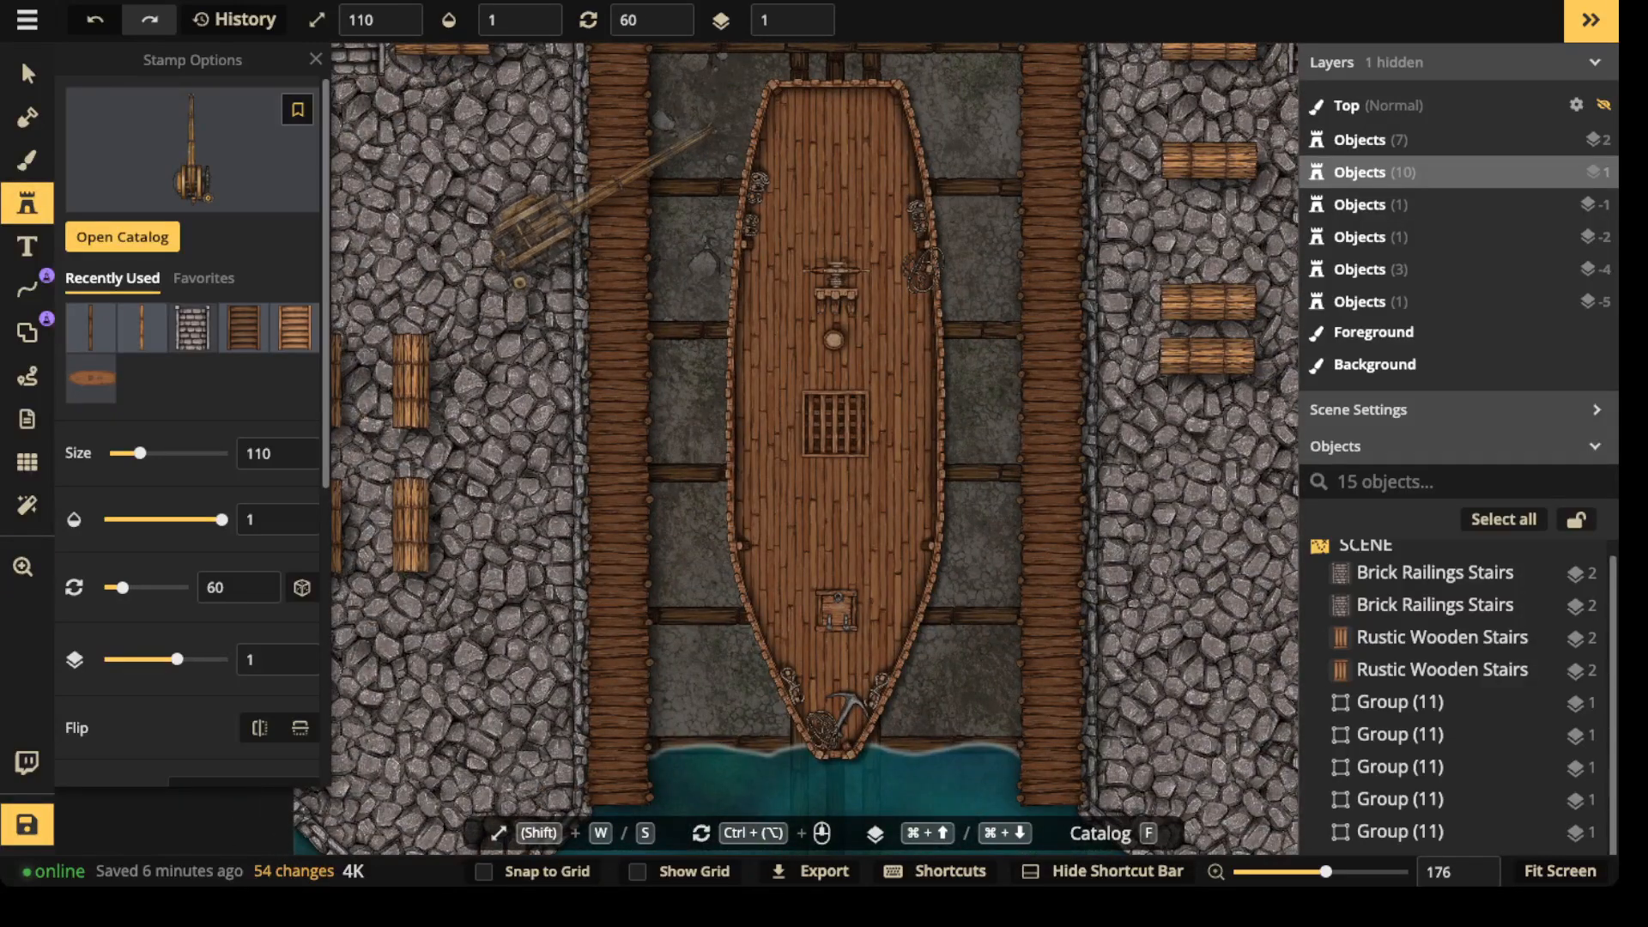
{"action": "left_click", "coordinate": [602, 198]}
- Place a second crane rotated to 285 on the east quay, with its arm reaching the lower part of the ship
{"action": "left_click_drag", "start_coordinate": [1011, 559], "coordinate": [811, 506]}
{"action": "scroll", "coordinate": [847, 543], "scroll_direction": "down", "scroll_amount": 6}
{"action": "scroll", "coordinate": [917, 618], "scroll_direction": "down", "scroll_amount": 3}
{"action": "left_click", "coordinate": [859, 571]}
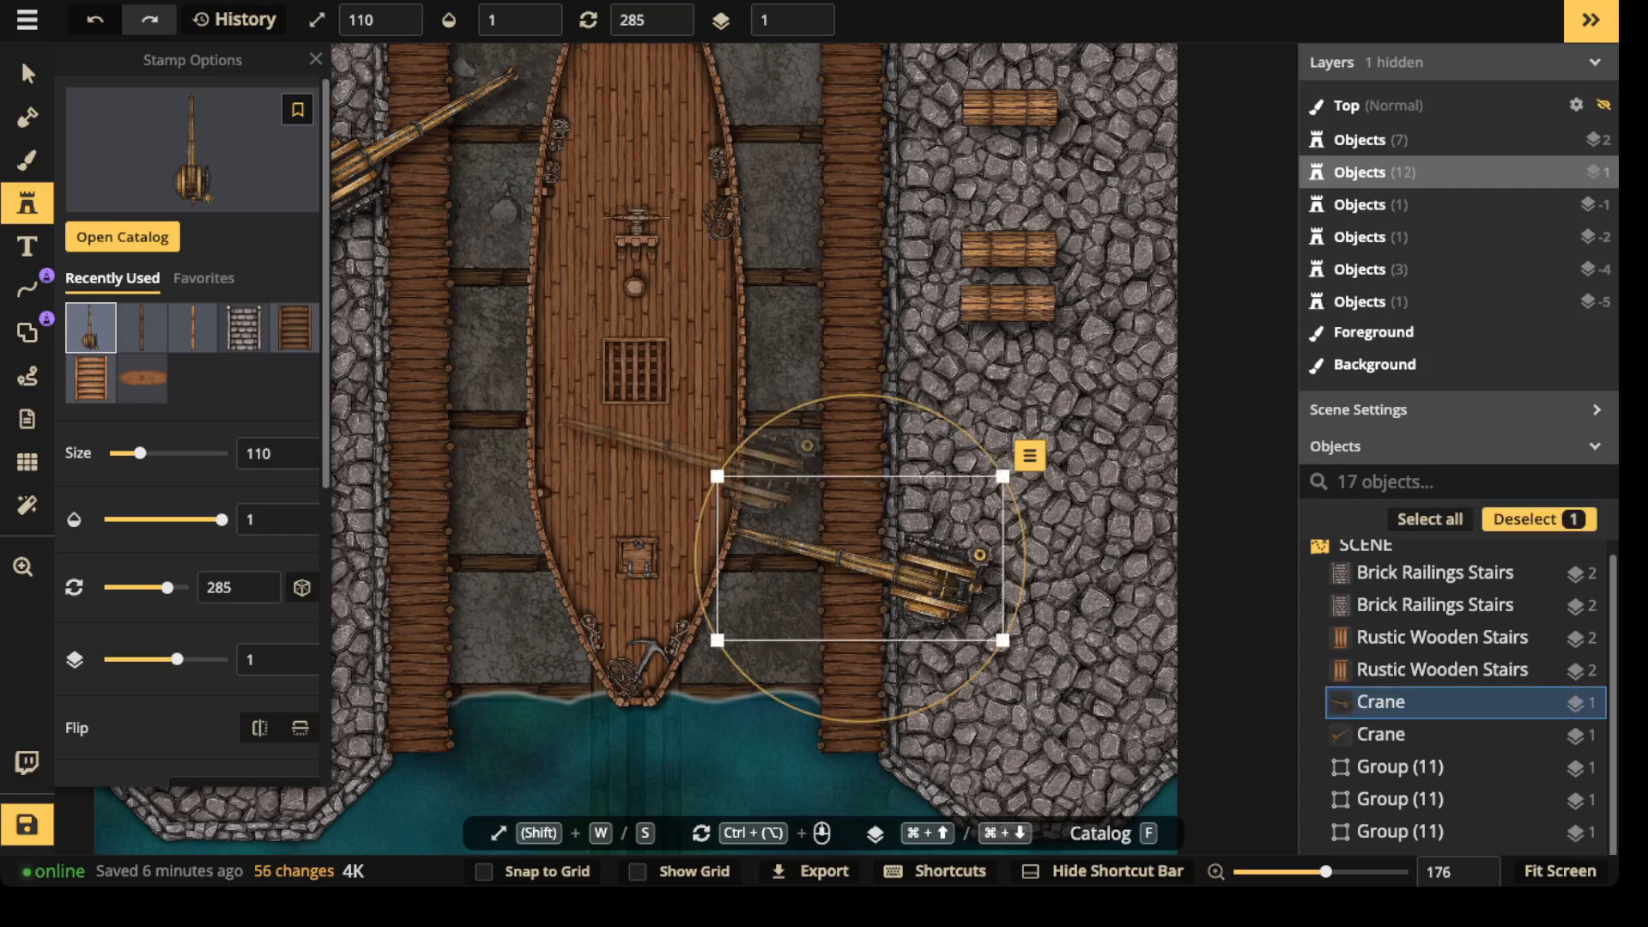
- Examine the overall layout of the dry dock and the position of both cranes
{"action": "scroll", "coordinate": [854, 566], "scroll_direction": "down", "scroll_amount": 4}
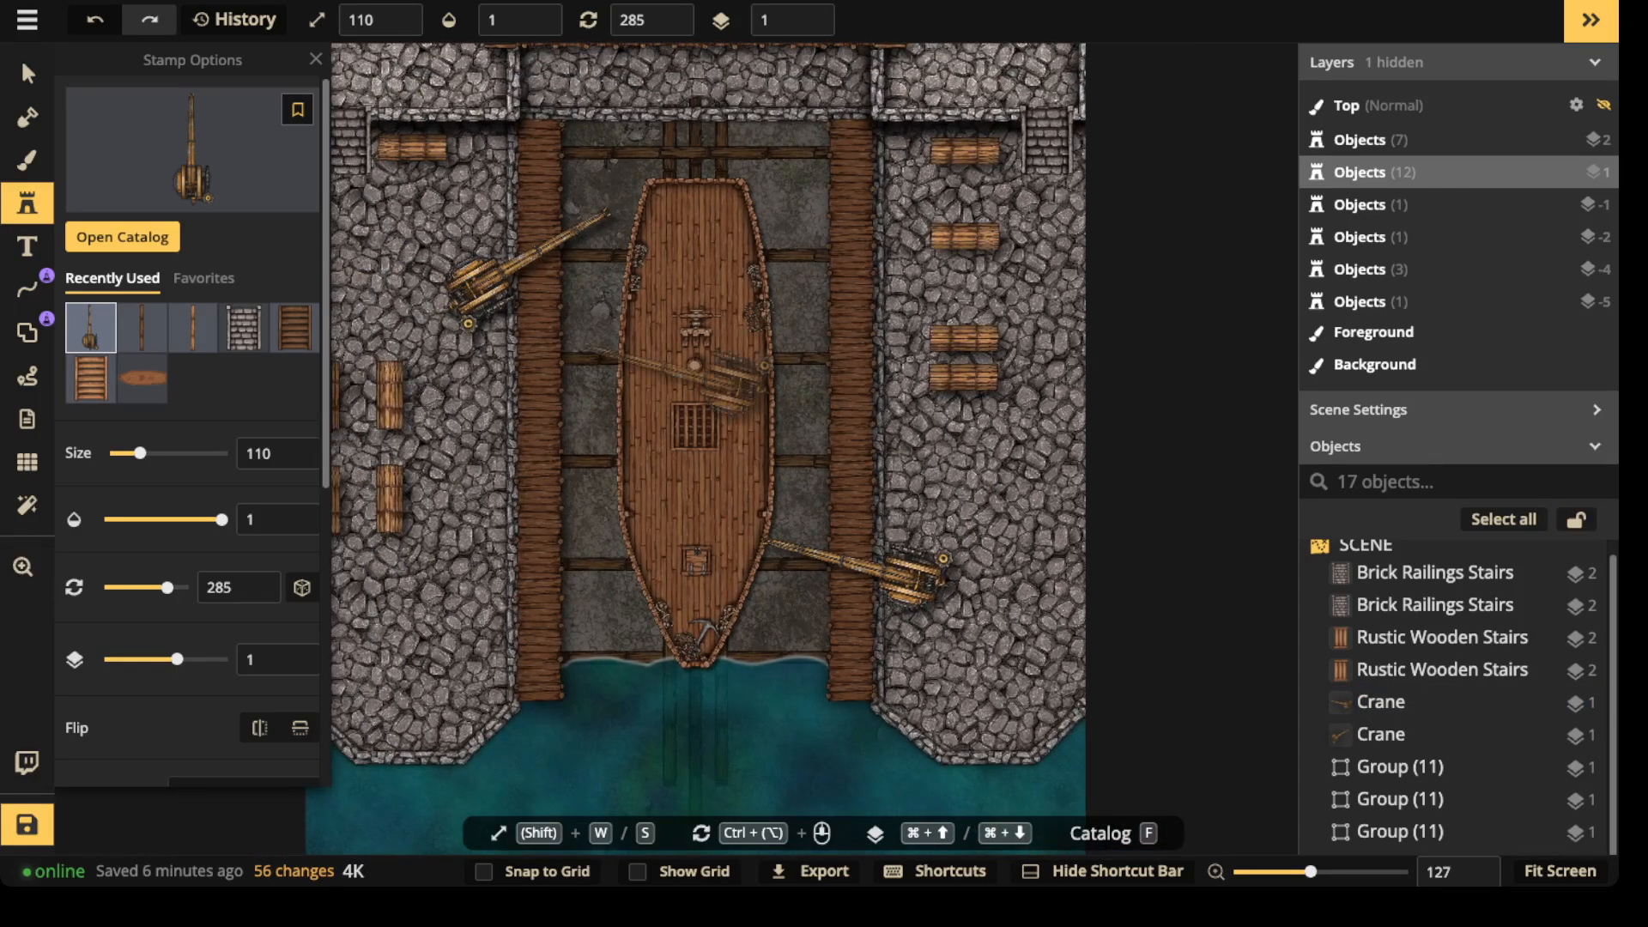
{"action": "scroll", "coordinate": [438, 219], "scroll_direction": "down", "scroll_amount": 2}
{"action": "left_click_drag", "start_coordinate": [714, 235], "coordinate": [682, 343]}
{"action": "scroll", "coordinate": [644, 249], "scroll_direction": "down", "scroll_amount": 2}
{"action": "scroll", "coordinate": [515, 309], "scroll_direction": "down", "scroll_amount": 2}
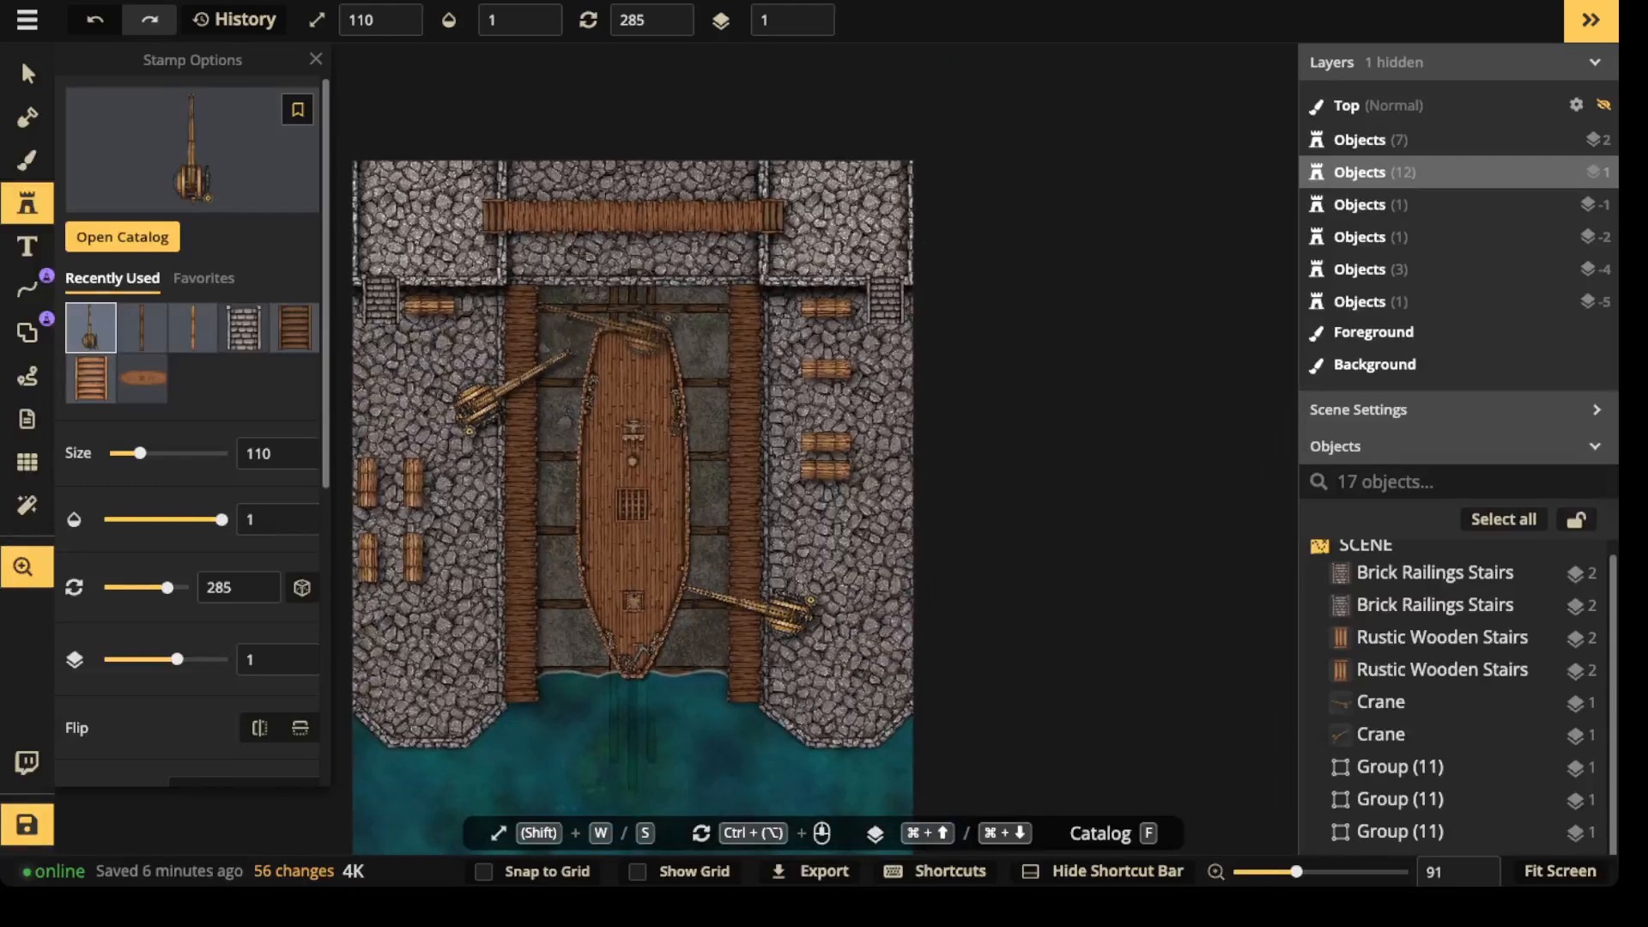
{"action": "scroll", "coordinate": [593, 287], "scroll_direction": "up", "scroll_amount": 5}
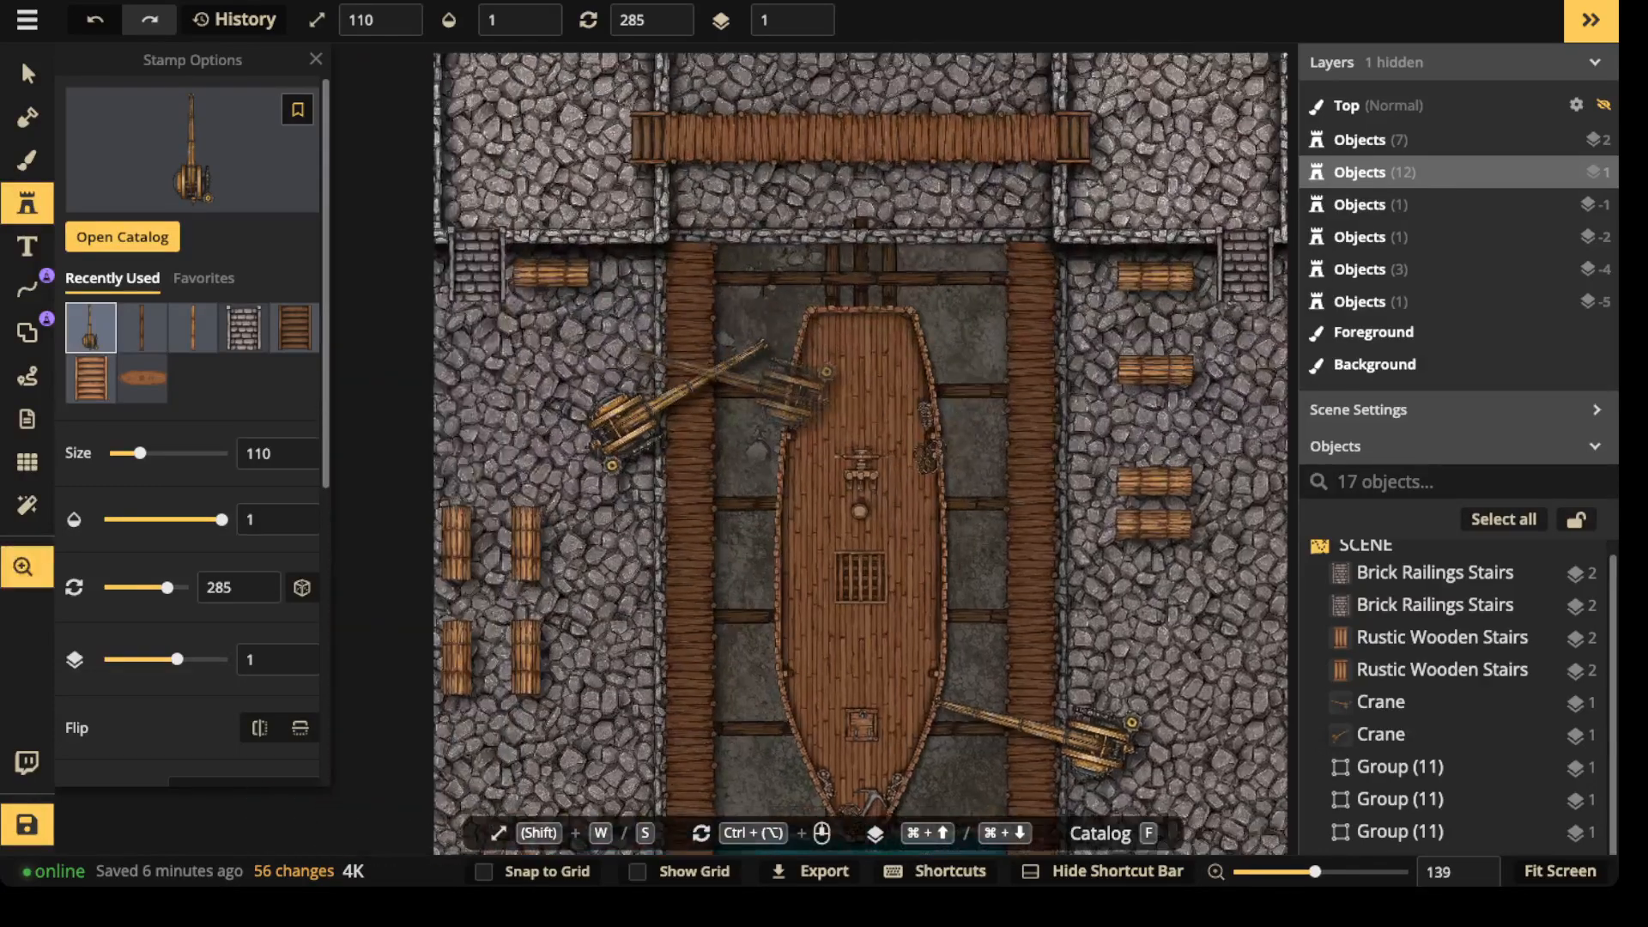
{"action": "scroll", "coordinate": [507, 314], "scroll_direction": "down", "scroll_amount": 2}
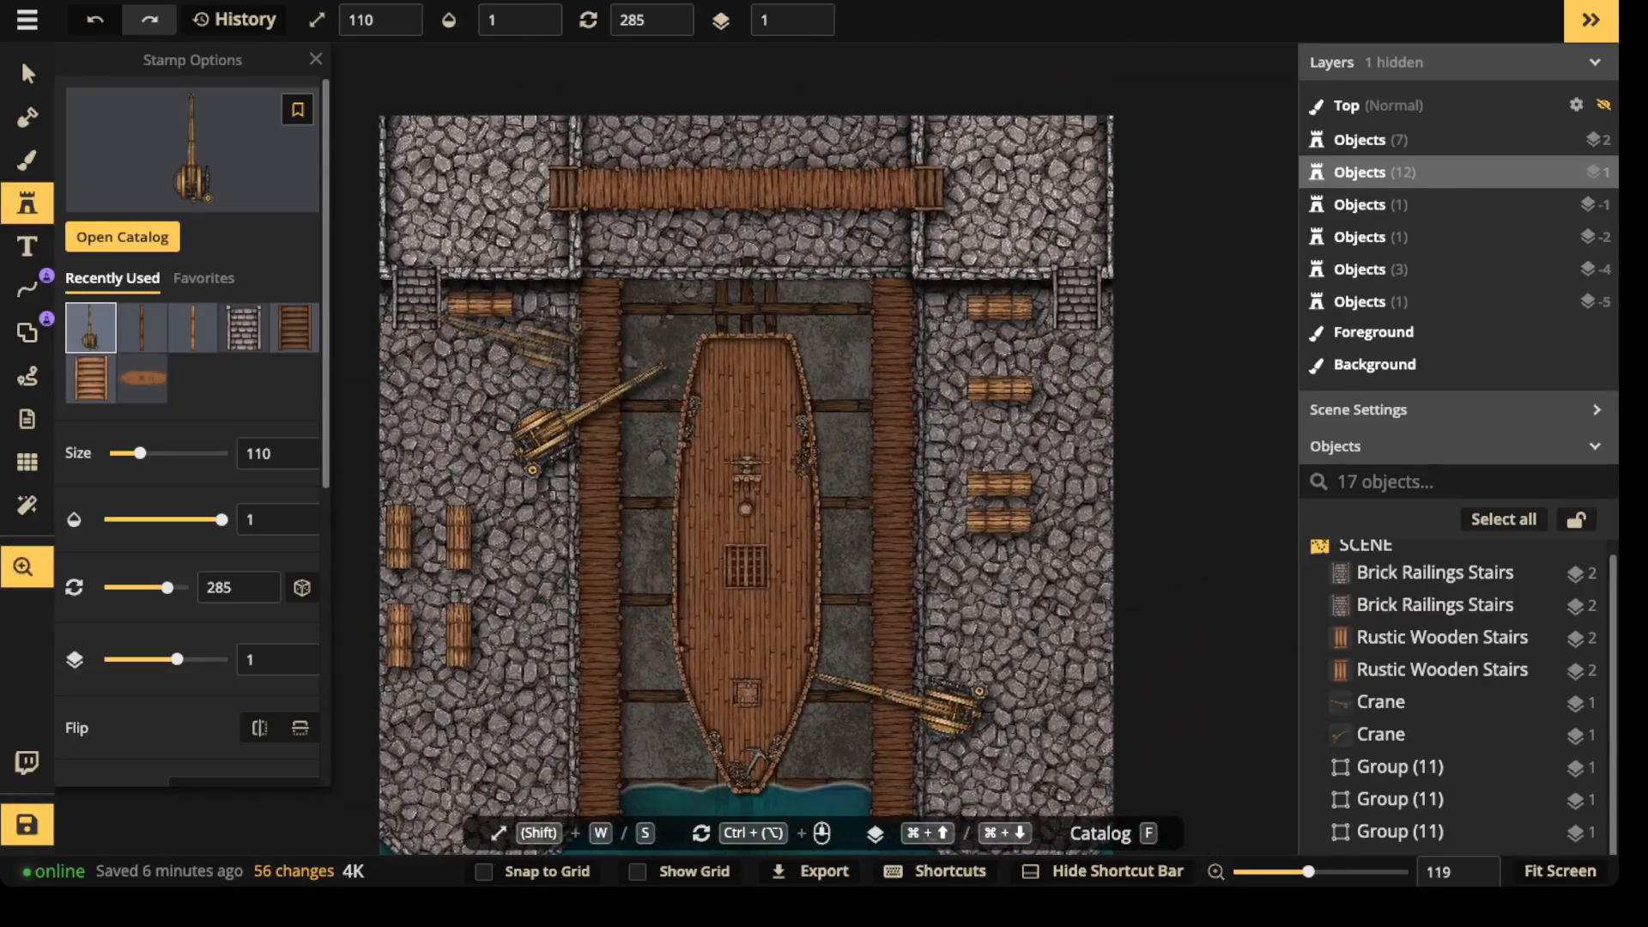
{"action": "scroll", "coordinate": [511, 313], "scroll_direction": "down", "scroll_amount": 2}
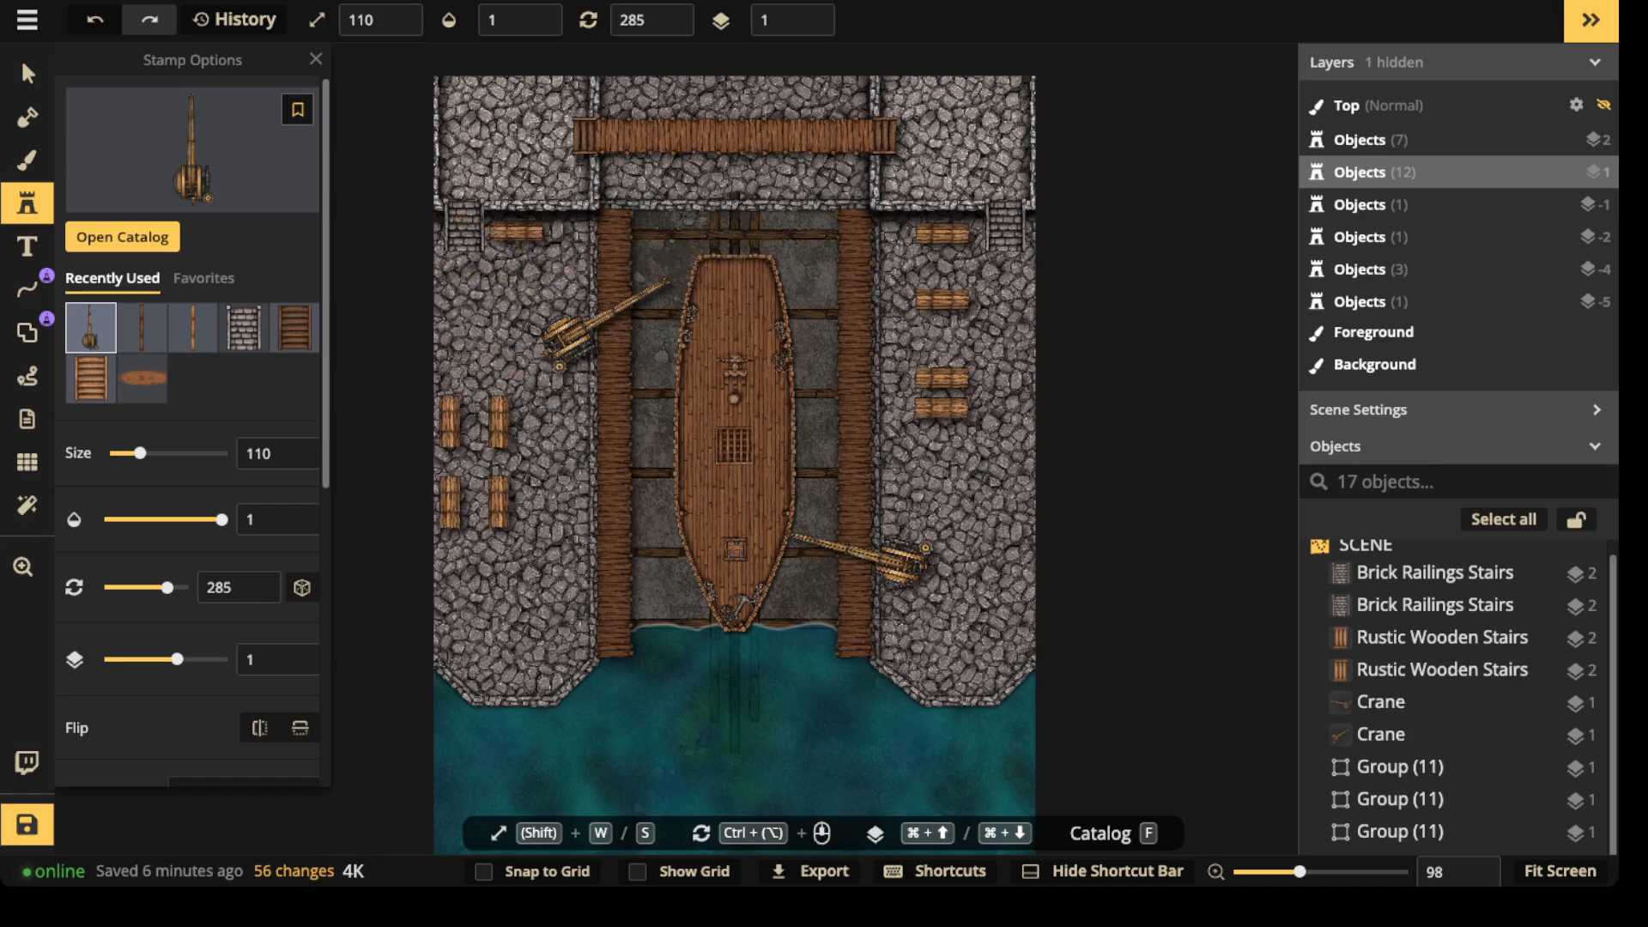
- Search the stamp catalog for "crate", choose the Core pack's wooden crate, and set its size to 40
{"action": "key", "text": "f"}
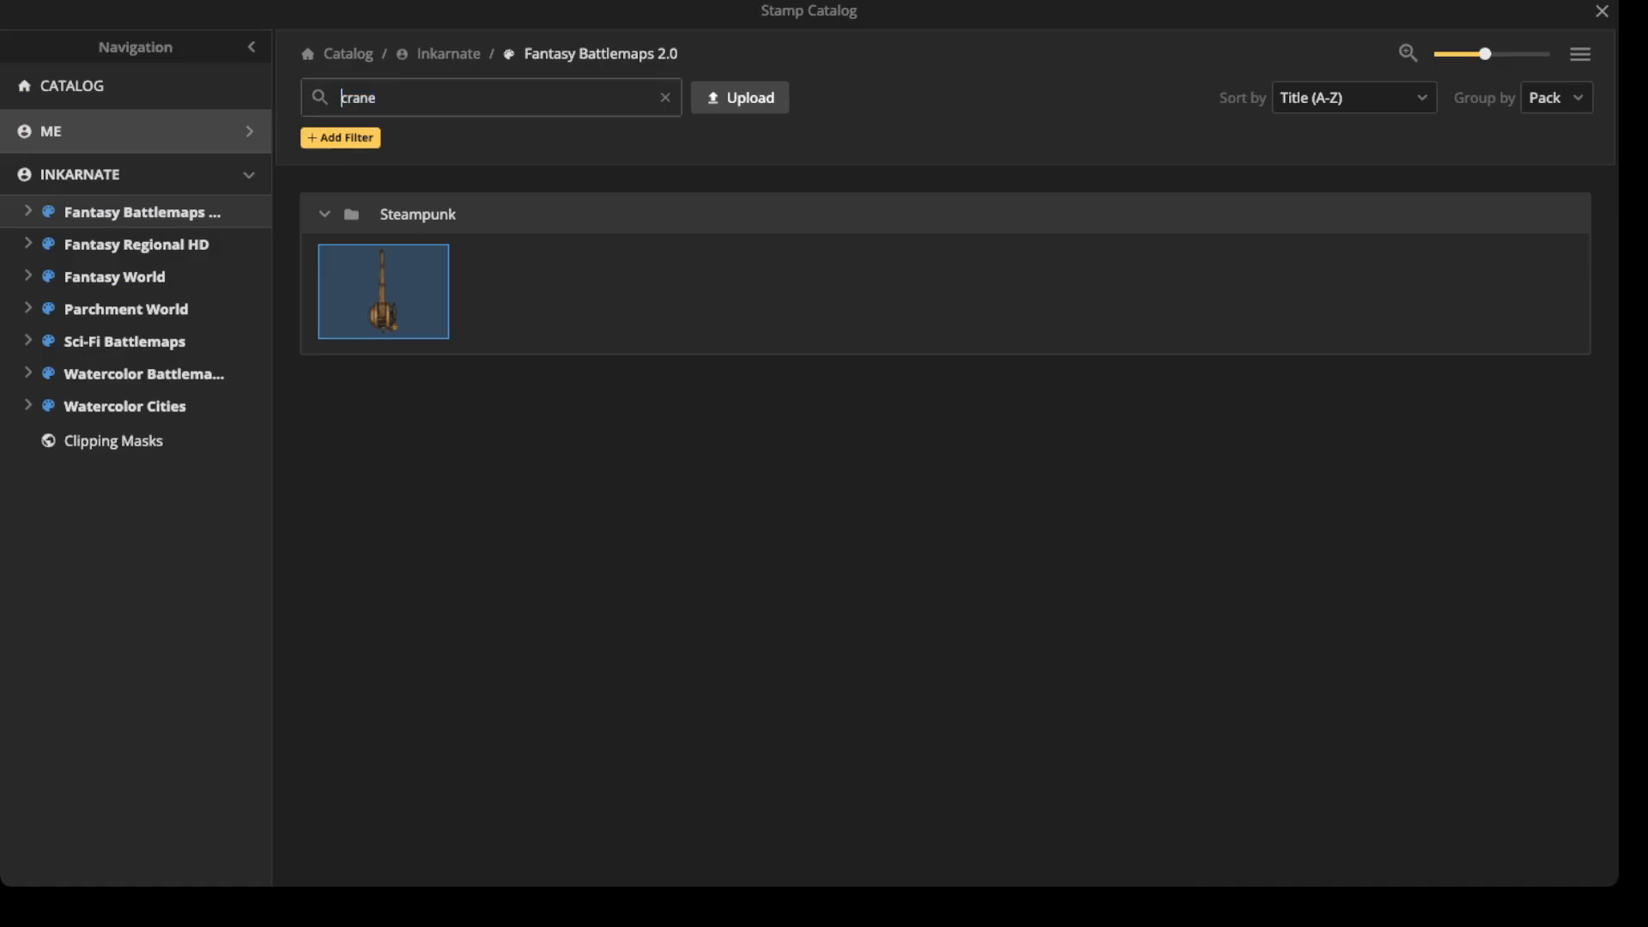
{"action": "type", "text": "crate"}
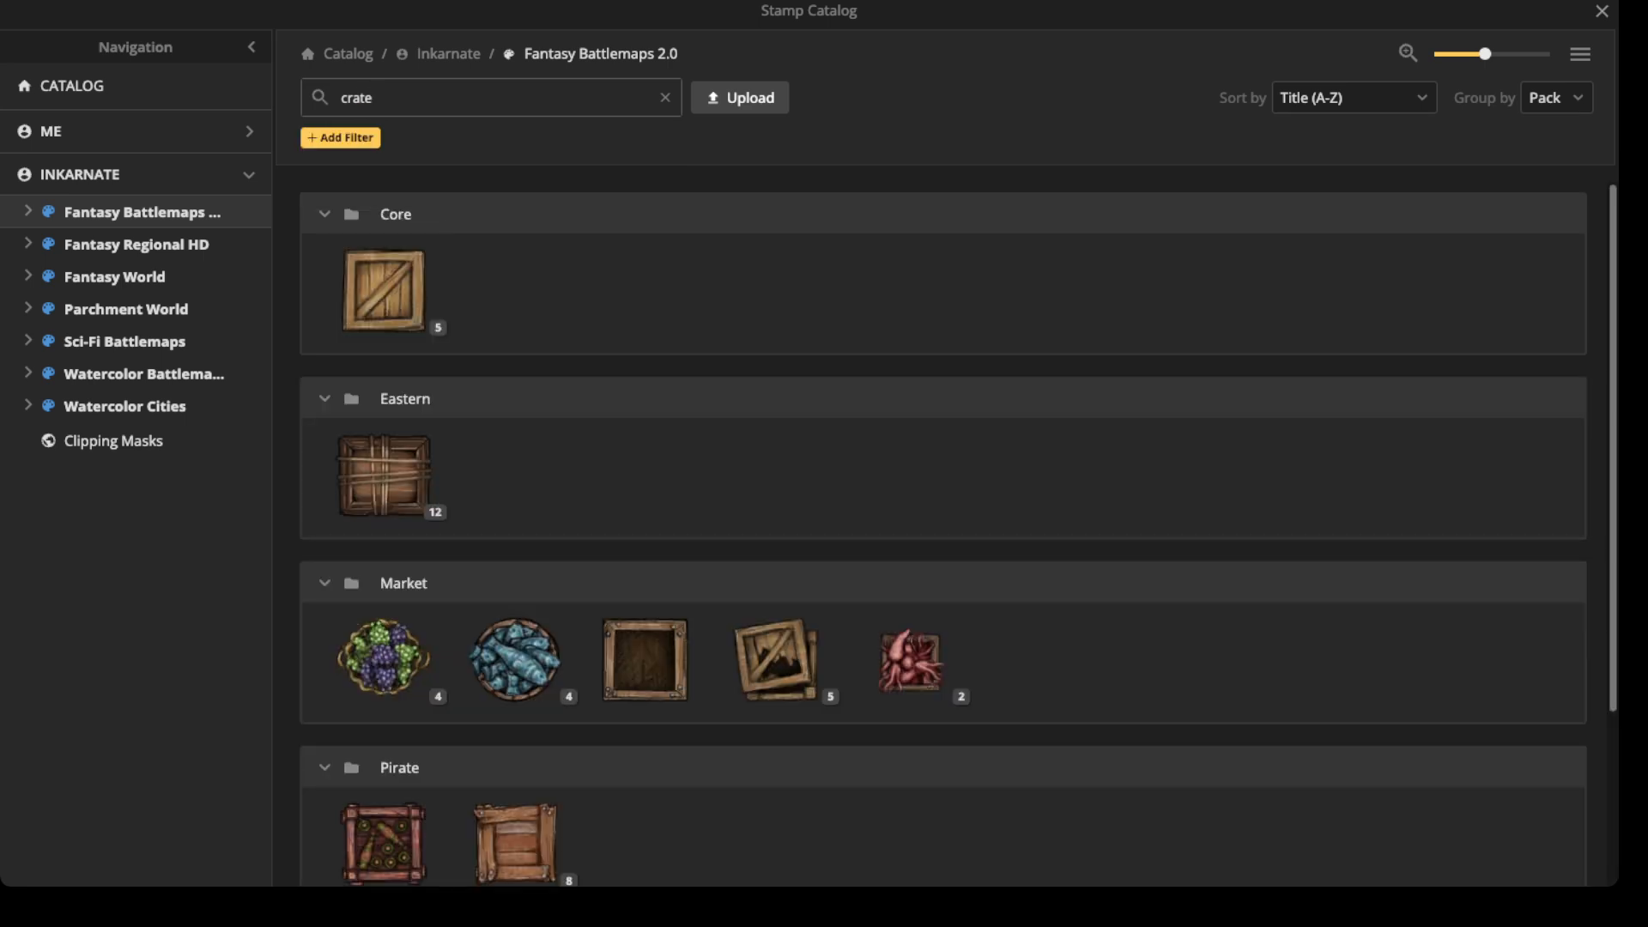
{"action": "left_click", "coordinate": [383, 292]}
{"action": "scroll", "coordinate": [543, 272], "scroll_direction": "up", "scroll_amount": 5}
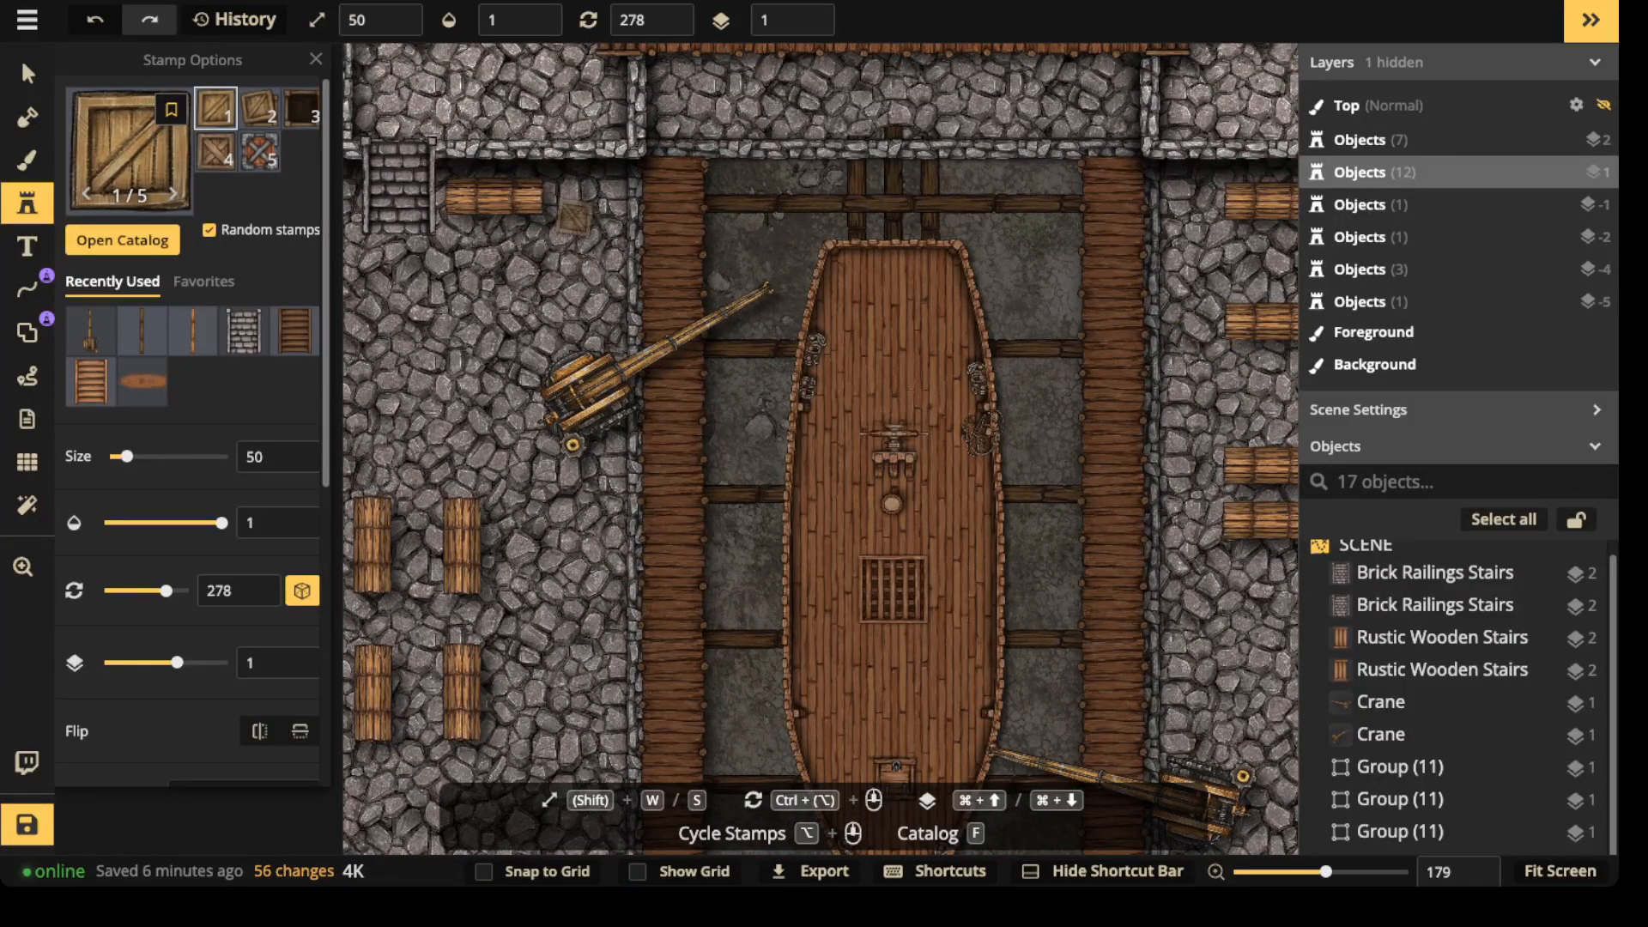
{"action": "scroll", "coordinate": [192, 429], "scroll_direction": "down", "scroll_amount": 5}
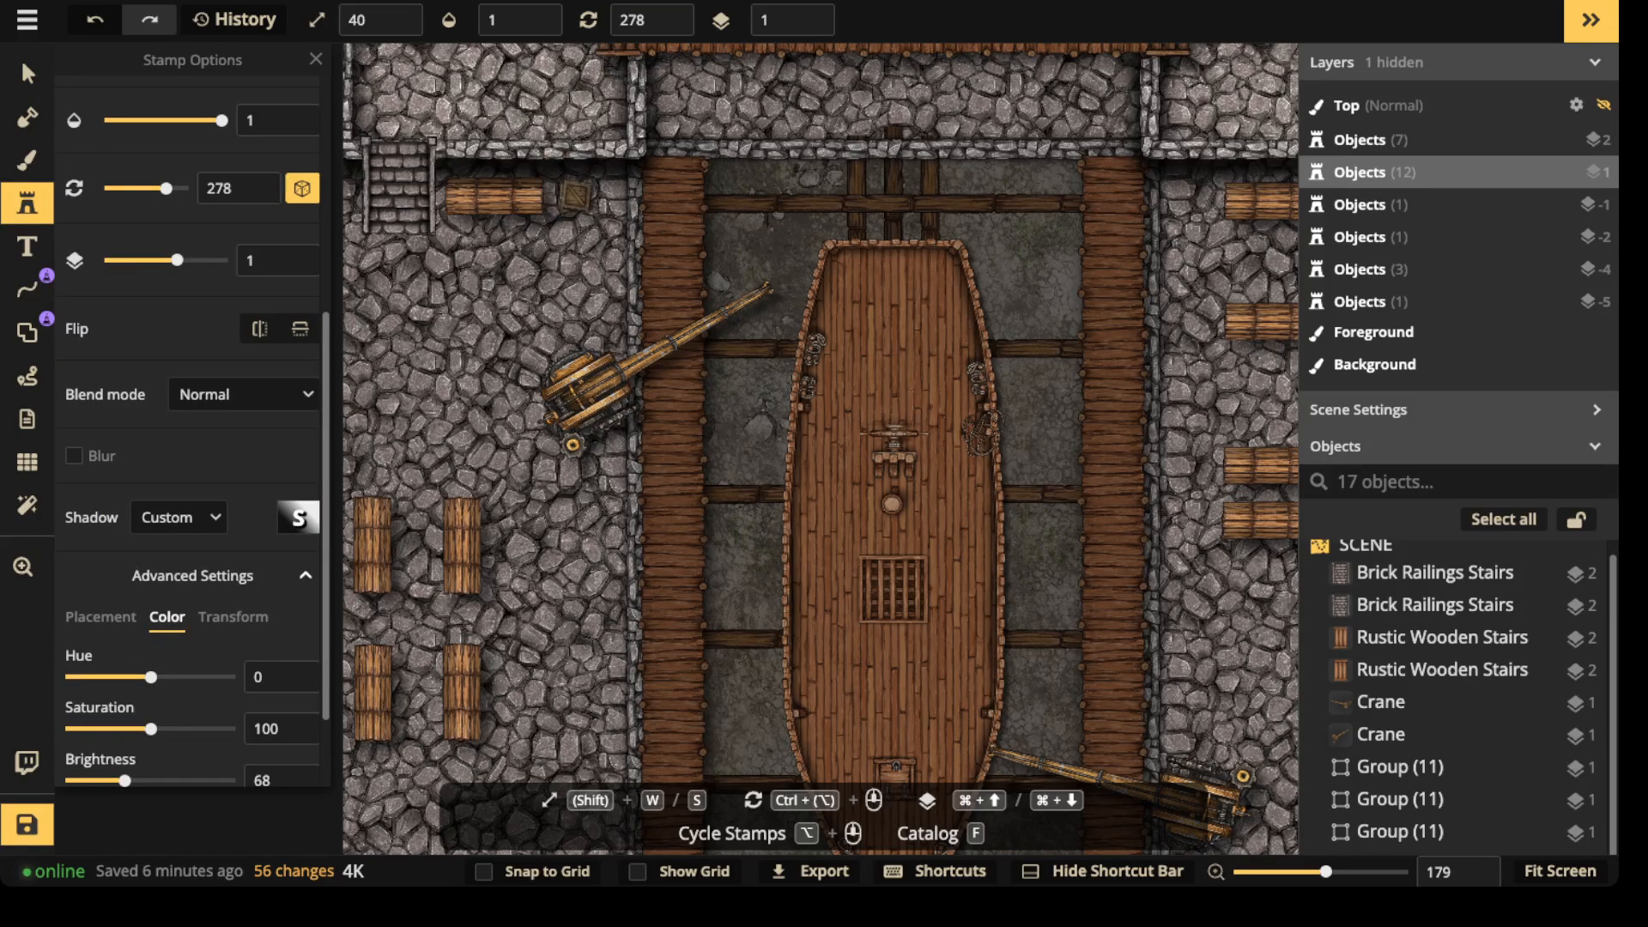
- Place two crates by the upper log pile on the west quay and one at the top of the west wooden walkway
{"action": "left_click", "coordinate": [575, 196]}
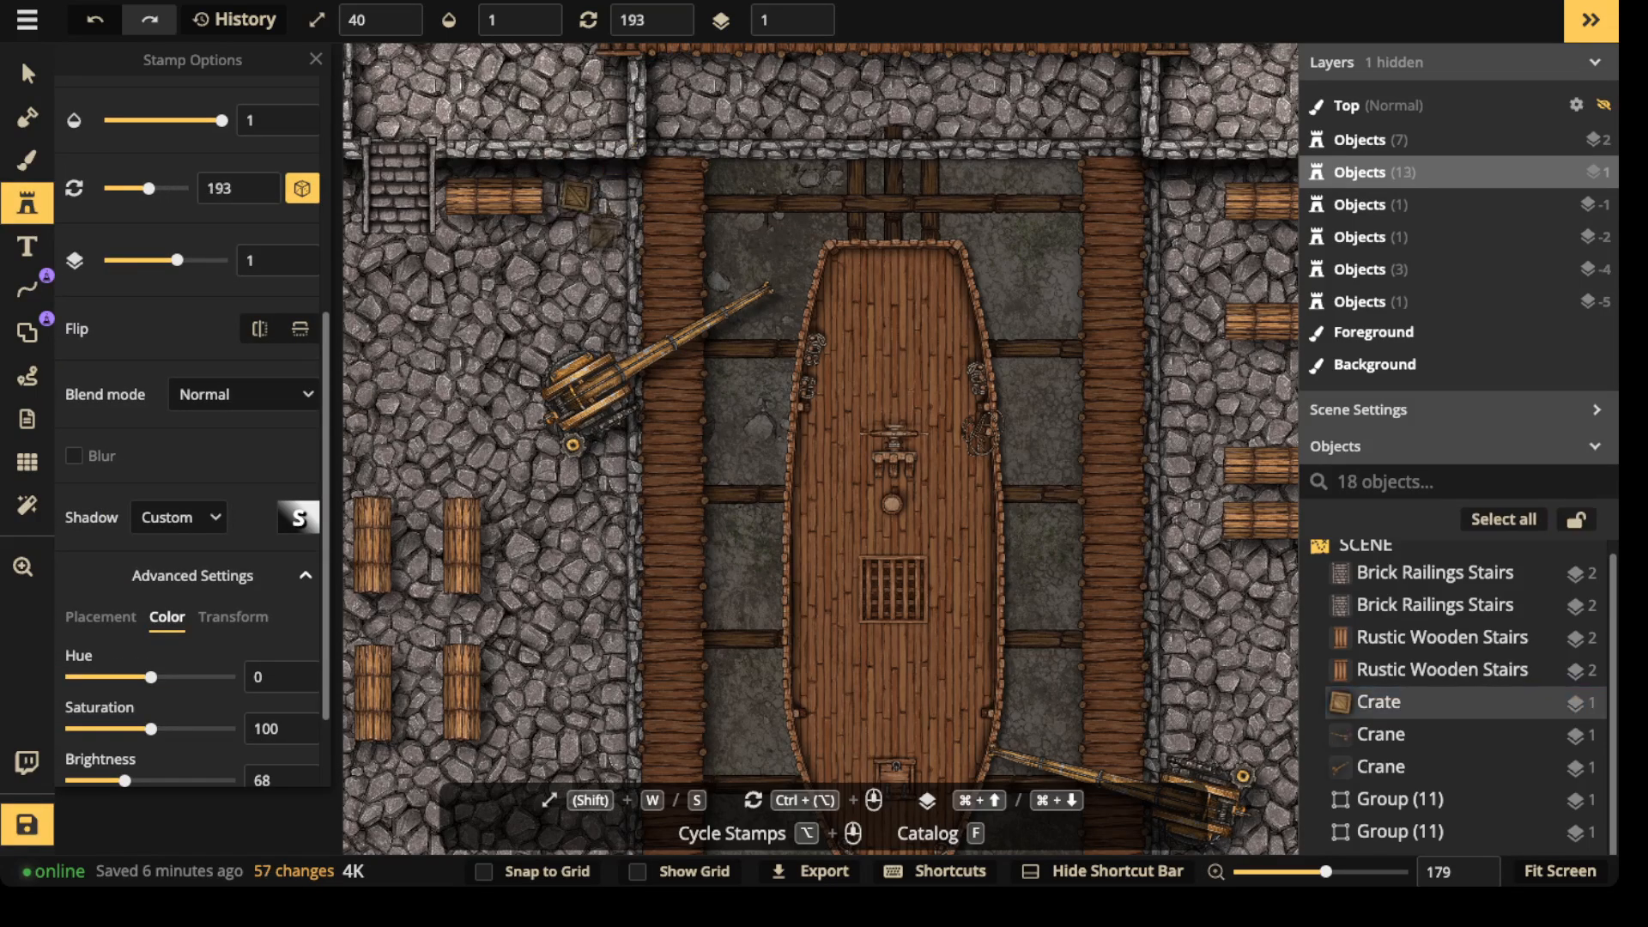
{"action": "left_click", "coordinate": [602, 237]}
{"action": "left_click", "coordinate": [671, 185]}
{"action": "left_click_drag", "start_coordinate": [680, 406], "coordinate": [687, 196]}
- Place two crates on the west walkway below the crane, one on the ship's deck and one on the west quay
{"action": "left_click", "coordinate": [676, 231]}
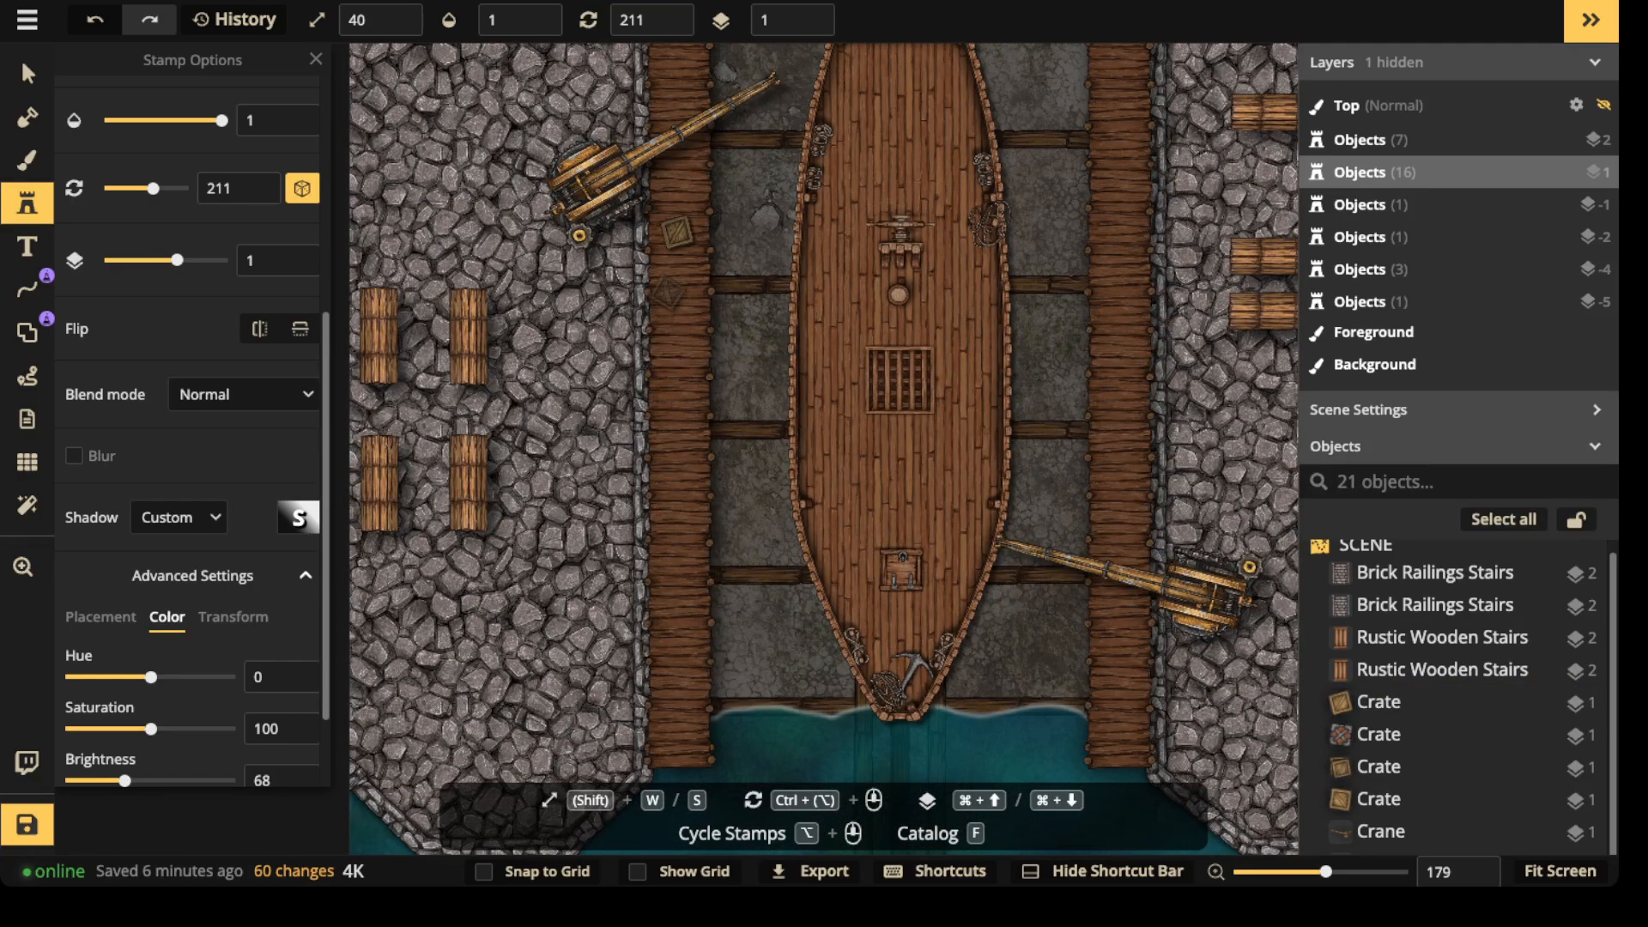
{"action": "left_click", "coordinate": [678, 277]}
{"action": "left_click", "coordinate": [832, 307]}
{"action": "left_click", "coordinate": [604, 467]}
- Place crates beside the top log pile on the east quay and on the stone terrace above it
{"action": "left_click_drag", "start_coordinate": [932, 192], "coordinate": [593, 427]}
{"action": "left_click", "coordinate": [856, 225]}
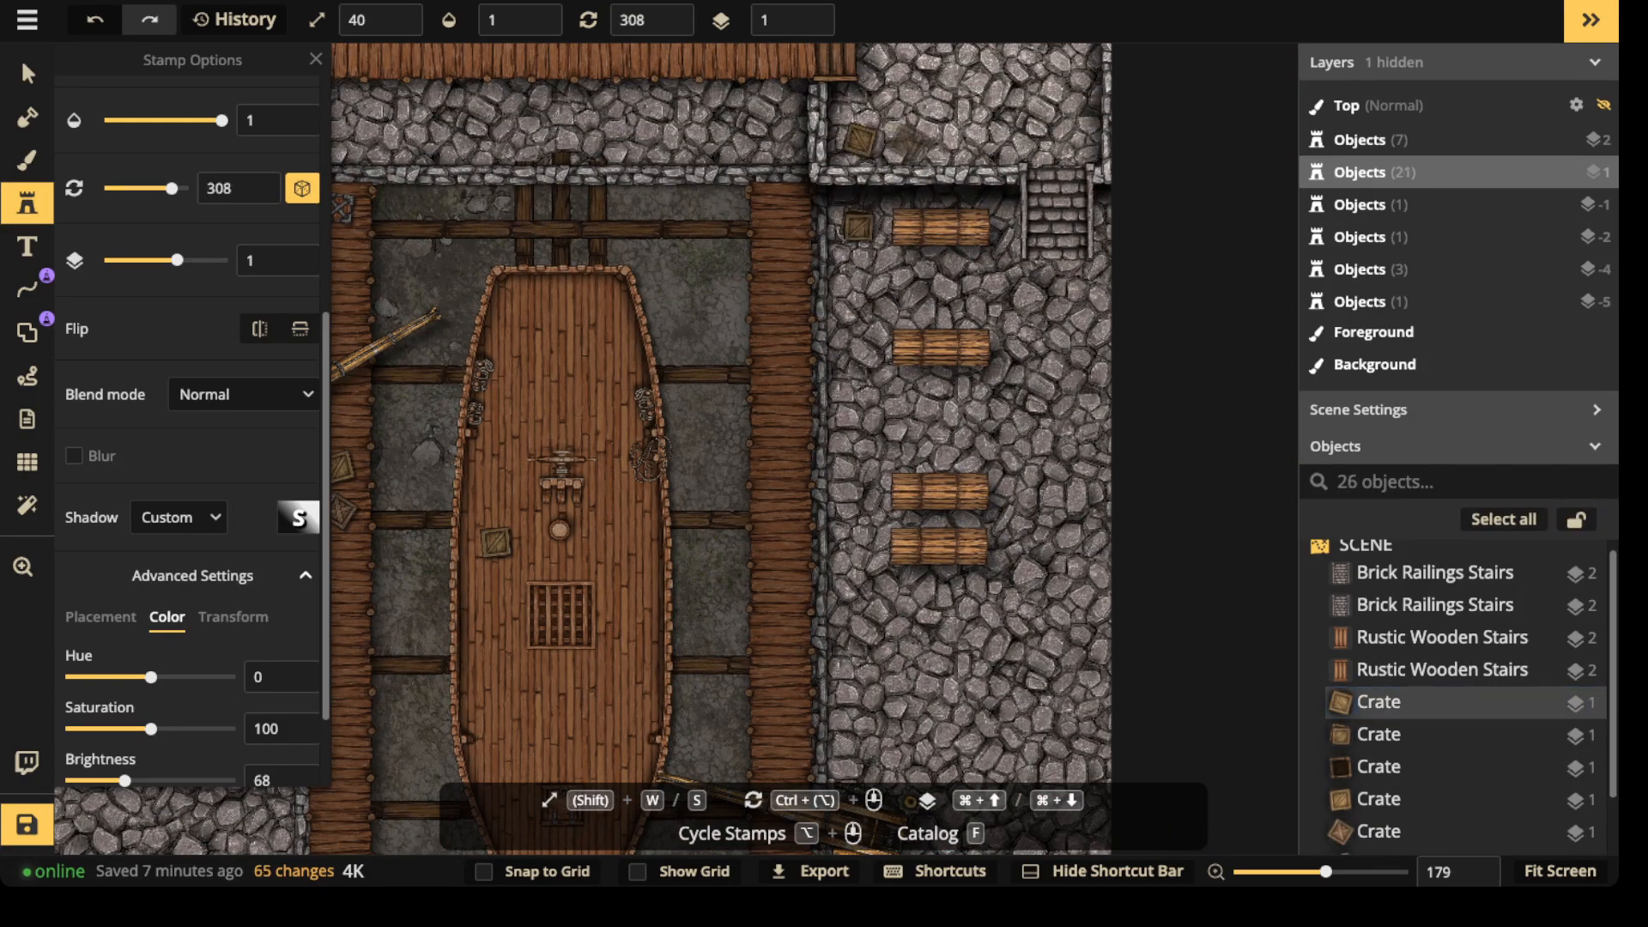
{"action": "left_click_drag", "start_coordinate": [515, 360], "coordinate": [879, 115]}
- Place two crates along the west quay's outer edge and two at its lower corner near the water
{"action": "left_click_drag", "start_coordinate": [465, 607], "coordinate": [657, 356]}
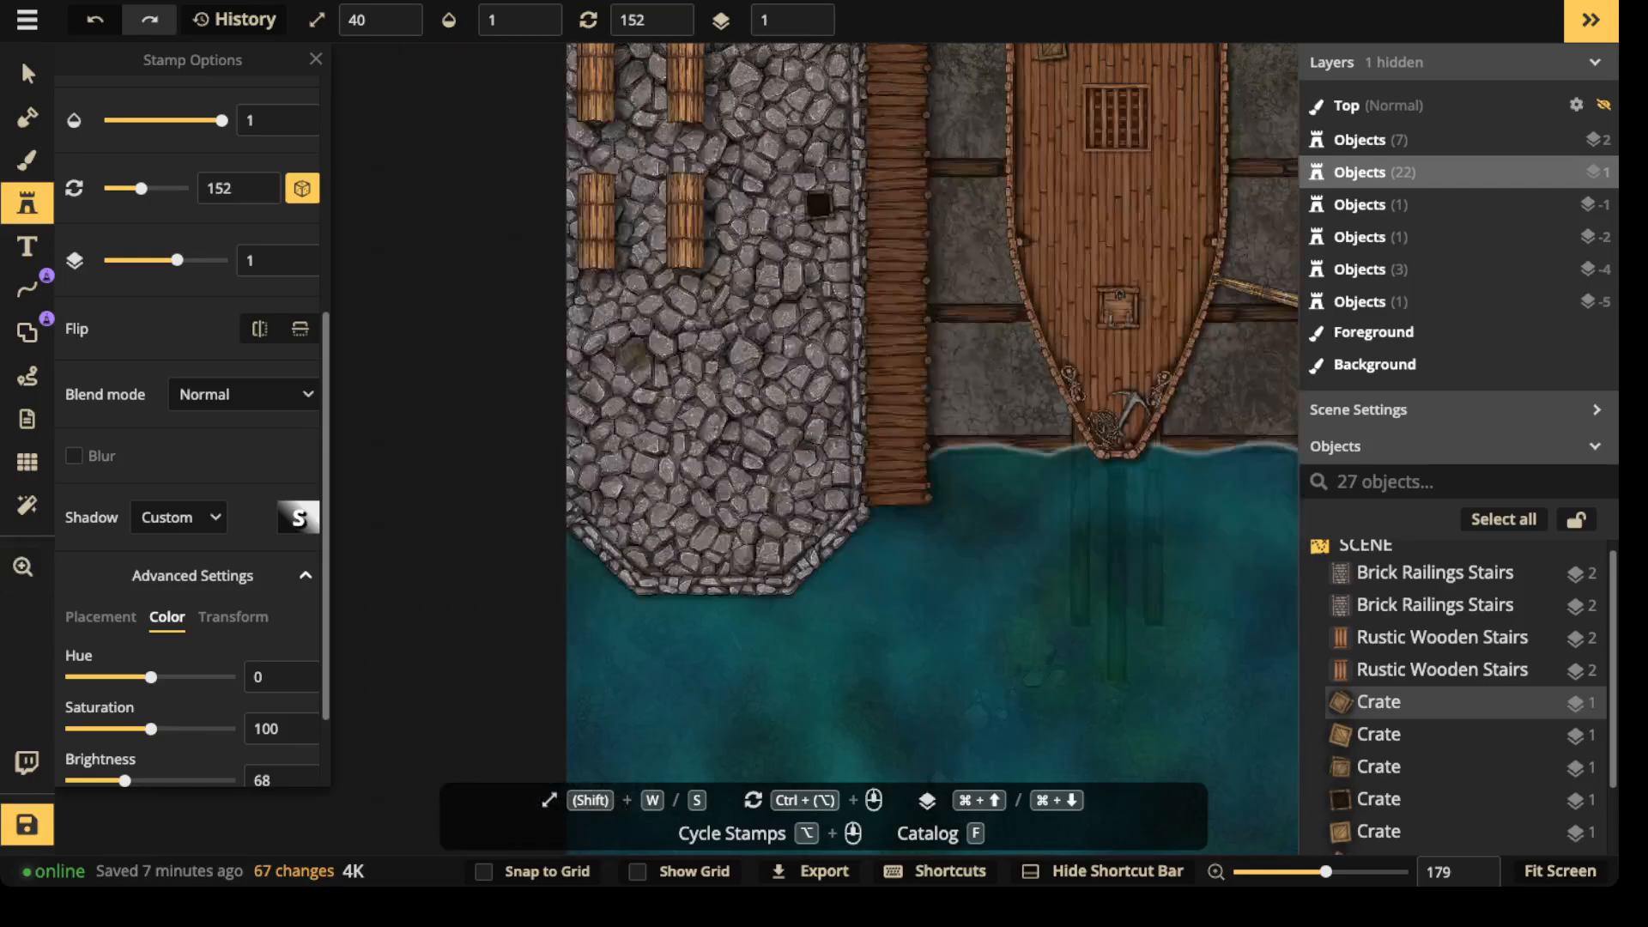
{"action": "left_click", "coordinate": [591, 363]}
{"action": "left_click", "coordinate": [589, 400]}
{"action": "left_click", "coordinate": [814, 505]}
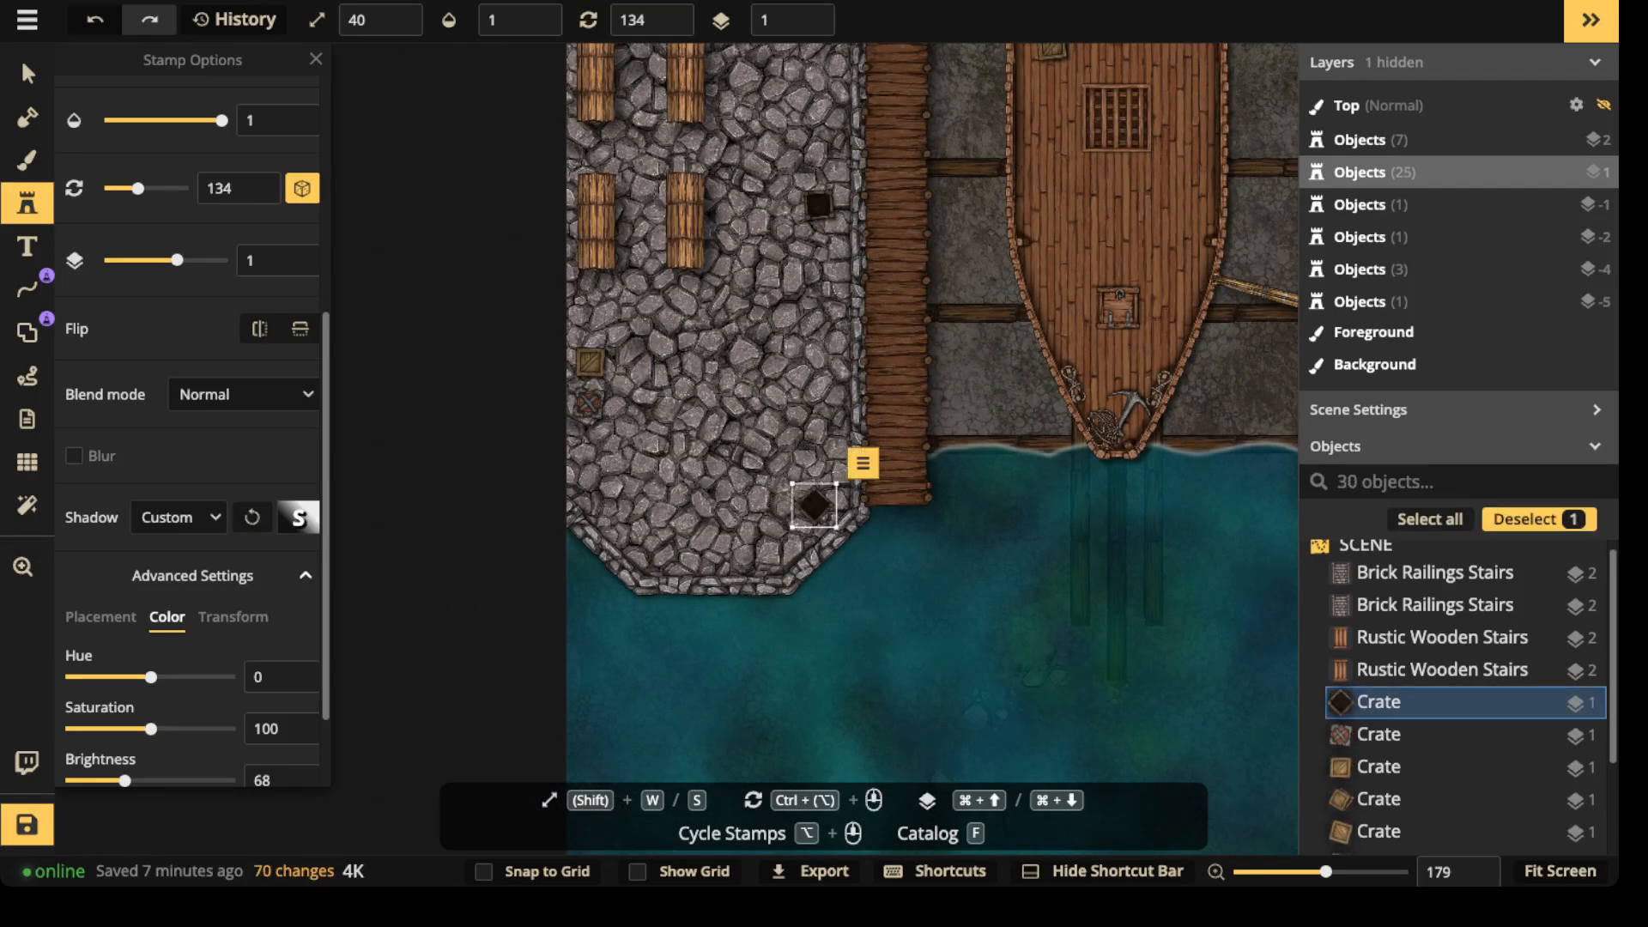
{"action": "left_click", "coordinate": [779, 541]}
- Paint cobblestone texture on the foreground around the west quay's lower corner crates, using a round brush of size 30
{"action": "scroll", "coordinate": [777, 543], "scroll_direction": "up", "scroll_amount": 5}
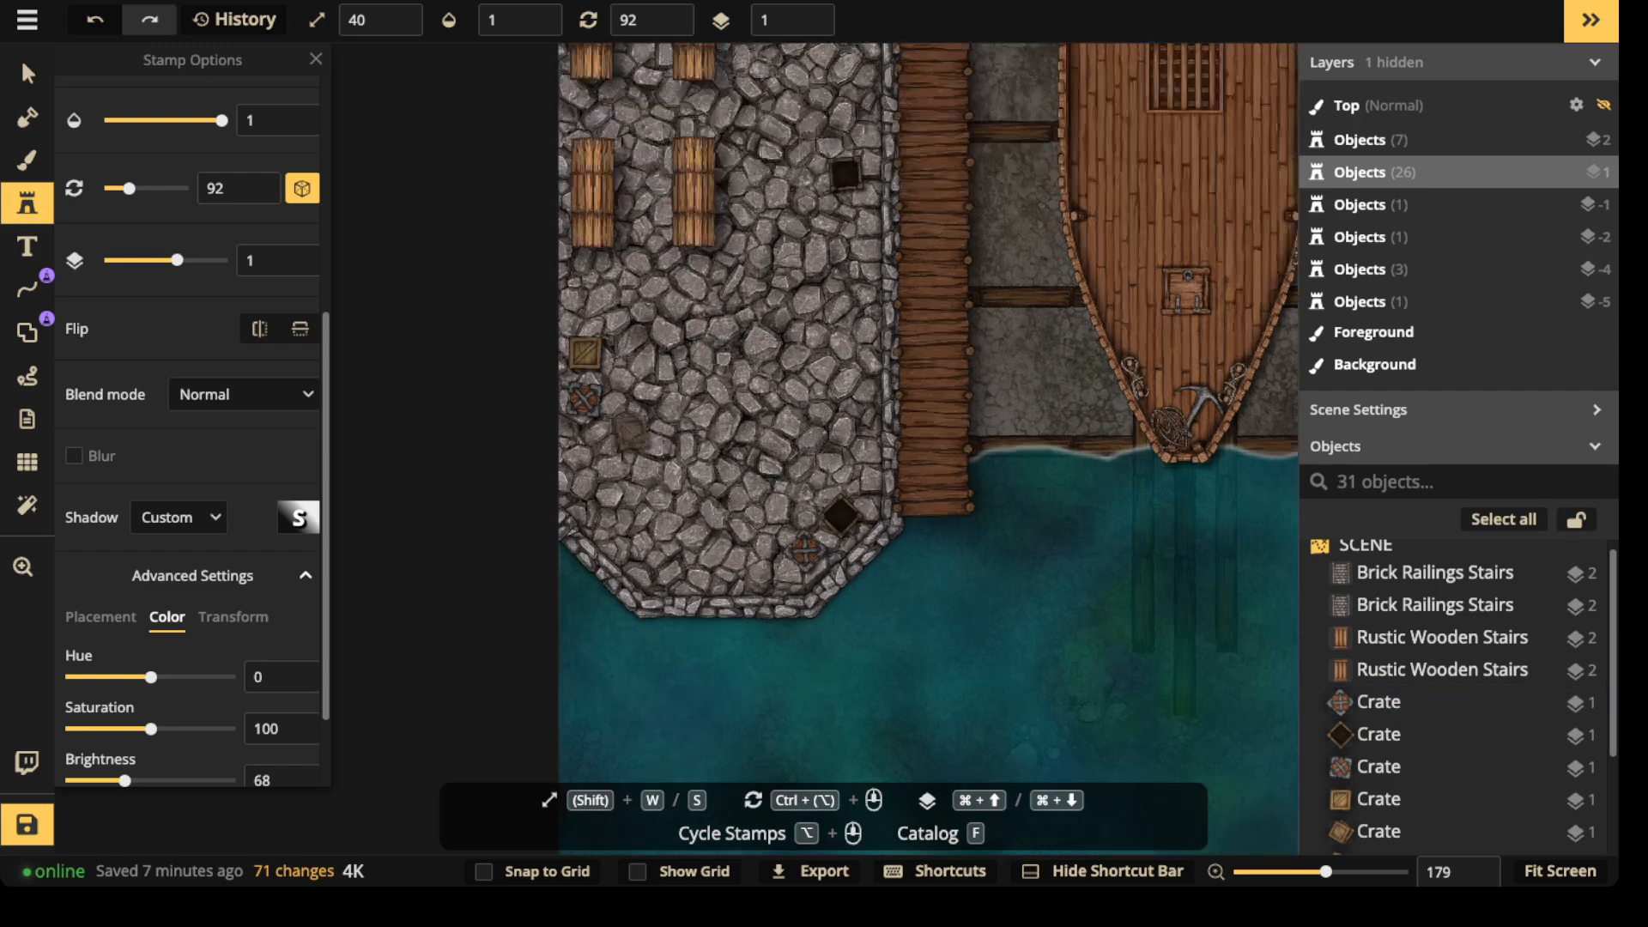
{"action": "scroll", "coordinate": [863, 507], "scroll_direction": "up", "scroll_amount": 12}
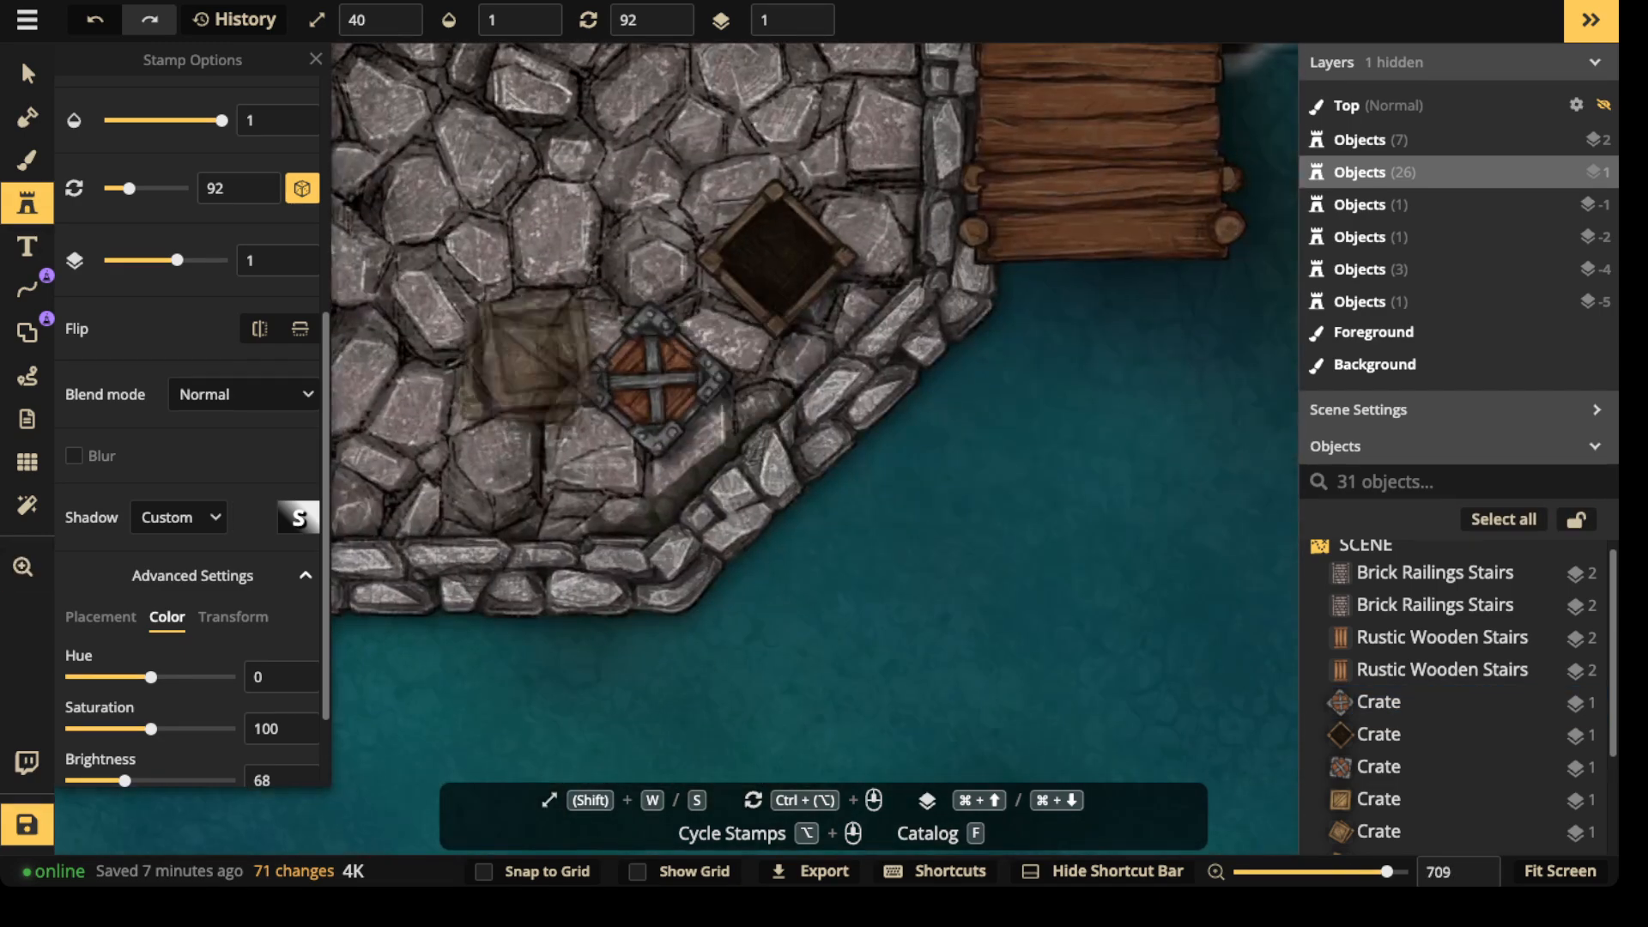
{"action": "key", "text": "b"}
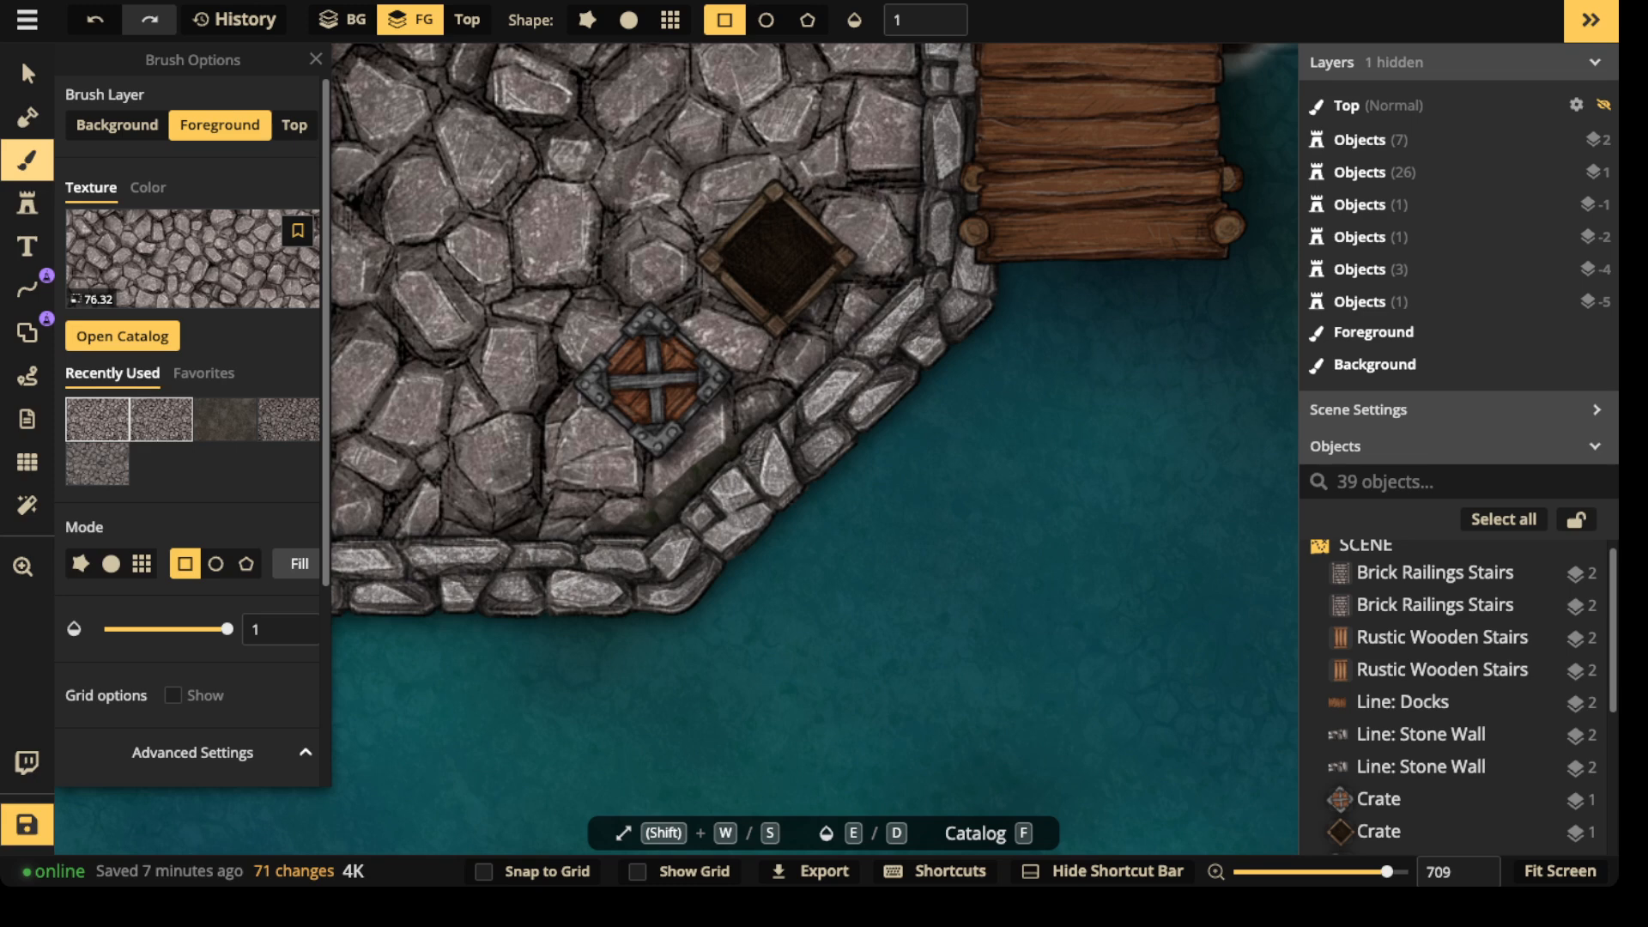
{"action": "left_click", "coordinate": [161, 419]}
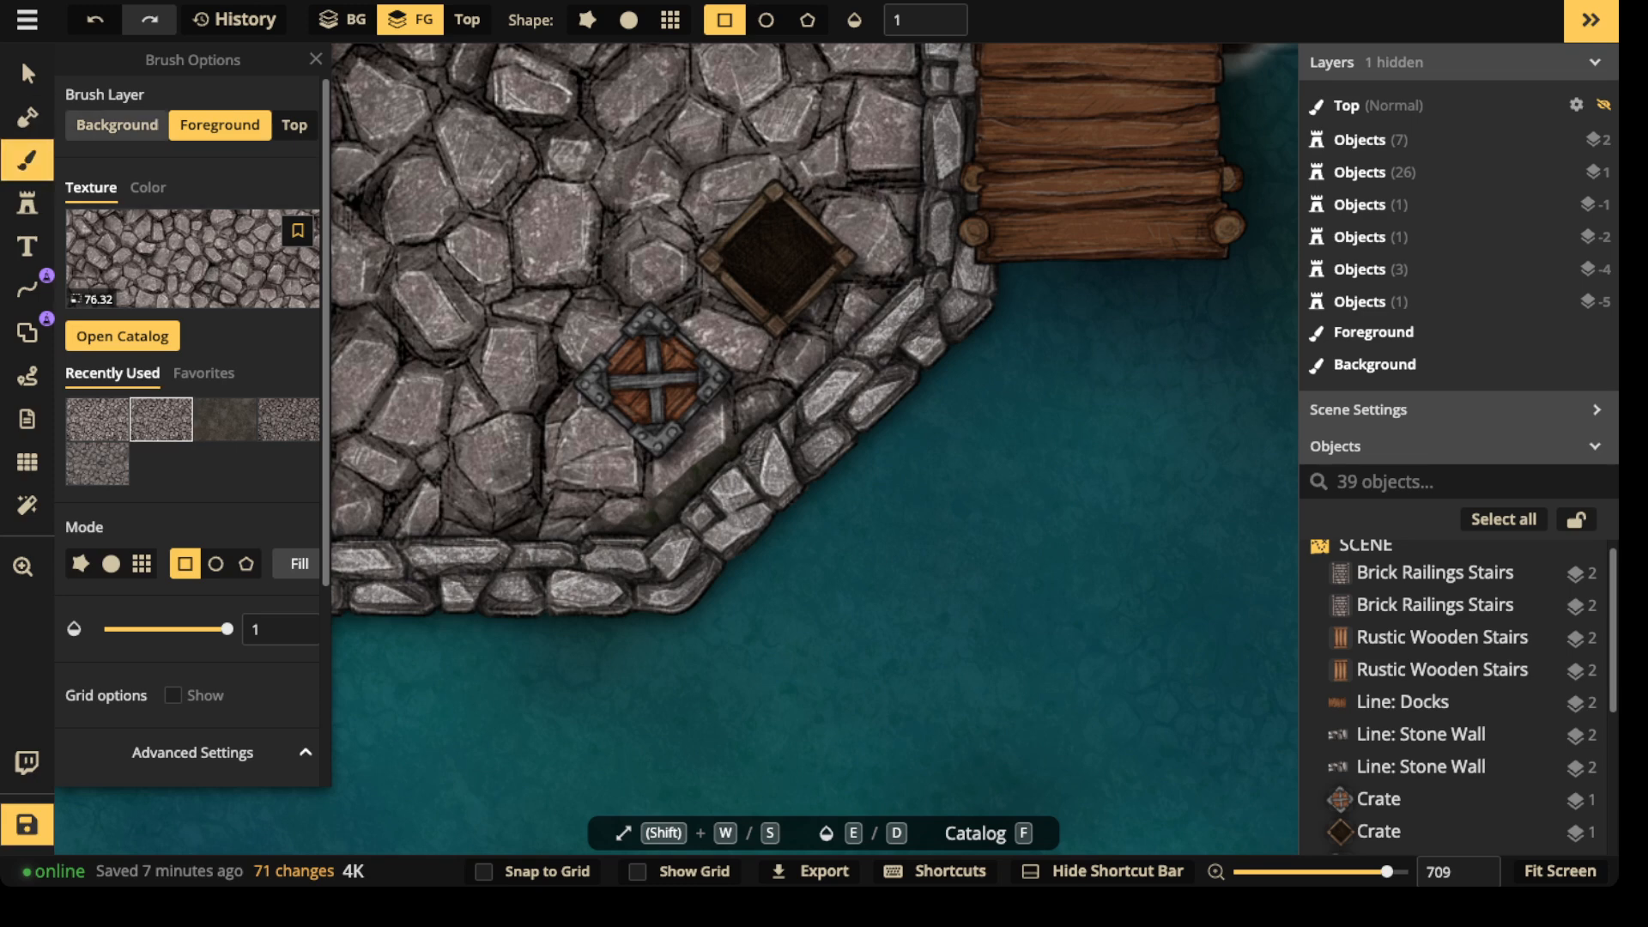
{"action": "left_click", "coordinate": [628, 20]}
{"action": "key", "text": "s"}
{"action": "key", "text": "s"}
{"action": "key", "text": "s"}
{"action": "key", "text": "s"}
{"action": "key", "text": "s"}
{"action": "key", "text": "s"}
{"action": "key", "text": "s"}
{"action": "key", "text": "s"}
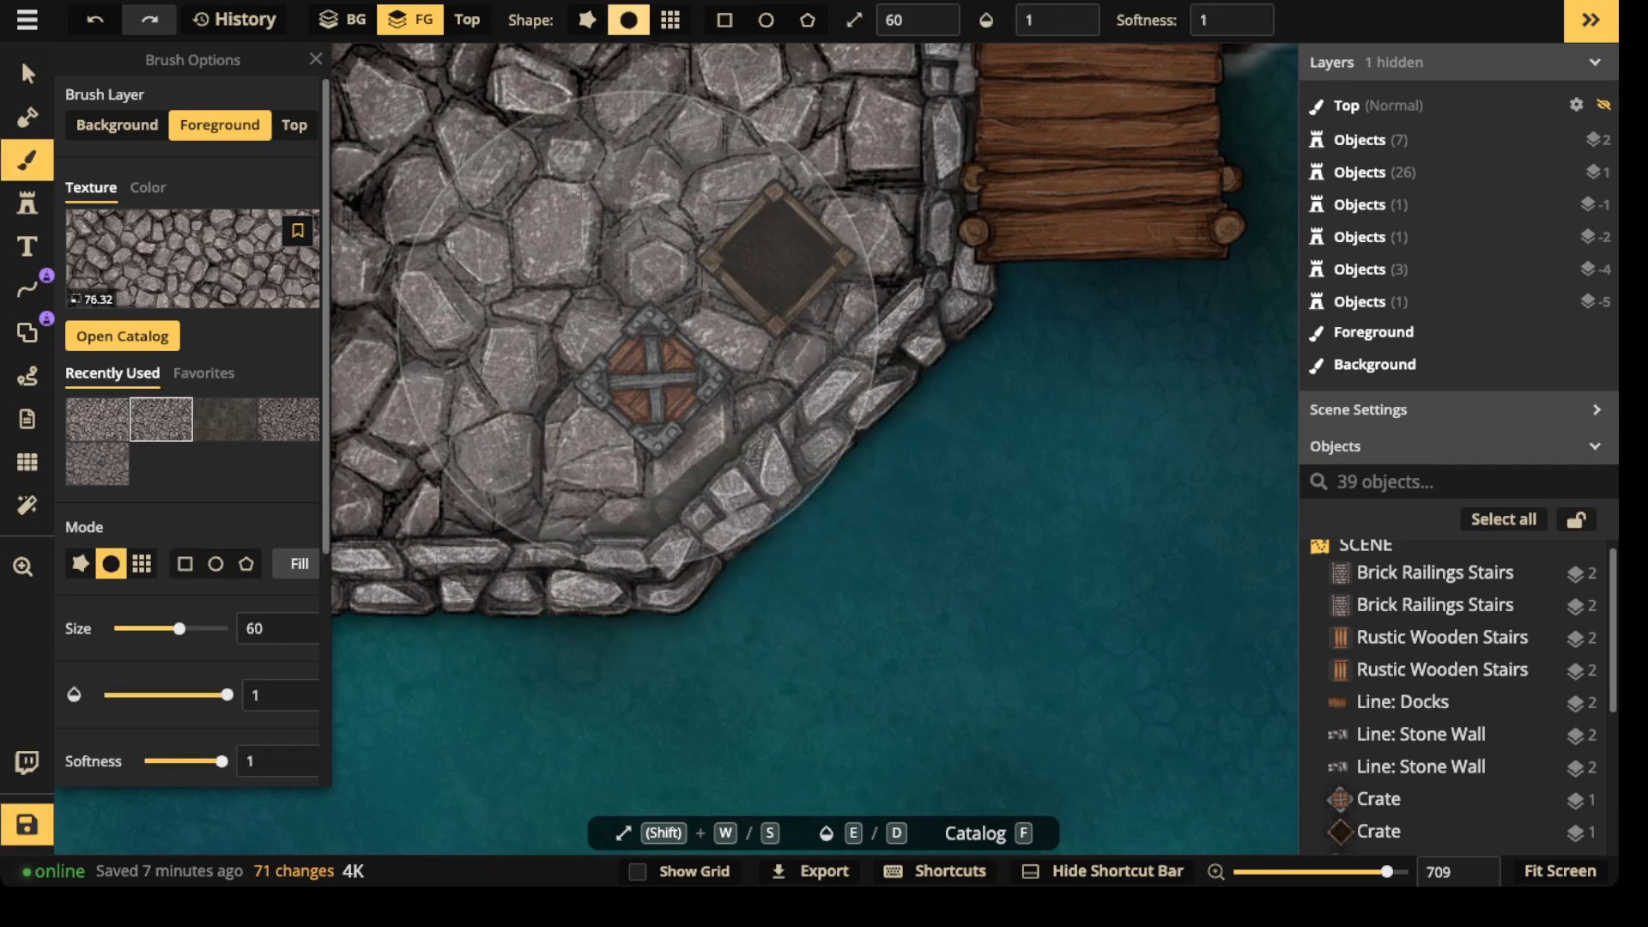
{"action": "left_click_drag", "start_coordinate": [640, 471], "coordinate": [678, 369]}
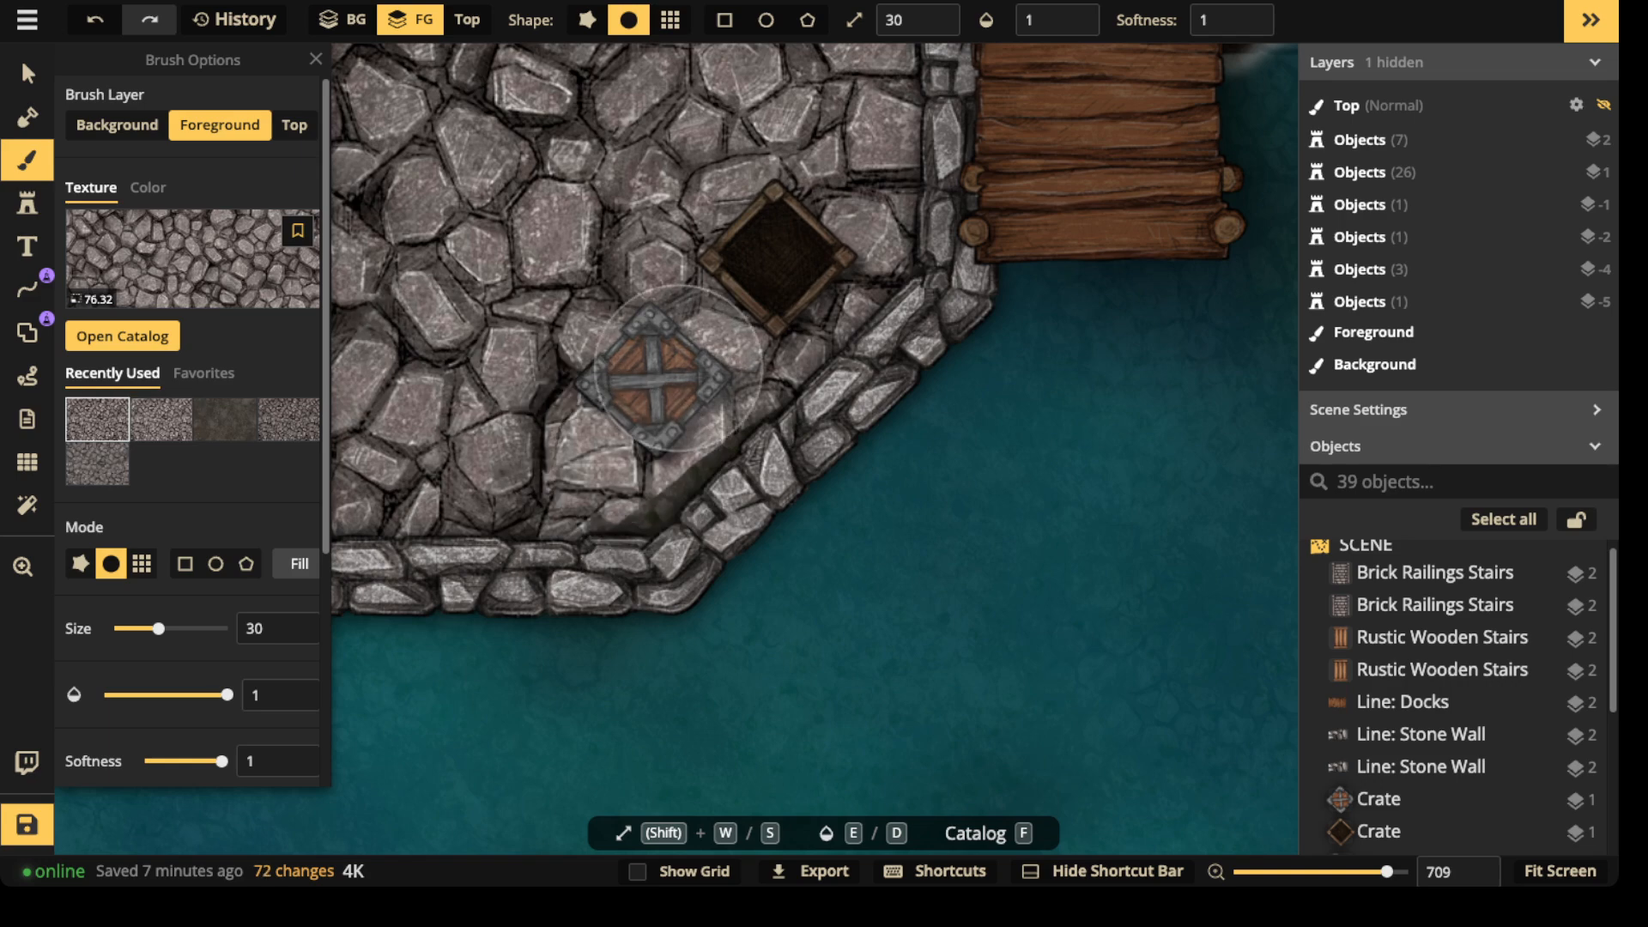
- Fill in the land along the inner edge of the quay's corner walls using a round additive mask of size 20
{"action": "key", "text": "m"}
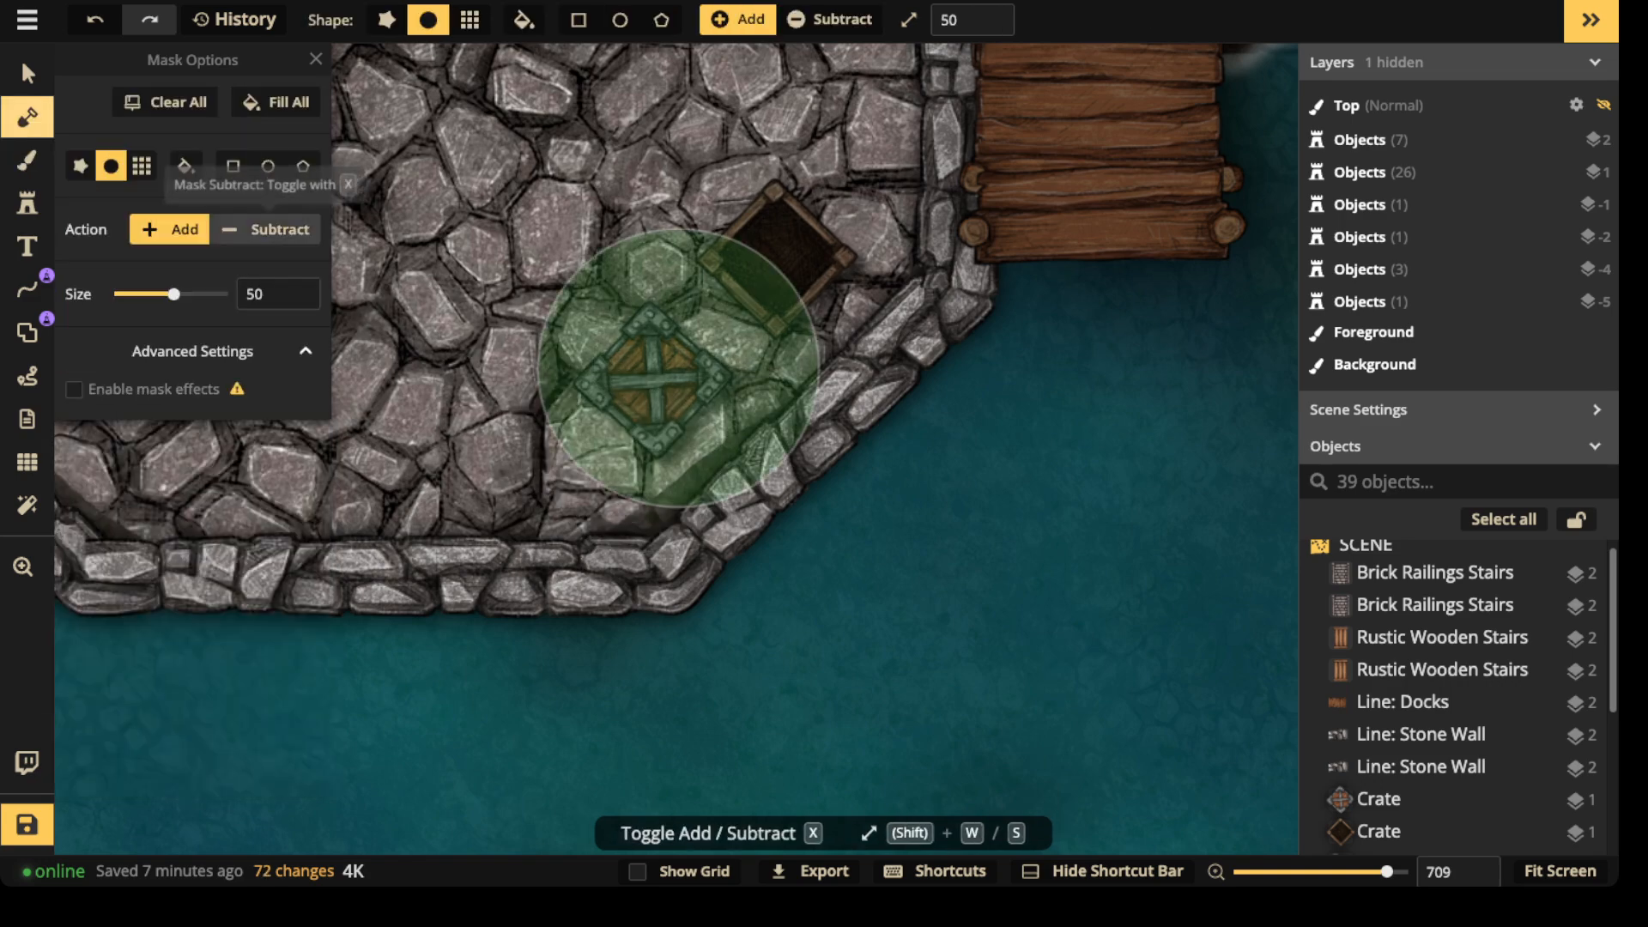
{"action": "key", "text": "s"}
{"action": "key", "text": "s"}
{"action": "mouse_move", "coordinate": [607, 478]}
{"action": "left_mouse_down"}
{"action": "mouse_move", "coordinate": [673, 478]}
{"action": "mouse_move", "coordinate": [761, 357]}
{"action": "left_mouse_up"}
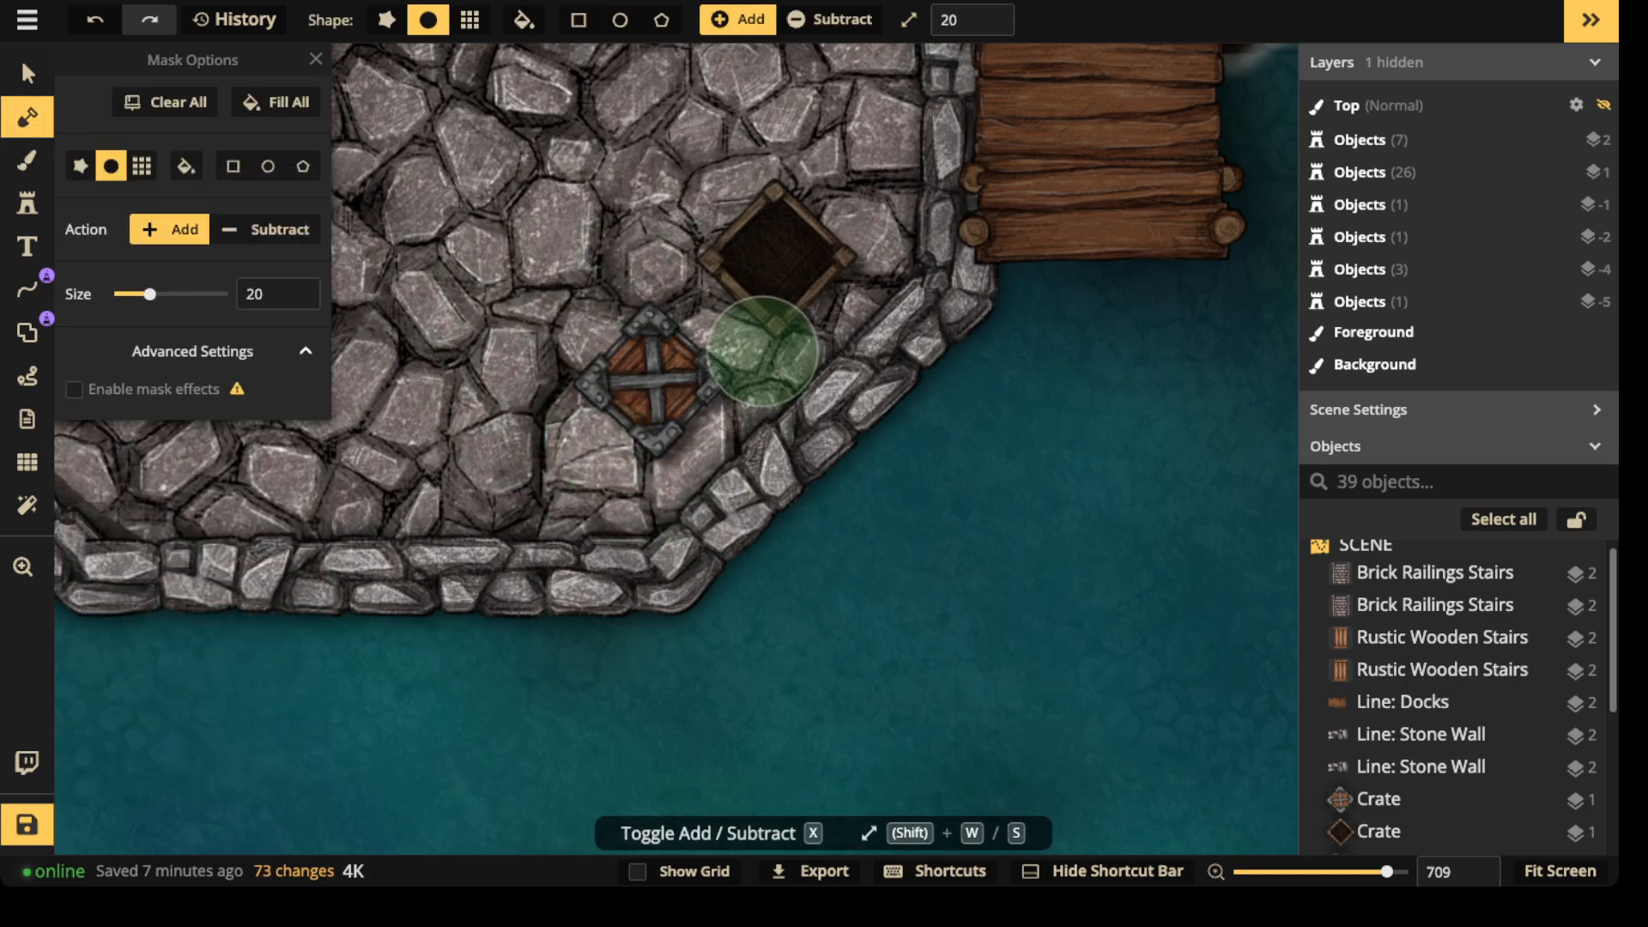
{"action": "scroll", "coordinate": [575, 197], "scroll_direction": "down", "scroll_amount": 3}
{"action": "scroll", "coordinate": [575, 198], "scroll_direction": "down", "scroll_amount": 3}
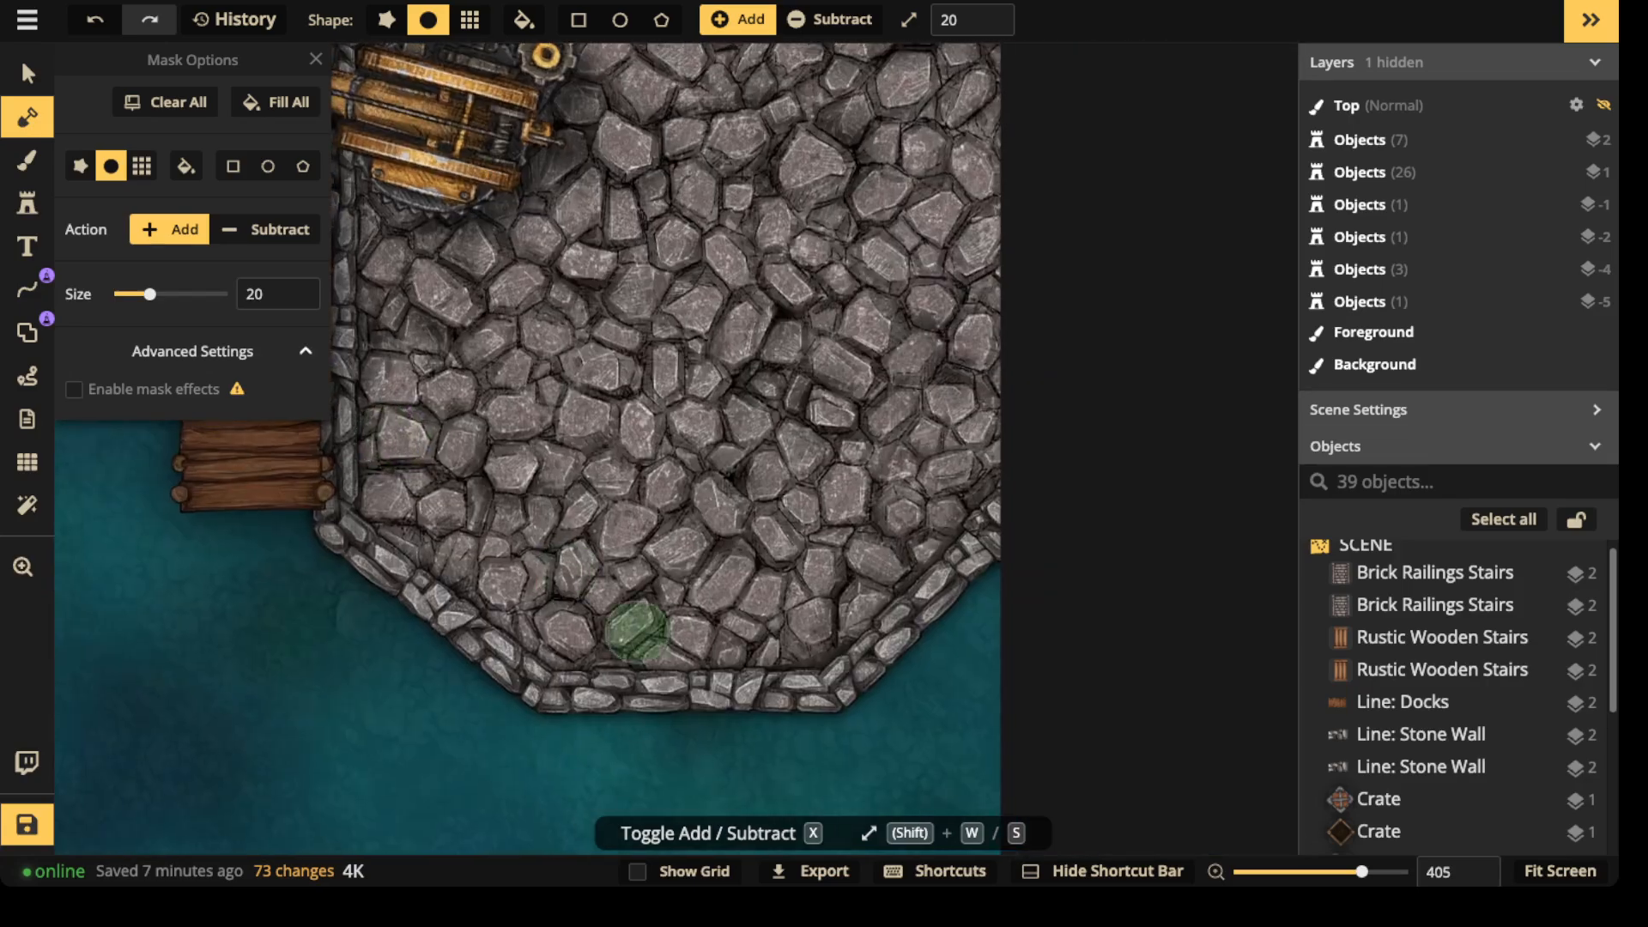
{"action": "scroll", "coordinate": [482, 540], "scroll_direction": "right", "scroll_amount": 5}
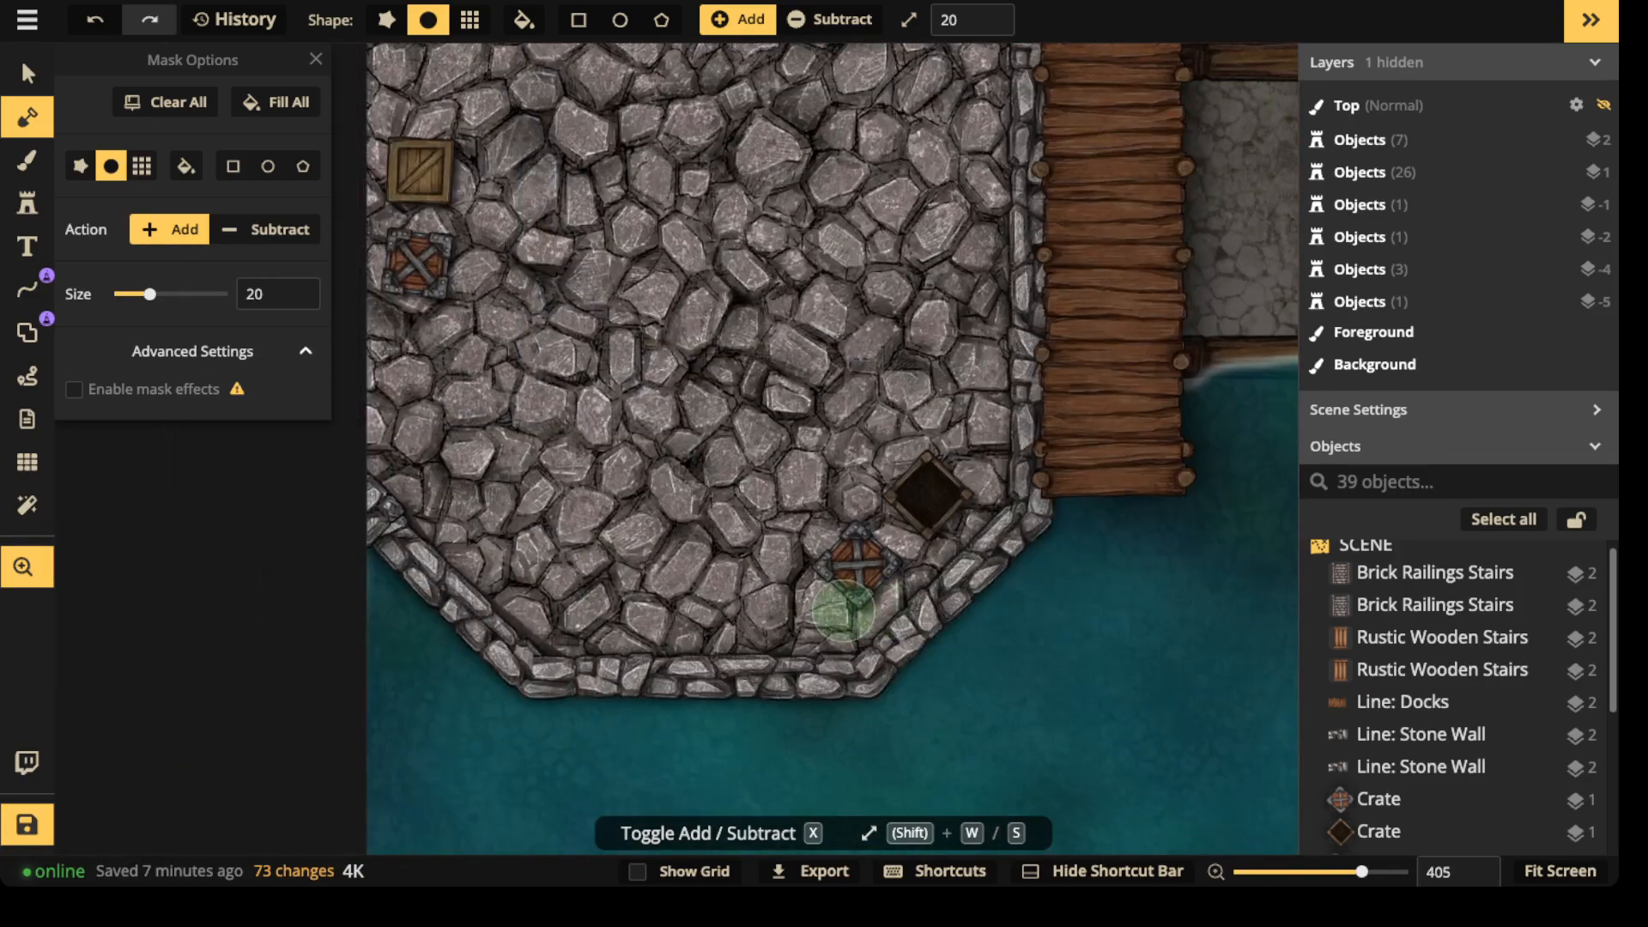
{"action": "scroll", "coordinate": [632, 391], "scroll_direction": "down", "scroll_amount": 3}
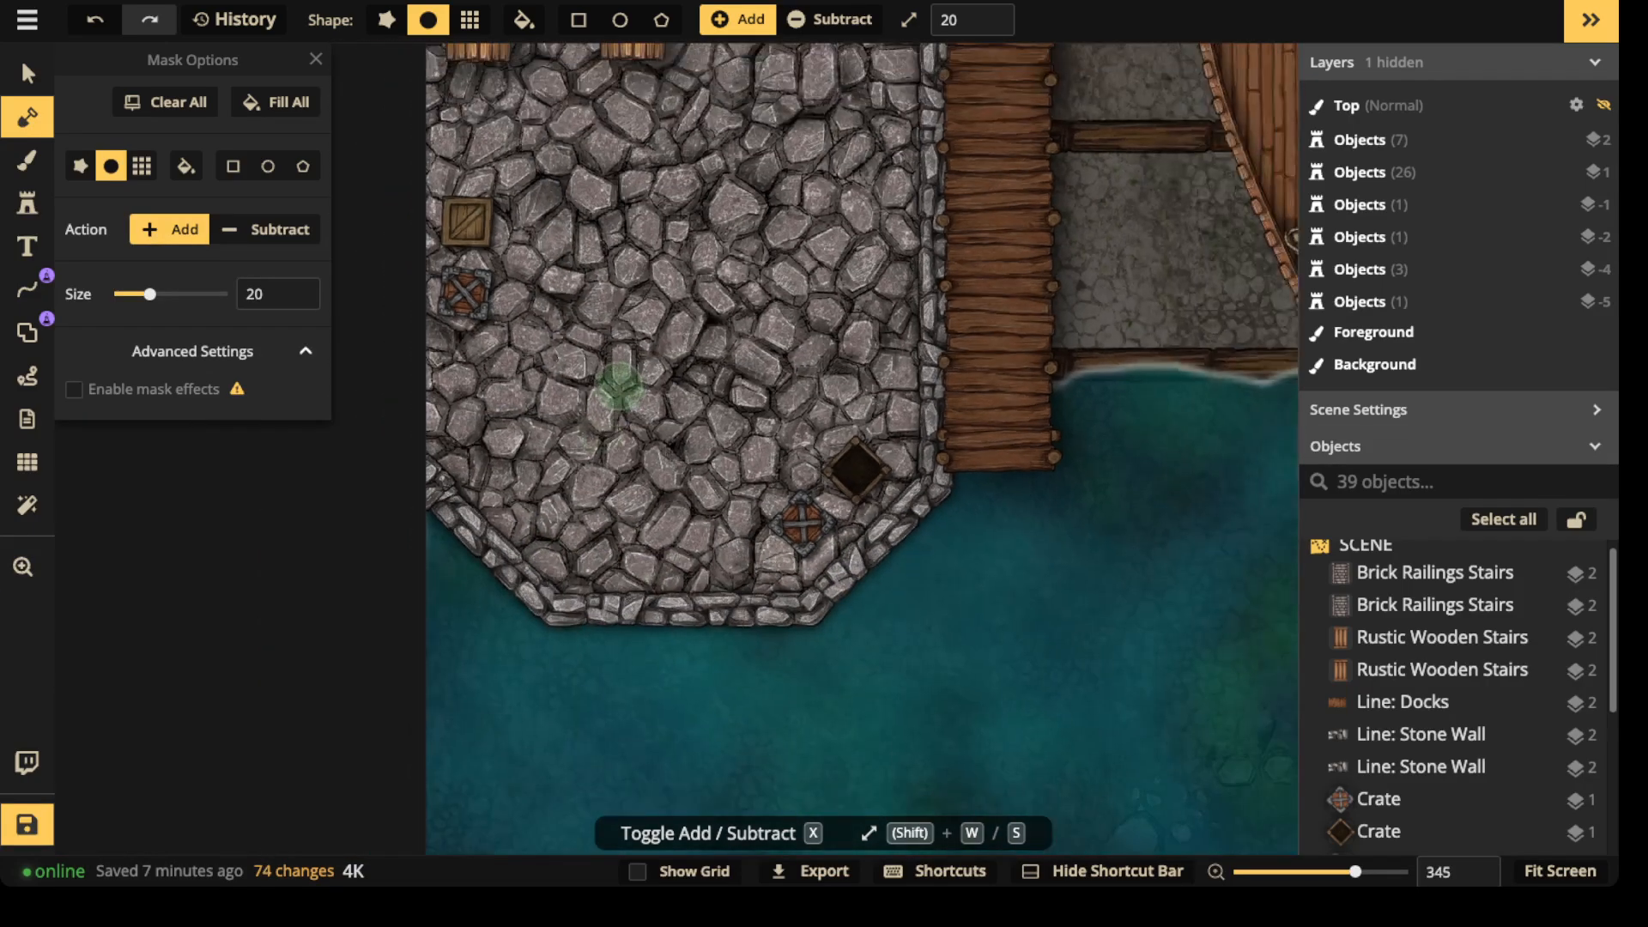
- Select the ship and set its shadow blur to 50 and shadow intensity to 2.13
{"action": "scroll", "coordinate": [601, 387], "scroll_direction": "up", "scroll_amount": 5}
{"action": "scroll", "coordinate": [563, 405], "scroll_direction": "down", "scroll_amount": 2}
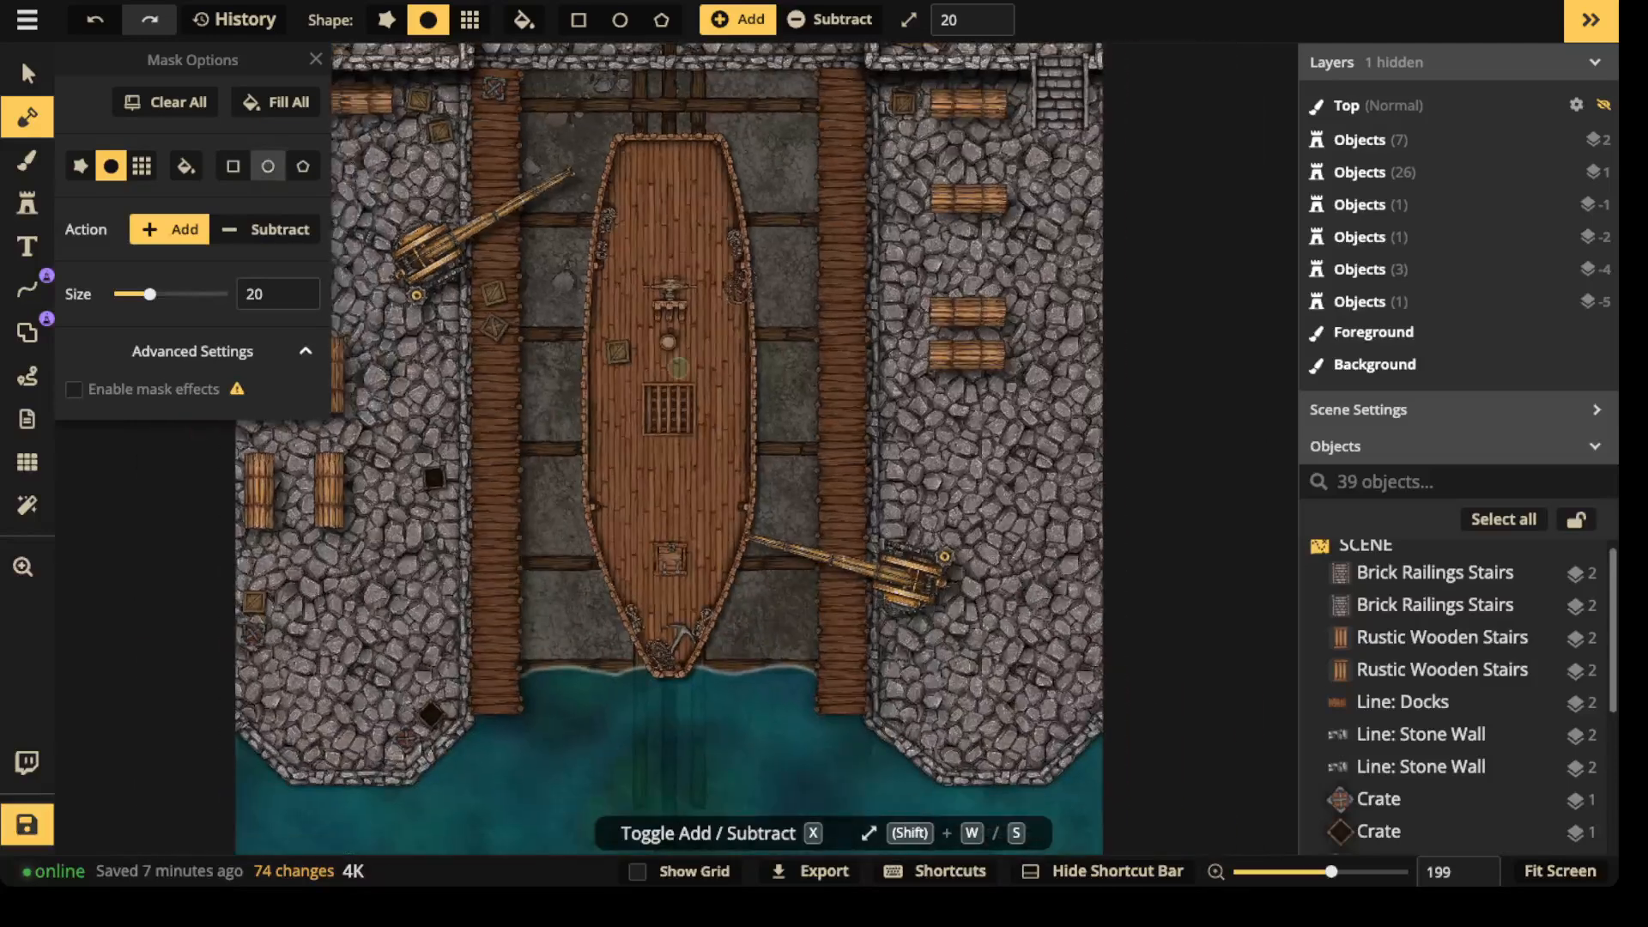
{"action": "key", "text": "v"}
{"action": "left_click", "coordinate": [678, 368]}
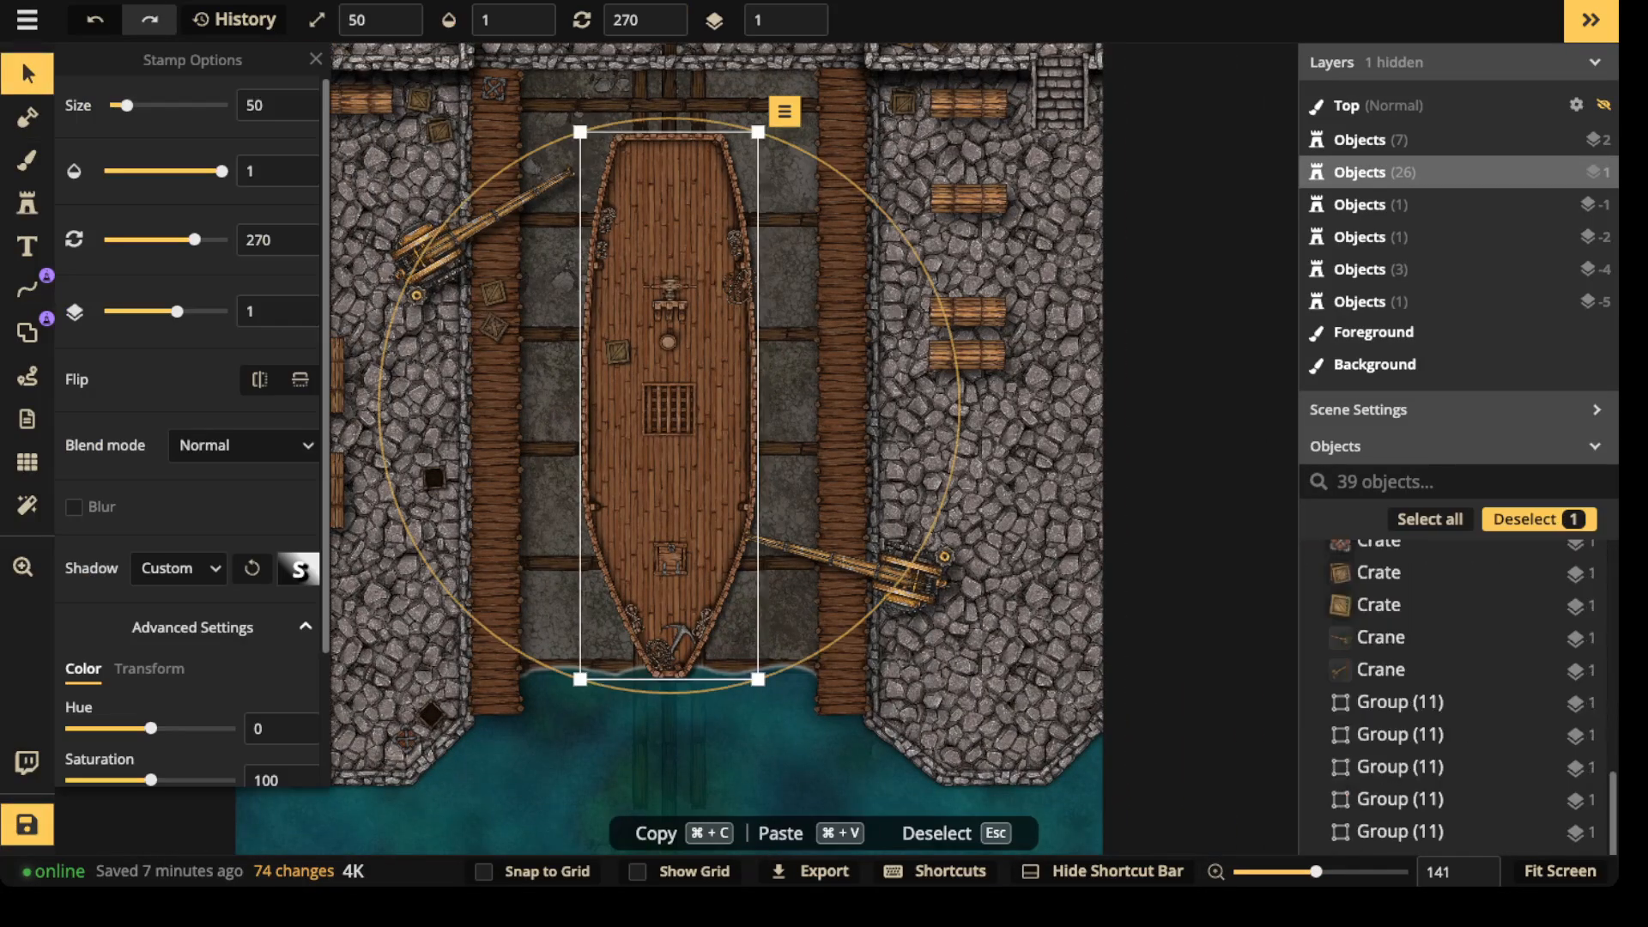
{"action": "left_click", "coordinate": [176, 569]}
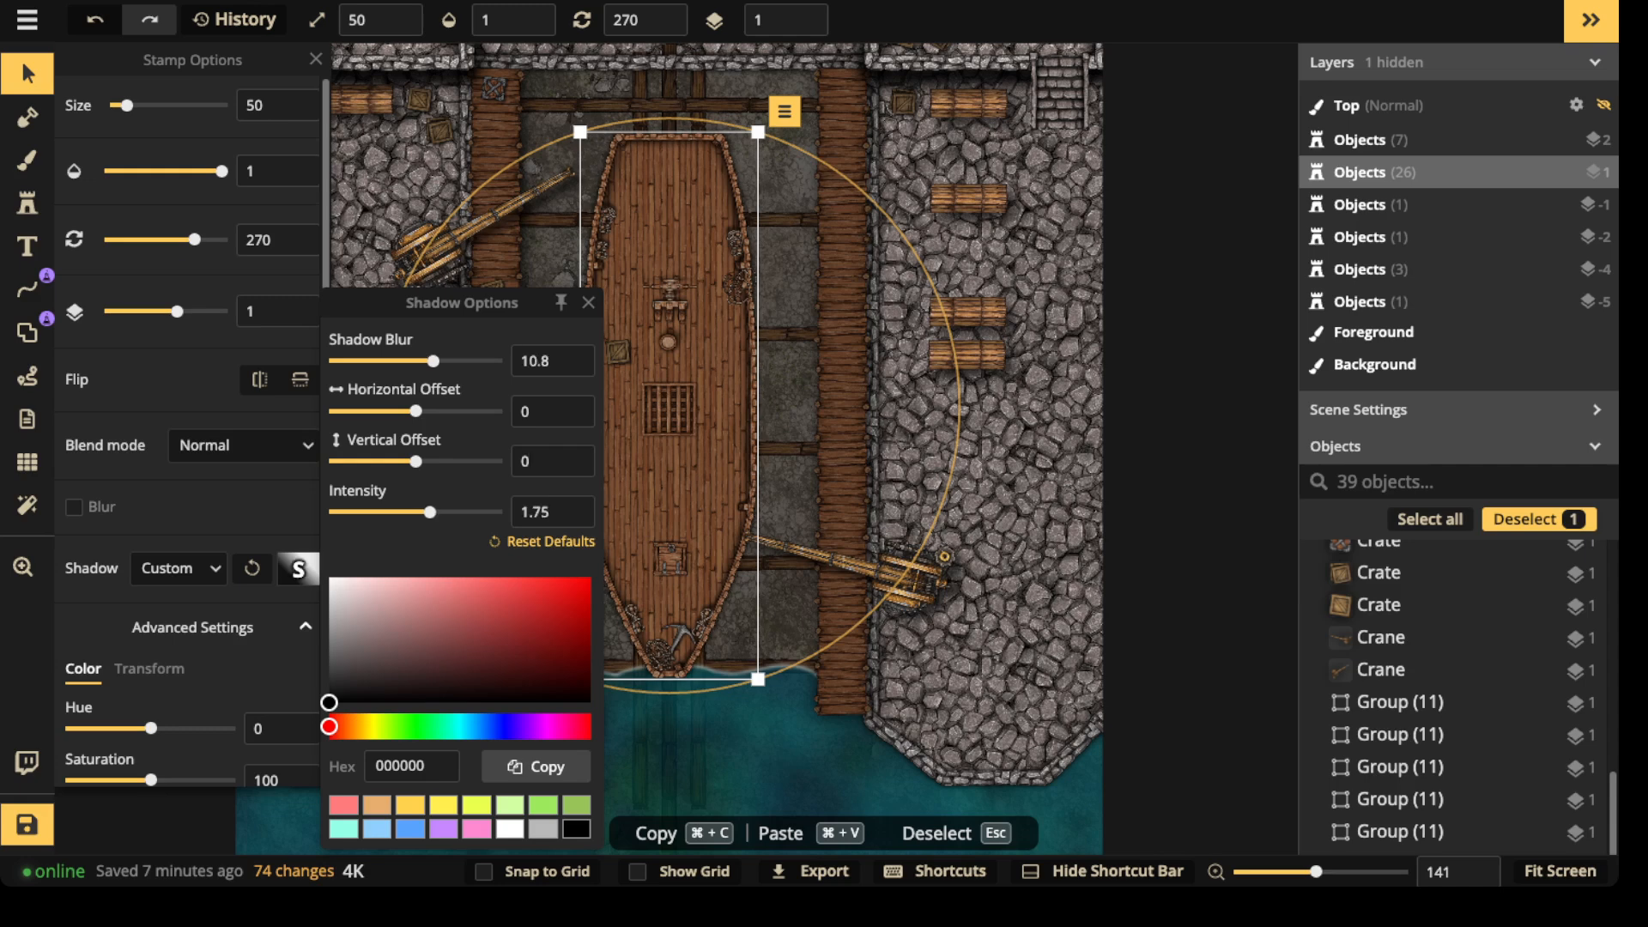
{"action": "left_click_drag", "start_coordinate": [433, 361], "coordinate": [474, 360]}
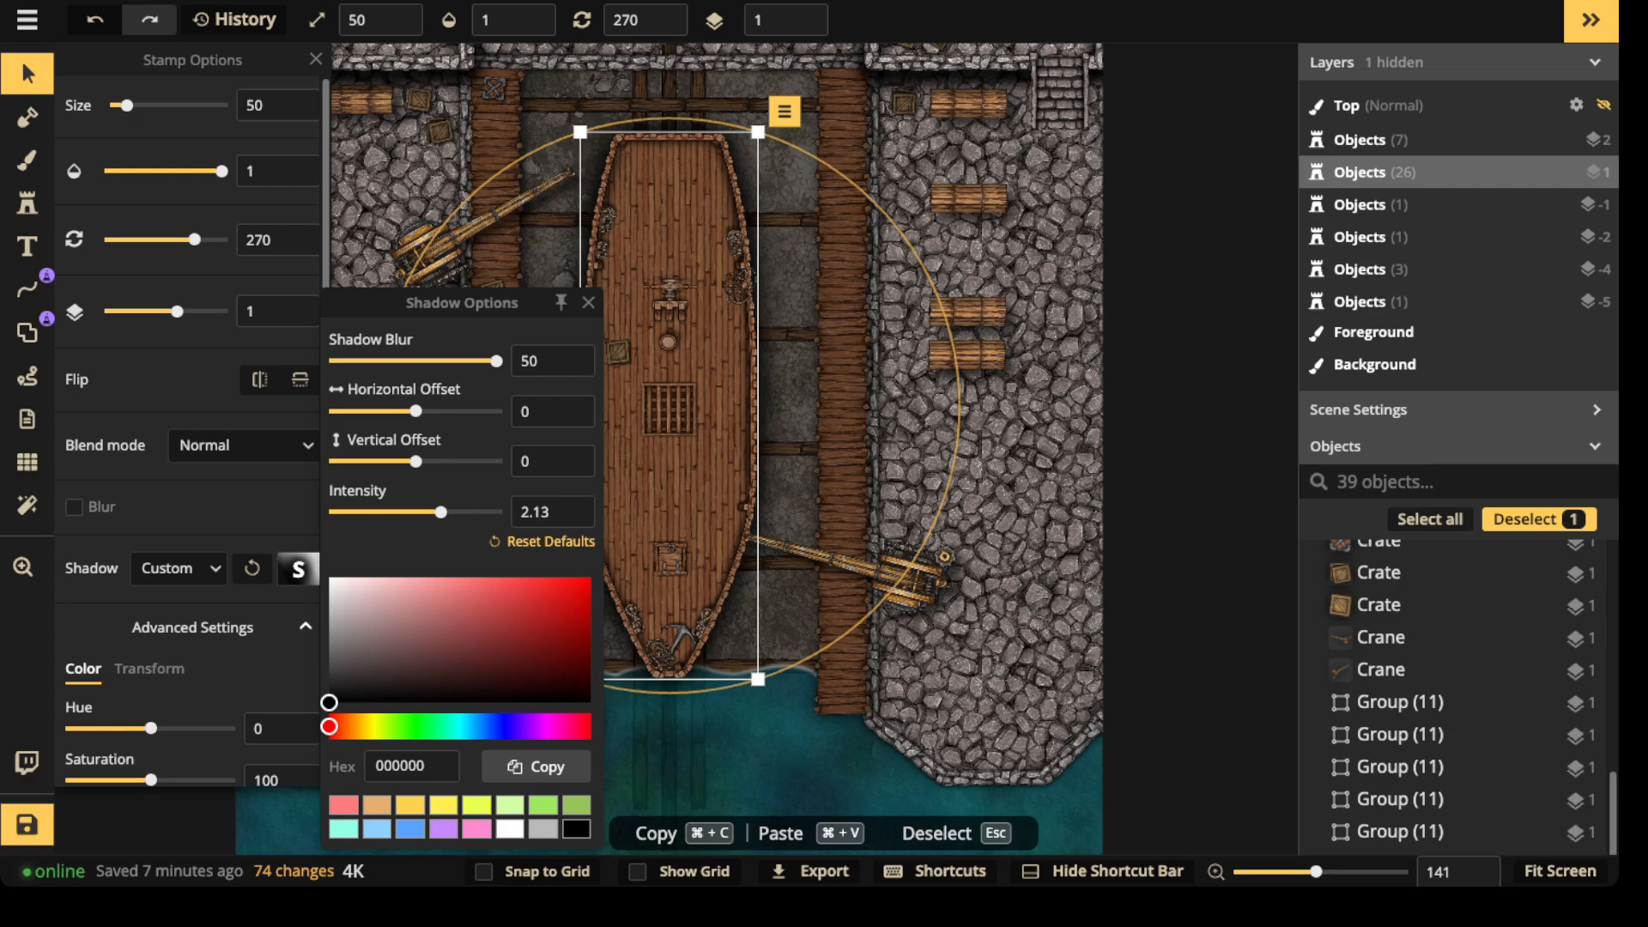
{"action": "key", "text": "Escape"}
{"action": "scroll", "coordinate": [669, 429], "scroll_direction": "down", "scroll_amount": 1}
{"action": "left_click", "coordinate": [487, 224]}
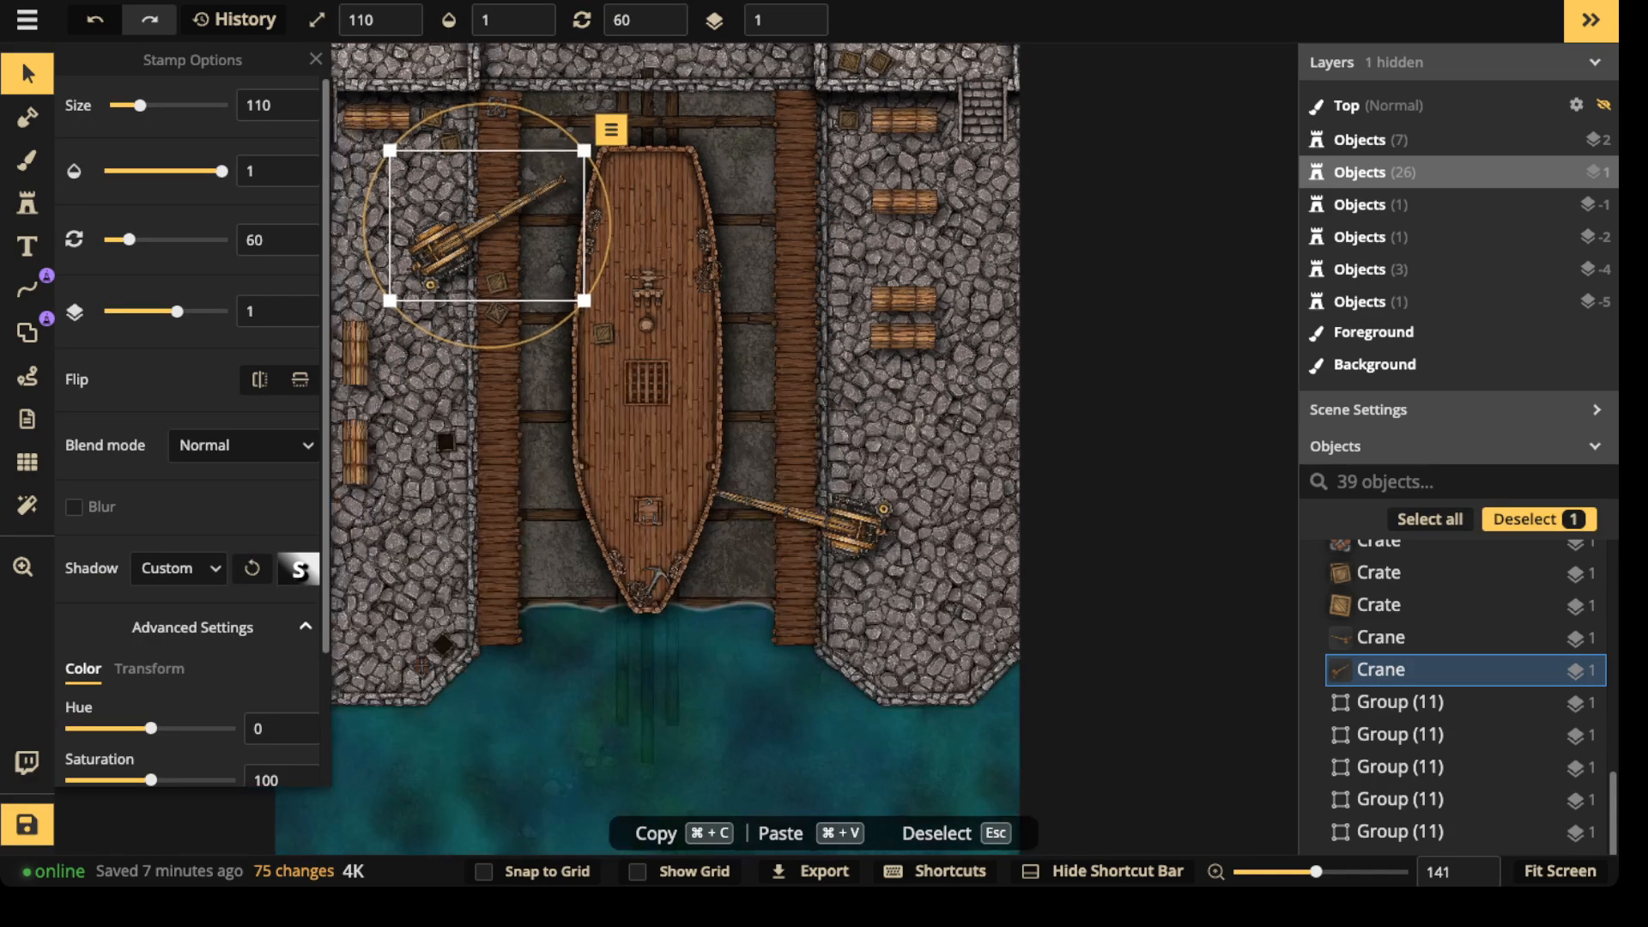
{"action": "key", "text": "Escape"}
{"action": "scroll", "coordinate": [758, 472], "scroll_direction": "down", "scroll_amount": 3}
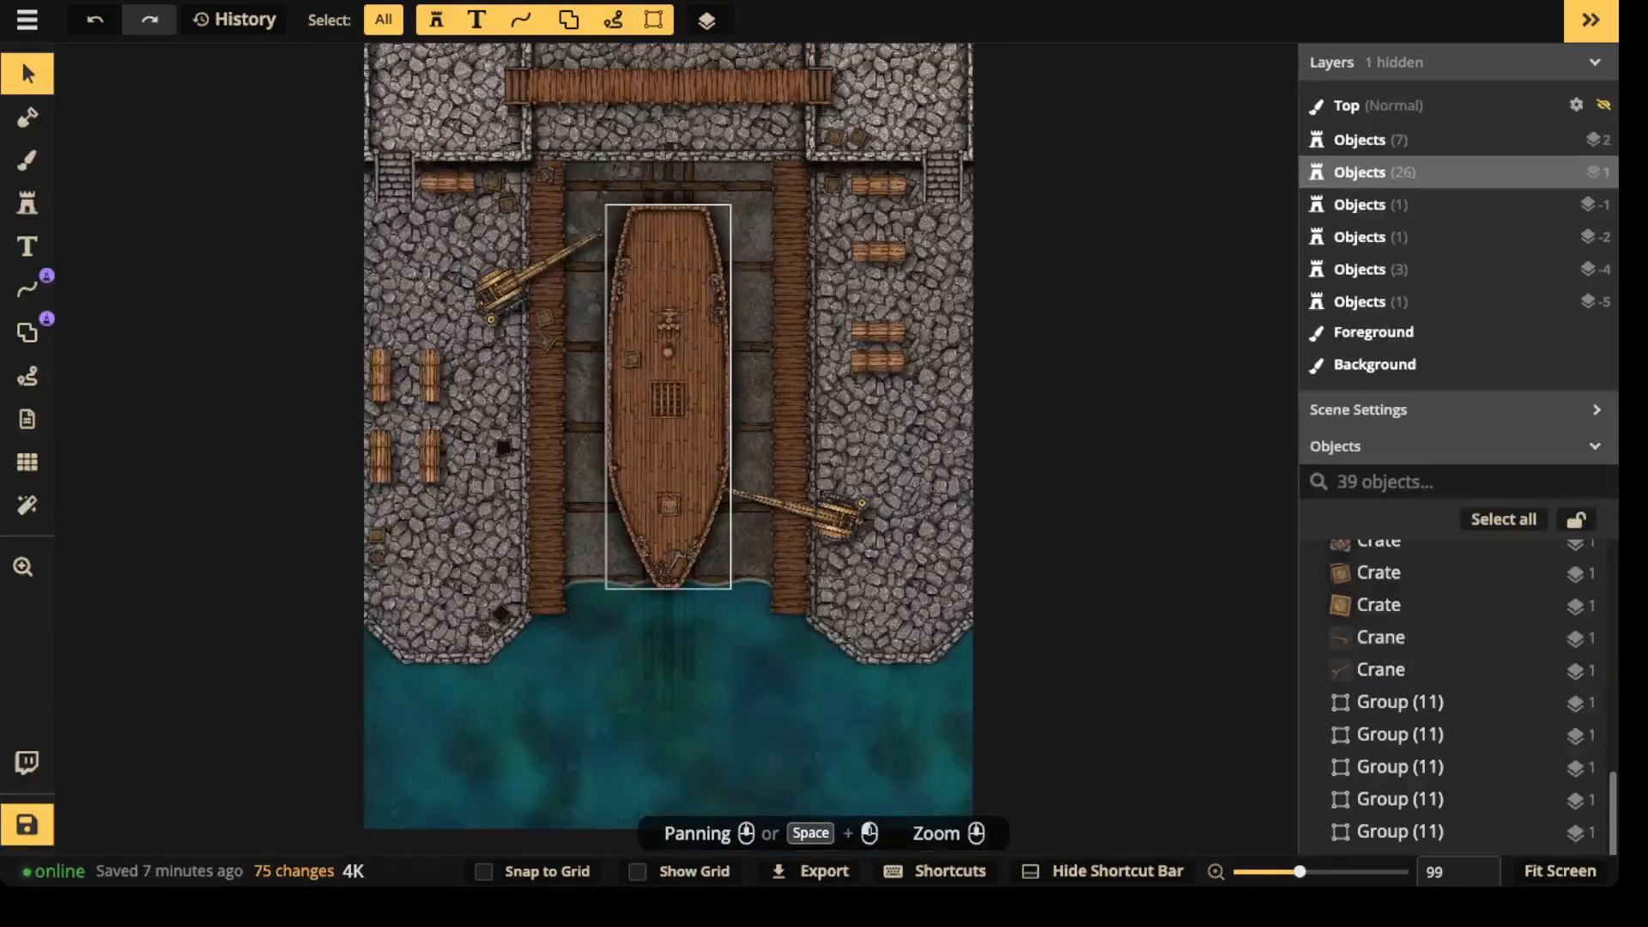
- Select all the crate stamps together and set their shadow blur to 16 and shadow intensity to 1.59
{"action": "left_click", "coordinate": [1408, 605]}
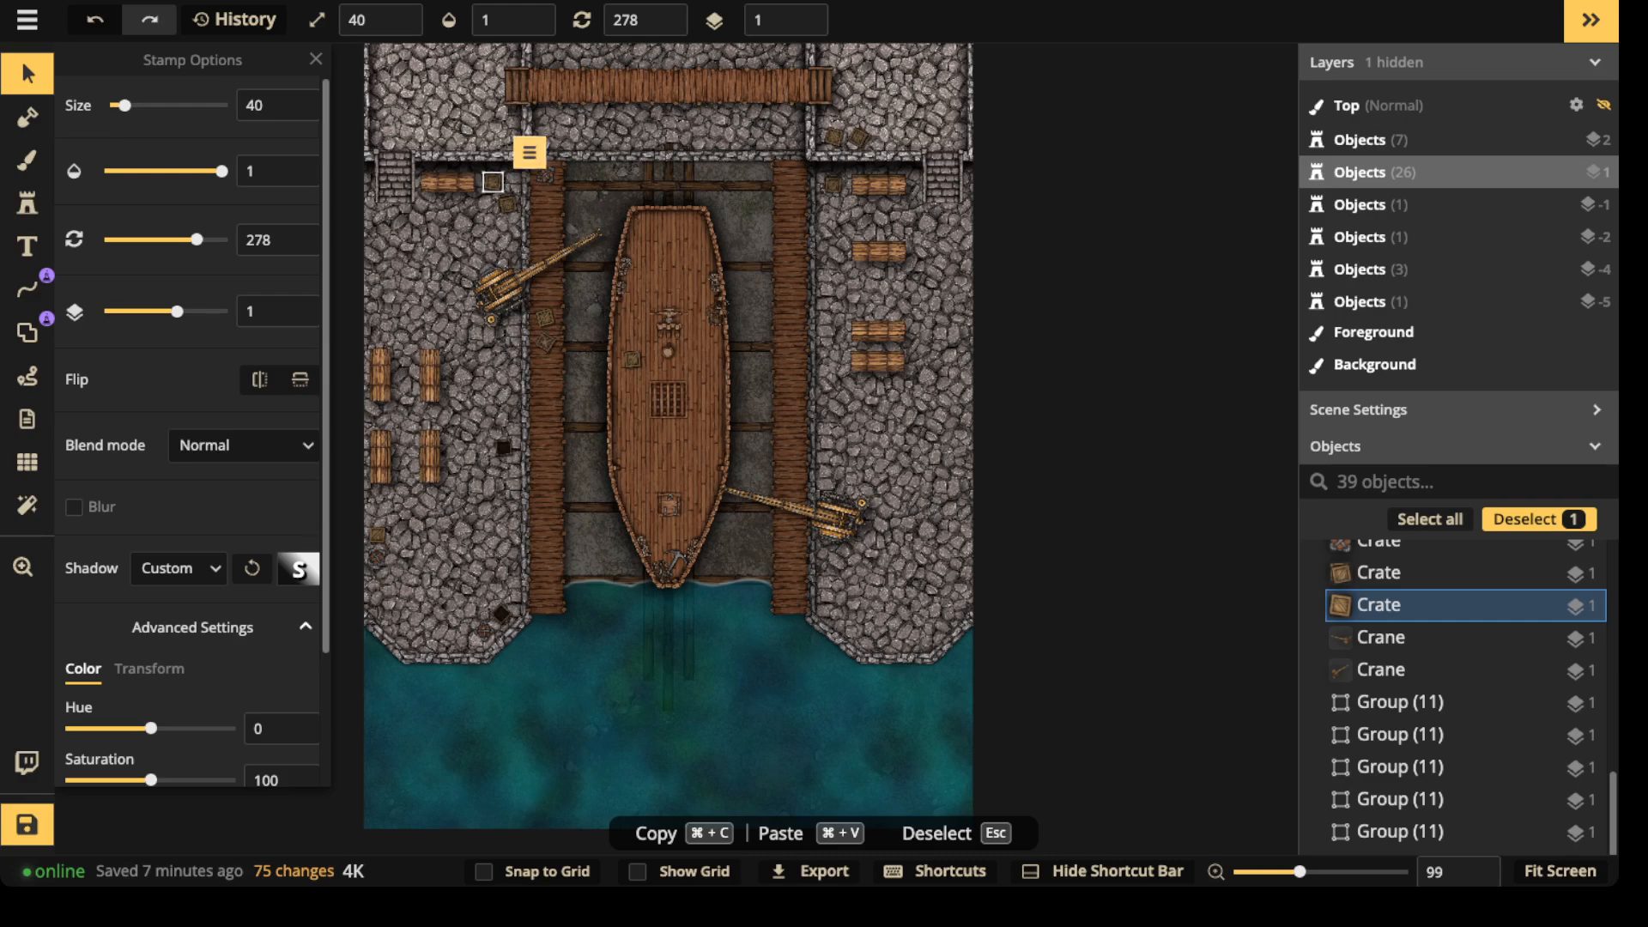
{"action": "left_click", "coordinate": [530, 152]}
{"action": "mouse_move", "coordinate": [558, 183]}
{"action": "left_click", "coordinate": [824, 317]}
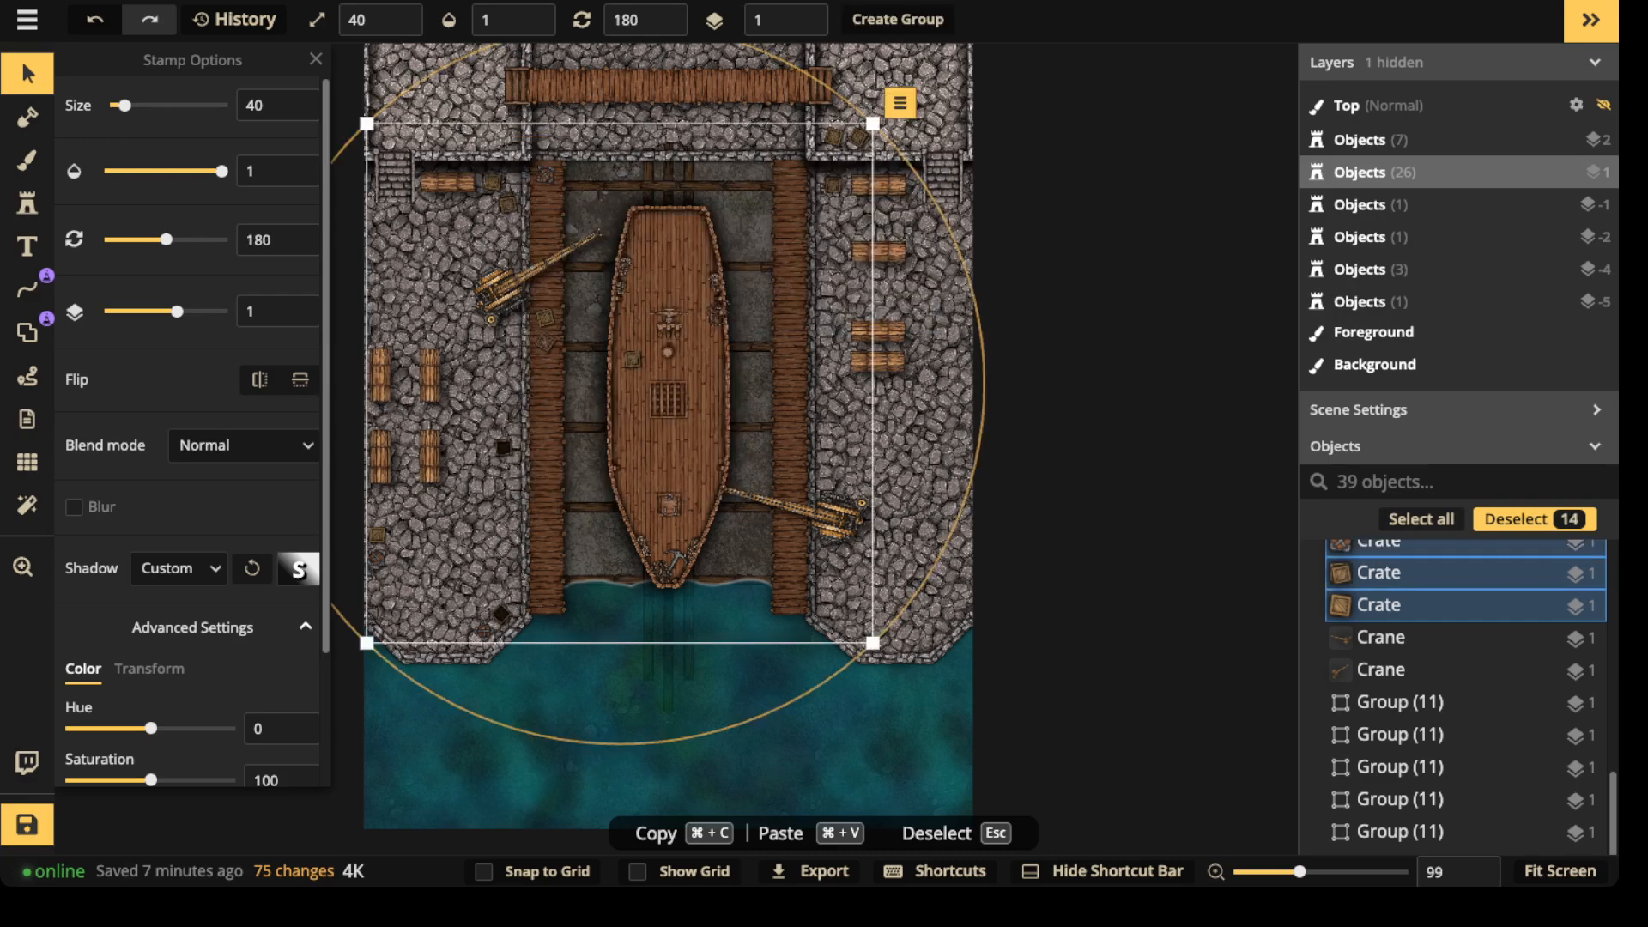
{"action": "left_click", "coordinate": [299, 568]}
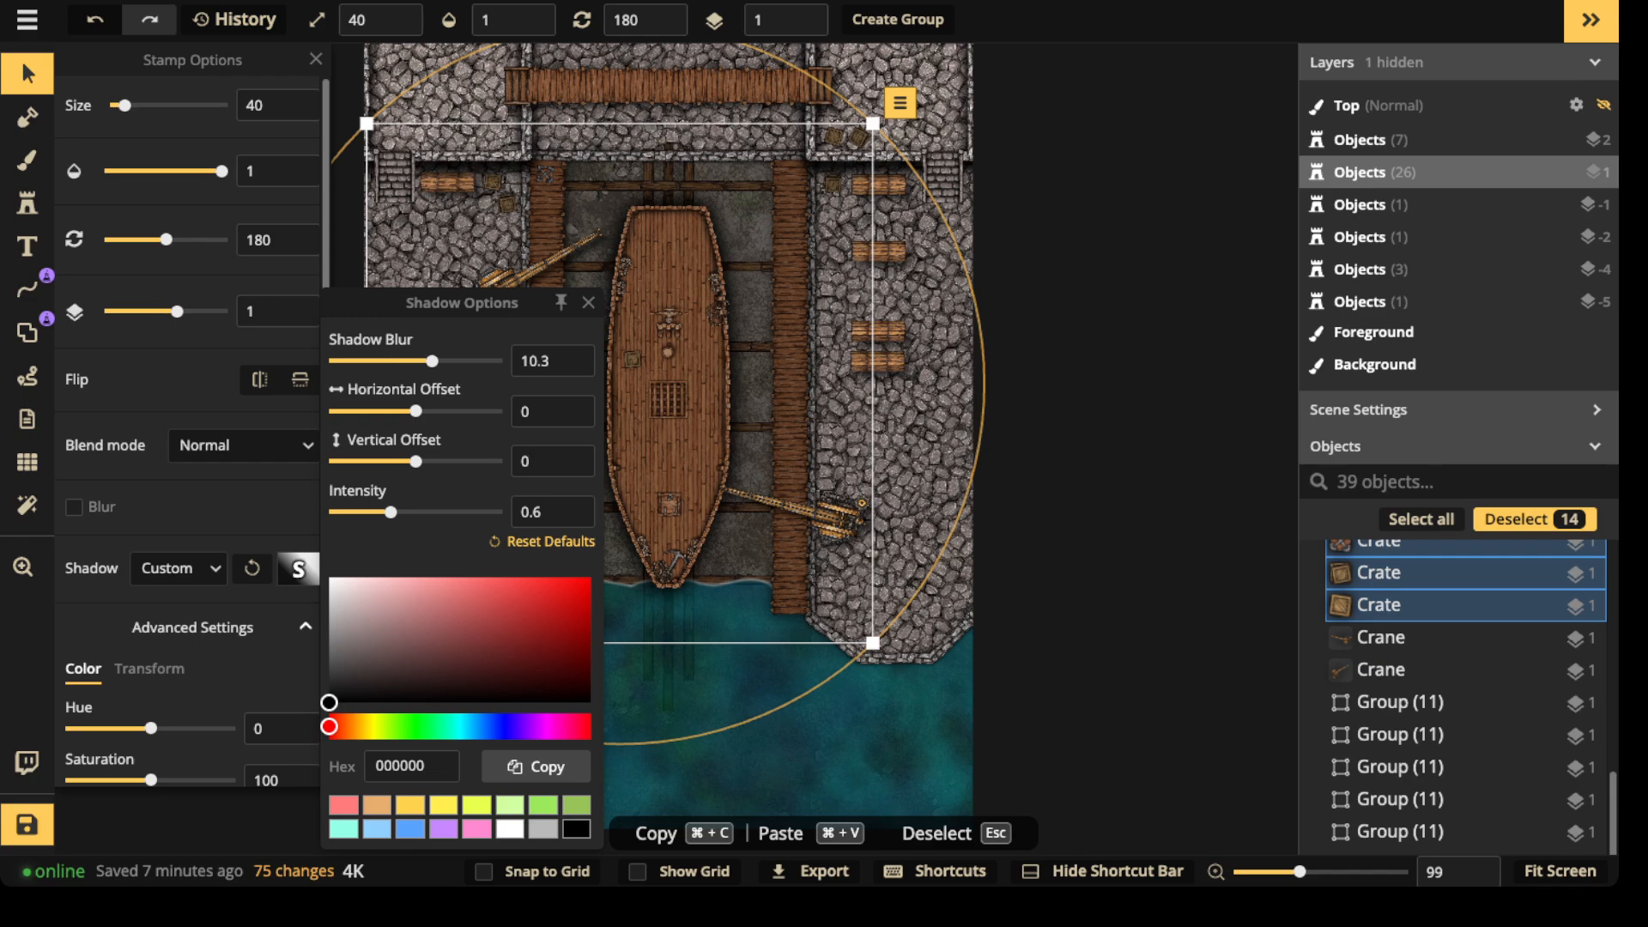
{"action": "left_click_drag", "start_coordinate": [391, 512], "coordinate": [411, 513]}
{"action": "scroll", "coordinate": [506, 192], "scroll_direction": "up", "scroll_amount": 5}
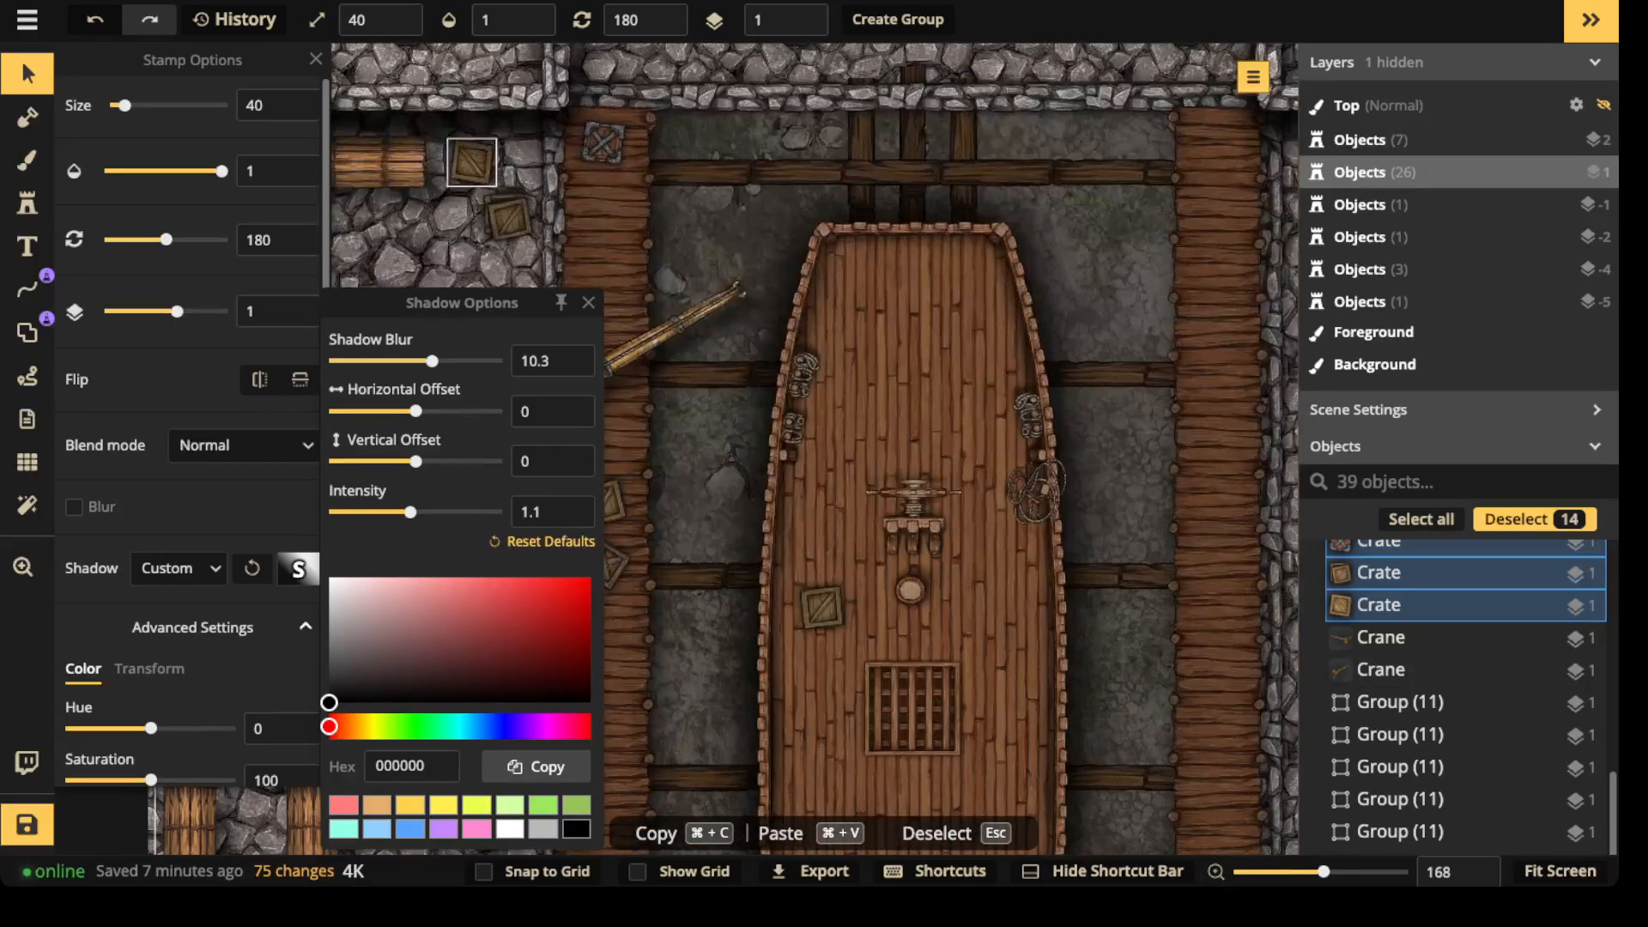
{"action": "scroll", "coordinate": [505, 192], "scroll_direction": "up", "scroll_amount": 4}
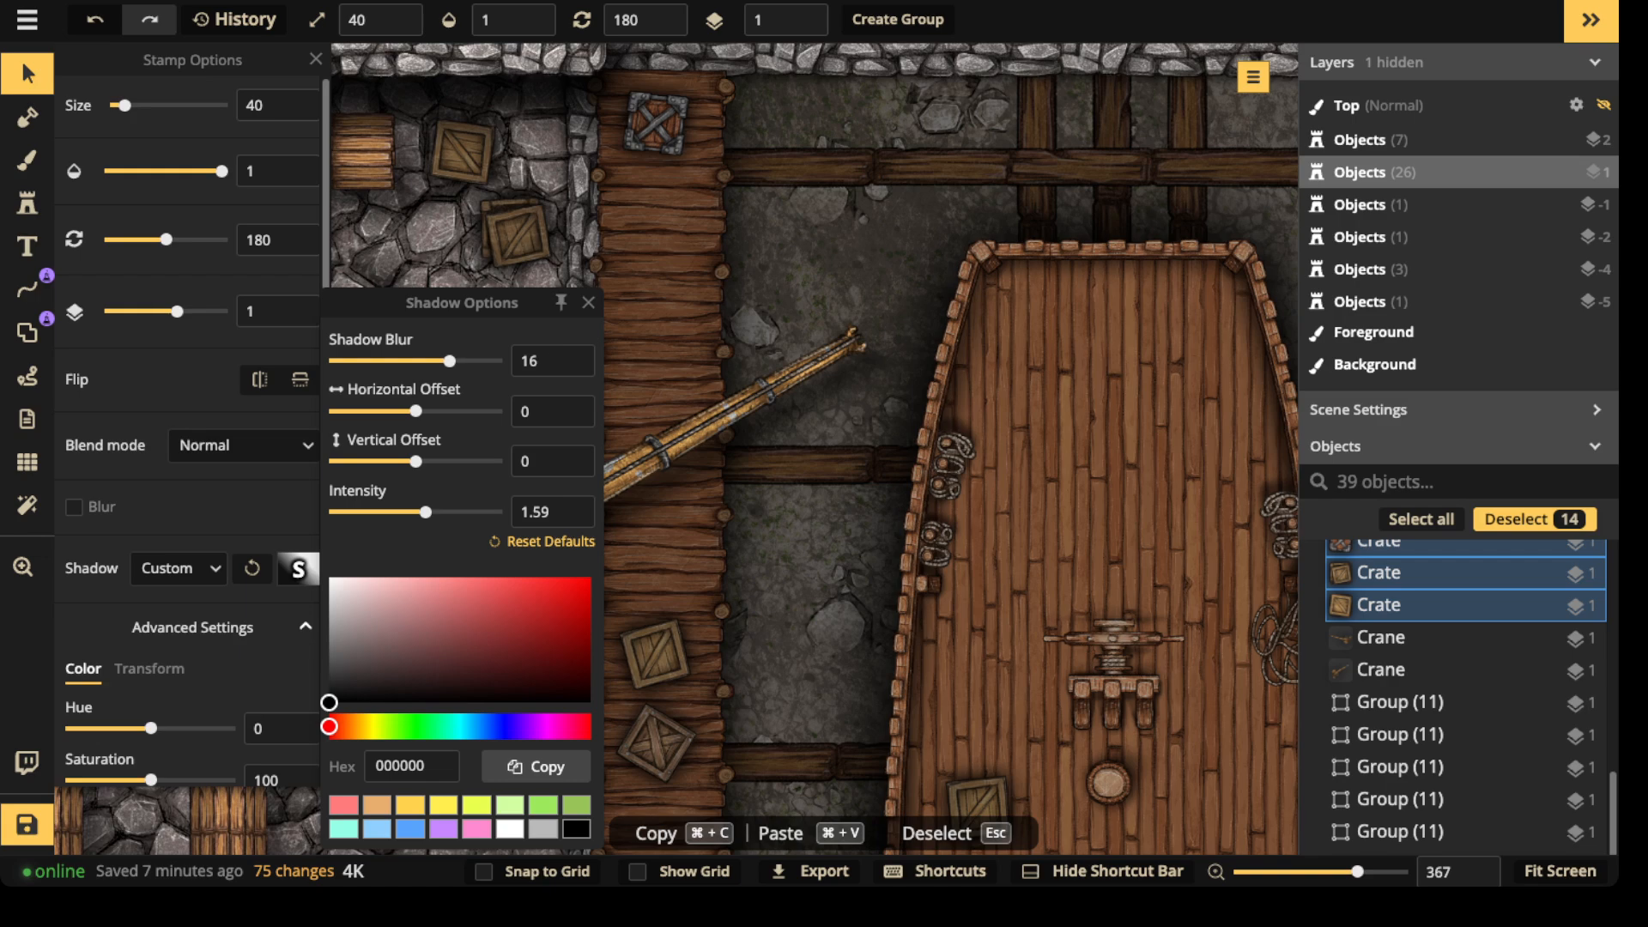
{"action": "scroll", "coordinate": [549, 266], "scroll_direction": "down", "scroll_amount": 6}
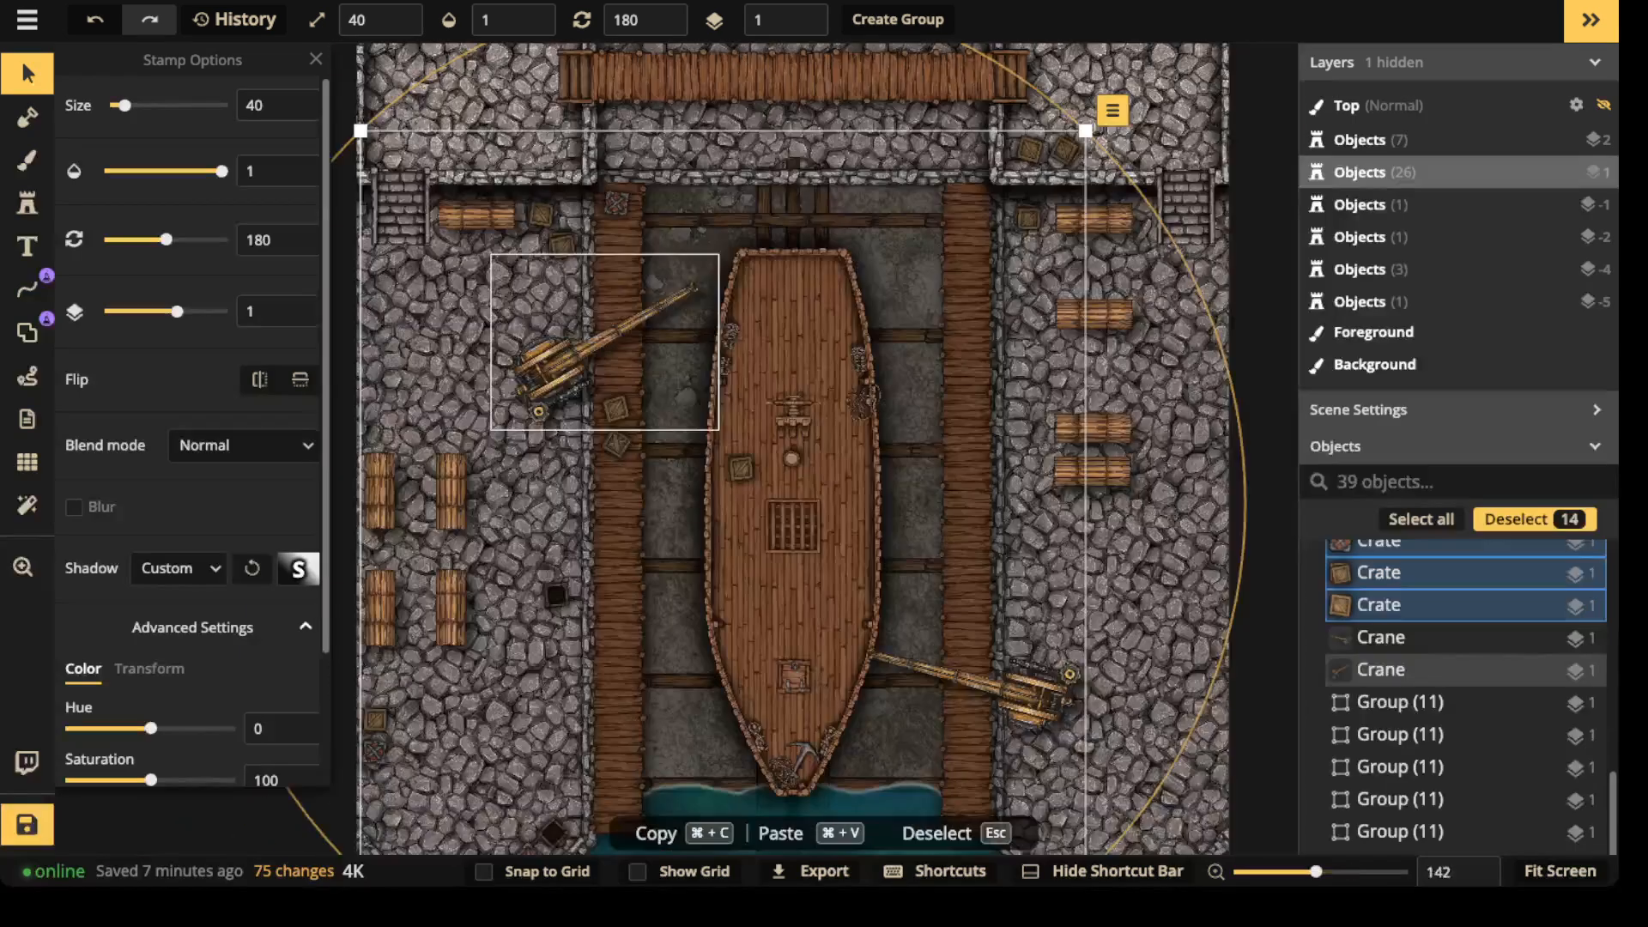
{"action": "scroll", "coordinate": [614, 324], "scroll_direction": "down", "scroll_amount": 2}
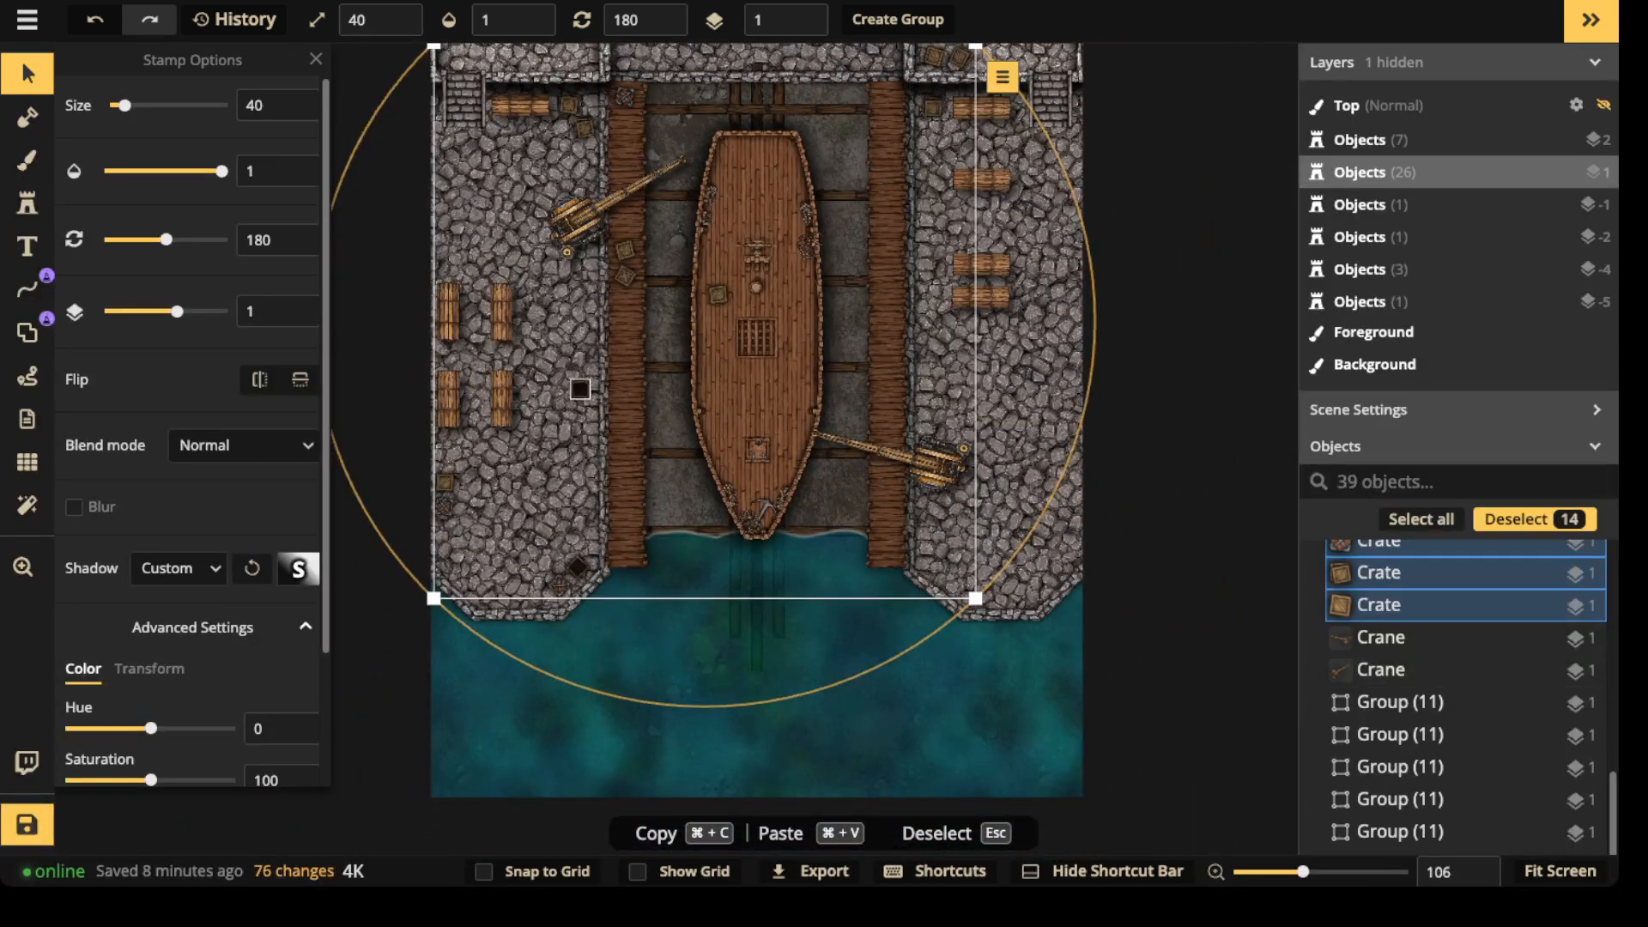
{"action": "key", "text": "Escape"}
{"action": "left_click_drag", "start_coordinate": [580, 388], "coordinate": [503, 471]}
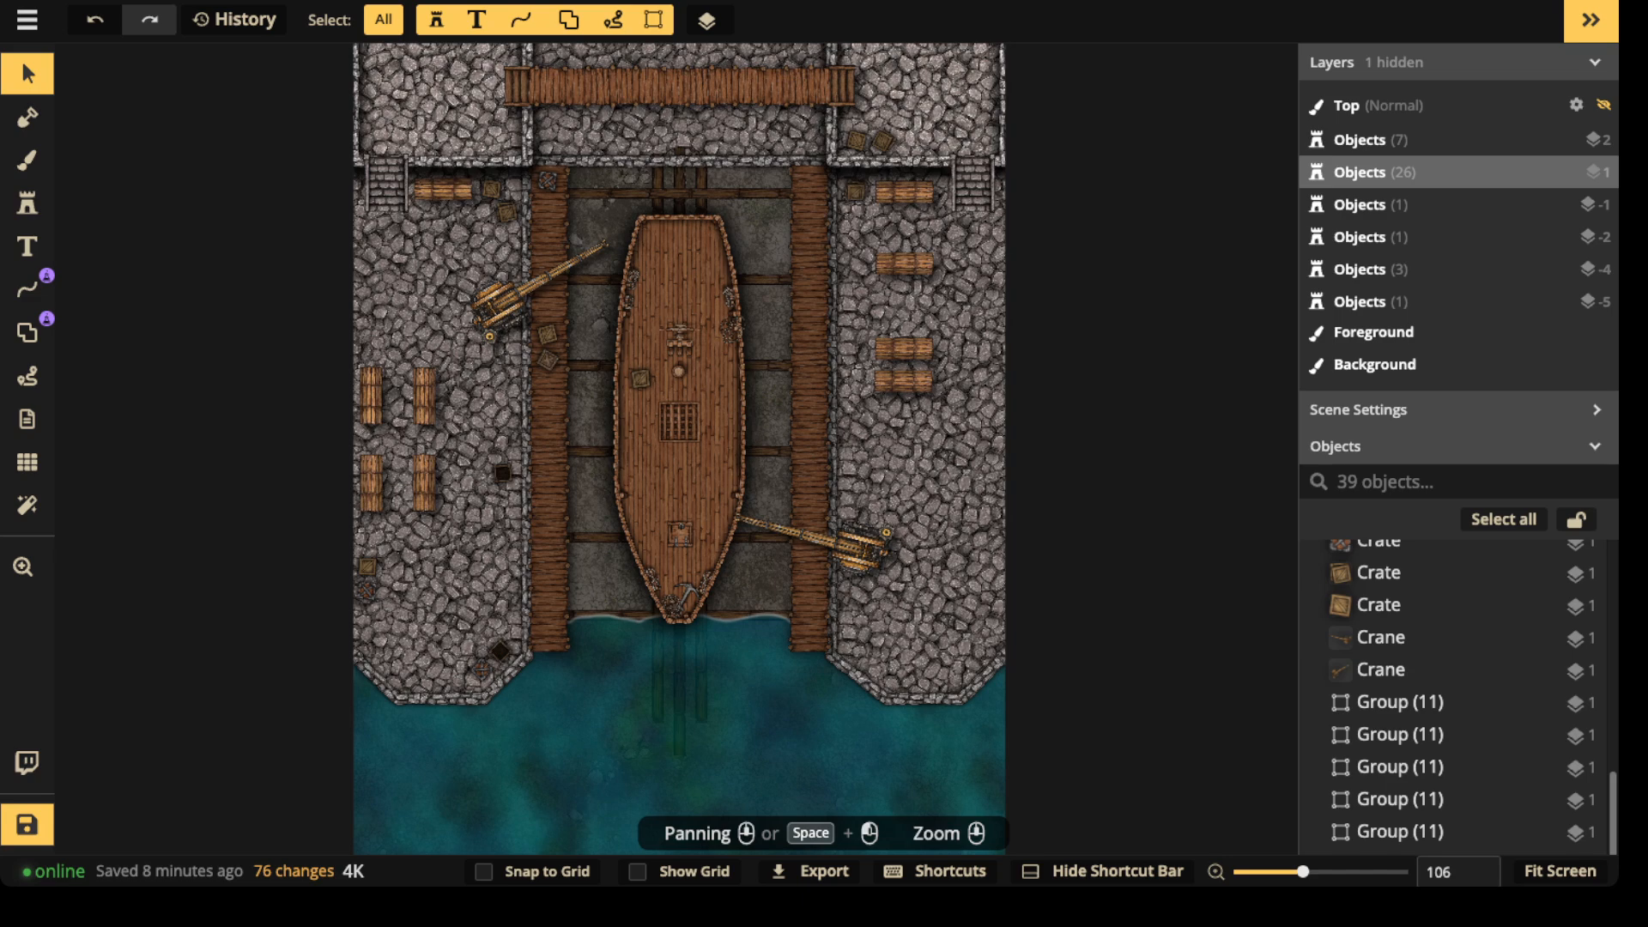
- Search the stamp catalog for "palisade" and pick the spiked palisade from the Siege pack
{"action": "scroll", "coordinate": [663, 447], "scroll_direction": "up", "scroll_amount": 1}
{"action": "scroll", "coordinate": [562, 318], "scroll_direction": "up", "scroll_amount": 3}
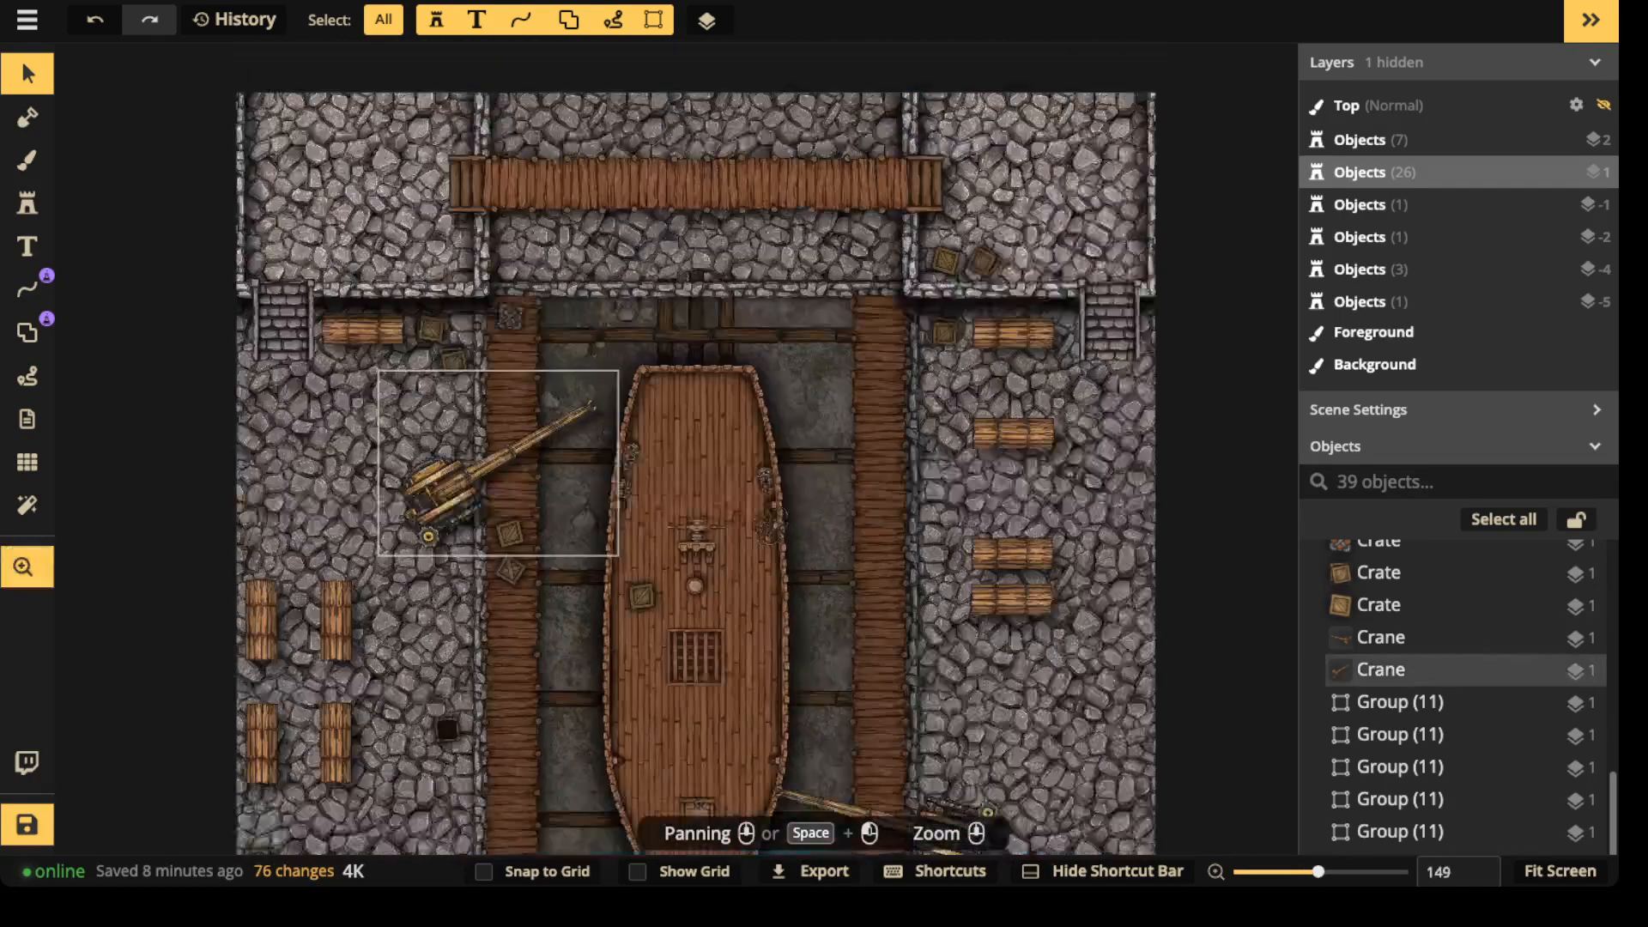
{"action": "scroll", "coordinate": [563, 447], "scroll_direction": "down", "scroll_amount": 3}
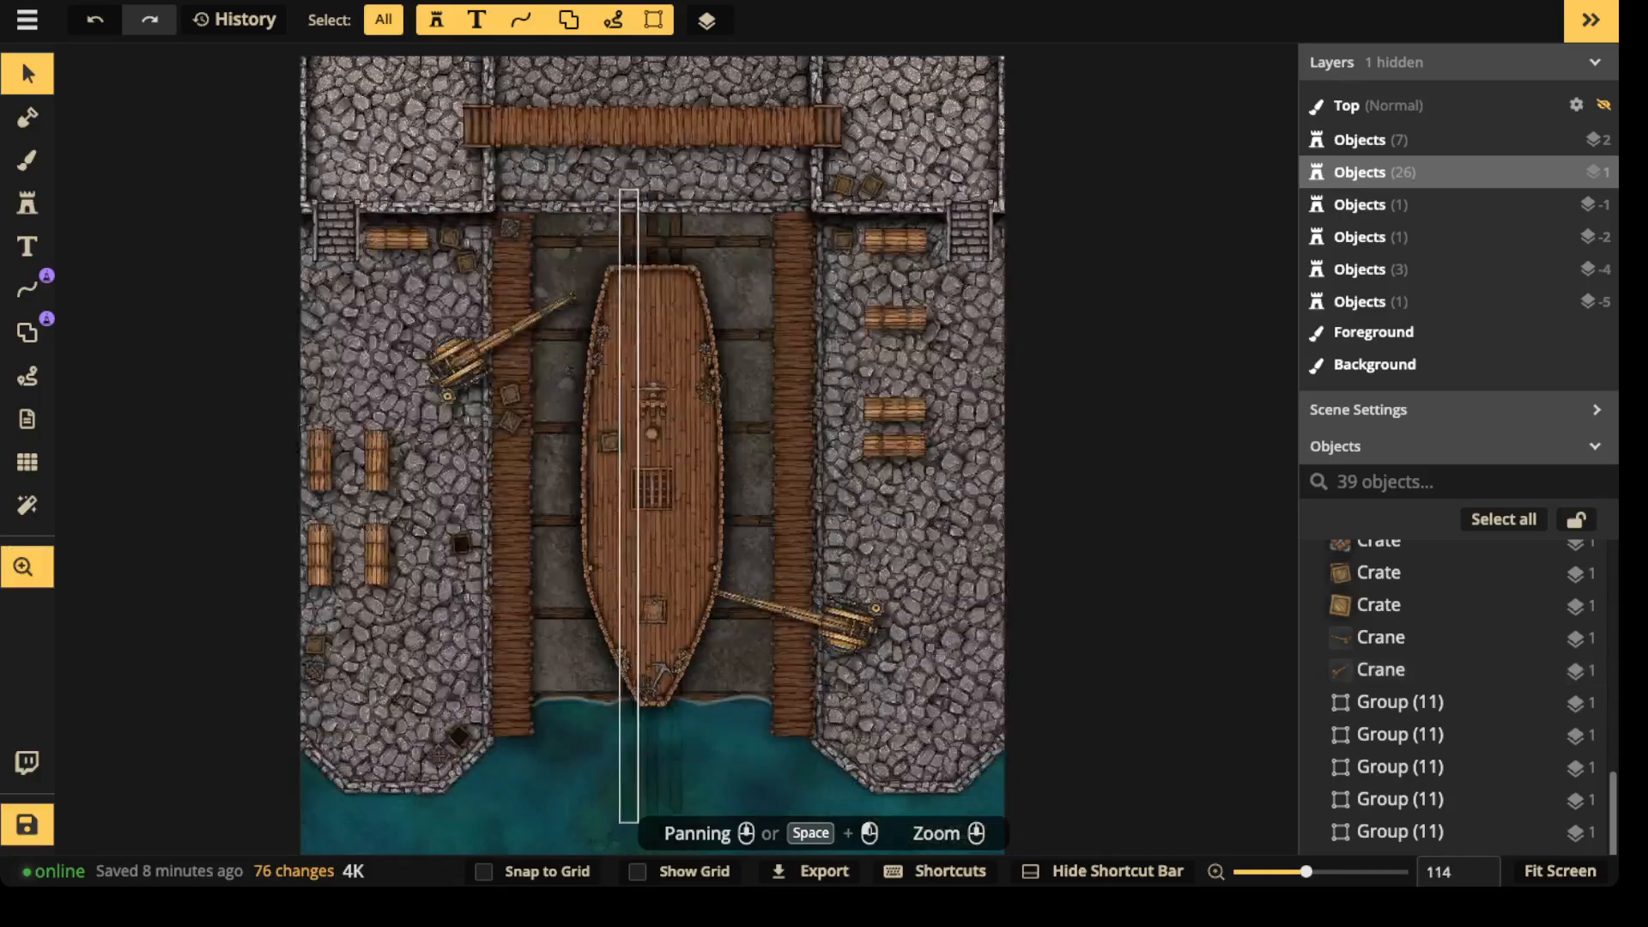
{"action": "scroll", "coordinate": [601, 803], "scroll_direction": "up", "scroll_amount": 5}
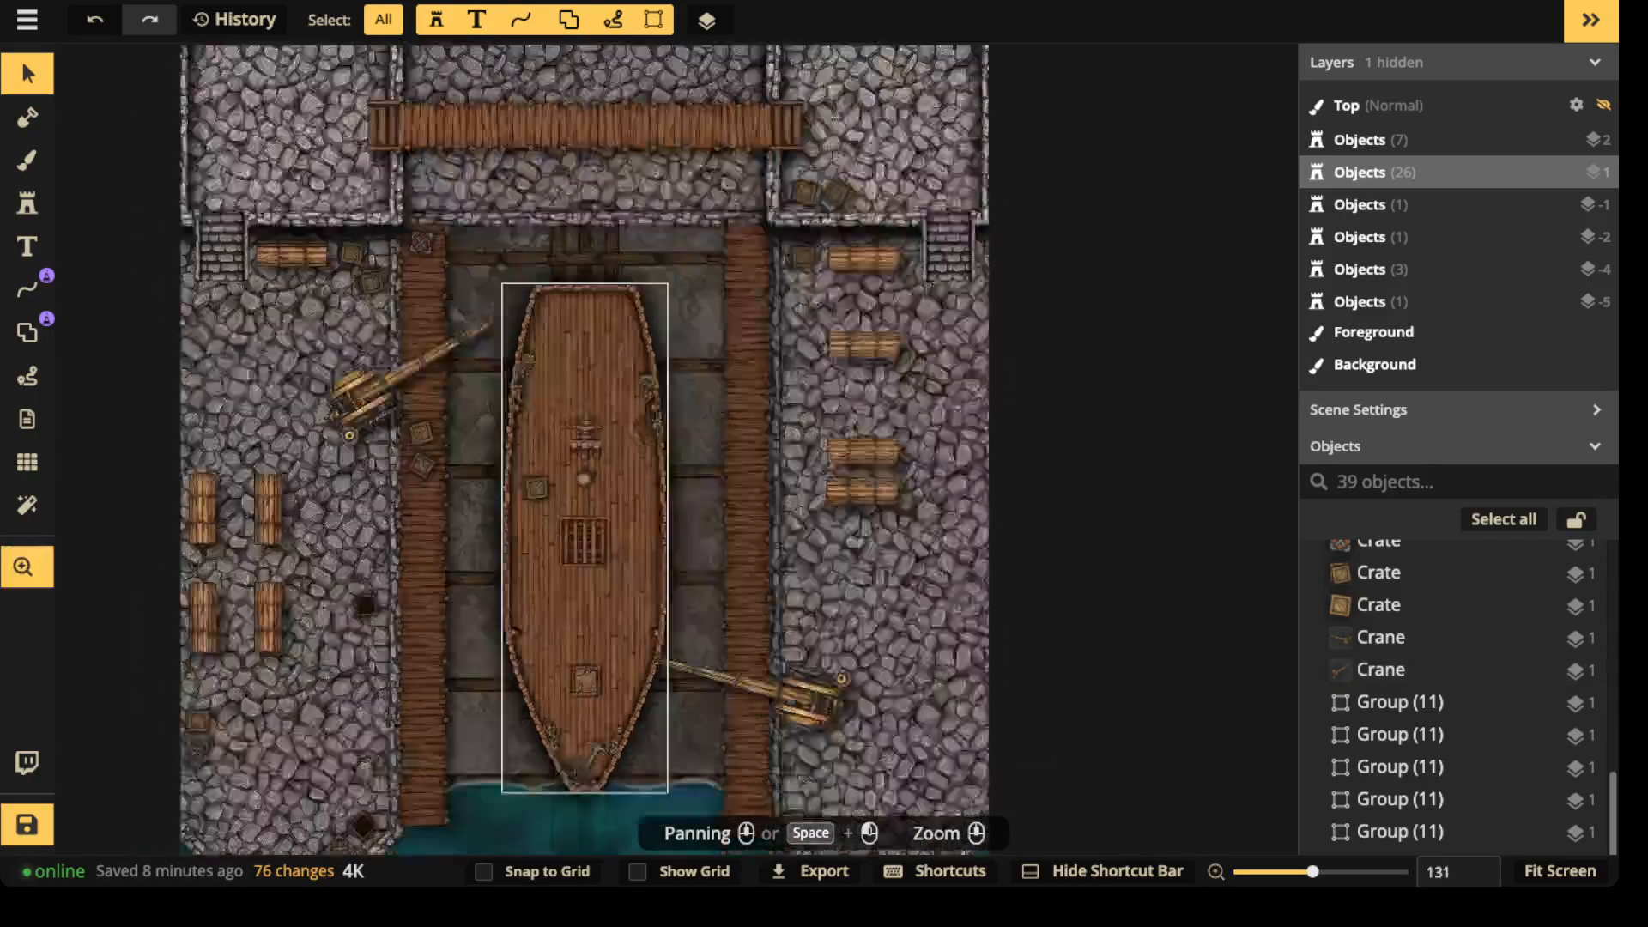
{"action": "scroll", "coordinate": [573, 515], "scroll_direction": "down", "scroll_amount": 1}
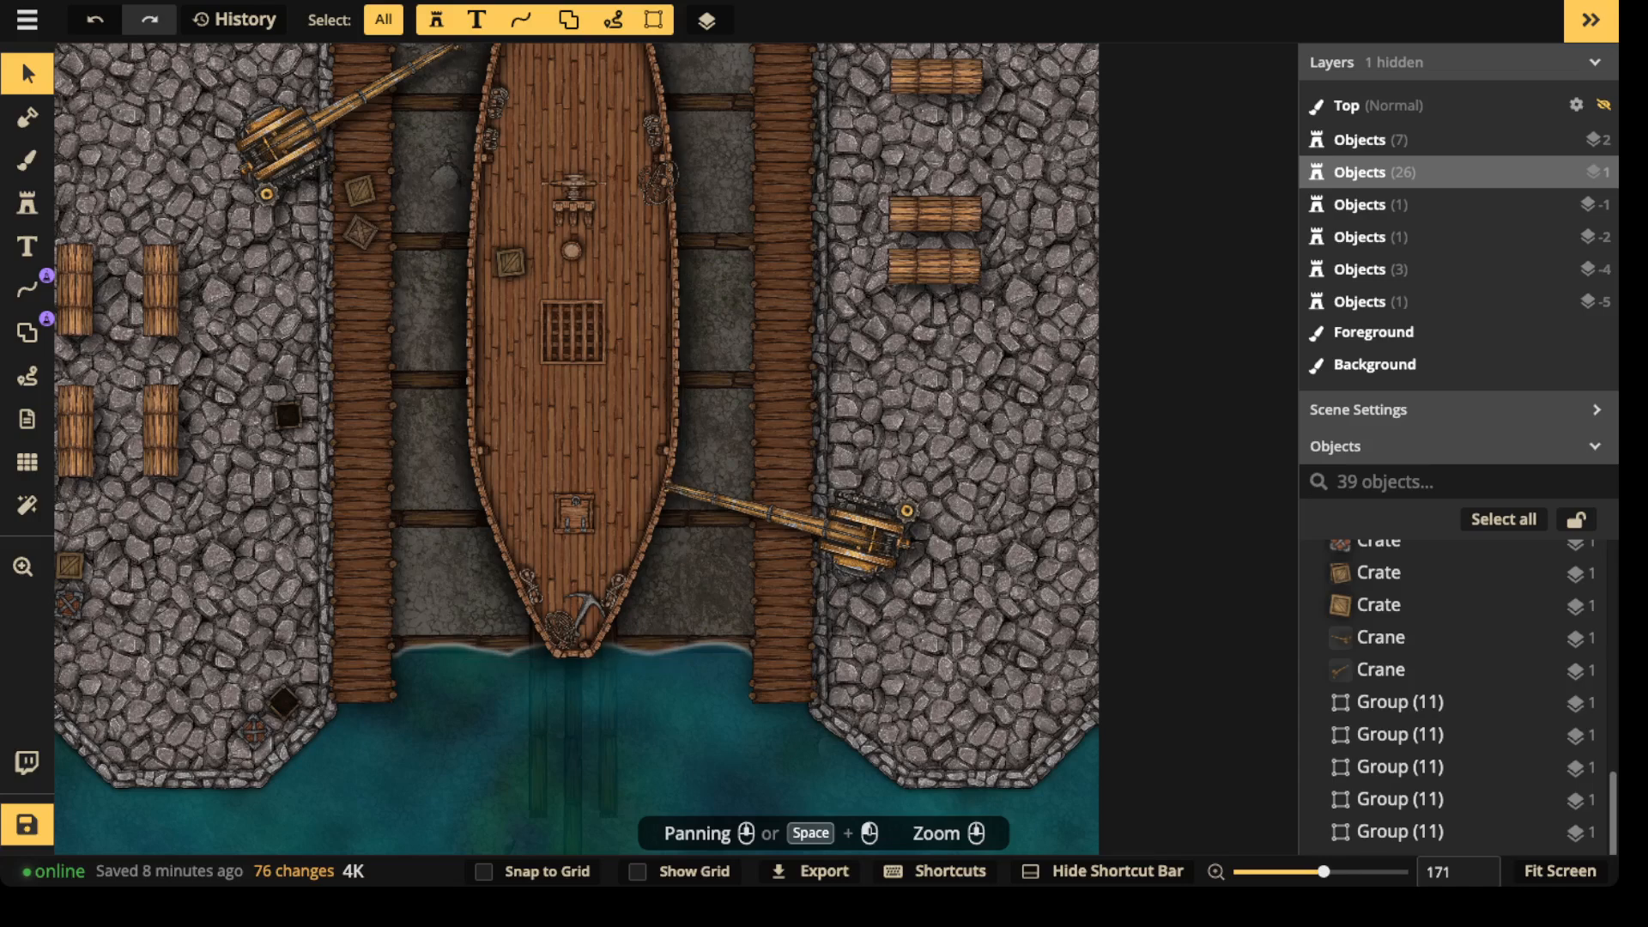
{"action": "left_click", "coordinate": [26, 204]}
{"action": "left_click", "coordinate": [129, 154]}
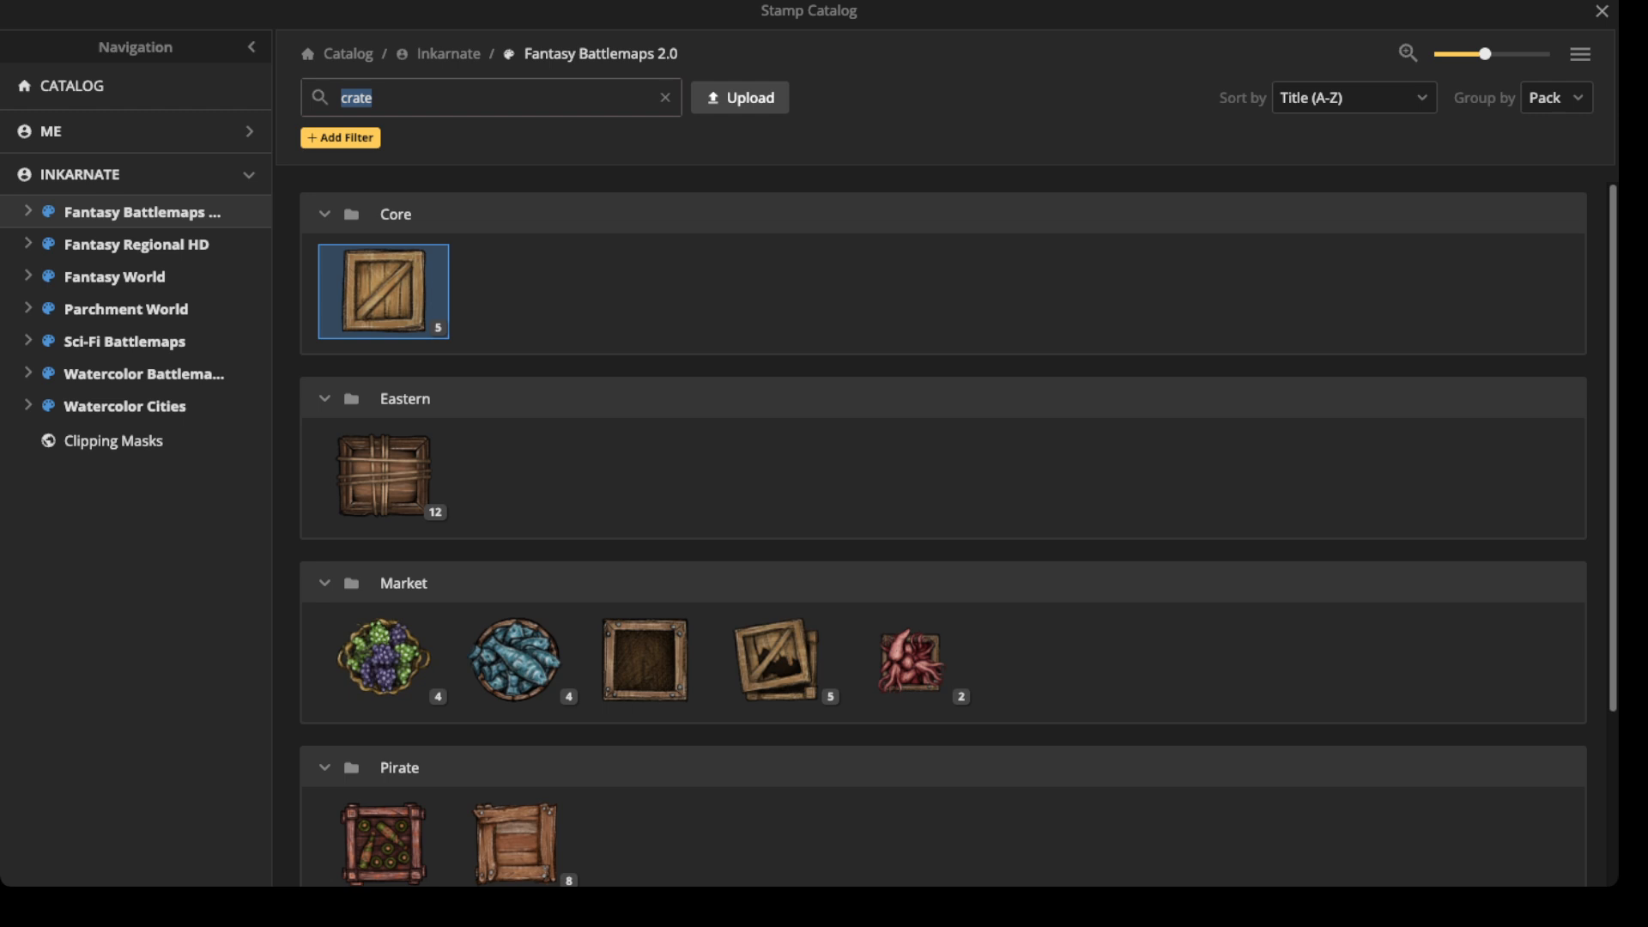
{"action": "type", "text": "palisade"}
{"action": "key", "text": "Return"}
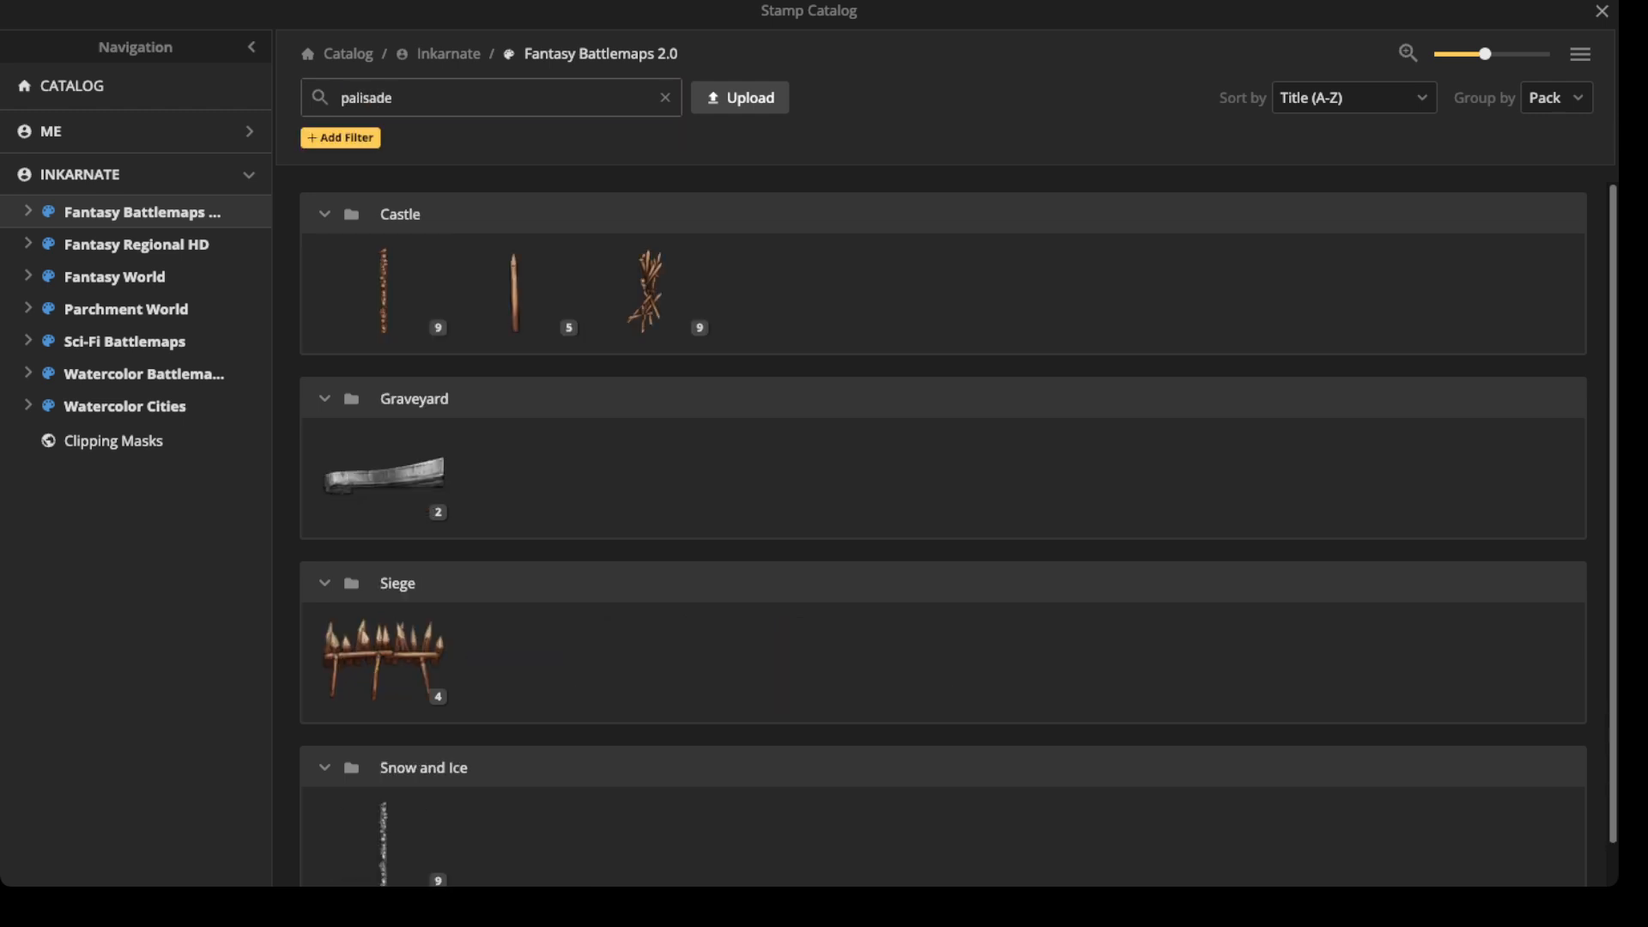
{"action": "left_click", "coordinate": [384, 659]}
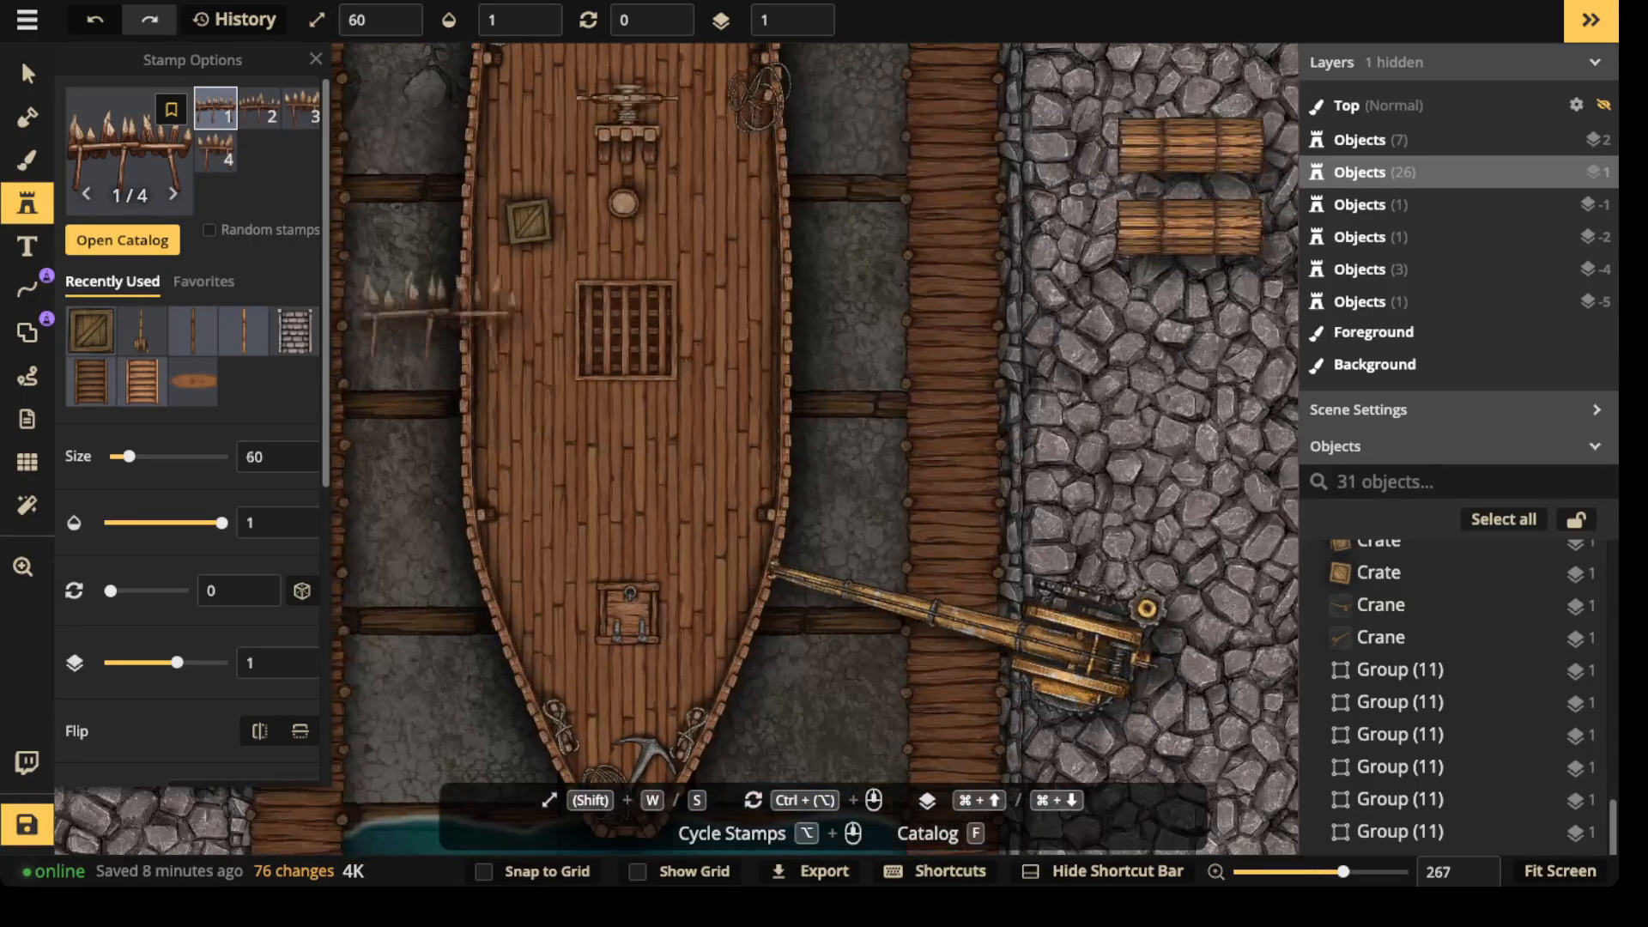
- Place the spiked palisade across the ship's west side at size 130, rotated to 90
{"action": "key", "text": "w"}
{"action": "key", "text": "w"}
{"action": "key", "text": "w"}
{"action": "key", "text": "w"}
{"action": "key", "text": "w"}
{"action": "key", "text": "w"}
{"action": "key", "text": "w"}
{"action": "scroll", "coordinate": [442, 309], "scroll_direction": "down", "scroll_amount": 6}
{"action": "left_click", "coordinate": [463, 310]}
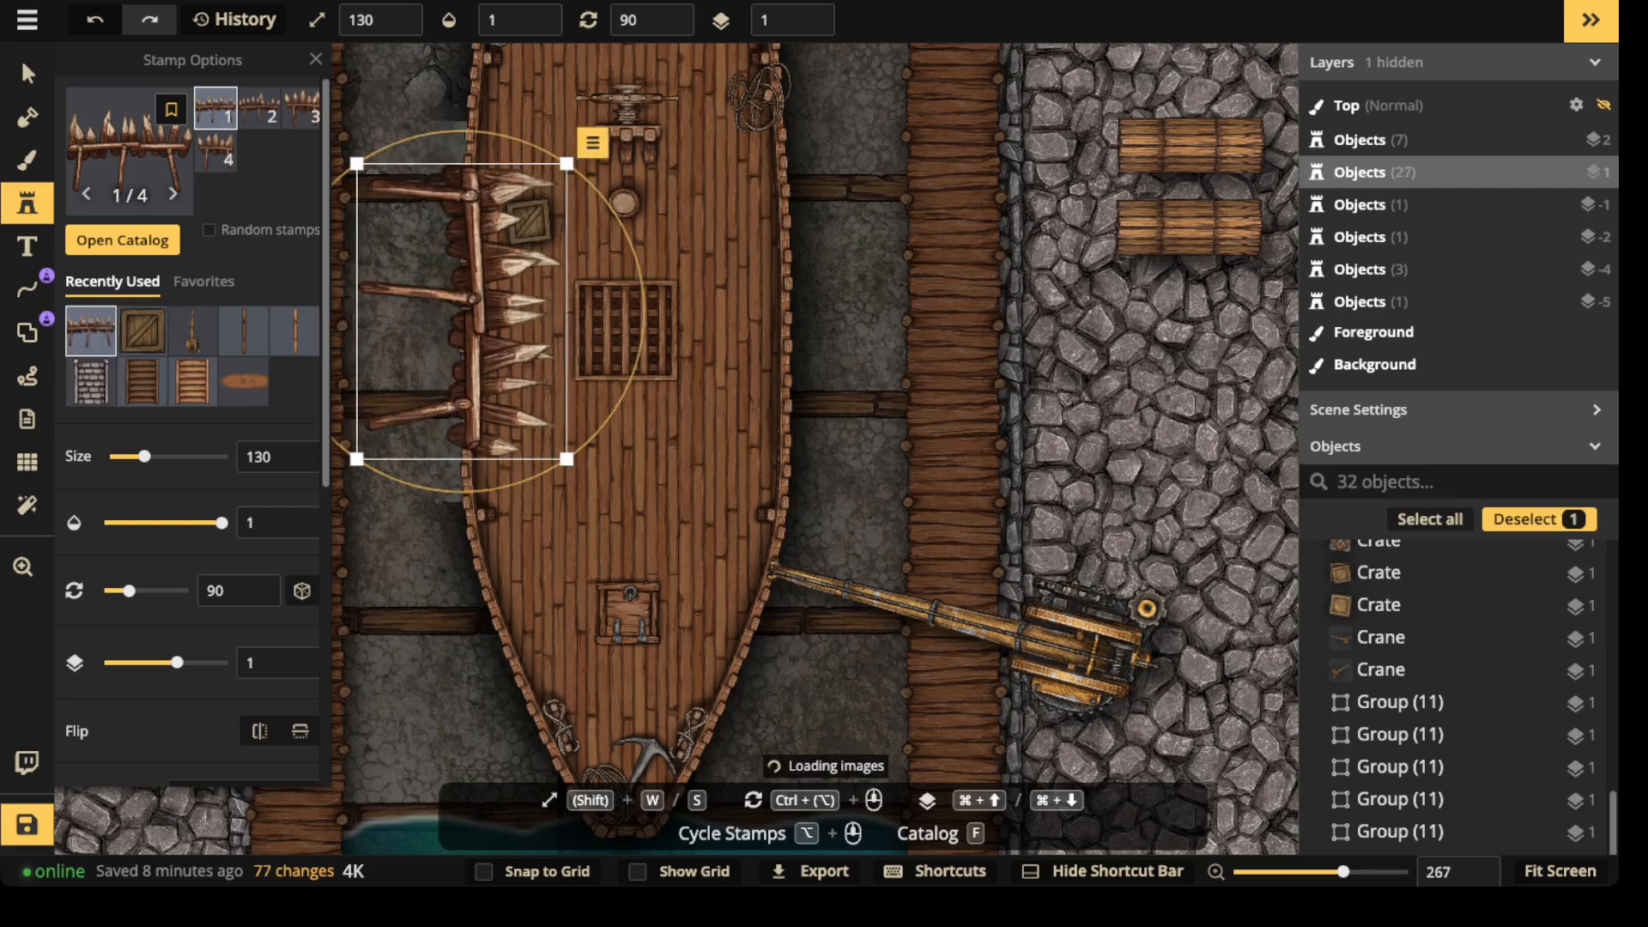
- Move the palisade to layer 0, beneath the ship, shift it slightly outward and enlarge it to 140
{"action": "left_click", "coordinate": [808, 27]}
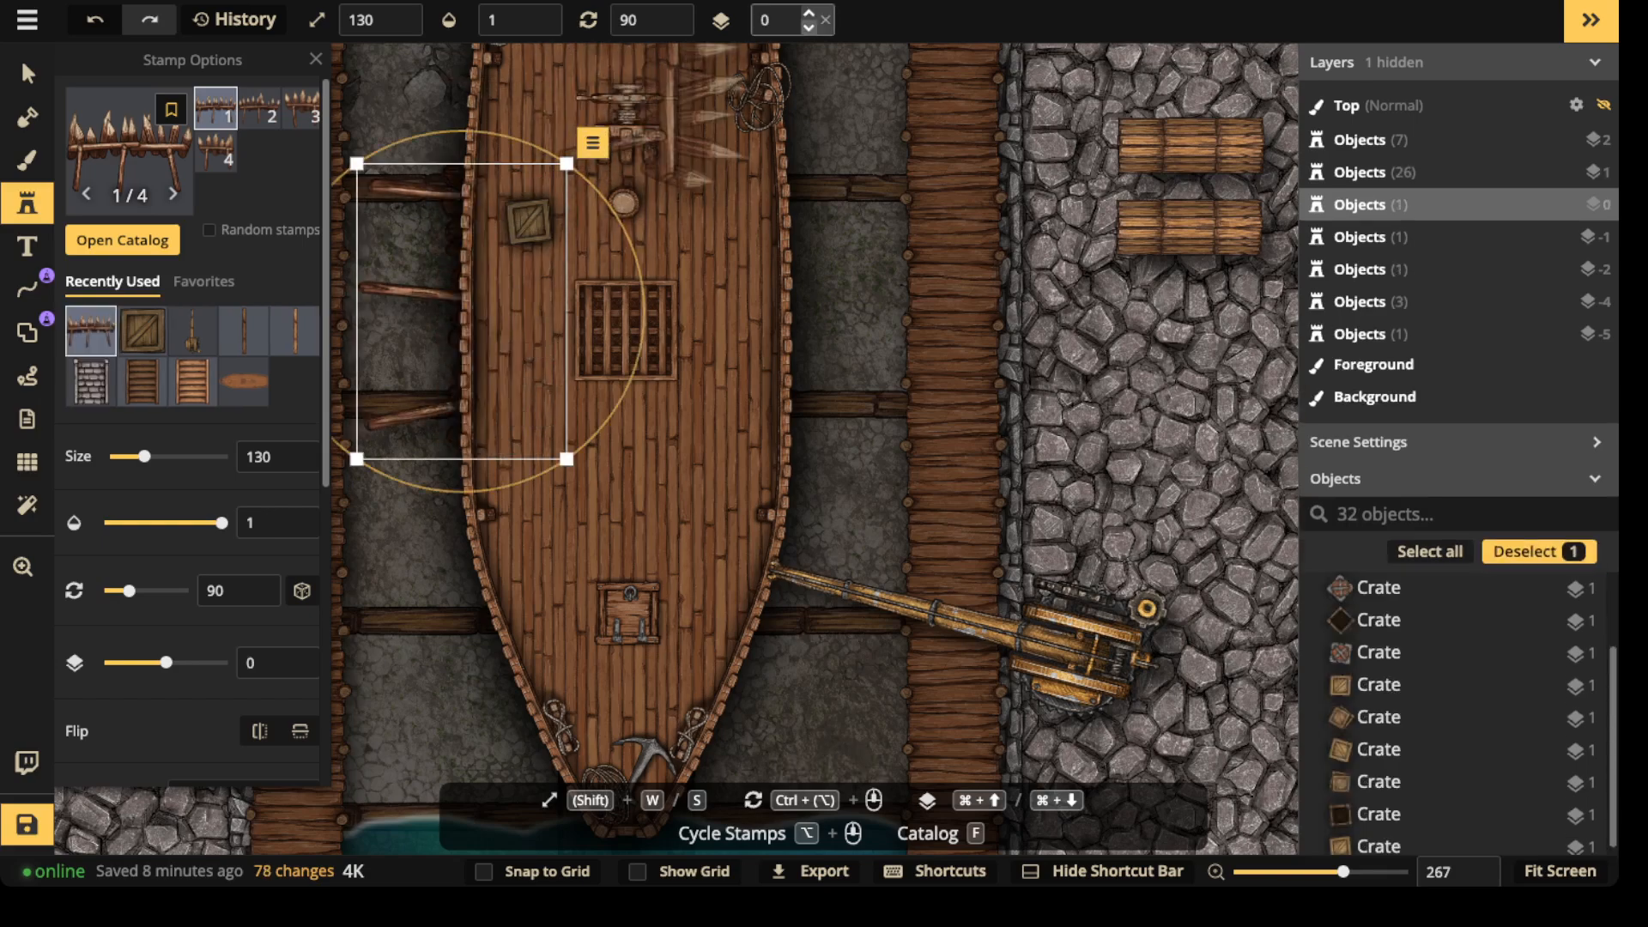
{"action": "left_click_drag", "start_coordinate": [462, 311], "coordinate": [445, 314]}
{"action": "key", "text": "w"}
{"action": "left_click_drag", "start_coordinate": [385, 257], "coordinate": [466, 173]}
{"action": "scroll", "coordinate": [394, 259], "scroll_direction": "down", "scroll_amount": 2}
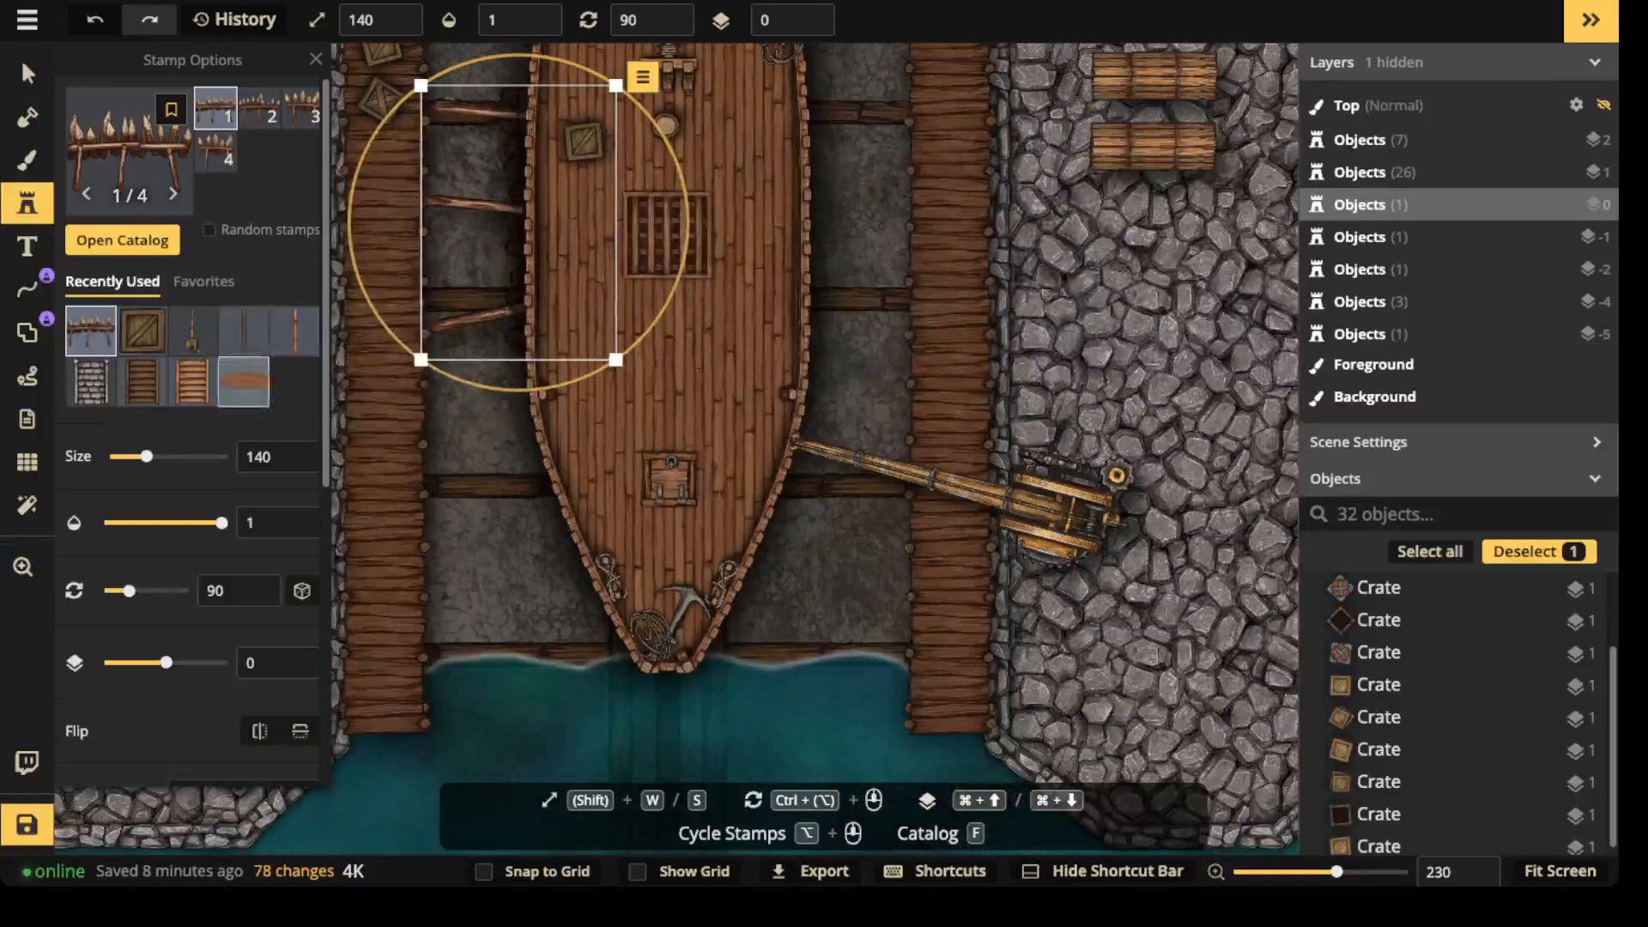
- Darken the palisade to brightness 53 and place a second one, rotated to 270, under the ship's east side
{"action": "scroll", "coordinate": [245, 331], "scroll_direction": "down", "scroll_amount": 6}
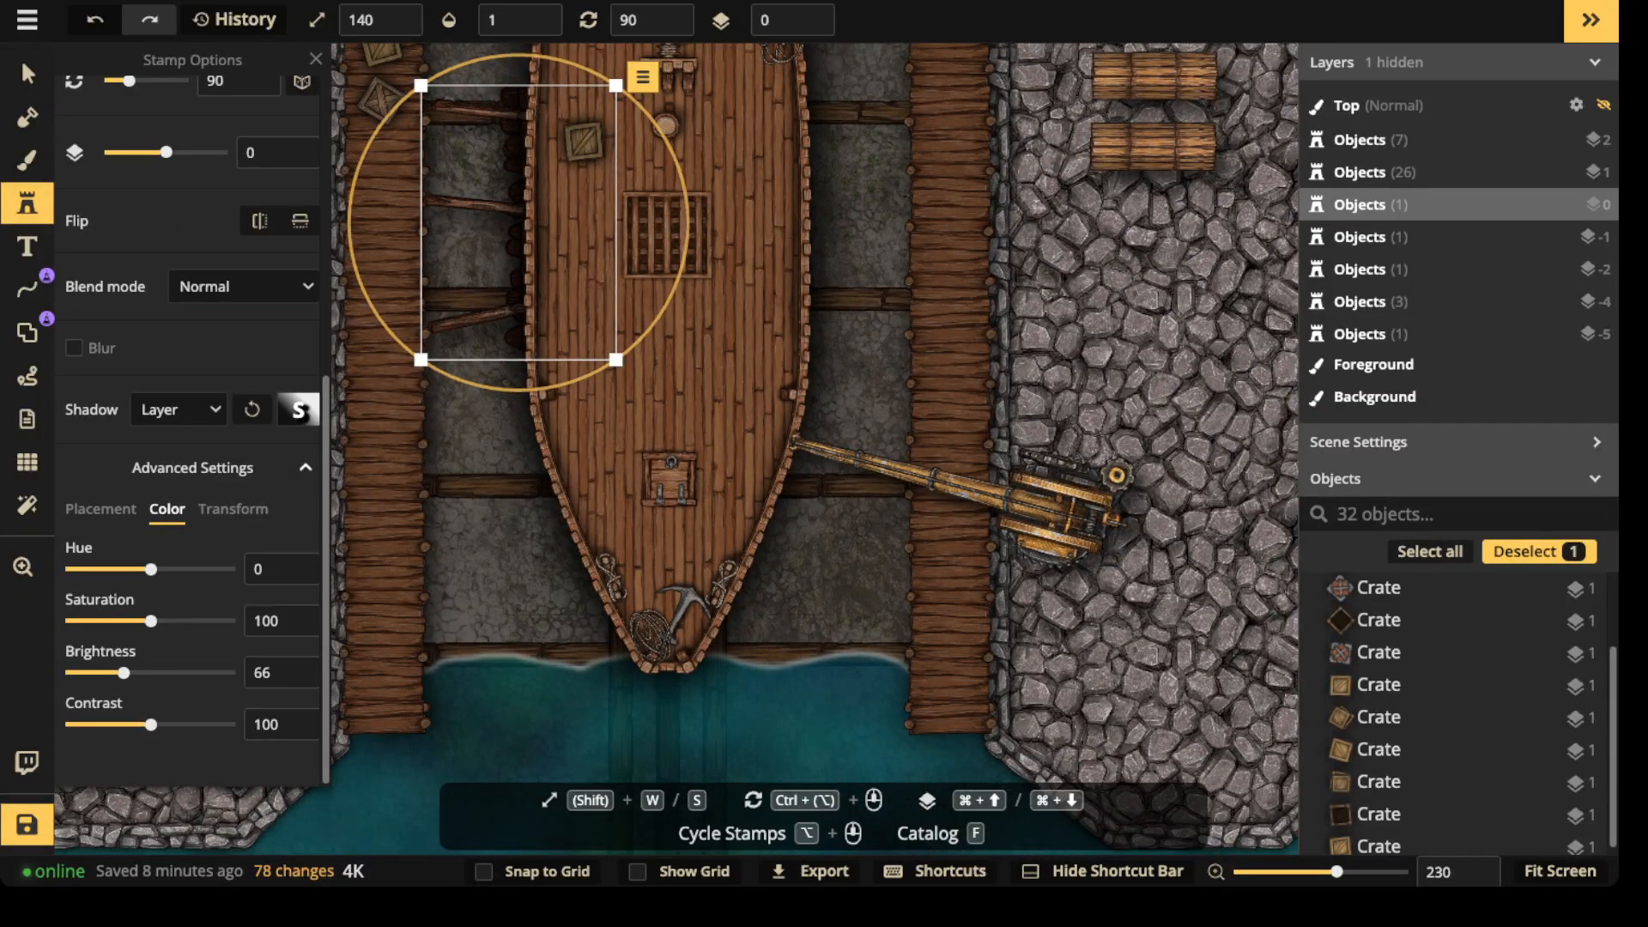
{"action": "scroll", "coordinate": [815, 447], "scroll_direction": "up", "scroll_amount": 3}
{"action": "scroll", "coordinate": [657, 412], "scroll_direction": "down", "scroll_amount": 4}
{"action": "left_click", "coordinate": [801, 509]}
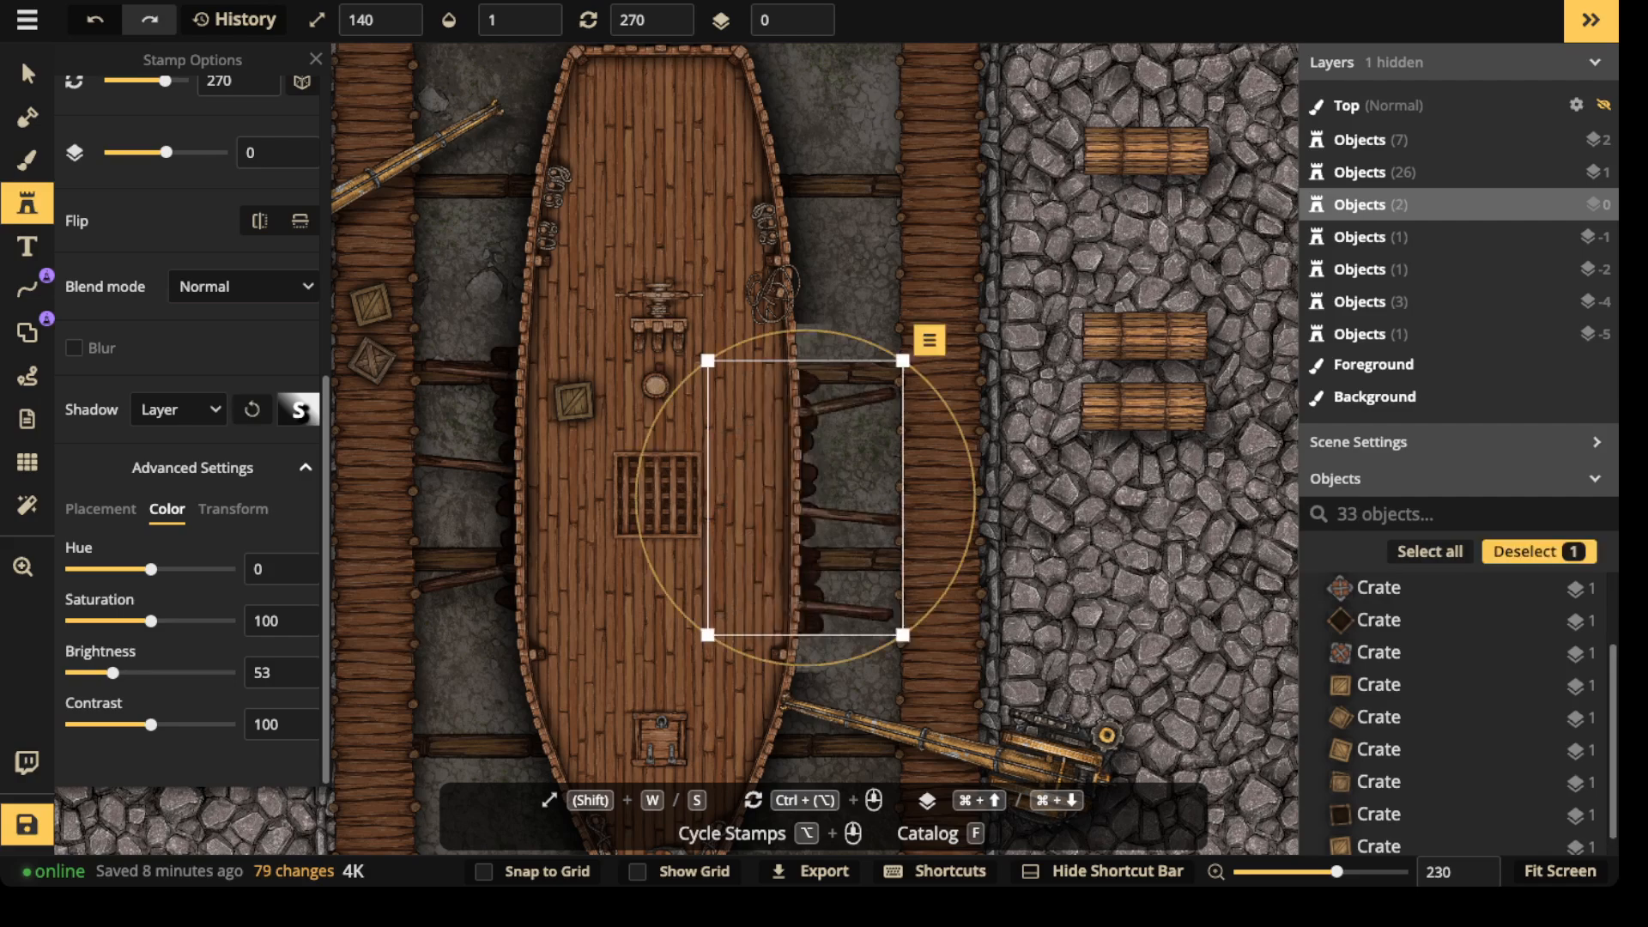
- Place two more support palisades under the hull's northern half, one on the east side rotated to 255 and one on the west
{"action": "scroll", "coordinate": [815, 275], "scroll_direction": "up", "scroll_amount": 1}
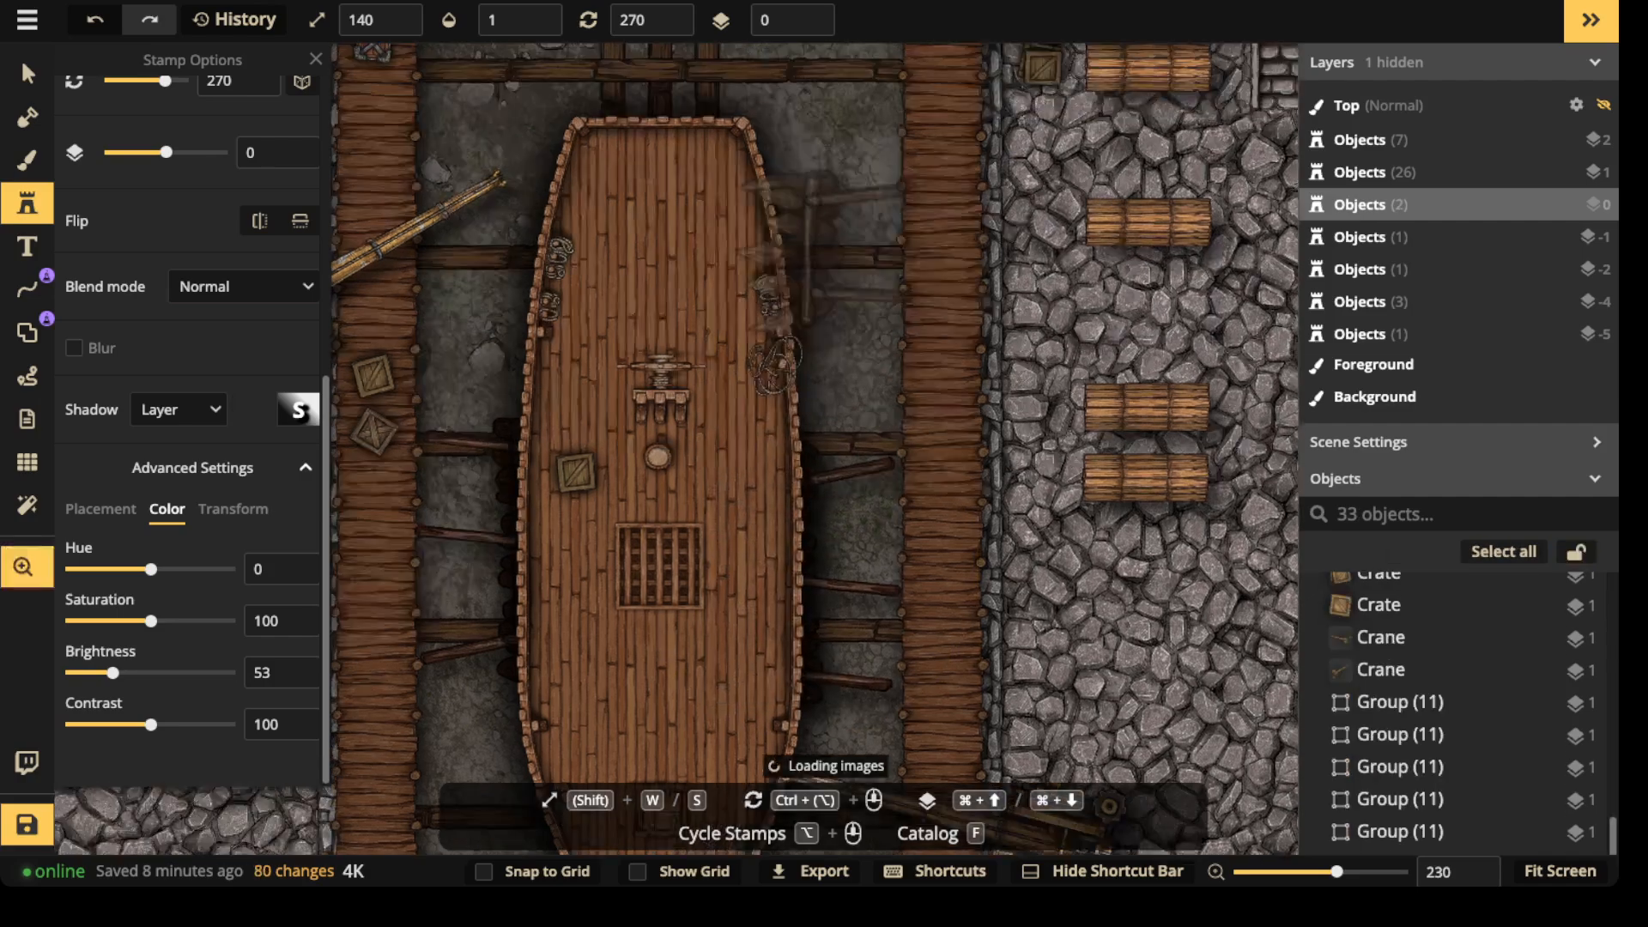
{"action": "scroll", "coordinate": [786, 229], "scroll_direction": "down", "scroll_amount": 1}
{"action": "left_click", "coordinate": [787, 229]}
{"action": "key", "text": "Escape"}
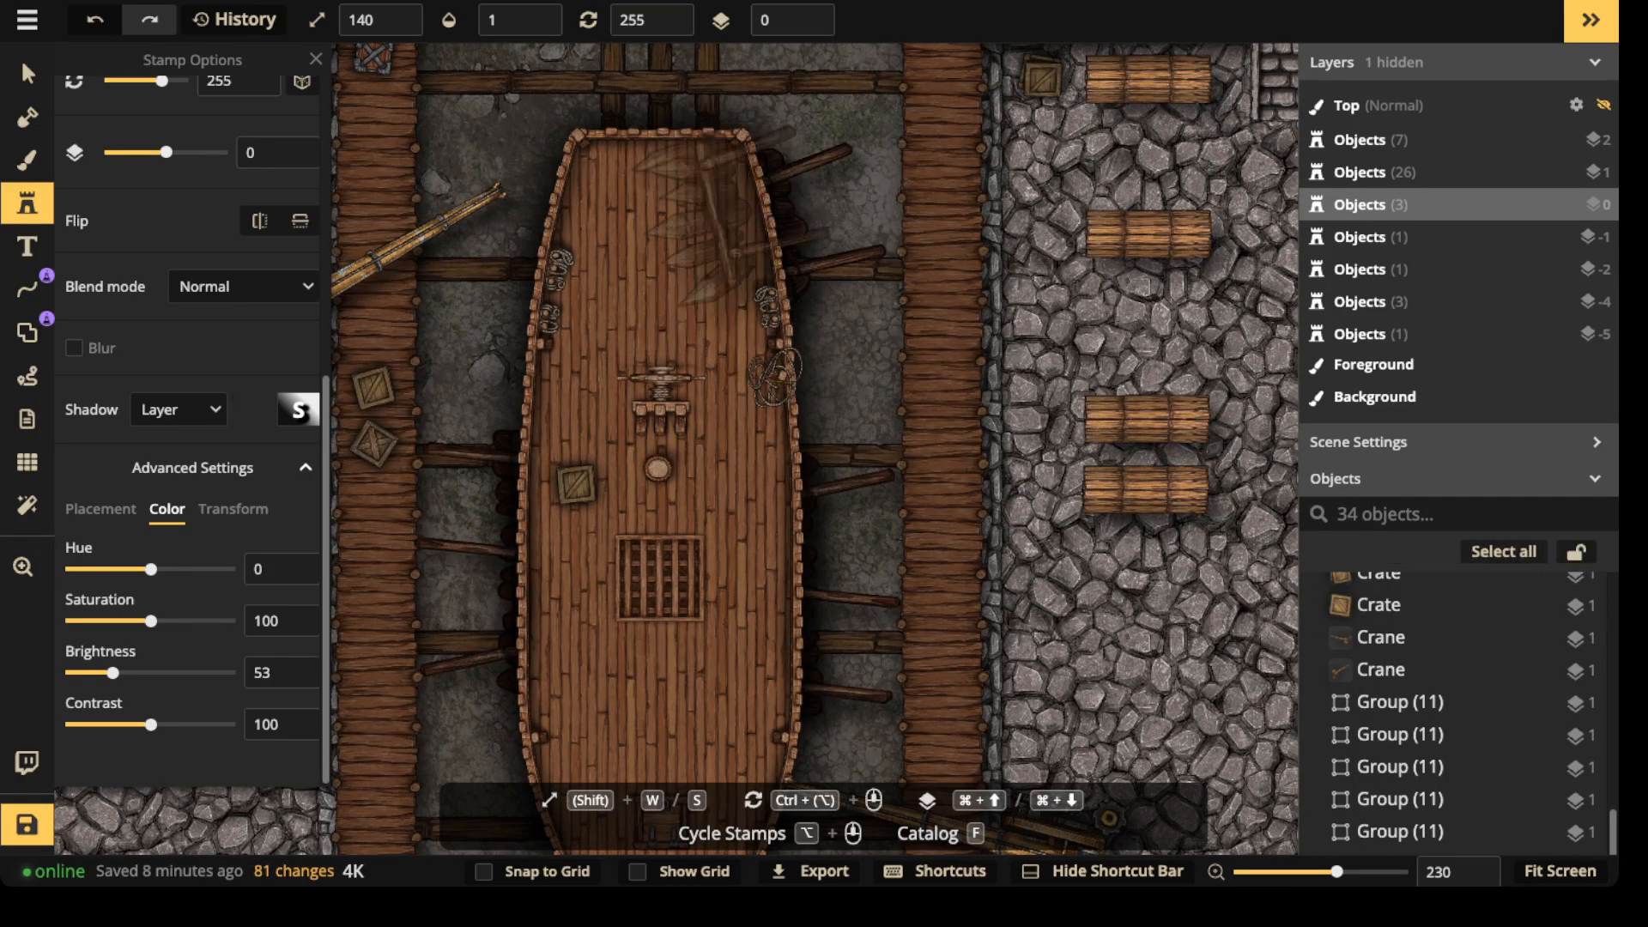
{"action": "scroll", "coordinate": [541, 257], "scroll_direction": "down", "scroll_amount": 10}
{"action": "scroll", "coordinate": [567, 257], "scroll_direction": "down", "scroll_amount": 2}
{"action": "left_click", "coordinate": [567, 257]}
{"action": "scroll", "coordinate": [601, 258], "scroll_direction": "down", "scroll_amount": 3}
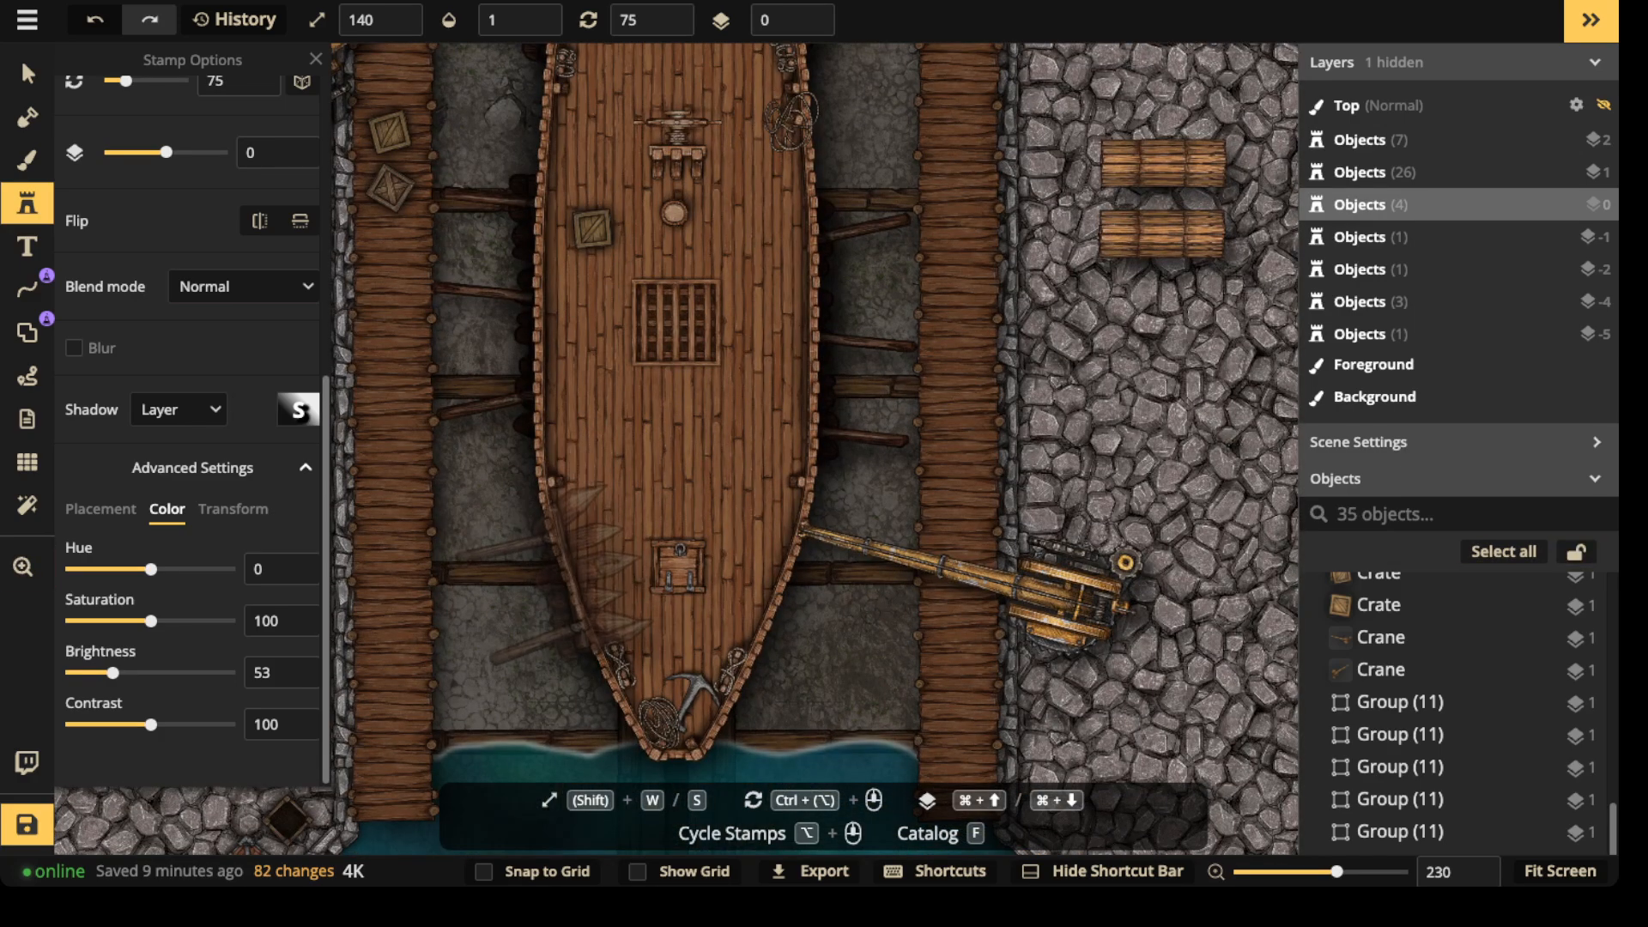
- Place angled support palisades under both sides of the hull's tapered southern end, with the east one rotated to 300
{"action": "left_click", "coordinate": [559, 589]}
{"action": "key", "text": "Escape"}
{"action": "scroll", "coordinate": [721, 566], "scroll_direction": "down", "scroll_amount": 1}
{"action": "scroll", "coordinate": [726, 562], "scroll_direction": "down", "scroll_amount": 8}
{"action": "scroll", "coordinate": [772, 593], "scroll_direction": "down", "scroll_amount": 2}
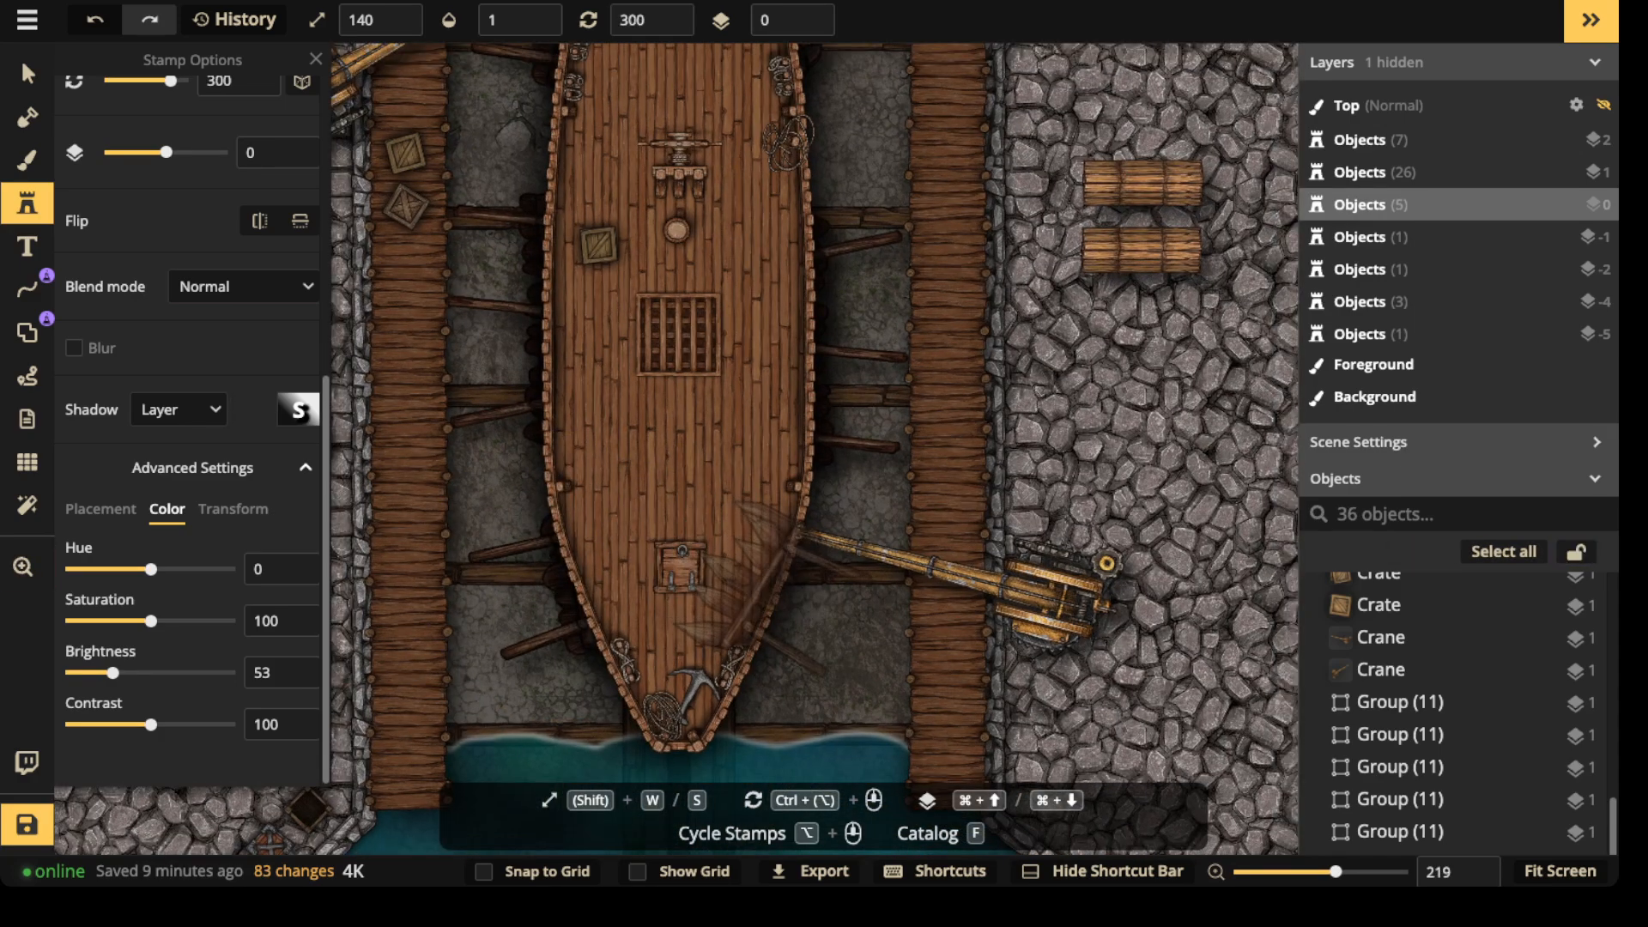
{"action": "left_click", "coordinate": [778, 594]}
{"action": "scroll", "coordinate": [773, 588], "scroll_direction": "down", "scroll_amount": 2}
{"action": "key", "text": "Escape"}
{"action": "scroll", "coordinate": [686, 387], "scroll_direction": "down", "scroll_amount": 5}
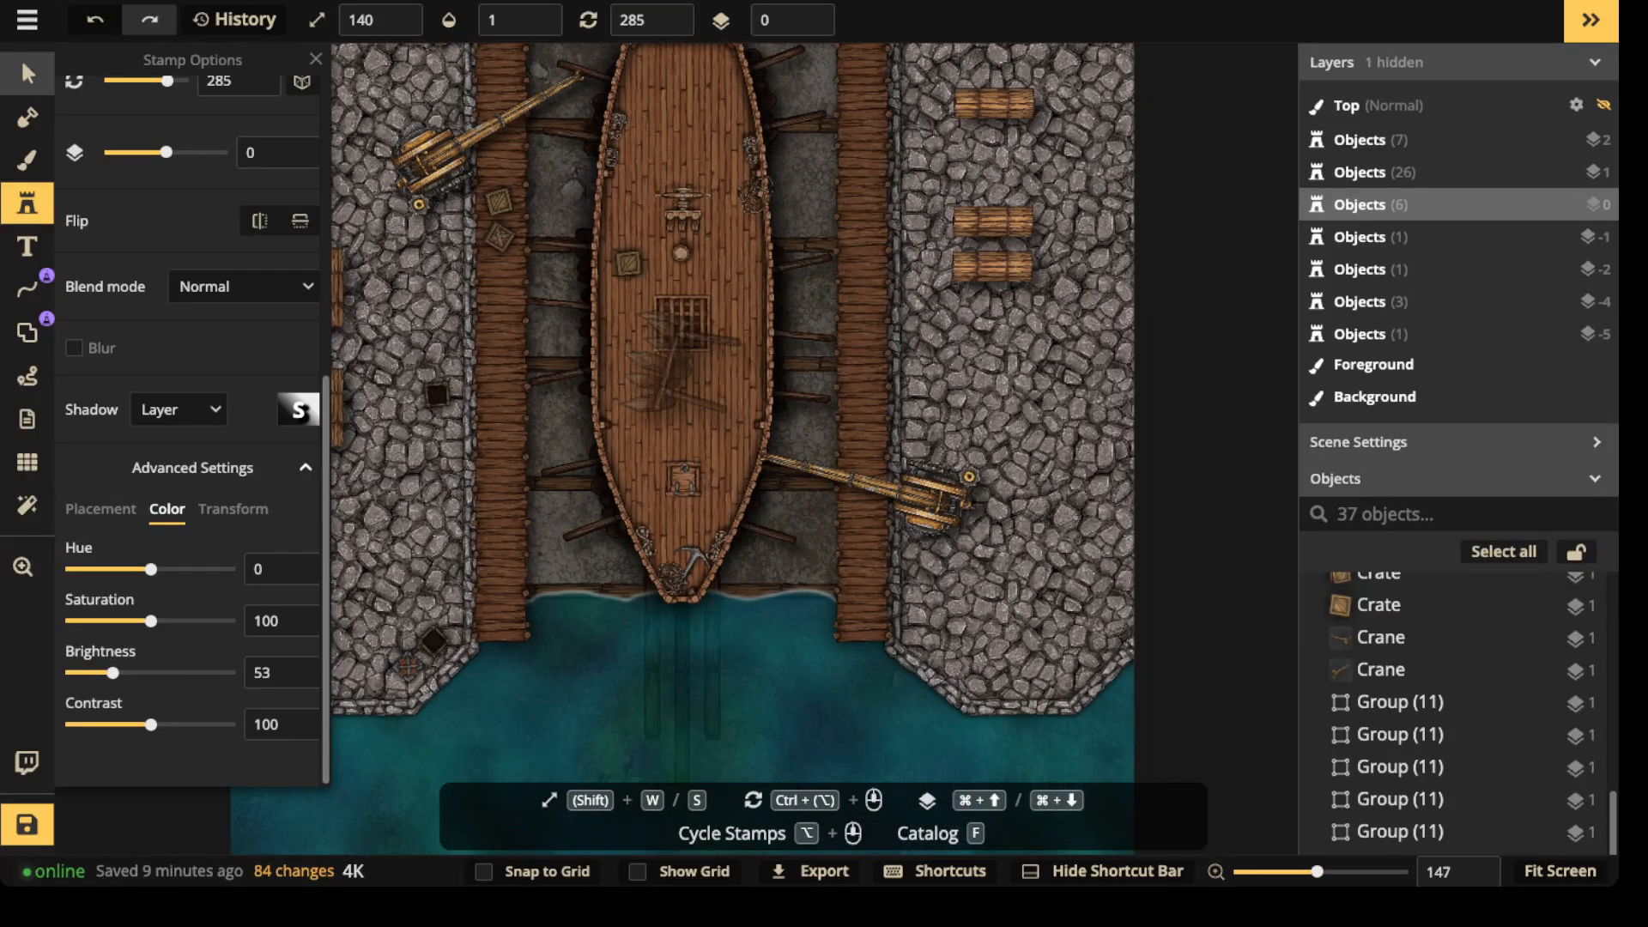
{"action": "left_click", "coordinate": [20, 58]}
{"action": "scroll", "coordinate": [601, 386], "scroll_direction": "down", "scroll_amount": 2}
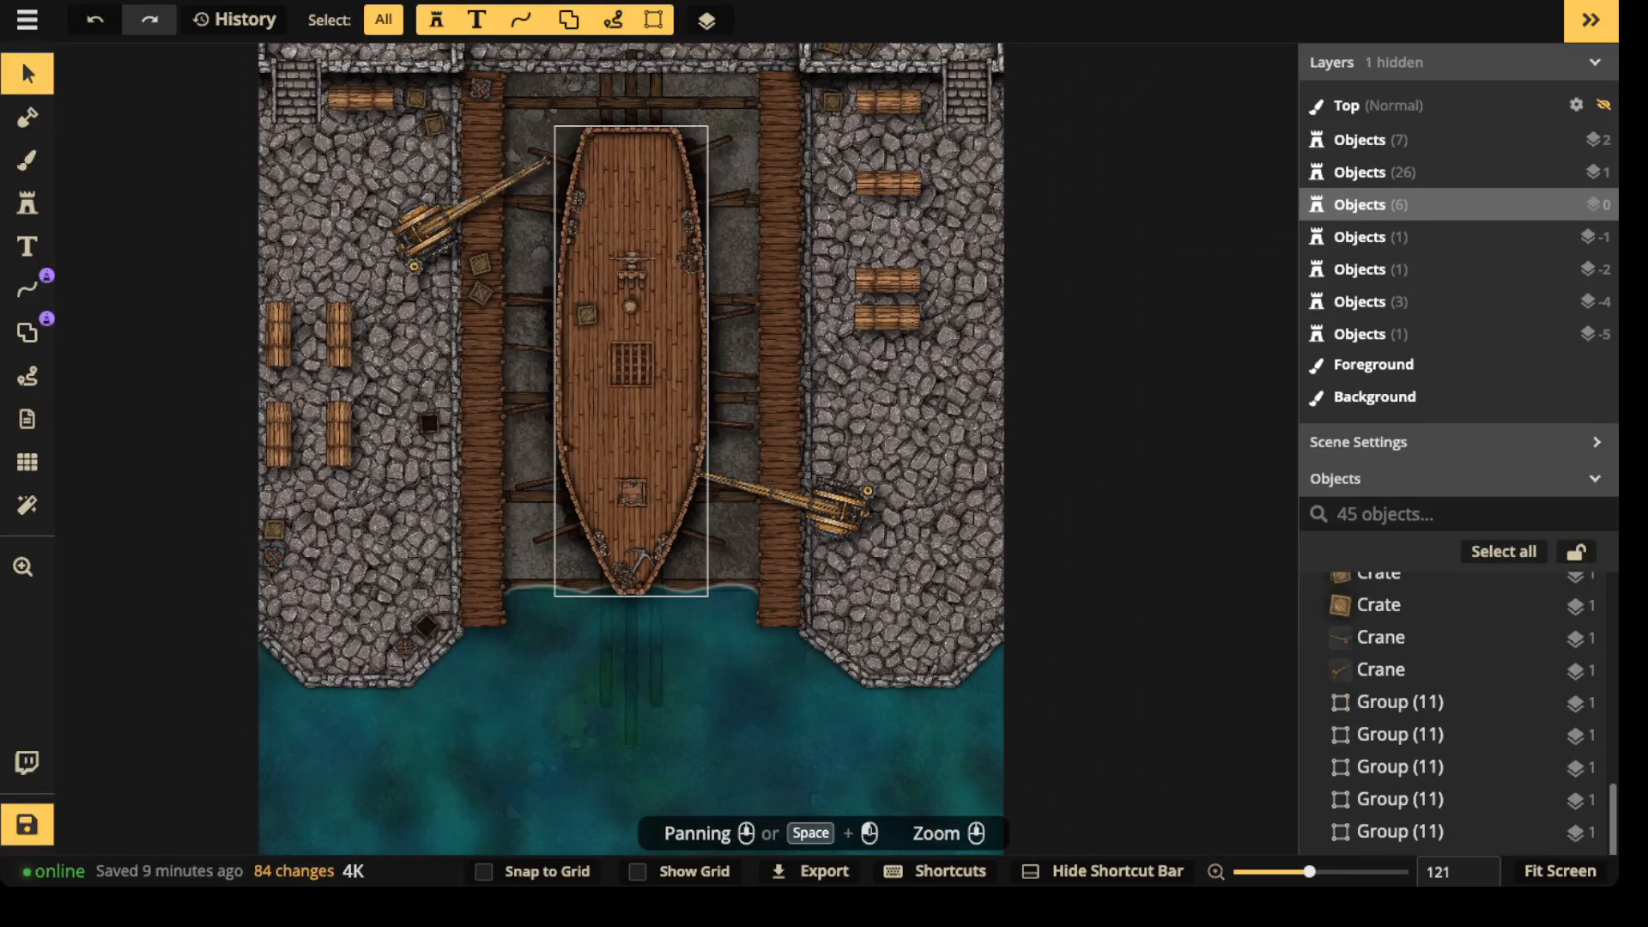
- Set up the Pen shape tool without merging or stroke, using a solid black fill (000000)
{"action": "scroll", "coordinate": [660, 474], "scroll_direction": "up", "scroll_amount": 6}
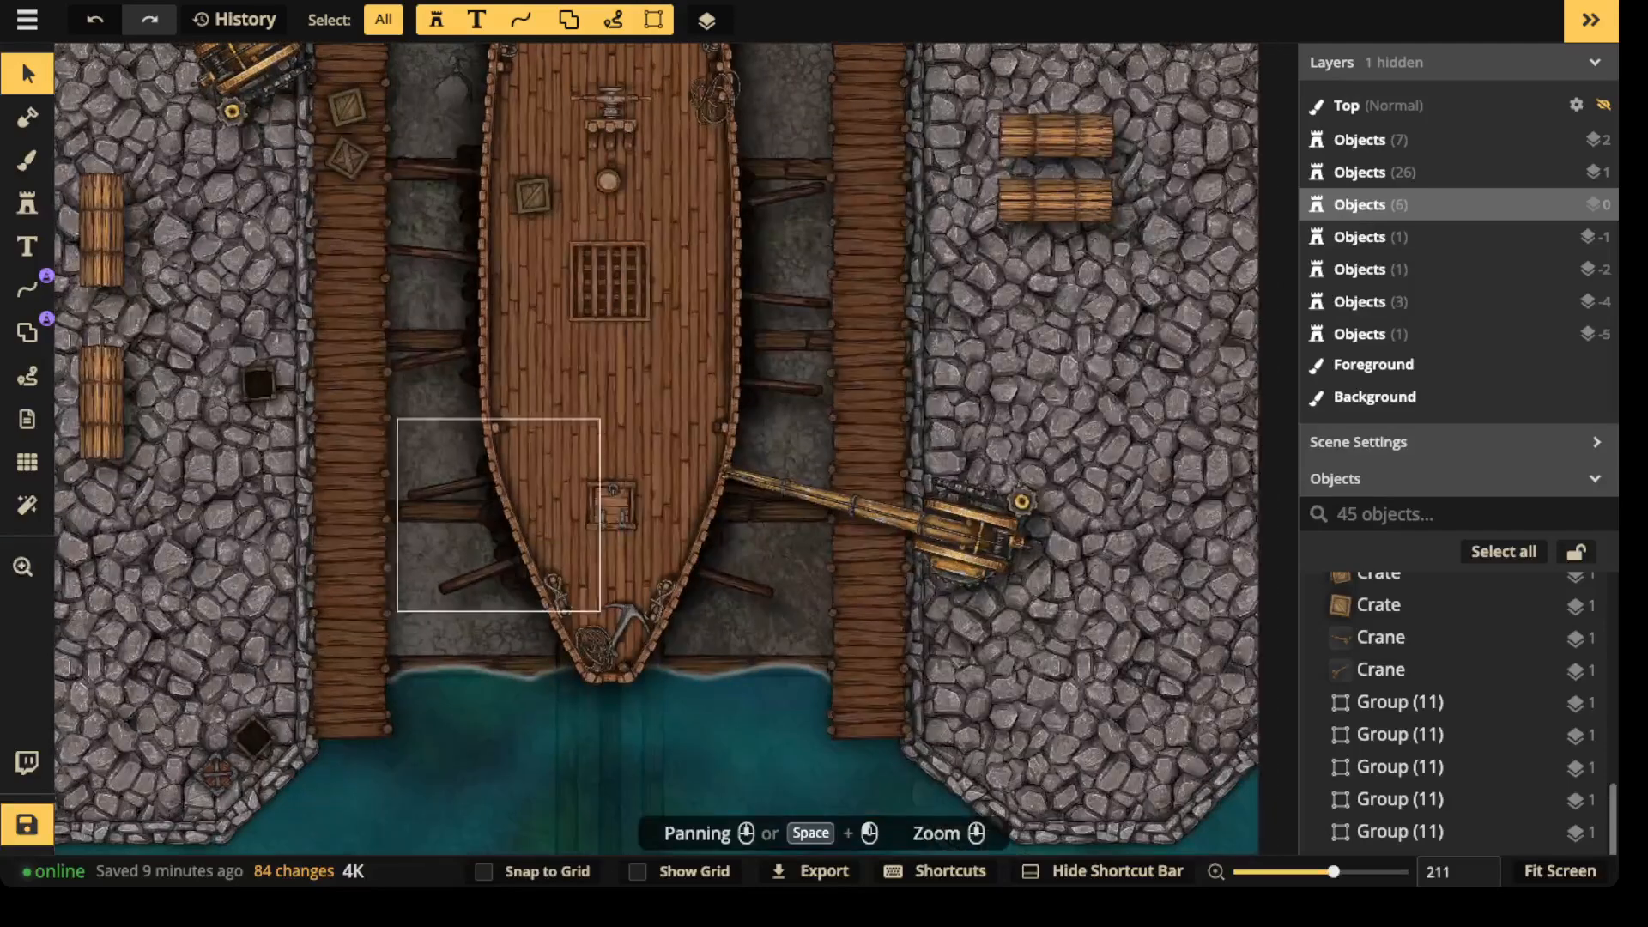
{"action": "scroll", "coordinate": [612, 319], "scroll_direction": "up", "scroll_amount": 1}
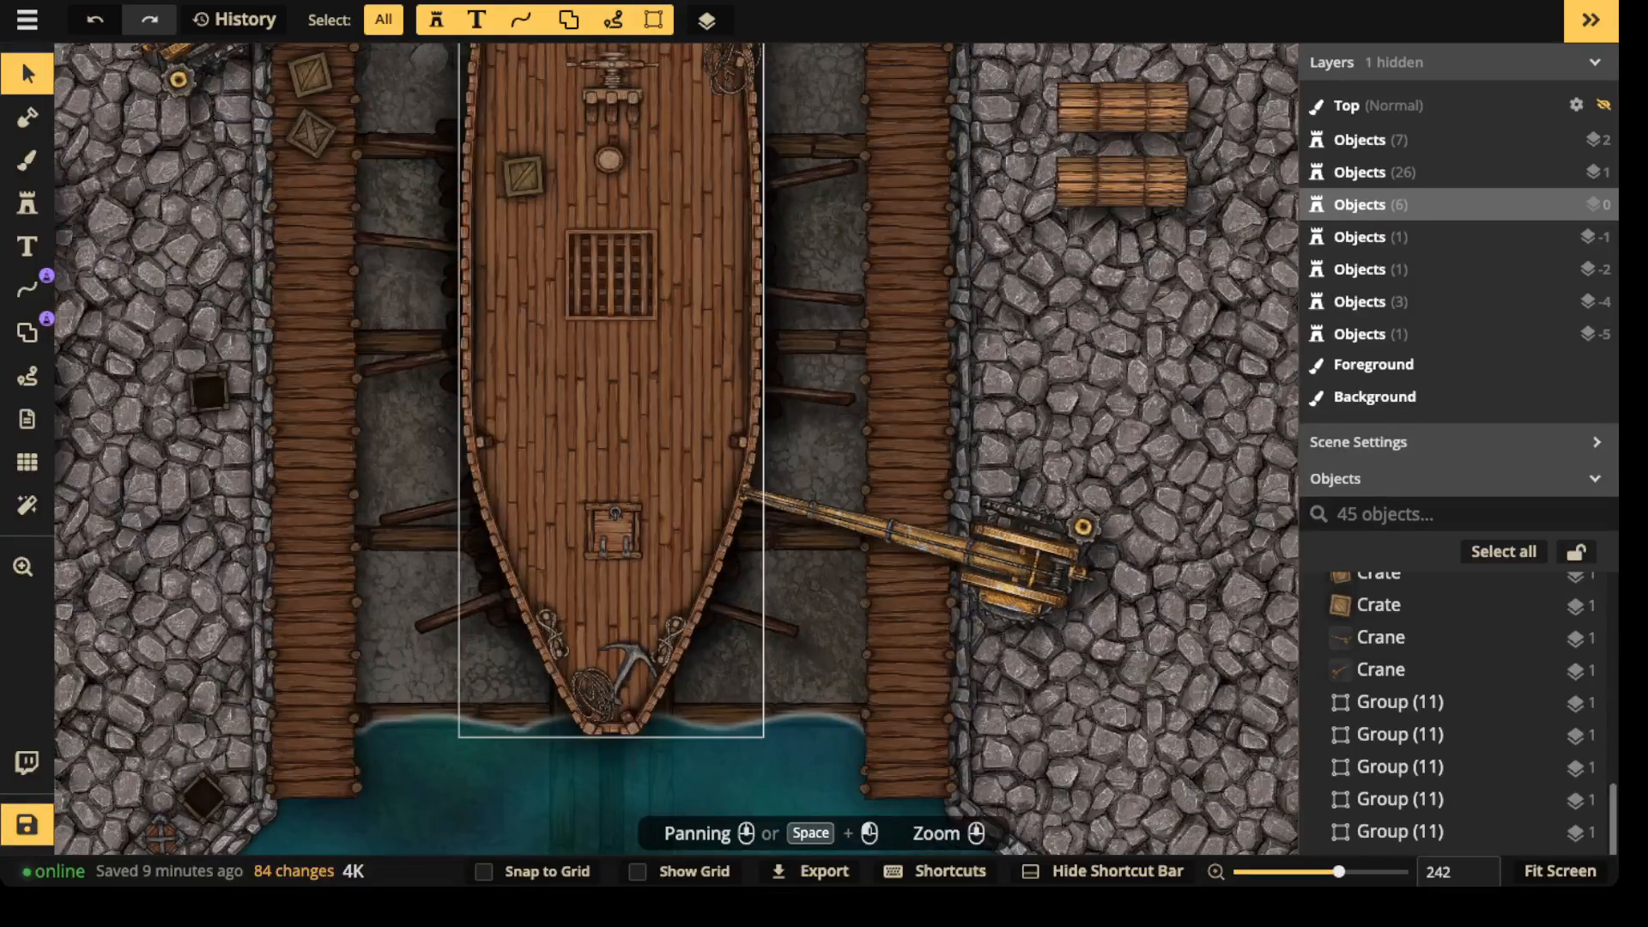
{"action": "scroll", "coordinate": [532, 344], "scroll_direction": "up", "scroll_amount": 2}
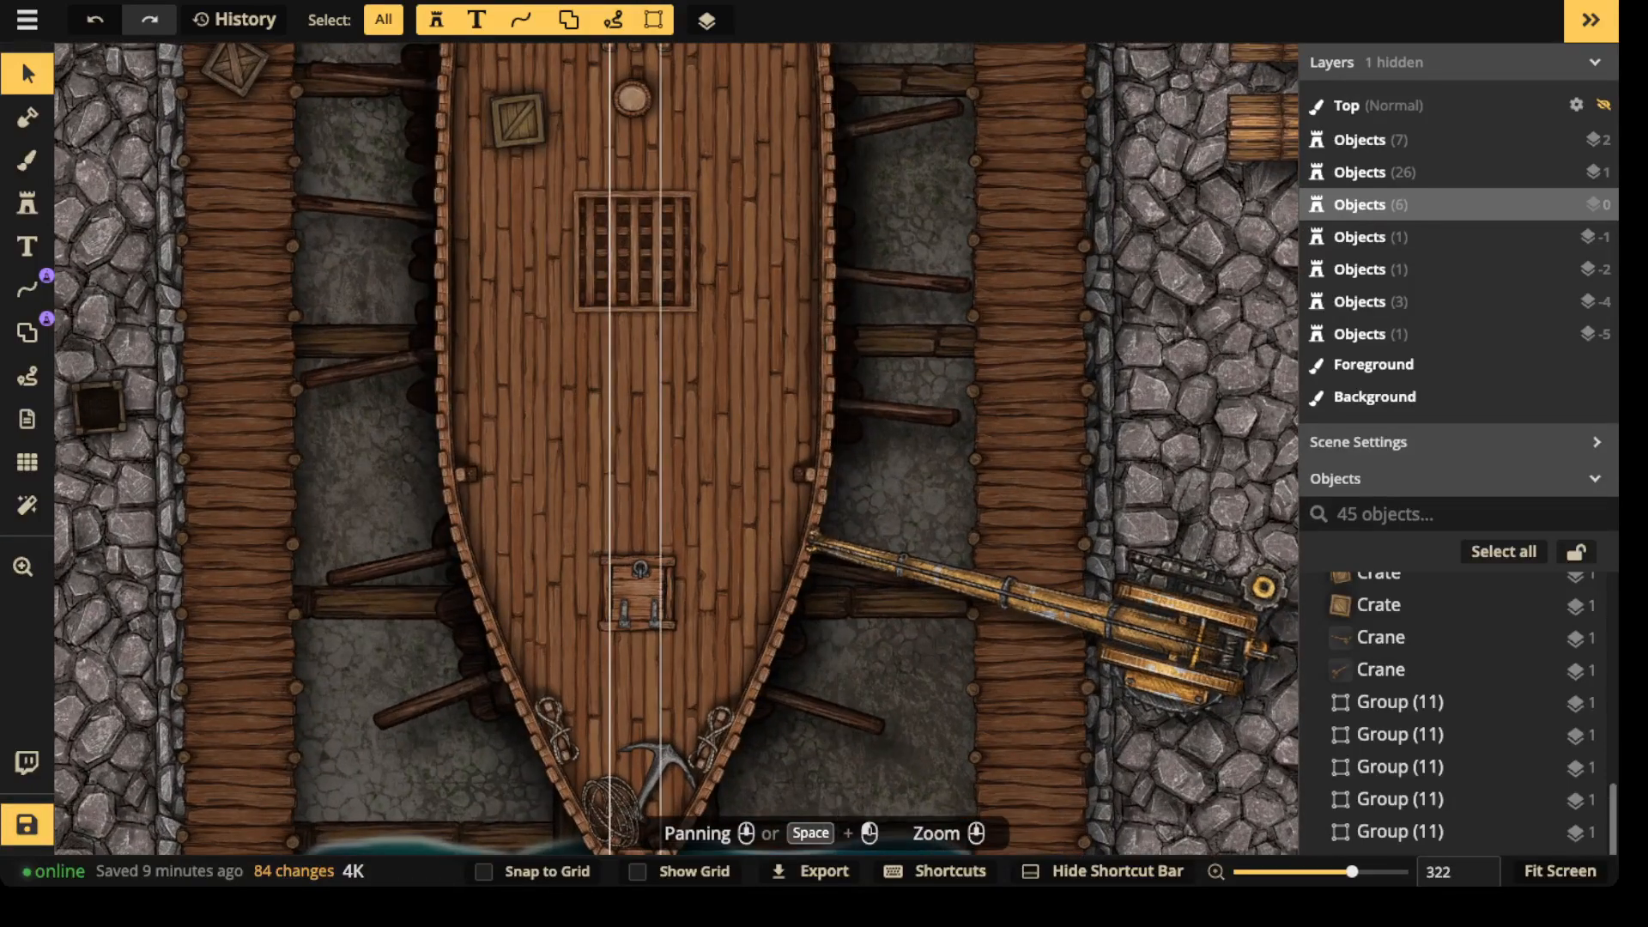
{"action": "scroll", "coordinate": [629, 369], "scroll_direction": "up", "scroll_amount": 2}
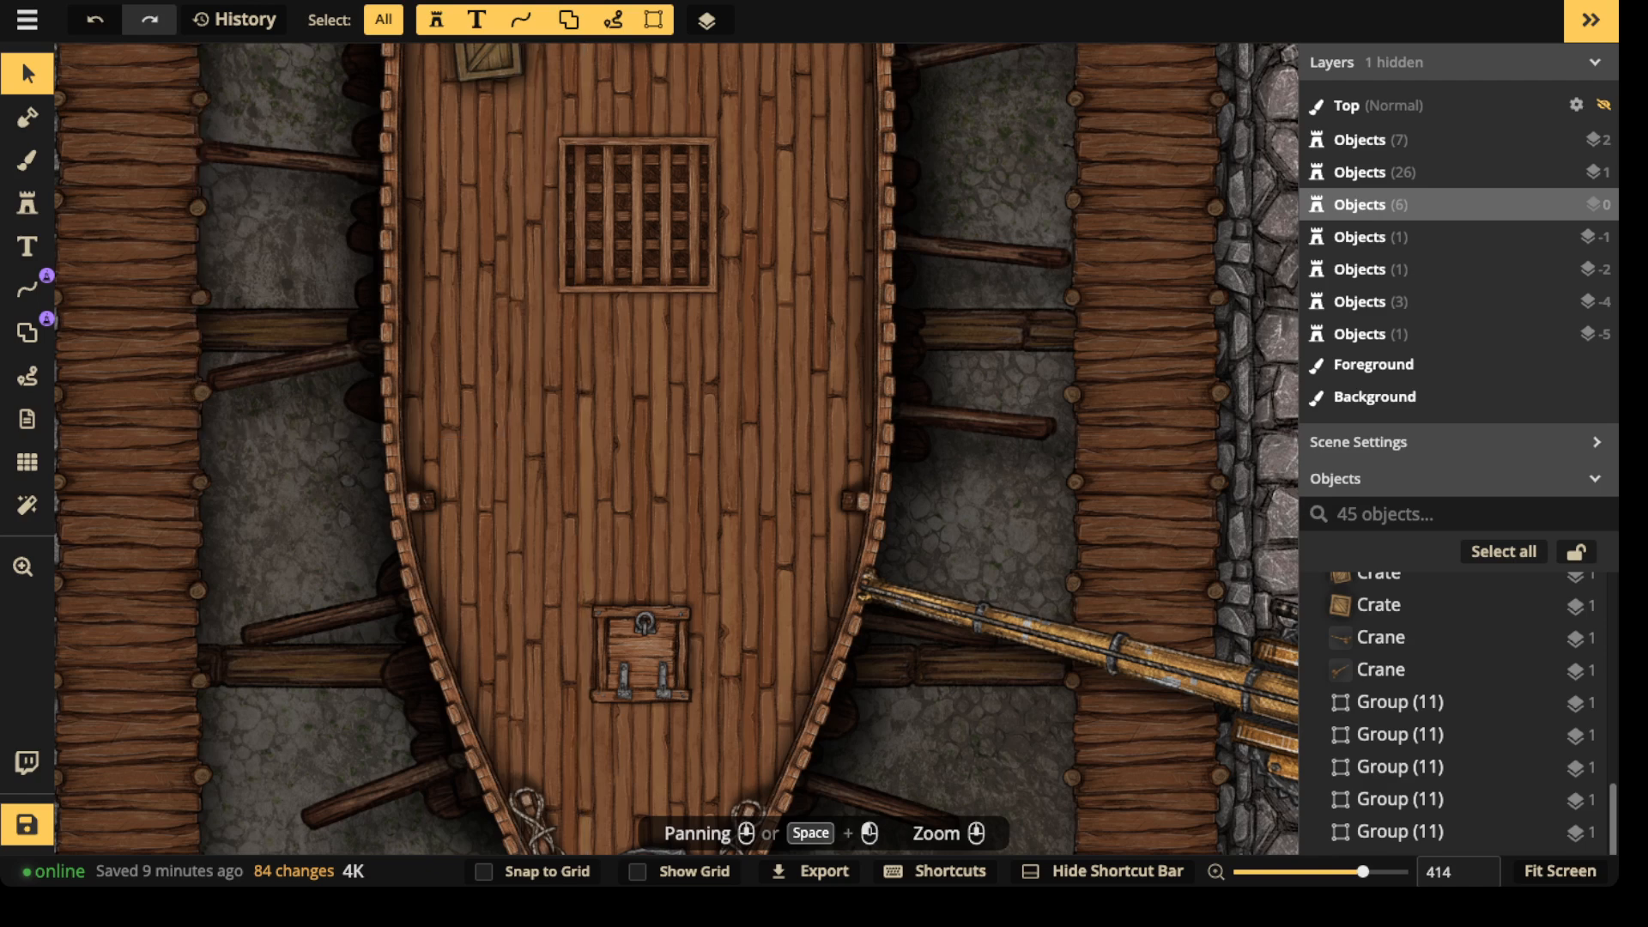
{"action": "left_click", "coordinate": [26, 332]}
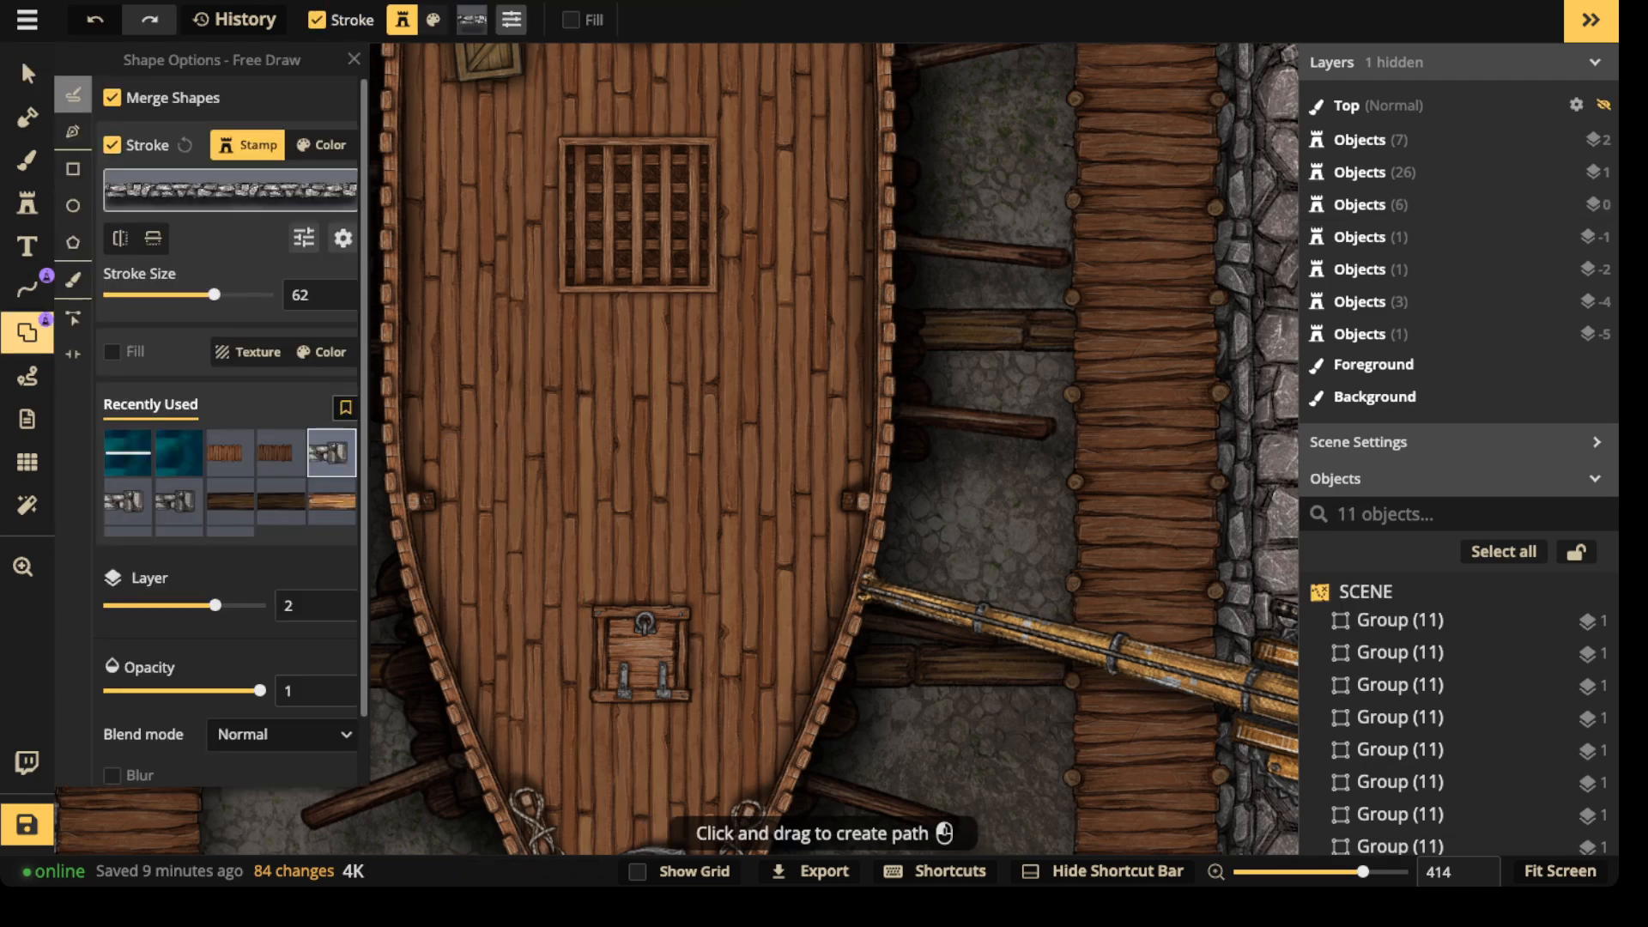
{"action": "left_click", "coordinate": [73, 131]}
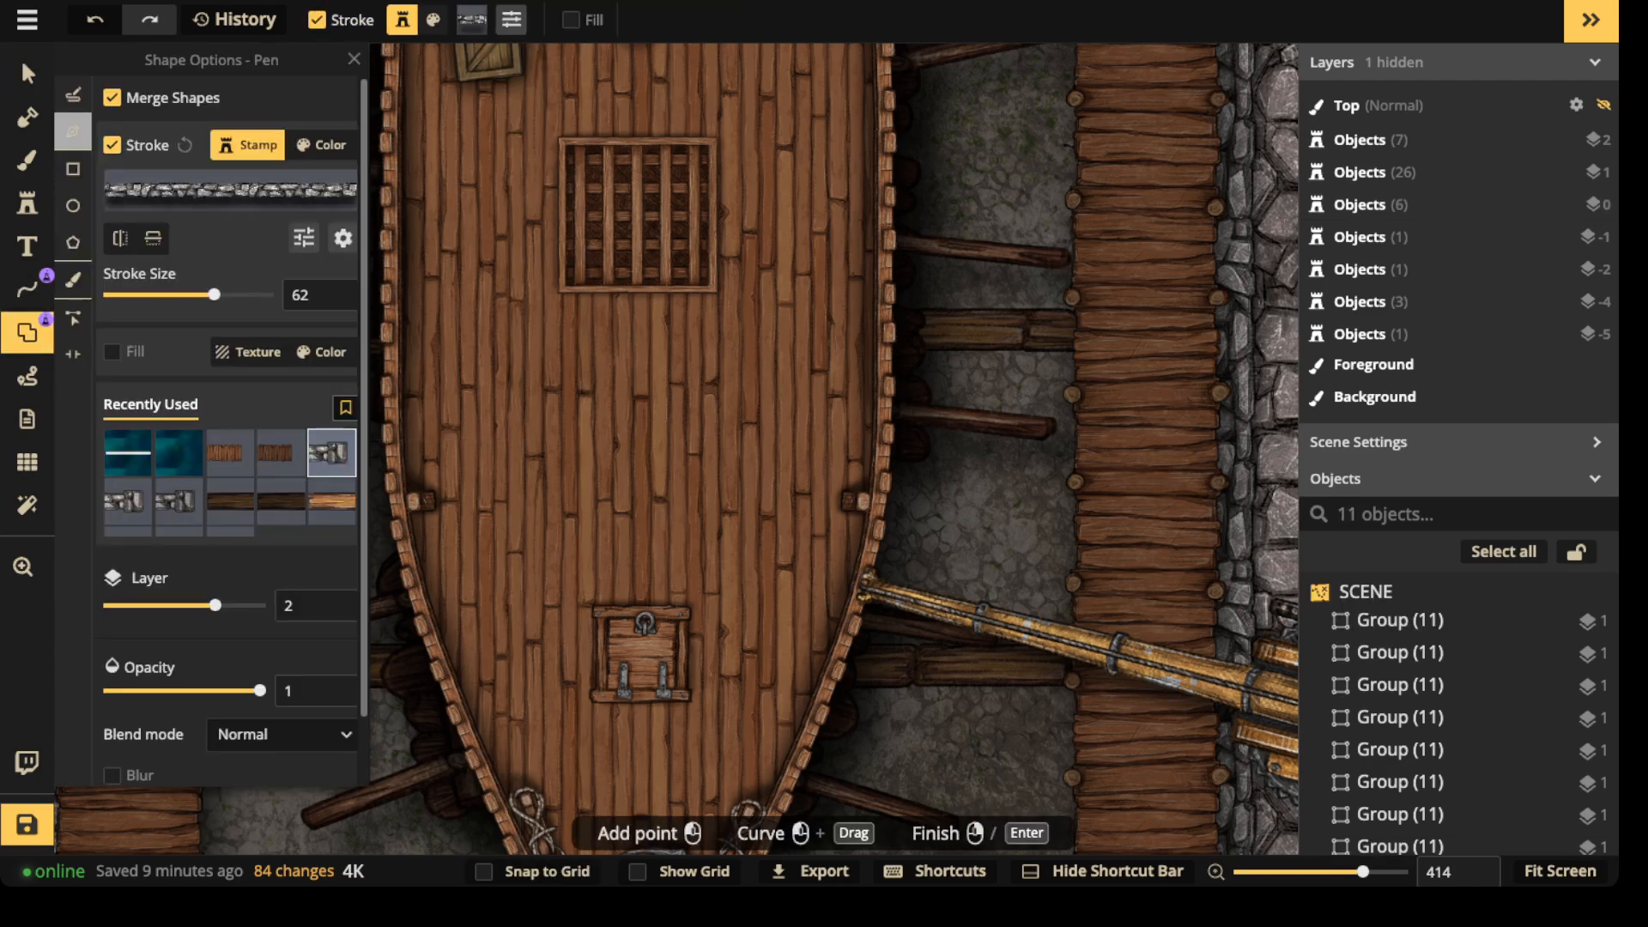
{"action": "left_click", "coordinate": [112, 144]}
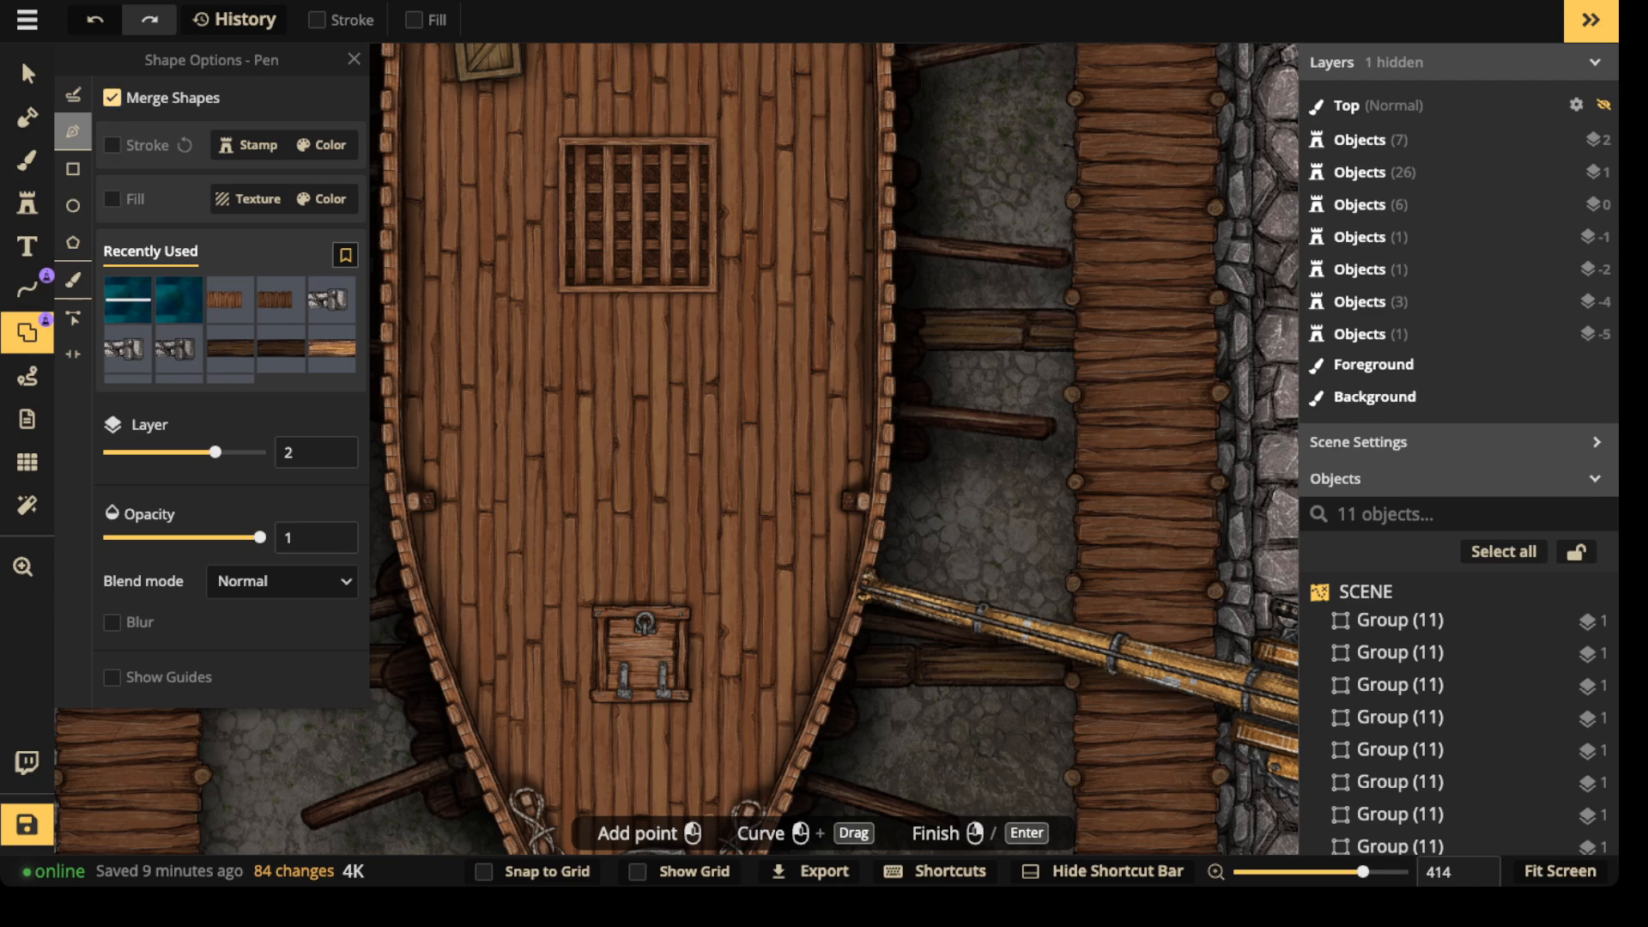
{"action": "left_click", "coordinate": [111, 97]}
{"action": "left_click", "coordinate": [112, 198]}
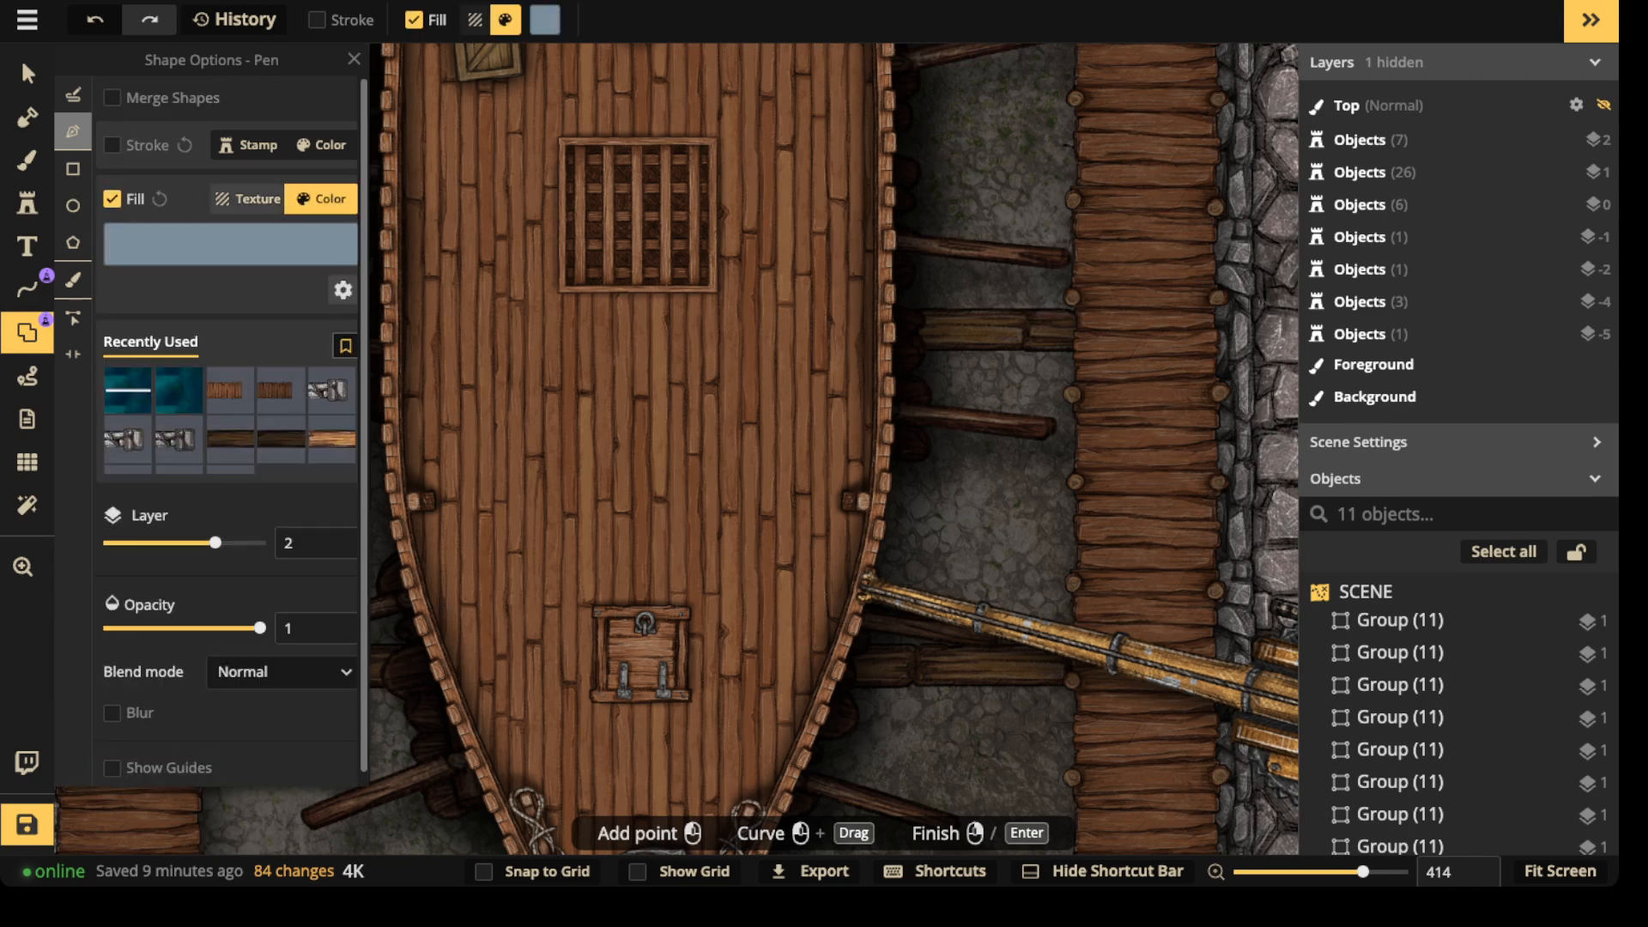
{"action": "left_click", "coordinate": [230, 245]}
{"action": "left_click", "coordinate": [450, 428]}
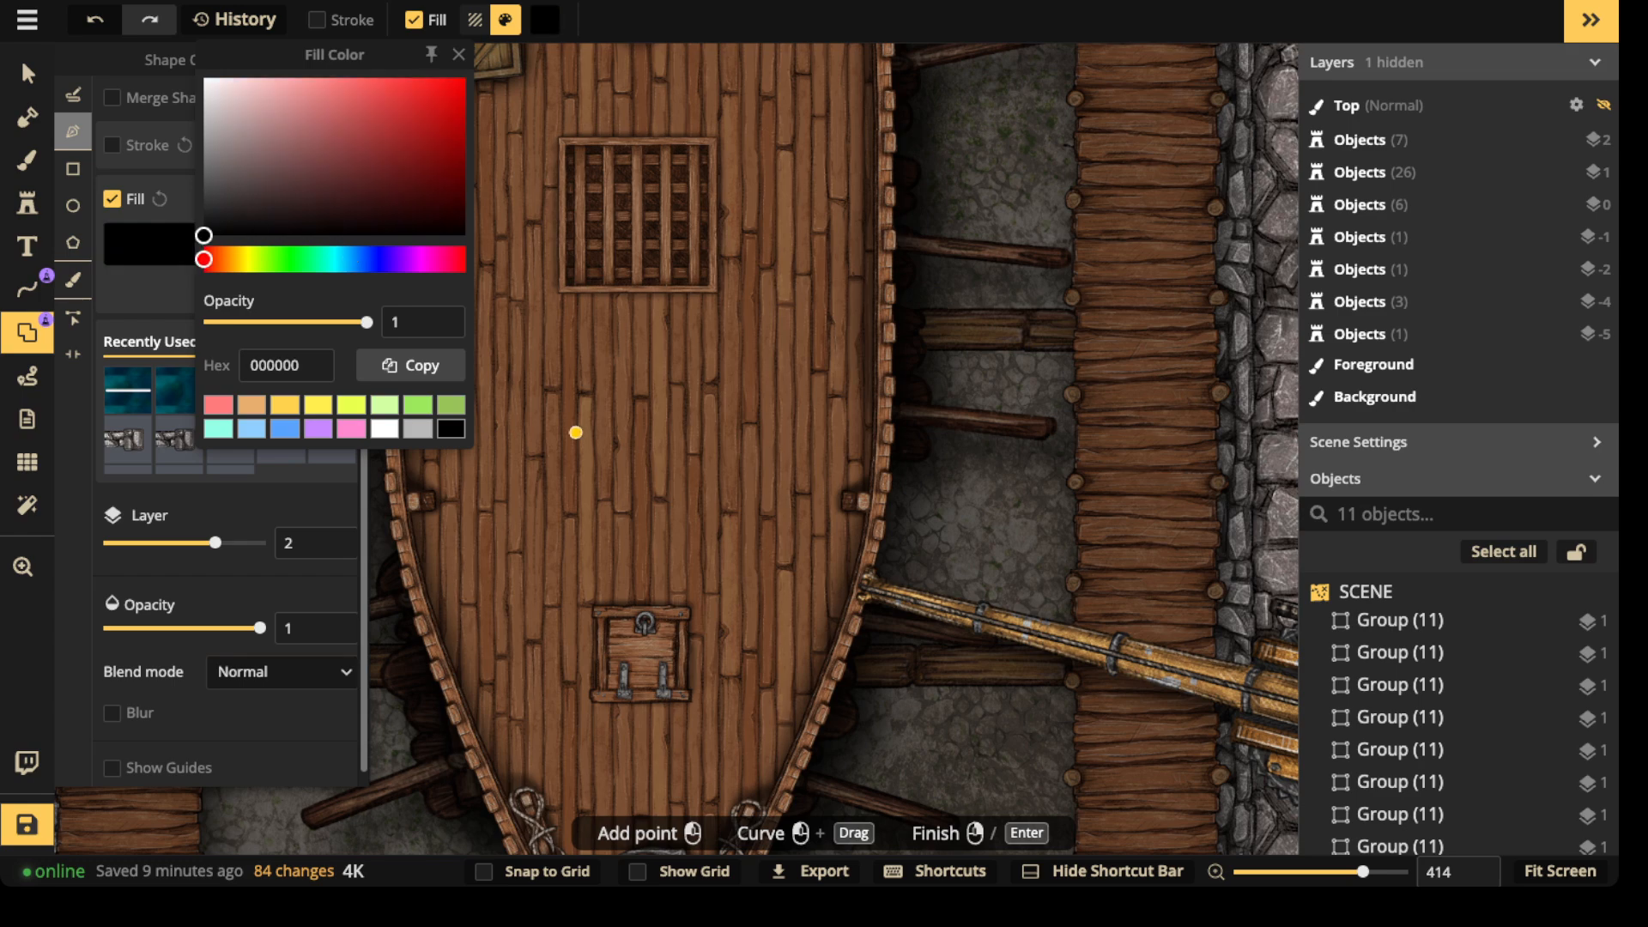
- Add a stepped black gap about two planks wide on layer 3, in the west side of the deck southwest of the grate
{"action": "scroll", "coordinate": [602, 419], "scroll_direction": "up", "scroll_amount": 2}
{"action": "left_click", "coordinate": [458, 54]}
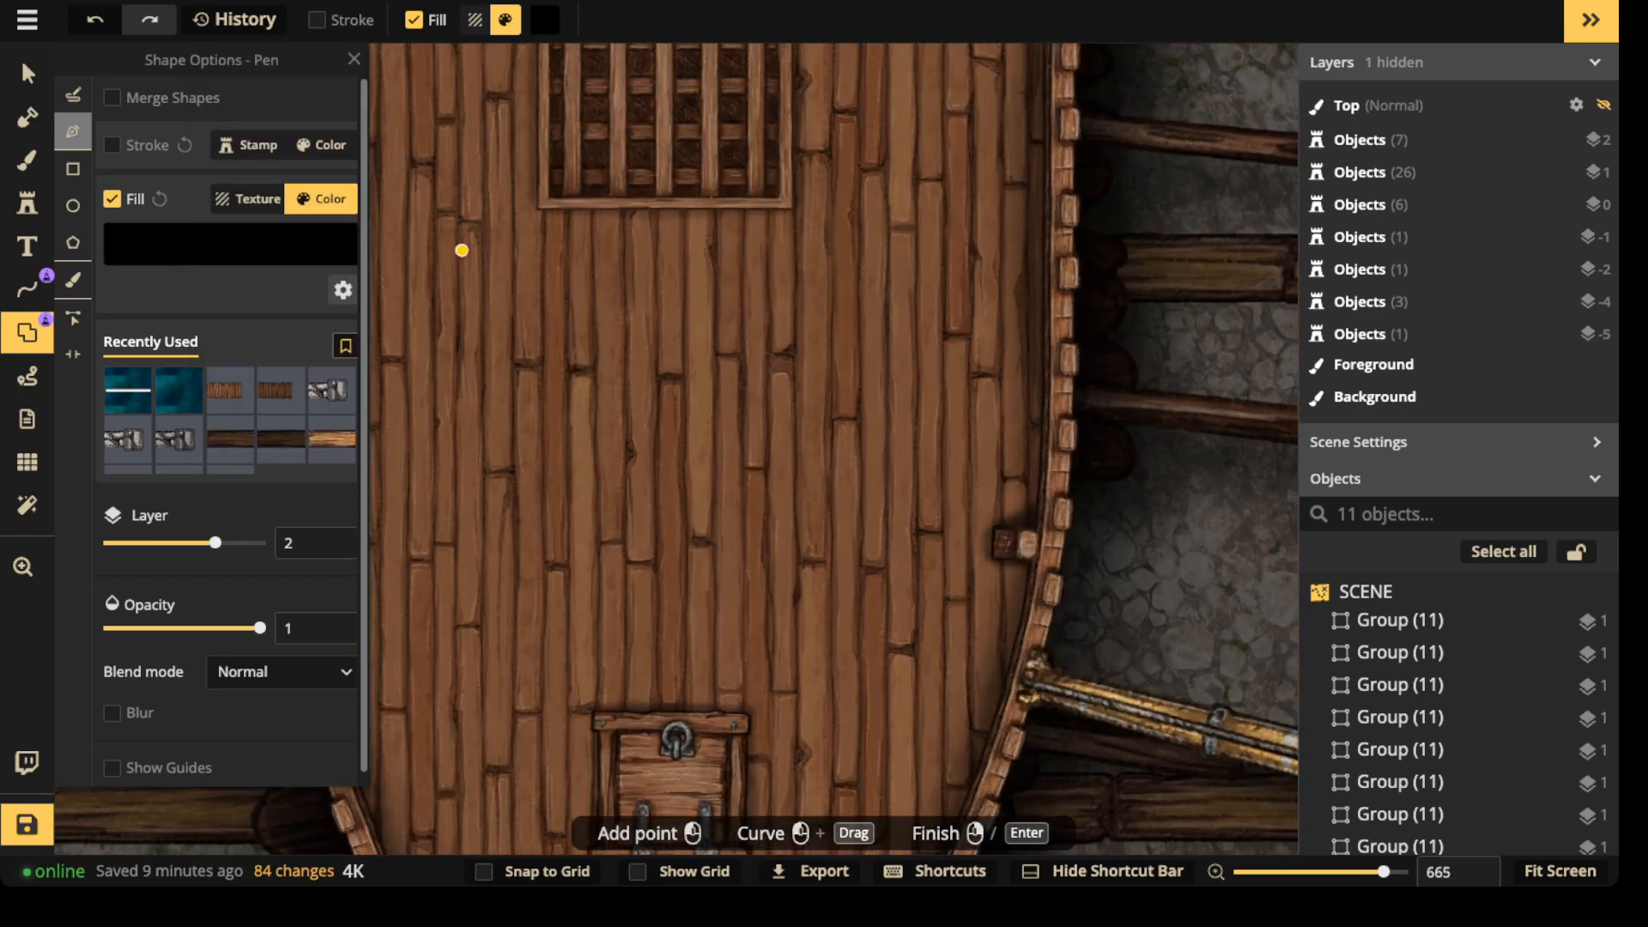
{"action": "left_click_drag", "start_coordinate": [399, 299], "coordinate": [621, 313]}
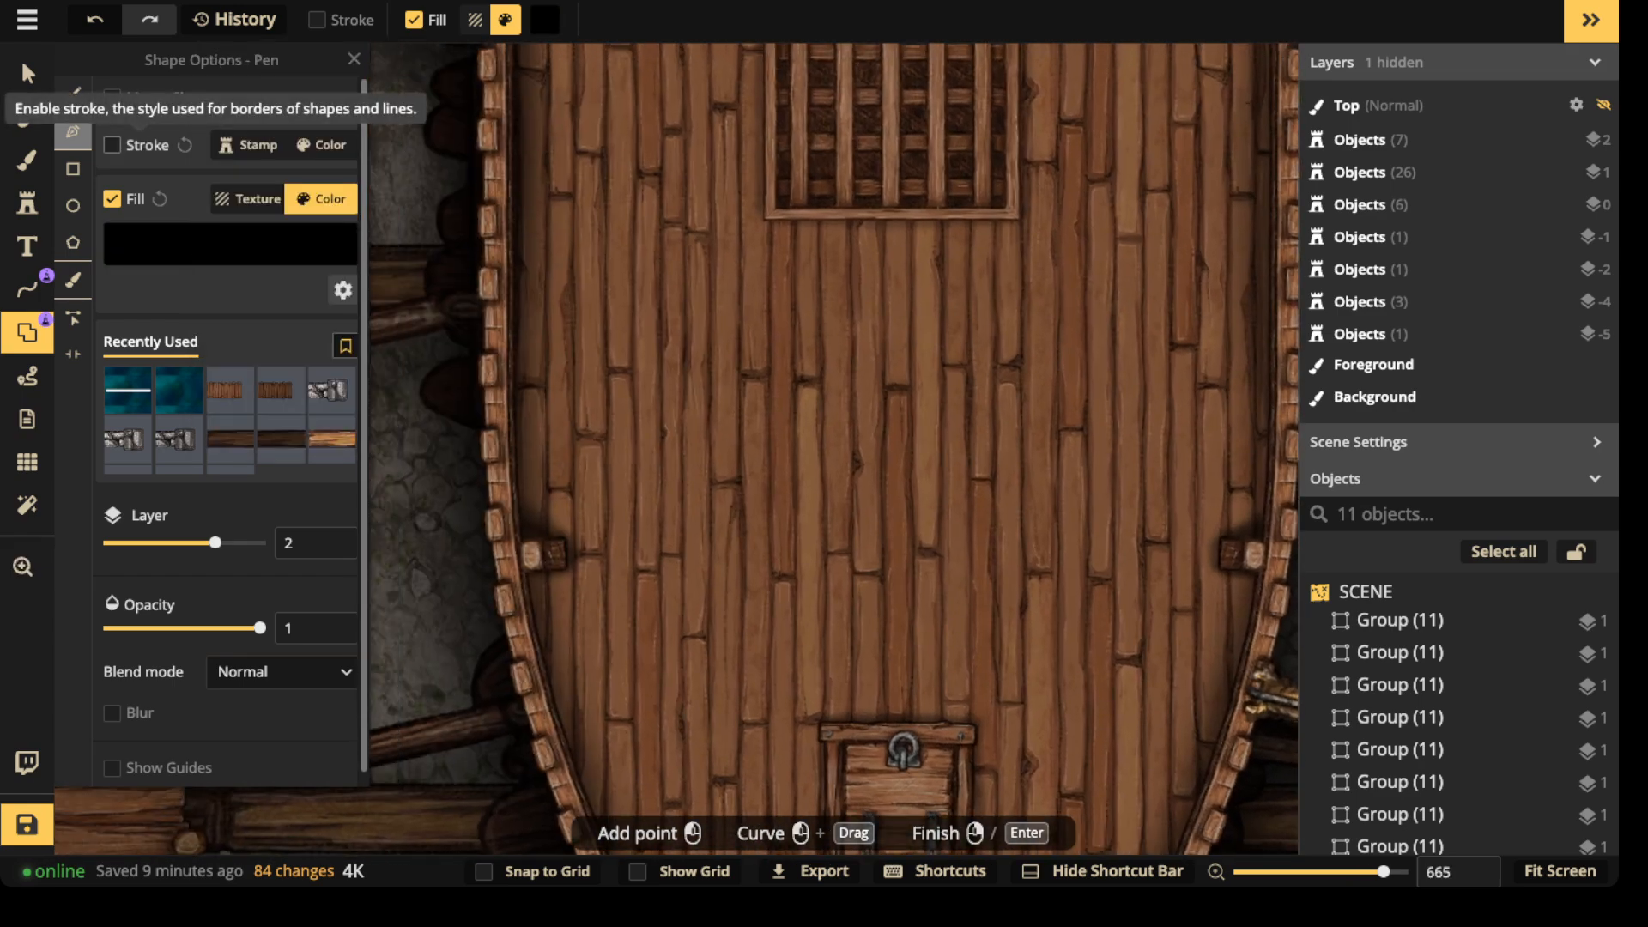
{"action": "left_click", "coordinate": [335, 537]}
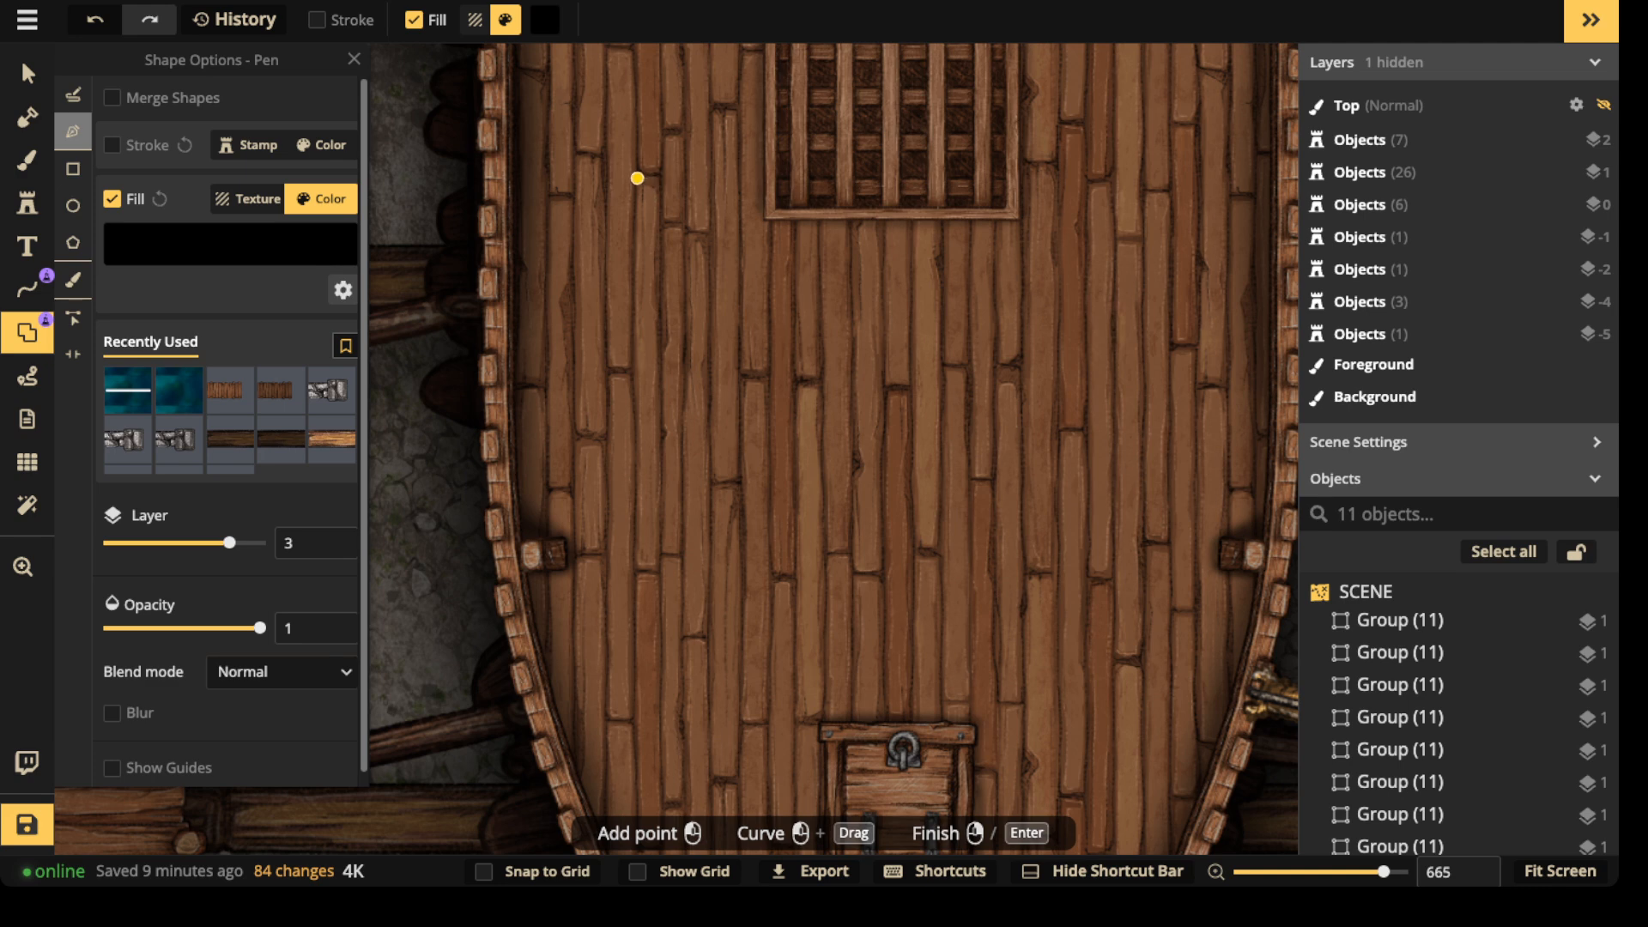
{"action": "left_click", "coordinate": [638, 178]}
{"action": "left_click", "coordinate": [639, 575]}
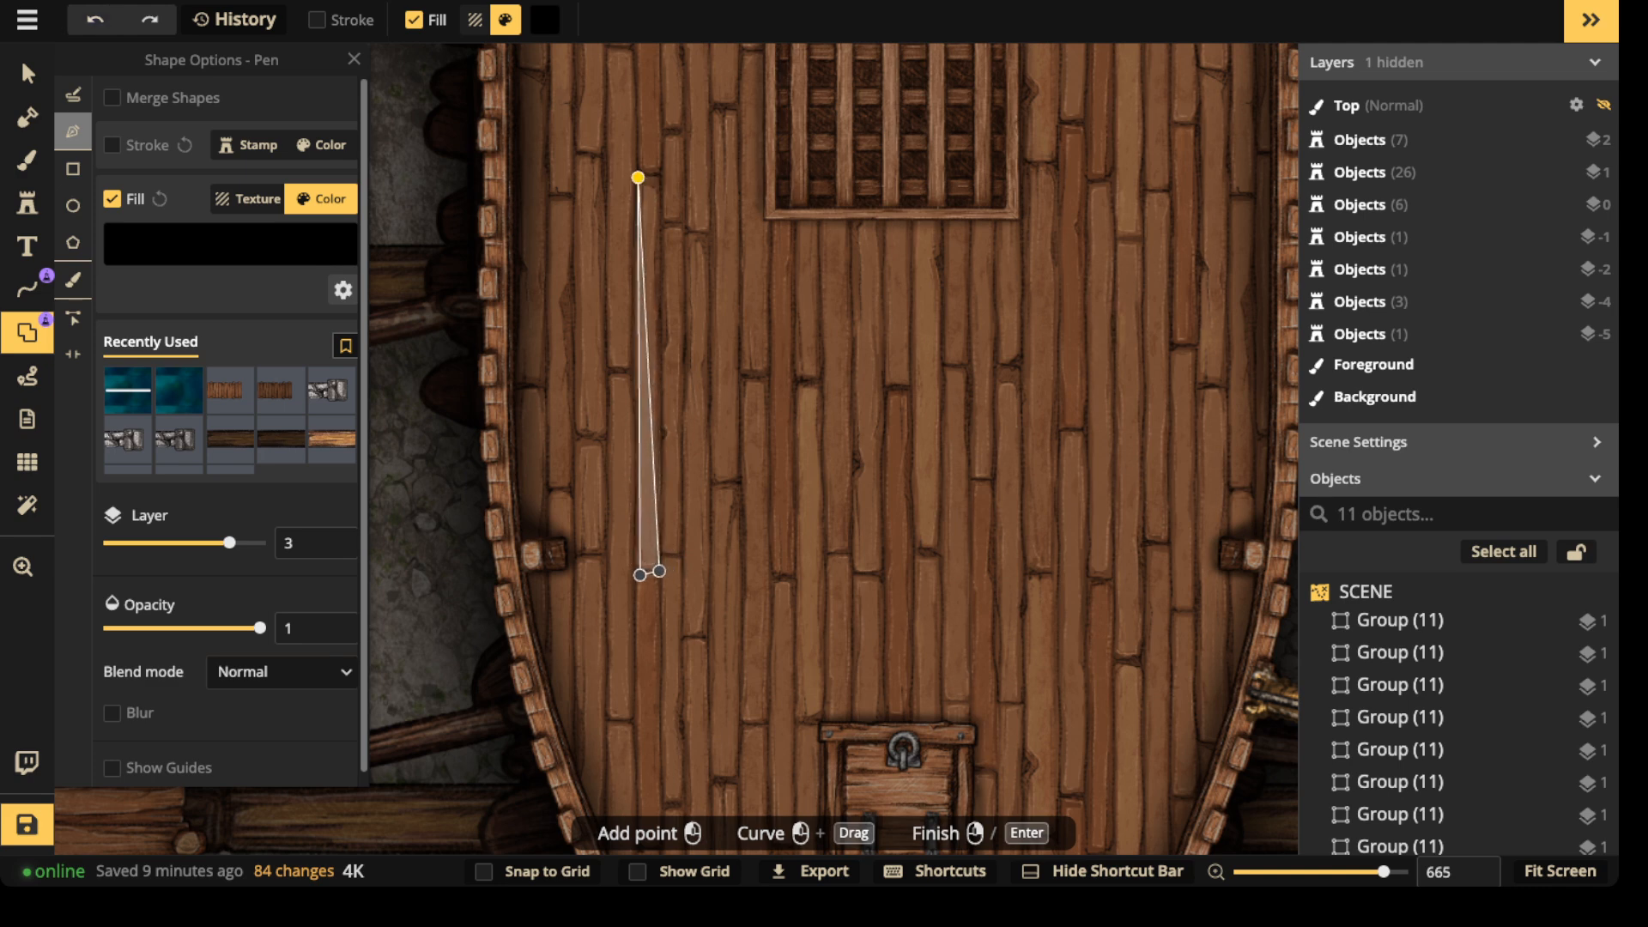
{"action": "left_click", "coordinate": [657, 576]}
{"action": "left_click", "coordinate": [662, 557]}
{"action": "left_click", "coordinate": [682, 556]}
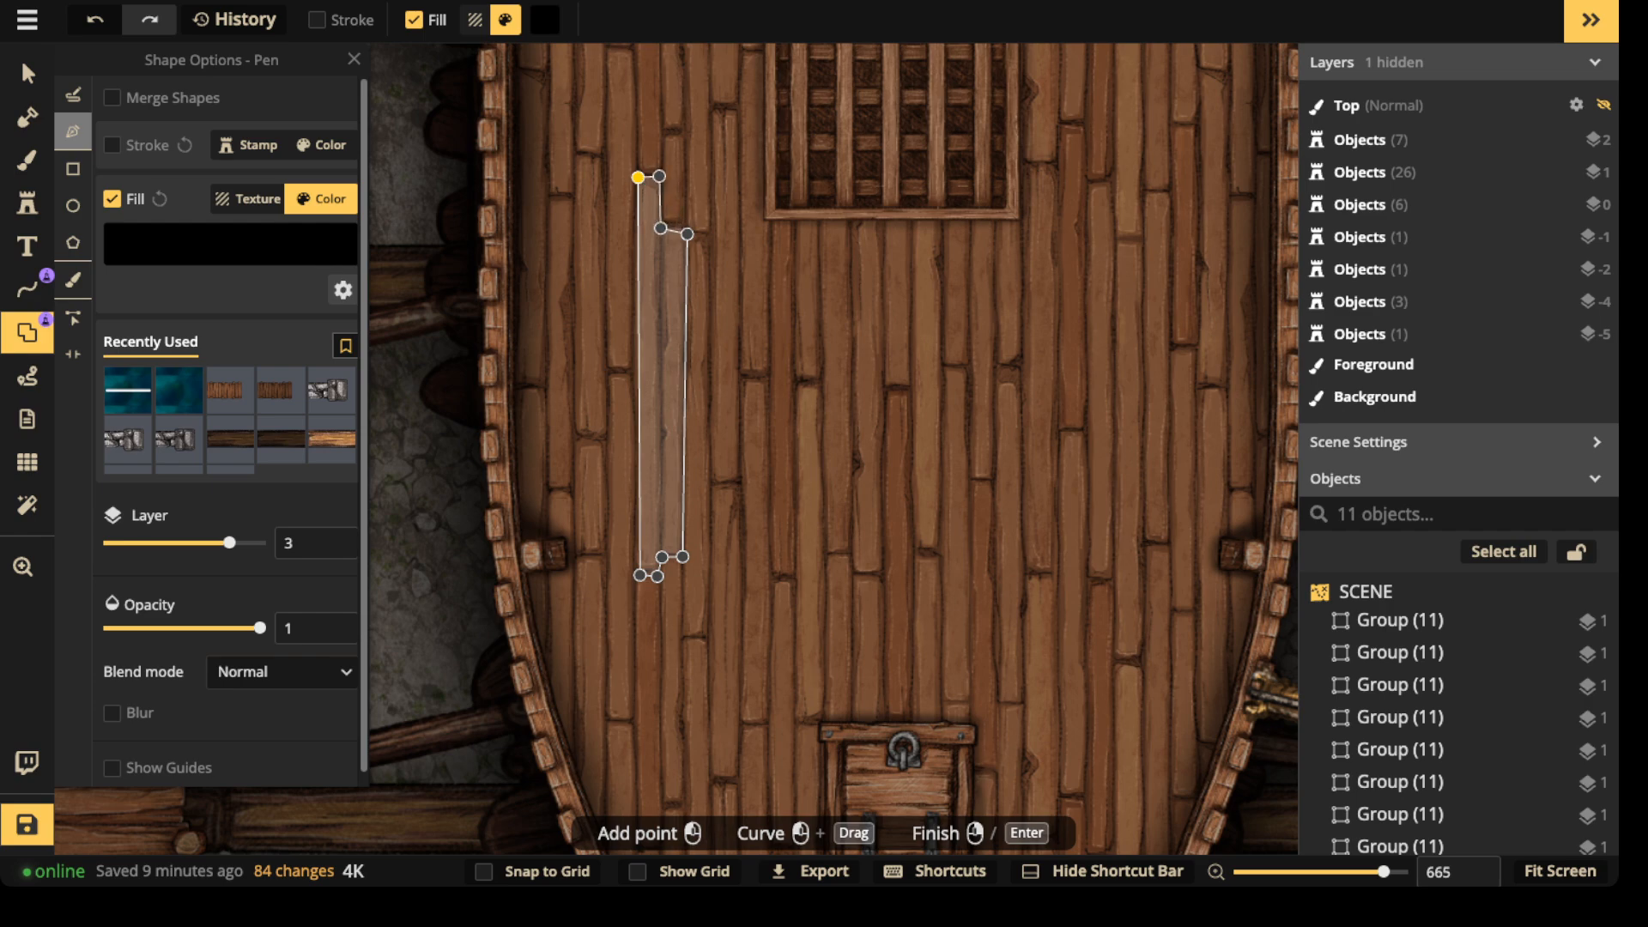
{"action": "left_click", "coordinate": [638, 178]}
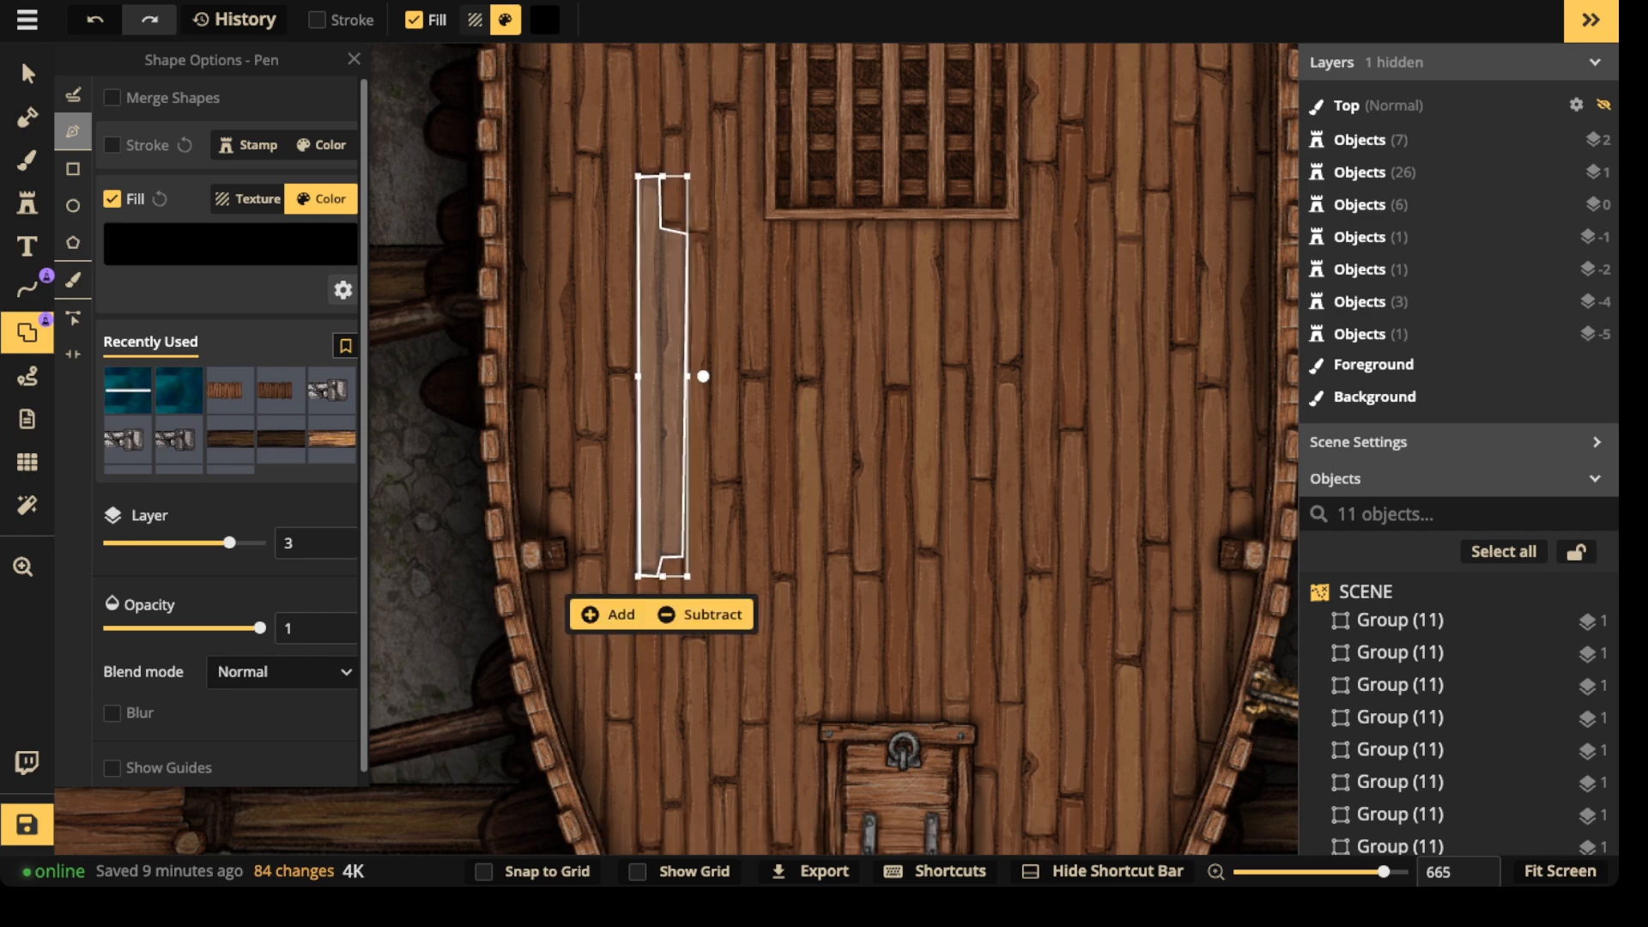
{"action": "left_click", "coordinate": [608, 614]}
- Add a second, one-plank-wide black gap in the deck, south of the first one and west of the hatch
{"action": "scroll", "coordinate": [627, 319], "scroll_direction": "down", "scroll_amount": 4}
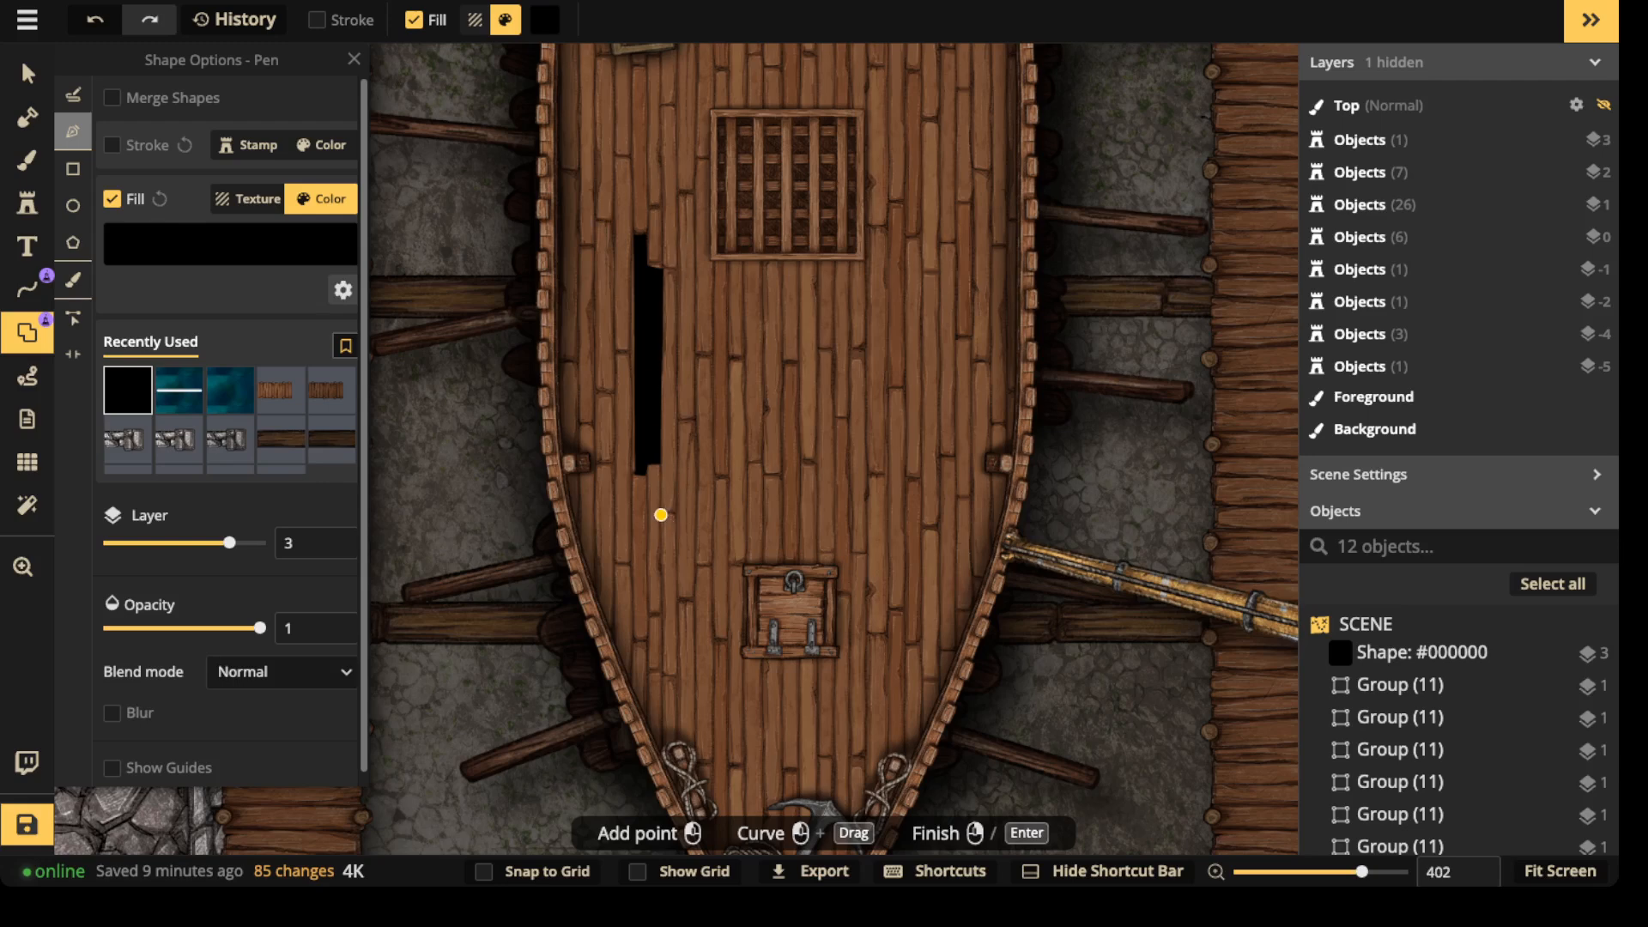
{"action": "left_click_drag", "start_coordinate": [660, 515], "coordinate": [660, 597]}
{"action": "left_click", "coordinate": [662, 675]}
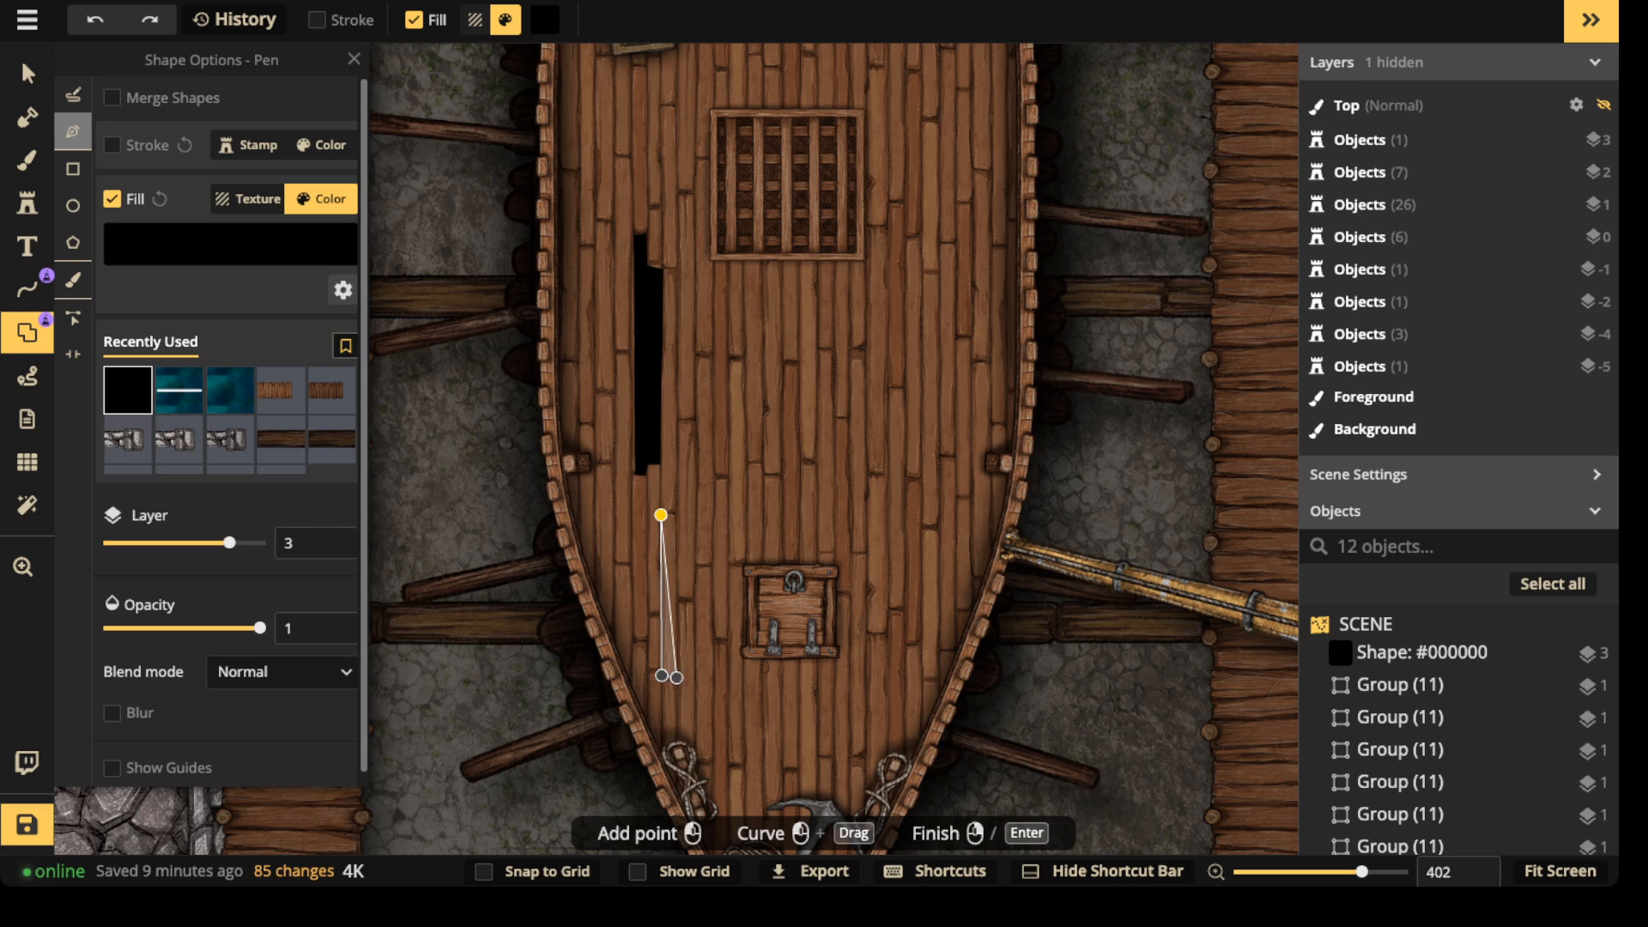
{"action": "left_click", "coordinate": [676, 678]}
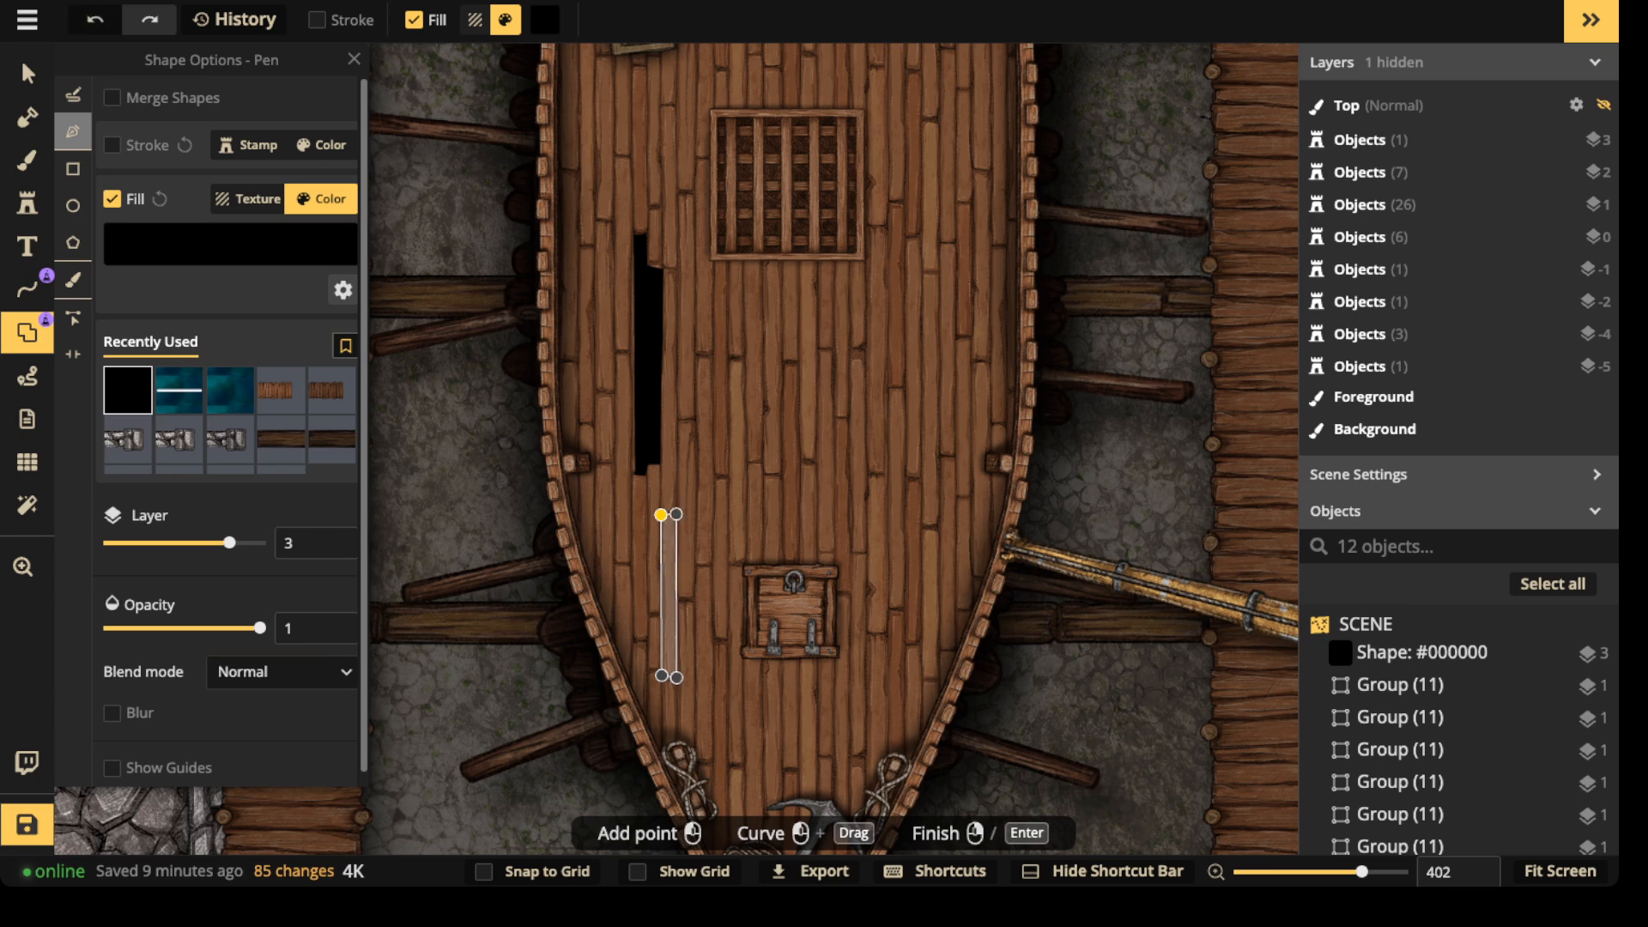
{"action": "left_click", "coordinate": [660, 515]}
{"action": "left_click", "coordinate": [614, 716]}
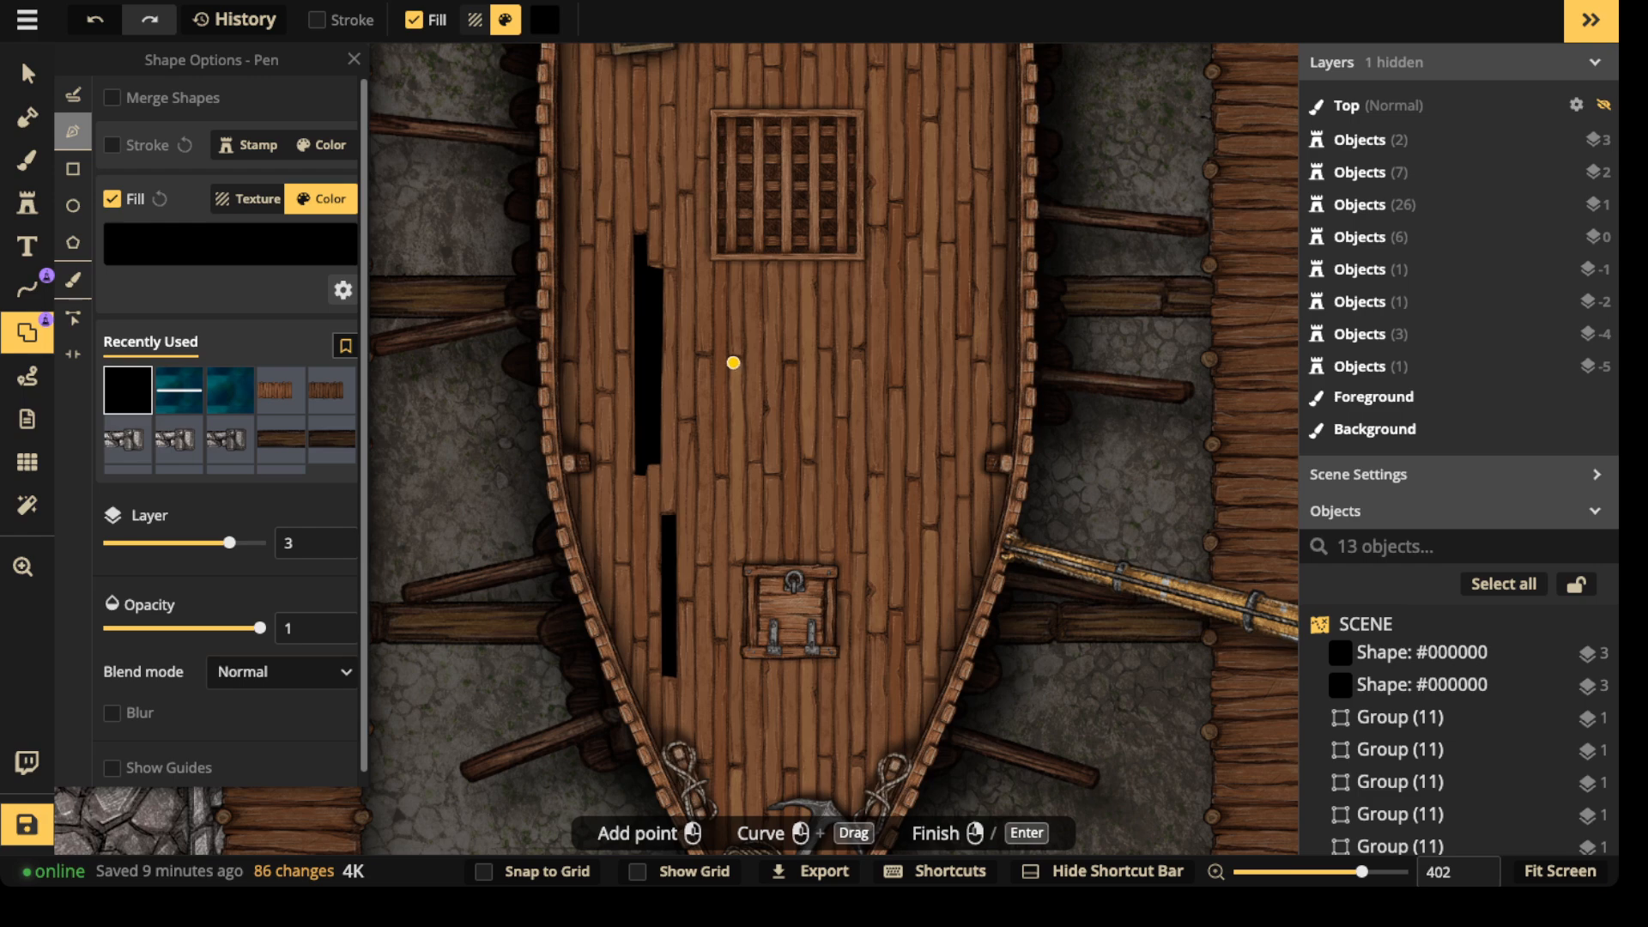
- Add a long stepped black gap spanning two neighbouring planks in the deck east of the grate
{"action": "left_click_drag", "start_coordinate": [819, 279], "coordinate": [677, 596]}
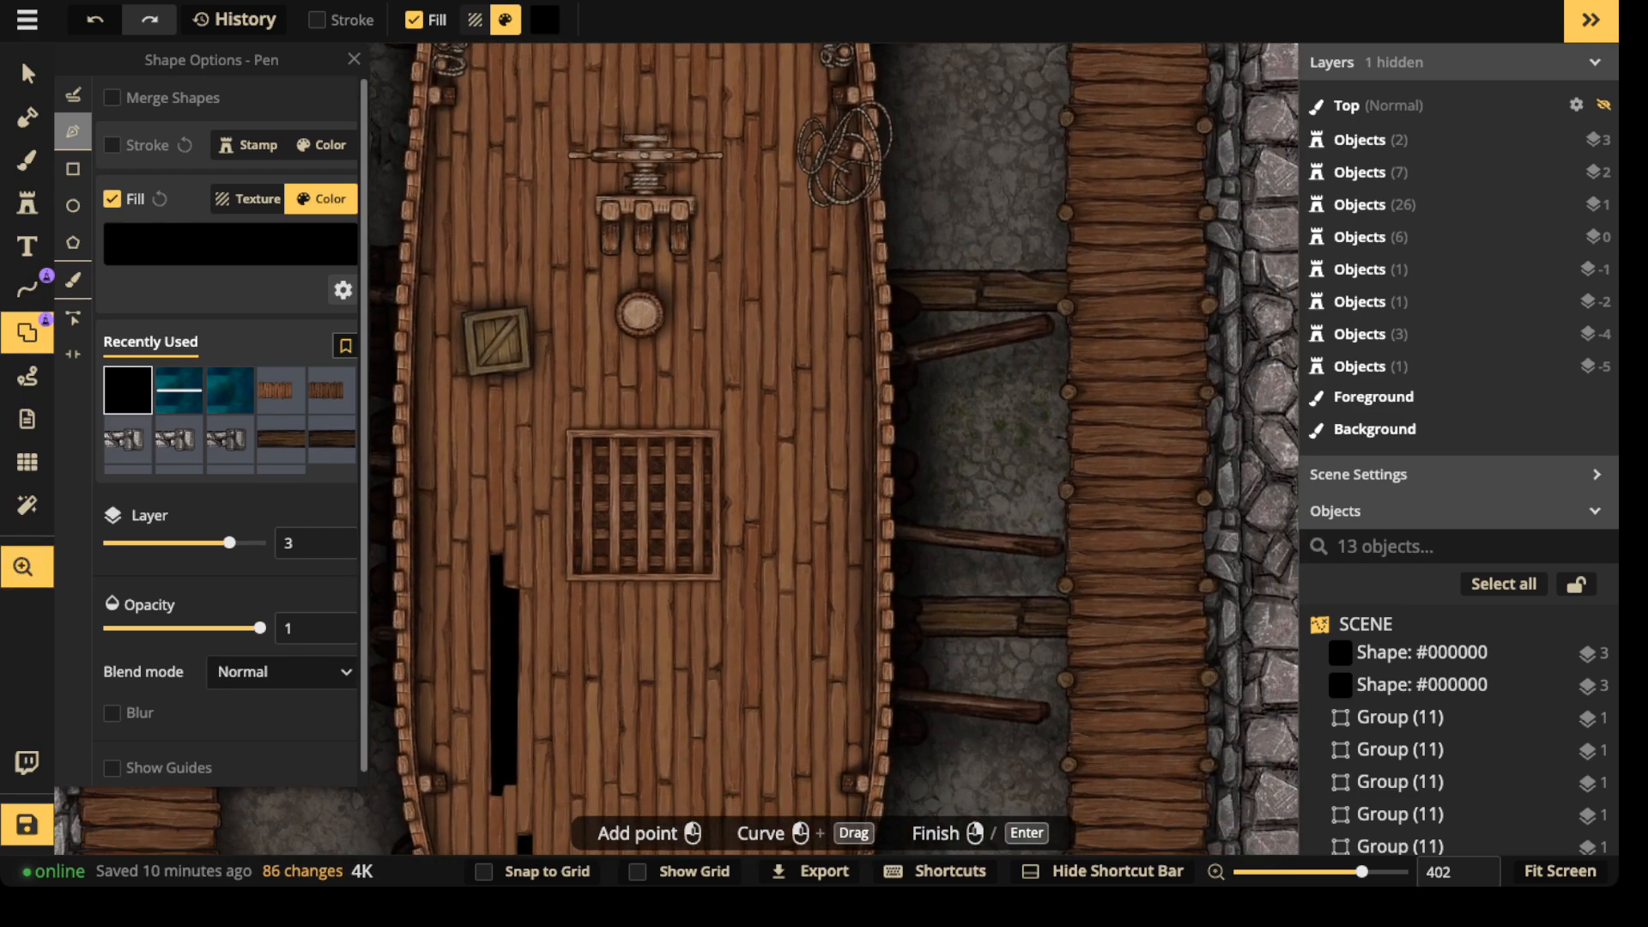
{"action": "left_click", "coordinate": [778, 463]}
{"action": "left_click", "coordinate": [780, 592]}
{"action": "left_click", "coordinate": [794, 595]}
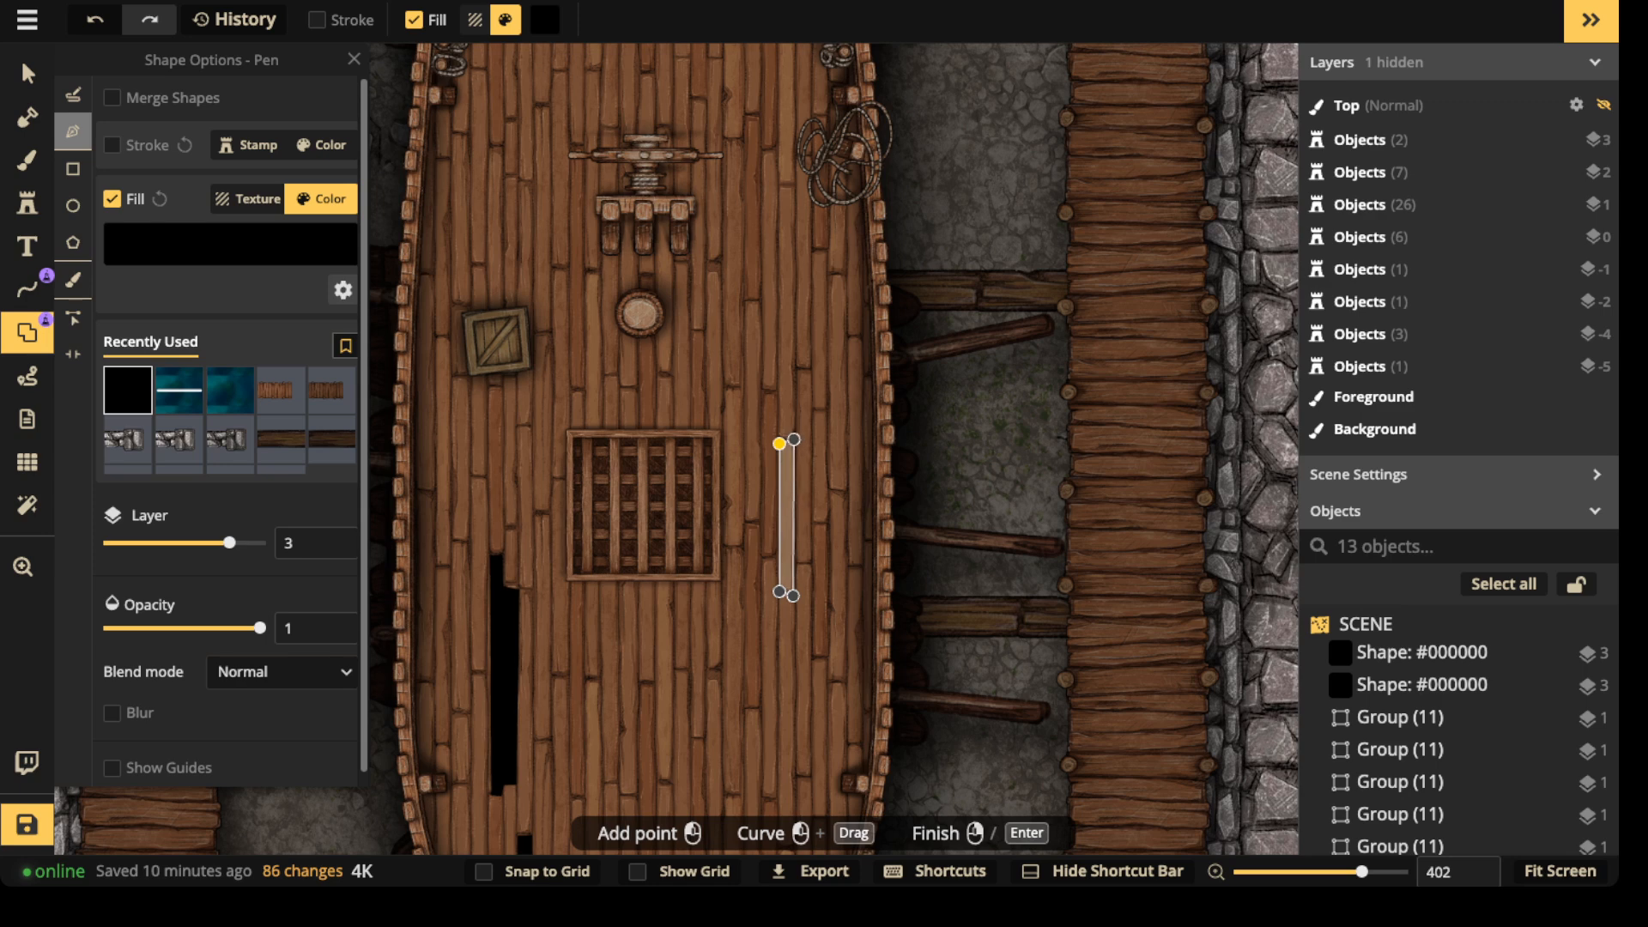
{"action": "left_click", "coordinate": [809, 370]}
{"action": "left_click", "coordinate": [811, 221]}
{"action": "left_click", "coordinate": [796, 224]}
{"action": "left_click", "coordinate": [797, 332]}
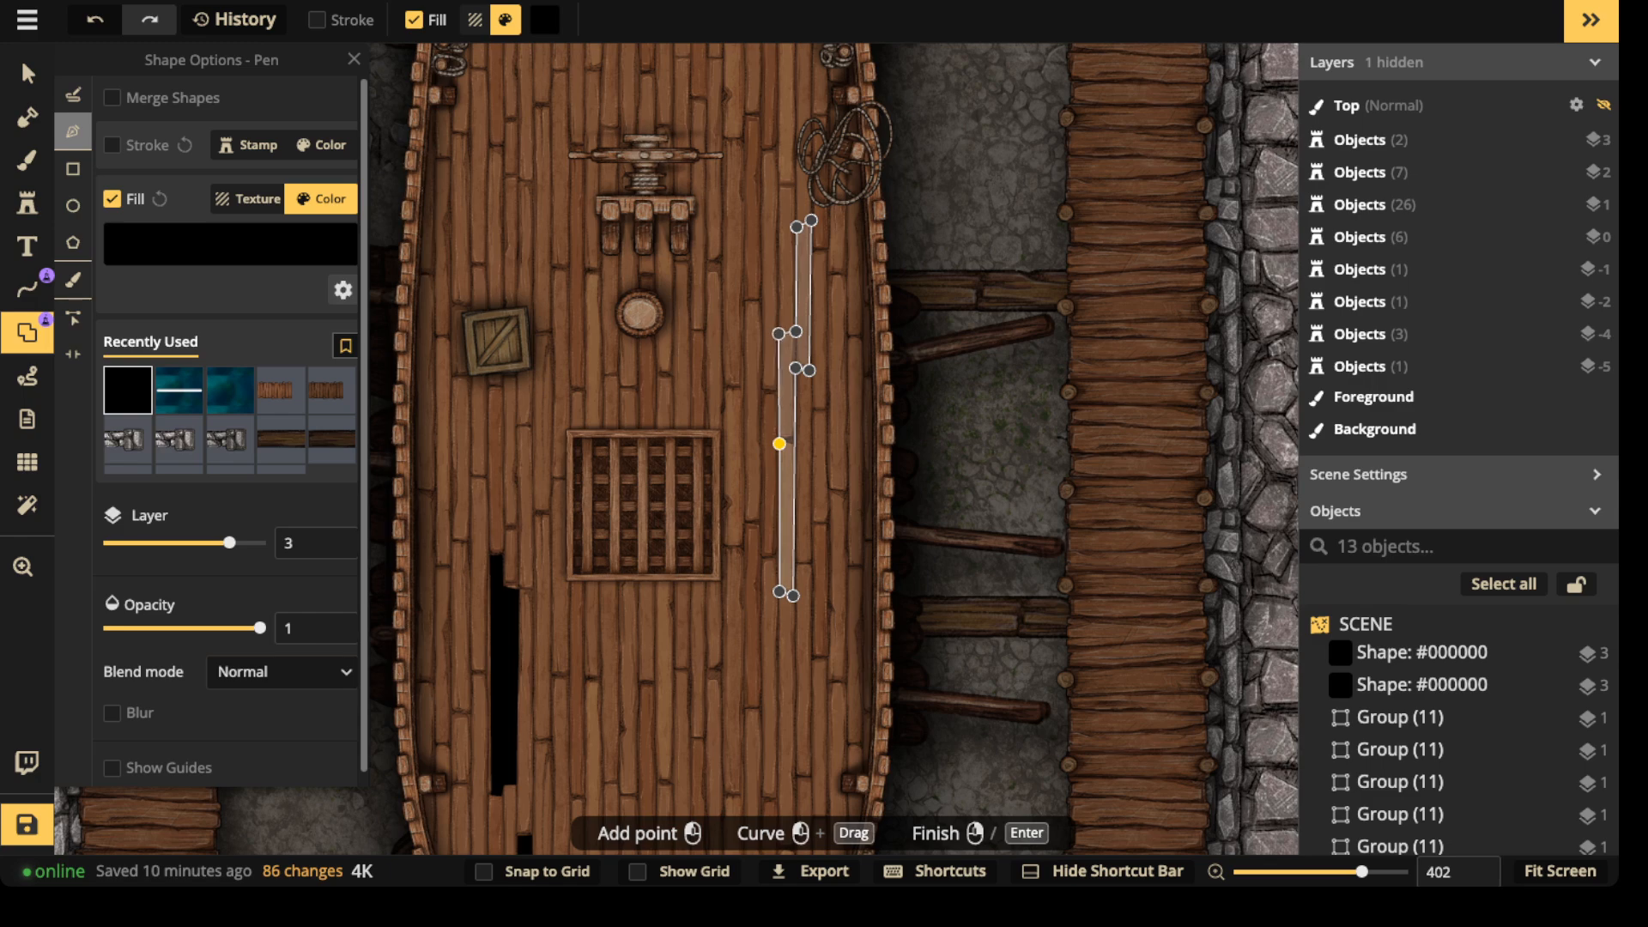
{"action": "key", "text": "Return"}
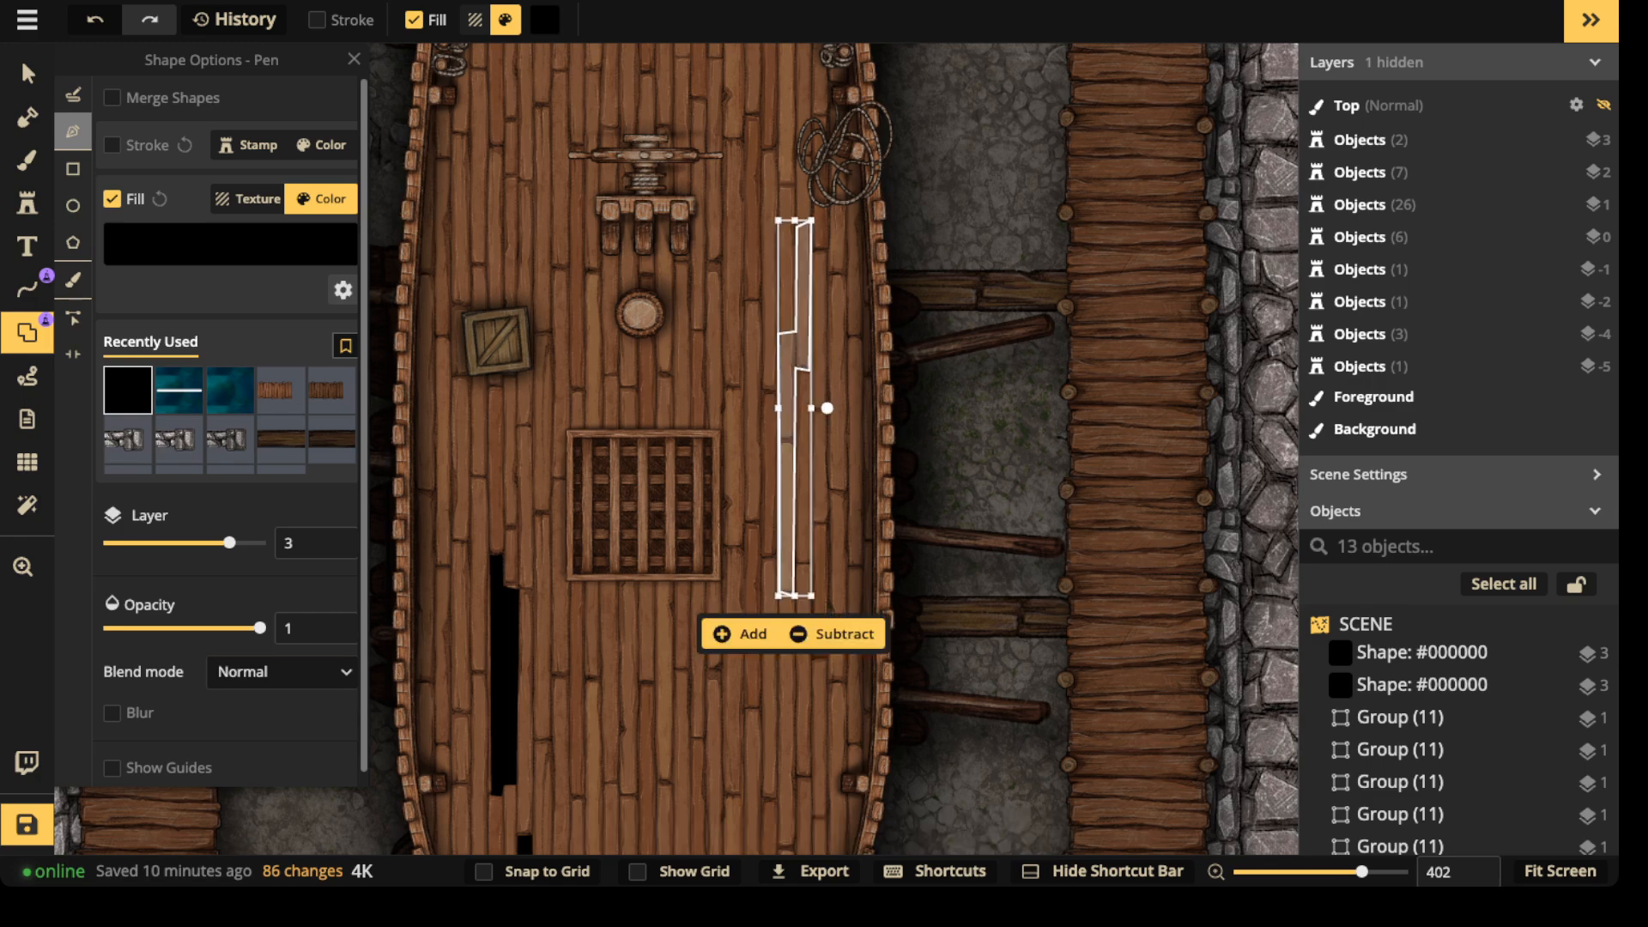
{"action": "left_click", "coordinate": [740, 634]}
- Place a long Wooden Wall plank stamp at size 40, rotated to 135, across the black gap southwest of the grate
{"action": "scroll", "coordinate": [648, 605], "scroll_direction": "down", "scroll_amount": 4}
{"action": "left_click", "coordinate": [28, 74]}
{"action": "scroll", "coordinate": [635, 386], "scroll_direction": "down", "scroll_amount": 1}
{"action": "scroll", "coordinate": [678, 447], "scroll_direction": "down", "scroll_amount": 1}
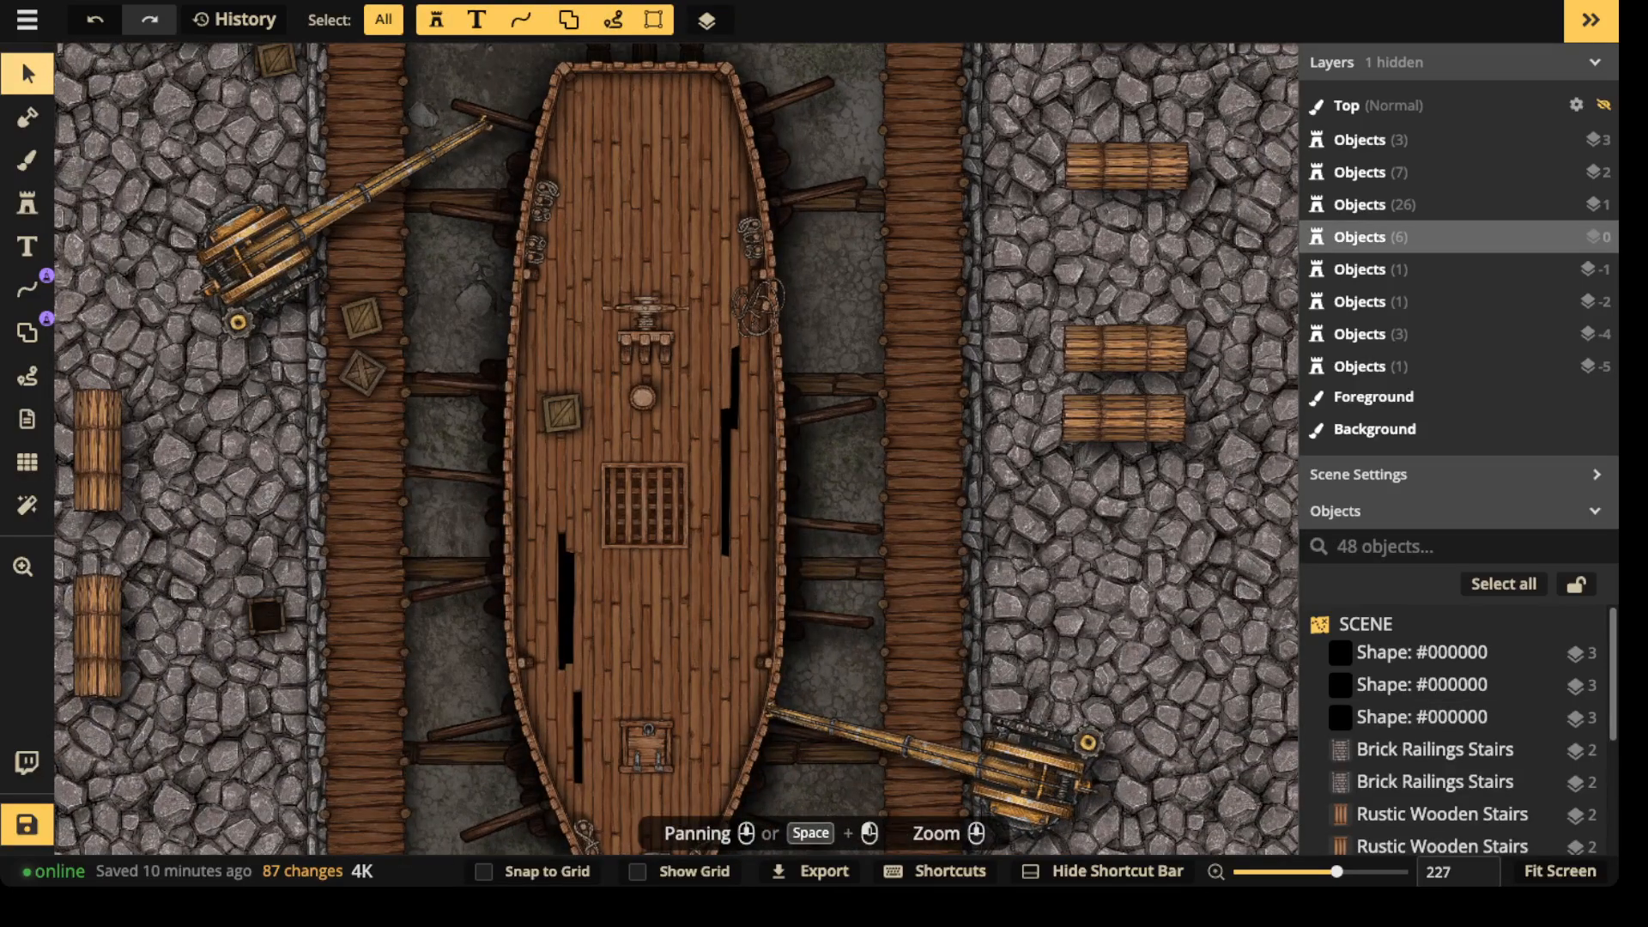
{"action": "left_click", "coordinate": [28, 202]}
{"action": "left_click", "coordinate": [90, 381]}
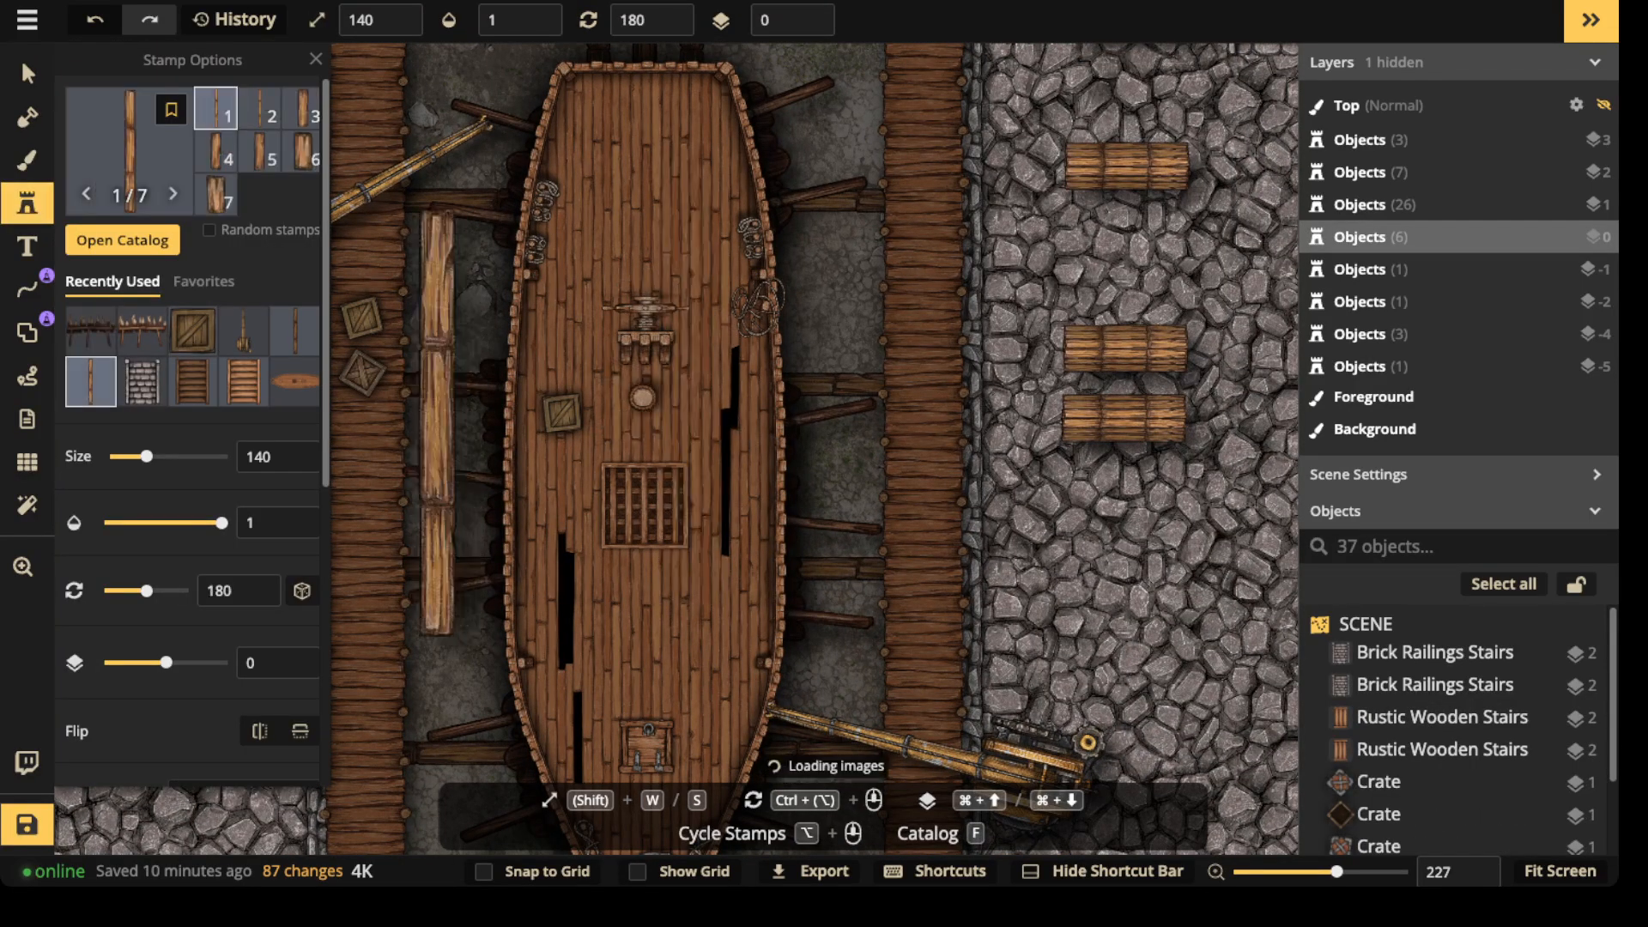
{"action": "key", "text": "s"}
{"action": "key", "text": "s"}
{"action": "key", "text": "s"}
{"action": "key", "text": "s"}
{"action": "key", "text": "s"}
{"action": "key", "text": "s"}
{"action": "key", "text": "s"}
{"action": "key", "text": "s"}
{"action": "key", "text": "s"}
{"action": "key", "text": "s"}
{"action": "key", "text": "s"}
{"action": "key", "text": "w"}
{"action": "scroll", "coordinate": [586, 580], "scroll_direction": "down", "scroll_amount": 3, "text": "ctrl"}
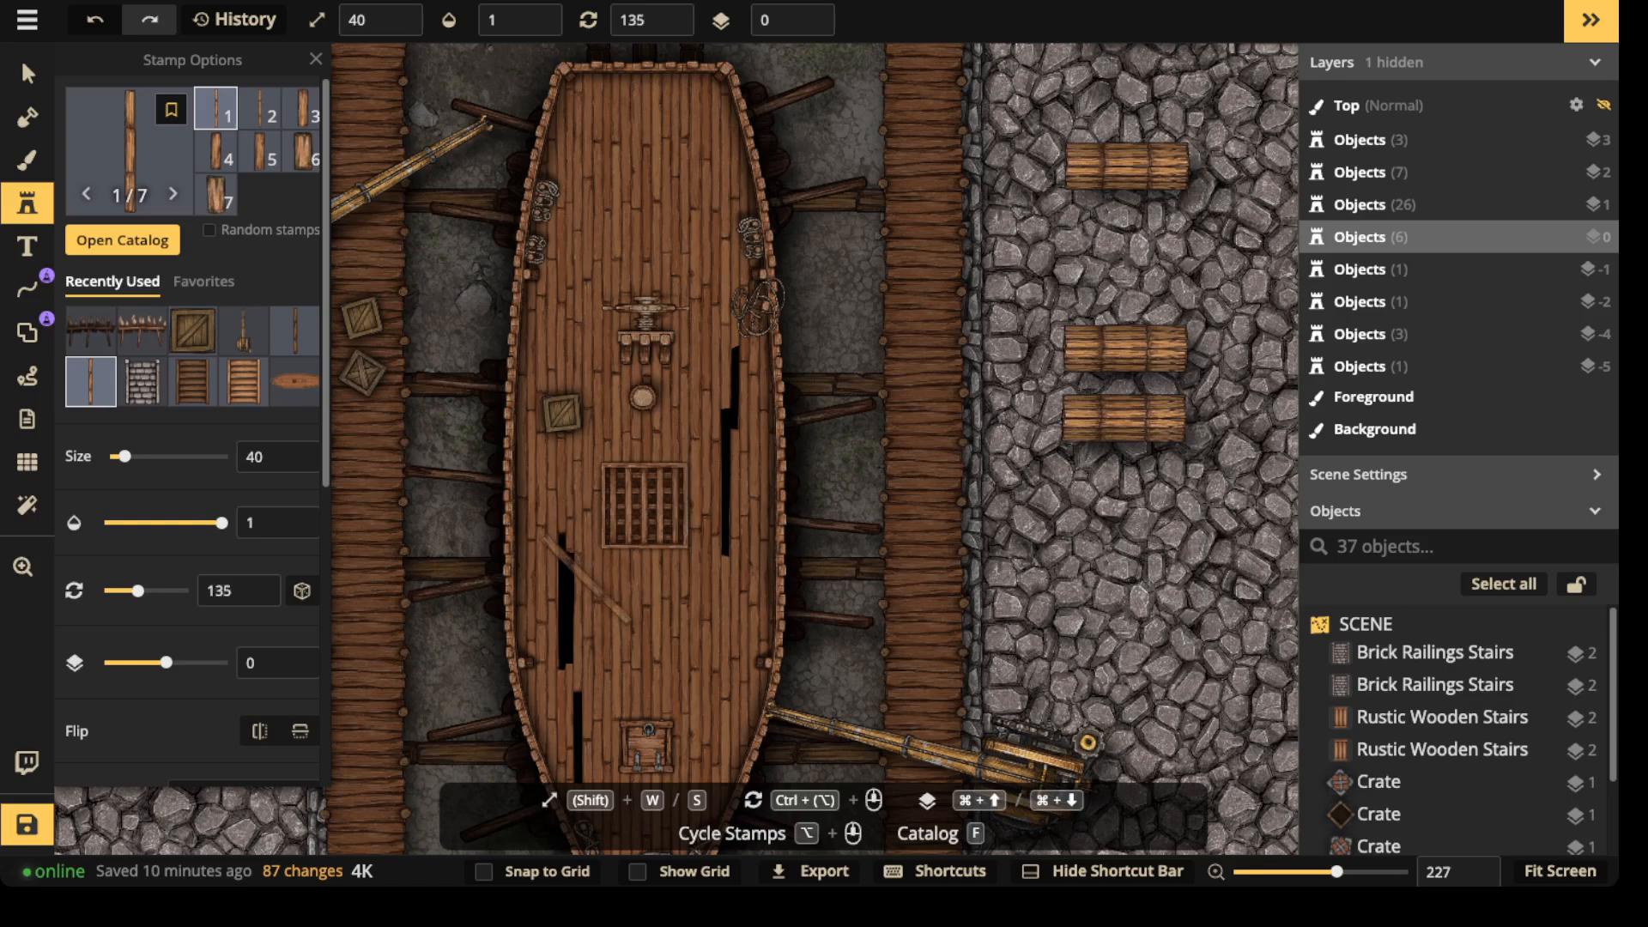
{"action": "left_click", "coordinate": [586, 580]}
- Raise the placed Wooden Wall plank to layer 4 so it lies over the black gap
{"action": "left_click", "coordinate": [808, 11]}
{"action": "left_click", "coordinate": [808, 11]}
{"action": "left_click", "coordinate": [808, 11]}
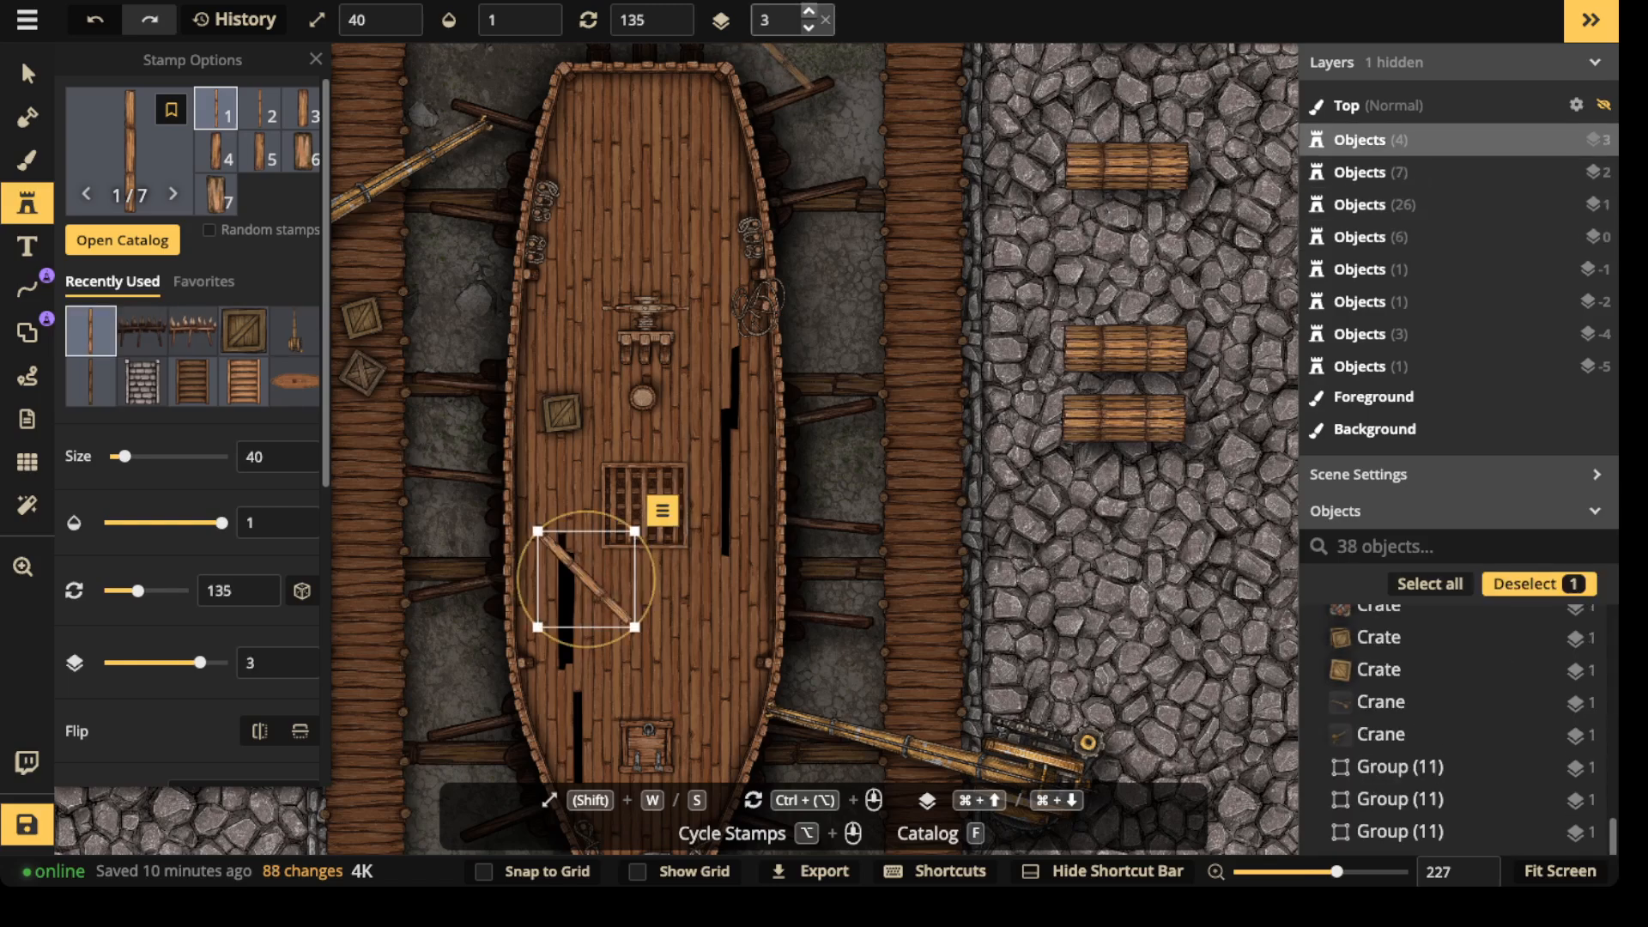
{"action": "left_click", "coordinate": [808, 11]}
{"action": "scroll", "coordinate": [192, 430], "scroll_direction": "down", "scroll_amount": 4}
{"action": "key", "text": "Escape"}
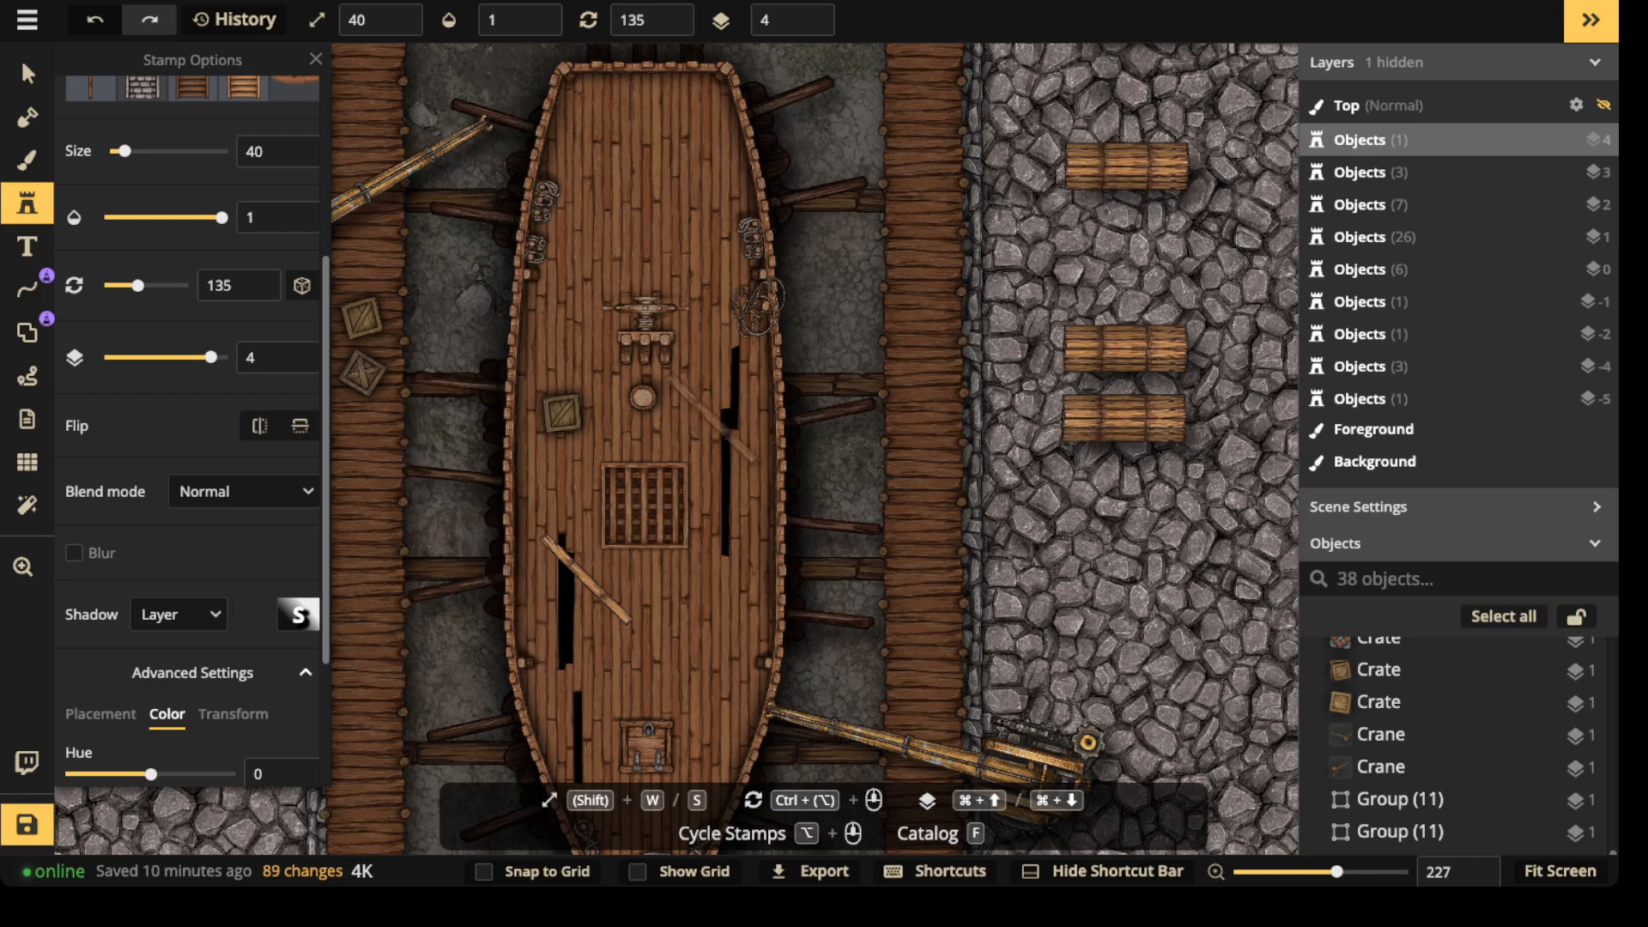
- Darken the diagonal deck plank to brightness 68
{"action": "key", "text": "v"}
{"action": "left_click", "coordinate": [586, 580]}
{"action": "scroll", "coordinate": [193, 430], "scroll_direction": "down", "scroll_amount": 3}
{"action": "left_click_drag", "start_coordinate": [151, 688], "coordinate": [130, 688]}
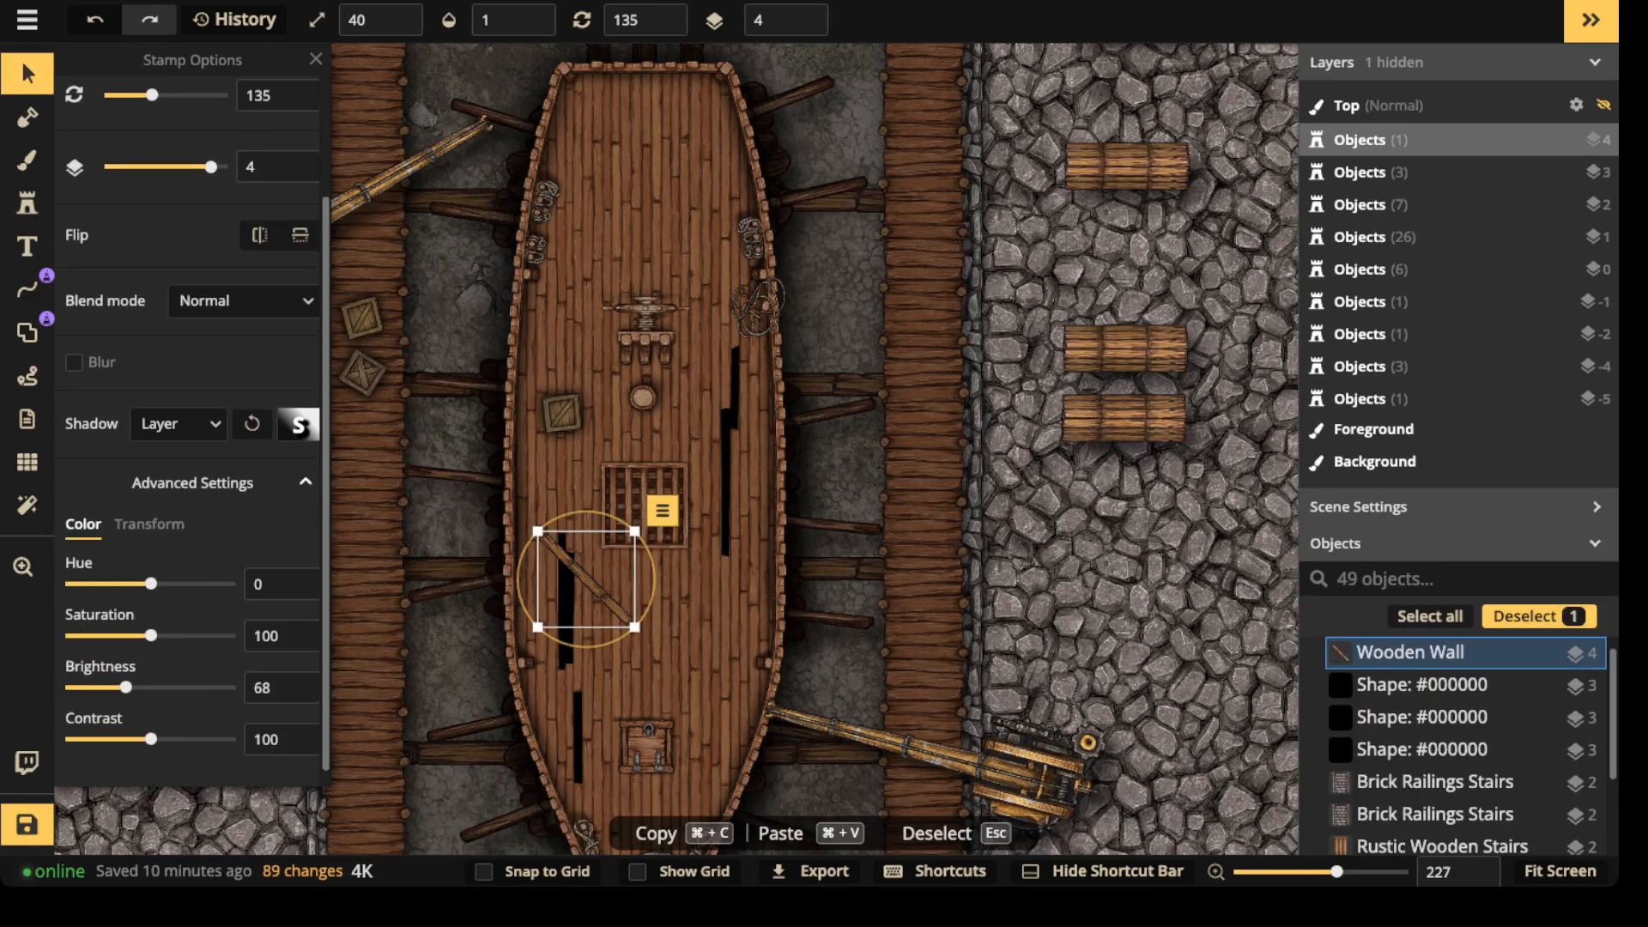
{"action": "key", "text": "Escape"}
- Place a second long plank, rotated to 210, on the deck southeast of the grate
{"action": "left_click", "coordinate": [27, 203]}
{"action": "scroll", "coordinate": [684, 605], "scroll_direction": "down", "scroll_amount": 3}
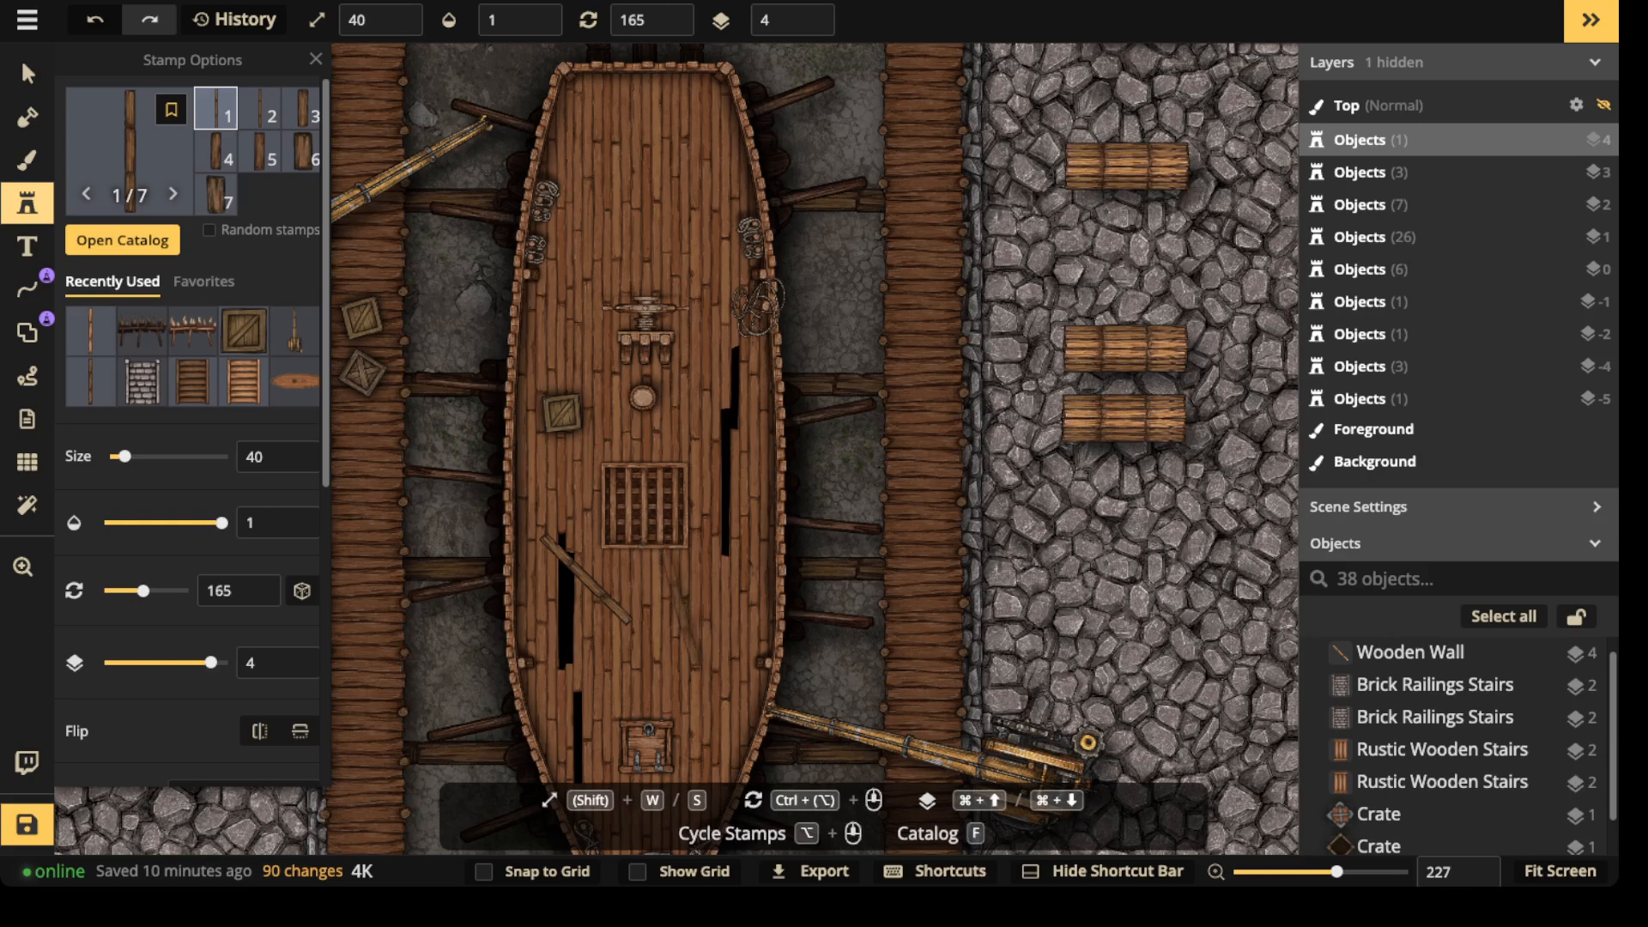
{"action": "scroll", "coordinate": [691, 622], "scroll_direction": "down", "scroll_amount": 2}
{"action": "left_click", "coordinate": [702, 625]}
- Place two short plank pieces west of the grate, rotated to 210 and 180, and one rotated to 150 near the western log stacks
{"action": "scroll", "coordinate": [712, 468], "scroll_direction": "up", "scroll_amount": 1}
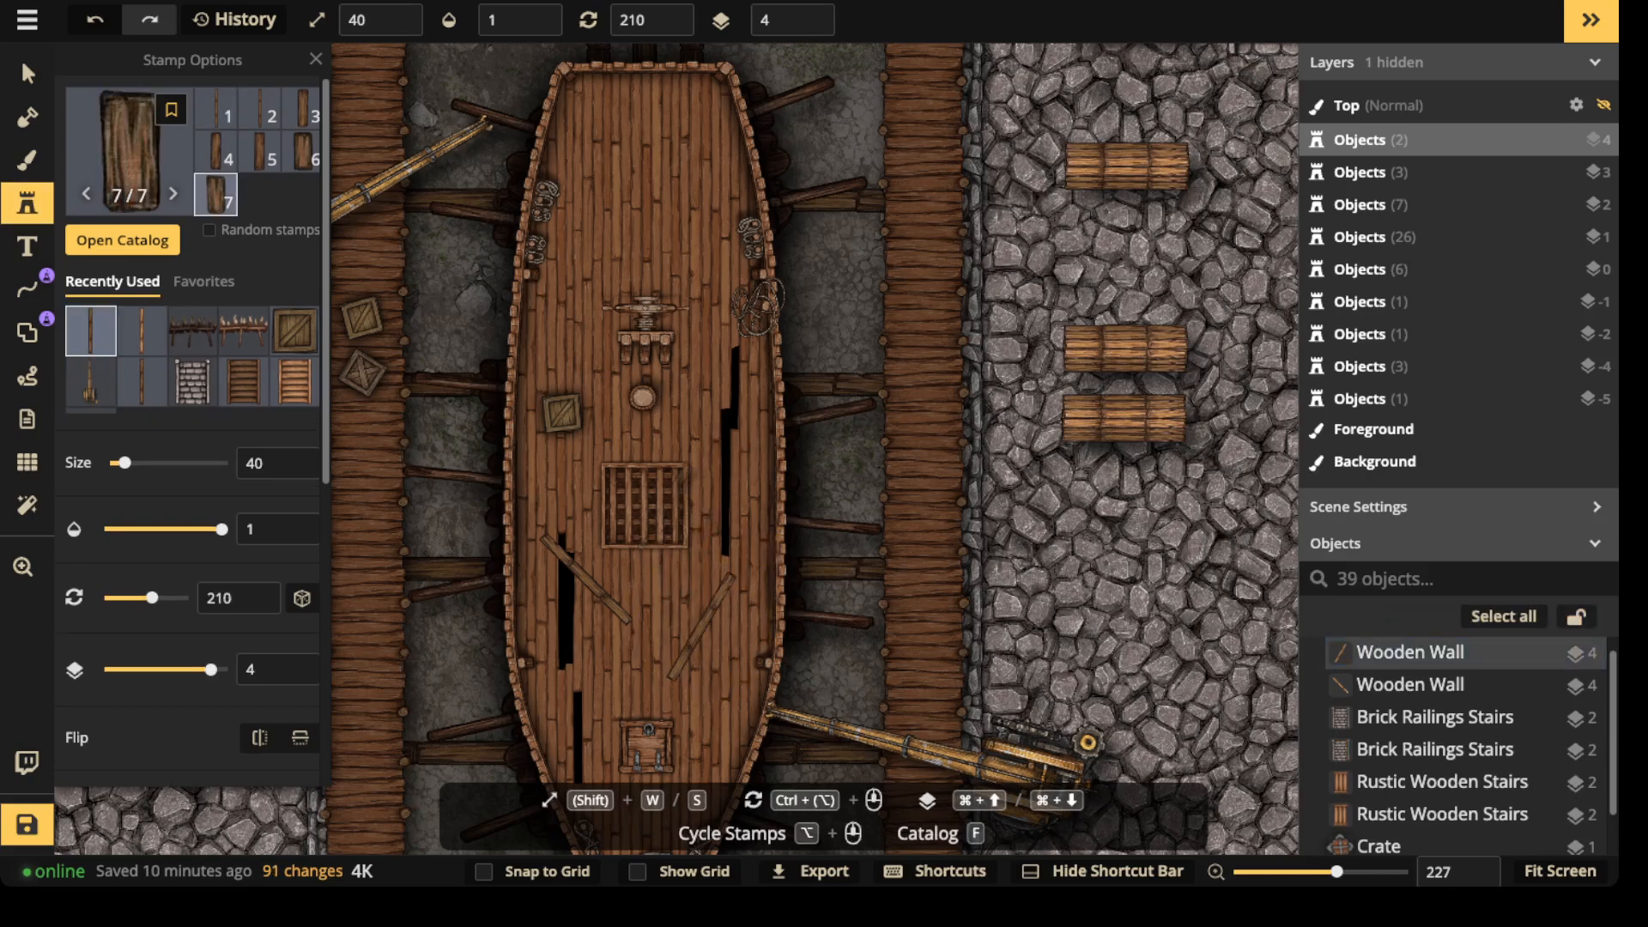
{"action": "left_click", "coordinate": [567, 461]}
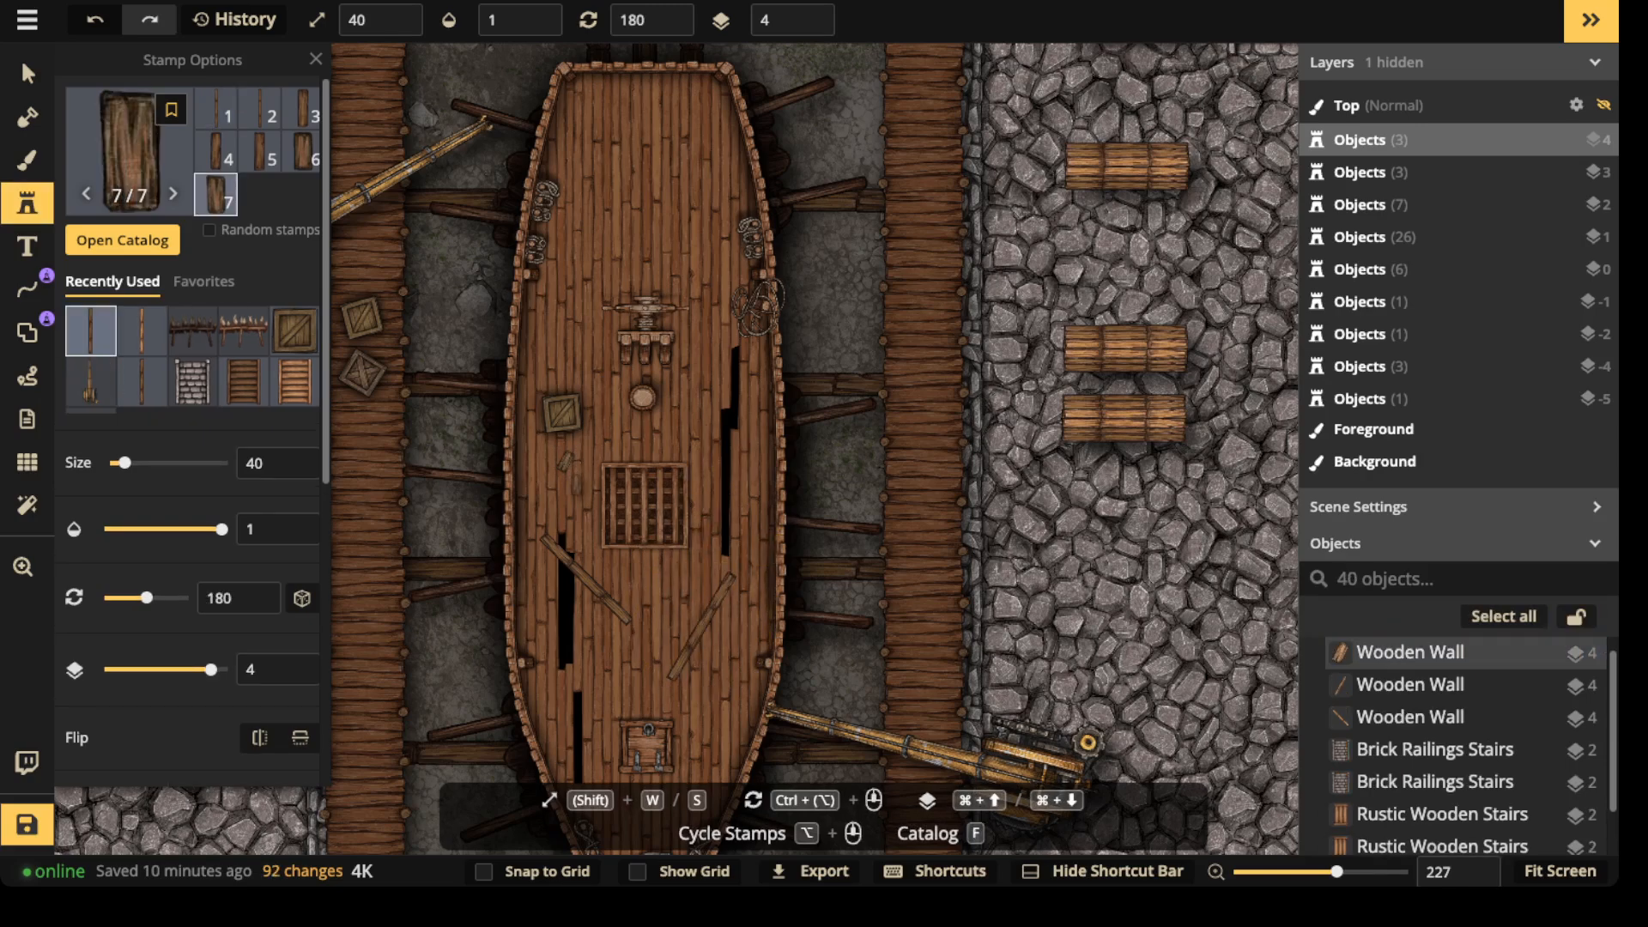
{"action": "left_click", "coordinate": [751, 377]}
{"action": "scroll", "coordinate": [751, 378], "scroll_direction": "left", "scroll_amount": 8}
{"action": "scroll", "coordinate": [752, 377], "scroll_direction": "up", "scroll_amount": 1}
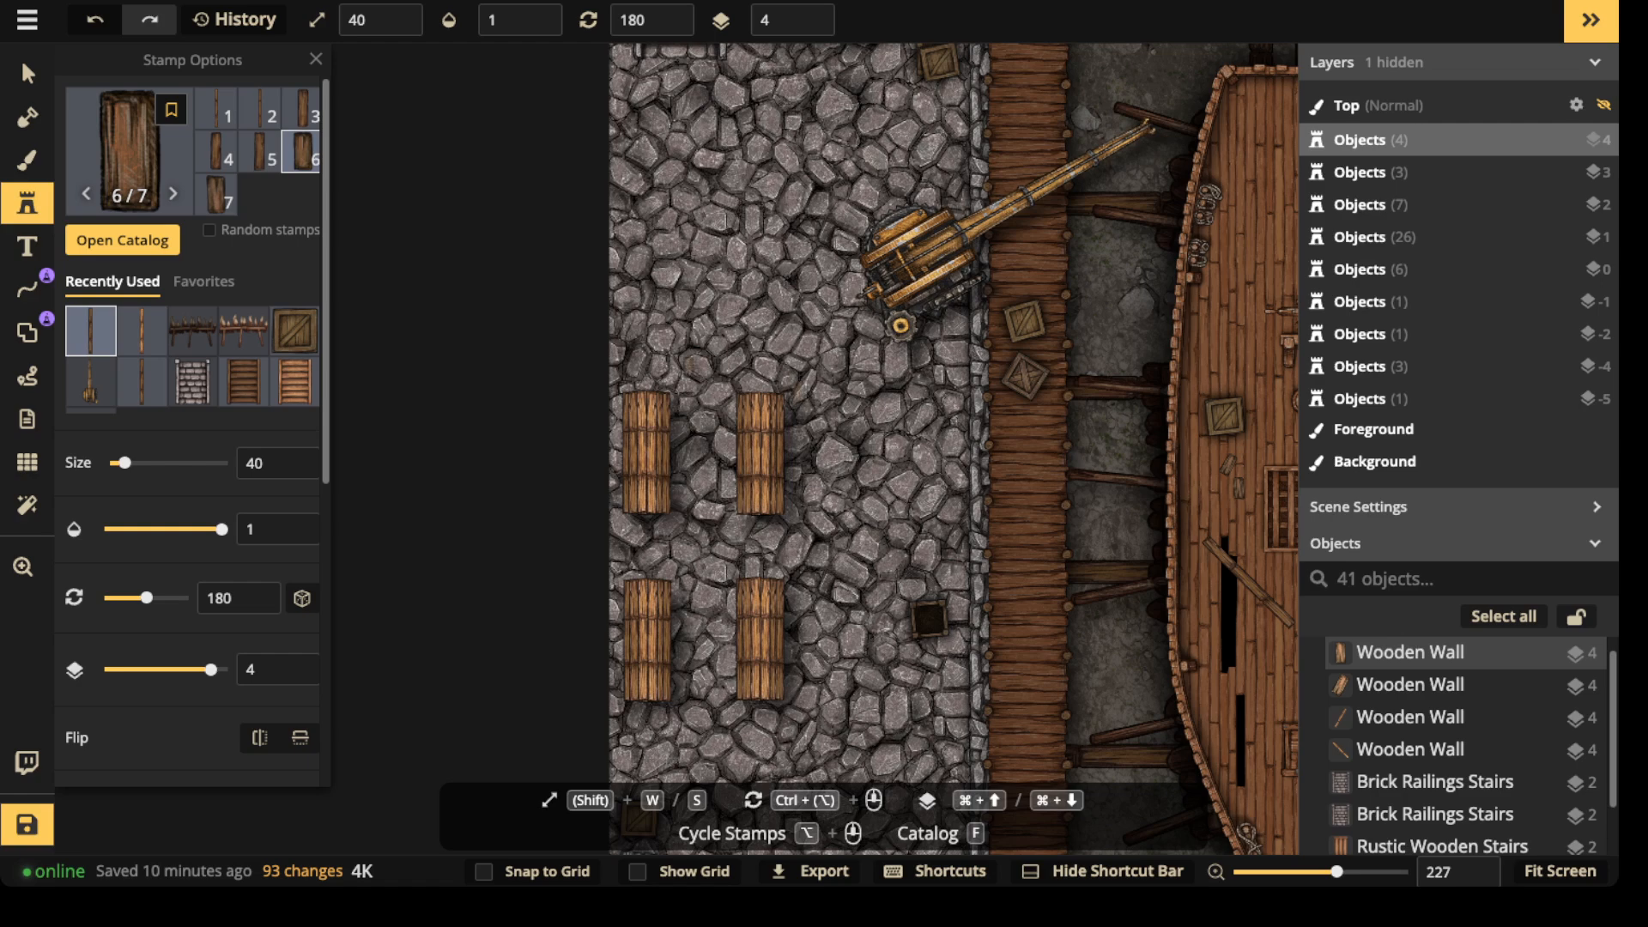
{"action": "left_click", "coordinate": [729, 305]}
- Place two crossed long planks at size 50, rotated to 195 and 165, on the southwestern stone yard beside the boardwalk
{"action": "scroll", "coordinate": [729, 309], "scroll_direction": "up", "scroll_amount": 2}
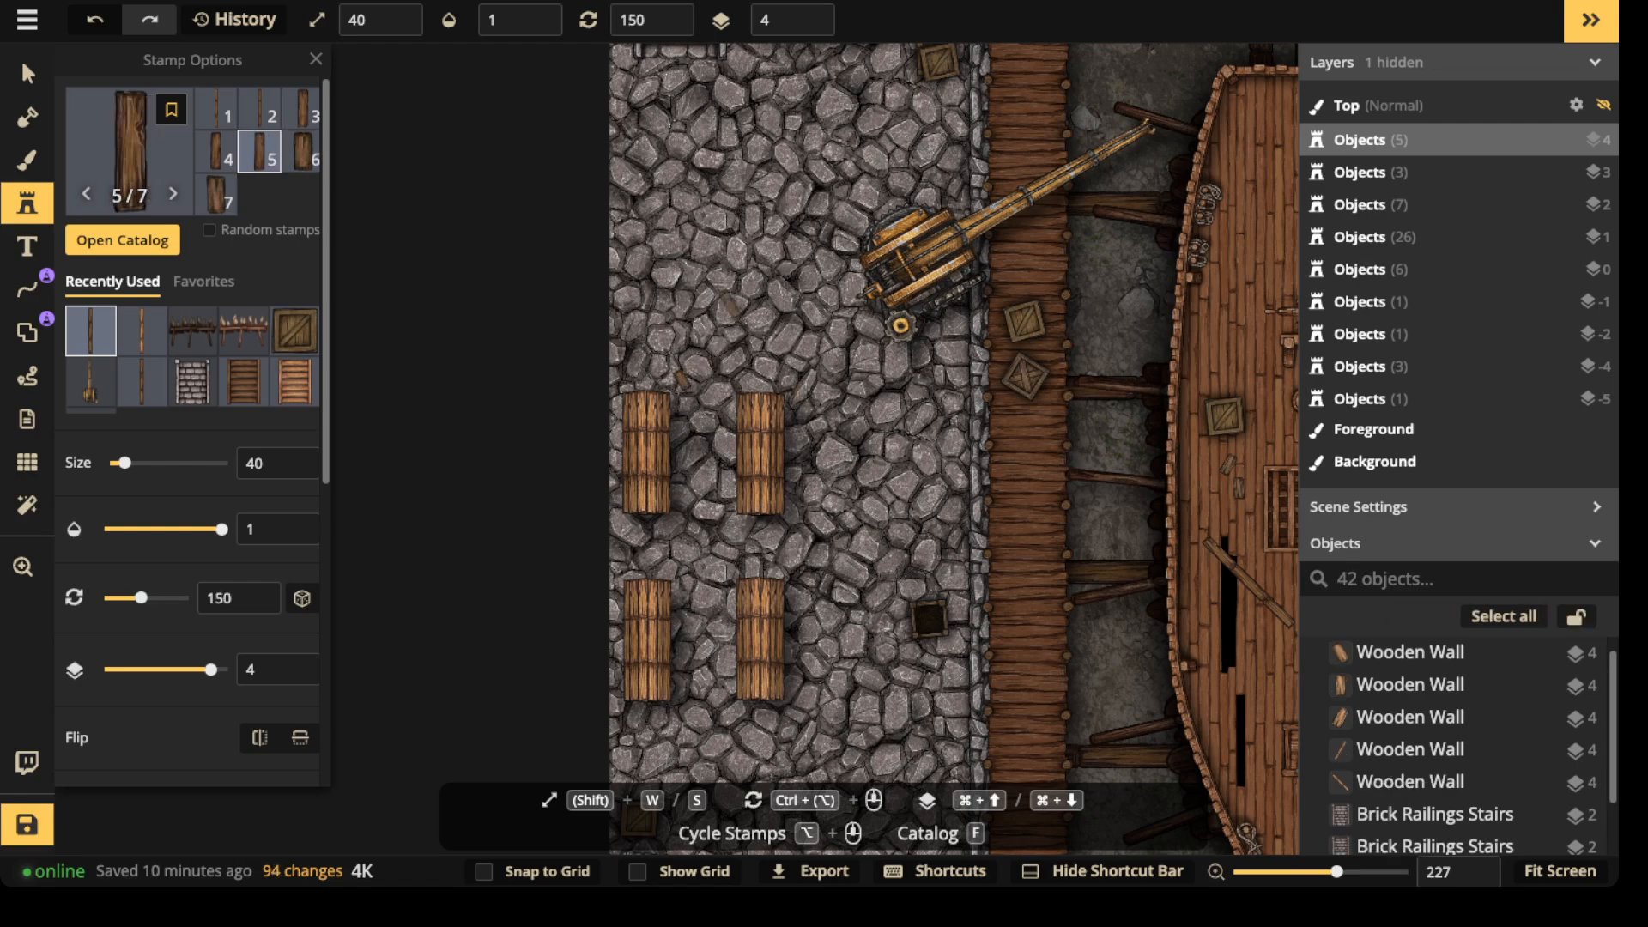
{"action": "scroll", "coordinate": [846, 417], "scroll_direction": "up", "scroll_amount": 3}
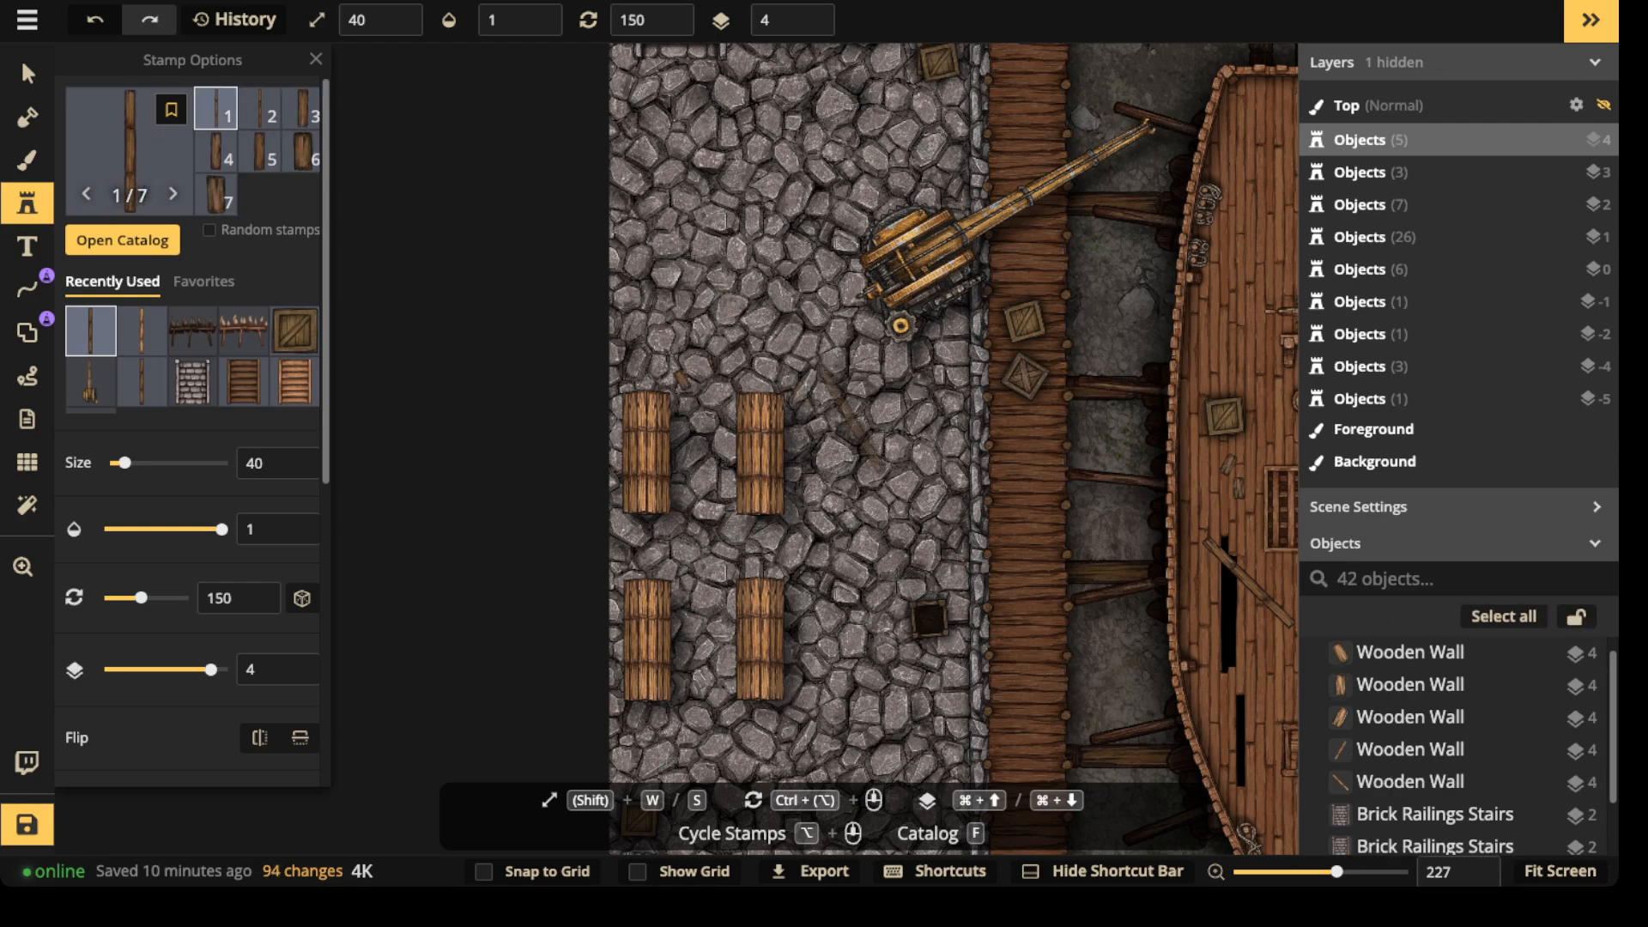
{"action": "scroll", "coordinate": [850, 421], "scroll_direction": "right", "scroll_amount": 2}
{"action": "scroll", "coordinate": [764, 391], "scroll_direction": "up", "scroll_amount": 2}
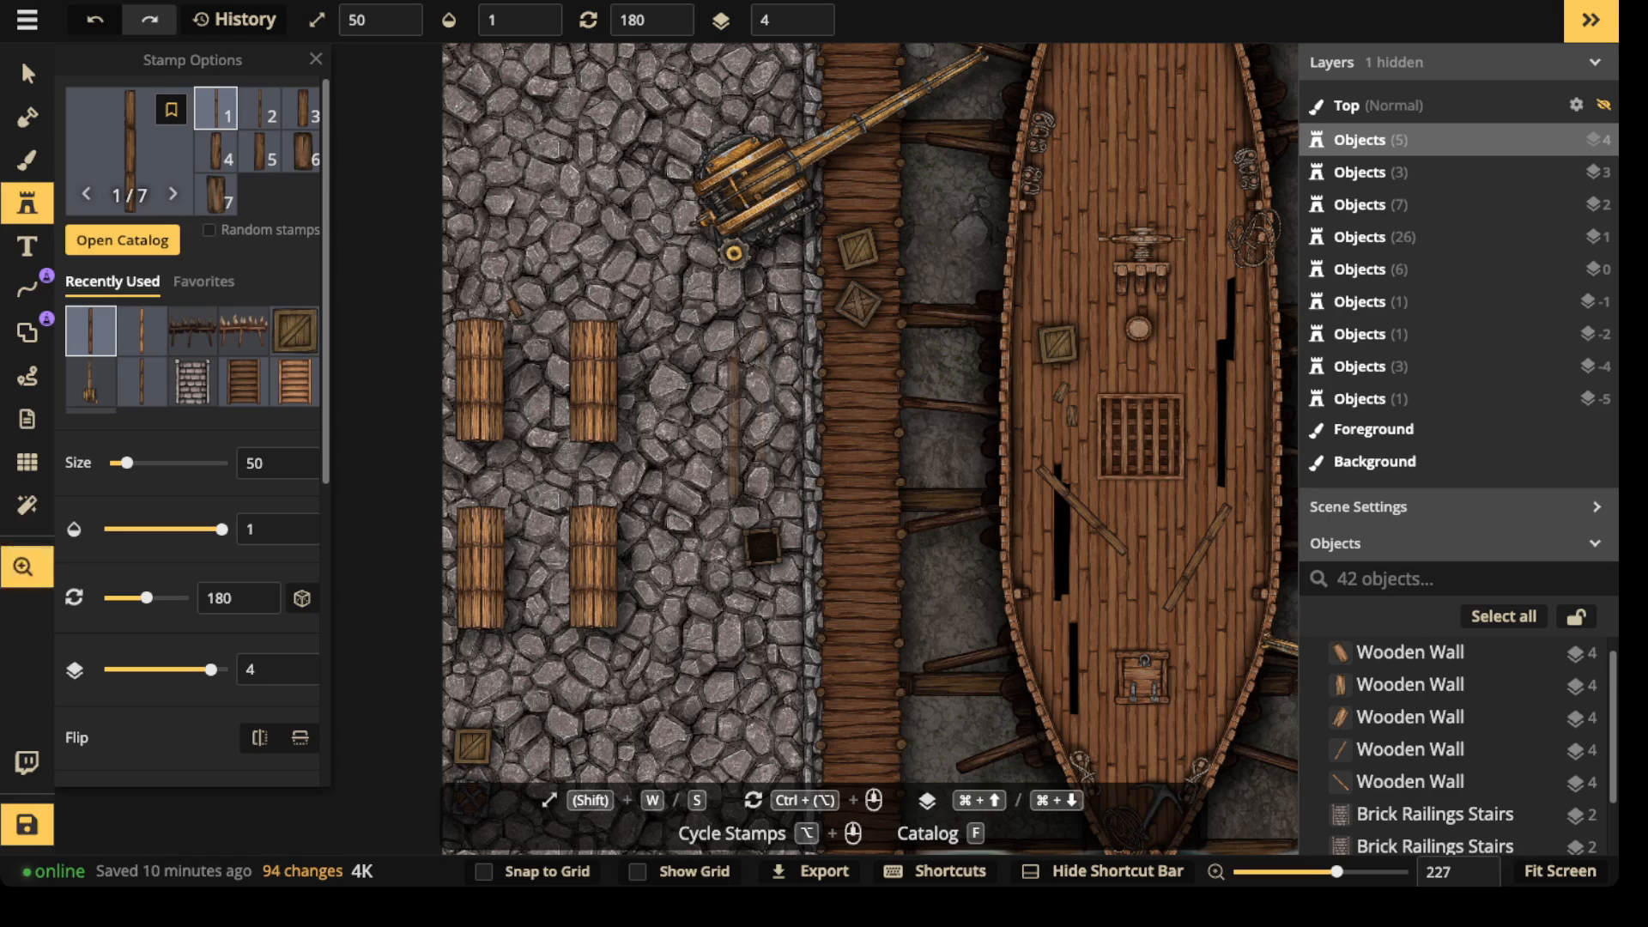
{"action": "scroll", "coordinate": [738, 430], "scroll_direction": "down", "scroll_amount": 3}
{"action": "scroll", "coordinate": [640, 507], "scroll_direction": "down", "scroll_amount": 2}
{"action": "scroll", "coordinate": [704, 545], "scroll_direction": "up", "scroll_amount": 1}
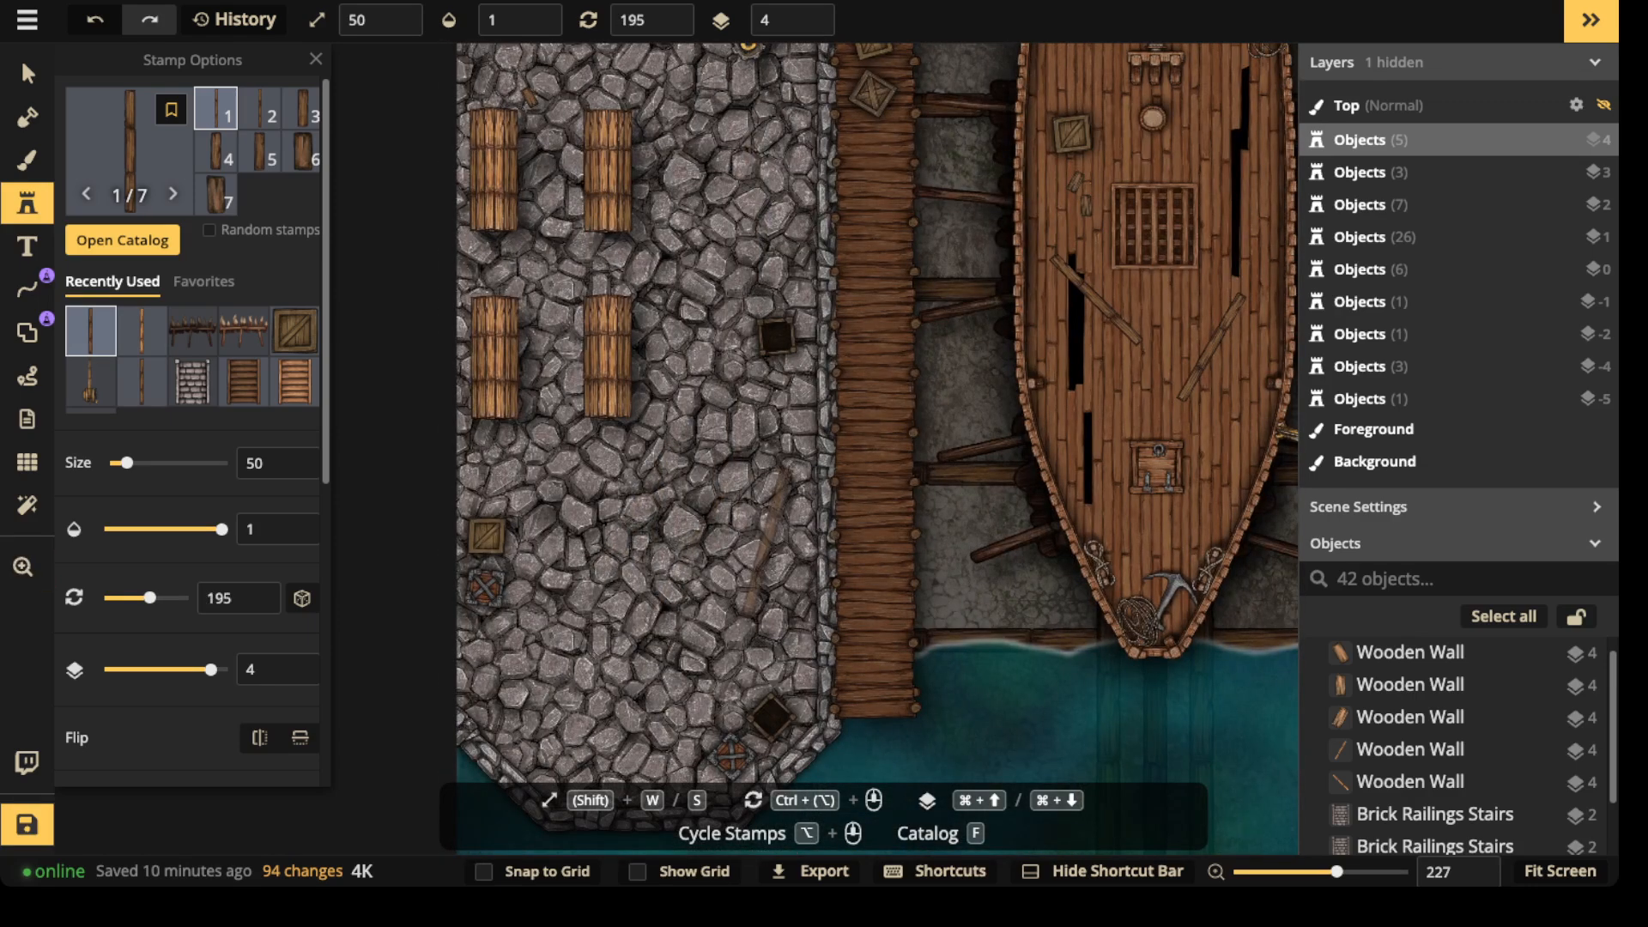
{"action": "left_click", "coordinate": [764, 542]}
{"action": "scroll", "coordinate": [738, 567], "scroll_direction": "up", "scroll_amount": 2}
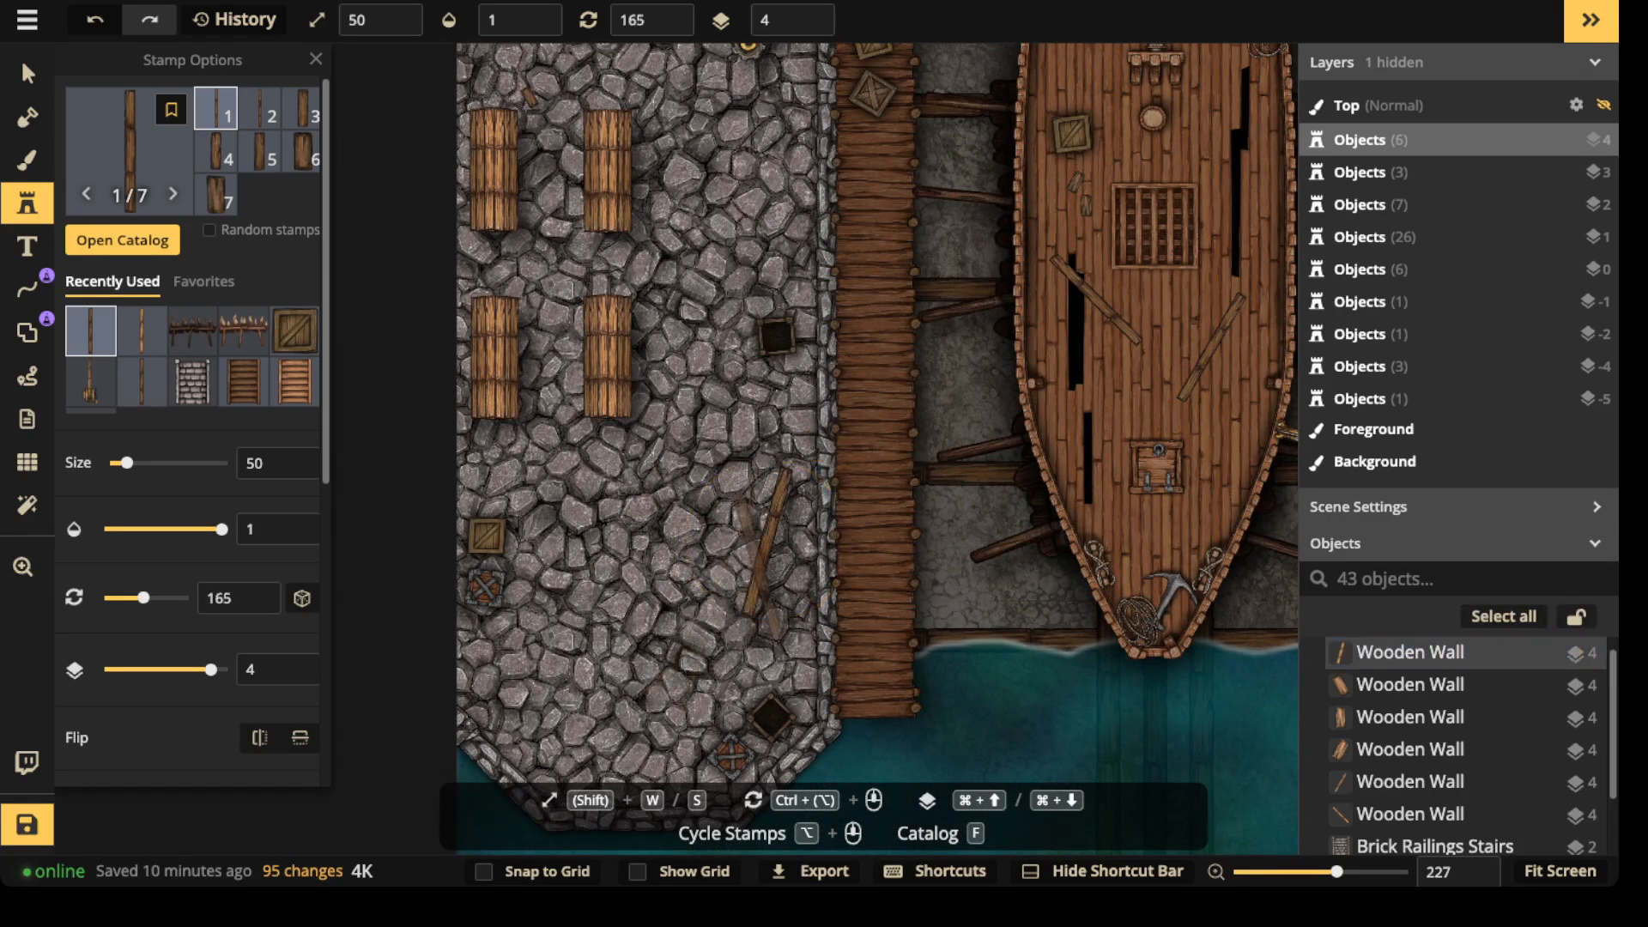
{"action": "left_click", "coordinate": [762, 574]}
- Scatter three short plank pieces, rotated to 210, 165 and 105, on the southwestern yard around the crossed planks and crates
{"action": "scroll", "coordinate": [720, 665], "scroll_direction": "up", "scroll_amount": 1}
{"action": "scroll", "coordinate": [720, 665], "scroll_direction": "down", "scroll_amount": 3}
{"action": "left_click", "coordinate": [720, 666]}
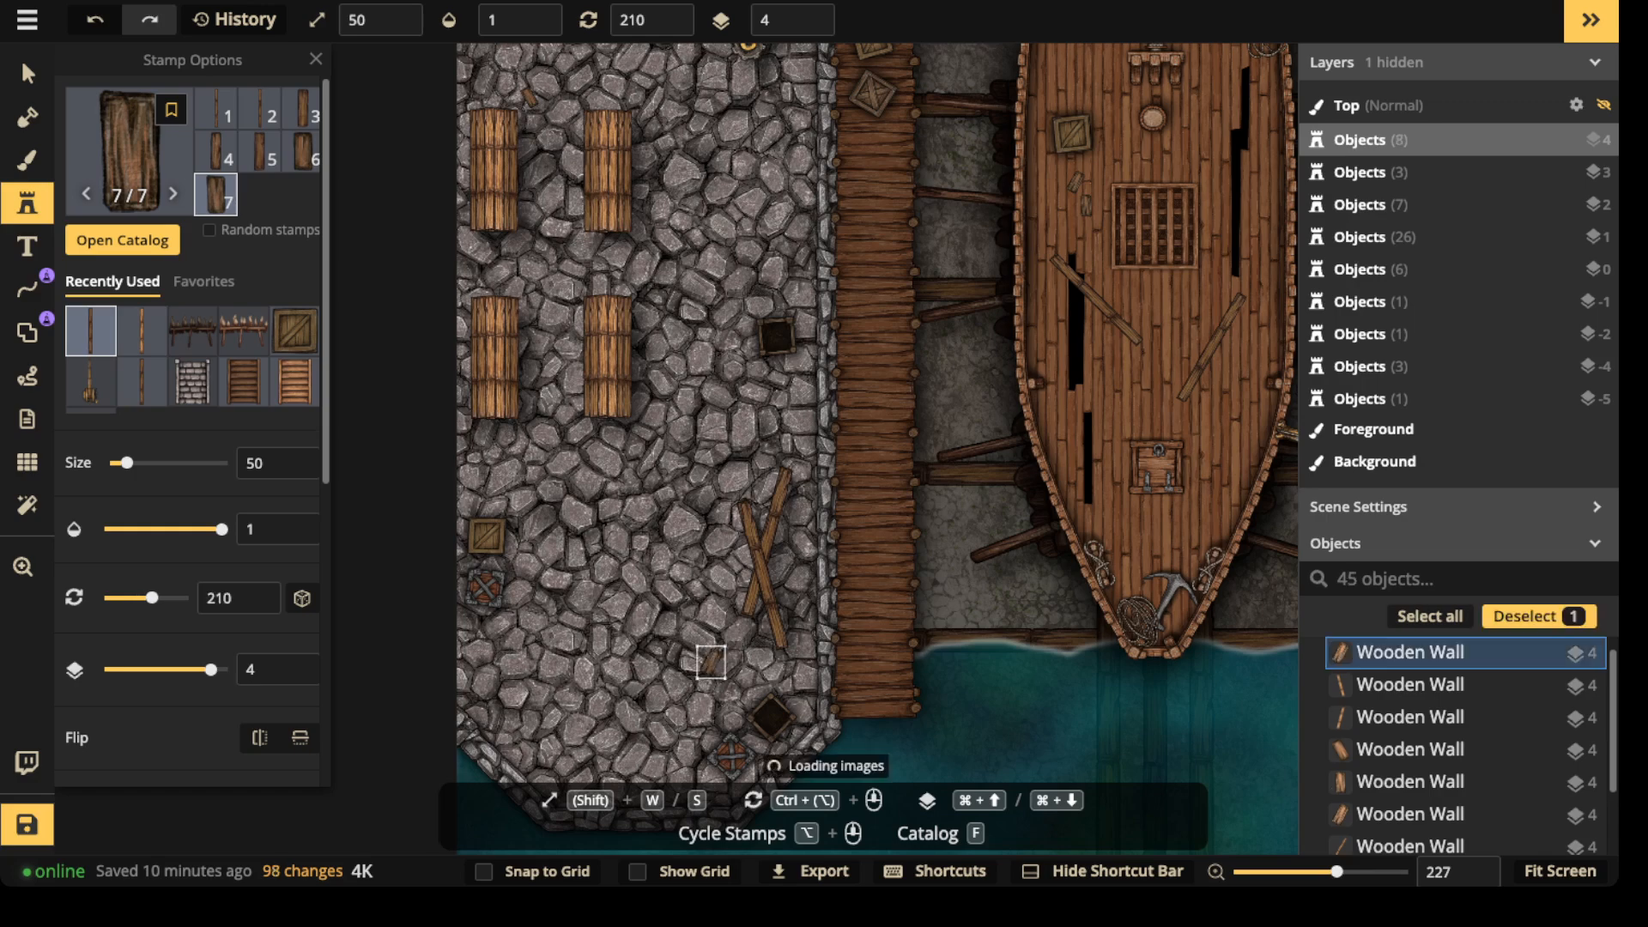
{"action": "scroll", "coordinate": [721, 678], "scroll_direction": "up", "scroll_amount": 2}
{"action": "left_click", "coordinate": [728, 687]}
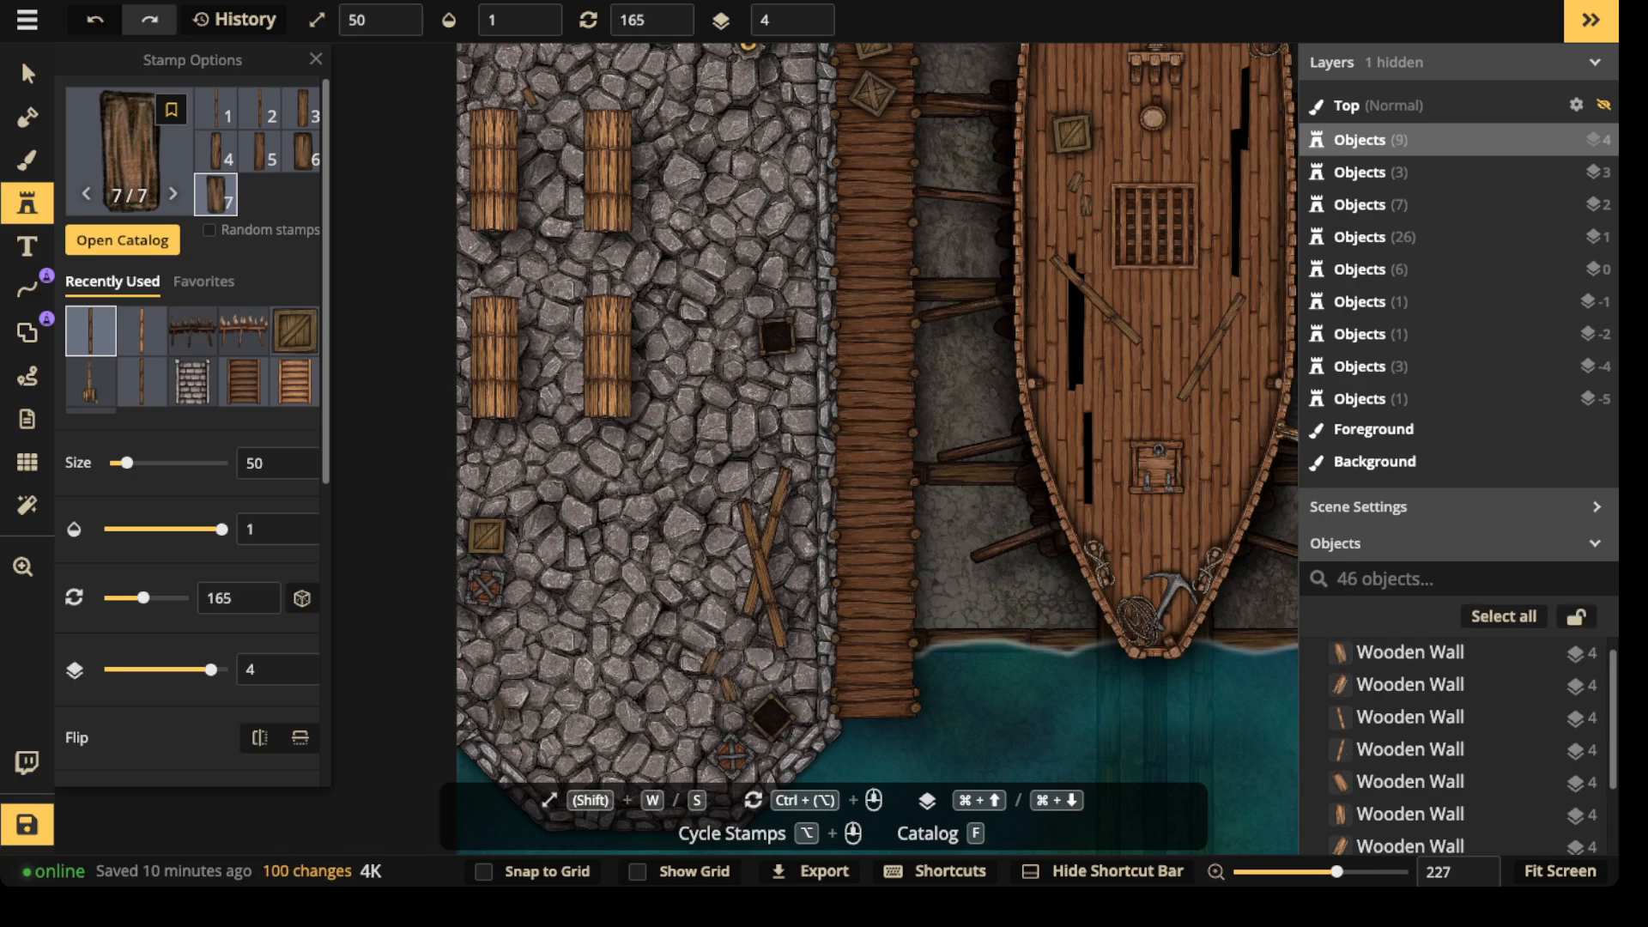
{"action": "left_click", "coordinate": [521, 693]}
- Scatter three short planks south of the northwestern log stack, one at size 50 rotated to 105 and two at size 60 rotated to 30 and 120
{"action": "scroll", "coordinate": [575, 464], "scroll_direction": "down", "scroll_amount": 4}
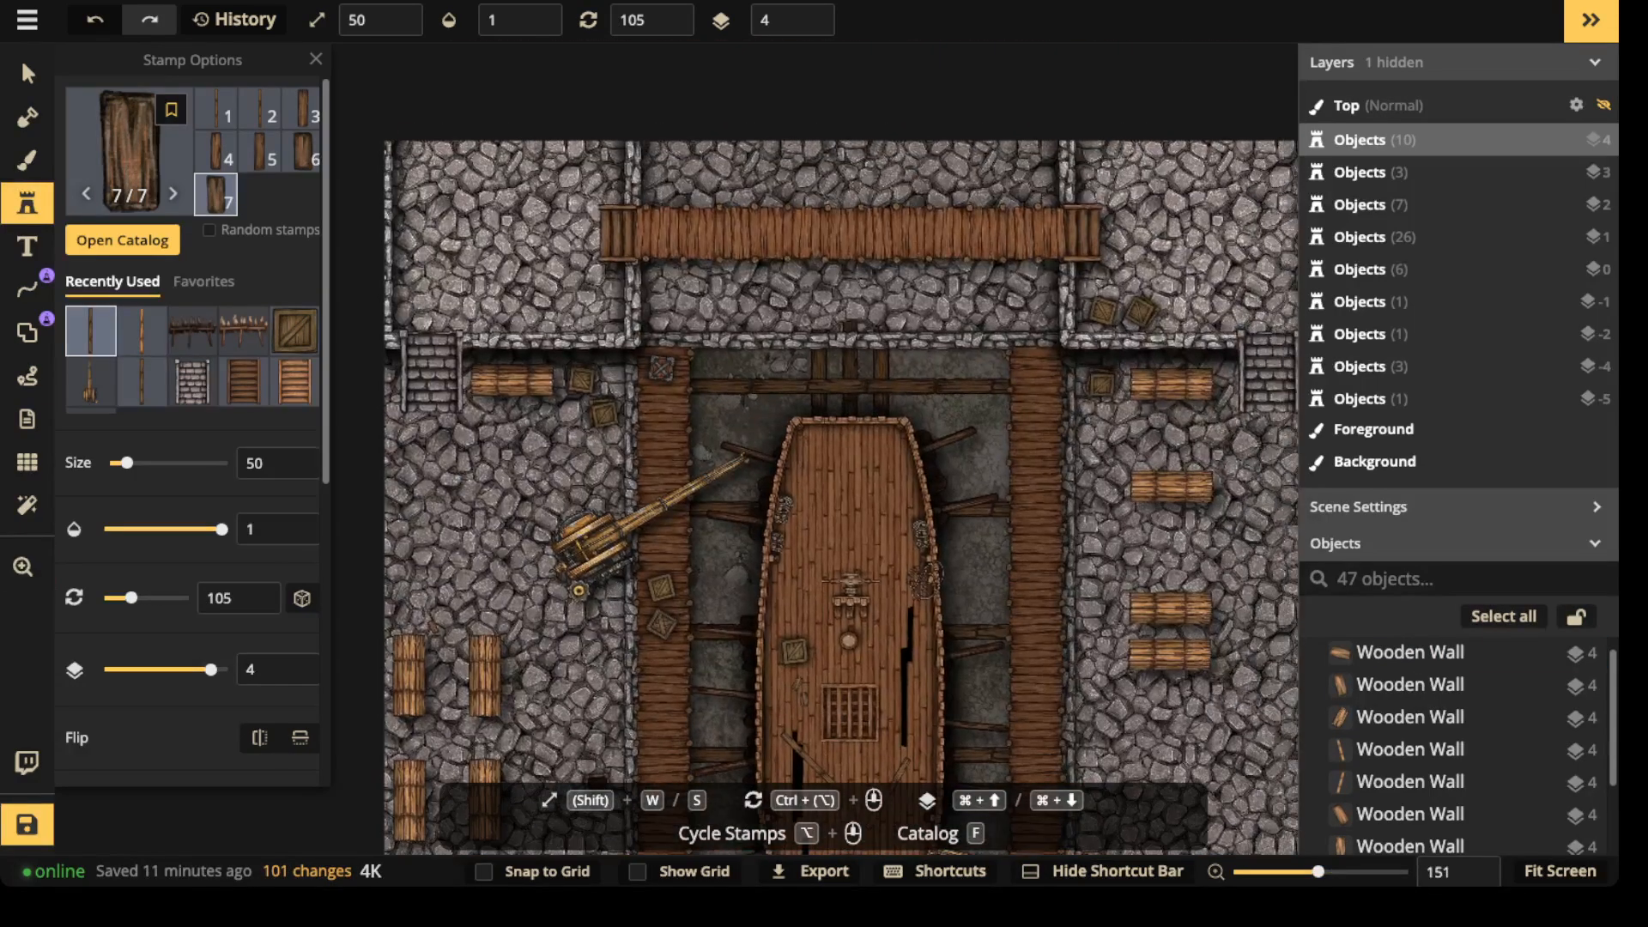
{"action": "left_click", "coordinate": [571, 453]}
{"action": "key", "text": "w"}
{"action": "scroll", "coordinate": [571, 453], "scroll_direction": "up", "scroll_amount": 1}
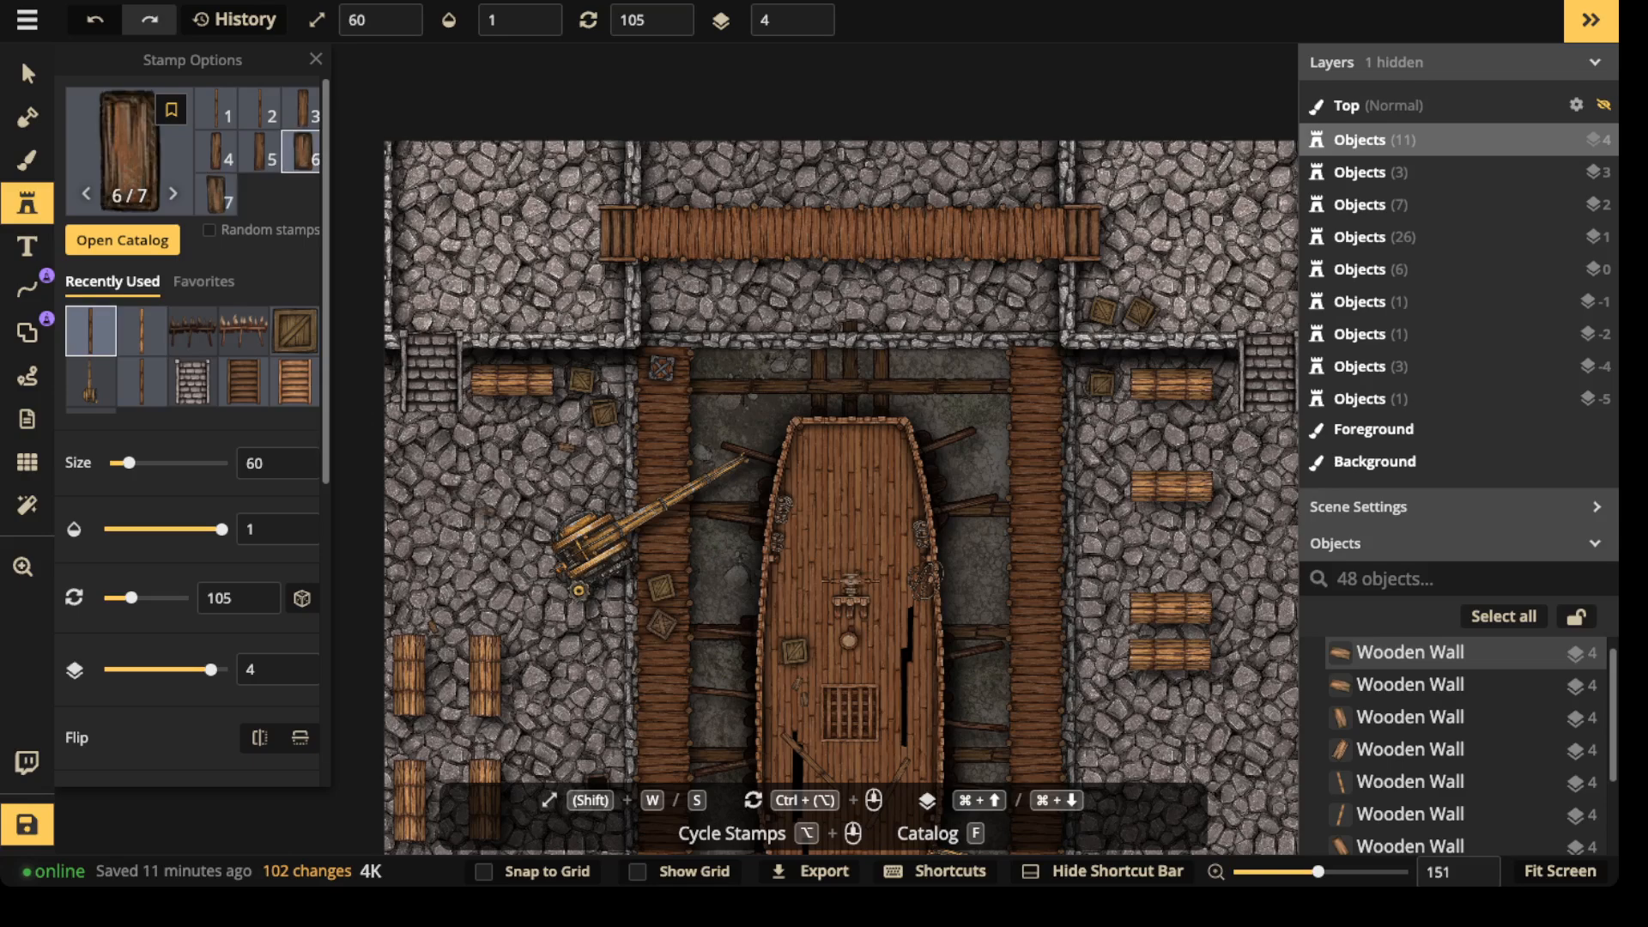
{"action": "scroll", "coordinate": [502, 453], "scroll_direction": "down", "scroll_amount": 5}
{"action": "scroll", "coordinate": [502, 453], "scroll_direction": "up", "scroll_amount": 2}
{"action": "left_click", "coordinate": [500, 450]}
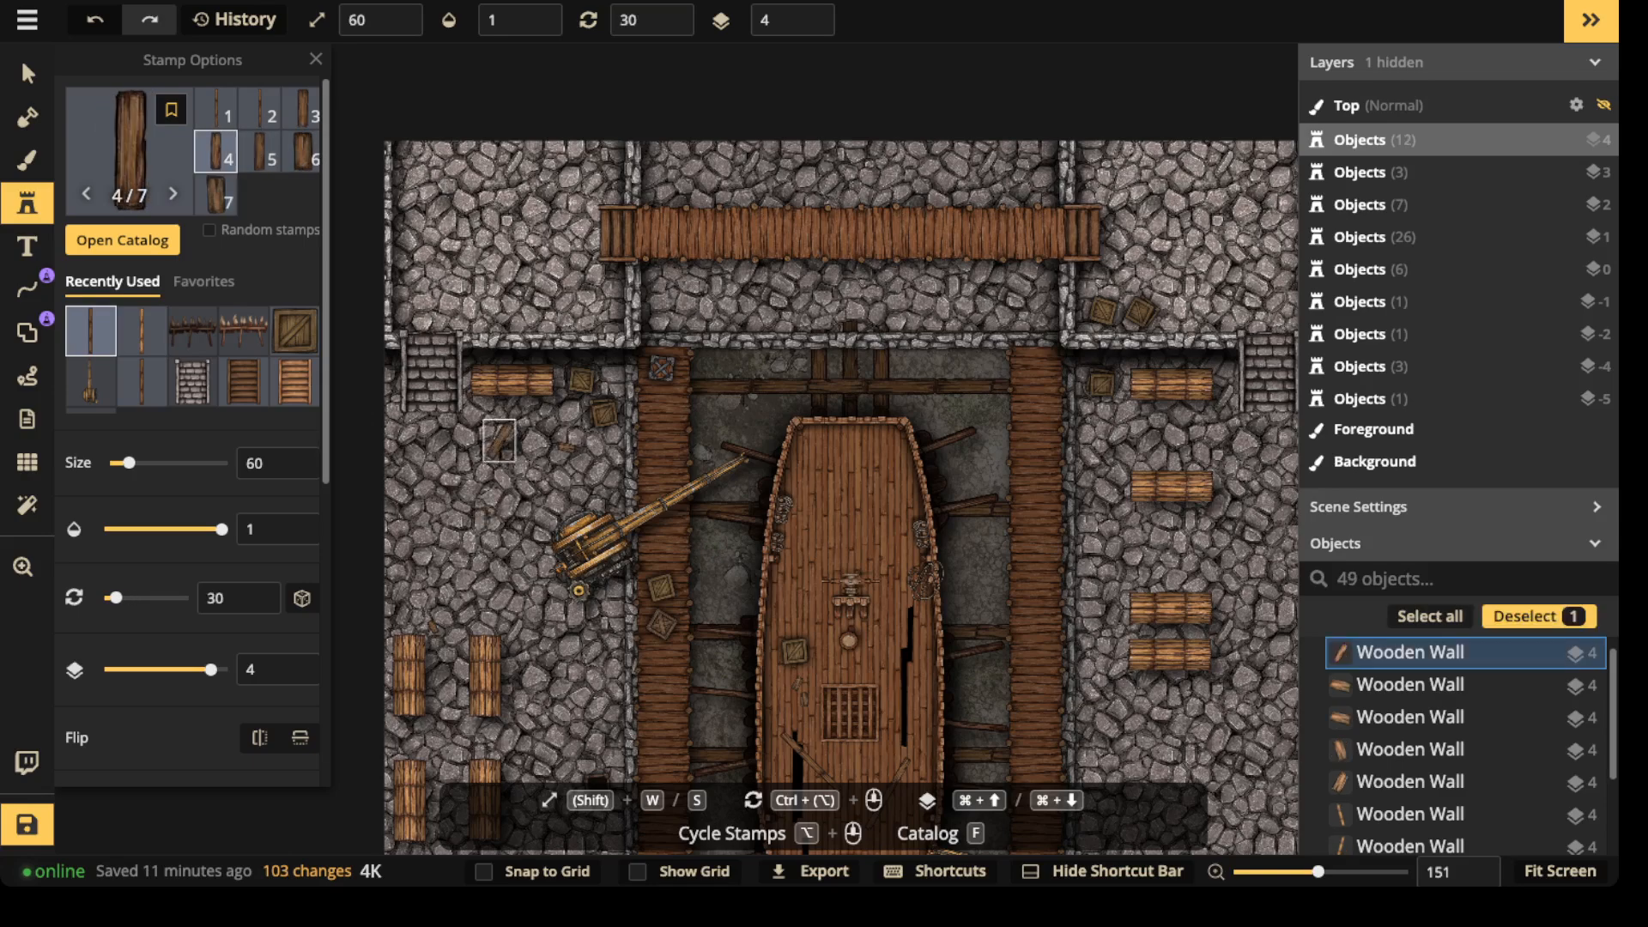
{"action": "scroll", "coordinate": [540, 483], "scroll_direction": "up", "scroll_amount": 6}
{"action": "left_click", "coordinate": [541, 484]}
{"action": "scroll", "coordinate": [815, 442], "scroll_direction": "right", "scroll_amount": 5}
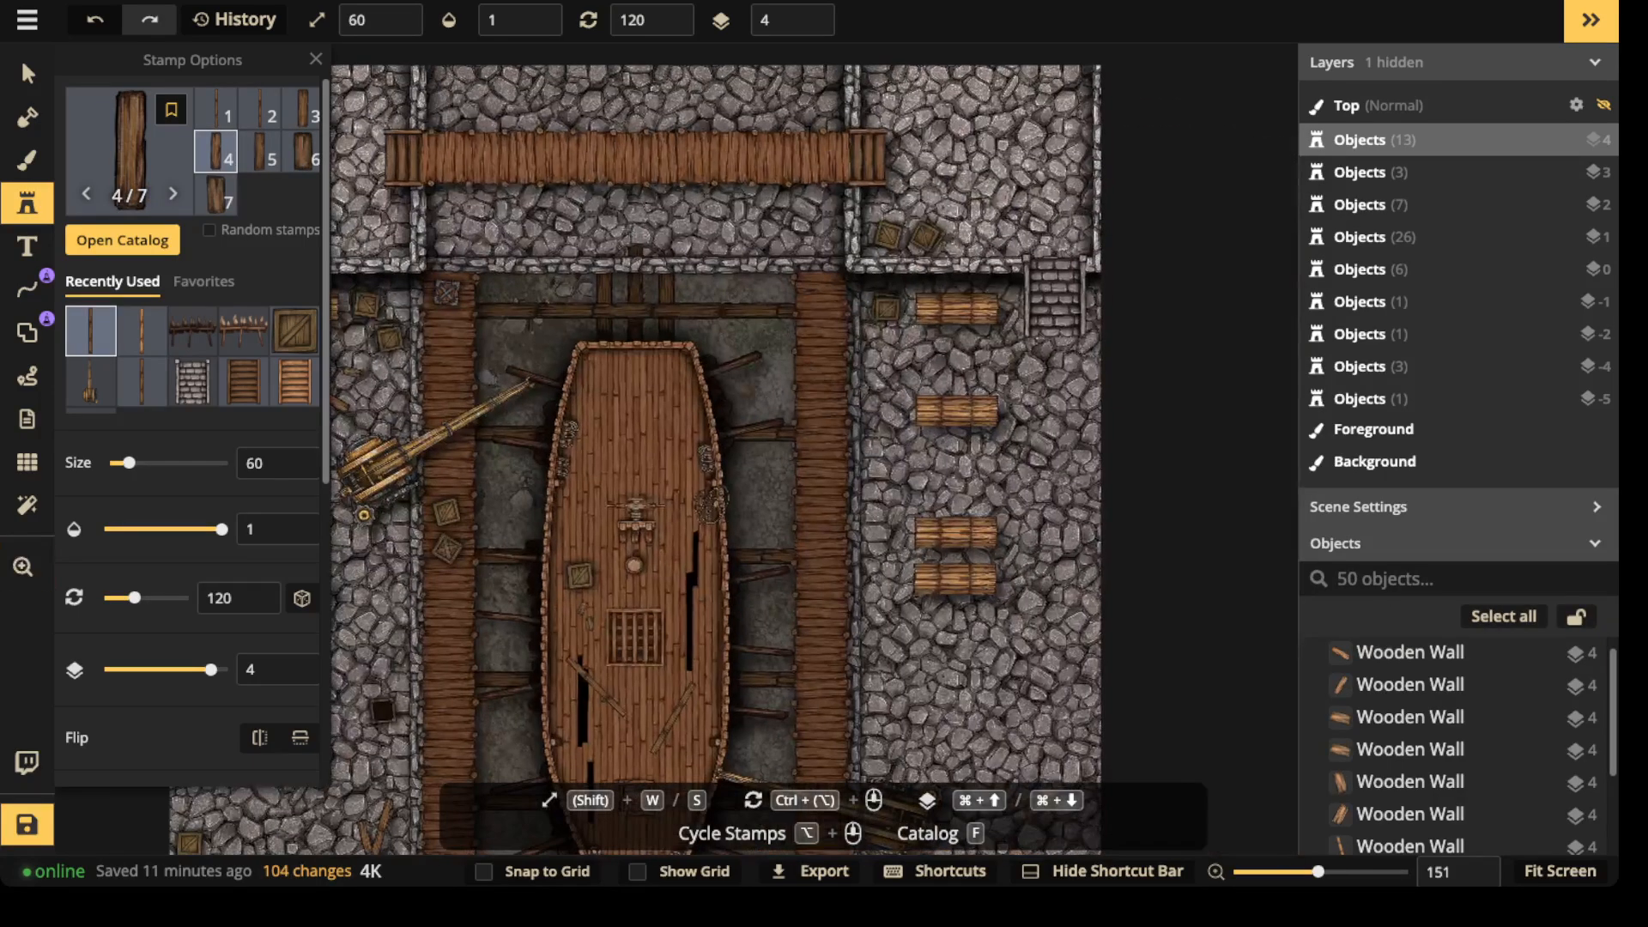
- Place four short planks at size 60: two on the ship's northern deck, one in the northeastern yard and one rotated to 45 in the southeastern yard
{"action": "left_click", "coordinate": [665, 384]}
{"action": "scroll", "coordinate": [660, 434], "scroll_direction": "down", "scroll_amount": 4}
{"action": "left_click", "coordinate": [659, 433]}
{"action": "left_click", "coordinate": [914, 360]}
{"action": "key", "text": "Escape"}
{"action": "scroll", "coordinate": [885, 447], "scroll_direction": "down", "scroll_amount": 3}
{"action": "scroll", "coordinate": [884, 447], "scroll_direction": "down", "scroll_amount": 1}
{"action": "left_click", "coordinate": [888, 515]}
- Select every plank on layer 4 and switch their shadow to Custom, with its shadow options open
{"action": "key", "text": "v"}
{"action": "left_click", "coordinate": [888, 515]}
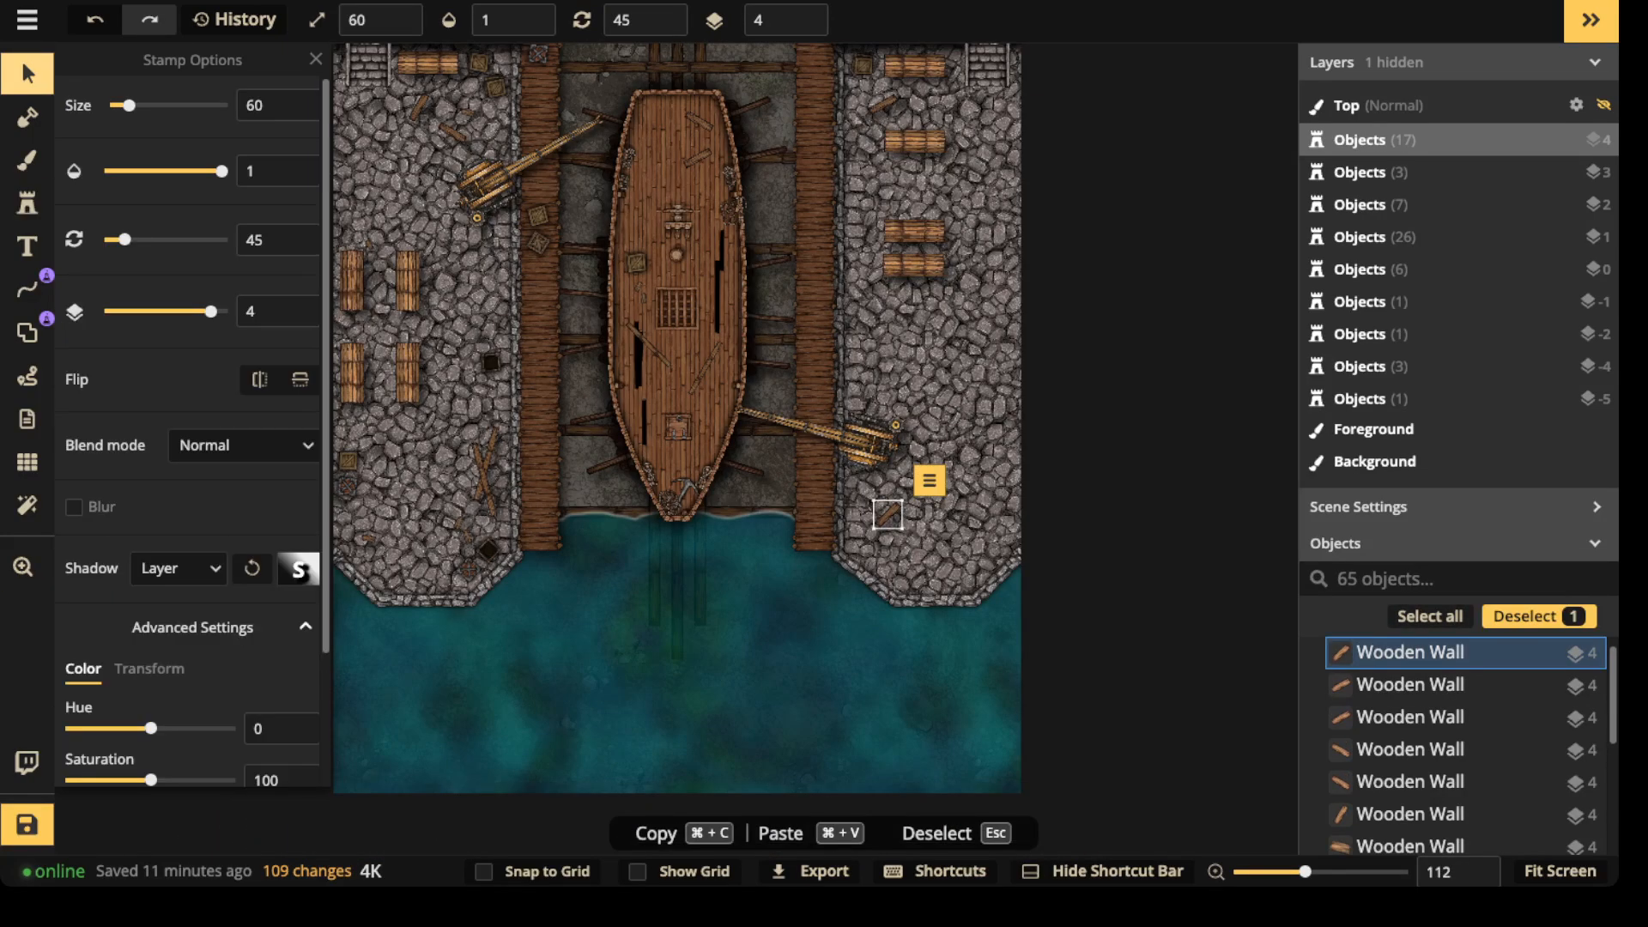
{"action": "left_click", "coordinate": [930, 480]}
{"action": "mouse_move", "coordinate": [1031, 515]}
{"action": "left_click", "coordinate": [1244, 645]}
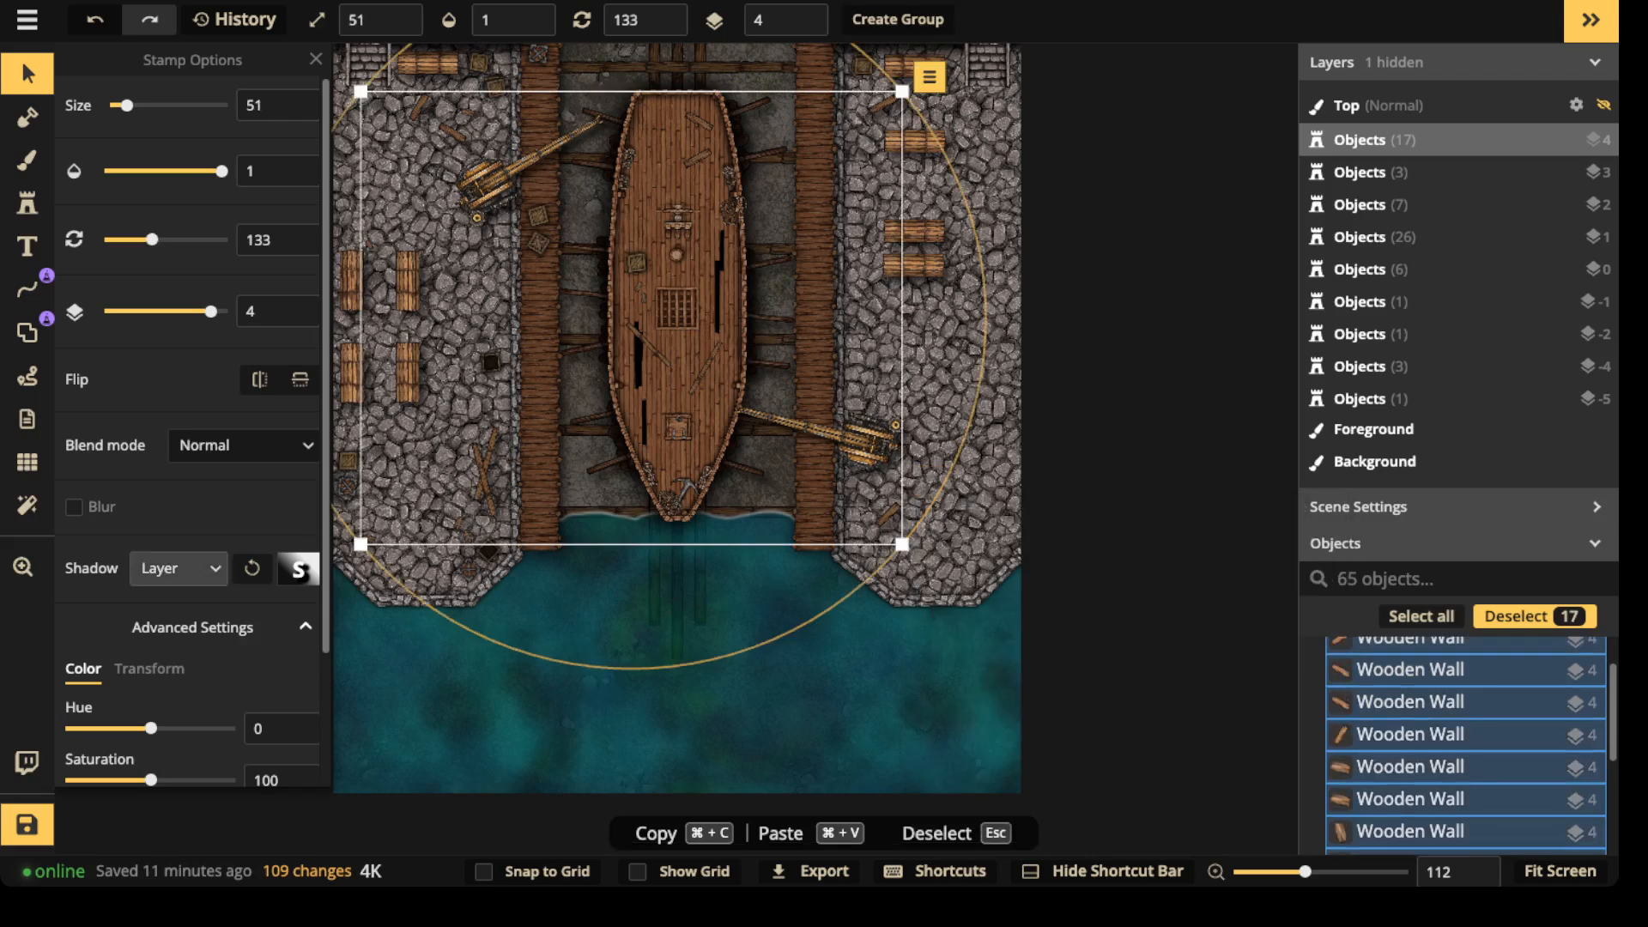
{"action": "left_click", "coordinate": [177, 568]}
{"action": "left_click", "coordinate": [258, 733]}
{"action": "left_click", "coordinate": [299, 568]}
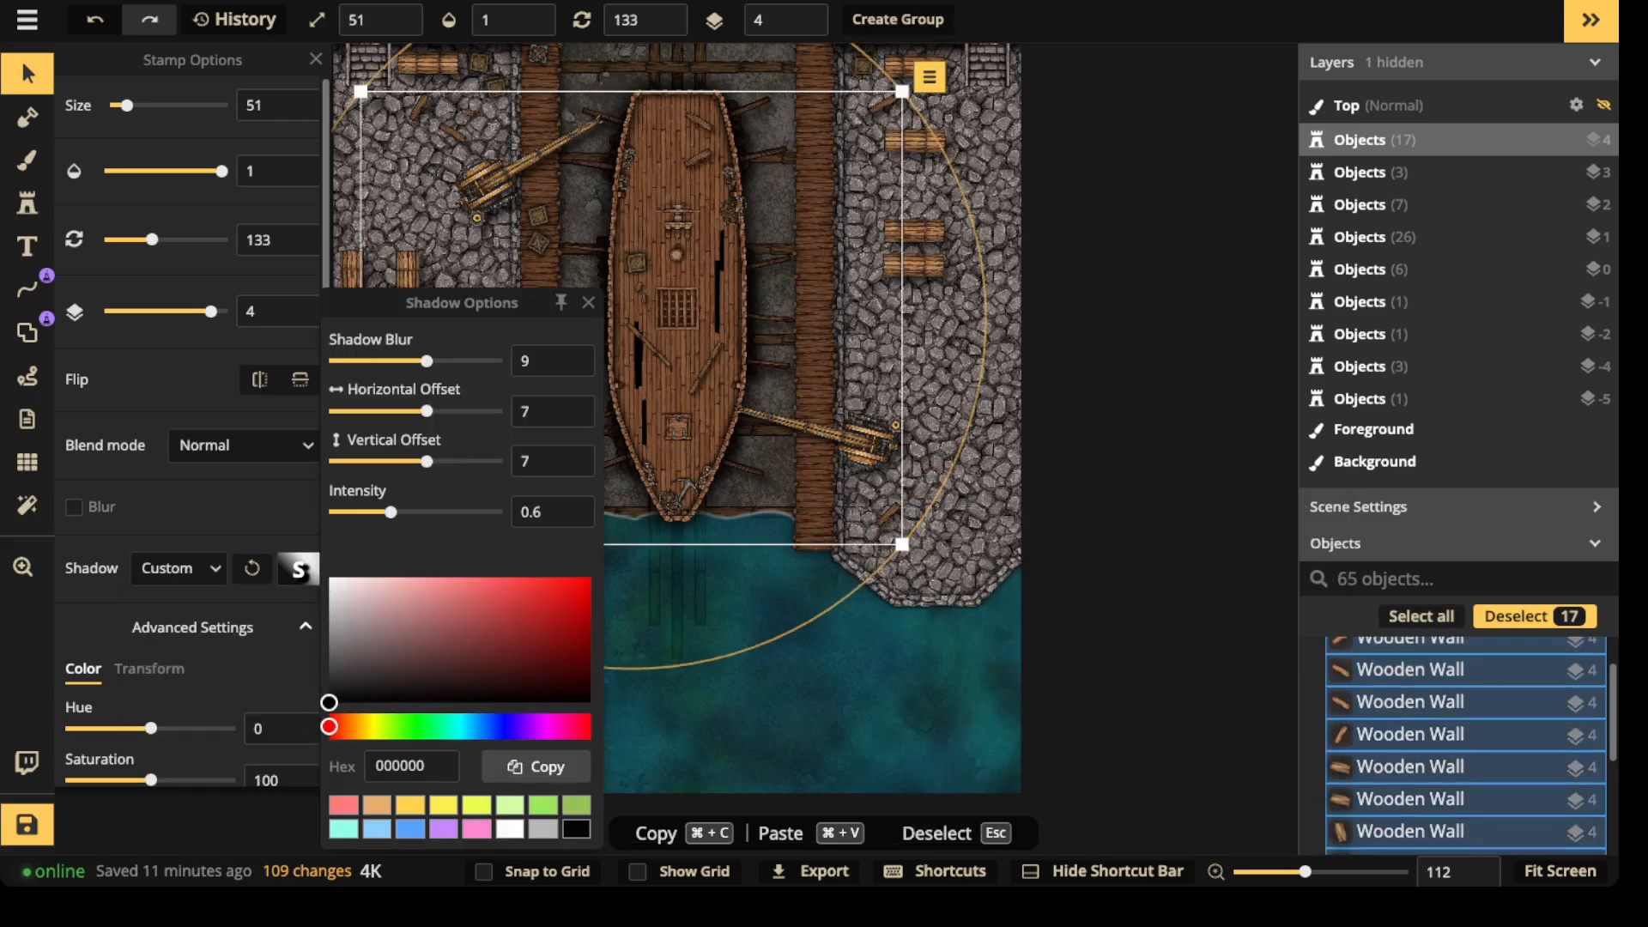
- Set the planks' shadow to horizontal and vertical offset 0, blur 13.9 and intensity 1.1
{"action": "double_click", "coordinate": [525, 412]}
{"action": "type", "text": "0"}
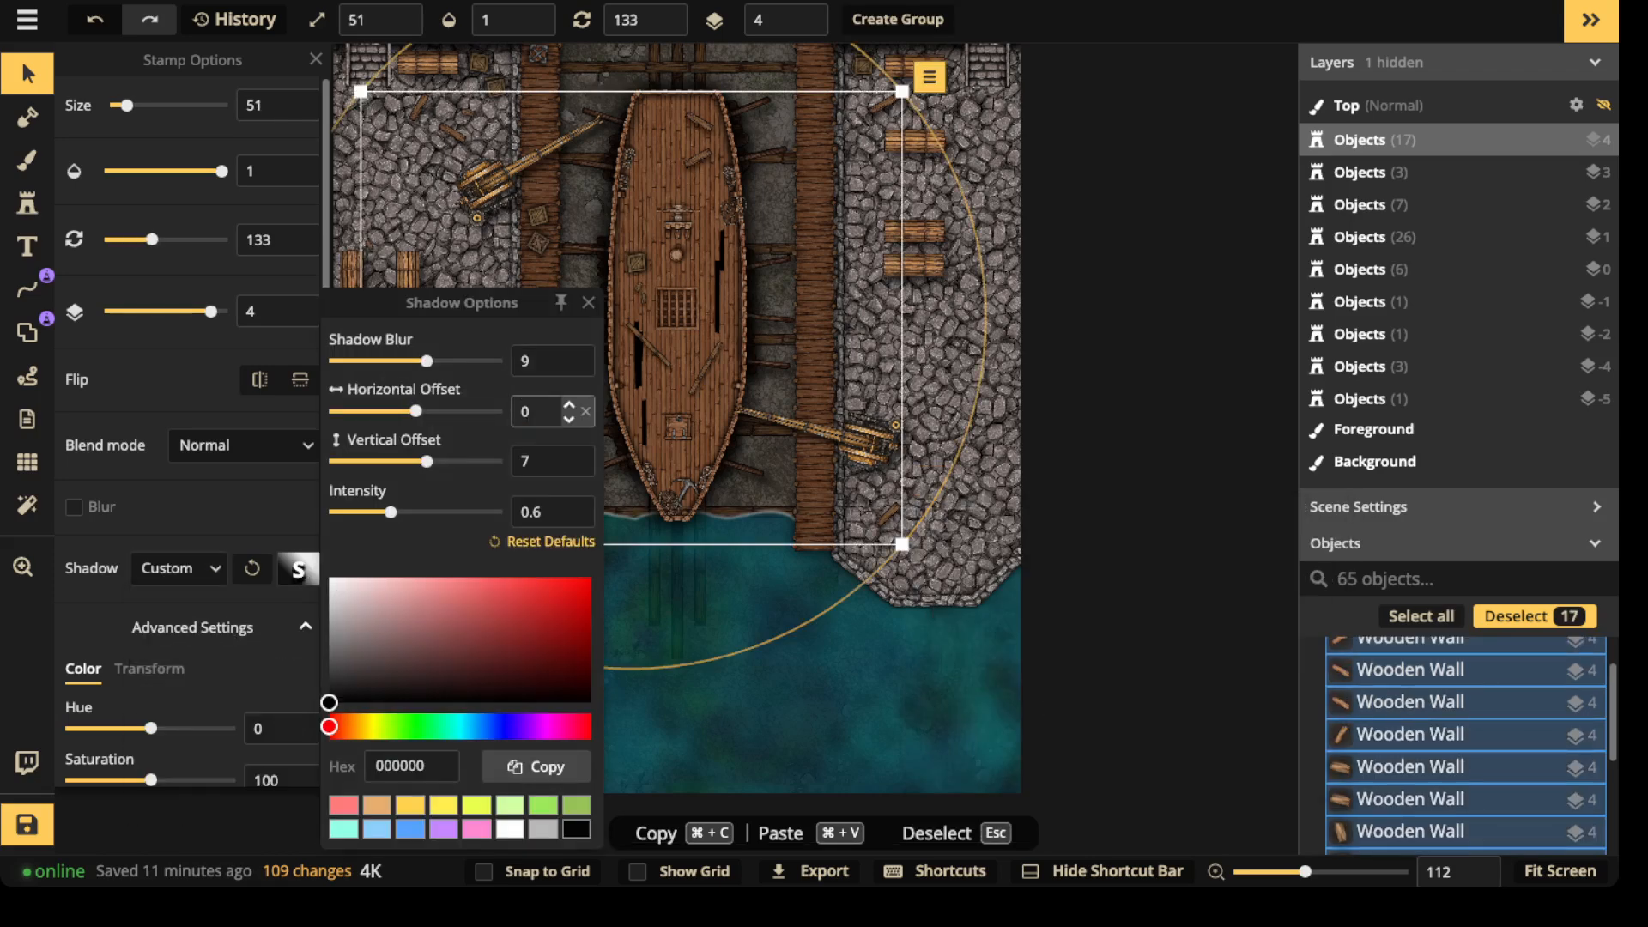
{"action": "double_click", "coordinate": [525, 461]}
{"action": "type", "text": "0"}
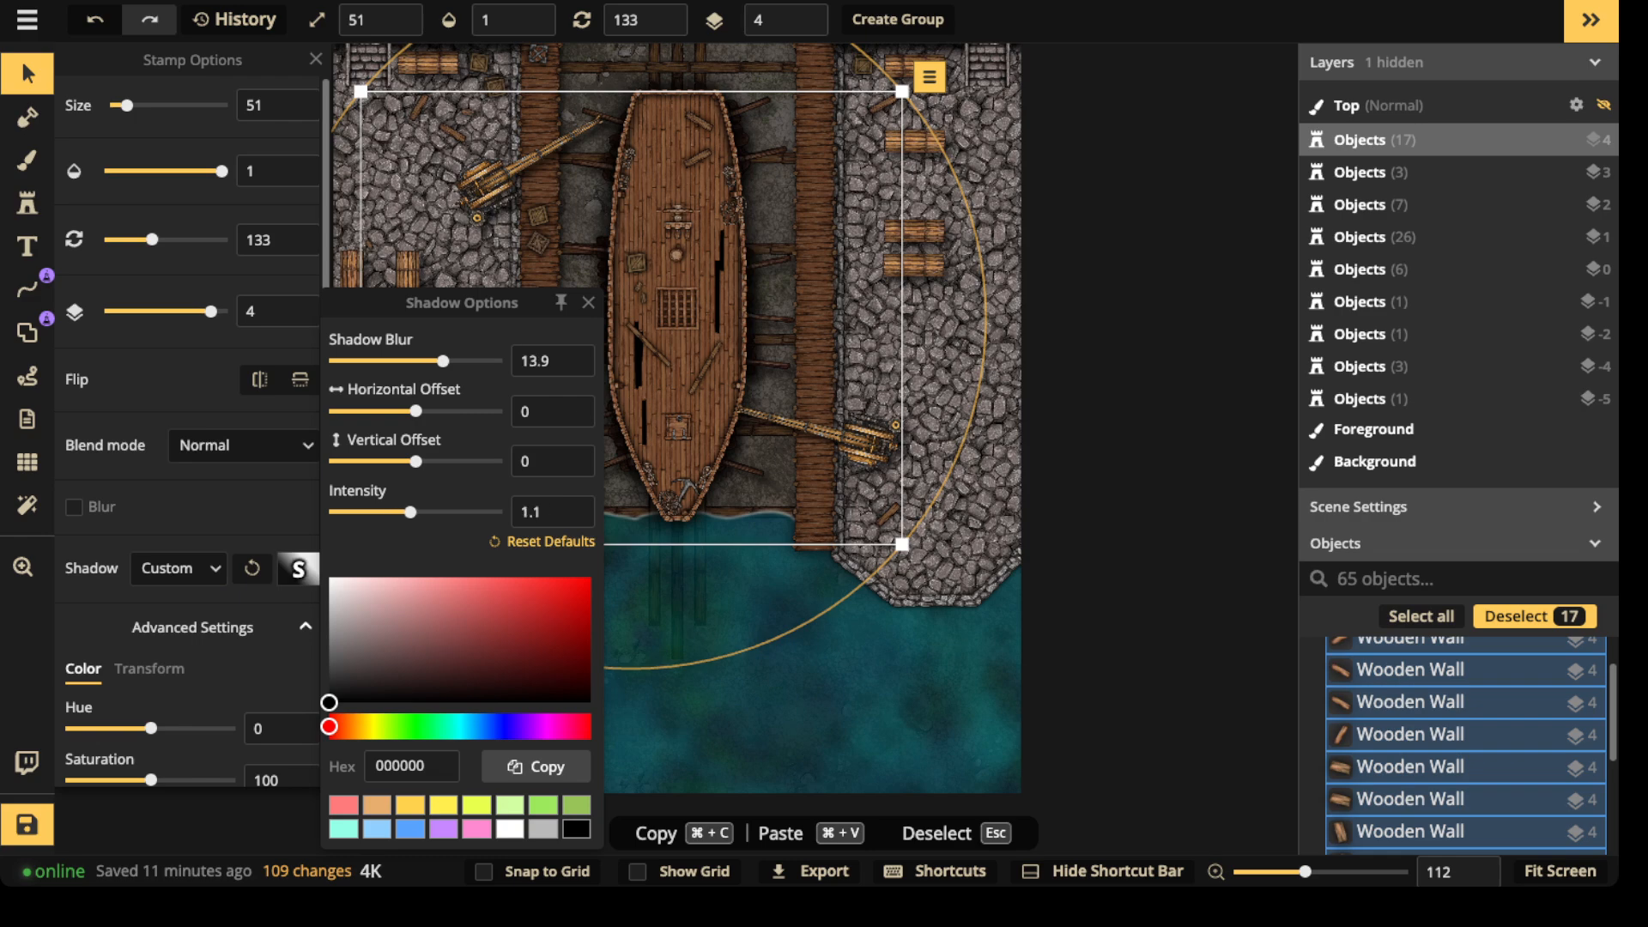
{"action": "key", "text": "Escape"}
- Deselect everything and save the map
{"action": "scroll", "coordinate": [669, 515], "scroll_direction": "down", "scroll_amount": 2}
{"action": "scroll", "coordinate": [670, 515], "scroll_direction": "up", "scroll_amount": 5}
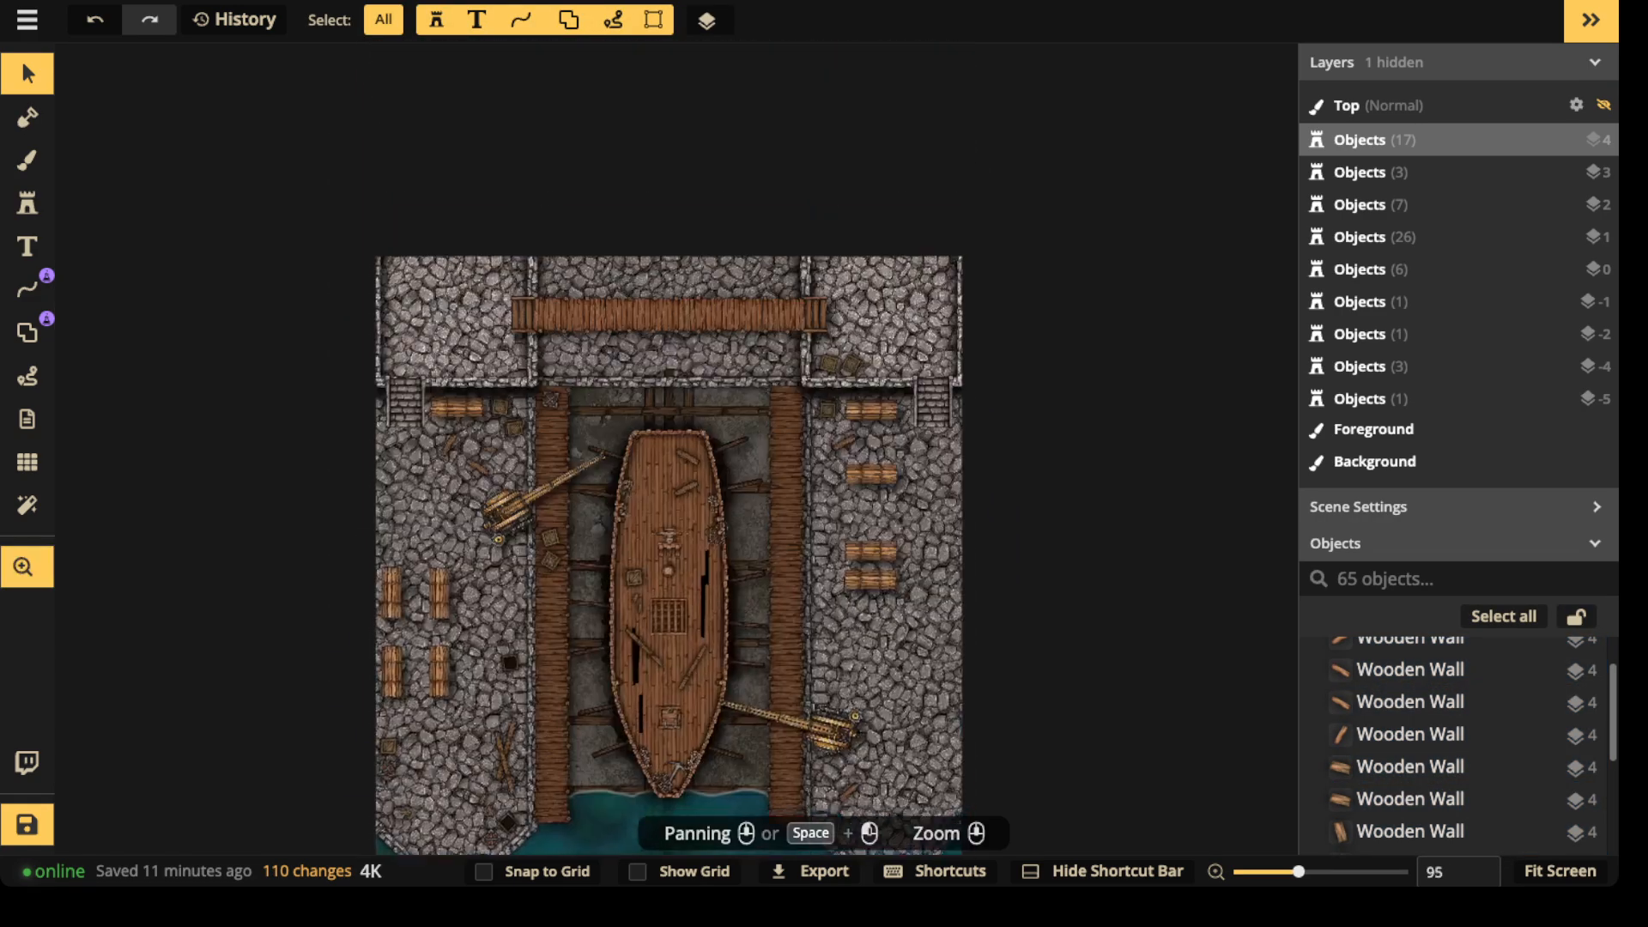
{"action": "scroll", "coordinate": [598, 515], "scroll_direction": "down", "scroll_amount": 2}
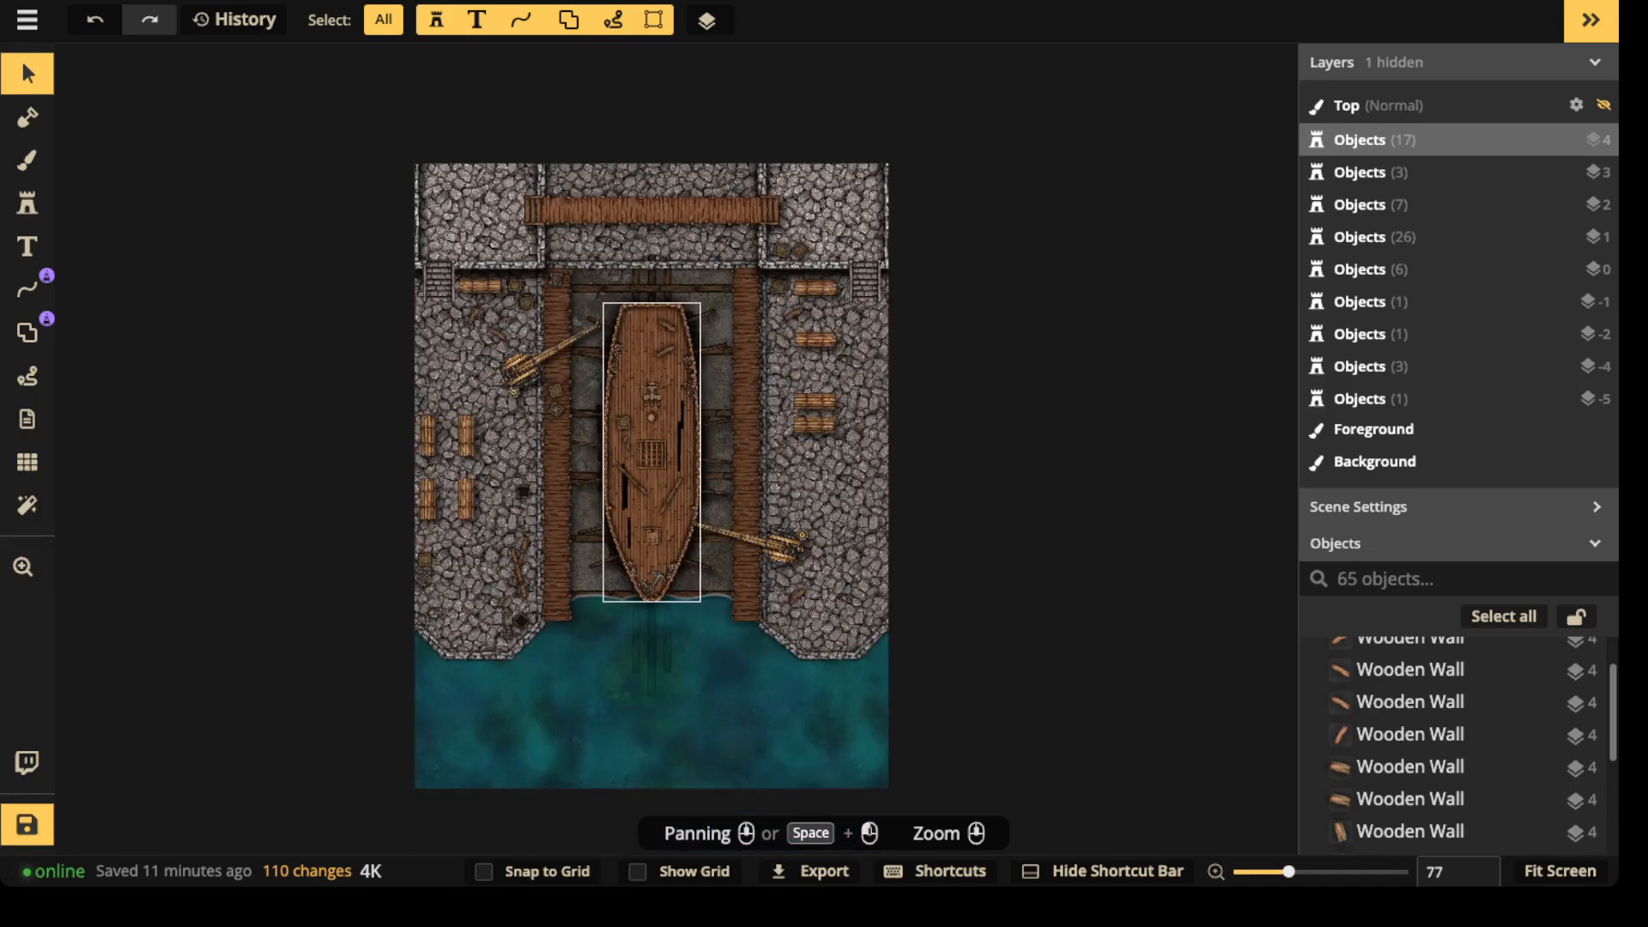
{"action": "left_click", "coordinate": [27, 825]}
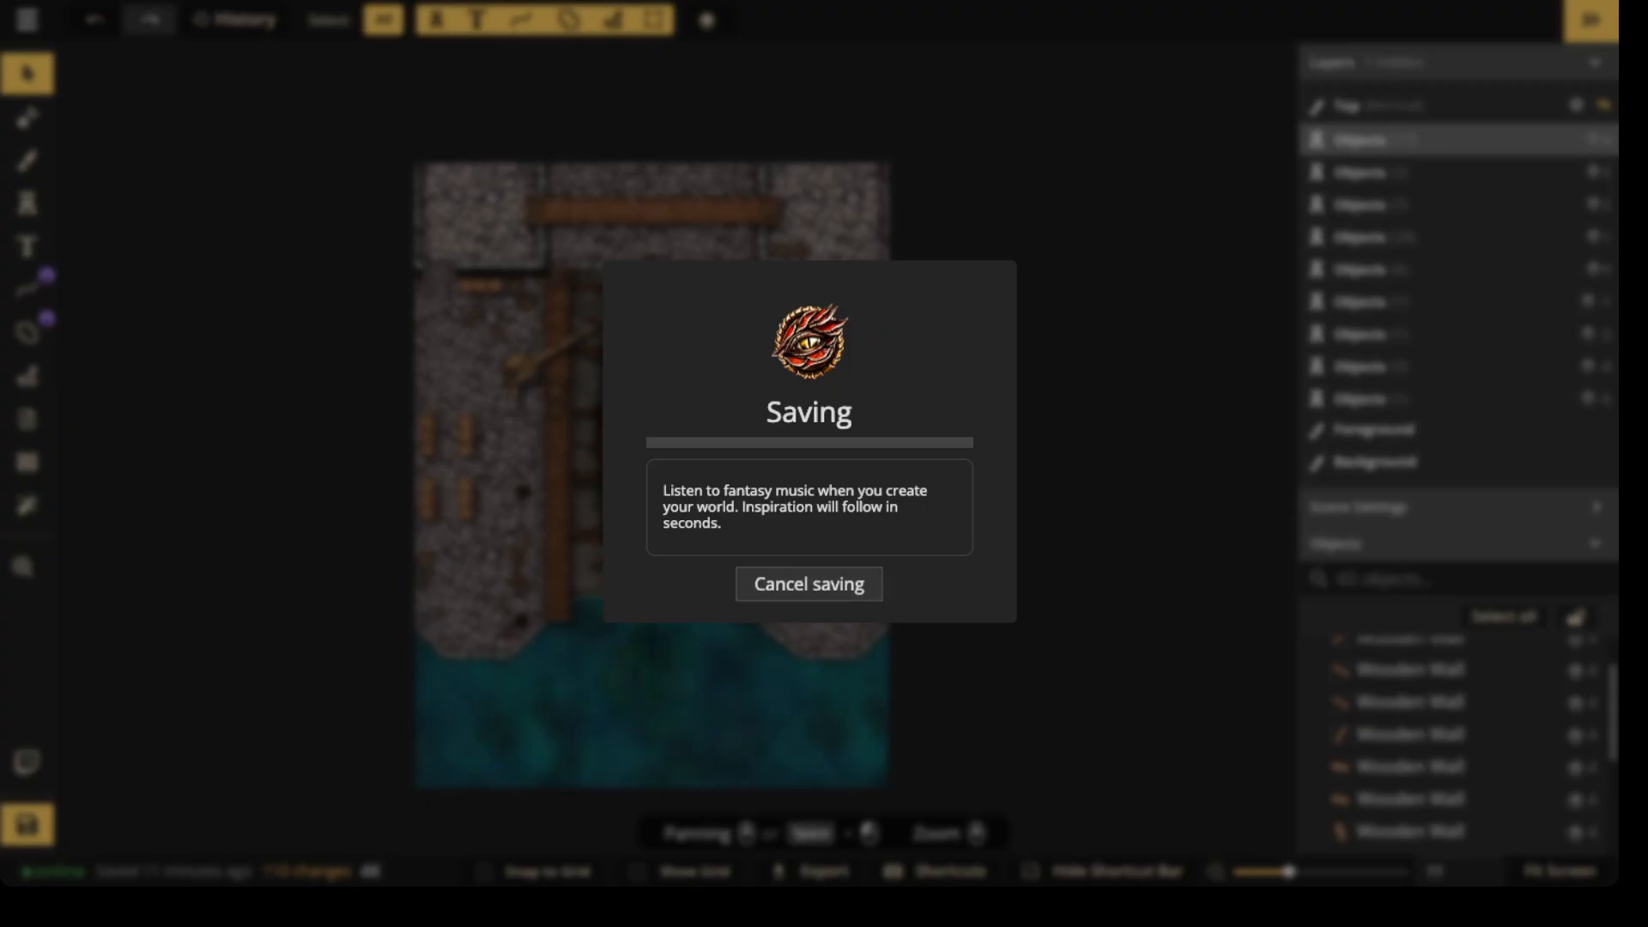
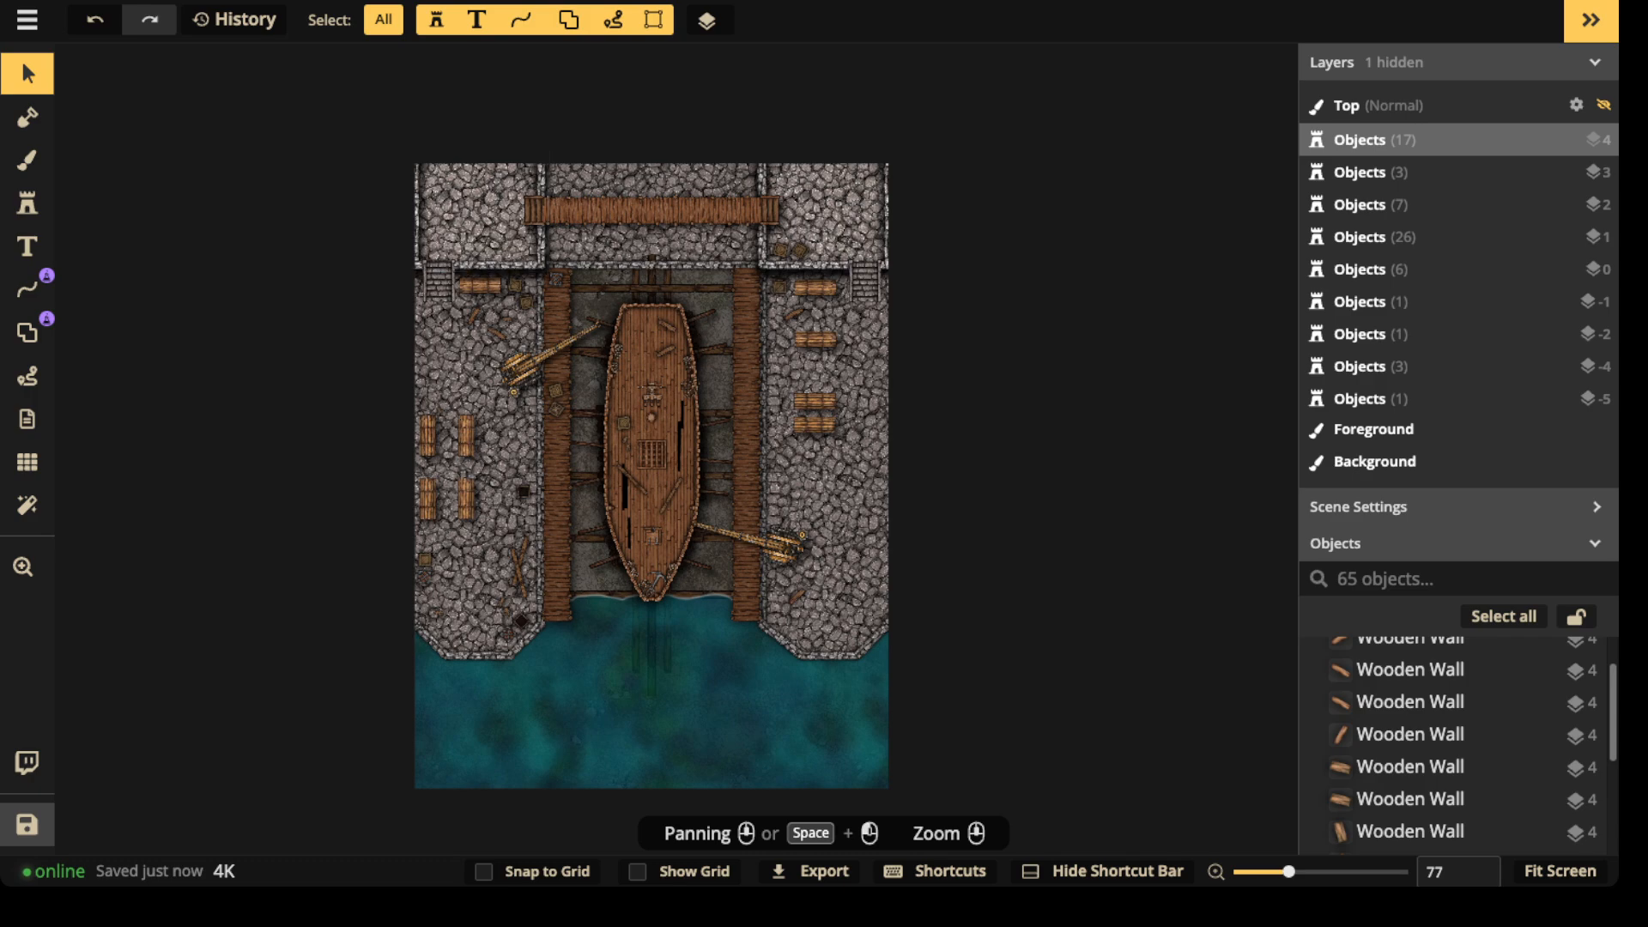
- Search the texture catalog for "dry" and choose the patchy dry ground texture from the Orc pack for the foreground brush
{"action": "scroll", "coordinate": [506, 264], "scroll_direction": "up", "scroll_amount": 1}
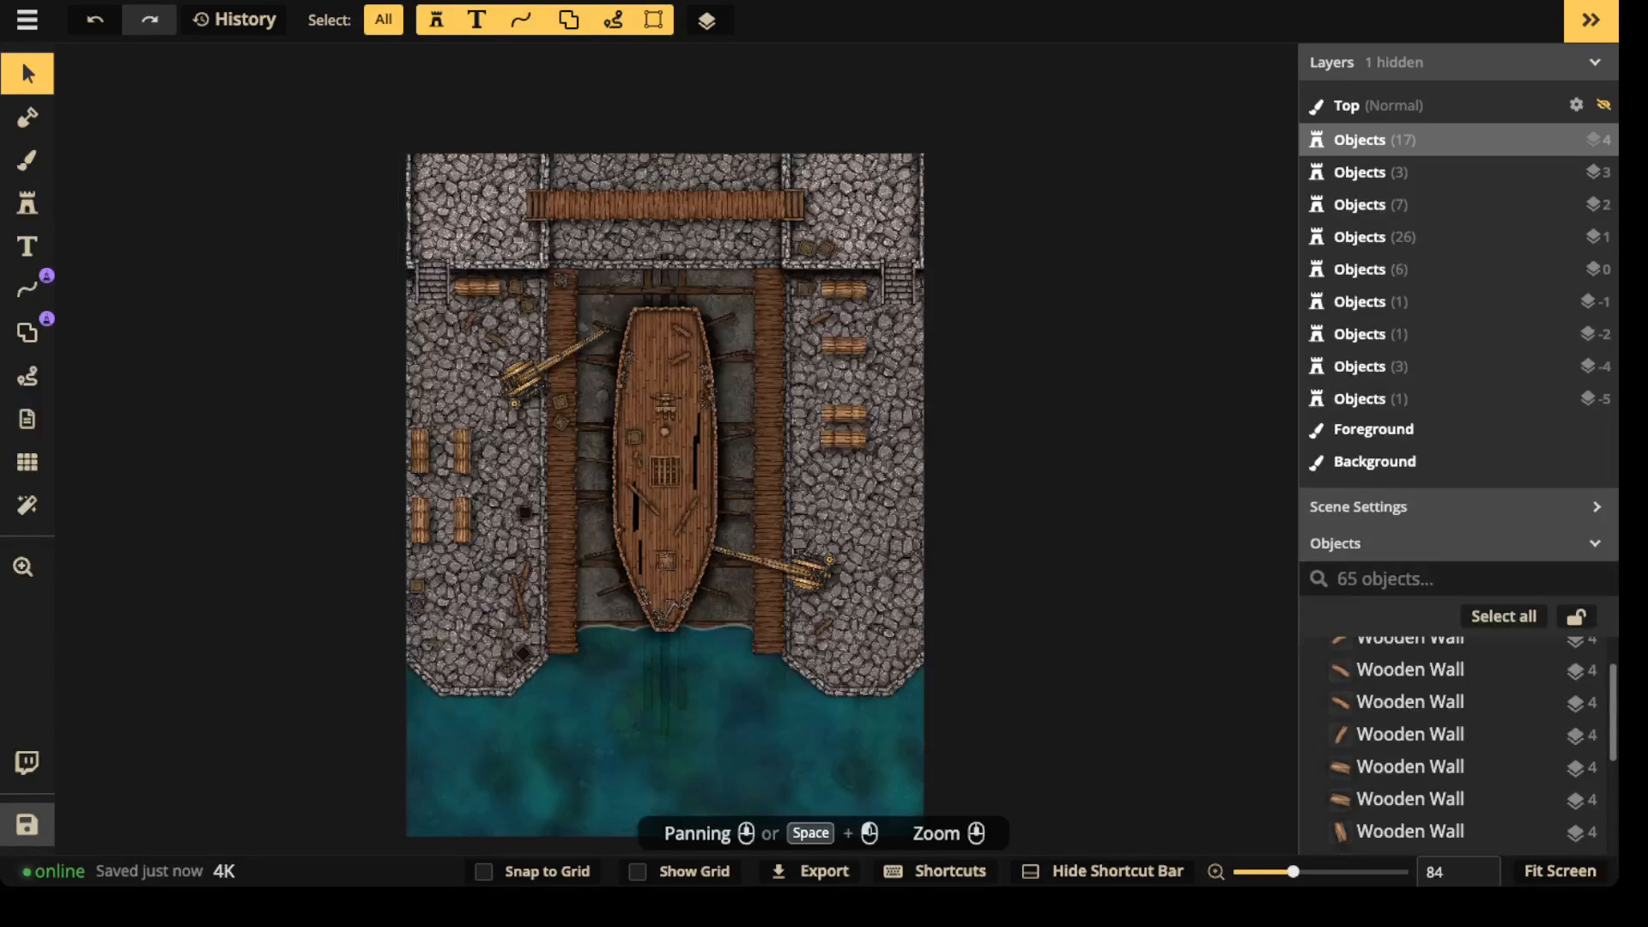
{"action": "scroll", "coordinate": [513, 288], "scroll_direction": "up", "scroll_amount": 2}
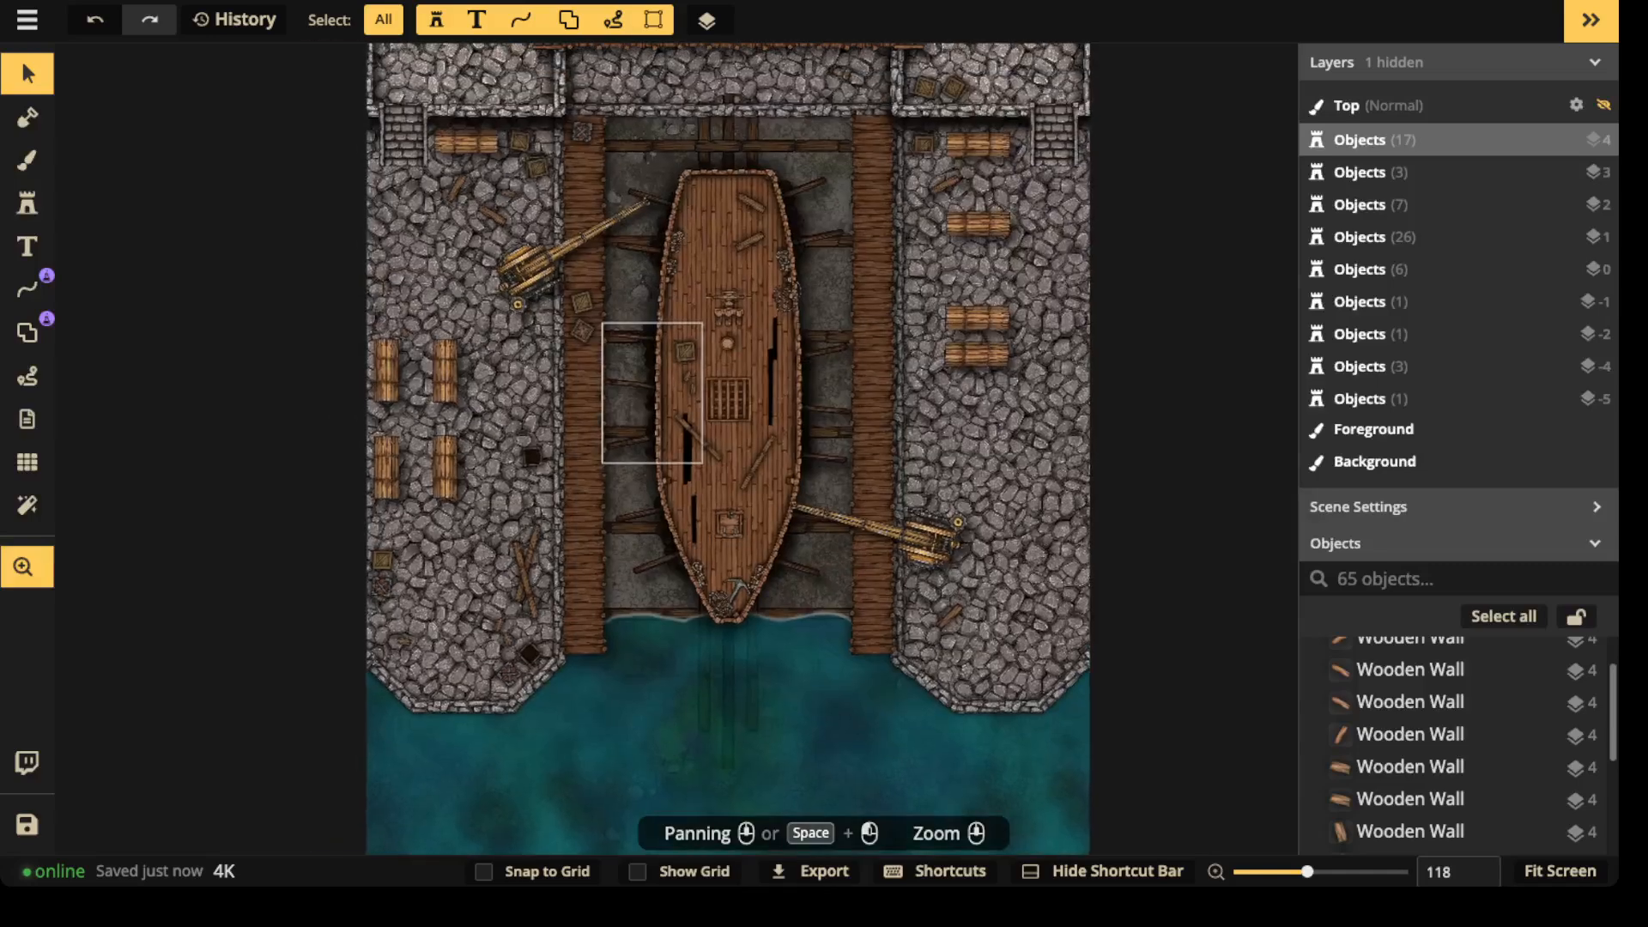
{"action": "left_click", "coordinate": [27, 160]}
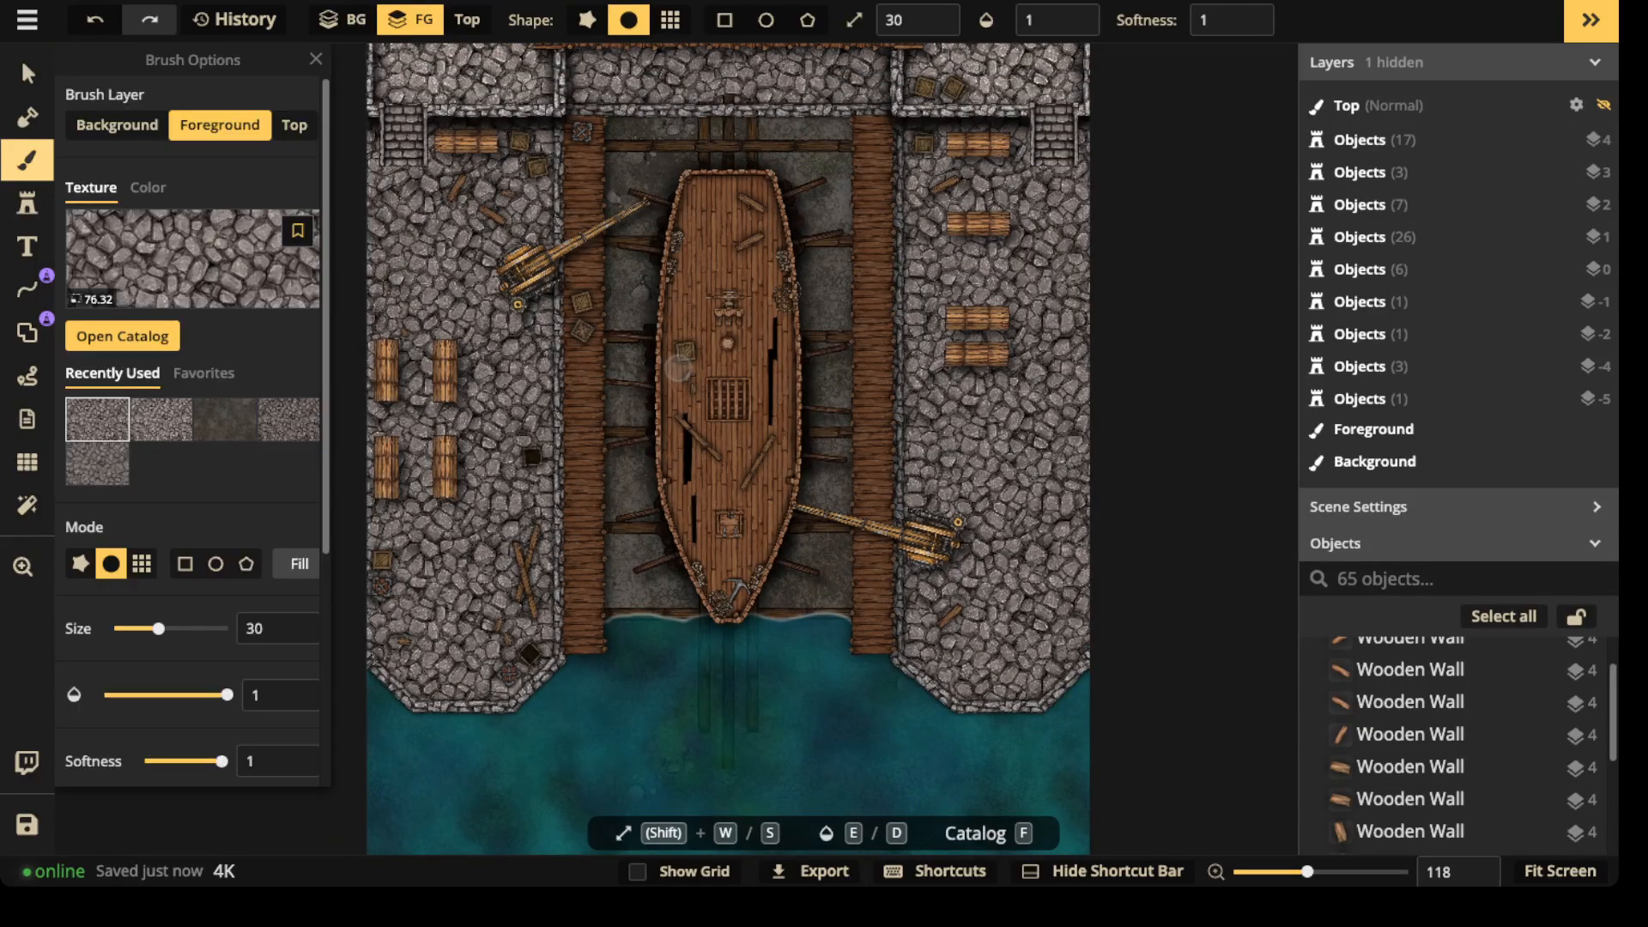
{"action": "left_click", "coordinate": [122, 336]}
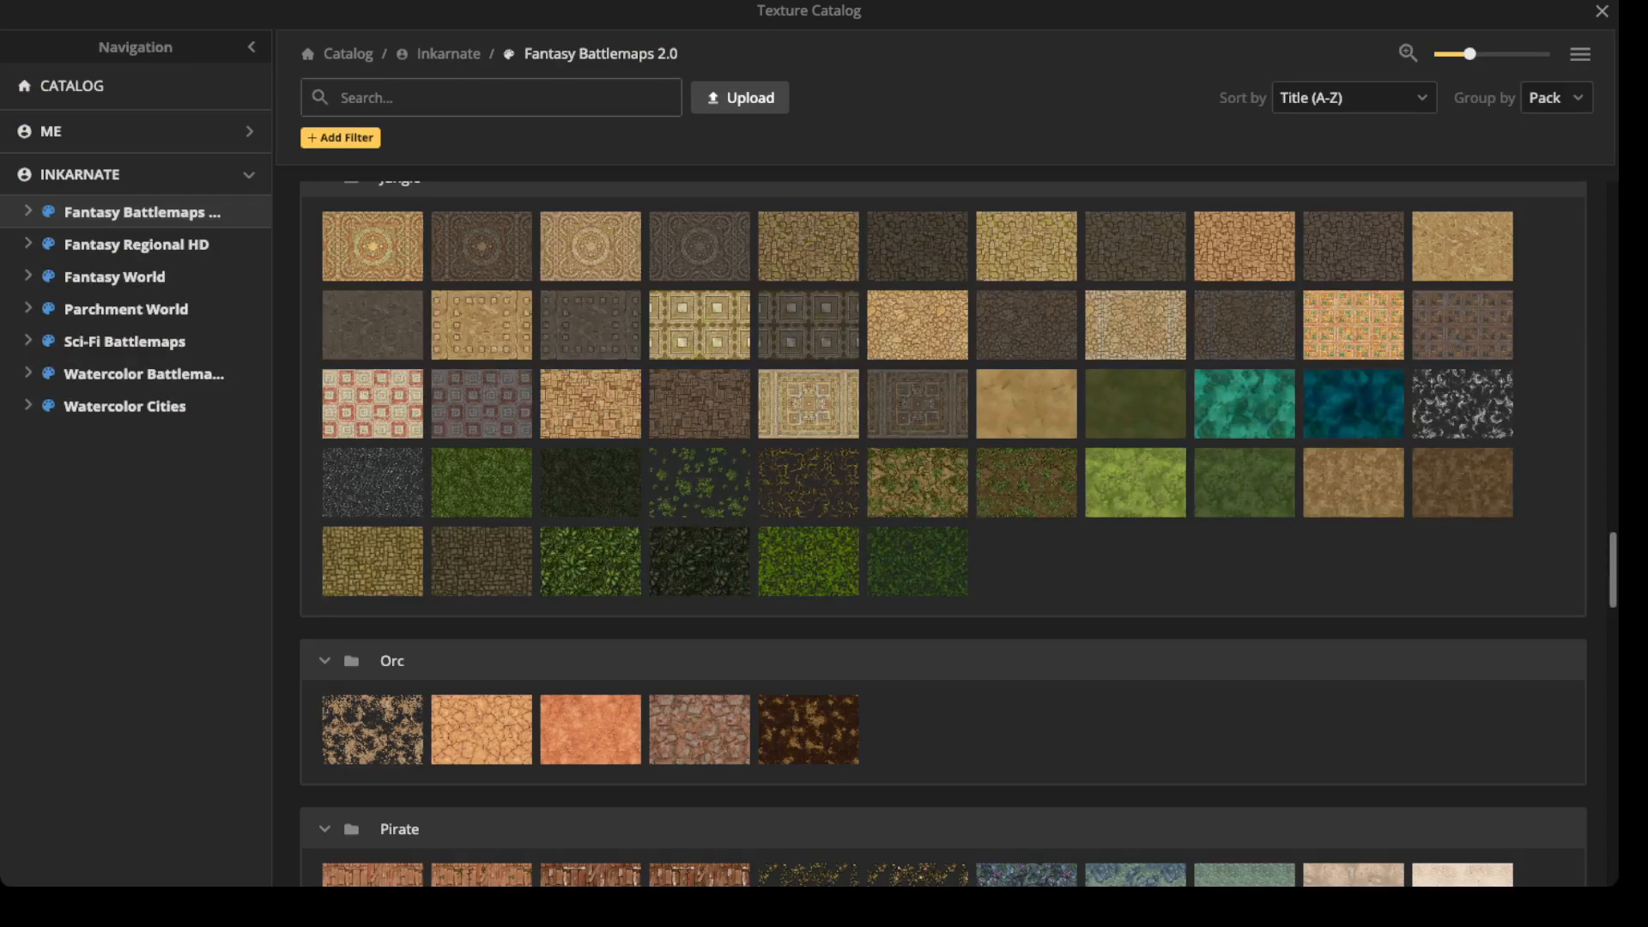
{"action": "type", "text": "dry"}
{"action": "key", "text": "Return"}
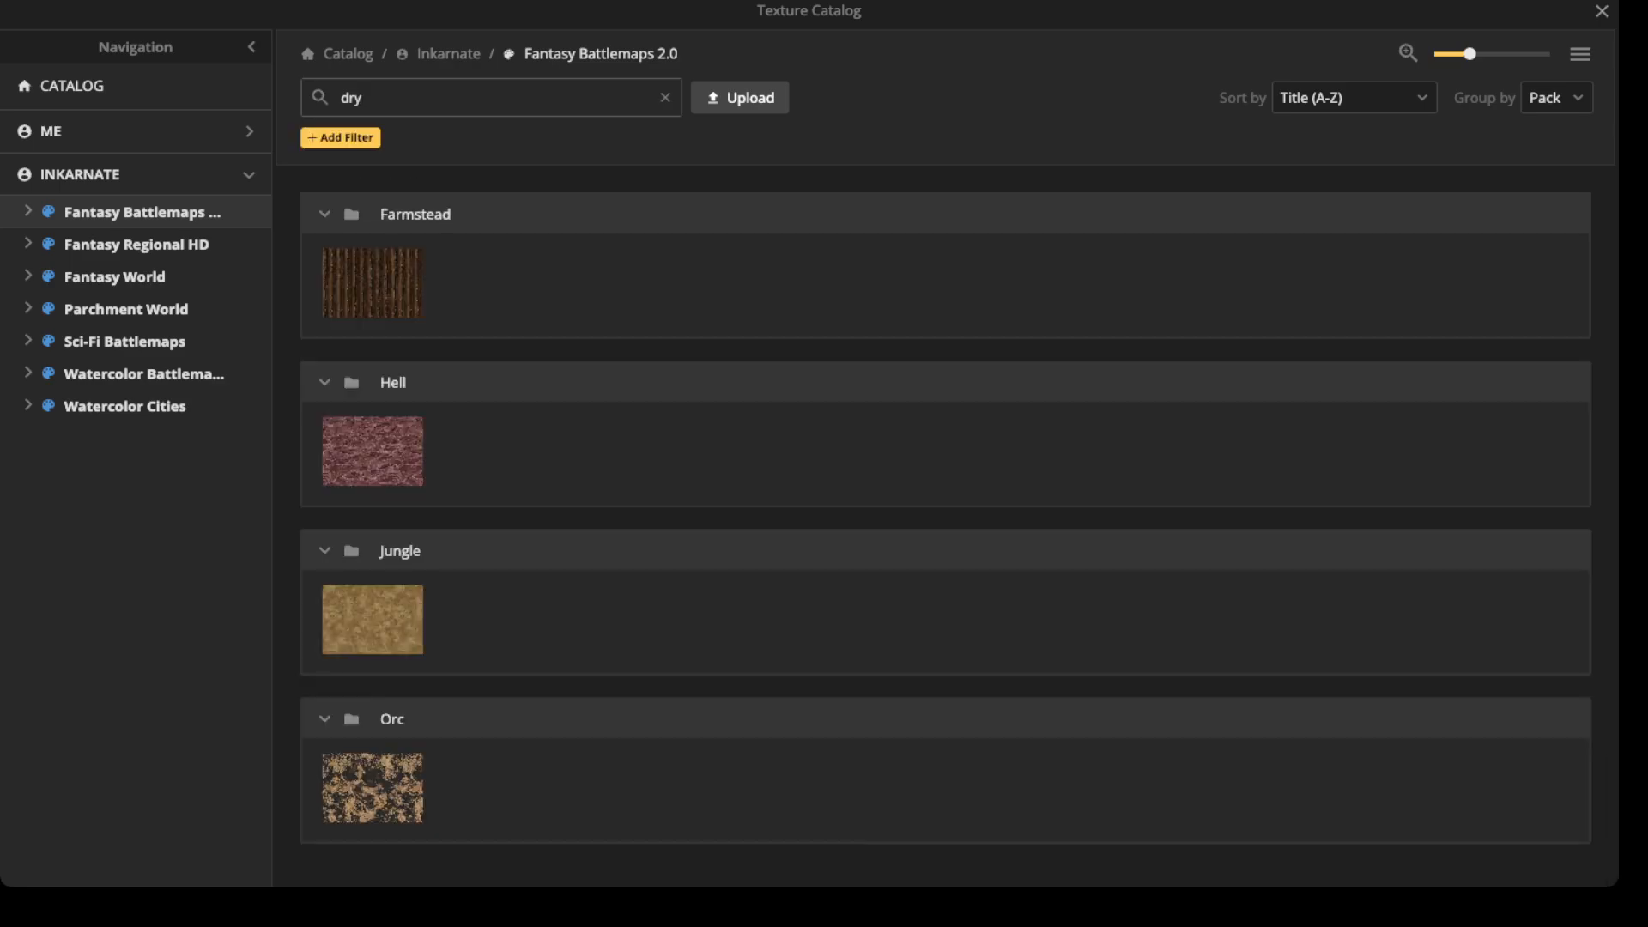
{"action": "left_click", "coordinate": [373, 788]}
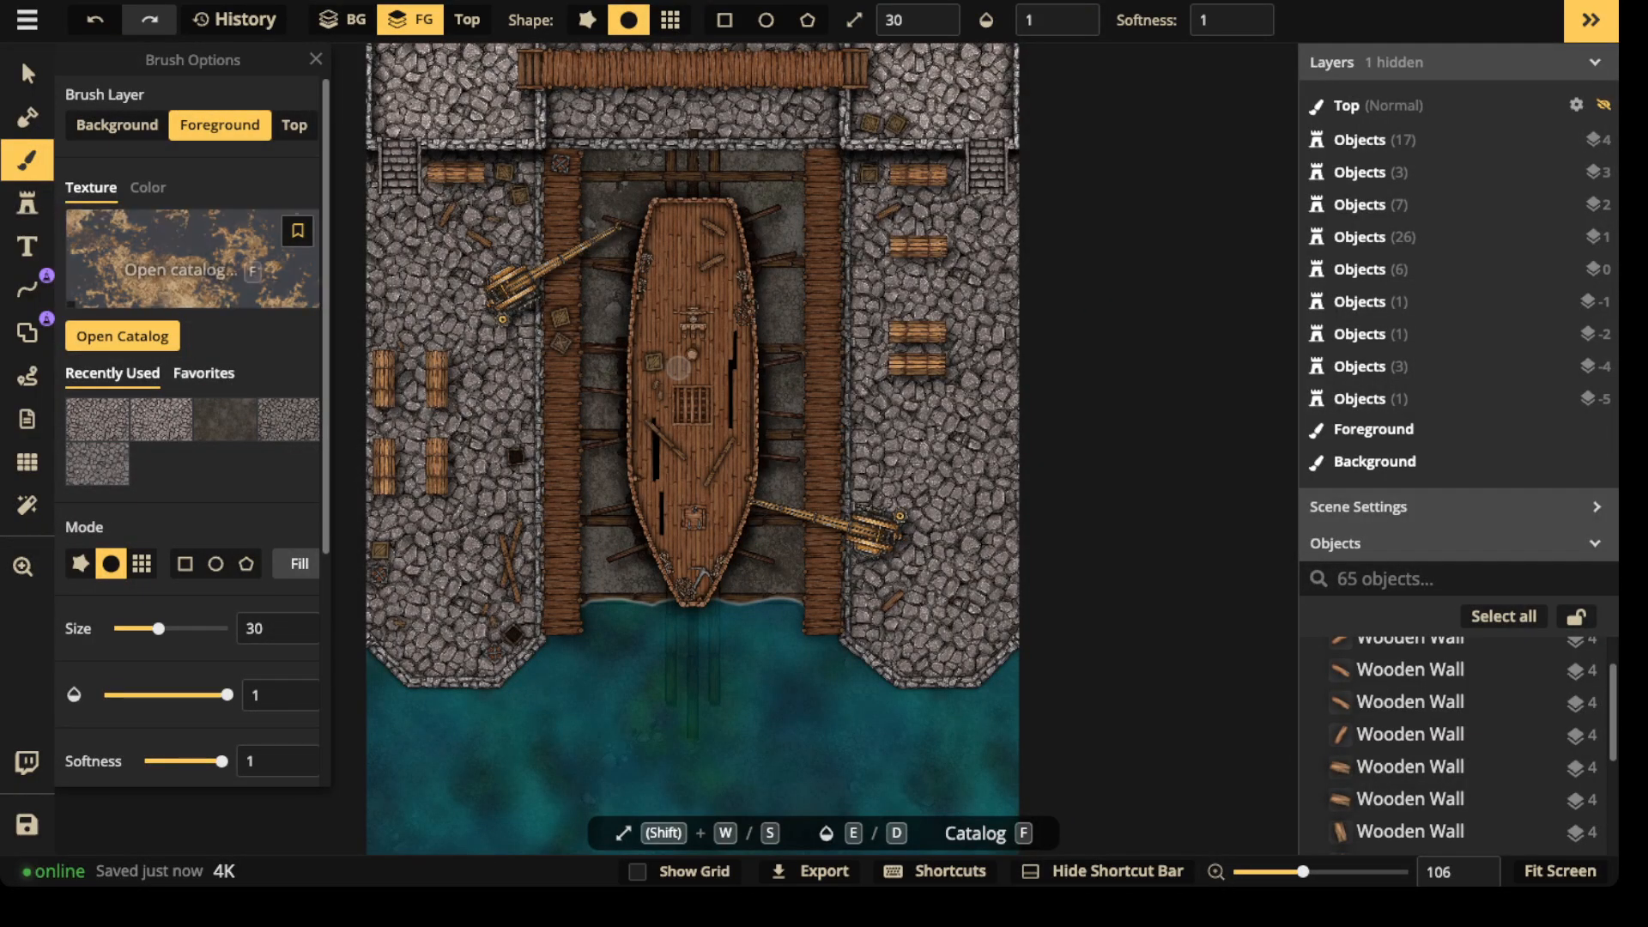
- Set the brush texture's brightness to 56 and its texture size to 33.77, and enlarge the brush to 90
{"action": "scroll", "coordinate": [193, 429], "scroll_direction": "down", "scroll_amount": 4}
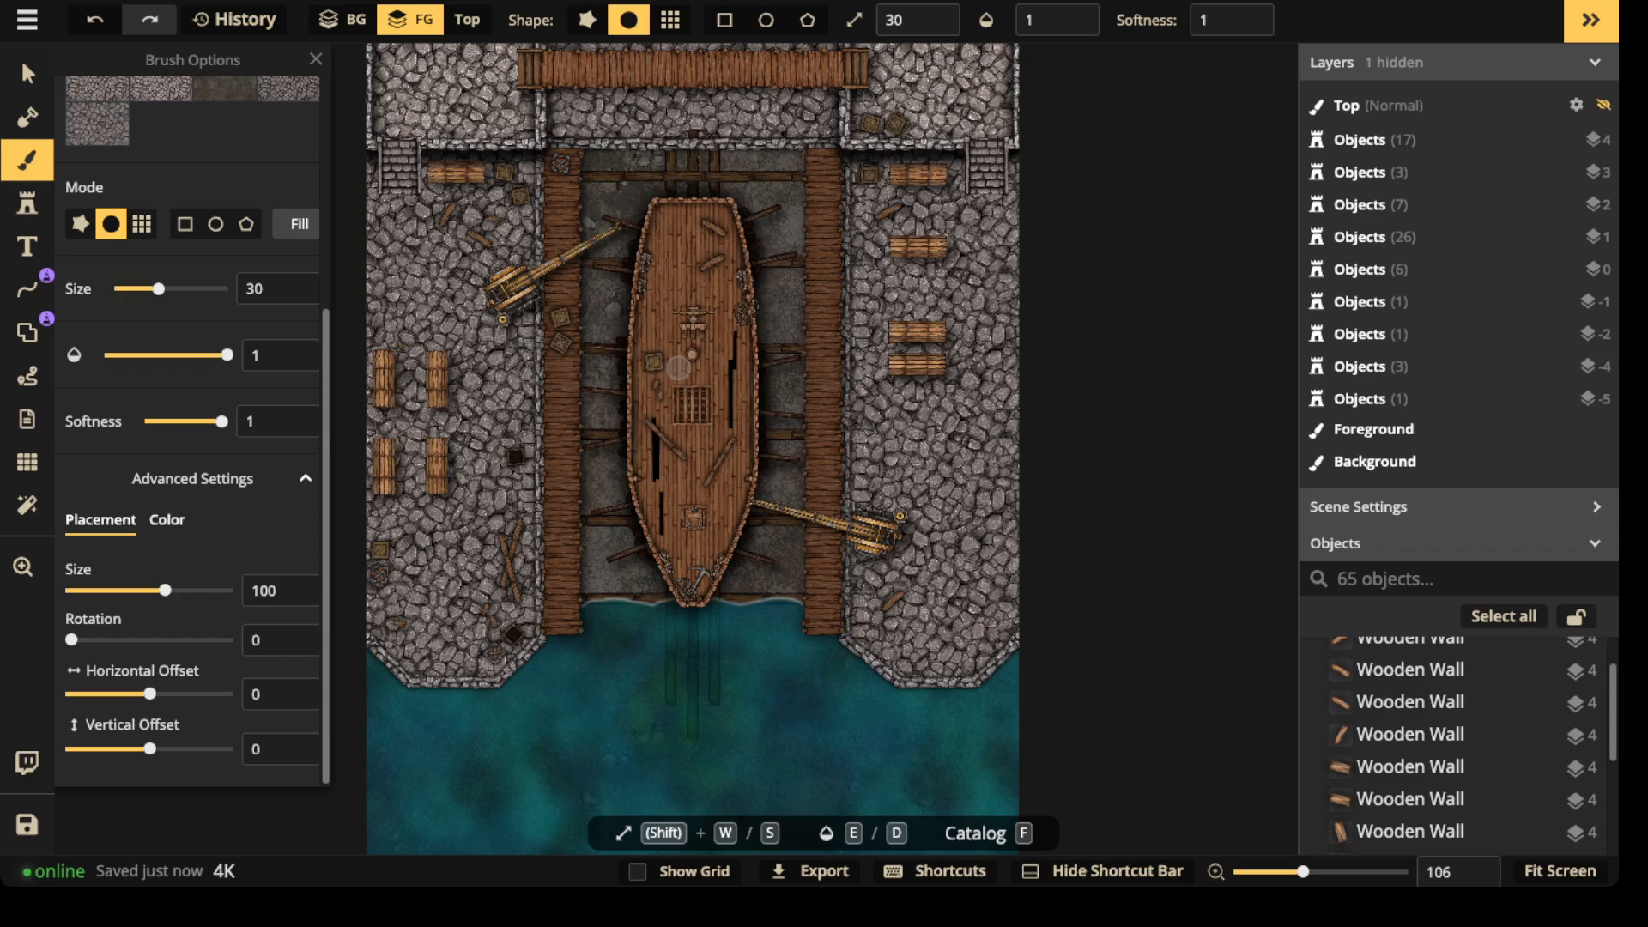
{"action": "scroll", "coordinate": [678, 367], "scroll_direction": "up", "scroll_amount": 5}
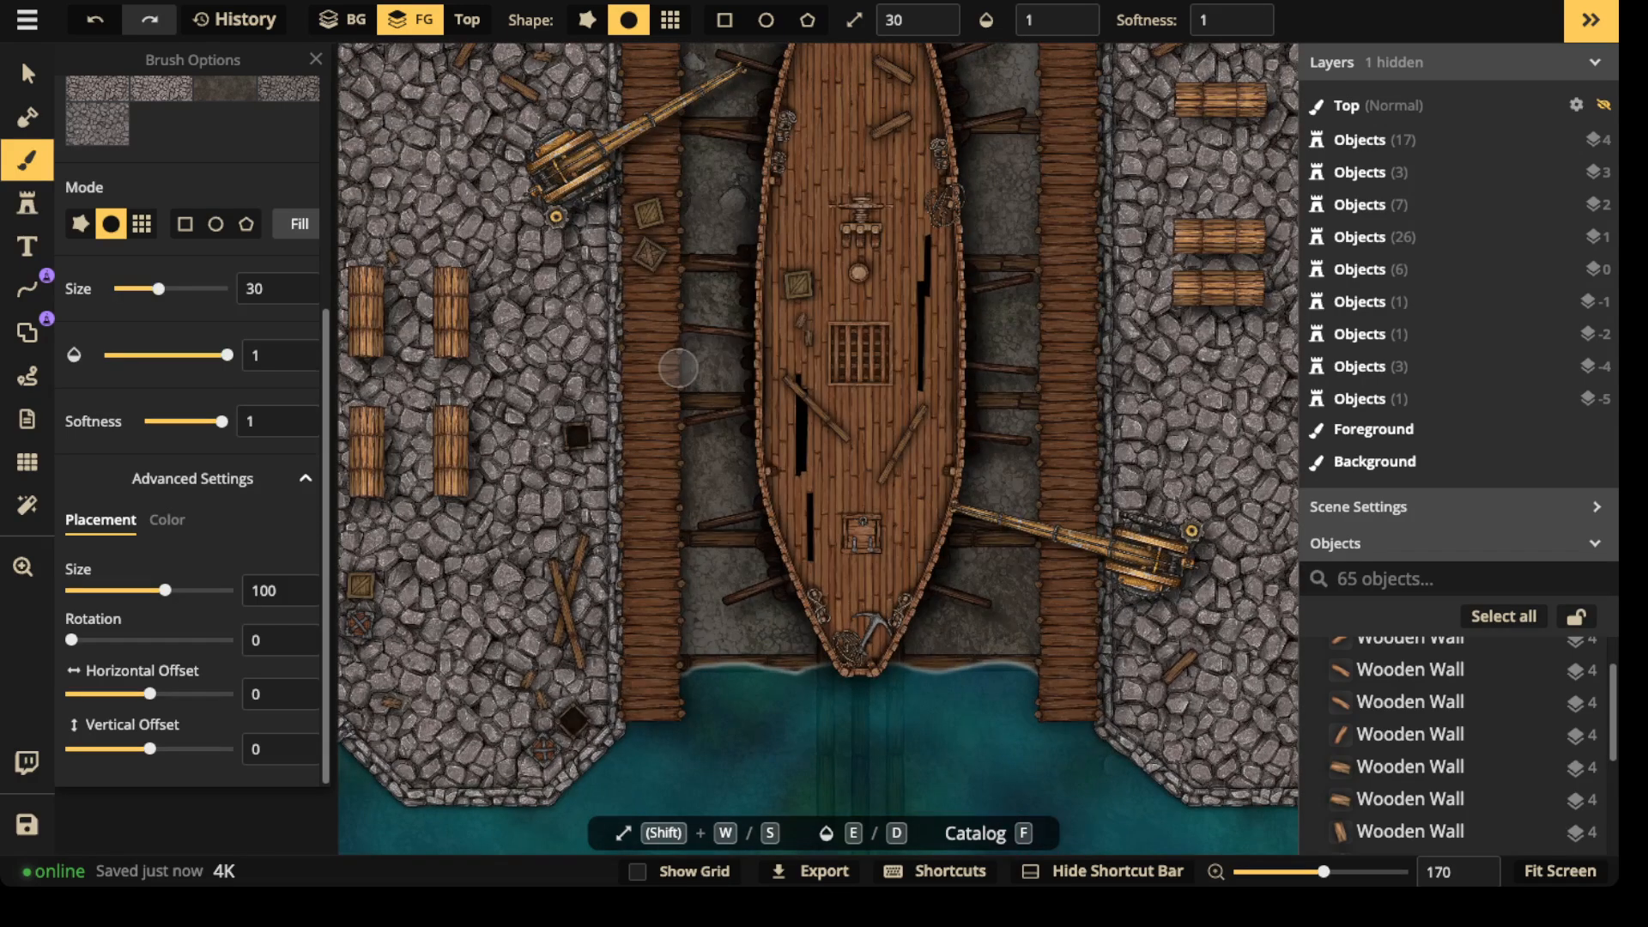
{"action": "left_click", "coordinate": [166, 519]}
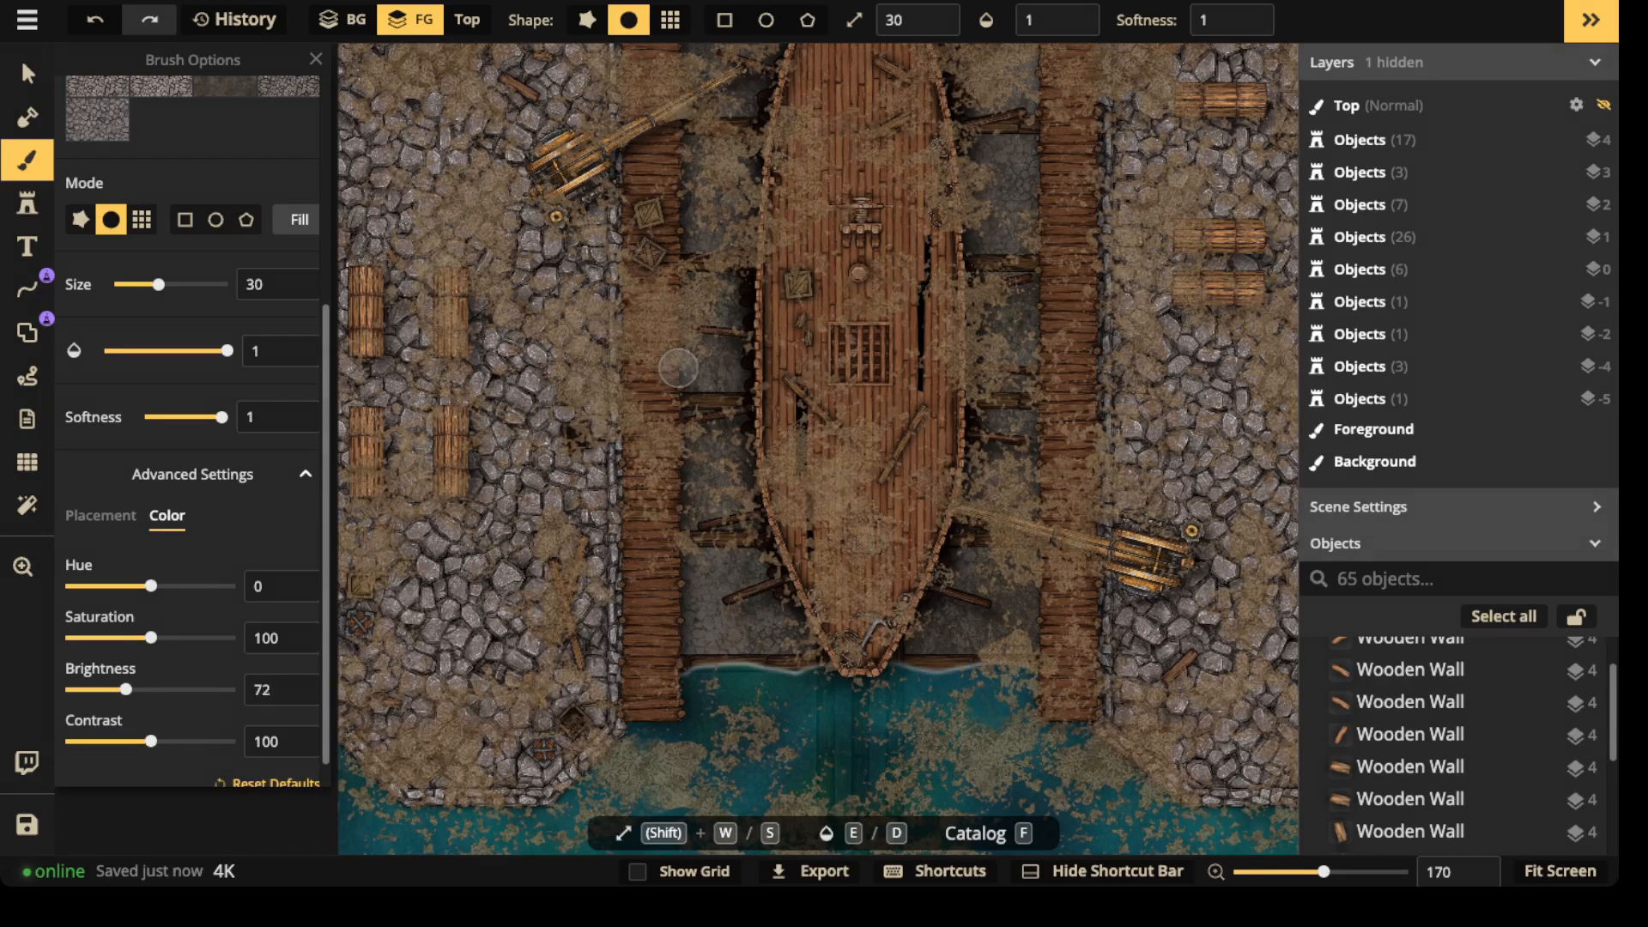
{"action": "left_click_drag", "start_coordinate": [125, 689], "coordinate": [117, 690]}
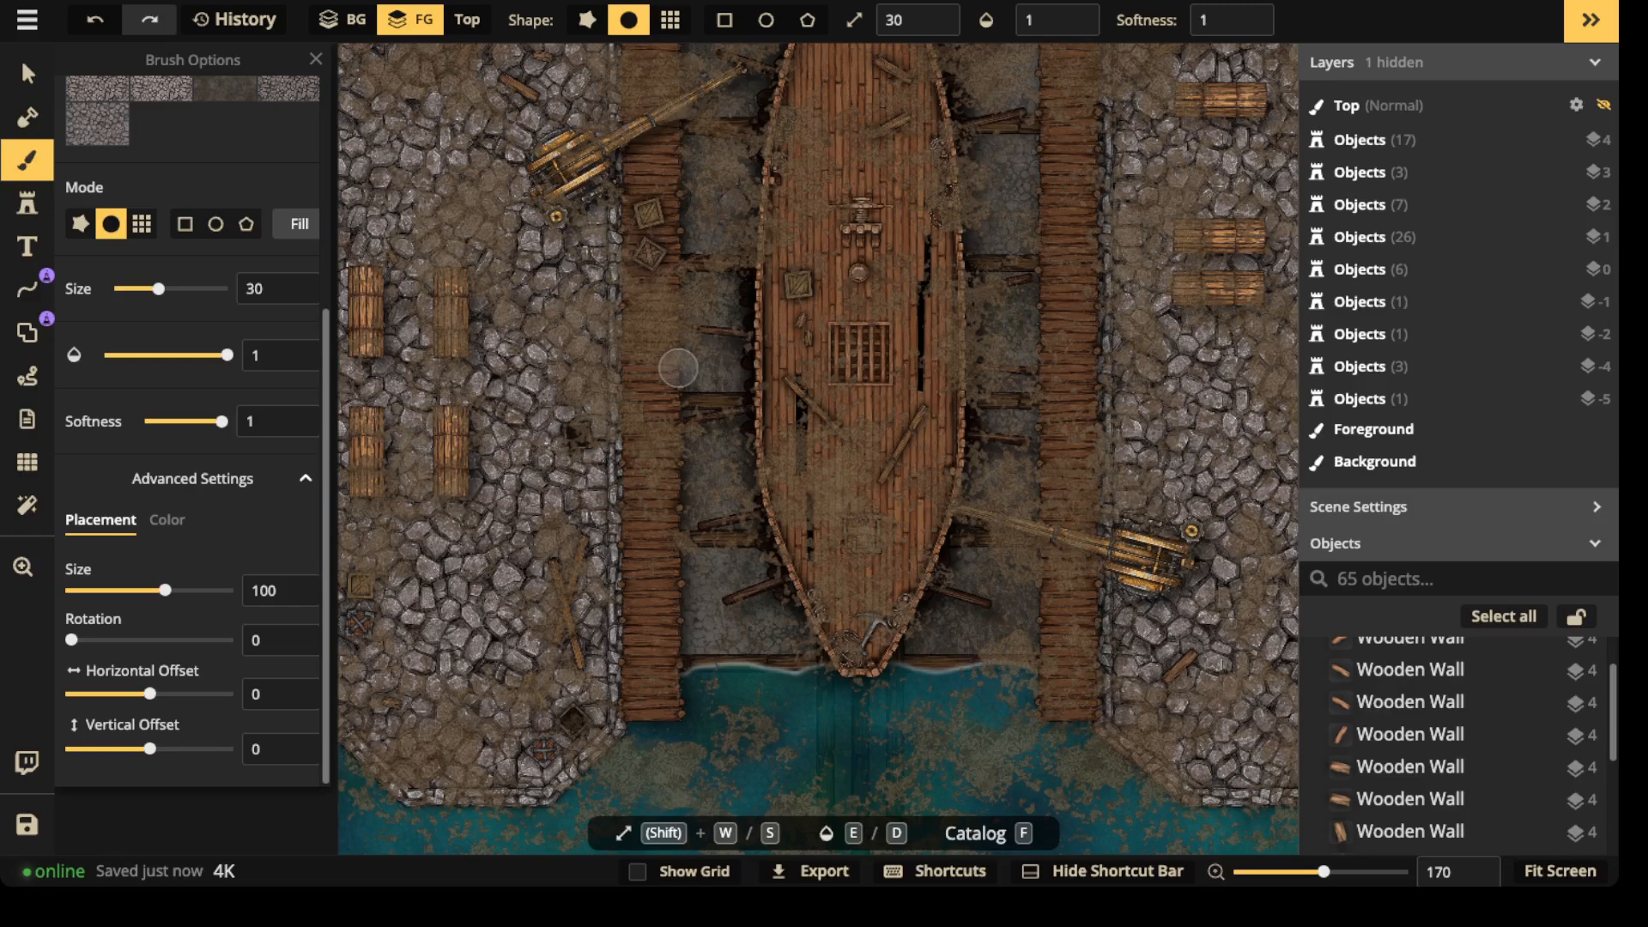
{"action": "left_click_drag", "start_coordinate": [164, 590], "coordinate": [127, 590]}
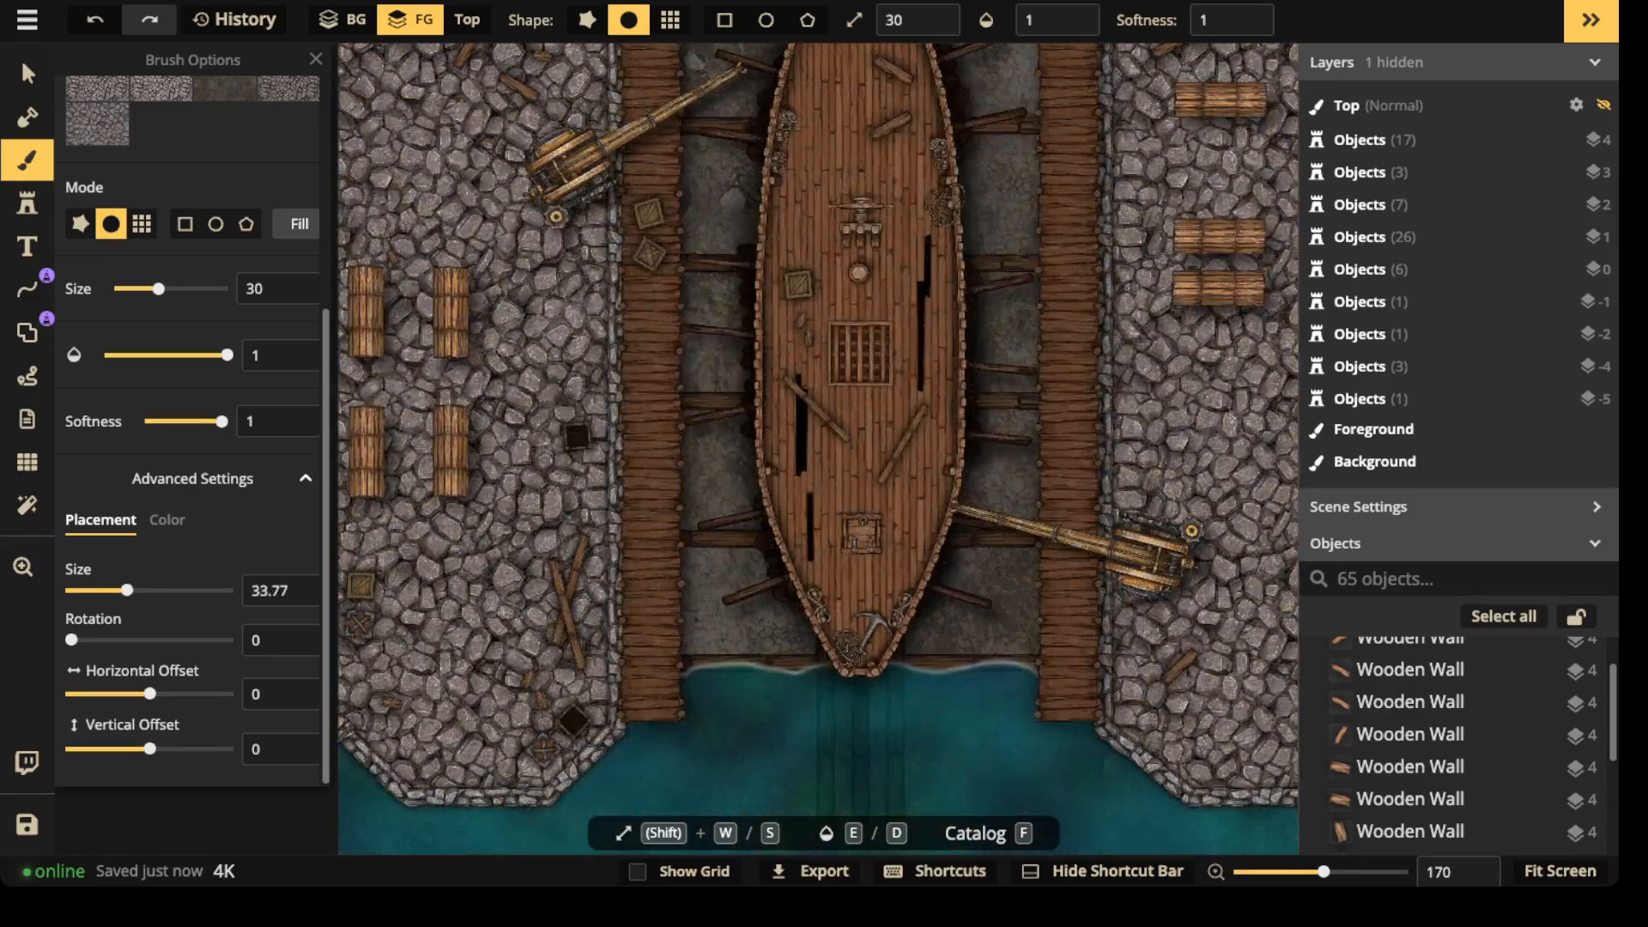
{"action": "key", "text": "w"}
{"action": "key", "text": "w"}
{"action": "key", "text": "w"}
{"action": "key", "text": "w"}
{"action": "key", "text": "w"}
{"action": "key", "text": "w"}
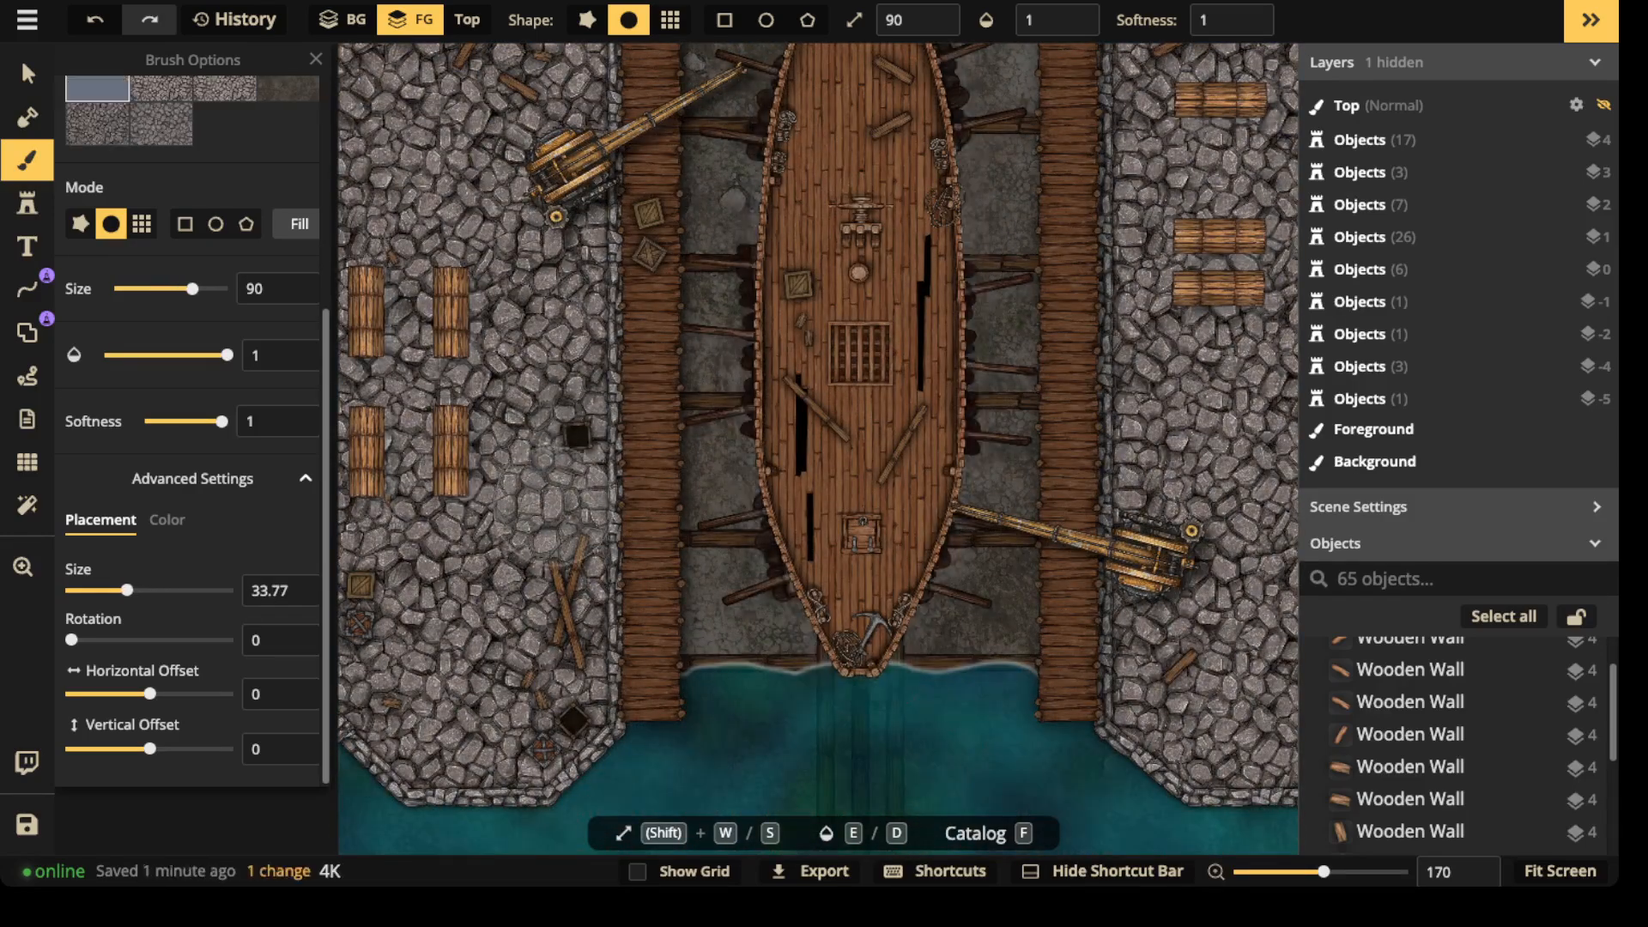
- Paint scattered dirt patches on the western stone yard around the log stacks and crossed planks
{"action": "left_click", "coordinate": [550, 515]}
{"action": "left_click", "coordinate": [534, 540]}
{"action": "left_click", "coordinate": [516, 554]}
{"action": "left_click", "coordinate": [489, 566]}
{"action": "left_click", "coordinate": [468, 580]}
{"action": "left_click", "coordinate": [477, 464]}
{"action": "left_click", "coordinate": [509, 444]}
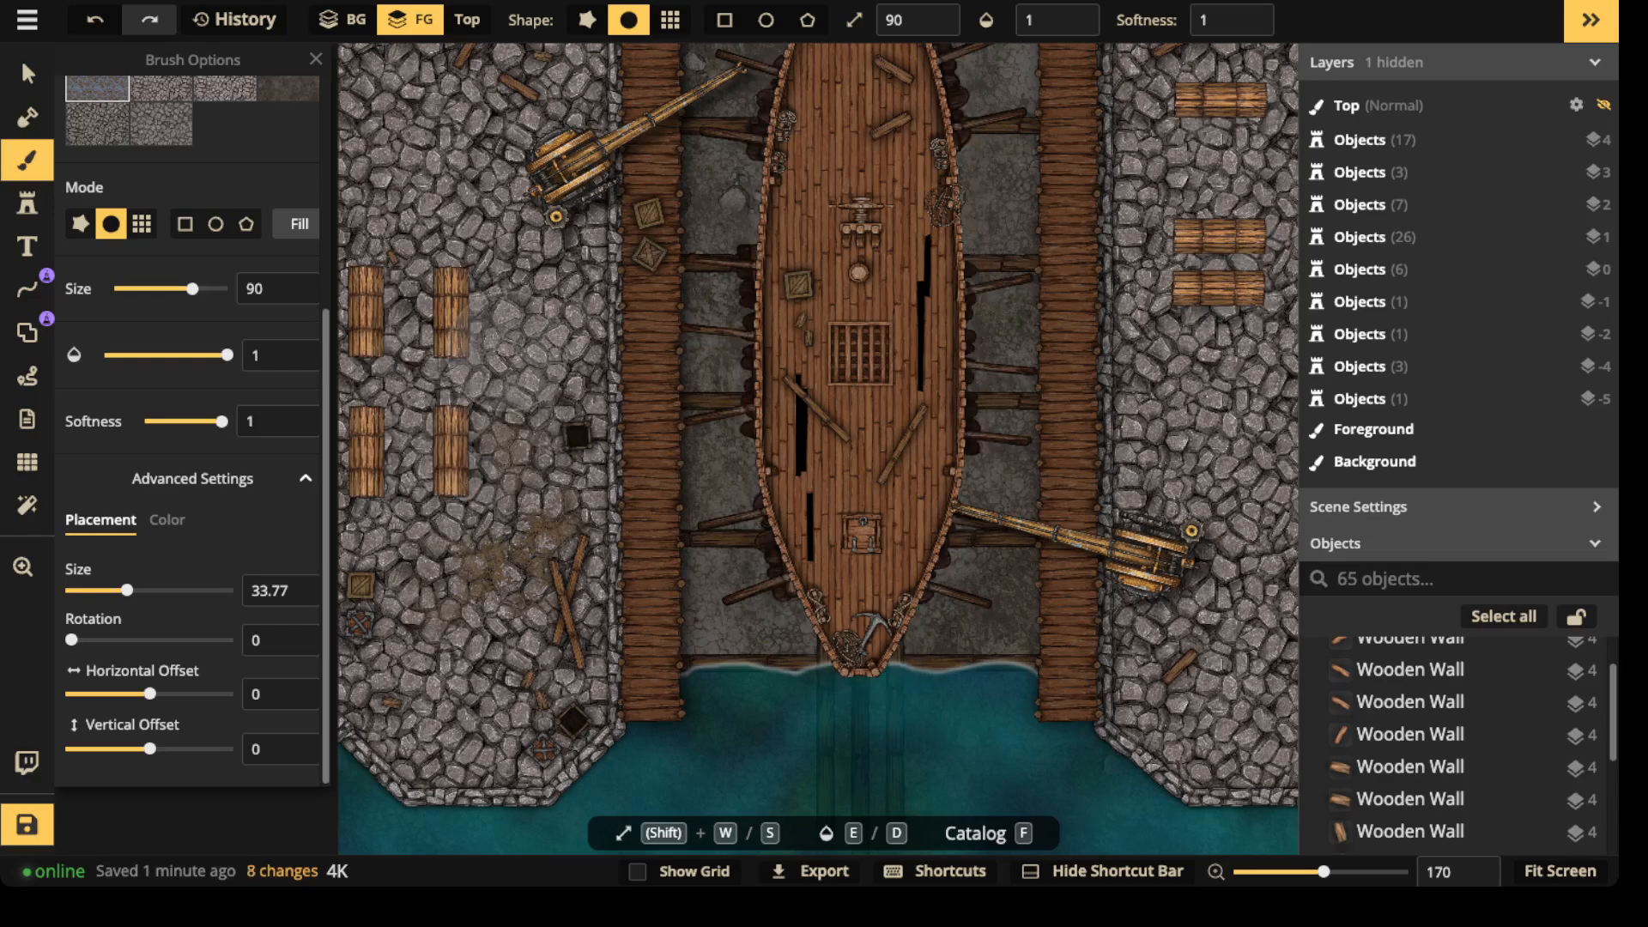
{"action": "left_click", "coordinate": [514, 348]}
{"action": "left_click", "coordinate": [477, 453]}
{"action": "left_click", "coordinate": [490, 102]}
{"action": "left_click", "coordinate": [507, 369]}
{"action": "left_click", "coordinate": [438, 495]}
{"action": "left_click", "coordinate": [456, 670]}
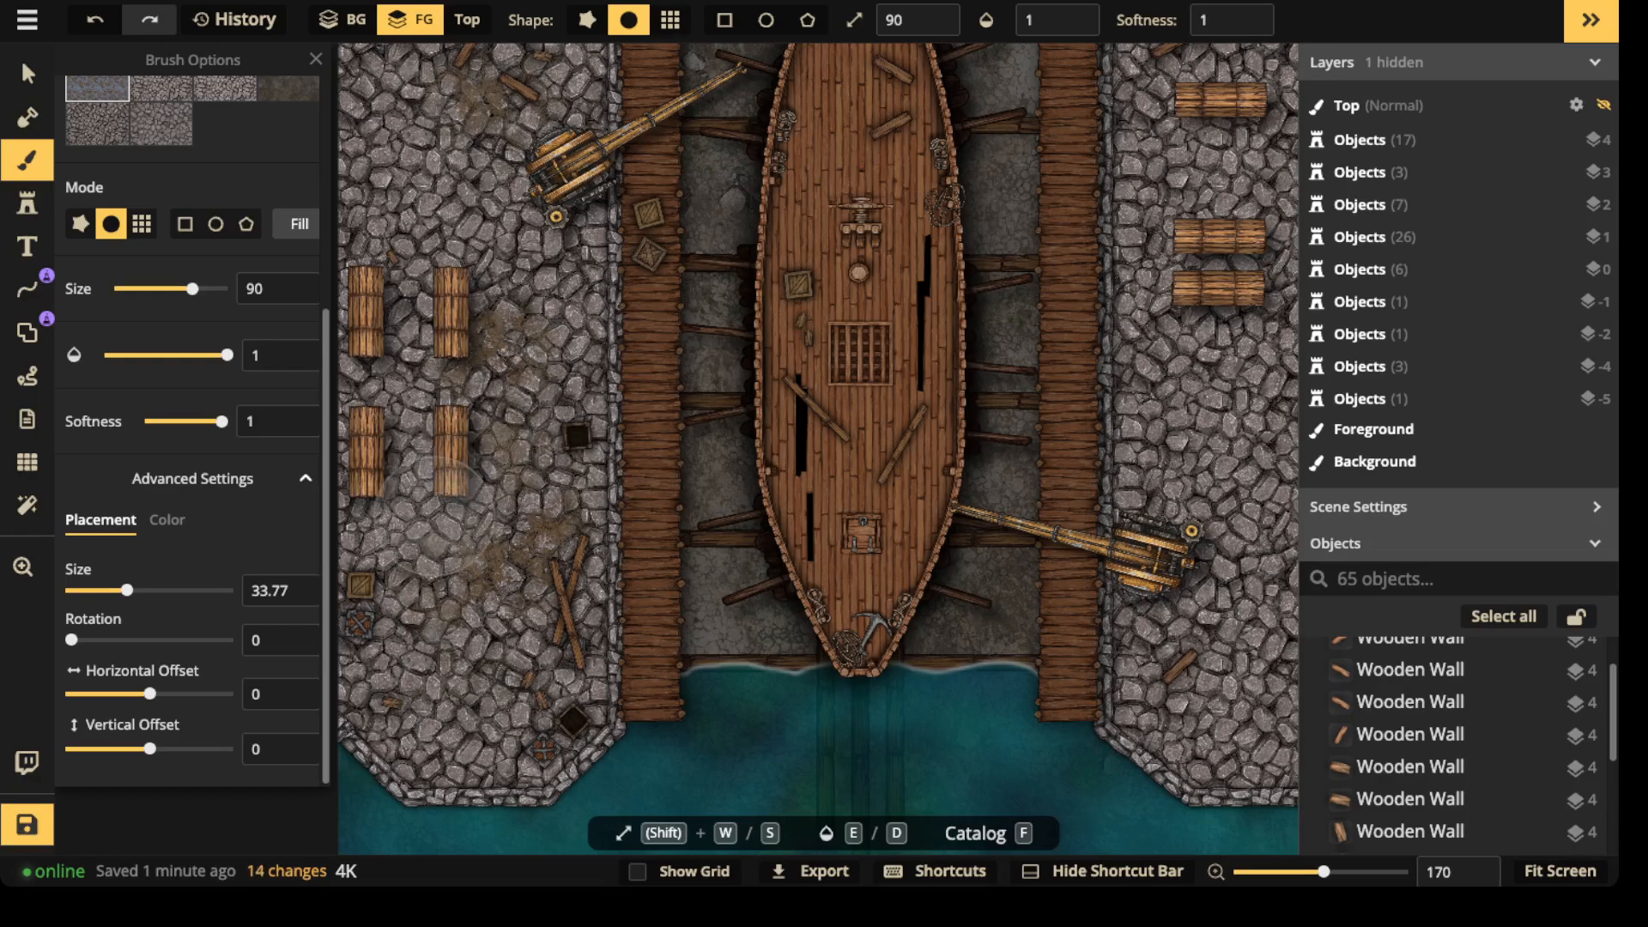
- Paint more dirt patches along the western yard's edge and up into the northwestern stone area
{"action": "left_click_drag", "start_coordinate": [535, 228], "coordinate": [543, 506]}
{"action": "left_click", "coordinate": [561, 318]}
{"action": "left_click", "coordinate": [412, 283]}
{"action": "left_click", "coordinate": [409, 254]}
{"action": "left_click", "coordinate": [461, 144]}
{"action": "left_click", "coordinate": [477, 73]}
{"action": "left_click", "coordinate": [477, 90]}
{"action": "left_click", "coordinate": [567, 90]}
{"action": "left_click", "coordinate": [515, 86]}
{"action": "left_click", "coordinate": [412, 90]}
- Paint dirt patches across the northeastern part of the stone yard
{"action": "left_click_drag", "start_coordinate": [903, 193], "coordinate": [652, 259]}
{"action": "left_click", "coordinate": [923, 176]}
{"action": "left_click", "coordinate": [960, 159]}
{"action": "left_click", "coordinate": [1008, 163]}
{"action": "left_click", "coordinate": [1034, 163]}
{"action": "left_click", "coordinate": [1082, 213]}
{"action": "left_click", "coordinate": [1089, 258]}
{"action": "left_click", "coordinate": [1084, 284]}
{"action": "left_click", "coordinate": [1076, 312]}
{"action": "left_click", "coordinate": [1073, 459]}
- Paint dirt patches around the eastern log stacks and down the southeastern yard past the crane
{"action": "left_click_drag", "start_coordinate": [935, 506], "coordinate": [935, 185]}
{"action": "left_click", "coordinate": [987, 185]}
{"action": "left_click", "coordinate": [960, 249]}
{"action": "left_click", "coordinate": [986, 365]}
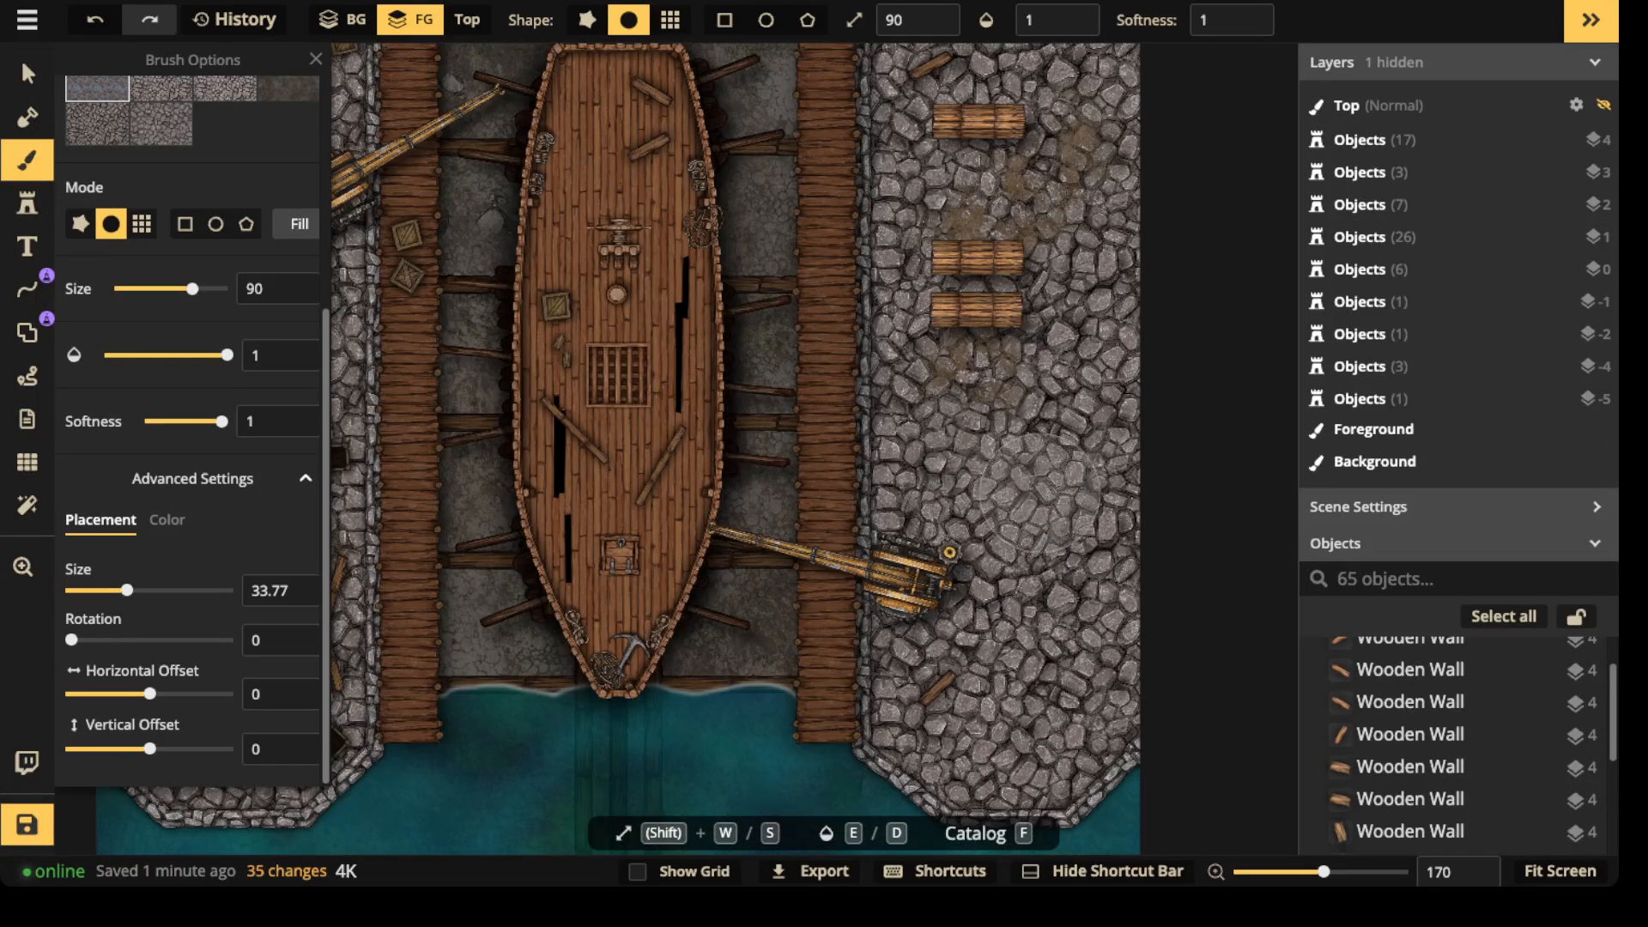
{"action": "left_click", "coordinate": [1063, 545]}
{"action": "left_click", "coordinate": [949, 619]}
{"action": "left_click", "coordinate": [1013, 726]}
{"action": "left_click", "coordinate": [1084, 725]}
{"action": "scroll", "coordinate": [761, 397], "scroll_direction": "down", "scroll_amount": 3}
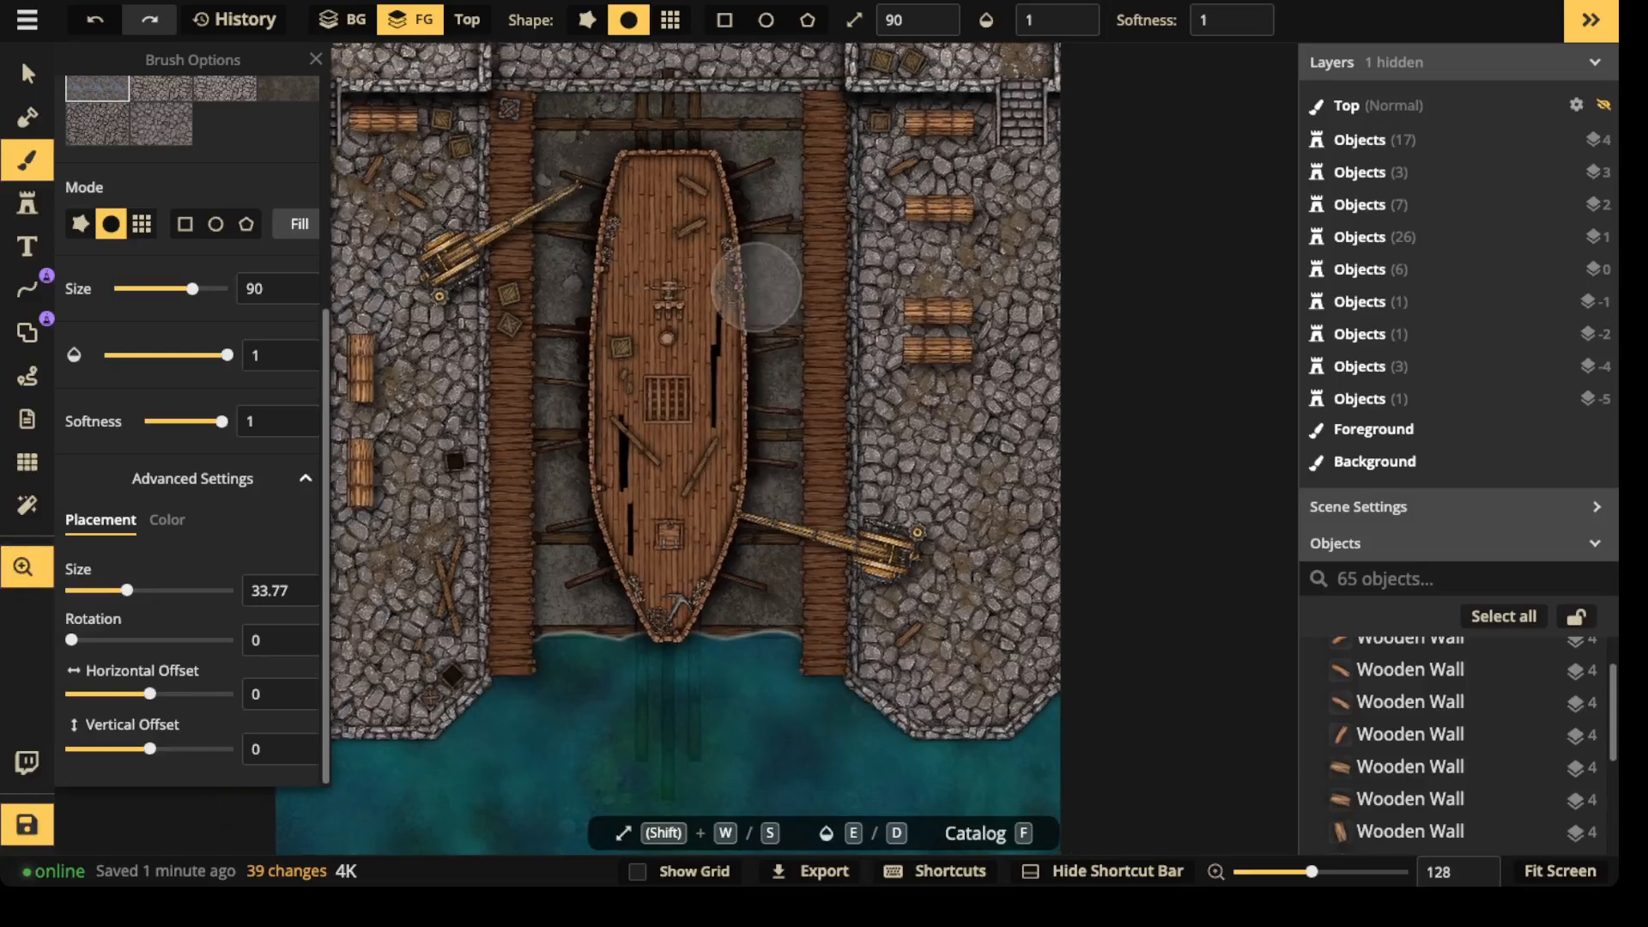
{"action": "scroll", "coordinate": [495, 224], "scroll_direction": "up", "scroll_amount": 2}
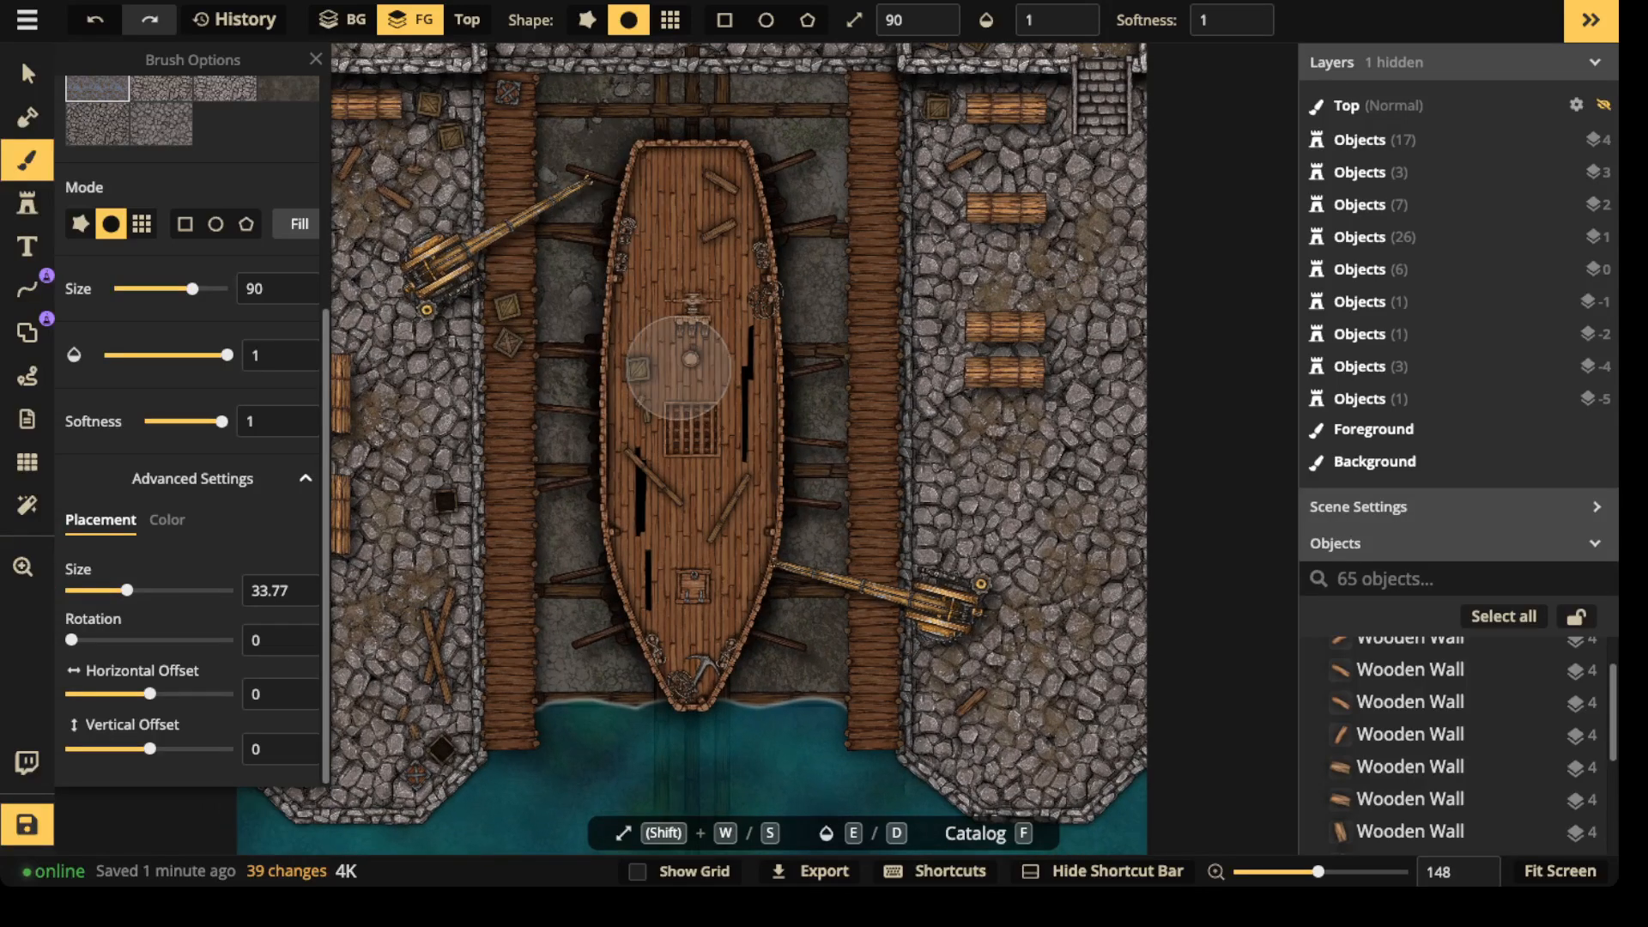
- Switch the dirt brush to the Background layer and lower its texture brightness to 45
{"action": "scroll", "coordinate": [192, 369], "scroll_direction": "up", "scroll_amount": 4}
{"action": "left_click", "coordinate": [117, 126]}
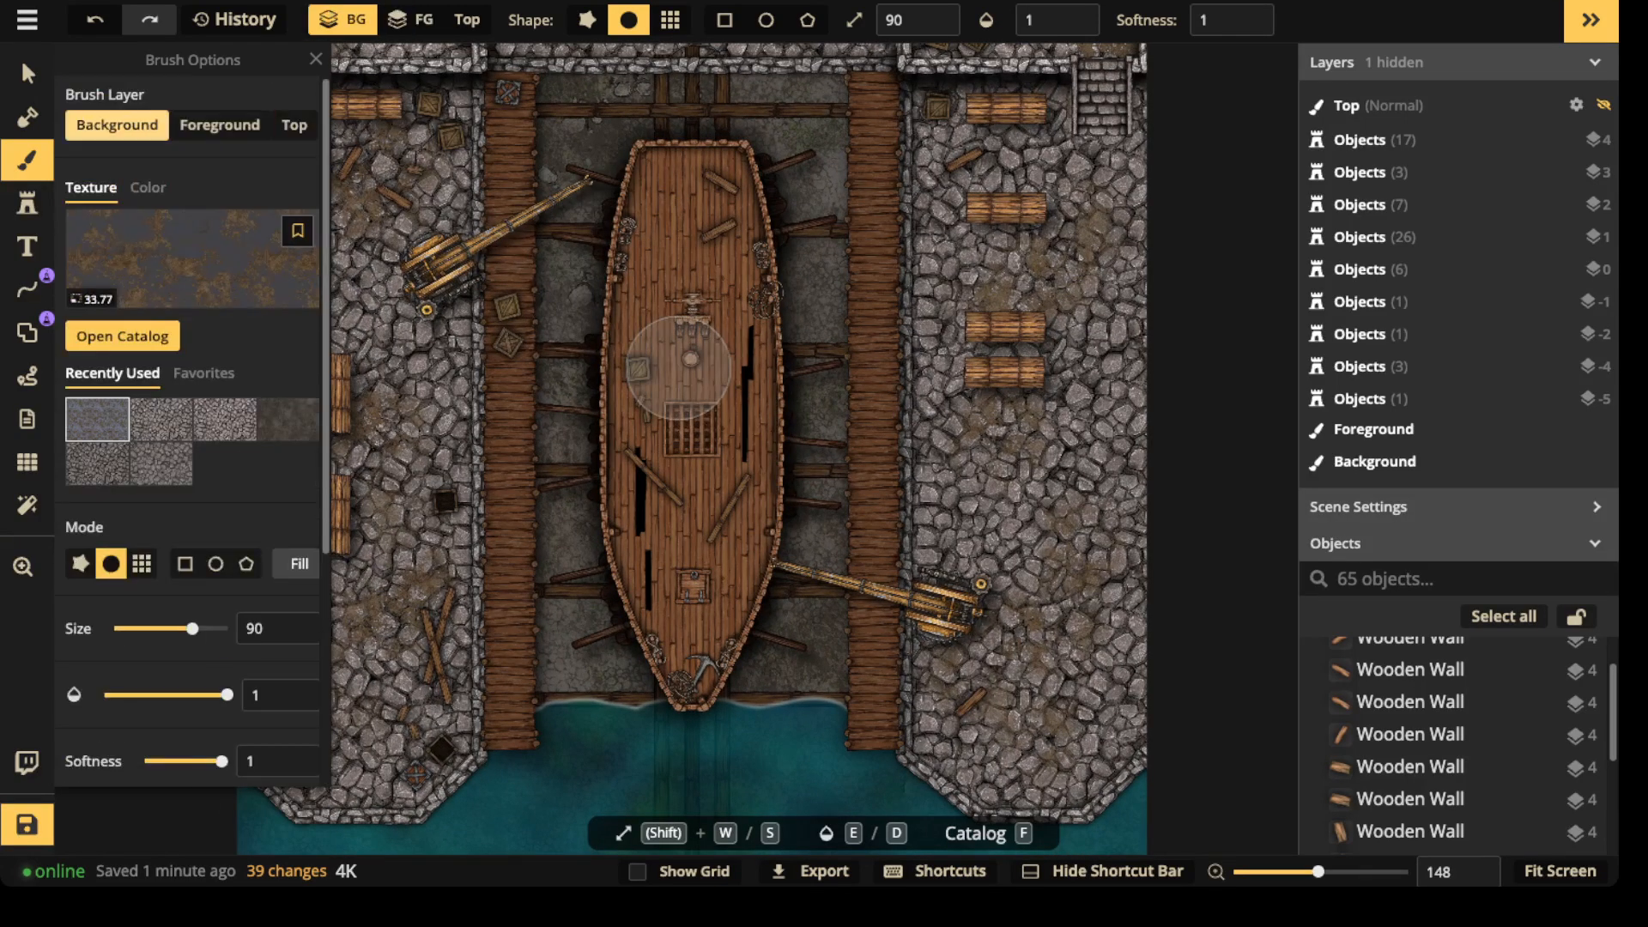
{"action": "scroll", "coordinate": [192, 369], "scroll_direction": "down", "scroll_amount": 4}
{"action": "left_click", "coordinate": [167, 519]}
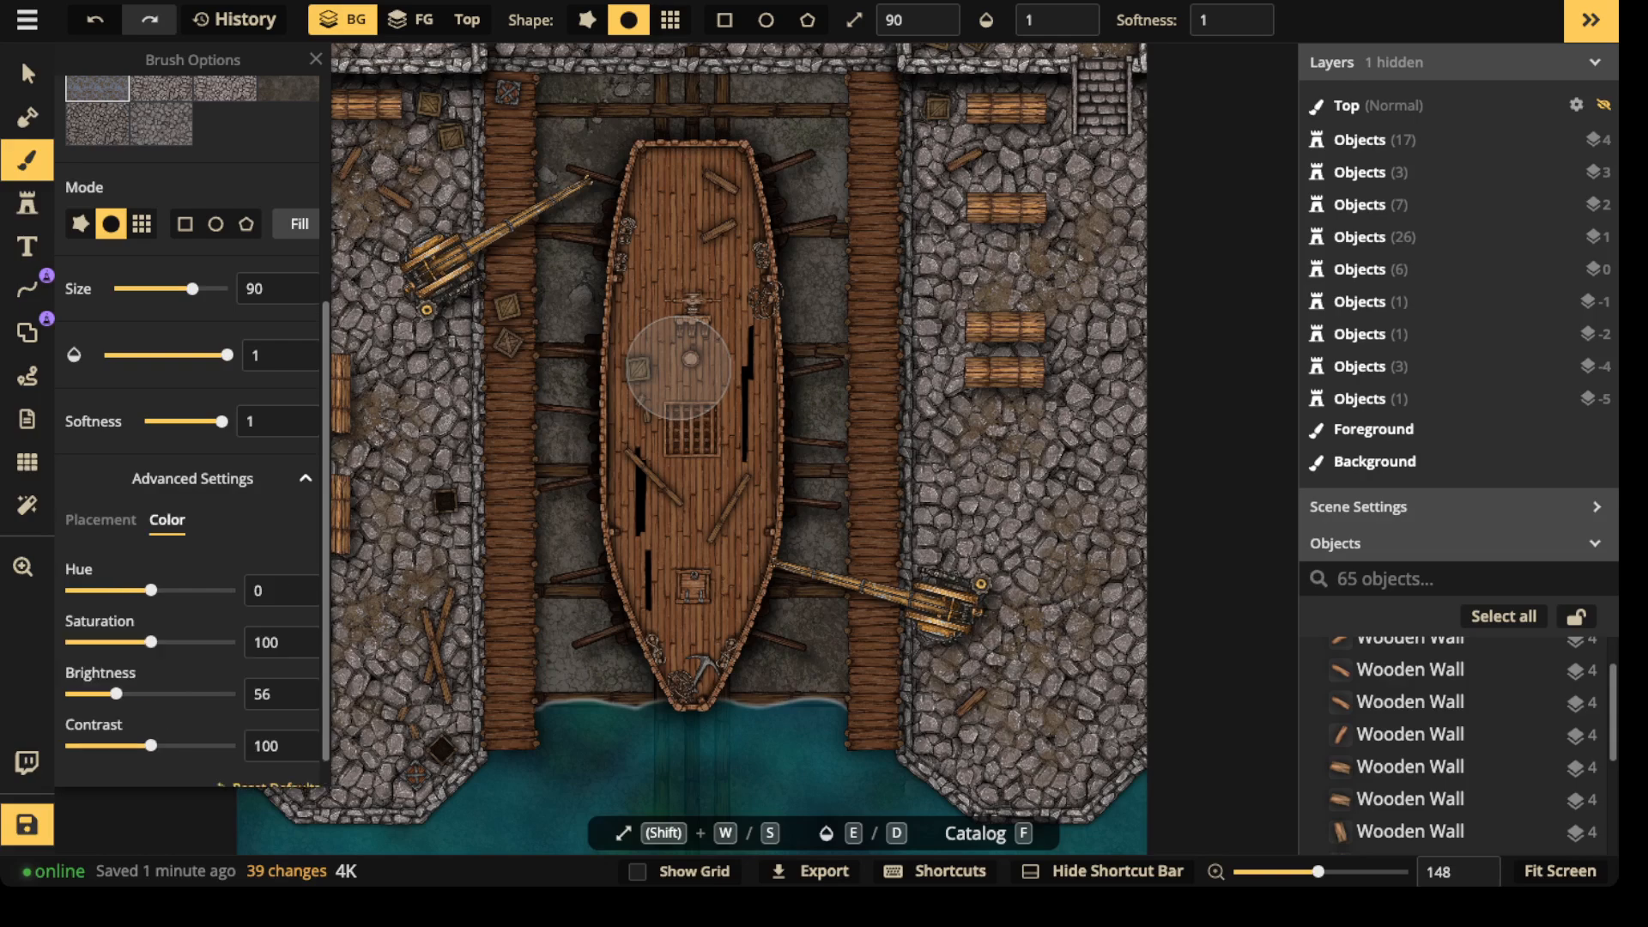
{"action": "left_click_drag", "start_coordinate": [116, 693], "coordinate": [107, 694]}
- Paint dirt over the dry dock floor around the ship's northern end and along both sides of the hull
{"action": "left_click", "coordinate": [558, 319]}
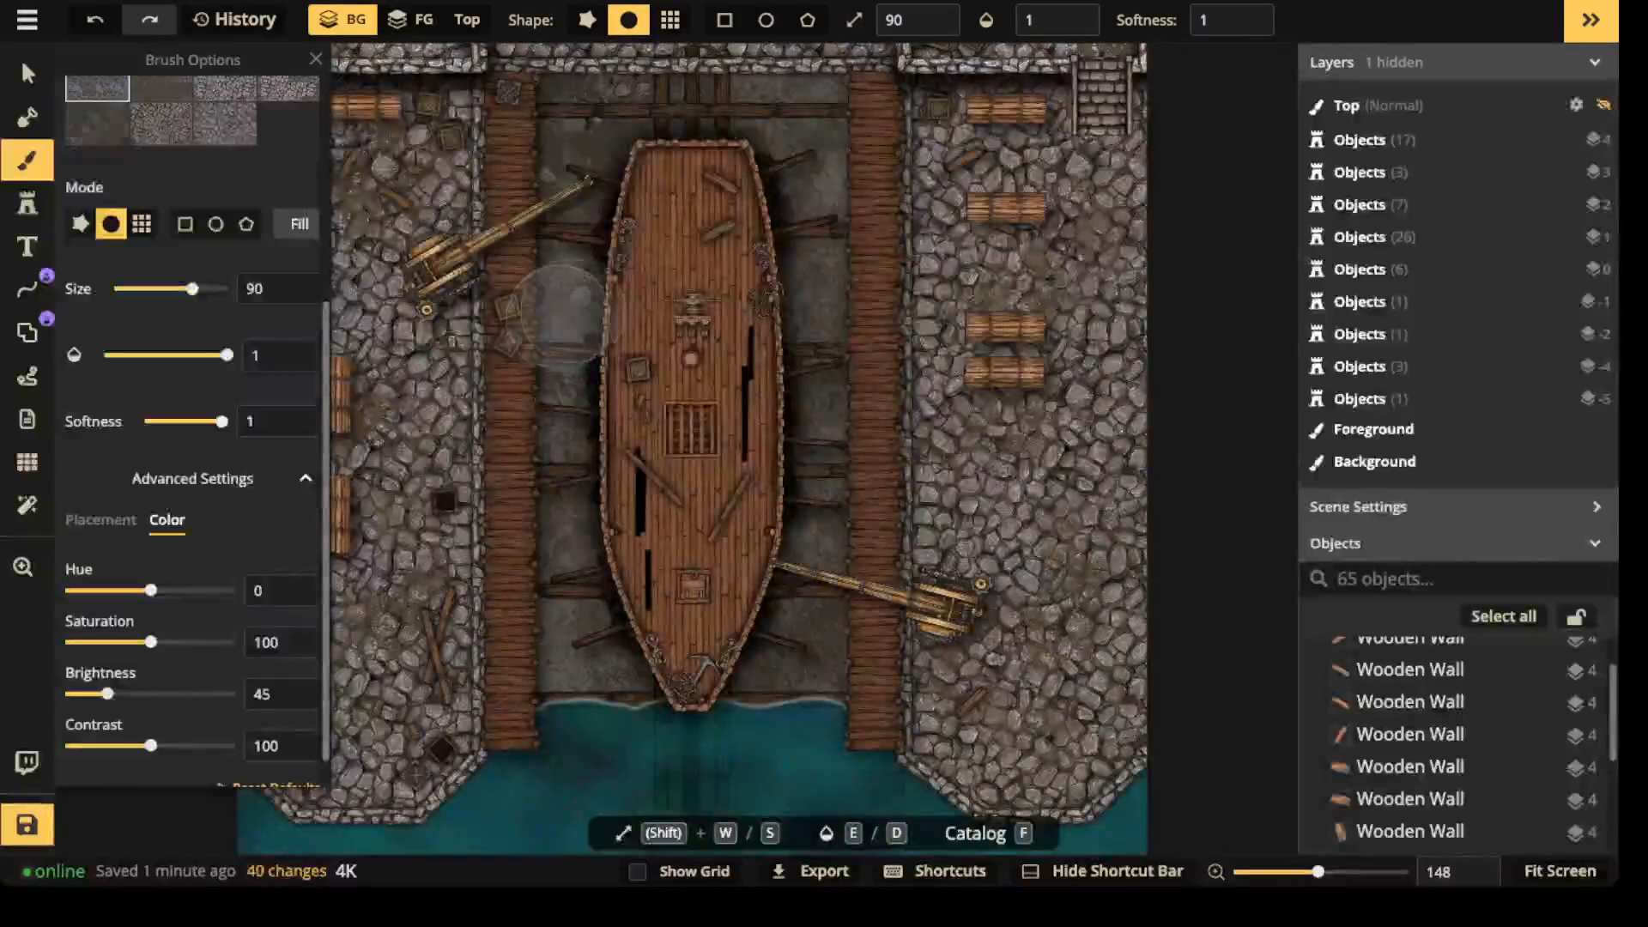
{"action": "left_click", "coordinate": [583, 306]}
{"action": "left_click", "coordinate": [599, 273]}
{"action": "left_click", "coordinate": [584, 264]}
{"action": "left_click", "coordinate": [583, 197]}
{"action": "left_click", "coordinate": [595, 166]}
{"action": "left_click", "coordinate": [672, 146]}
{"action": "left_click", "coordinate": [790, 139]}
{"action": "left_click", "coordinate": [799, 180]}
{"action": "left_click", "coordinate": [811, 237]}
{"action": "left_click", "coordinate": [798, 276]}
{"action": "left_click", "coordinate": [777, 315]}
{"action": "left_click", "coordinate": [794, 359]}
{"action": "left_click", "coordinate": [805, 400]}
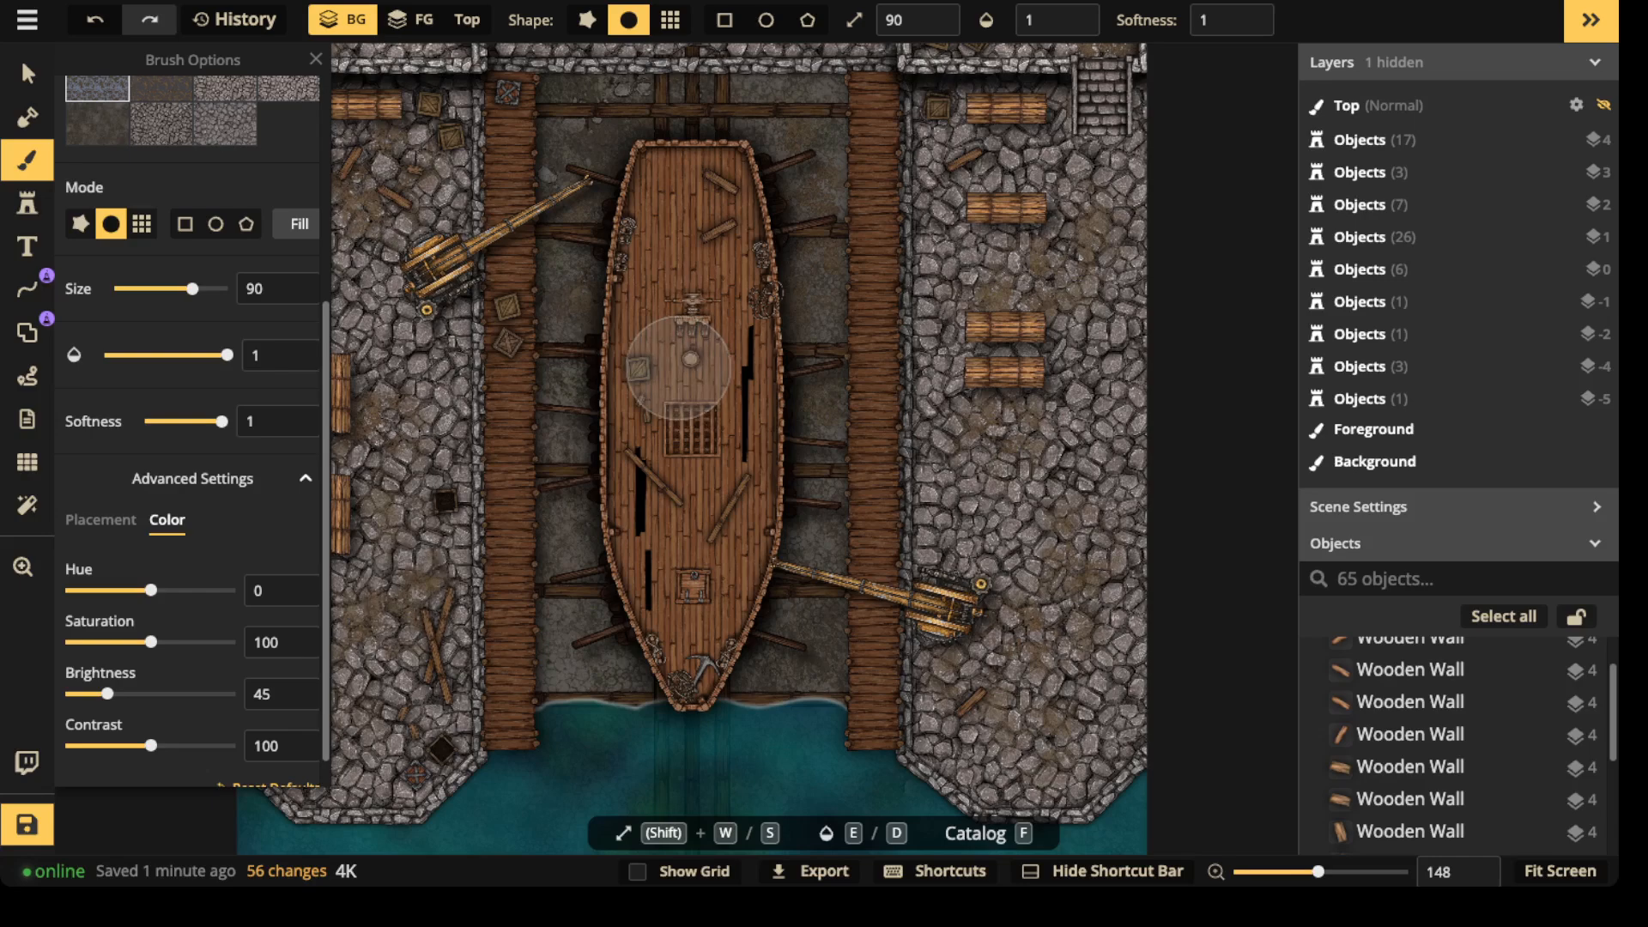
- Lower the texture brightness to 34 and paint darker dirt over the dry dock floor around the hull
{"action": "left_click_drag", "start_coordinate": [107, 694], "coordinate": [98, 694]}
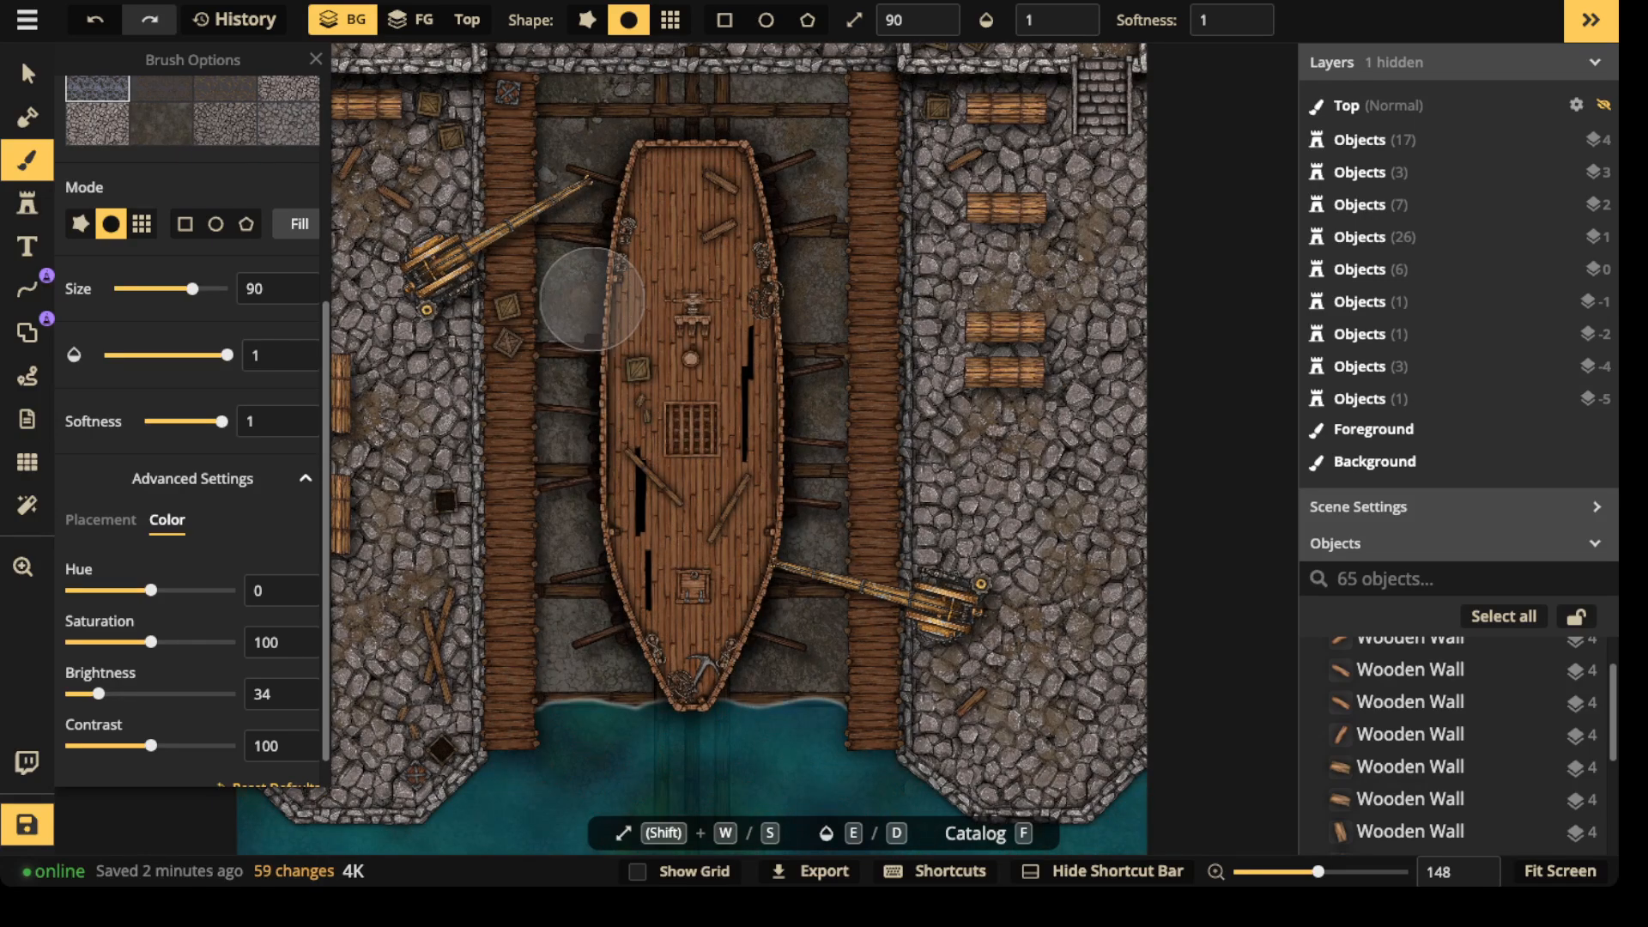
{"action": "left_click", "coordinate": [633, 172]}
{"action": "left_click", "coordinate": [675, 129]}
{"action": "left_click", "coordinate": [845, 172]}
{"action": "left_click", "coordinate": [770, 297]}
{"action": "left_click", "coordinate": [801, 374]}
{"action": "left_click", "coordinate": [807, 529]}
{"action": "left_click", "coordinate": [769, 637]}
{"action": "left_click", "coordinate": [503, 544]}
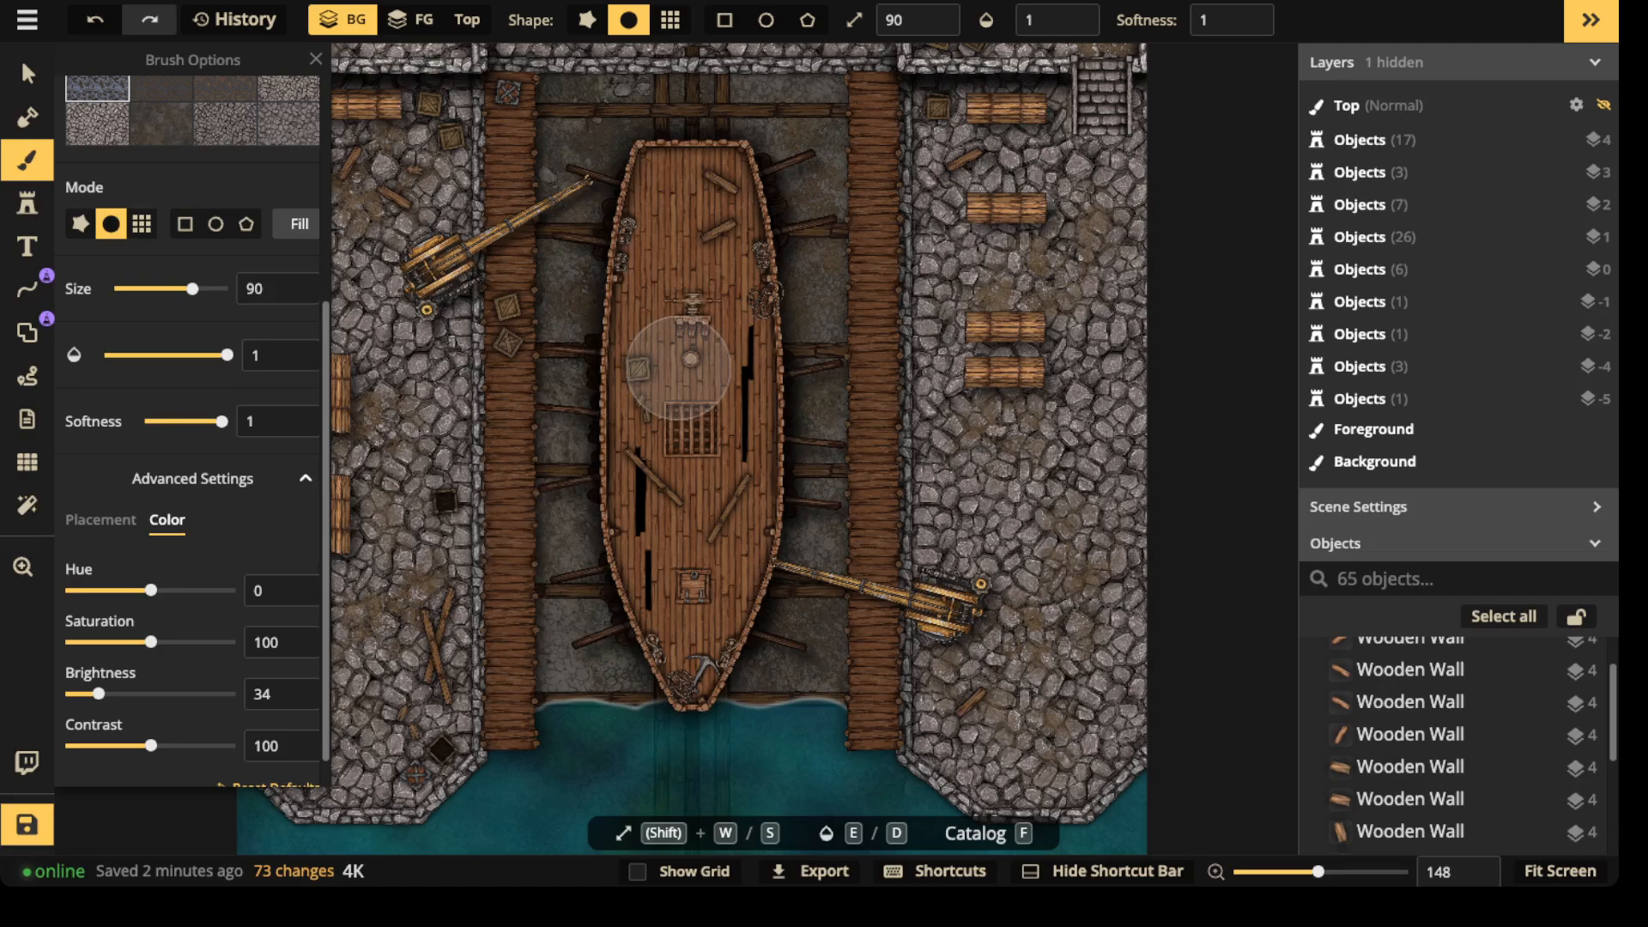
- Examine the weathering across the stone yards, dry dock floor and ship over the whole map
{"action": "left_click", "coordinate": [26, 116]}
{"action": "left_click", "coordinate": [27, 73]}
{"action": "scroll", "coordinate": [442, 541], "scroll_direction": "down", "scroll_amount": 5}
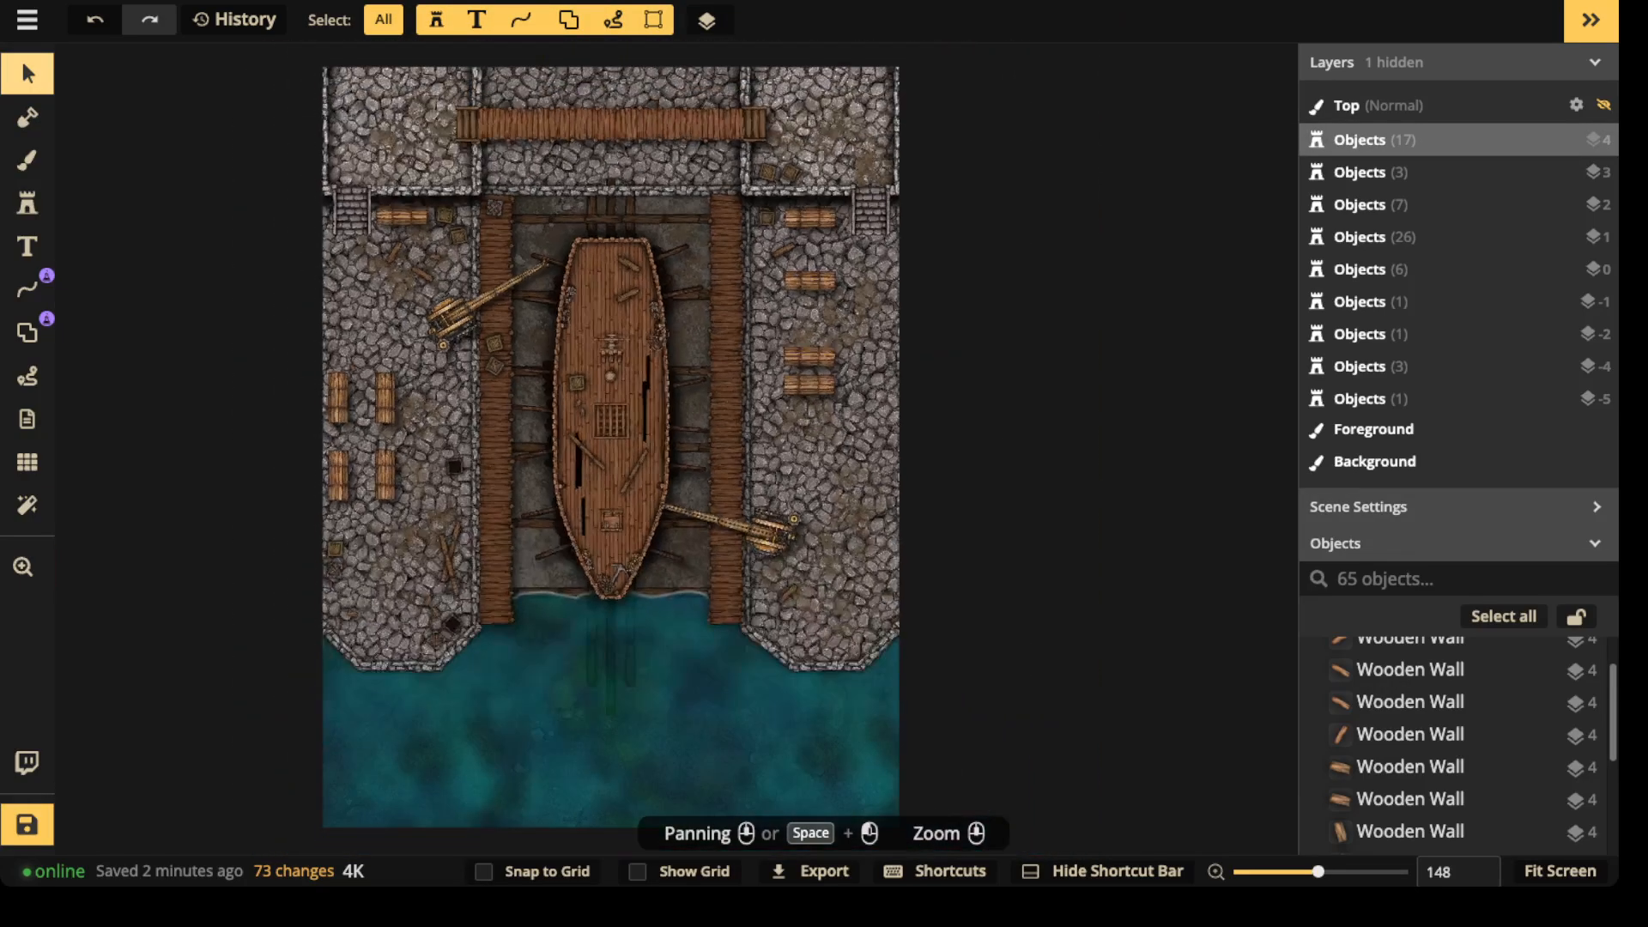
{"action": "left_click_drag", "start_coordinate": [579, 470], "coordinate": [567, 386]}
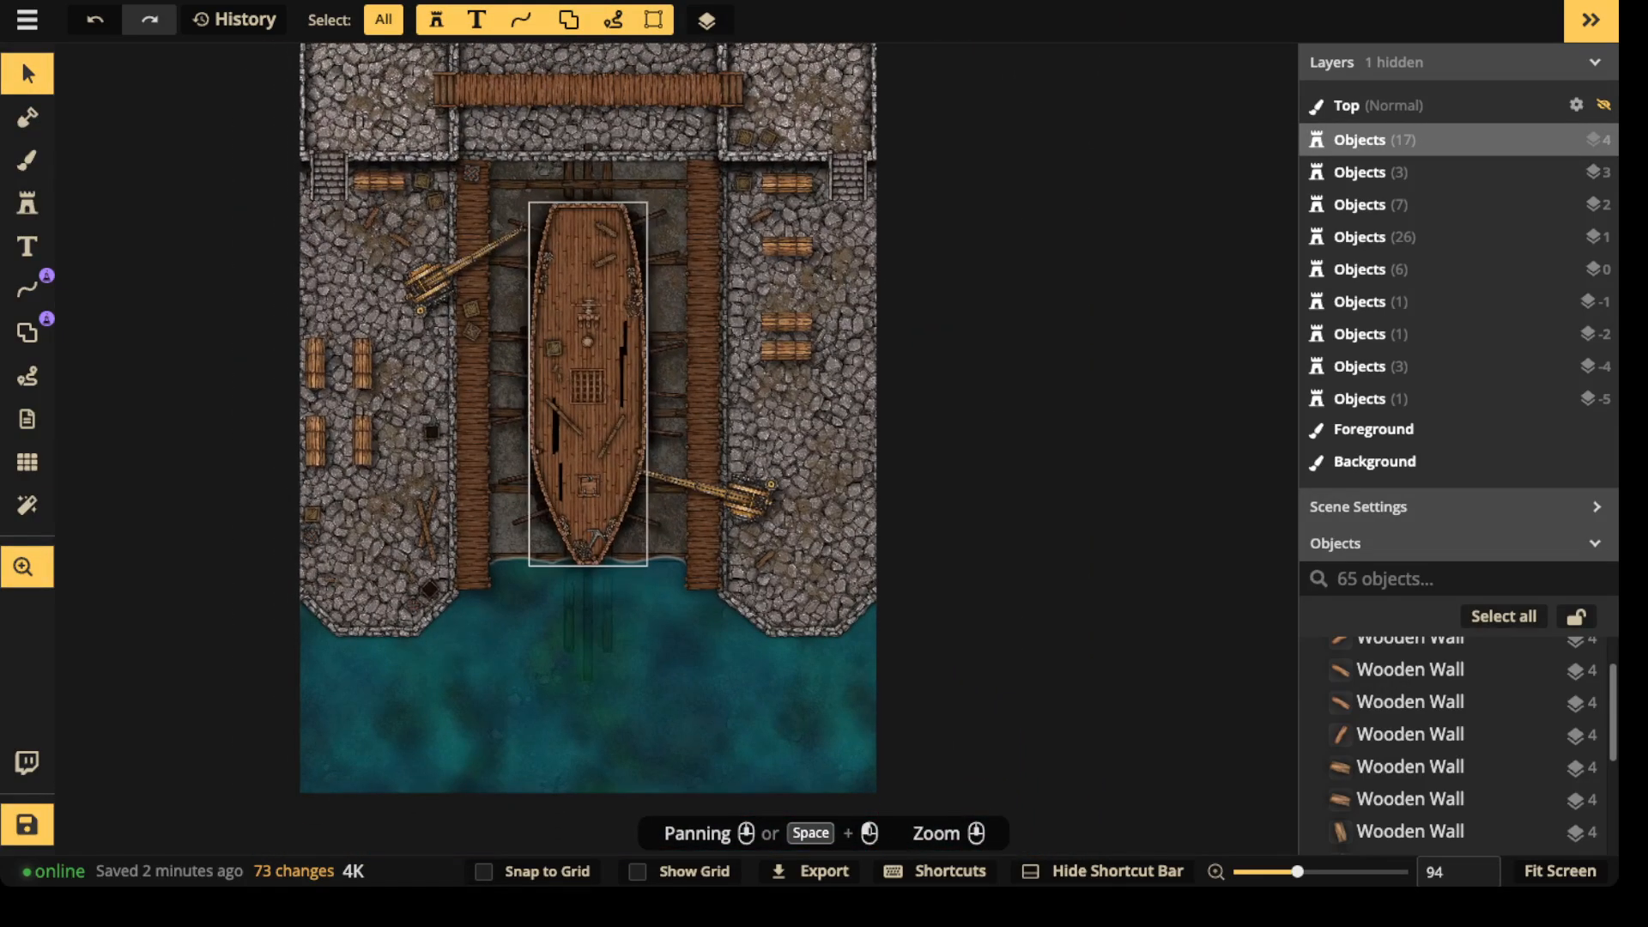
{"action": "left_click", "coordinate": [361, 440]}
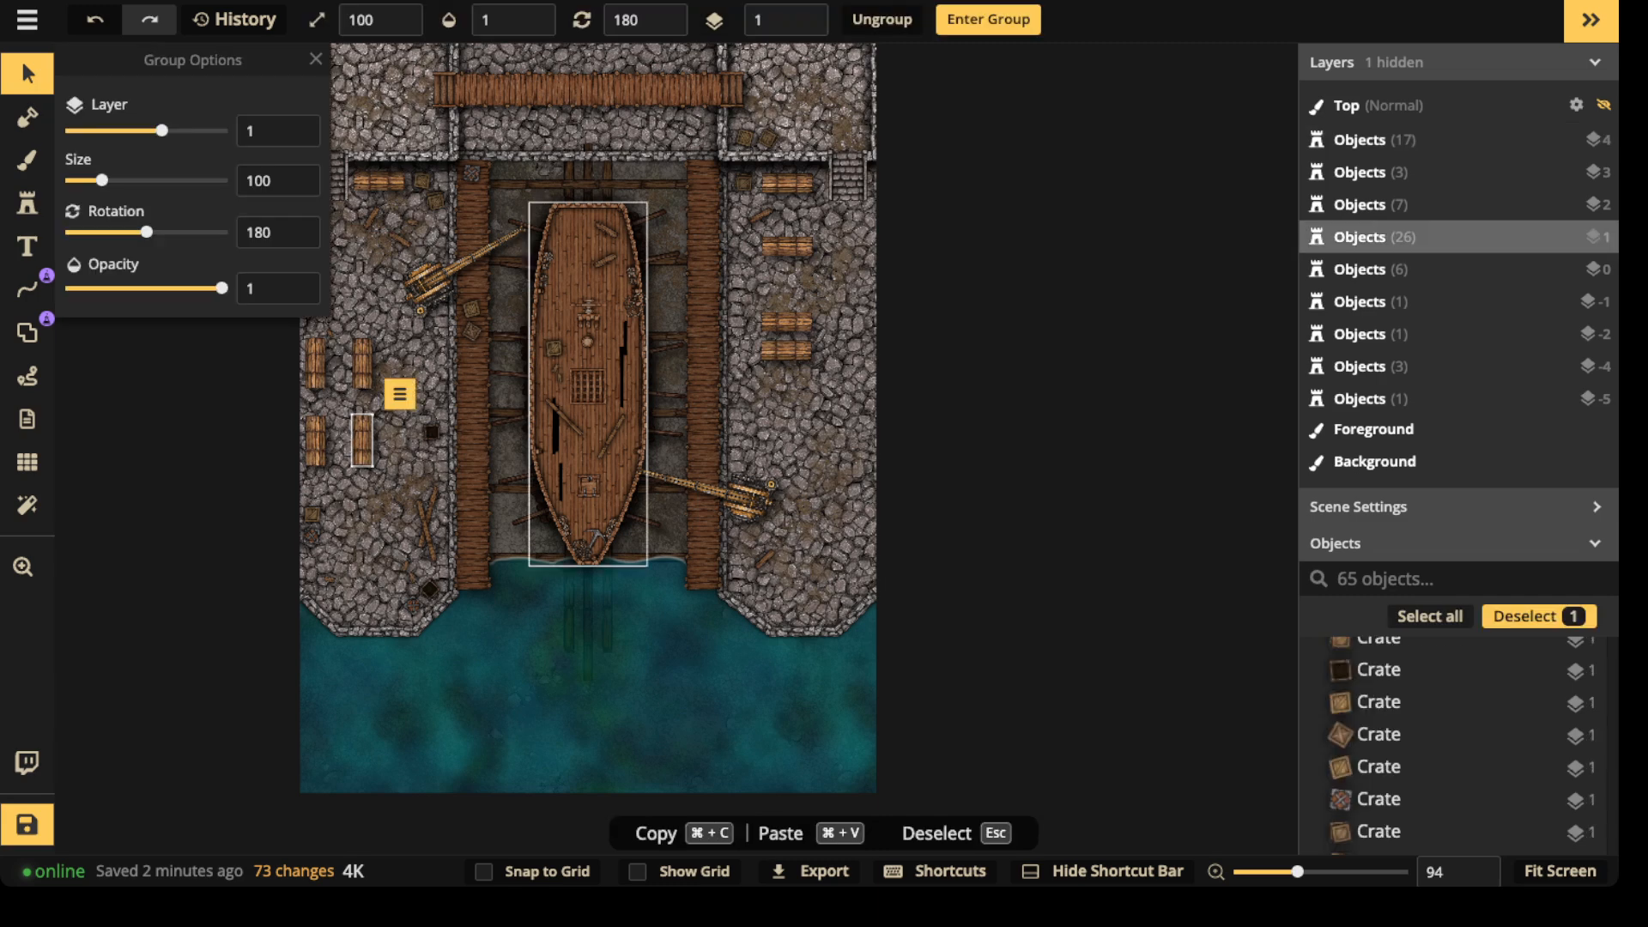
{"action": "scroll", "coordinate": [558, 360], "scroll_direction": "up", "scroll_amount": 2}
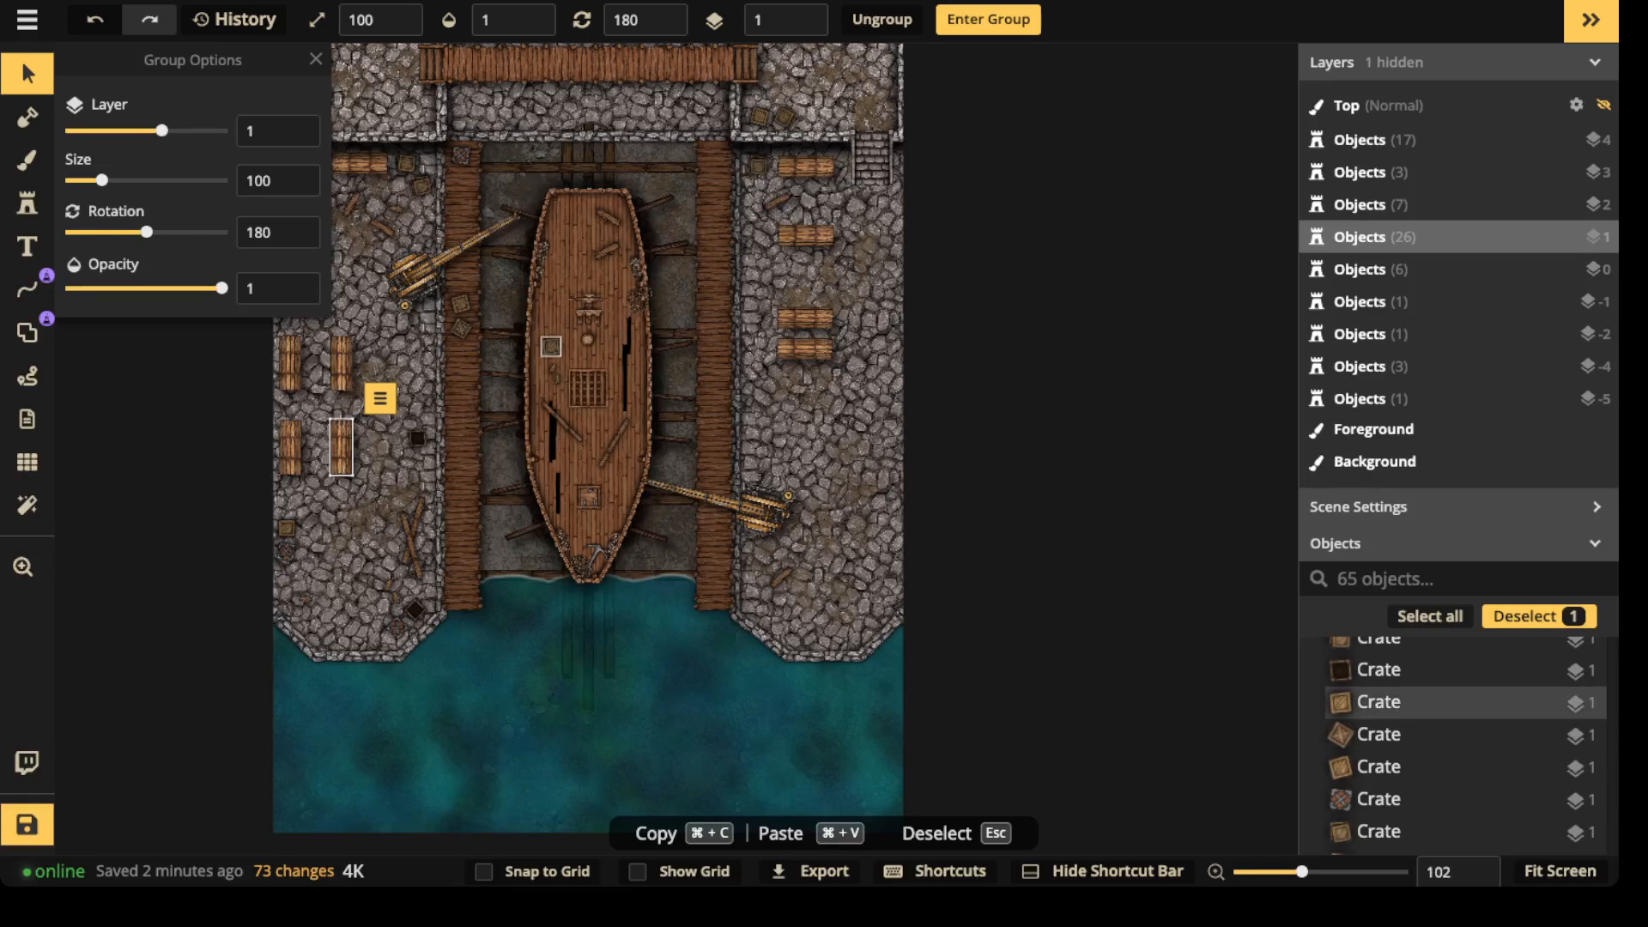
{"action": "scroll", "coordinate": [557, 359], "scroll_direction": "down", "scroll_amount": 3}
{"action": "left_click_drag", "start_coordinate": [628, 263], "coordinate": [665, 270]}
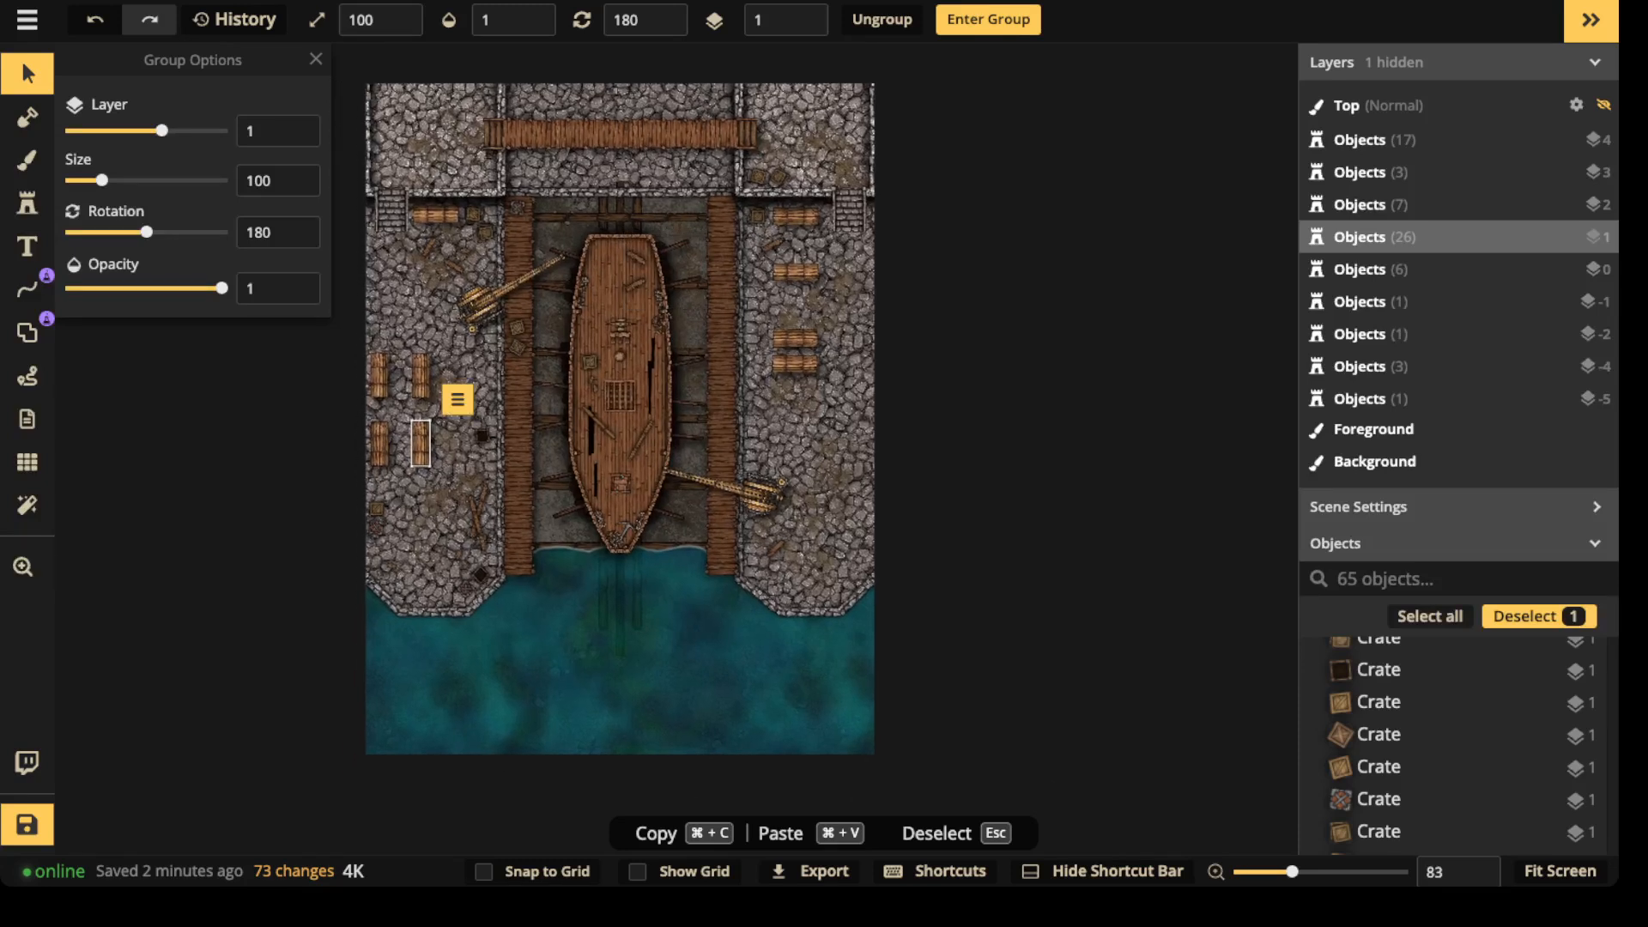
- Set up a round black brush on the Top layer with opacity 0.26 and size 40
{"action": "left_click", "coordinate": [28, 160]}
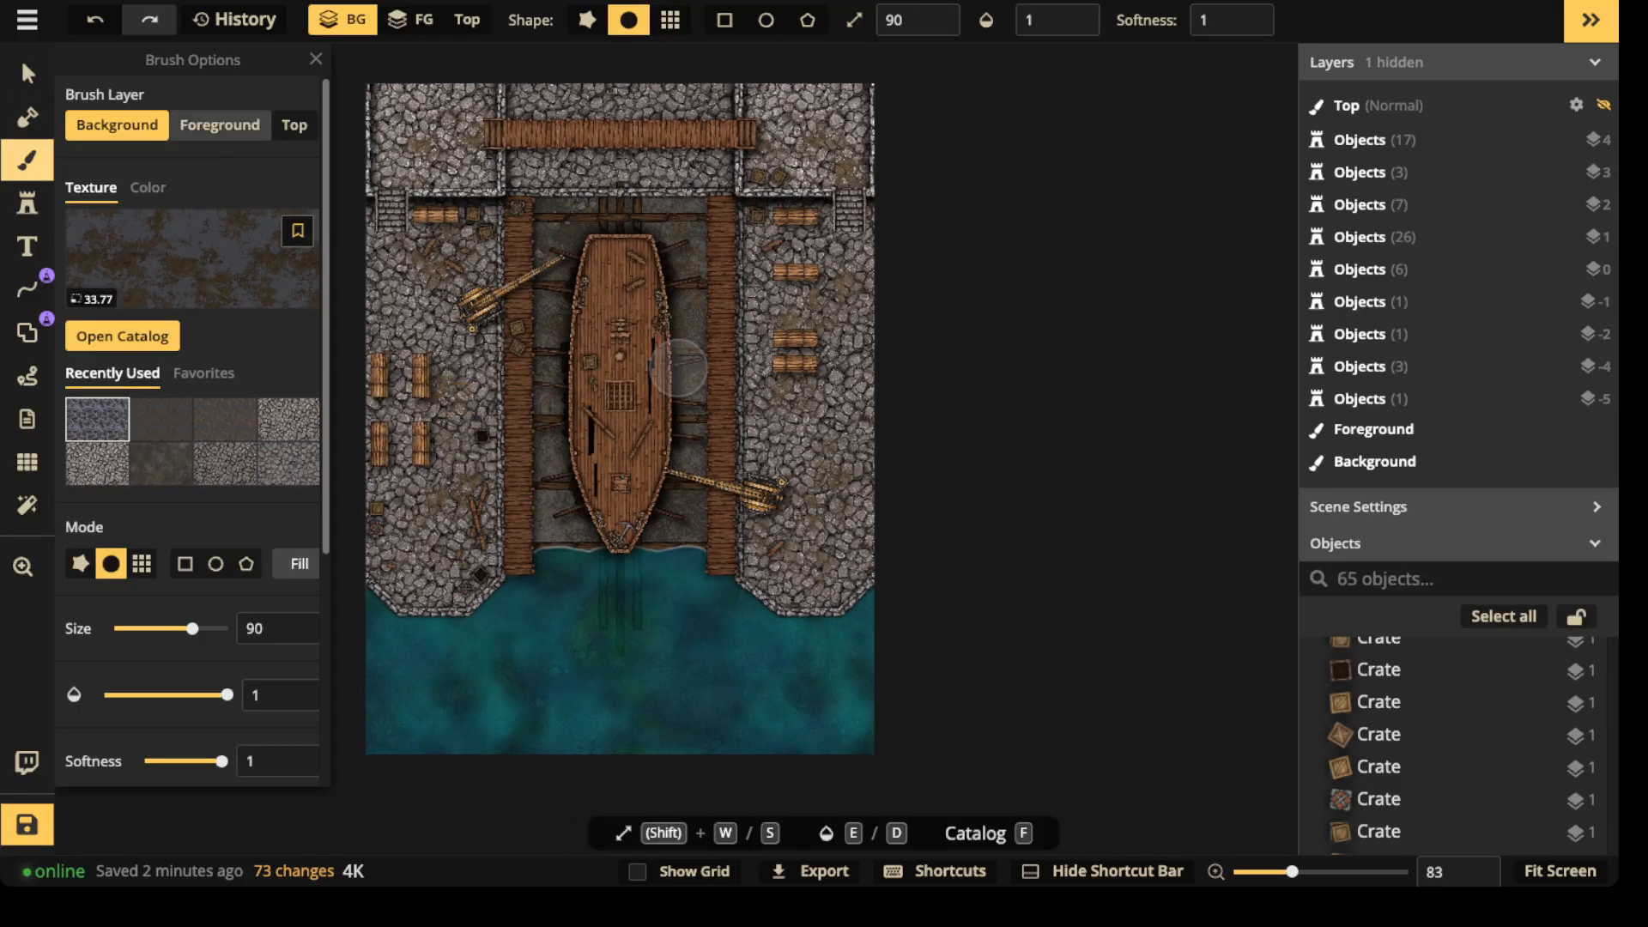
{"action": "left_click", "coordinate": [294, 124]}
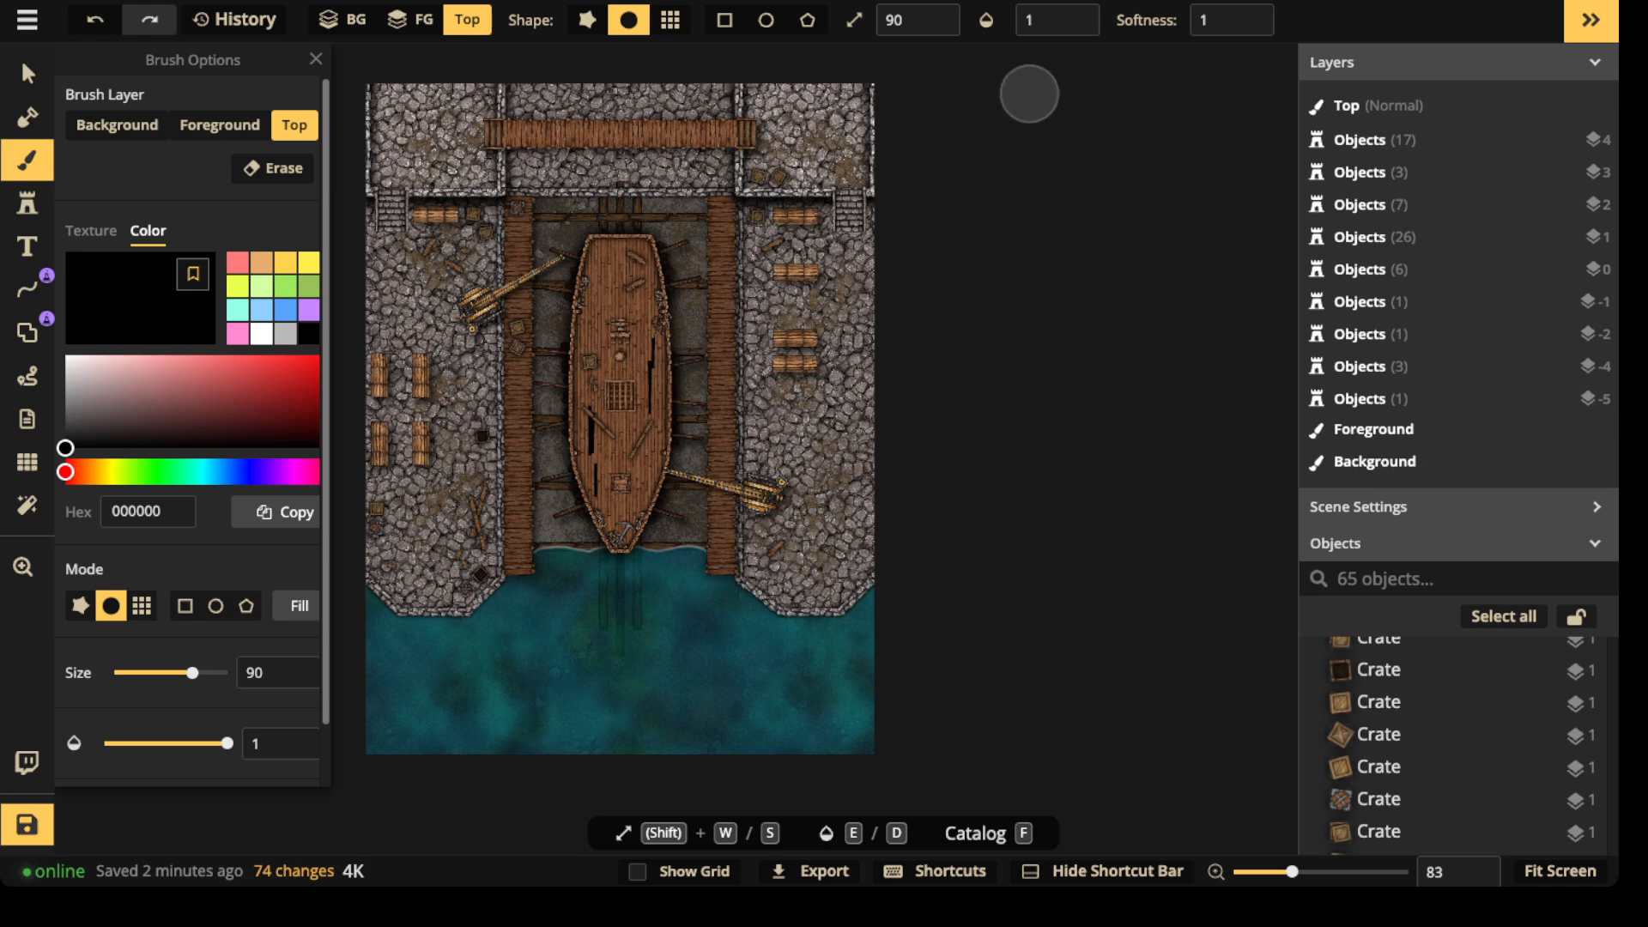
{"action": "left_click", "coordinate": [1040, 19]}
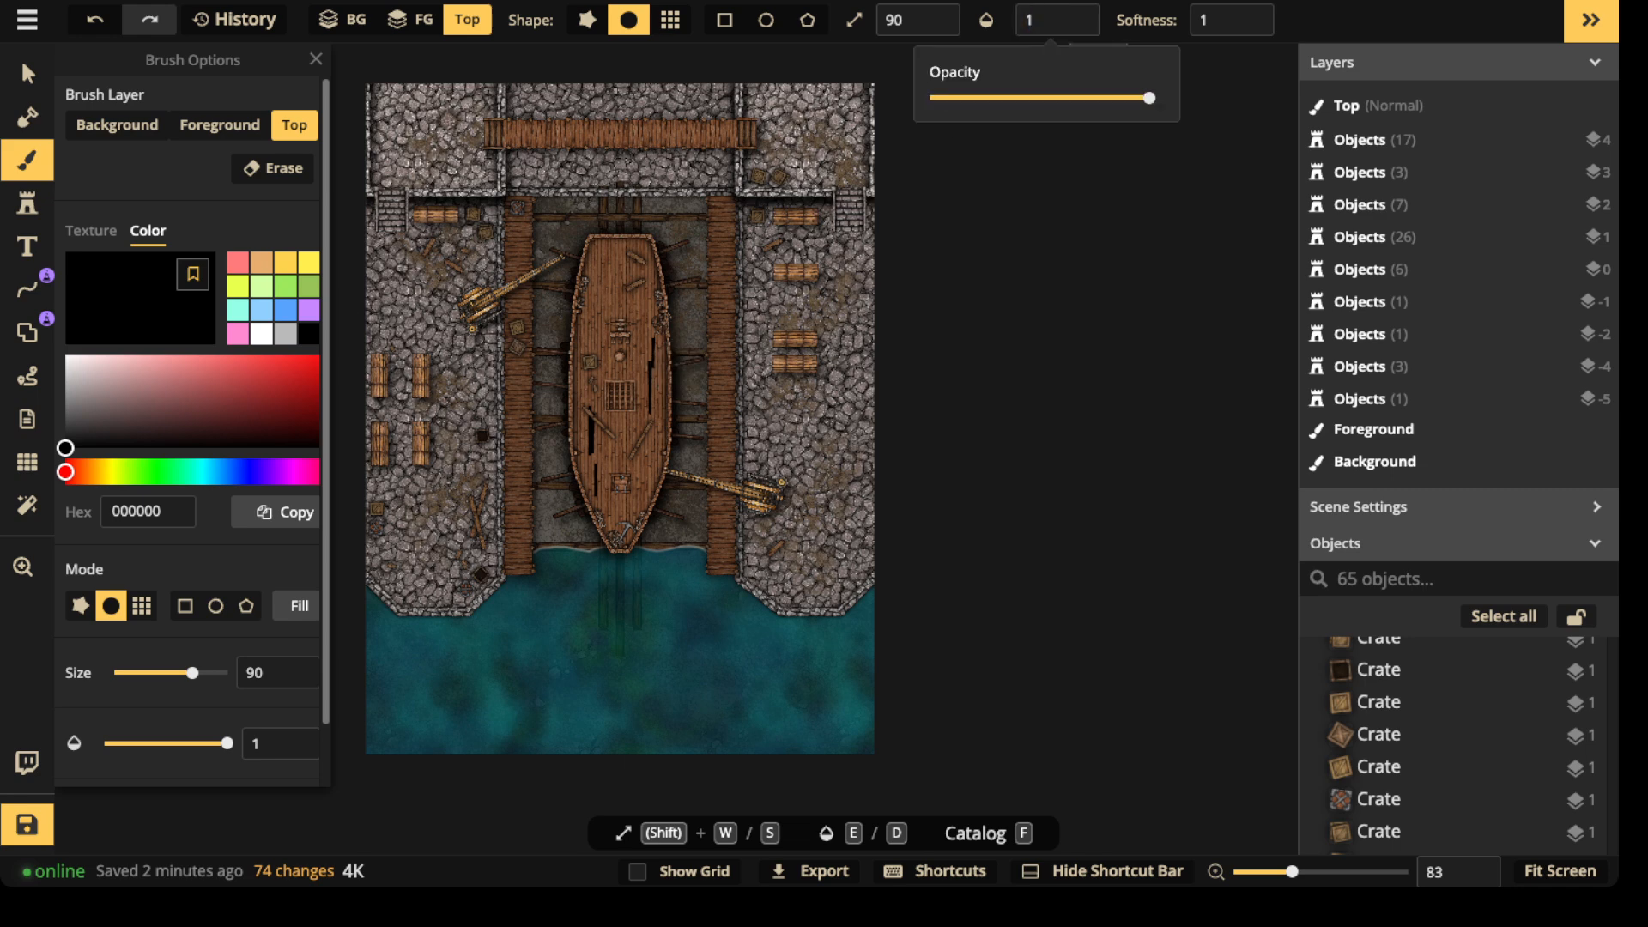
{"action": "type", "text": "0.22"}
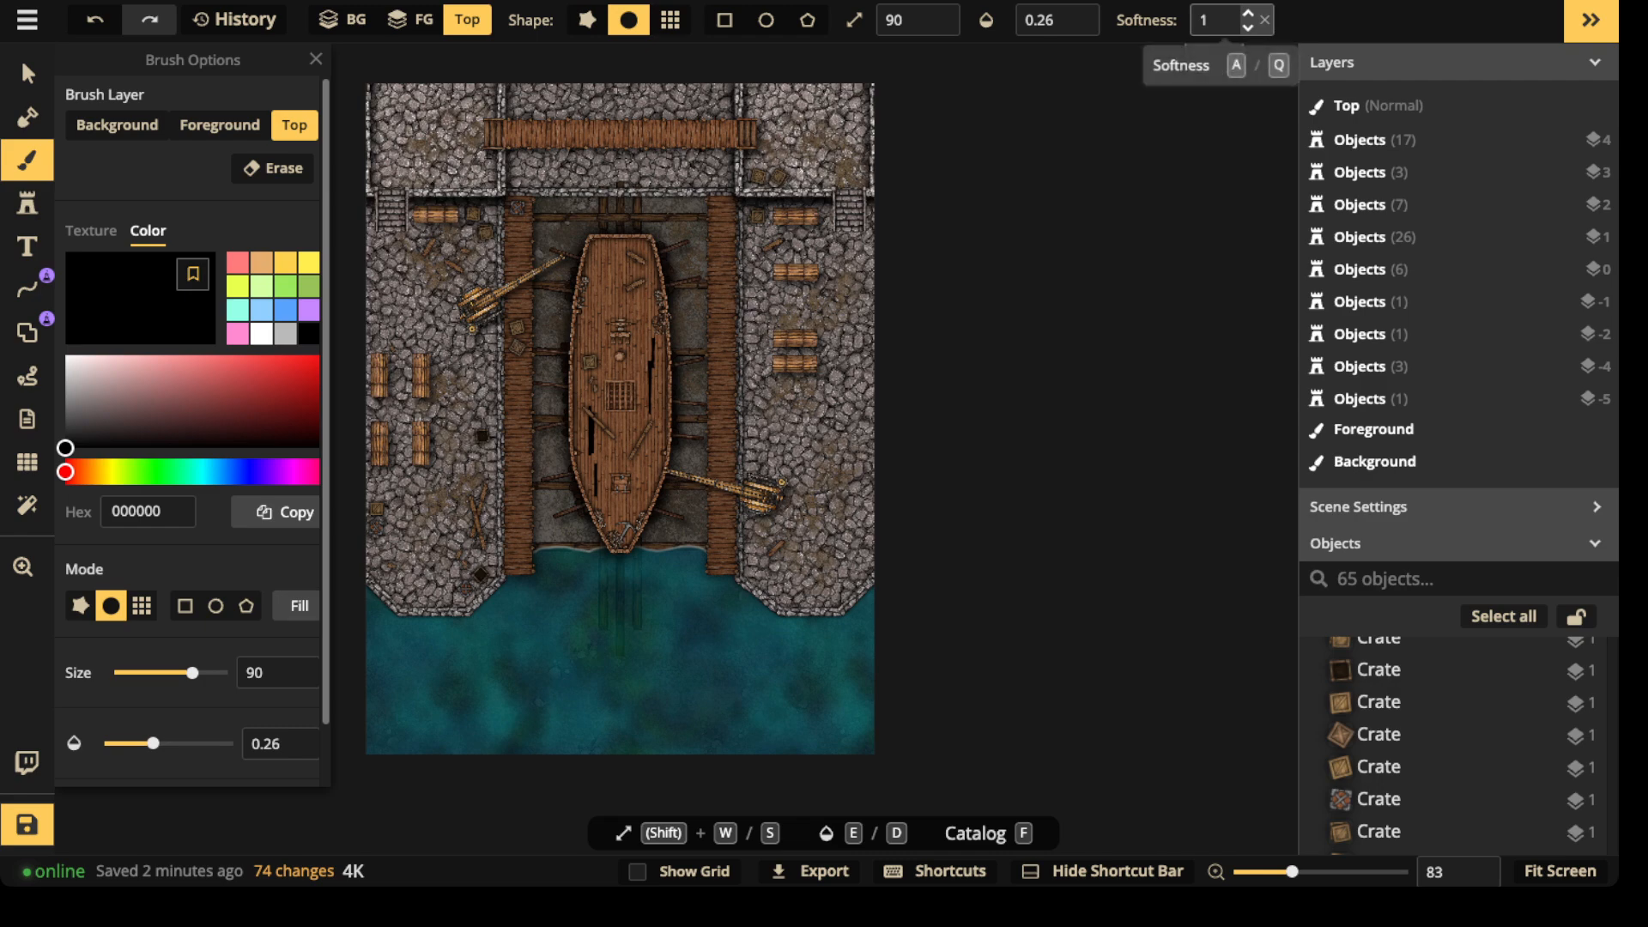
{"action": "scroll", "coordinate": [466, 251], "scroll_direction": "up", "scroll_amount": 2}
{"action": "scroll", "coordinate": [467, 250], "scroll_direction": "up", "scroll_amount": 14}
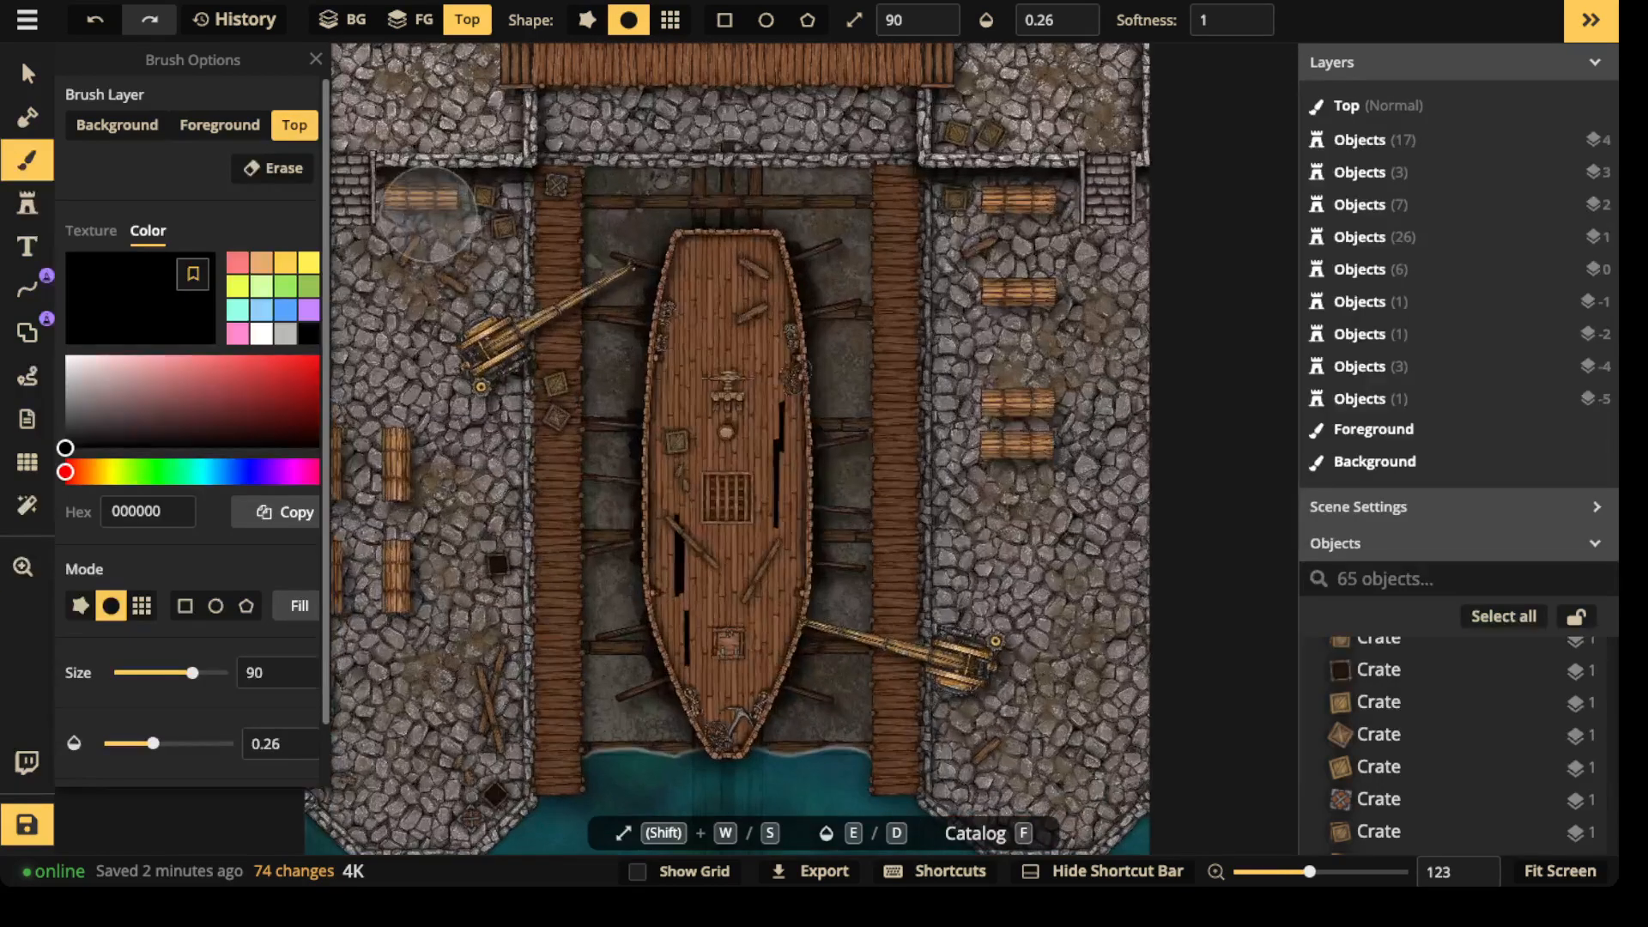
{"action": "key", "text": "s"}
{"action": "key", "text": "s"}
{"action": "key", "text": "s"}
{"action": "key", "text": "s"}
{"action": "key", "text": "s"}
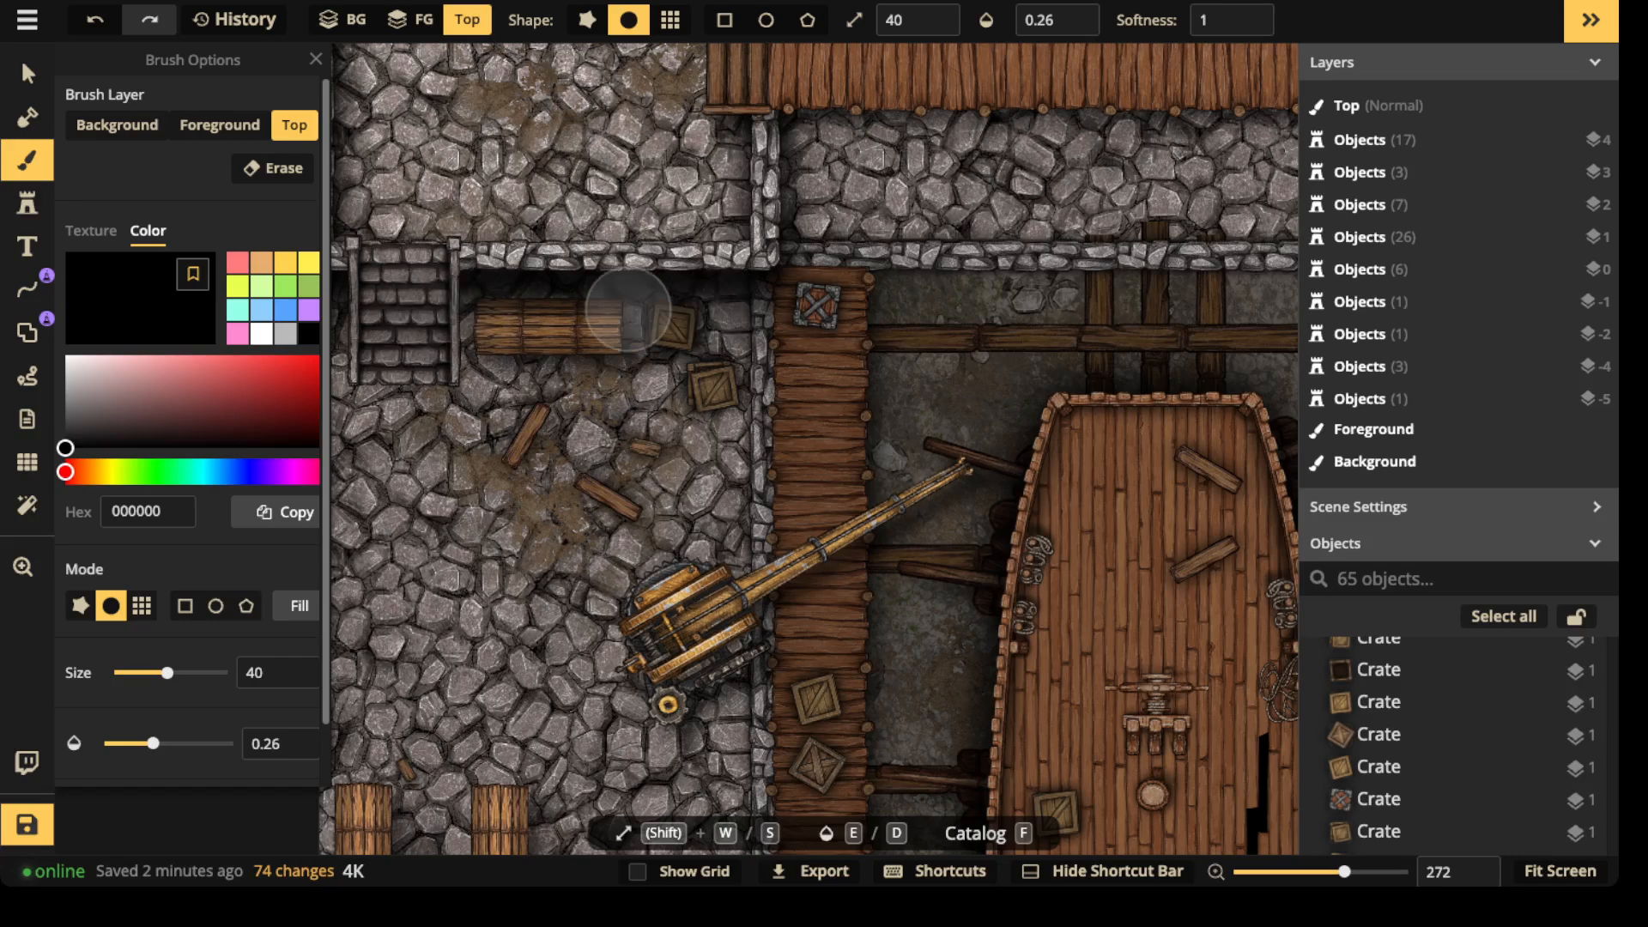
- Paint soft black shadows at the foot of the retaining wall around the northwestern stairs, log stack and crates
{"action": "left_click", "coordinate": [629, 309]}
{"action": "left_click", "coordinate": [810, 172]}
{"action": "left_click", "coordinate": [812, 197]}
{"action": "left_click", "coordinate": [820, 191]}
{"action": "left_click", "coordinate": [770, 262]}
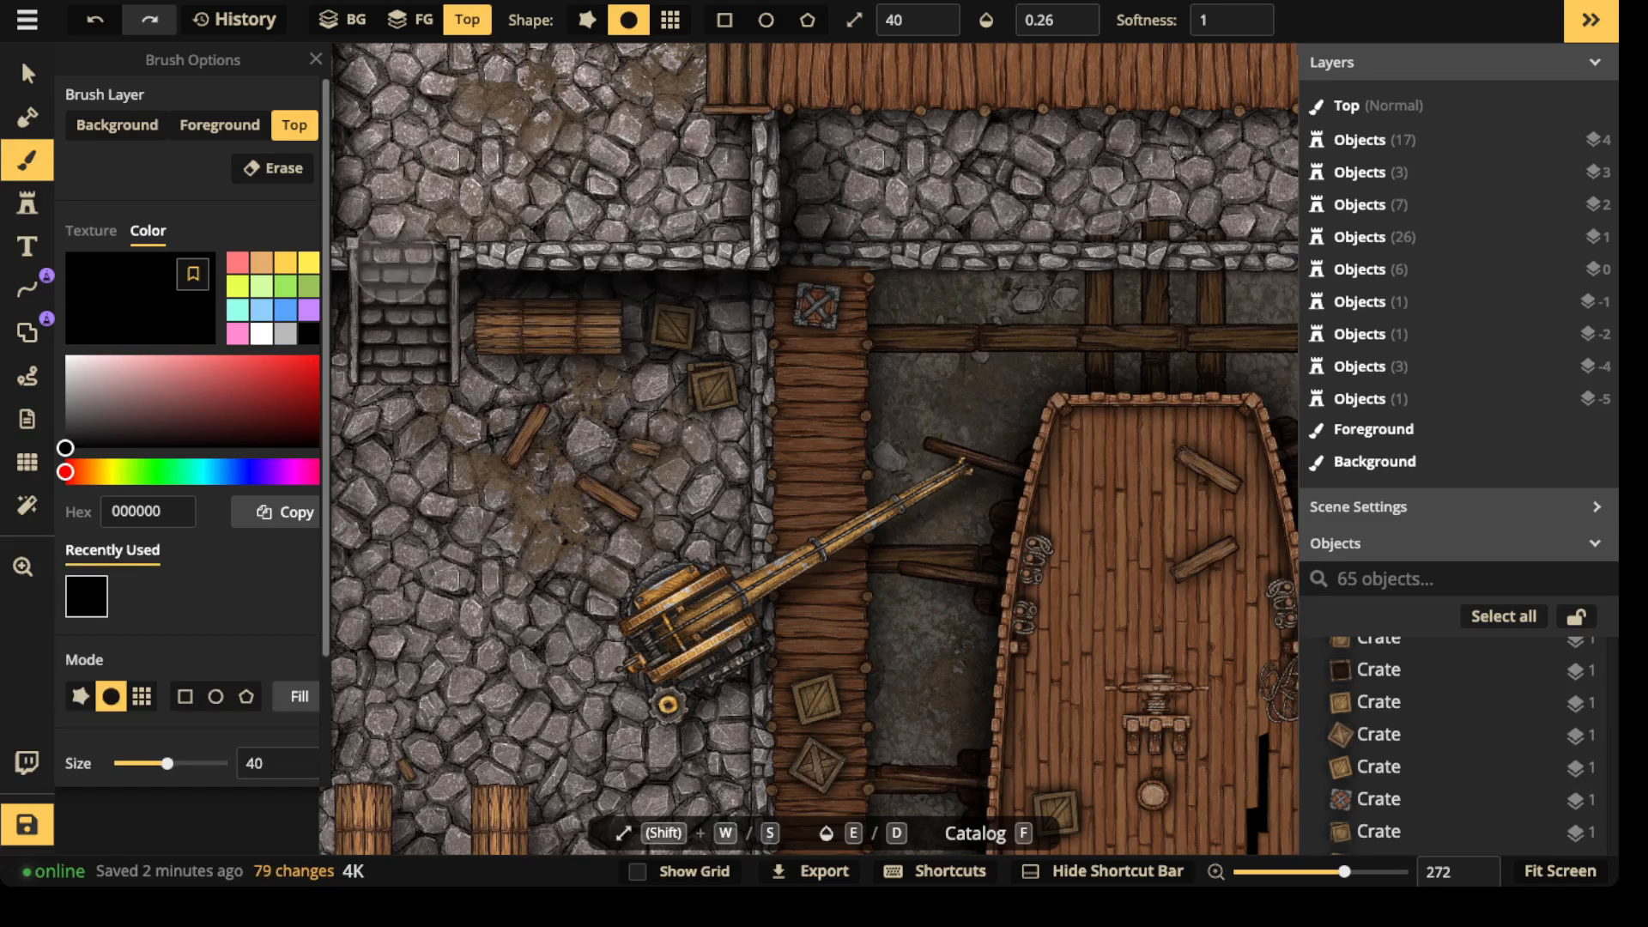
- Continue the wall shadow across the dry dock's northern end and along the northeastern yard by the stairs
{"action": "scroll", "coordinate": [770, 263], "scroll_direction": "down", "scroll_amount": 6}
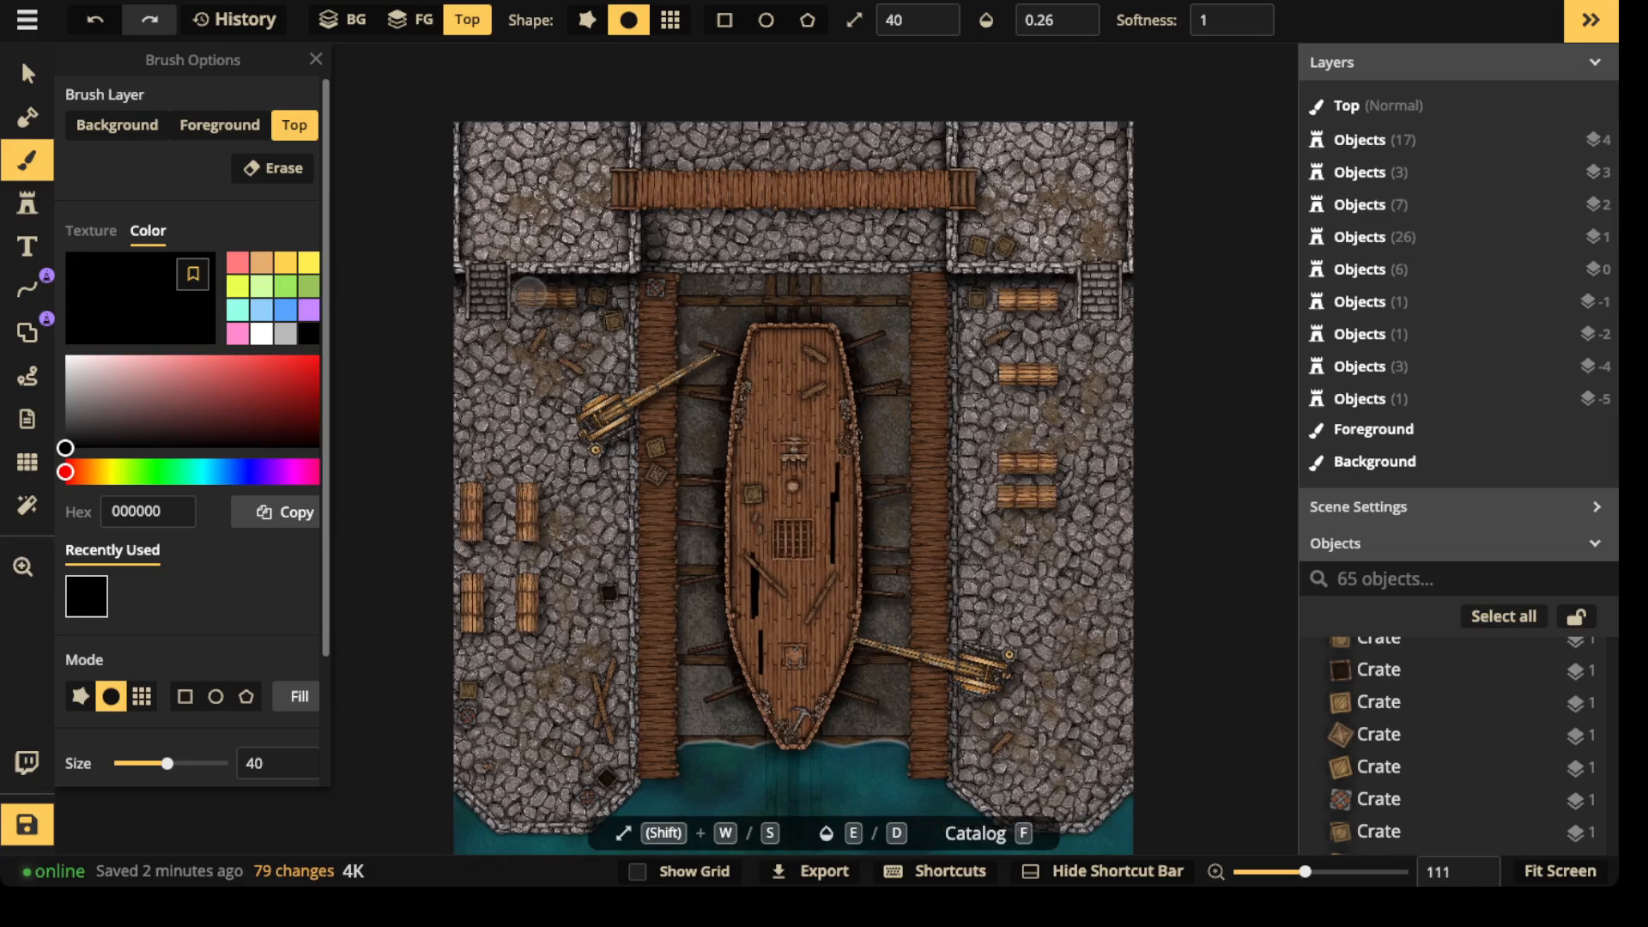
{"action": "left_click", "coordinate": [679, 368]}
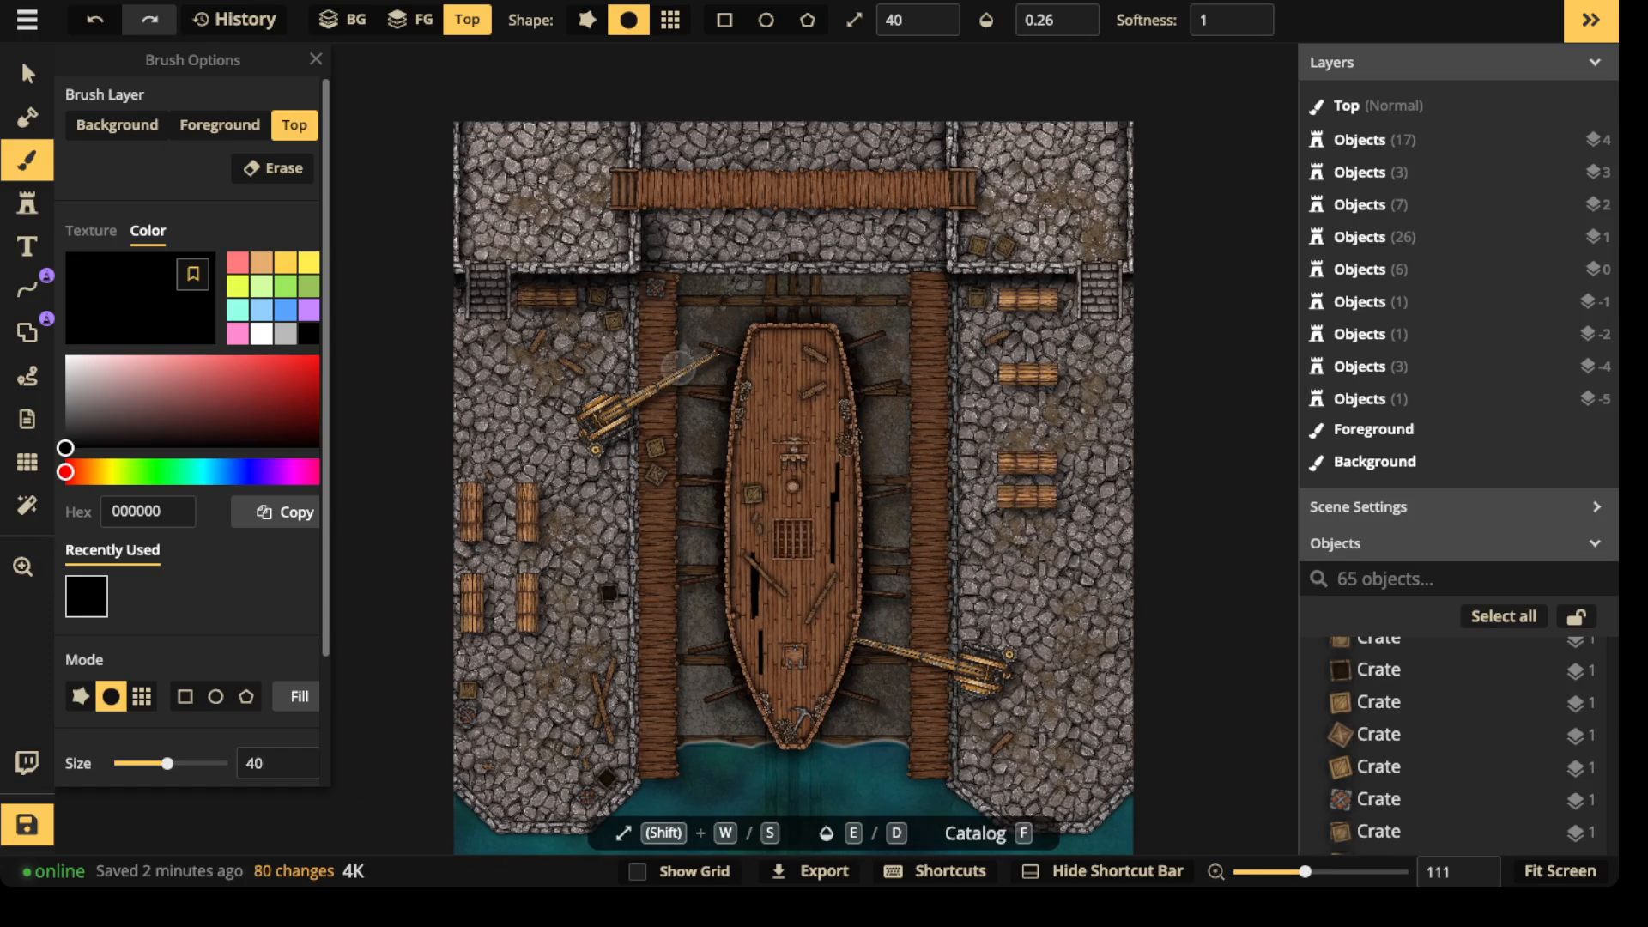
{"action": "left_click", "coordinate": [1145, 280]}
{"action": "left_click", "coordinate": [985, 300]}
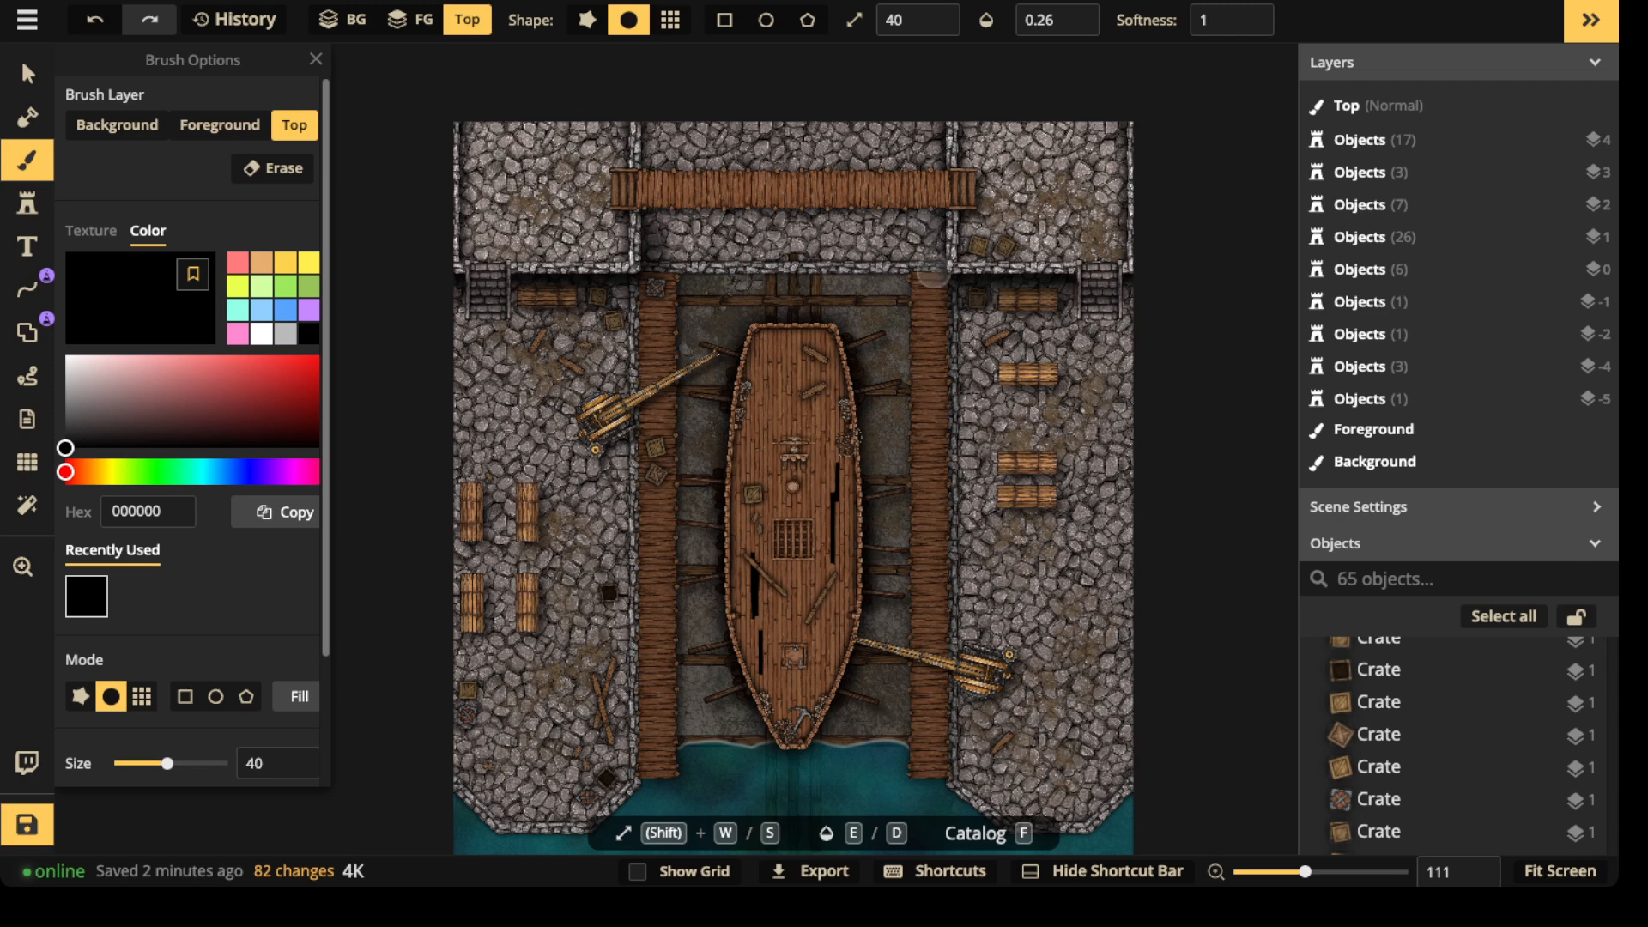
- Shade the sunken stone passage along both side walls and beneath the wooden bridge with repeated black strokes
{"action": "left_click", "coordinate": [950, 177]}
{"action": "left_click", "coordinate": [930, 107]}
{"action": "left_click", "coordinate": [930, 152]}
{"action": "left_click", "coordinate": [927, 100]}
{"action": "left_click", "coordinate": [925, 163]}
{"action": "left_click", "coordinate": [654, 163]}
{"action": "left_click", "coordinate": [660, 121]}
{"action": "left_click", "coordinate": [663, 76]}
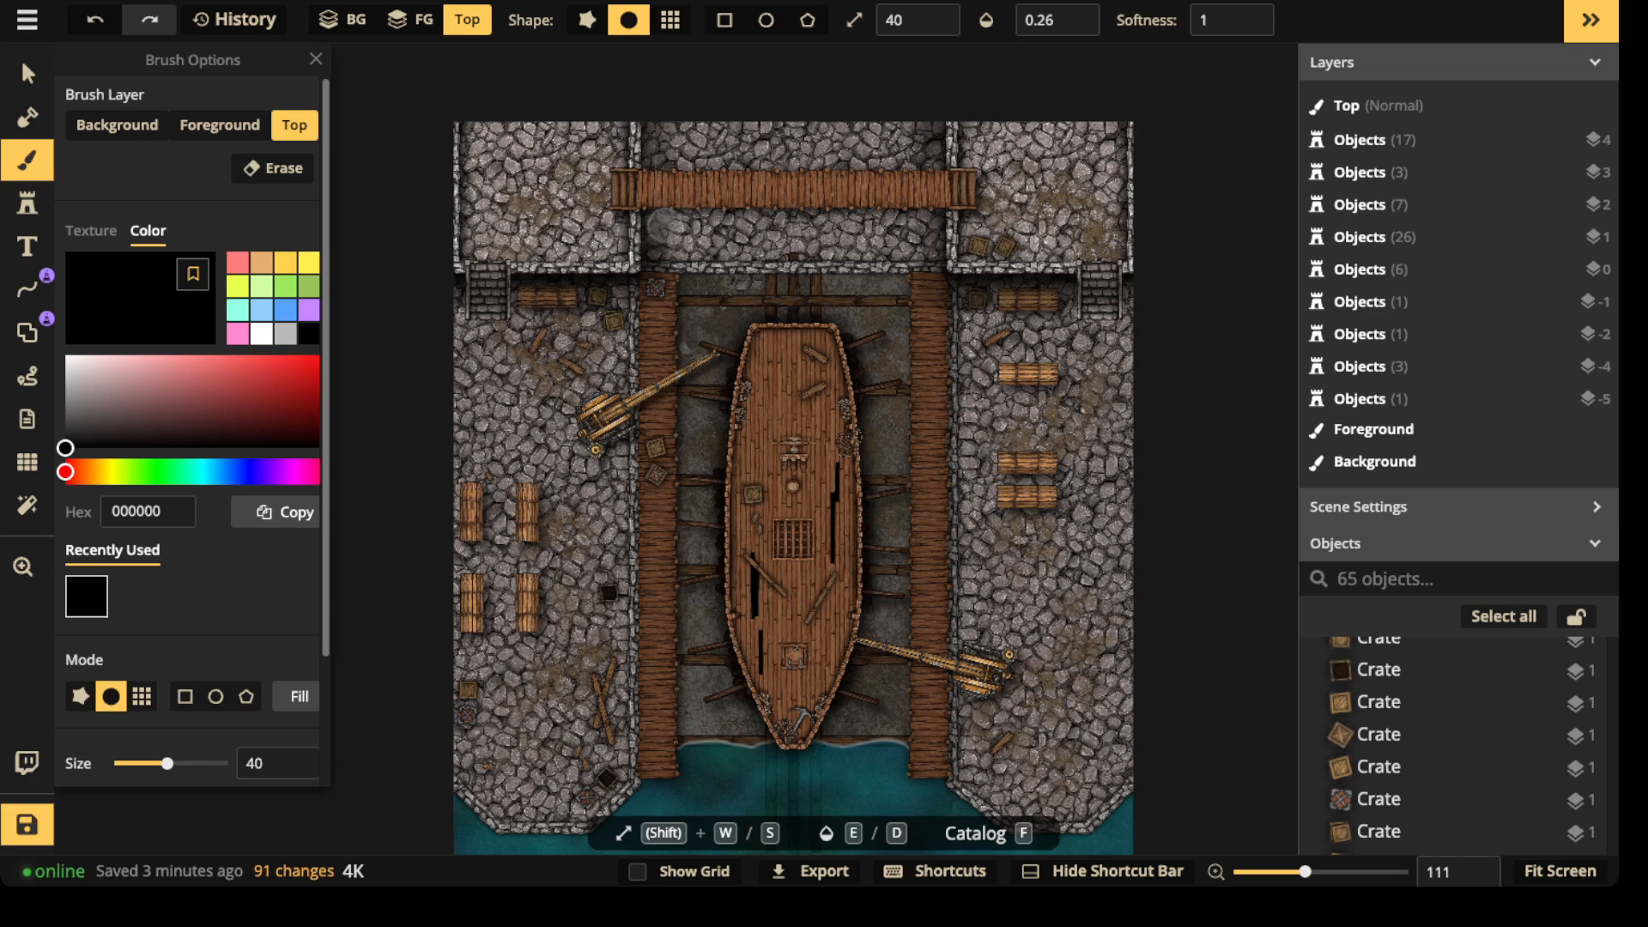
{"action": "left_click", "coordinate": [778, 166]}
{"action": "left_click", "coordinate": [696, 165]}
{"action": "left_click", "coordinate": [946, 159]}
{"action": "left_click", "coordinate": [896, 224]}
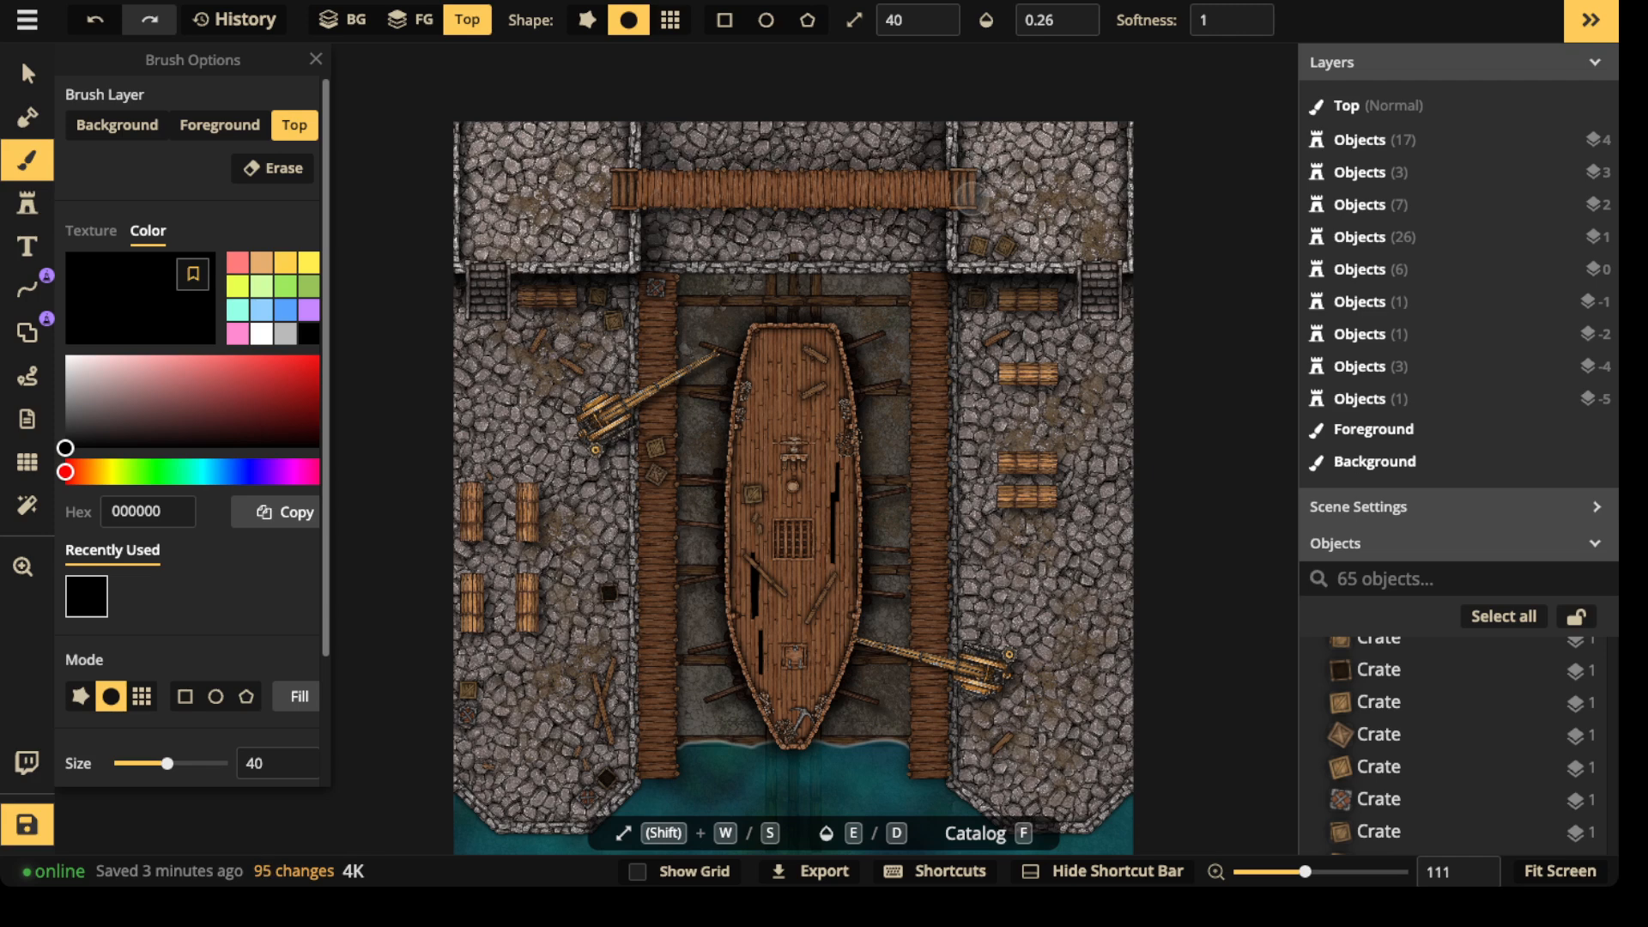
- Paint shadows on the water along the angled southern edges of the western and eastern quays
{"action": "scroll", "coordinate": [944, 358], "scroll_direction": "down", "scroll_amount": 5}
{"action": "scroll", "coordinate": [700, 425], "scroll_direction": "left", "scroll_amount": 2}
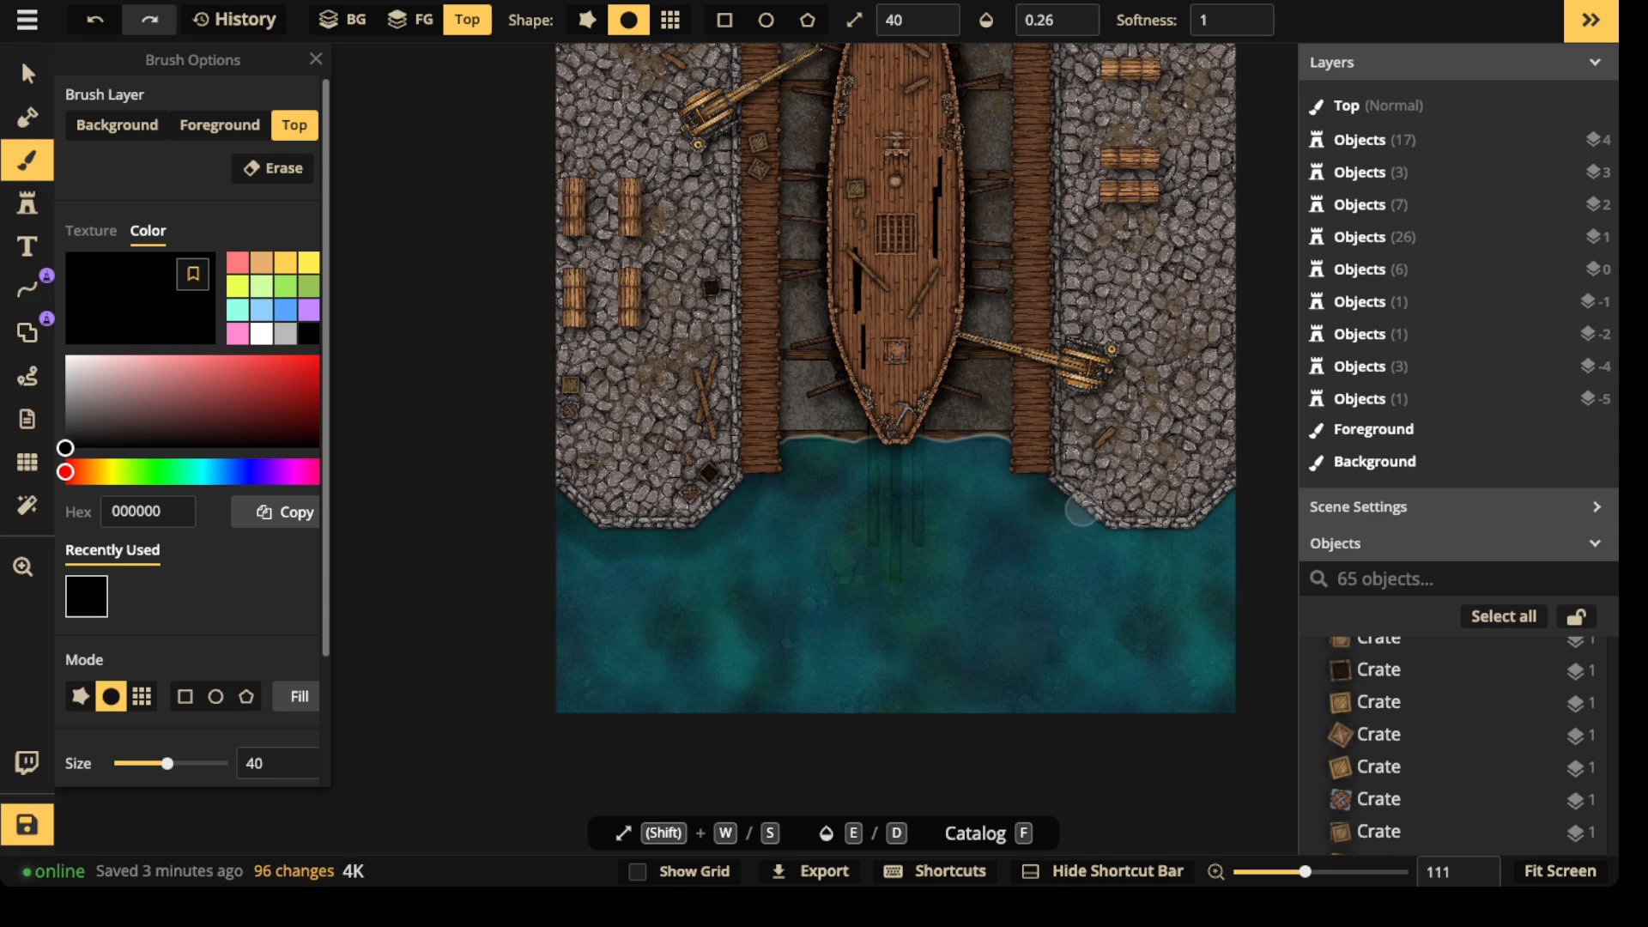
{"action": "left_click", "coordinate": [1007, 209]}
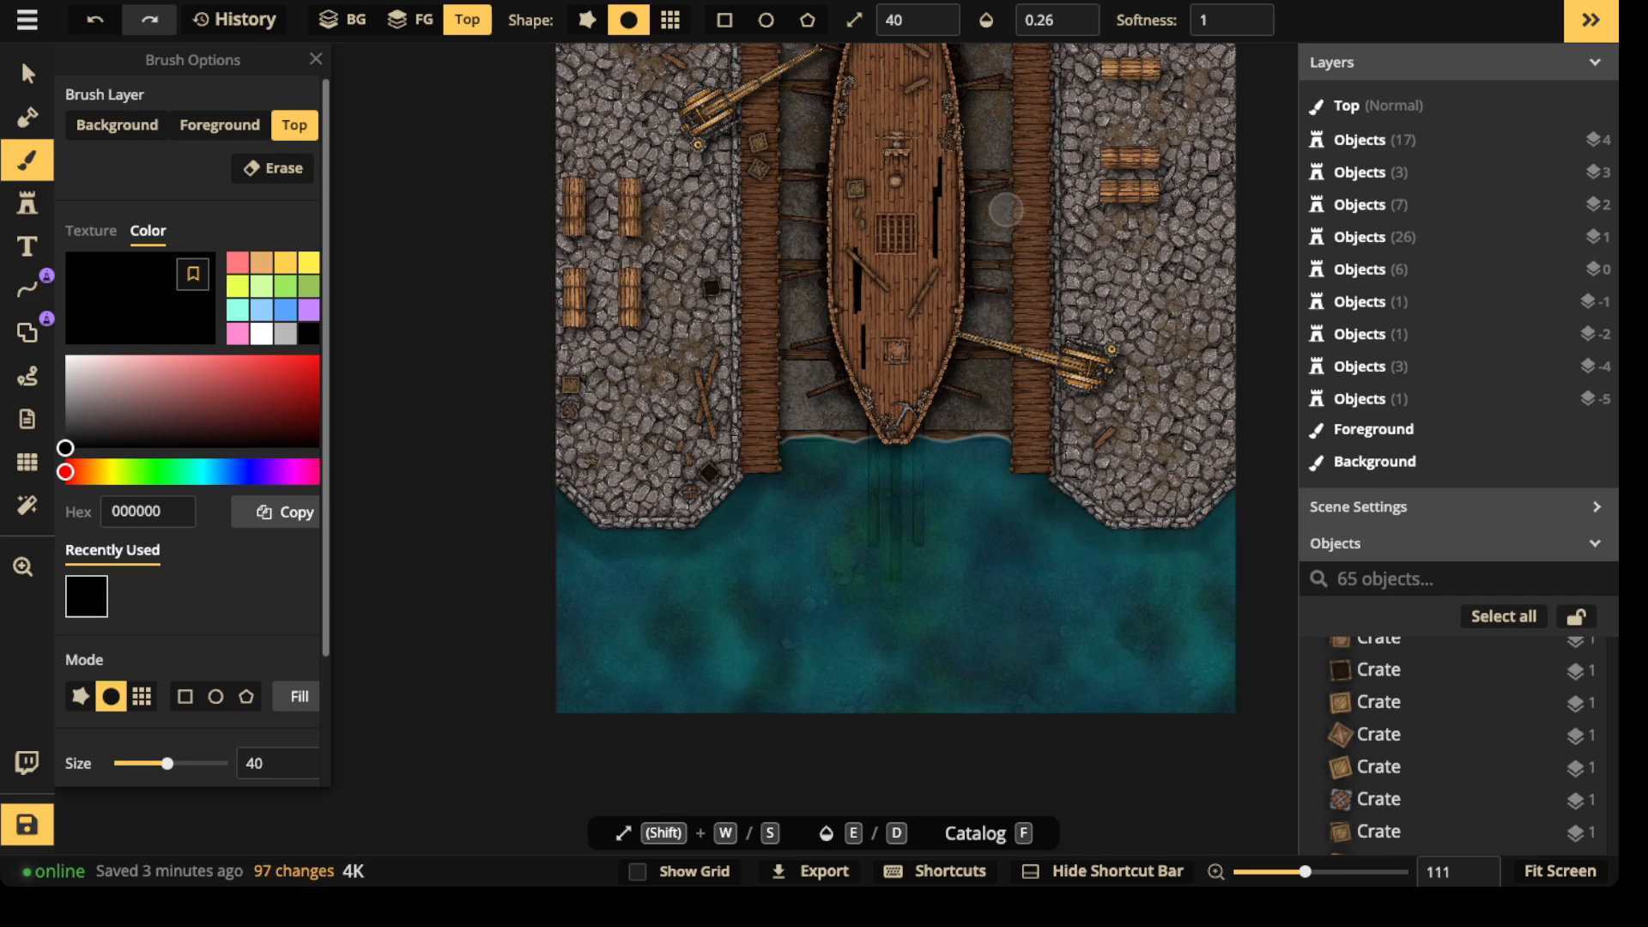
- Shade the dry dock floor beside the western and eastern plank walkways along the length of the ship
{"action": "left_click", "coordinate": [1016, 191]}
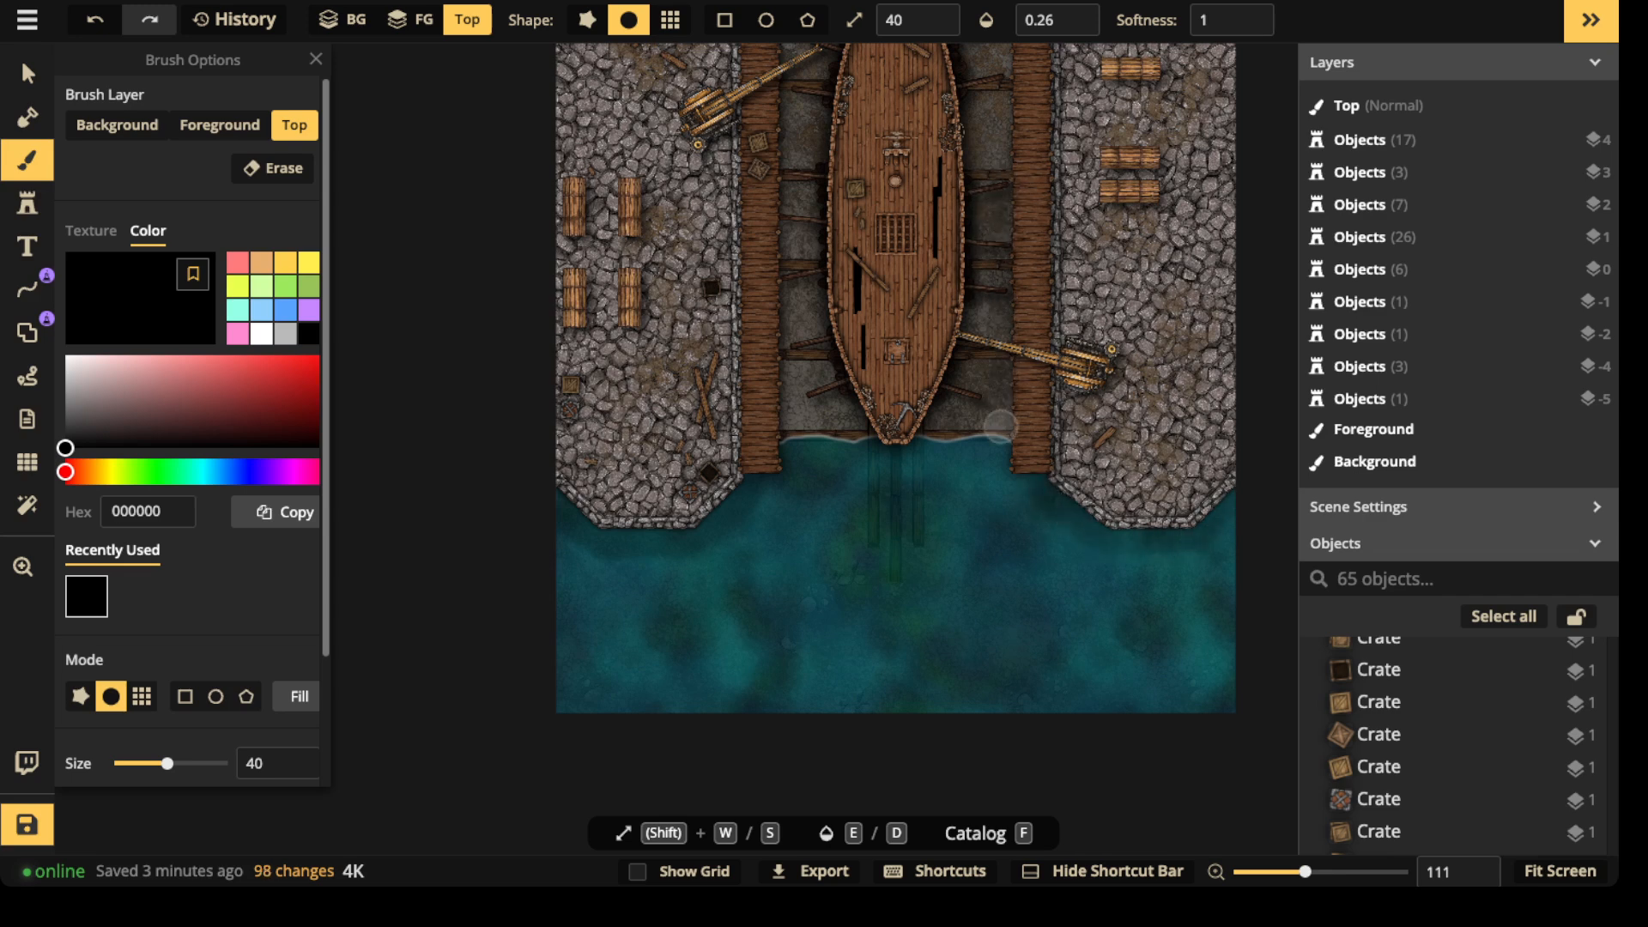
{"action": "left_click", "coordinate": [758, 456]}
{"action": "scroll", "coordinate": [792, 88], "scroll_direction": "up", "scroll_amount": 5}
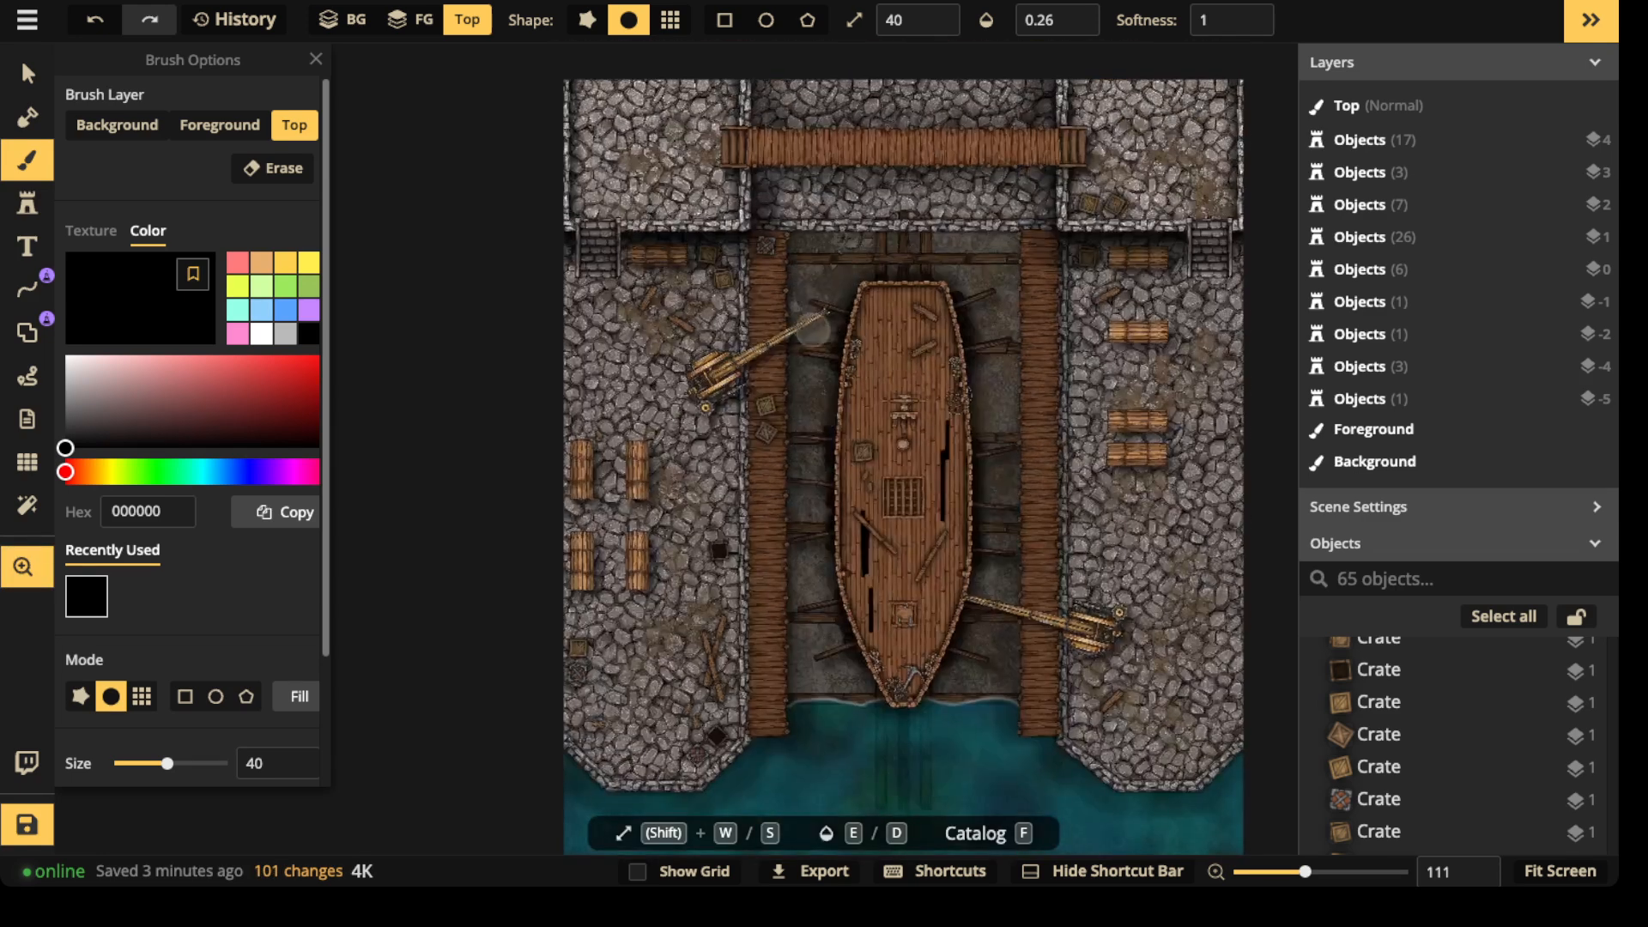
{"action": "left_click_drag", "start_coordinate": [1015, 278], "coordinate": [1015, 531]}
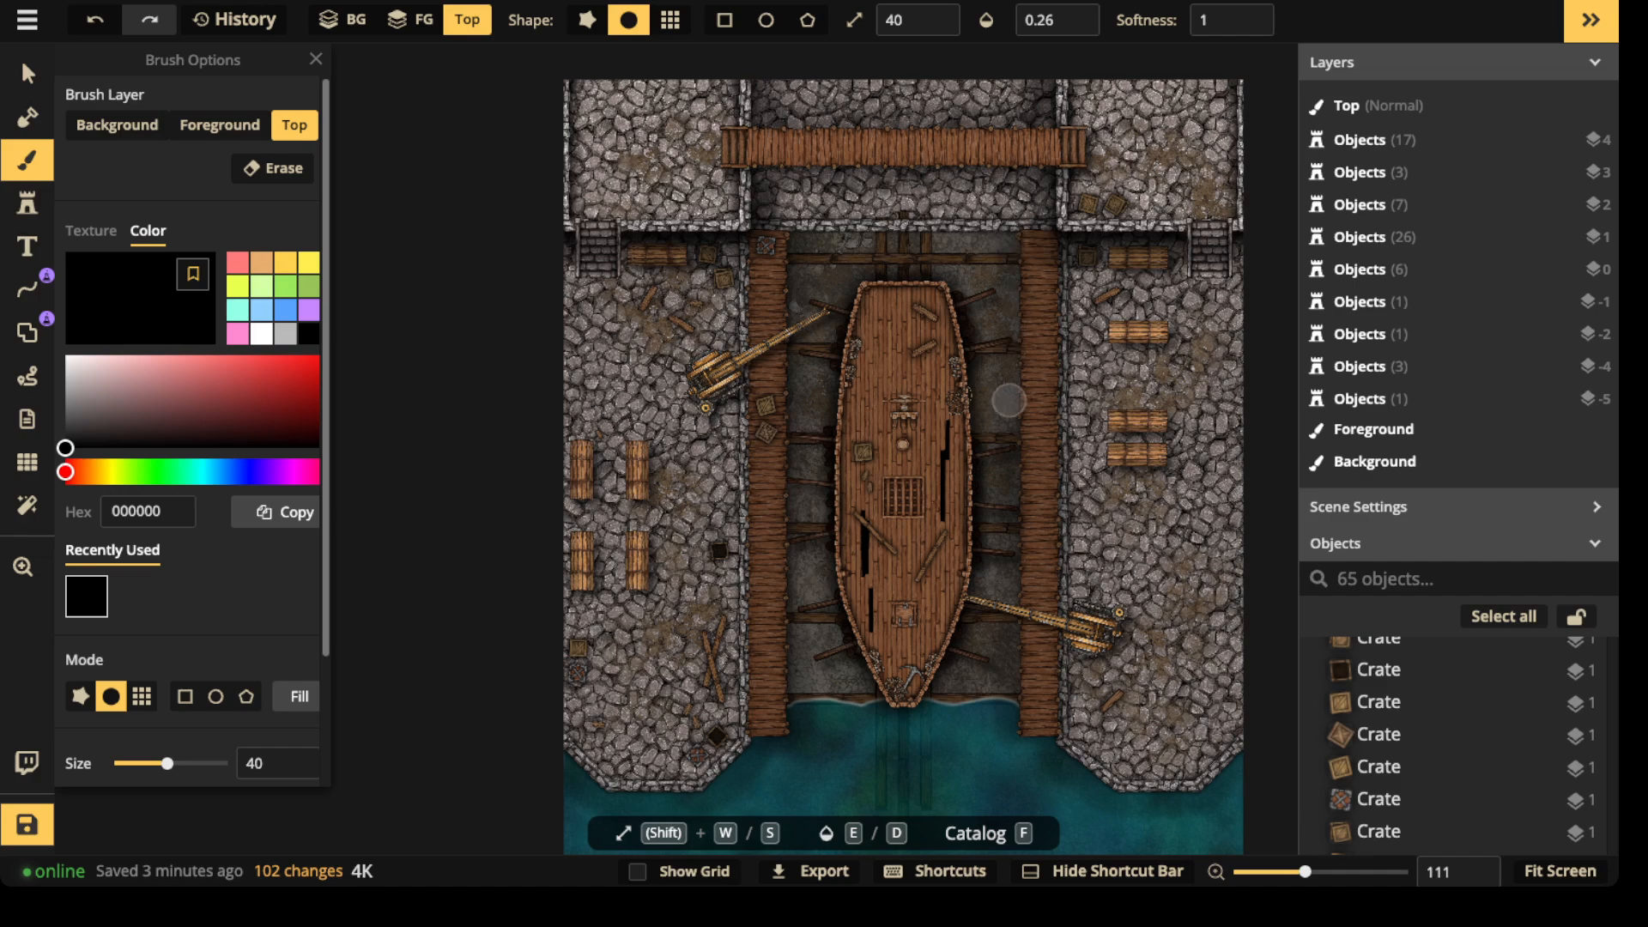
- Reduce the brush size to 17 and paint finer shadows on the water close against the southern quay edges
{"action": "scroll", "coordinate": [1000, 477], "scroll_direction": "down", "scroll_amount": 5}
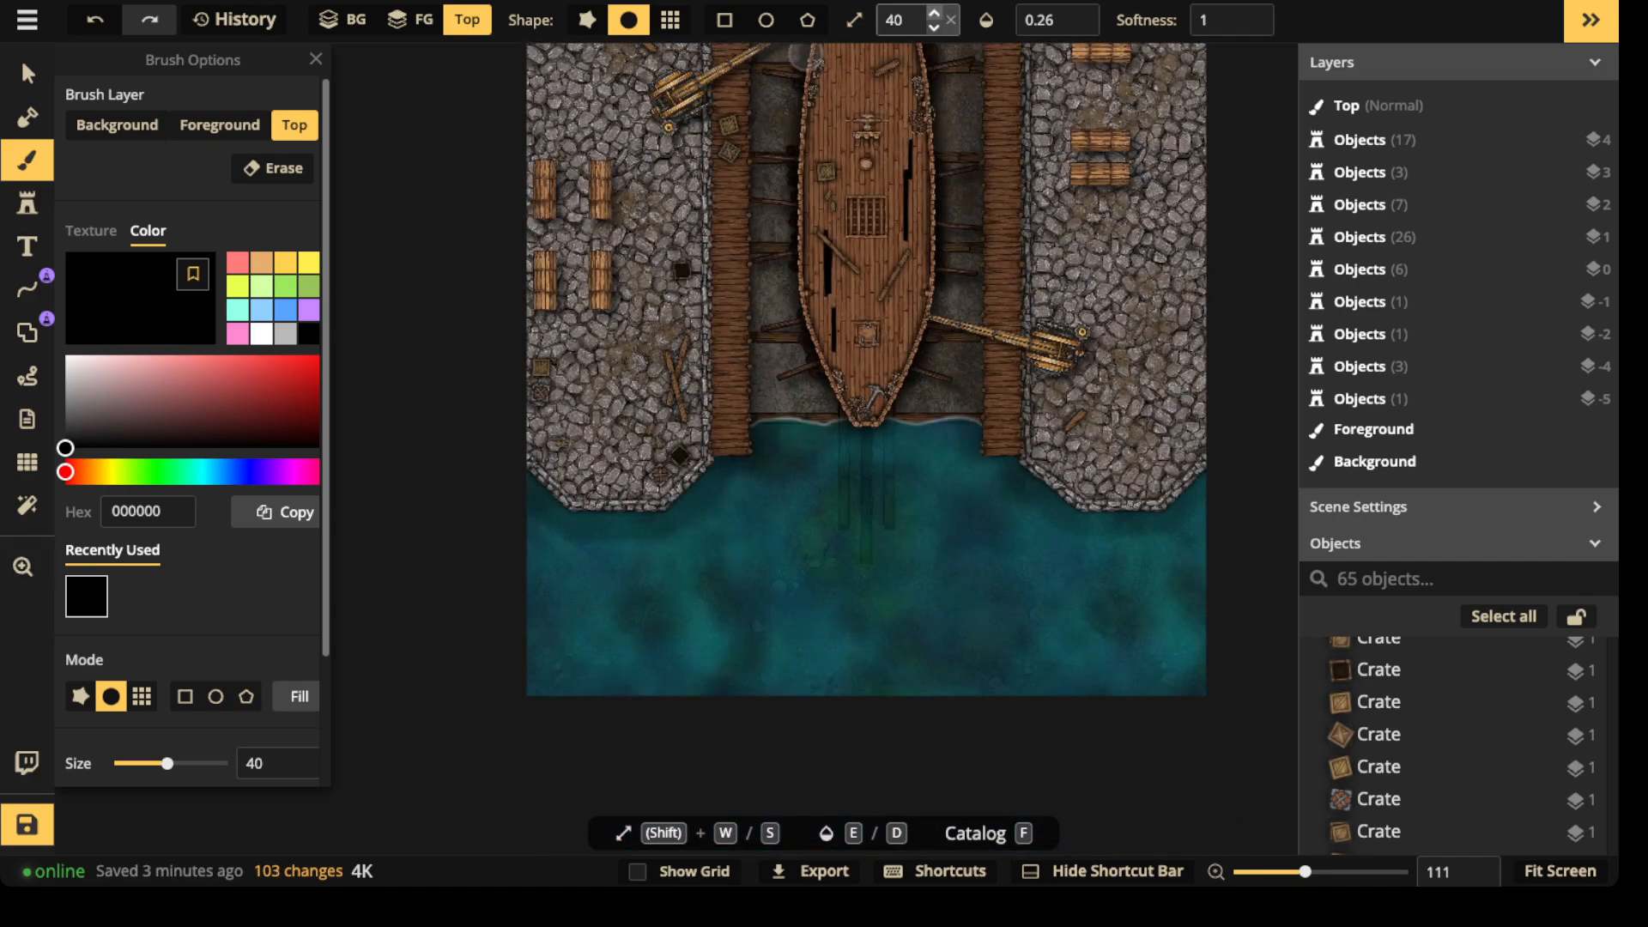
{"action": "scroll", "coordinate": [914, 19], "scroll_direction": "down", "scroll_amount": 7}
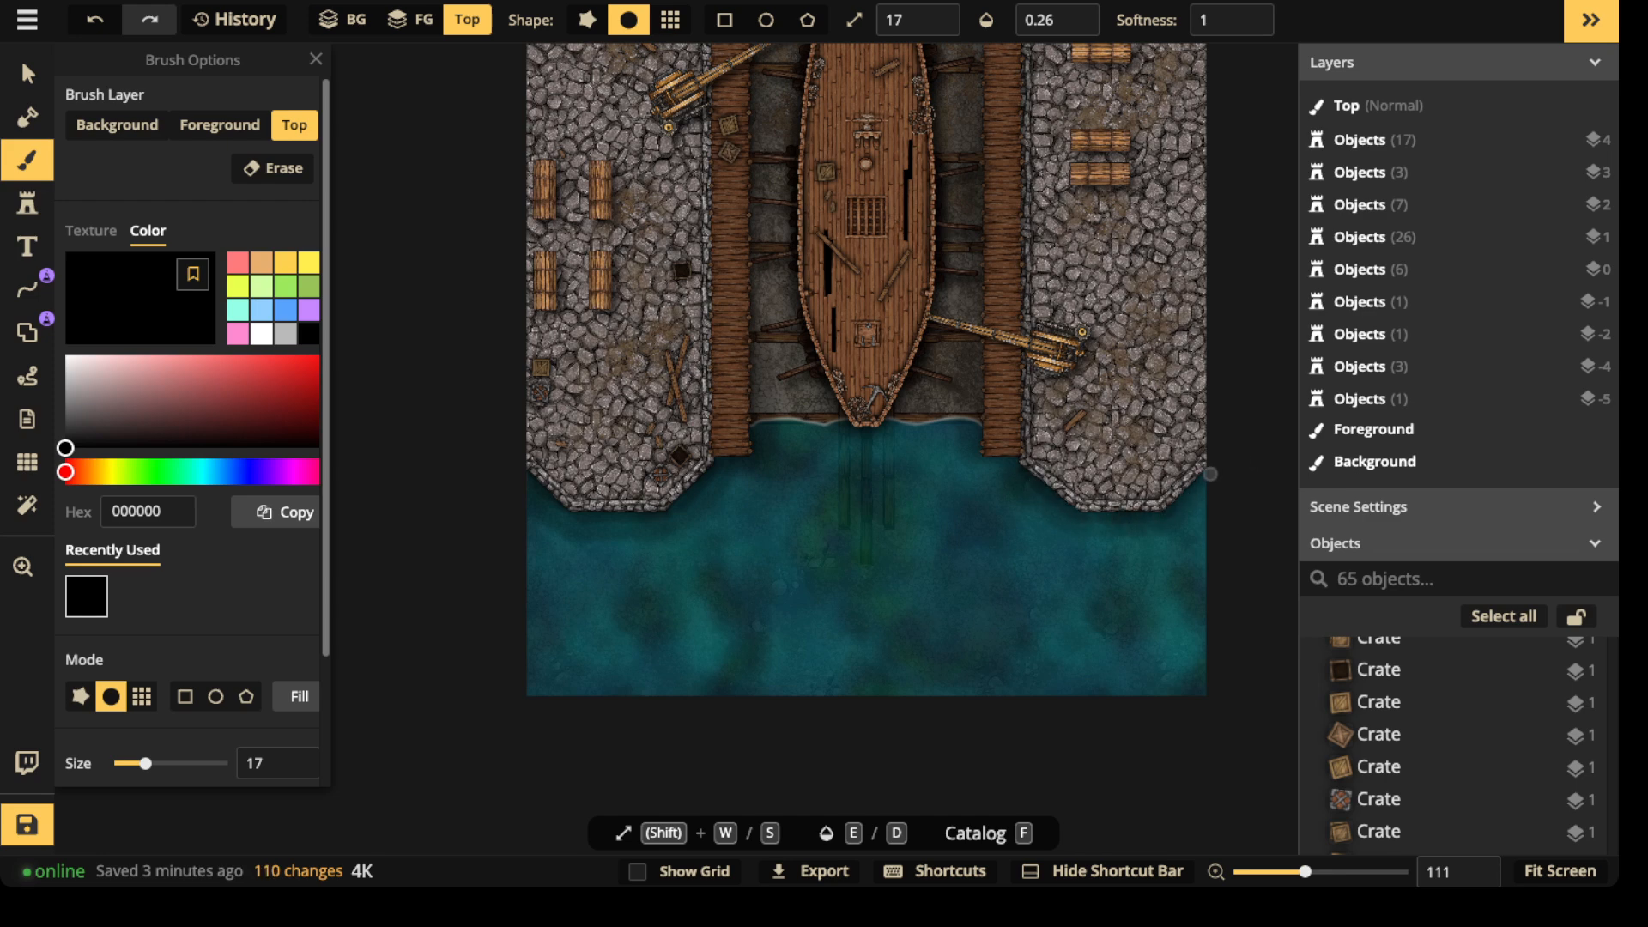
{"action": "key", "text": "space"}
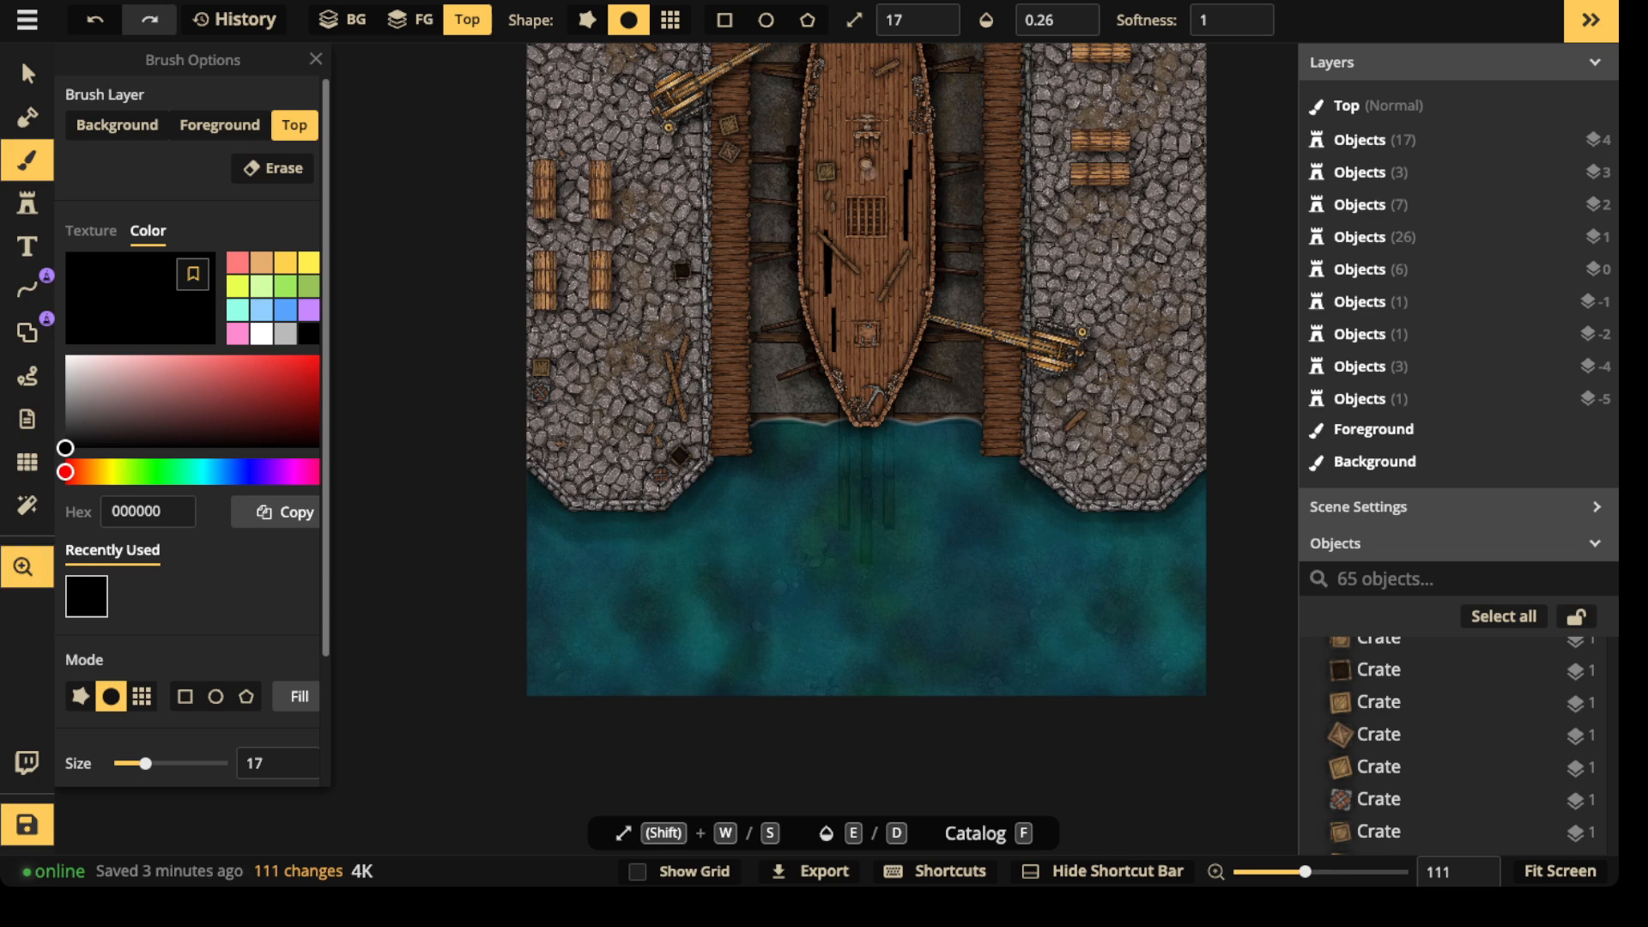
{"action": "left_click_drag", "start_coordinate": [1277, 424], "coordinate": [1343, 759]}
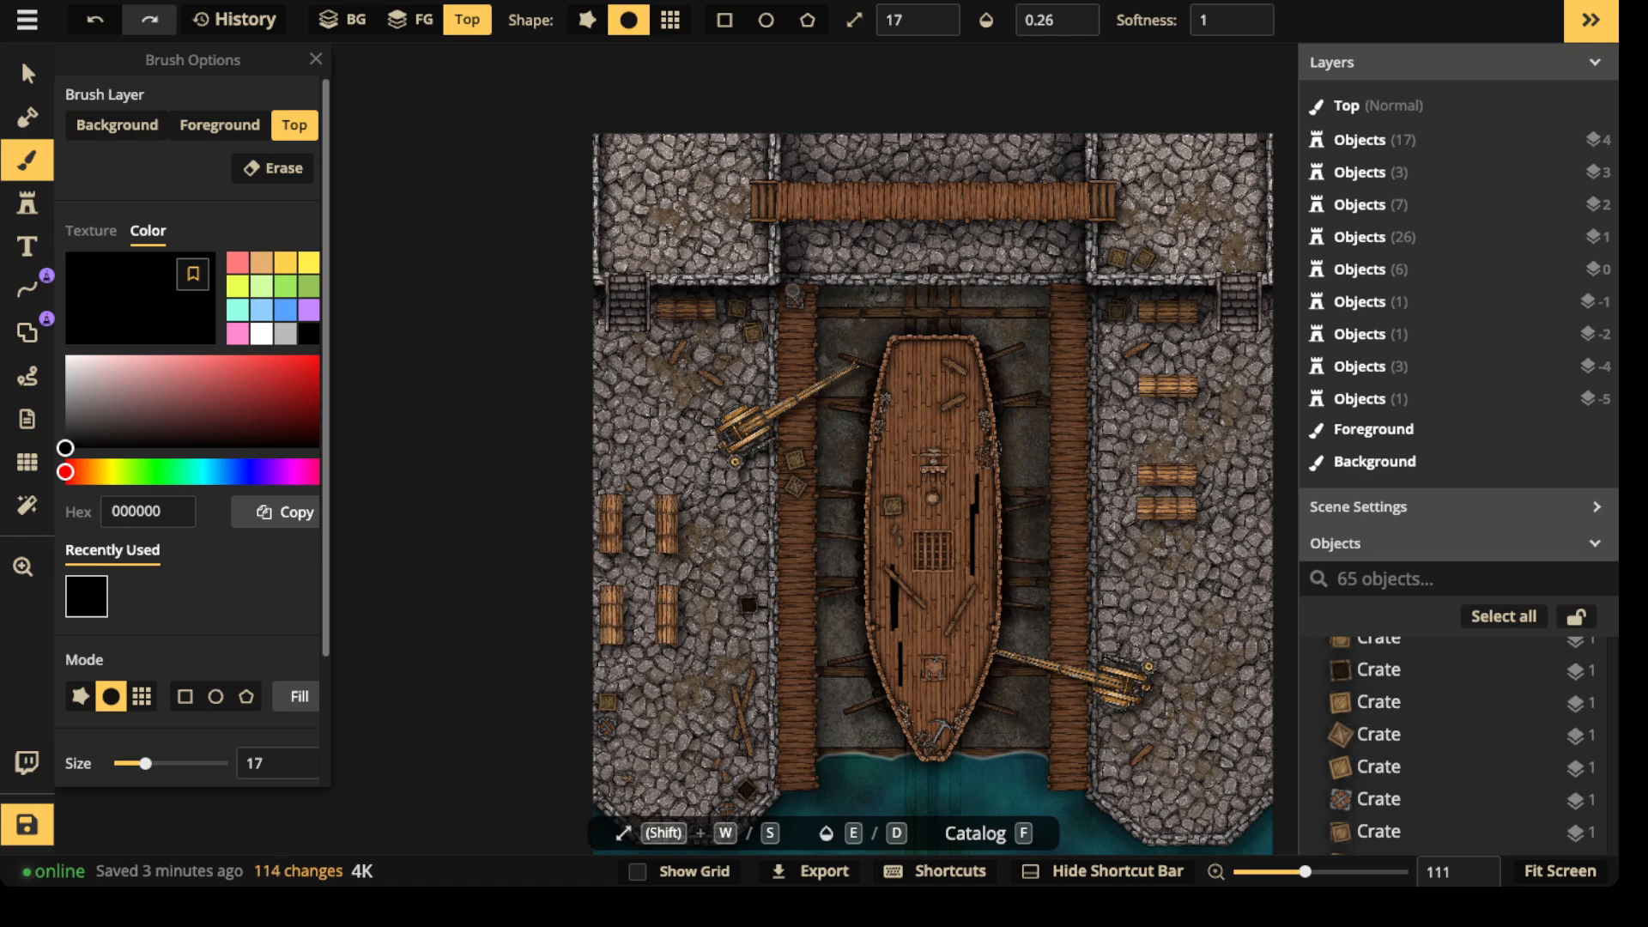
- Paint thin shadows along the northern walls and around the dry dock's inner edges down to the waterline
{"action": "scroll", "coordinate": [850, 216], "scroll_direction": "down", "scroll_amount": 5}
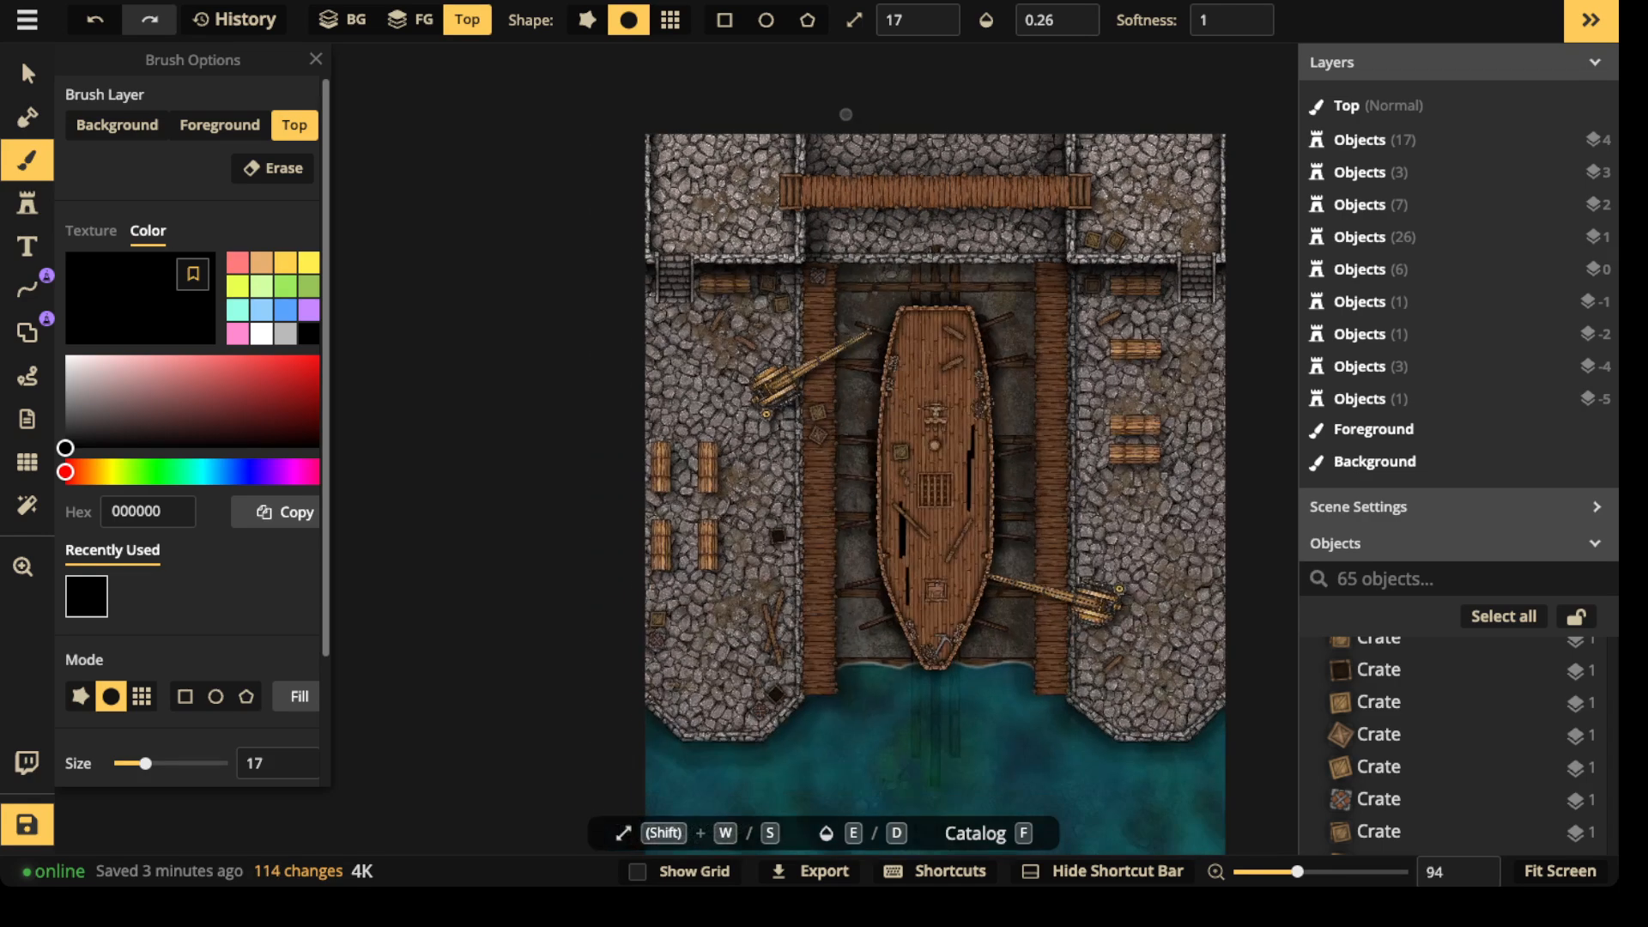
{"action": "scroll", "coordinate": [820, 210], "scroll_direction": "up", "scroll_amount": 5}
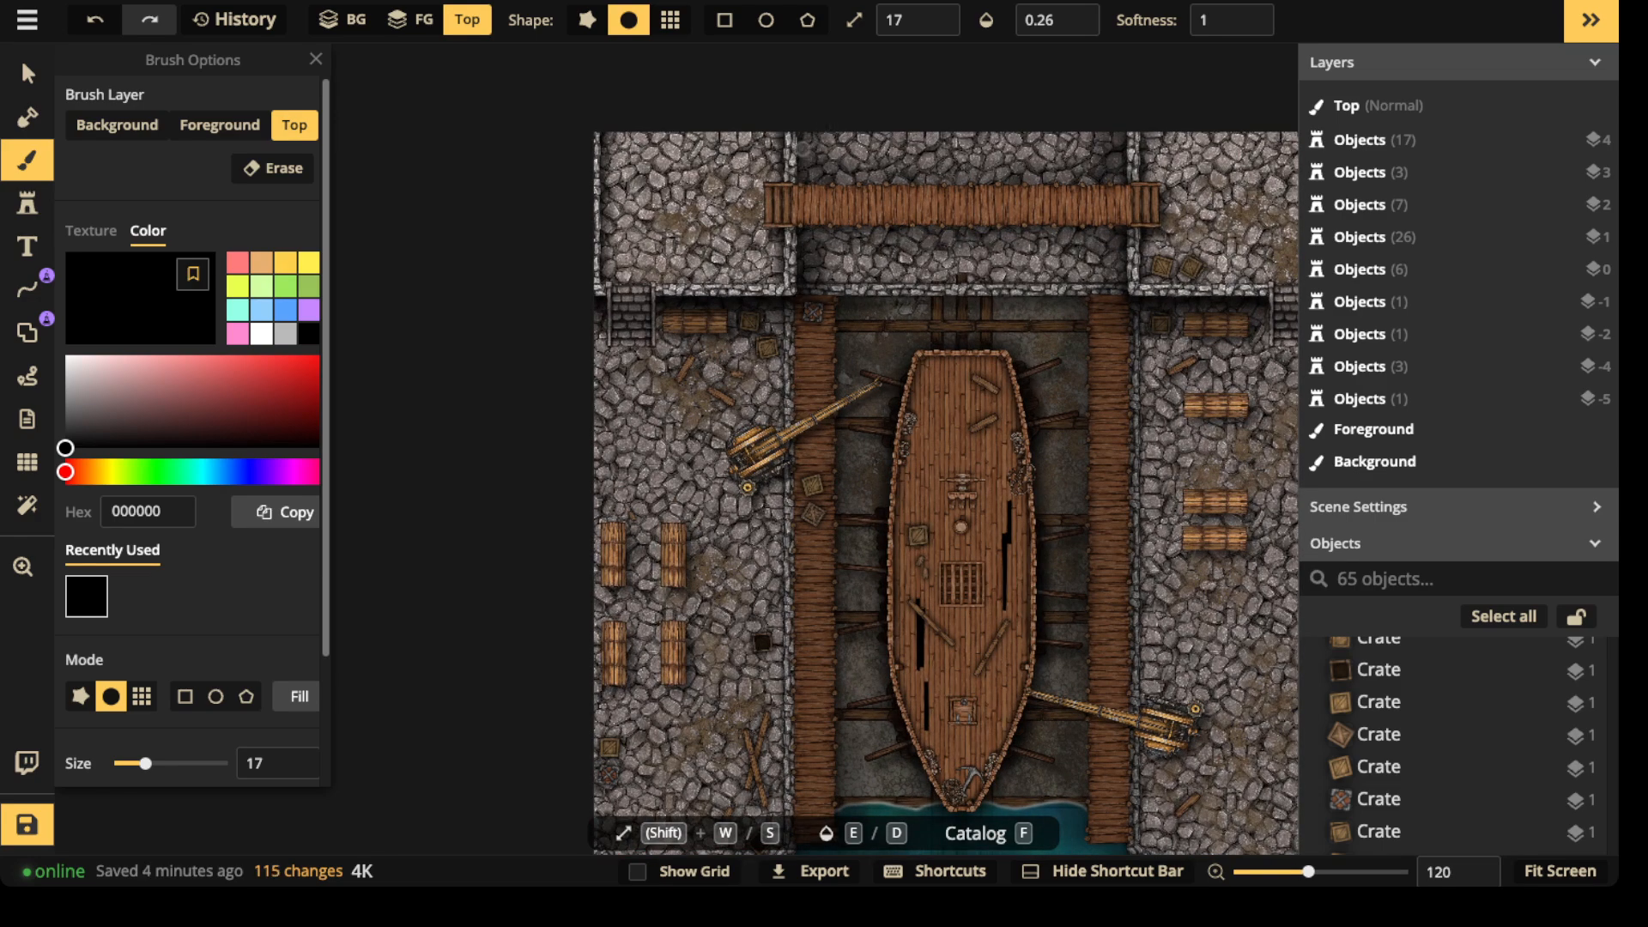
{"action": "left_click_drag", "start_coordinate": [1031, 284], "coordinate": [751, 336]}
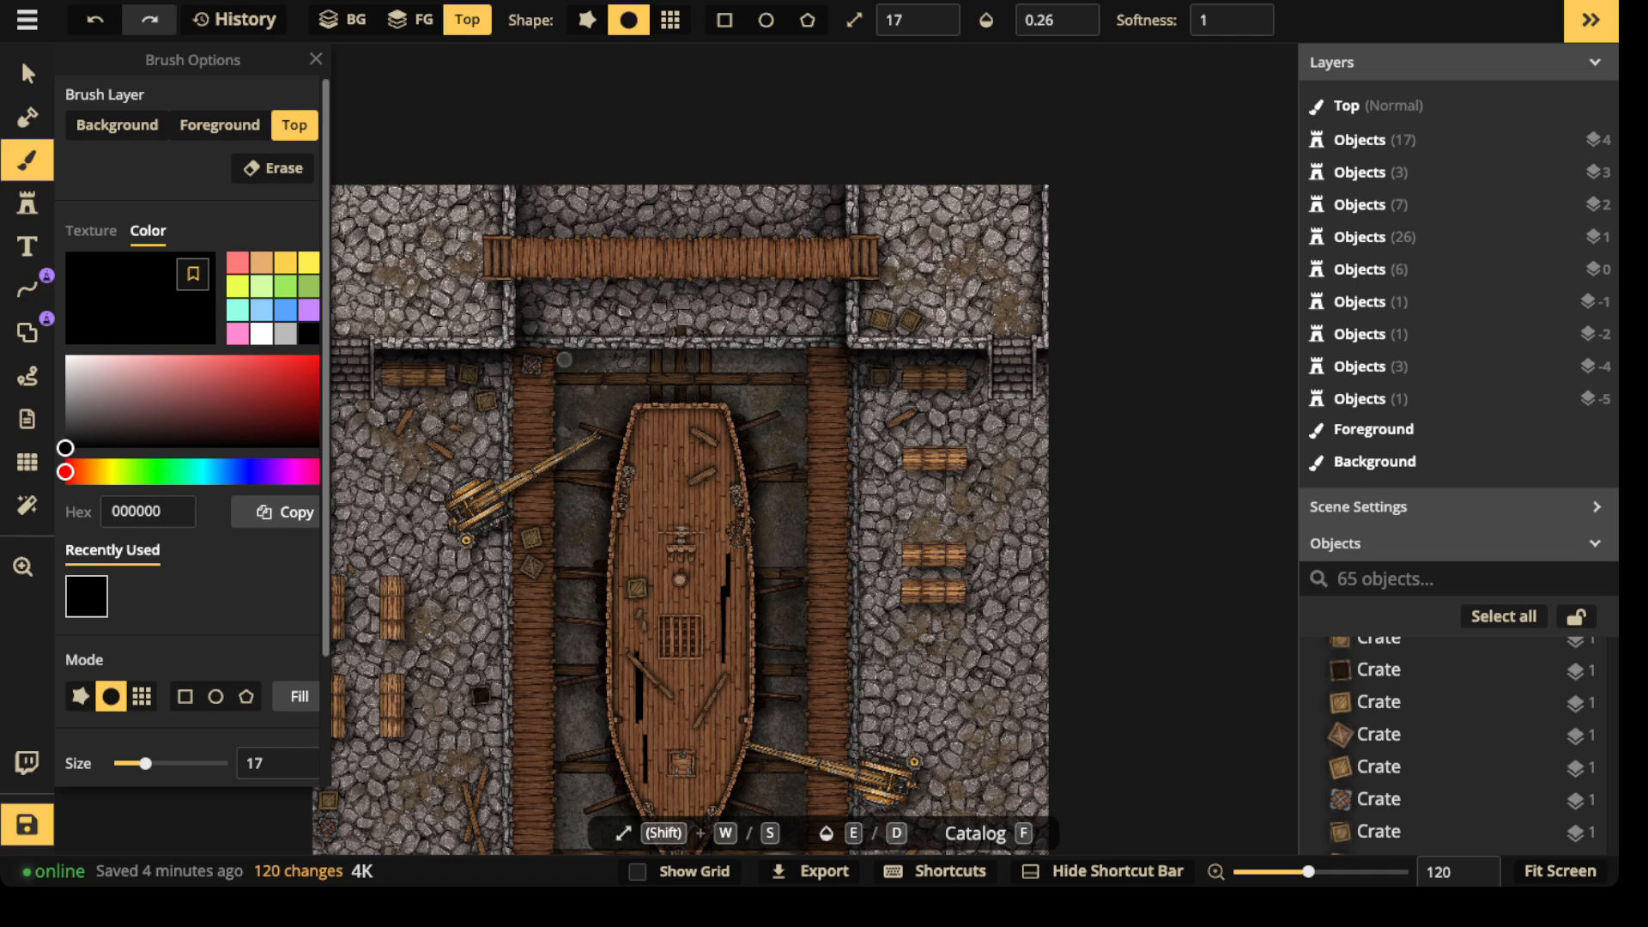
{"action": "scroll", "coordinate": [557, 399], "scroll_direction": "down", "scroll_amount": 3}
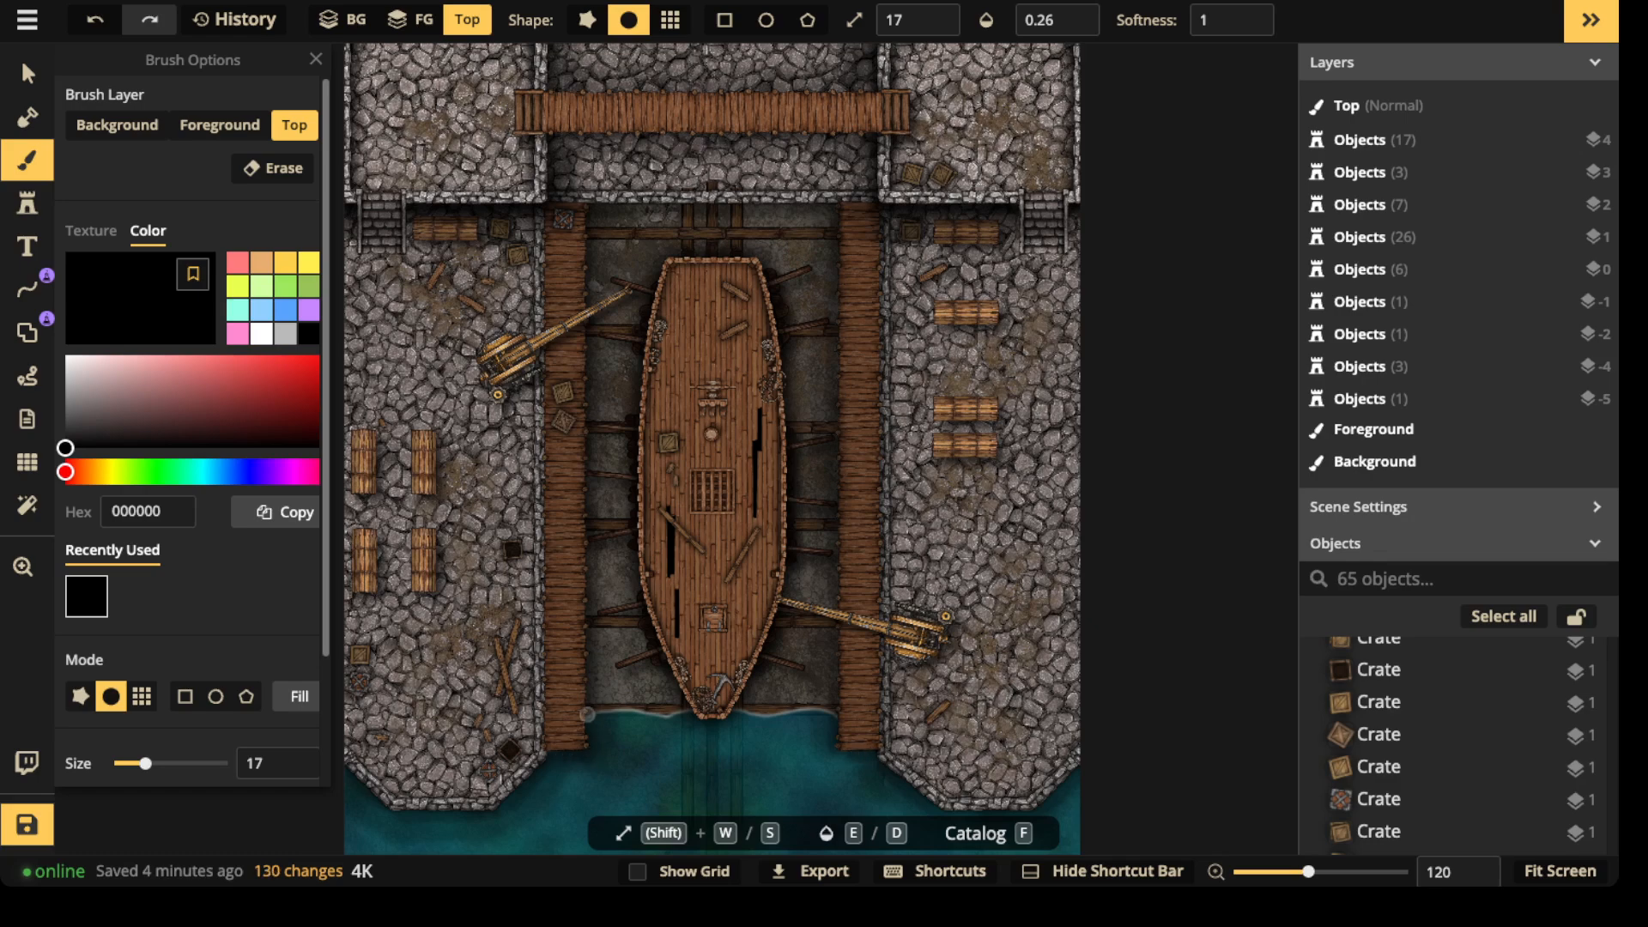
- Leave the brush and save the map
{"action": "key", "text": "v"}
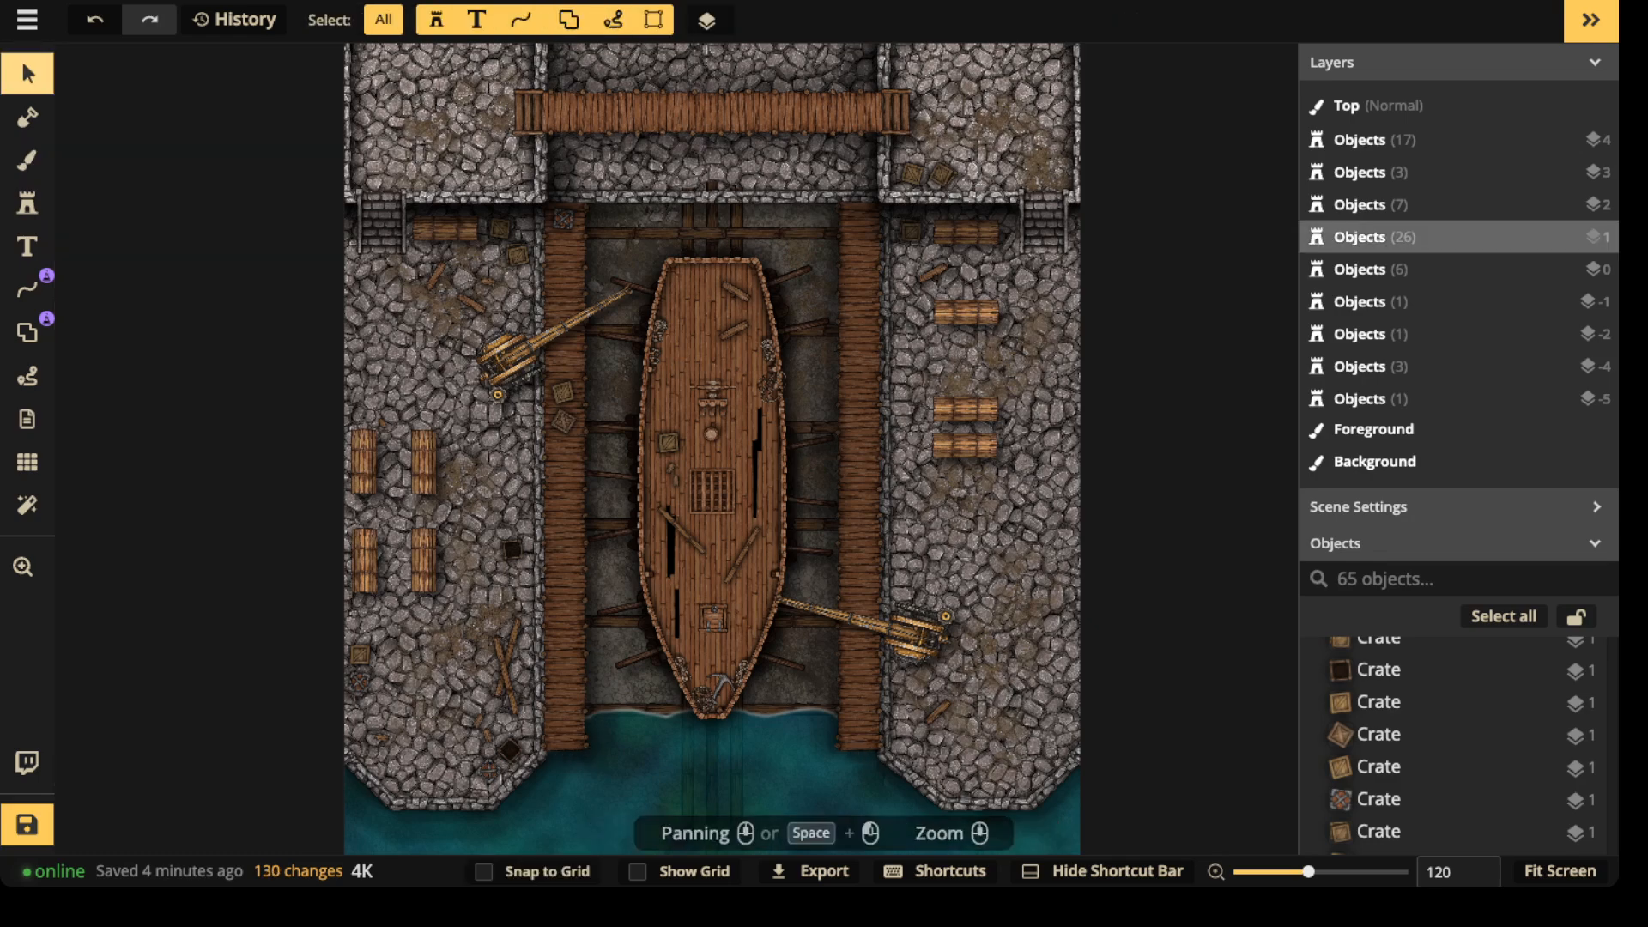
{"action": "scroll", "coordinate": [678, 367], "scroll_direction": "down", "scroll_amount": 3}
{"action": "key", "text": "ctrl+s"}
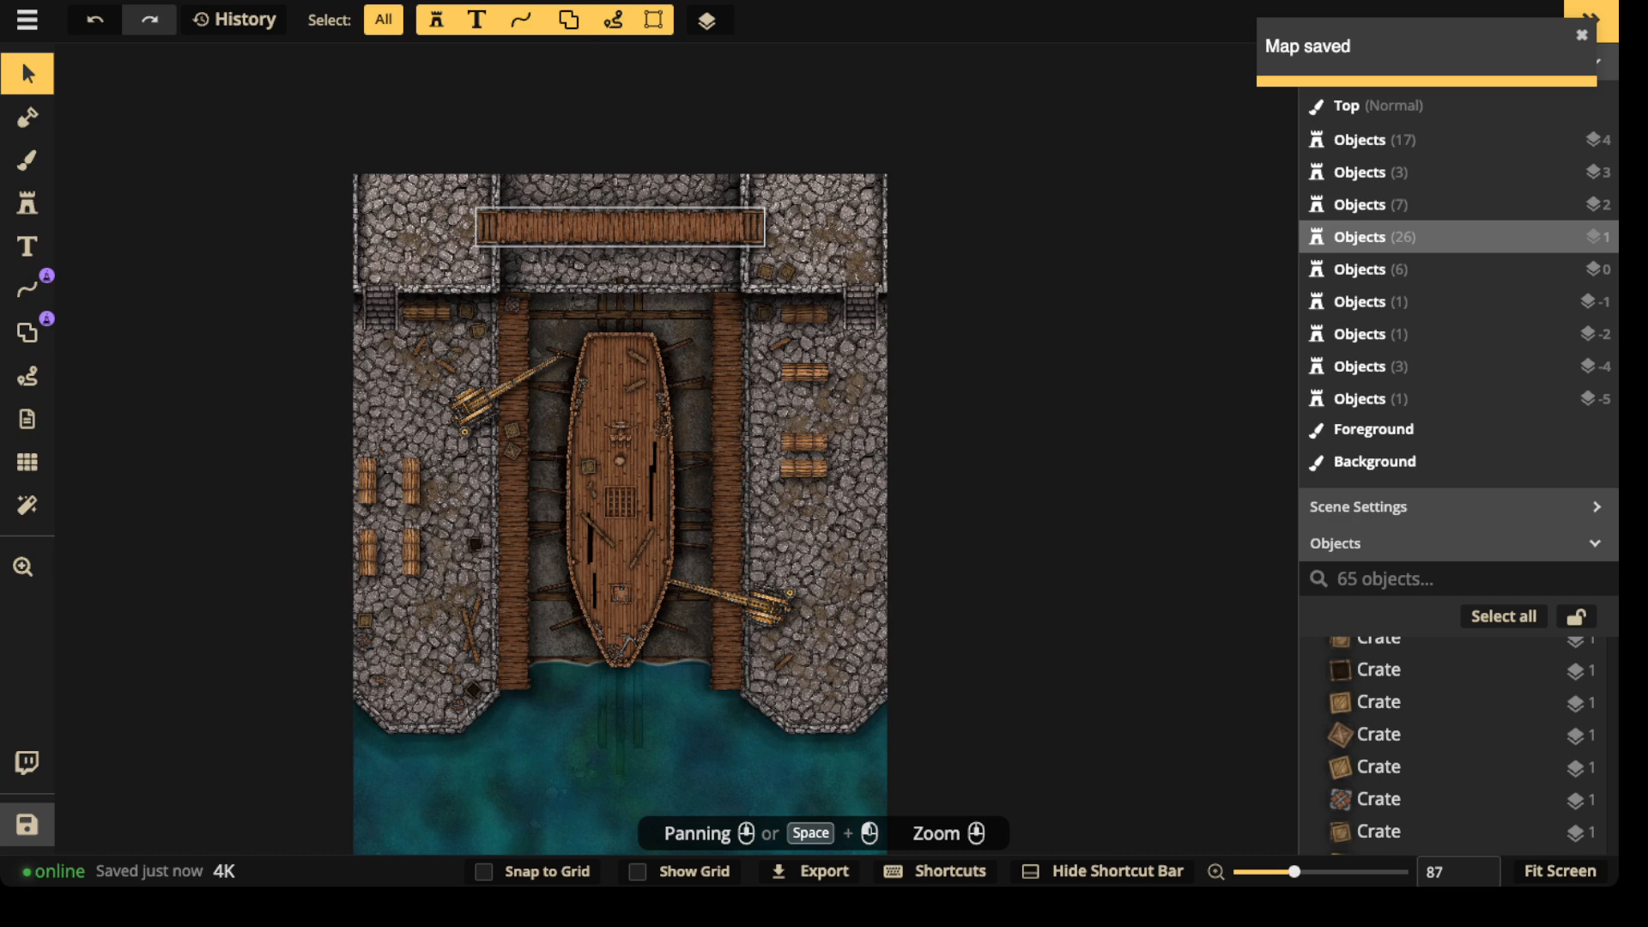
- Search the stamp catalog for waves and place a size 51 wave on the water just below the ship's bow
{"action": "scroll", "coordinate": [686, 395], "scroll_direction": "up", "scroll_amount": 2}
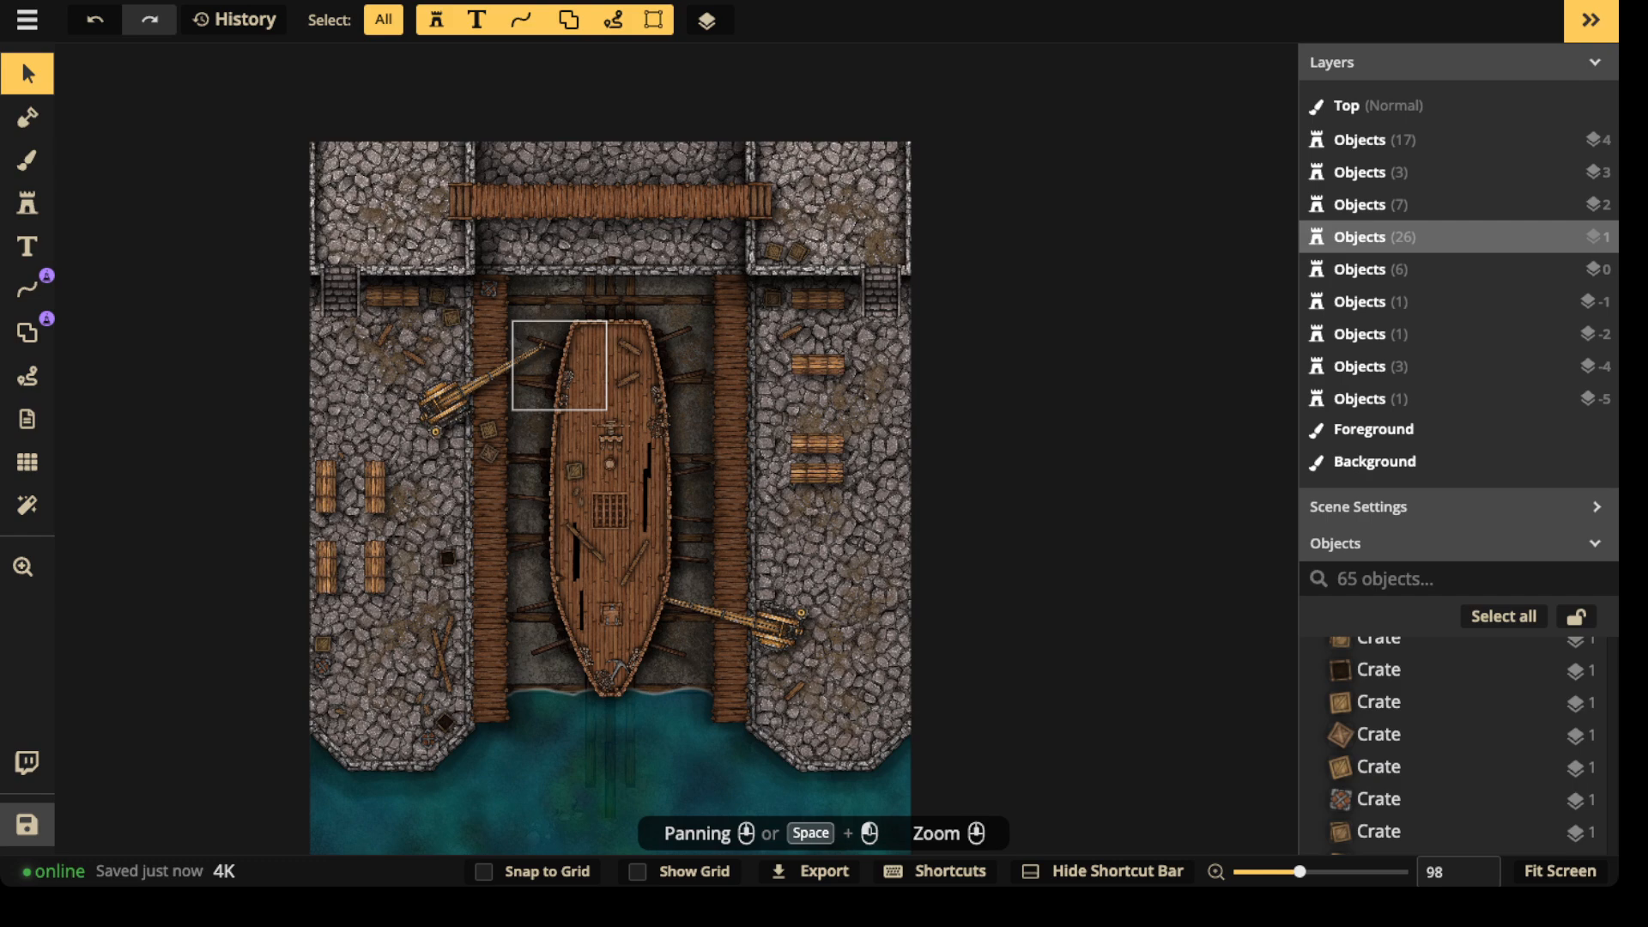
{"action": "scroll", "coordinate": [596, 367], "scroll_direction": "up", "scroll_amount": 1}
{"action": "left_click_drag", "start_coordinate": [675, 524], "coordinate": [672, 200]}
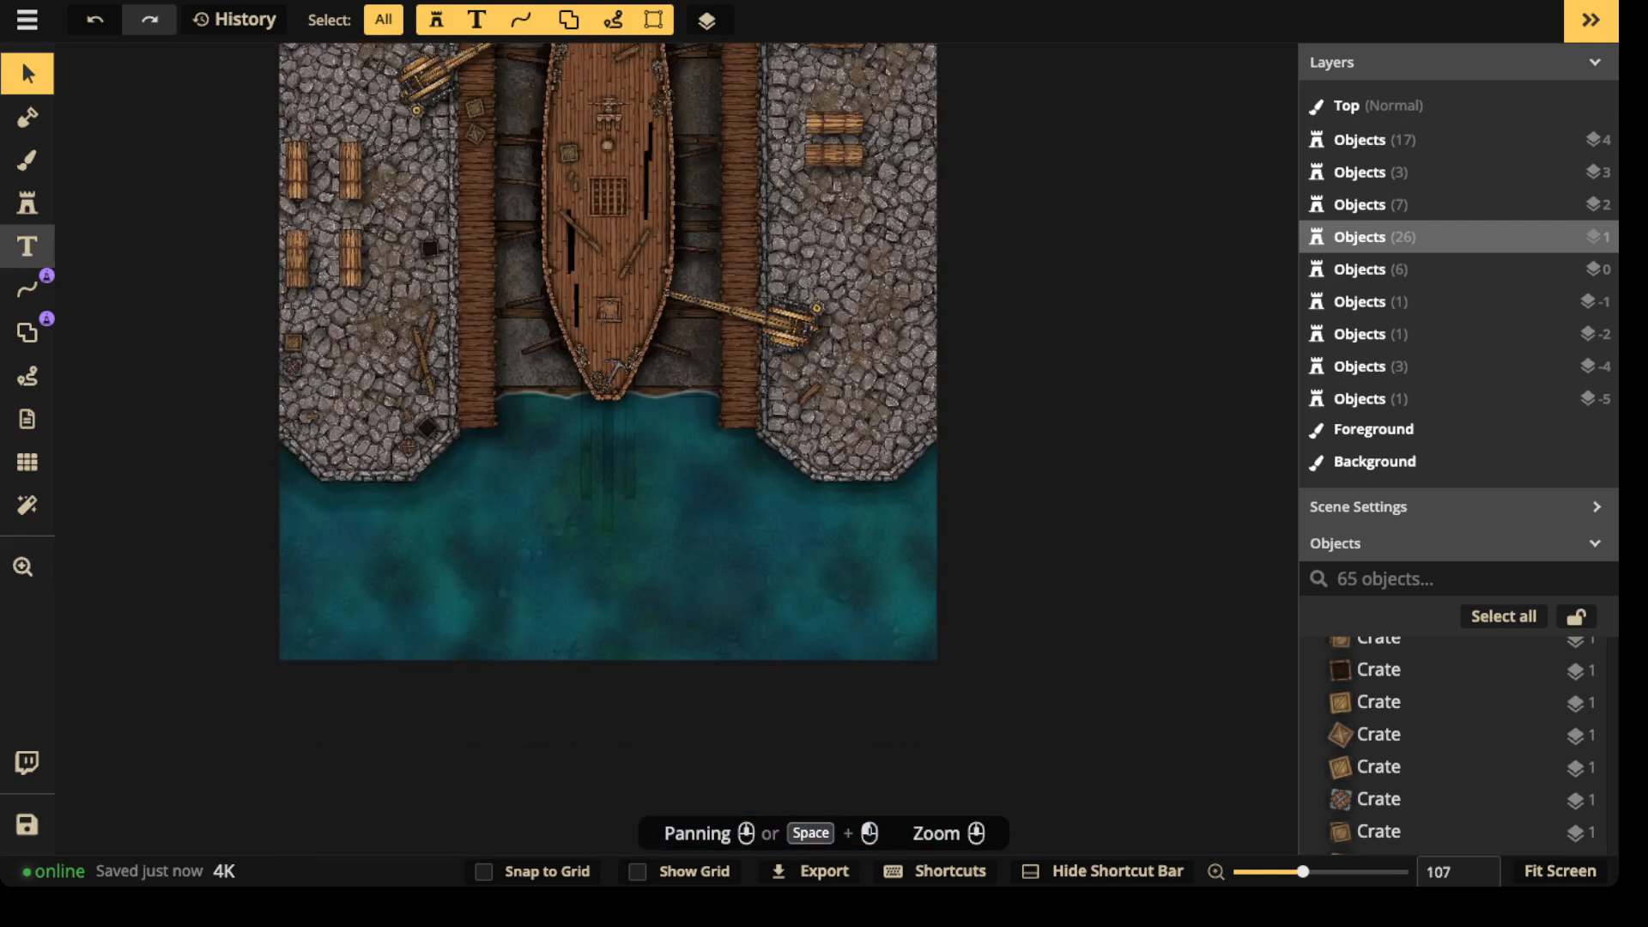
{"action": "left_click", "coordinate": [26, 203]}
{"action": "left_click", "coordinate": [117, 239]}
{"action": "type", "text": "waves"}
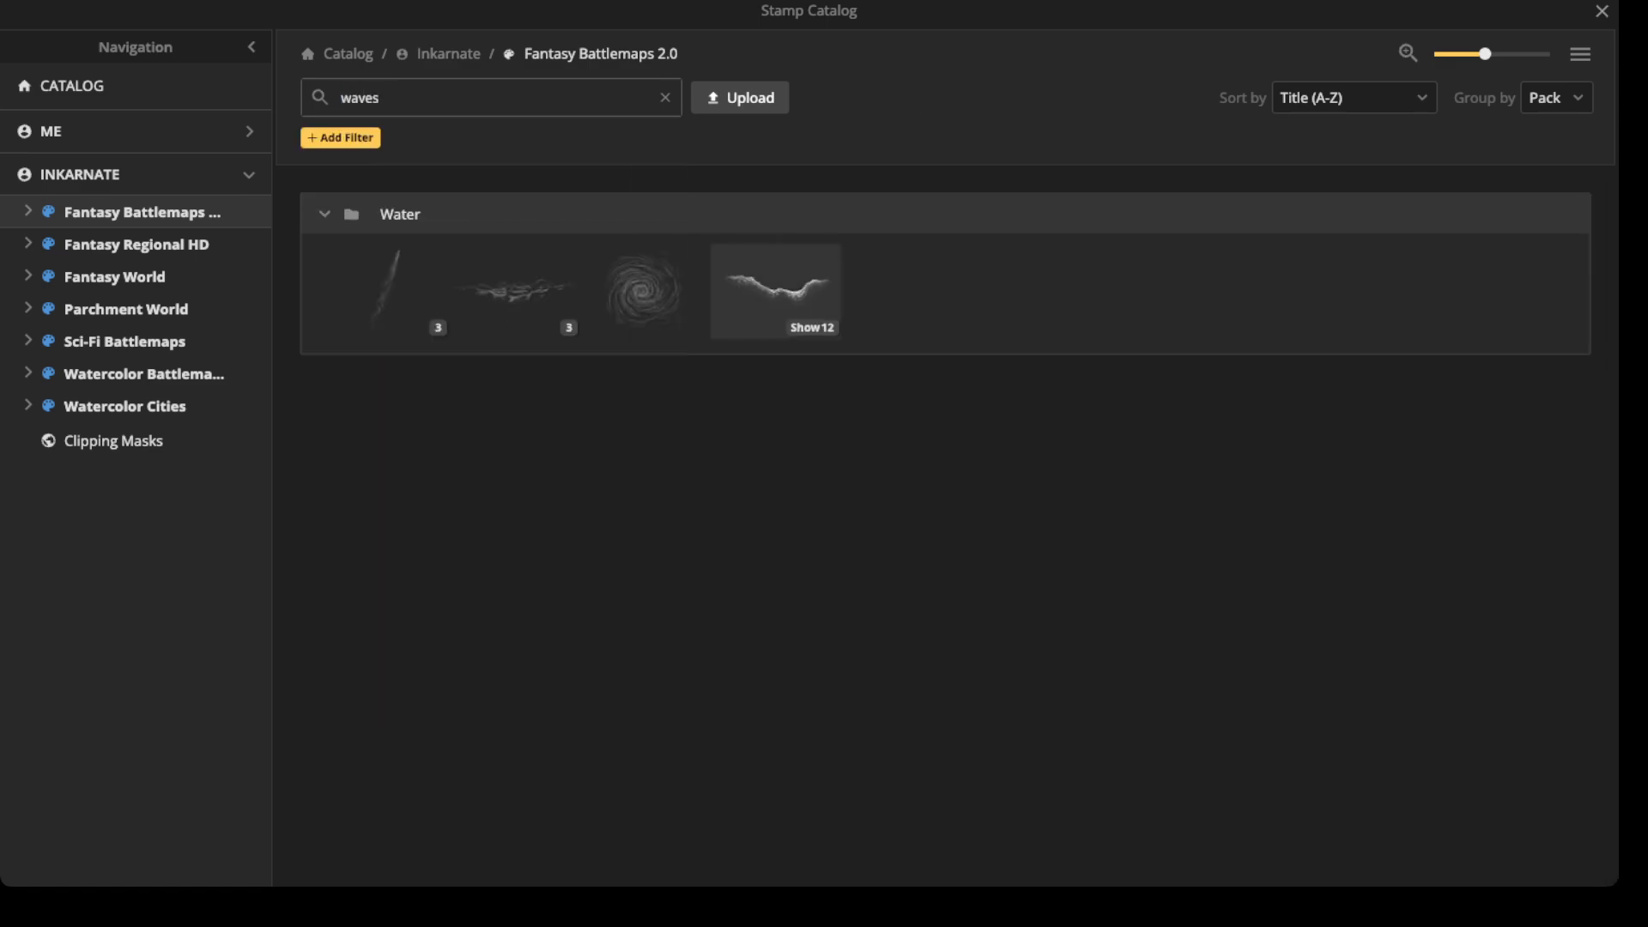
{"action": "left_click", "coordinate": [775, 291]}
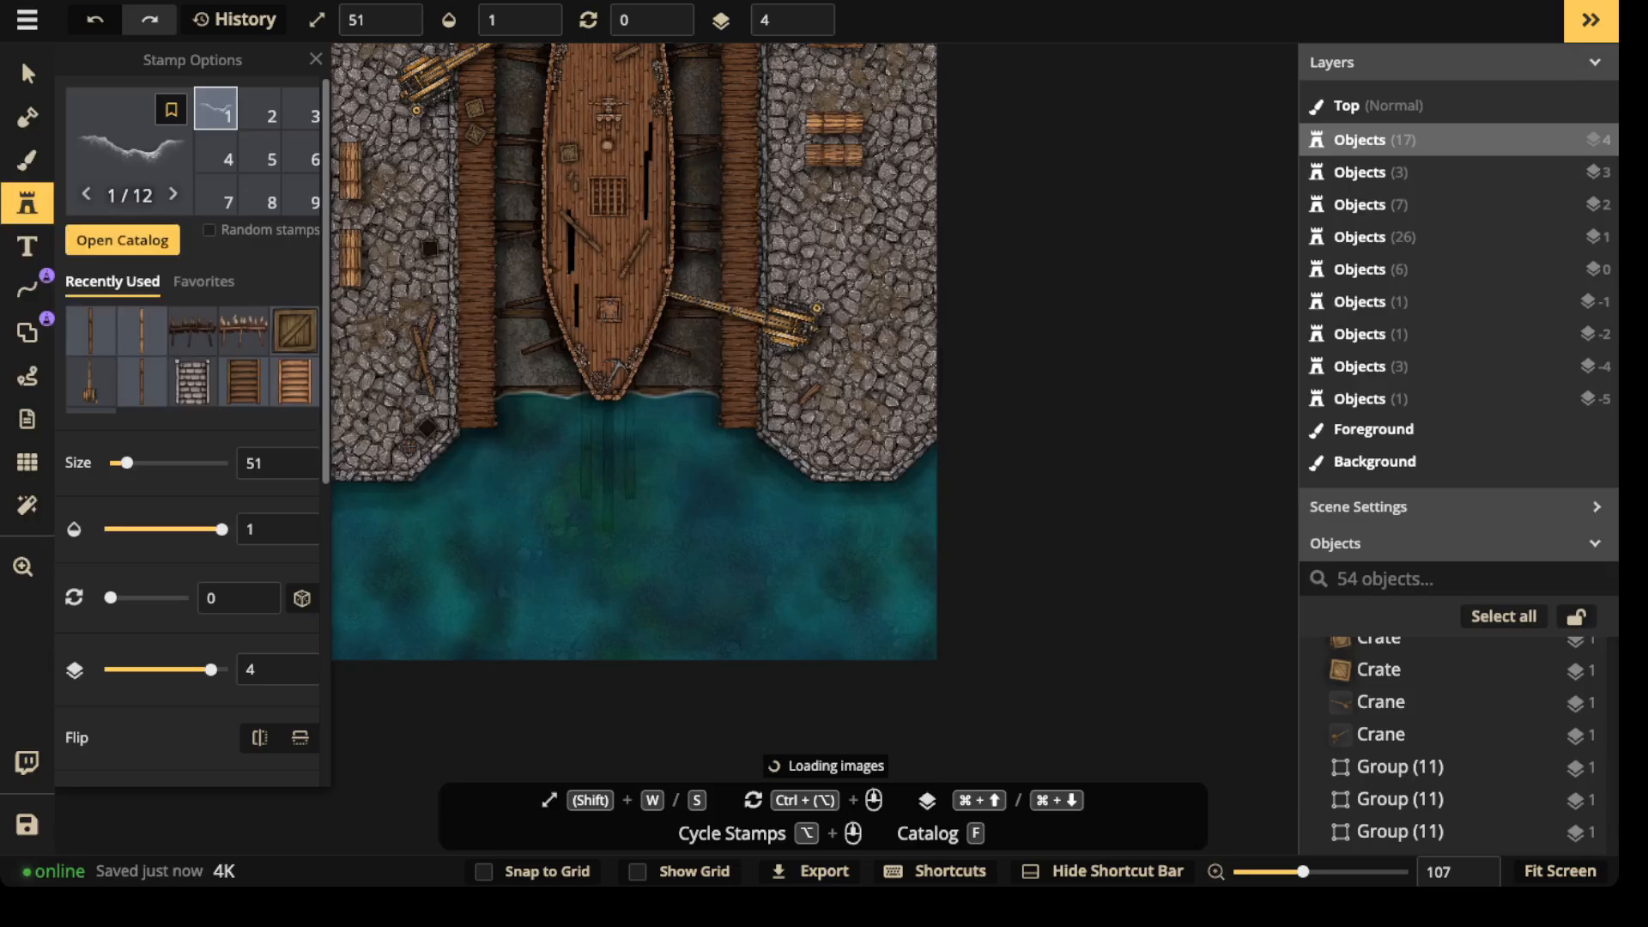
{"action": "scroll", "coordinate": [659, 452], "scroll_direction": "up", "scroll_amount": 5}
{"action": "left_click", "coordinate": [657, 453]}
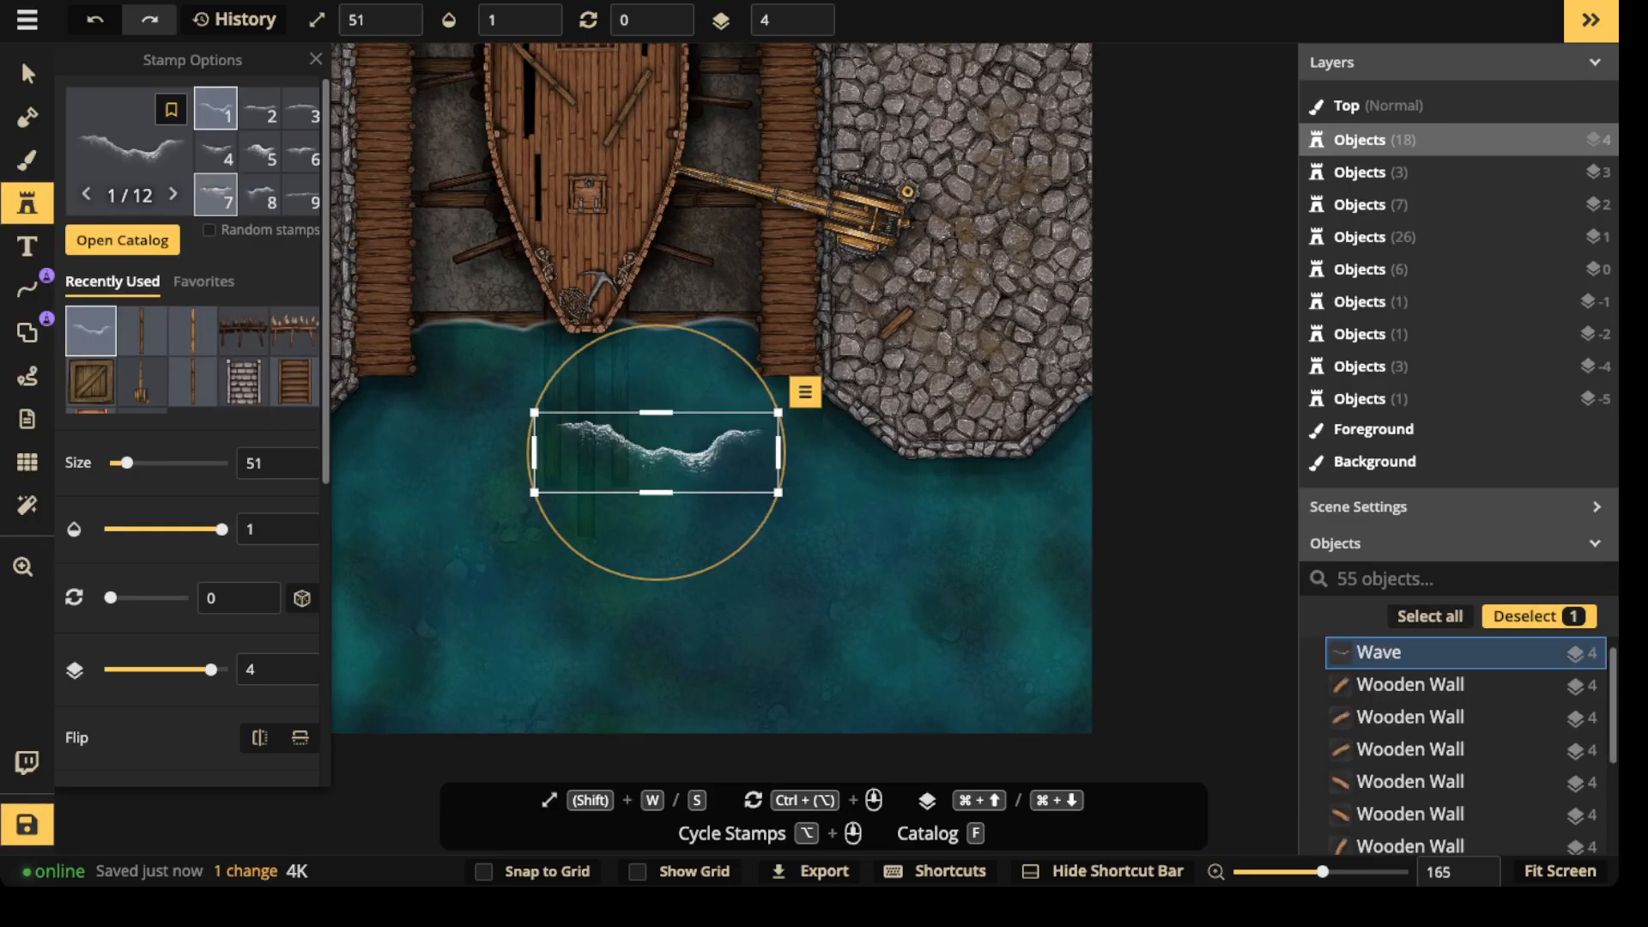
- Set the wave's opacity to 0.16 and move it up against the waterline at the ship's bow
{"action": "left_click", "coordinate": [27, 73]}
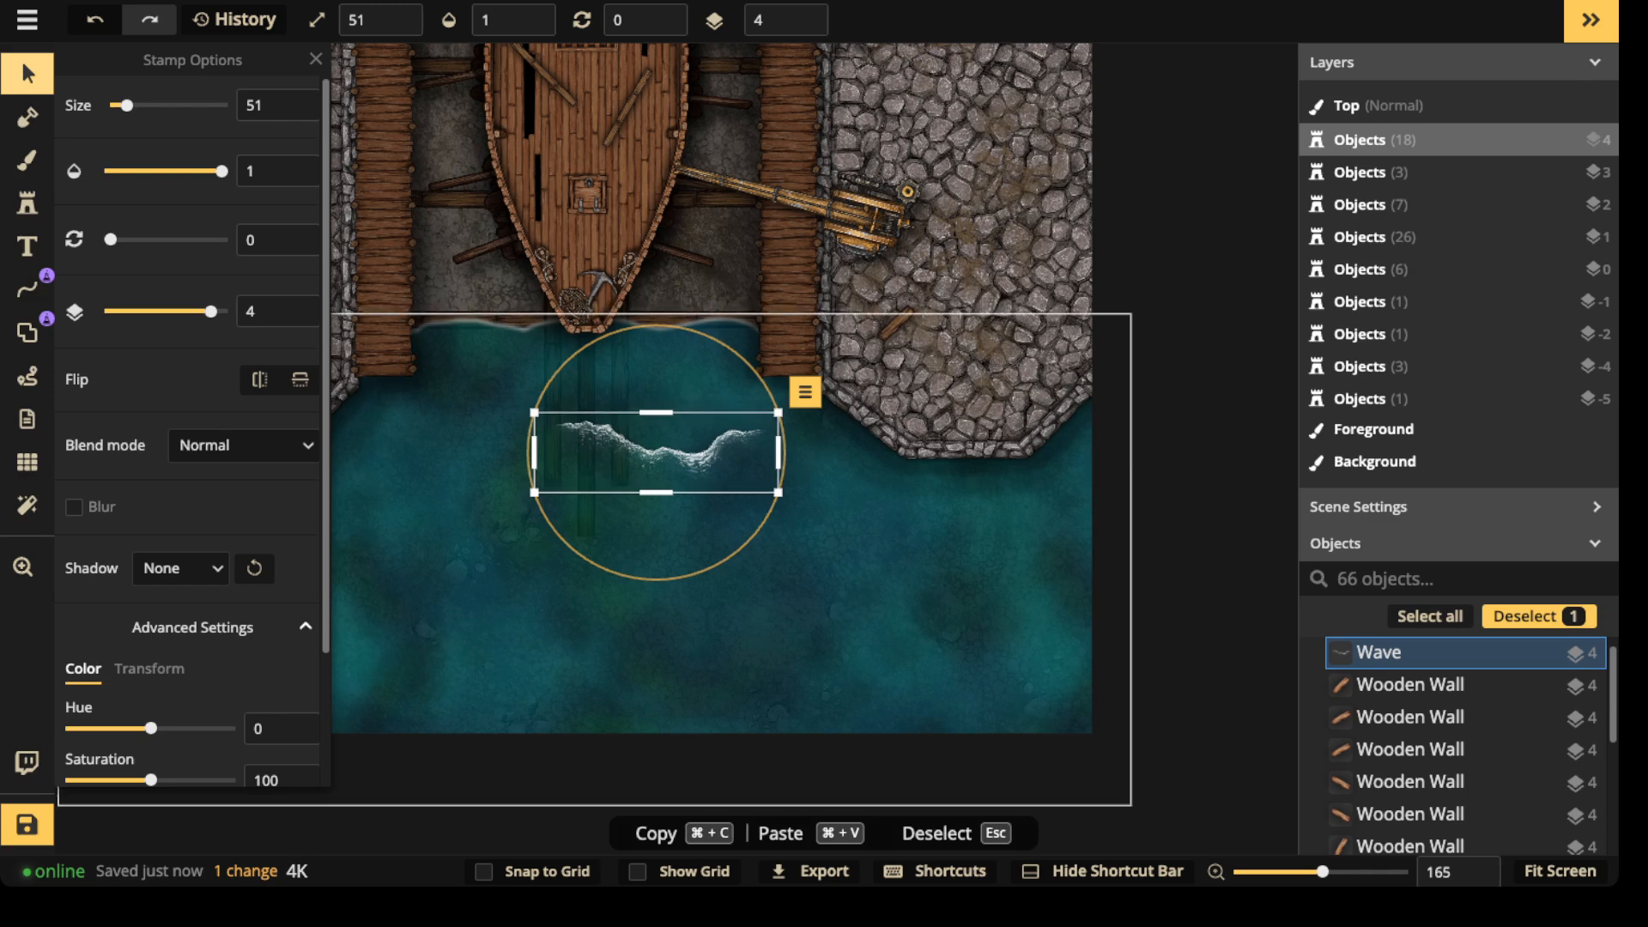
{"action": "left_click", "coordinate": [136, 171]}
{"action": "left_click_drag", "start_coordinate": [655, 452], "coordinate": [549, 373]}
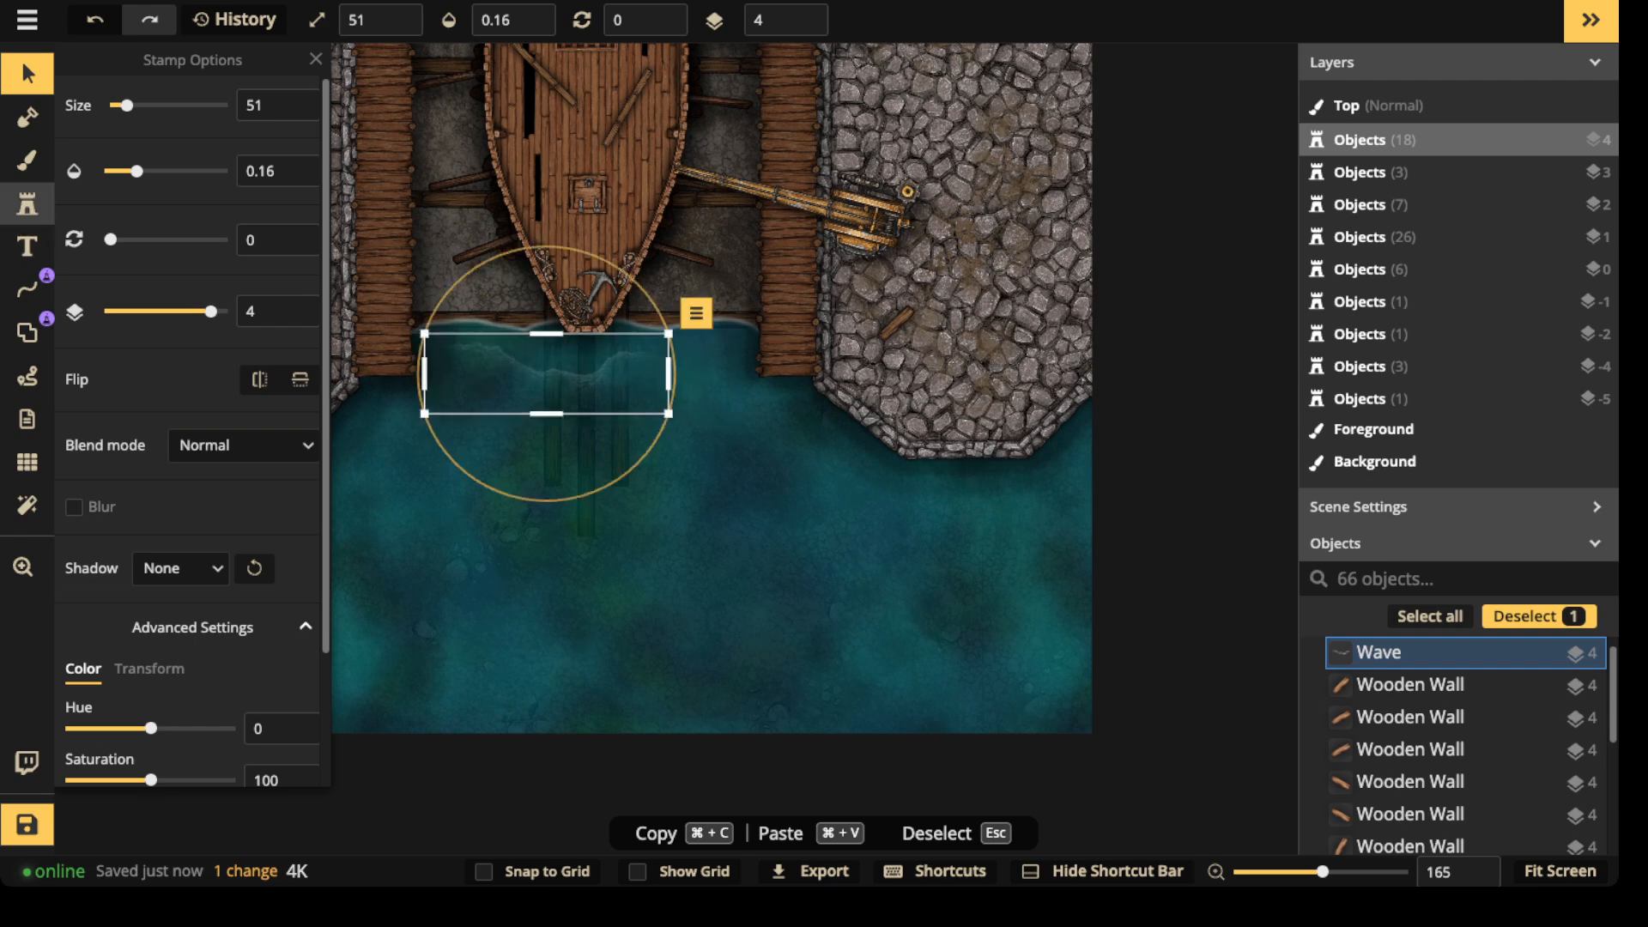
- Place several faint waves in different stamp variants across the southwestern water, below the western quay
{"action": "left_click", "coordinate": [26, 203]}
{"action": "scroll", "coordinate": [684, 443], "scroll_direction": "up", "scroll_amount": 4}
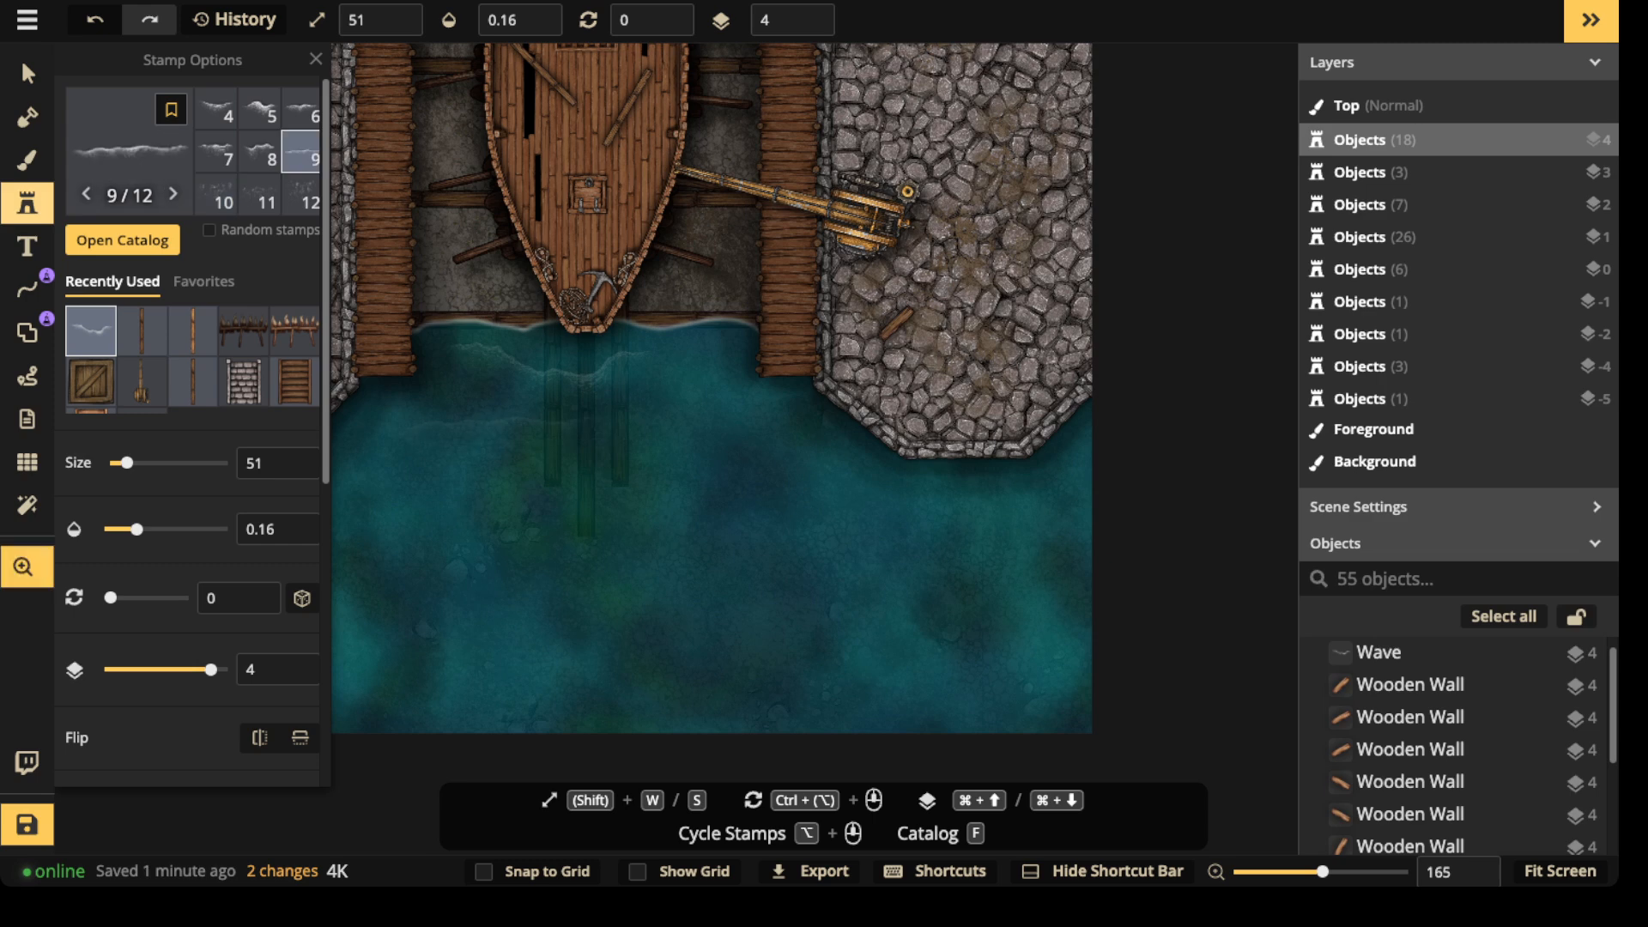
{"action": "left_click_drag", "start_coordinate": [514, 439], "coordinate": [661, 431]}
{"action": "left_click", "coordinate": [468, 608]}
{"action": "scroll", "coordinate": [468, 608], "scroll_direction": "up", "scroll_amount": 1}
{"action": "left_click", "coordinate": [662, 706]}
{"action": "scroll", "coordinate": [662, 707], "scroll_direction": "up", "scroll_amount": 2}
{"action": "left_click_drag", "start_coordinate": [662, 706], "coordinate": [878, 653]}
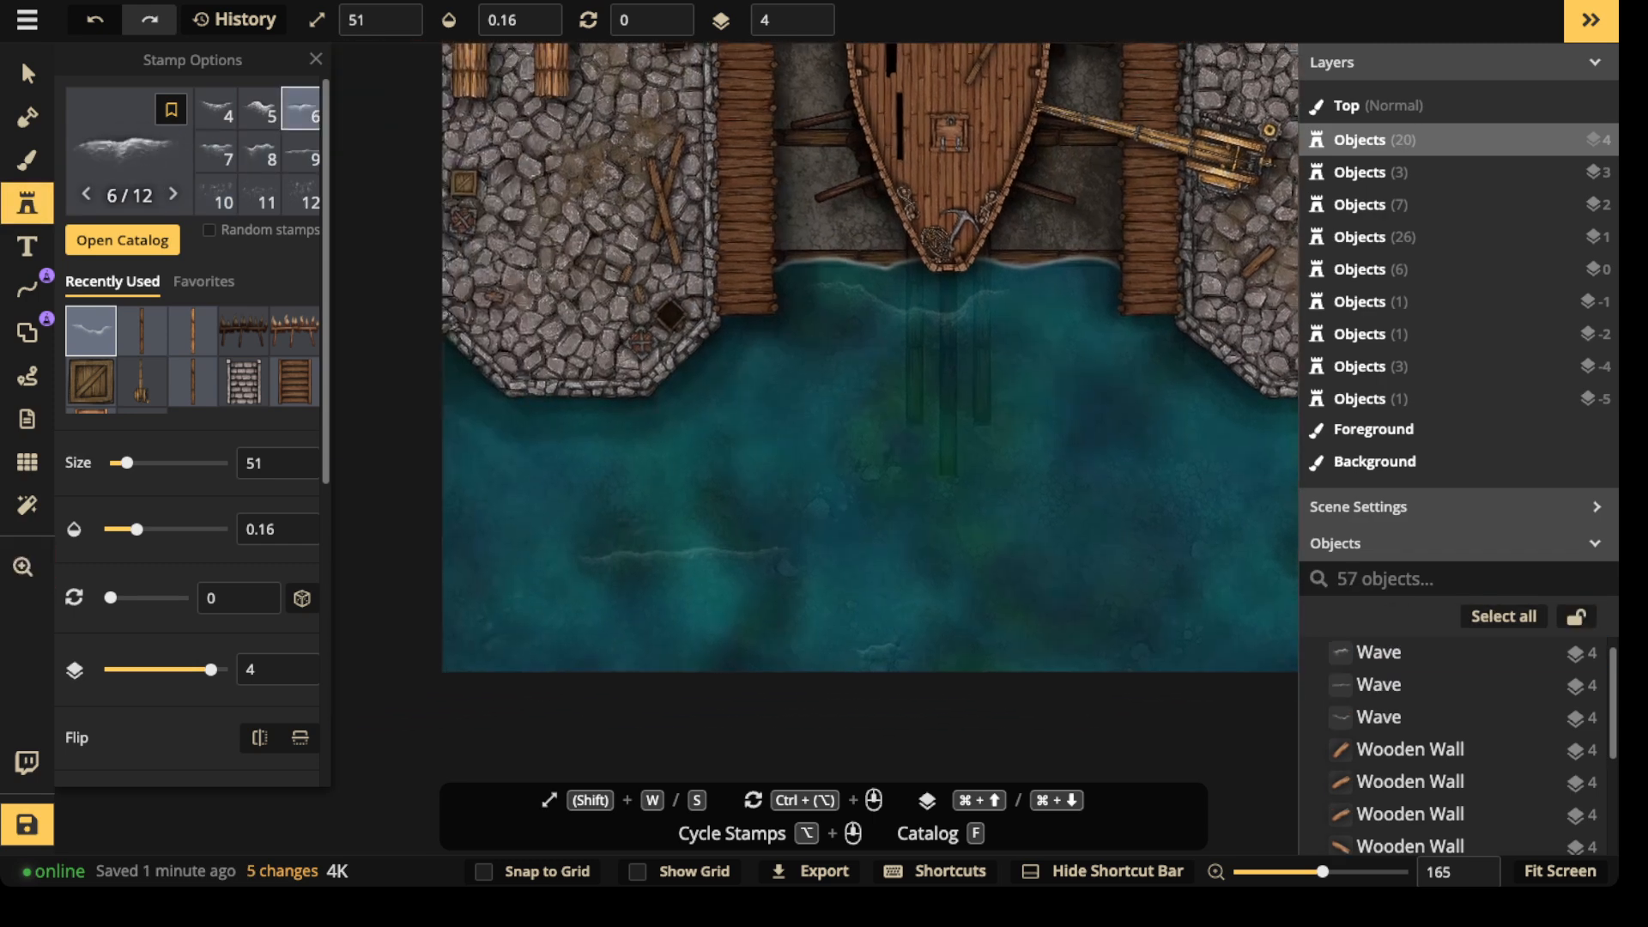
{"action": "left_click", "coordinate": [529, 509]}
{"action": "left_click", "coordinate": [473, 603]}
{"action": "left_click", "coordinate": [650, 647]}
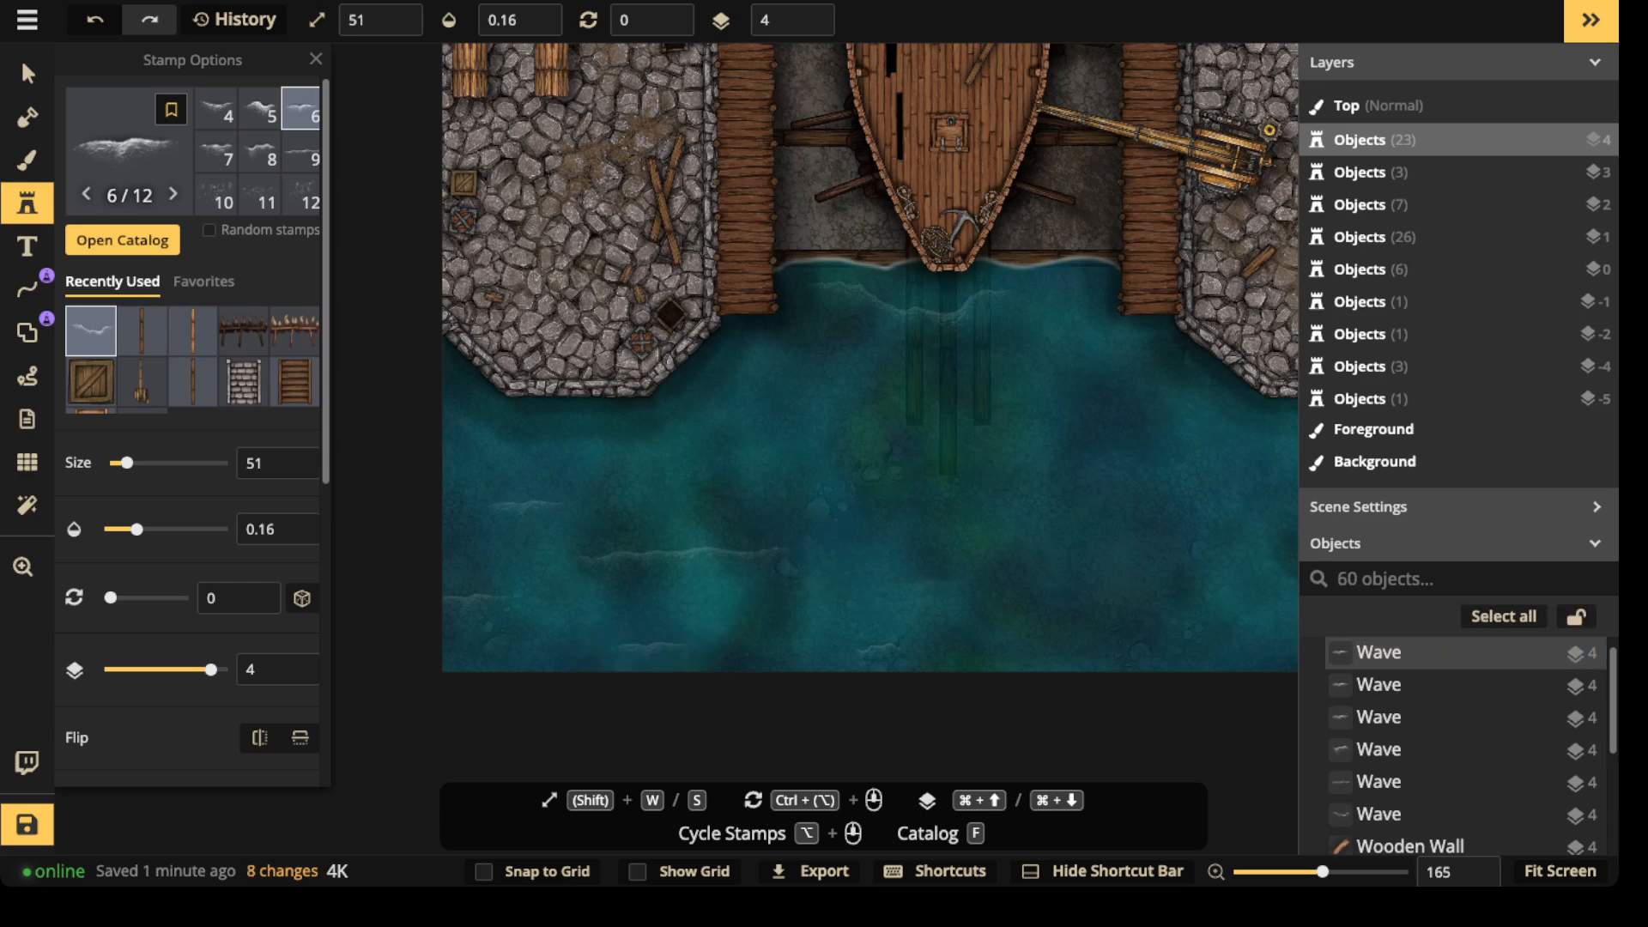
- Add more faint waves below the ship, near the eastern quay's corner and over the open water between the quays
{"action": "left_click", "coordinate": [1155, 589]}
{"action": "left_click", "coordinate": [890, 374]}
{"action": "left_click", "coordinate": [1154, 403]}
{"action": "scroll", "coordinate": [932, 481], "scroll_direction": "up", "scroll_amount": 3}
{"action": "scroll", "coordinate": [932, 481], "scroll_direction": "up", "scroll_amount": 1}
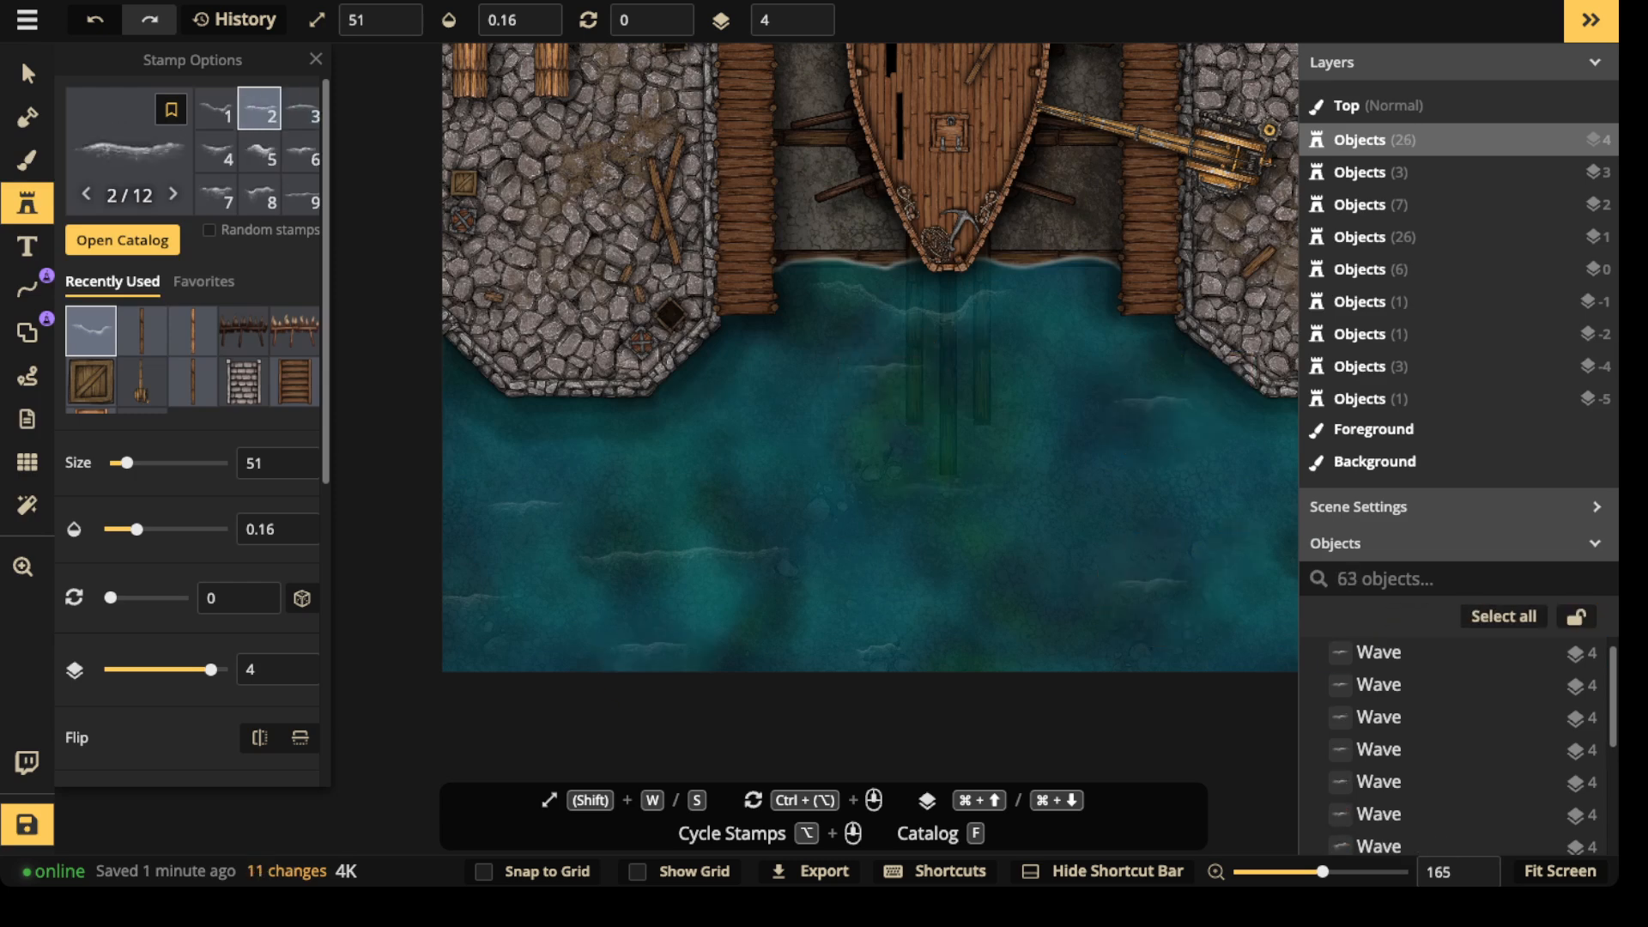
{"action": "left_click", "coordinate": [782, 442]}
- Place two more faint waves in different variants in the southeastern water, and leave the stamp tool
{"action": "left_click_drag", "start_coordinate": [782, 441], "coordinate": [369, 422]}
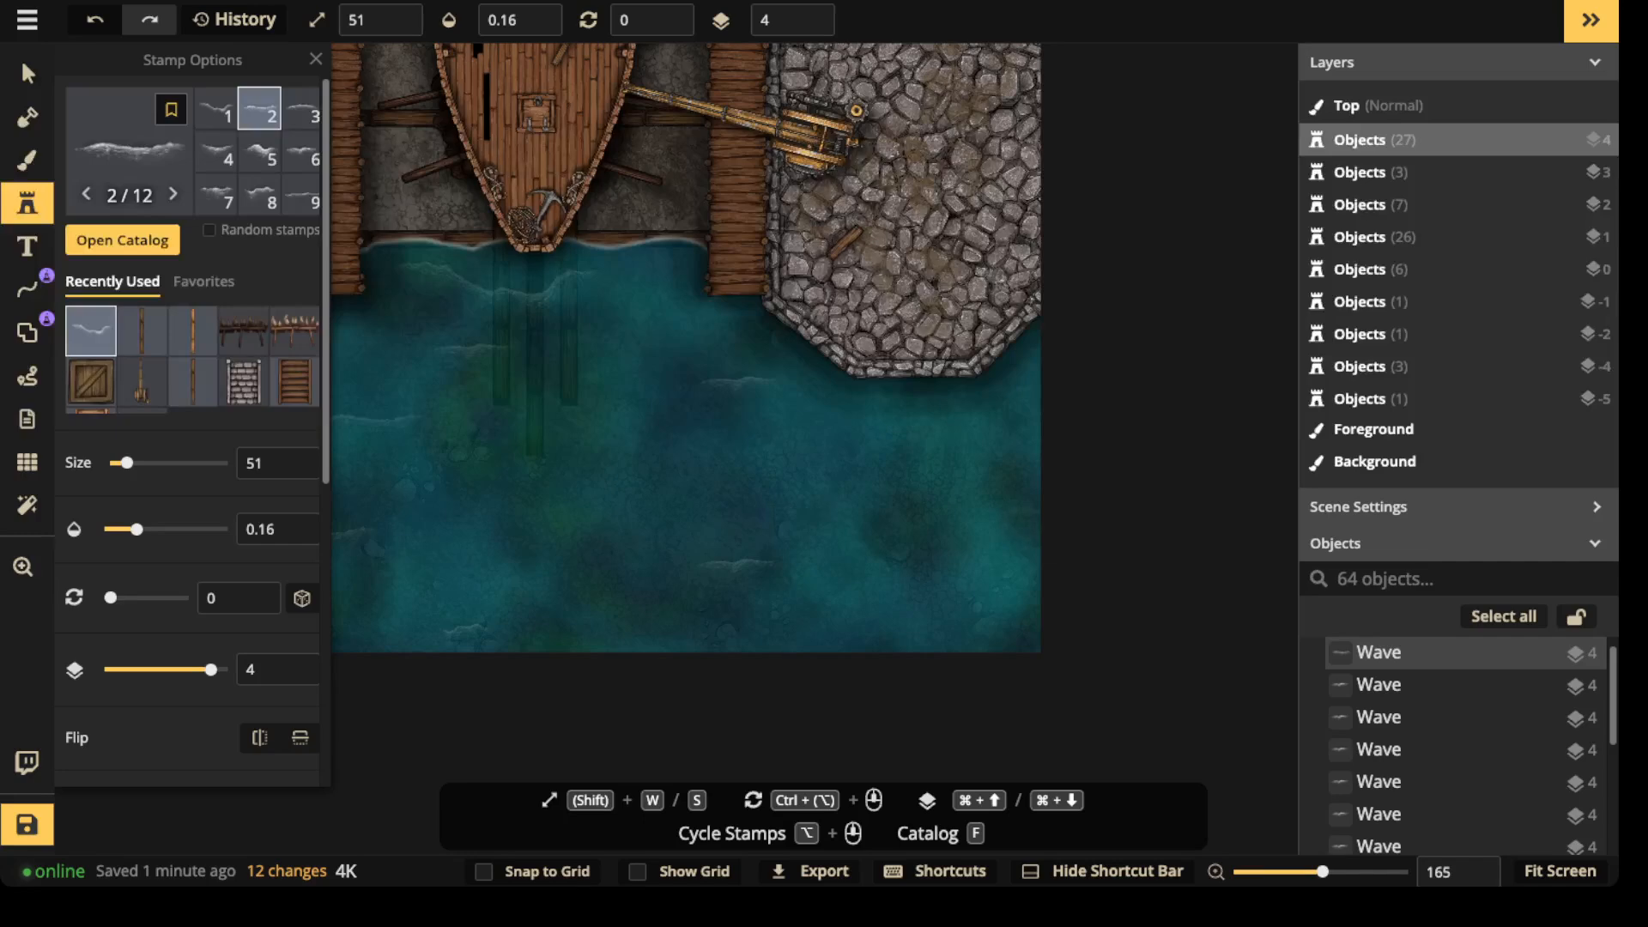
{"action": "left_click", "coordinate": [936, 595]}
{"action": "scroll", "coordinate": [847, 624], "scroll_direction": "up", "scroll_amount": 1}
{"action": "left_click", "coordinate": [847, 624]}
{"action": "scroll", "coordinate": [847, 624], "scroll_direction": "down", "scroll_amount": 3}
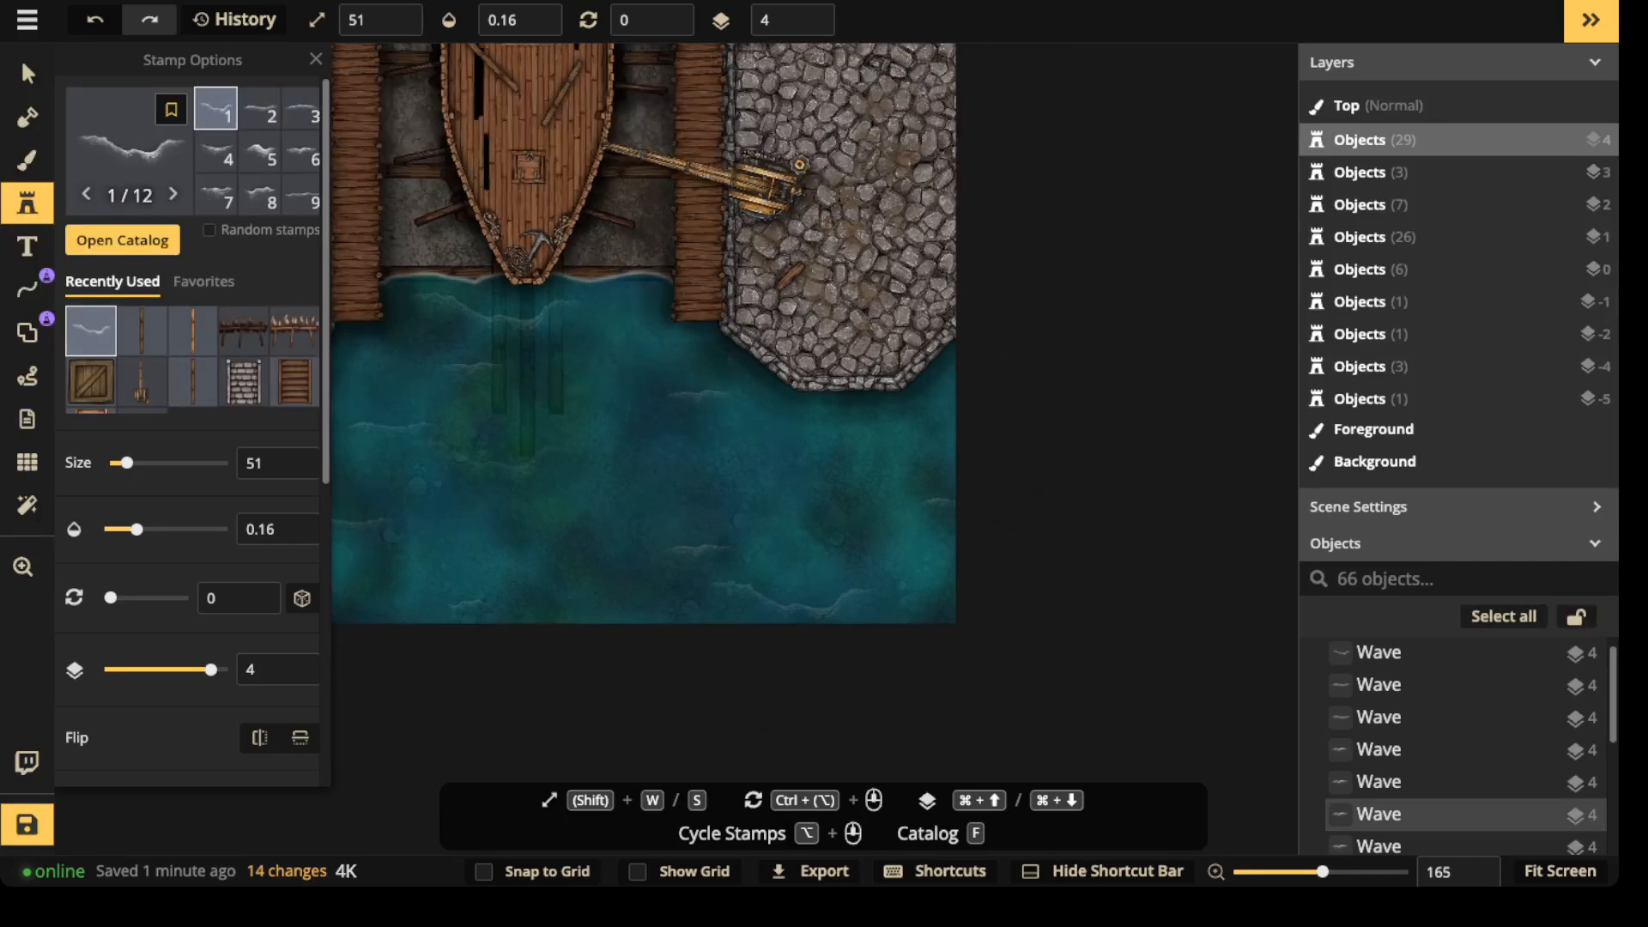
{"action": "left_click", "coordinate": [28, 73]}
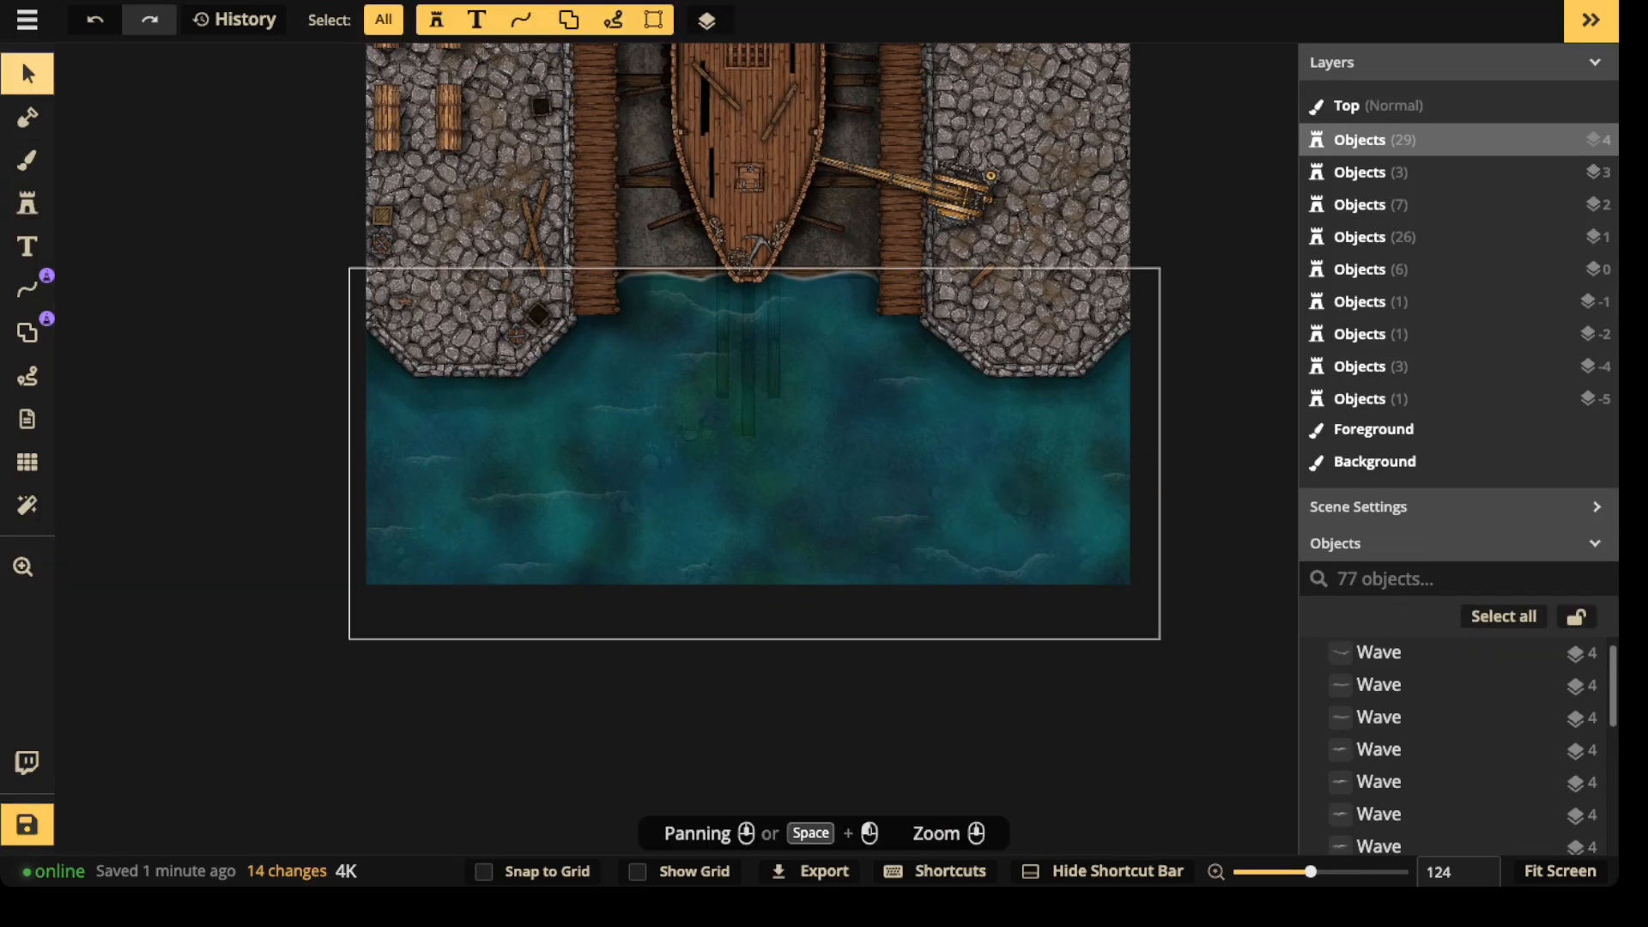
- Duplicate the water shape, align the copy over the original and turn off the copy's stroke
{"action": "scroll", "coordinate": [760, 505], "scroll_direction": "down", "scroll_amount": 2}
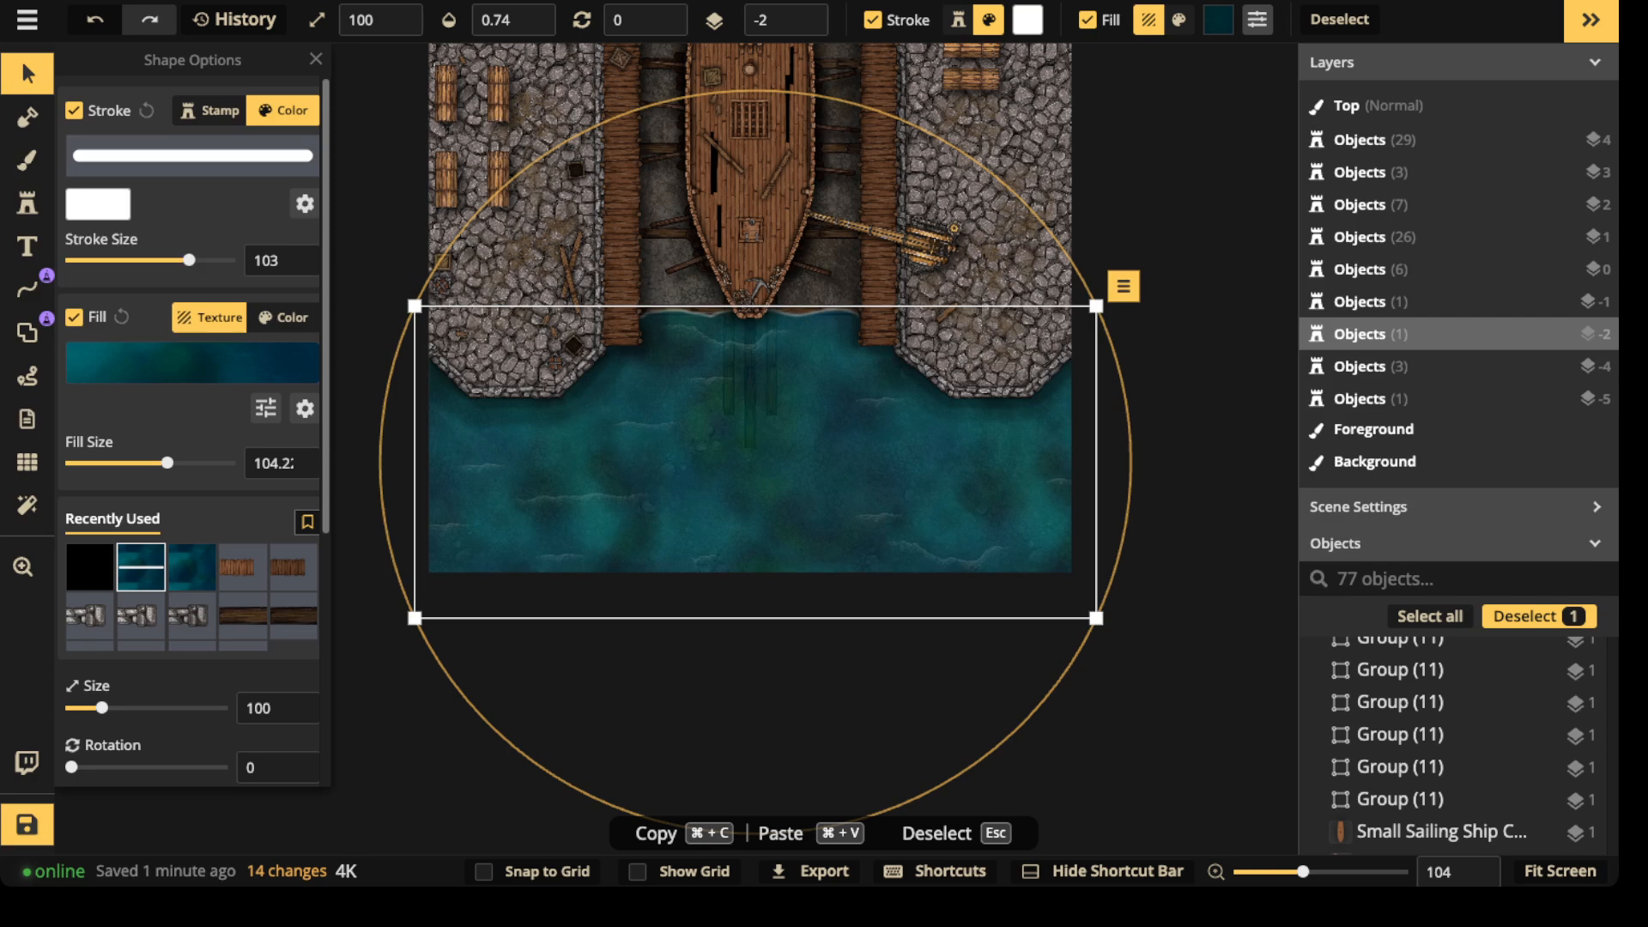
{"action": "key", "text": "super+v"}
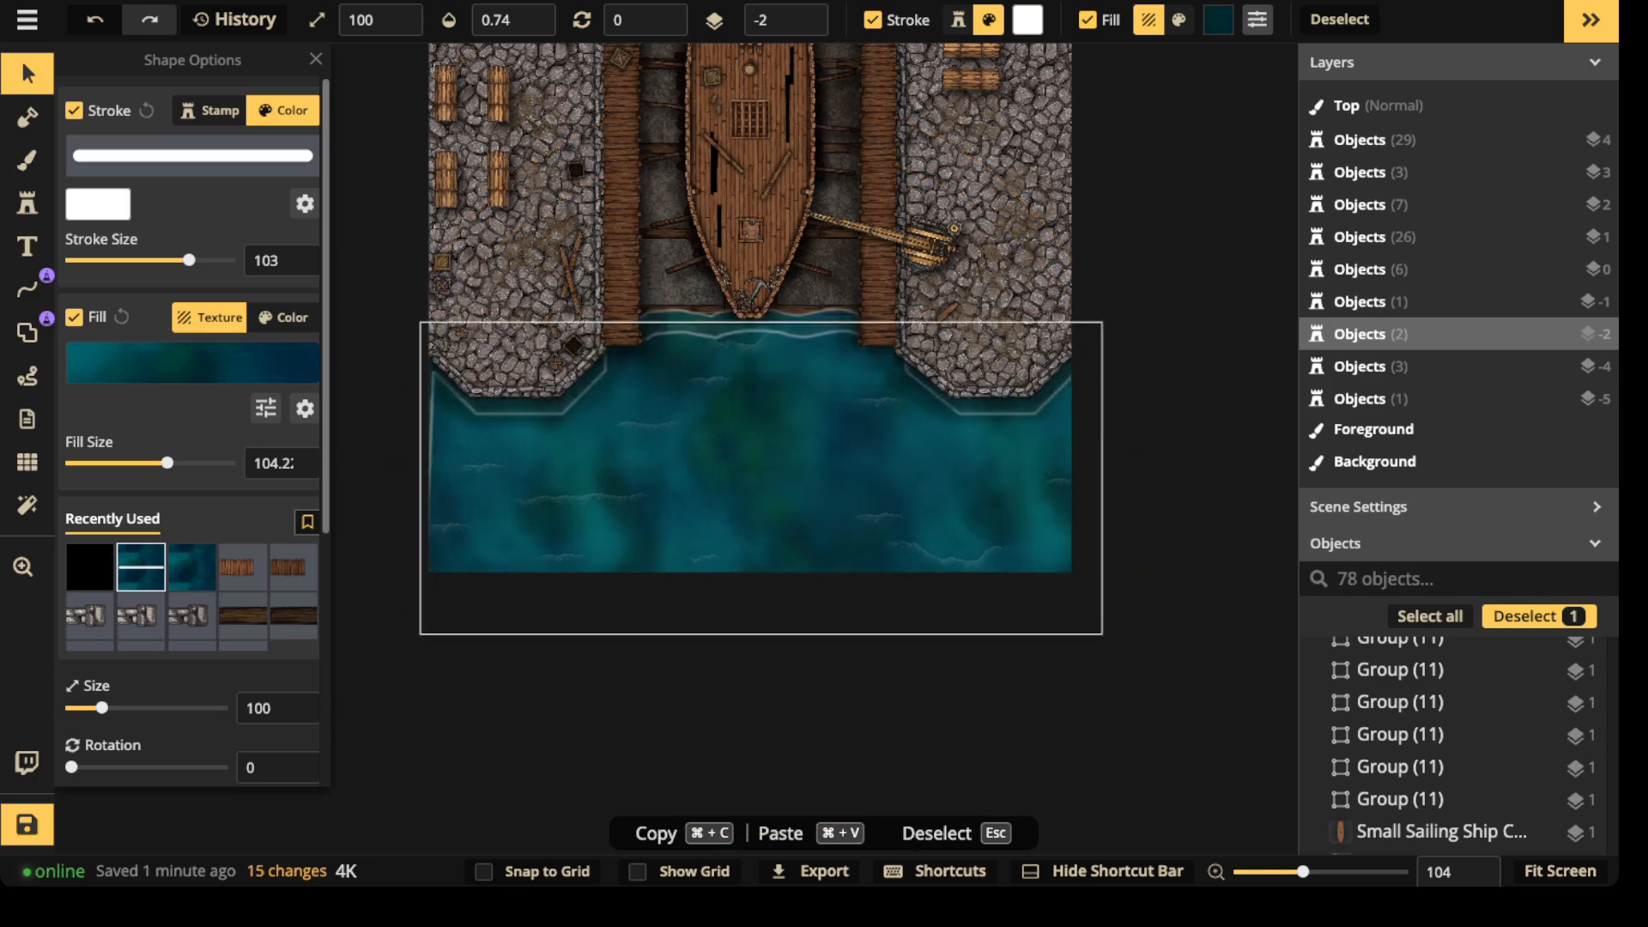
{"action": "left_click_drag", "start_coordinate": [760, 474], "coordinate": [757, 461]}
{"action": "left_click", "coordinate": [74, 110]}
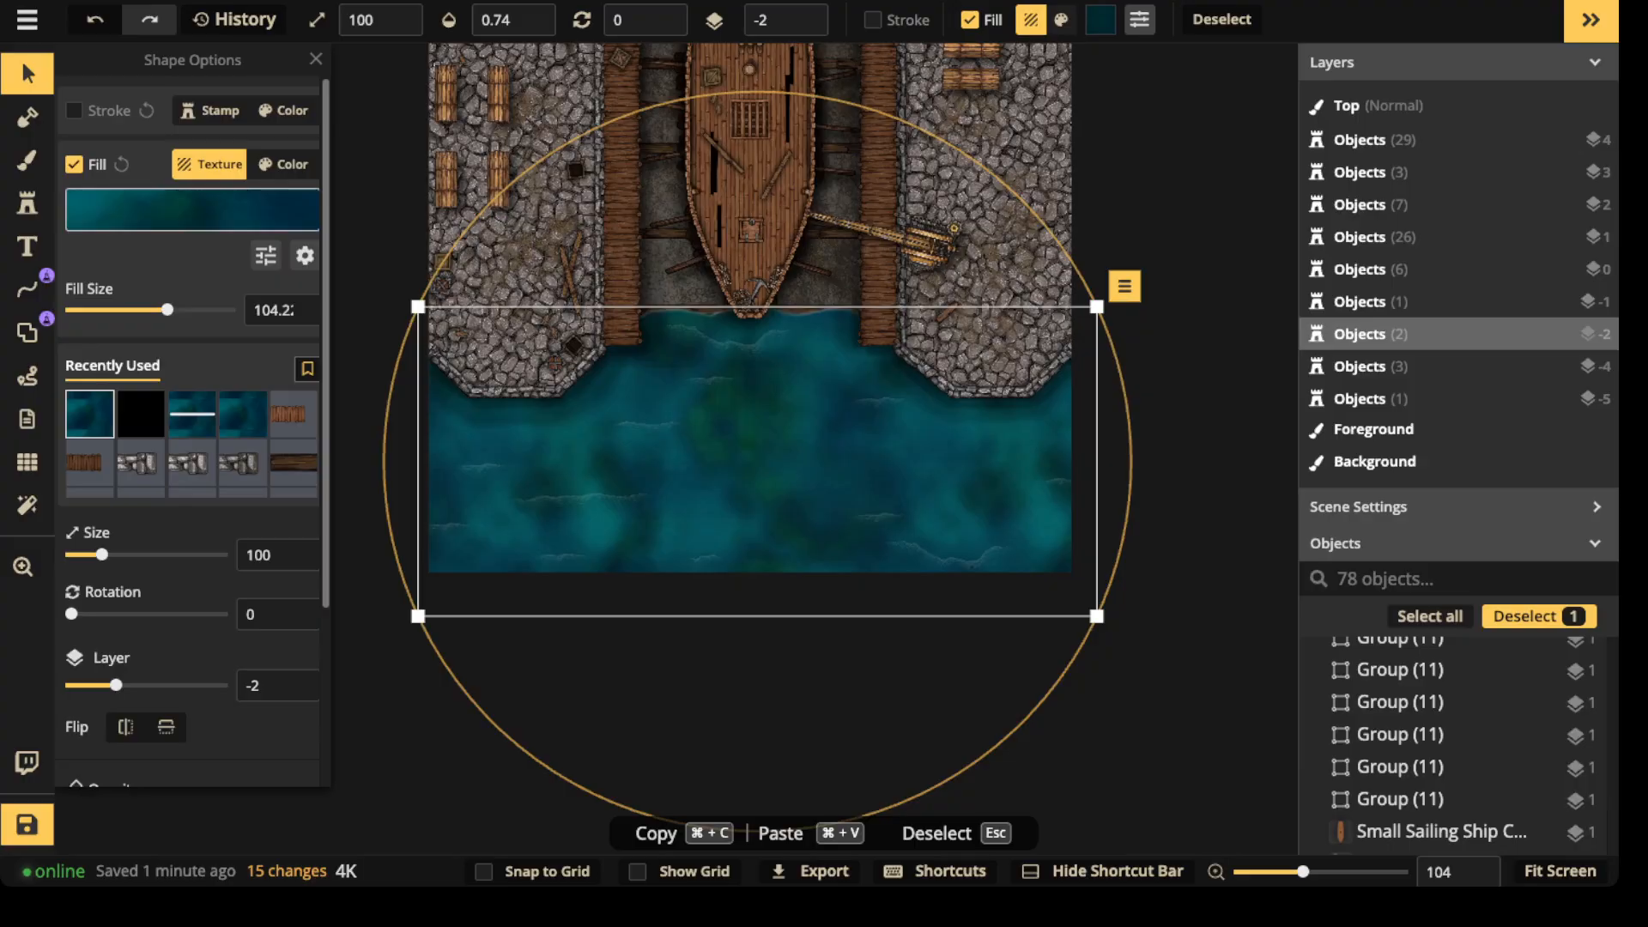
- Search the texture catalog for water and fill the copied shape with the transparent ripple texture
{"action": "left_click", "coordinate": [193, 209]}
{"action": "type", "text": "water"}
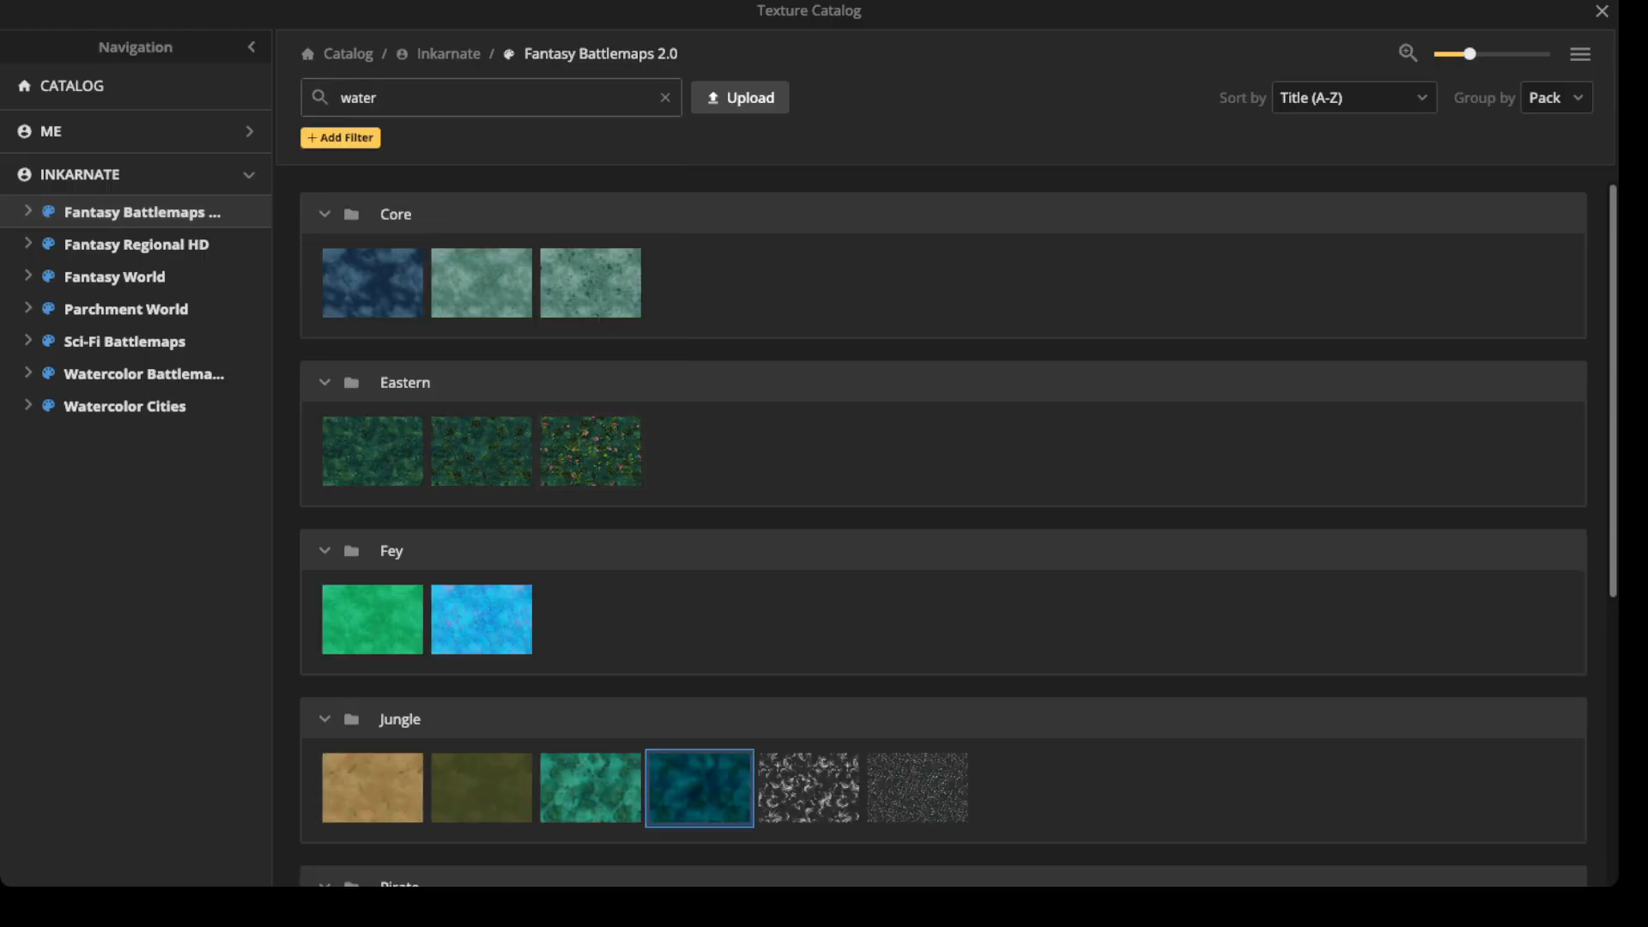
{"action": "scroll", "coordinate": [700, 787], "scroll_direction": "down", "scroll_amount": 1}
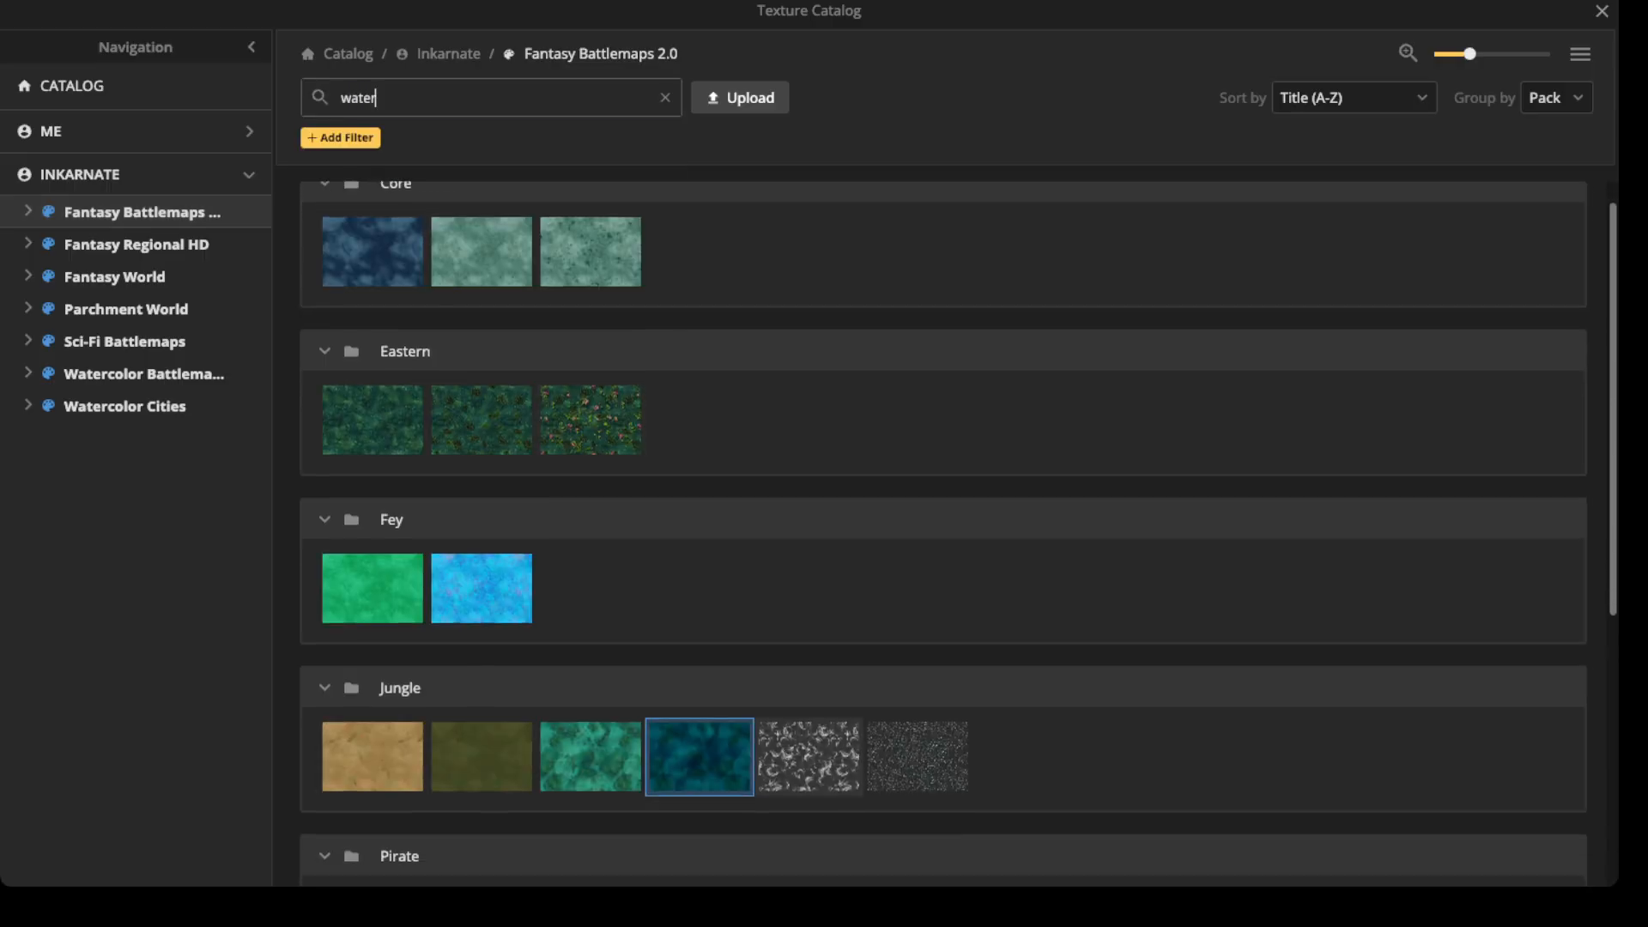
{"action": "left_click", "coordinate": [700, 762]}
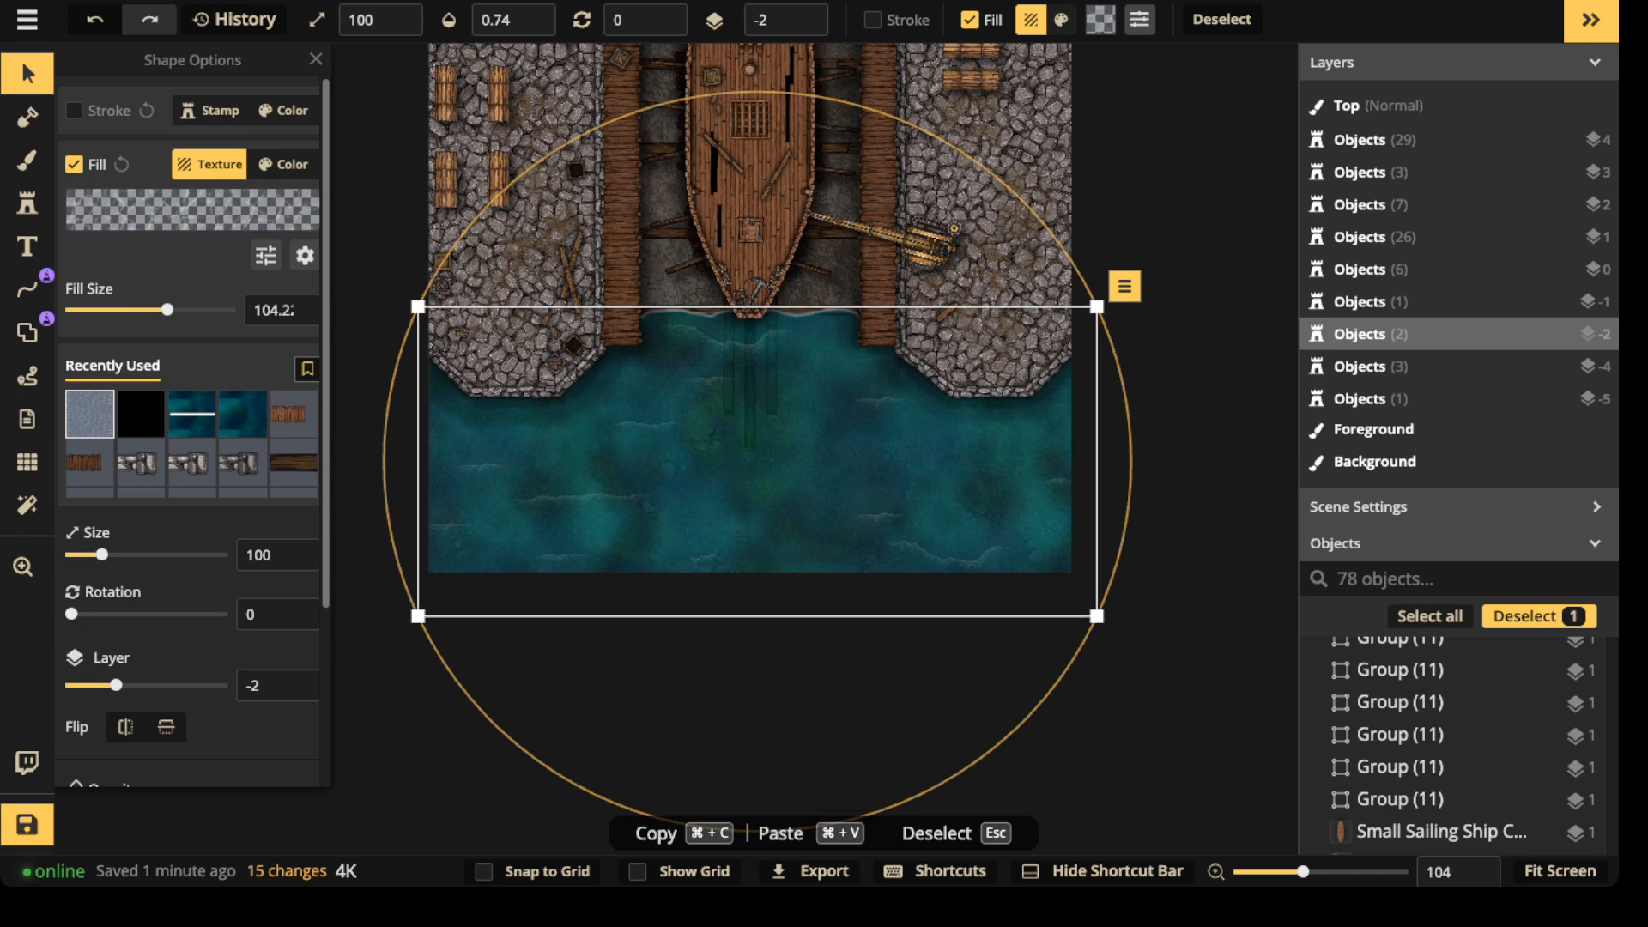
{"action": "scroll", "coordinate": [773, 474], "scroll_direction": "up", "scroll_amount": 5}
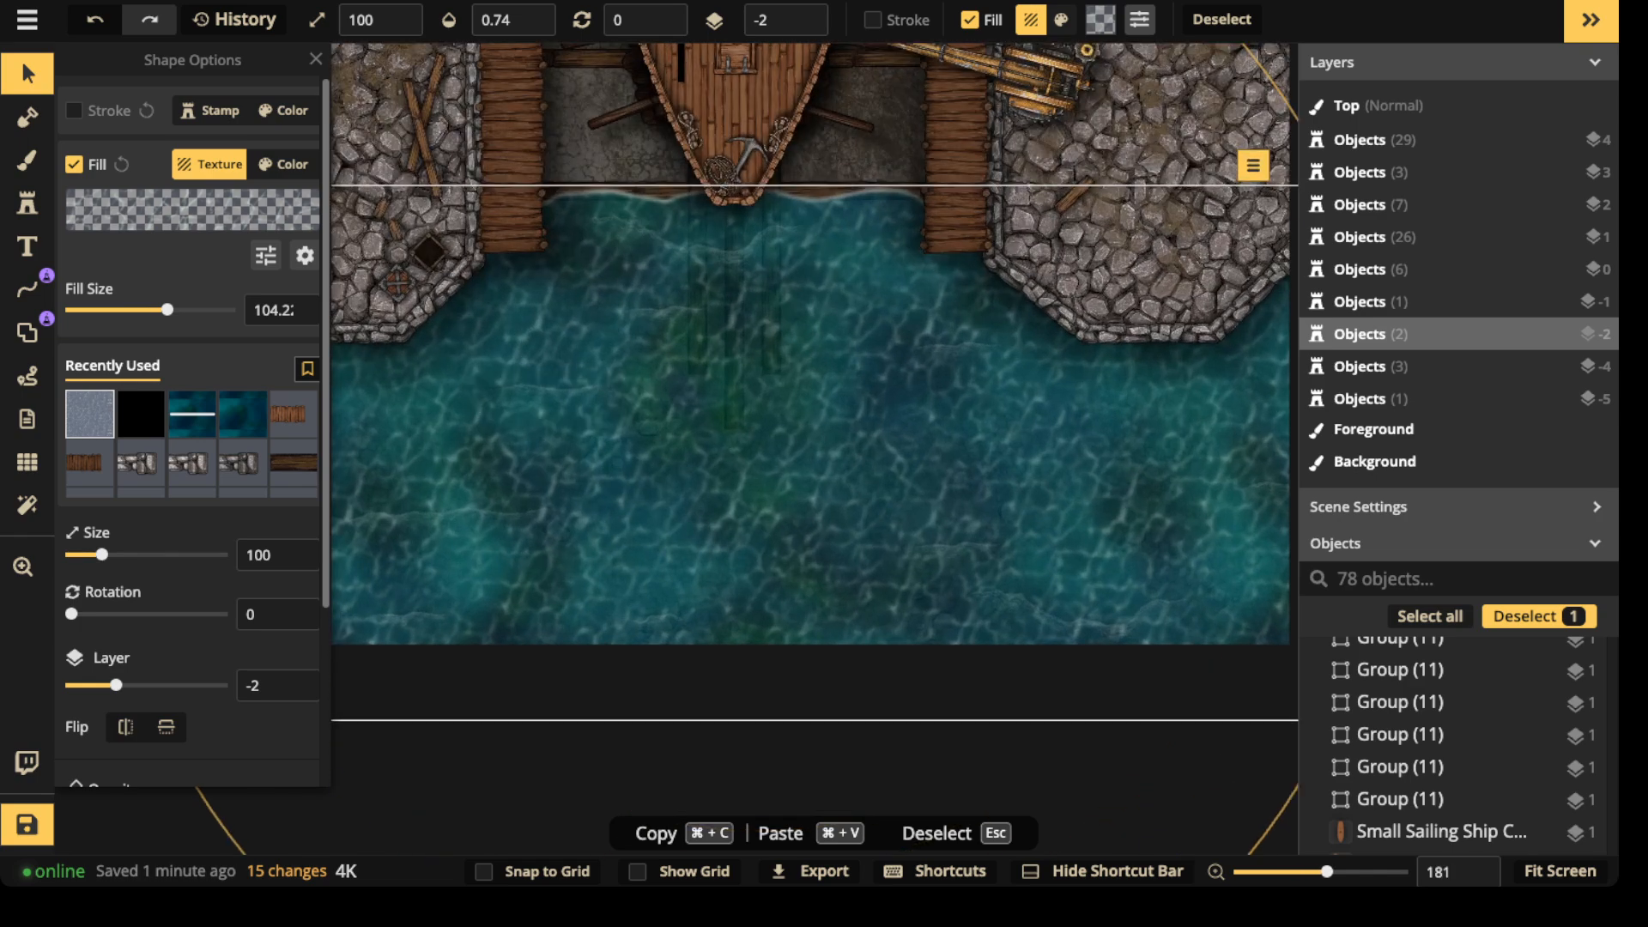
- Set the ripple overlay's fill size to 164.2 and its opacity to 0.41, and deselect it
{"action": "scroll", "coordinate": [193, 430], "scroll_direction": "down", "scroll_amount": 3}
{"action": "scroll", "coordinate": [192, 429], "scroll_direction": "up", "scroll_amount": 3}
{"action": "left_click_drag", "start_coordinate": [168, 297], "coordinate": [184, 297]}
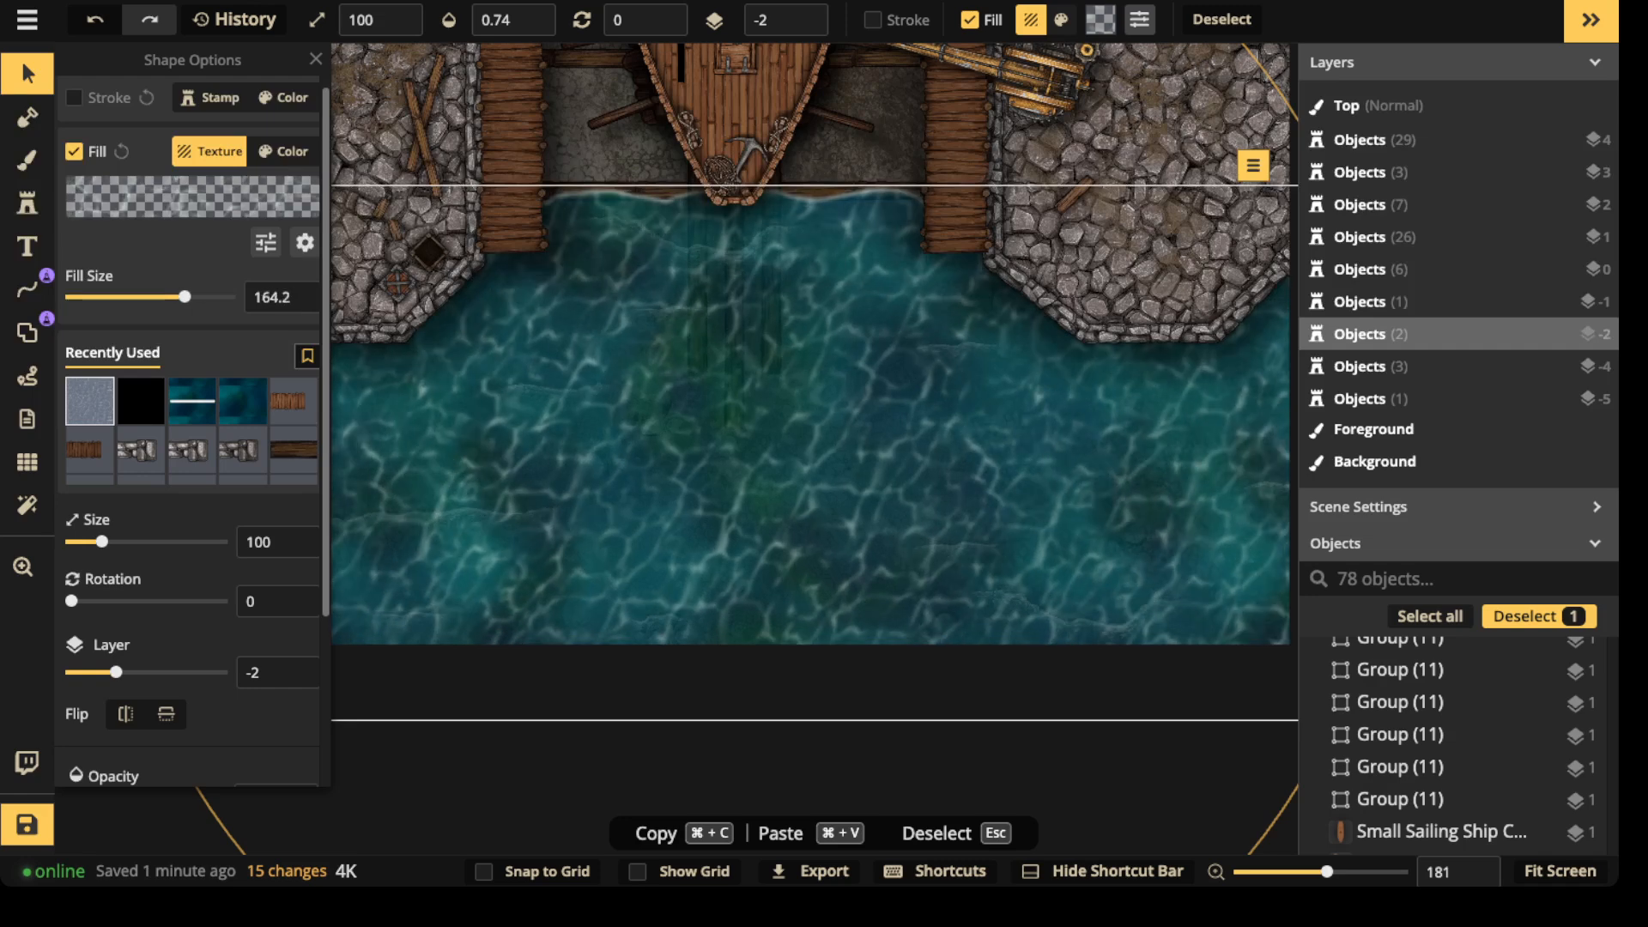
{"action": "scroll", "coordinate": [193, 430], "scroll_direction": "down", "scroll_amount": 3}
{"action": "left_click_drag", "start_coordinate": [195, 601], "coordinate": [172, 601]}
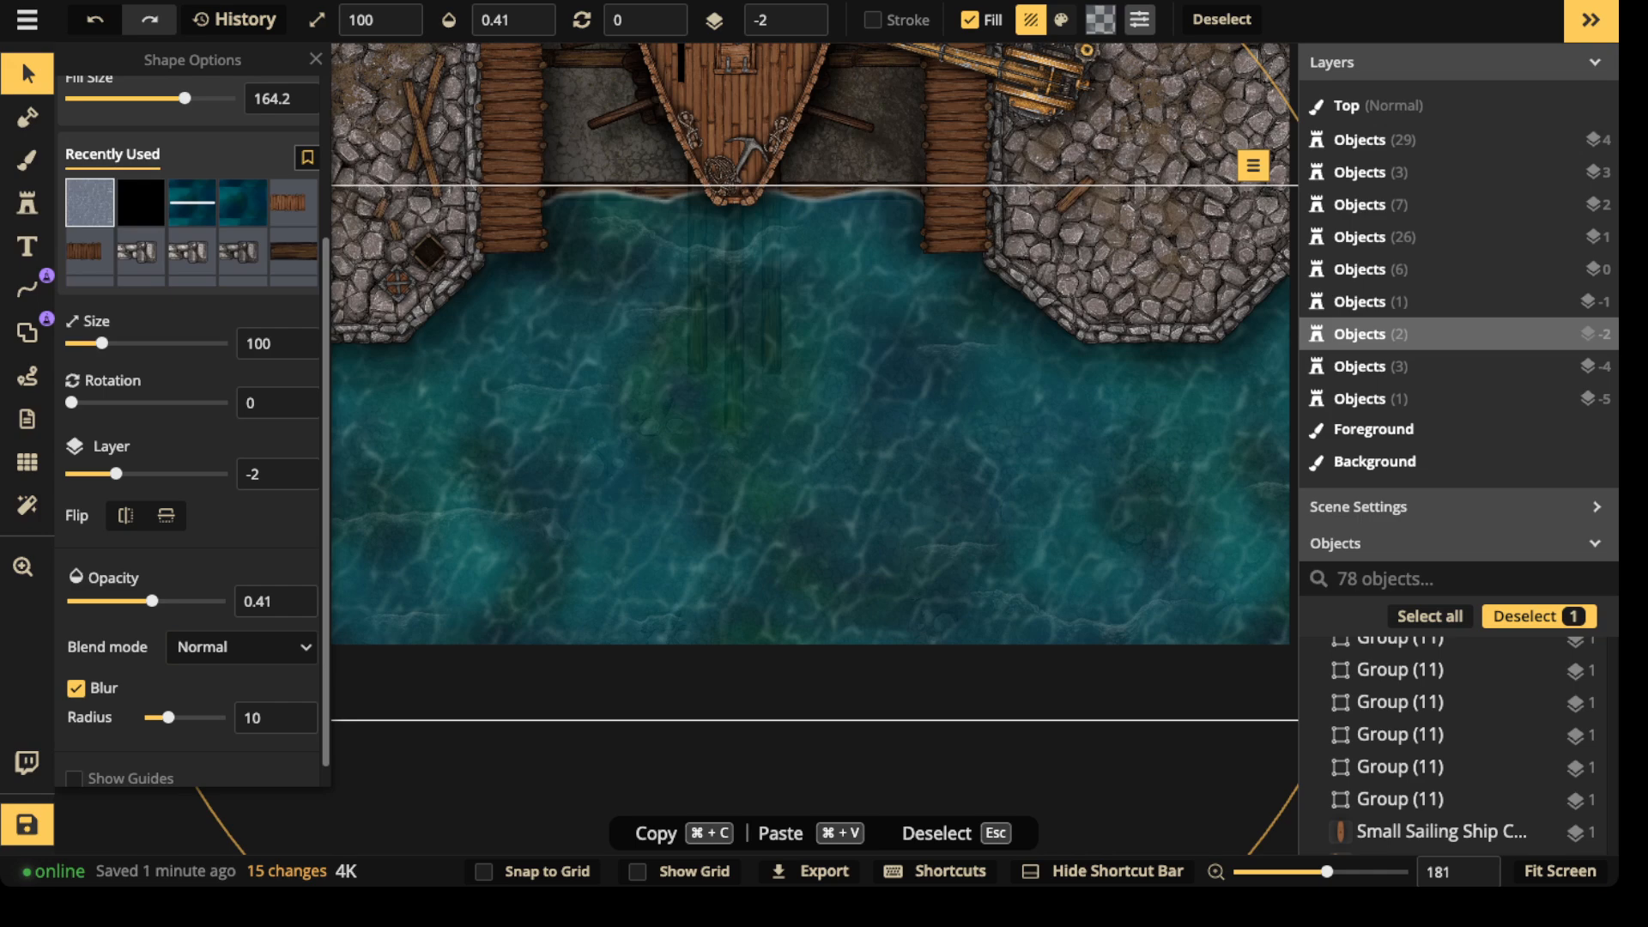
{"action": "key", "text": "Escape"}
{"action": "scroll", "coordinate": [601, 610], "scroll_direction": "down", "scroll_amount": 5}
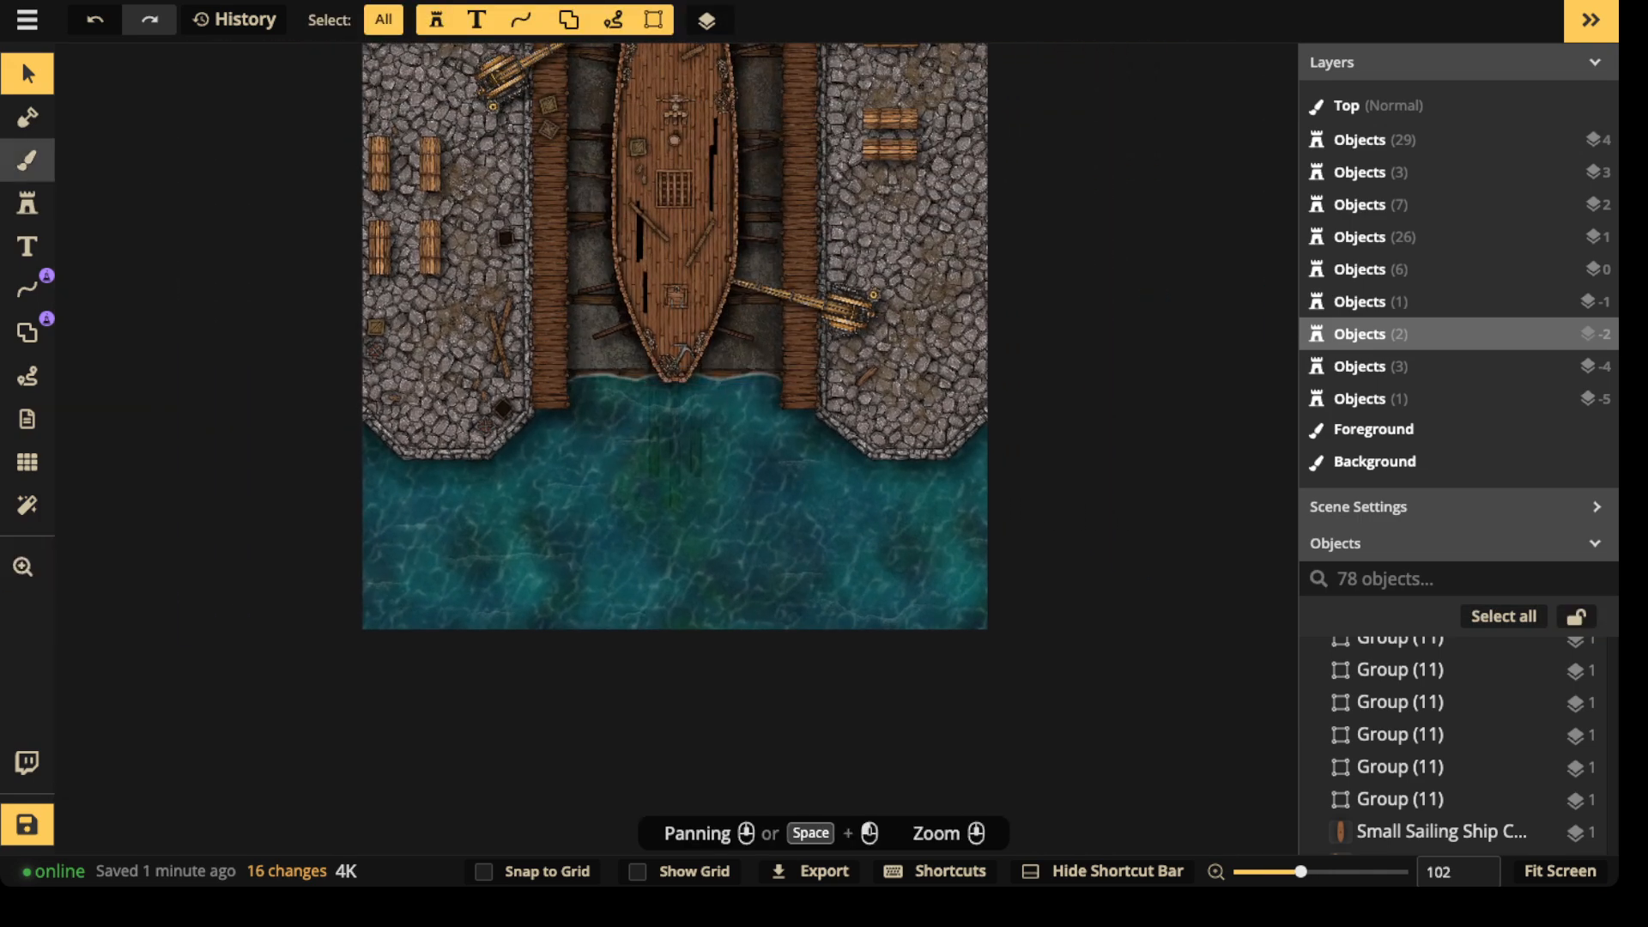
- Examine the whole map, from the northern walls and yards to the ship and the water, for spots needing detail
{"action": "left_click_drag", "start_coordinate": [624, 53], "coordinate": [560, 337]}
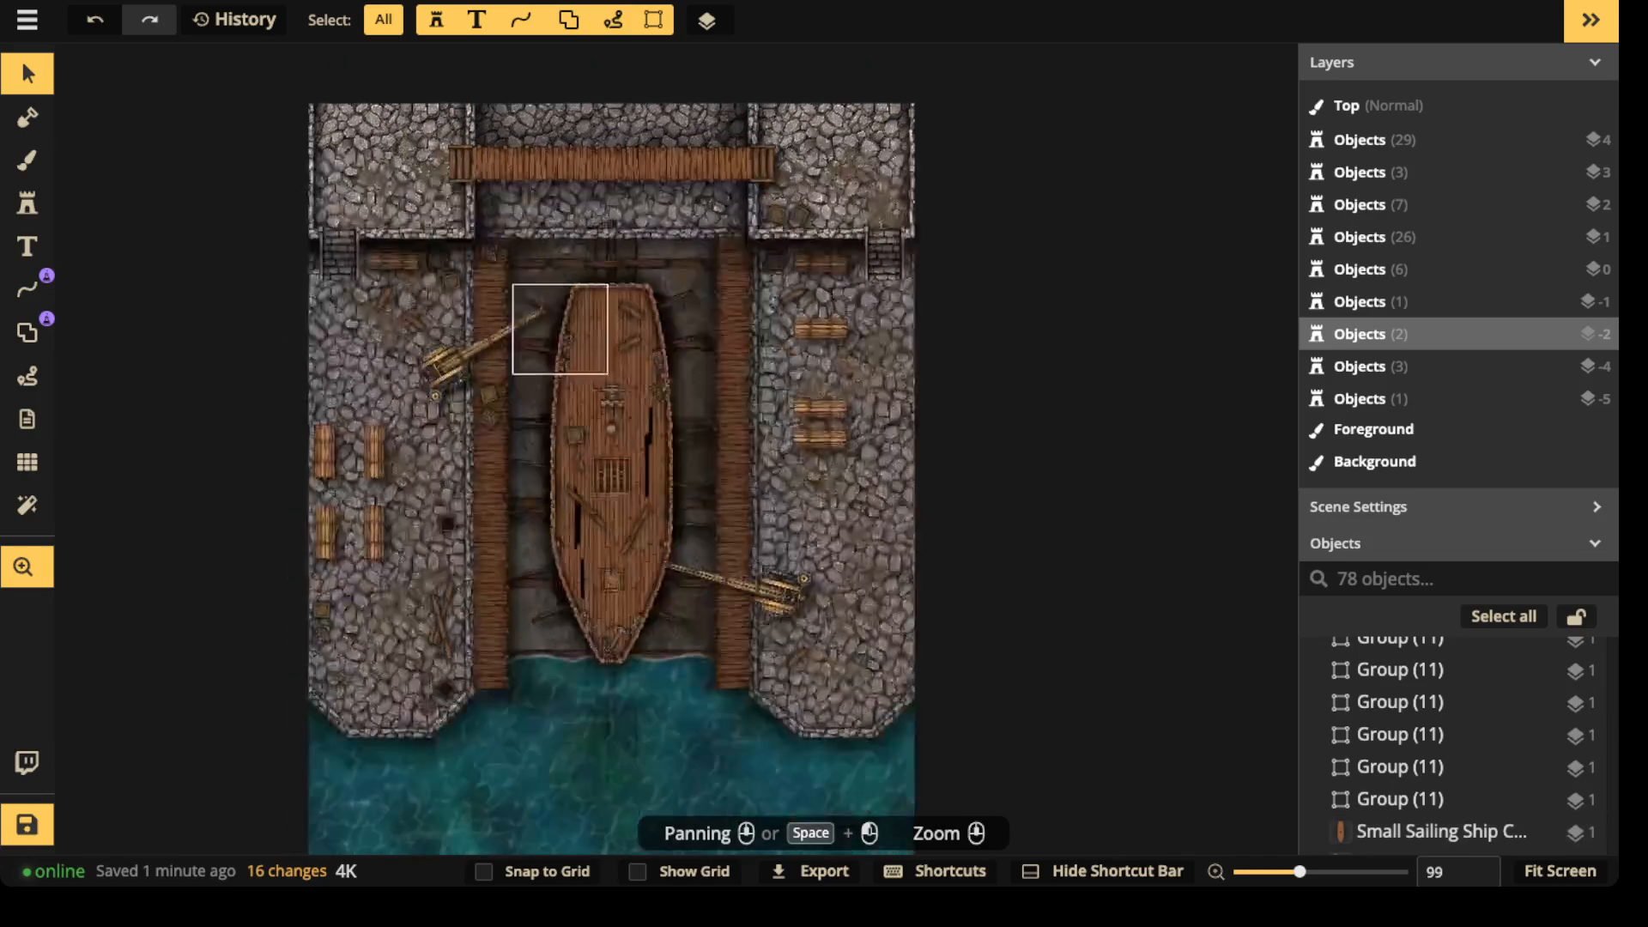
{"action": "scroll", "coordinate": [283, 219], "scroll_direction": "up", "scroll_amount": 4}
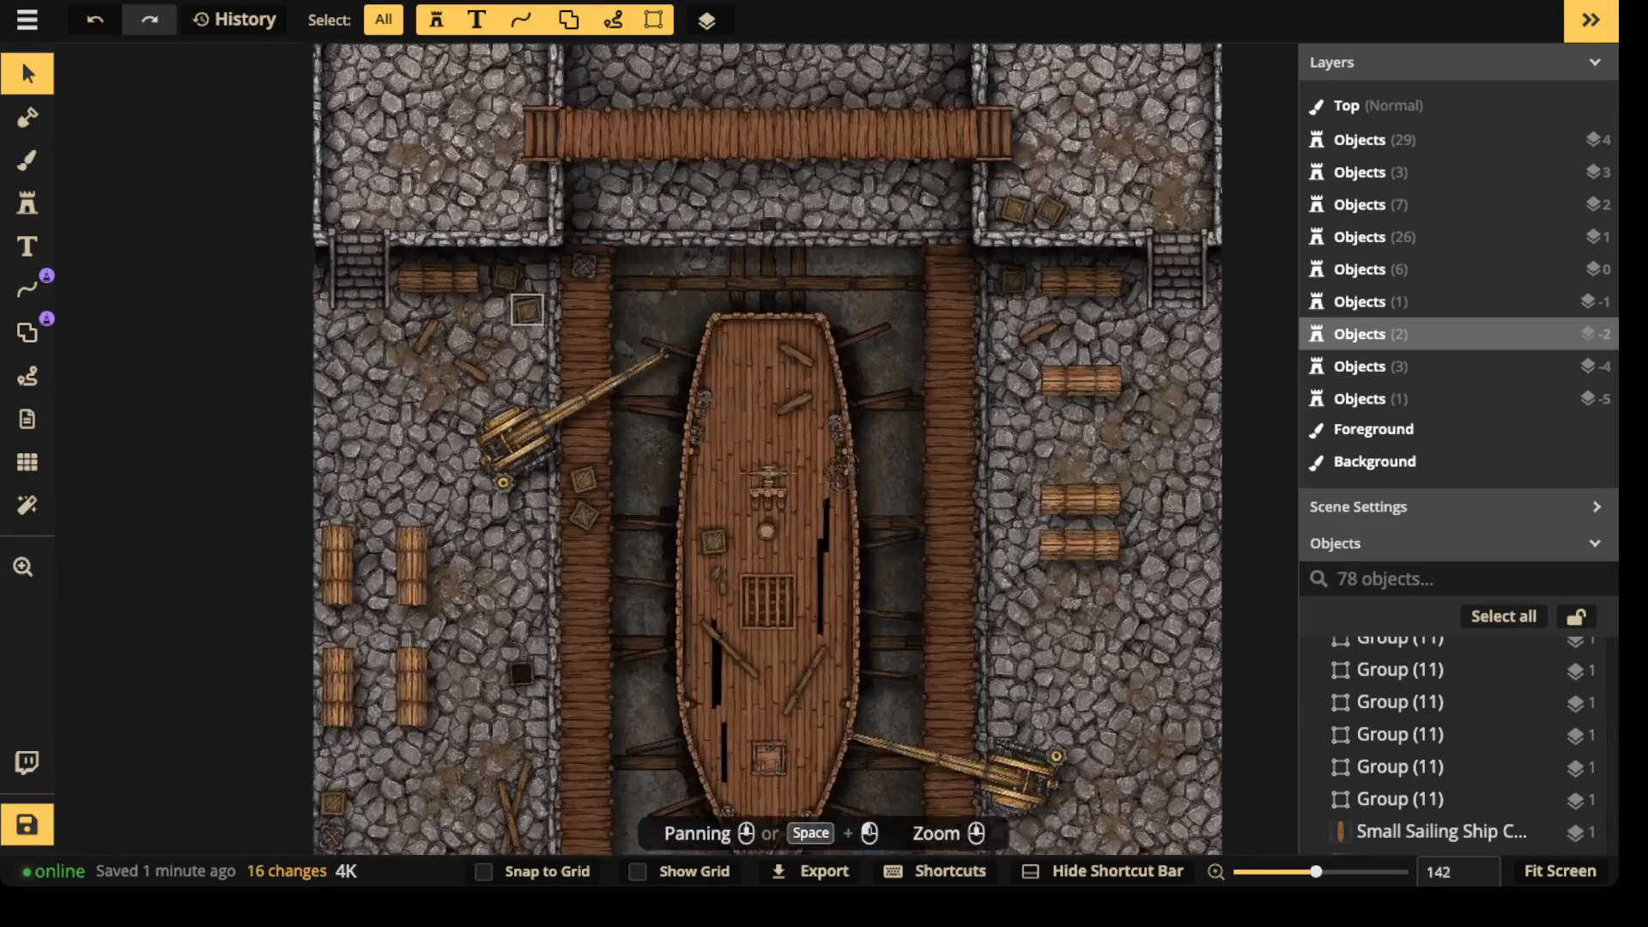
{"action": "left_click", "coordinate": [527, 309]}
{"action": "scroll", "coordinate": [600, 343], "scroll_direction": "down", "scroll_amount": 3}
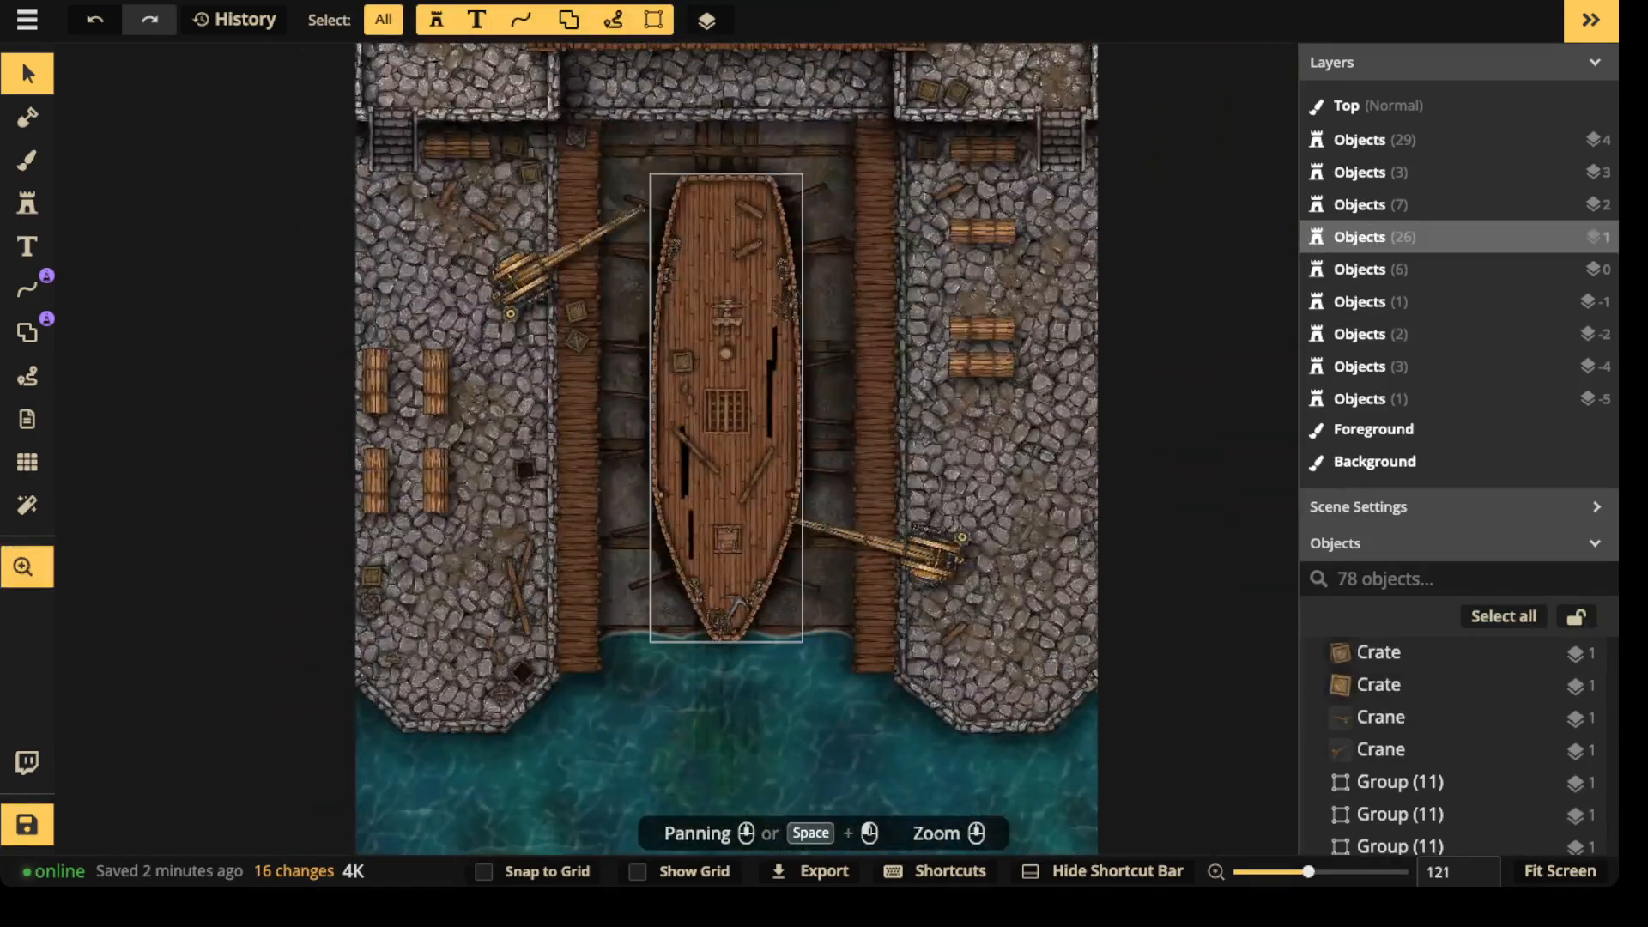
{"action": "scroll", "coordinate": [601, 343], "scroll_direction": "down", "scroll_amount": 3}
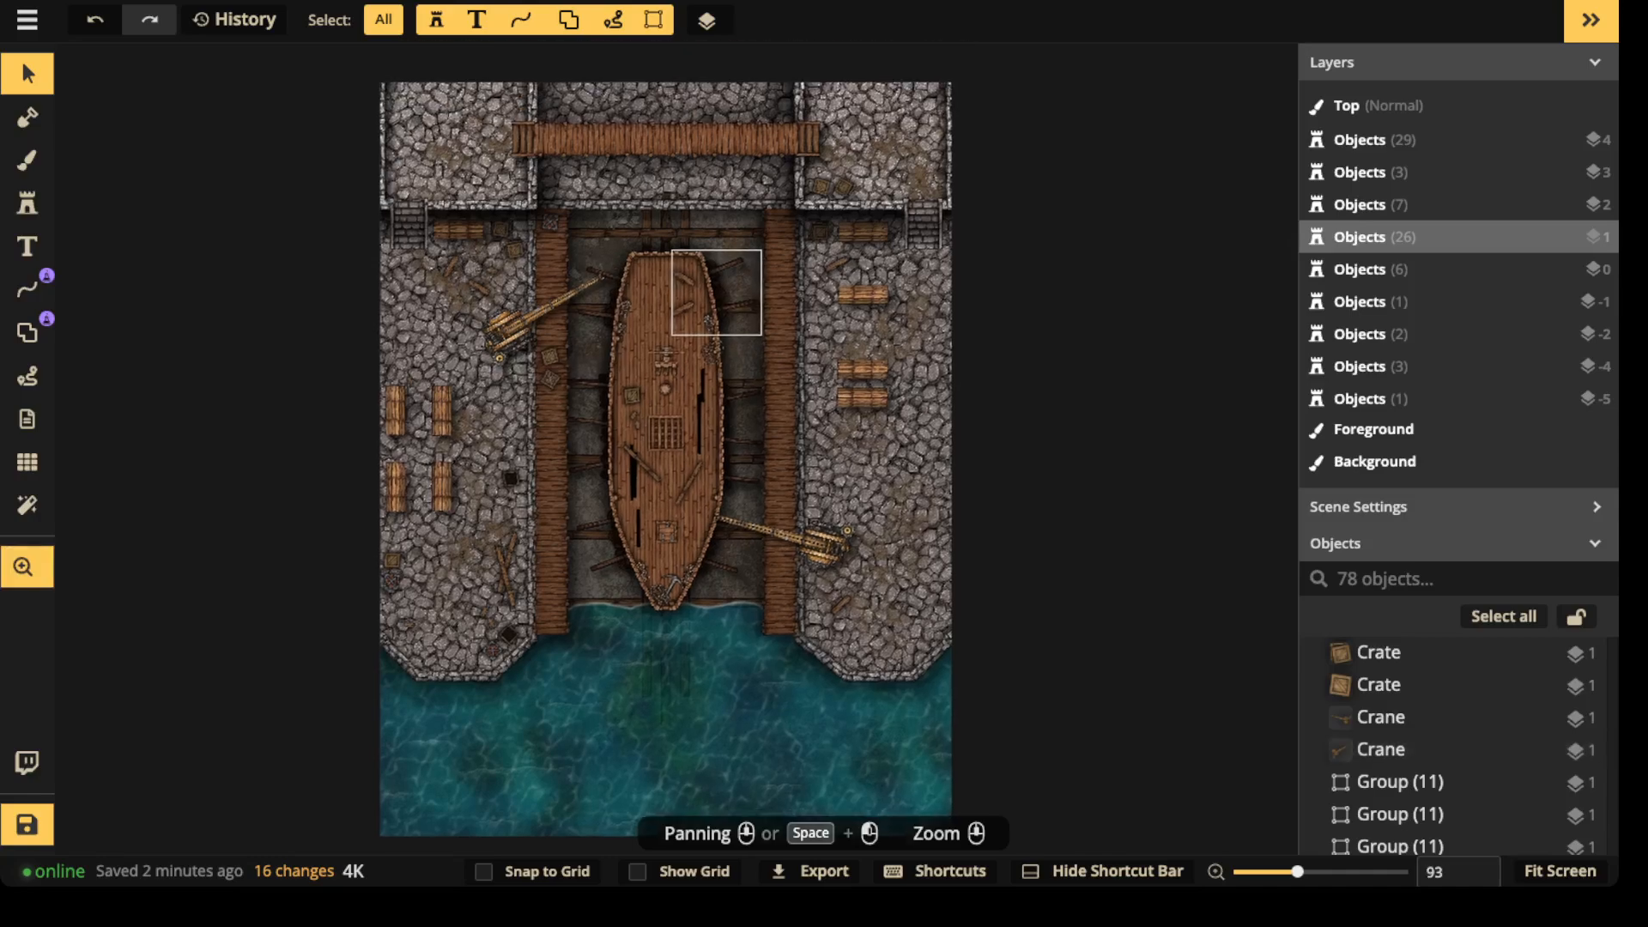
{"action": "scroll", "coordinate": [601, 344], "scroll_direction": "down", "scroll_amount": 3}
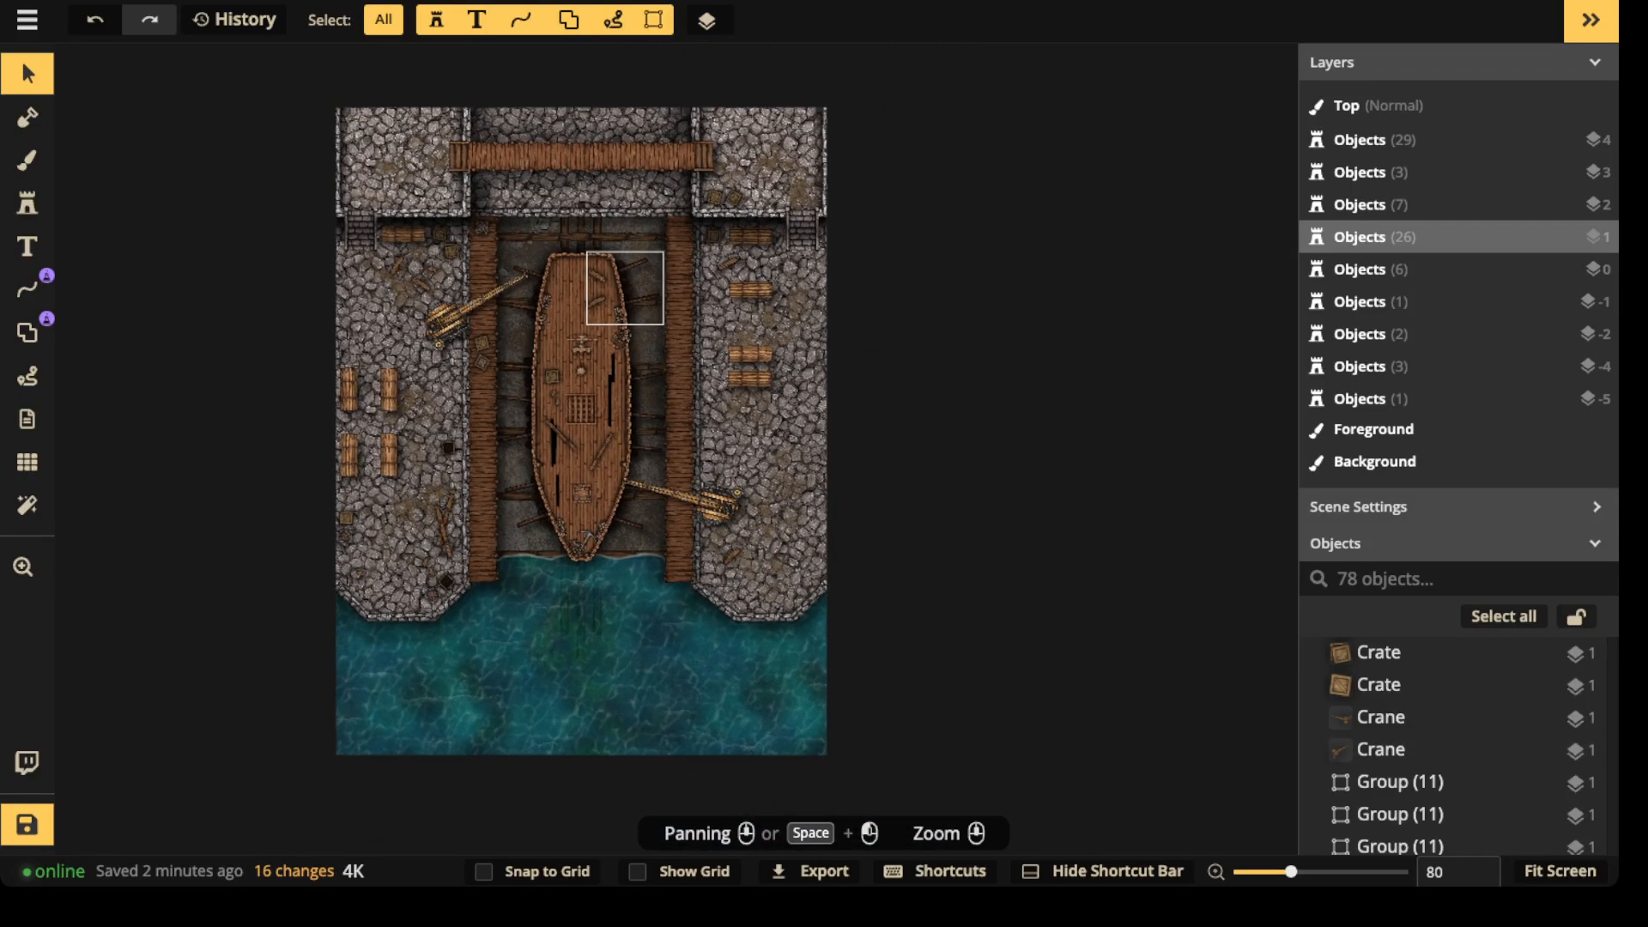
{"action": "scroll", "coordinate": [645, 322], "scroll_direction": "up", "scroll_amount": 3}
{"action": "scroll", "coordinate": [481, 326], "scroll_direction": "up", "scroll_amount": 4}
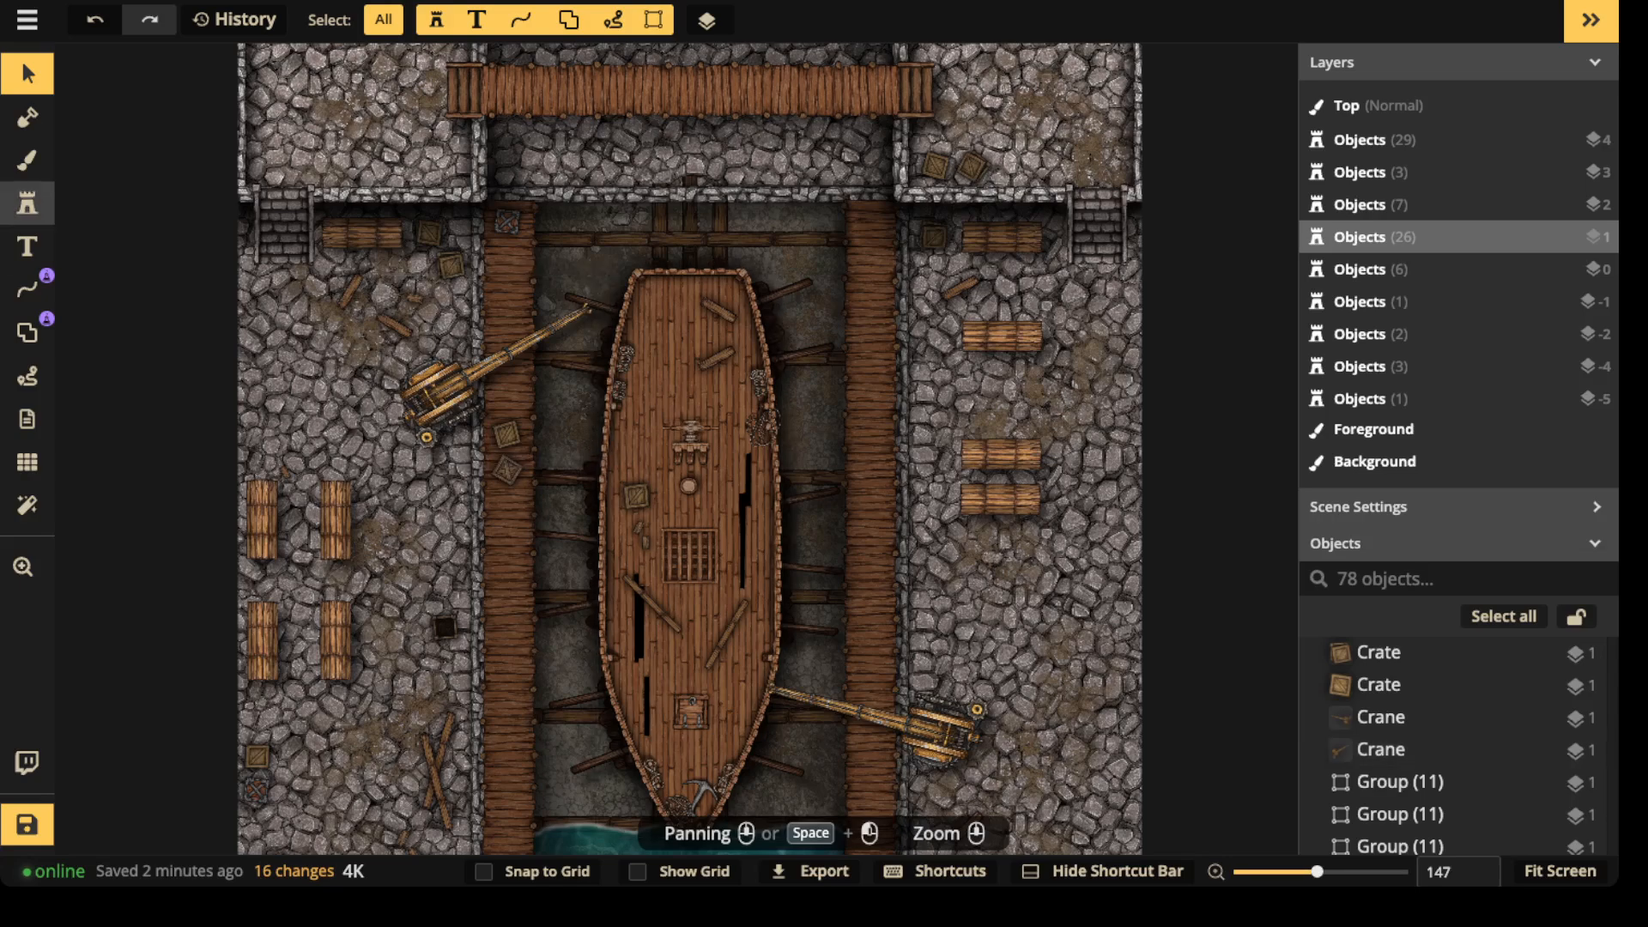
- Search the stamp catalog for tools and place a size 40 hammer rotated 45 degrees on the deck beside the capstan
{"action": "left_click", "coordinate": [27, 203]}
{"action": "left_click", "coordinate": [129, 273]}
{"action": "type", "text": "tools"}
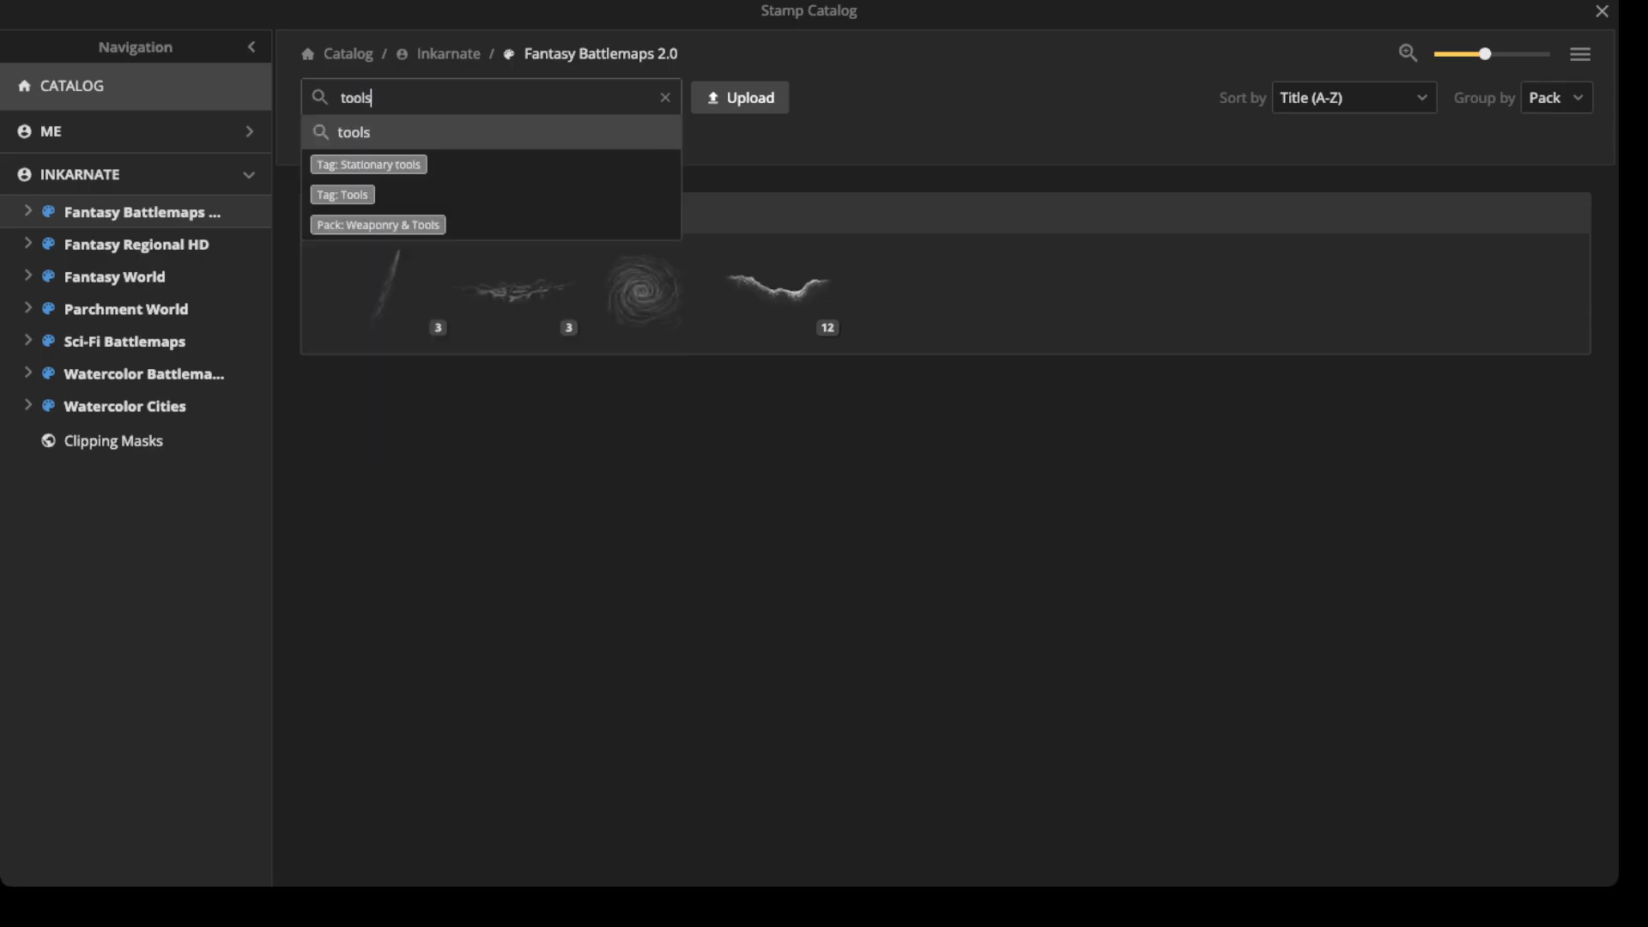
{"action": "key", "text": "Return"}
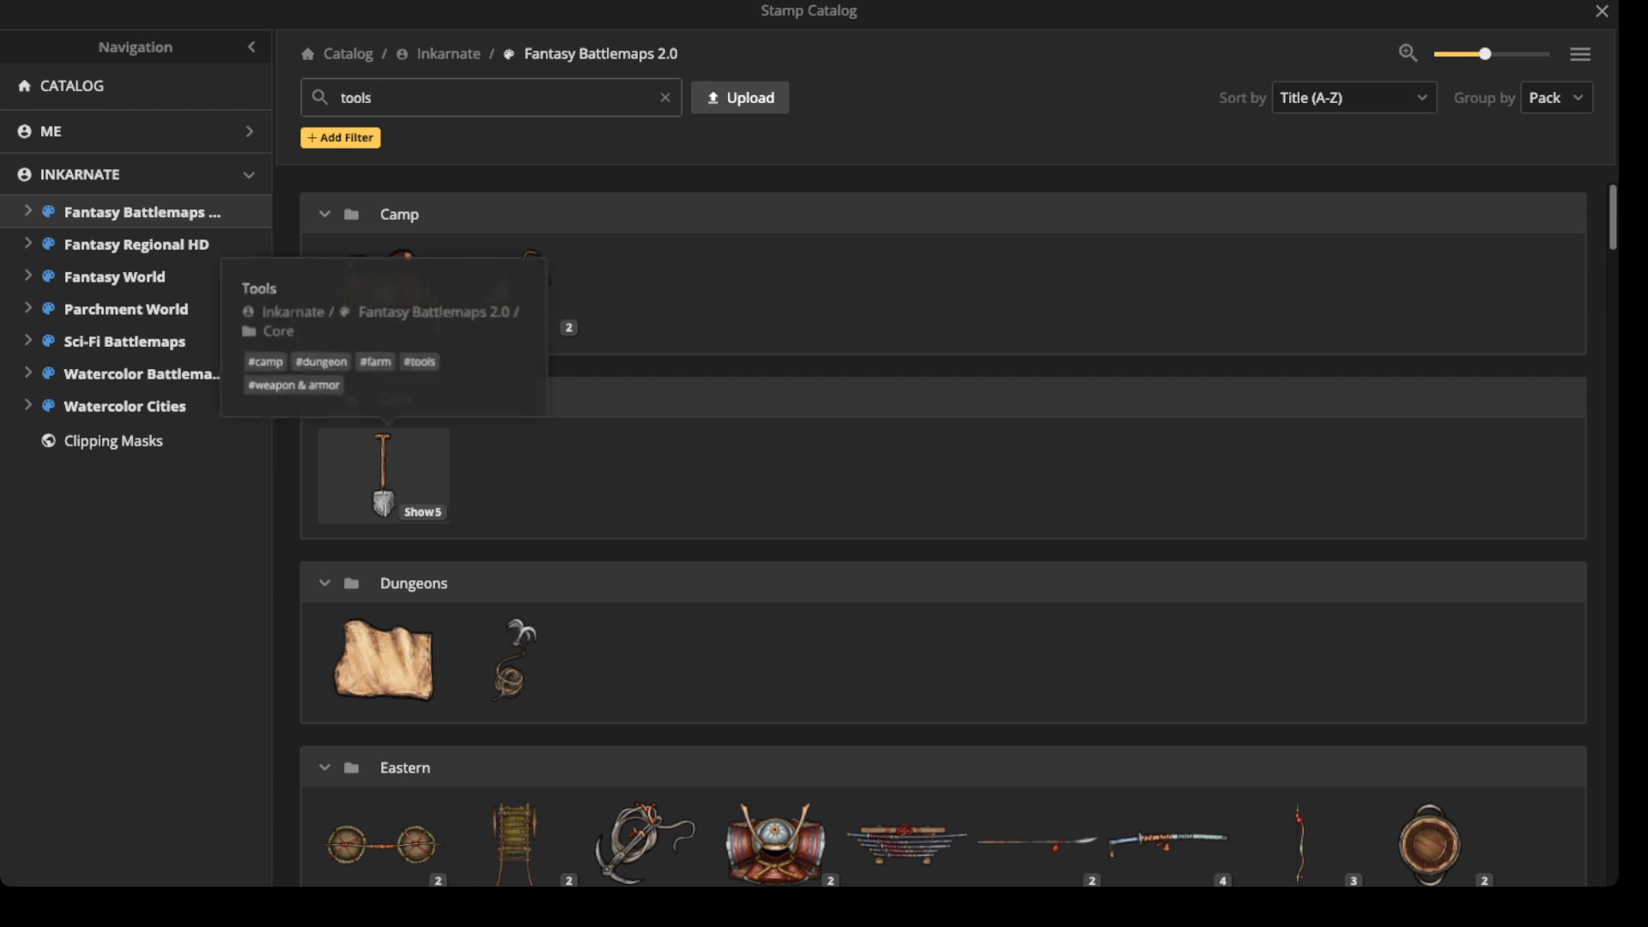
{"action": "left_click", "coordinate": [384, 476]}
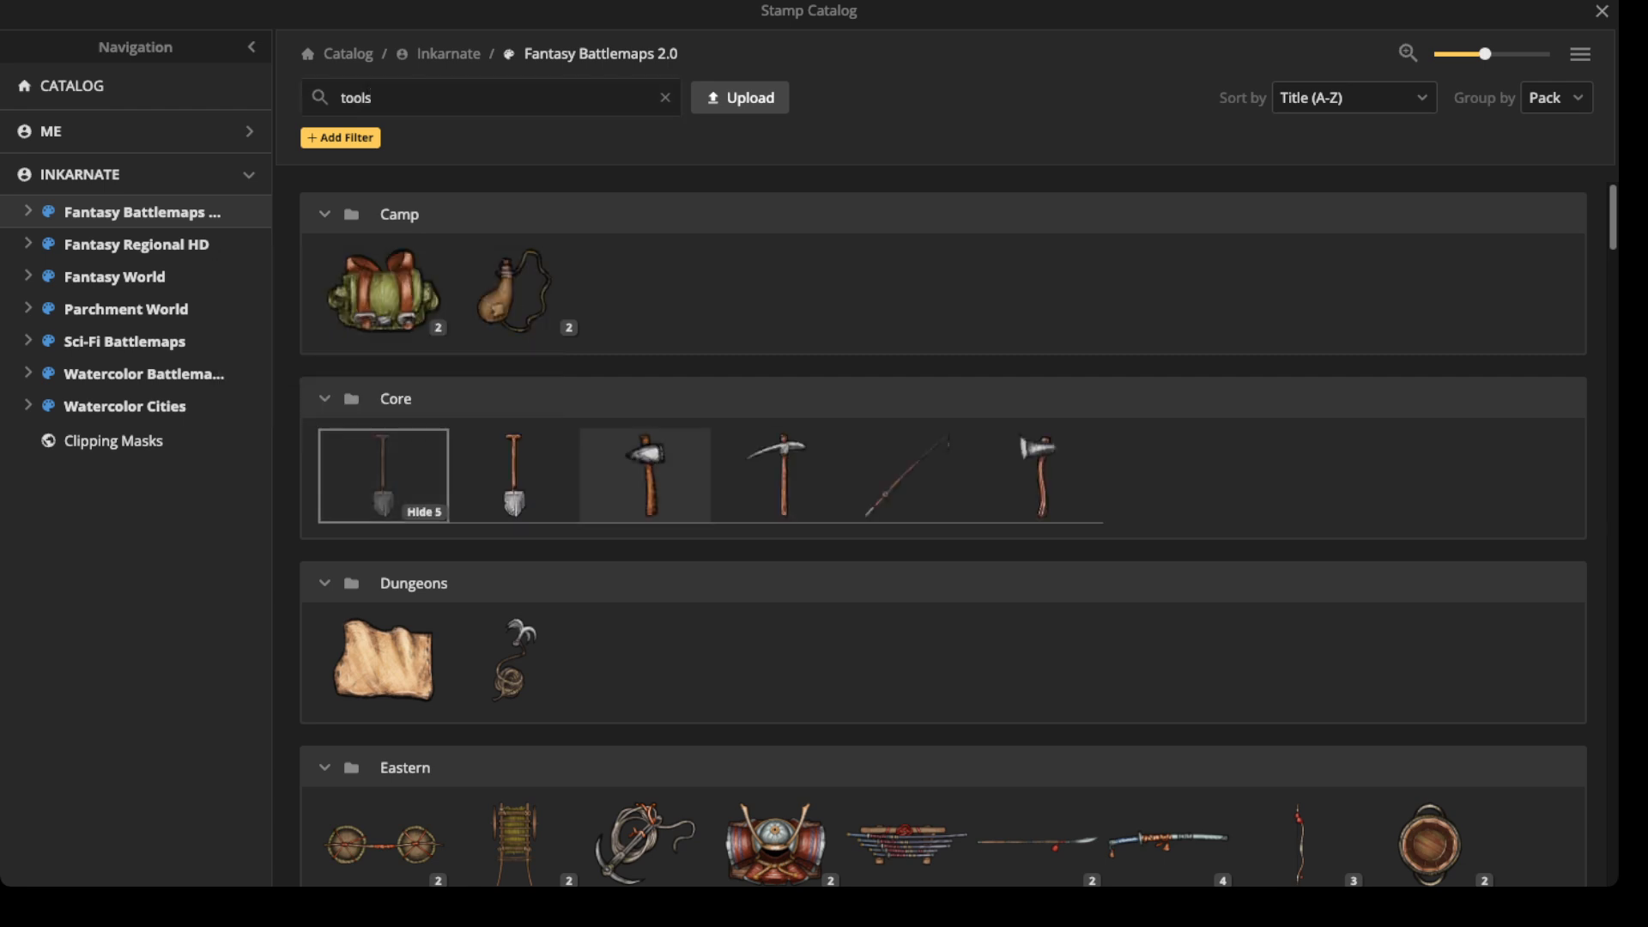
{"action": "left_click", "coordinate": [646, 476]}
{"action": "scroll", "coordinate": [662, 666], "scroll_direction": "up", "scroll_amount": 5}
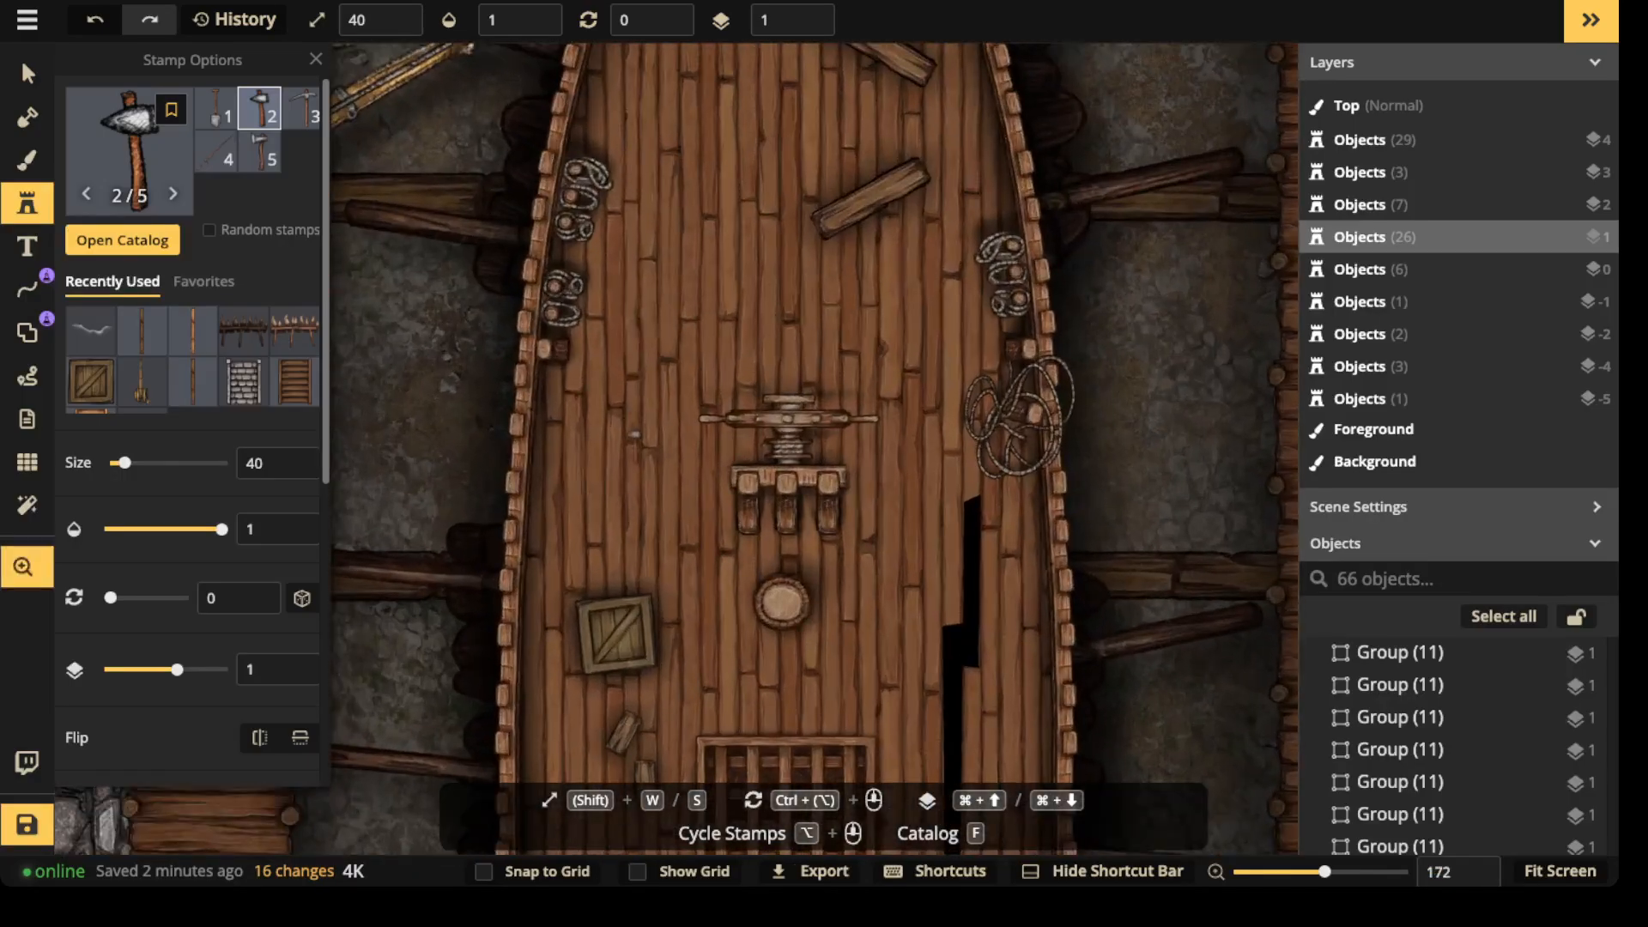
{"action": "left_click", "coordinate": [618, 327]}
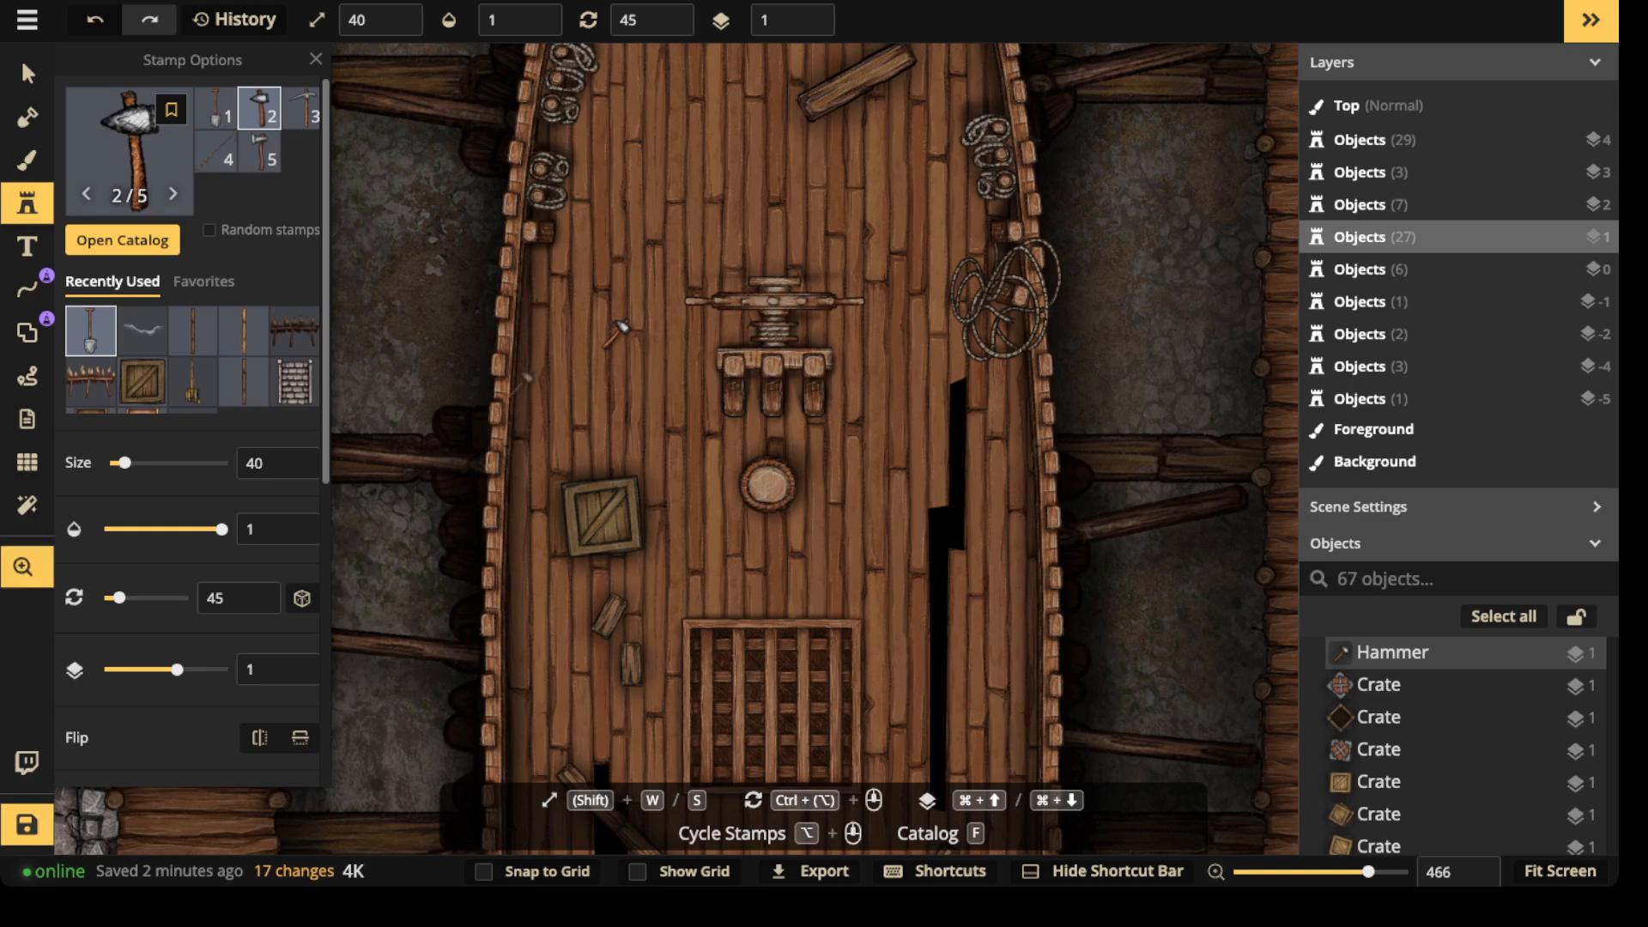
- Place a hammer rotated 330 degrees on the western dock's lower crate and another at the southern end of the eastern dock
{"action": "scroll", "coordinate": [670, 378], "scroll_direction": "left", "scroll_amount": 10}
{"action": "scroll", "coordinate": [605, 348], "scroll_direction": "down", "scroll_amount": 5}
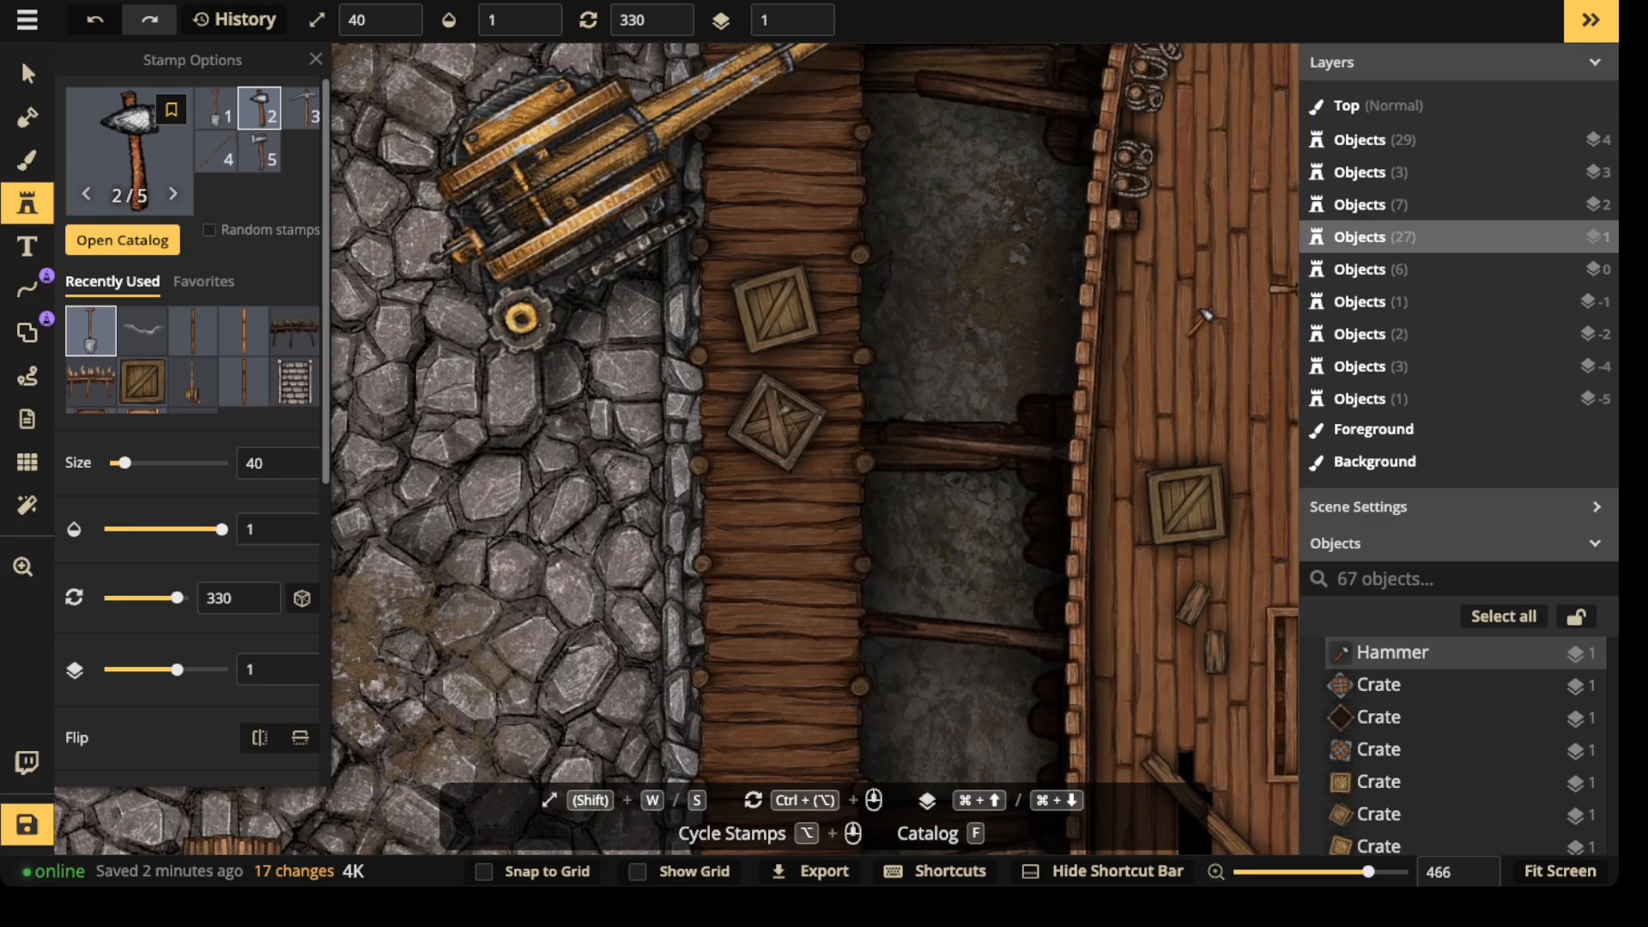
{"action": "left_click", "coordinate": [1204, 316]}
{"action": "scroll", "coordinate": [1205, 316], "scroll_direction": "down", "scroll_amount": 10}
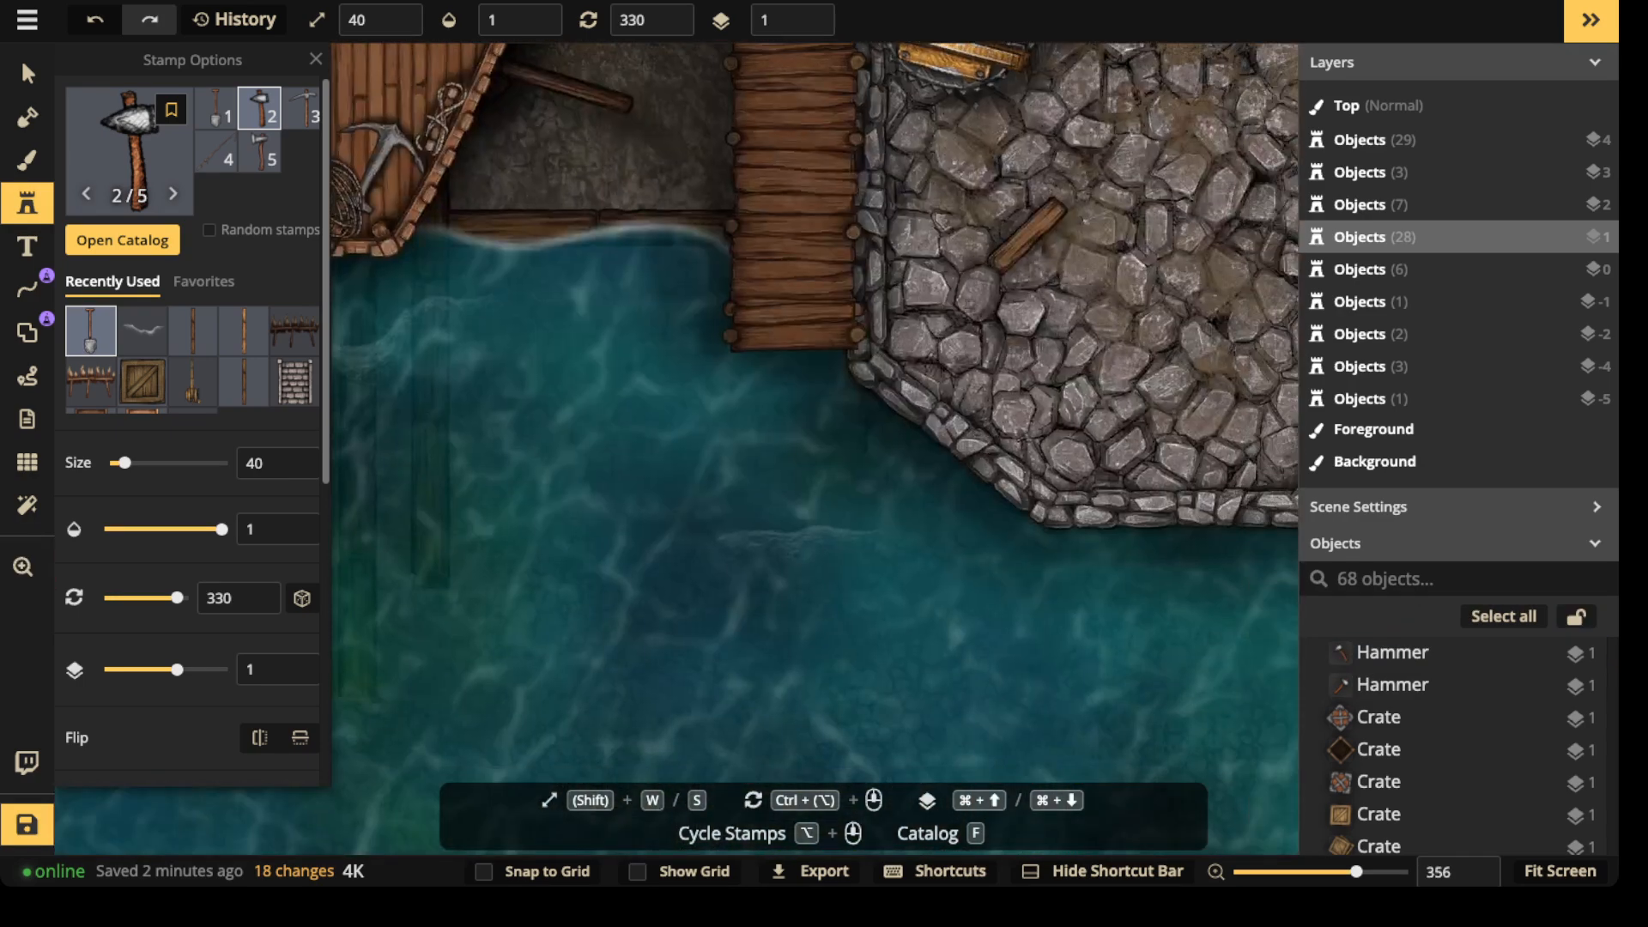
{"action": "scroll", "coordinate": [807, 255], "scroll_direction": "up", "scroll_amount": 1}
{"action": "left_click", "coordinate": [807, 256]}
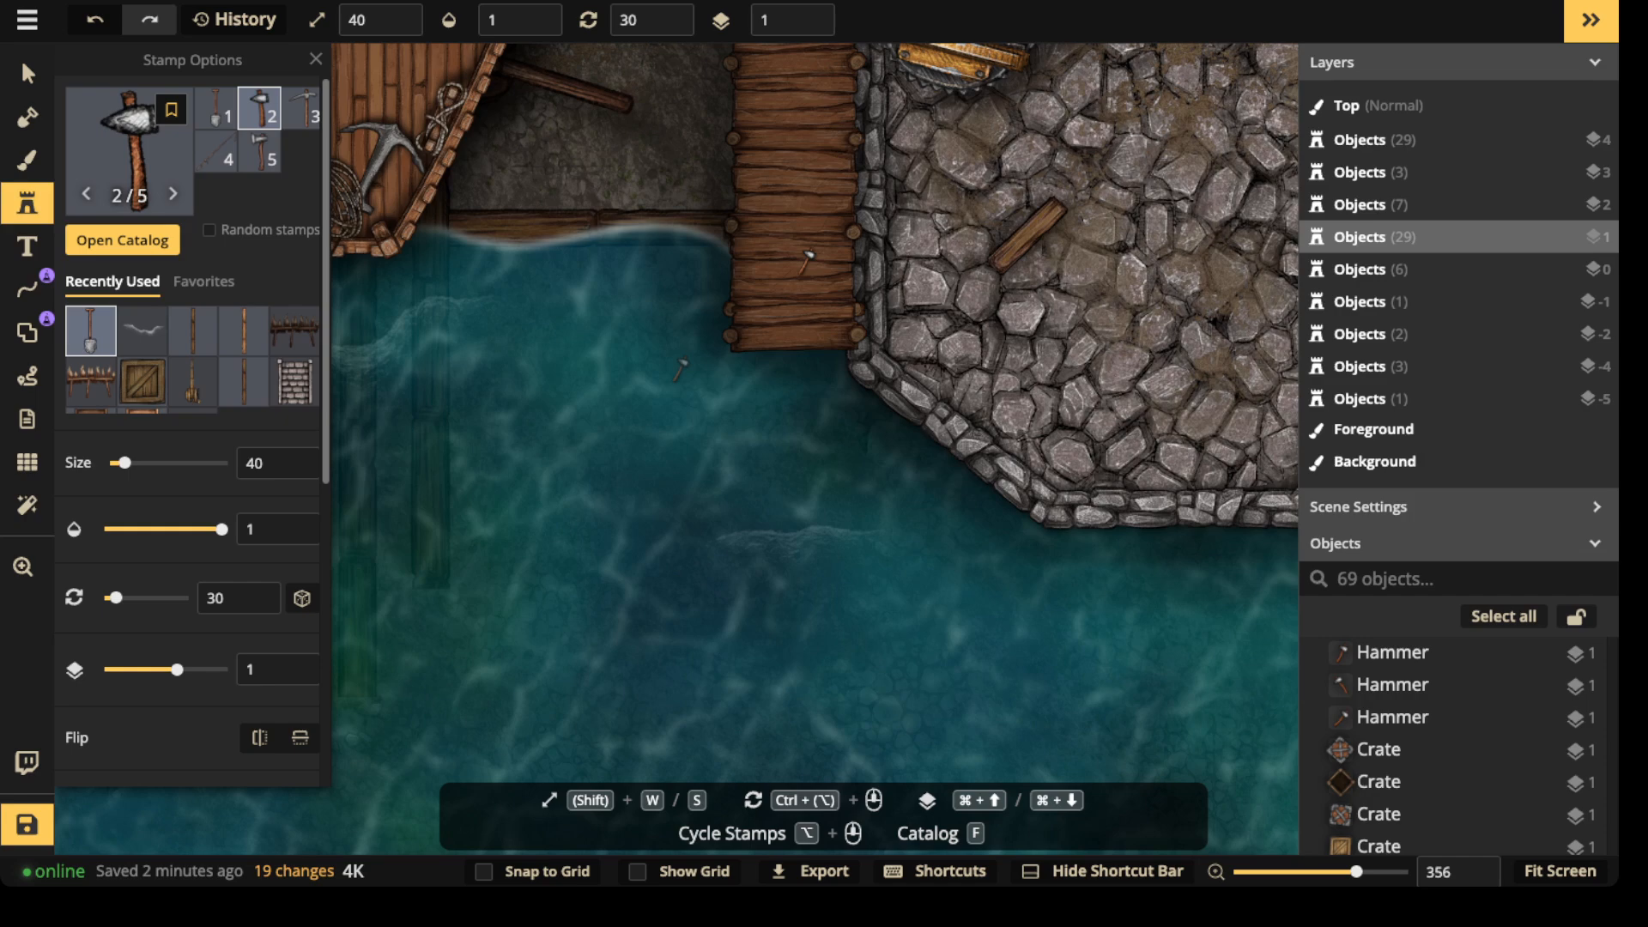
- Place two size 40 axes in the western yard, one rotated 315 degrees below the log bundles and one rotated 195 degrees
{"action": "scroll", "coordinate": [681, 369], "scroll_direction": "down", "scroll_amount": 3}
{"action": "scroll", "coordinate": [681, 369], "scroll_direction": "up", "scroll_amount": 5}
{"action": "scroll", "coordinate": [681, 369], "scroll_direction": "left", "scroll_amount": 5}
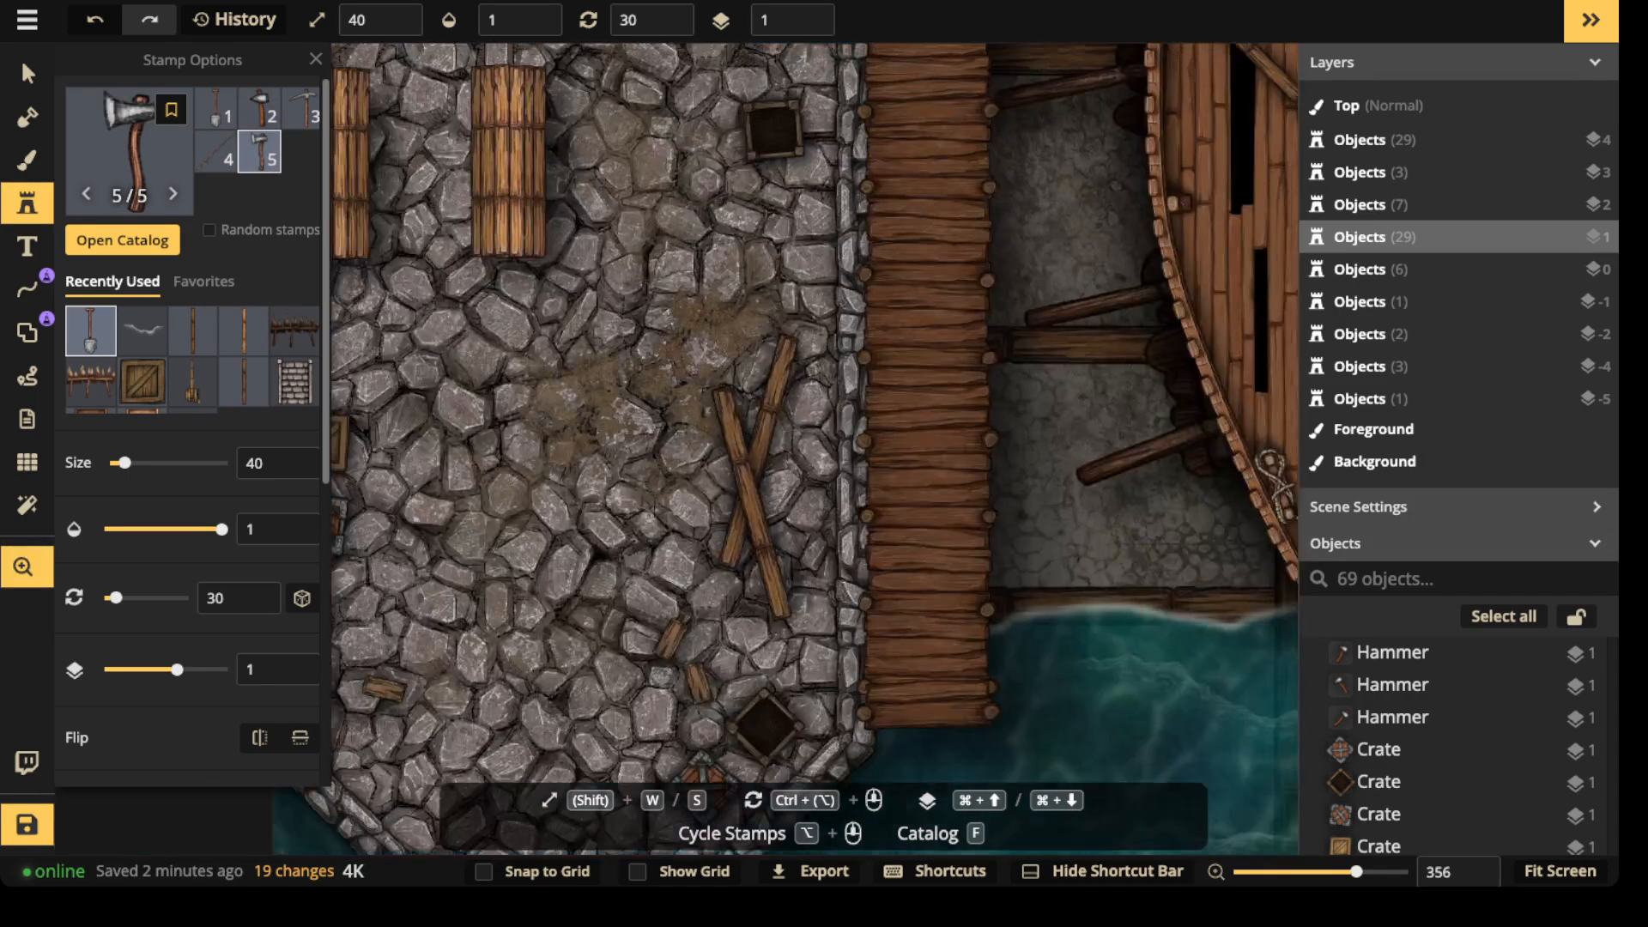
{"action": "scroll", "coordinate": [798, 447], "scroll_direction": "left", "scroll_amount": 5}
{"action": "left_click", "coordinate": [850, 166]}
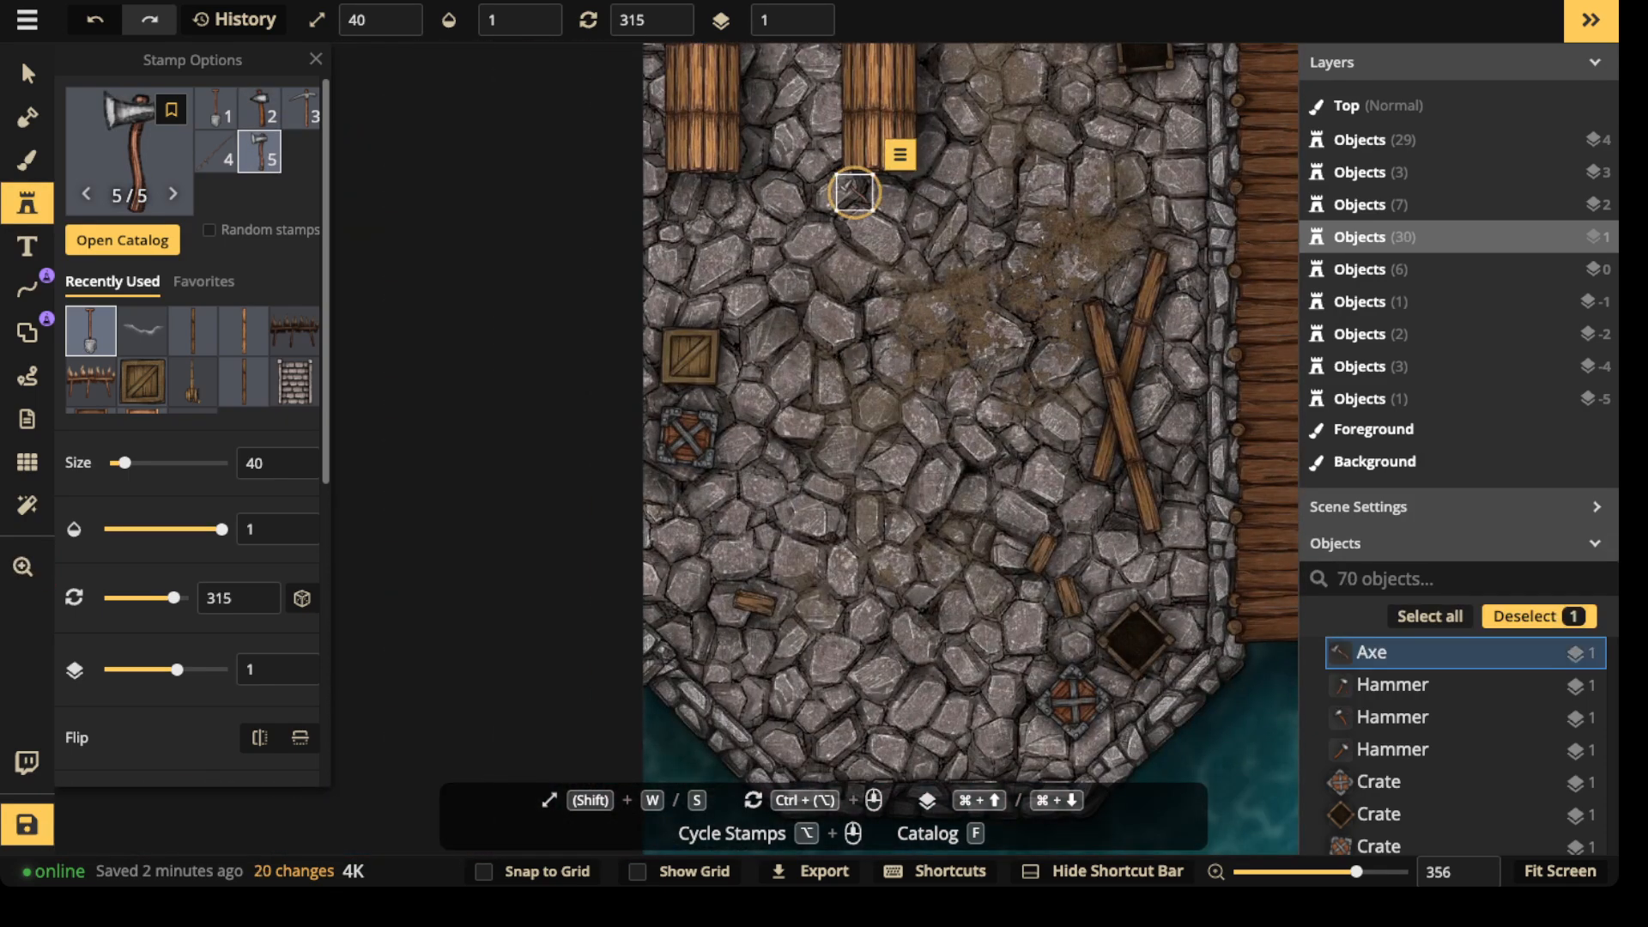
{"action": "scroll", "coordinate": [850, 166], "scroll_direction": "up", "scroll_amount": 6}
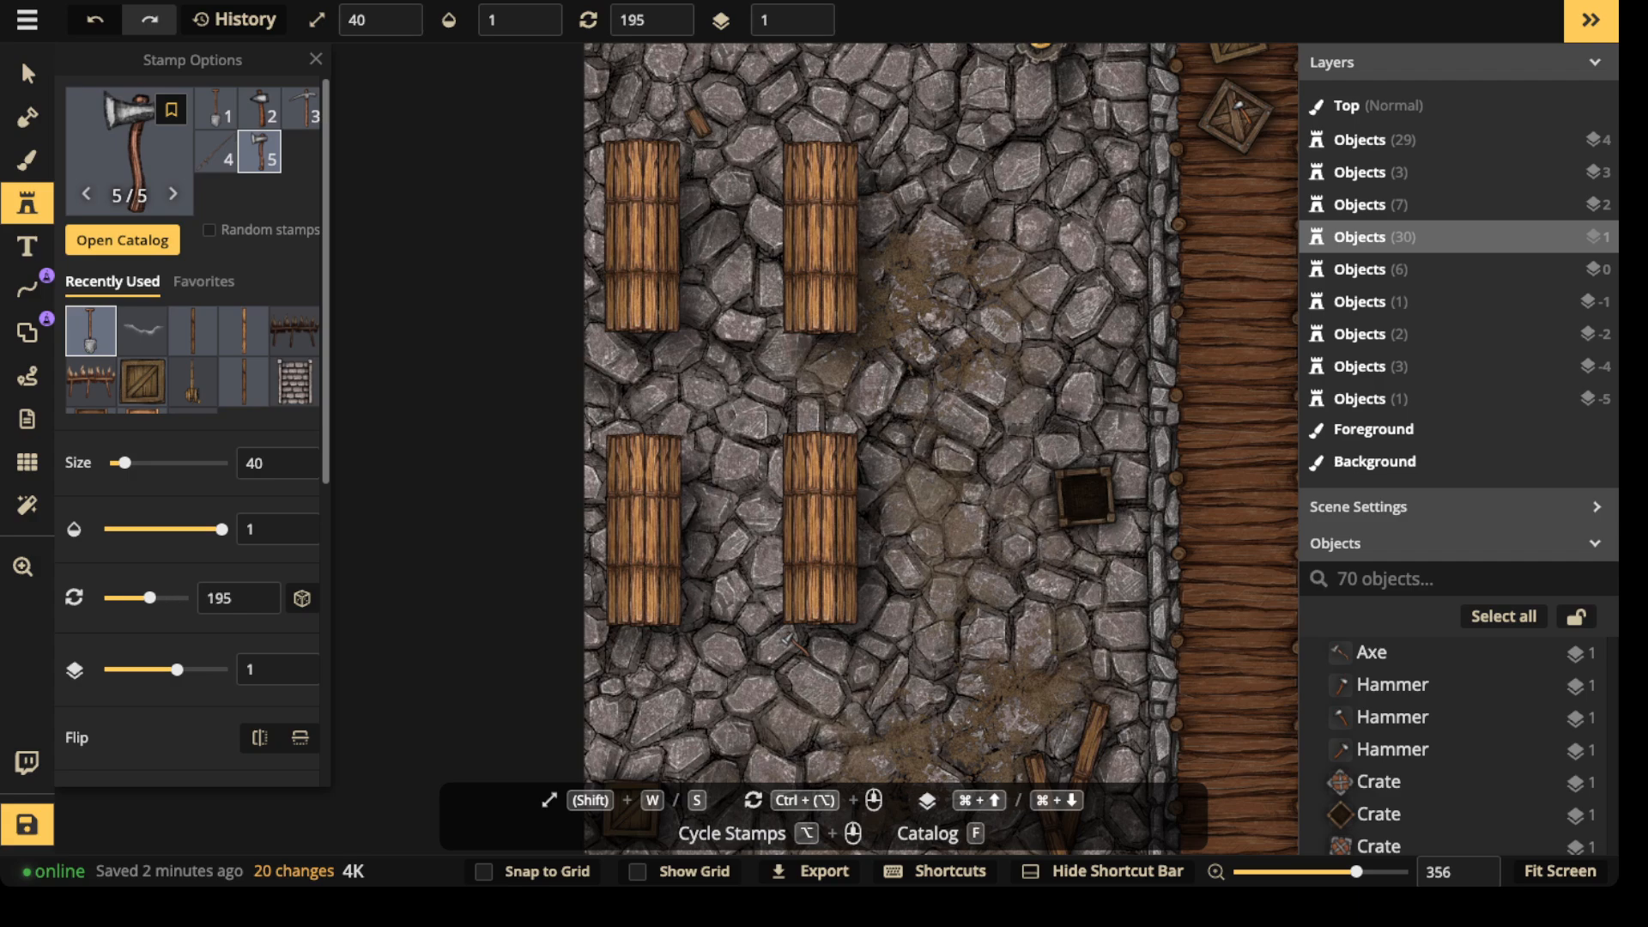
{"action": "left_click", "coordinate": [794, 644]}
- Increase the axe size to 80 and place one beside the crossed planks in the western yard
{"action": "scroll", "coordinate": [794, 644], "scroll_direction": "down", "scroll_amount": 6}
{"action": "scroll", "coordinate": [794, 644], "scroll_direction": "right", "scroll_amount": 3}
{"action": "key", "text": "w"}
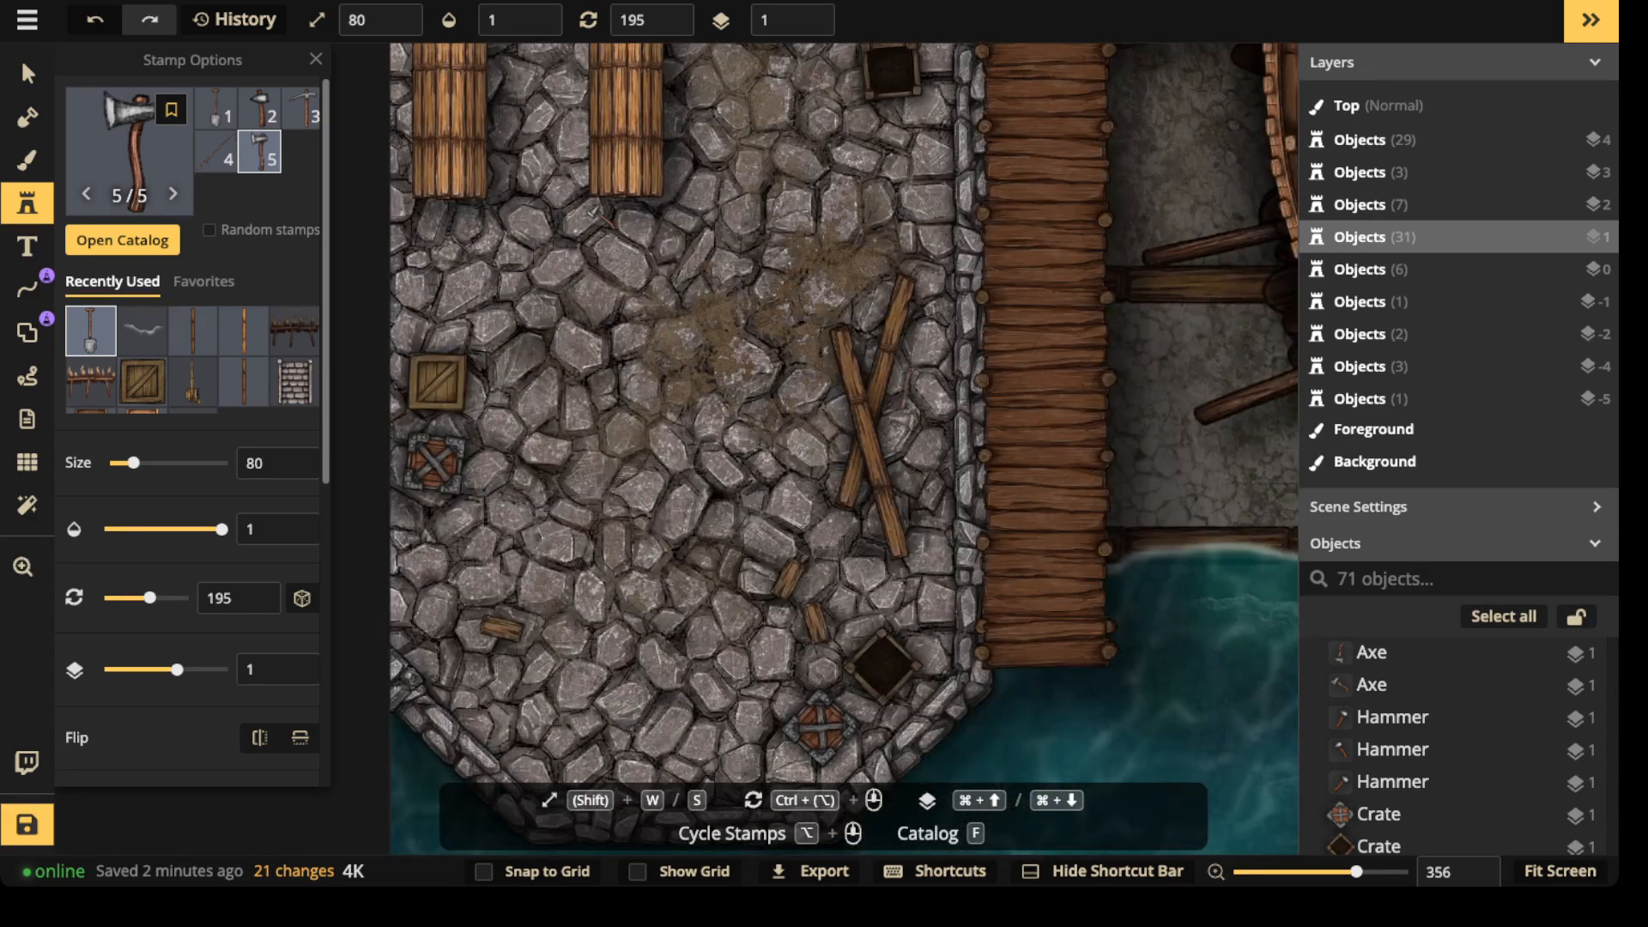
{"action": "left_click", "coordinate": [902, 404]}
- Place a size 80 axe rotated 30 degrees between the log bundle and the stone stairs in the eastern yard, and deselect it
{"action": "scroll", "coordinate": [902, 404], "scroll_direction": "down", "scroll_amount": 5}
{"action": "scroll", "coordinate": [902, 403], "scroll_direction": "right", "scroll_amount": 6}
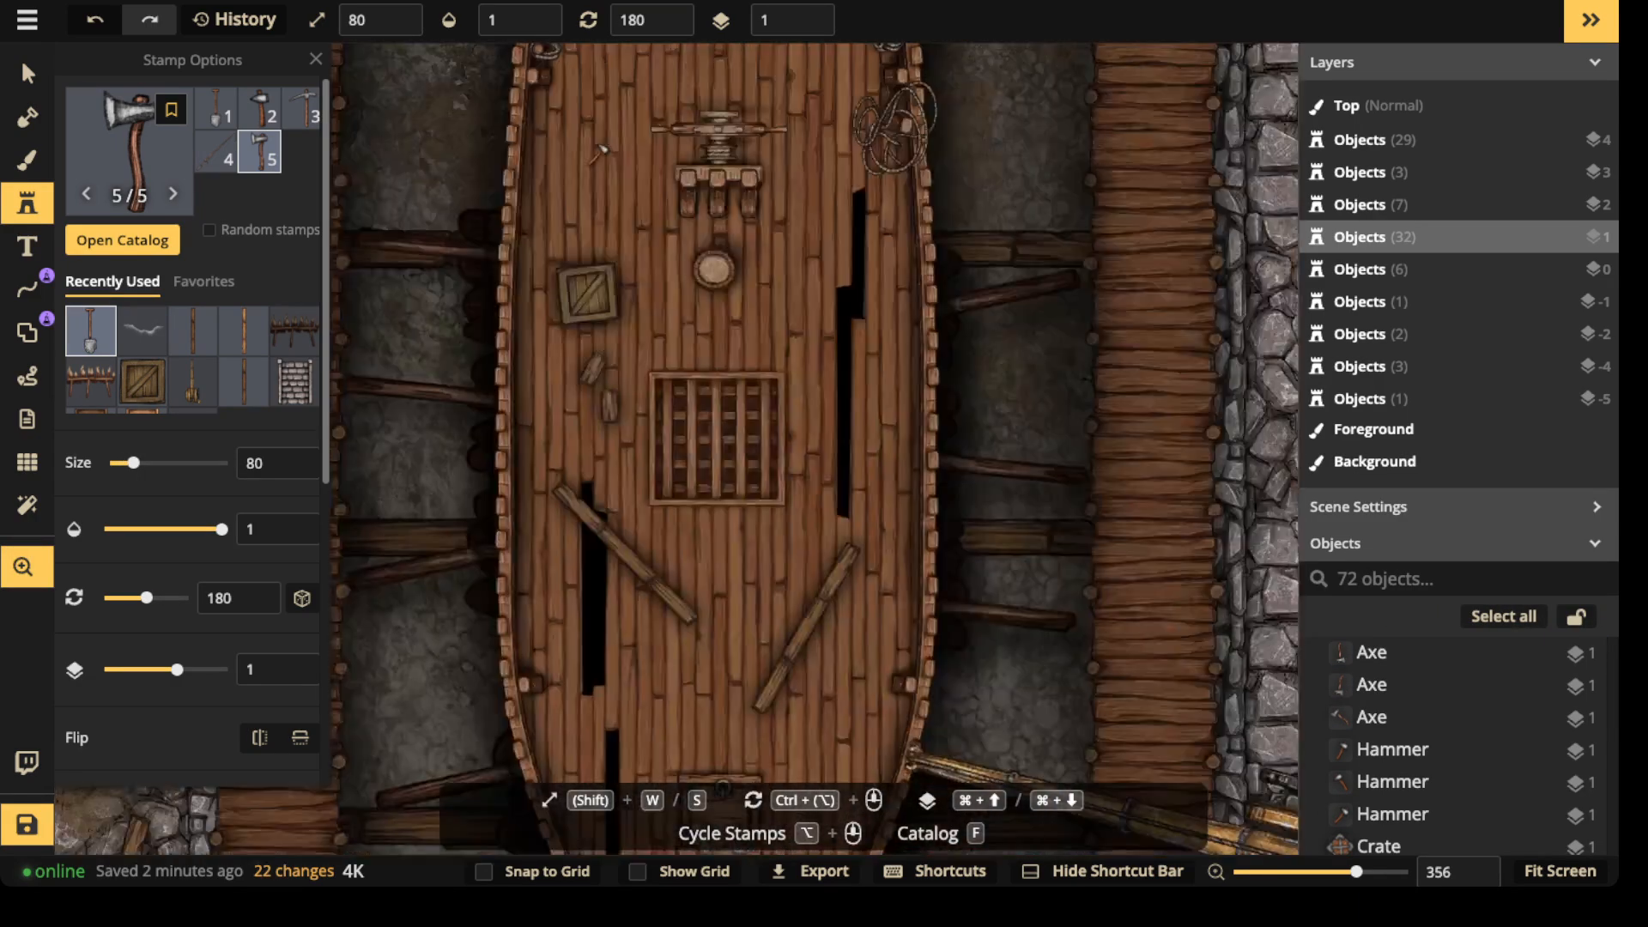
{"action": "scroll", "coordinate": [777, 415], "scroll_direction": "up", "scroll_amount": 8}
{"action": "scroll", "coordinate": [777, 415], "scroll_direction": "right", "scroll_amount": 3}
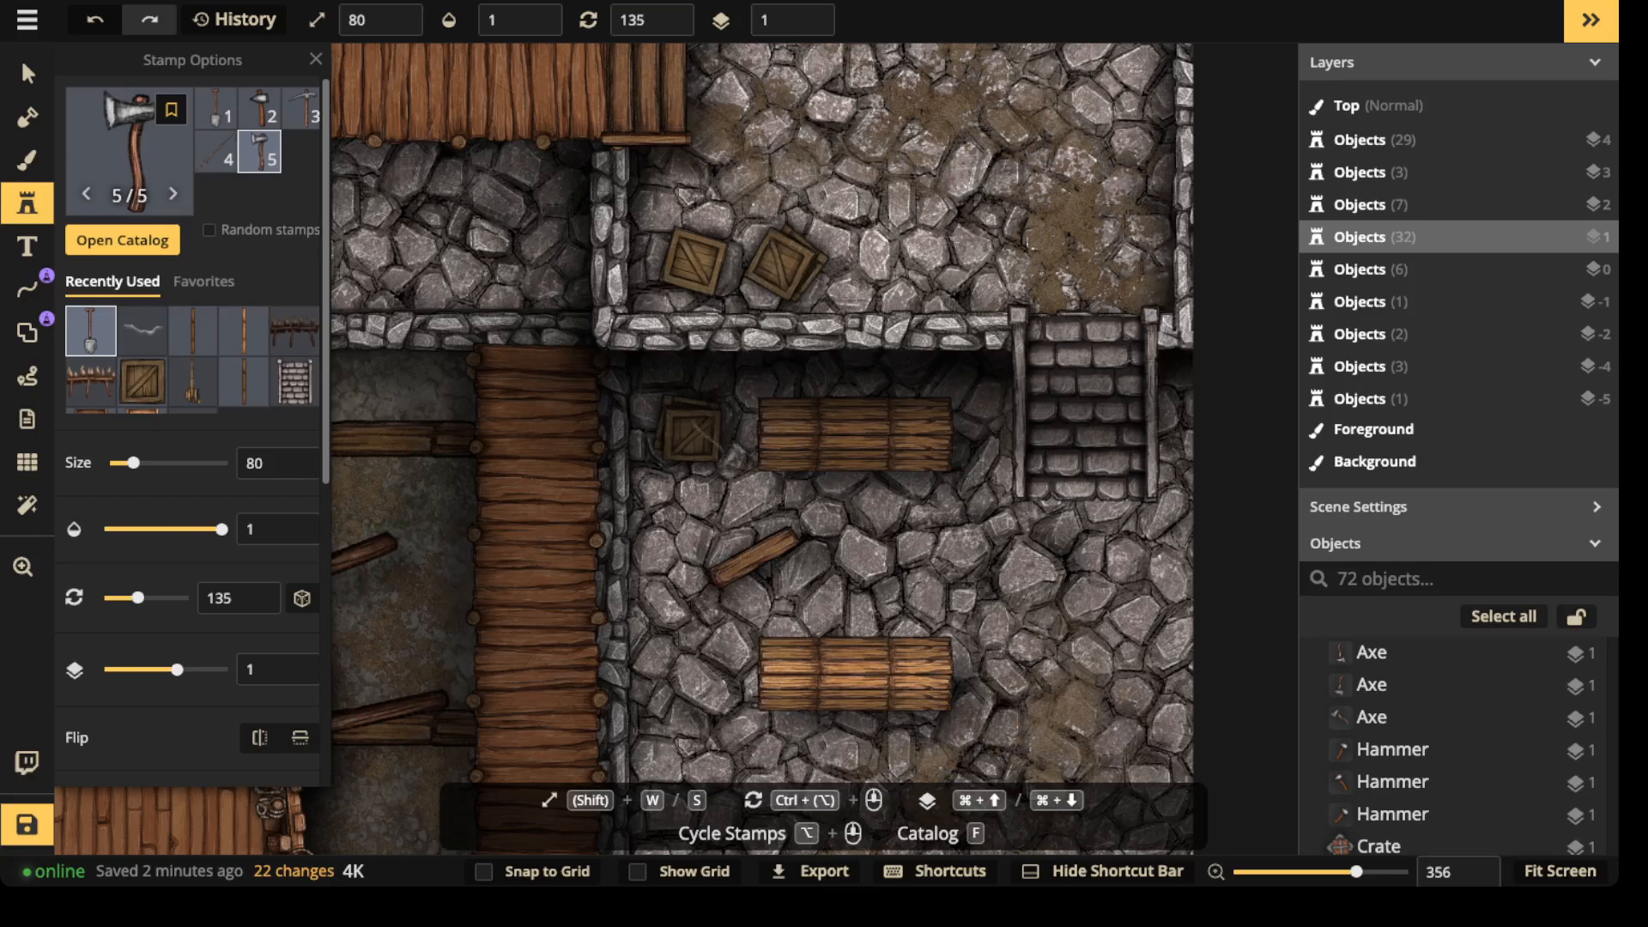
{"action": "scroll", "coordinate": [952, 480], "scroll_direction": "down", "scroll_amount": 7}
{"action": "left_click", "coordinate": [971, 469]}
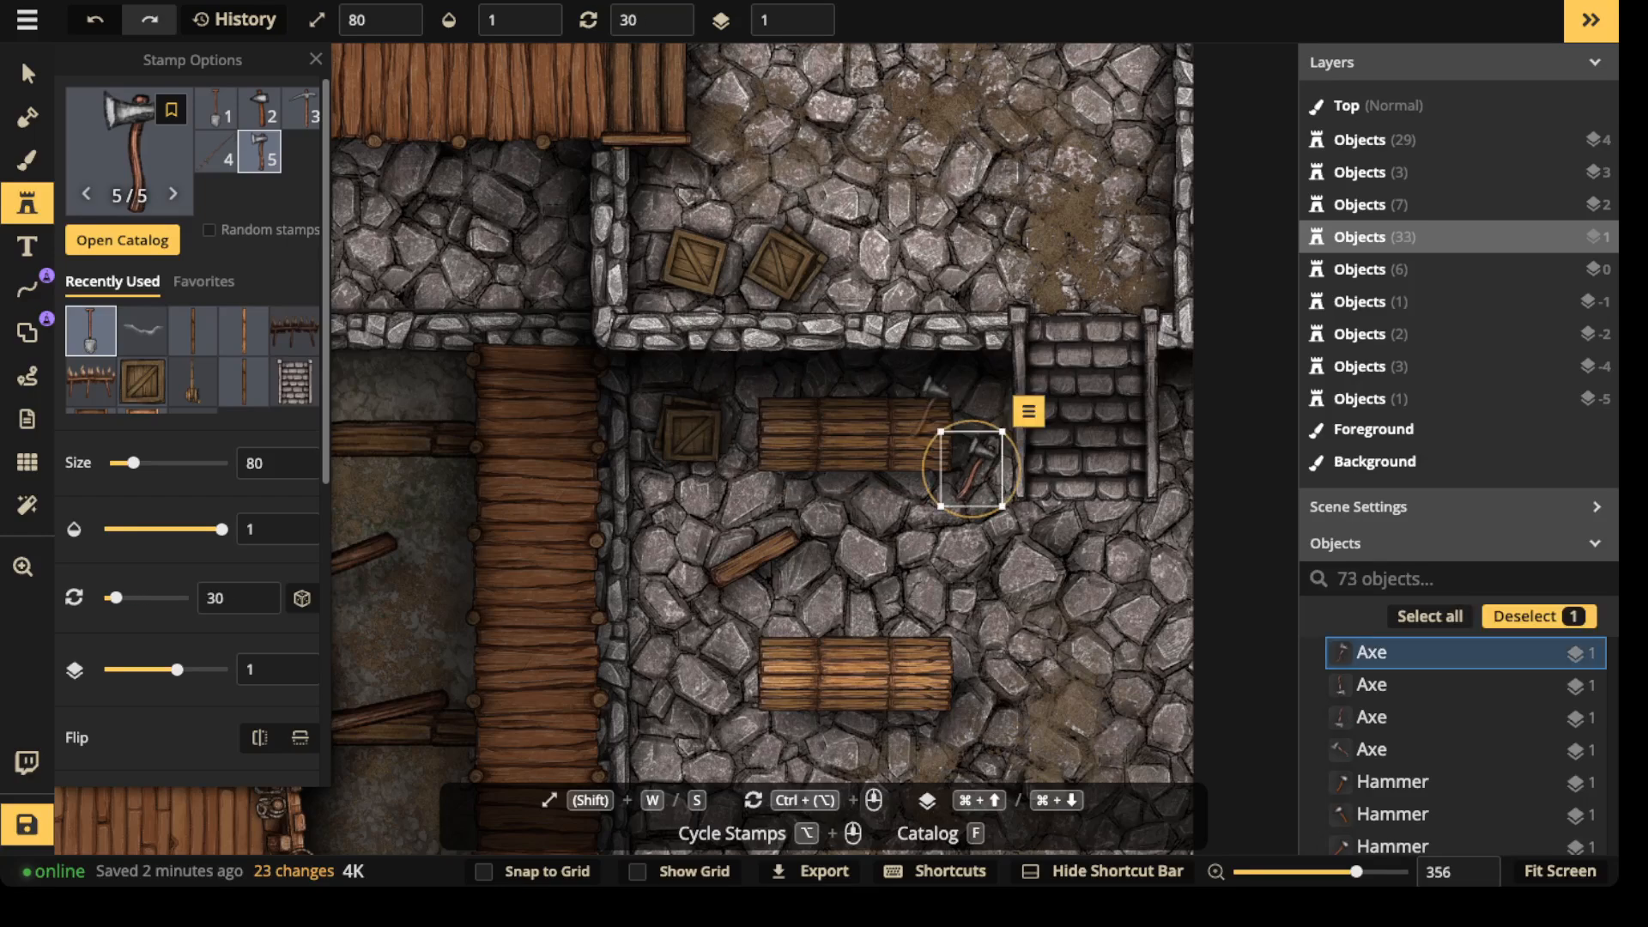
{"action": "key", "text": "Escape"}
{"action": "scroll", "coordinate": [971, 470], "scroll_direction": "down", "scroll_amount": 10}
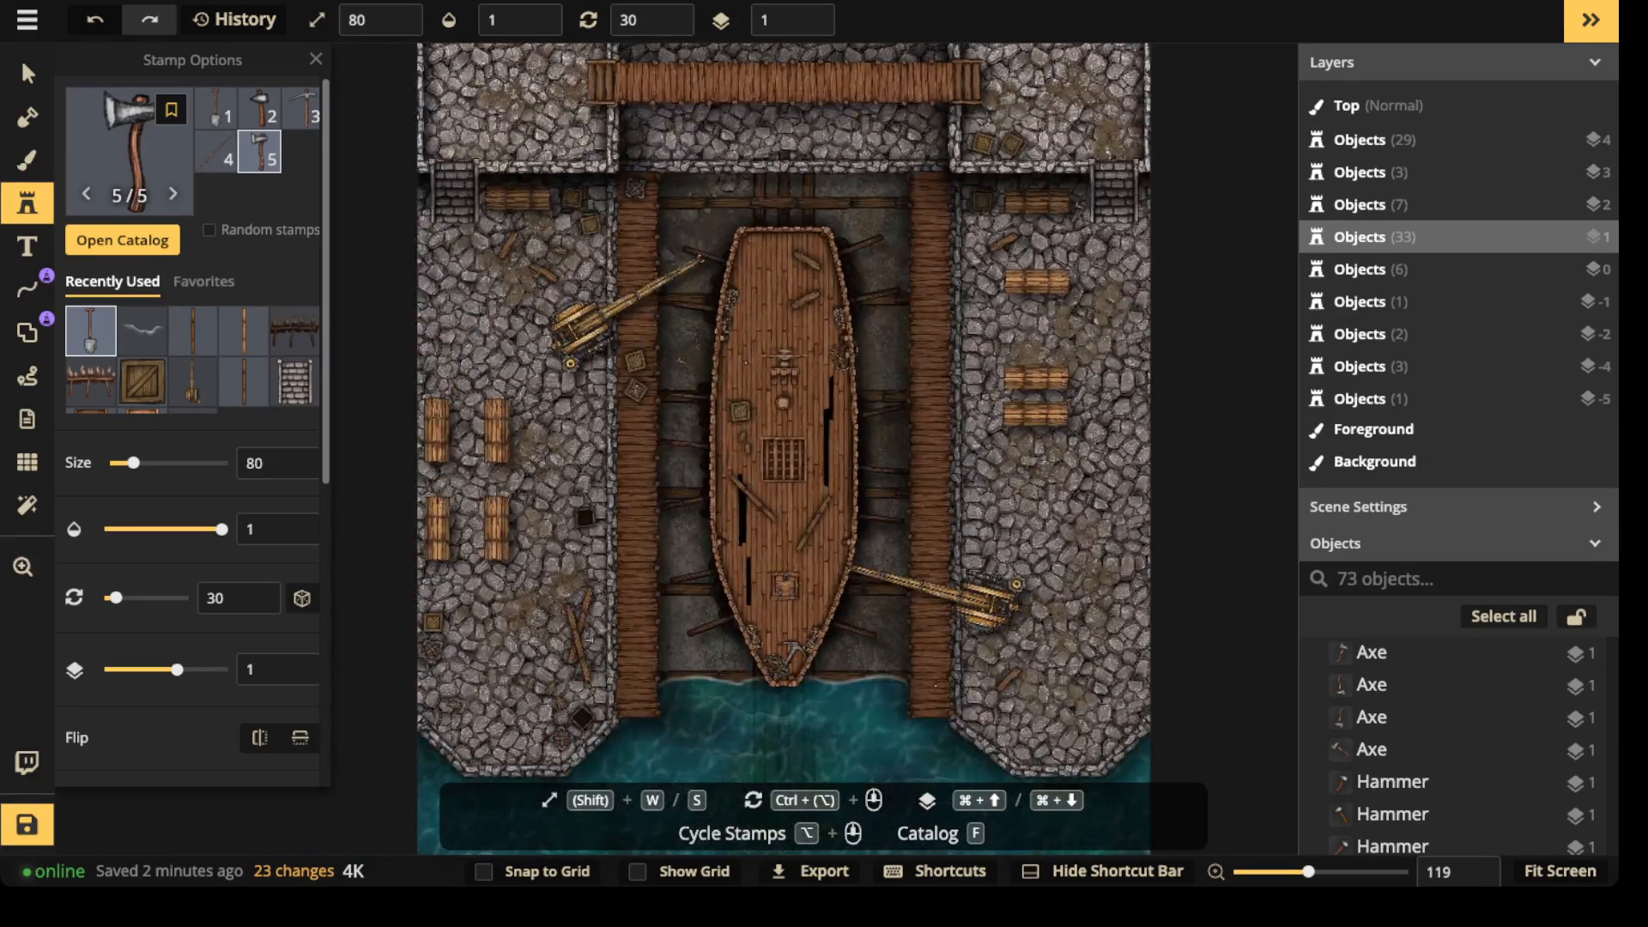
- Search the stamp catalog for bench, choose the plain plank bench and set it to size 70, rotated 90 degrees
{"action": "key", "text": "f"}
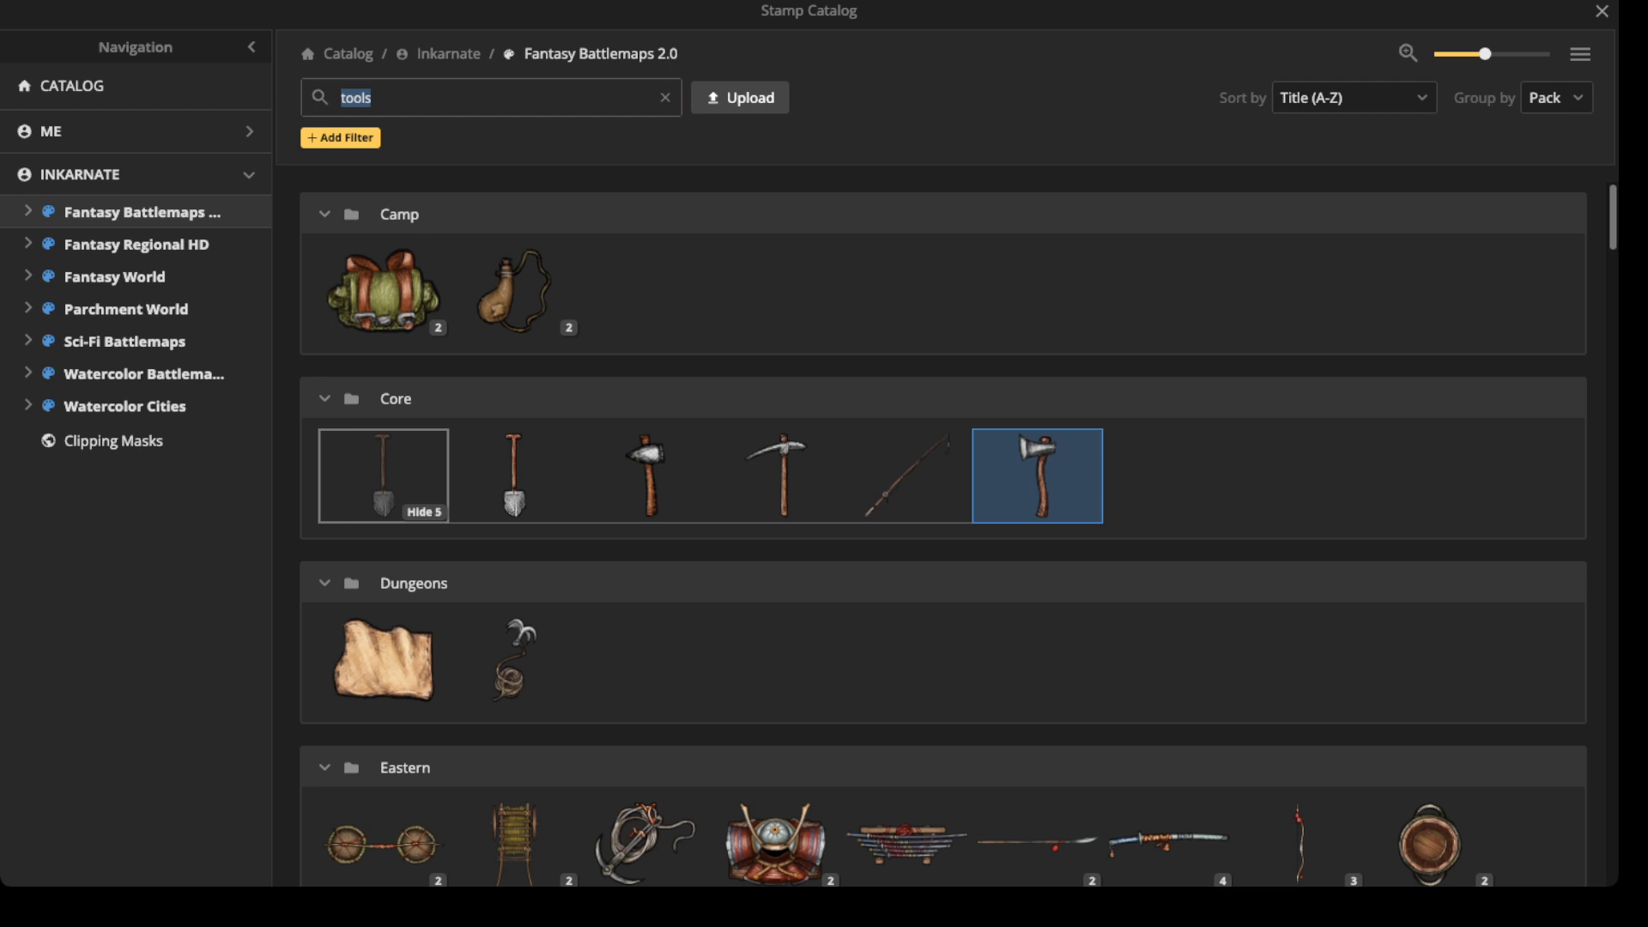
{"action": "type", "text": "ben"}
{"action": "key", "text": "Return"}
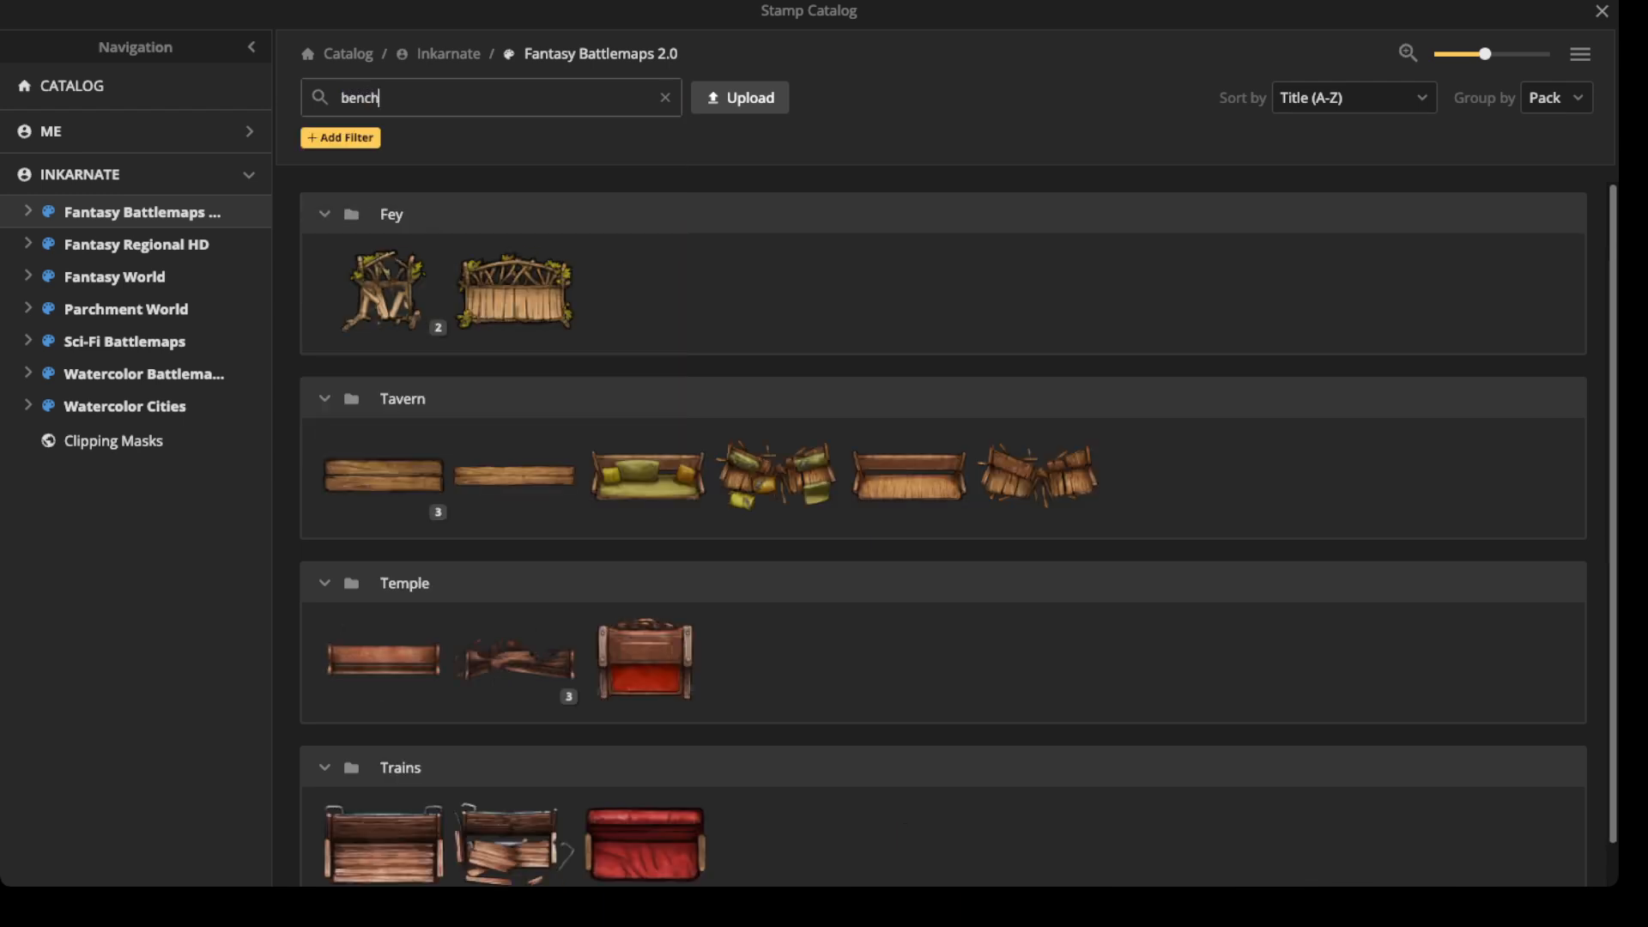
{"action": "left_click", "coordinate": [383, 476]}
{"action": "scroll", "coordinate": [576, 437], "scroll_direction": "up", "scroll_amount": 5}
{"action": "scroll", "coordinate": [591, 439], "scroll_direction": "down", "scroll_amount": 6, "text": "ctrl"}
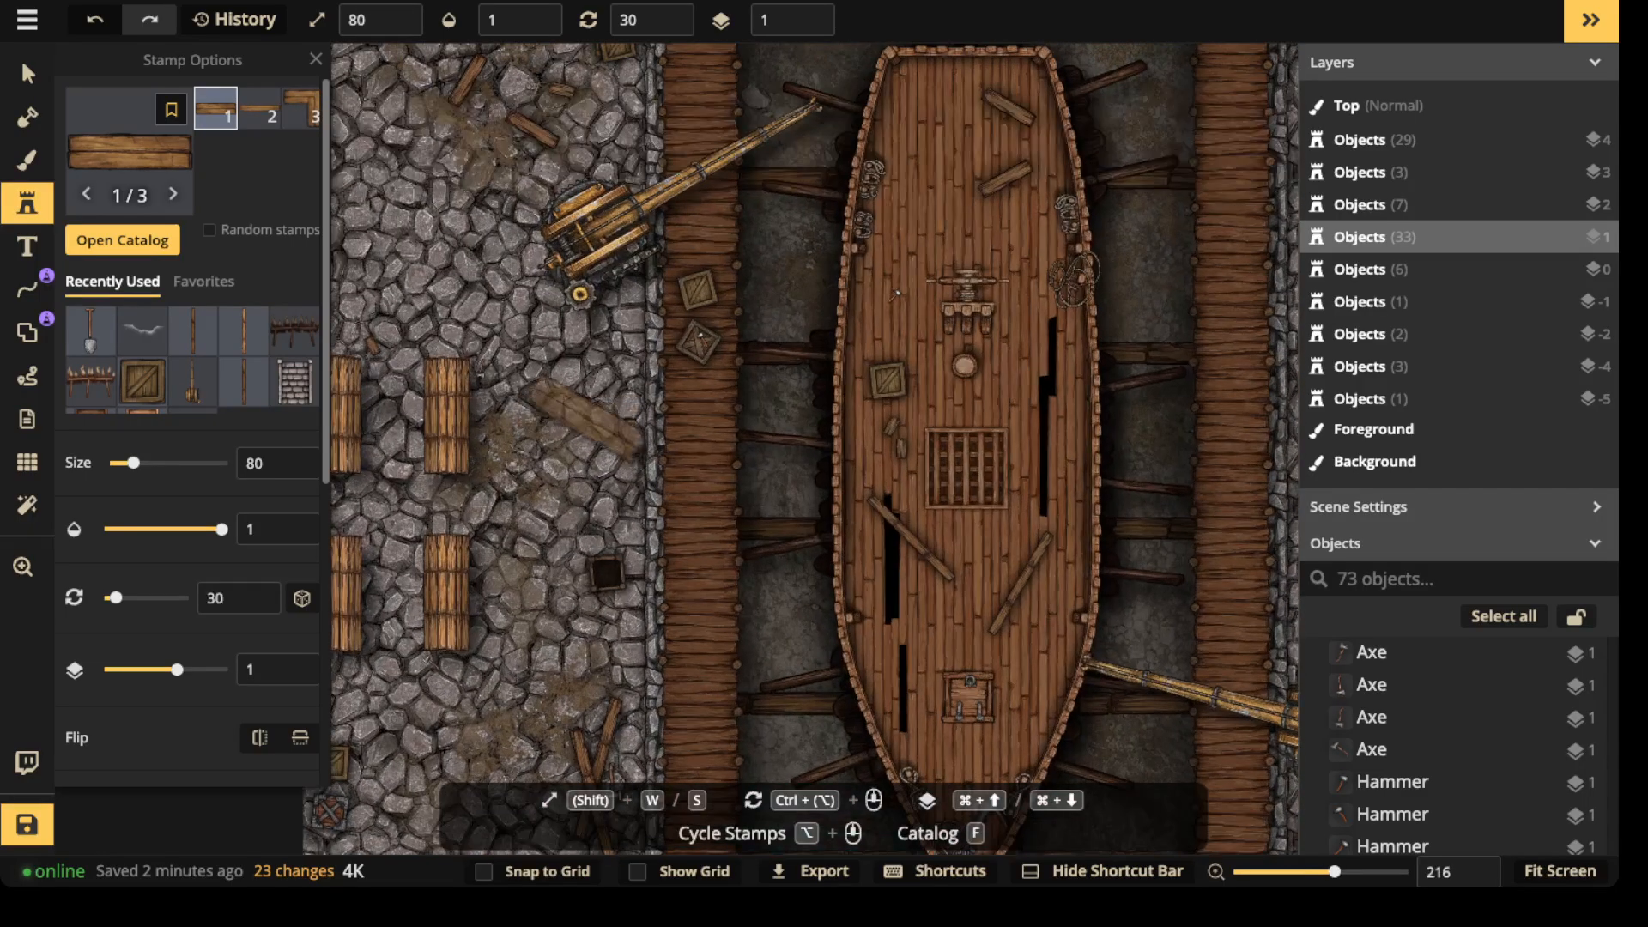
{"action": "key", "text": "s"}
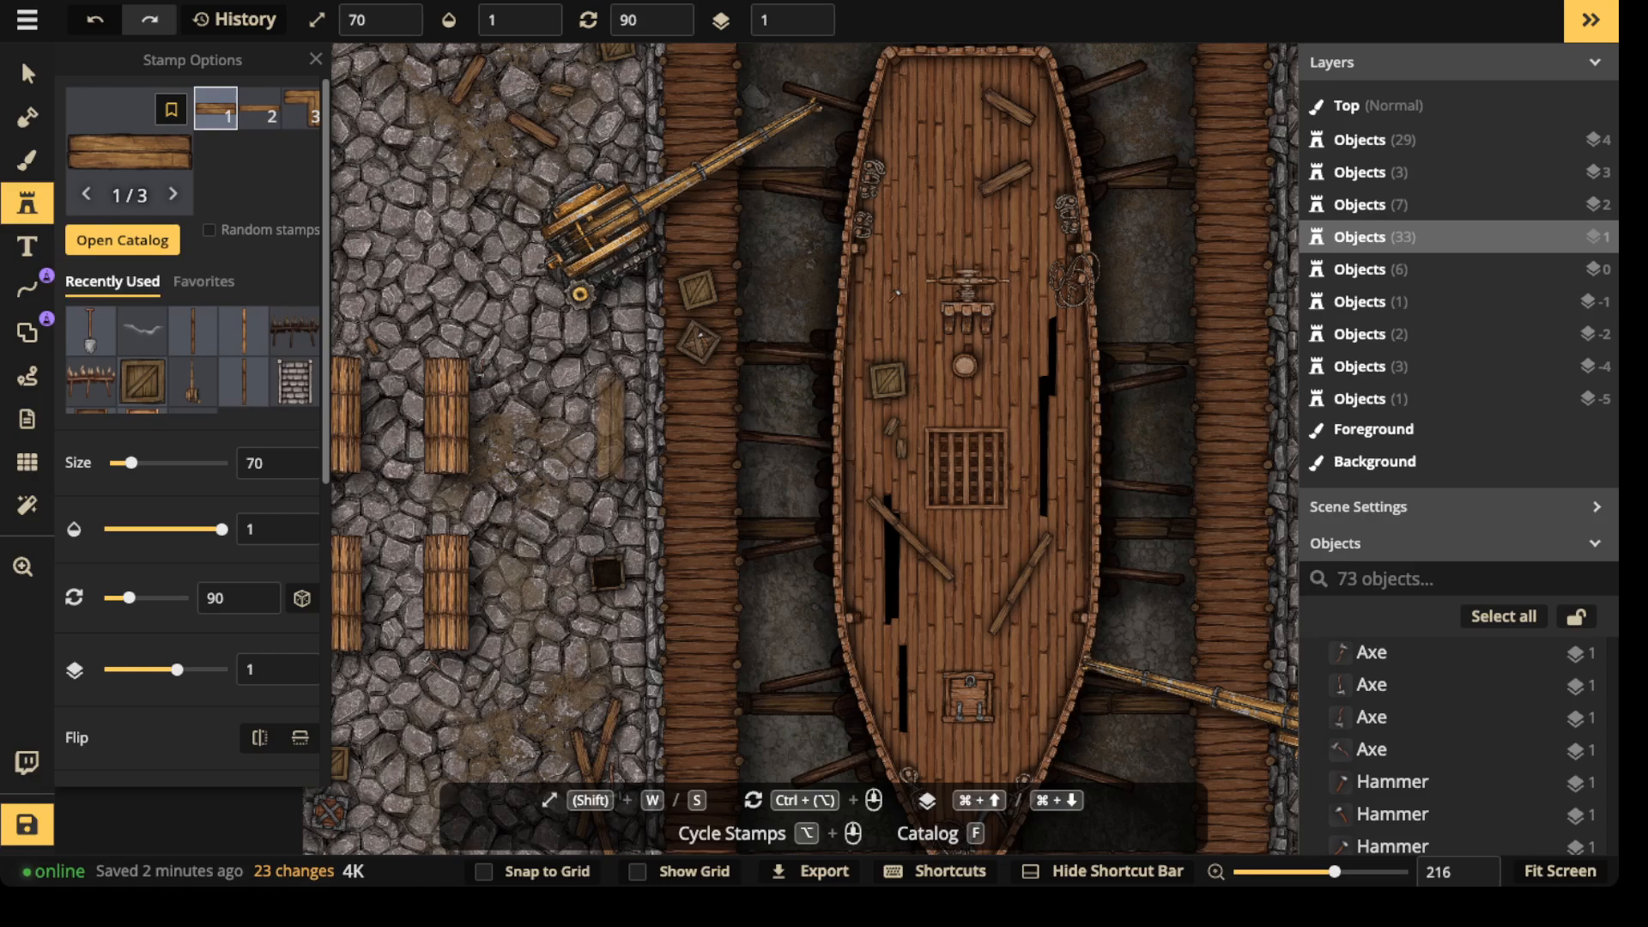
{"action": "left_click", "coordinate": [610, 425]}
{"action": "key", "text": "v"}
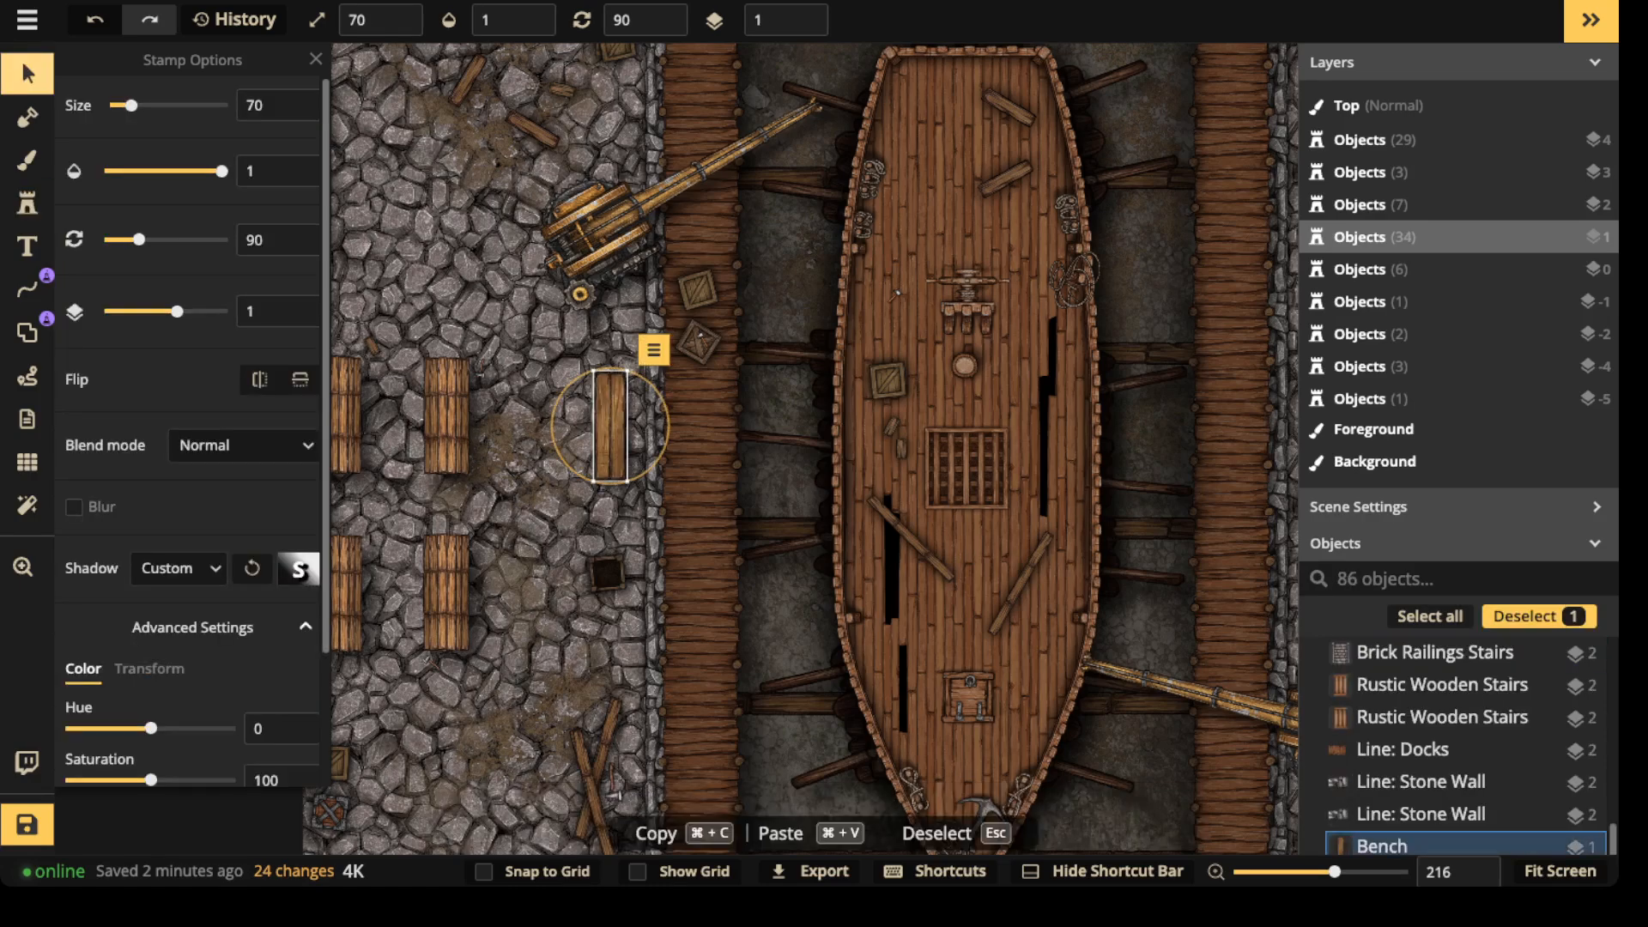
{"action": "key", "text": "Delete"}
{"action": "key", "text": "o"}
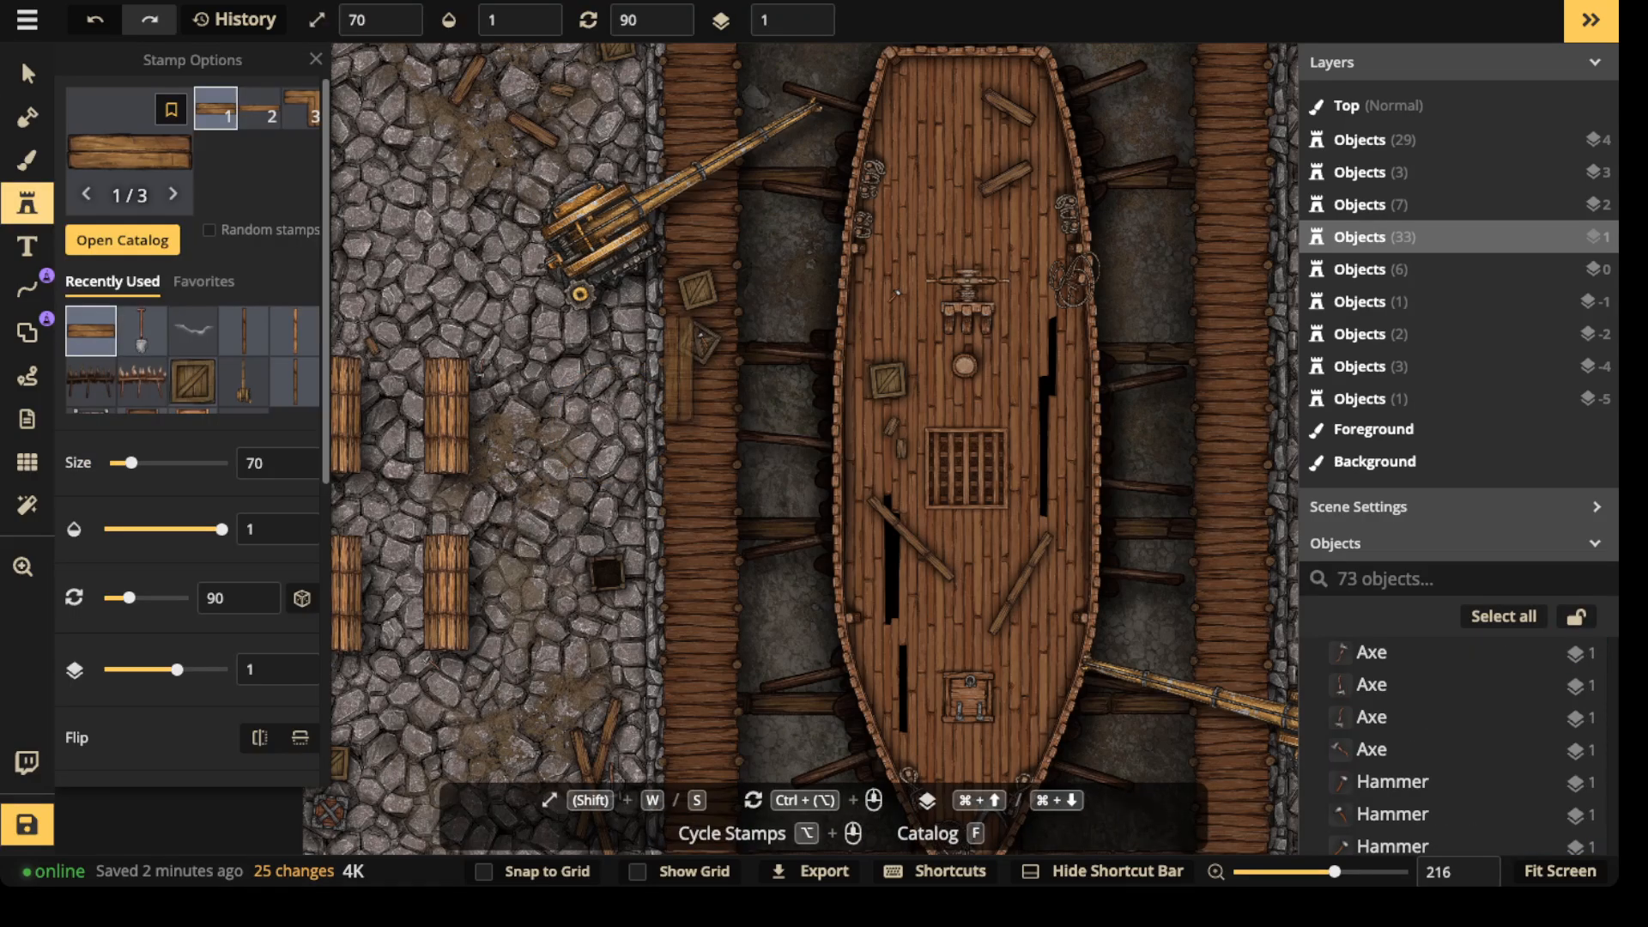
- Set the bench stamp's shadow to horizontal and vertical offset 0, intensity 1.13 and blur 9.7
{"action": "left_click", "coordinate": [299, 410]}
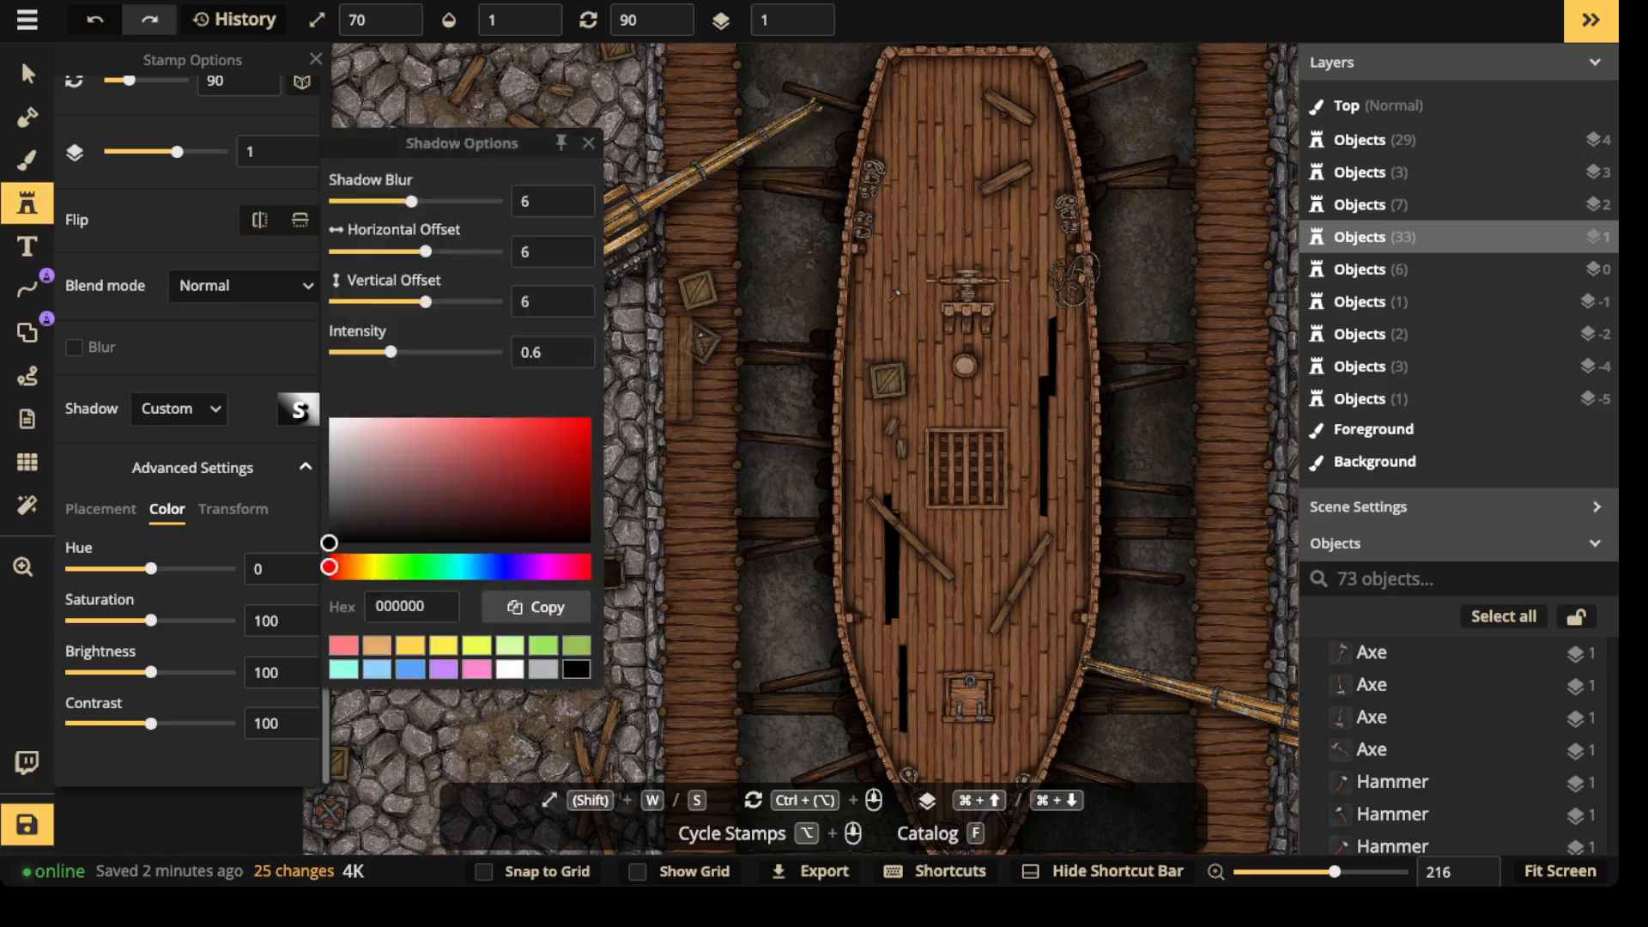
{"action": "left_click", "coordinate": [537, 252]}
{"action": "key", "text": "BackSpace"}
{"action": "type", "text": "0"}
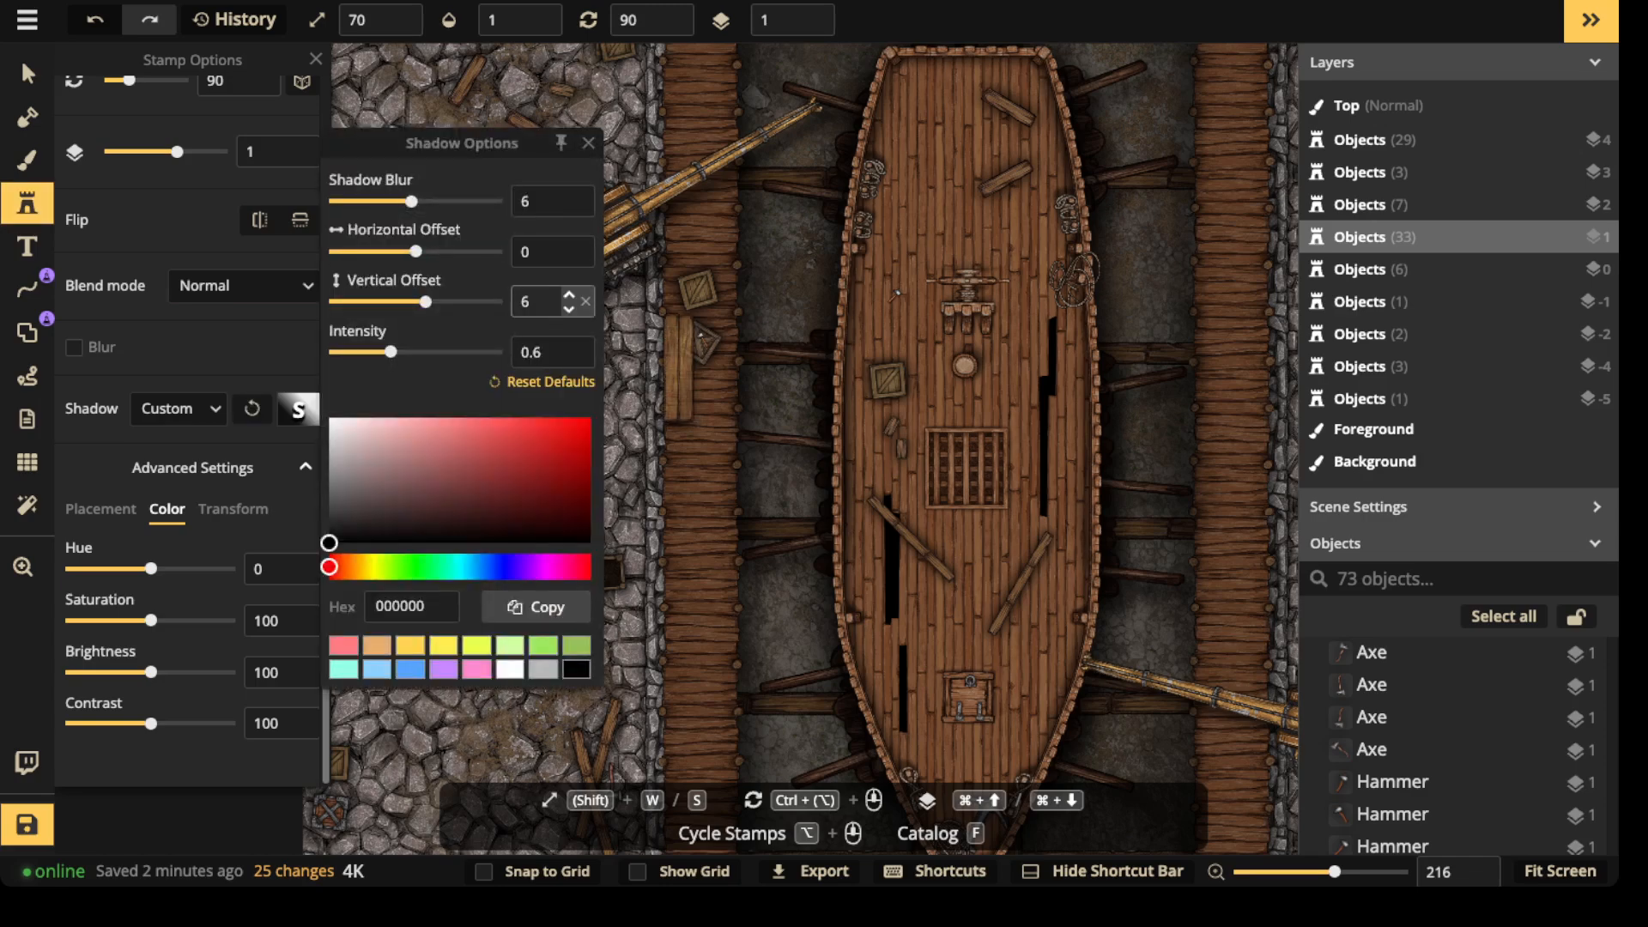
{"action": "key", "text": "BackSpace"}
{"action": "type", "text": "0"}
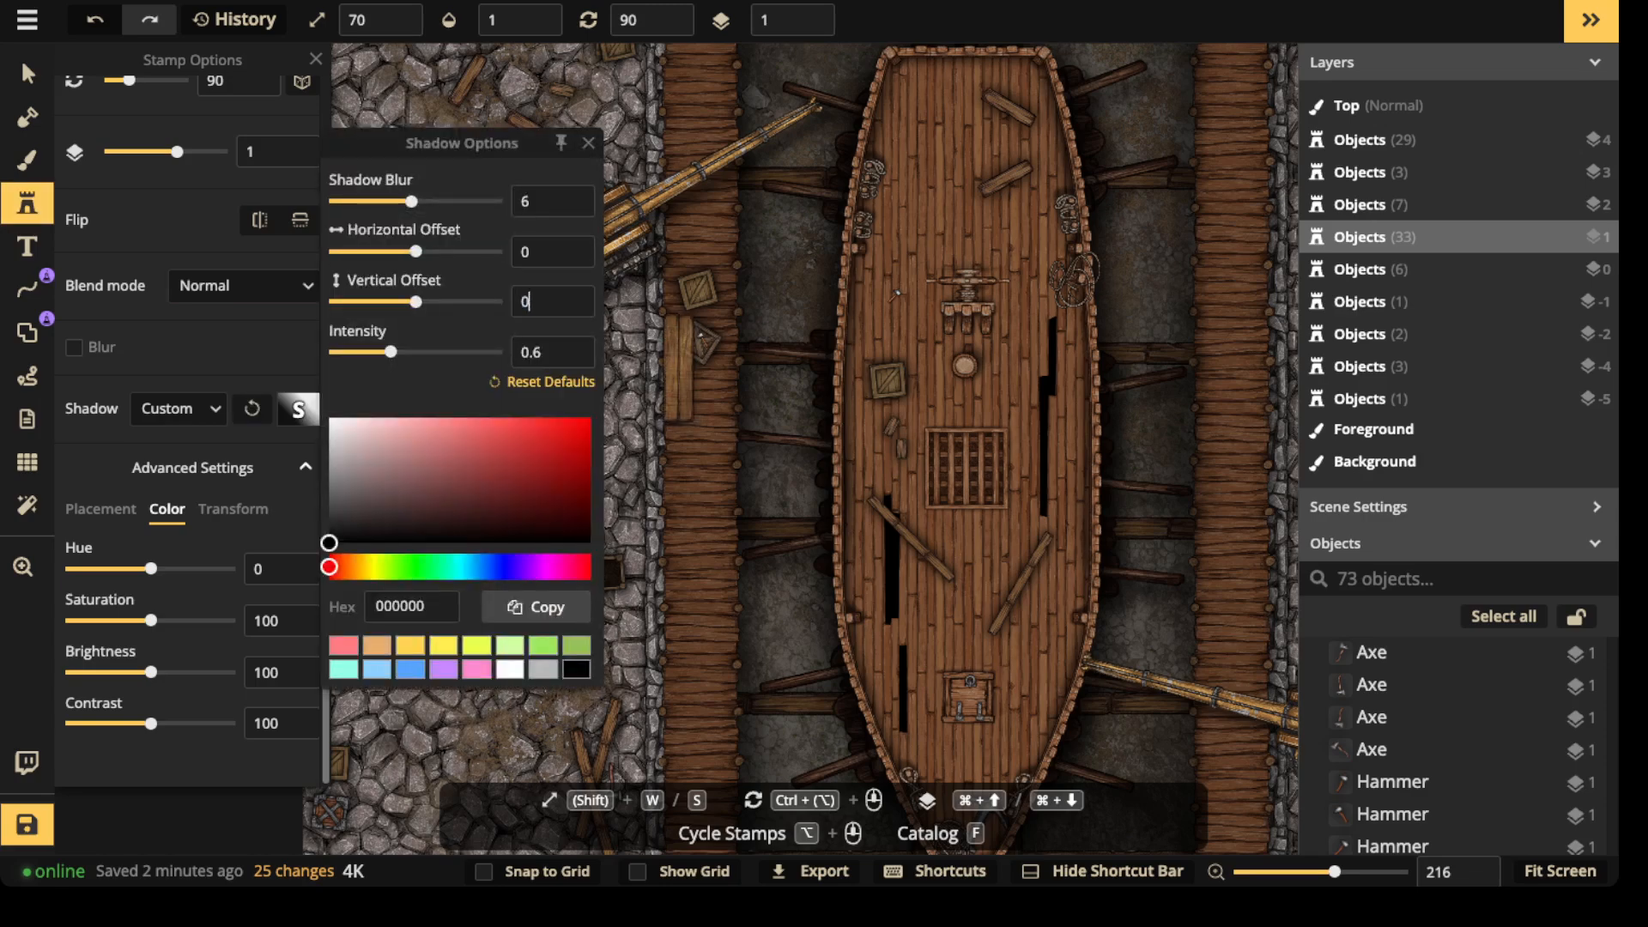
{"action": "left_click", "coordinate": [412, 352]}
{"action": "left_click", "coordinate": [428, 200]}
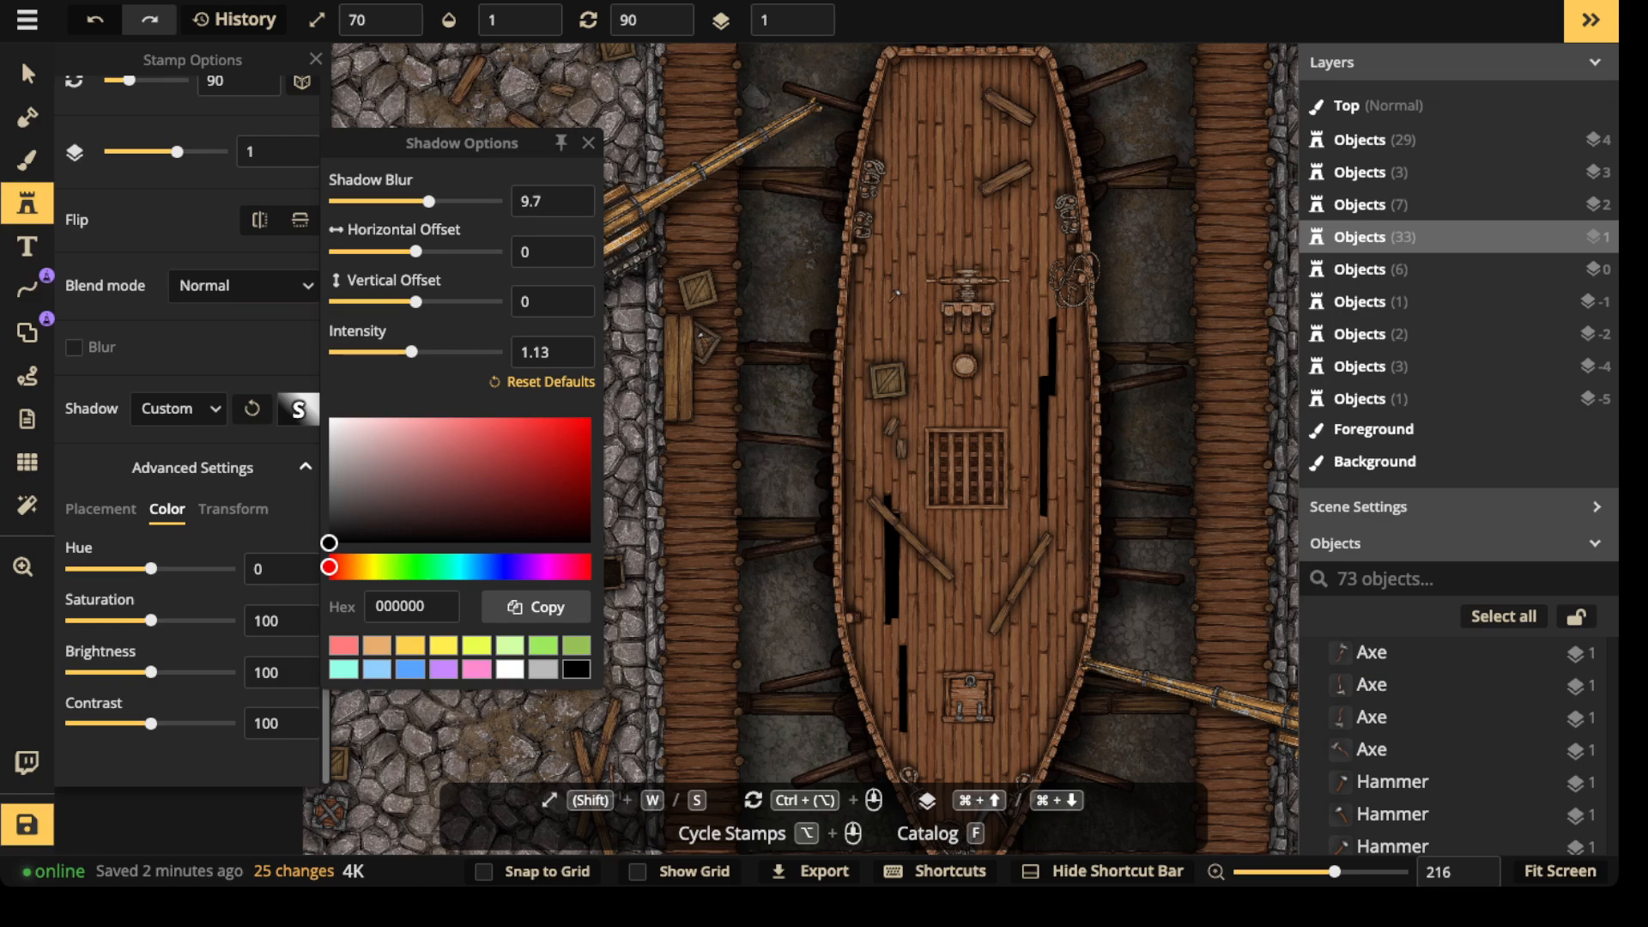
- Place the straight bench in the western yard between the log bundles and the dock wall
{"action": "left_click_drag", "start_coordinate": [652, 371], "coordinate": [666, 294]}
{"action": "left_click", "coordinate": [628, 320]}
{"action": "left_click_drag", "start_coordinate": [674, 436], "coordinate": [656, 98]}
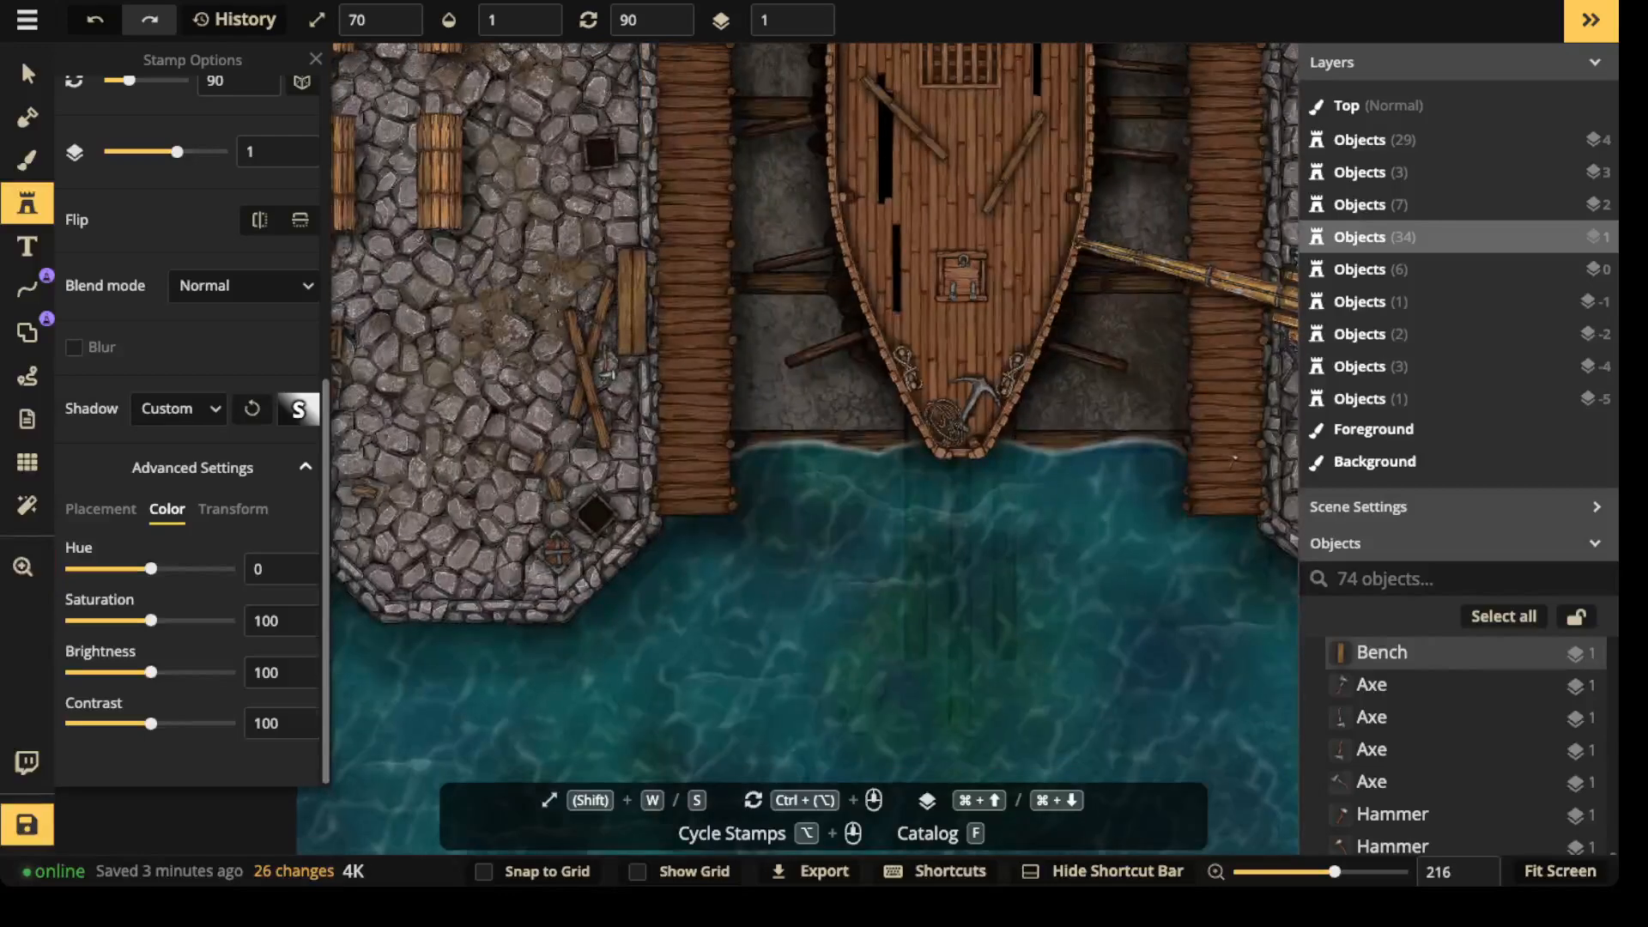
- Place the L-shaped corner bench, rotated 270 degrees, in the northwest corner of the northeastern stone platform
{"action": "left_click_drag", "start_coordinate": [1209, 291], "coordinate": [777, 341]}
{"action": "left_click_drag", "start_coordinate": [1049, 349], "coordinate": [829, 755]}
{"action": "left_click_drag", "start_coordinate": [799, 171], "coordinate": [793, 382]}
{"action": "left_click_drag", "start_coordinate": [889, 311], "coordinate": [1050, 726]}
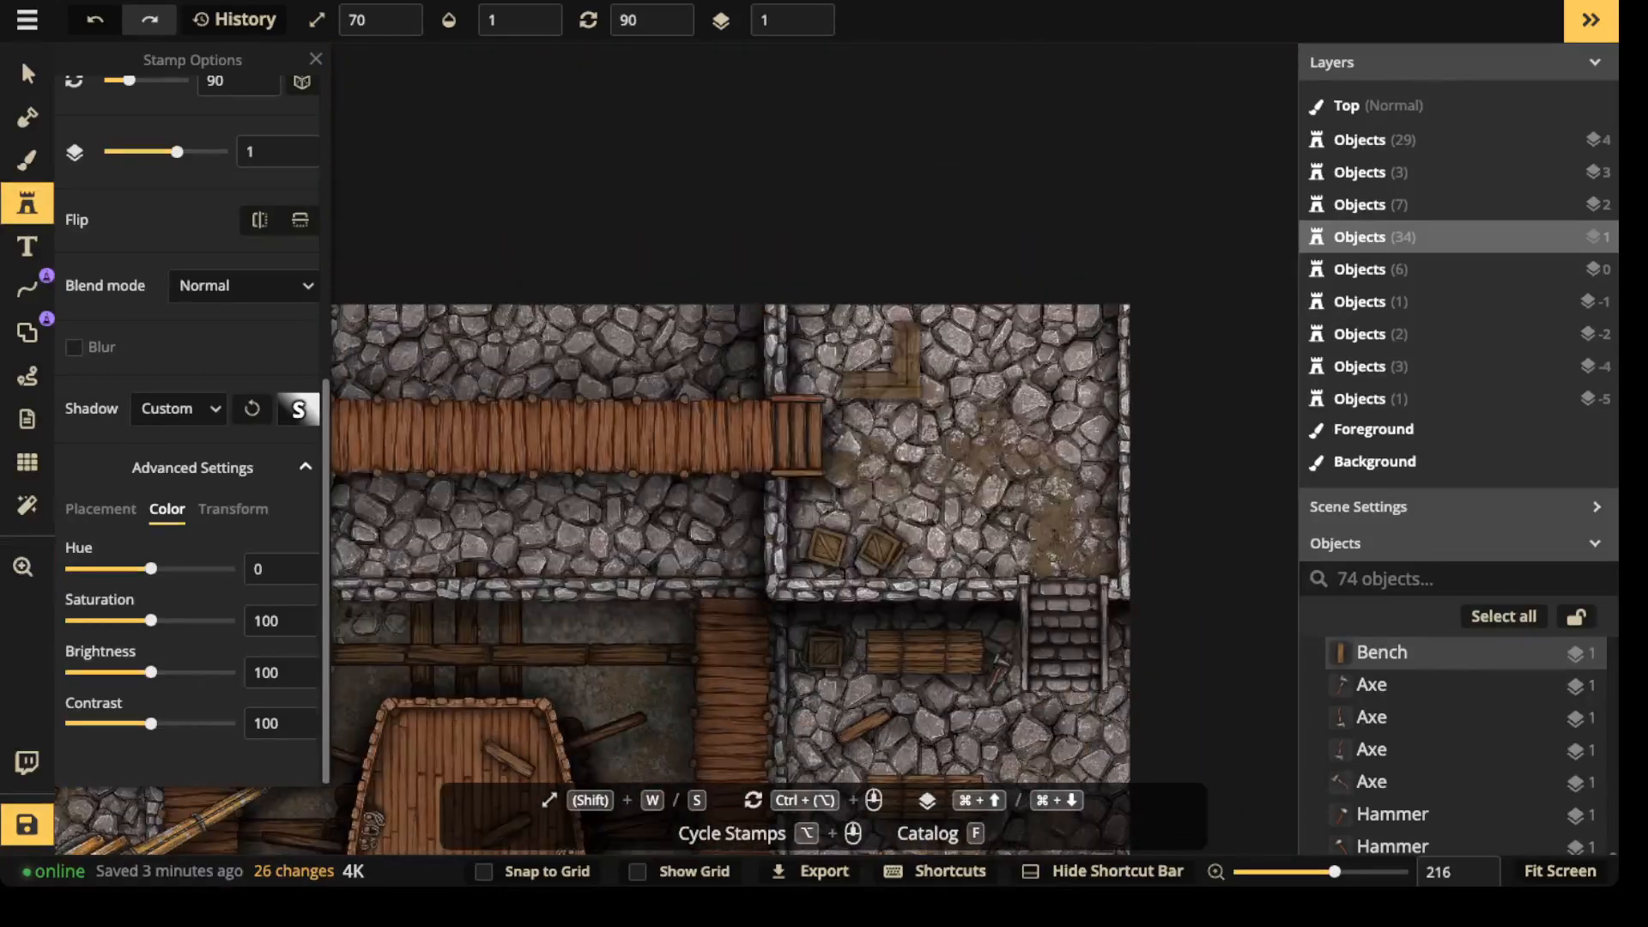
{"action": "scroll", "coordinate": [846, 343], "scroll_direction": "down", "scroll_amount": 10}
{"action": "scroll", "coordinate": [803, 350], "scroll_direction": "down", "scroll_amount": 2}
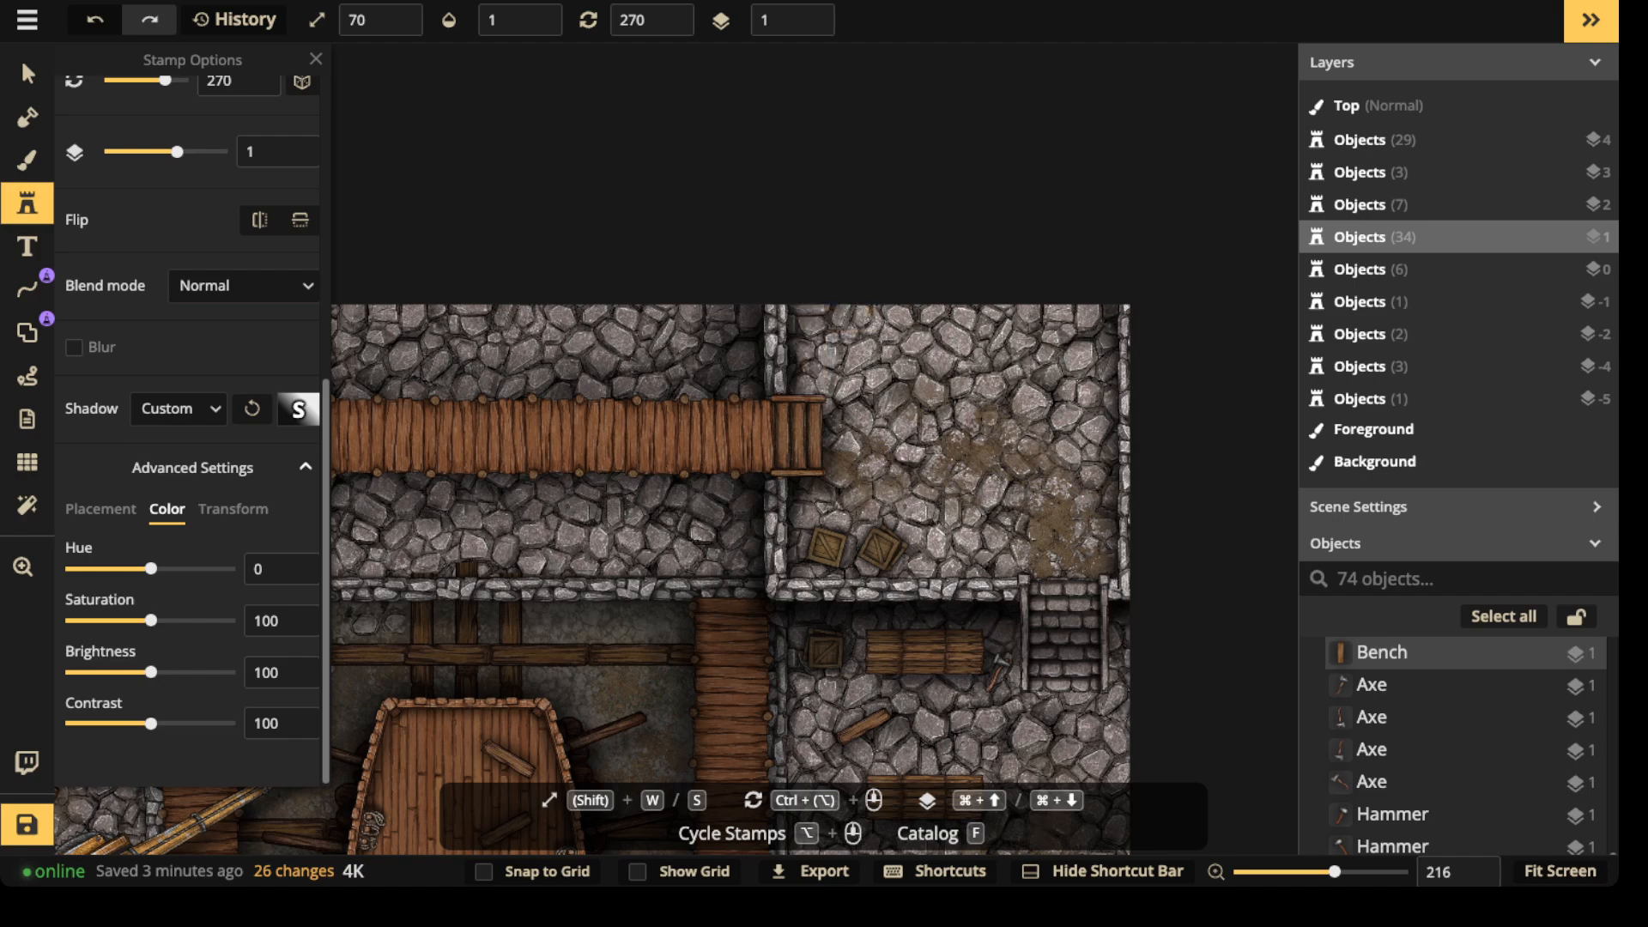
{"action": "left_click", "coordinate": [824, 348]}
- Rotate the L-shaped bench and place it in the southeast corner of the northwestern stone platform
{"action": "left_click_drag", "start_coordinate": [824, 348], "coordinate": [1356, 305]}
{"action": "scroll", "coordinate": [640, 468], "scroll_direction": "up", "scroll_amount": 12}
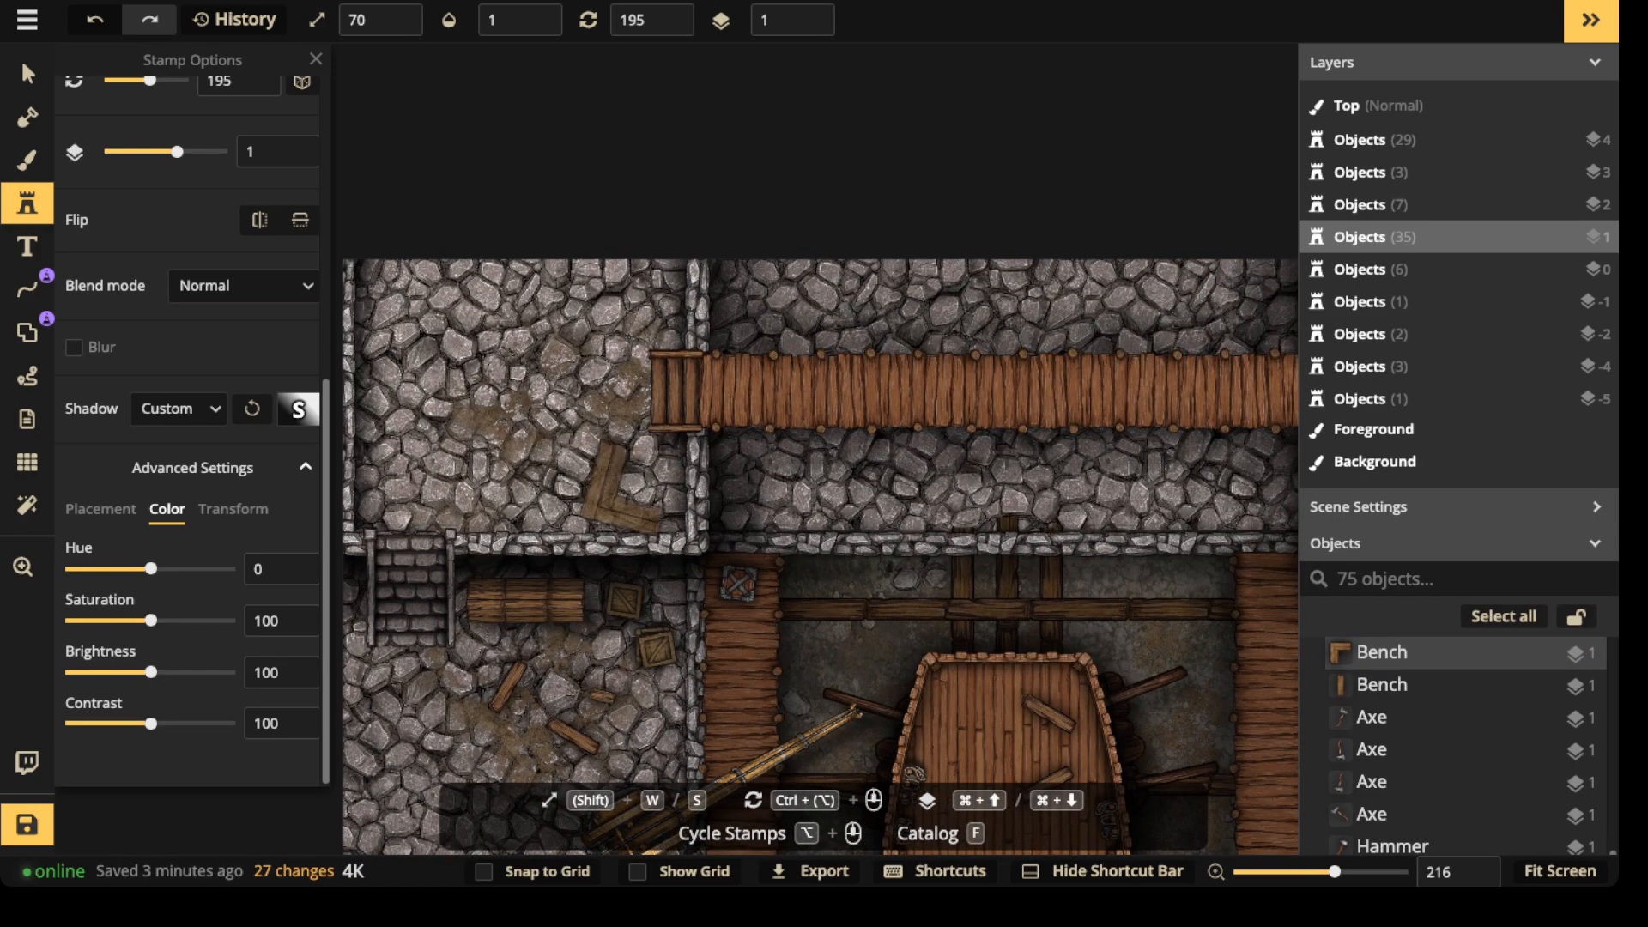
{"action": "left_click", "coordinate": [636, 485]}
- Examine the whole map, including both yards, the ship and the northern platforms, for spots needing another bench
{"action": "left_click_drag", "start_coordinate": [573, 468], "coordinate": [613, 24]}
{"action": "left_click_drag", "start_coordinate": [1219, 464], "coordinate": [611, 373]}
{"action": "left_click_drag", "start_coordinate": [831, 674], "coordinate": [885, 250]}
{"action": "scroll", "coordinate": [861, 576], "scroll_direction": "down", "scroll_amount": 4}
{"action": "left_click_drag", "start_coordinate": [516, 258], "coordinate": [1284, 553]}
{"action": "scroll", "coordinate": [824, 464], "scroll_direction": "down", "scroll_amount": 3}
{"action": "left_click_drag", "start_coordinate": [910, 258], "coordinate": [736, 619]}
{"action": "left_click_drag", "start_coordinate": [940, 388], "coordinate": [845, 379]}
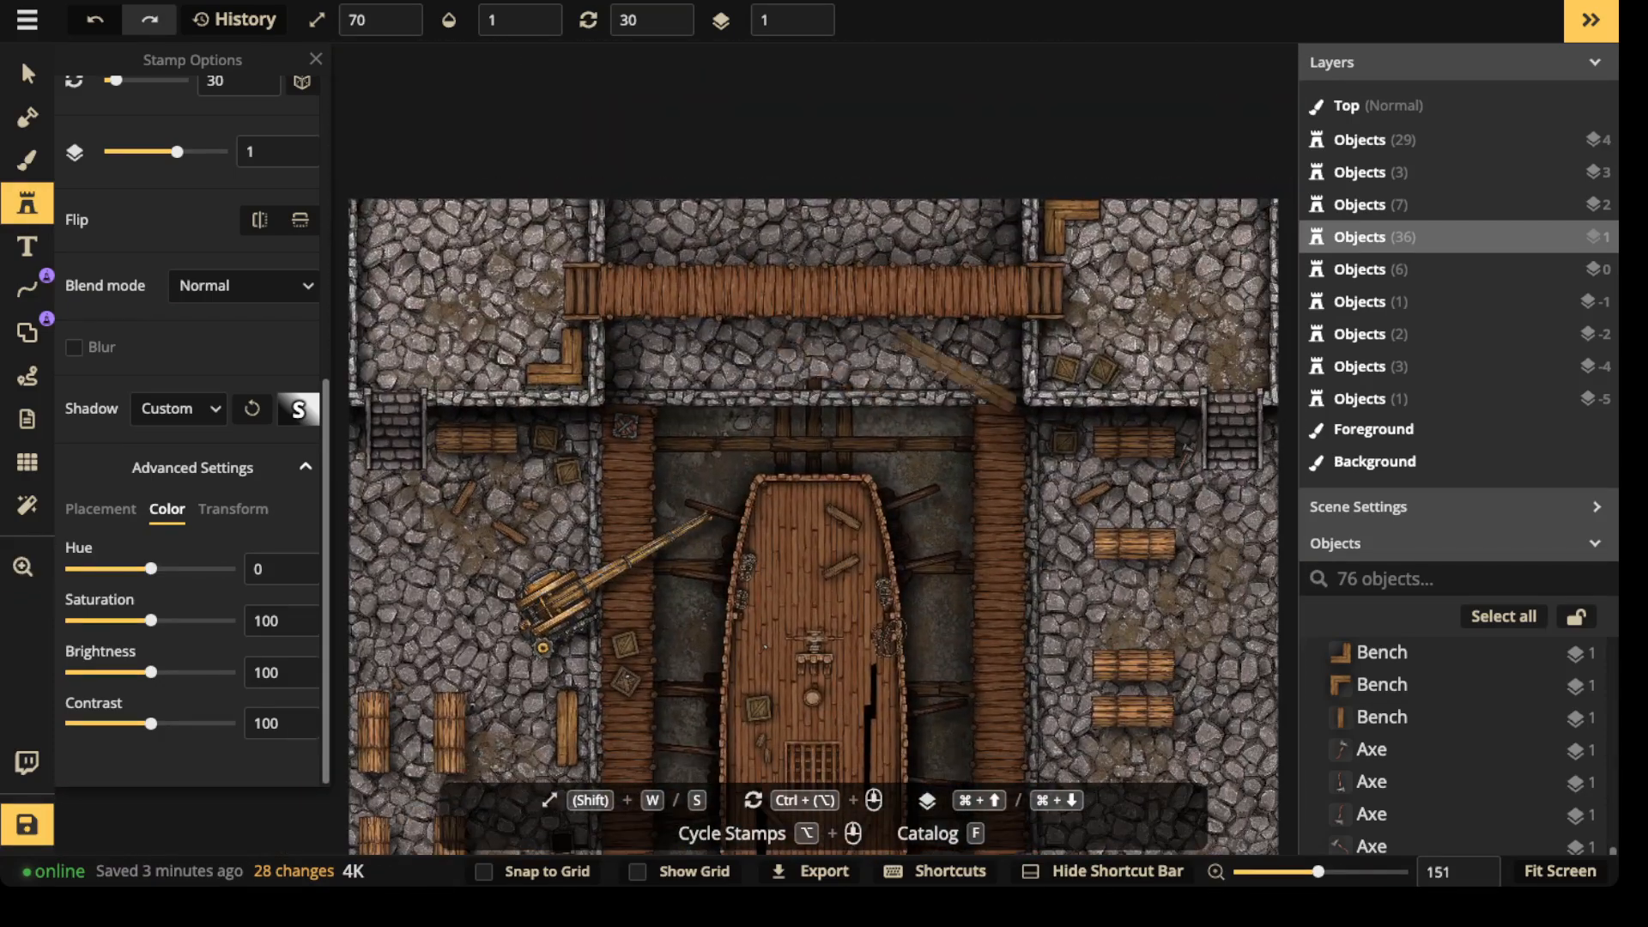
{"action": "left_click_drag", "start_coordinate": [1060, 385], "coordinate": [849, 391]}
{"action": "left_click_drag", "start_coordinate": [571, 410], "coordinate": [705, 254]}
{"action": "left_click_drag", "start_coordinate": [768, 410], "coordinate": [1016, 367]}
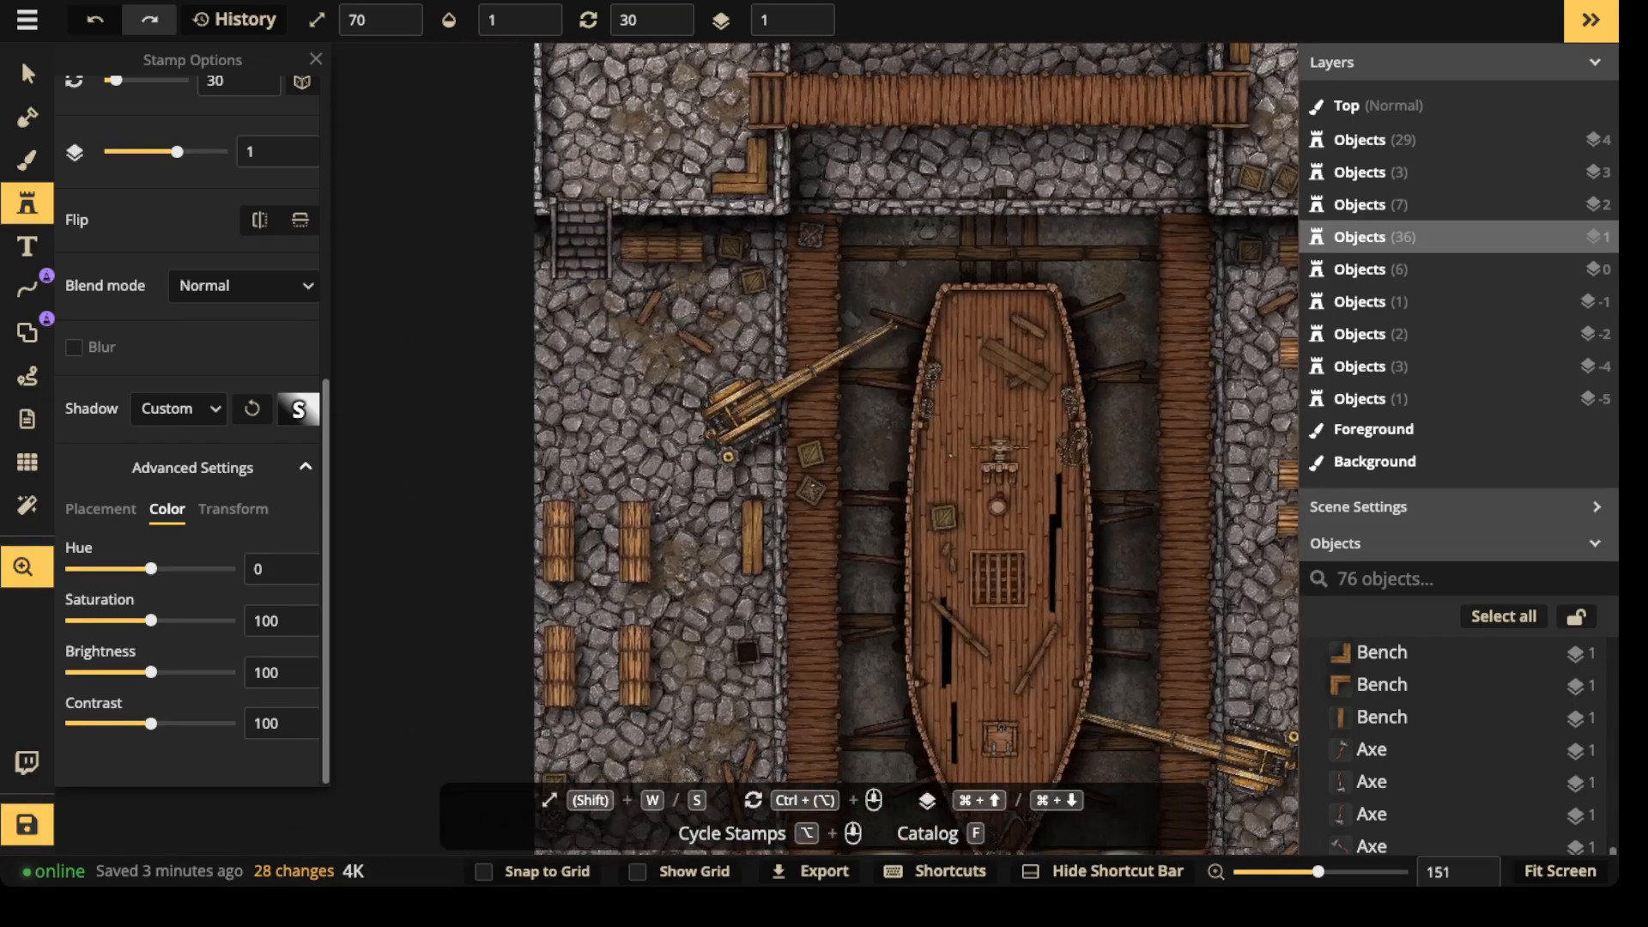
{"action": "scroll", "coordinate": [739, 342], "scroll_direction": "down", "scroll_amount": 2}
{"action": "scroll", "coordinate": [739, 342], "scroll_direction": "down", "scroll_amount": 3}
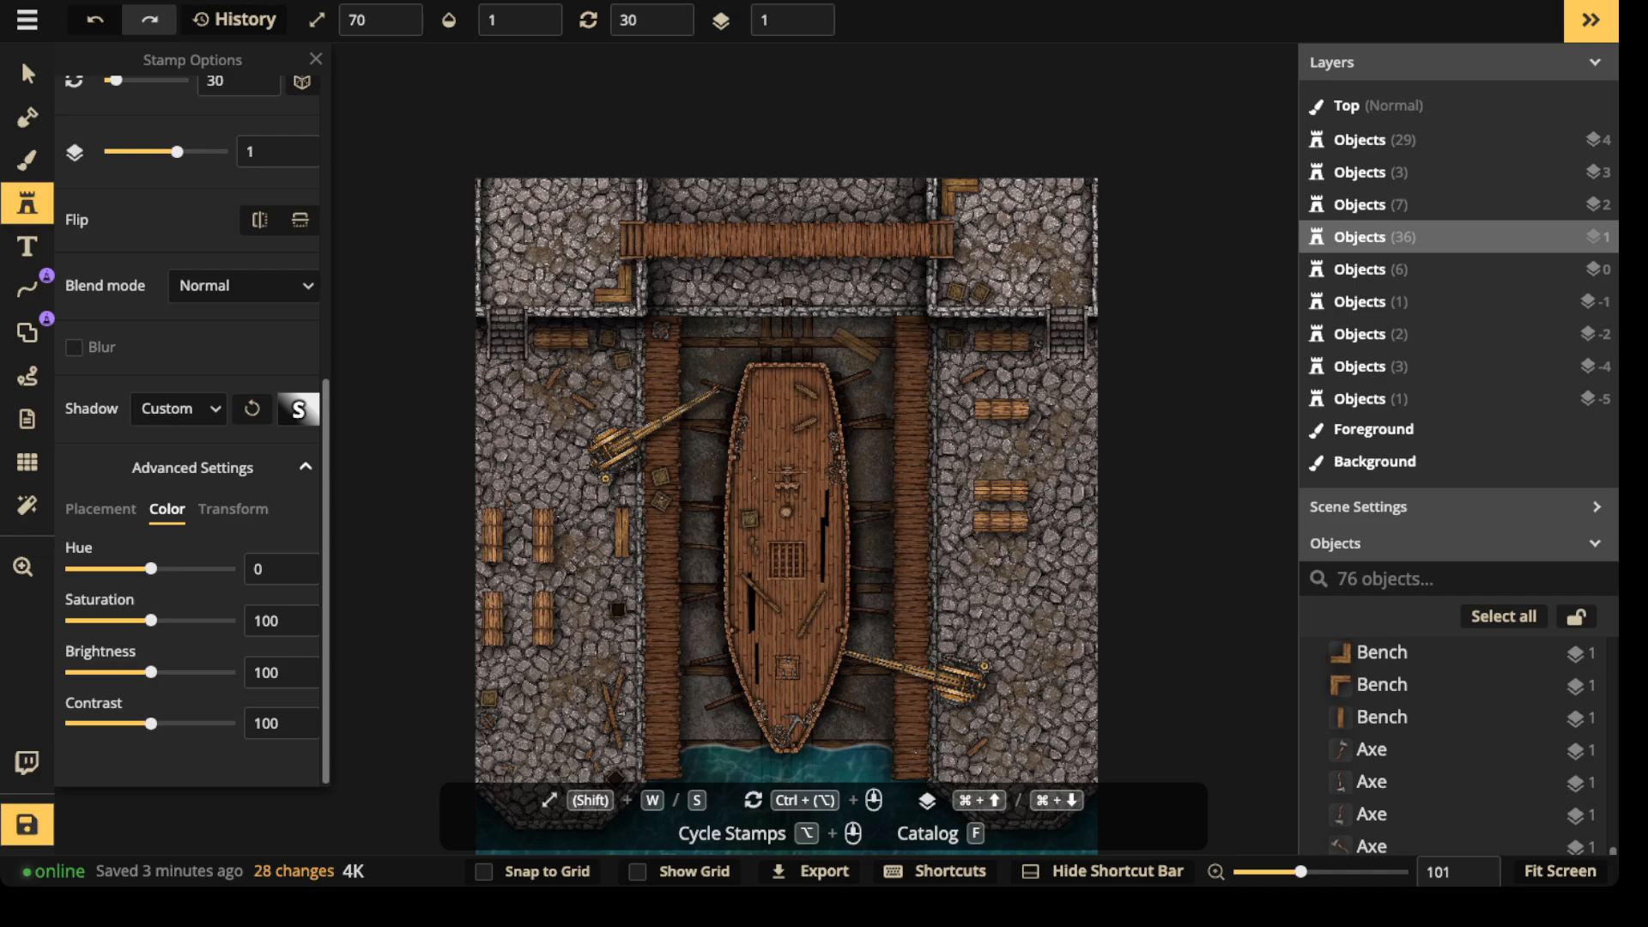
{"action": "scroll", "coordinate": [857, 344], "scroll_direction": "down", "scroll_amount": 1}
{"action": "left_click_drag", "start_coordinate": [857, 344], "coordinate": [829, 242]}
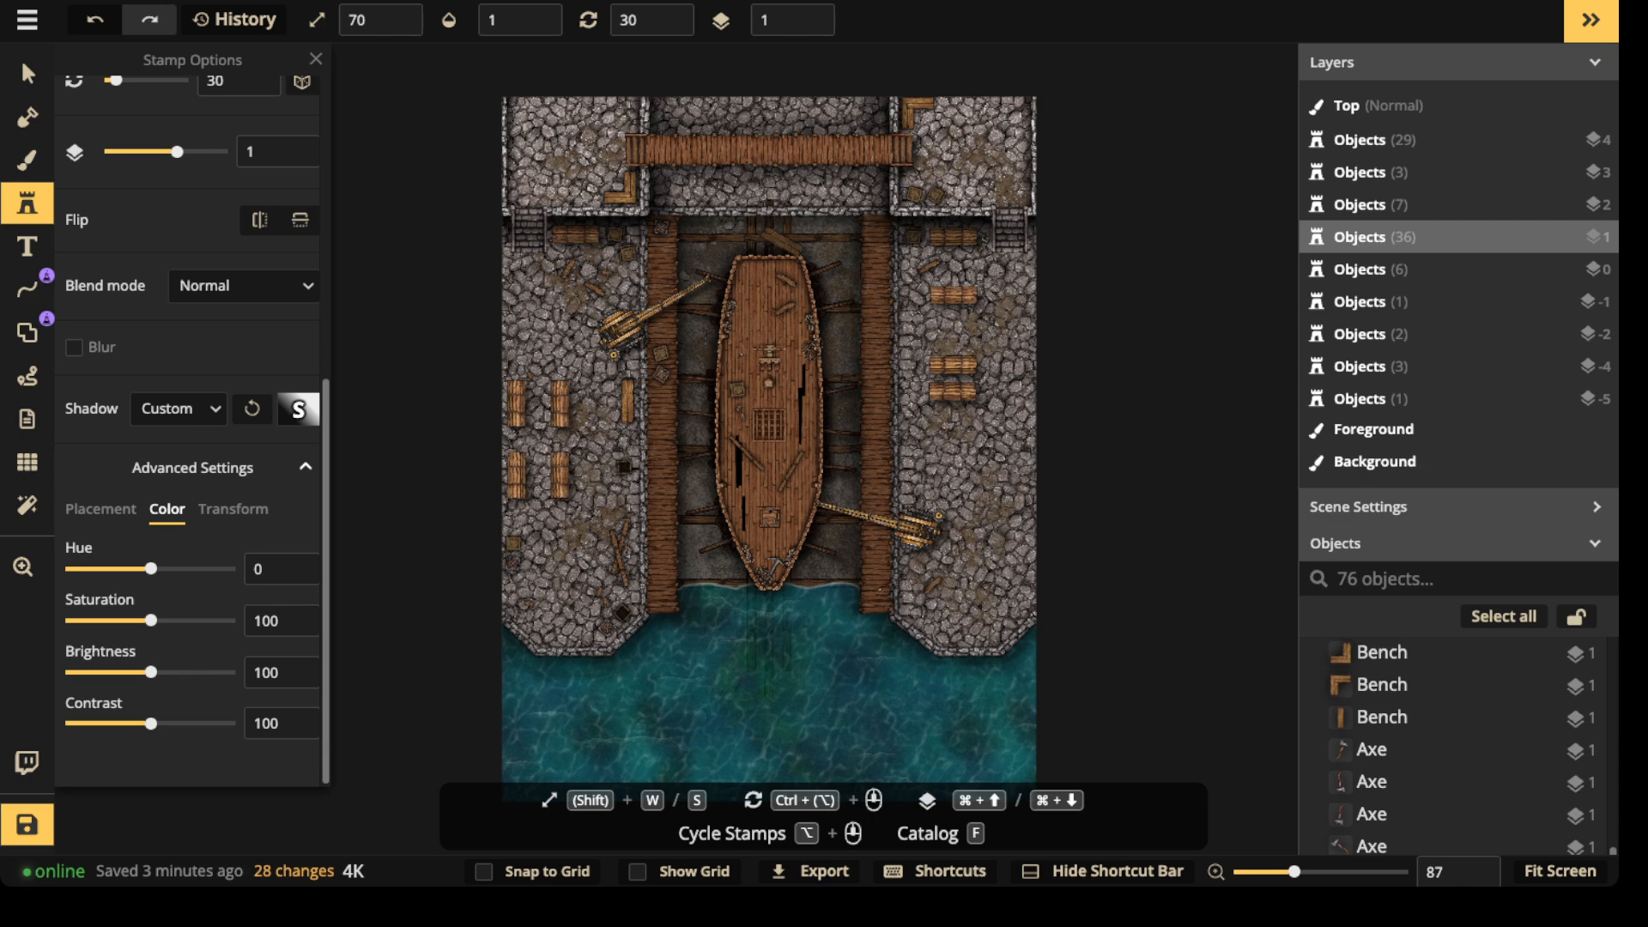
{"action": "scroll", "coordinate": [790, 377], "scroll_direction": "up", "scroll_amount": 5}
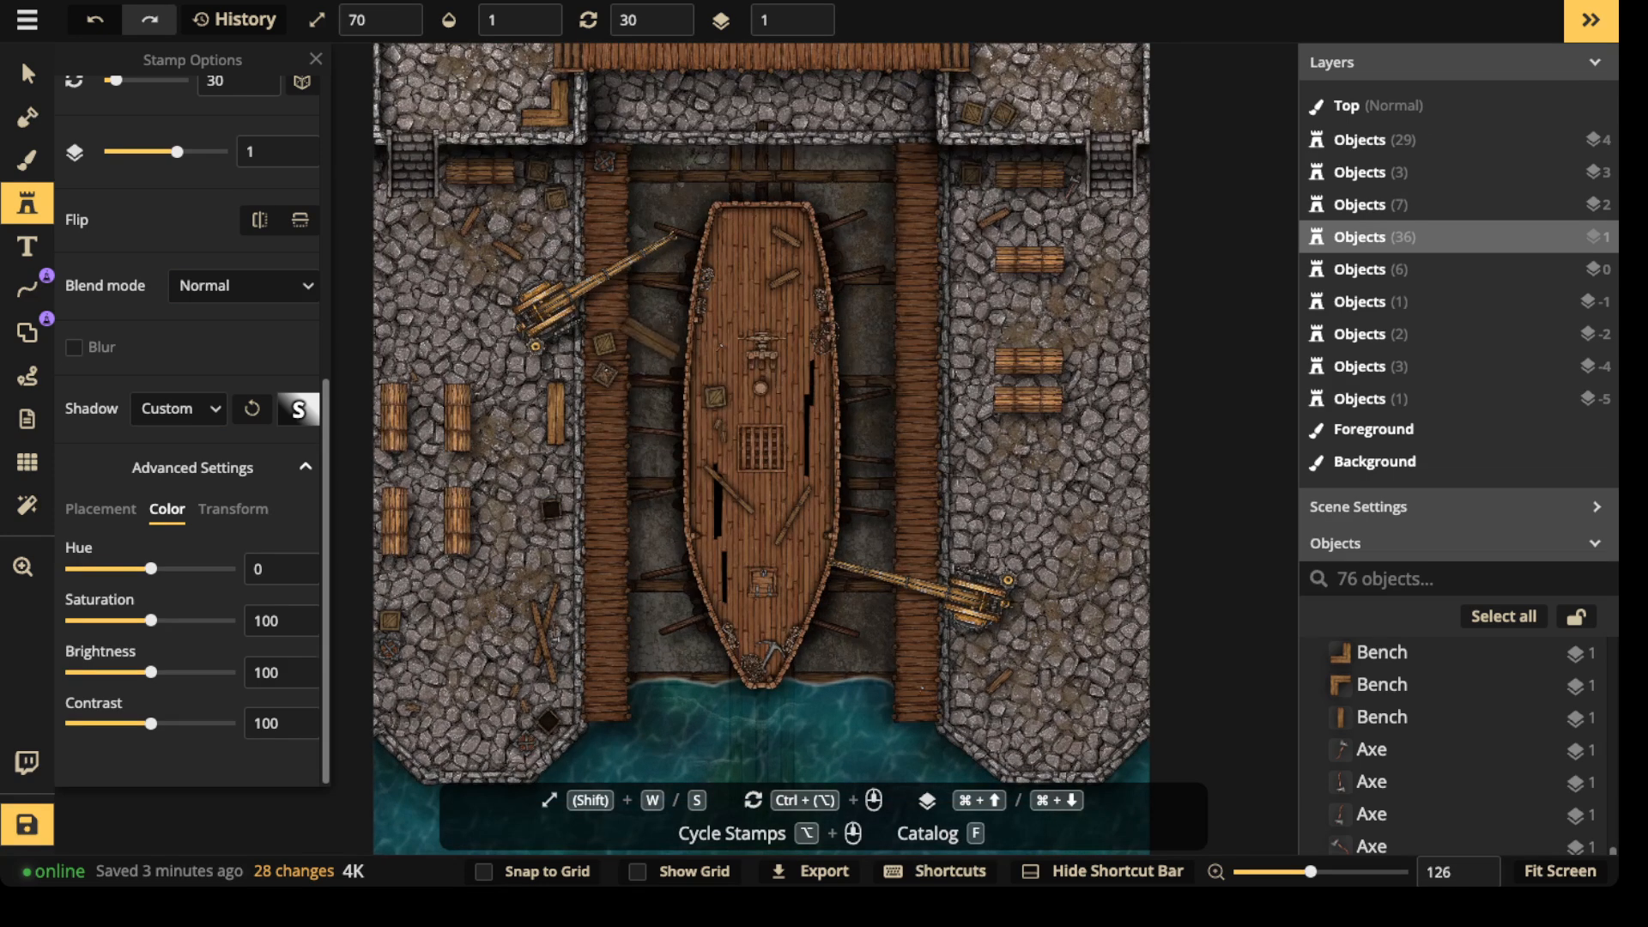
{"action": "left_click_drag", "start_coordinate": [936, 155], "coordinate": [941, 335]}
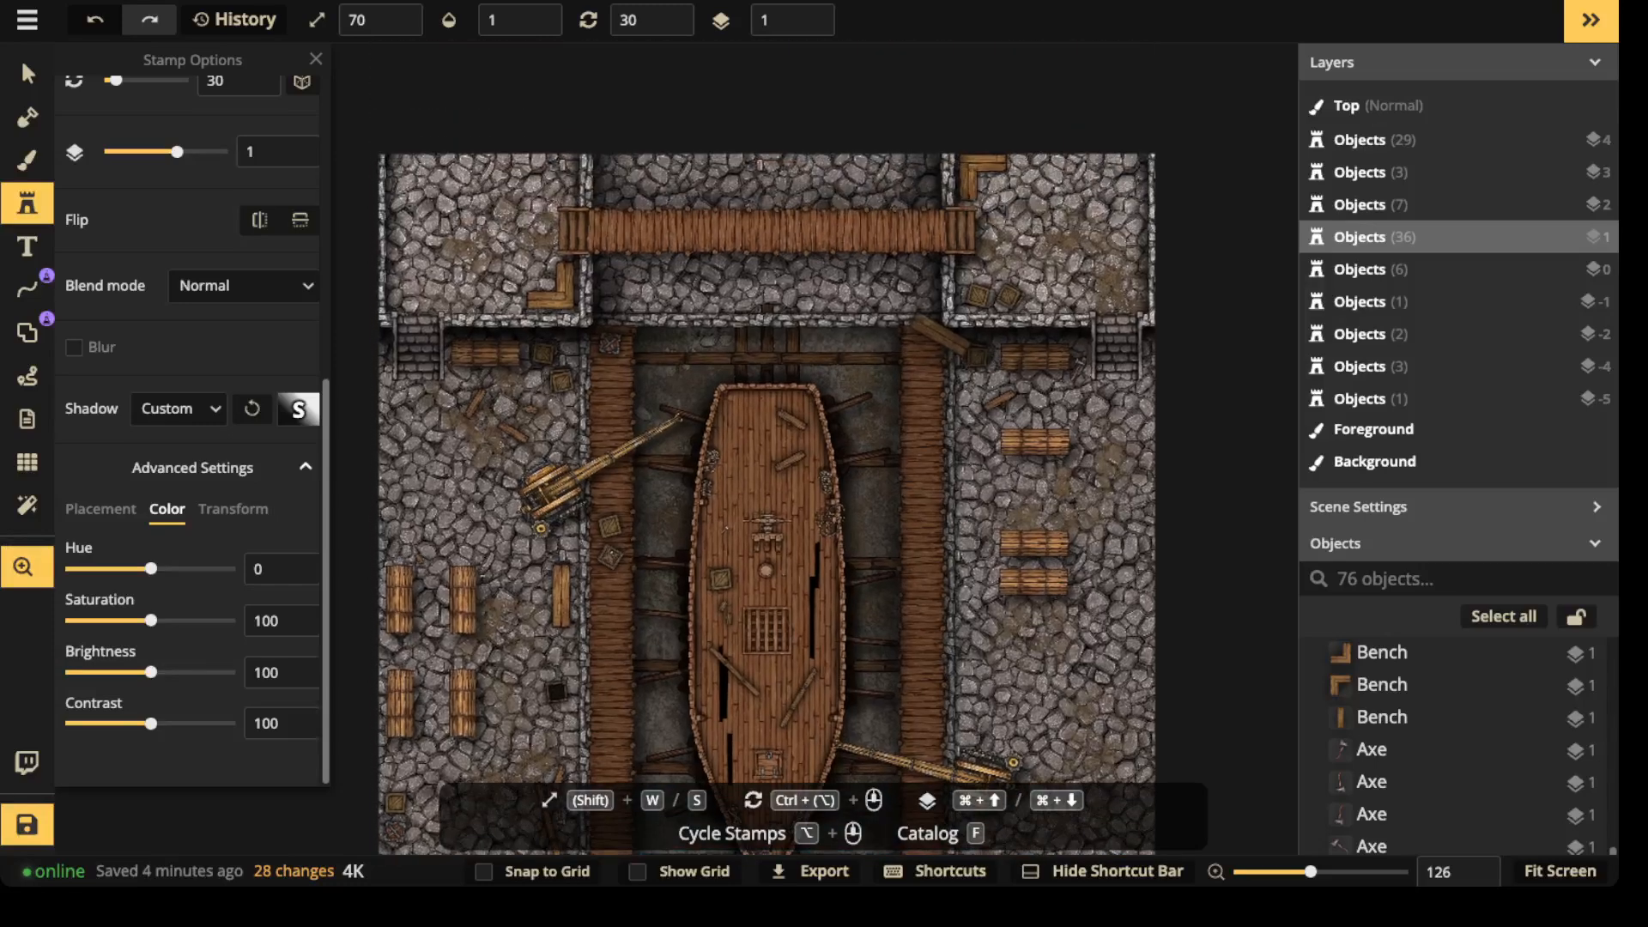
- Place a straight bench rotated 90 degrees along the western wall of the northwestern platform, and leave the stamp tool
{"action": "scroll", "coordinate": [425, 216], "scroll_direction": "up", "scroll_amount": 3}
{"action": "scroll", "coordinate": [404, 225], "scroll_direction": "up", "scroll_amount": 1}
{"action": "left_click", "coordinate": [400, 223]}
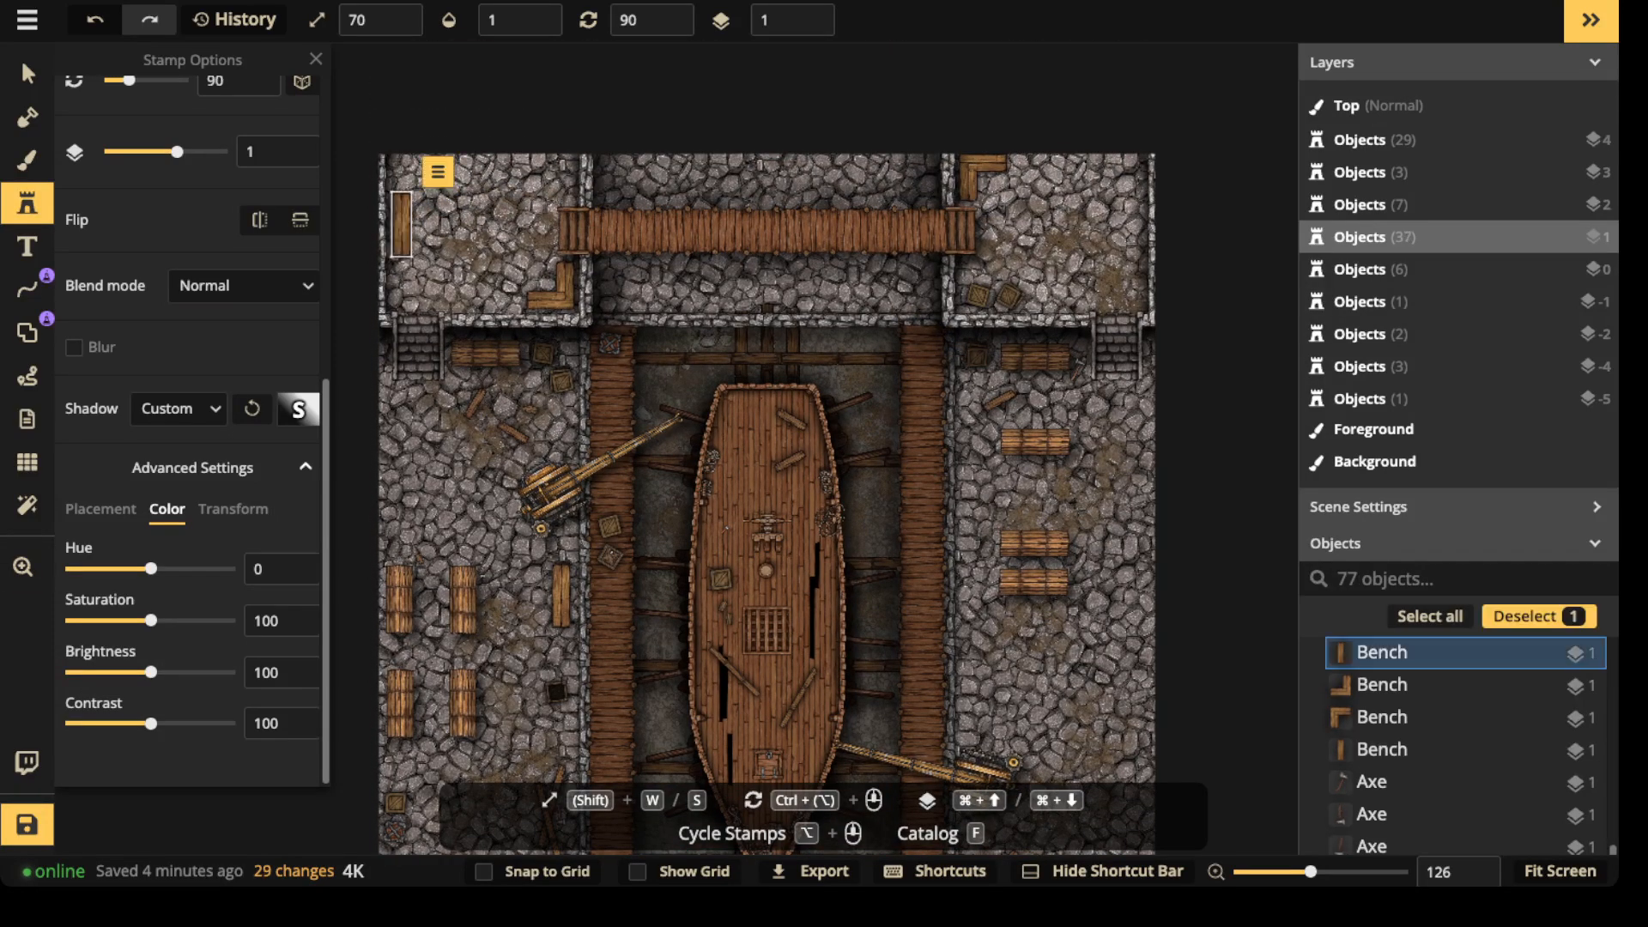
{"action": "key", "text": "Escape"}
{"action": "key", "text": "Escape"}
- Examine the western yard, crane and ship deck up close to review the placed details
{"action": "scroll", "coordinate": [615, 279], "scroll_direction": "down", "scroll_amount": 3}
{"action": "left_click_drag", "start_coordinate": [615, 279], "coordinate": [599, 225]}
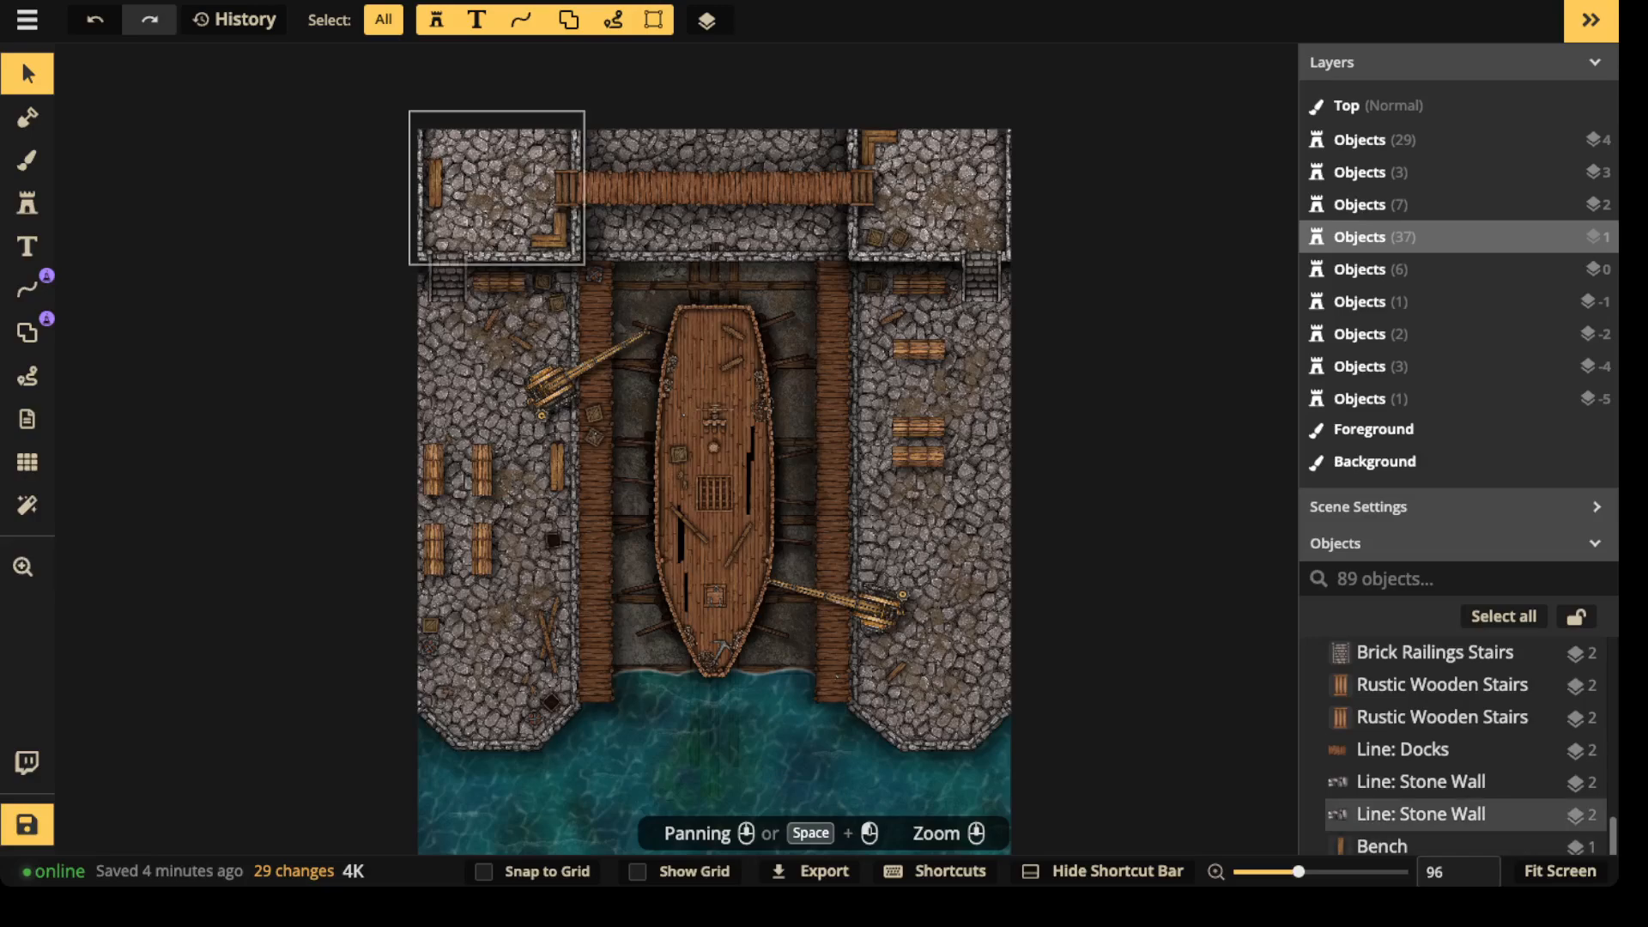
{"action": "scroll", "coordinate": [558, 575], "scroll_direction": "up", "scroll_amount": 7}
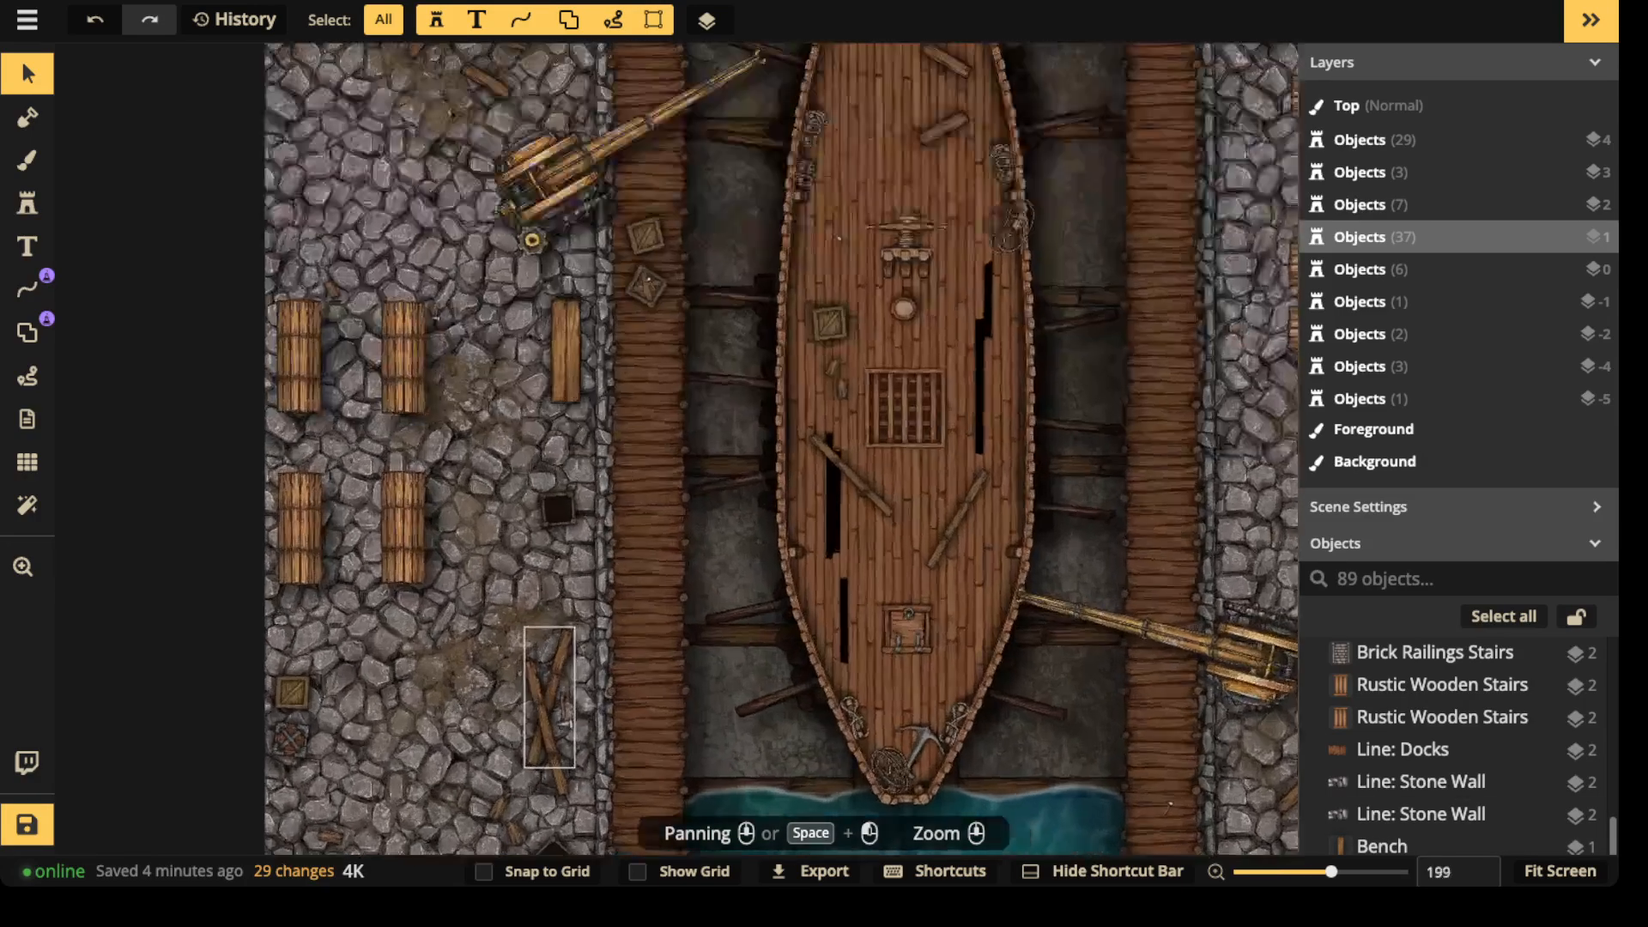
{"action": "scroll", "coordinate": [528, 649], "scroll_direction": "up", "scroll_amount": 5}
{"action": "left_click_drag", "start_coordinate": [601, 214], "coordinate": [558, 640]}
{"action": "left_click_drag", "start_coordinate": [944, 429], "coordinate": [815, 437]}
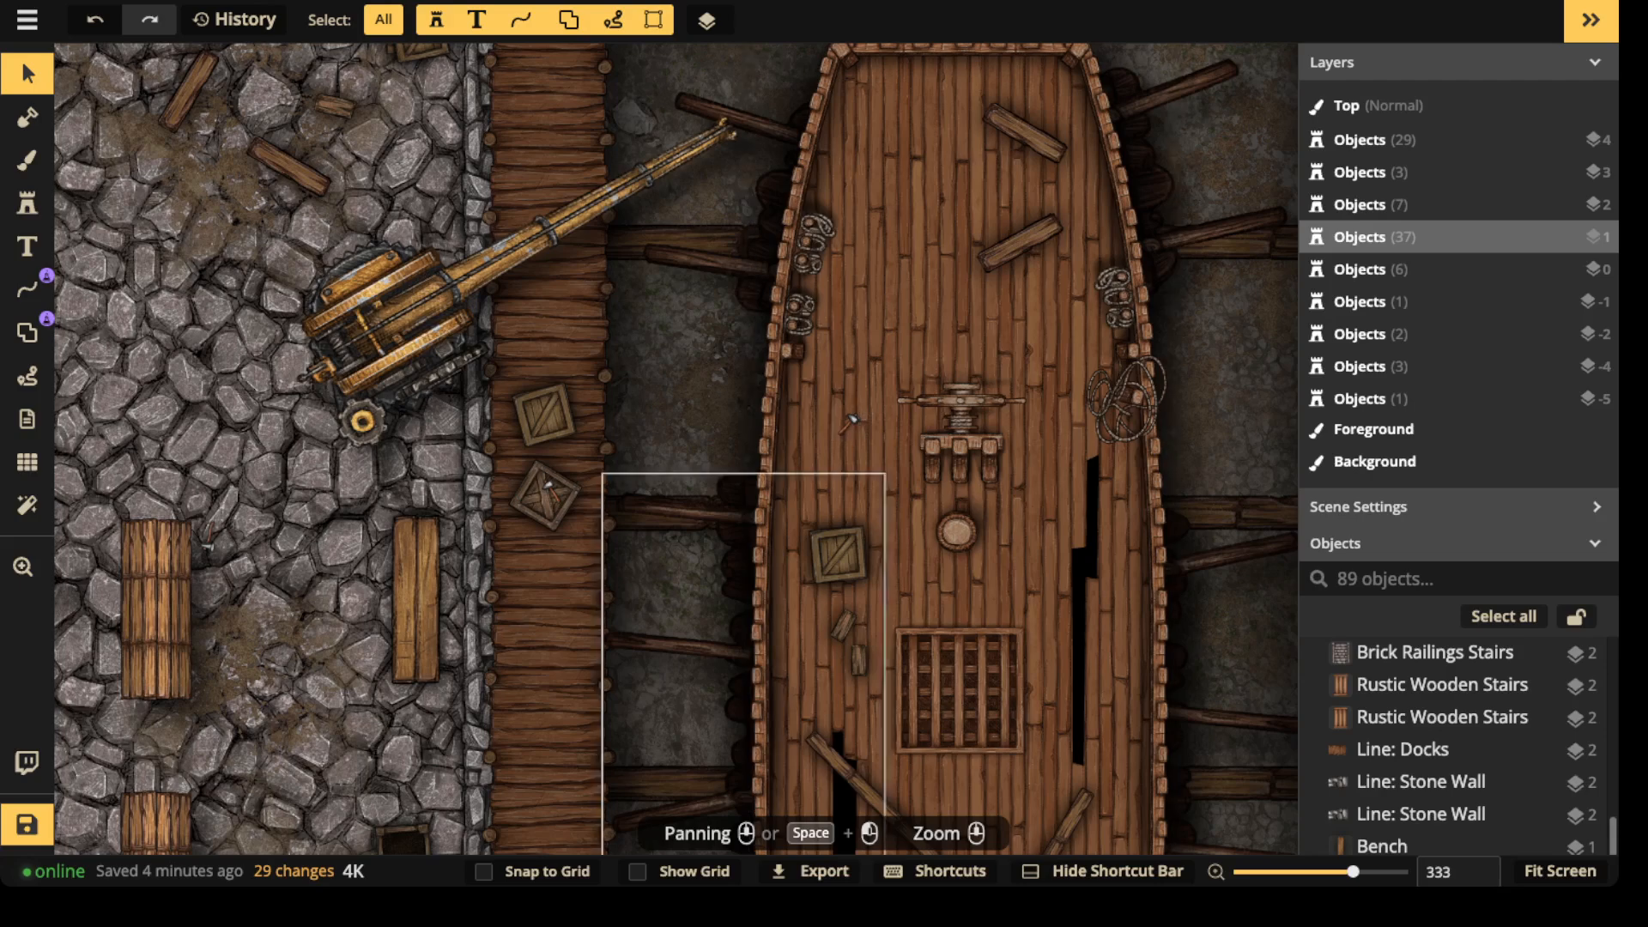
- Move the hammer from the western dock's crate onto the nearby straight bench and raise it to layer 3
{"action": "left_click_drag", "start_coordinate": [551, 492], "coordinate": [415, 551]}
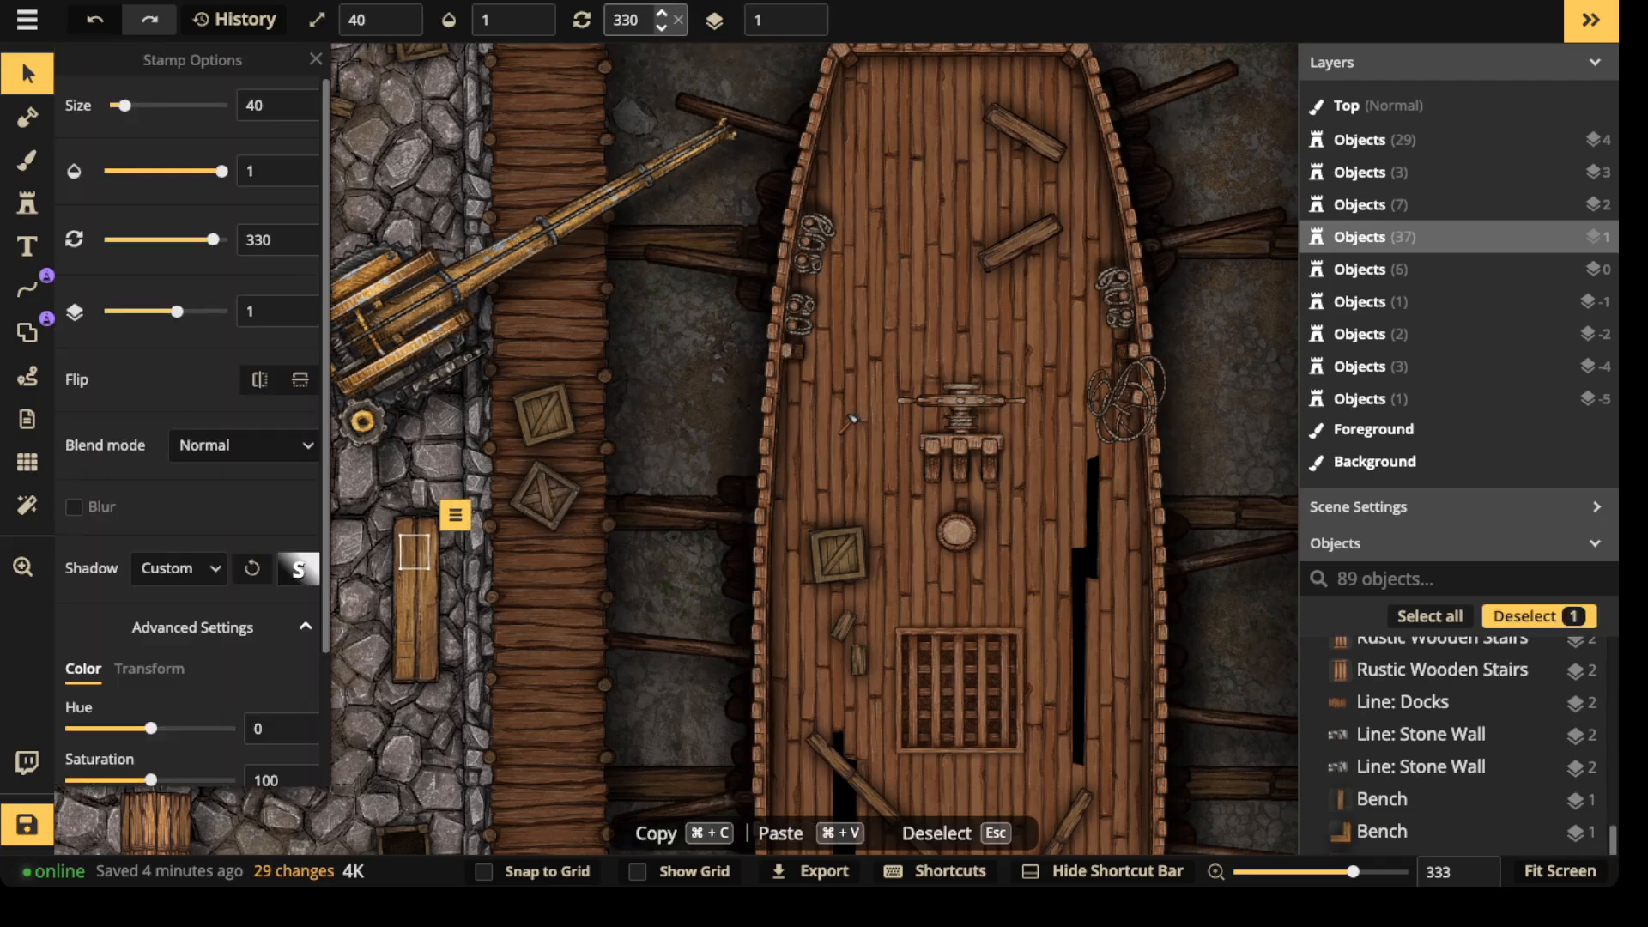
{"action": "left_click", "coordinate": [802, 12]}
{"action": "left_click", "coordinate": [802, 12]}
{"action": "key", "text": "Escape"}
- Move another small tool onto the southern half of the western yard's bench and raise it to layer 3
{"action": "left_click_drag", "start_coordinate": [601, 730], "coordinate": [827, 231]}
{"action": "left_click_drag", "start_coordinate": [636, 249], "coordinate": [637, 124]}
{"action": "left_click", "coordinate": [802, 12]}
{"action": "left_click", "coordinate": [802, 12]}
{"action": "key", "text": "Escape"}
- Examine the whole map, including the water, both yards and the ship, for areas that still need decoration
{"action": "scroll", "coordinate": [652, 507], "scroll_direction": "down", "scroll_amount": 8}
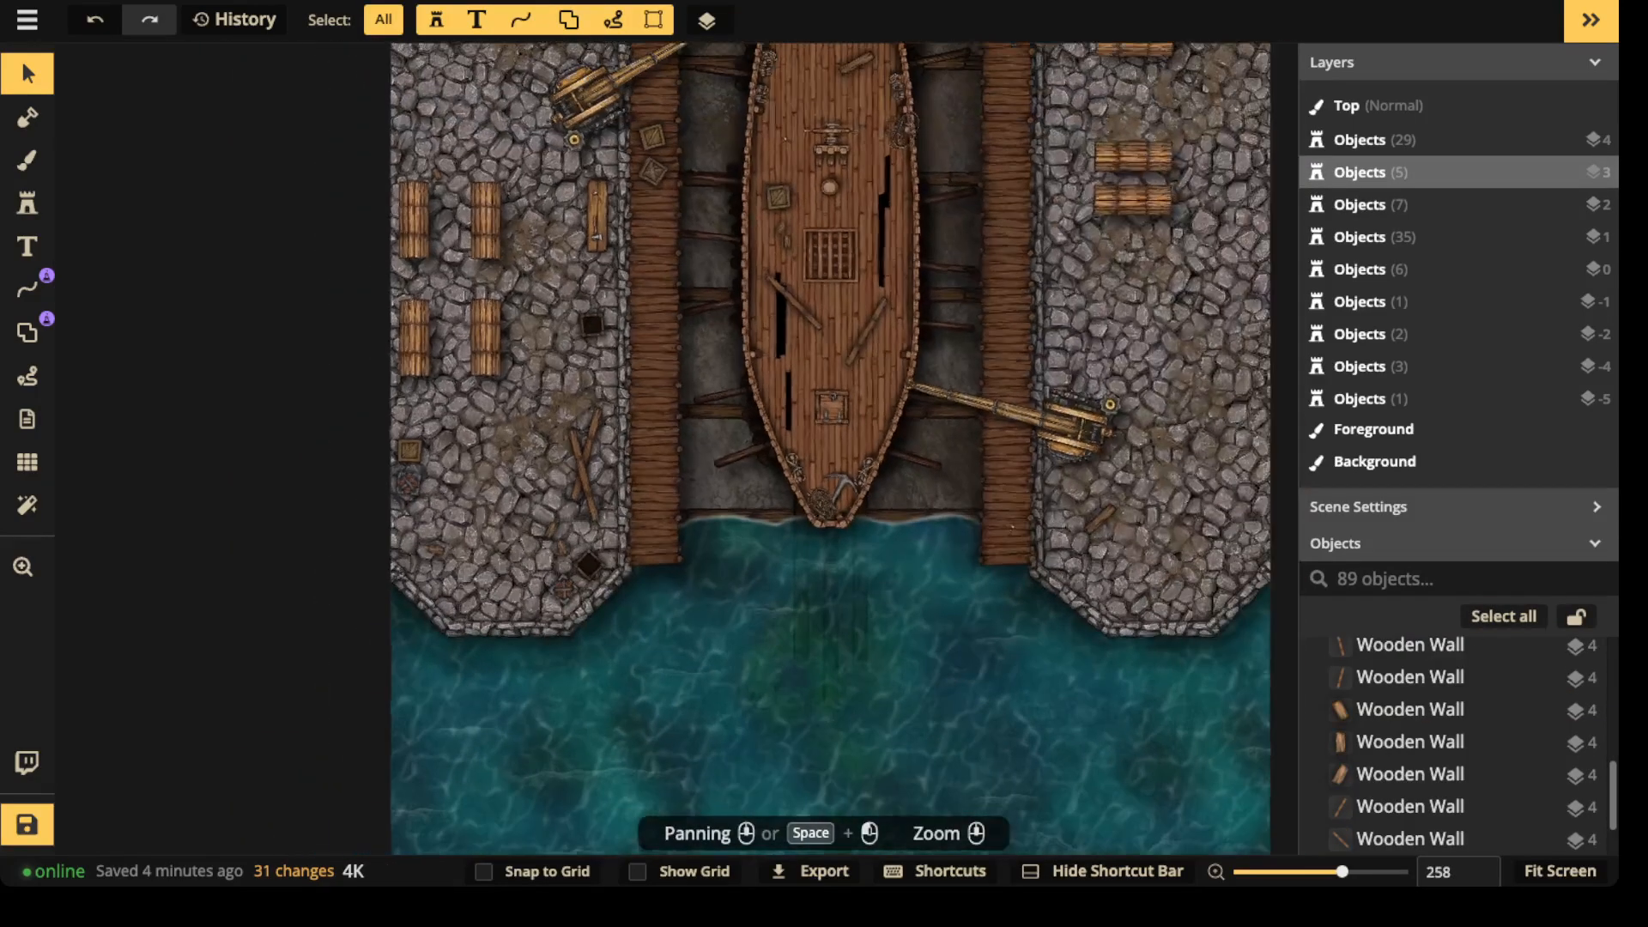
{"action": "scroll", "coordinate": [652, 506], "scroll_direction": "down", "scroll_amount": 4}
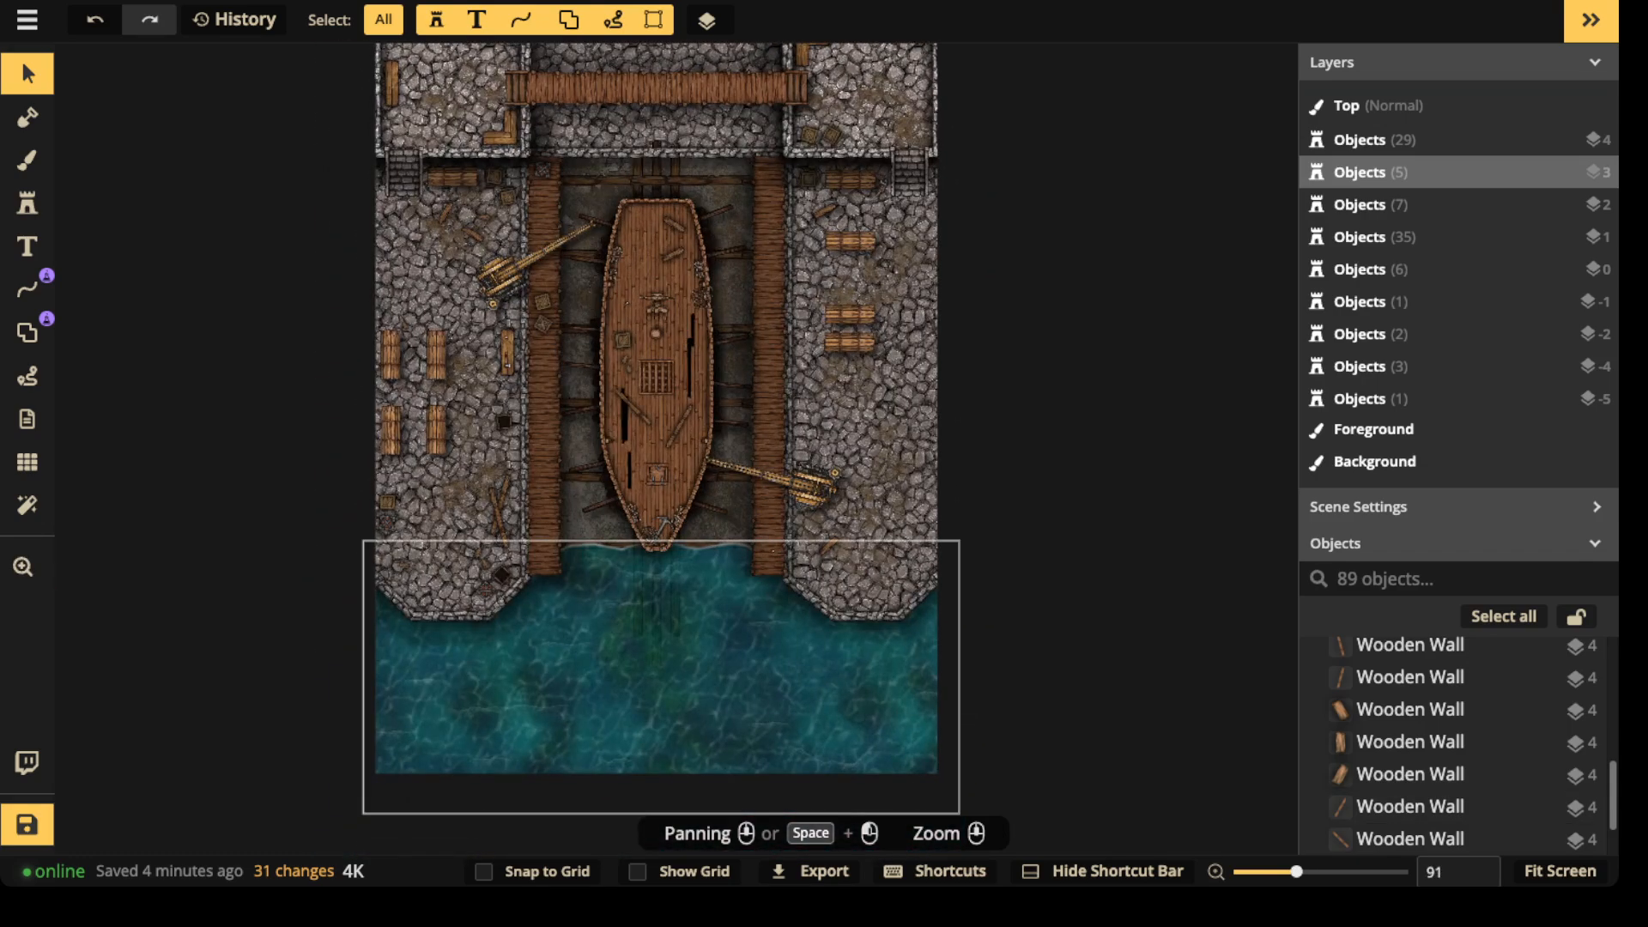
{"action": "left_click", "coordinate": [498, 711]}
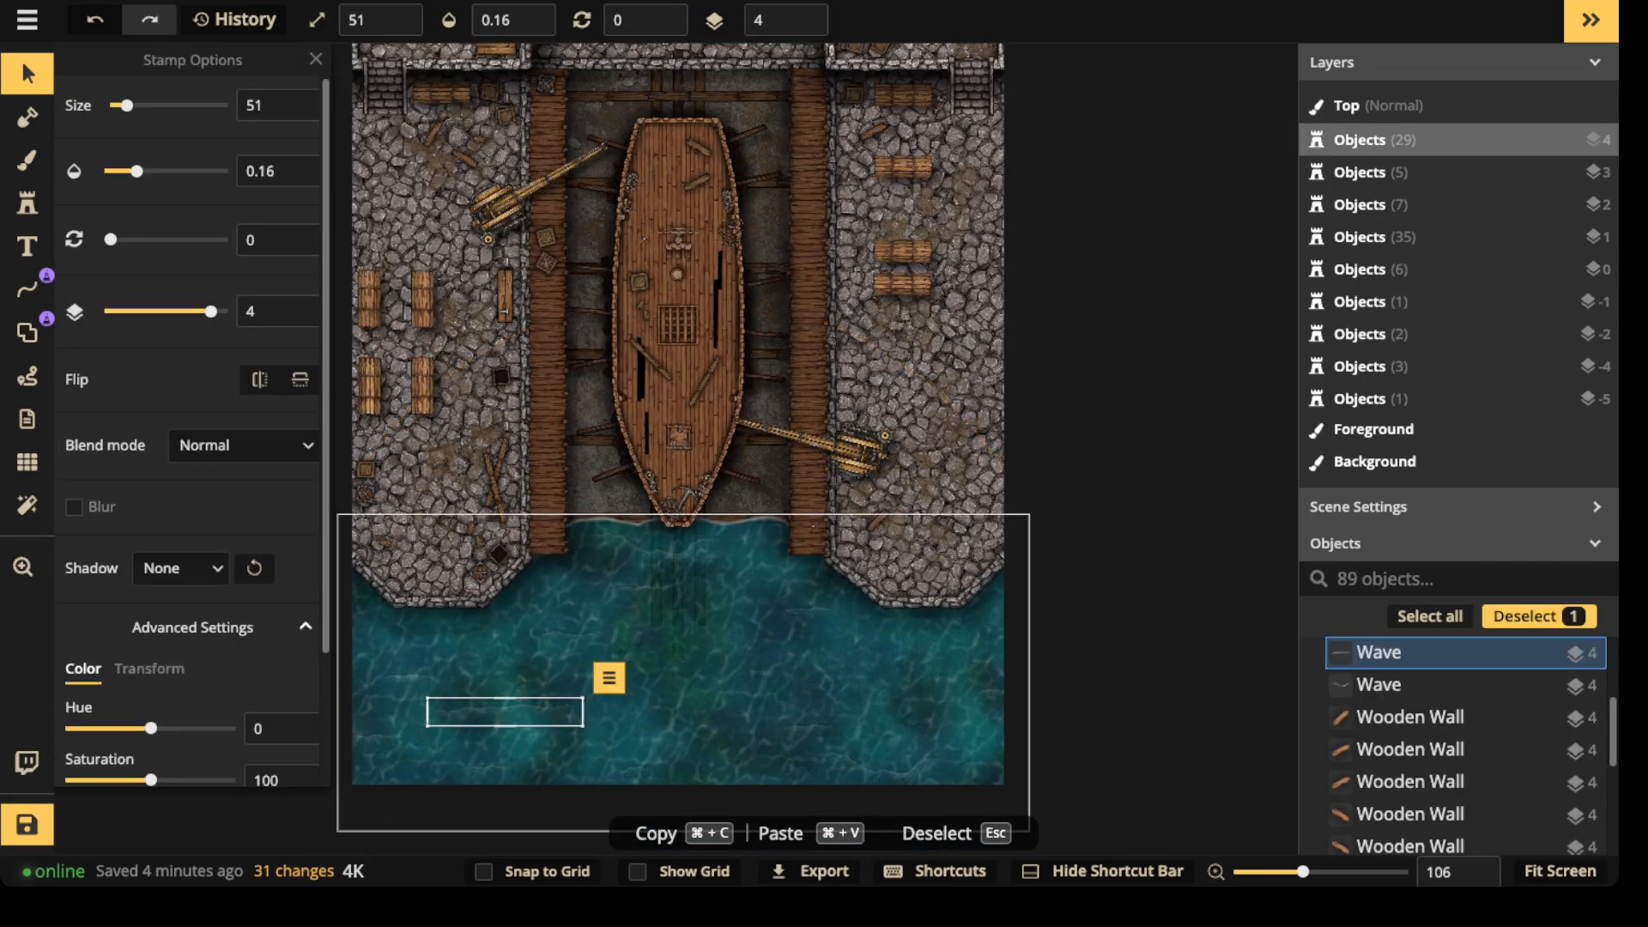
{"action": "left_click", "coordinate": [610, 678]}
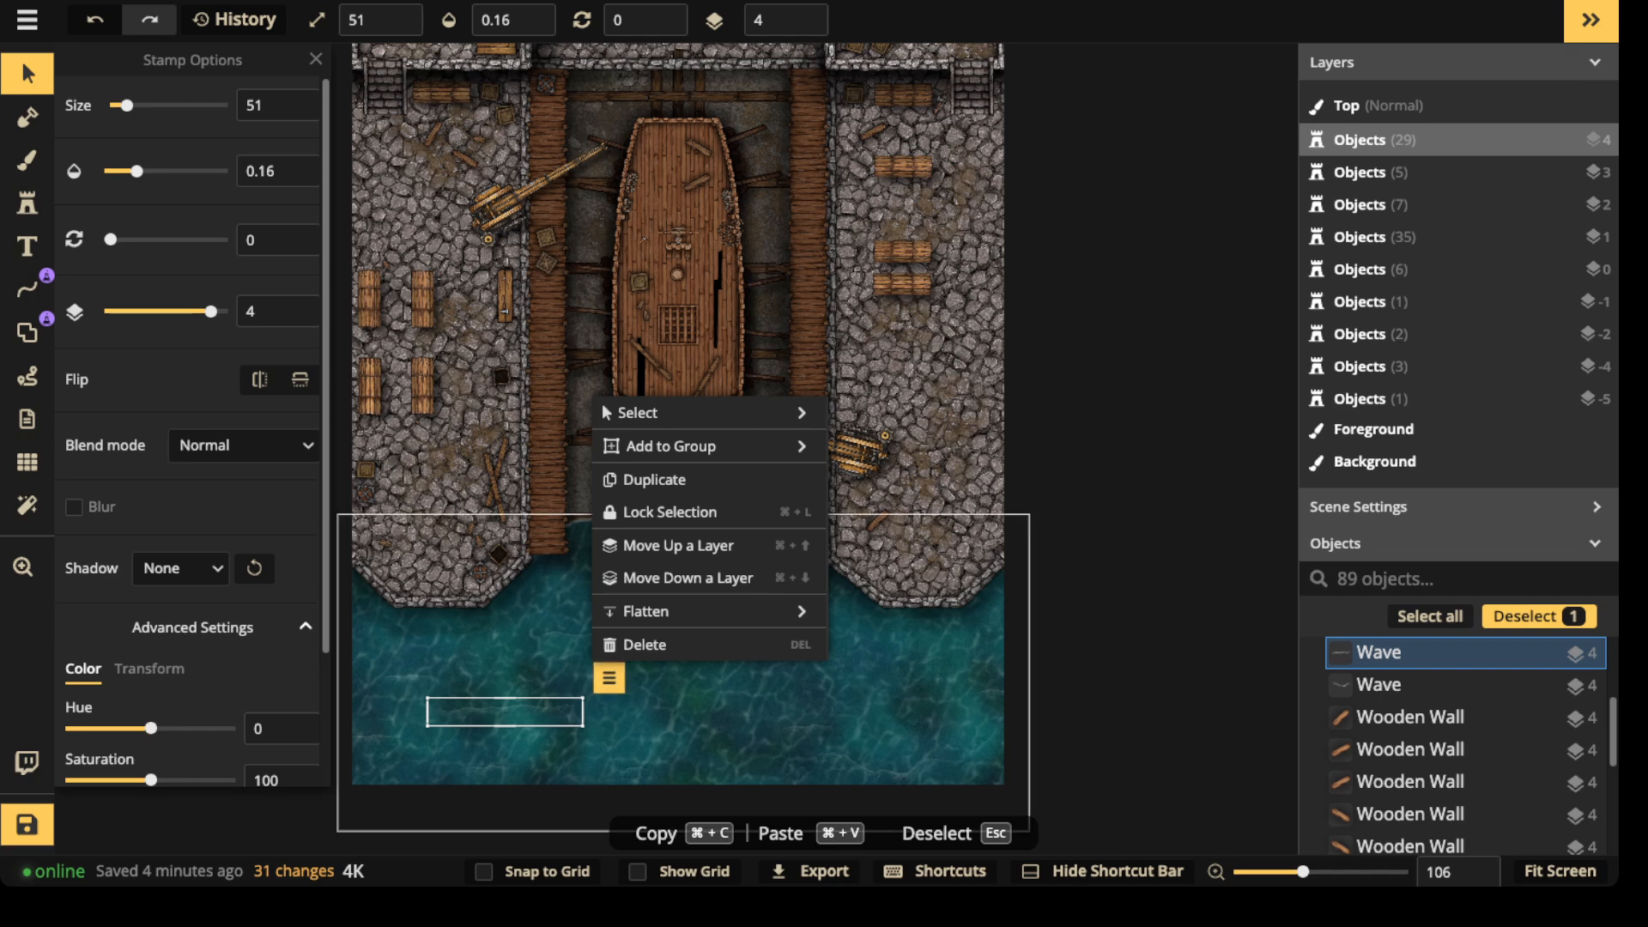
{"action": "mouse_move", "coordinate": [635, 413]}
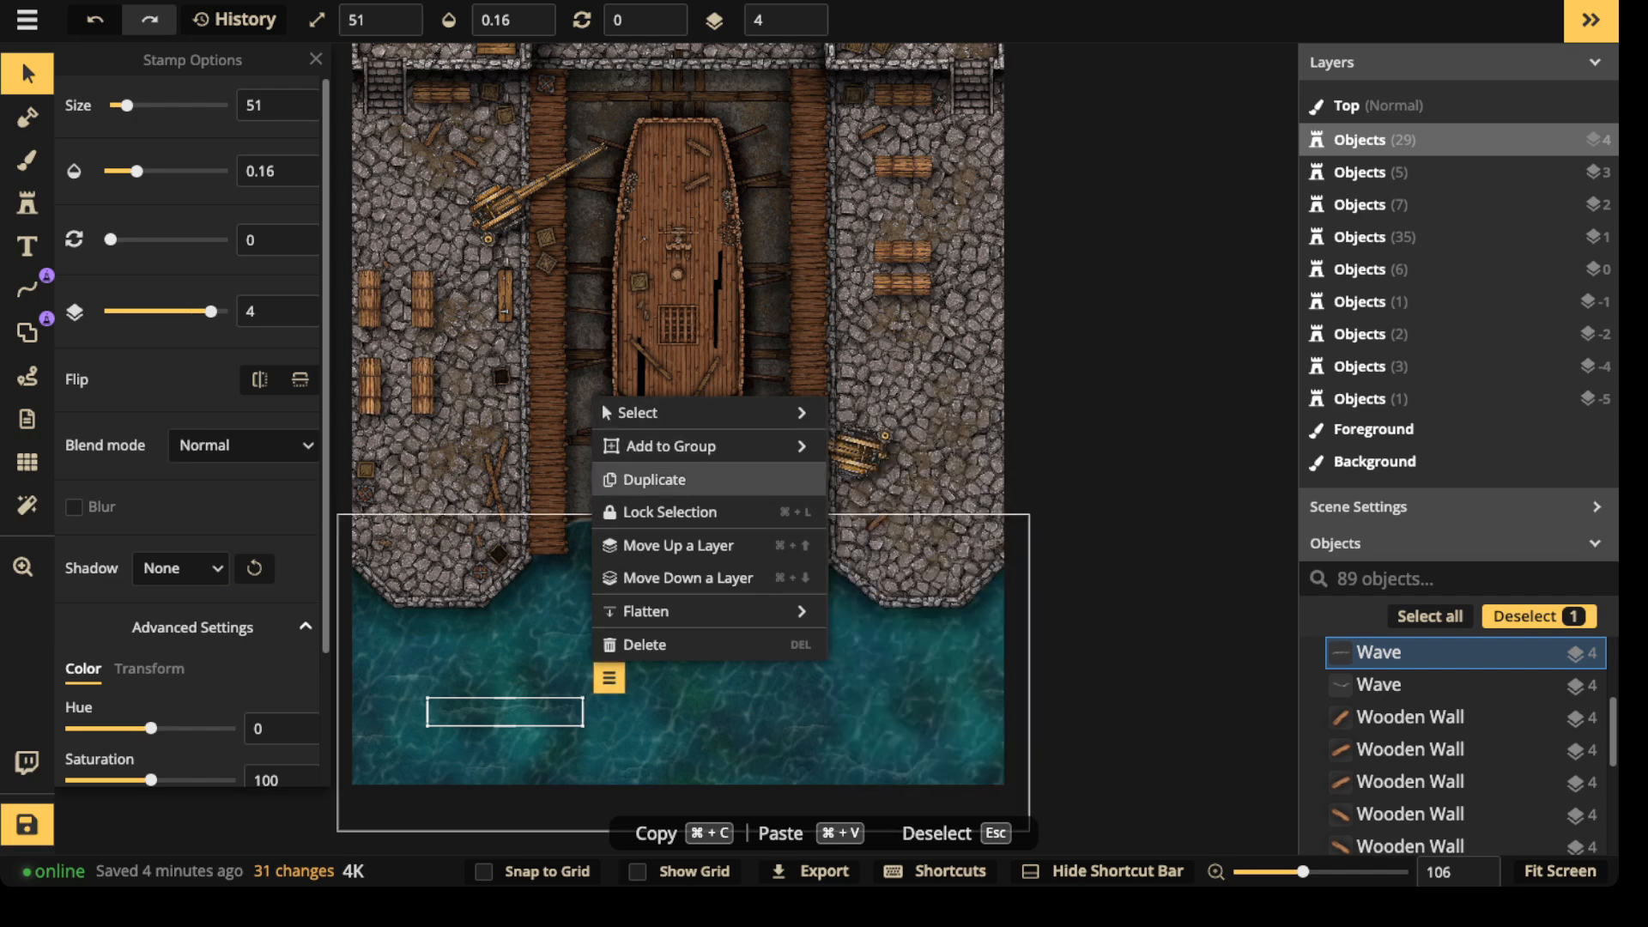
{"action": "left_click", "coordinate": [653, 479]}
{"action": "left_click", "coordinate": [609, 318]}
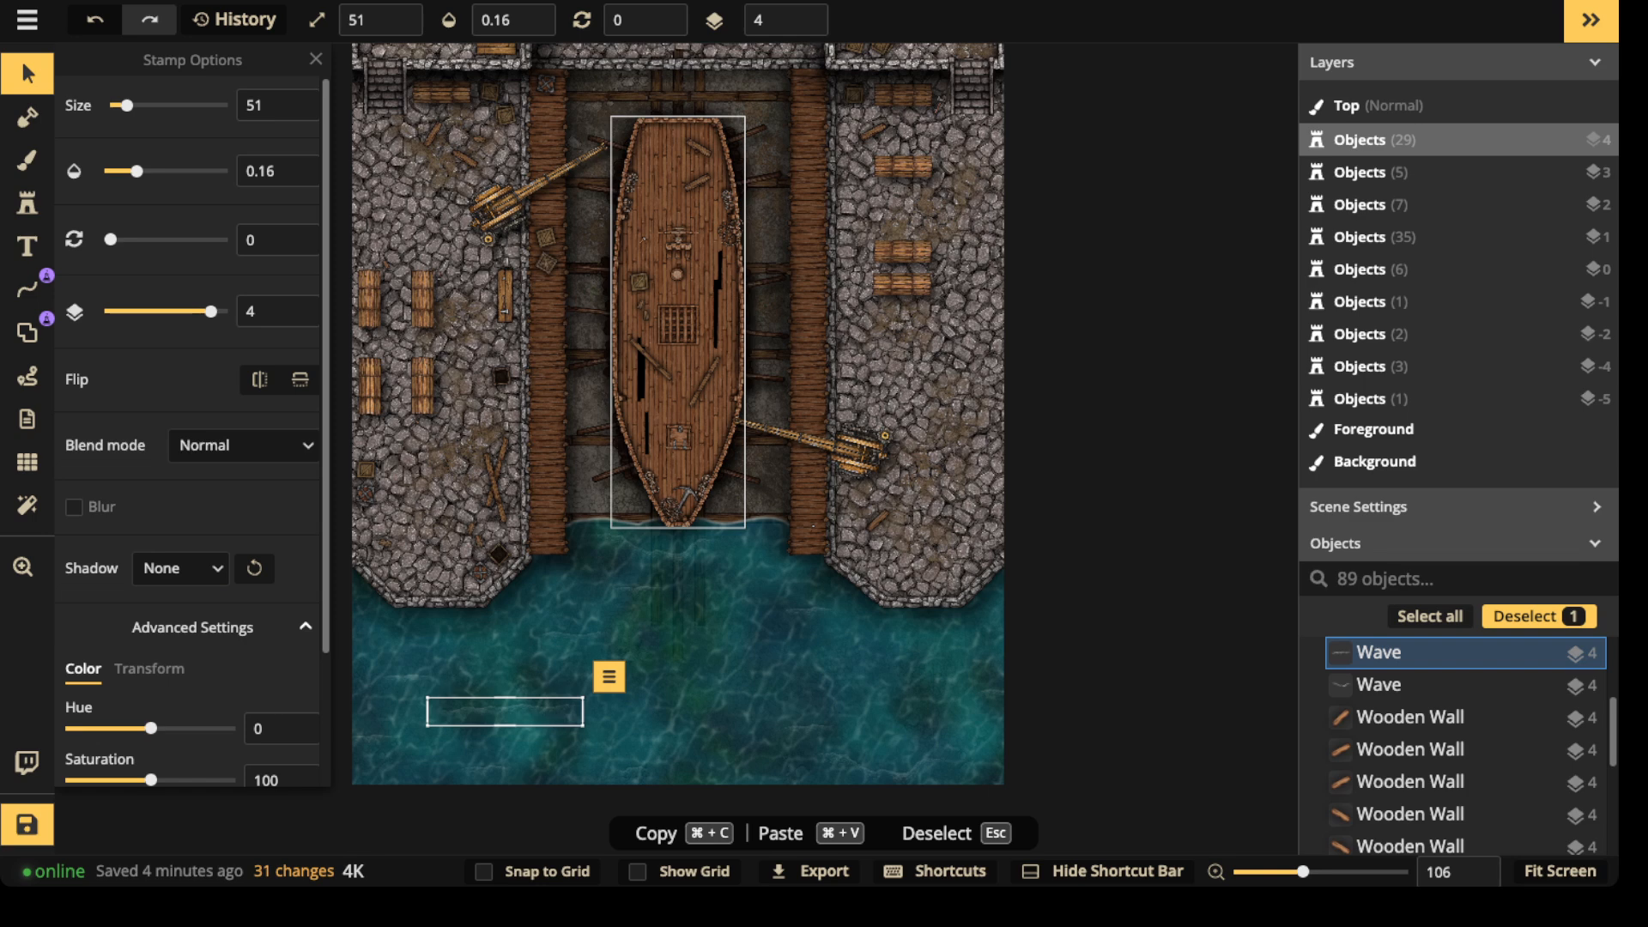
{"action": "scroll", "coordinate": [677, 281], "scroll_direction": "down", "scroll_amount": 1}
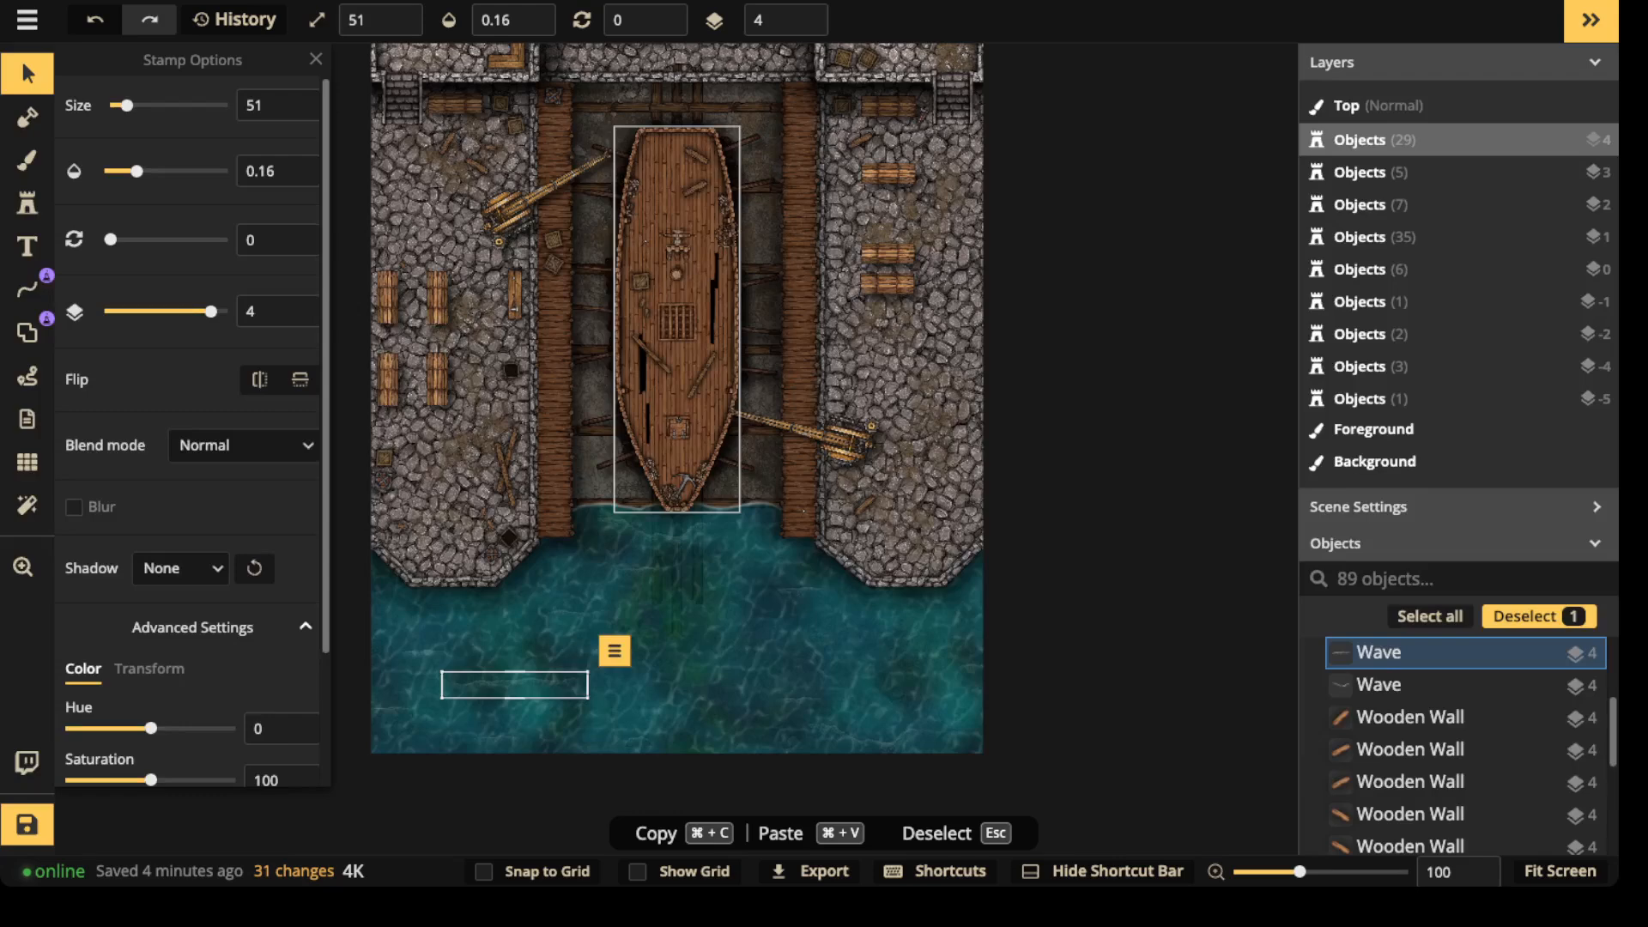
{"action": "scroll", "coordinate": [670, 429], "scroll_direction": "up", "scroll_amount": 5}
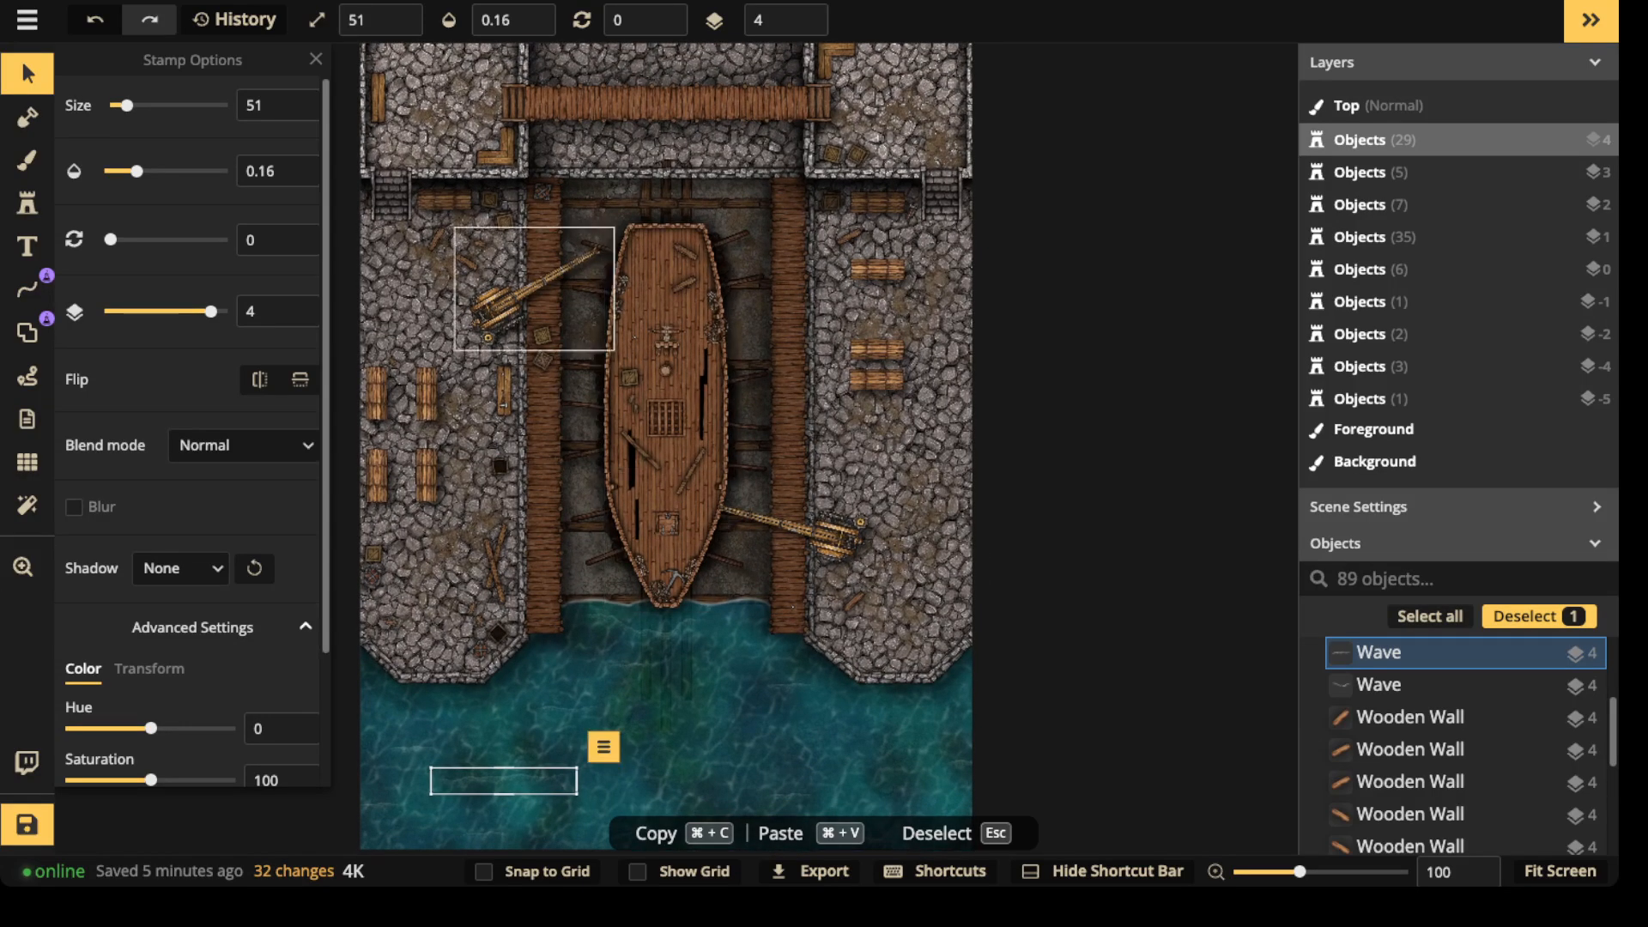
{"action": "scroll", "coordinate": [606, 481], "scroll_direction": "down", "scroll_amount": 1}
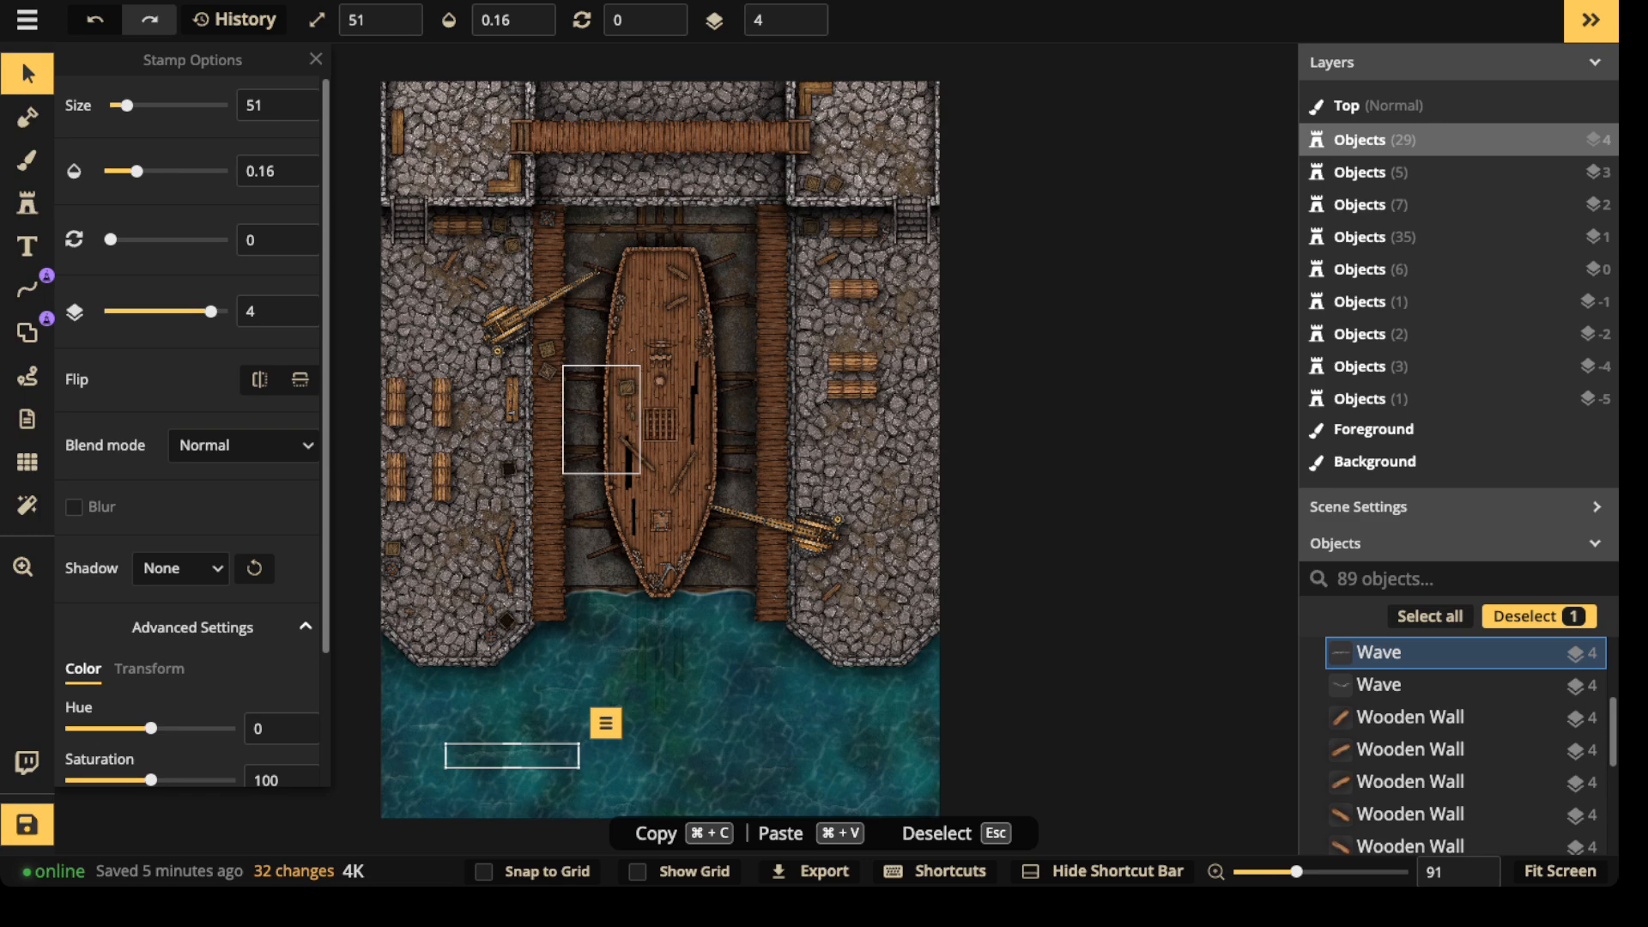
{"action": "scroll", "coordinate": [652, 182], "scroll_direction": "up", "scroll_amount": 4}
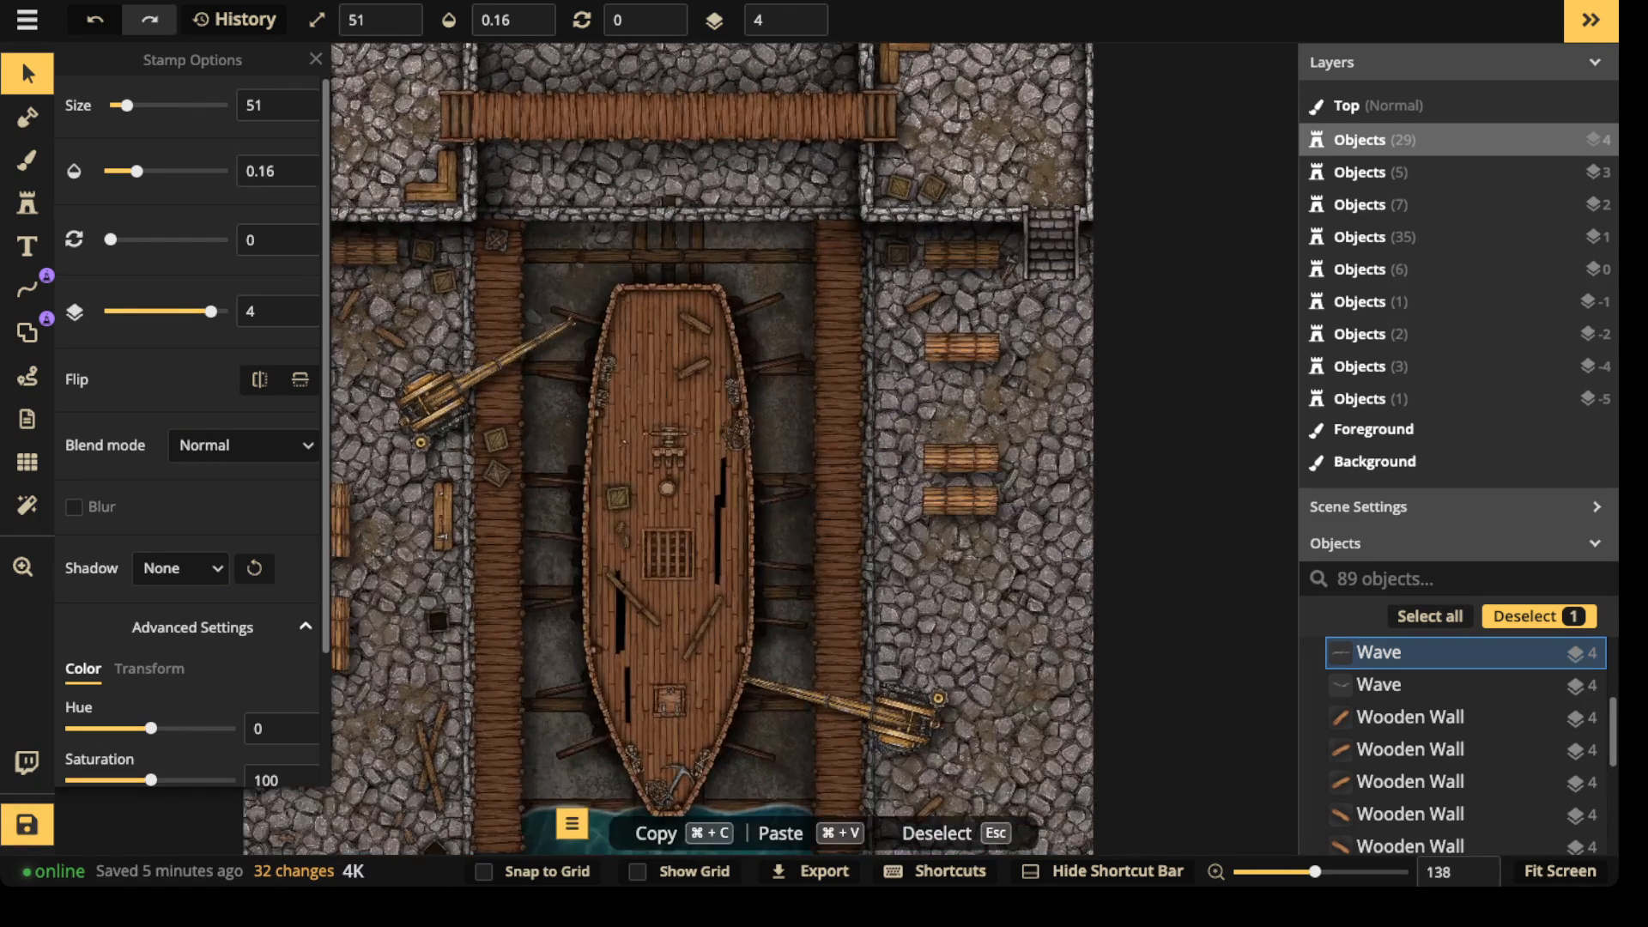
- Search the stamp catalog for "statue" and look through the result groups
{"action": "left_click", "coordinate": [26, 203]}
{"action": "left_click", "coordinate": [121, 232]}
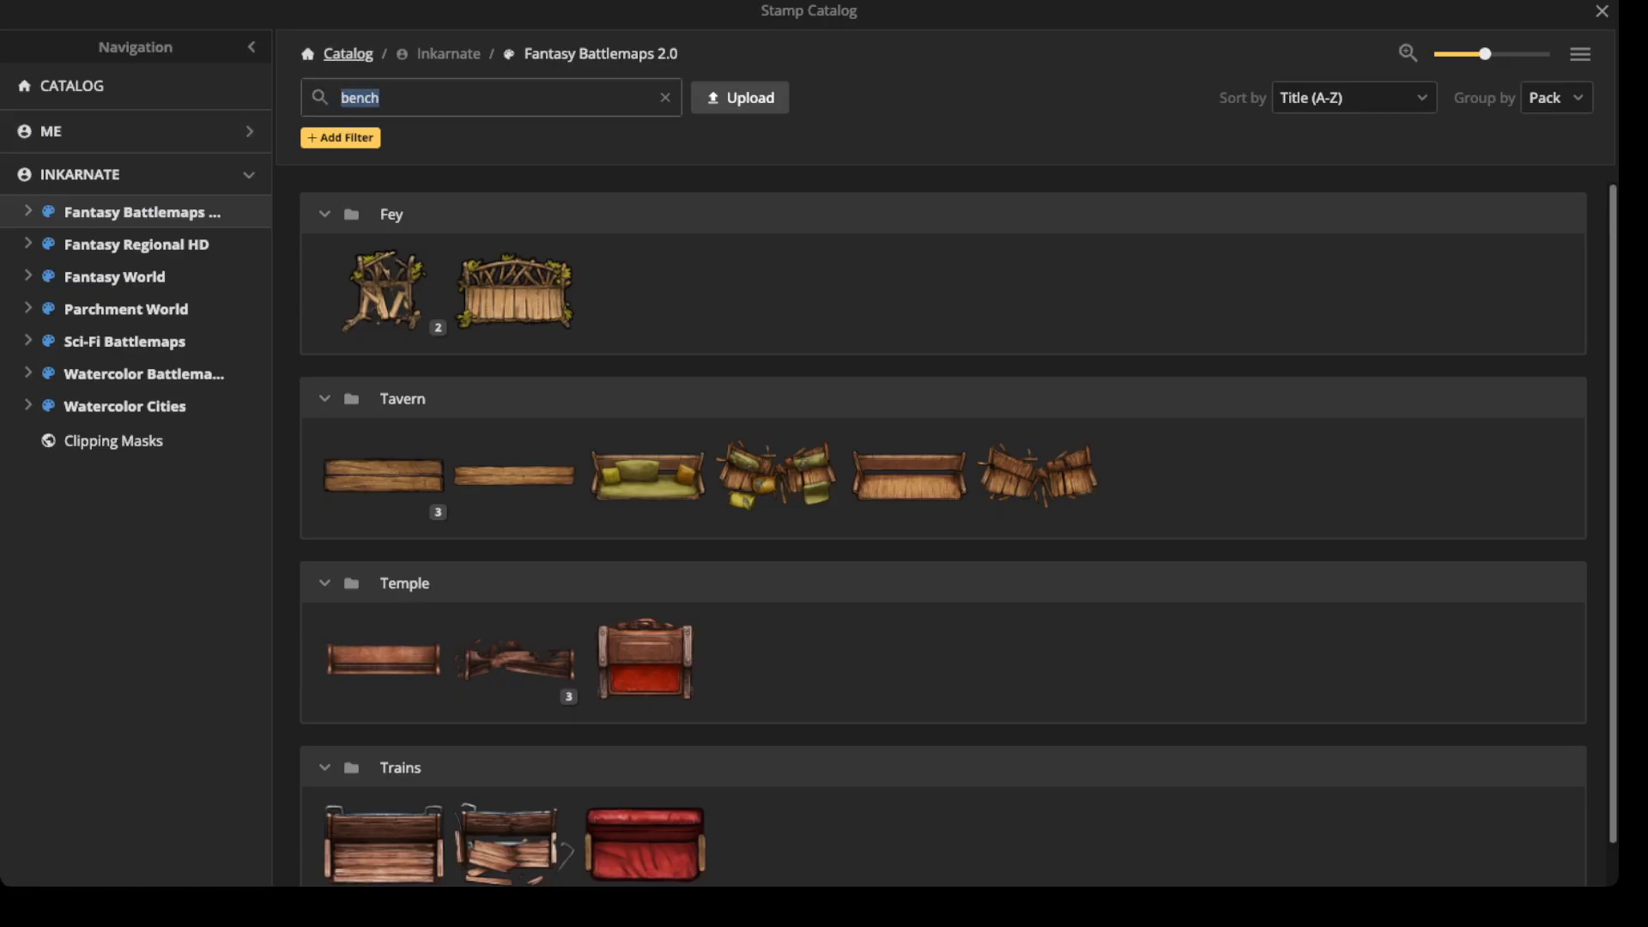
{"action": "type", "text": "statue"}
{"action": "key", "text": "Return"}
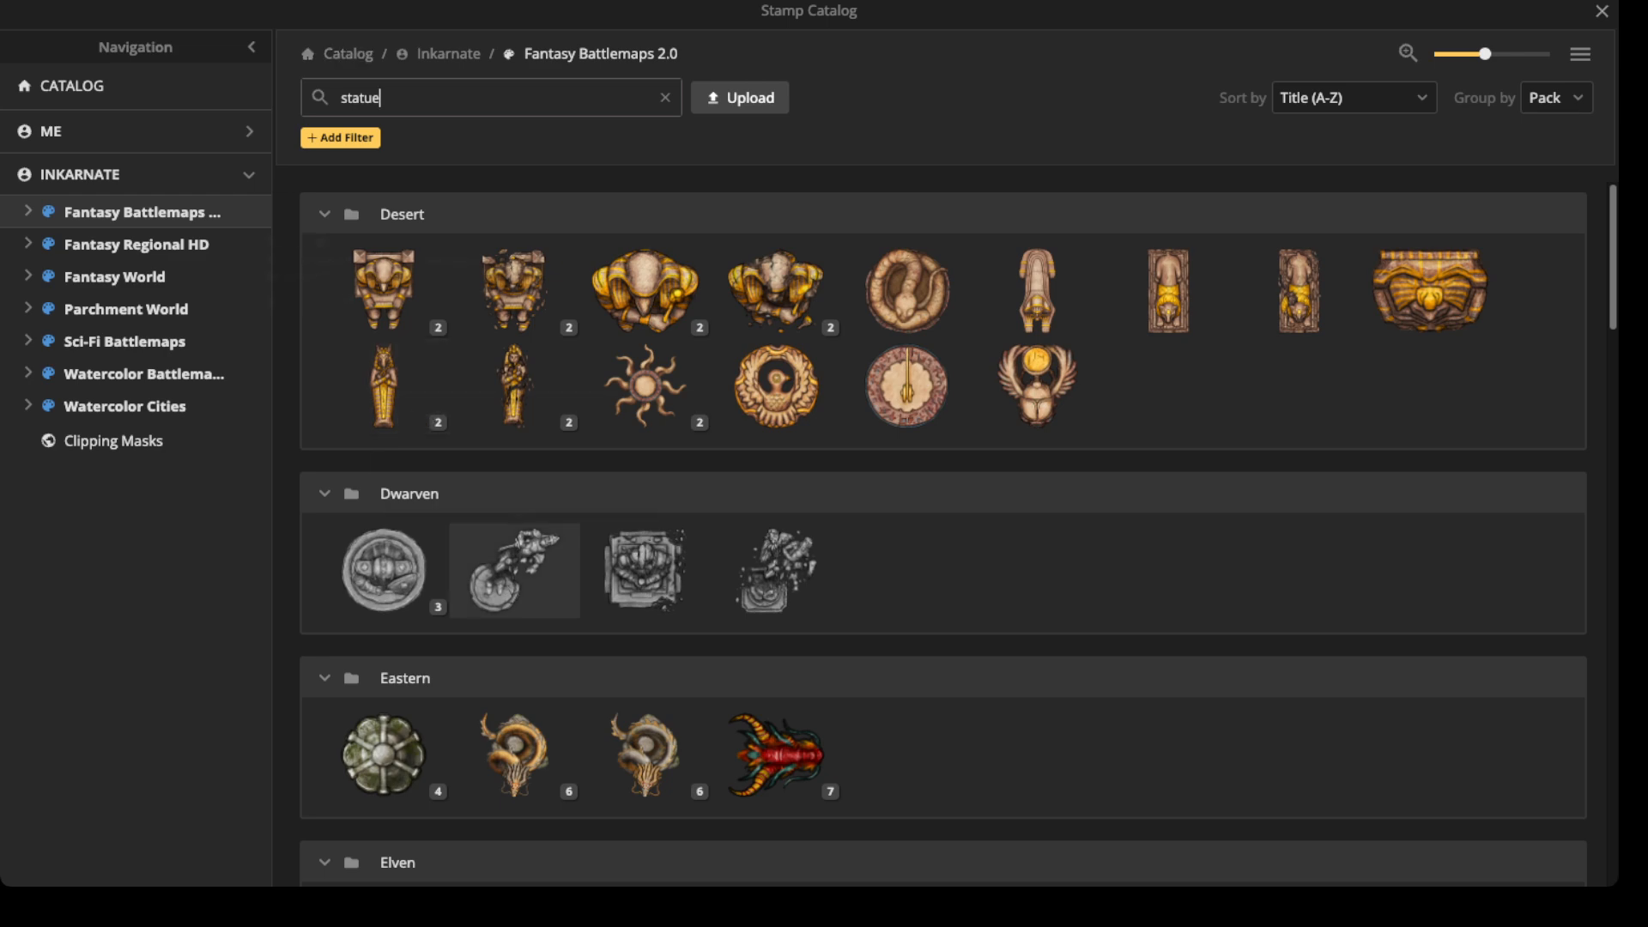
{"action": "scroll", "coordinate": [777, 387], "scroll_direction": "down", "scroll_amount": 12}
{"action": "scroll", "coordinate": [942, 523], "scroll_direction": "down", "scroll_amount": 5}
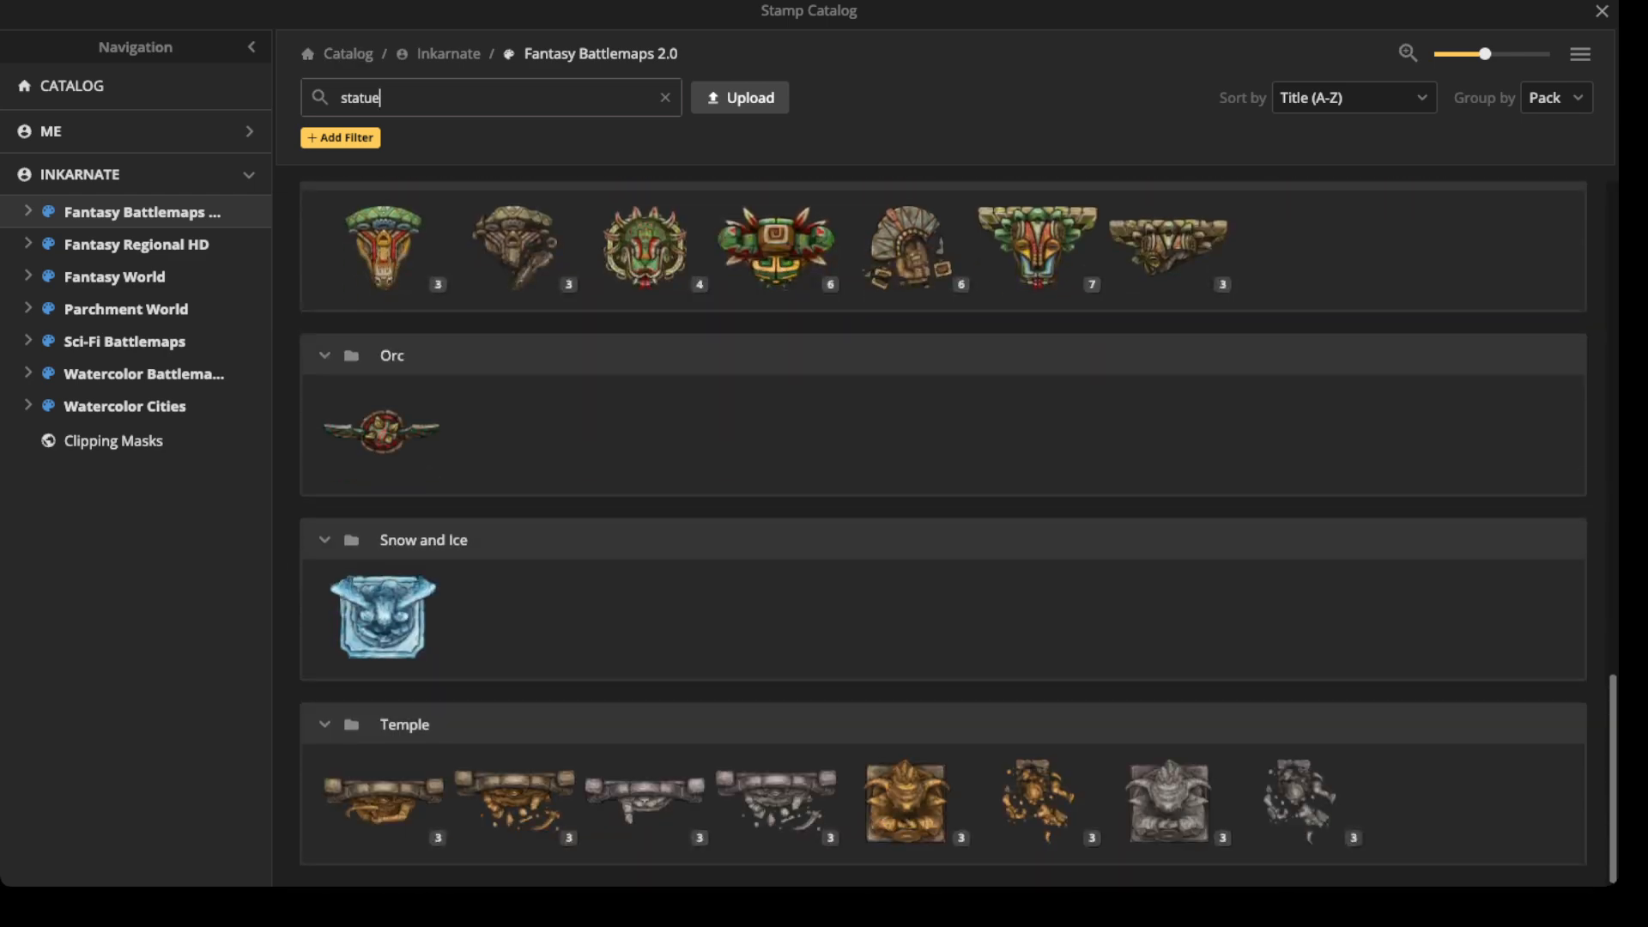
{"action": "scroll", "coordinate": [907, 524], "scroll_direction": "up", "scroll_amount": 10}
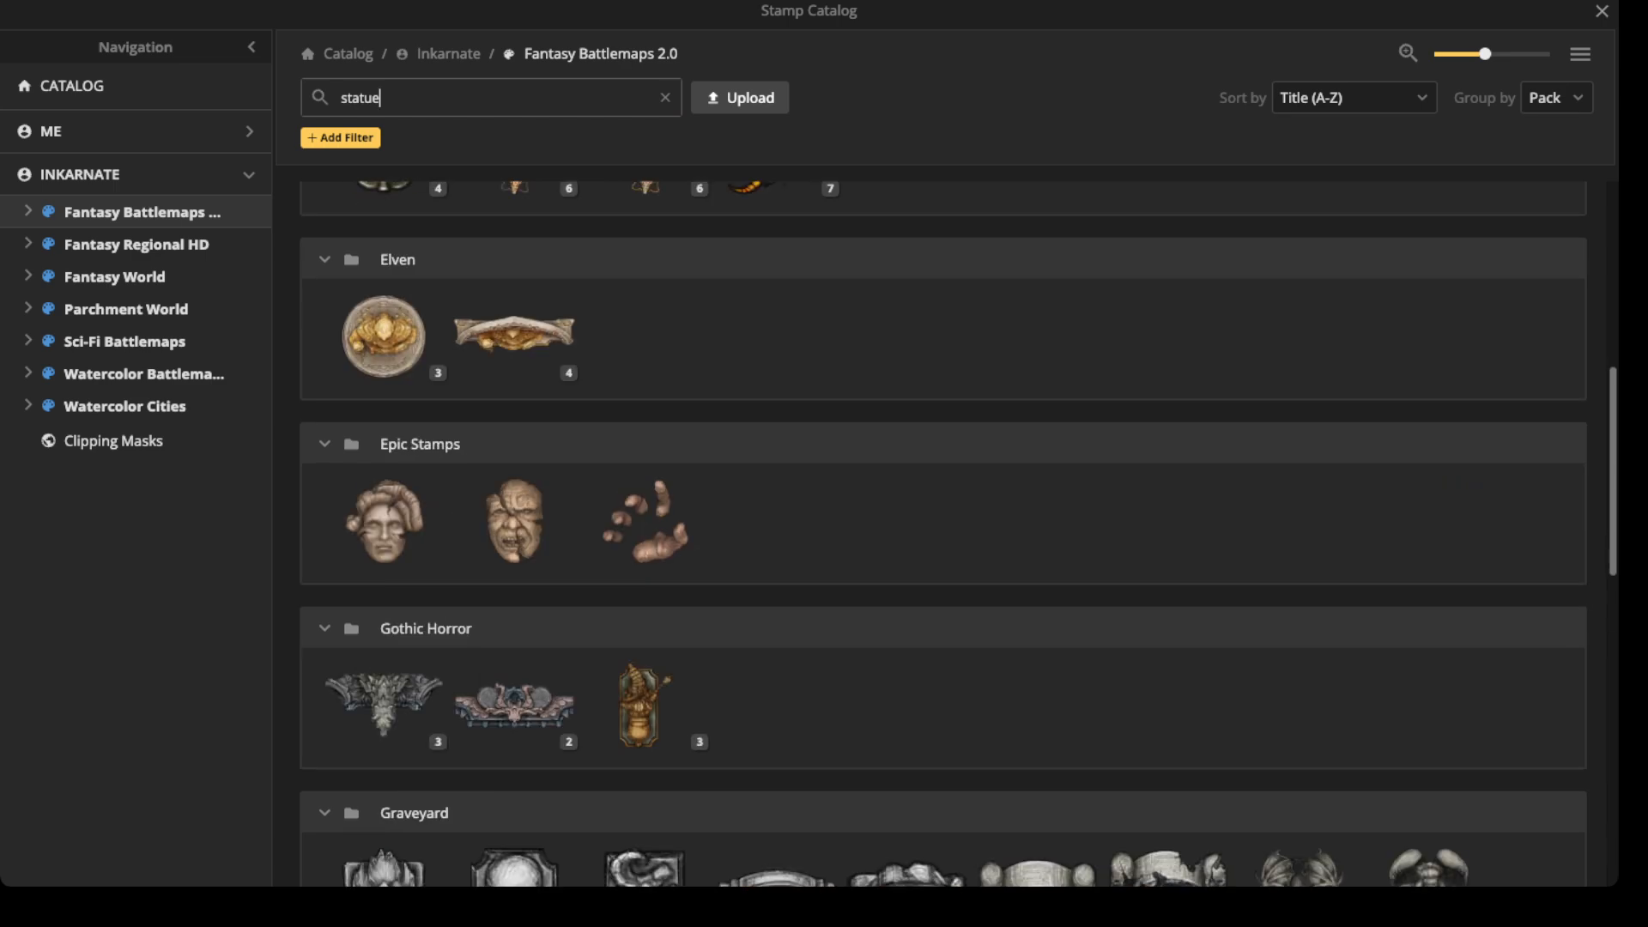
{"action": "scroll", "coordinate": [777, 550], "scroll_direction": "up", "scroll_amount": 5}
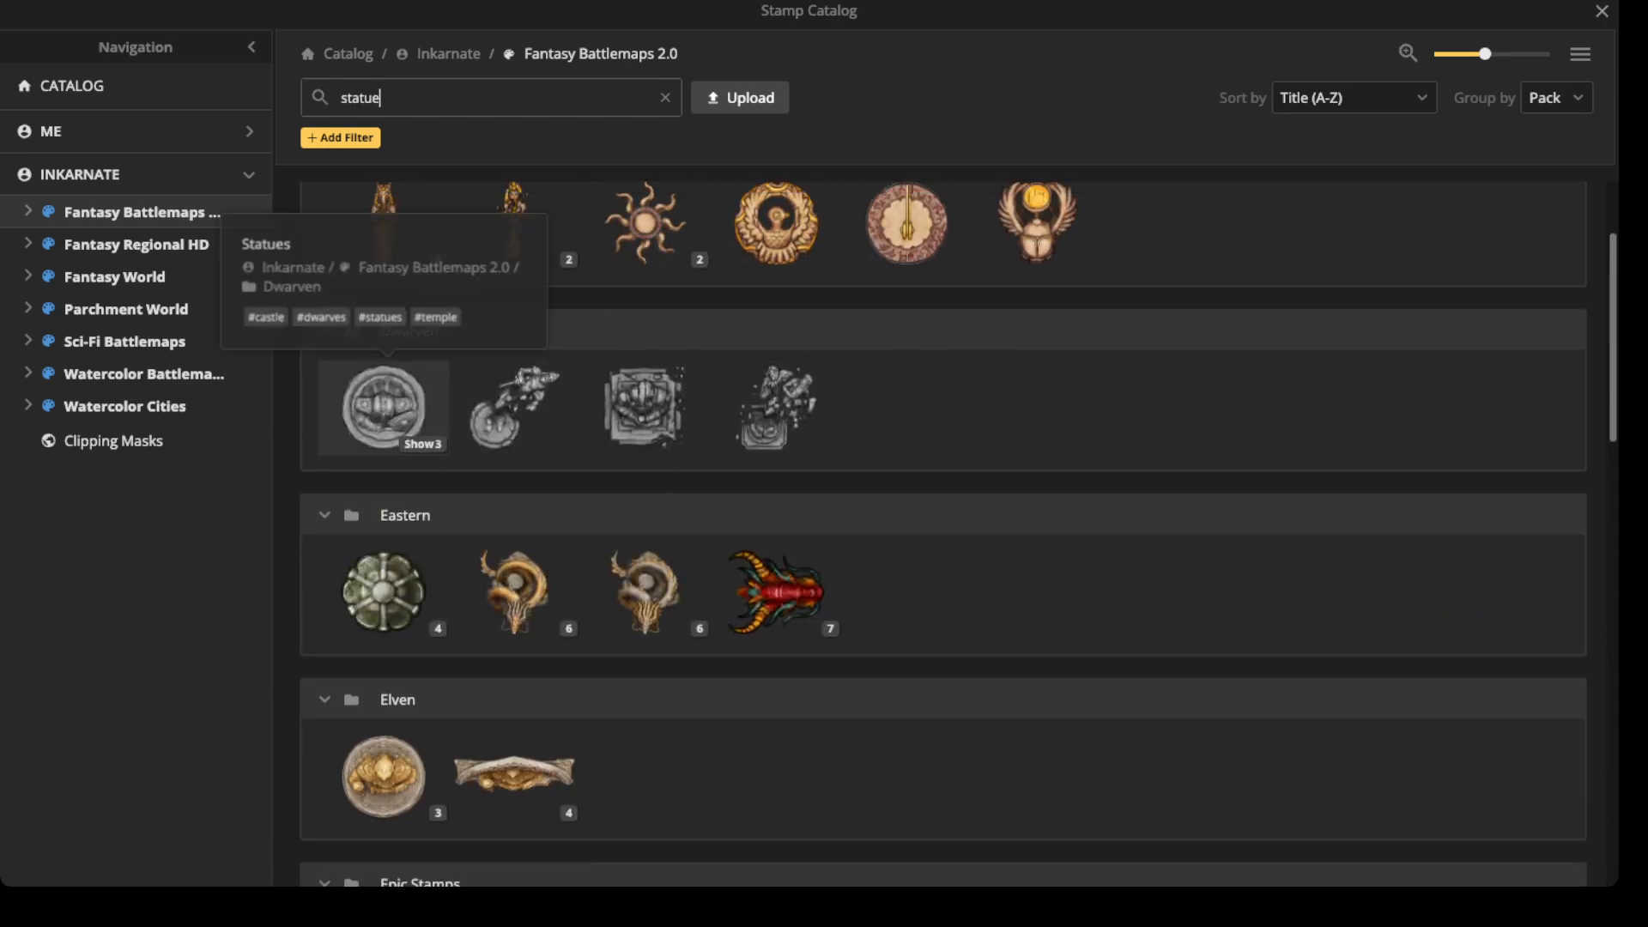
- Choose the square second variant of the Dwarven Statues stamp, with opacity 1 and size 61, and try it over the southwestern pier
{"action": "left_click", "coordinate": [383, 405]}
{"action": "left_click", "coordinate": [258, 107]}
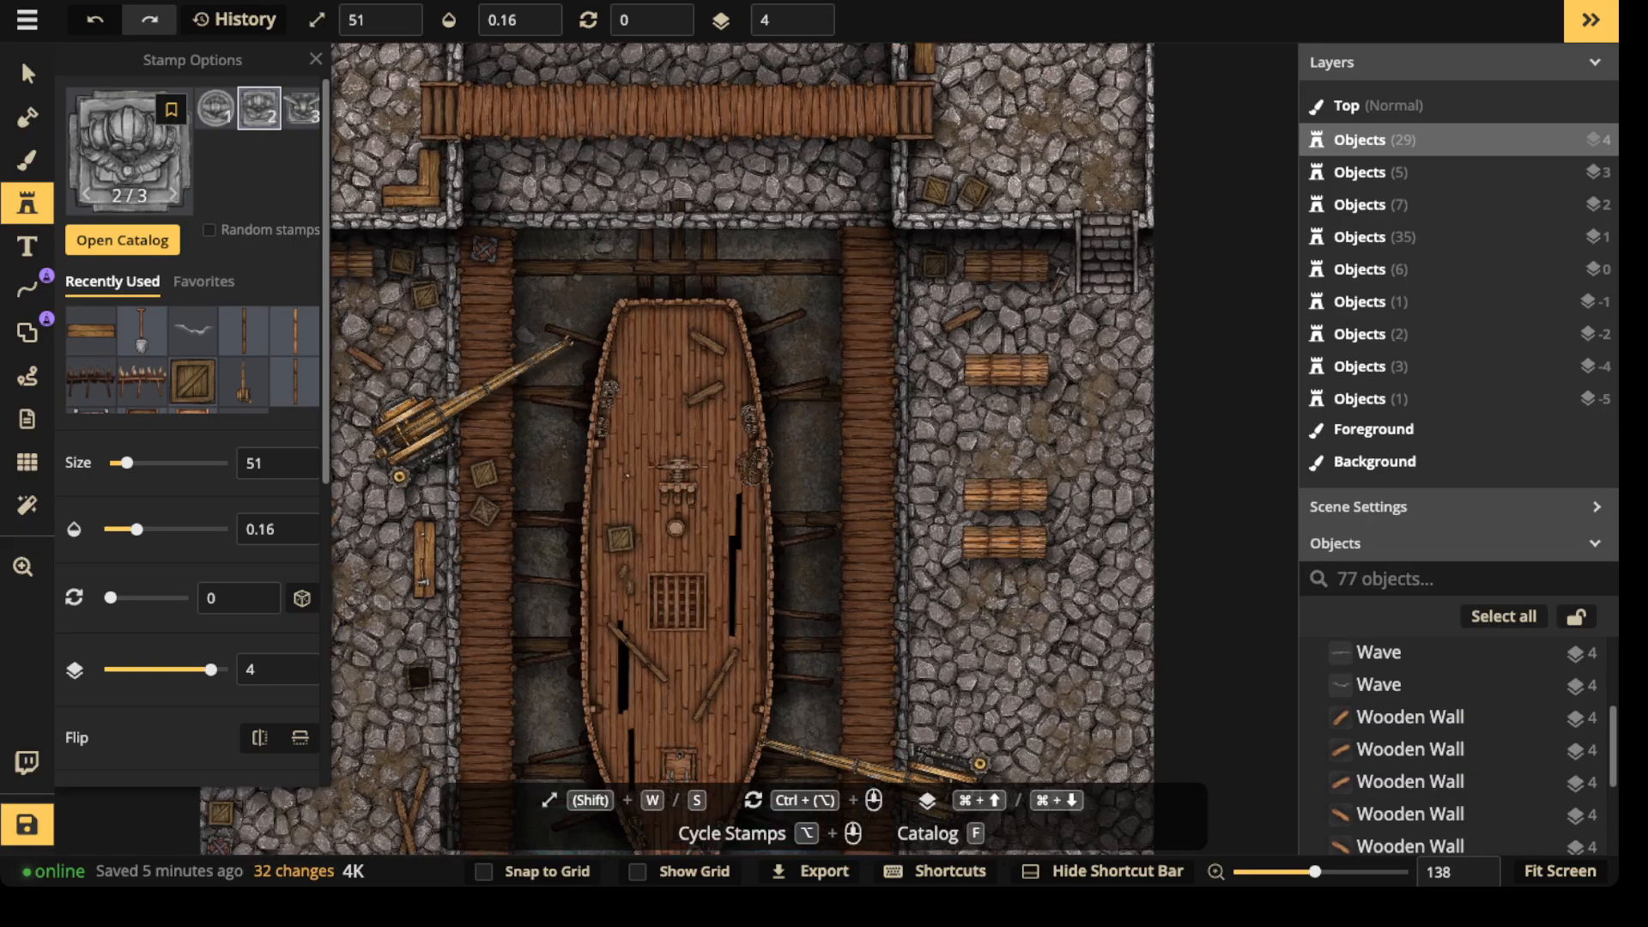
{"action": "scroll", "coordinate": [631, 215], "scroll_direction": "up", "scroll_amount": 3}
{"action": "left_click", "coordinate": [515, 20]}
{"action": "type", "text": "1w"}
{"action": "scroll", "coordinate": [683, 395], "scroll_direction": "down", "scroll_amount": 10}
{"action": "scroll", "coordinate": [683, 395], "scroll_direction": "left", "scroll_amount": 5}
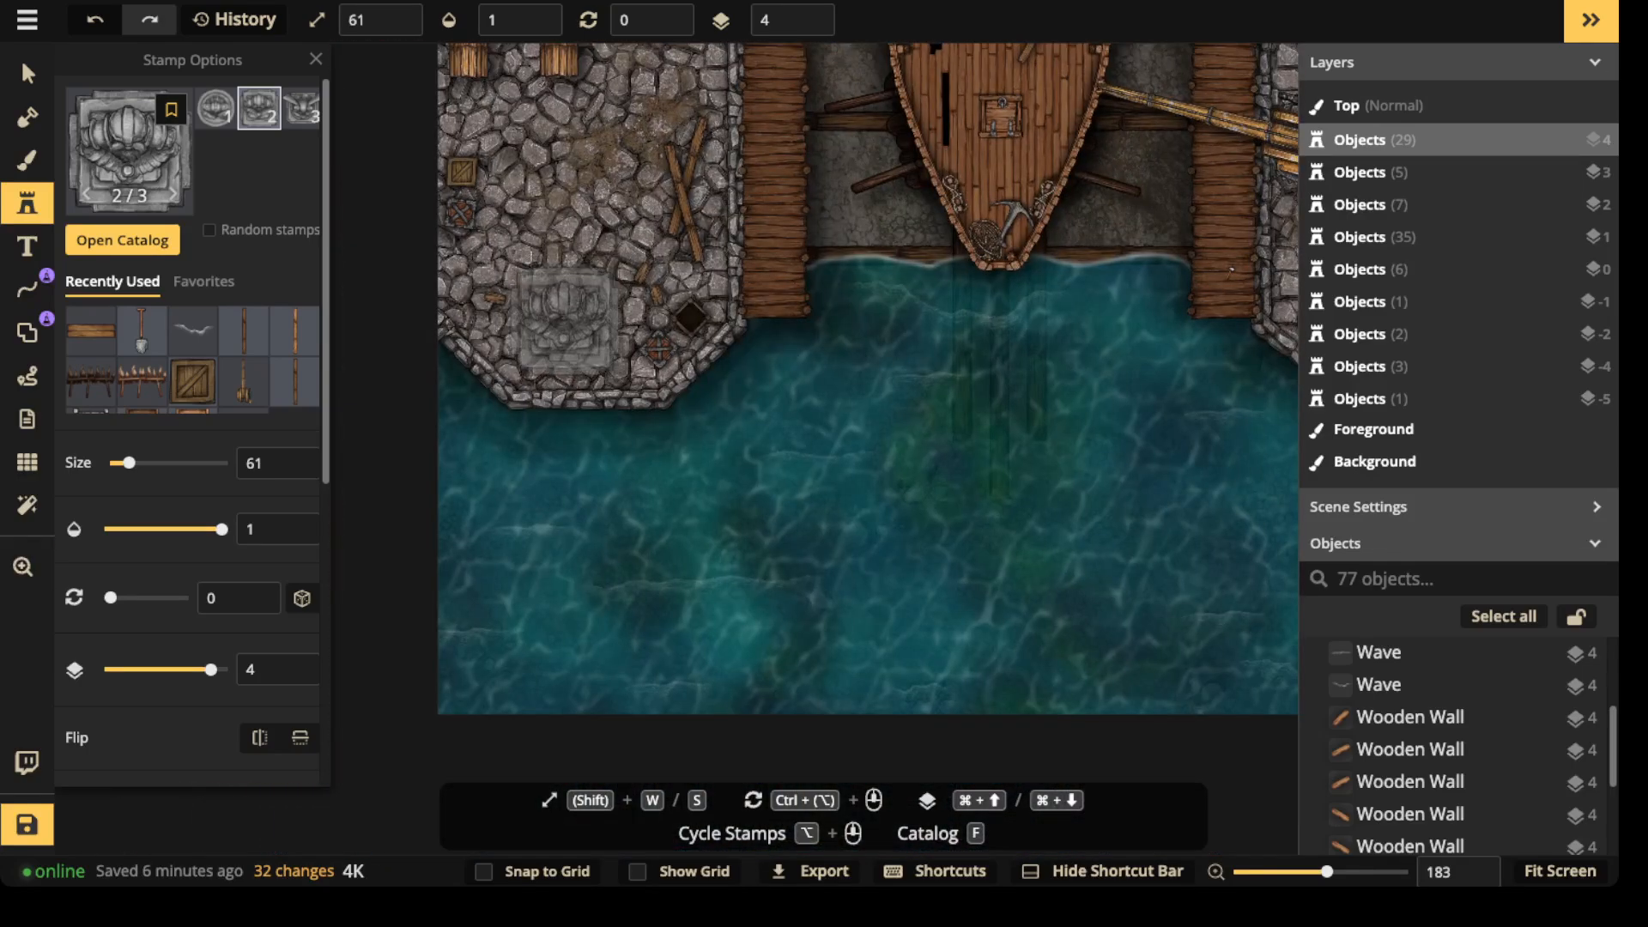
- Choose the Gothic Horror Rayonnant Statue from the catalog and place it at size 151 on the western pier's southern edge
{"action": "key", "text": "f"}
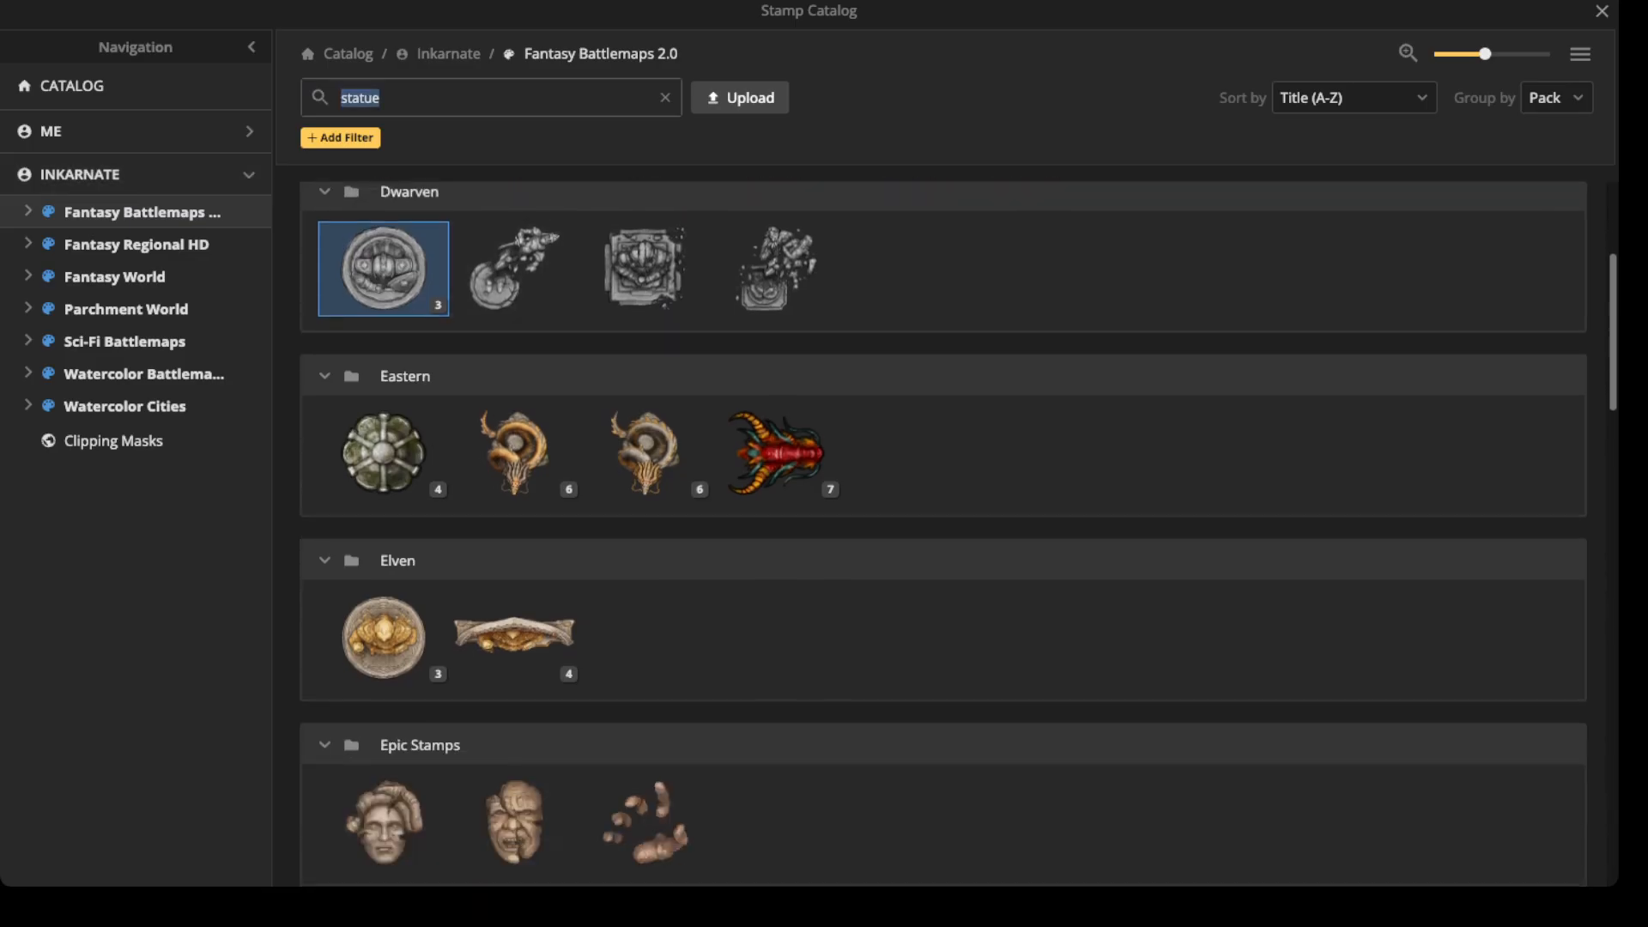
{"action": "scroll", "coordinate": [945, 532], "scroll_direction": "down", "scroll_amount": 5}
{"action": "scroll", "coordinate": [945, 533], "scroll_direction": "down", "scroll_amount": 4}
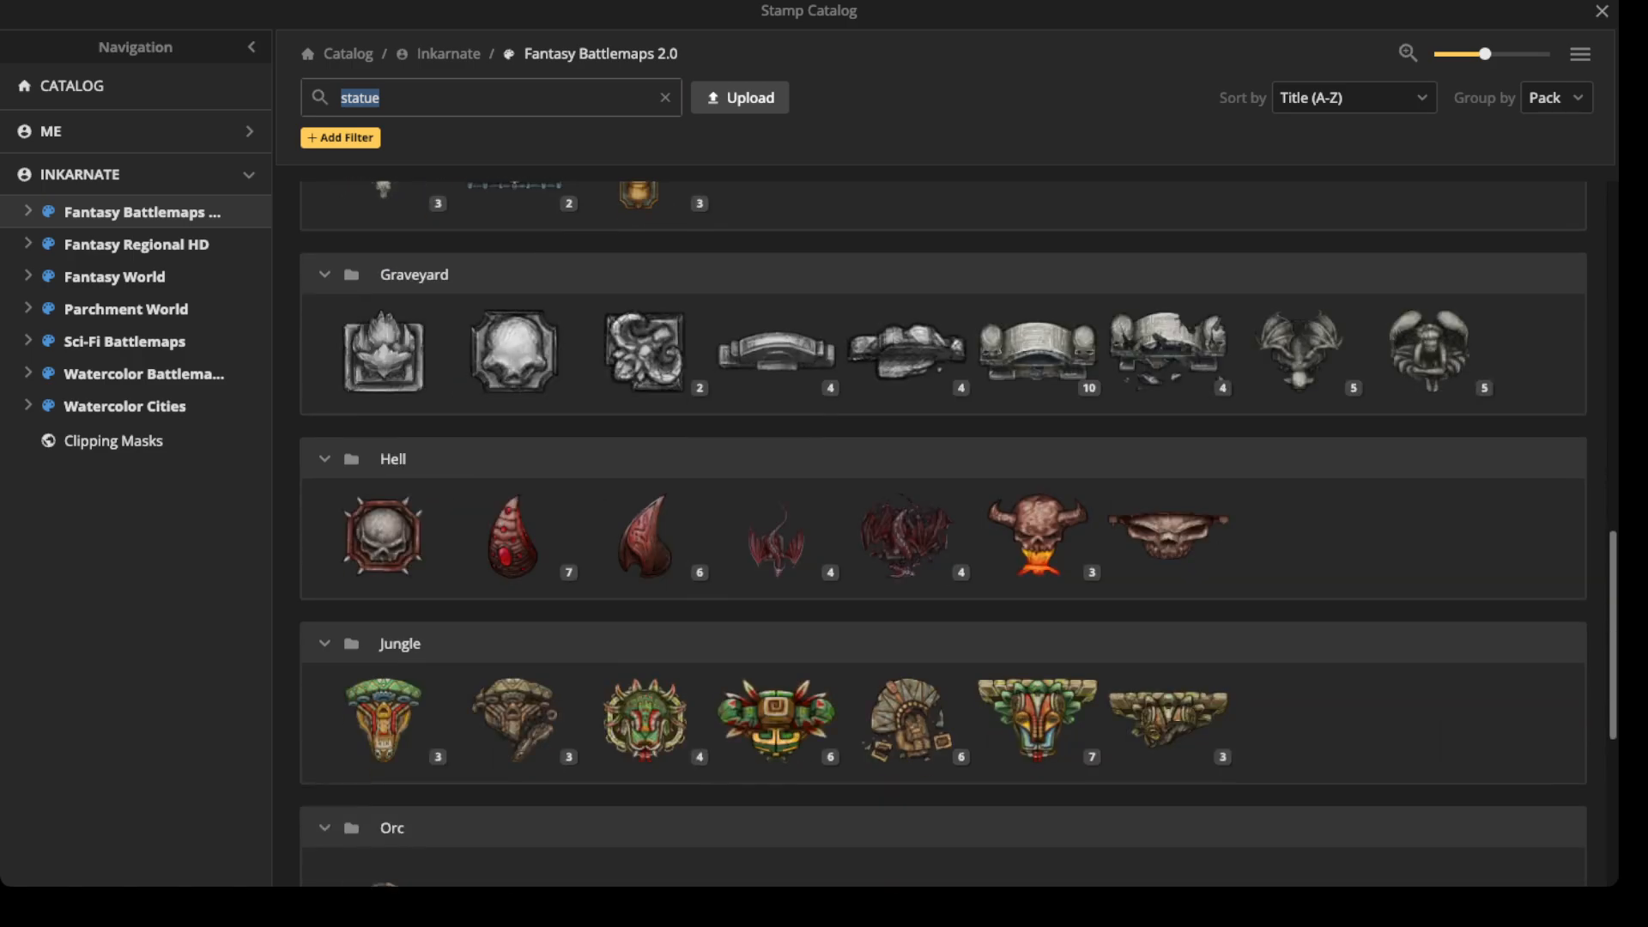
{"action": "scroll", "coordinate": [945, 533], "scroll_direction": "up", "scroll_amount": 5}
{"action": "left_click", "coordinate": [387, 633]}
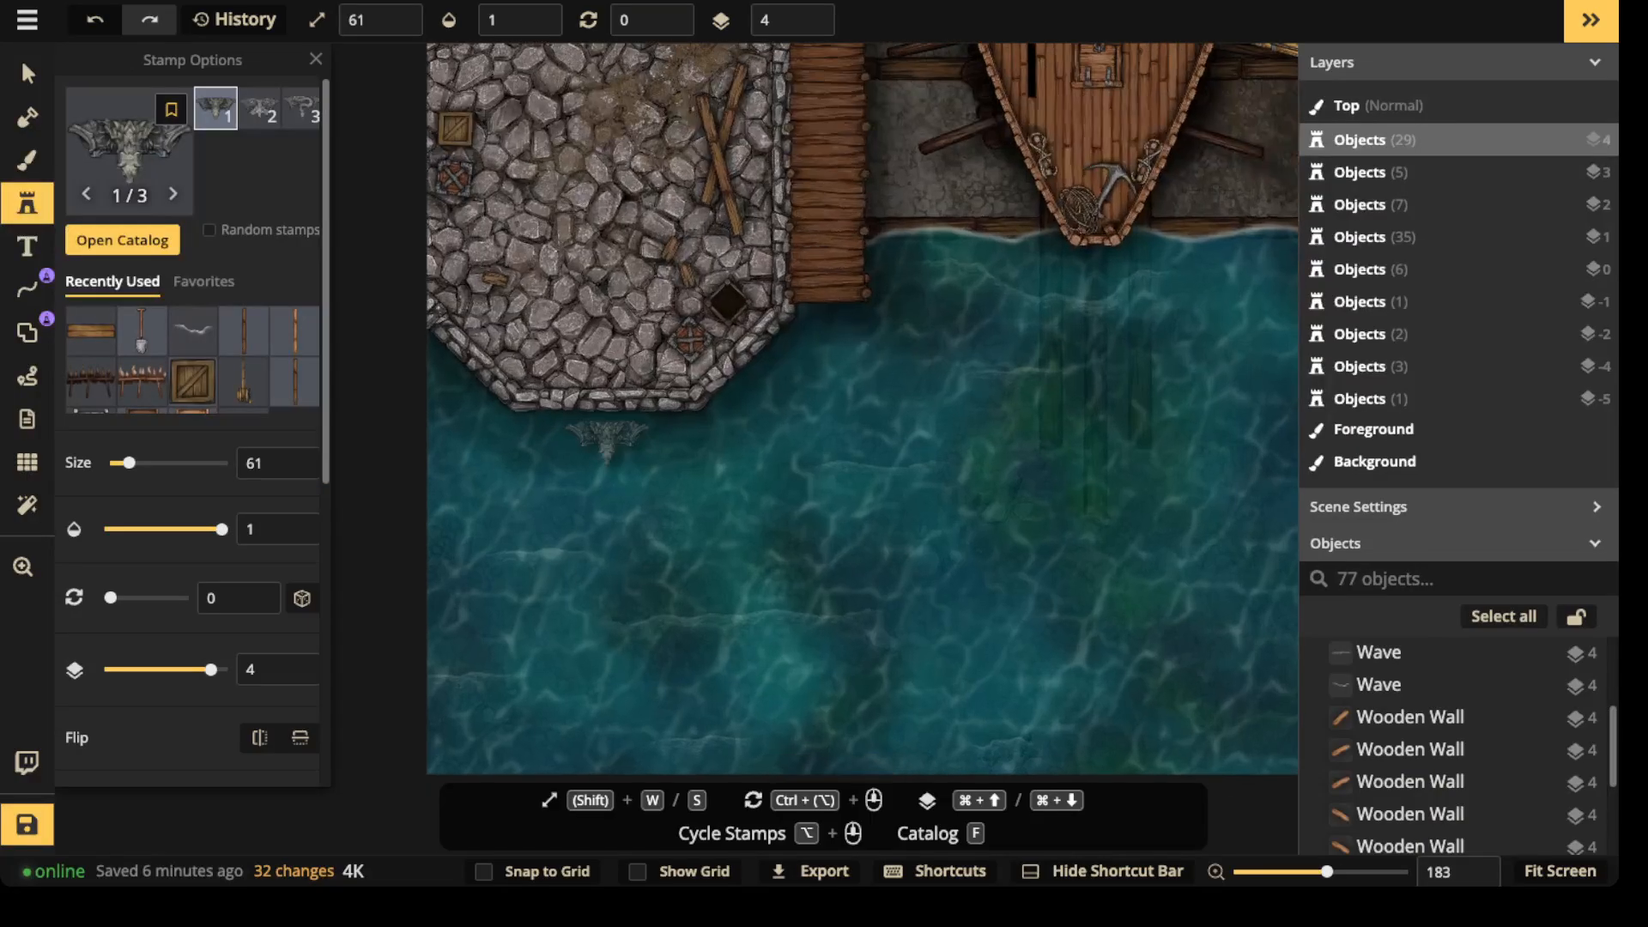
{"action": "key", "text": "shift+w"}
{"action": "key", "text": "shift+w"}
{"action": "key", "text": "shift+w"}
{"action": "left_click", "coordinate": [598, 443]}
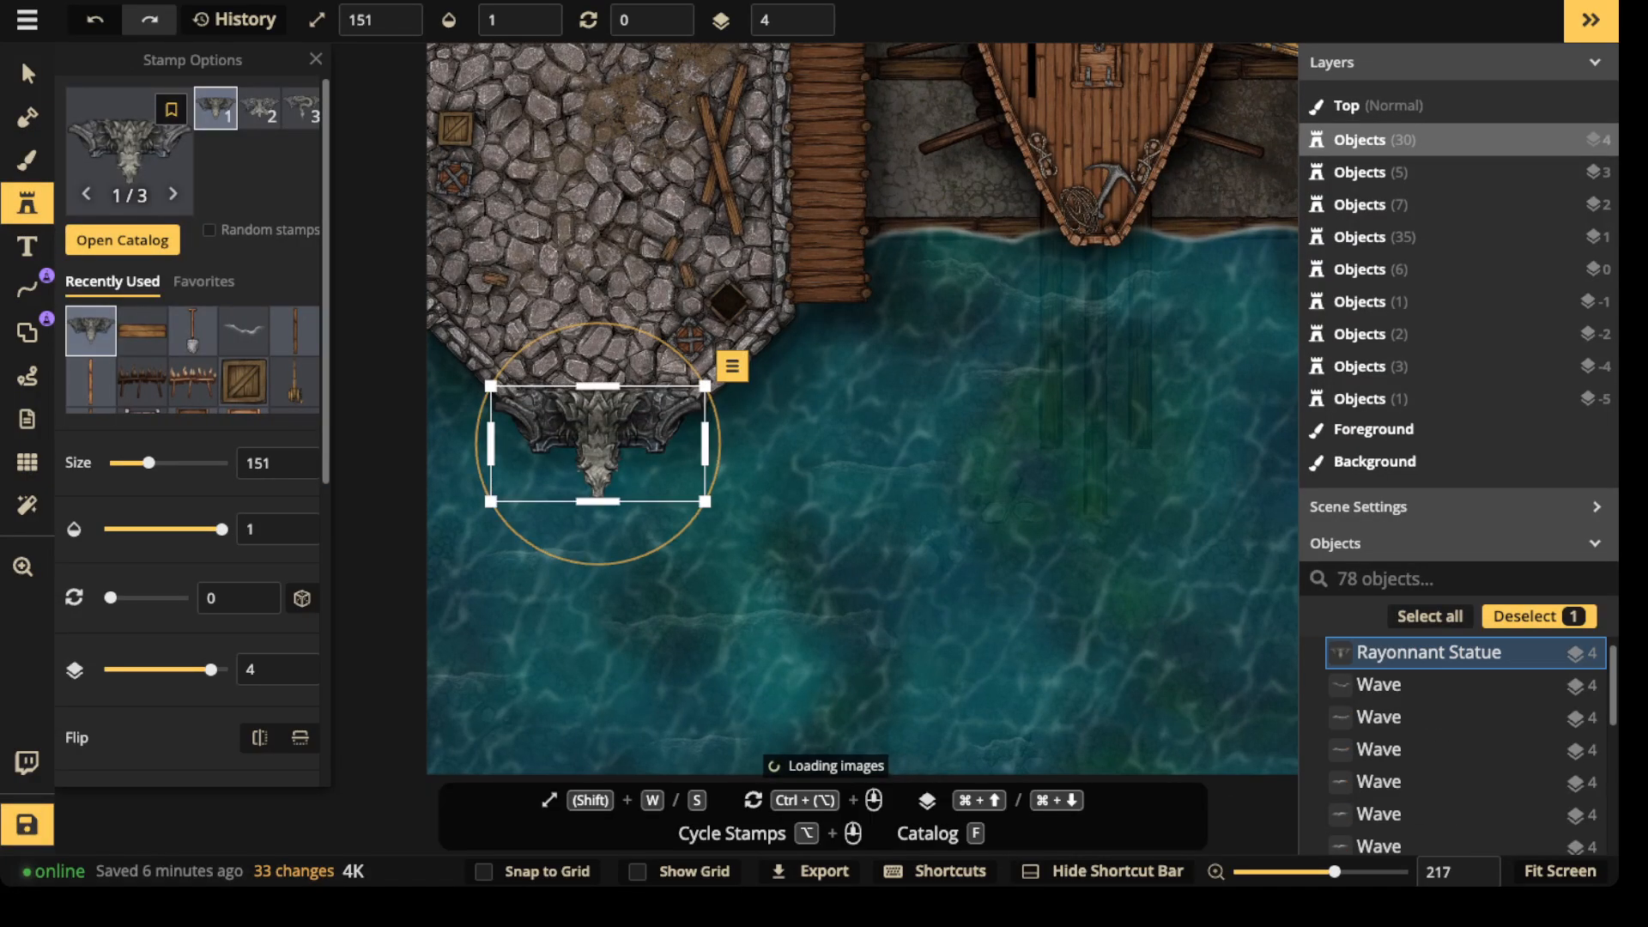
- Centre the winged statue on the pier edge, setting its saturation to 0 and its brightness to 112
{"action": "key", "text": "v"}
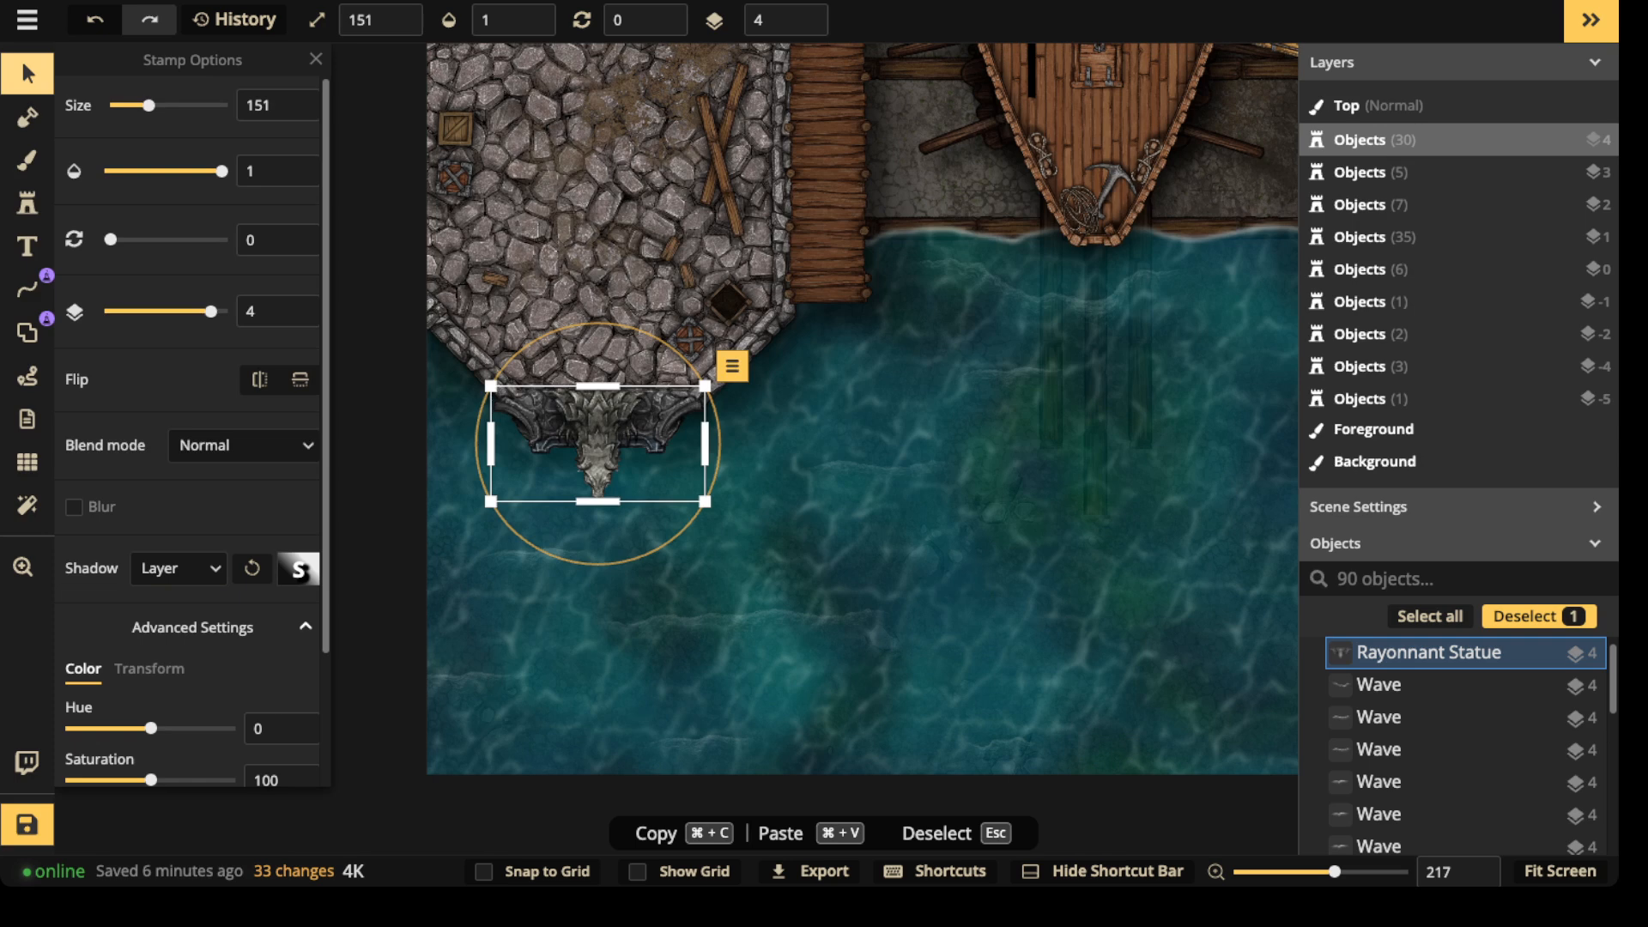
{"action": "scroll", "coordinate": [189, 429], "scroll_direction": "down", "scroll_amount": 2}
{"action": "left_click_drag", "start_coordinate": [151, 620], "coordinate": [71, 620]}
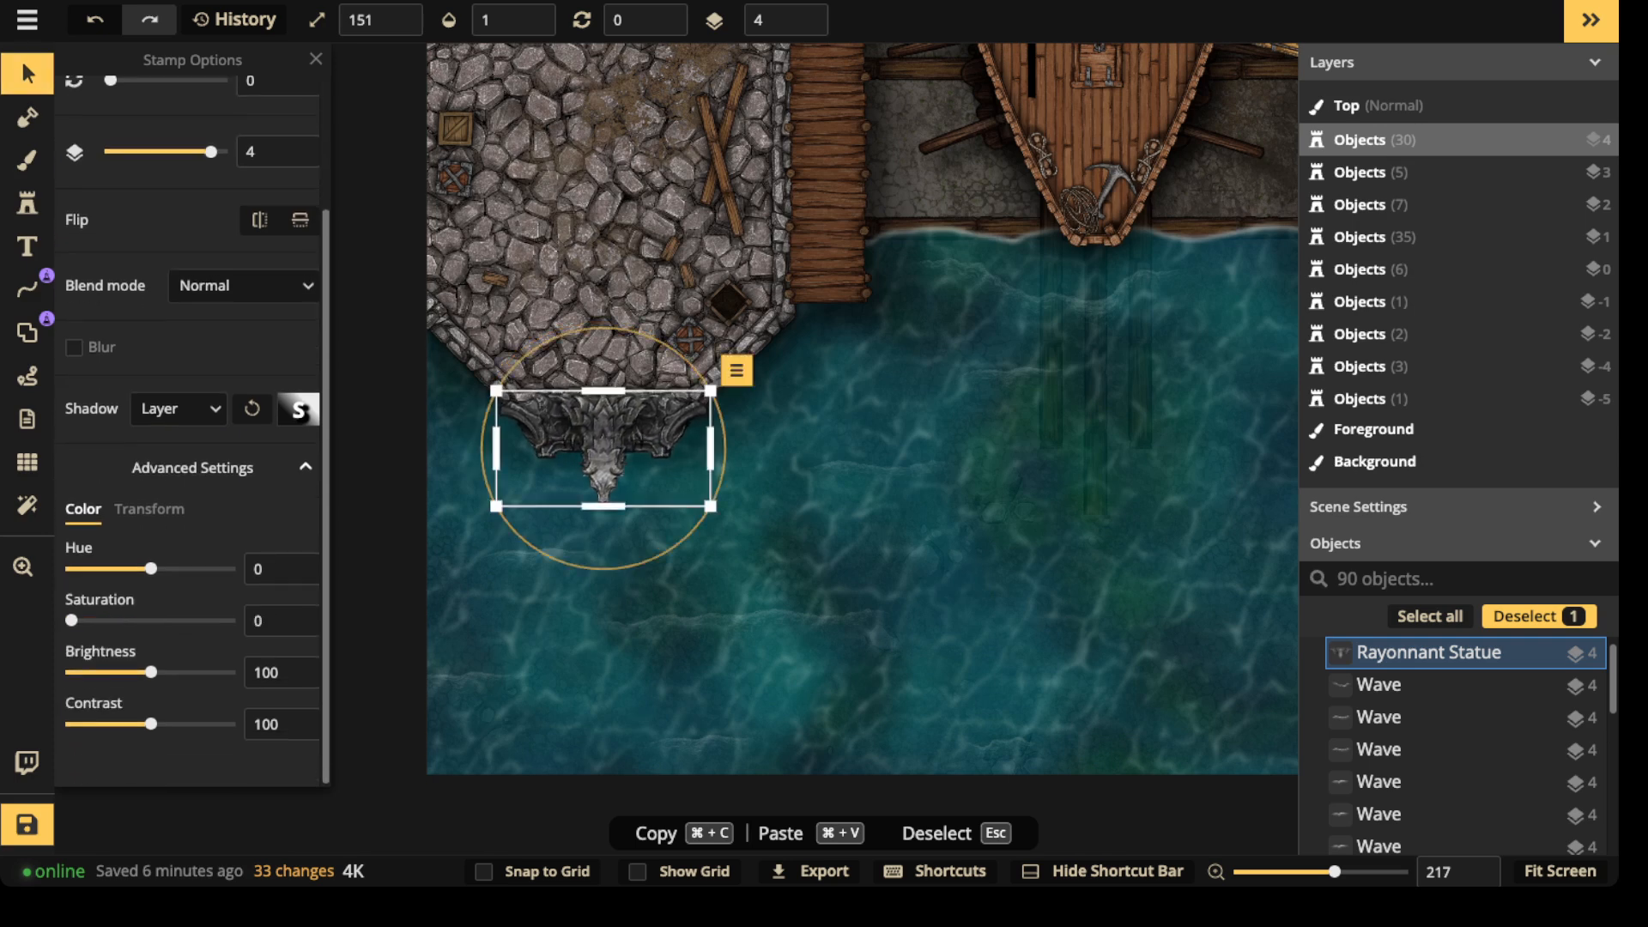
{"action": "left_click_drag", "start_coordinate": [151, 673], "coordinate": [159, 672]}
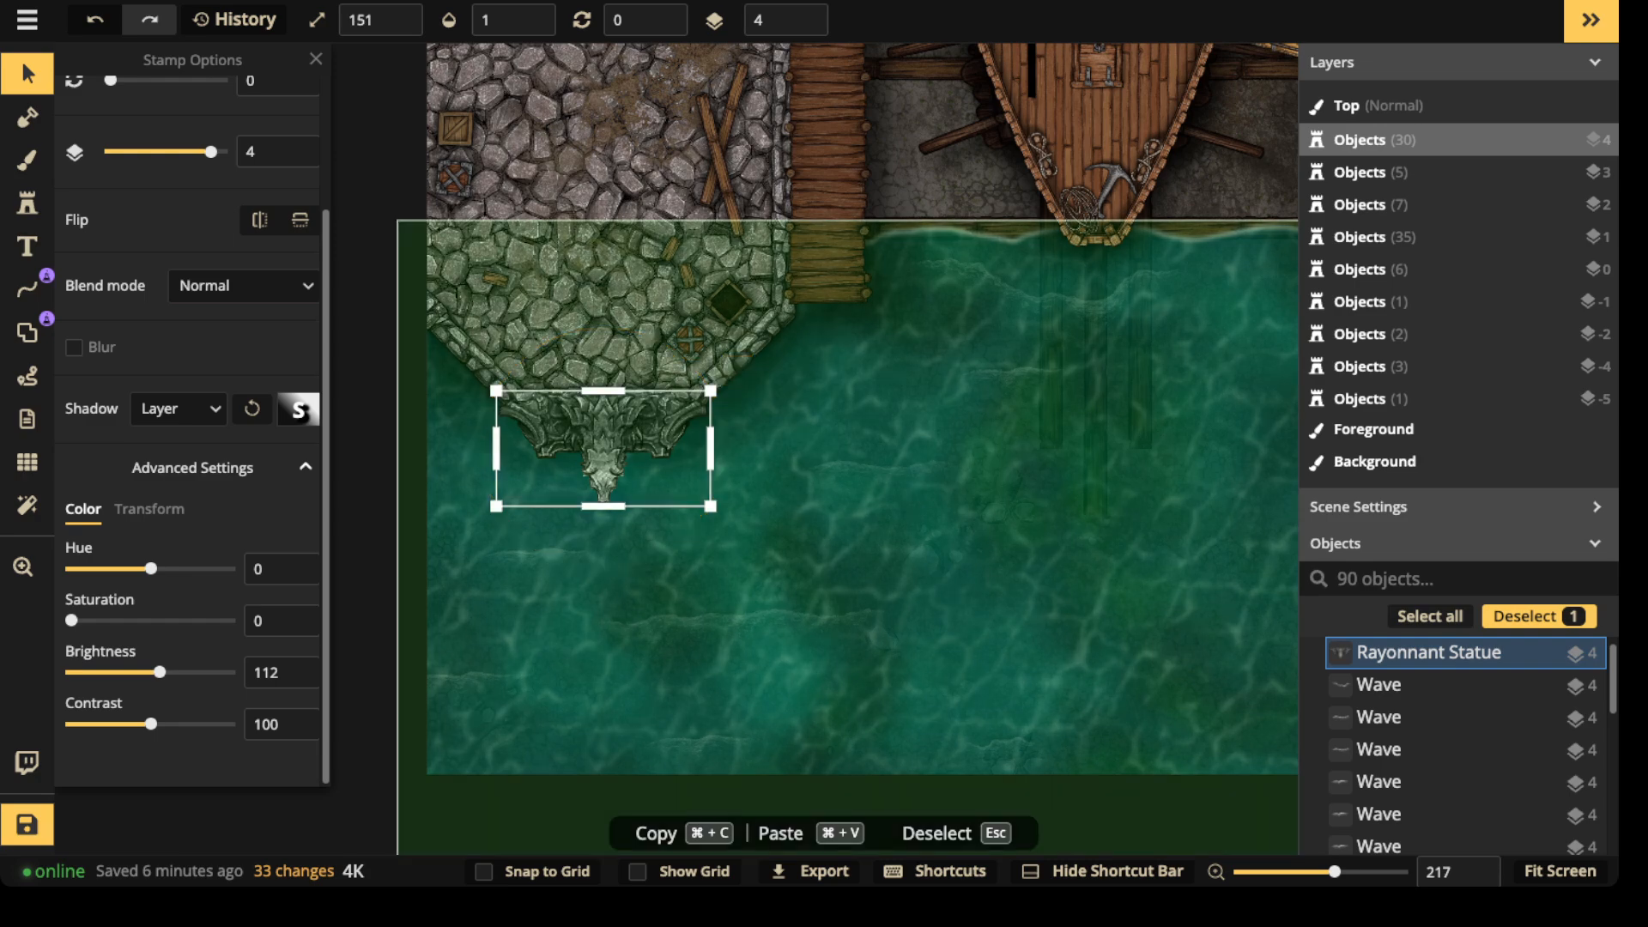
- Paste a copy of the grey winged statue, align it with the eastern pier's southern edge and deselect it
{"action": "left_click_drag", "start_coordinate": [1095, 414], "coordinate": [620, 521]}
{"action": "key", "text": "super+v"}
{"action": "left_click_drag", "start_coordinate": [1082, 526], "coordinate": [1116, 546]}
{"action": "key", "text": "Escape"}
- Browse the statue stamps again and choose the square second variant of the Dwarven Statues
{"action": "scroll", "coordinate": [885, 418], "scroll_direction": "down", "scroll_amount": 5}
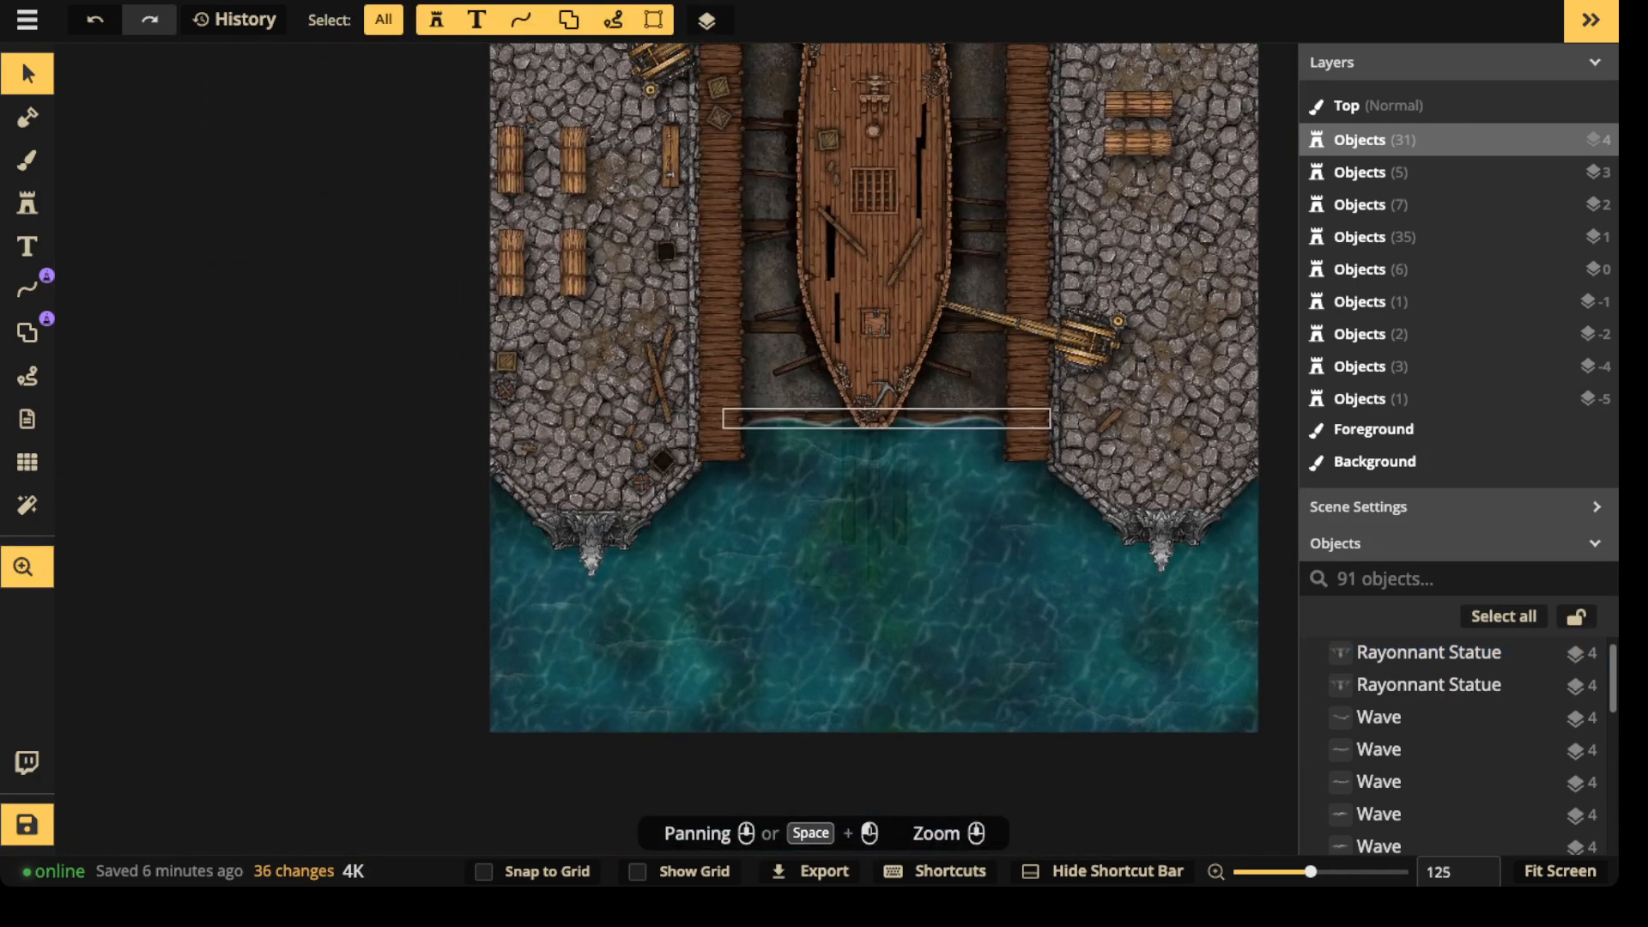
{"action": "left_click_drag", "start_coordinate": [884, 481], "coordinate": [802, 624]}
{"action": "key", "text": "f"}
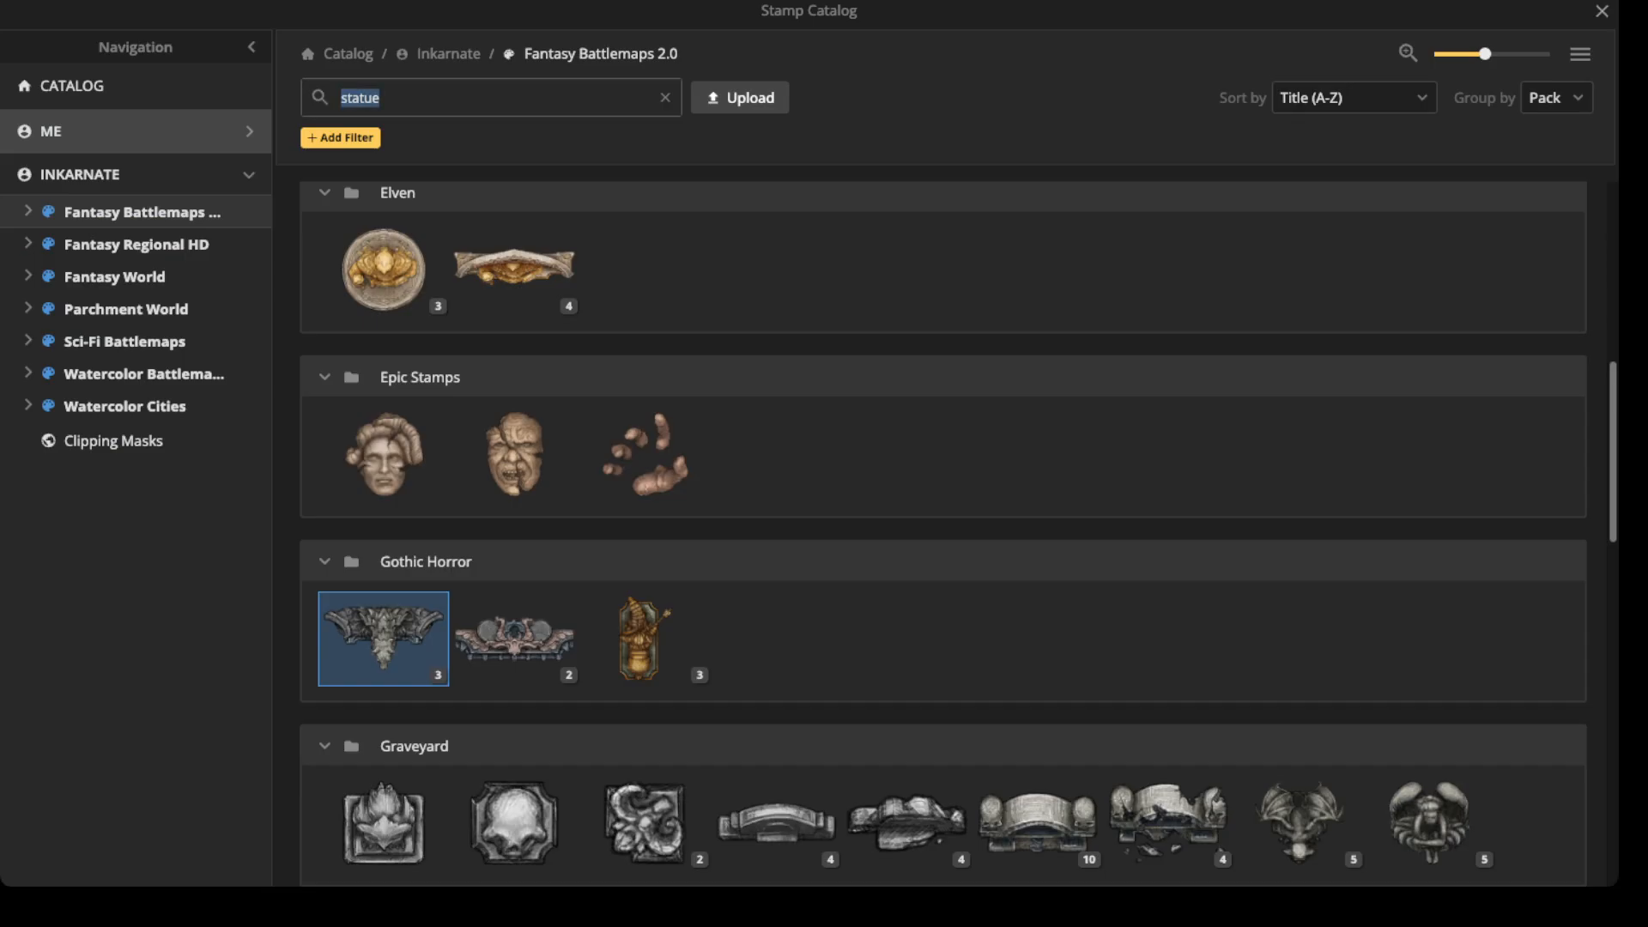
{"action": "scroll", "coordinate": [943, 533], "scroll_direction": "down", "scroll_amount": 4}
{"action": "scroll", "coordinate": [942, 533], "scroll_direction": "up", "scroll_amount": 10}
{"action": "scroll", "coordinate": [942, 532], "scroll_direction": "up", "scroll_amount": 1}
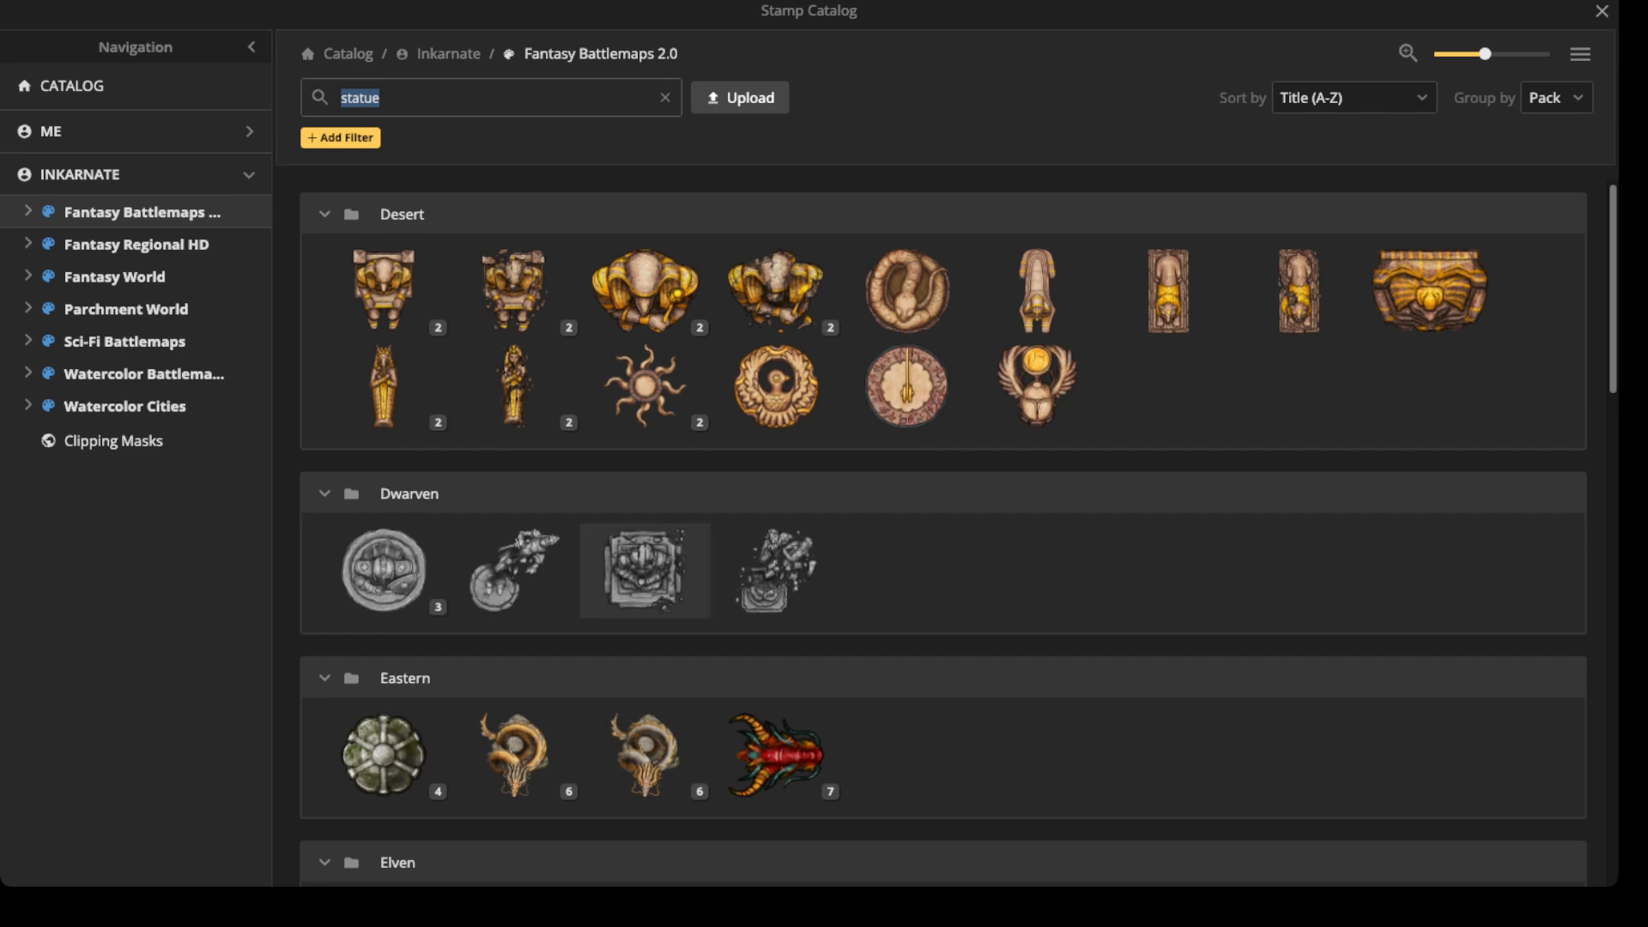
{"action": "left_click", "coordinate": [382, 568]}
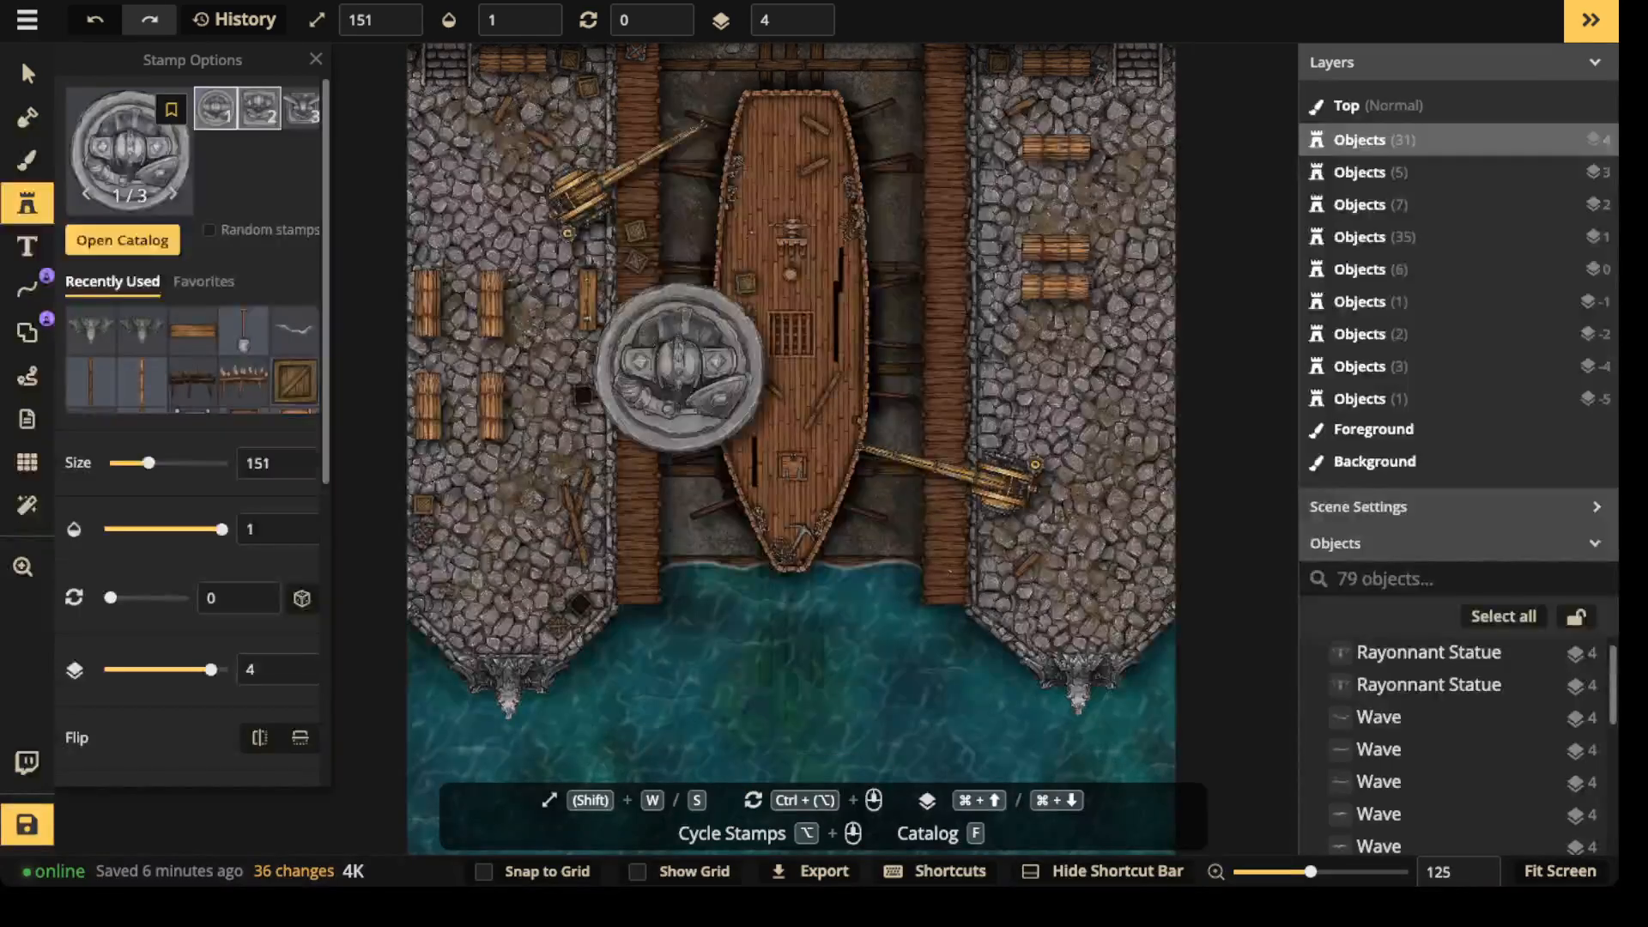
{"action": "scroll", "coordinate": [607, 203], "scroll_direction": "down", "scroll_amount": 1}
{"action": "scroll", "coordinate": [687, 412], "scroll_direction": "up", "scroll_amount": 3}
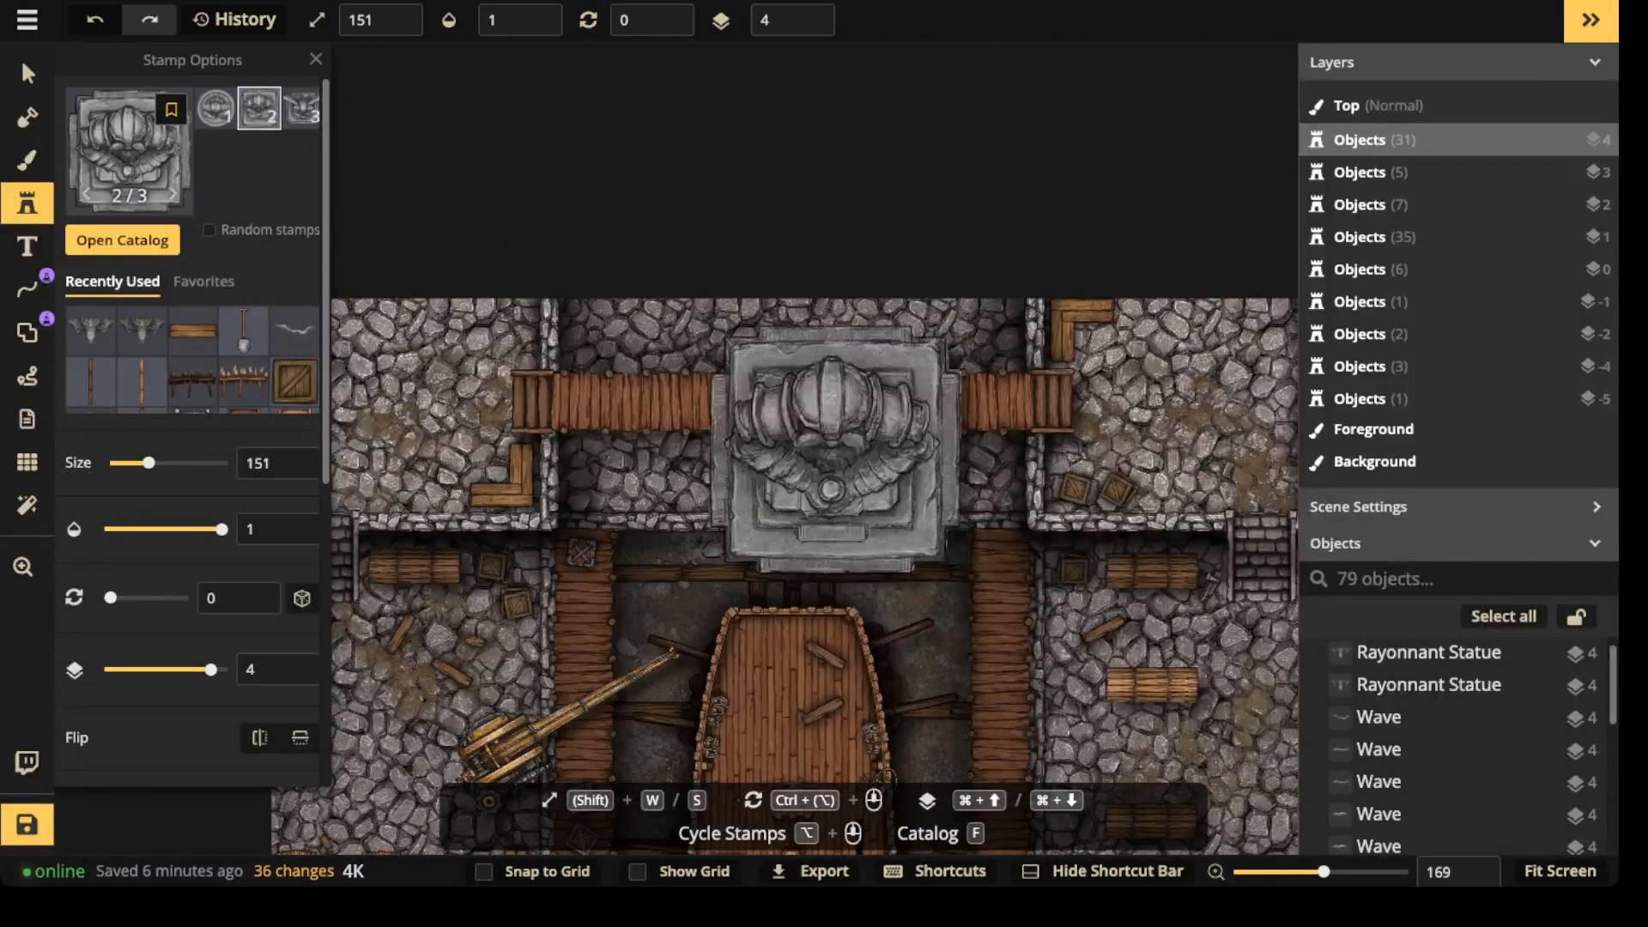
- Reduce the square statue to size 101 and place it centrally on the map's northern edge above the wooden bridge
{"action": "key", "text": "s"}
{"action": "key", "text": "s"}
{"action": "key", "text": "s"}
{"action": "key", "text": "s"}
{"action": "key", "text": "s"}
{"action": "key", "text": "s"}
{"action": "key", "text": "s"}
{"action": "key", "text": "s"}
{"action": "key", "text": "w"}
{"action": "key", "text": "w"}
{"action": "key", "text": "w"}
{"action": "left_click", "coordinate": [794, 309]}
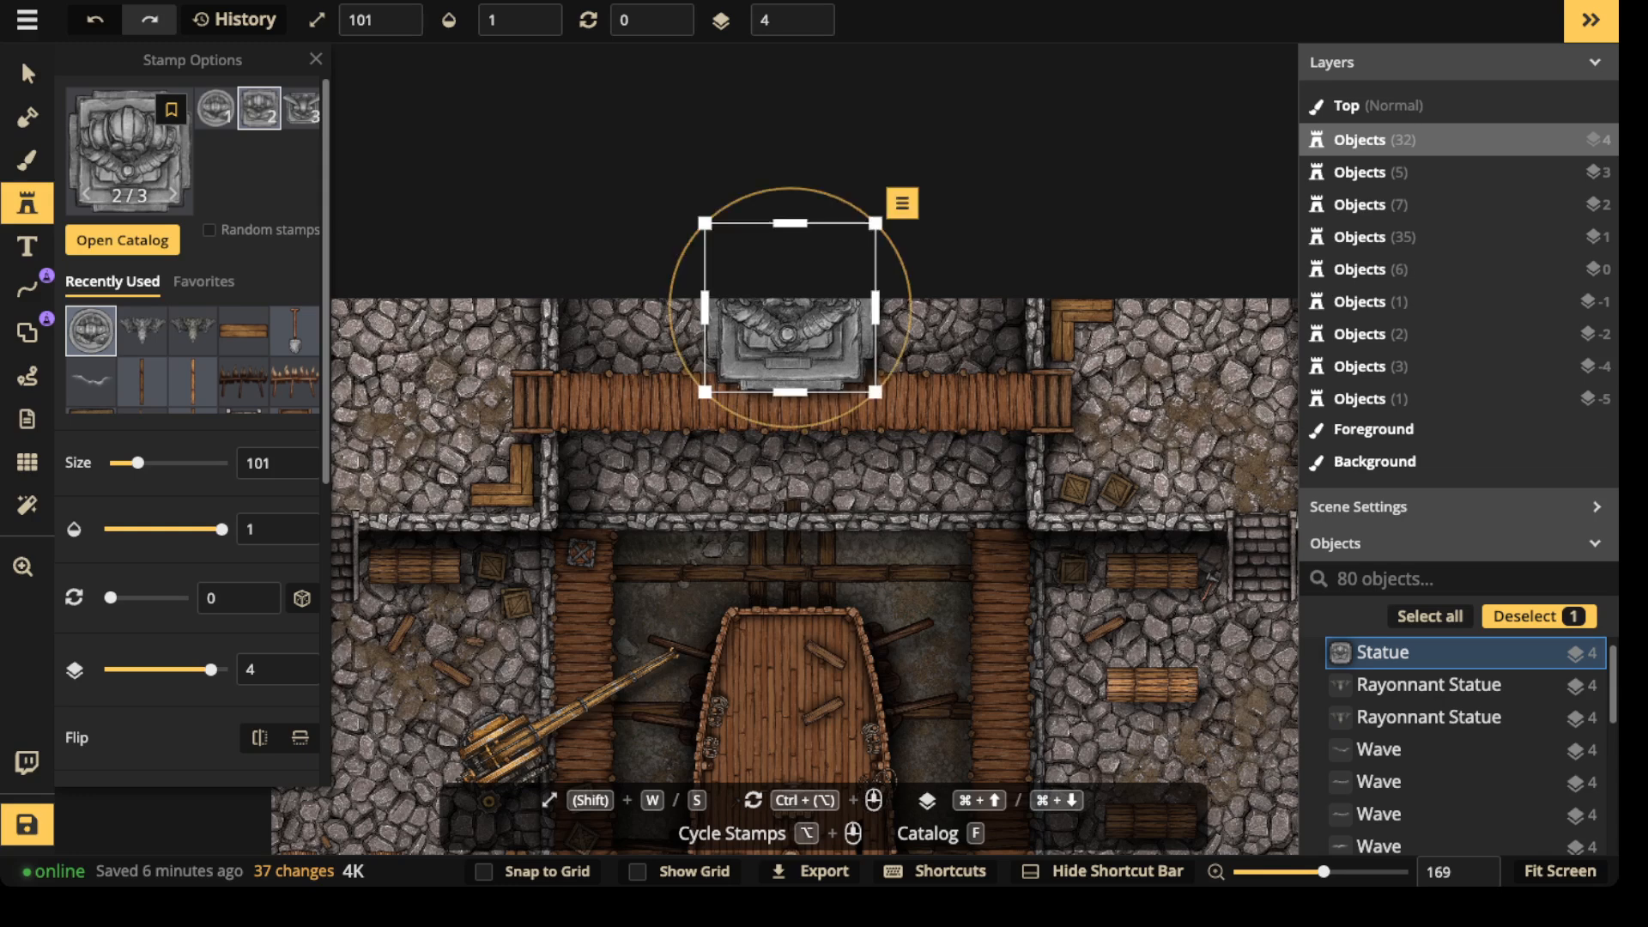
- Put the square statue on layer 0 beneath the wooden bridge and enlarge it to size 121
{"action": "left_click", "coordinate": [792, 19]}
{"action": "type", "text": "0"}
{"action": "key", "text": "Return"}
{"action": "key", "text": "w"}
{"action": "key", "text": "w"}
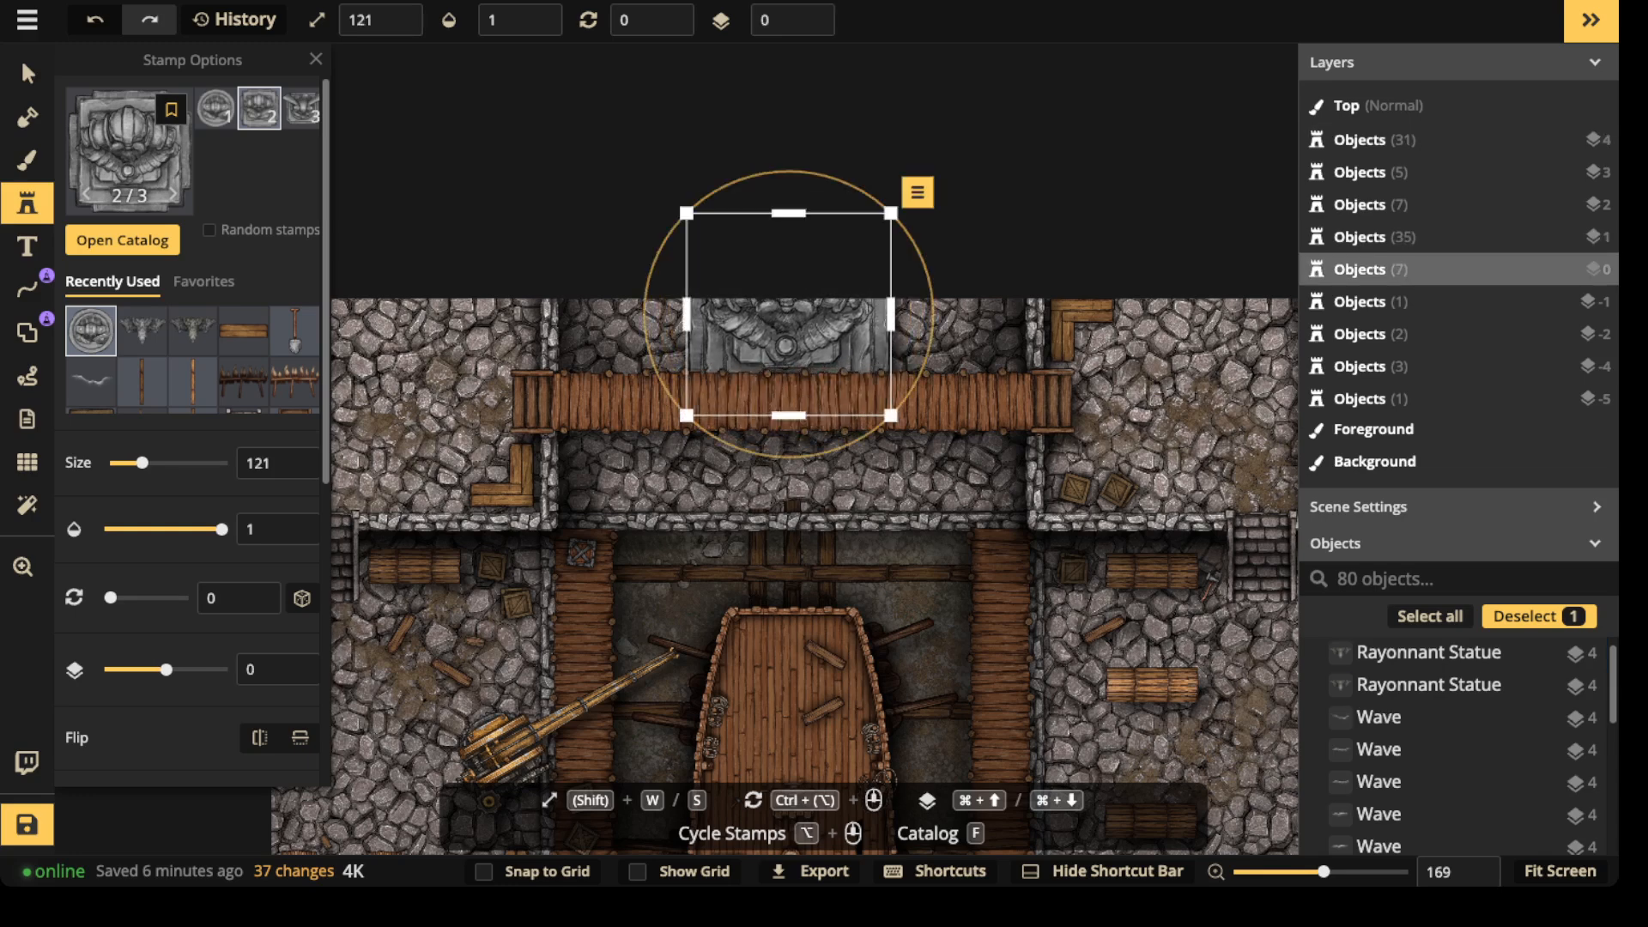
- Give the square statue a custom object shadow with horizontal and vertical offsets of 0
{"action": "scroll", "coordinate": [192, 359], "scroll_direction": "down", "scroll_amount": 3}
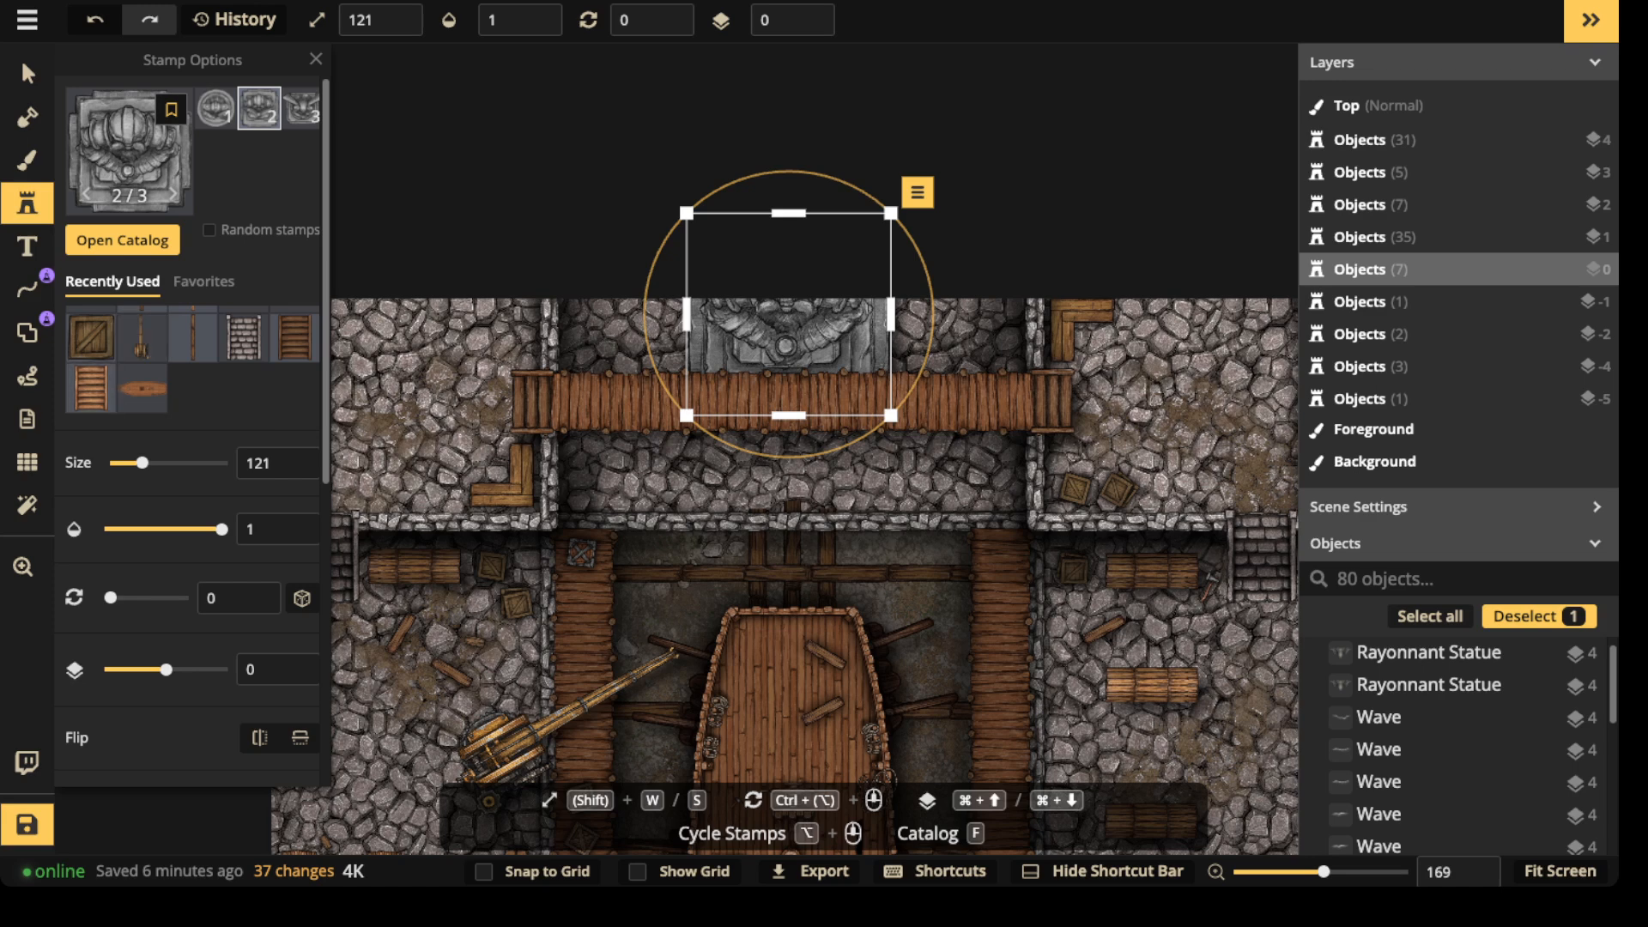
{"action": "scroll", "coordinate": [179, 500], "scroll_direction": "down", "scroll_amount": 5}
{"action": "left_click", "coordinate": [178, 499]}
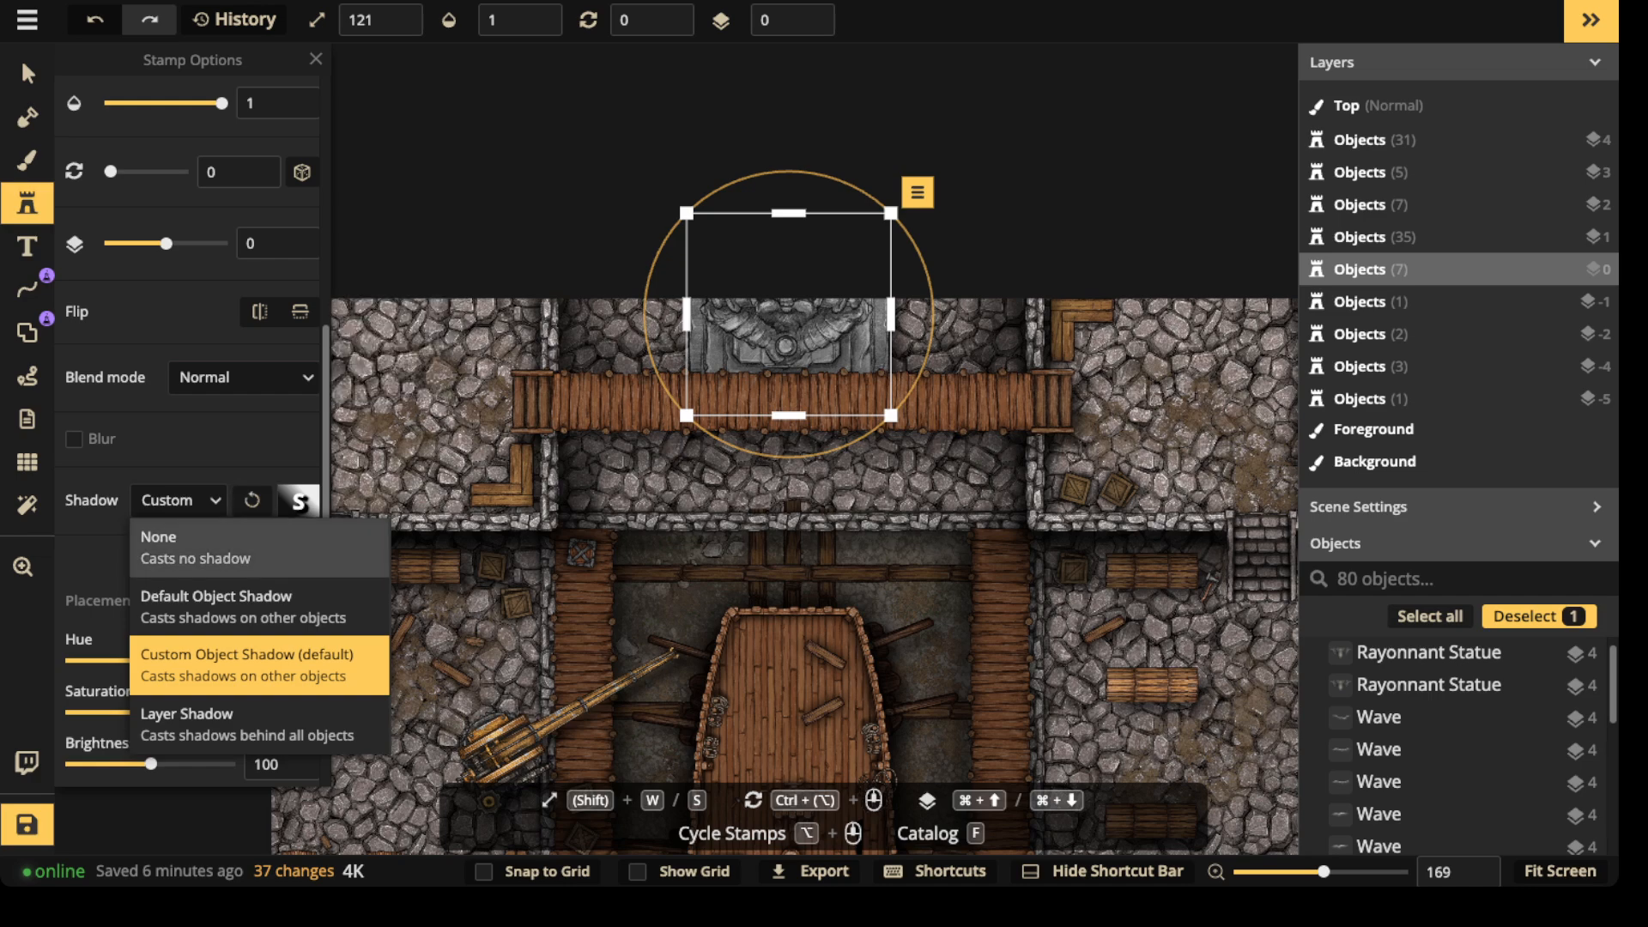
{"action": "left_click", "coordinate": [247, 665]}
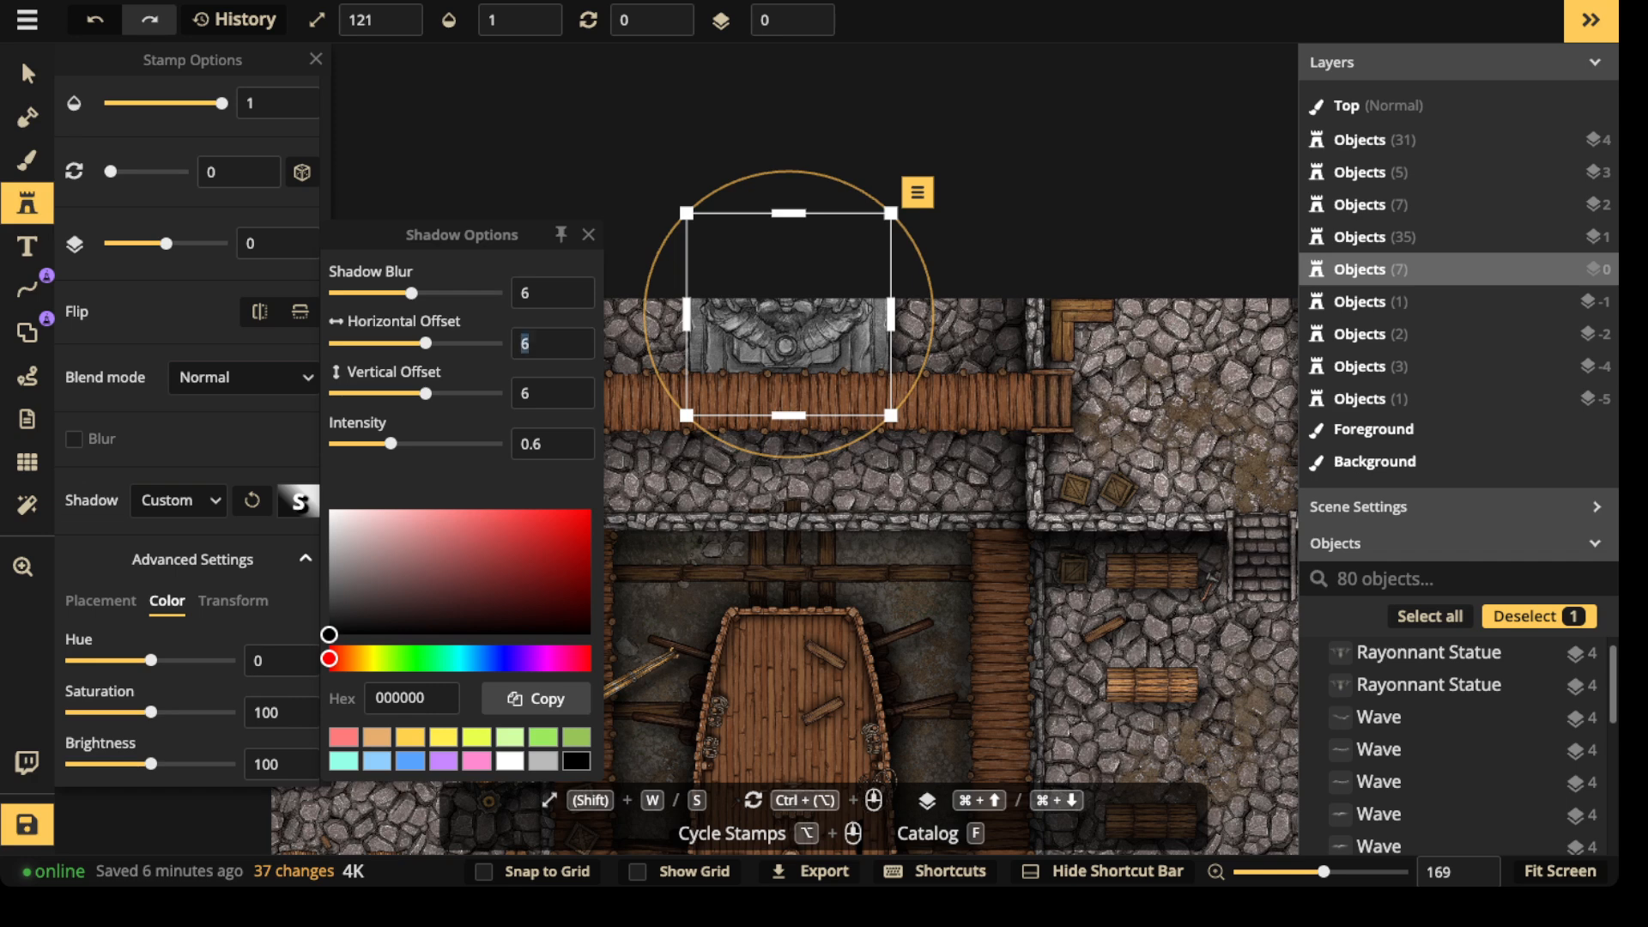
{"action": "left_click_drag", "start_coordinate": [539, 393], "coordinate": [510, 394]}
{"action": "type", "text": "0"}
- Strengthen the square statue's shadow with a blur above 12.5 and an intensity of 2.44, and leave its shadow options
{"action": "left_click", "coordinate": [439, 293]}
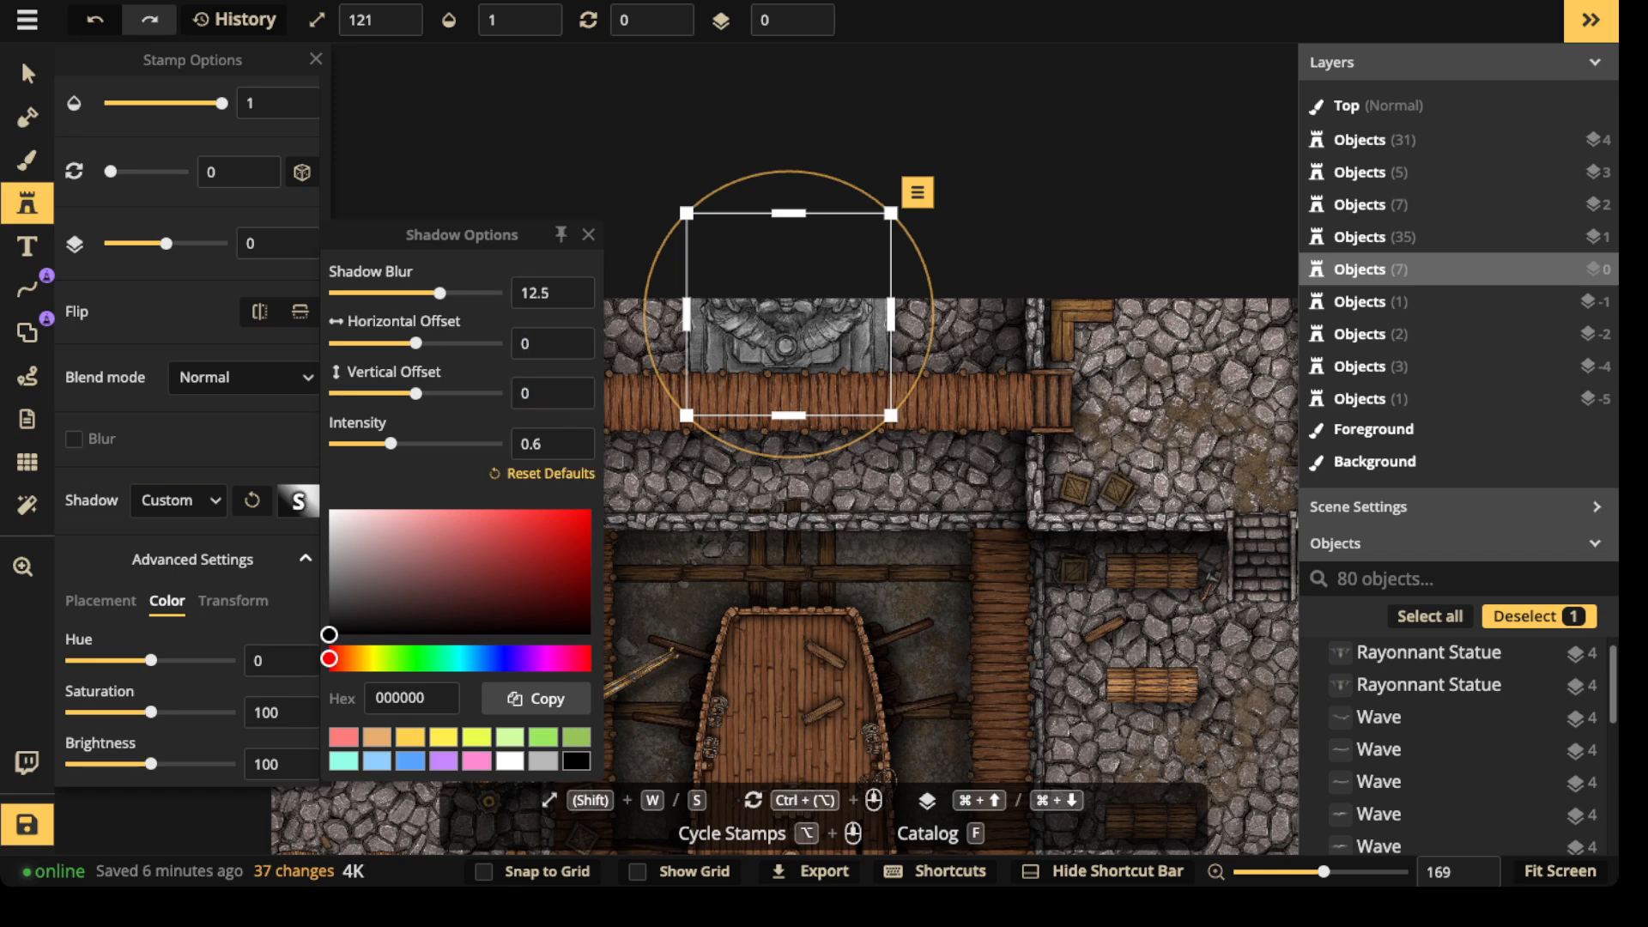
{"action": "left_click_drag", "start_coordinate": [390, 443], "coordinate": [453, 444]}
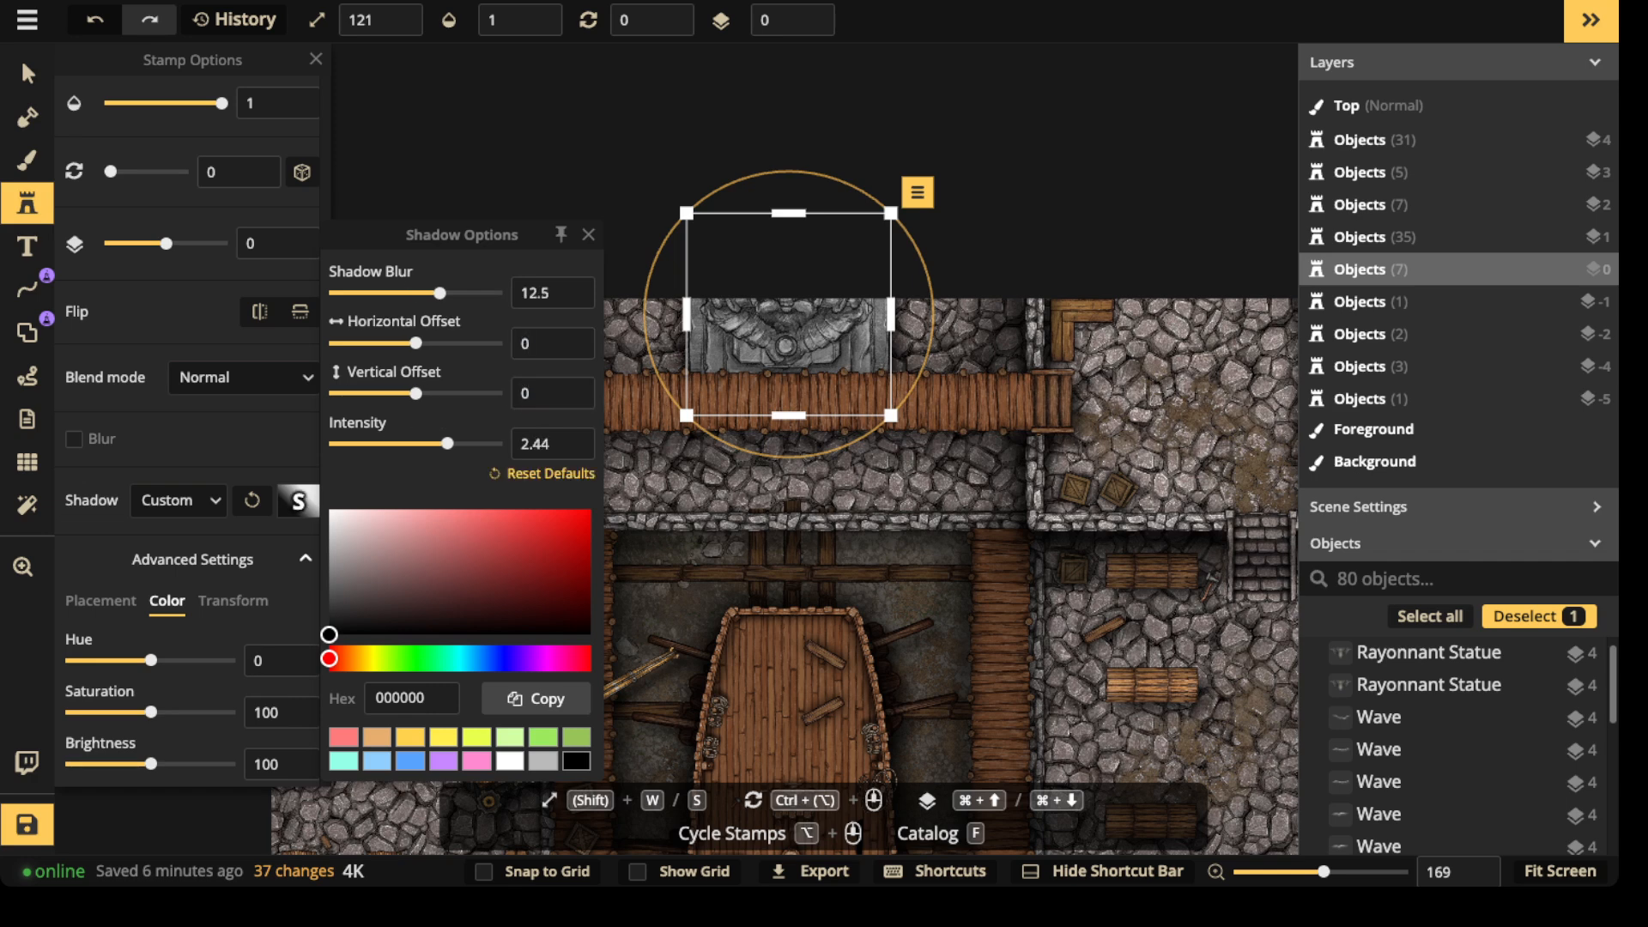
{"action": "left_click", "coordinate": [460, 293]}
{"action": "left_click", "coordinate": [634, 298]}
{"action": "scroll", "coordinate": [629, 298], "scroll_direction": "down", "scroll_amount": 5}
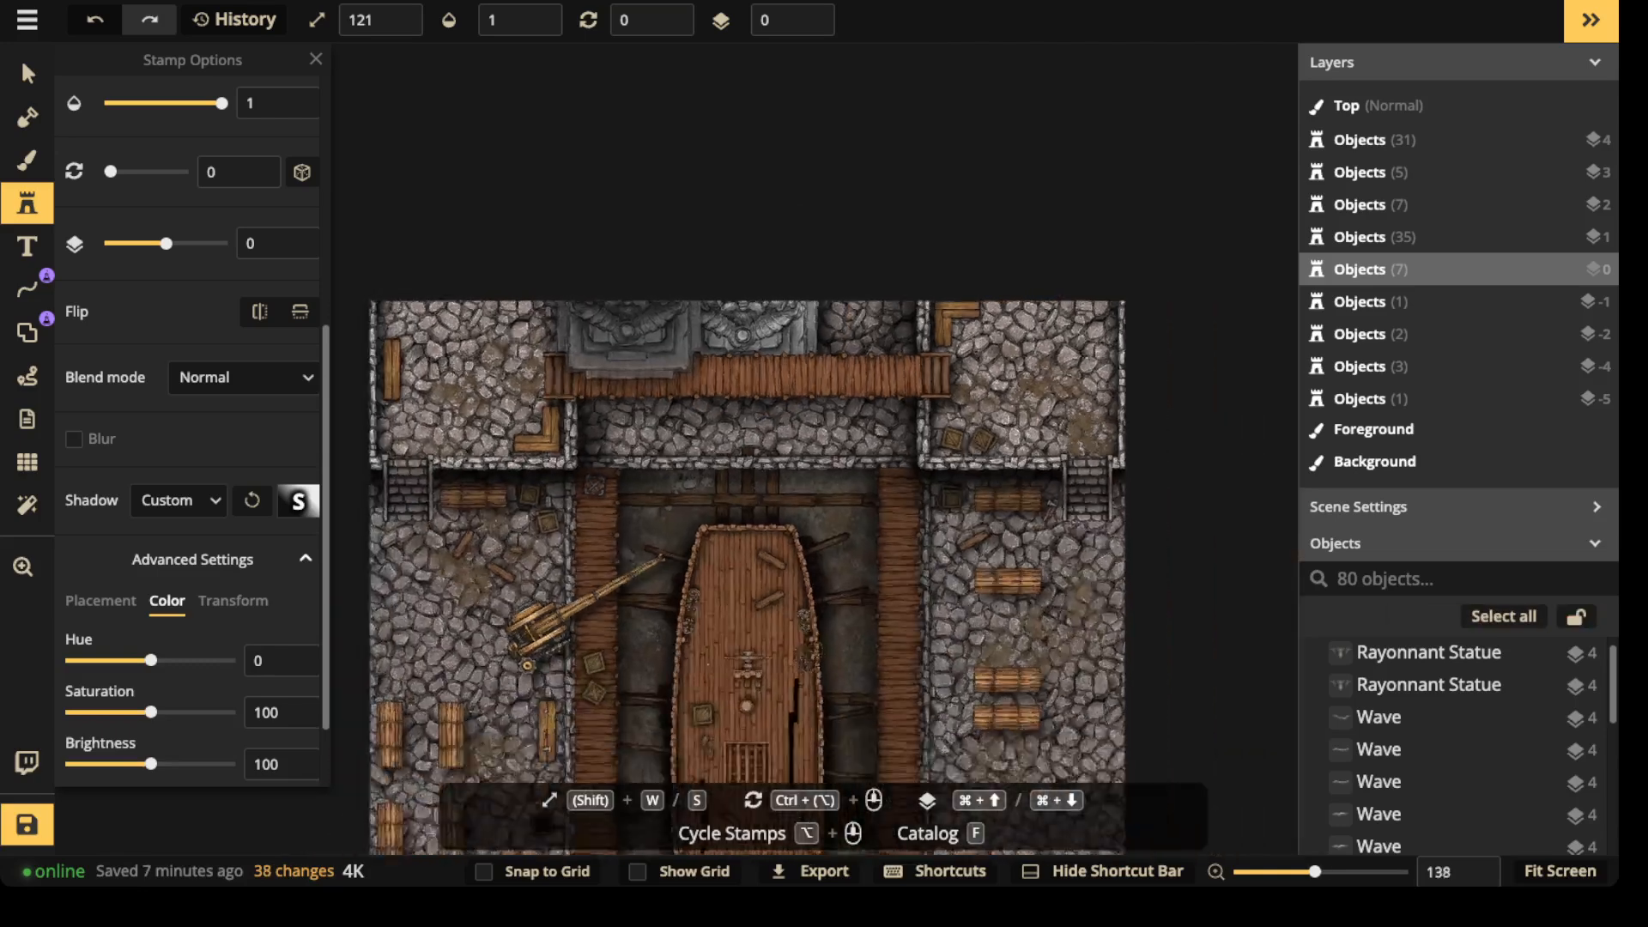
- Switch to the Select tool, leave the statue deselected and examine the whole map from the northern platforms to the water
{"action": "scroll", "coordinate": [732, 350], "scroll_direction": "down", "scroll_amount": 1}
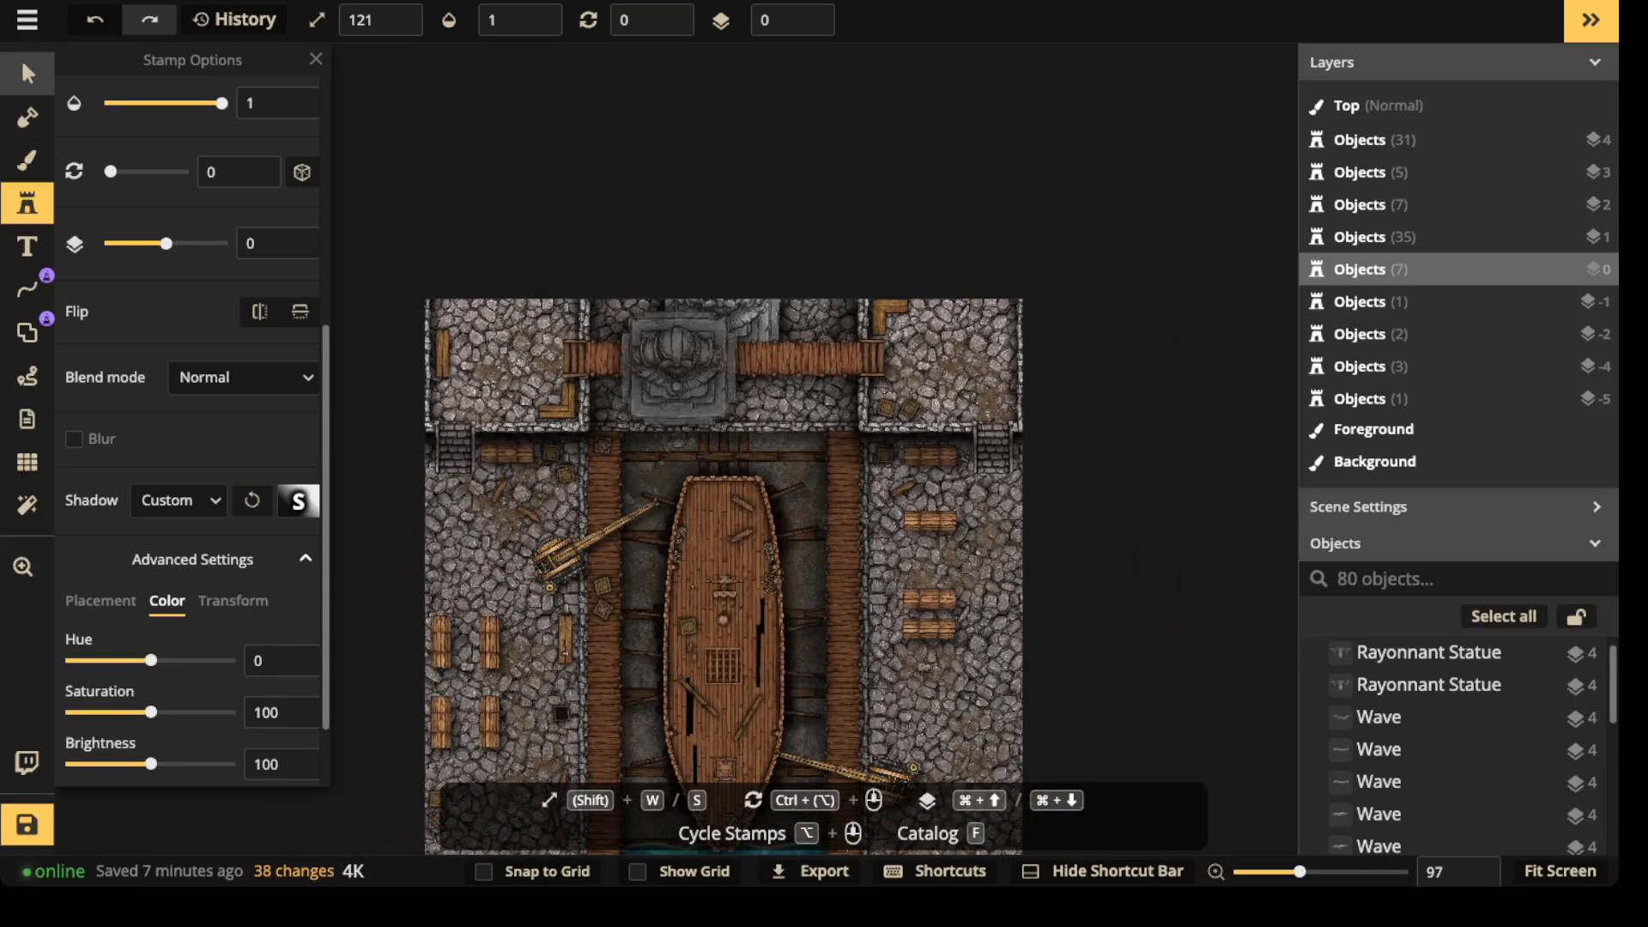
{"action": "left_click", "coordinate": [27, 74]}
{"action": "left_click_drag", "start_coordinate": [601, 558], "coordinate": [585, 281]}
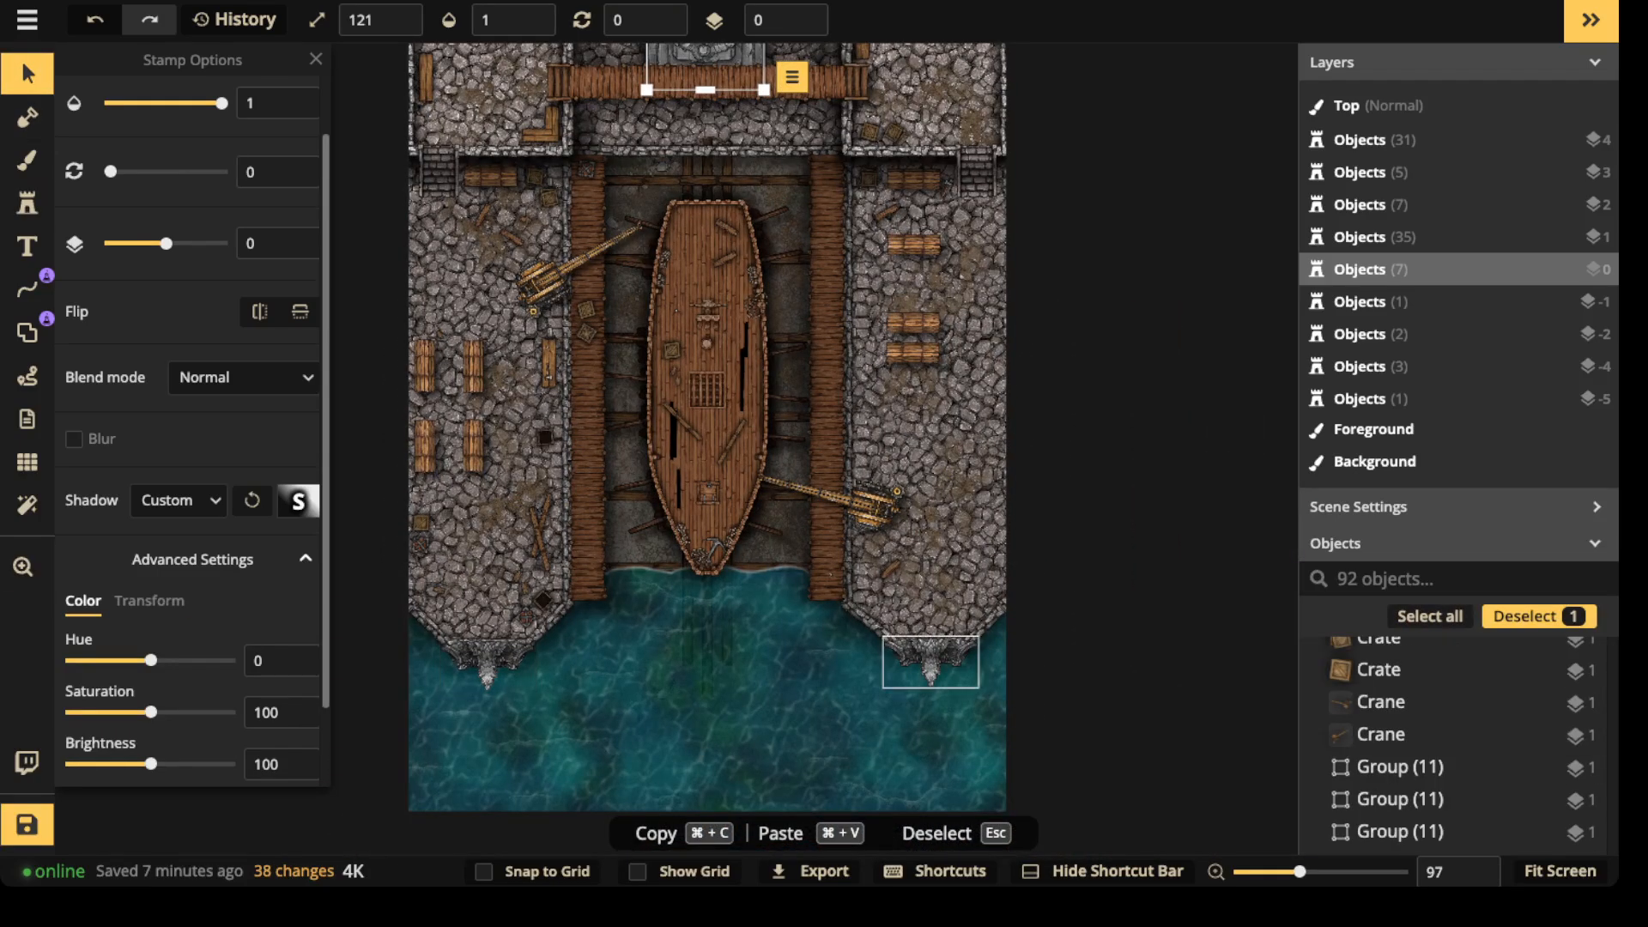
{"action": "left_click_drag", "start_coordinate": [713, 686], "coordinate": [708, 741]}
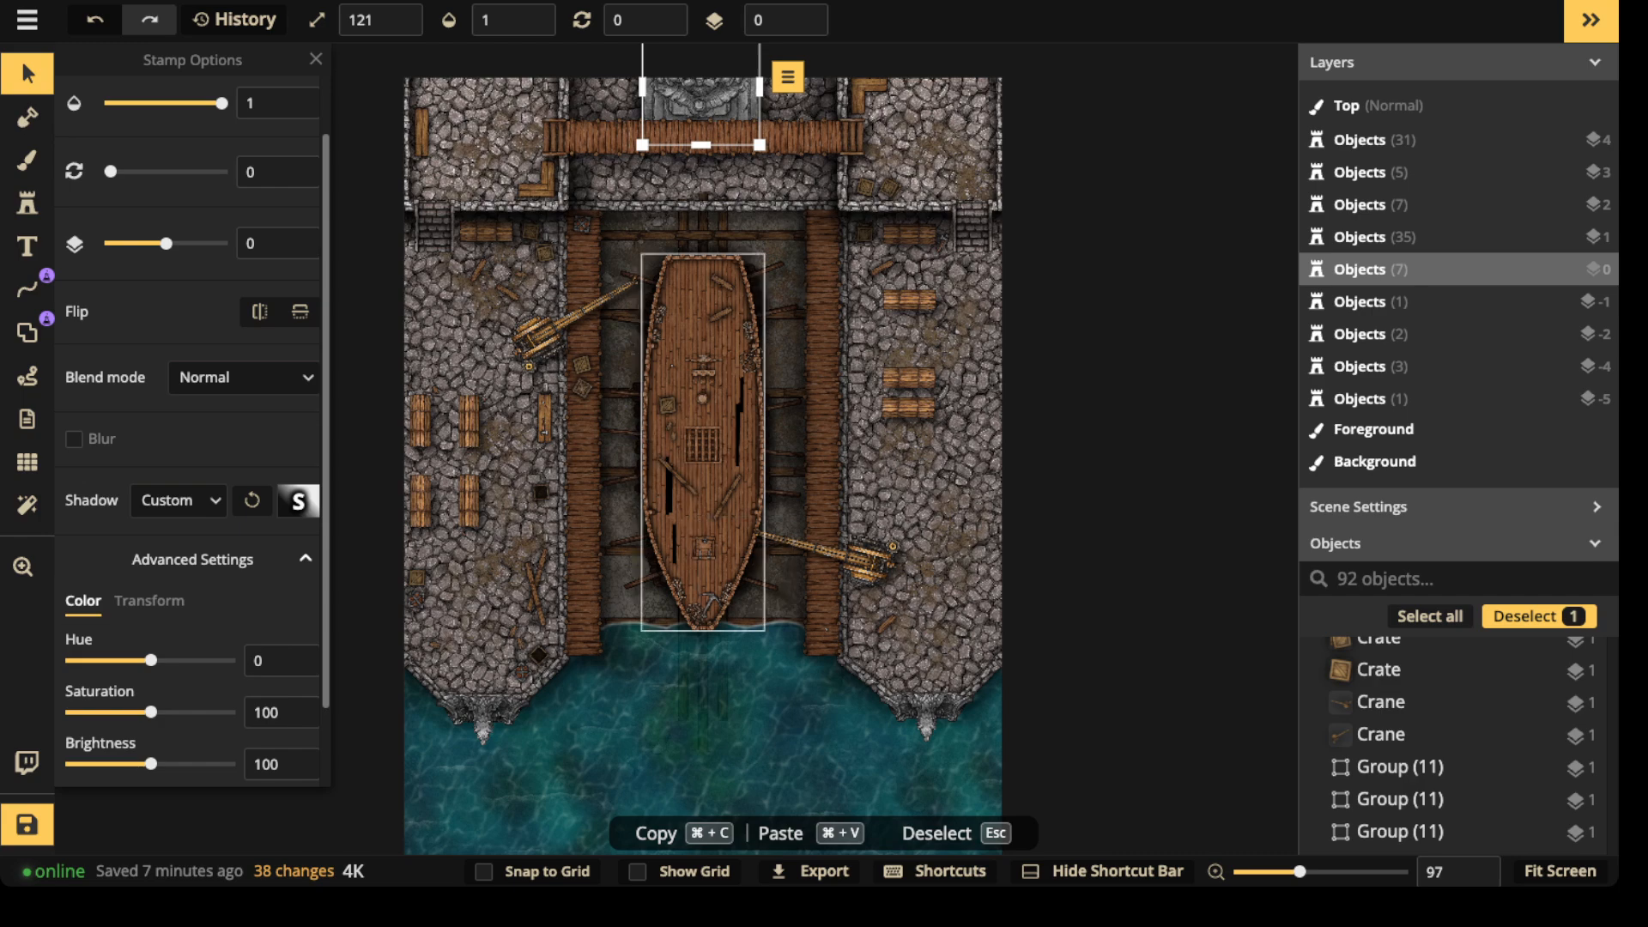
{"action": "scroll", "coordinate": [604, 442], "scroll_direction": "up", "scroll_amount": 5}
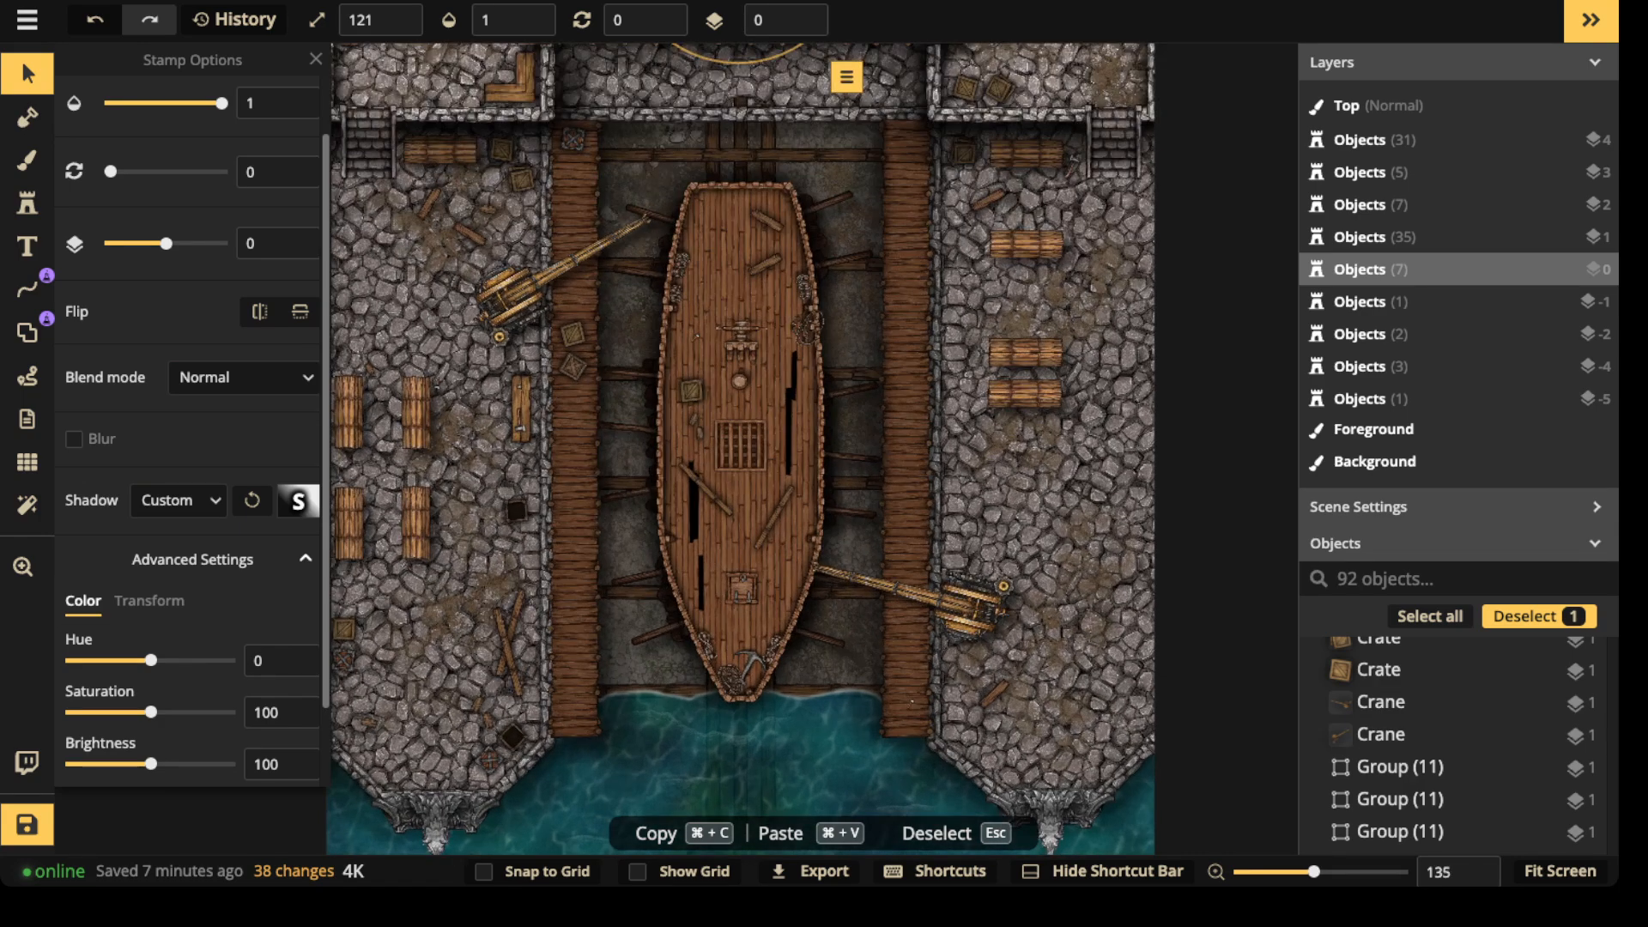
{"action": "scroll", "coordinate": [713, 172], "scroll_direction": "down", "scroll_amount": 2}
{"action": "left_click_drag", "start_coordinate": [712, 172], "coordinate": [698, 324]}
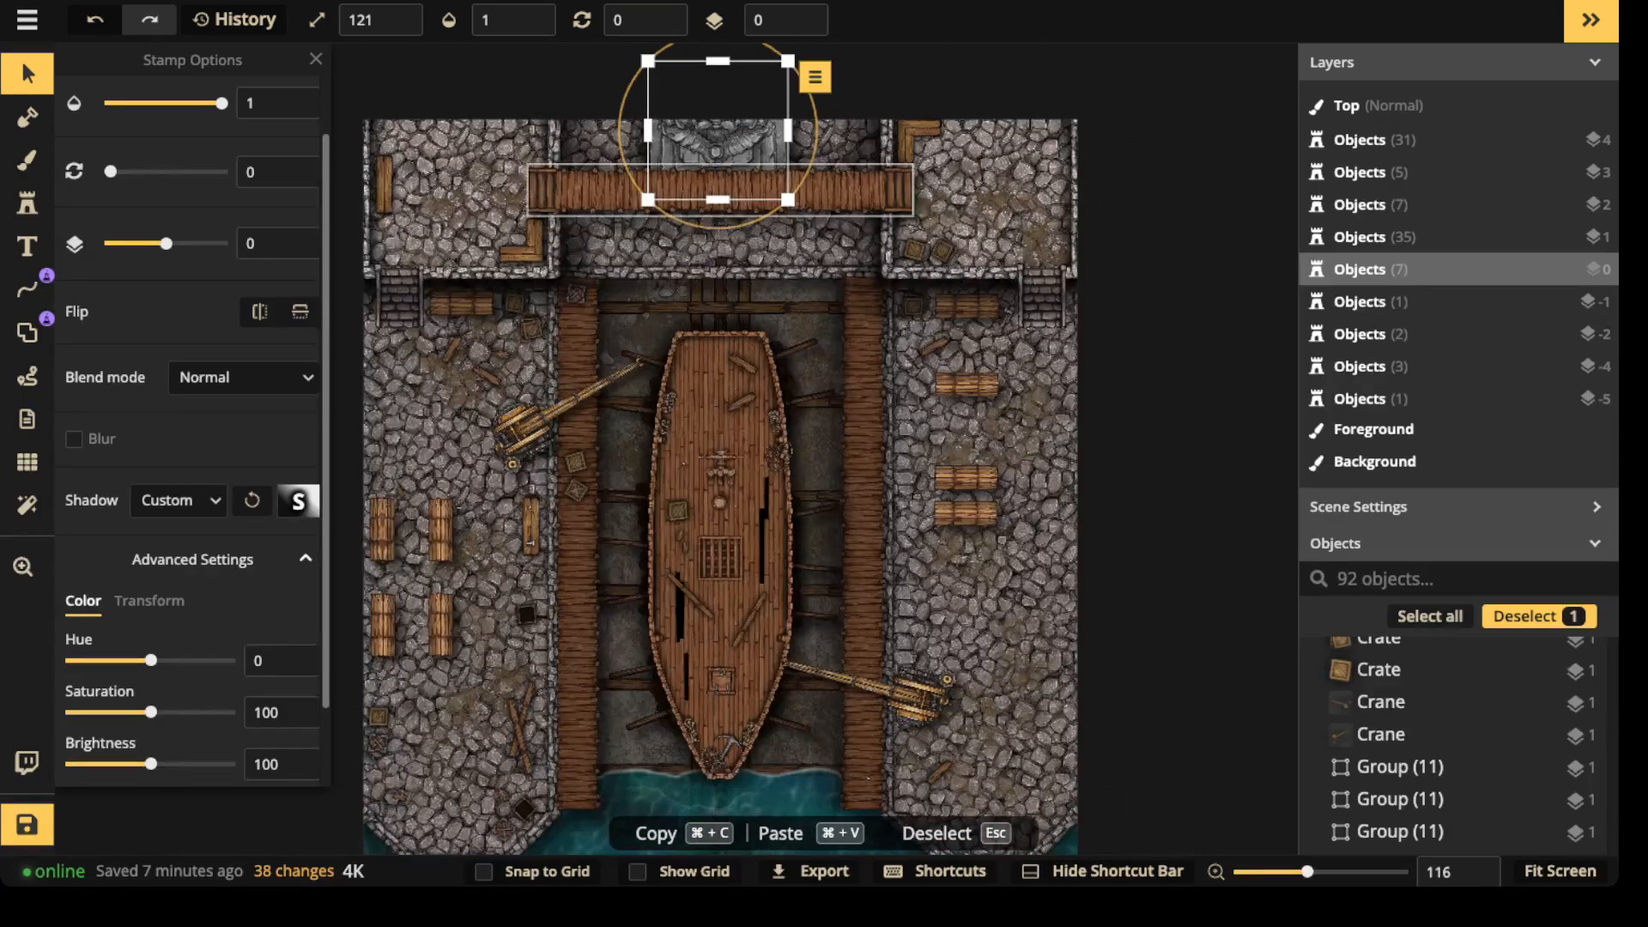
{"action": "key", "text": "Escape"}
{"action": "scroll", "coordinate": [682, 176], "scroll_direction": "down", "scroll_amount": 3}
{"action": "left_click_drag", "start_coordinate": [682, 176], "coordinate": [685, 129]}
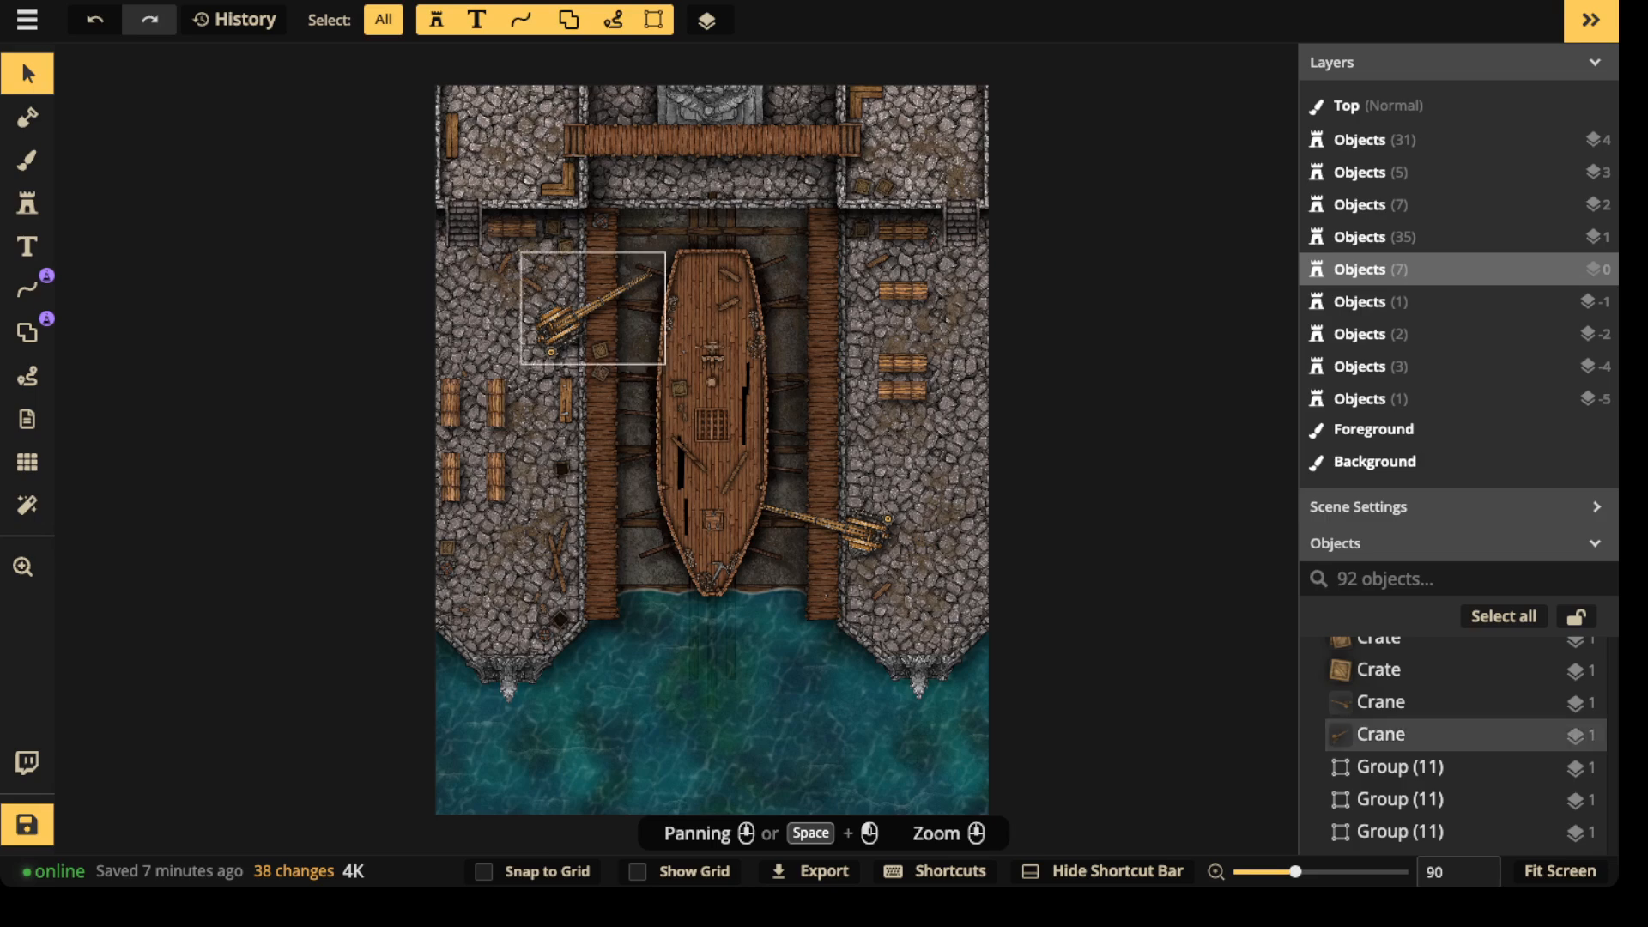
{"action": "scroll", "coordinate": [484, 294], "scroll_direction": "up", "scroll_amount": 2}
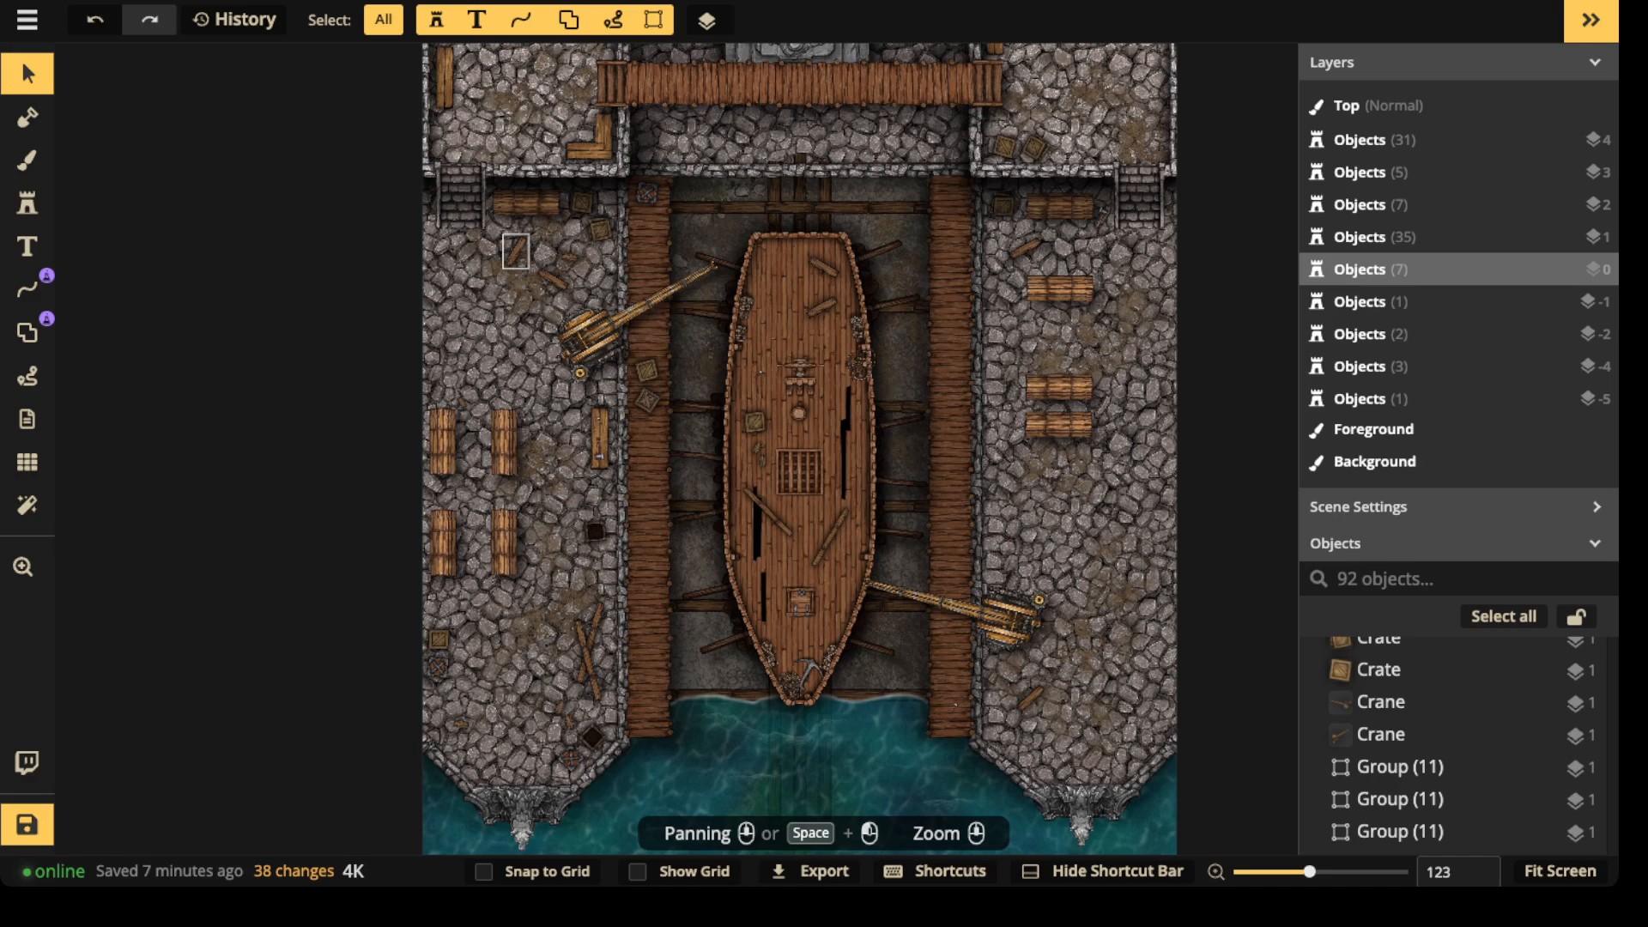
{"action": "left_click_drag", "start_coordinate": [70, 343], "coordinate": [27, 566]}
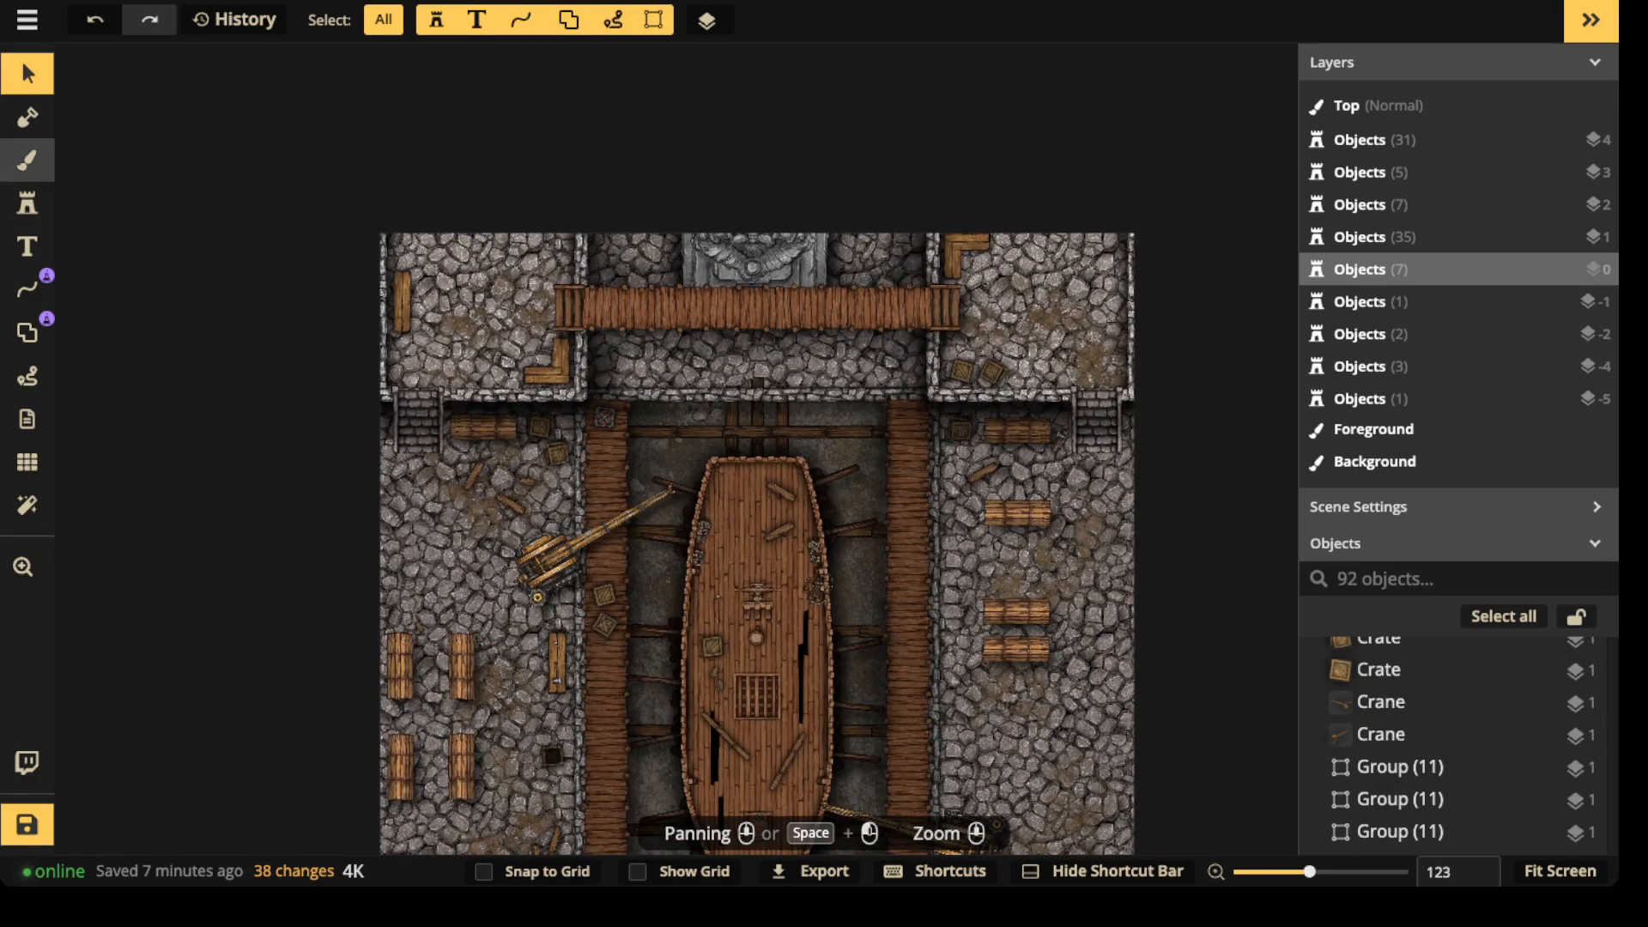
- Search the brush texture catalog for "tile" and choose the plain beige square tile texture from the Temple pack
{"action": "left_click", "coordinate": [27, 159]}
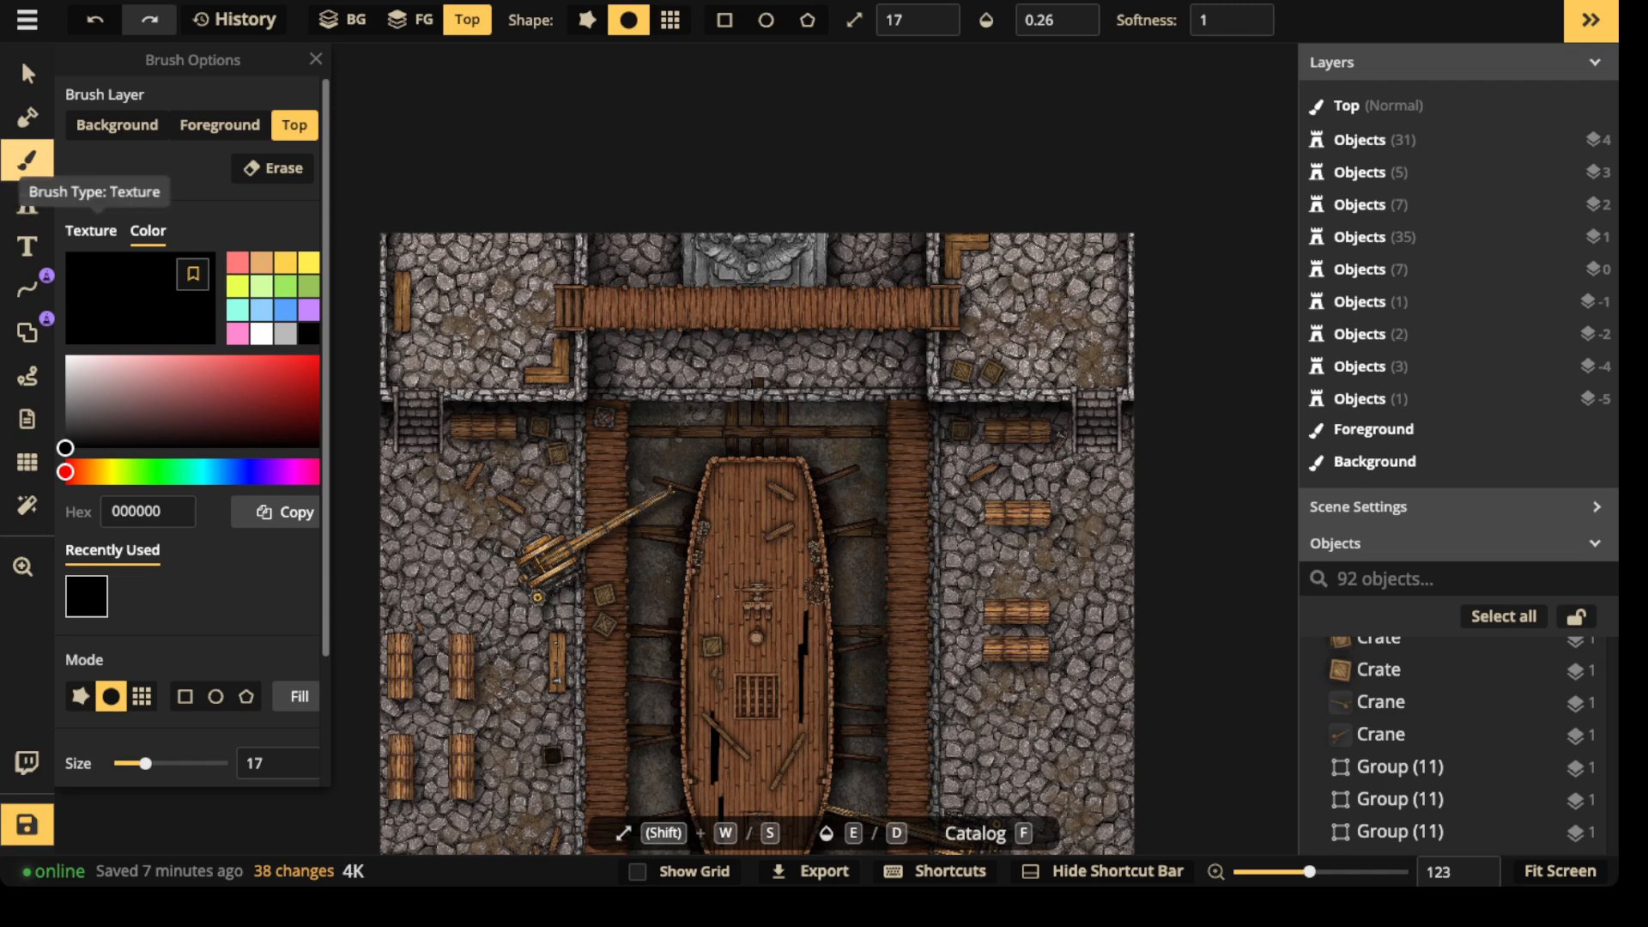
{"action": "left_click", "coordinate": [90, 230]}
{"action": "left_click", "coordinate": [122, 379]}
{"action": "scroll", "coordinate": [944, 532], "scroll_direction": "down", "scroll_amount": 5}
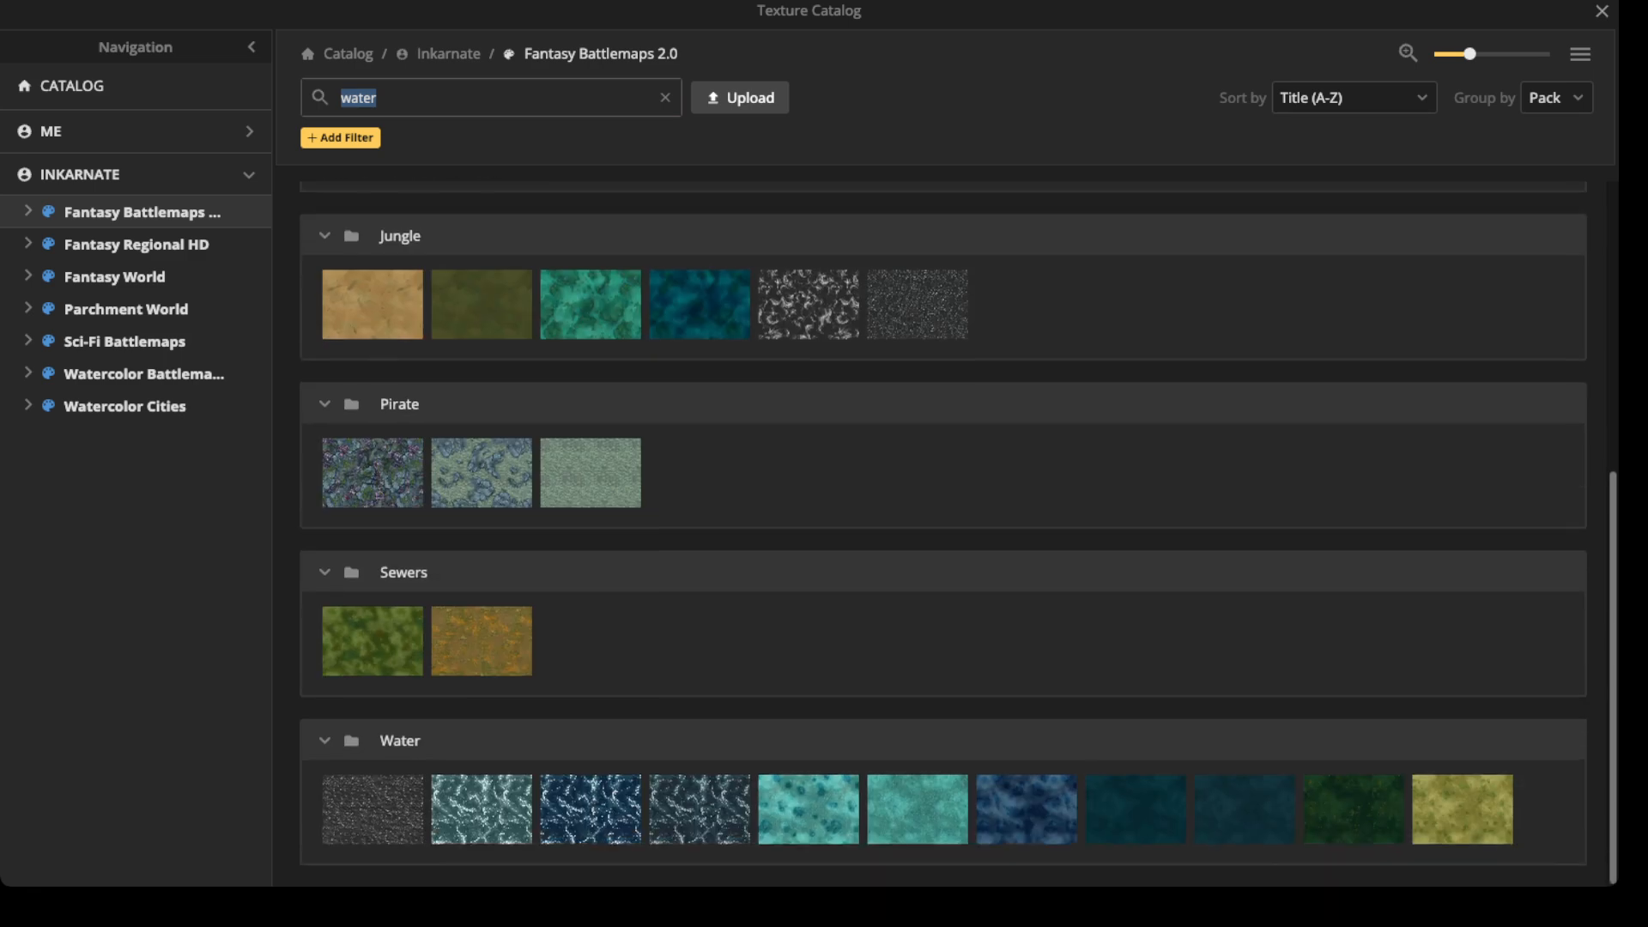
{"action": "type", "text": "tile"}
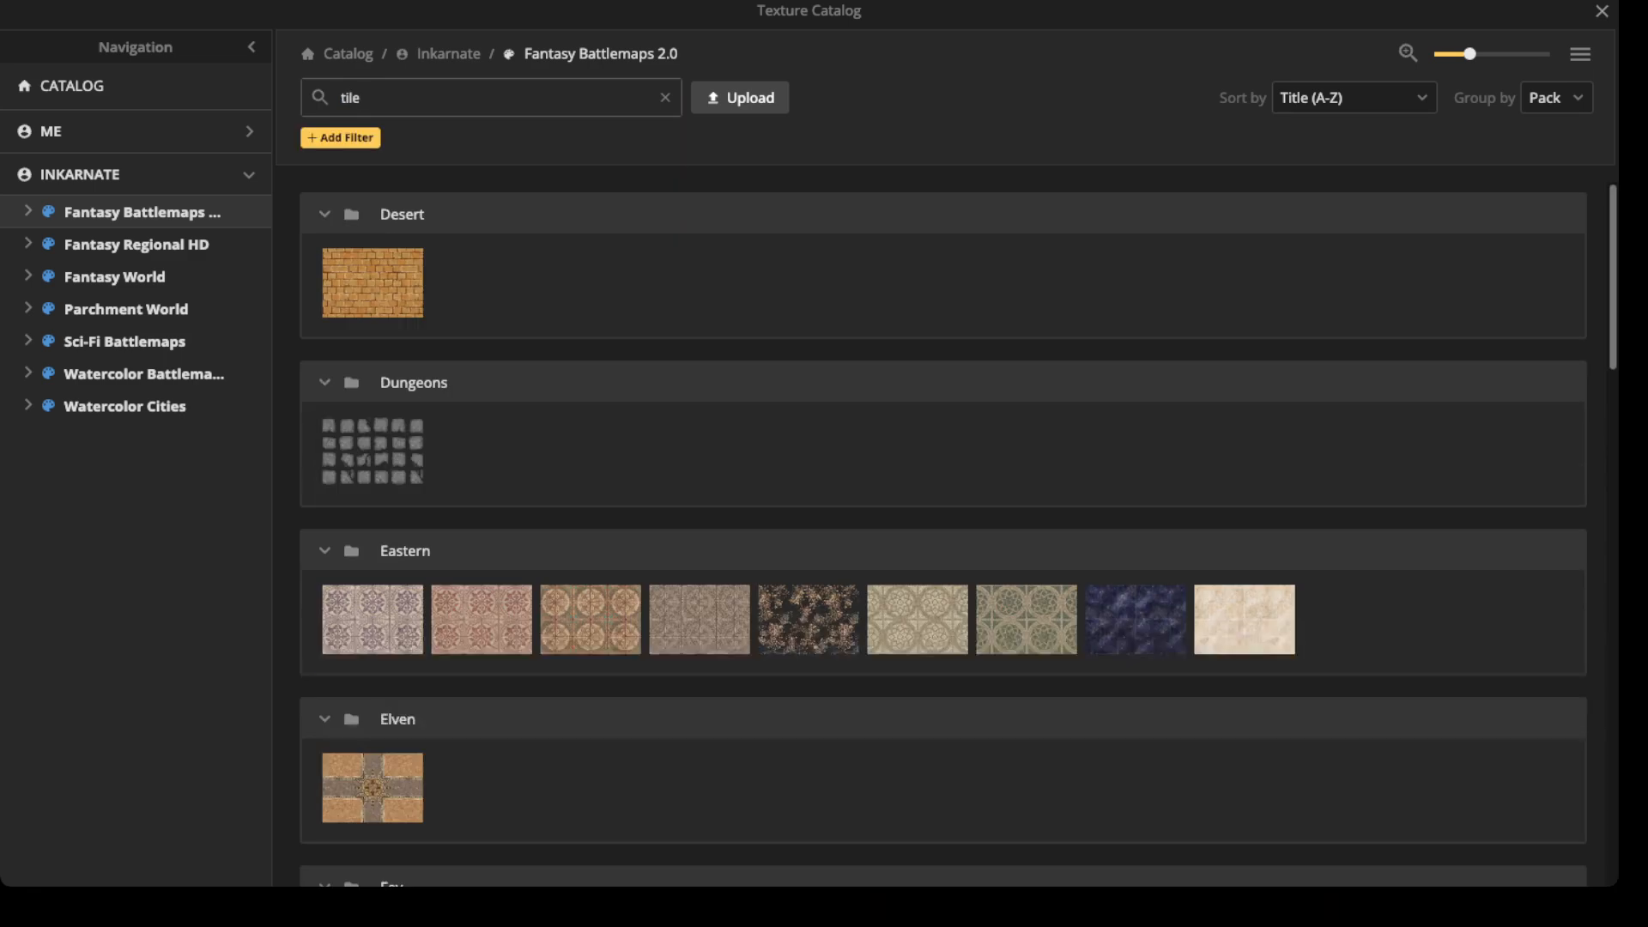
{"action": "scroll", "coordinate": [944, 532], "scroll_direction": "down", "scroll_amount": 10}
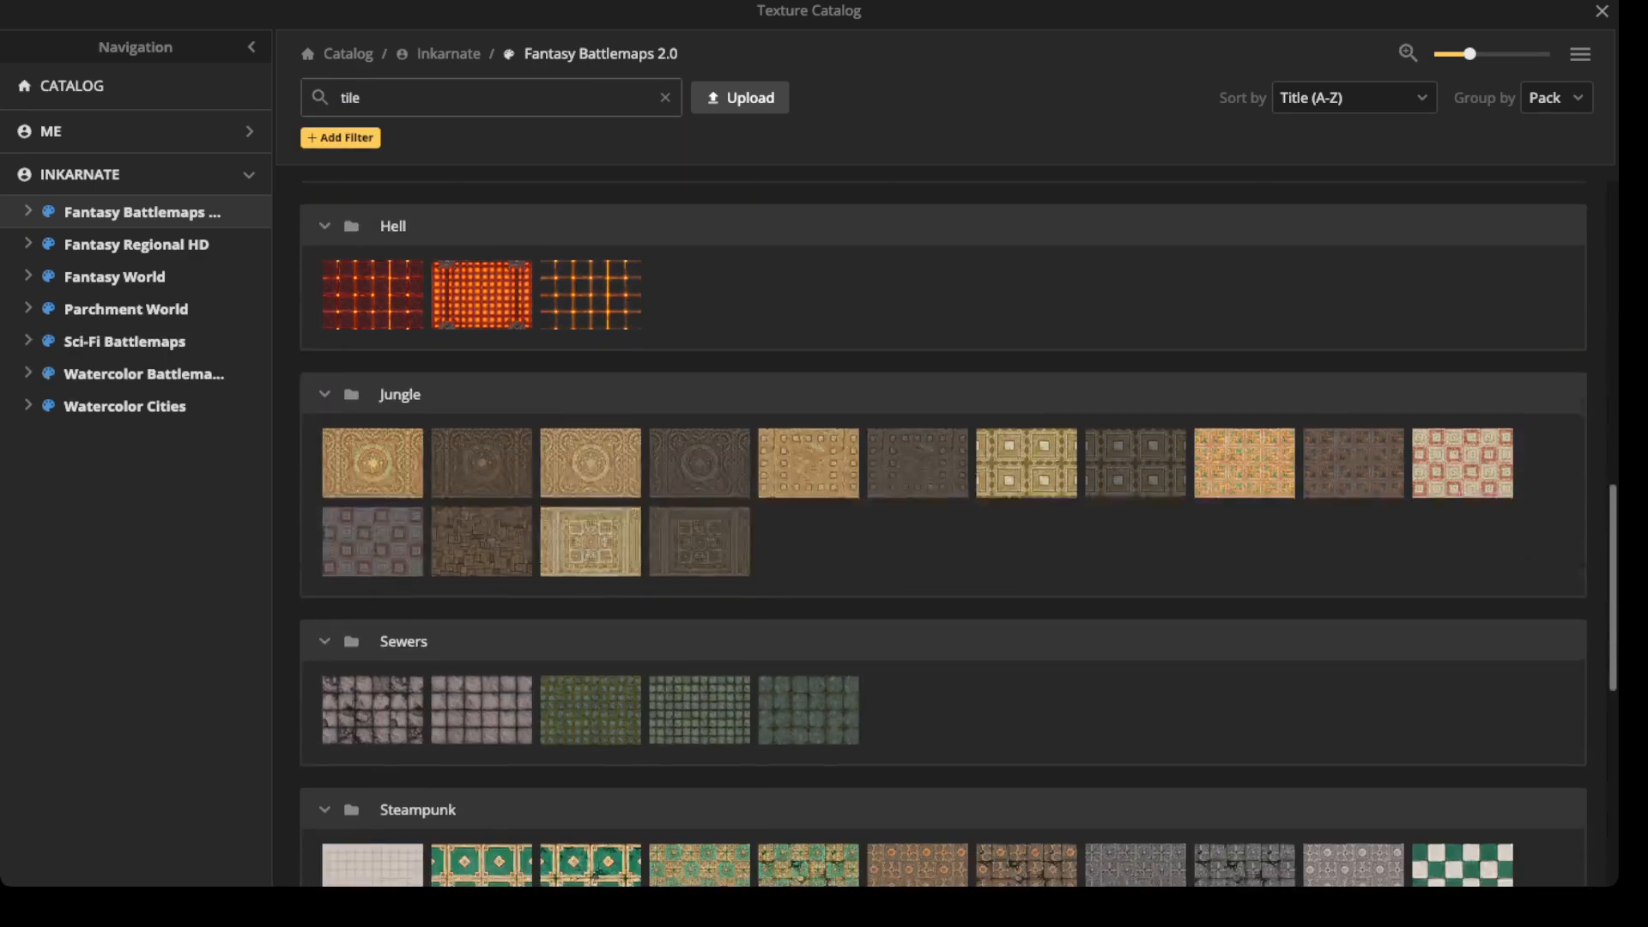
{"action": "scroll", "coordinate": [945, 533], "scroll_direction": "down", "scroll_amount": 5}
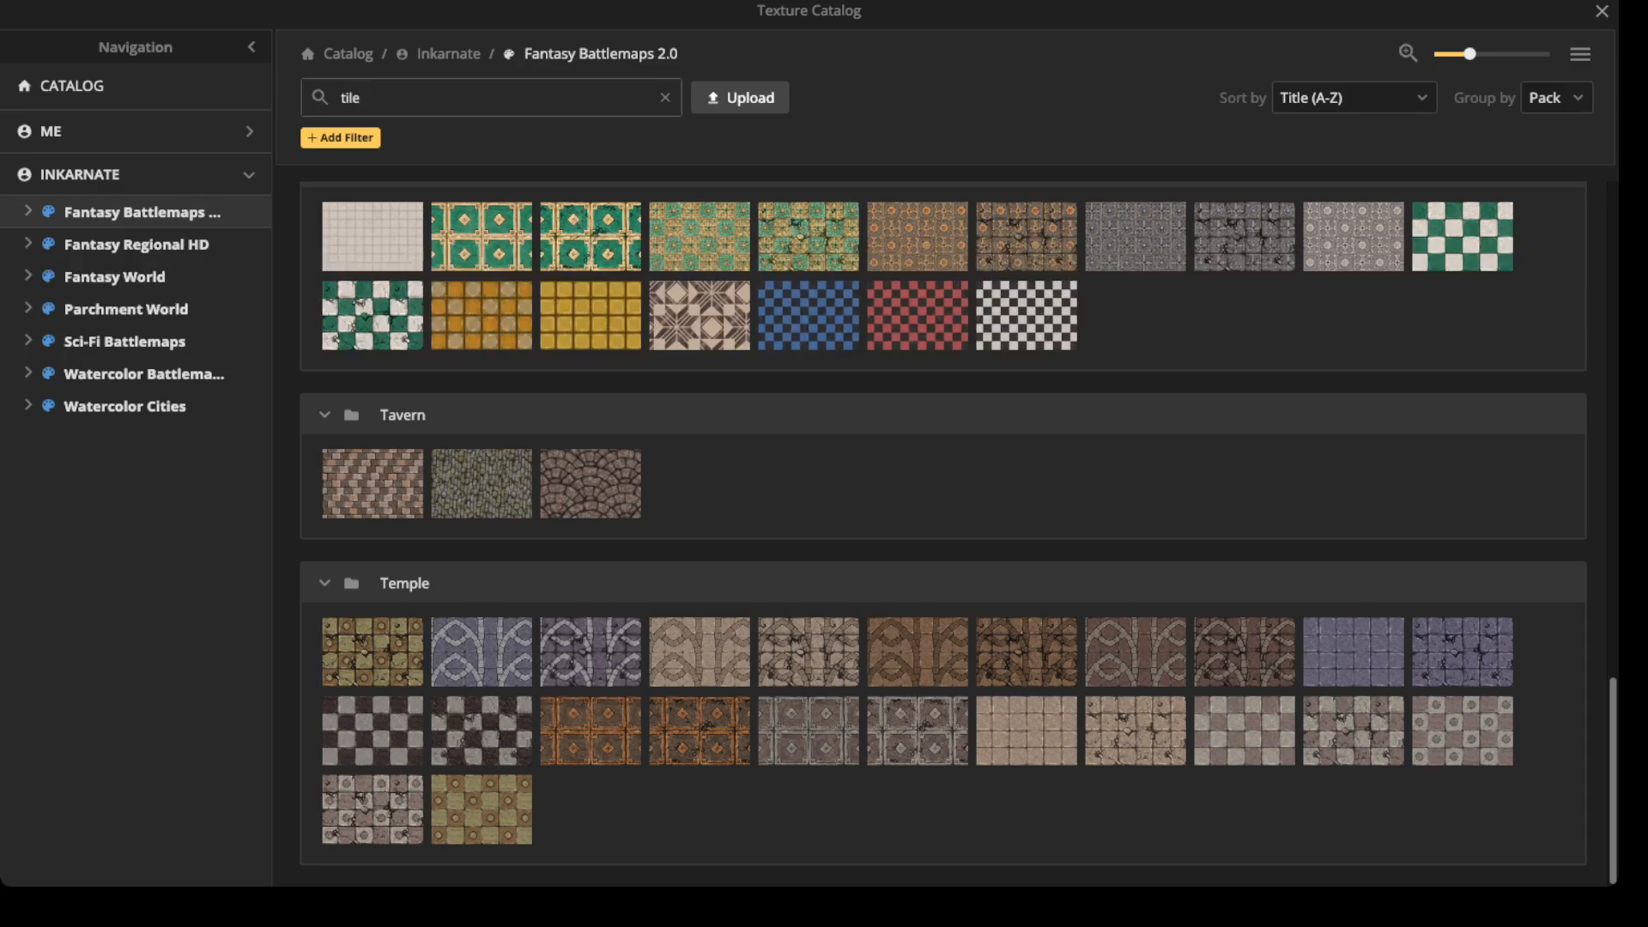
{"action": "left_click", "coordinate": [1027, 731]}
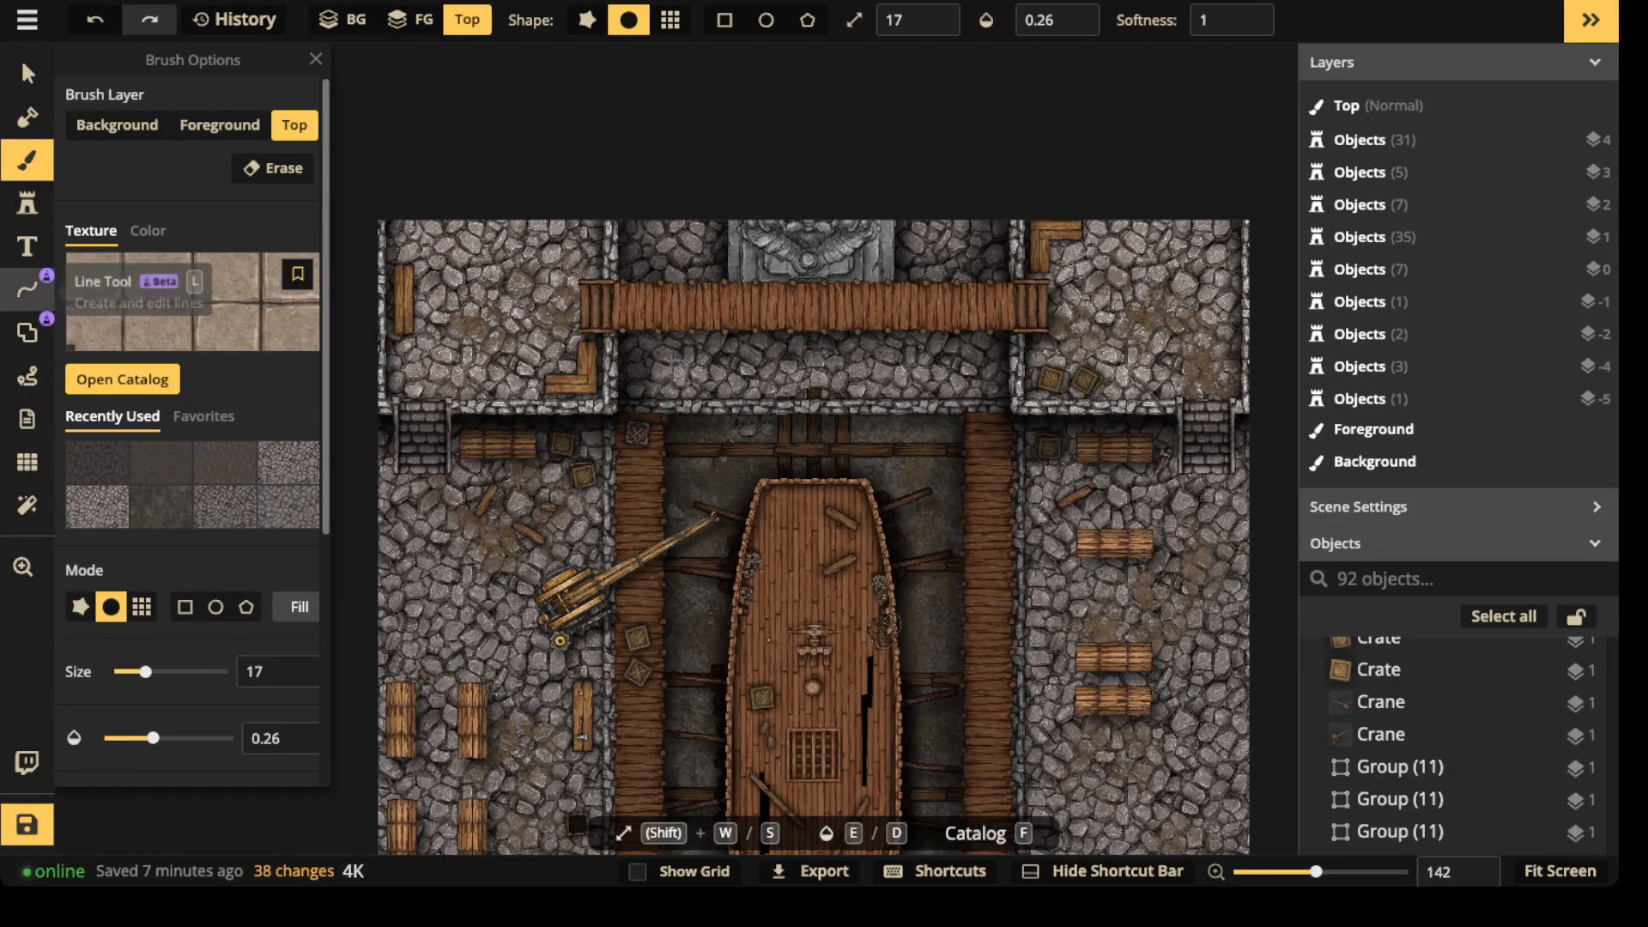
{"action": "left_click", "coordinate": [28, 289]}
{"action": "left_click", "coordinate": [27, 160]}
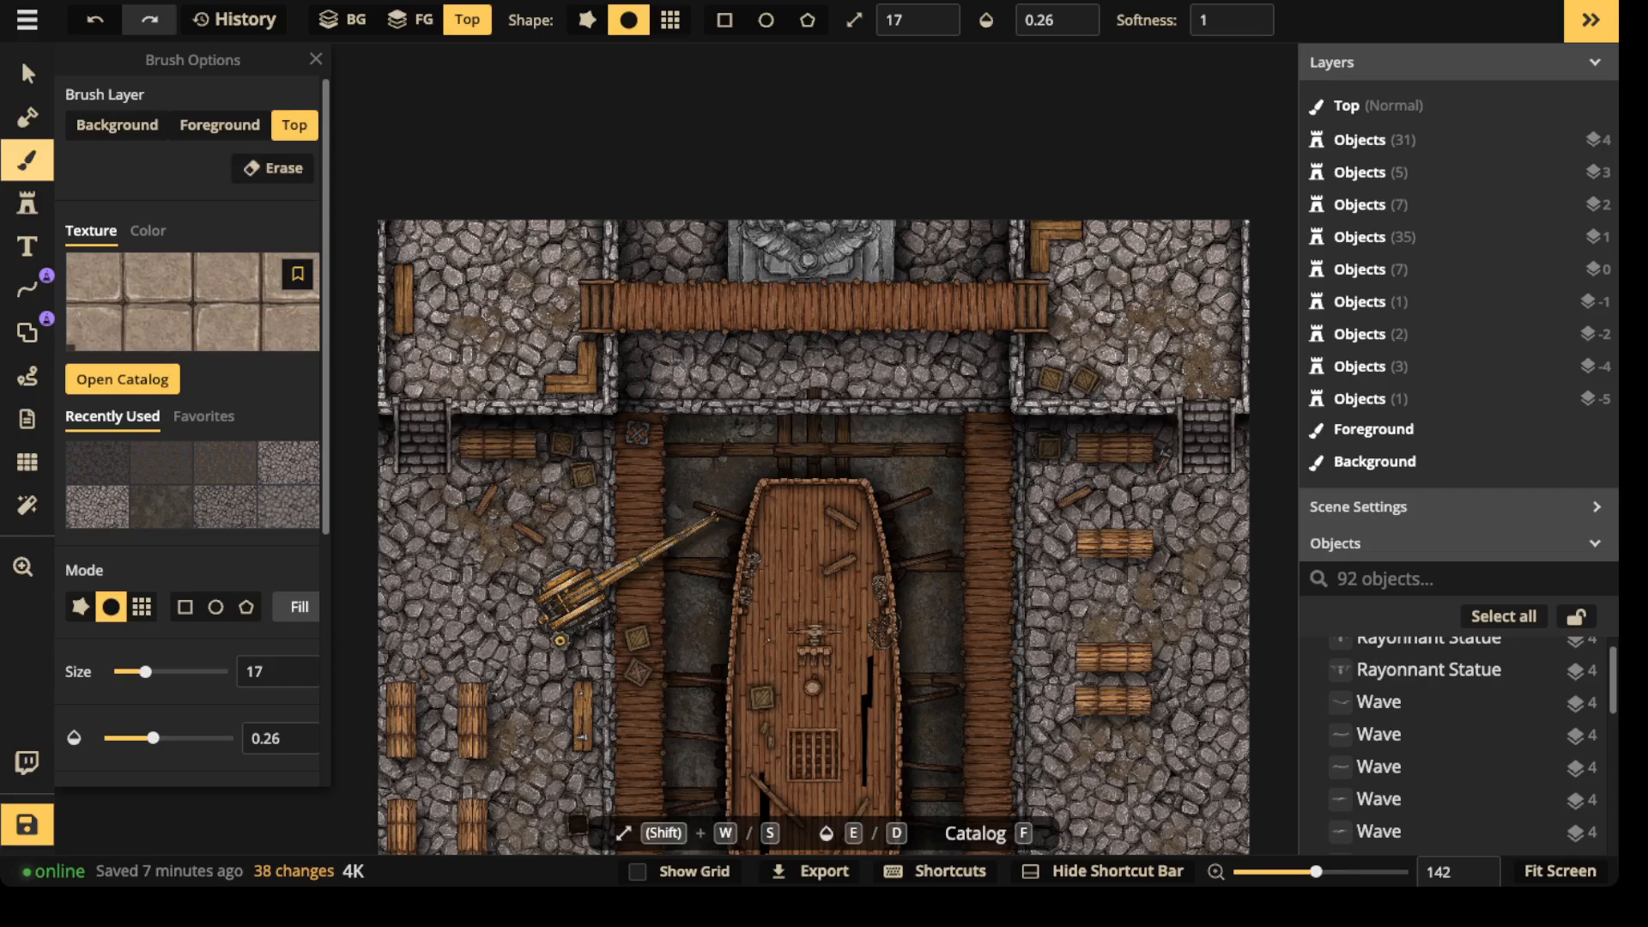
{"action": "scroll", "coordinate": [223, 463], "scroll_direction": "down", "scroll_amount": 5}
{"action": "scroll", "coordinate": [344, 266], "scroll_direction": "up", "scroll_amount": 2}
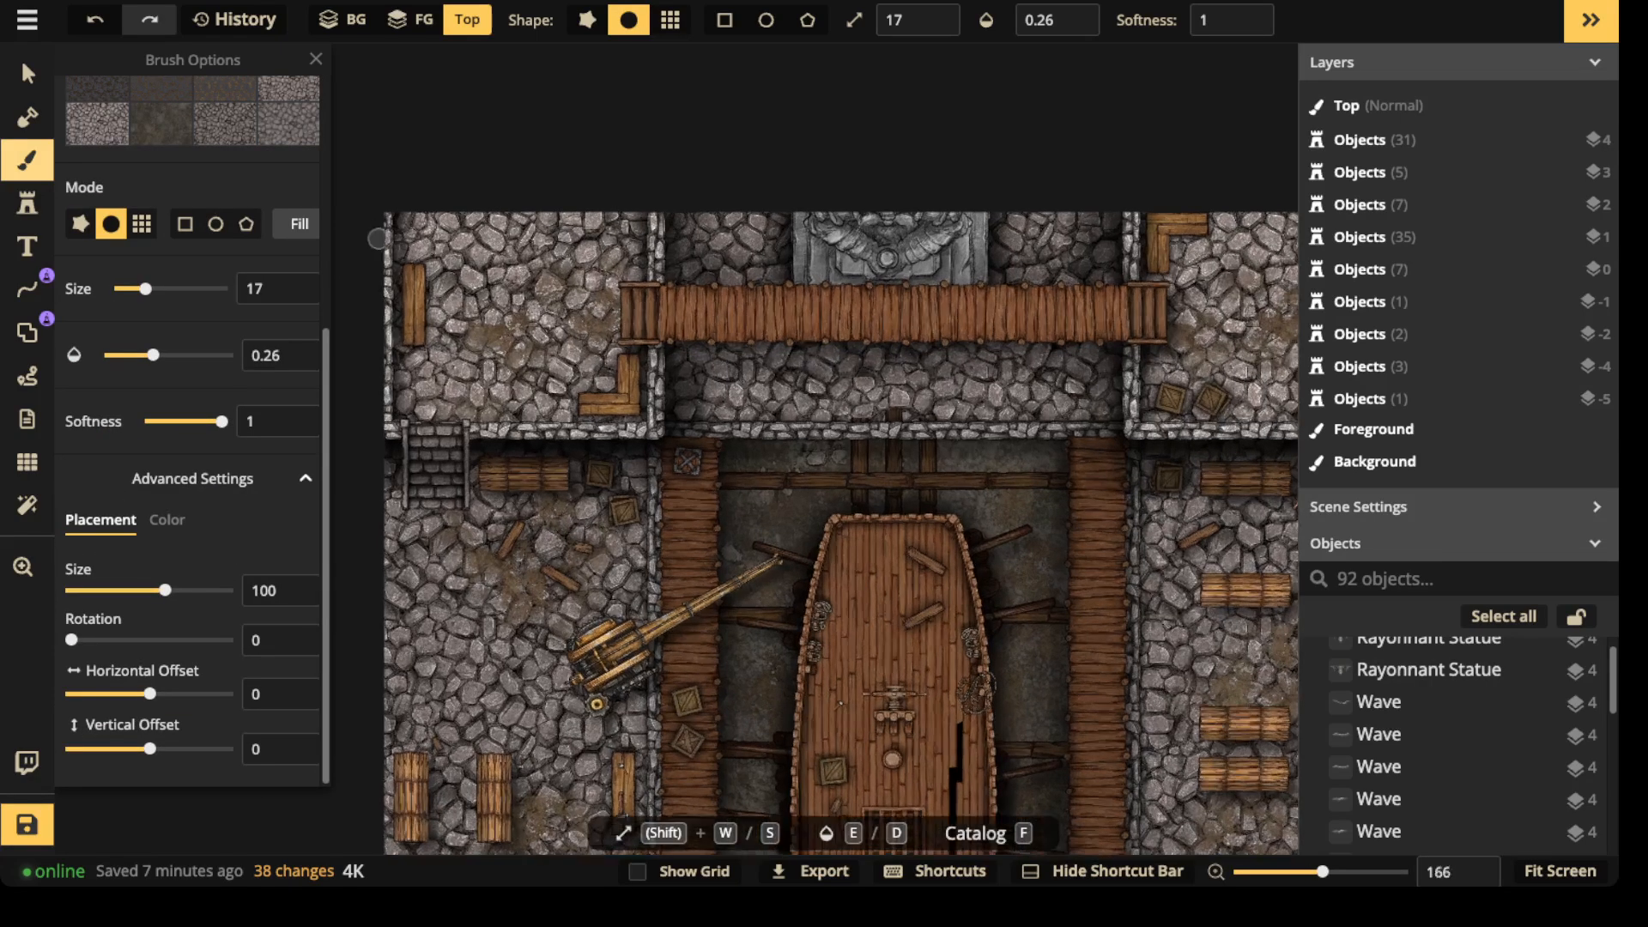
- Draw a grid-snapped rectangle shape filled with the beige square tile texture over the northwestern platform
{"action": "left_click", "coordinate": [28, 332]}
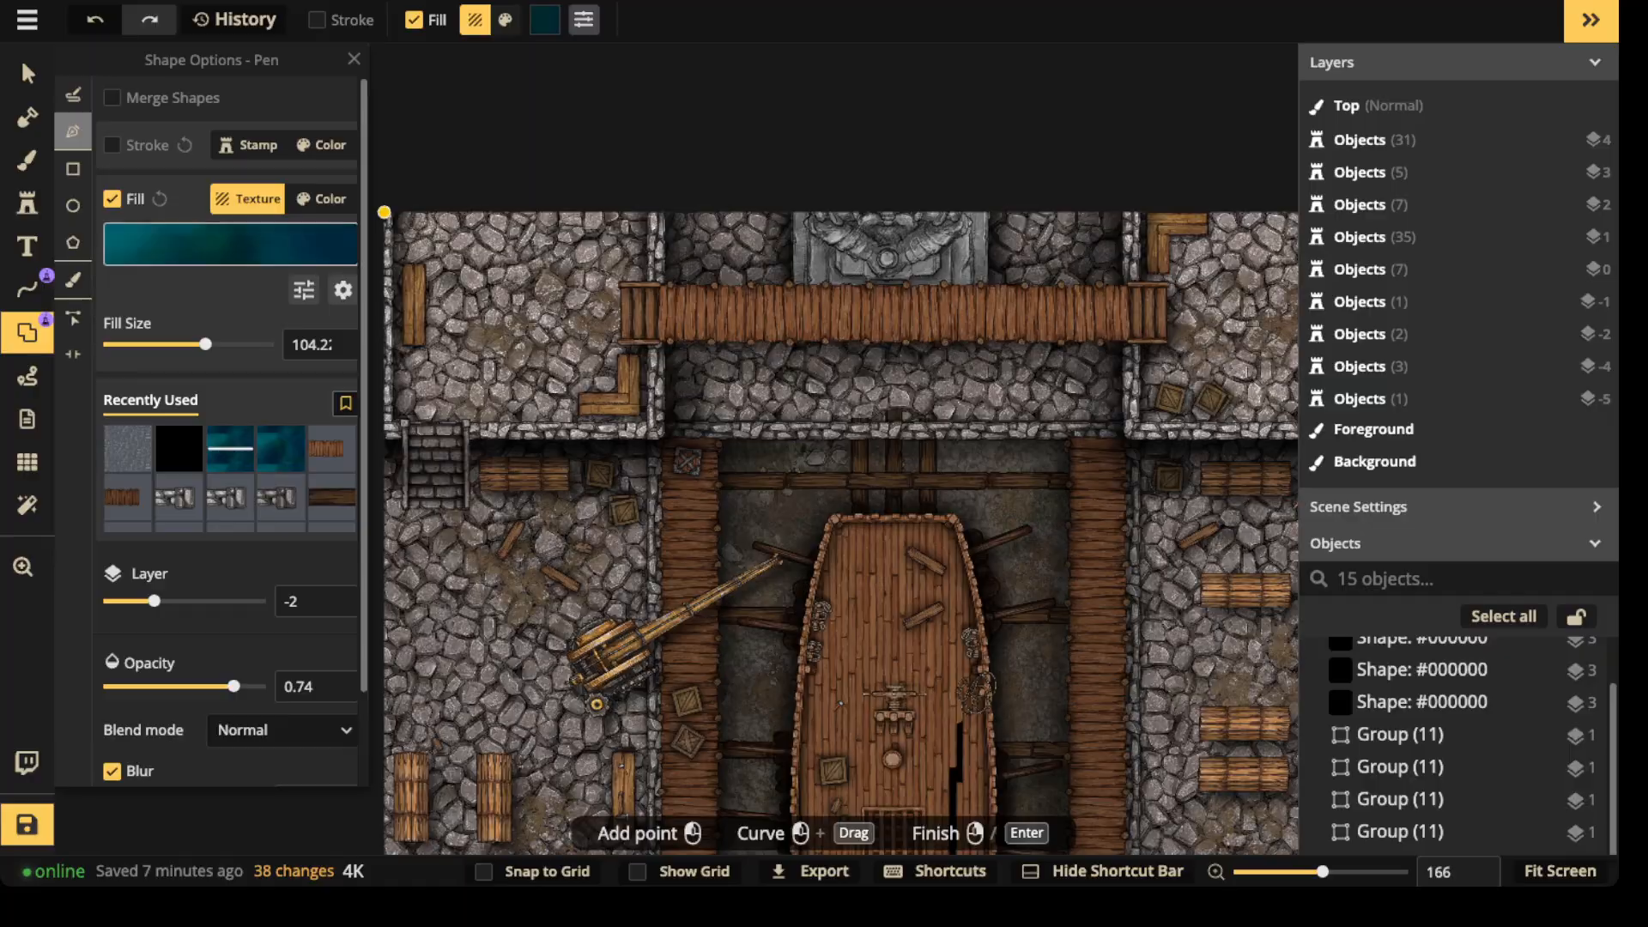
{"action": "left_click", "coordinate": [230, 243]}
{"action": "left_click", "coordinate": [981, 704]}
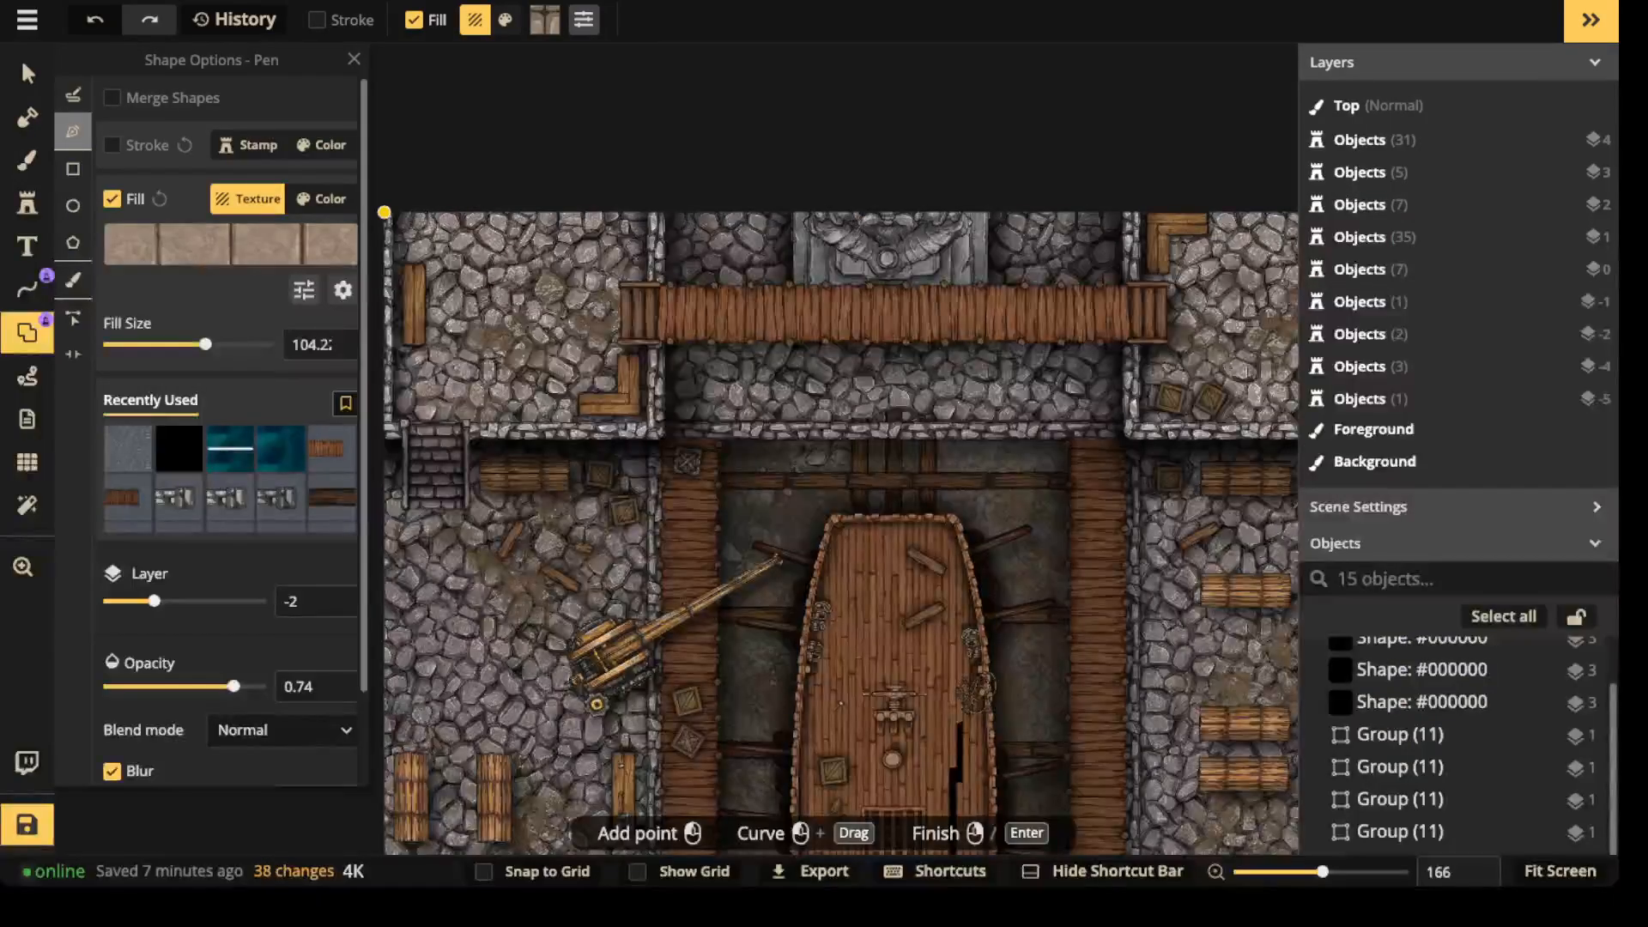
{"action": "left_click", "coordinate": [486, 871]}
{"action": "left_click", "coordinate": [73, 170]}
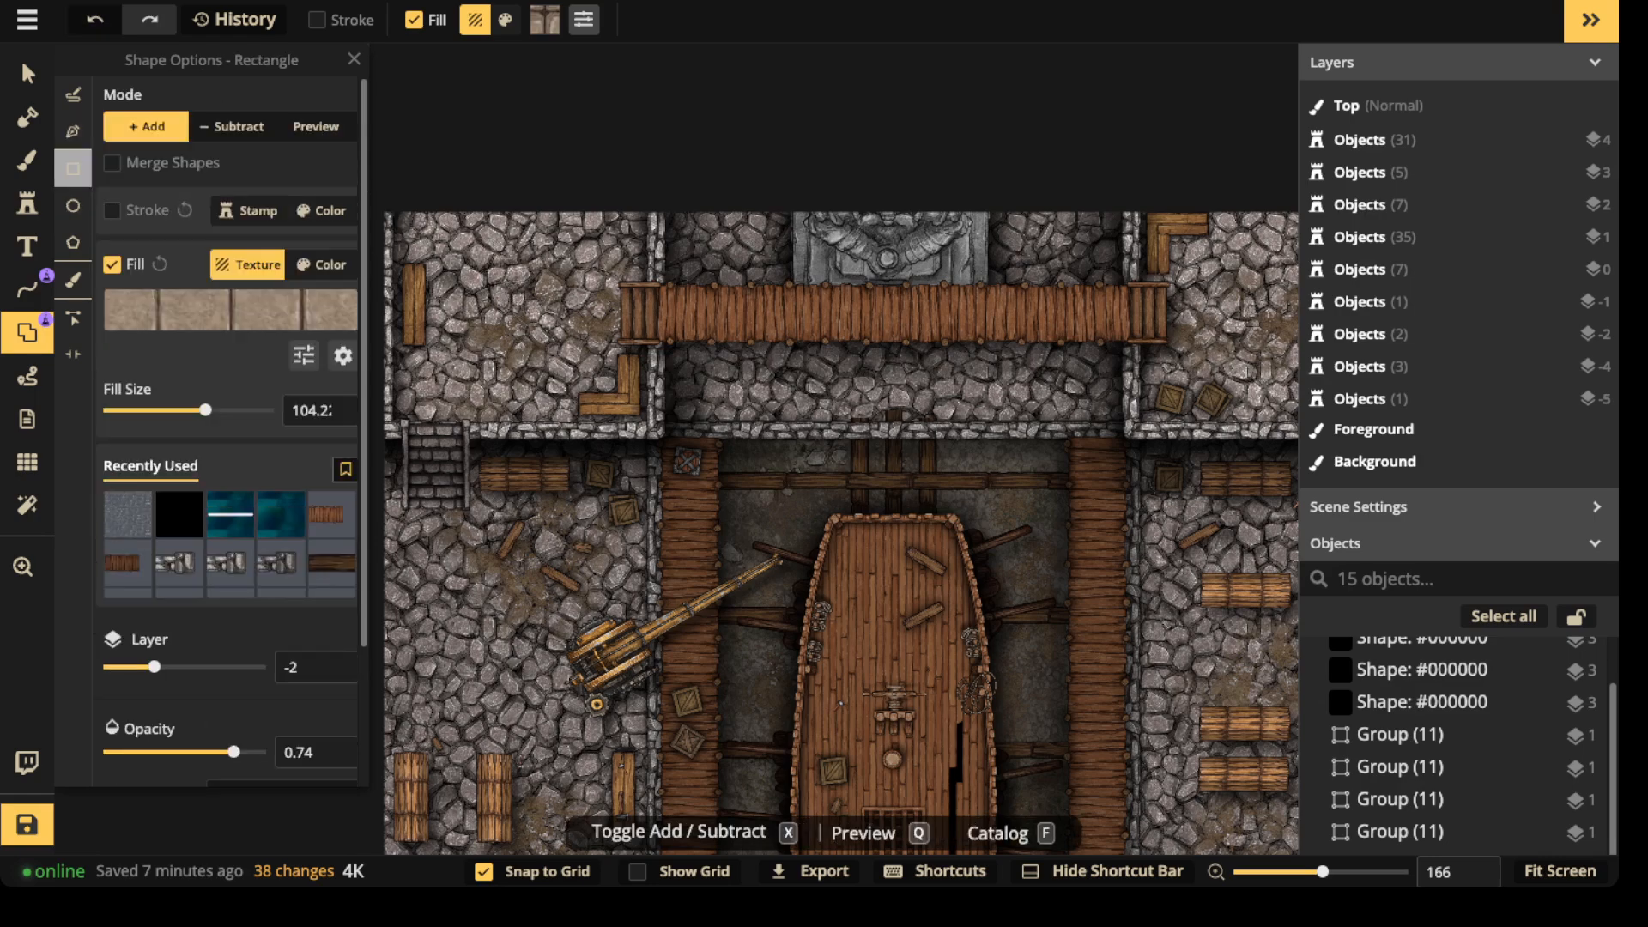
{"action": "left_click_drag", "start_coordinate": [383, 211], "coordinate": [660, 433]}
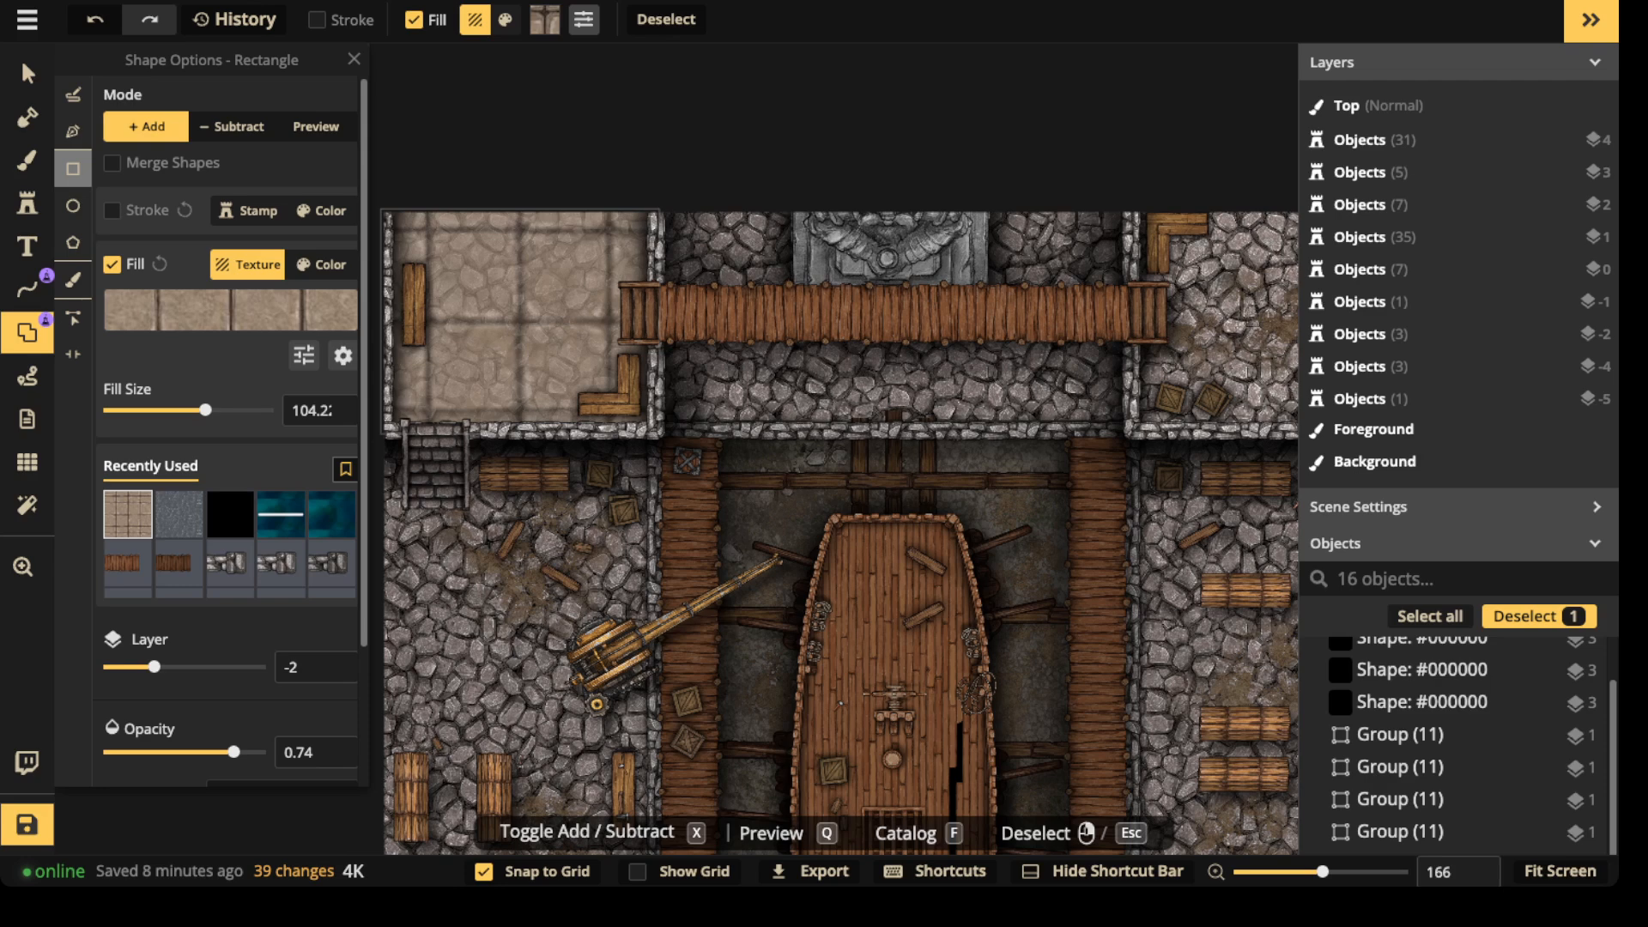
- Turn off the tiled rectangle's blur and set its opacity to 1
{"action": "scroll", "coordinate": [227, 429], "scroll_direction": "down", "scroll_amount": 2}
{"action": "left_click", "coordinate": [111, 666]}
{"action": "left_click_drag", "start_coordinate": [233, 617], "coordinate": [265, 617]}
{"action": "scroll", "coordinate": [304, 355], "scroll_direction": "up", "scroll_amount": 2}
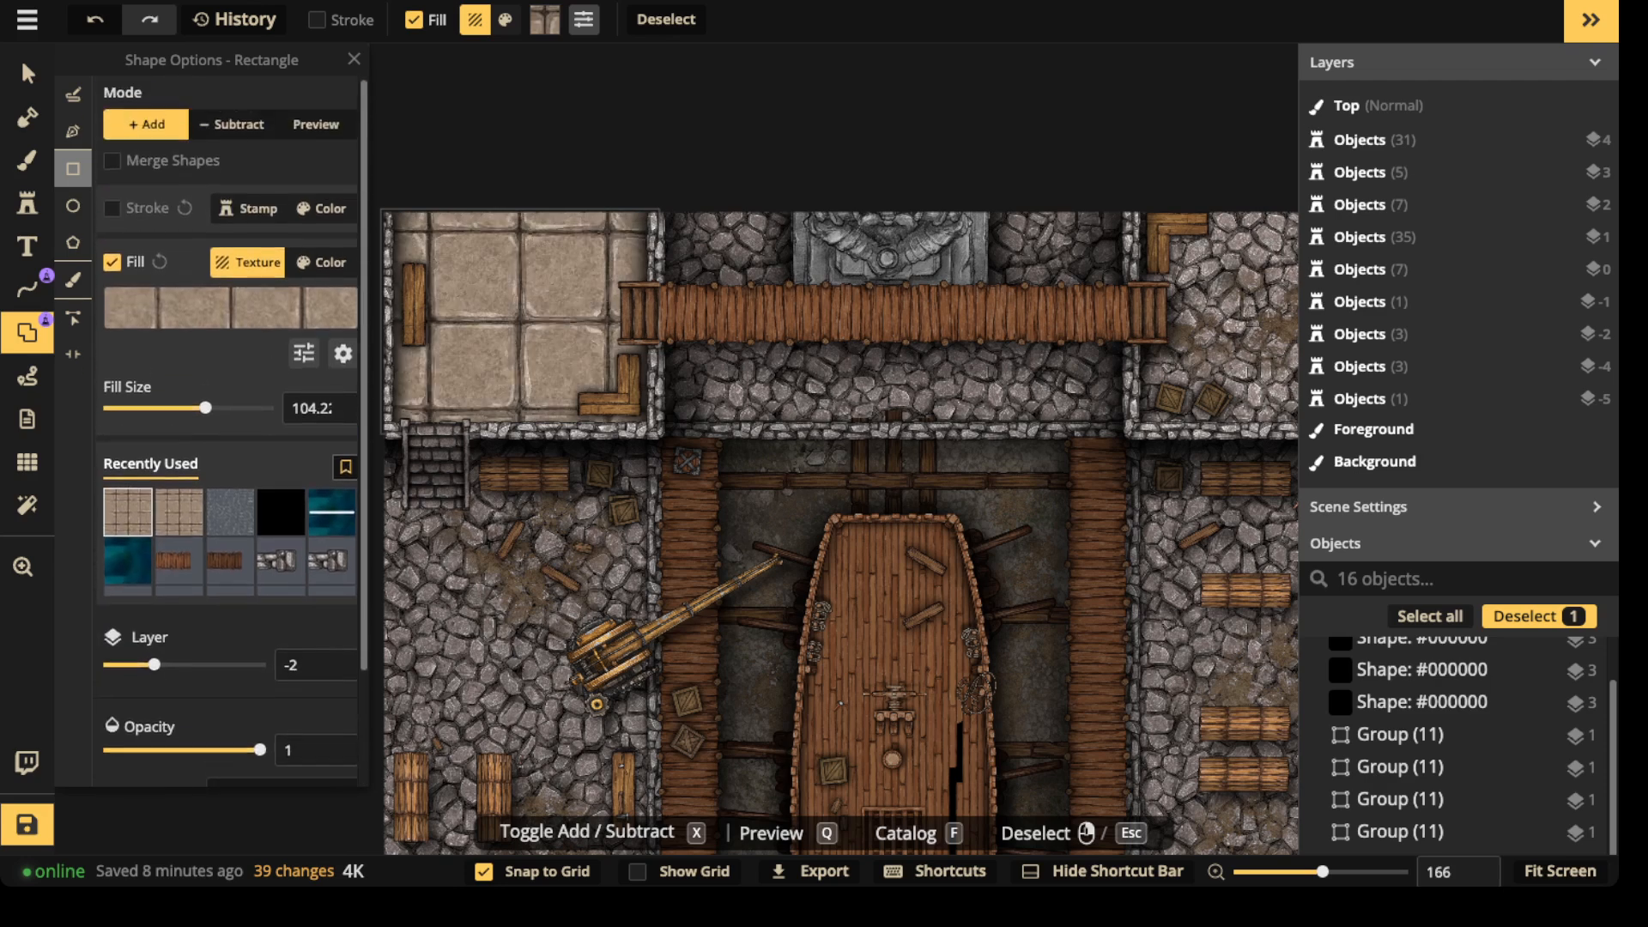
- Turn the tile fill grey with saturation 0 and brightness 83, and reduce its fill size to 38.93
{"action": "left_click", "coordinate": [304, 355]}
{"action": "left_click_drag", "start_coordinate": [252, 297], "coordinate": [164, 297]}
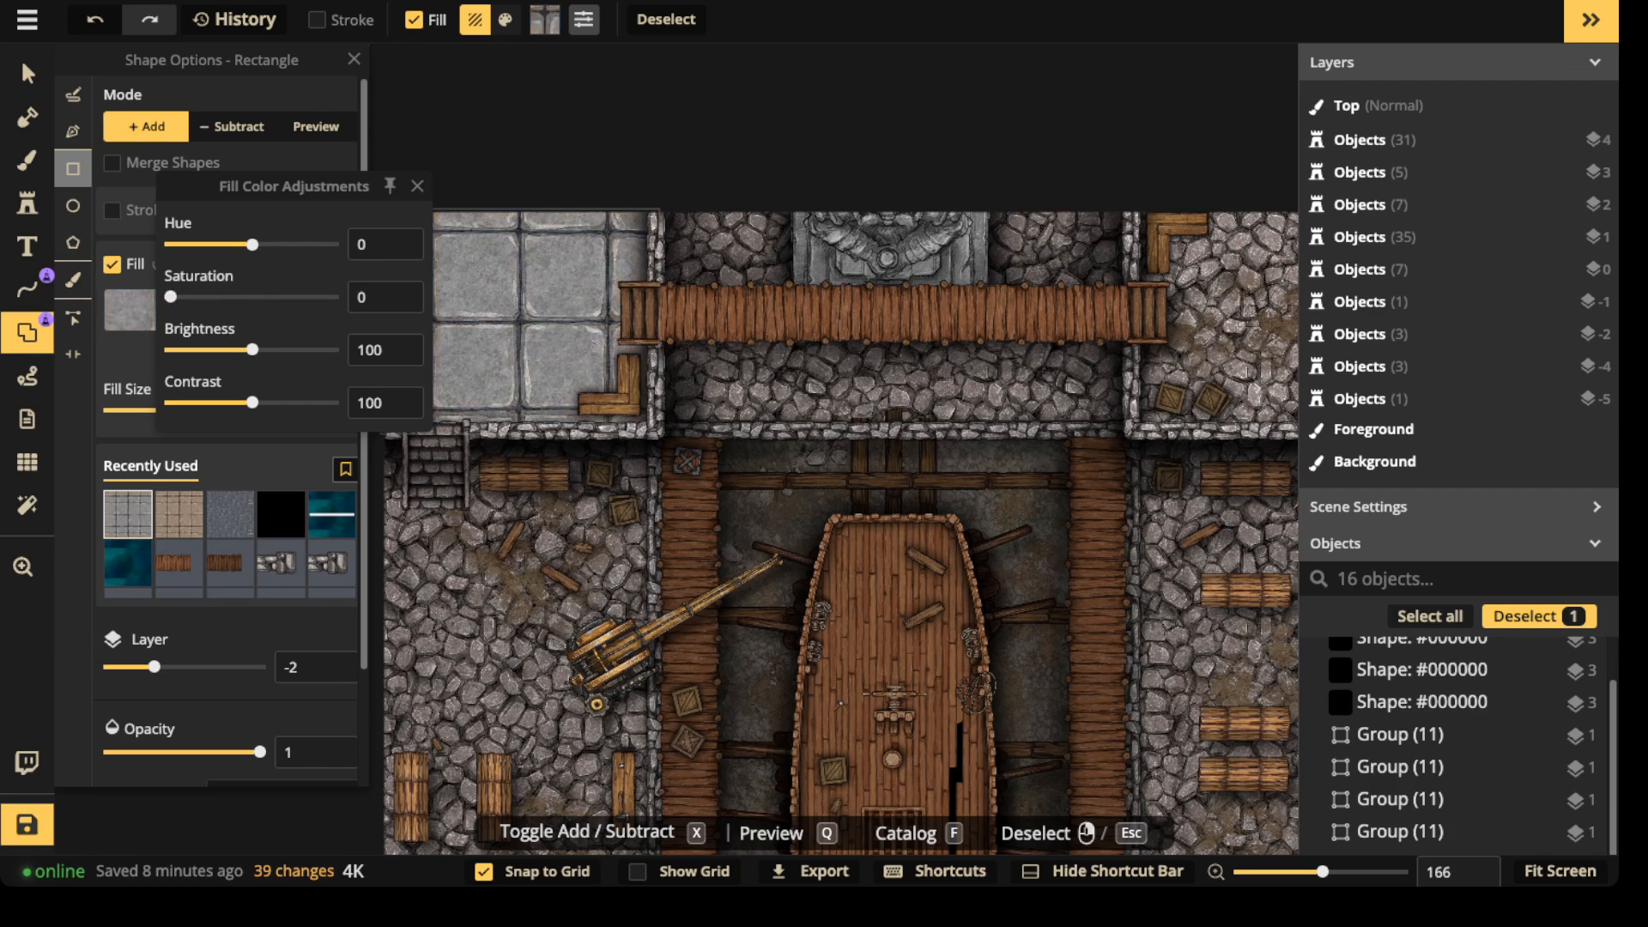
{"action": "left_click_drag", "start_coordinate": [252, 350], "coordinate": [239, 349]}
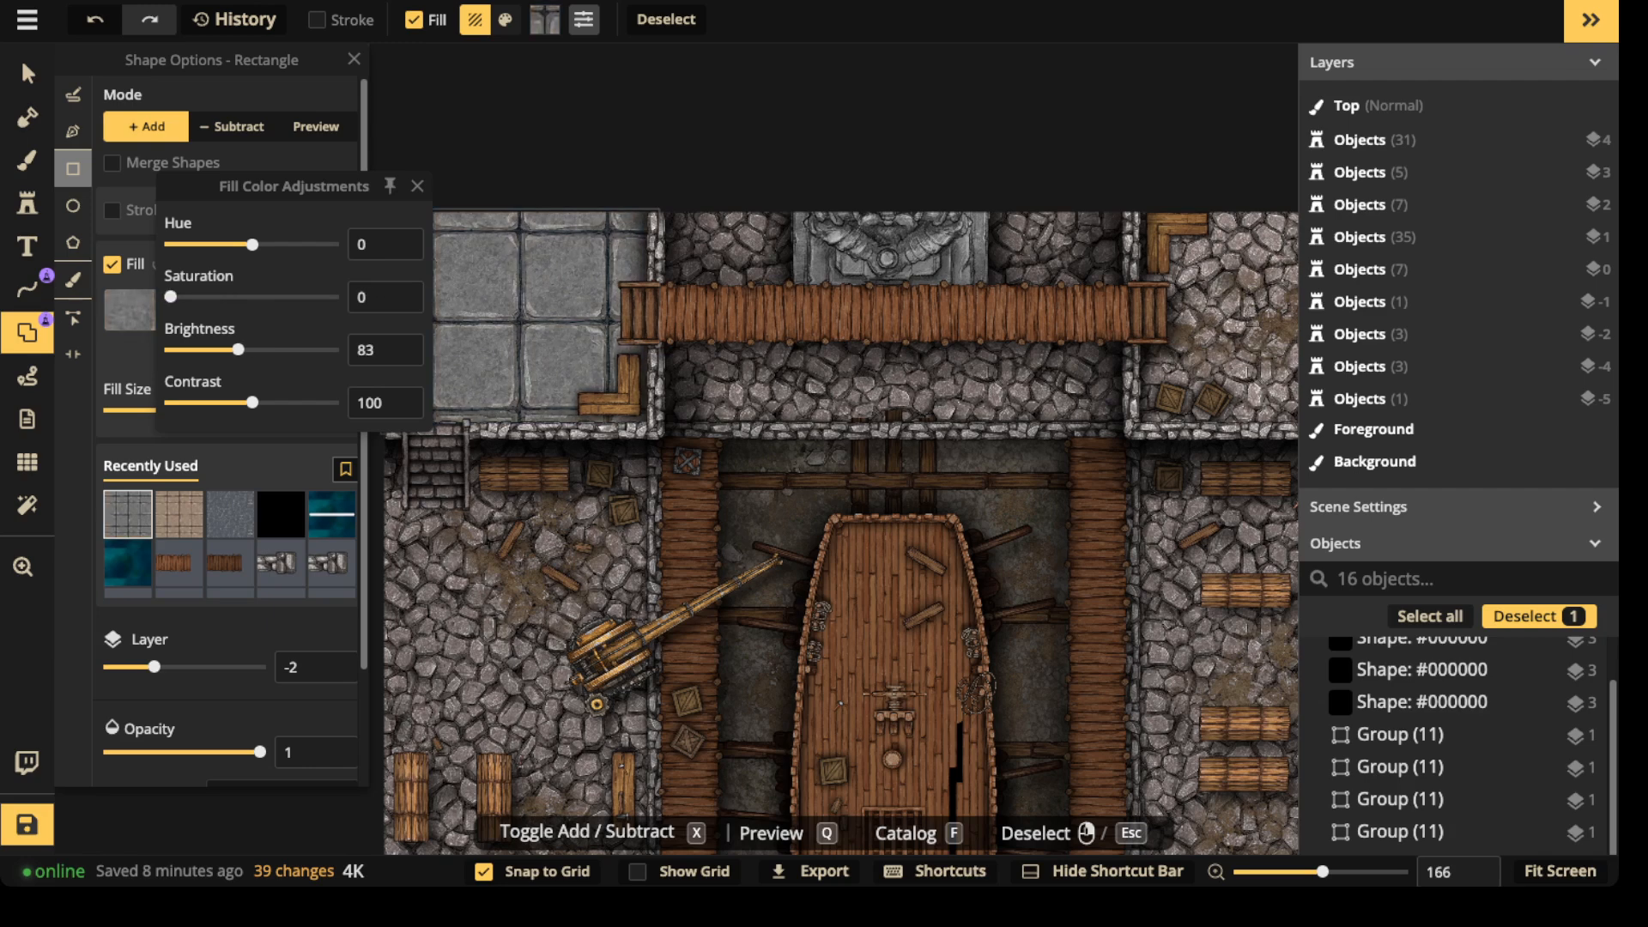
{"action": "key", "text": "Escape"}
{"action": "left_click_drag", "start_coordinate": [206, 410], "coordinate": [171, 409]}
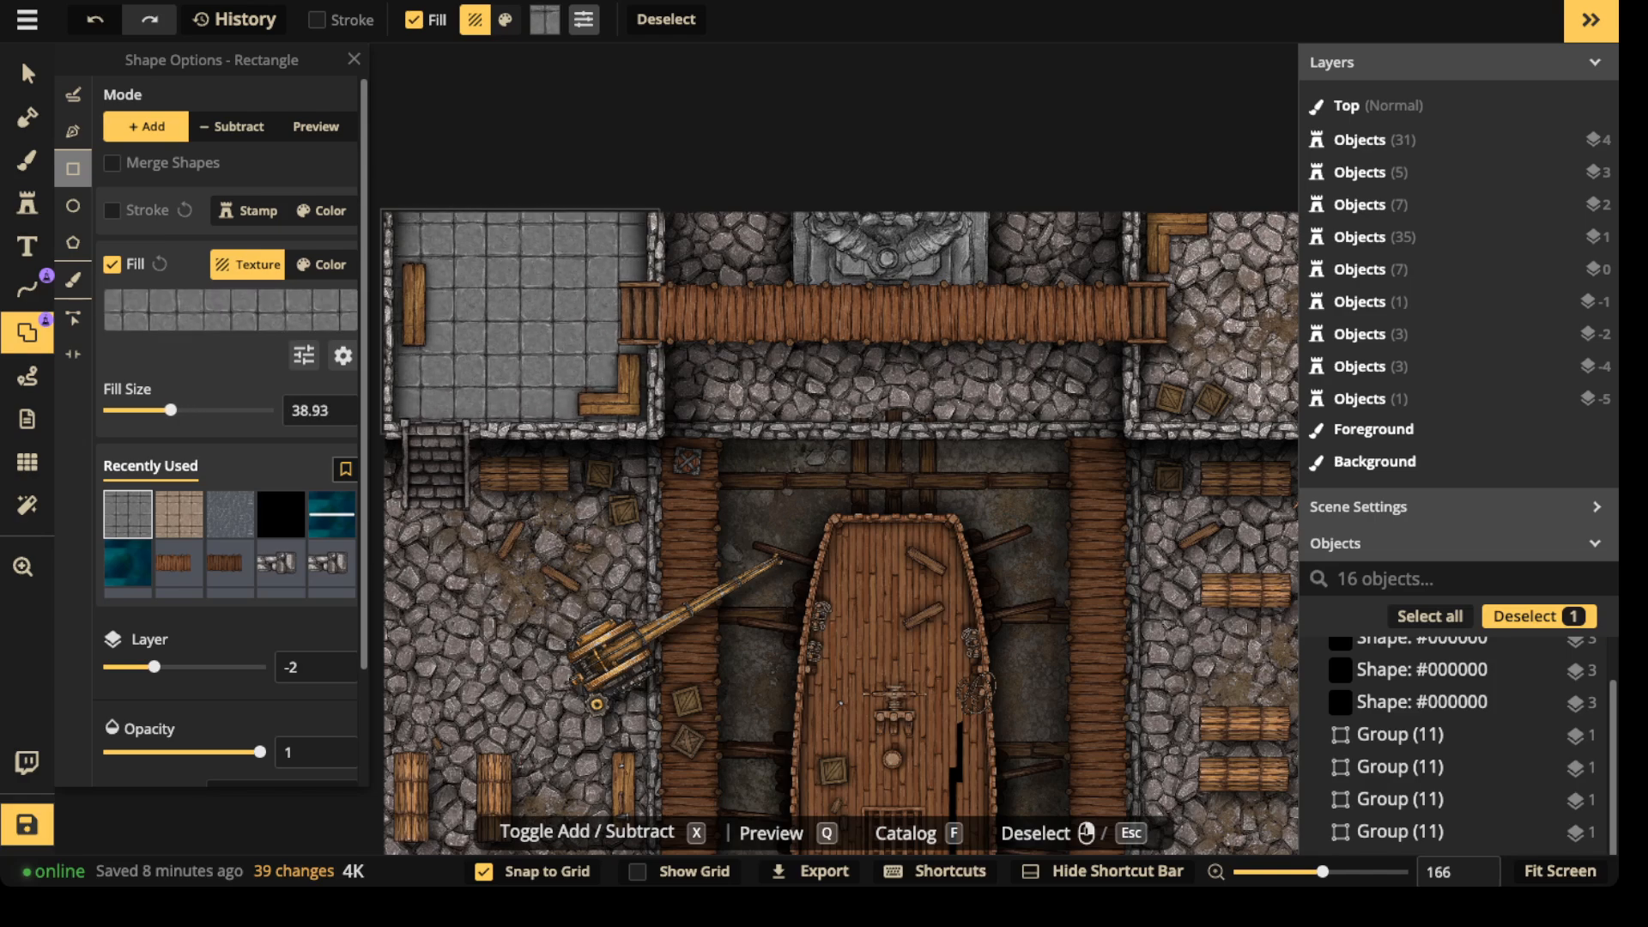
- Copy the grey tiled rectangle, paste it over the northeastern platform and deselect it
{"action": "left_click", "coordinate": [27, 74]}
{"action": "scroll", "coordinate": [550, 311], "scroll_direction": "down", "scroll_amount": 3}
{"action": "key", "text": "super+c"}
{"action": "key", "text": "super+v"}
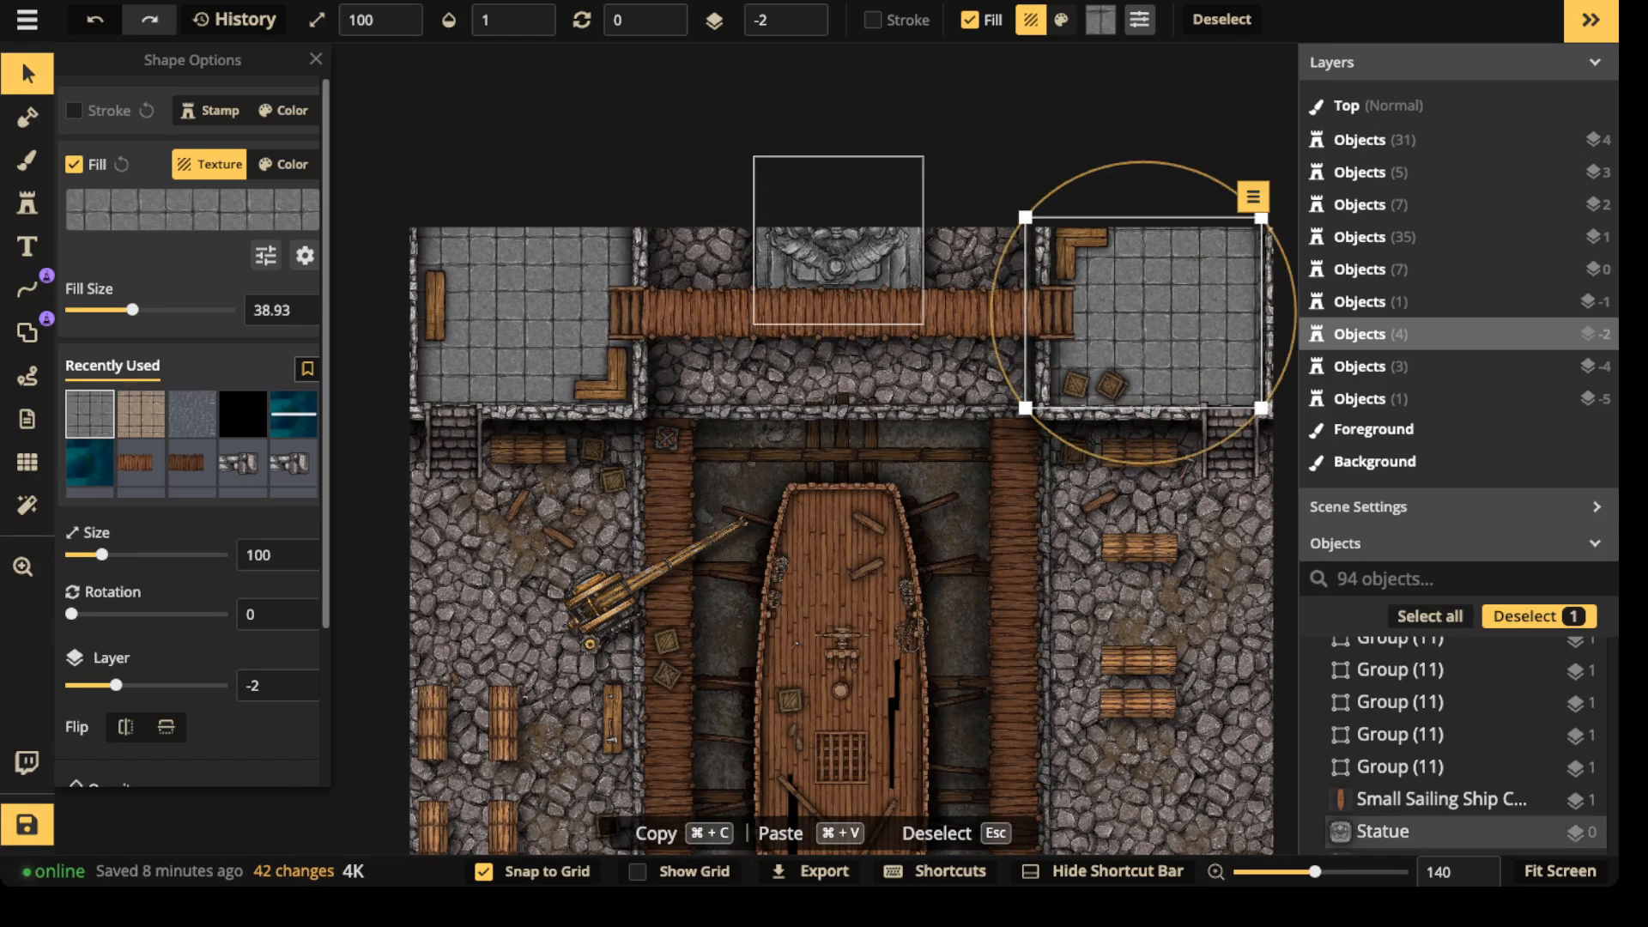
{"action": "key", "text": "Escape"}
- Add the Clarity color filter to the map and set its opacity to 0.52
{"action": "scroll", "coordinate": [726, 533], "scroll_direction": "down", "scroll_amount": 4}
{"action": "scroll", "coordinate": [725, 489], "scroll_direction": "down", "scroll_amount": 2}
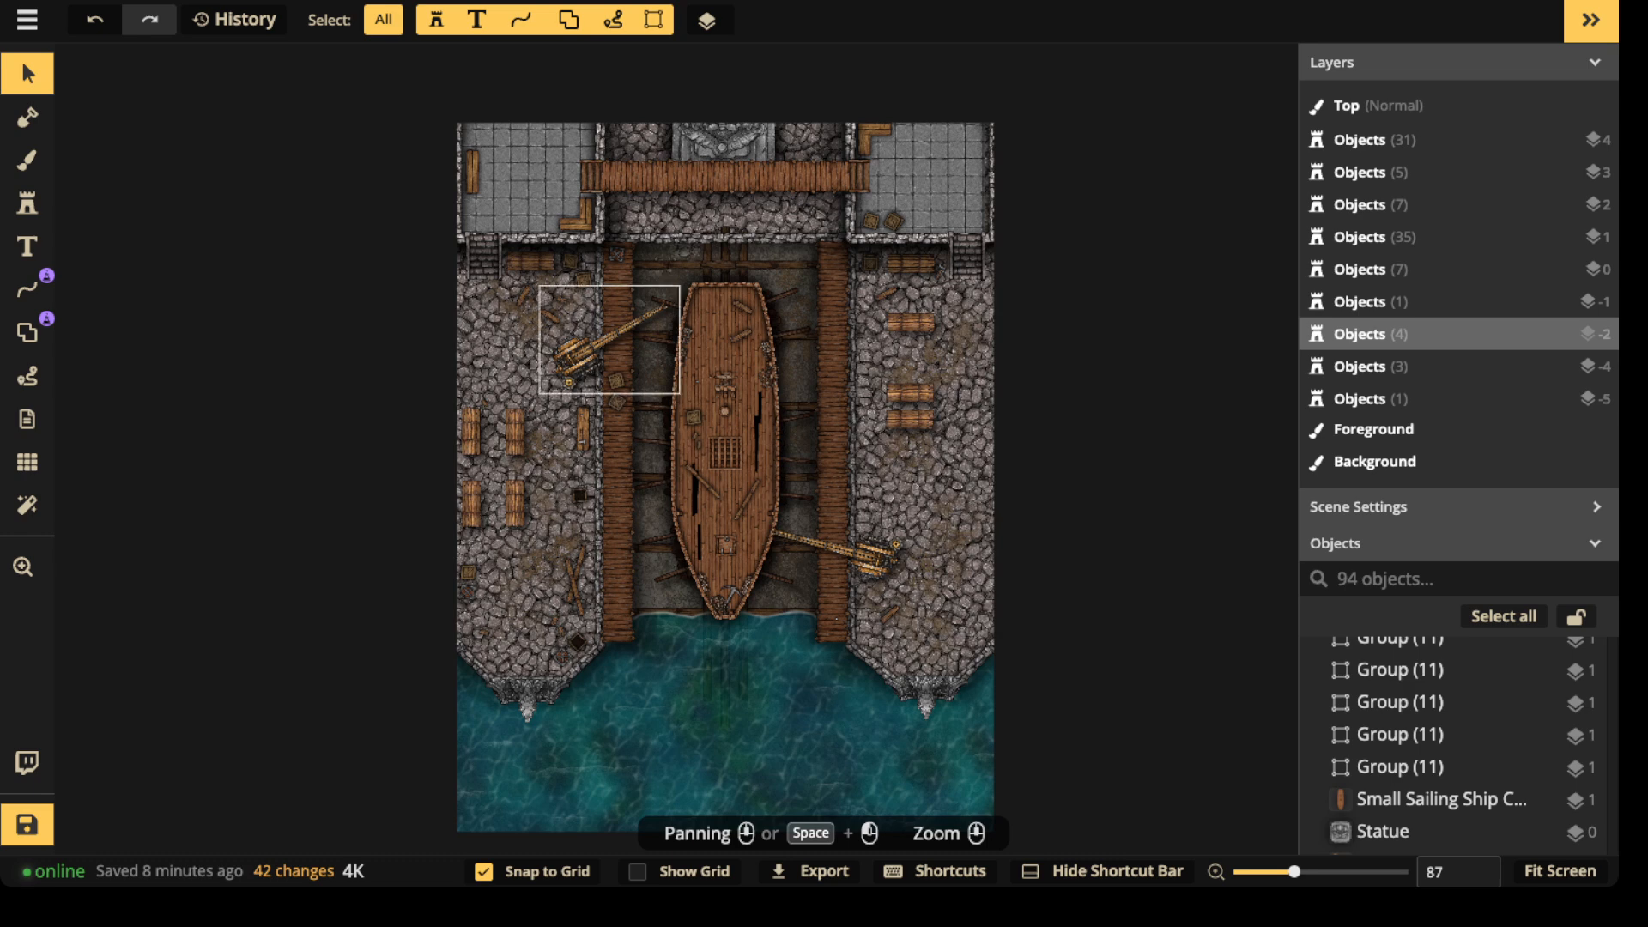
{"action": "scroll", "coordinate": [704, 481], "scroll_direction": "down", "scroll_amount": 2}
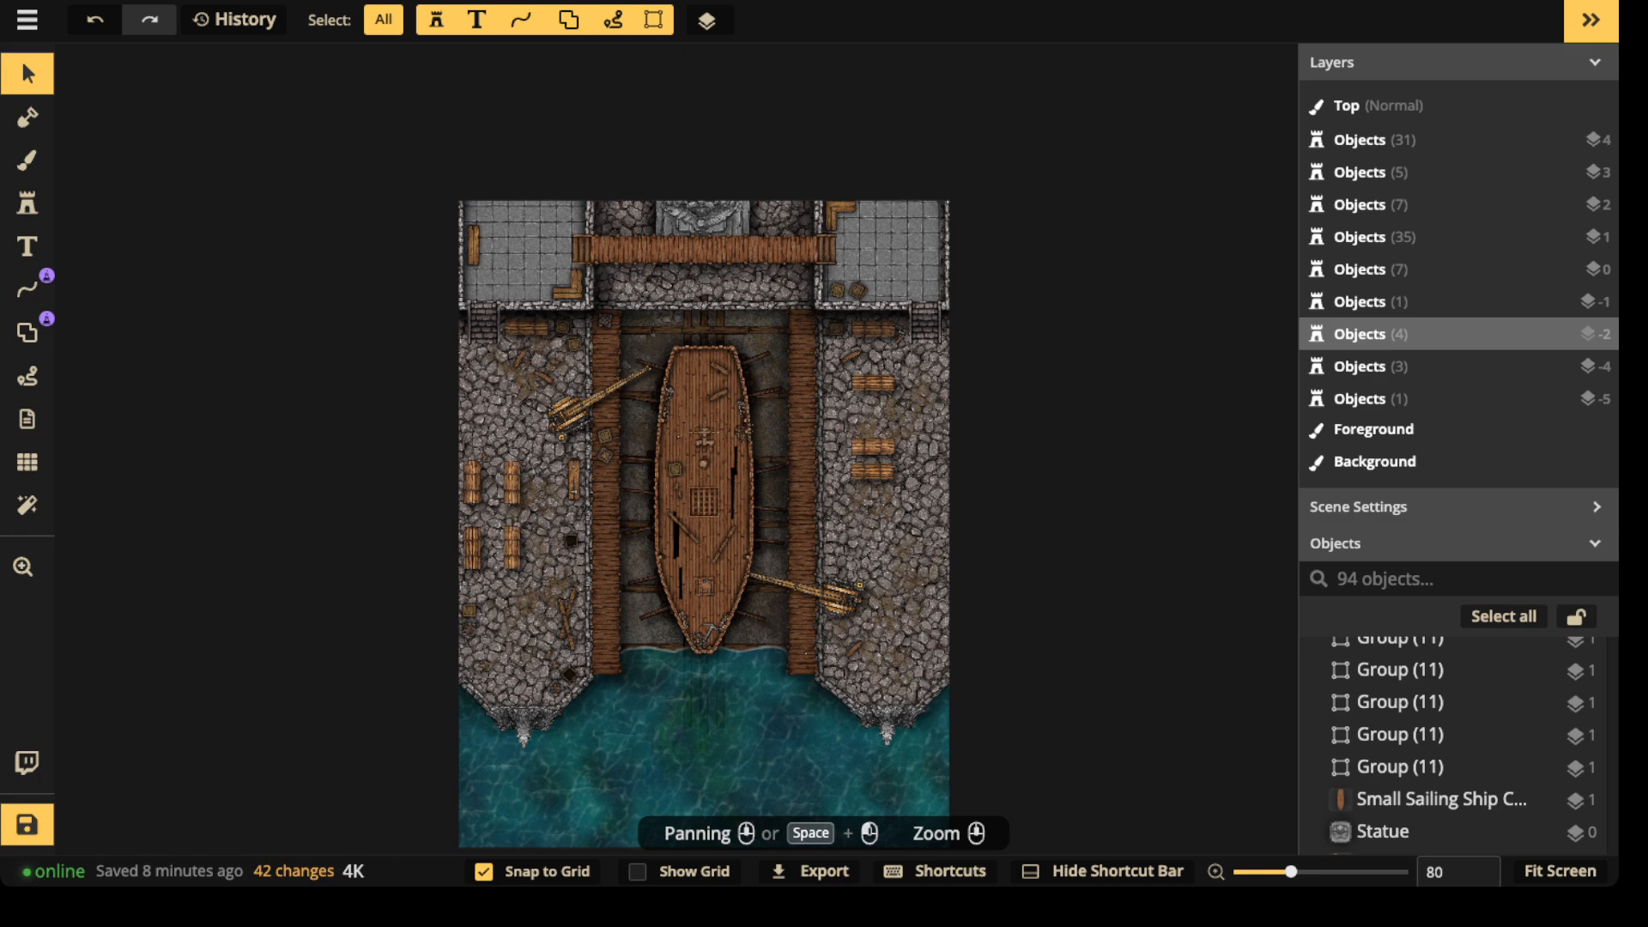
{"action": "left_click", "coordinate": [28, 505]}
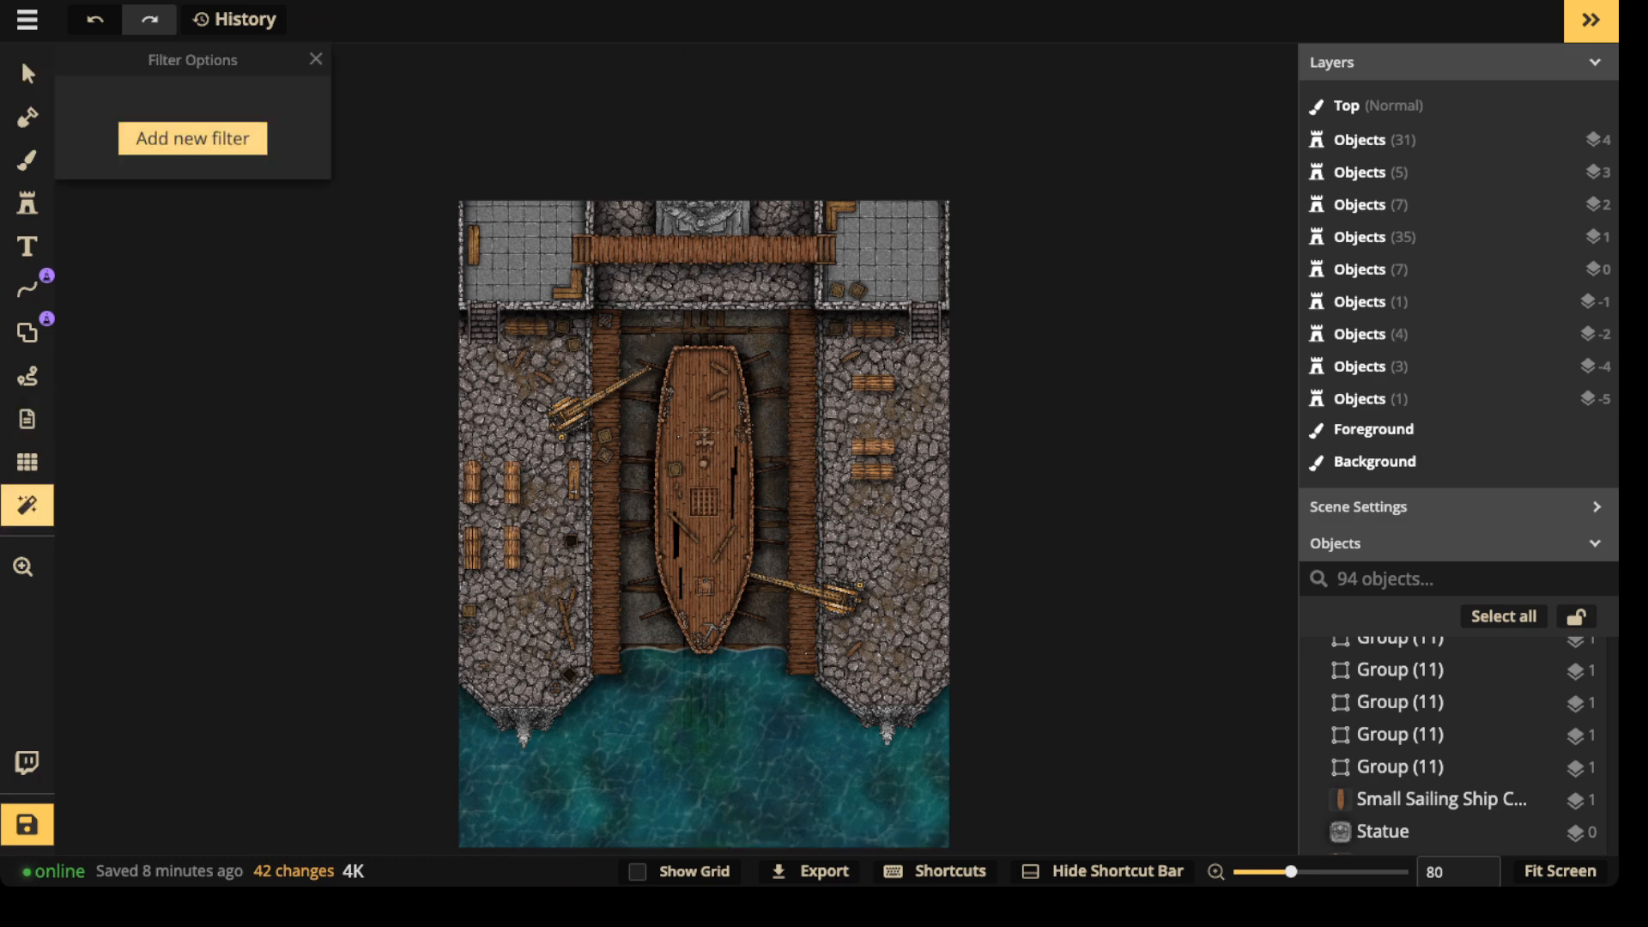
{"action": "left_click", "coordinate": [192, 139]}
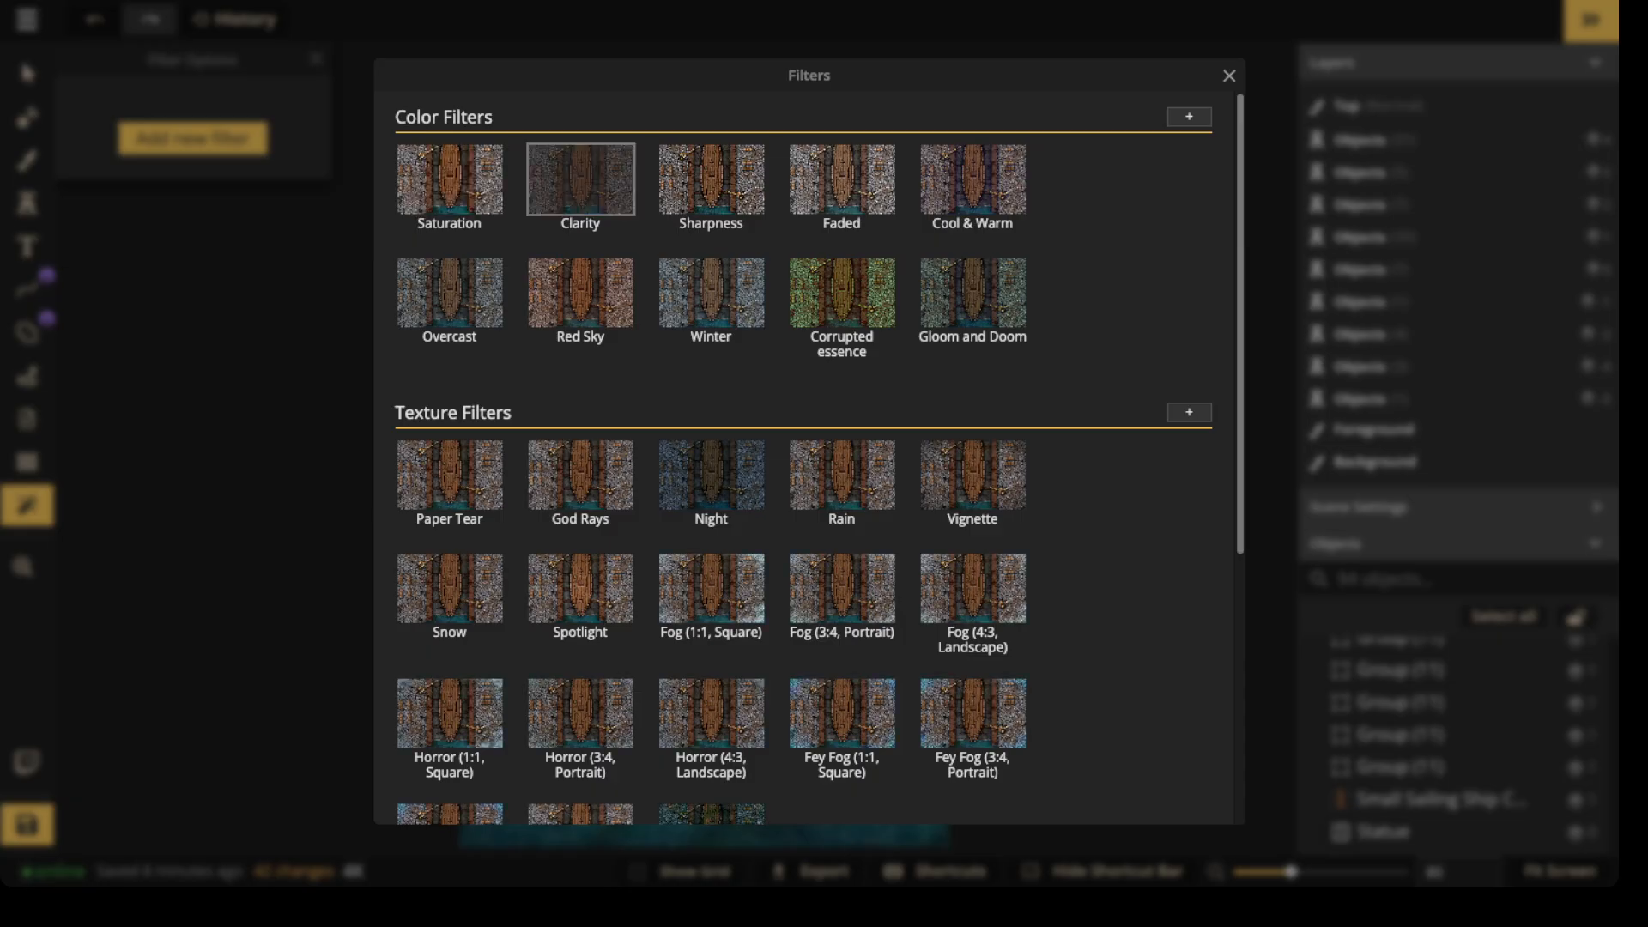
{"action": "left_click", "coordinate": [580, 179]}
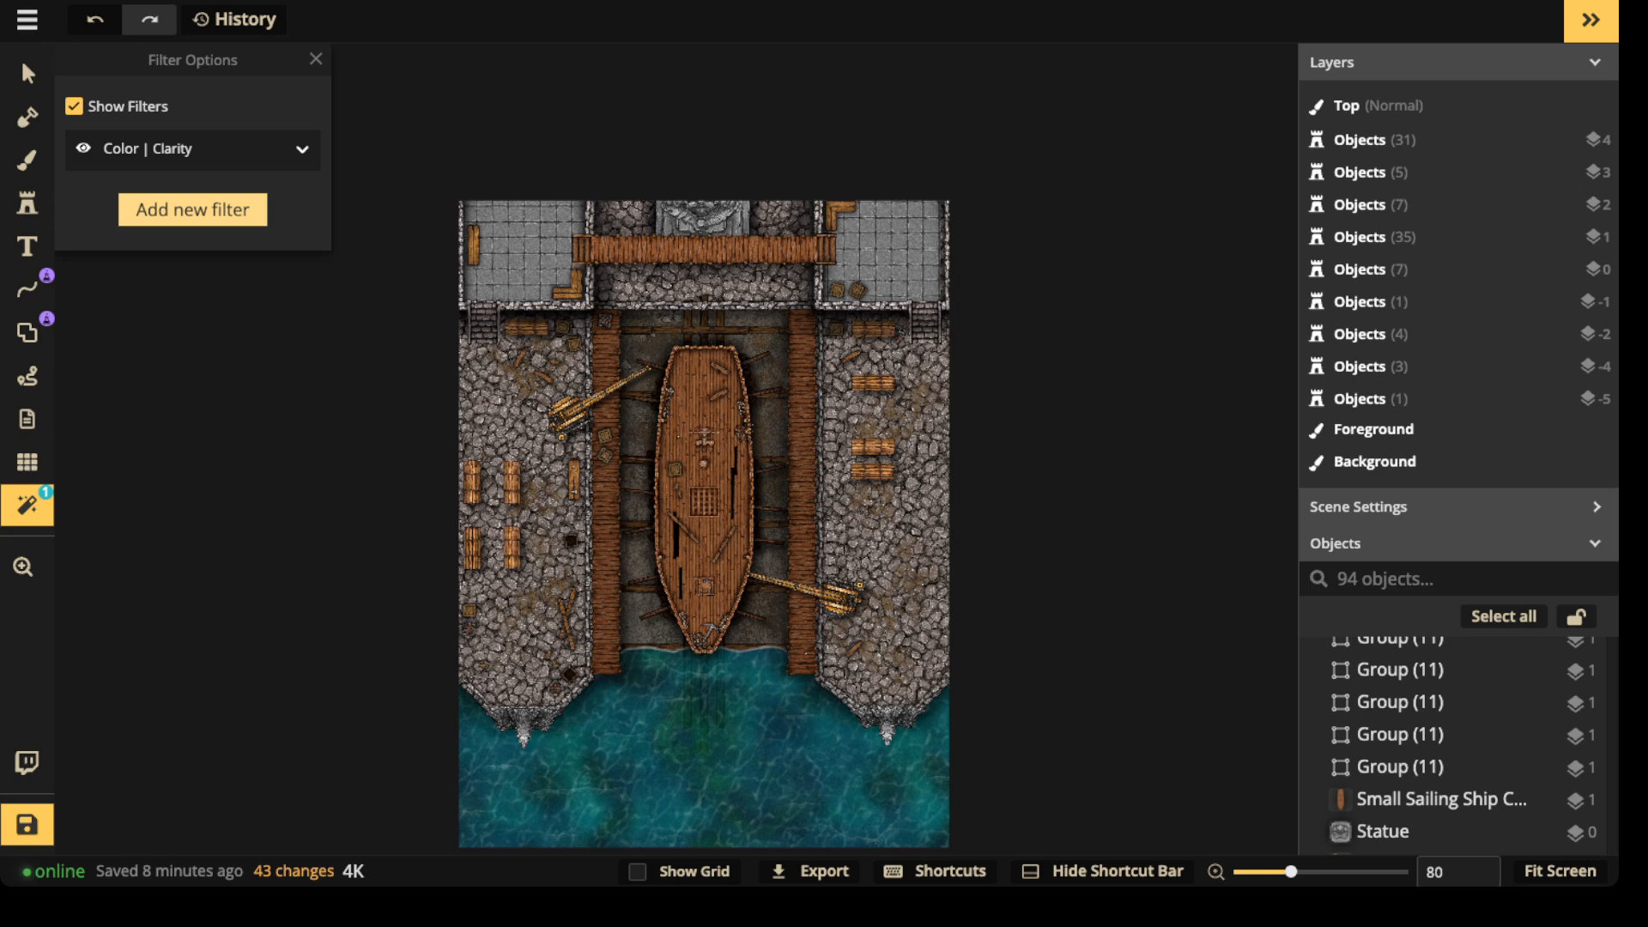
{"action": "left_click", "coordinate": [303, 149]}
{"action": "mouse_move", "coordinate": [165, 261]}
{"action": "left_mouse_down"}
{"action": "mouse_move", "coordinate": [121, 261]}
{"action": "mouse_move", "coordinate": [185, 261]}
{"action": "left_mouse_up"}
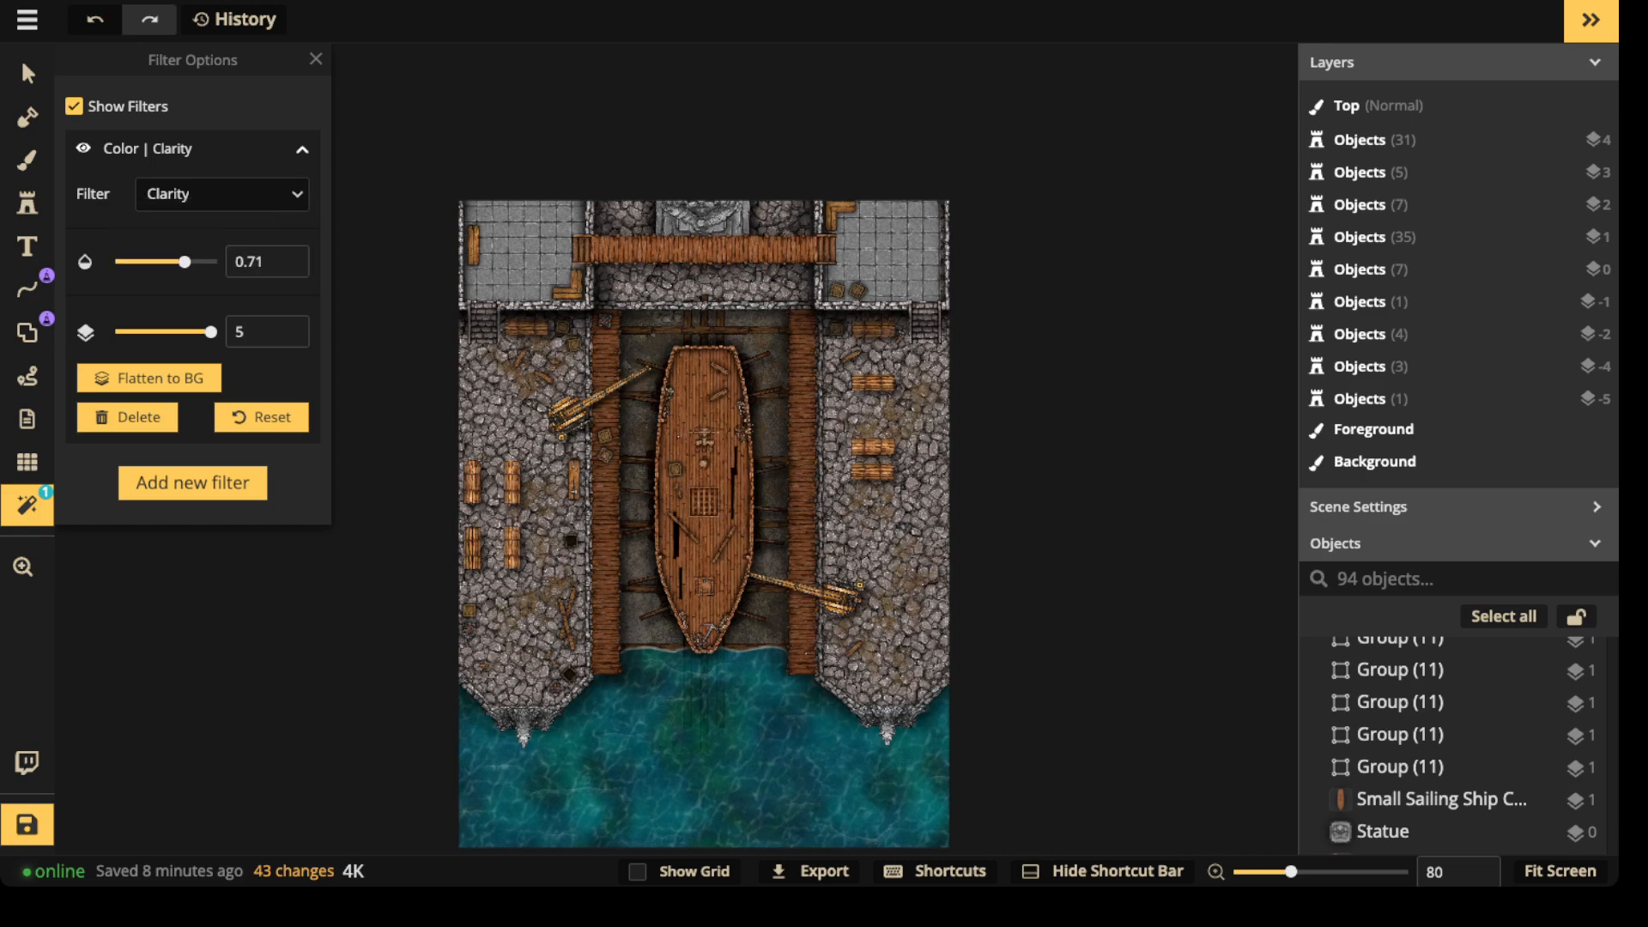
{"action": "scroll", "coordinate": [626, 385], "scroll_direction": "up", "scroll_amount": 5}
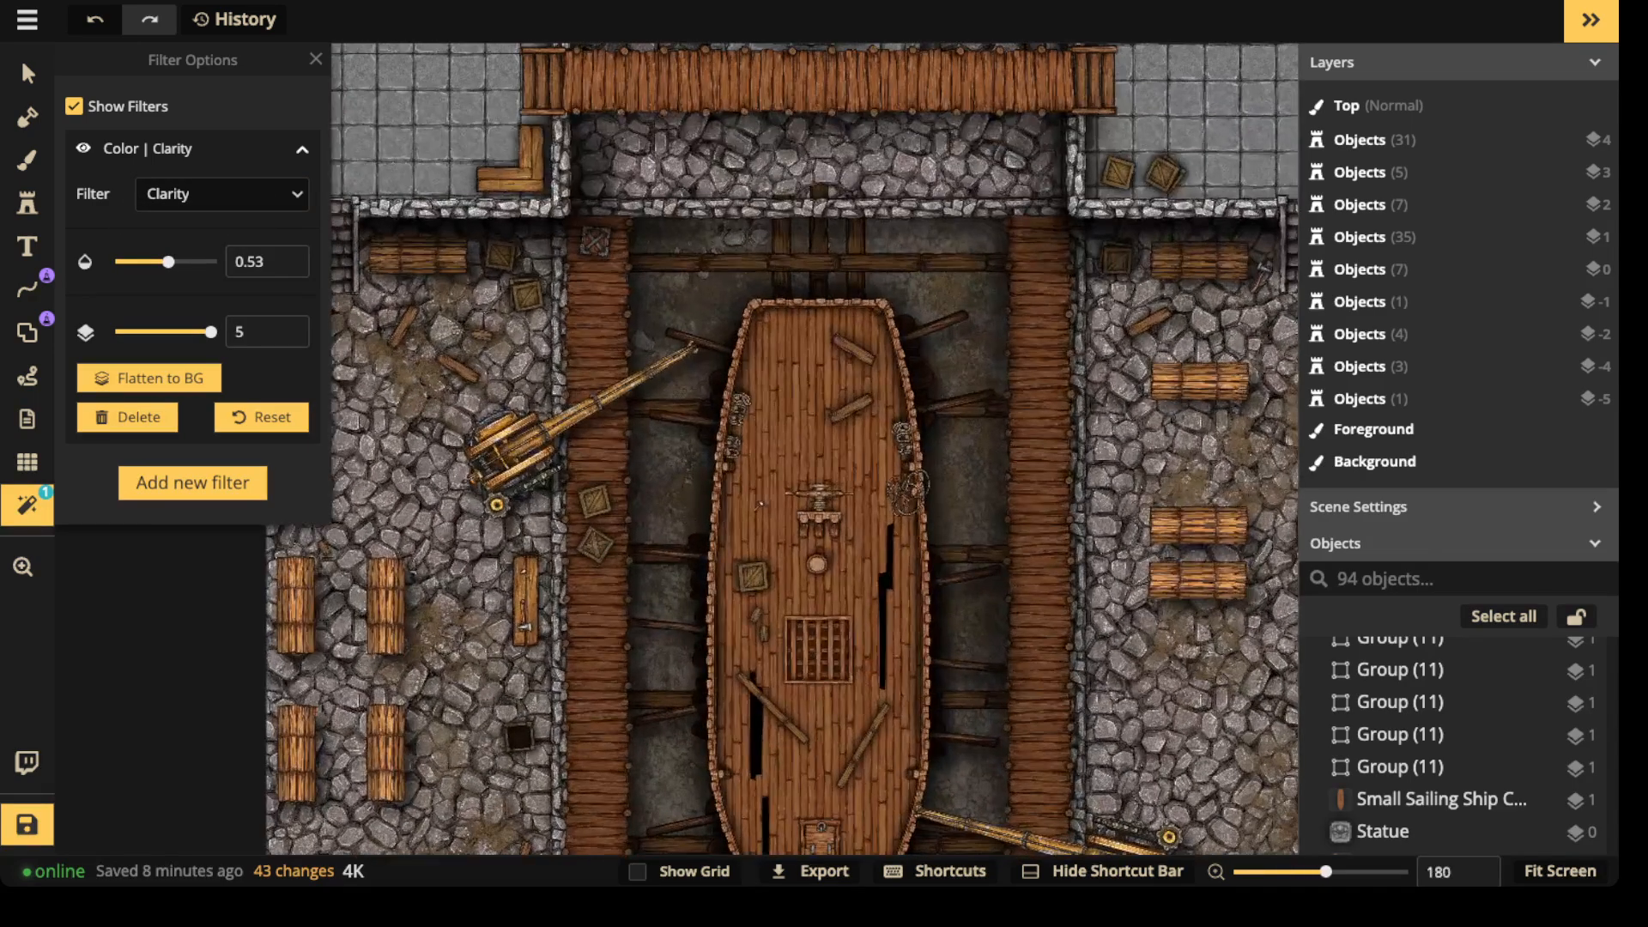
{"action": "left_click_drag", "start_coordinate": [760, 504], "coordinate": [751, 398]}
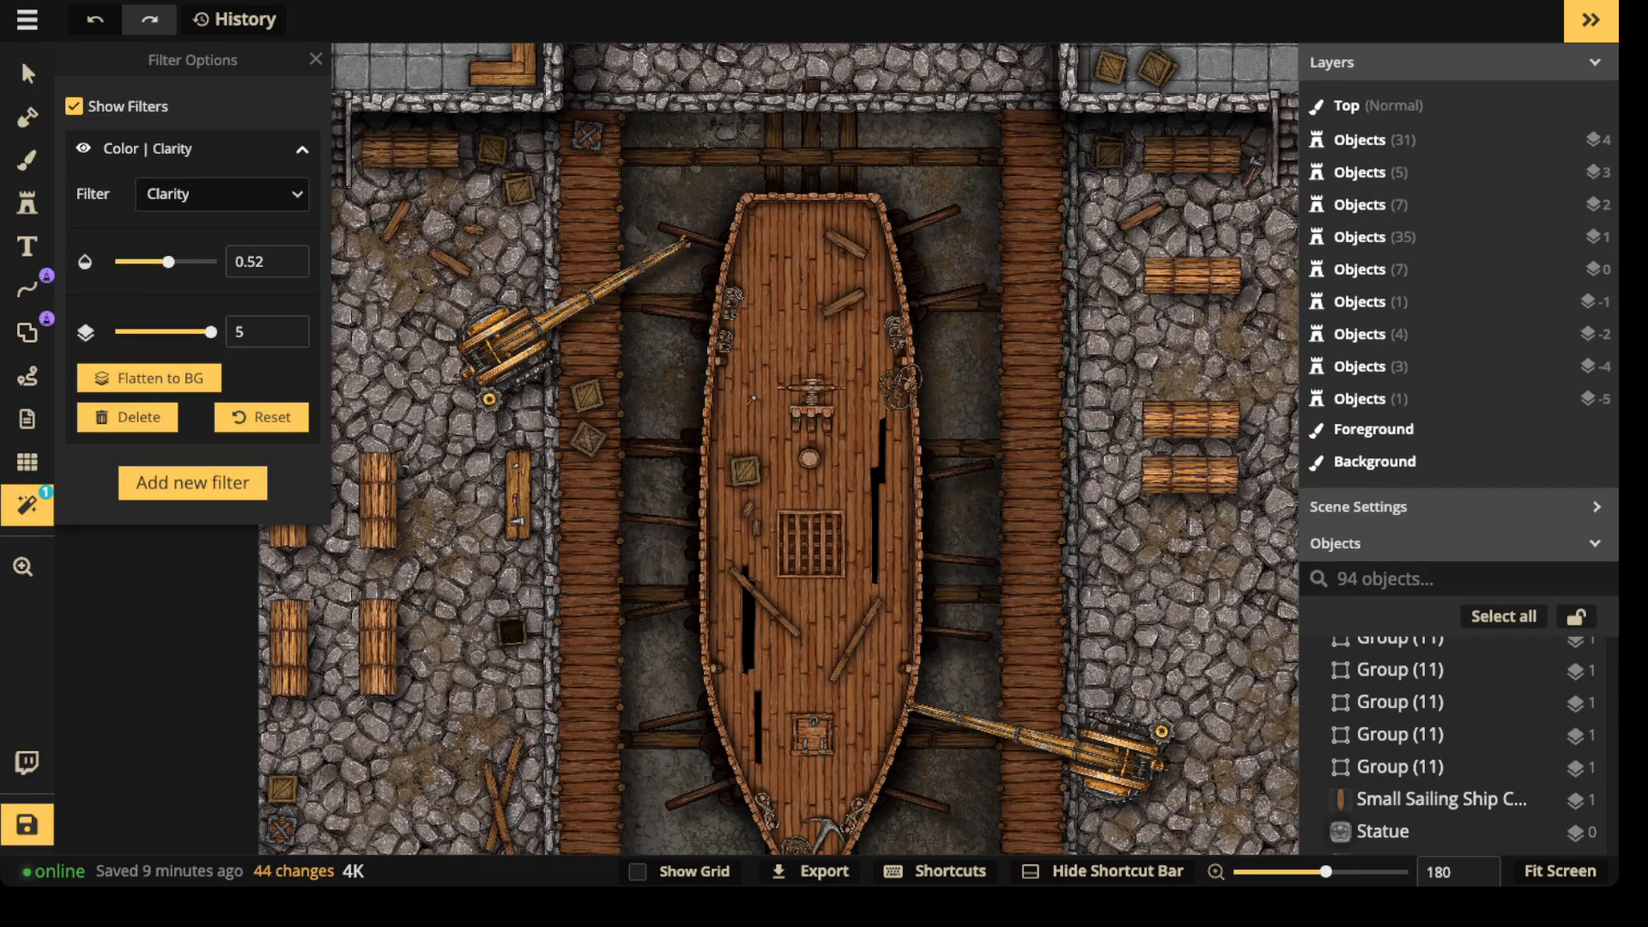
{"action": "scroll", "coordinate": [753, 398], "scroll_direction": "down", "scroll_amount": 5}
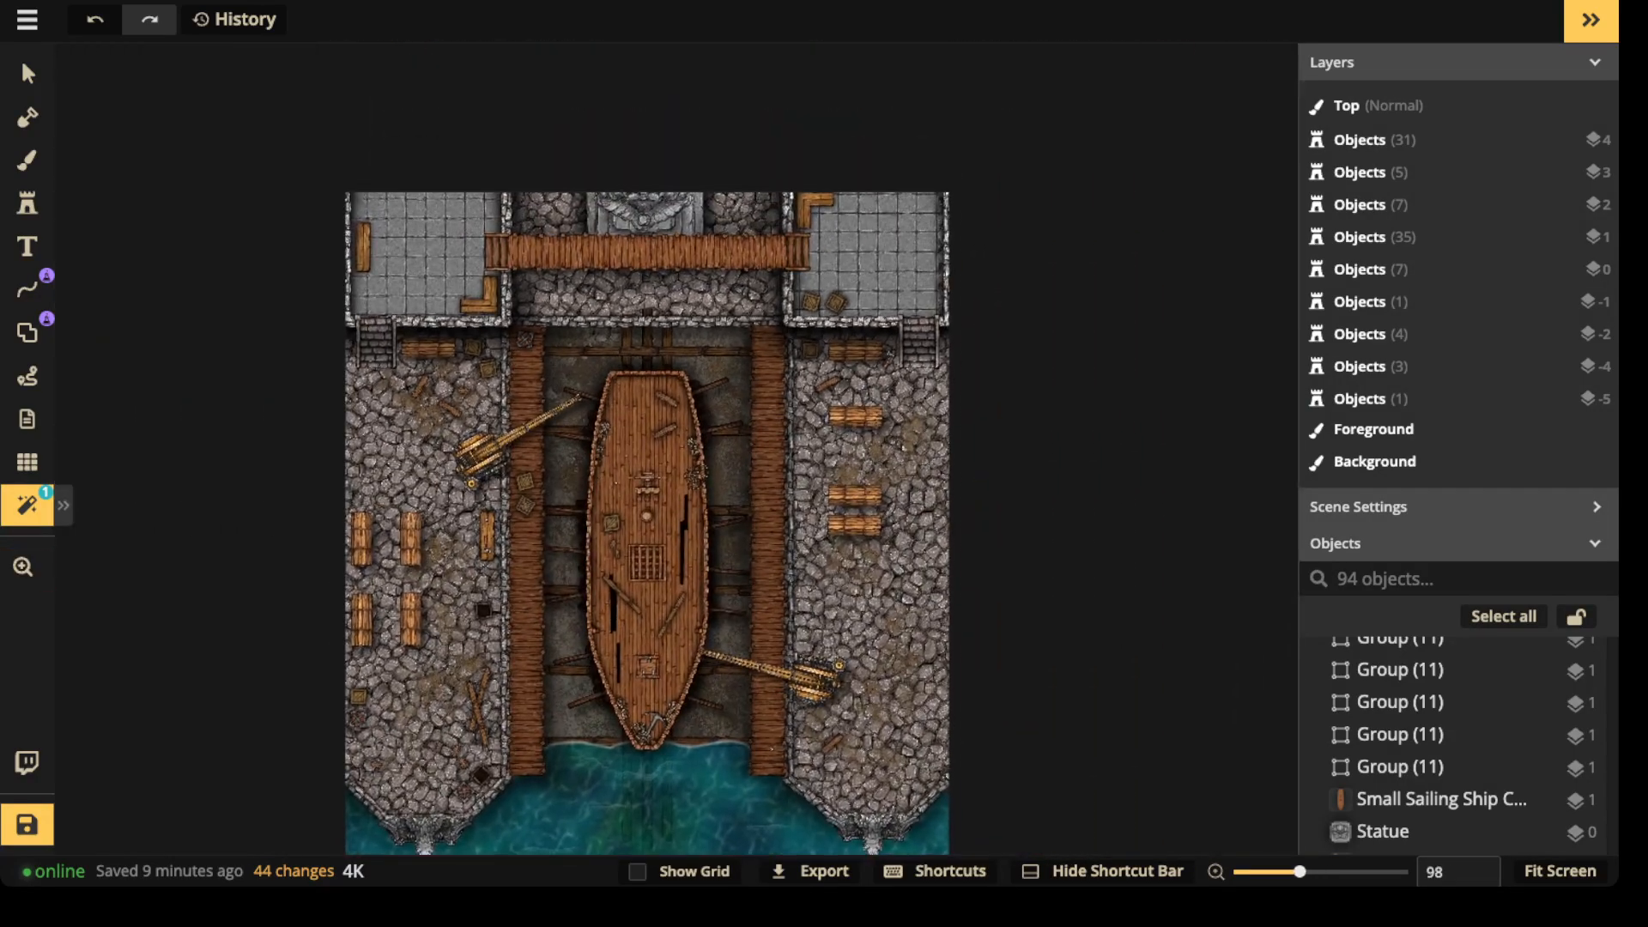
{"action": "left_click", "coordinate": [63, 506]}
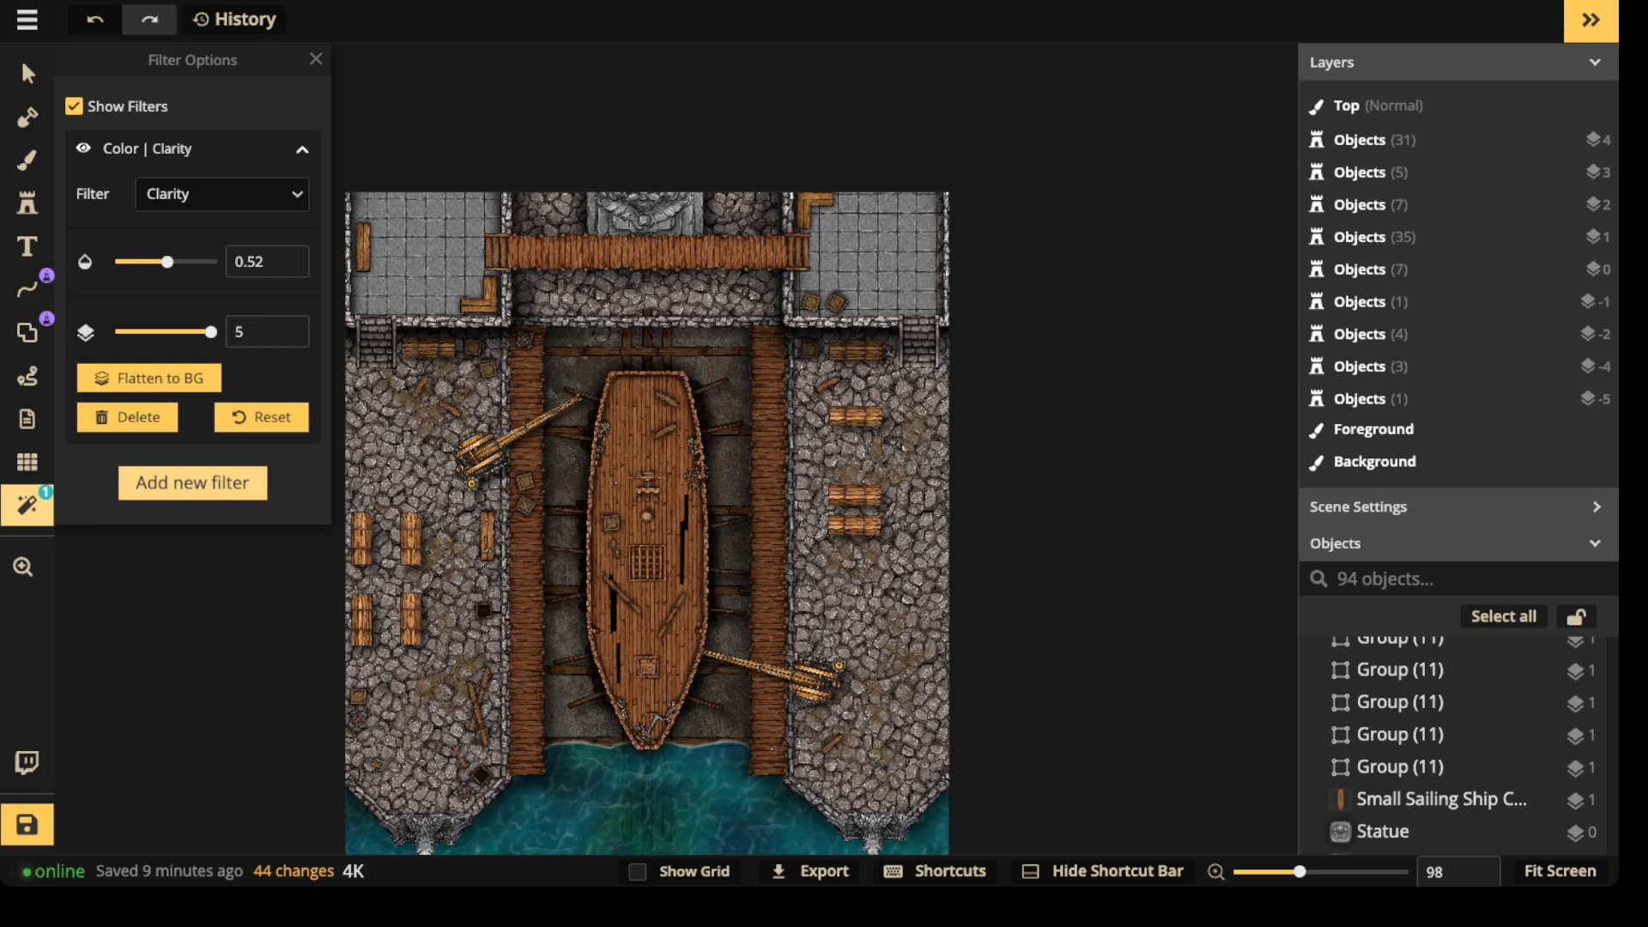
- Add a Red Sky color filter and lower its opacity to 0.36
{"action": "left_click", "coordinate": [228, 483]}
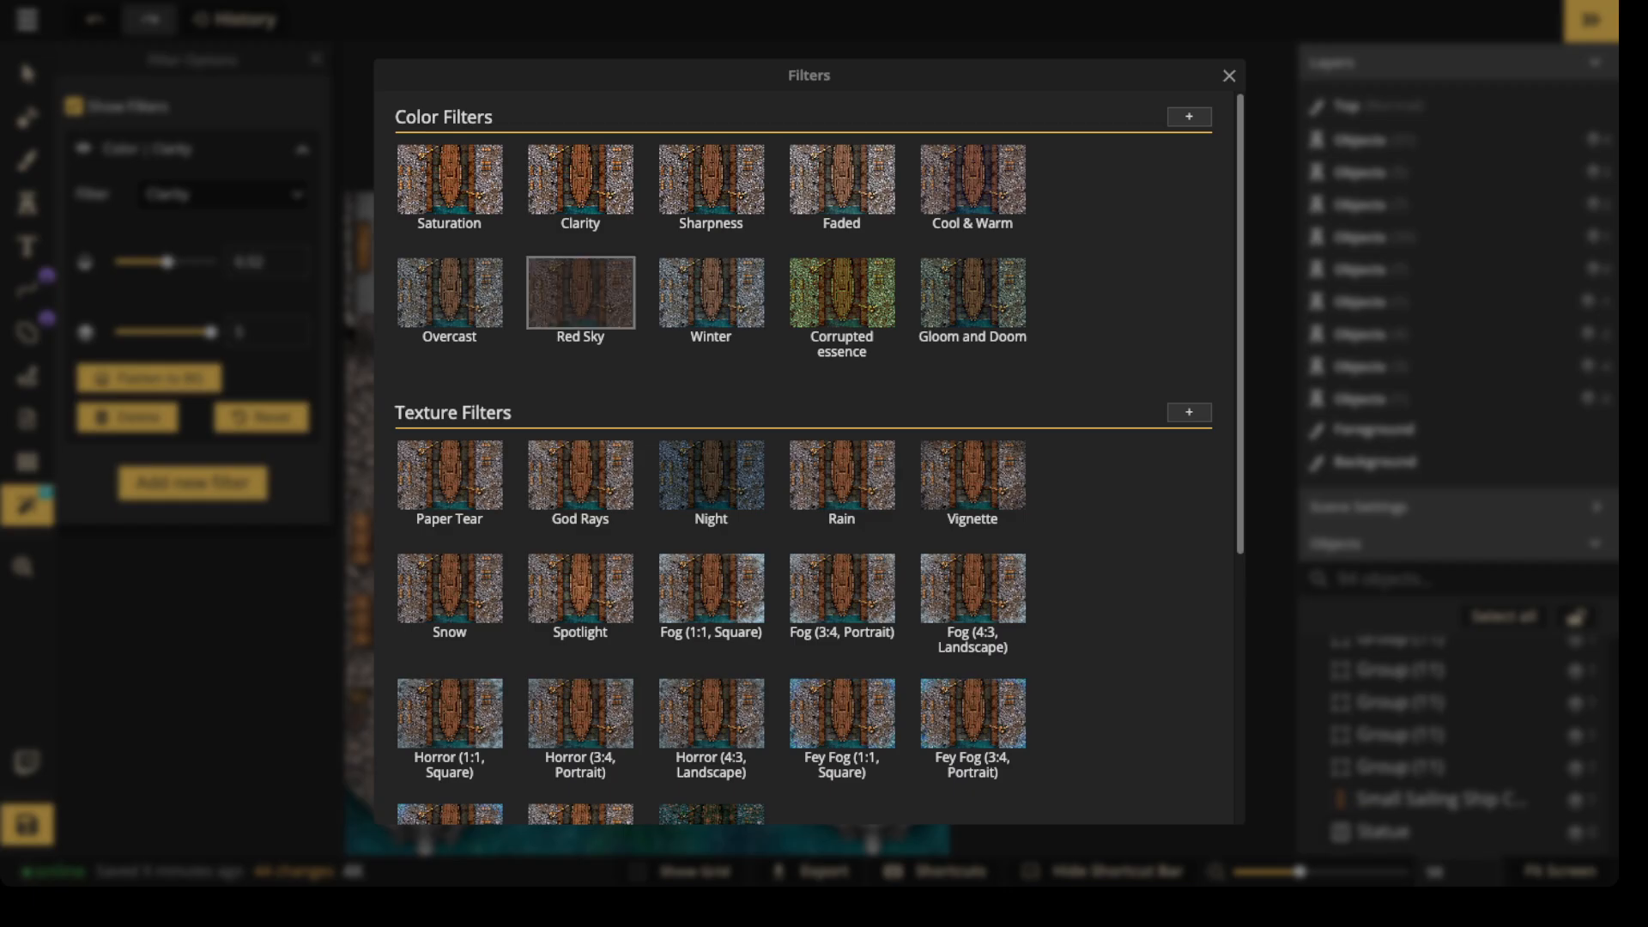
{"action": "left_click", "coordinate": [581, 292]}
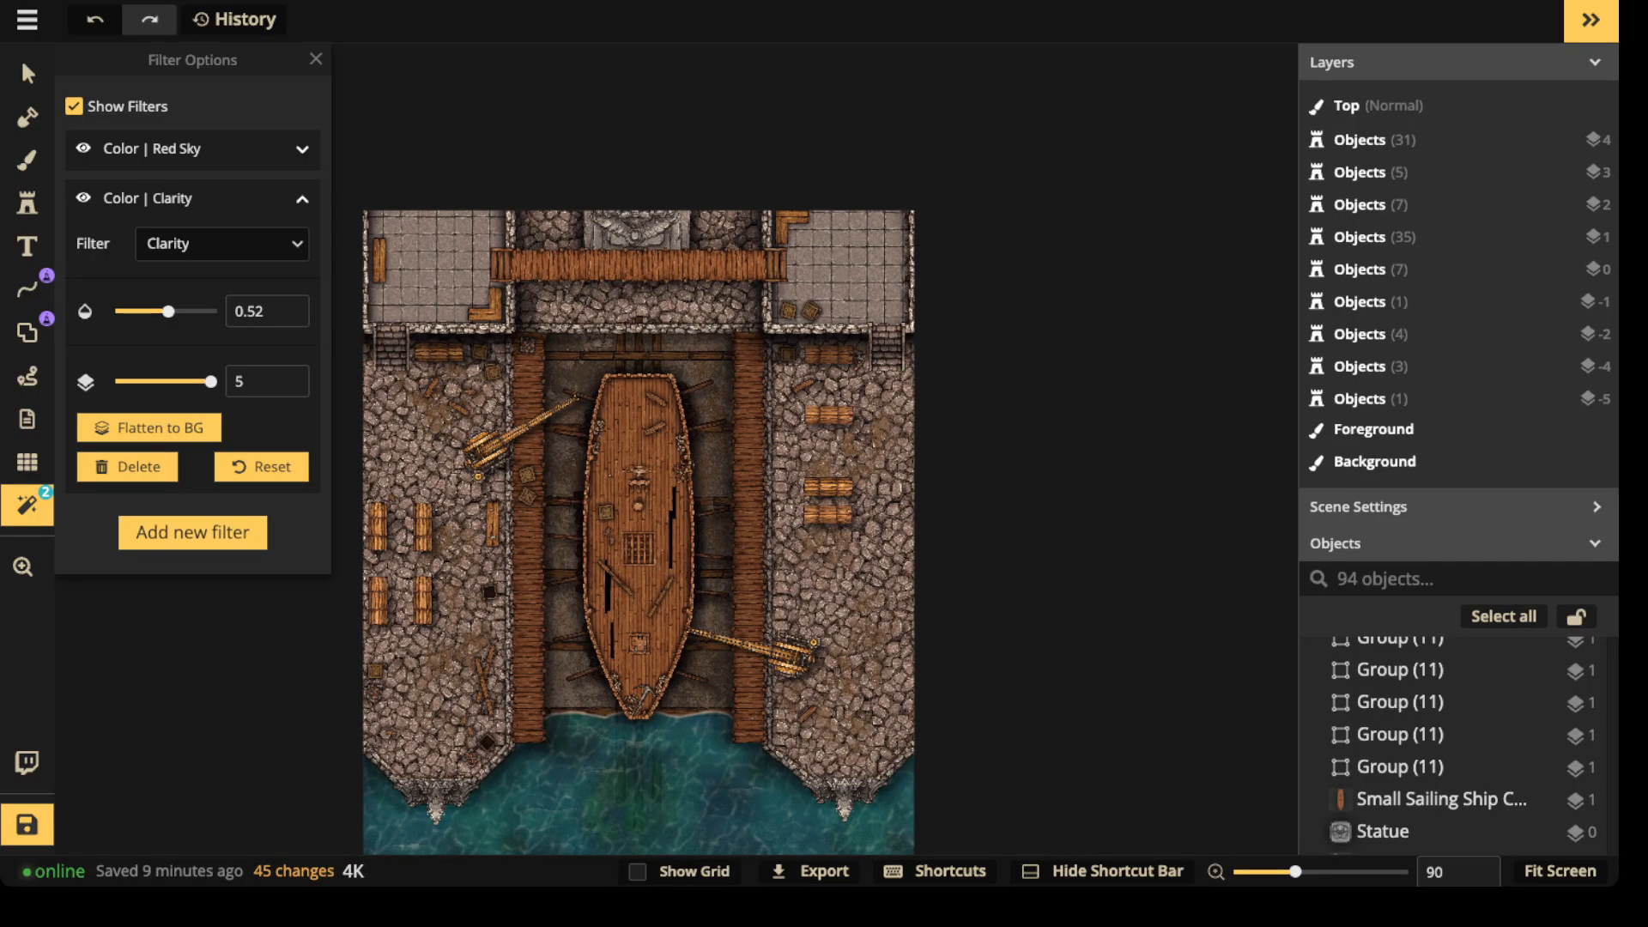
{"action": "left_click", "coordinate": [302, 148]}
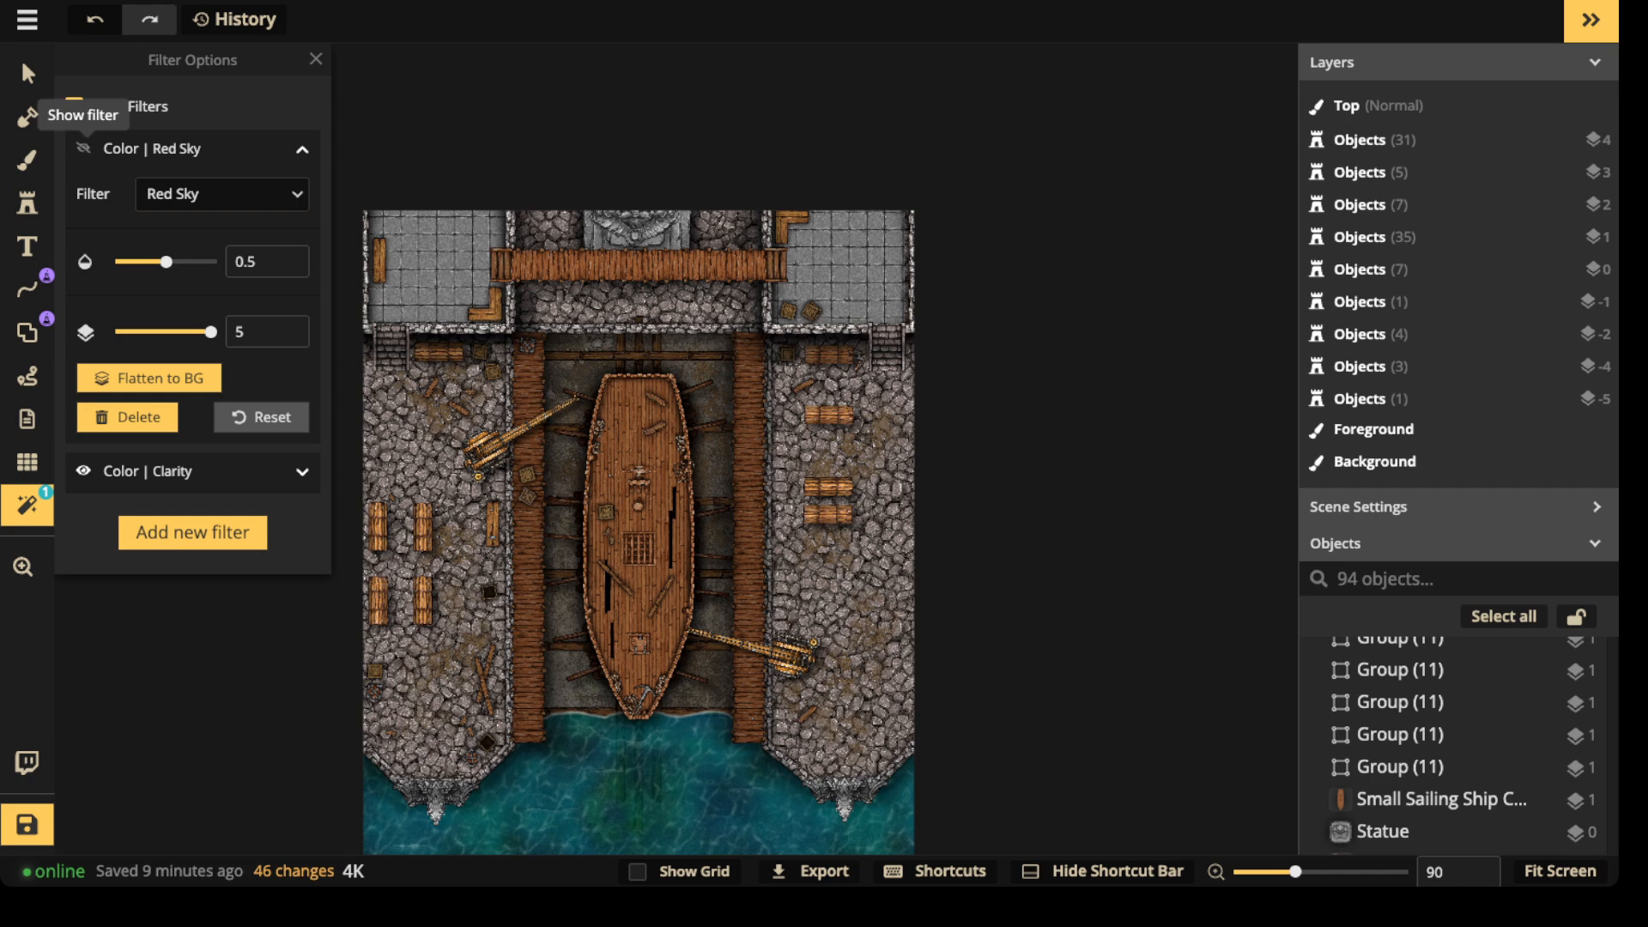
{"action": "left_click", "coordinate": [83, 148]}
{"action": "left_click_drag", "start_coordinate": [166, 262], "coordinate": [140, 261]}
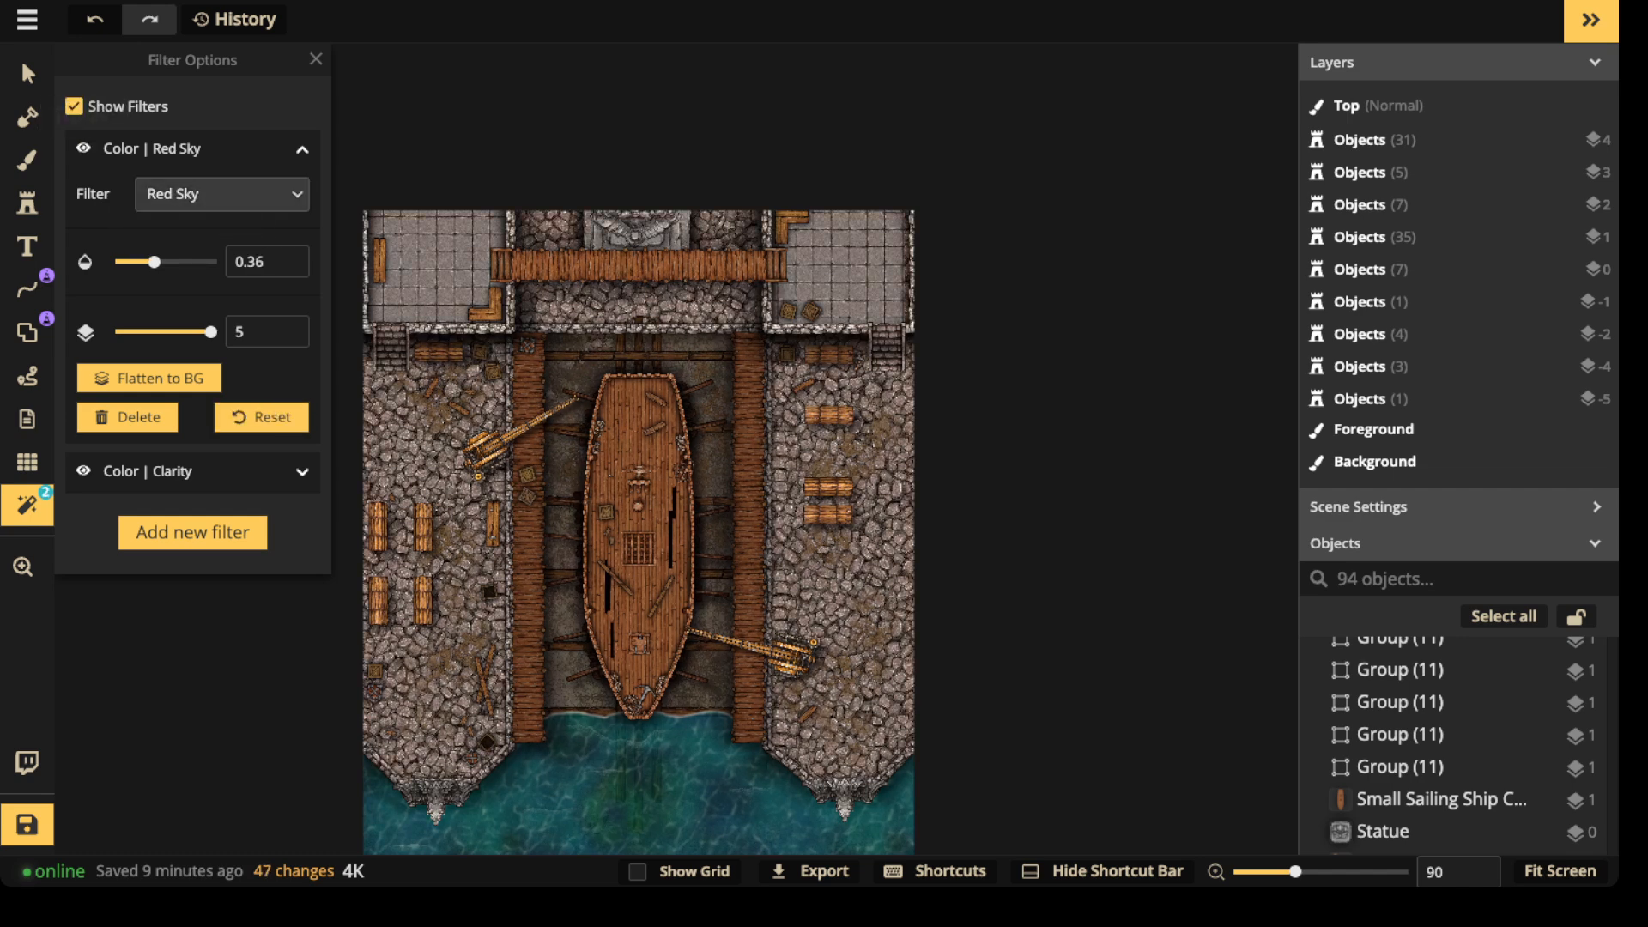
- Switch the Red Sky filter to Winter and raise its opacity to 0.68
{"action": "left_click", "coordinate": [221, 193]}
{"action": "scroll", "coordinate": [208, 446], "scroll_direction": "down", "scroll_amount": 1}
{"action": "key", "text": "Down"}
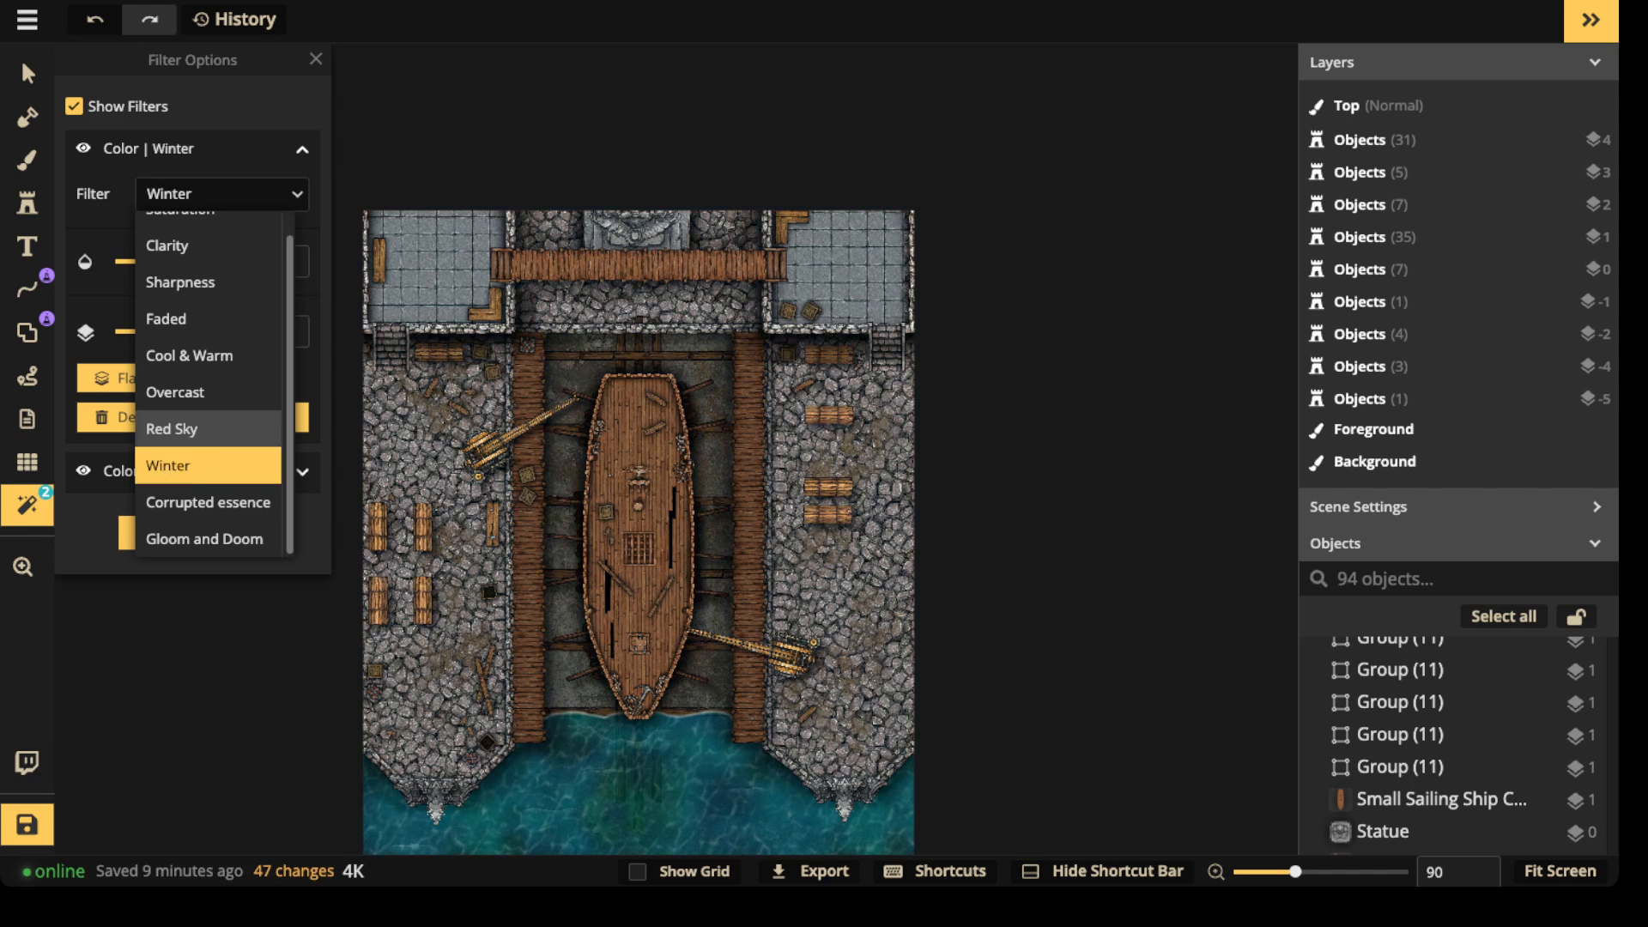
{"action": "key", "text": "Return"}
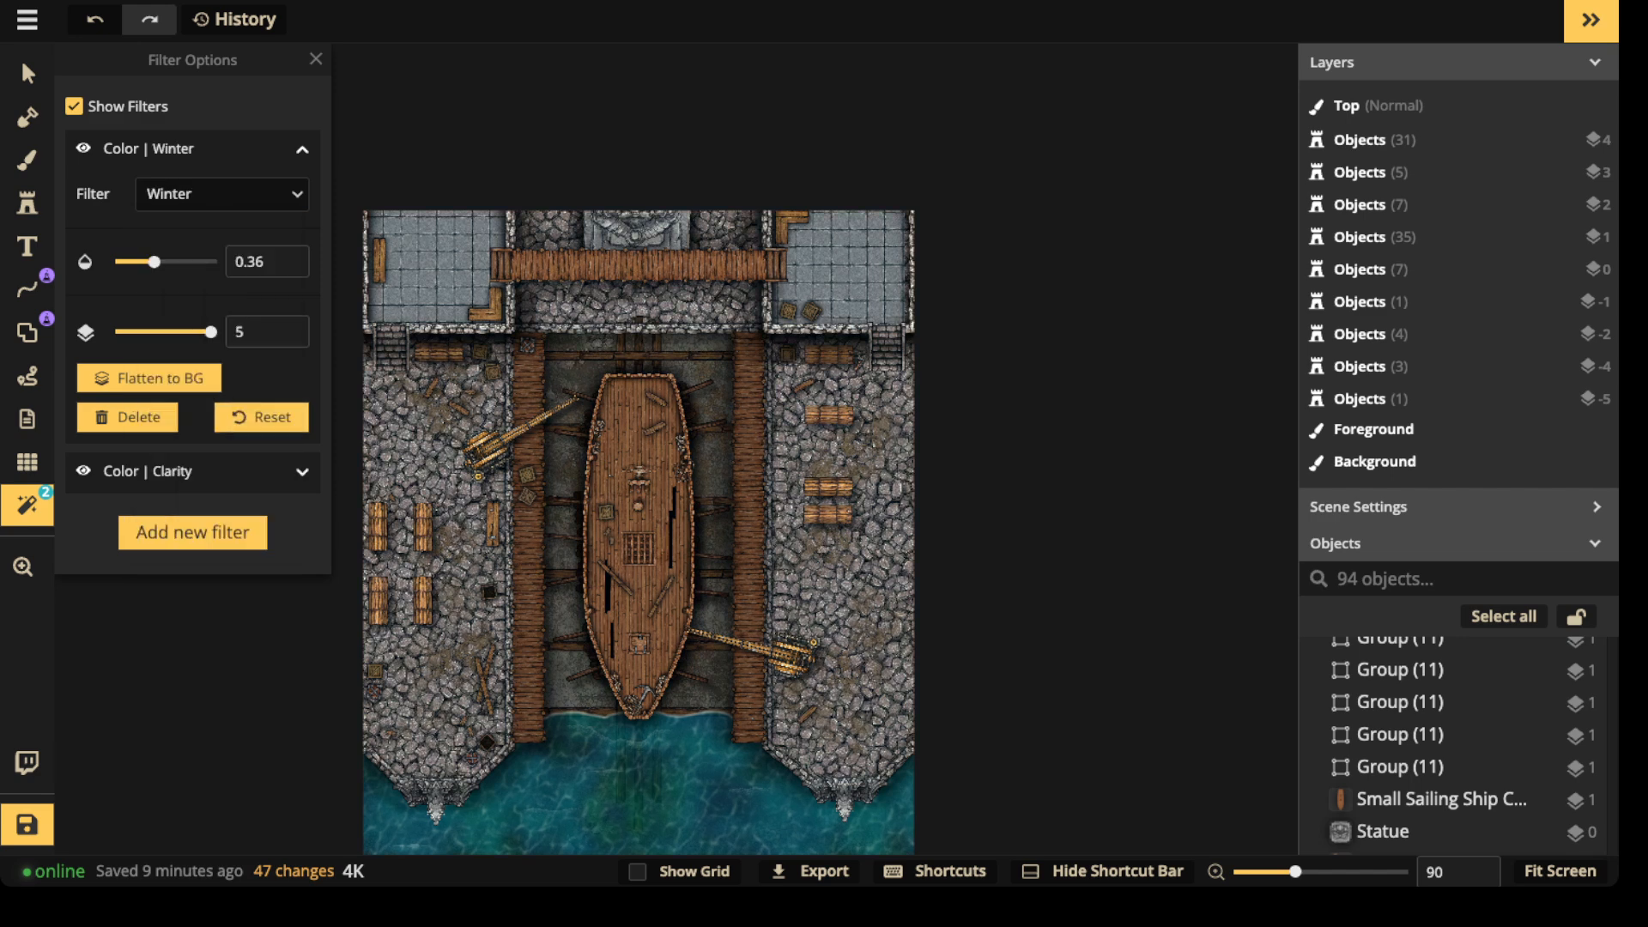
{"action": "left_click_drag", "start_coordinate": [147, 262], "coordinate": [182, 262]}
{"action": "scroll", "coordinate": [615, 447], "scroll_direction": "down", "scroll_amount": 2}
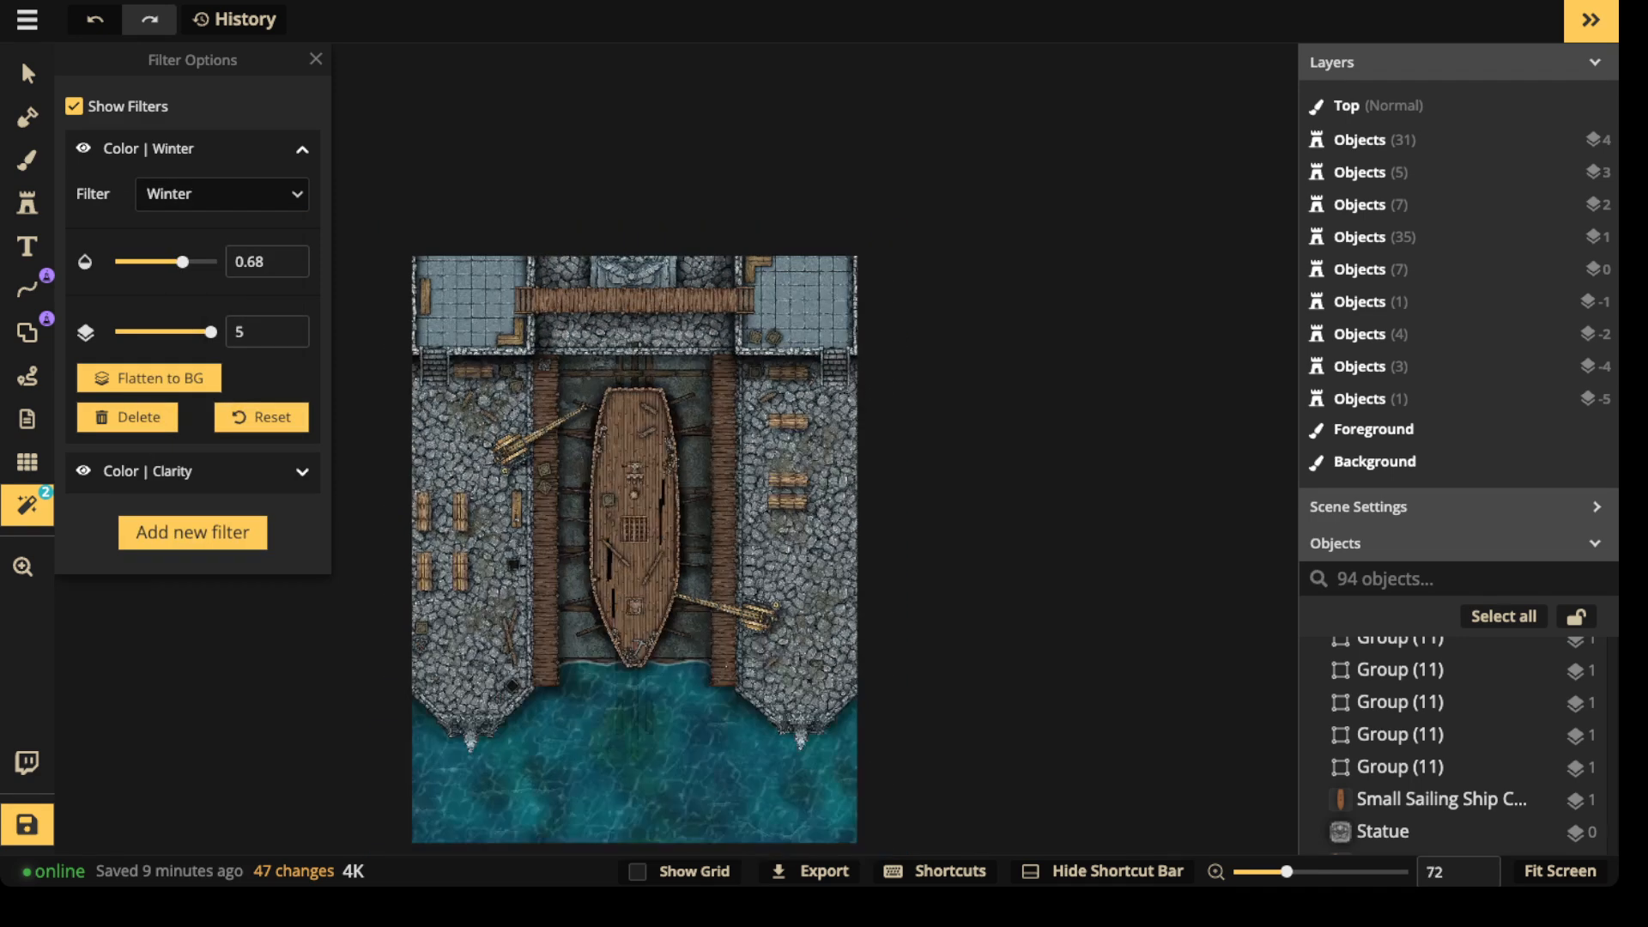
- Change the Winter color filter to Cool & Warm
{"action": "left_click", "coordinate": [221, 194]}
{"action": "scroll", "coordinate": [207, 422], "scroll_direction": "down", "scroll_amount": 1}
{"action": "key", "text": "Down"}
{"action": "key", "text": "Down"}
{"action": "key", "text": "Up"}
{"action": "key", "text": "Up"}
{"action": "key", "text": "Up"}
{"action": "key", "text": "Up"}
{"action": "key", "text": "Up"}
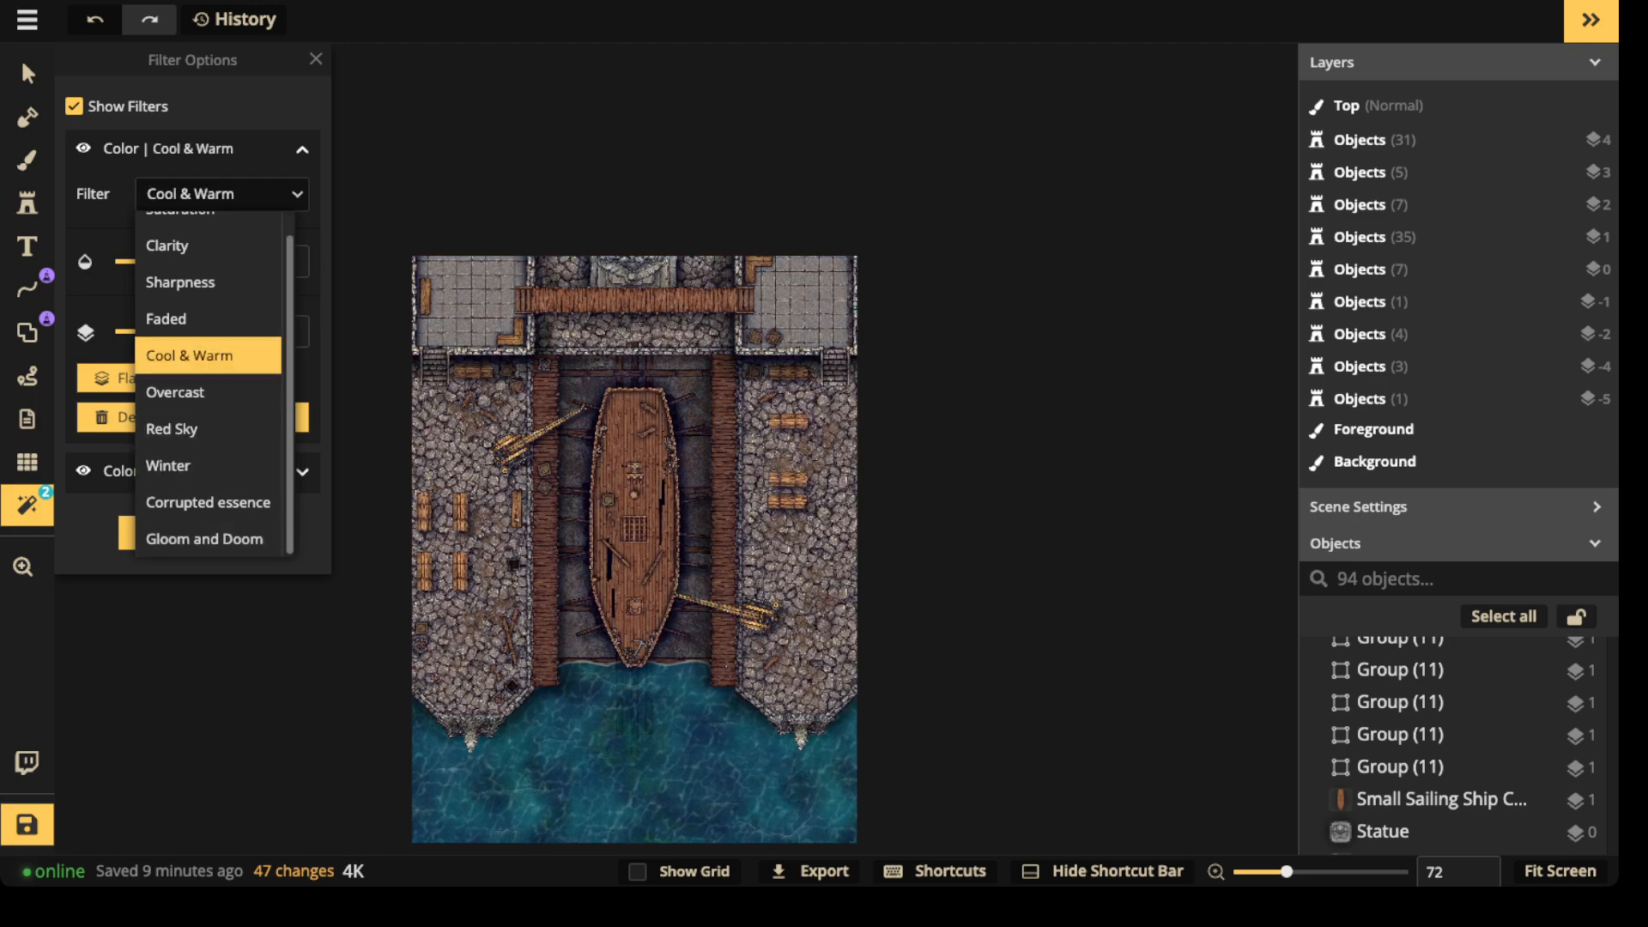
{"action": "key", "text": "Return"}
{"action": "scroll", "coordinate": [633, 549], "scroll_direction": "up", "scroll_amount": 4}
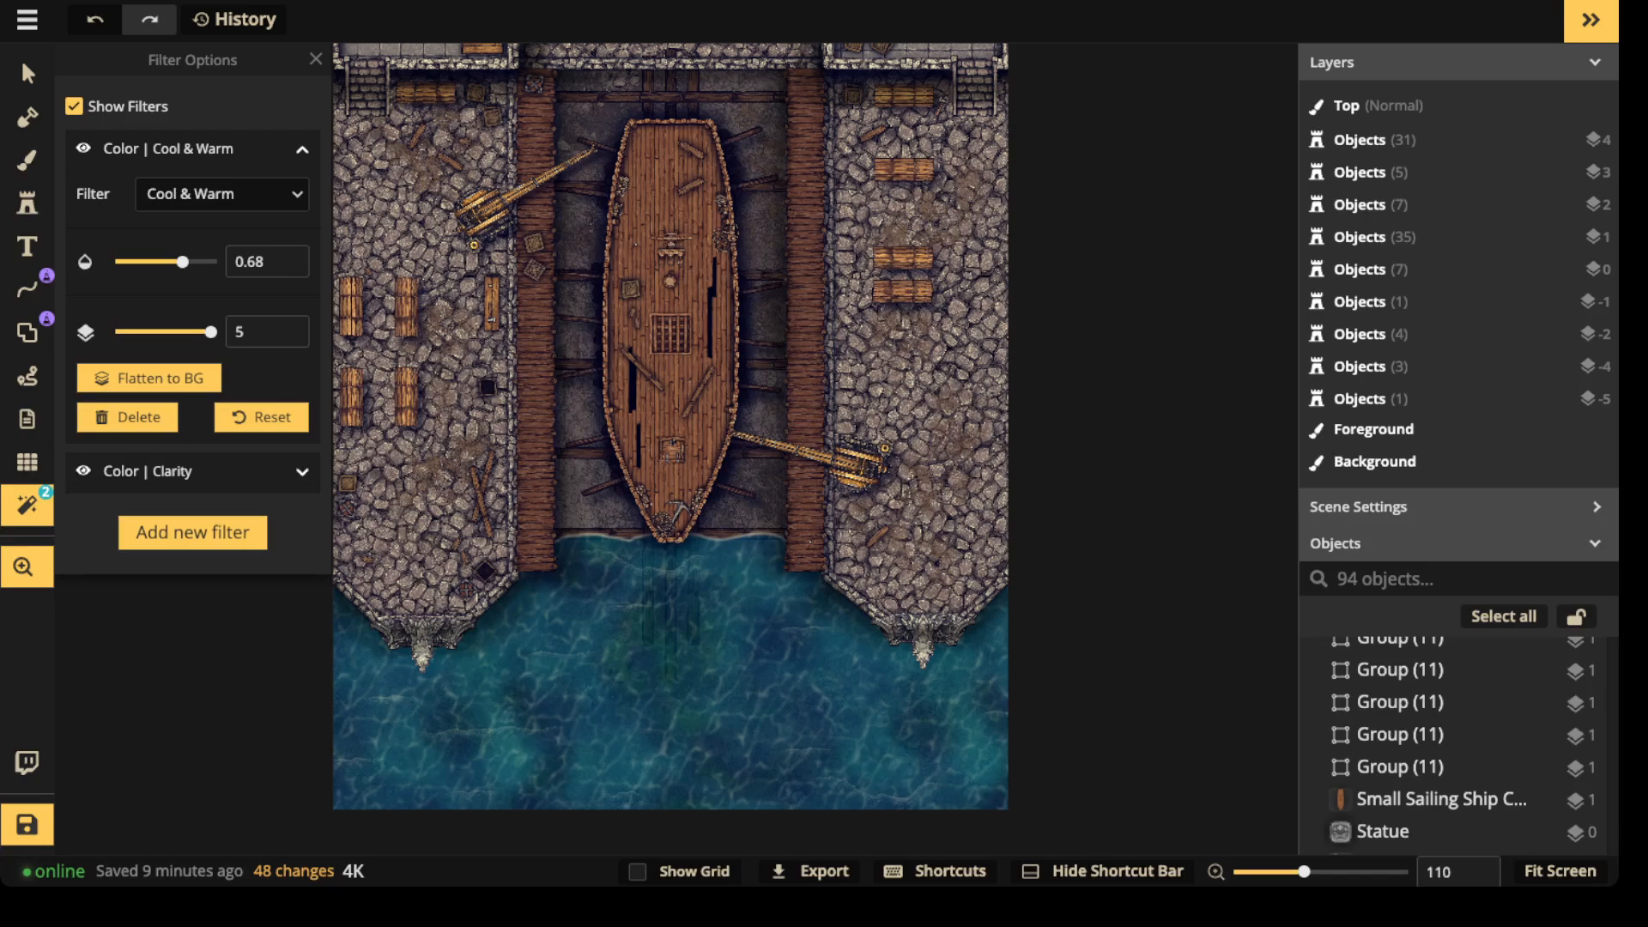
{"action": "scroll", "coordinate": [649, 672], "scroll_direction": "down", "scroll_amount": 2}
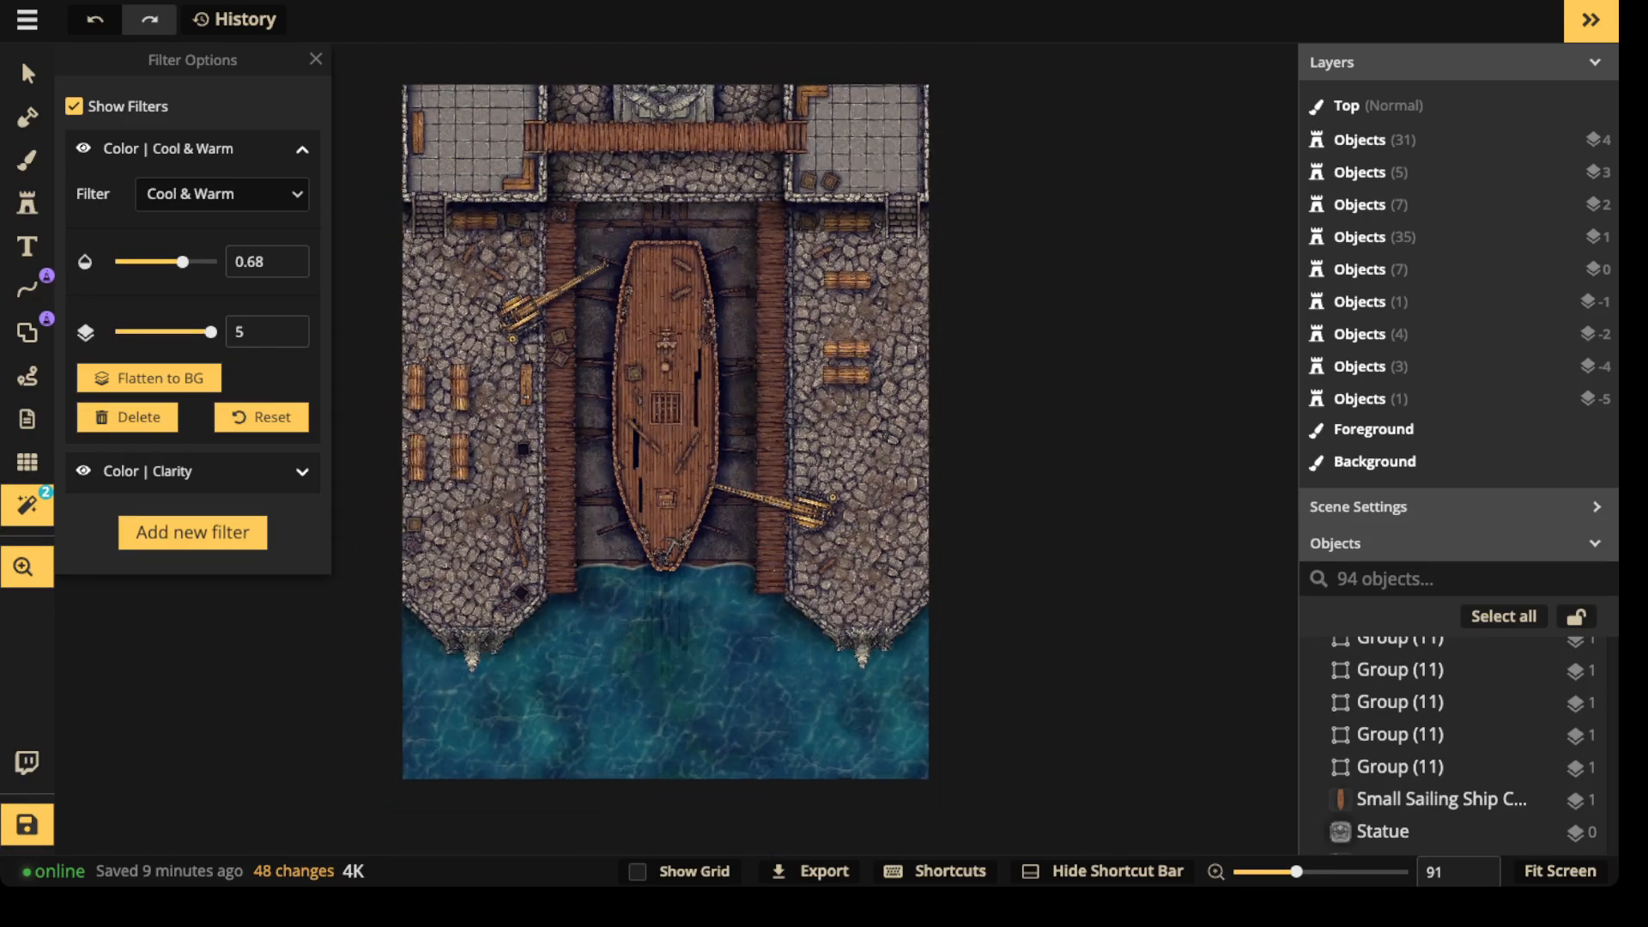
- Add the Vignette and Spotlight texture filters and check their effect across the dock and ship
{"action": "left_click", "coordinate": [193, 532]}
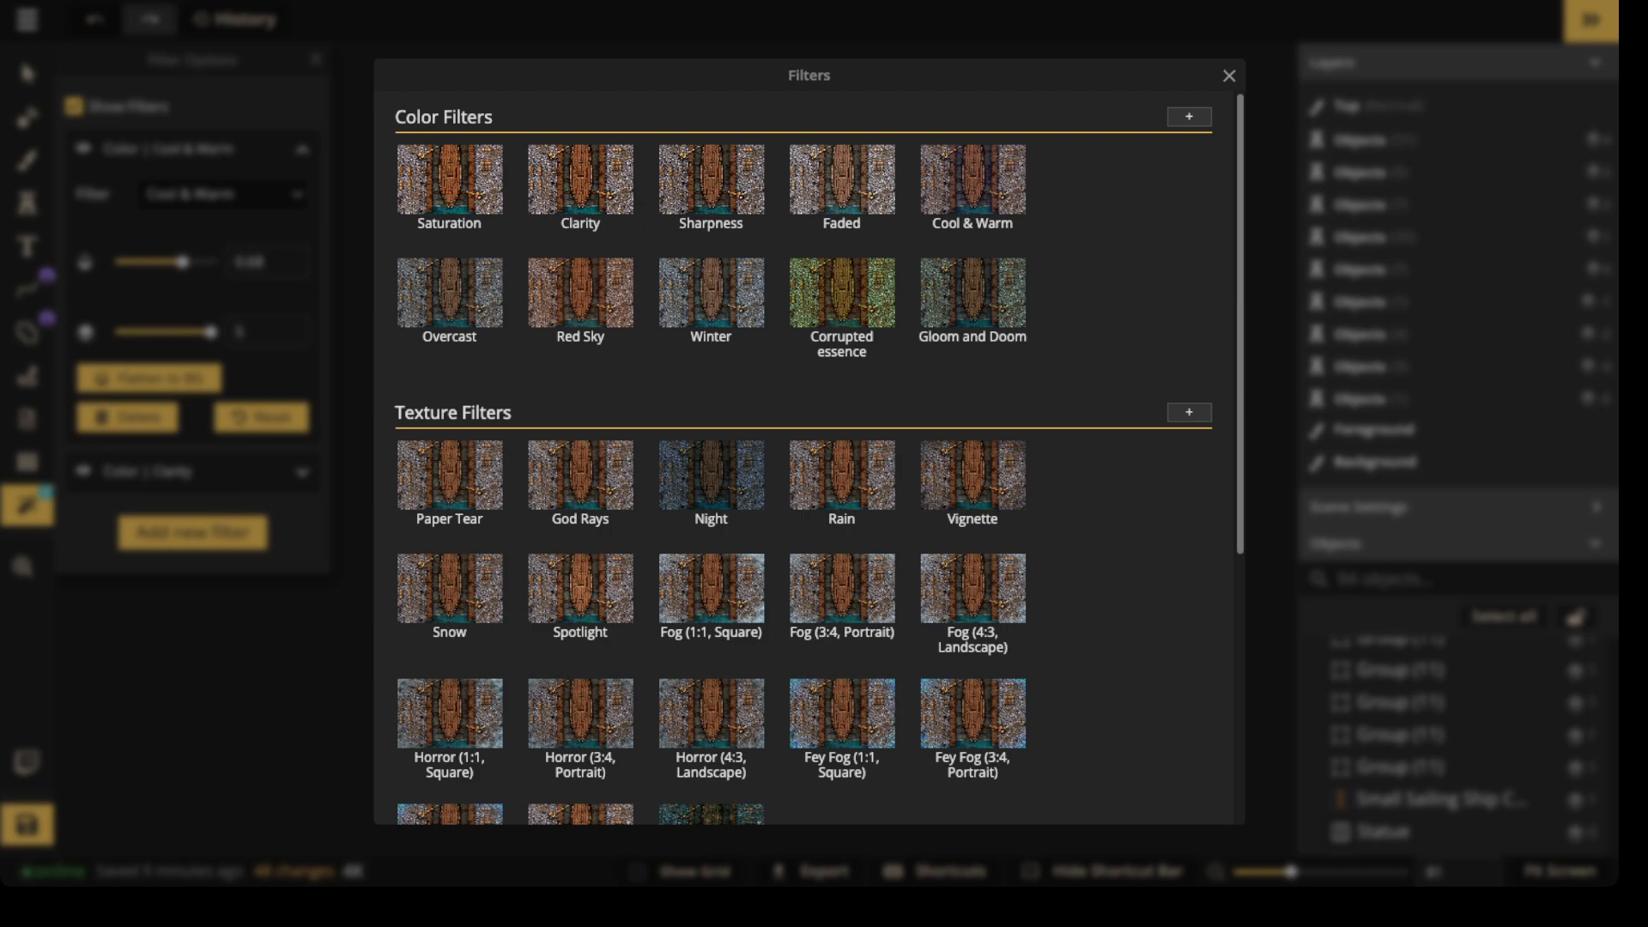
{"action": "left_click", "coordinate": [973, 475]}
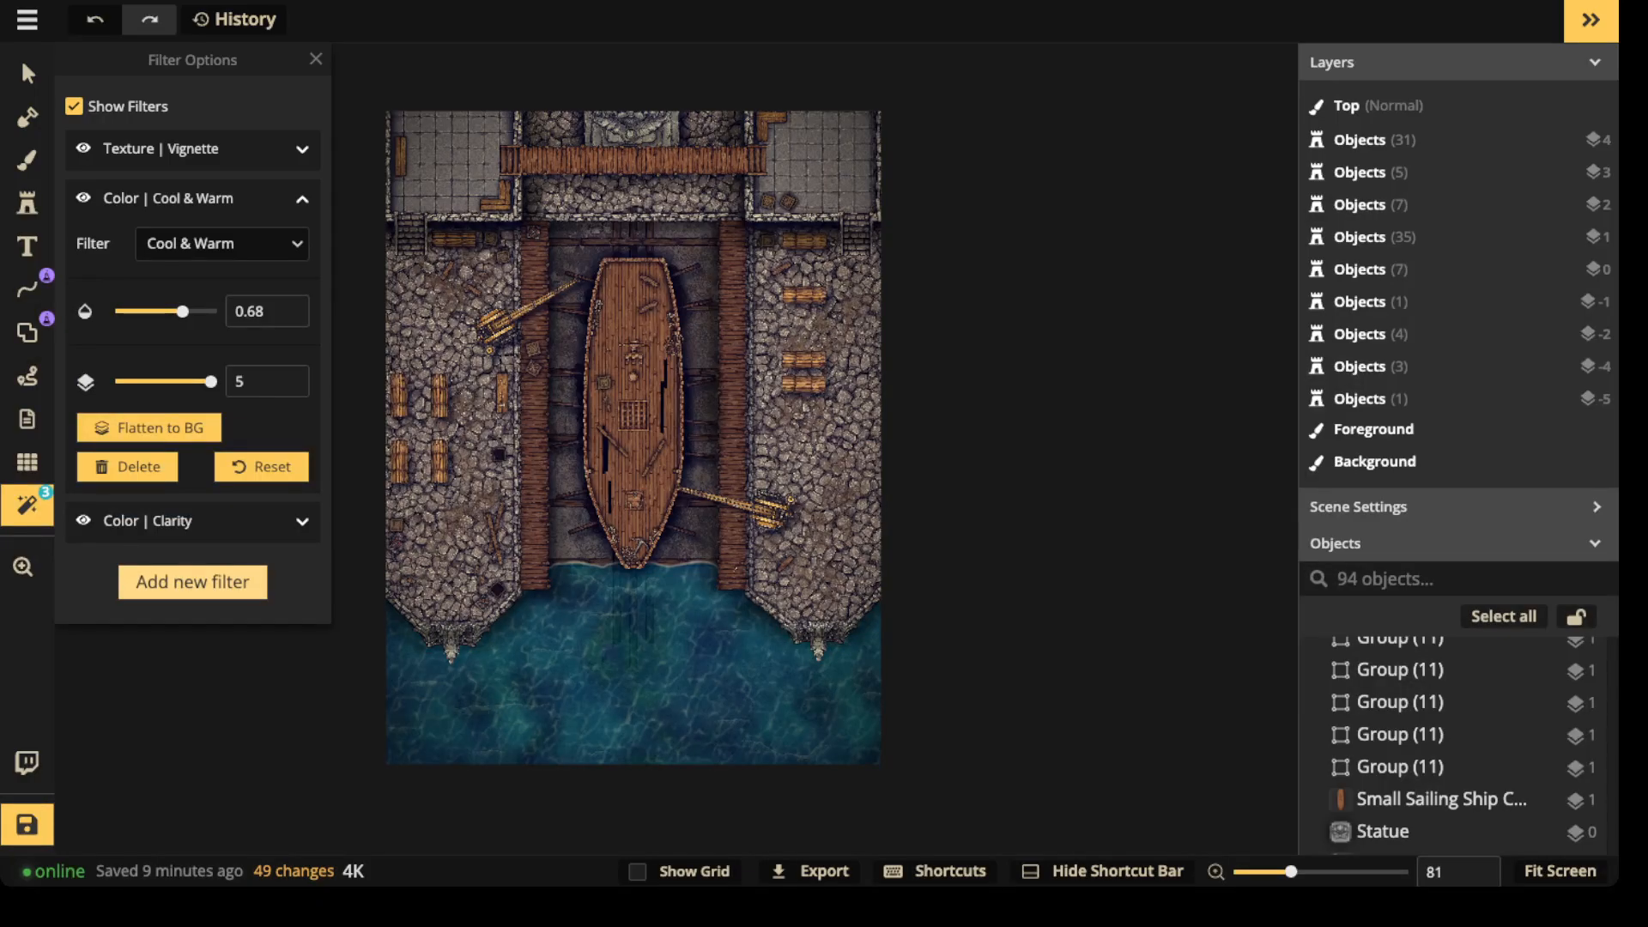
{"action": "left_click", "coordinate": [193, 582]}
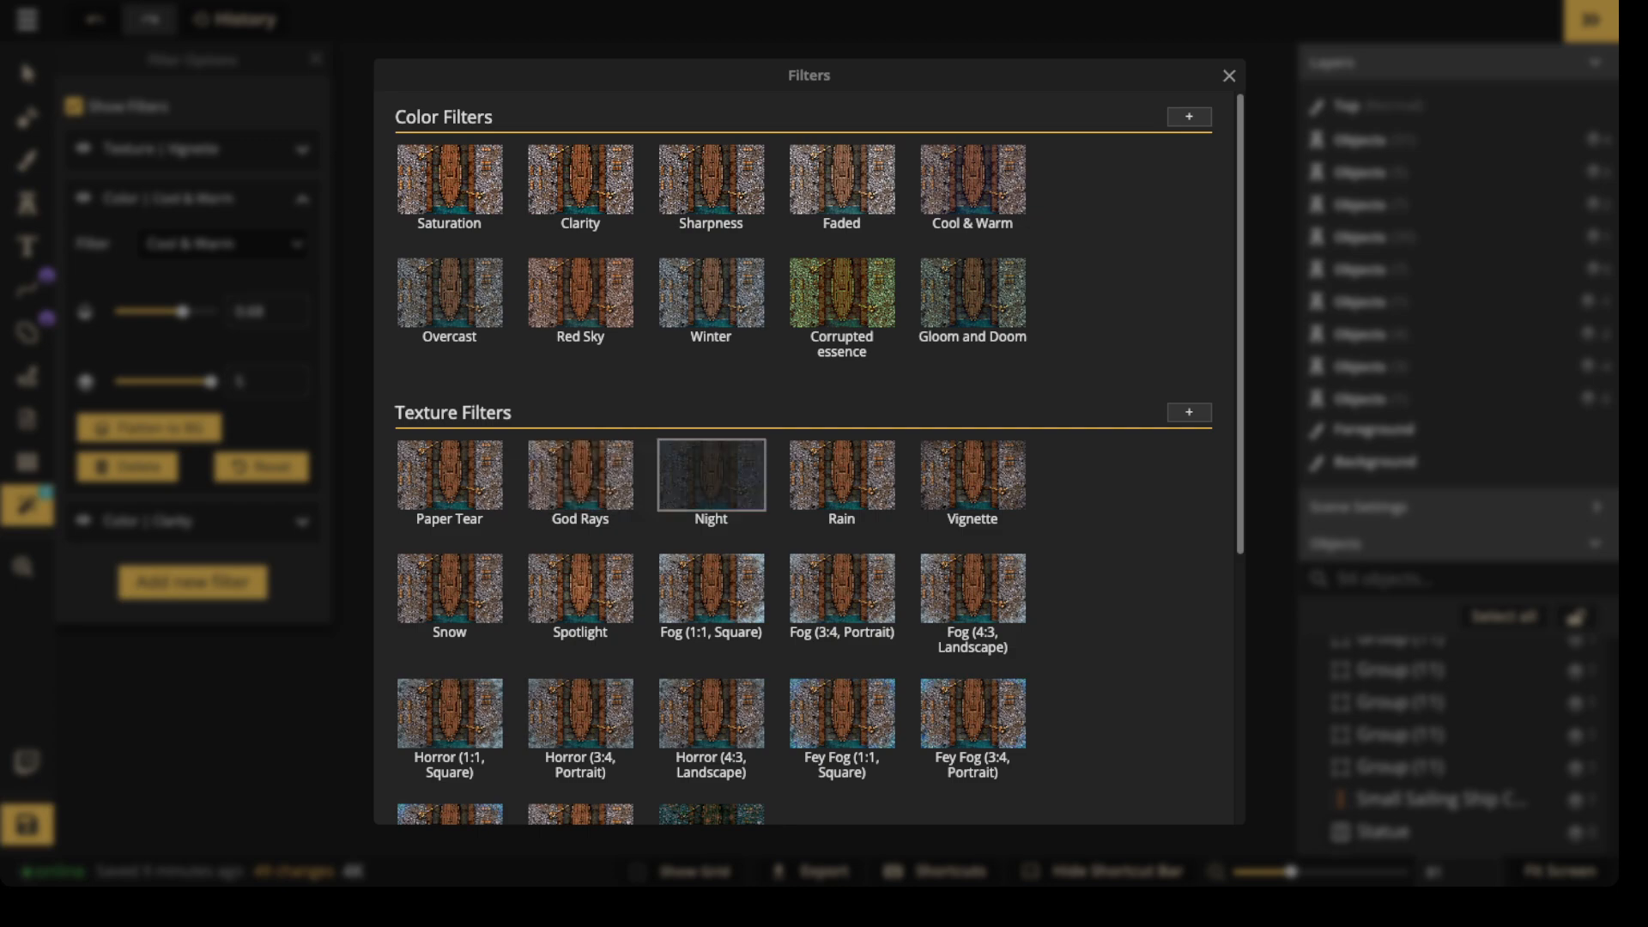
{"action": "left_click", "coordinate": [581, 588]}
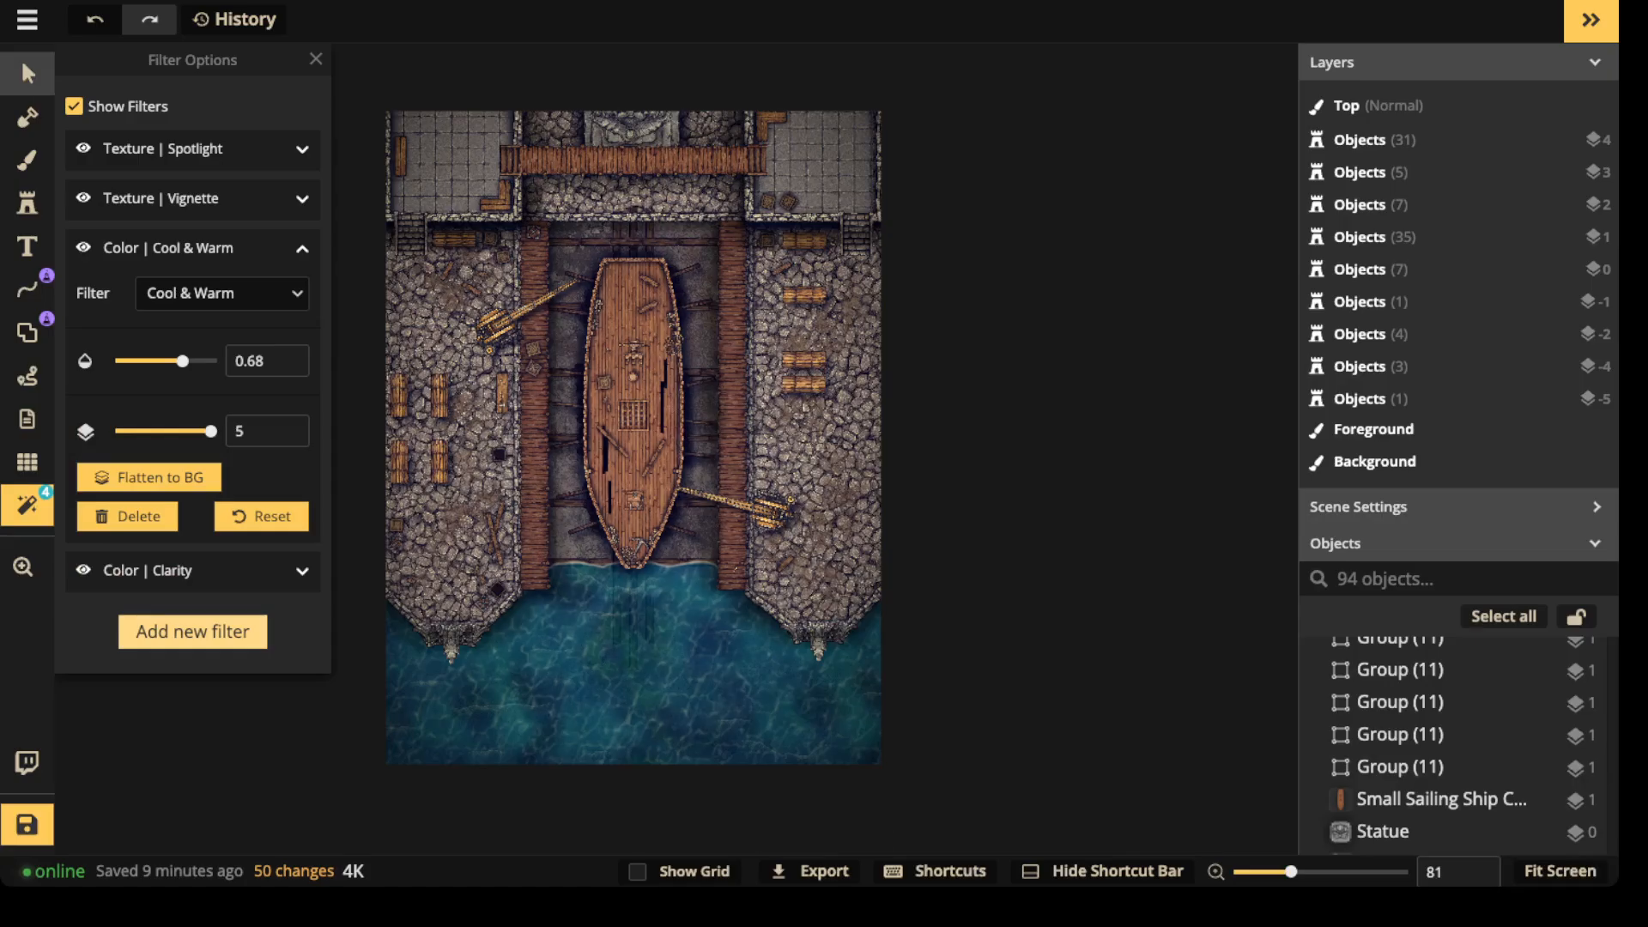
{"action": "left_click", "coordinate": [27, 74]}
{"action": "scroll", "coordinate": [537, 375], "scroll_direction": "up", "scroll_amount": 2}
{"action": "scroll", "coordinate": [537, 395], "scroll_direction": "up", "scroll_amount": 5}
{"action": "left_click_drag", "start_coordinate": [726, 721], "coordinate": [688, 626]}
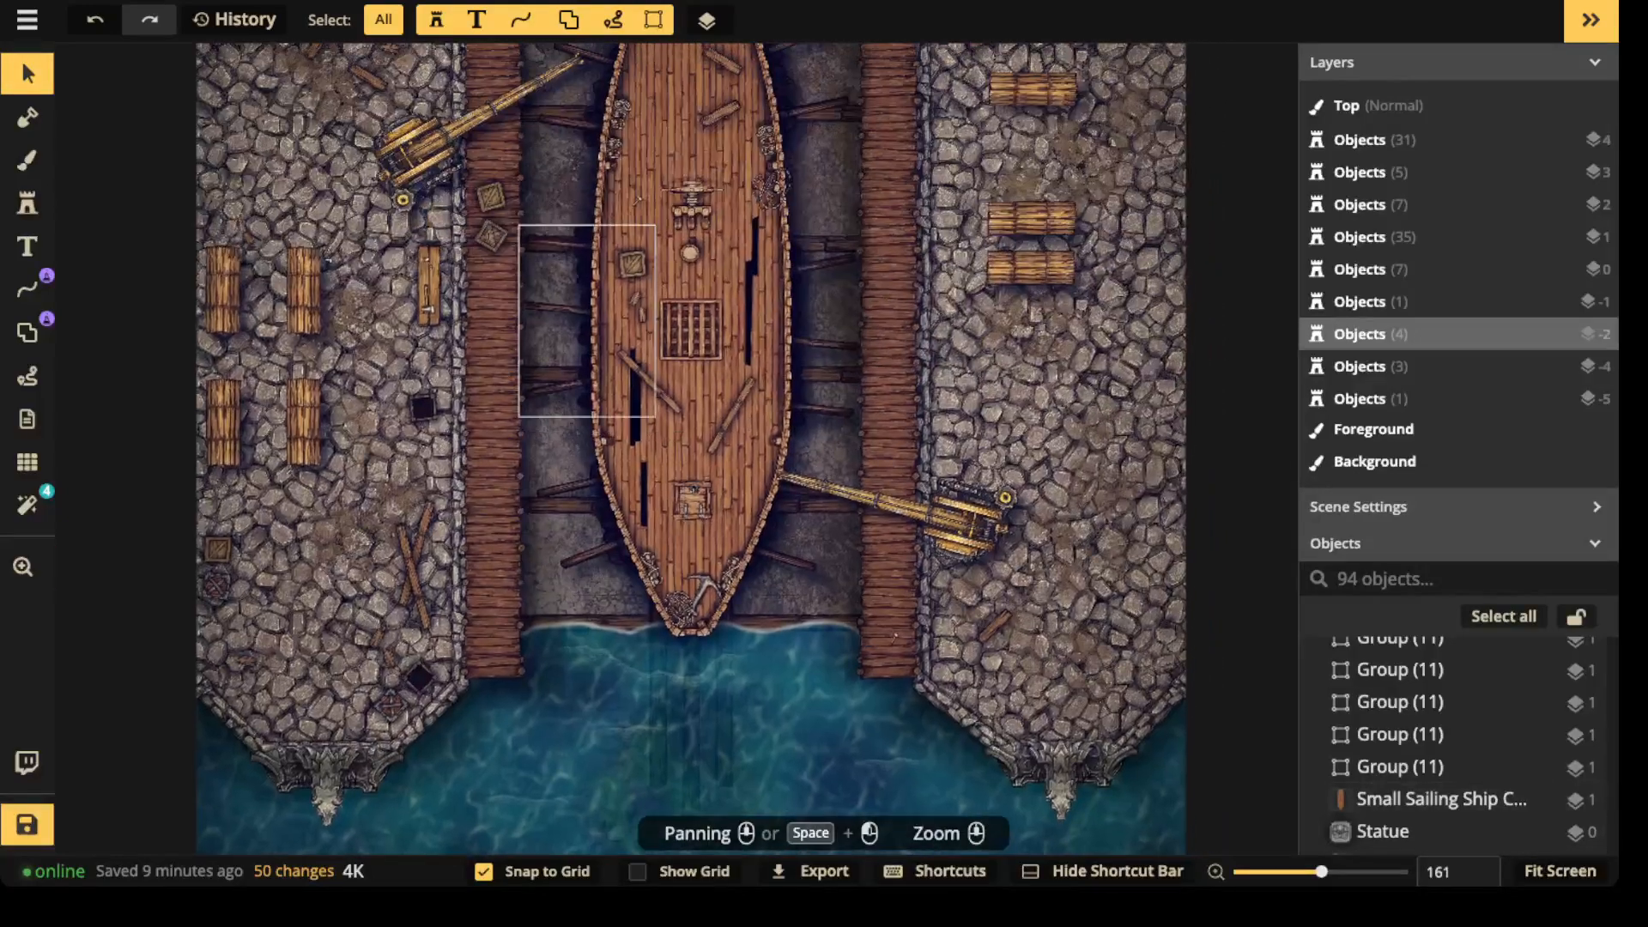
{"action": "scroll", "coordinate": [417, 293], "scroll_direction": "down", "scroll_amount": 2}
{"action": "left_click_drag", "start_coordinate": [554, 318], "coordinate": [550, 412]}
- Add the grey mottled Parchment World texture as a custom texture filter and set its blend mode to Overlay
{"action": "left_click", "coordinate": [27, 504]}
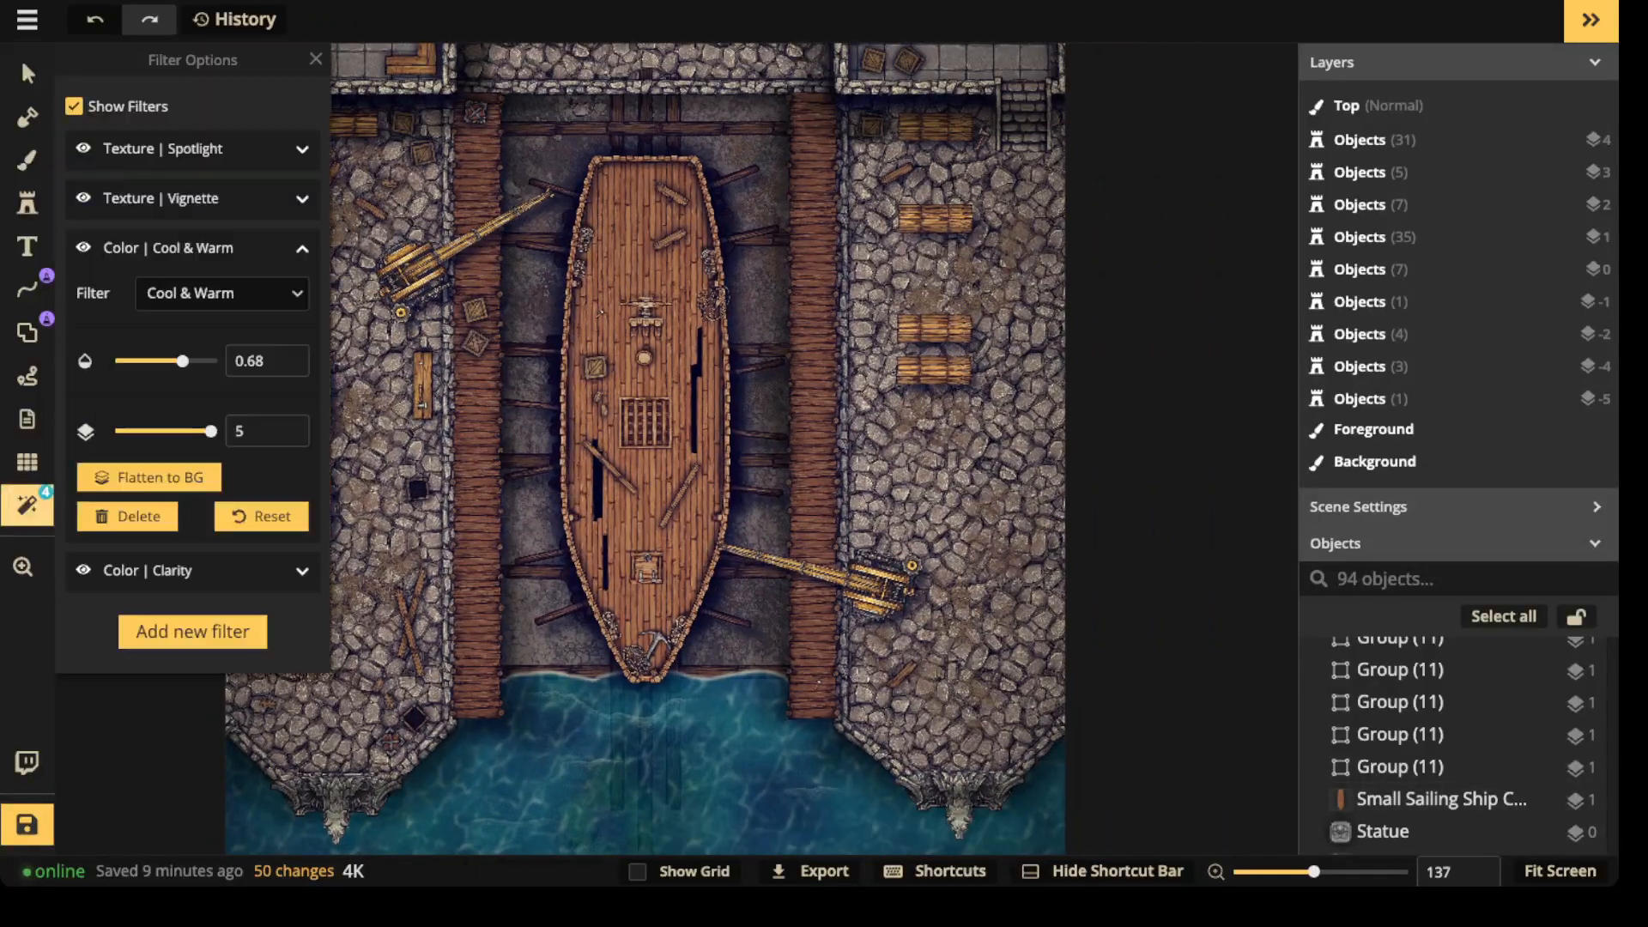
{"action": "left_click", "coordinate": [192, 632]}
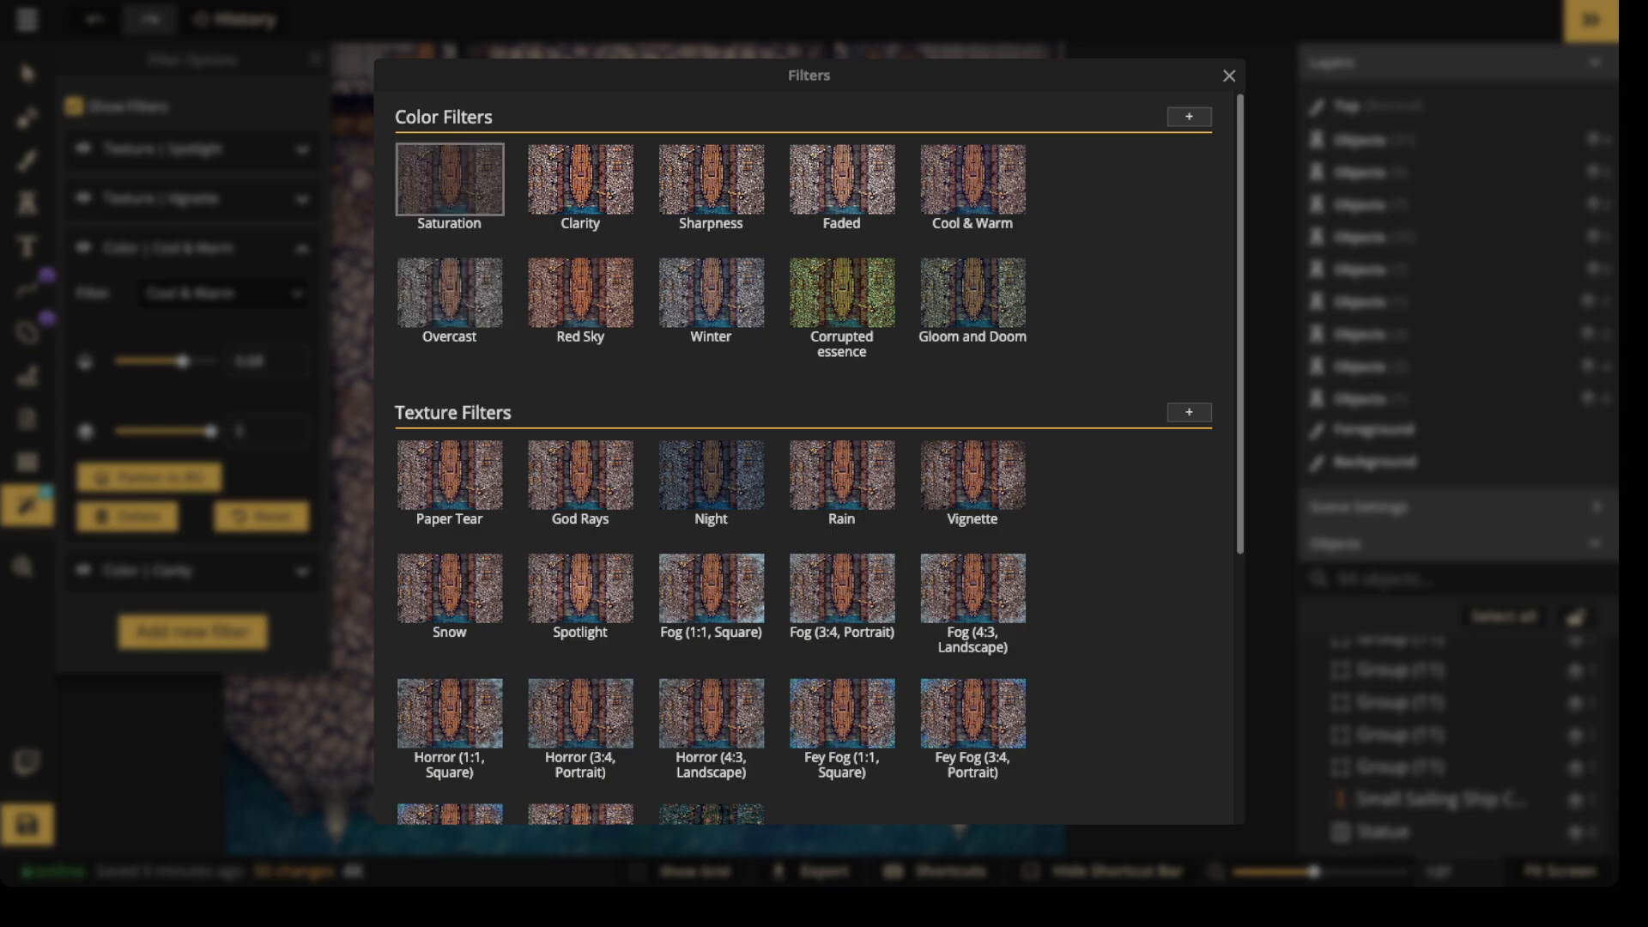
{"action": "left_click", "coordinate": [1190, 413]}
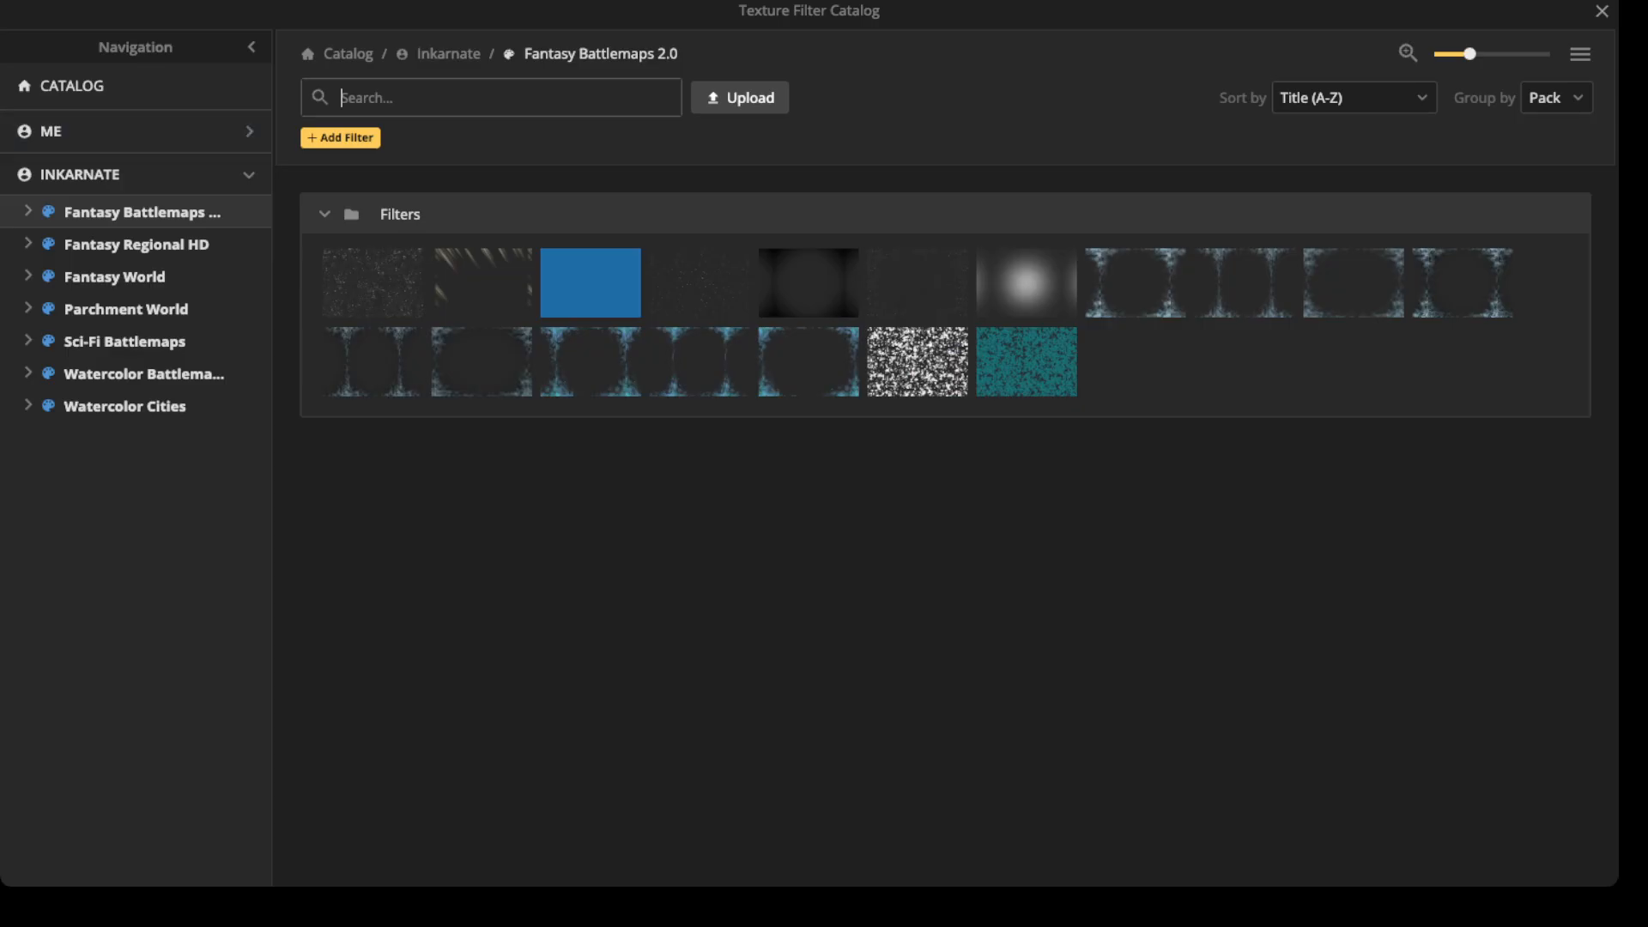
{"action": "left_click", "coordinate": [126, 310]}
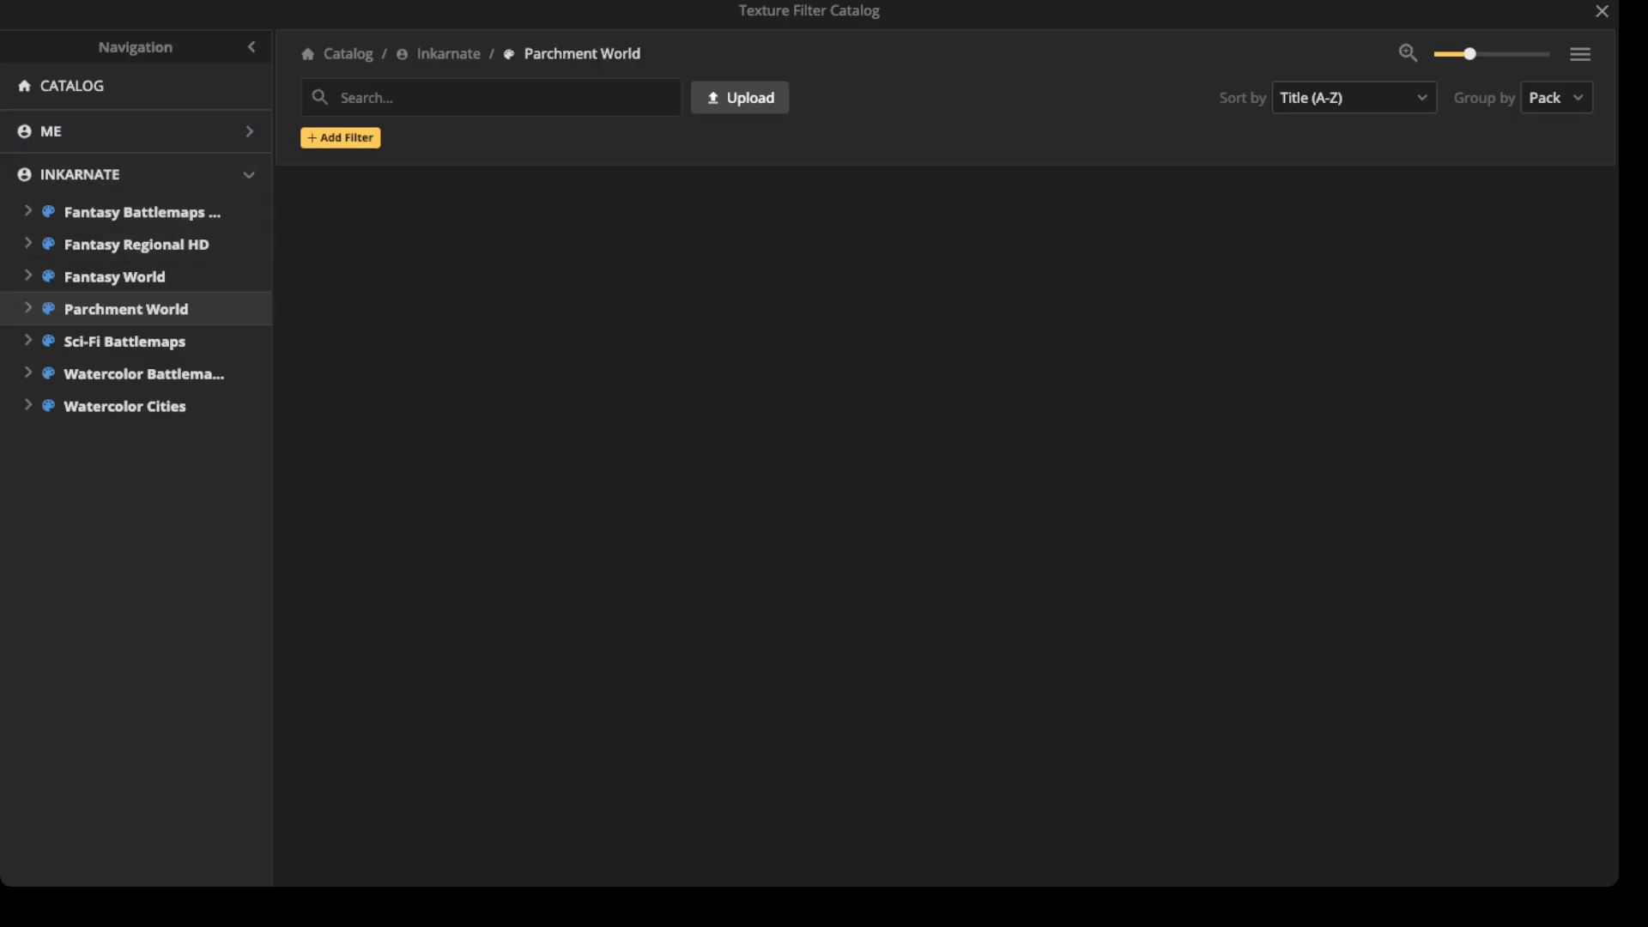
{"action": "left_click", "coordinate": [482, 284]}
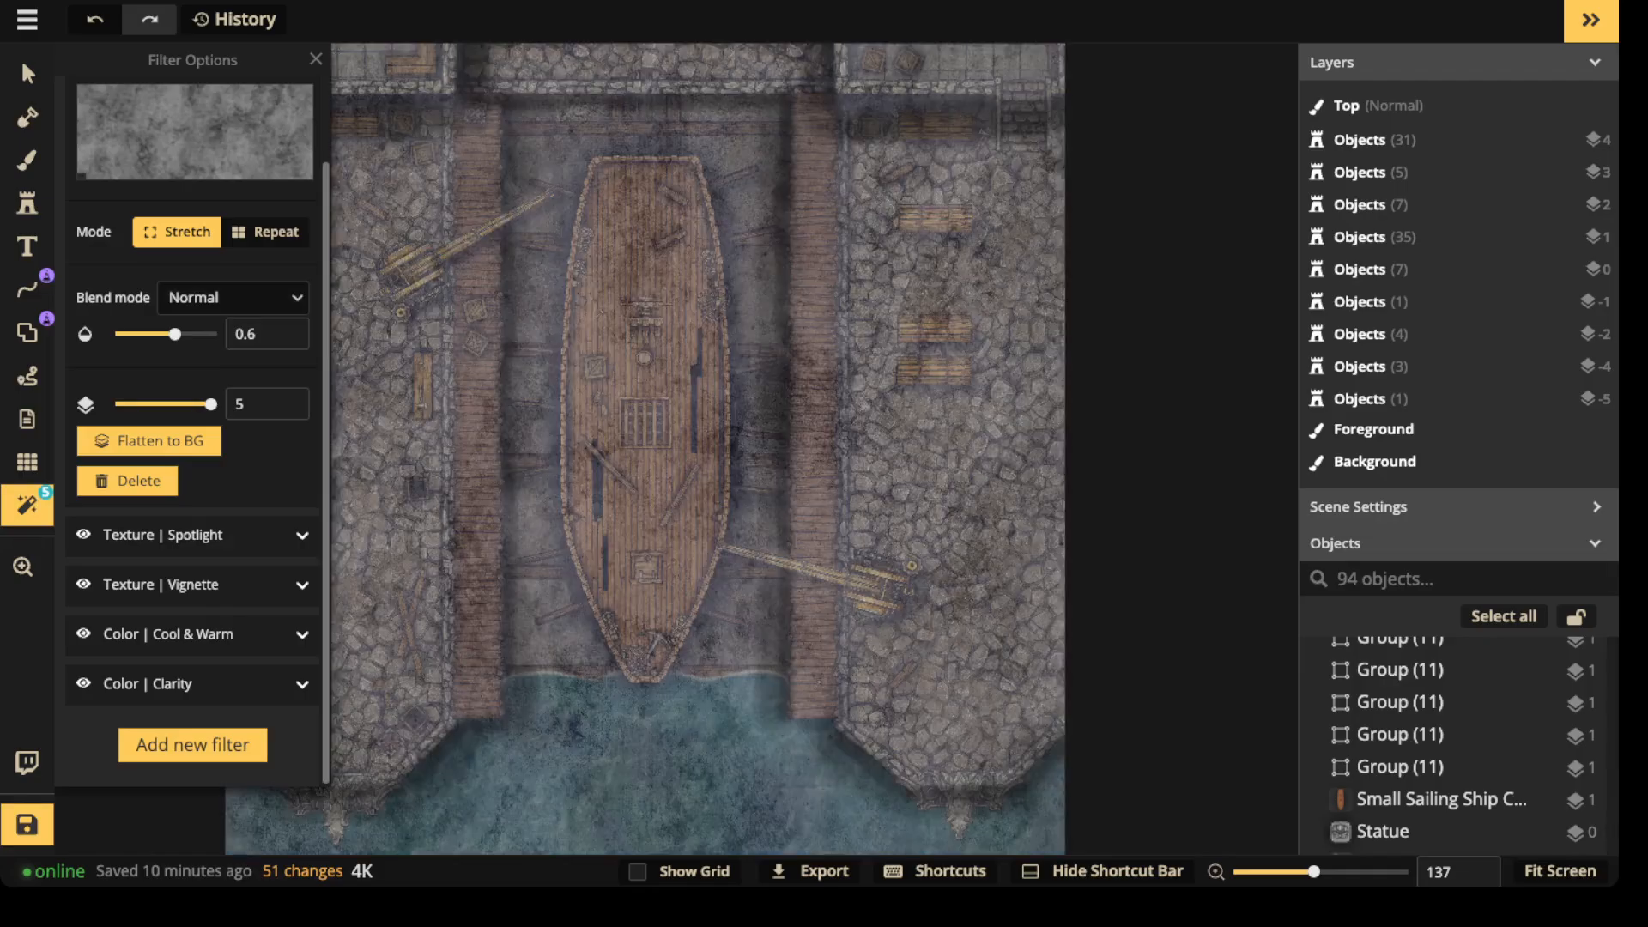
{"action": "left_click", "coordinate": [232, 297]}
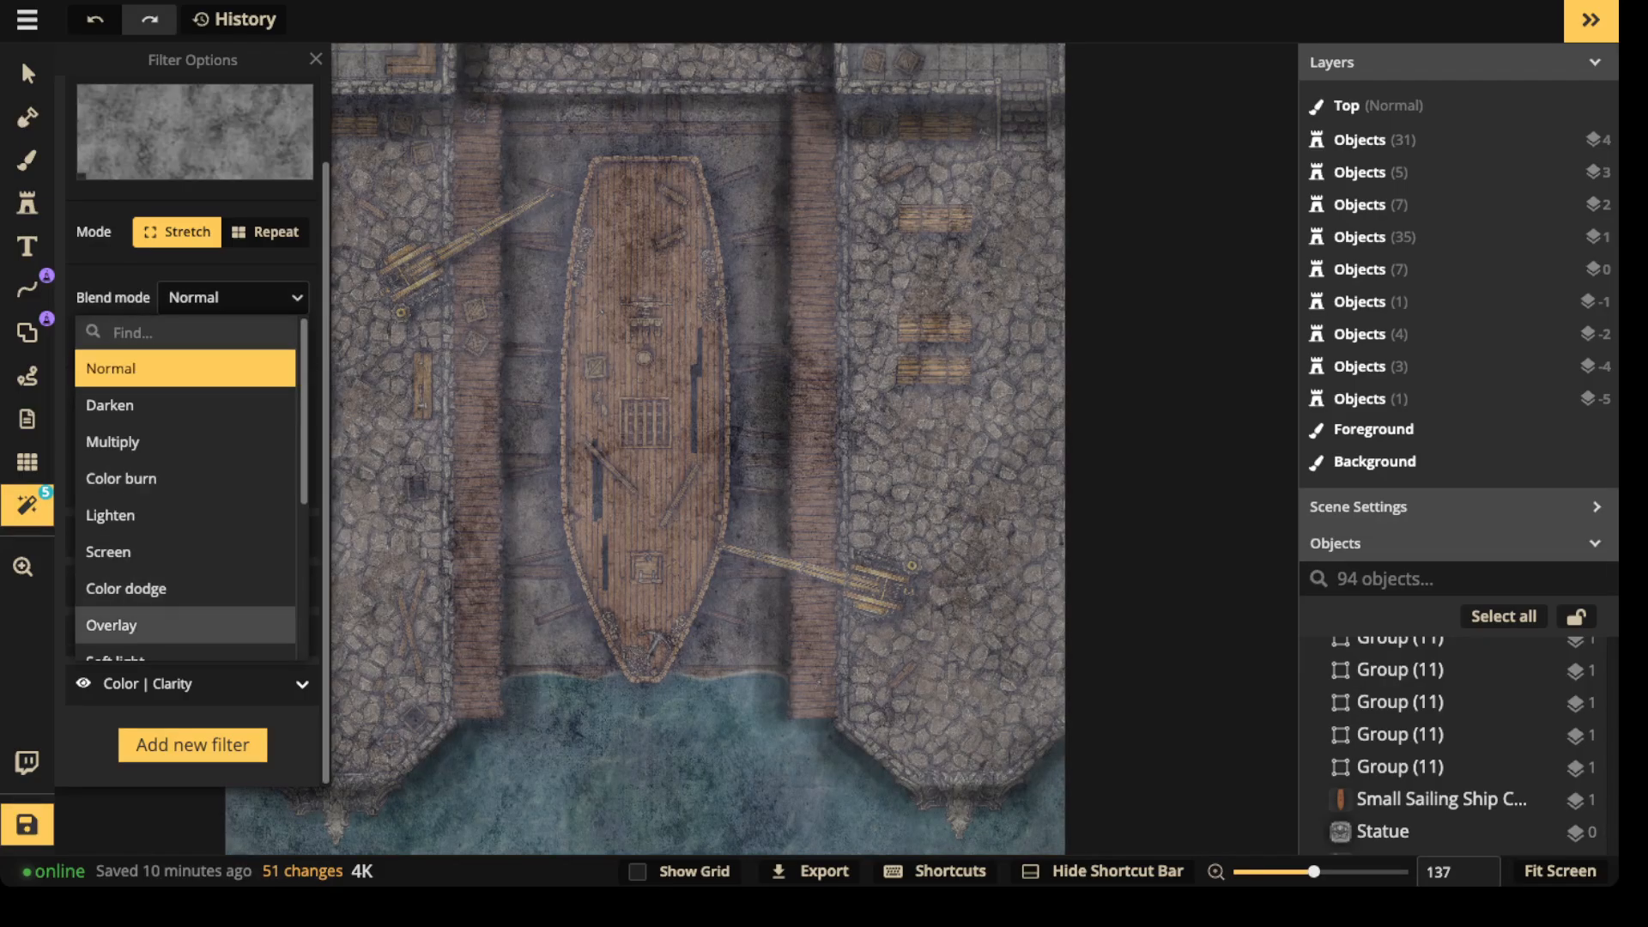
{"action": "left_click", "coordinate": [112, 625]}
{"action": "scroll", "coordinate": [566, 338], "scroll_direction": "down", "scroll_amount": 3}
{"action": "left_click_drag", "start_coordinate": [566, 338], "coordinate": [604, 239]}
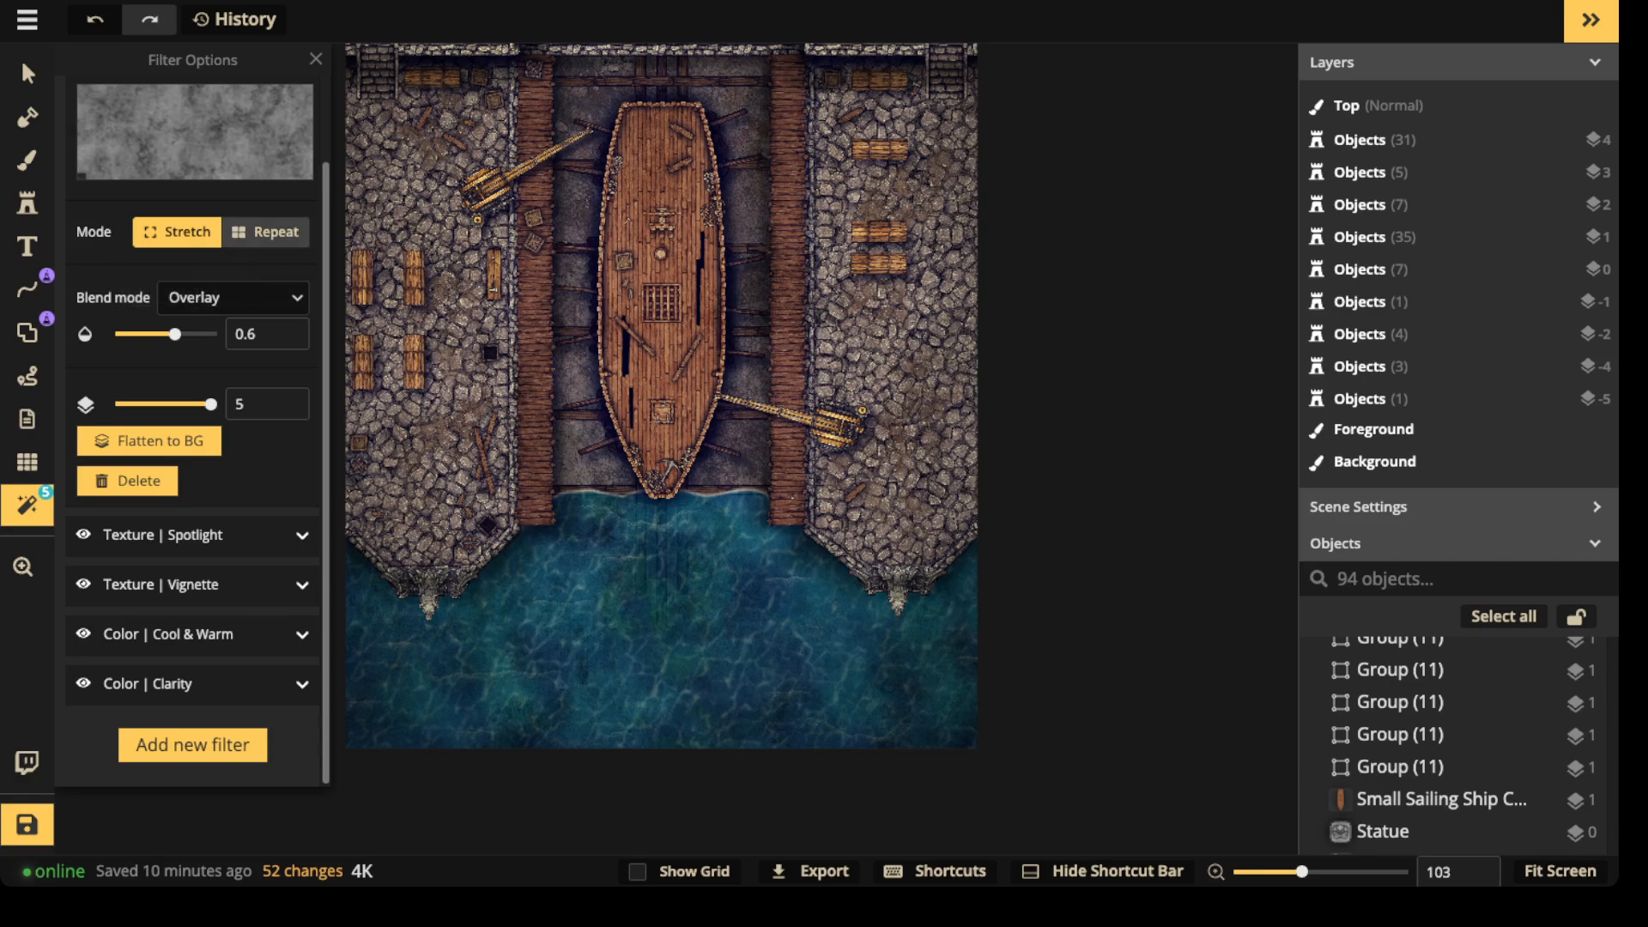
- Set the custom texture filter to Repeat mode with a size of 72
{"action": "left_click", "coordinate": [266, 232]}
{"action": "scroll", "coordinate": [424, 309], "scroll_direction": "up", "scroll_amount": 1}
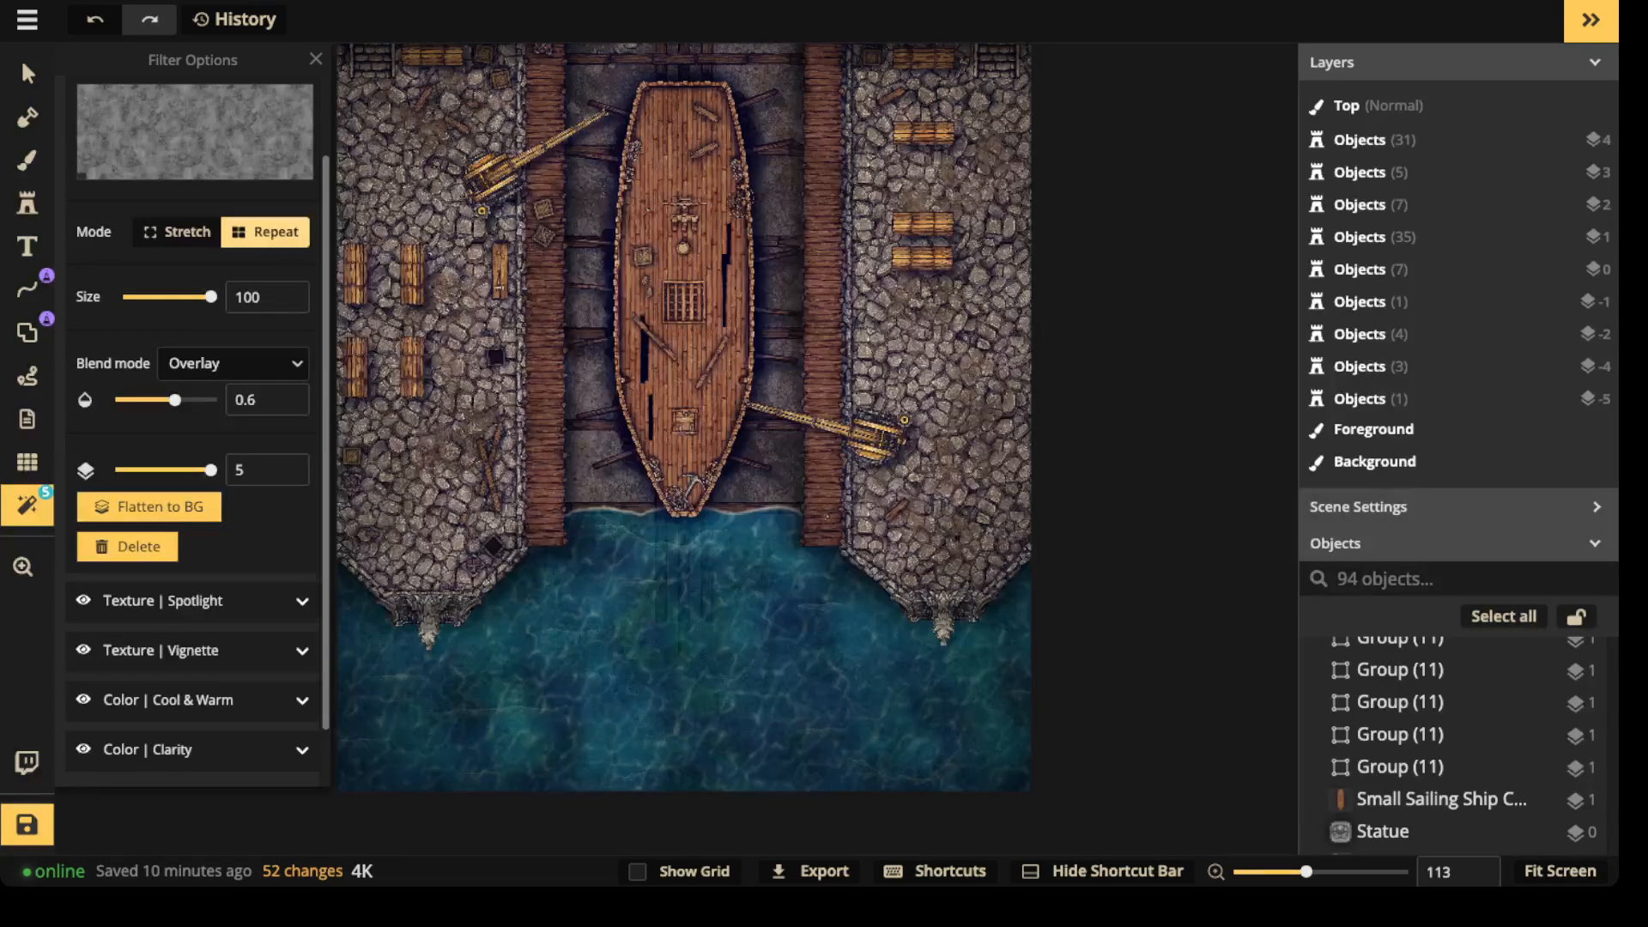
{"action": "left_click_drag", "start_coordinate": [210, 297], "coordinate": [186, 298]}
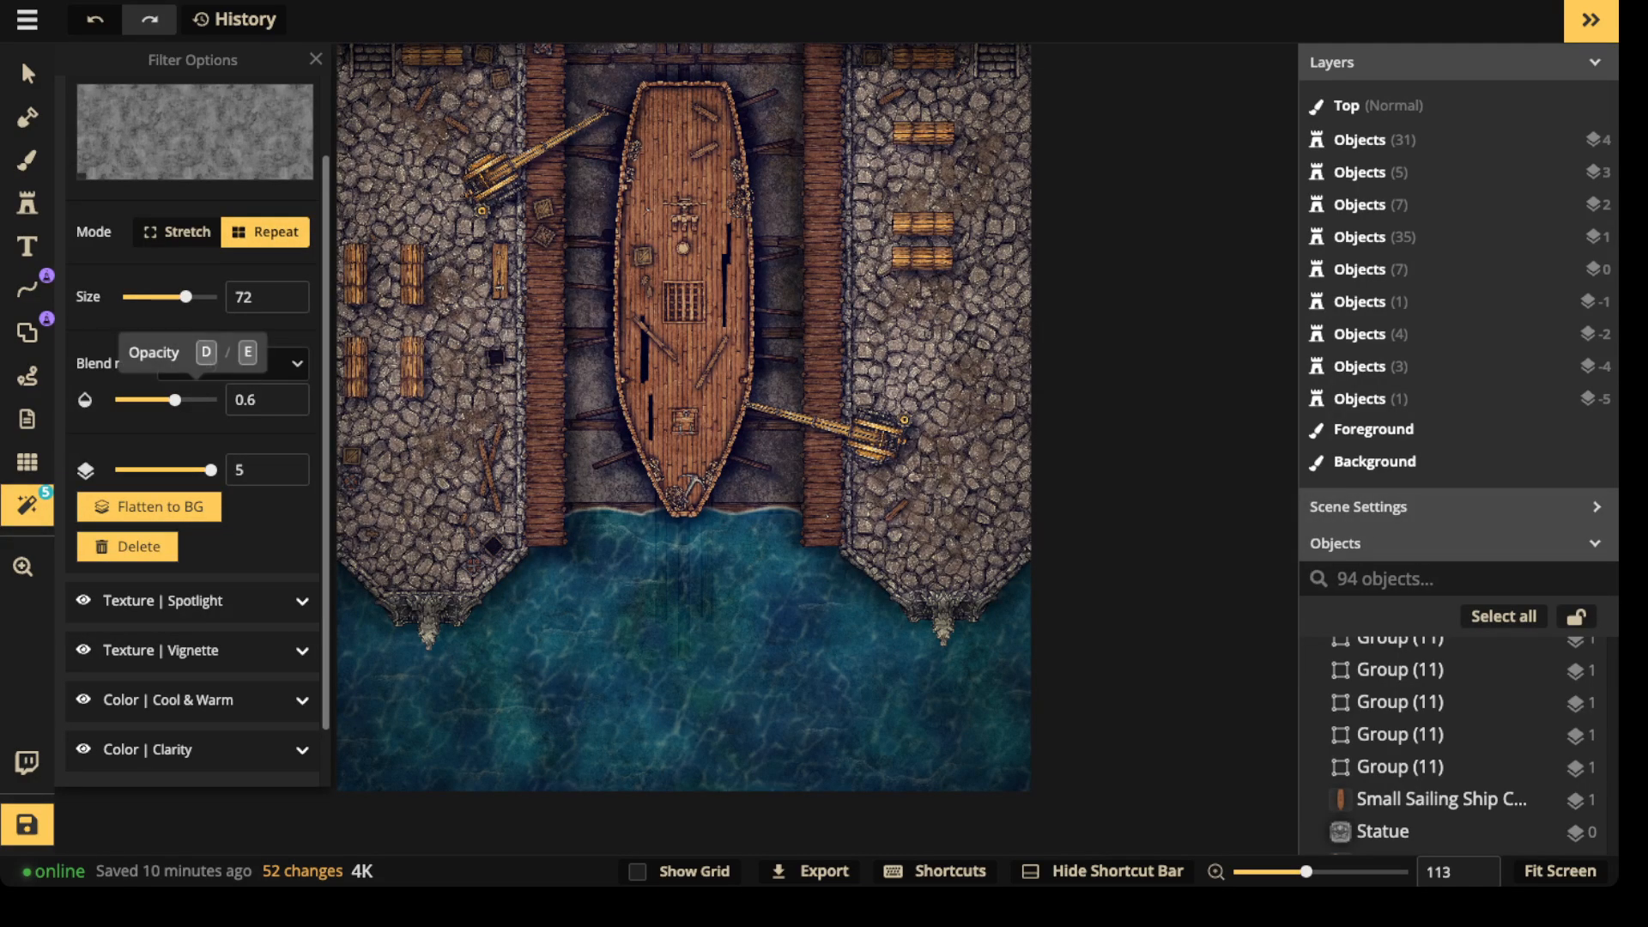
{"action": "scroll", "coordinate": [189, 386], "scroll_direction": "up", "scroll_amount": 1}
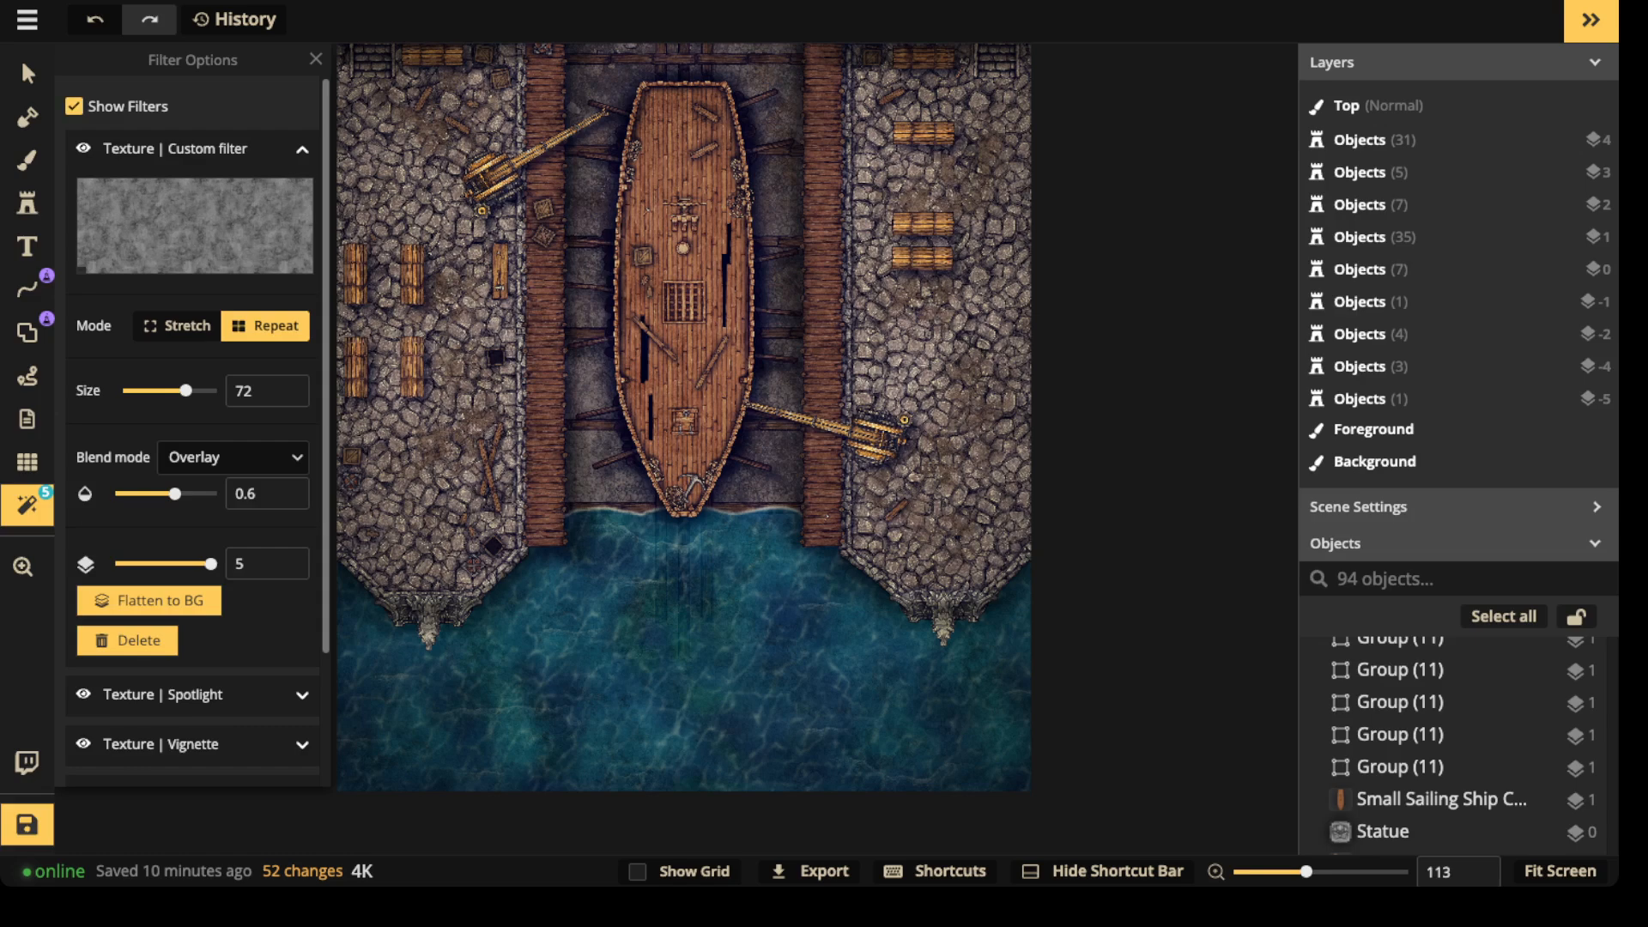
- Compare the map with and without the custom texture filter and examine its effect on the dock, bridge and ship
{"action": "left_click", "coordinate": [83, 148]}
{"action": "left_click", "coordinate": [83, 147]}
{"action": "scroll", "coordinate": [686, 481], "scroll_direction": "up", "scroll_amount": 2}
{"action": "left_click_drag", "start_coordinate": [734, 283], "coordinate": [844, 771]}
{"action": "left_click_drag", "start_coordinate": [793, 611], "coordinate": [650, 670]}
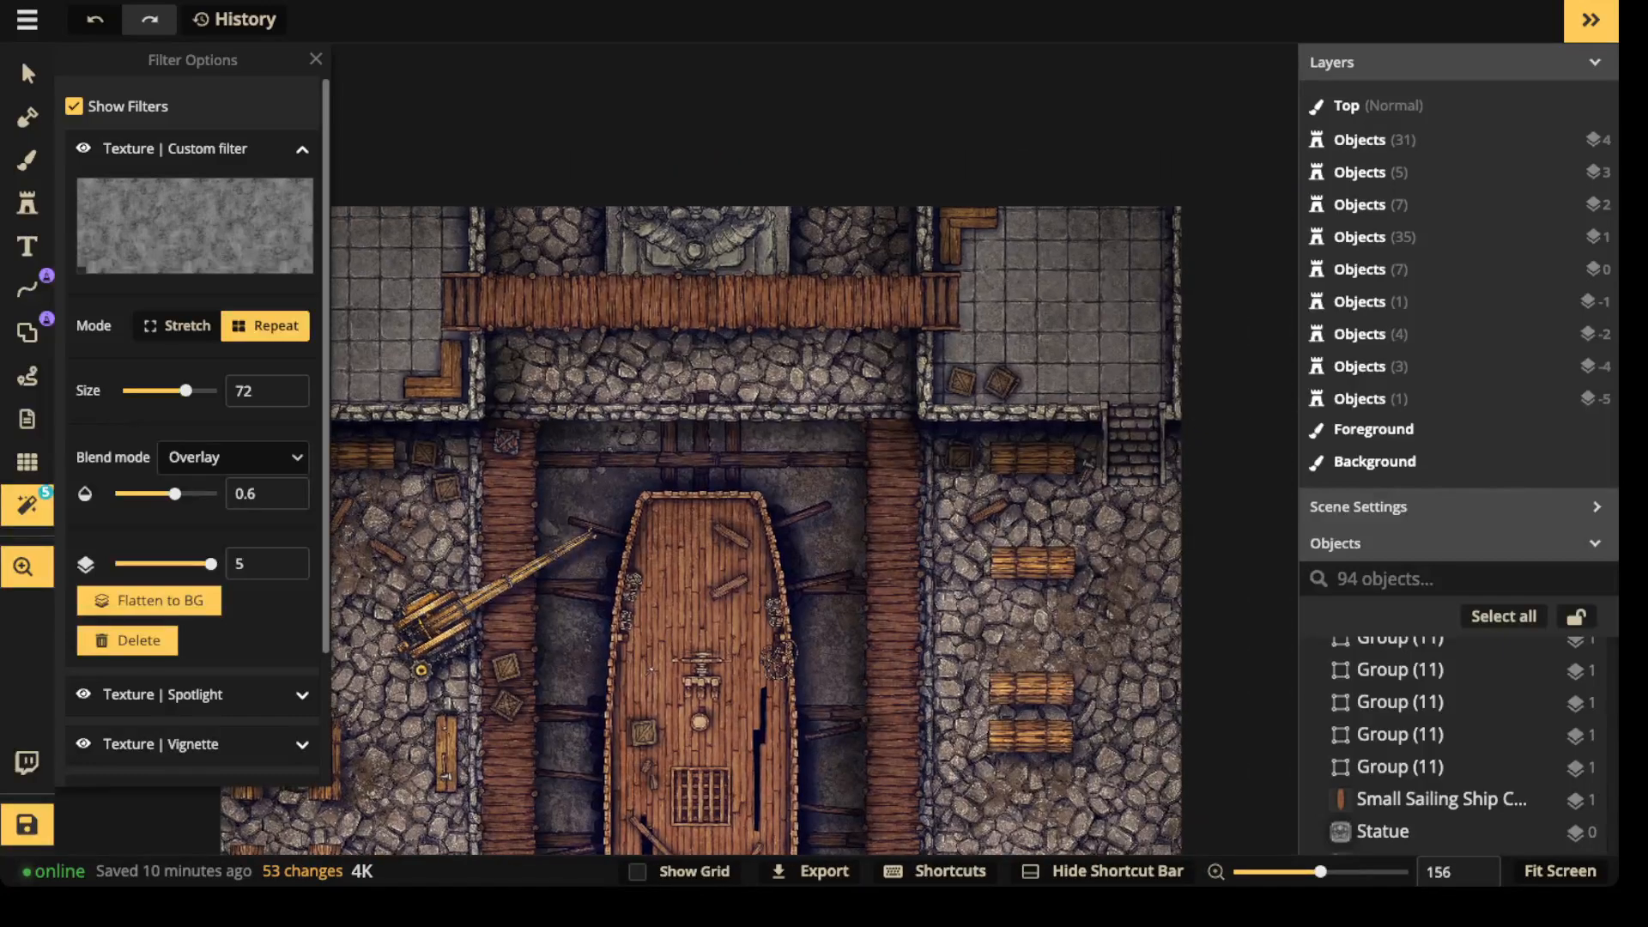
{"action": "scroll", "coordinate": [699, 473], "scroll_direction": "down", "scroll_amount": 2}
{"action": "left_click_drag", "start_coordinate": [700, 472], "coordinate": [696, 295]}
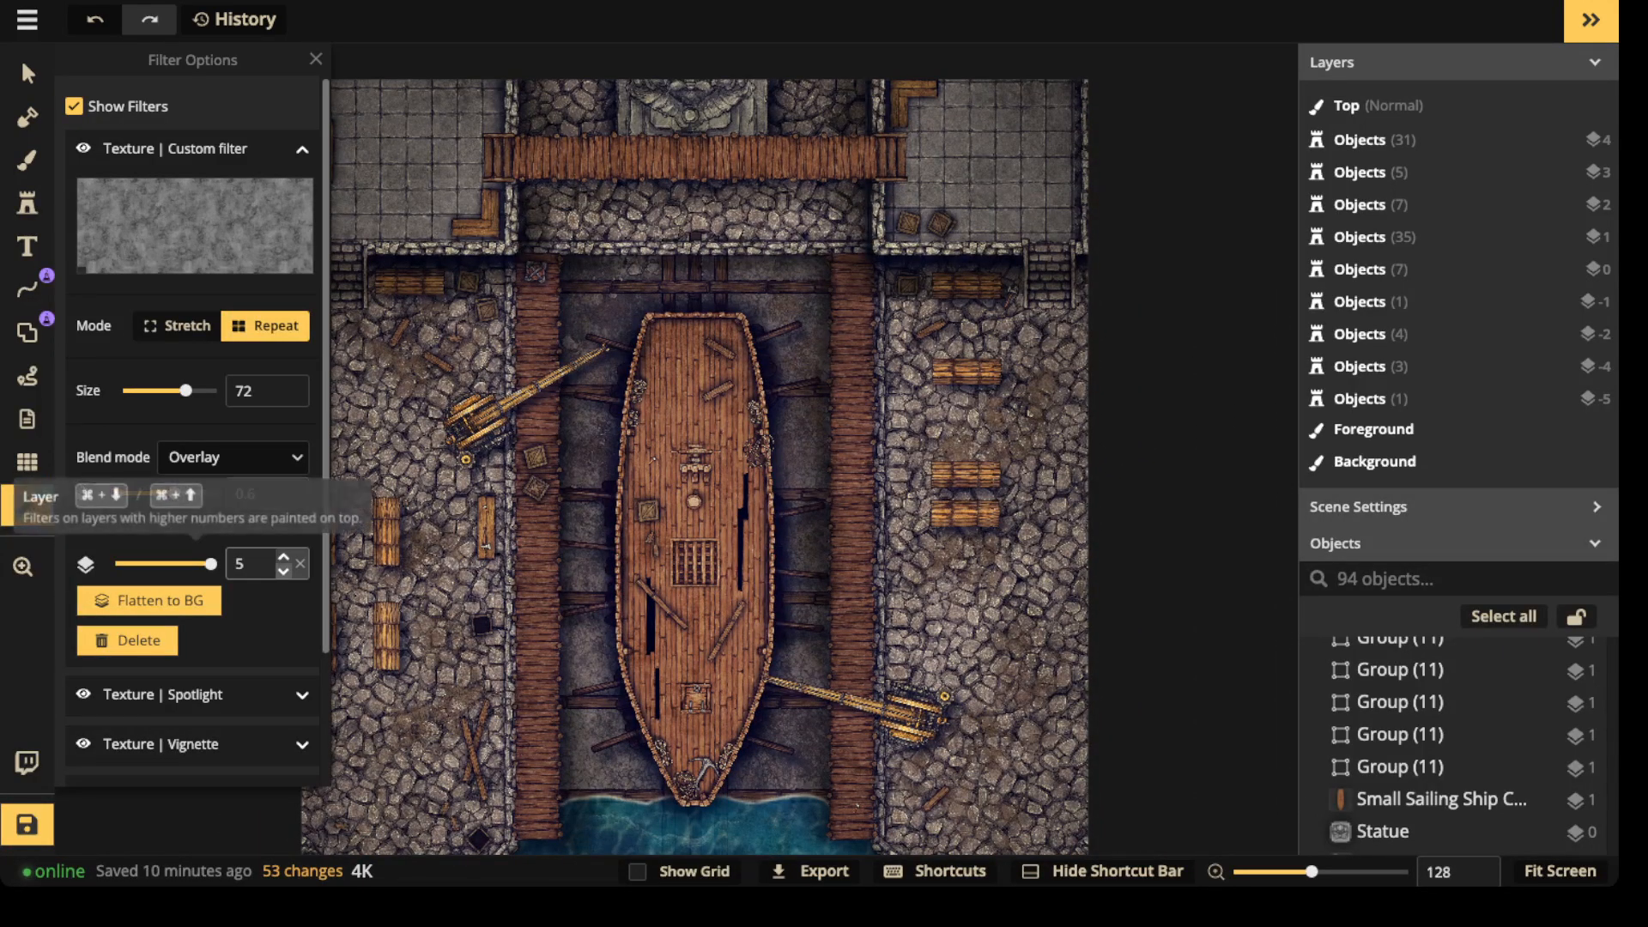
- Move the custom texture filter to layer 4 and reduce its opacity to 0.45
{"action": "left_click_drag", "start_coordinate": [210, 564], "coordinate": [202, 564]}
{"action": "scroll", "coordinate": [654, 542], "scroll_direction": "down", "scroll_amount": 1}
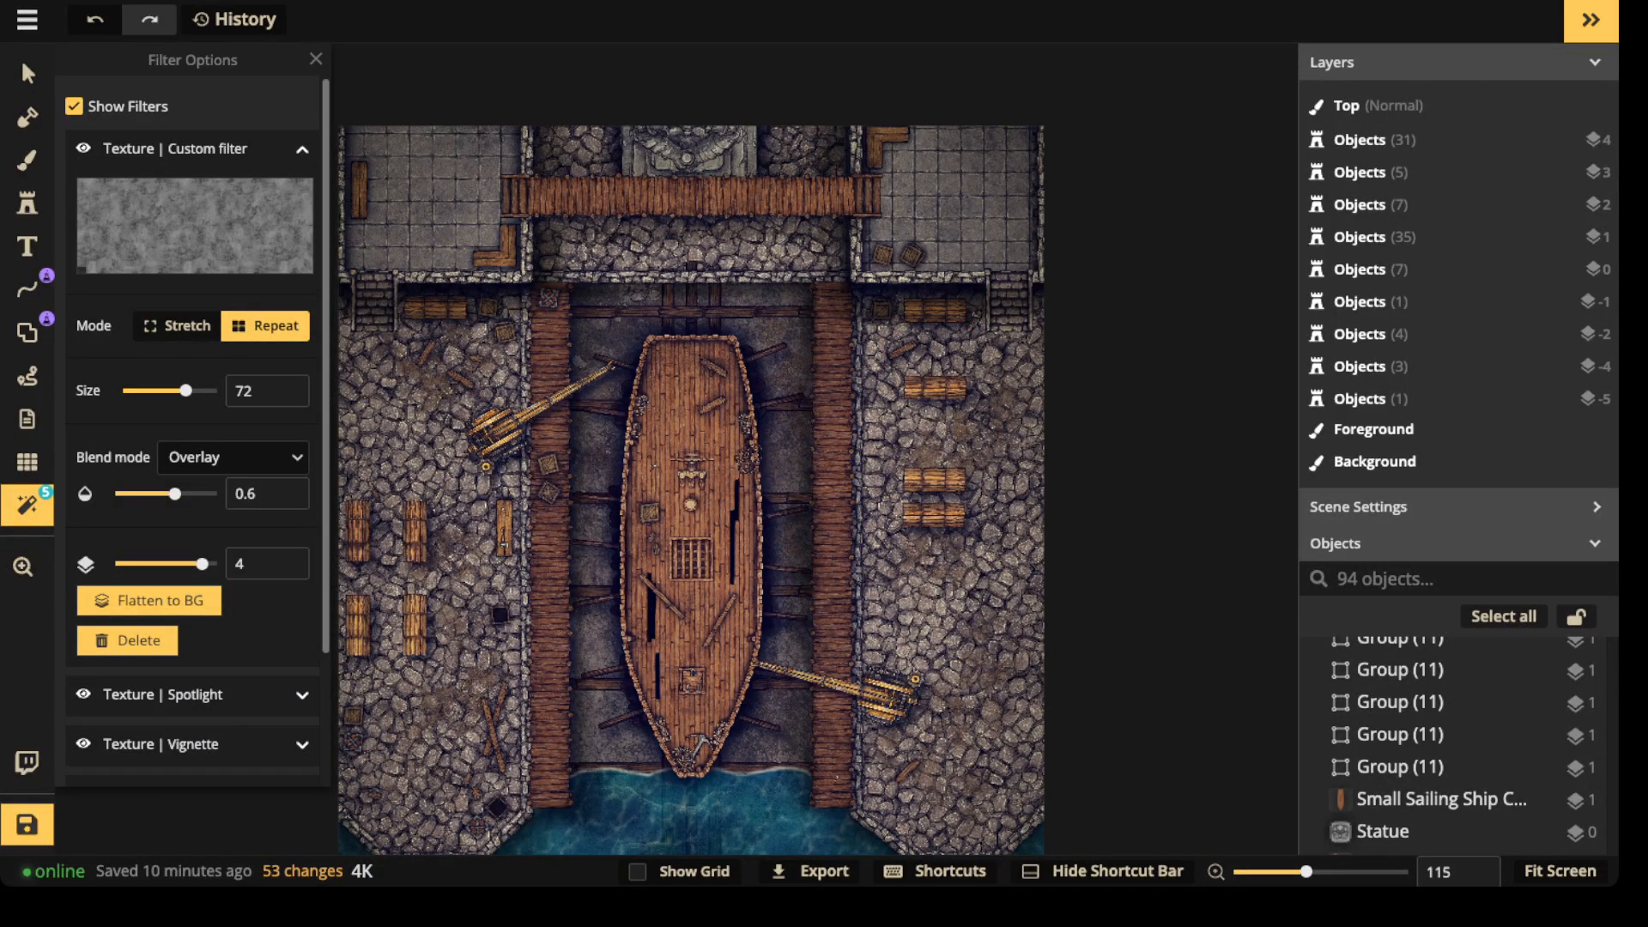
{"action": "left_click_drag", "start_coordinate": [175, 493], "coordinate": [160, 493]}
{"action": "scroll", "coordinate": [404, 309], "scroll_direction": "down", "scroll_amount": 1}
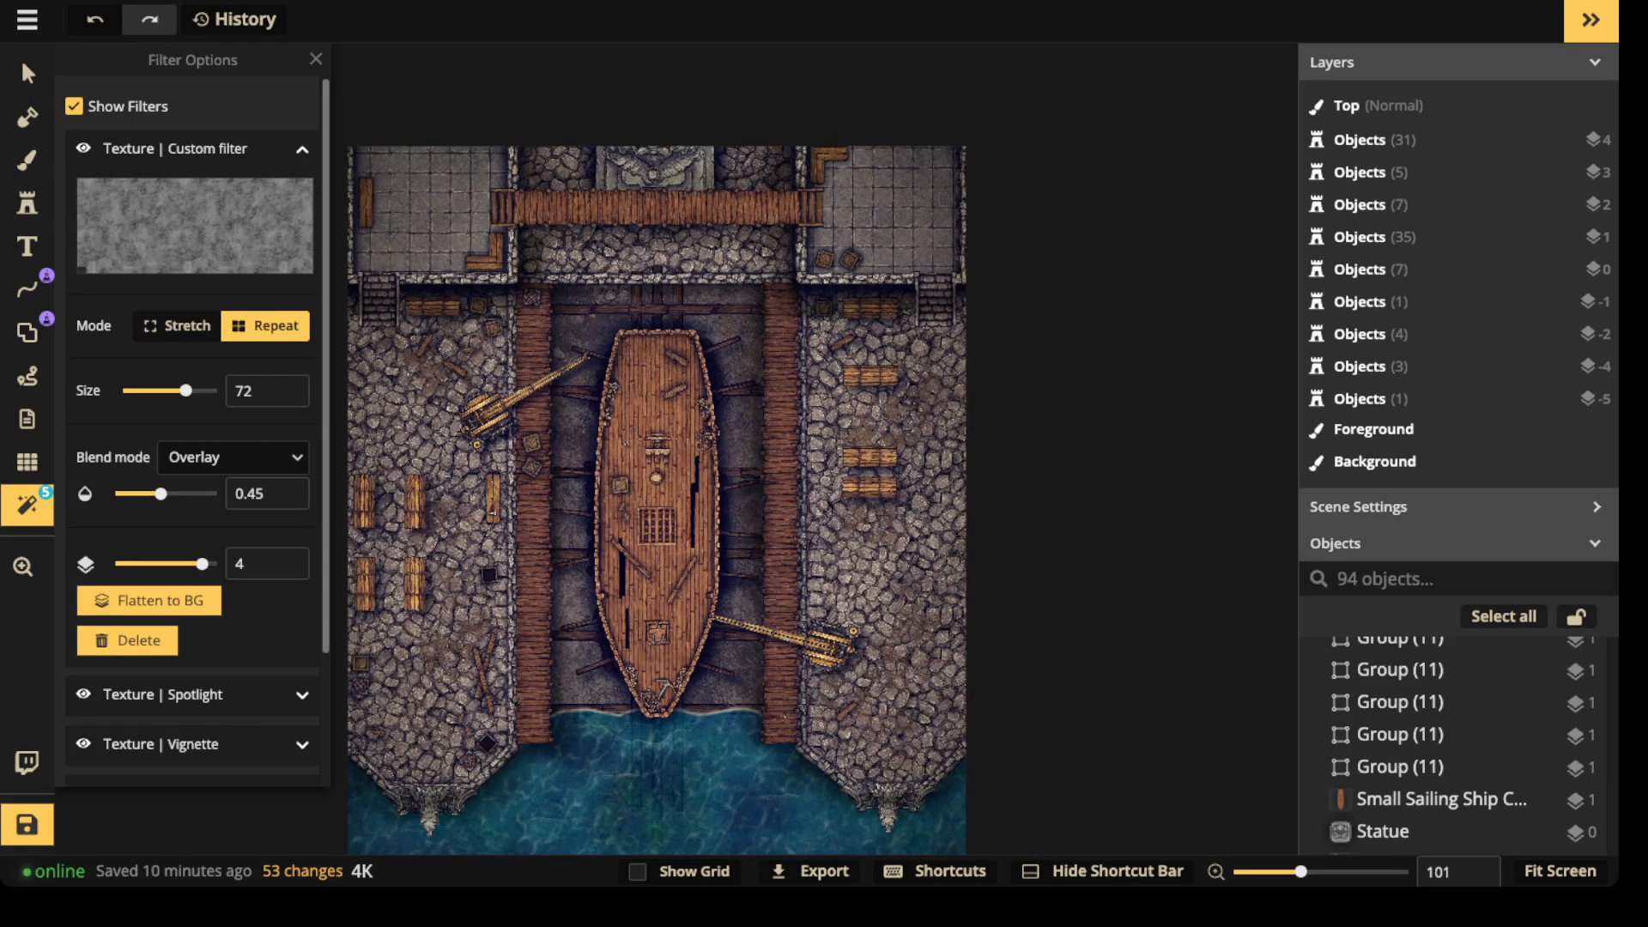
- Raise the Clarity color filter's opacity to 0.78 and close the filter options
{"action": "scroll", "coordinate": [193, 430], "scroll_direction": "down", "scroll_amount": 2}
{"action": "left_click", "coordinate": [277, 684]}
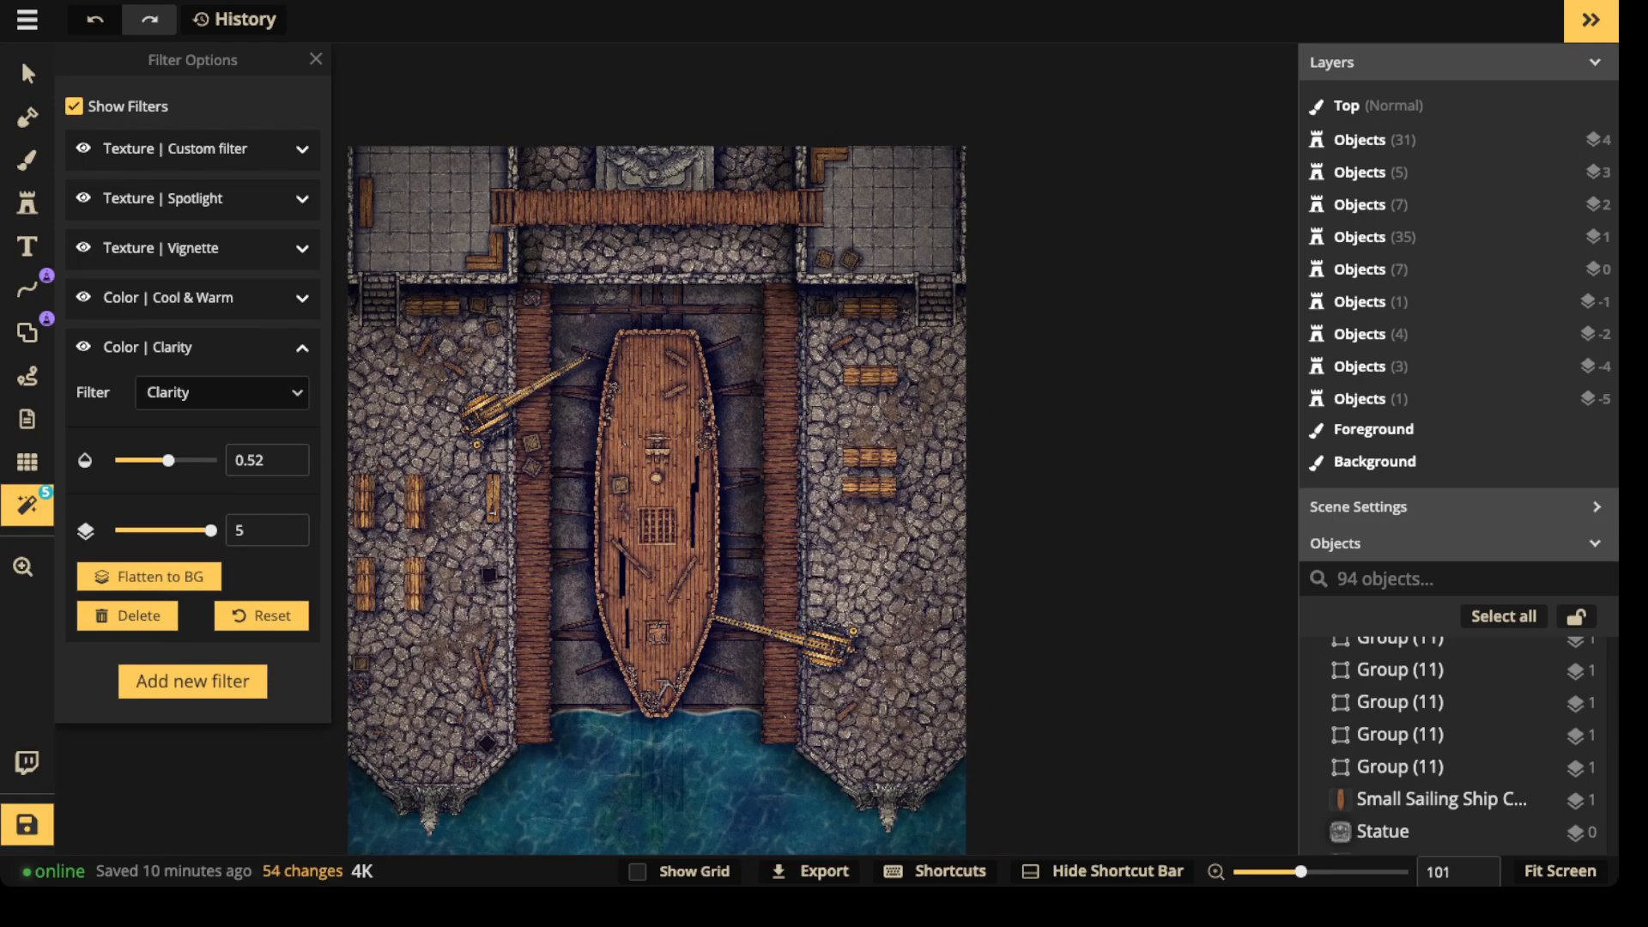
{"action": "left_click_drag", "start_coordinate": [168, 460], "coordinate": [193, 460]}
{"action": "scroll", "coordinate": [631, 374], "scroll_direction": "down", "scroll_amount": 2}
{"action": "key", "text": "Escape"}
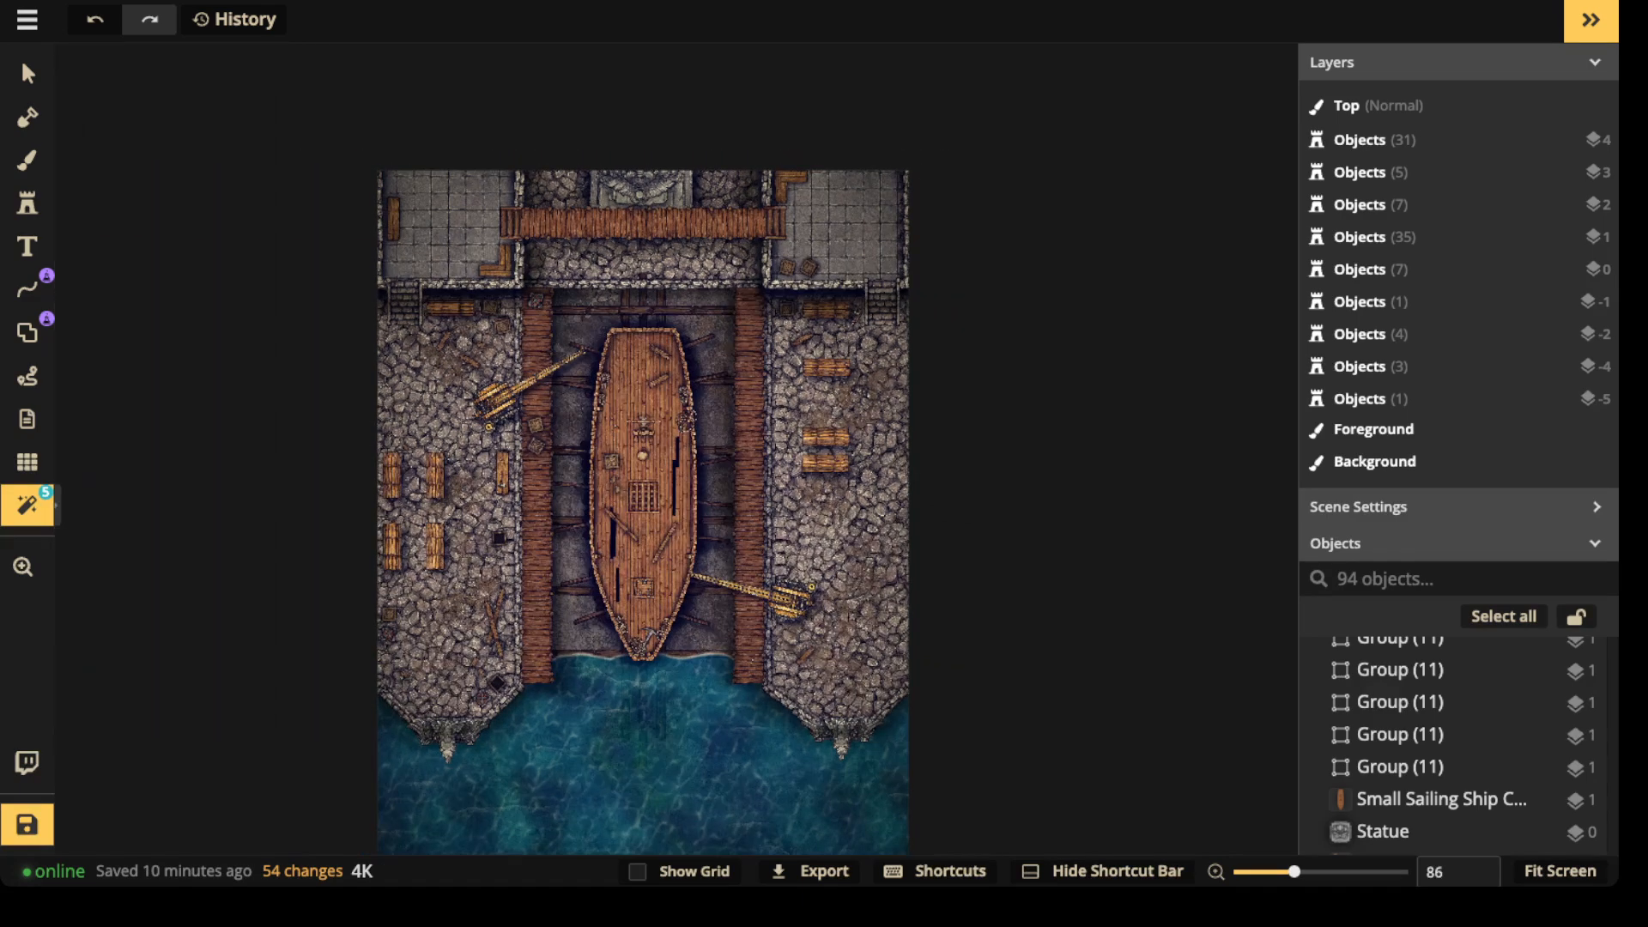
- Duplicate a wooden beam from the cobblestones, enlarge it to size 60 and lay it between the ship's right side and the walkway
{"action": "scroll", "coordinate": [790, 481], "scroll_direction": "up", "scroll_amount": 1}
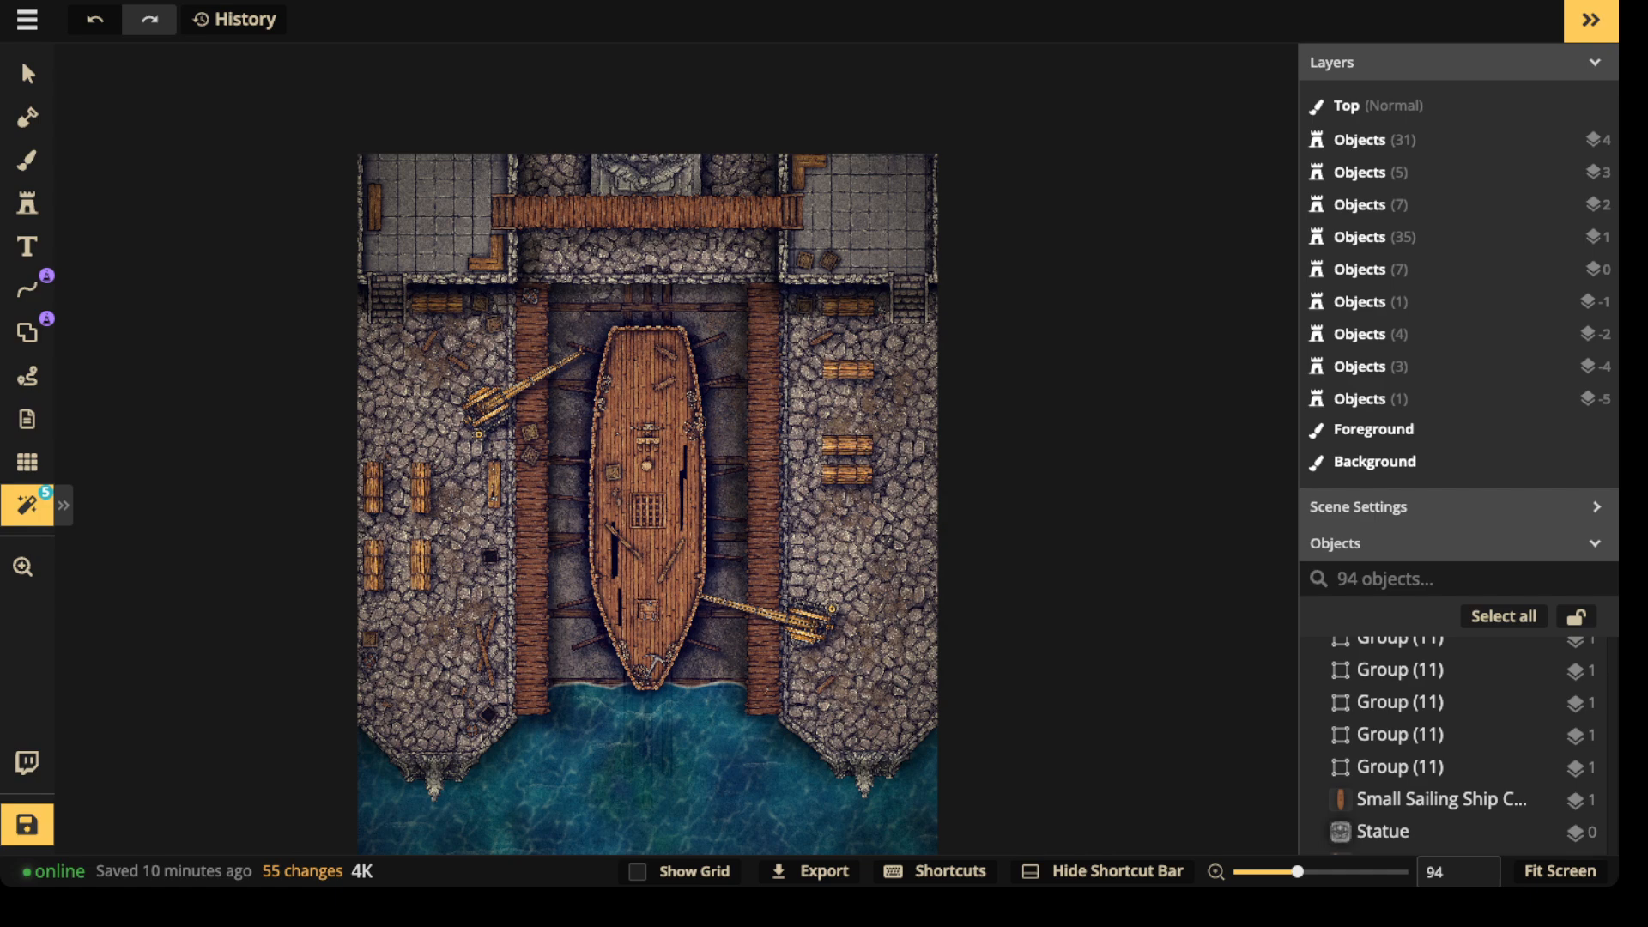
{"action": "scroll", "coordinate": [530, 271], "scroll_direction": "up", "scroll_amount": 5}
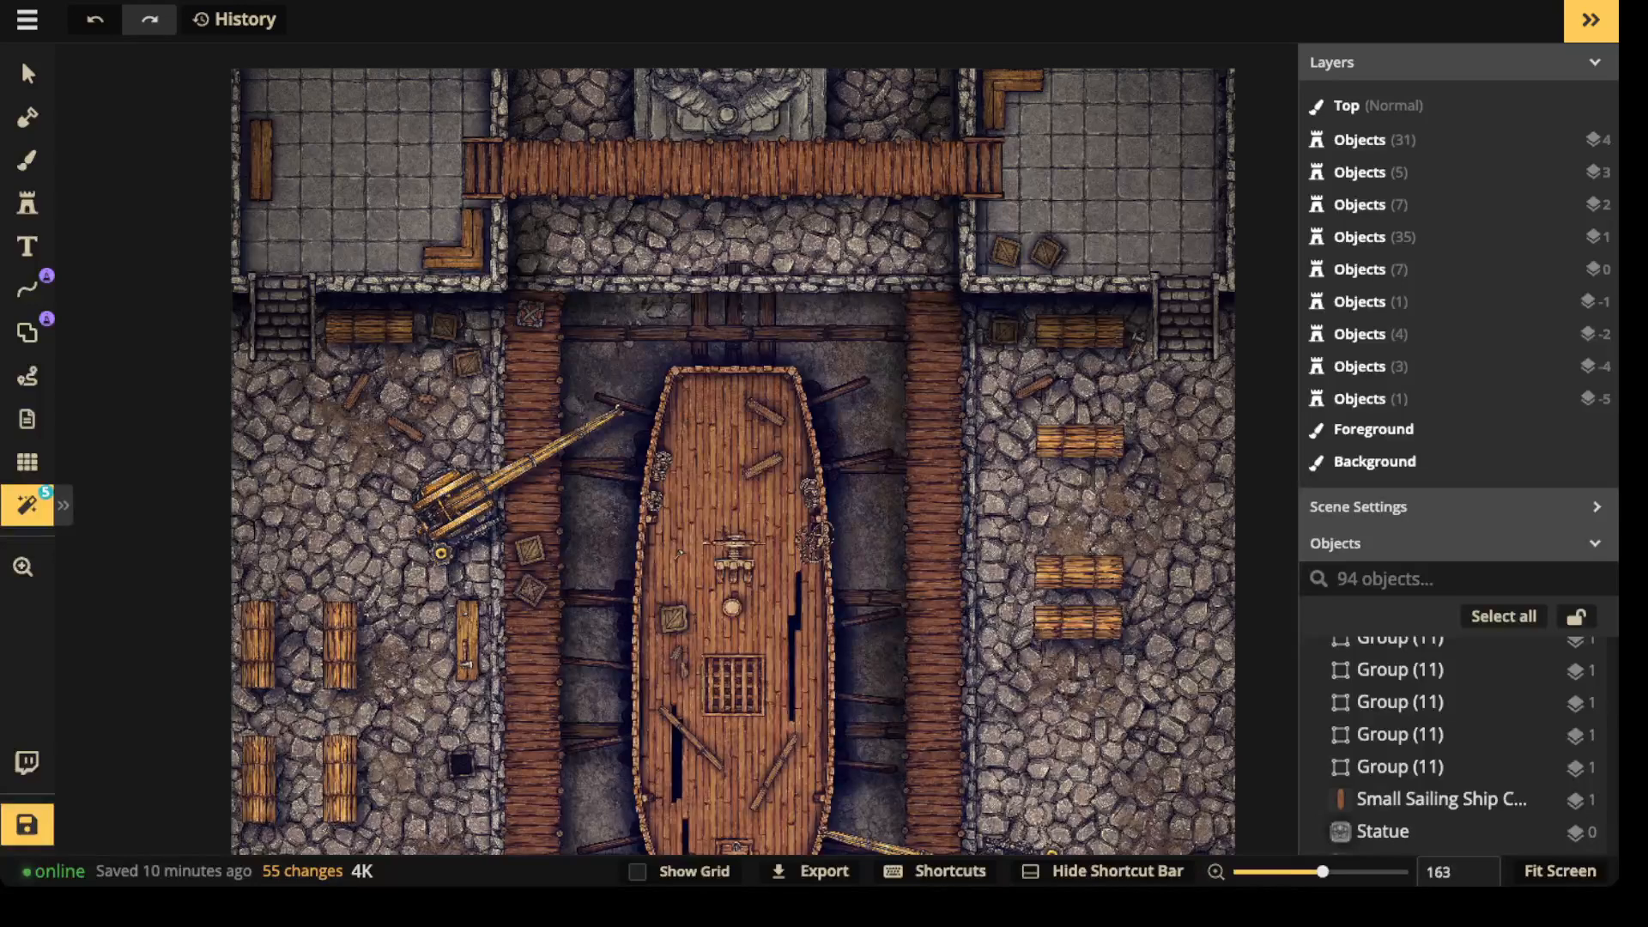
{"action": "left_click_drag", "start_coordinate": [733, 567], "coordinate": [735, 337]}
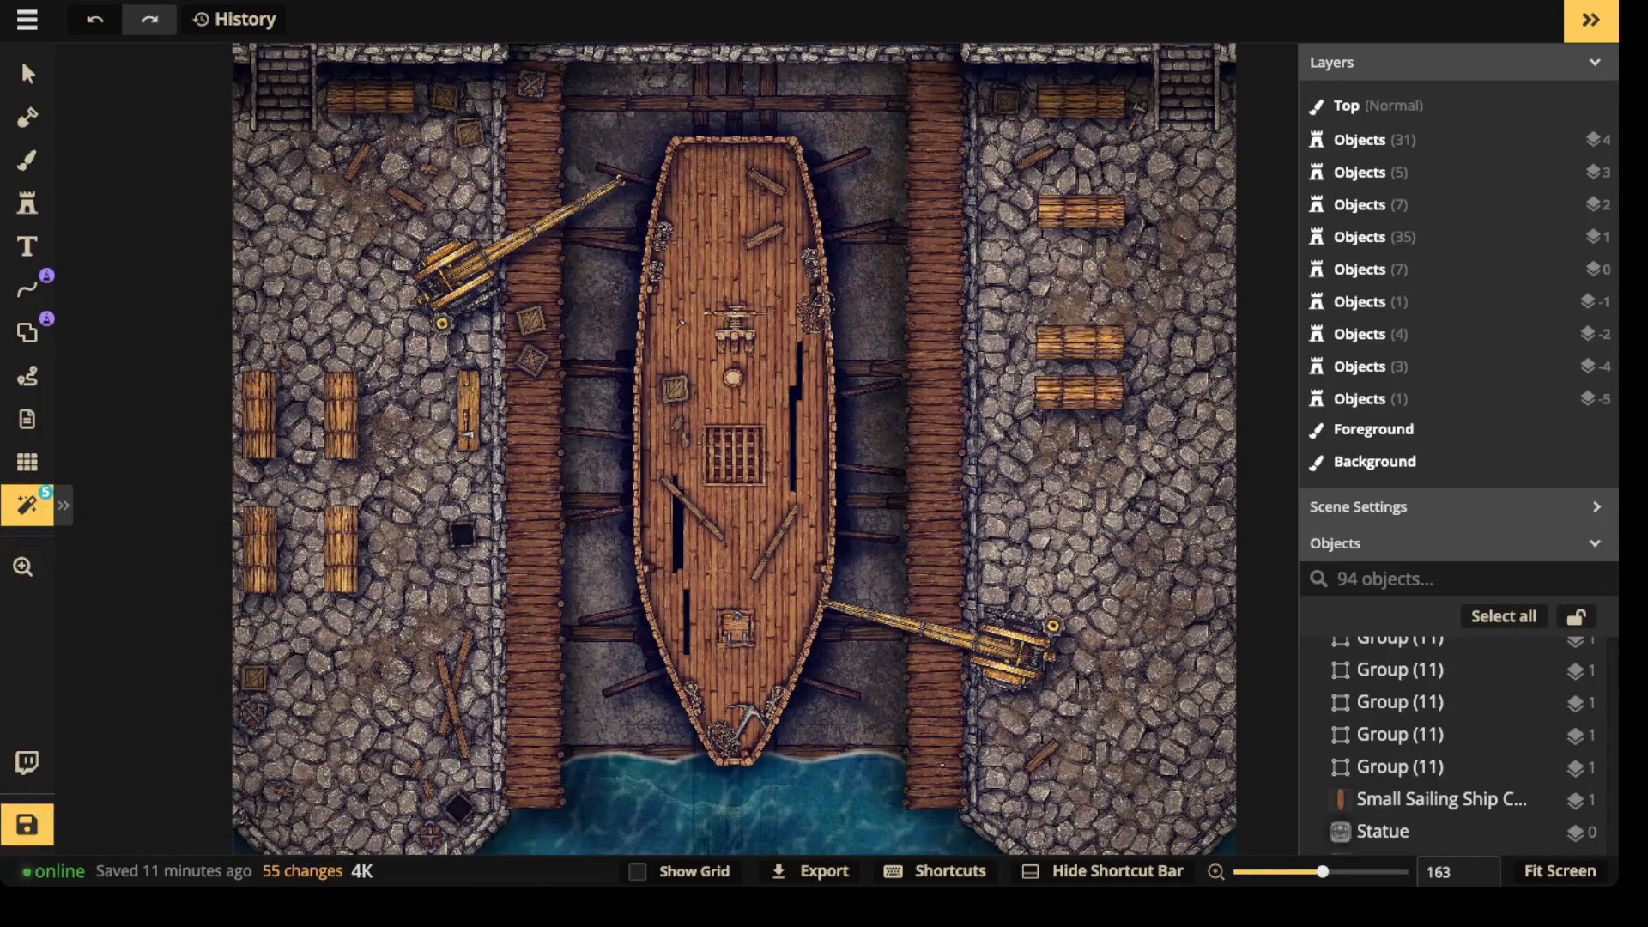
{"action": "left_click", "coordinate": [27, 73]}
{"action": "left_click", "coordinate": [454, 705]}
{"action": "key", "text": "super+c"}
{"action": "key", "text": "super+v"}
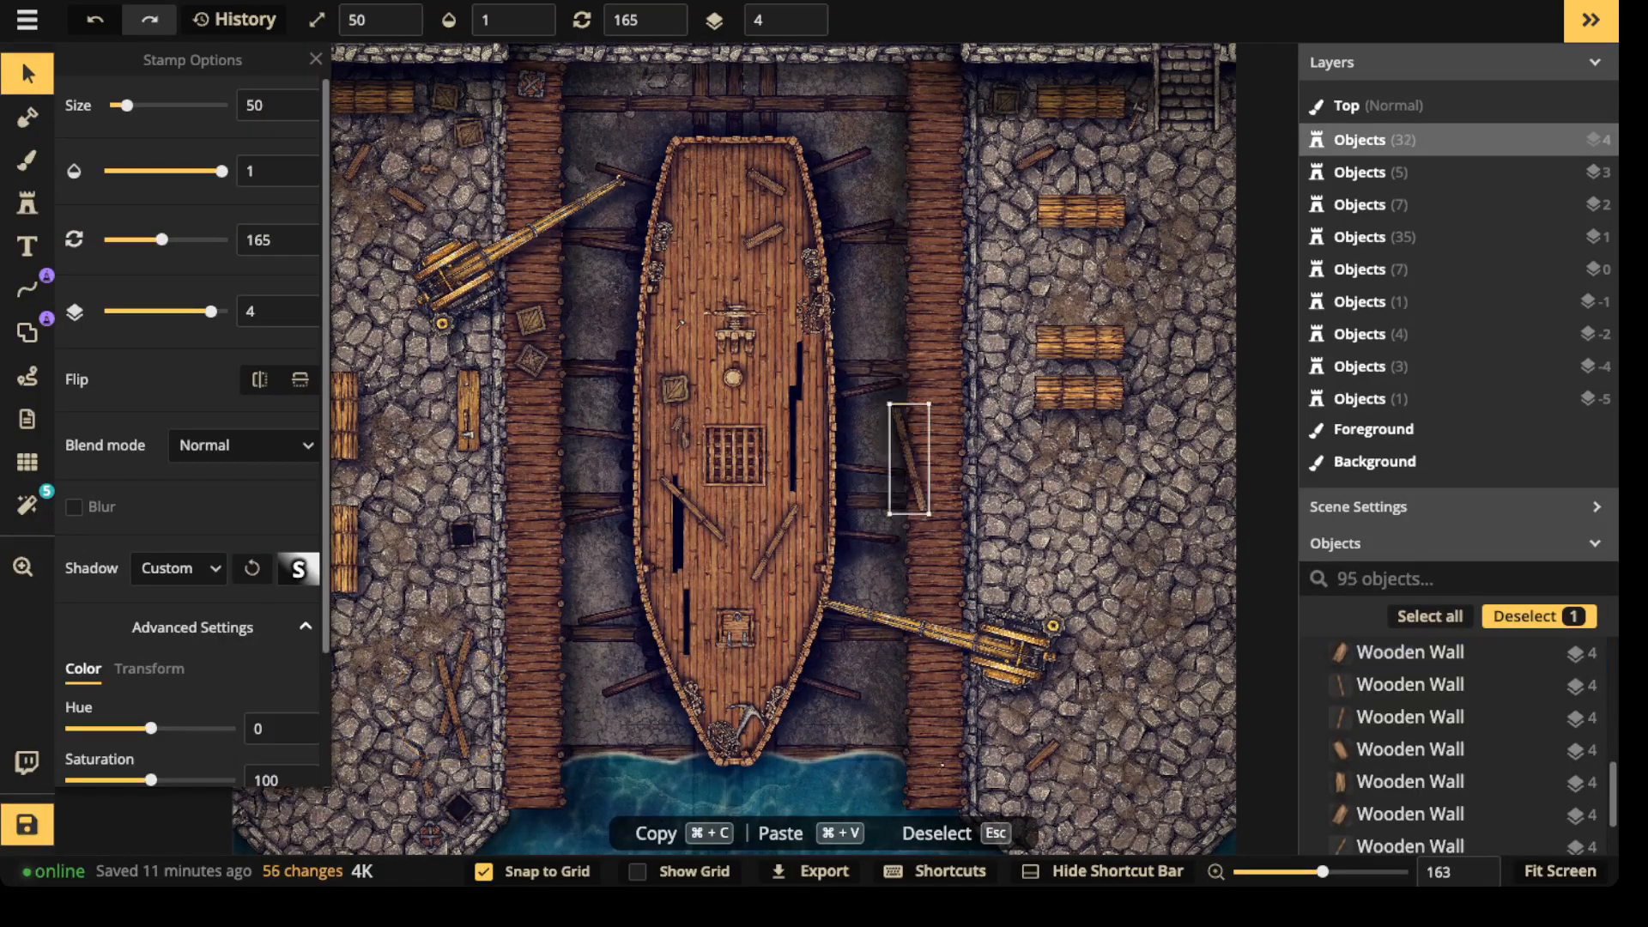
{"action": "scroll", "coordinate": [910, 458], "scroll_direction": "up", "scroll_amount": 1}
{"action": "scroll", "coordinate": [909, 458], "scroll_direction": "down", "scroll_amount": 5}
{"action": "left_click_drag", "start_coordinate": [909, 459], "coordinate": [885, 468]}
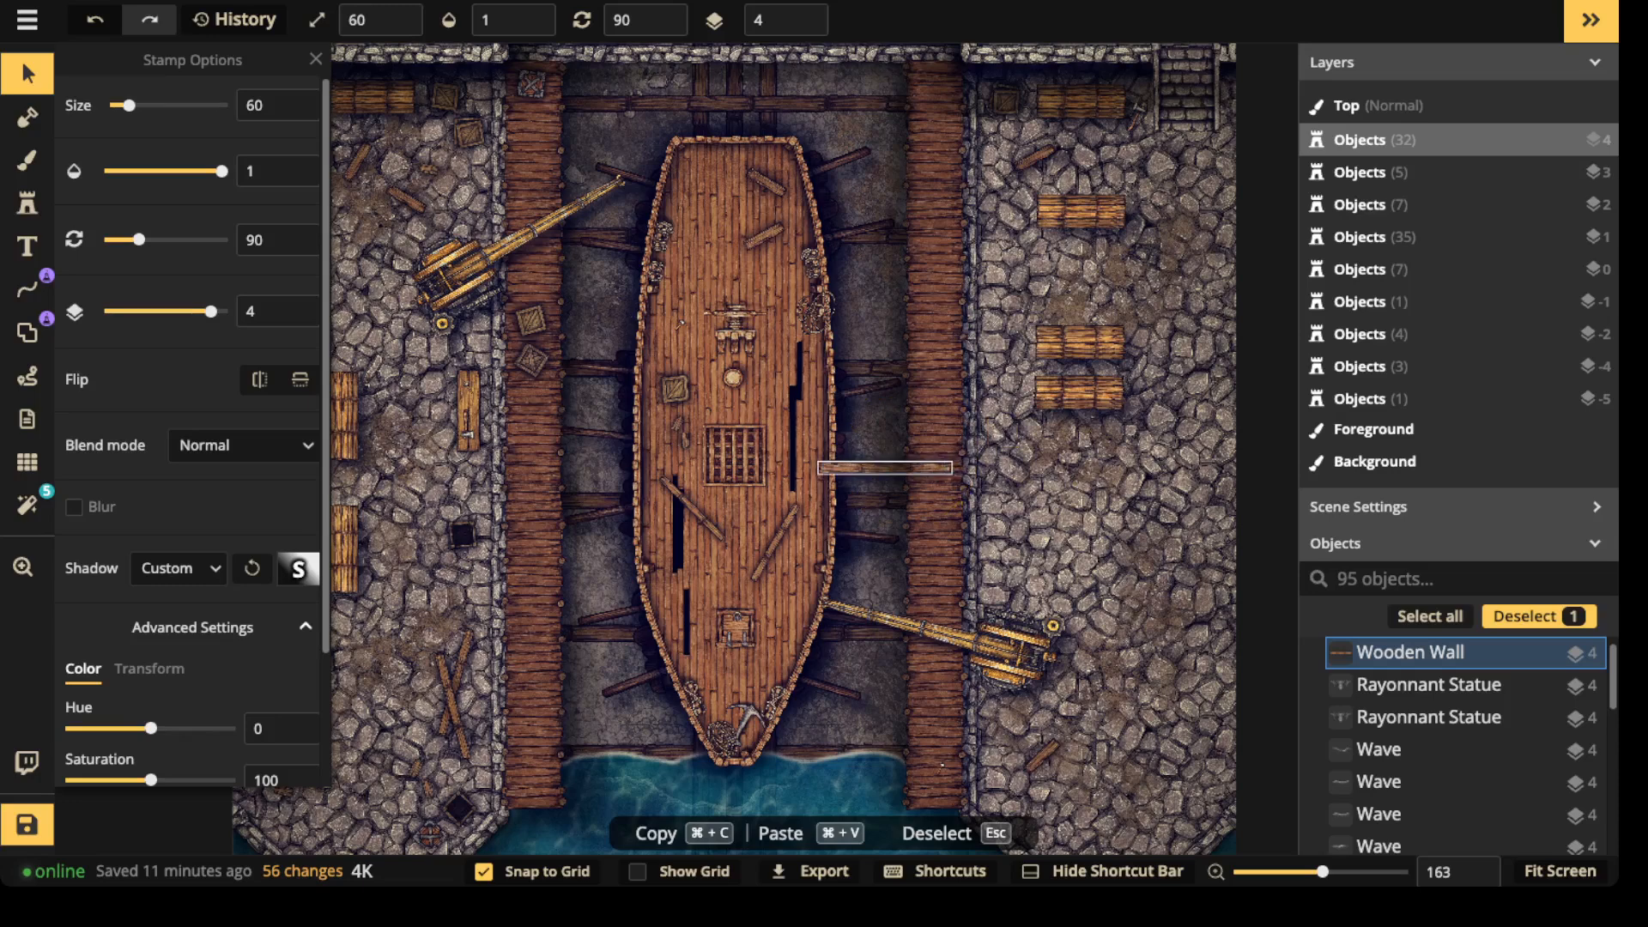
{"action": "left_click_drag", "start_coordinate": [885, 399], "coordinate": [876, 400]}
- Place two copies of the size 60 beam between the left walkway and the ship's hull, rotating the lower one to 82 degrees
{"action": "key", "text": "super+c"}
{"action": "key", "text": "super+v"}
{"action": "scroll", "coordinate": [901, 318], "scroll_direction": "up", "scroll_amount": 2}
{"action": "left_click_drag", "start_coordinate": [902, 319], "coordinate": [601, 450]}
{"action": "scroll", "coordinate": [601, 450], "scroll_direction": "down", "scroll_amount": 1}
{"action": "key", "text": "super+c"}
{"action": "key", "text": "super+v"}
{"action": "scroll", "coordinate": [592, 601], "scroll_direction": "down", "scroll_amount": 2}
{"action": "left_click_drag", "start_coordinate": [592, 601], "coordinate": [601, 485]}
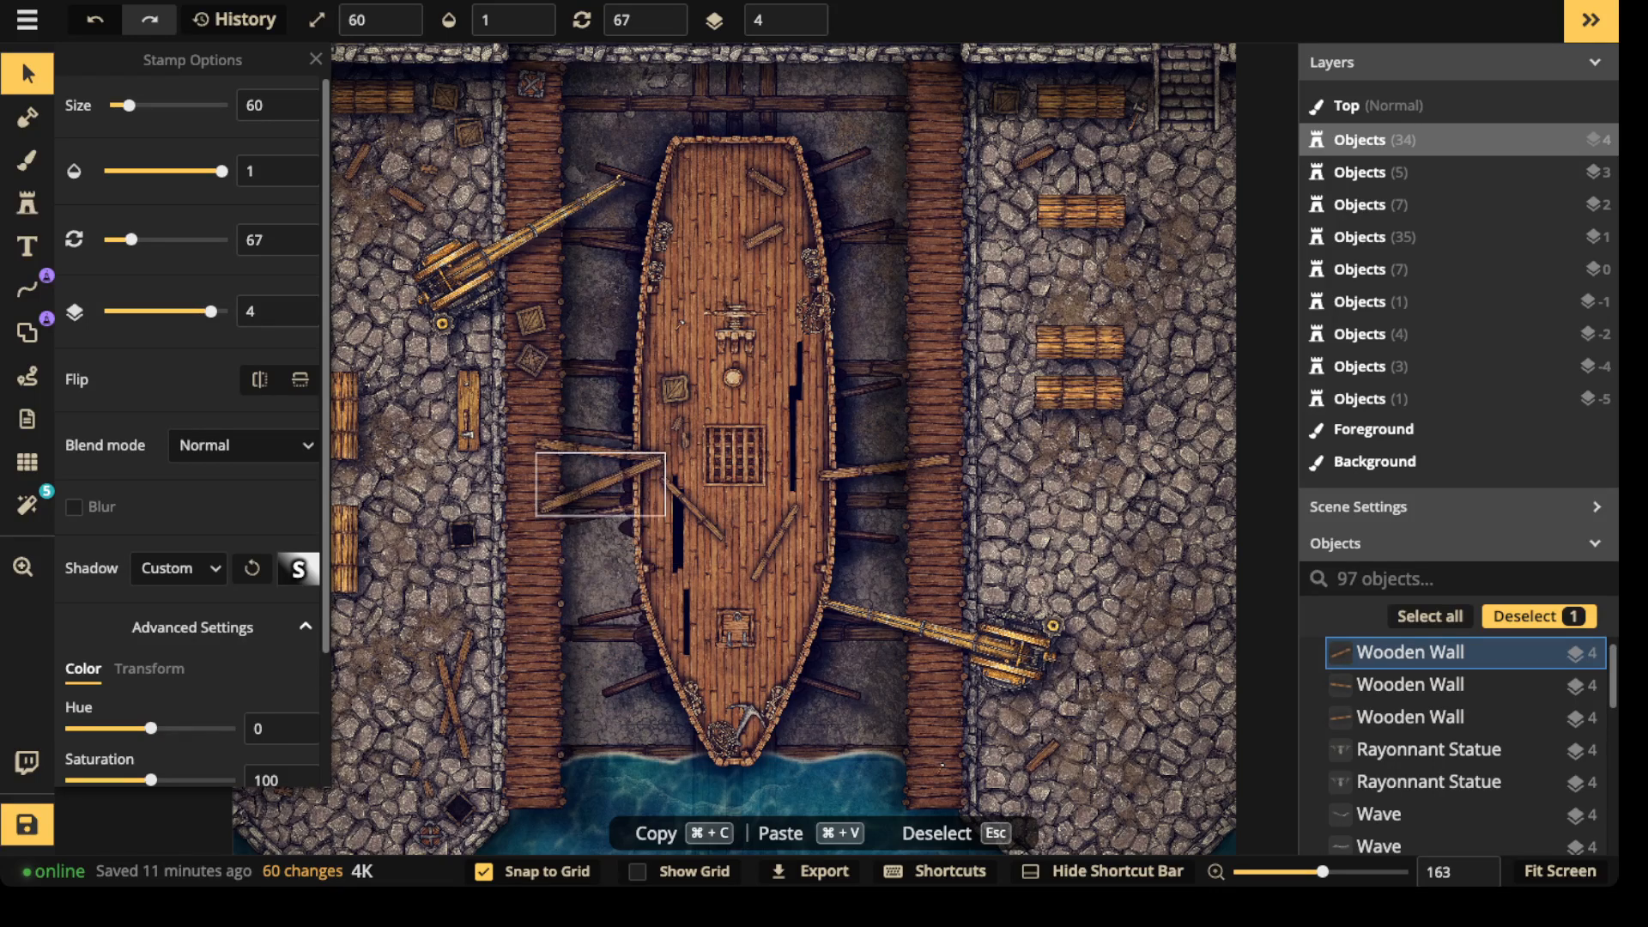
{"action": "scroll", "coordinate": [678, 420], "scroll_direction": "up", "scroll_amount": 1}
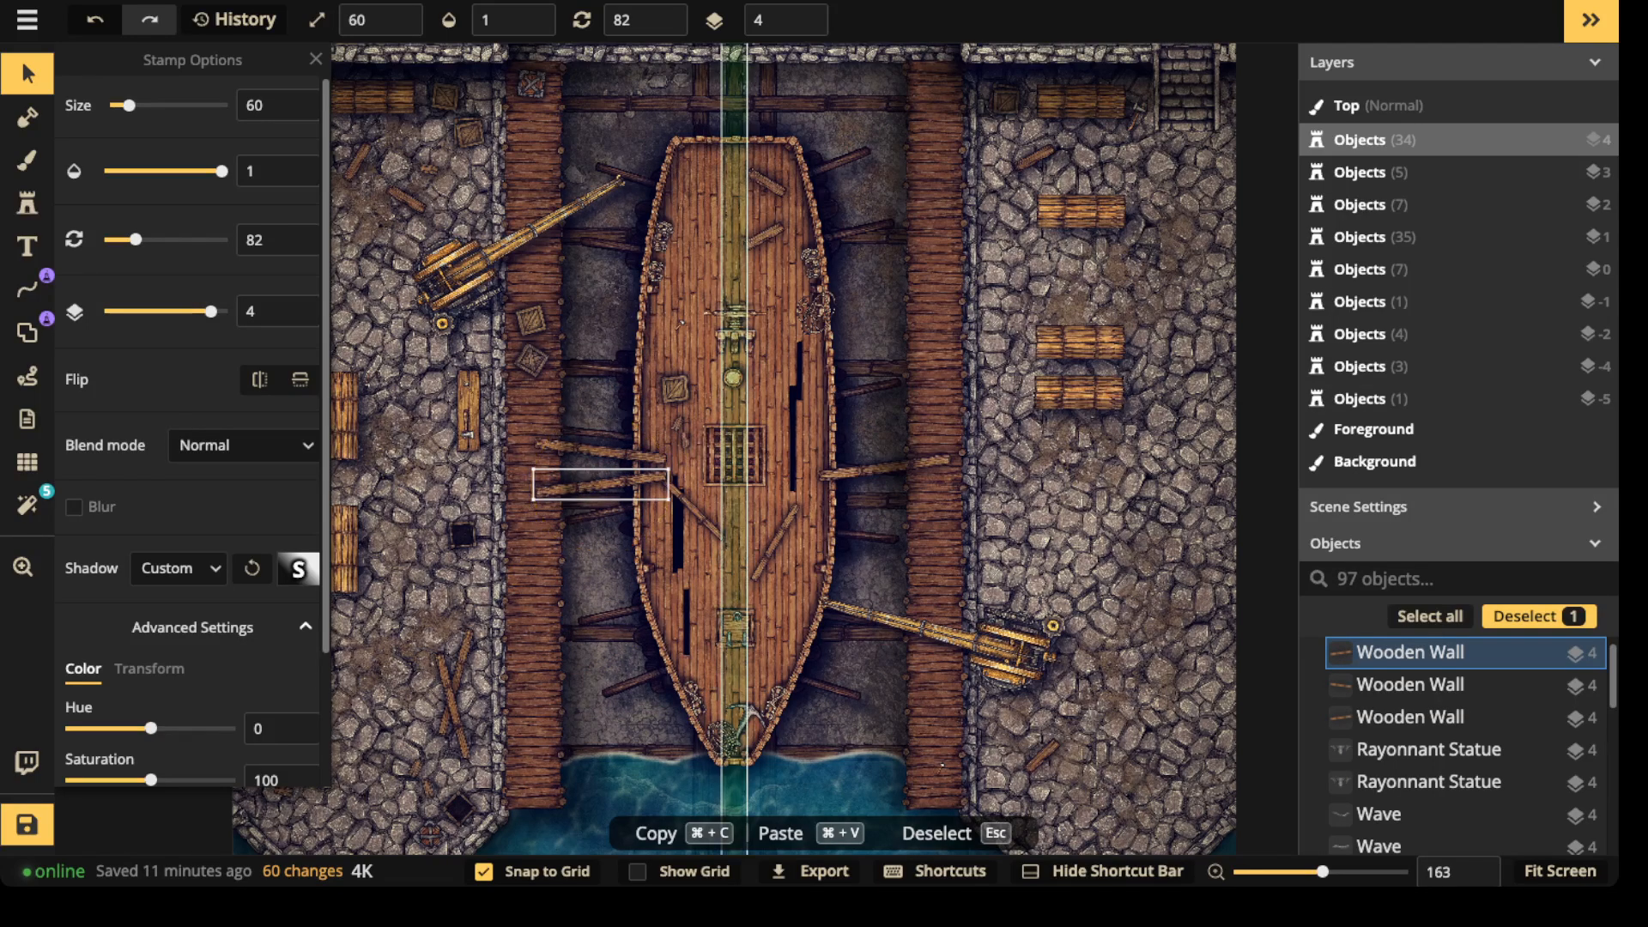
- Add another beam copy near the coiled ropes on the ship's upper right side, rotated to 97 degrees
{"action": "key", "text": "super+v"}
{"action": "scroll", "coordinate": [884, 318], "scroll_direction": "down", "scroll_amount": 1}
{"action": "scroll", "coordinate": [885, 317], "scroll_direction": "up", "scroll_amount": 2}
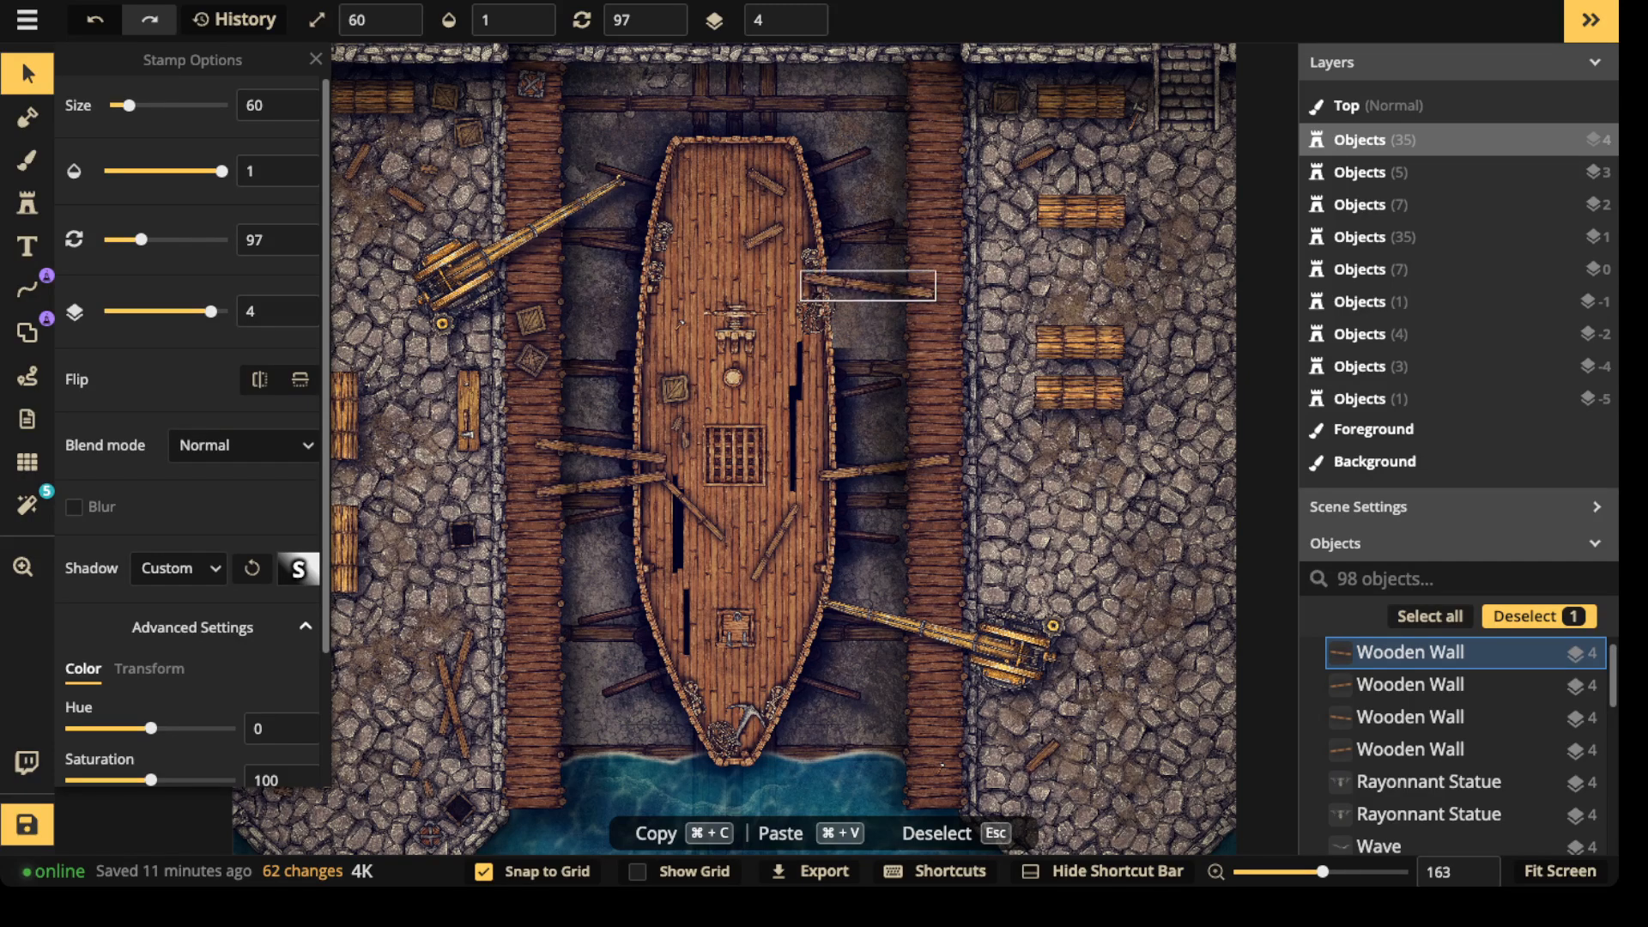
- Erase the Top layer shading along the upper right beam with a size 7 brush at opacity 1
{"action": "left_click", "coordinate": [27, 160]}
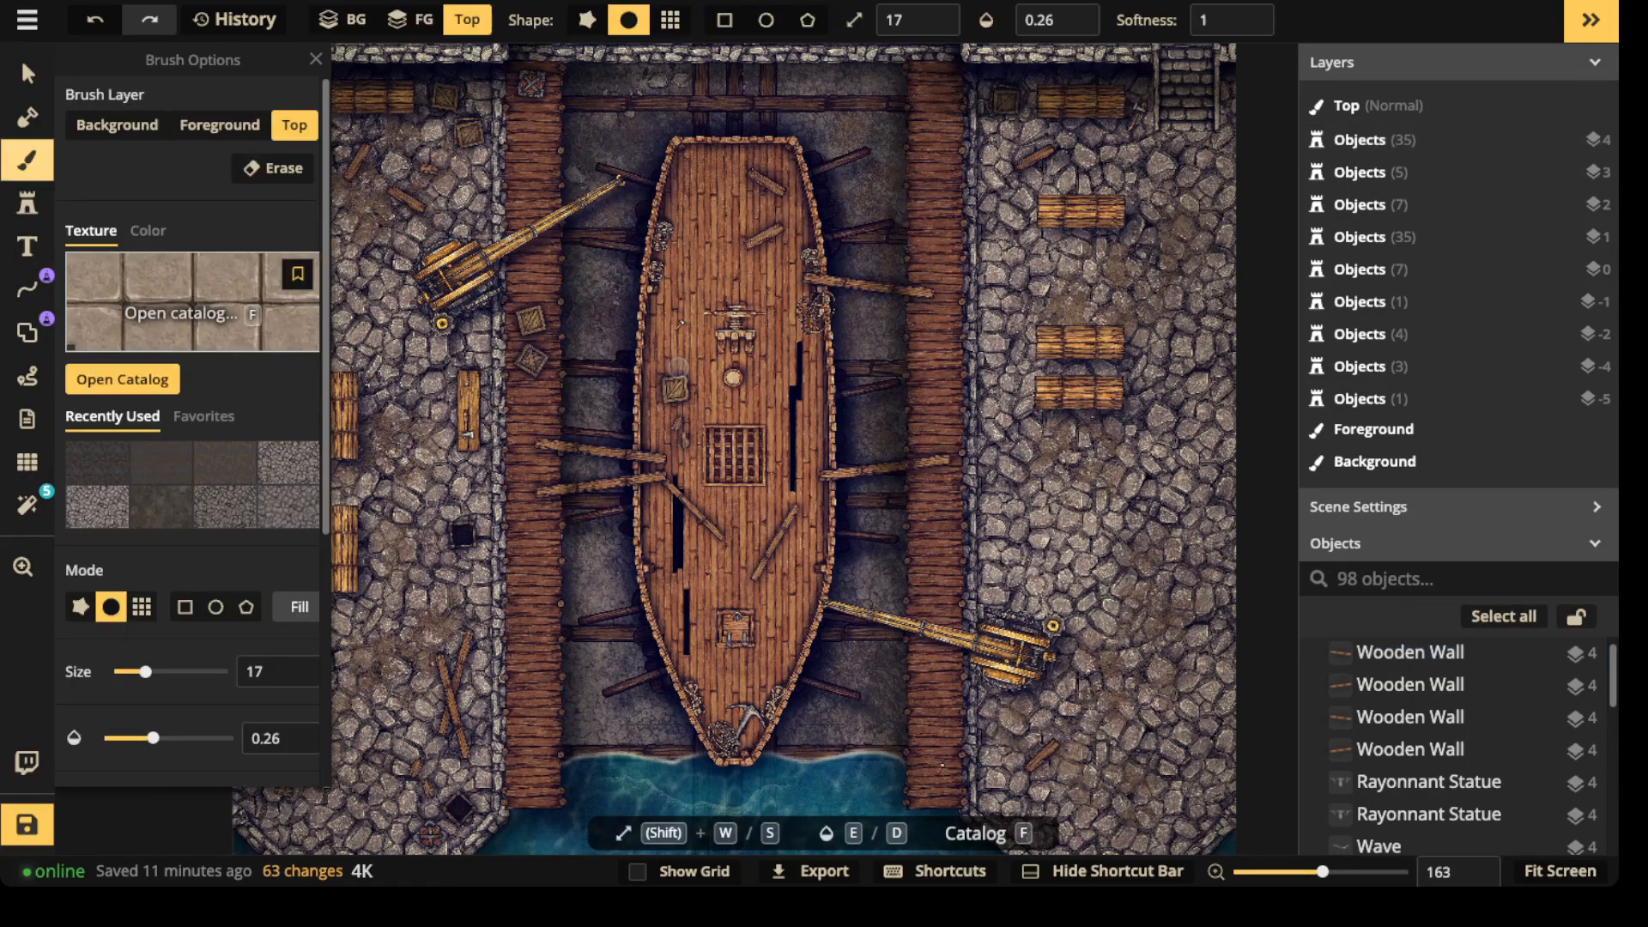
{"action": "left_click", "coordinate": [272, 168]}
{"action": "scroll", "coordinate": [748, 292], "scroll_direction": "up", "scroll_amount": 5}
{"action": "key", "text": "shift+s"}
{"action": "left_click_drag", "start_coordinate": [979, 317], "coordinate": [1085, 330]}
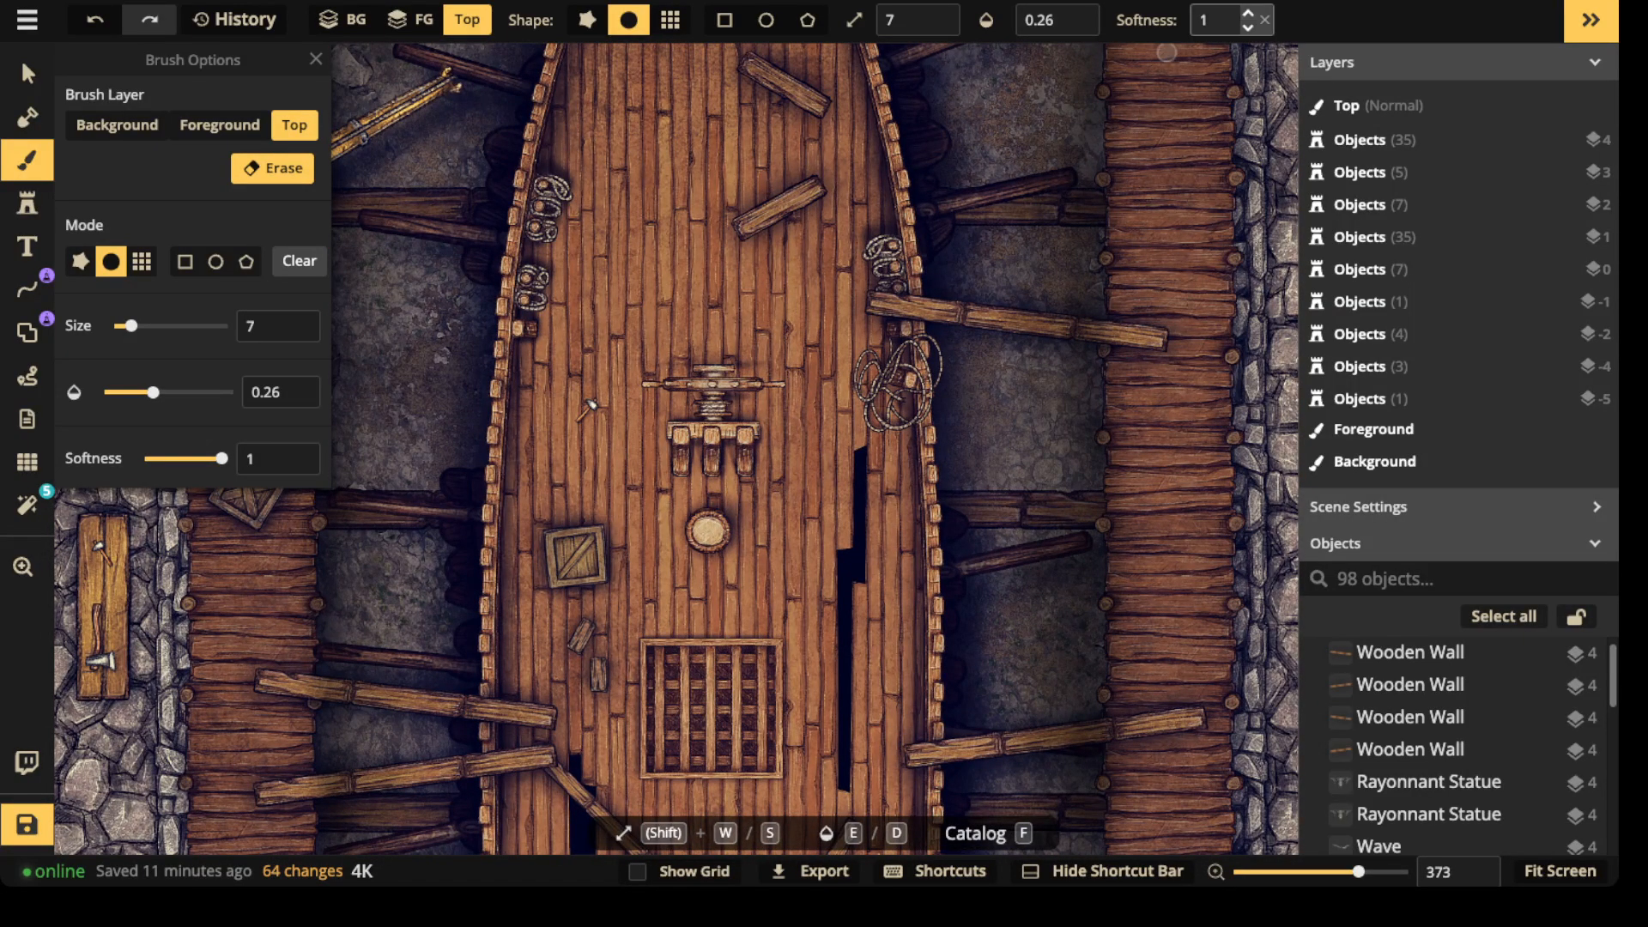
{"action": "key", "text": "shift+e"}
{"action": "left_click_drag", "start_coordinate": [1081, 330], "coordinate": [1061, 321]}
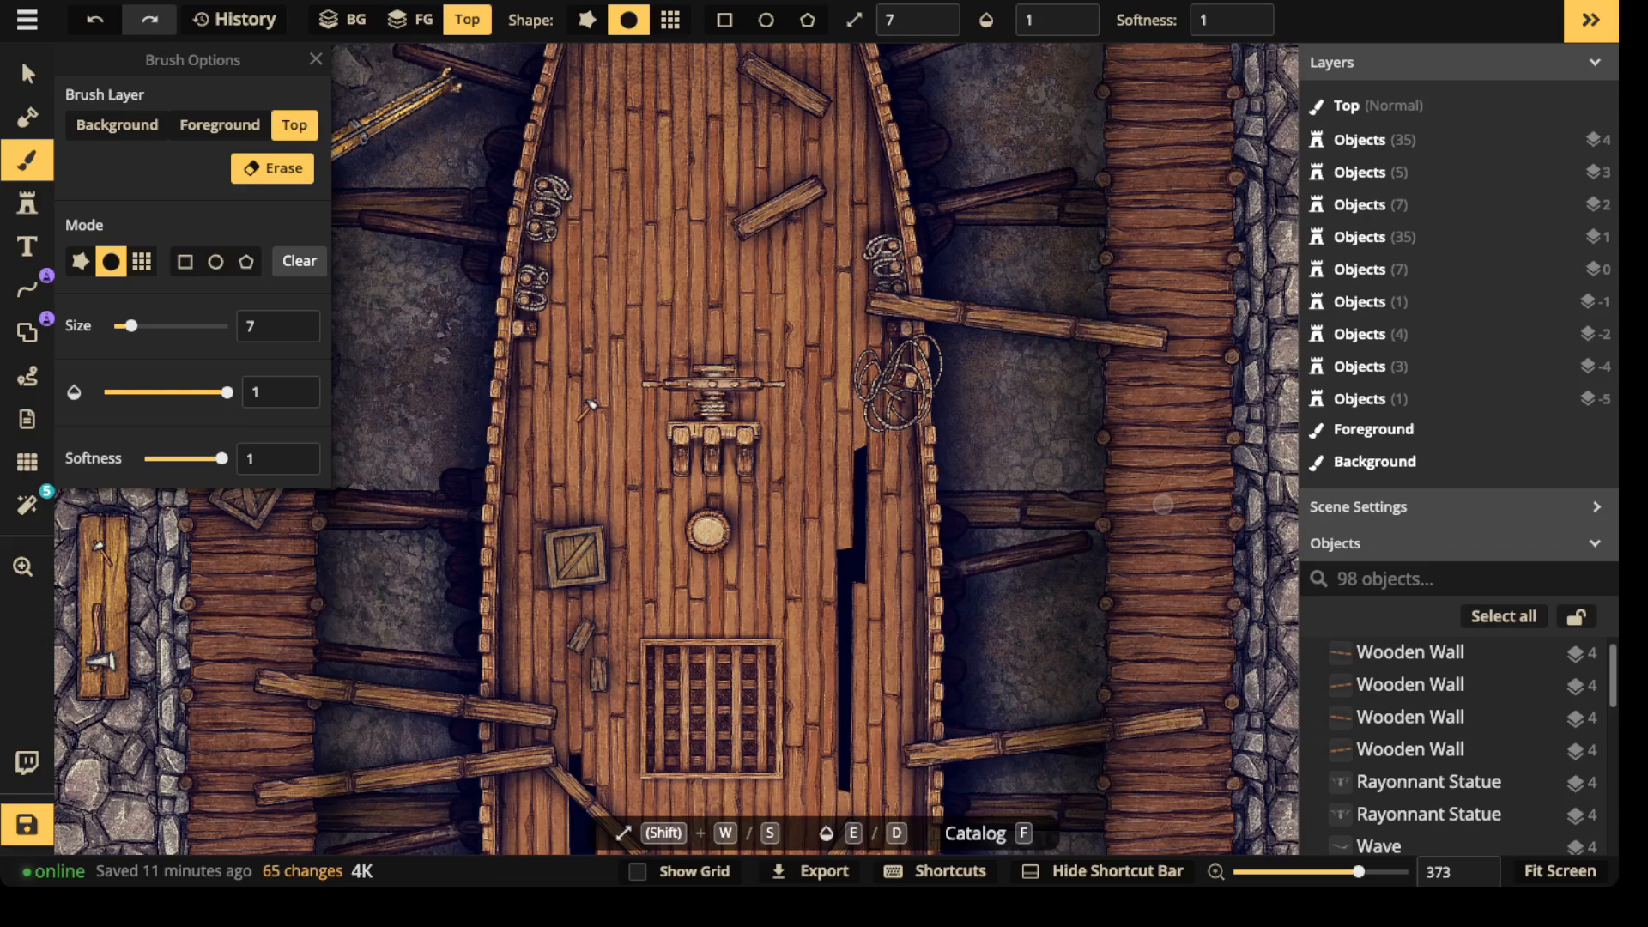
- Erase the Top layer shading over the lower right beam and the ends of the two beams on the left walkway
{"action": "scroll", "coordinate": [1164, 676], "scroll_direction": "down", "scroll_amount": 3}
{"action": "mouse_move", "coordinate": [1024, 552]}
{"action": "left_mouse_down"}
{"action": "mouse_move", "coordinate": [961, 569]}
{"action": "mouse_move", "coordinate": [1155, 502]}
{"action": "left_mouse_up"}
{"action": "scroll", "coordinate": [624, 544], "scroll_direction": "left", "scroll_amount": 3}
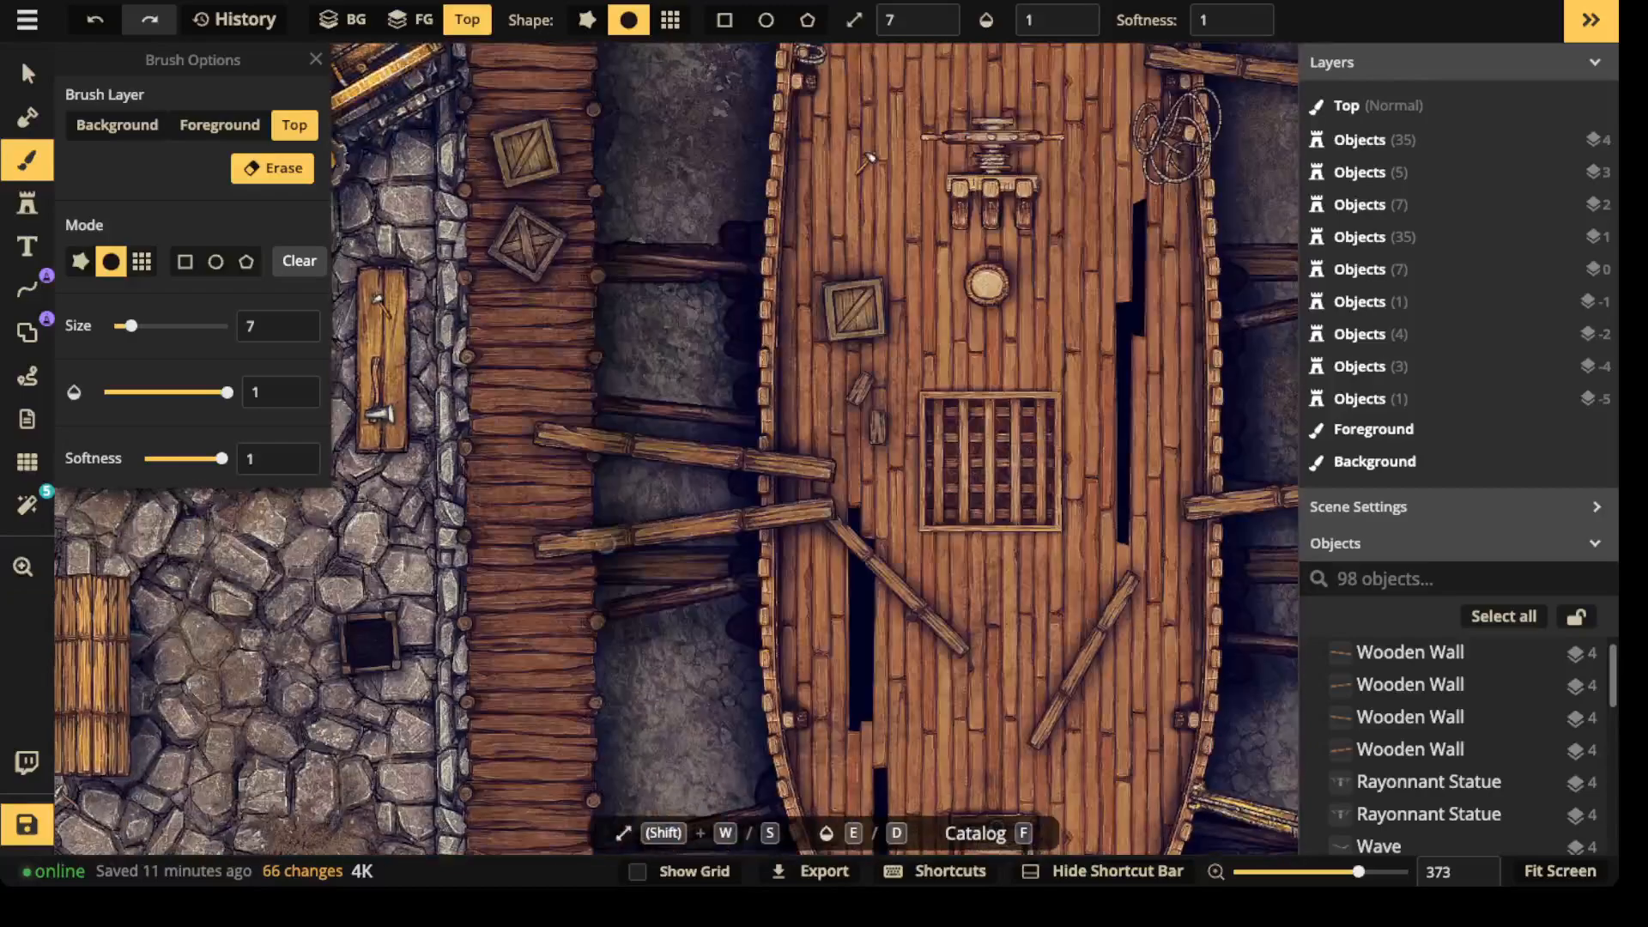
{"action": "mouse_move", "coordinate": [559, 546]}
{"action": "left_mouse_down"}
{"action": "mouse_move", "coordinate": [698, 521]}
{"action": "mouse_move", "coordinate": [618, 526]}
{"action": "left_mouse_up"}
{"action": "mouse_move", "coordinate": [612, 446]}
{"action": "left_mouse_down"}
{"action": "mouse_move", "coordinate": [640, 447]}
{"action": "mouse_move", "coordinate": [564, 436]}
{"action": "left_mouse_up"}
{"action": "scroll", "coordinate": [653, 343], "scroll_direction": "up", "scroll_amount": 1}
{"action": "scroll", "coordinate": [743, 202], "scroll_direction": "right", "scroll_amount": 1}
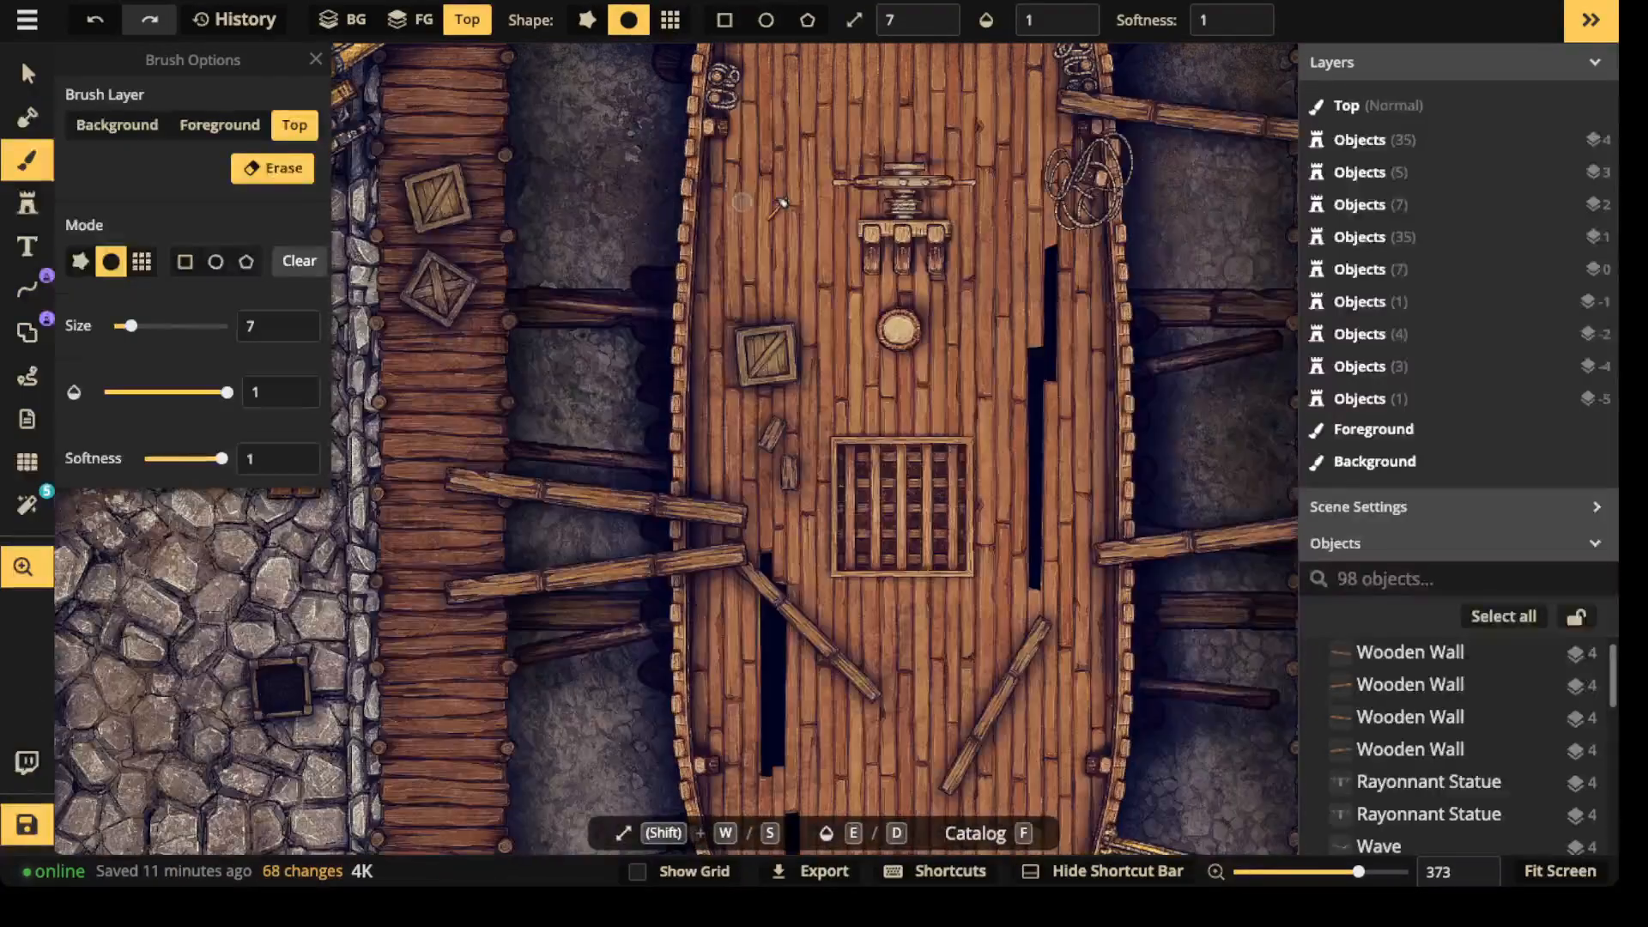
{"action": "scroll", "coordinate": [743, 202], "scroll_direction": "down", "scroll_amount": 4}
{"action": "scroll", "coordinate": [743, 202], "scroll_direction": "right", "scroll_amount": 1}
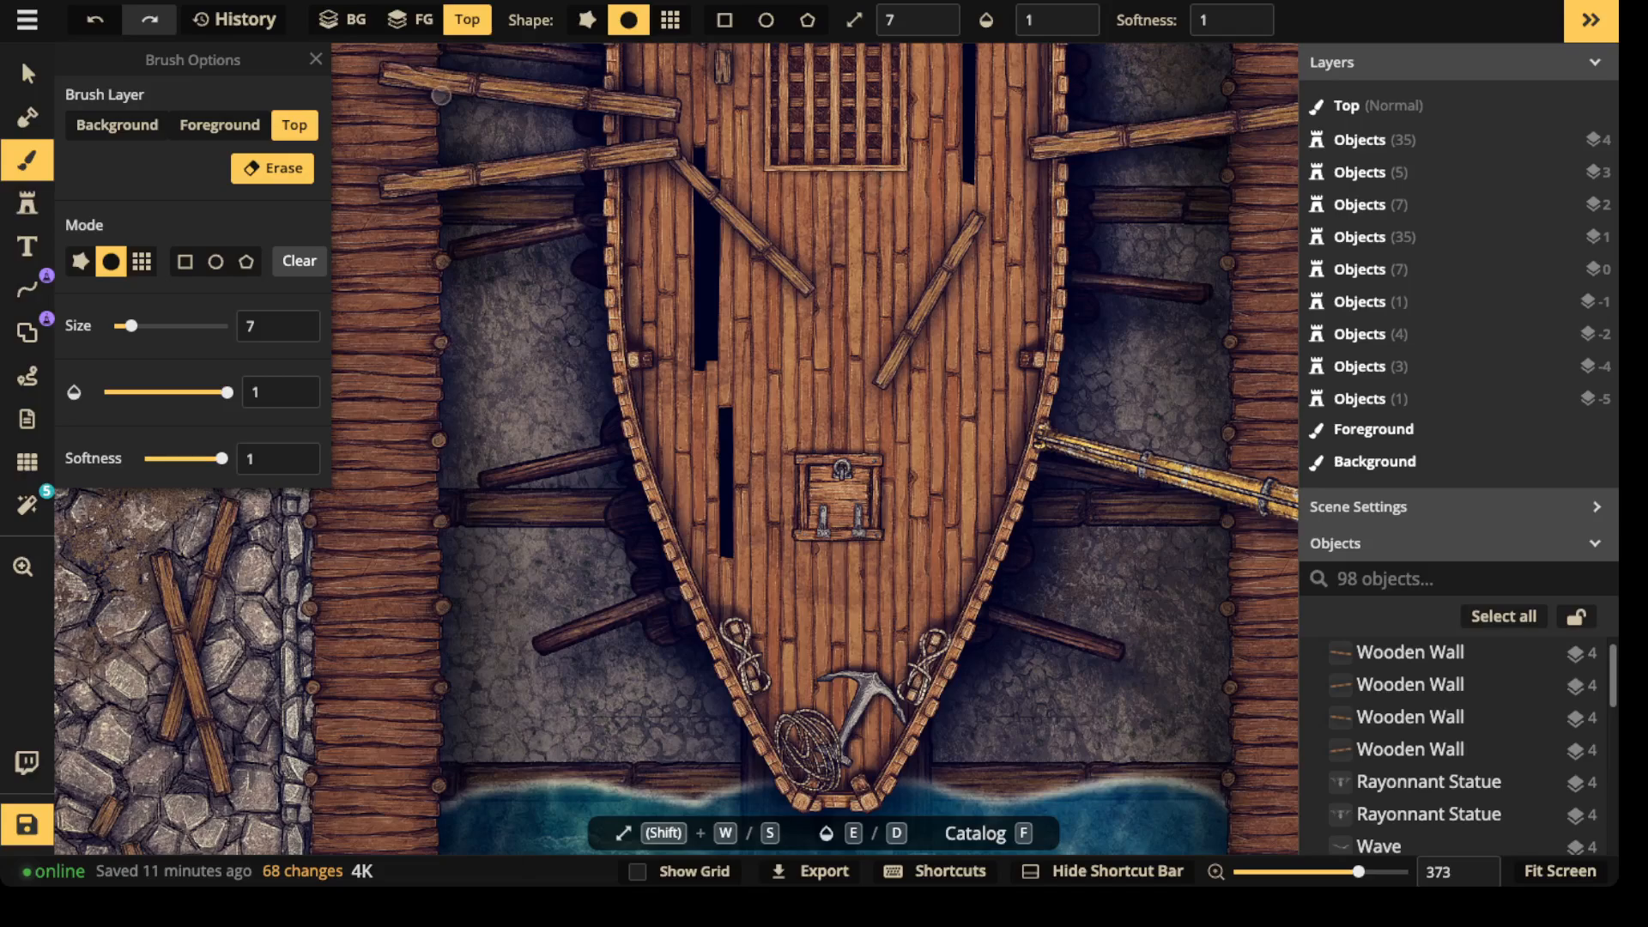
{"action": "key", "text": "Escape"}
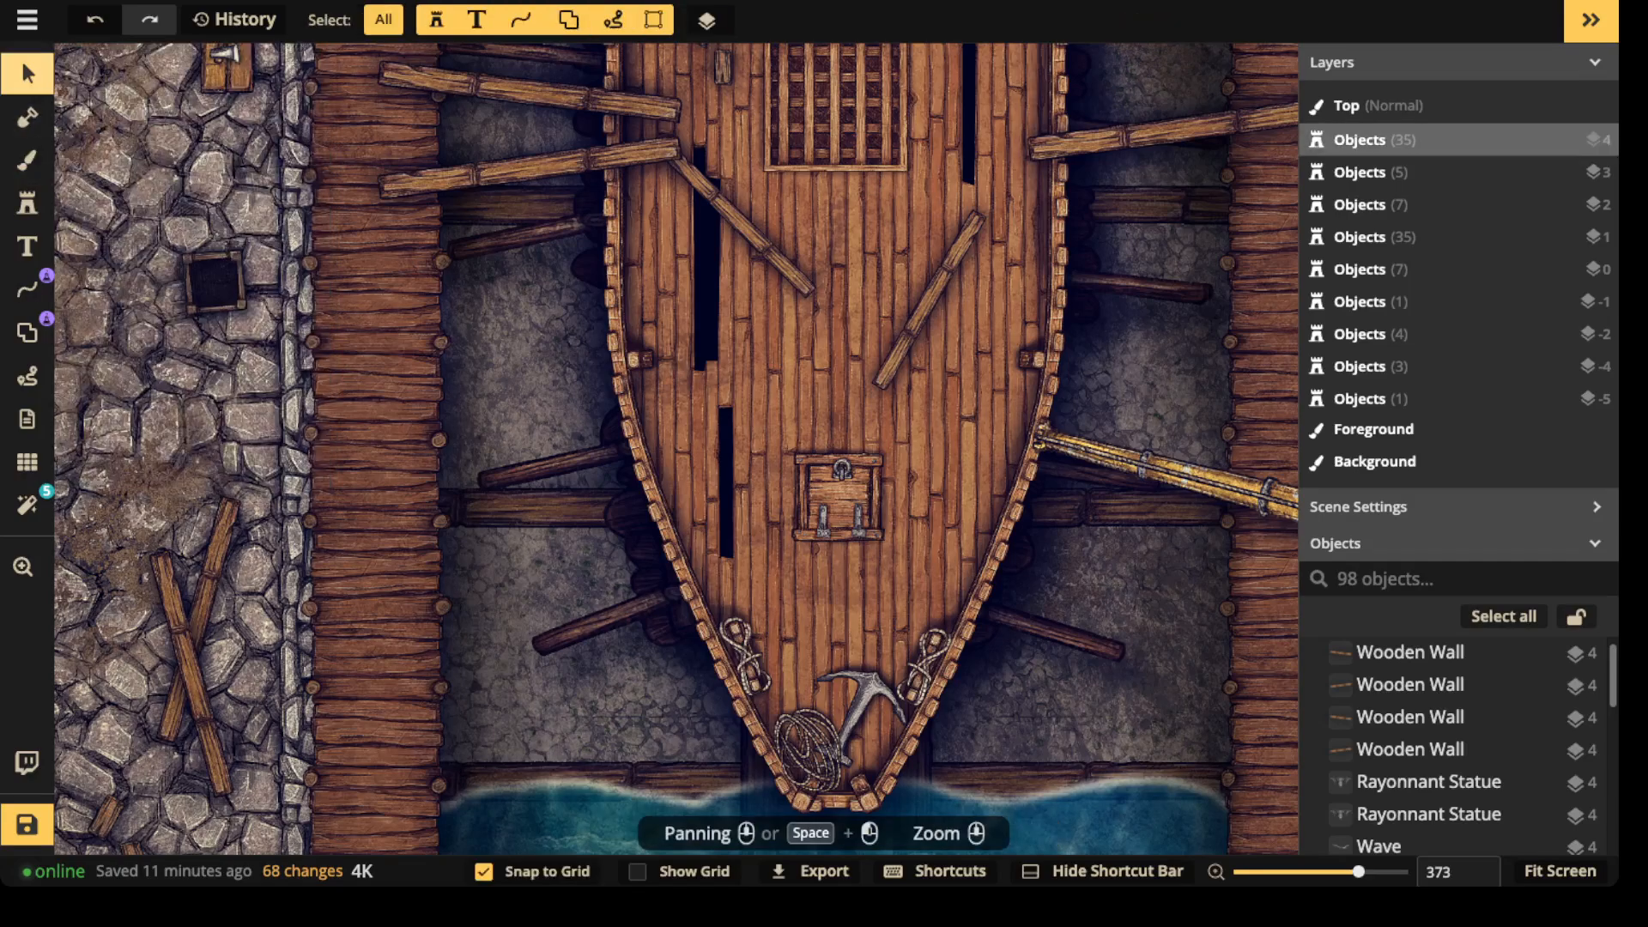
- Add a custom color adjustment filter to the map
{"action": "scroll", "coordinate": [550, 181], "scroll_direction": "down", "scroll_amount": 5}
{"action": "scroll", "coordinate": [550, 180], "scroll_direction": "down", "scroll_amount": 8}
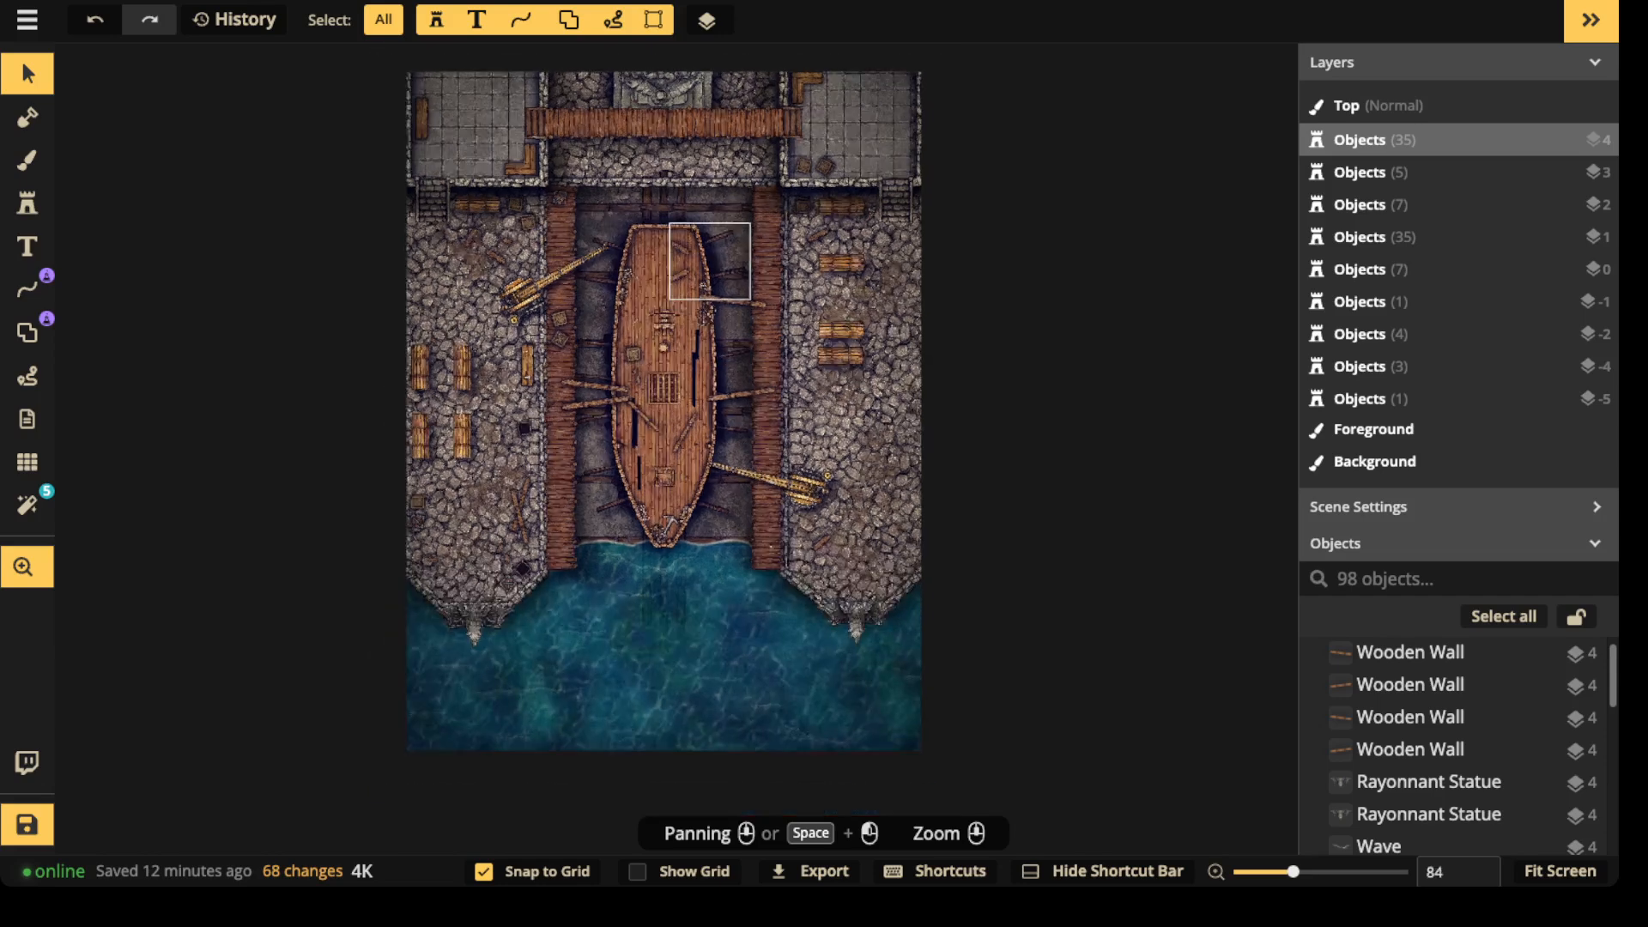
{"action": "scroll", "coordinate": [682, 296], "scroll_direction": "down", "scroll_amount": 1}
{"action": "left_click", "coordinate": [27, 504]}
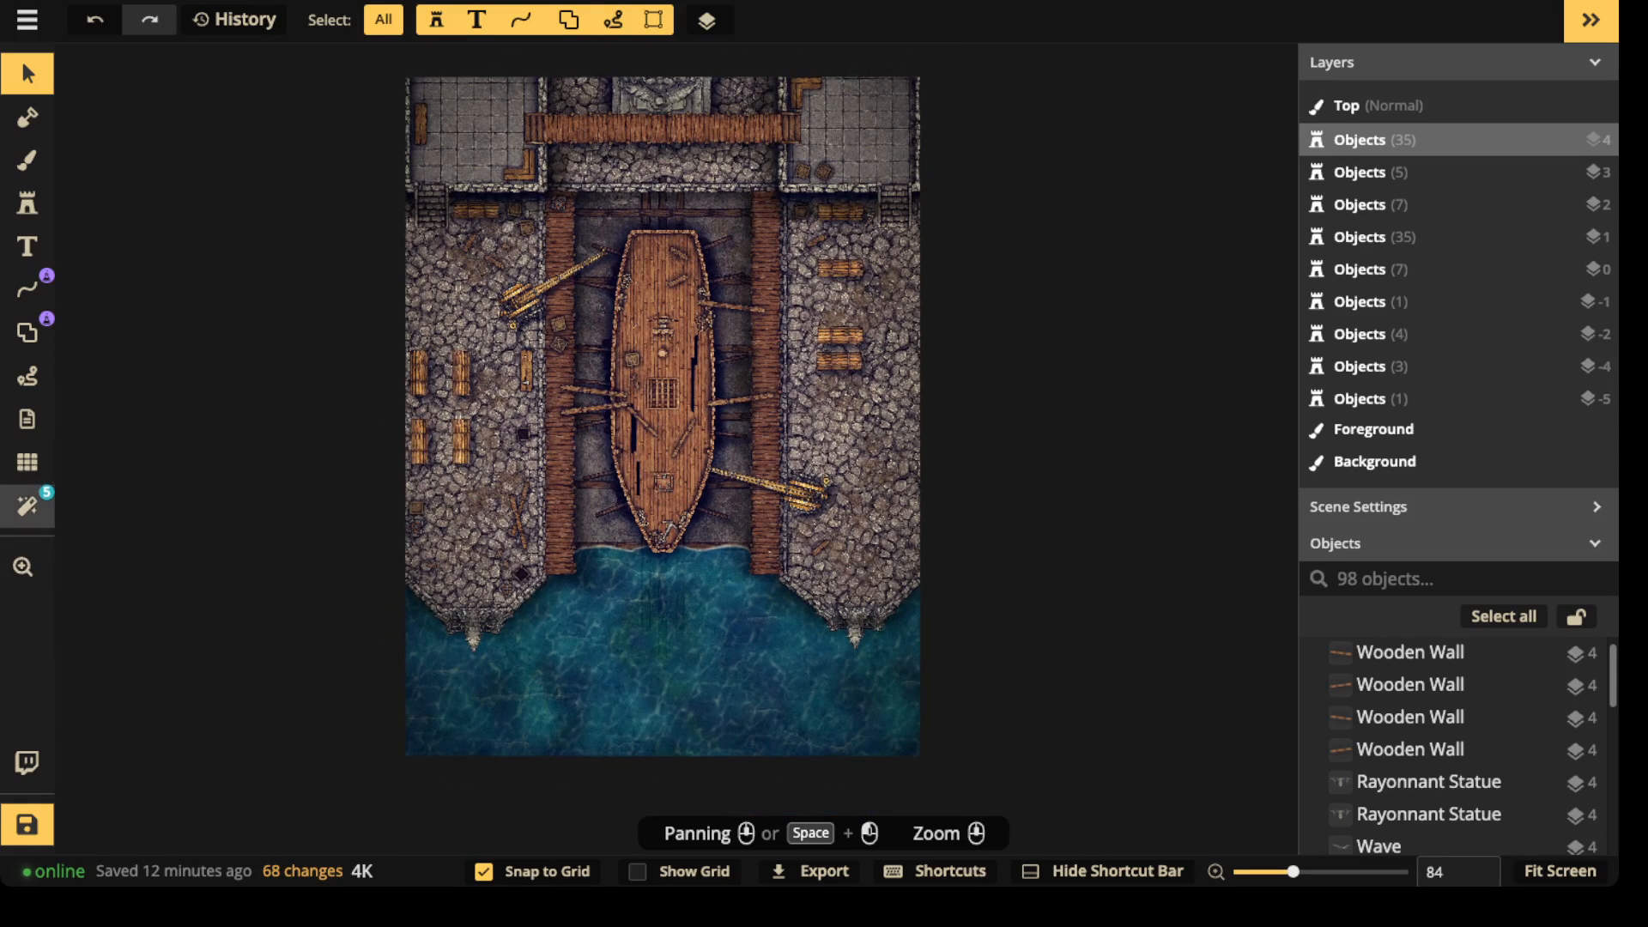
{"action": "left_click", "coordinate": [192, 681]}
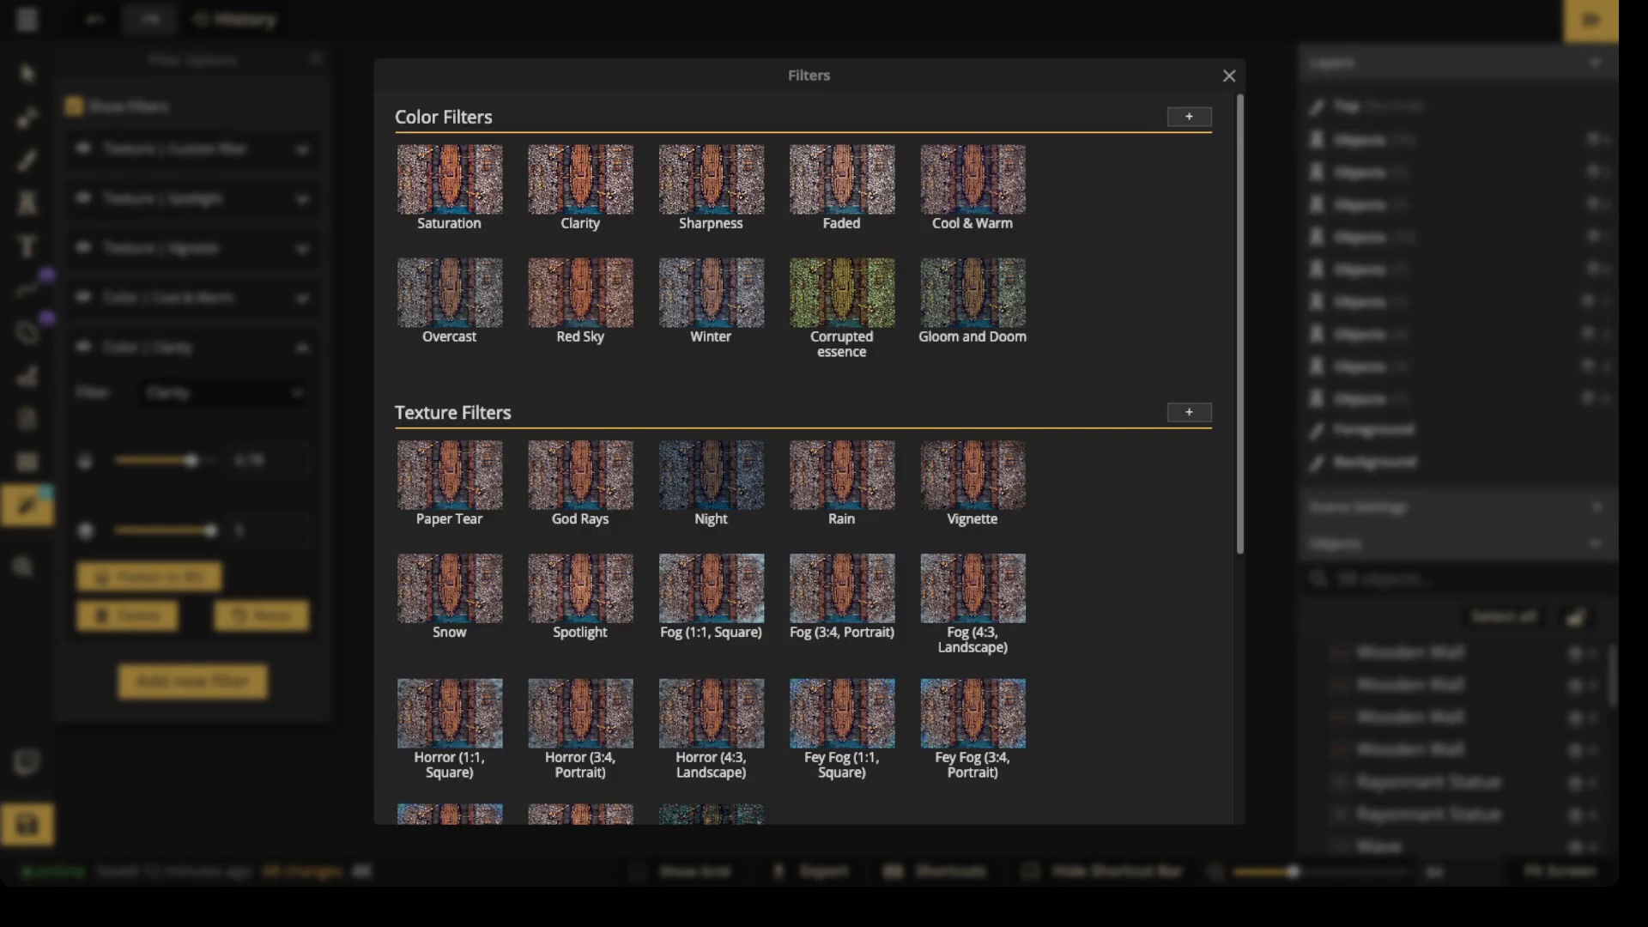
{"action": "scroll", "coordinate": [807, 455], "scroll_direction": "down", "scroll_amount": 5}
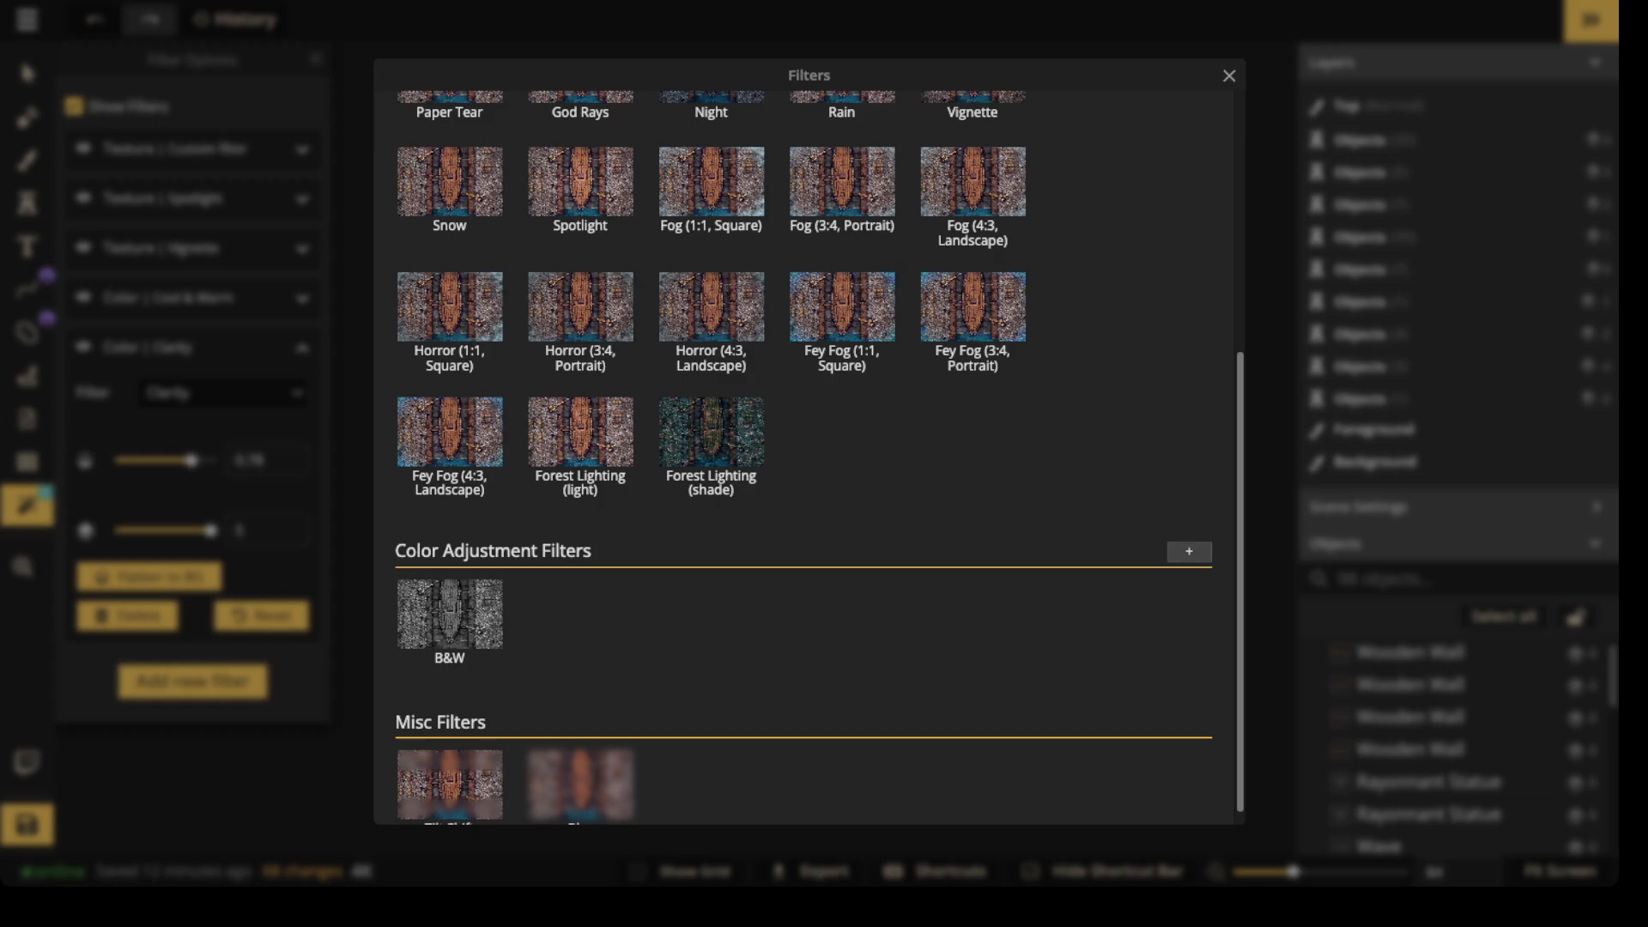
{"action": "left_click", "coordinate": [1189, 550]}
{"action": "scroll", "coordinate": [189, 429], "scroll_direction": "up", "scroll_amount": 2}
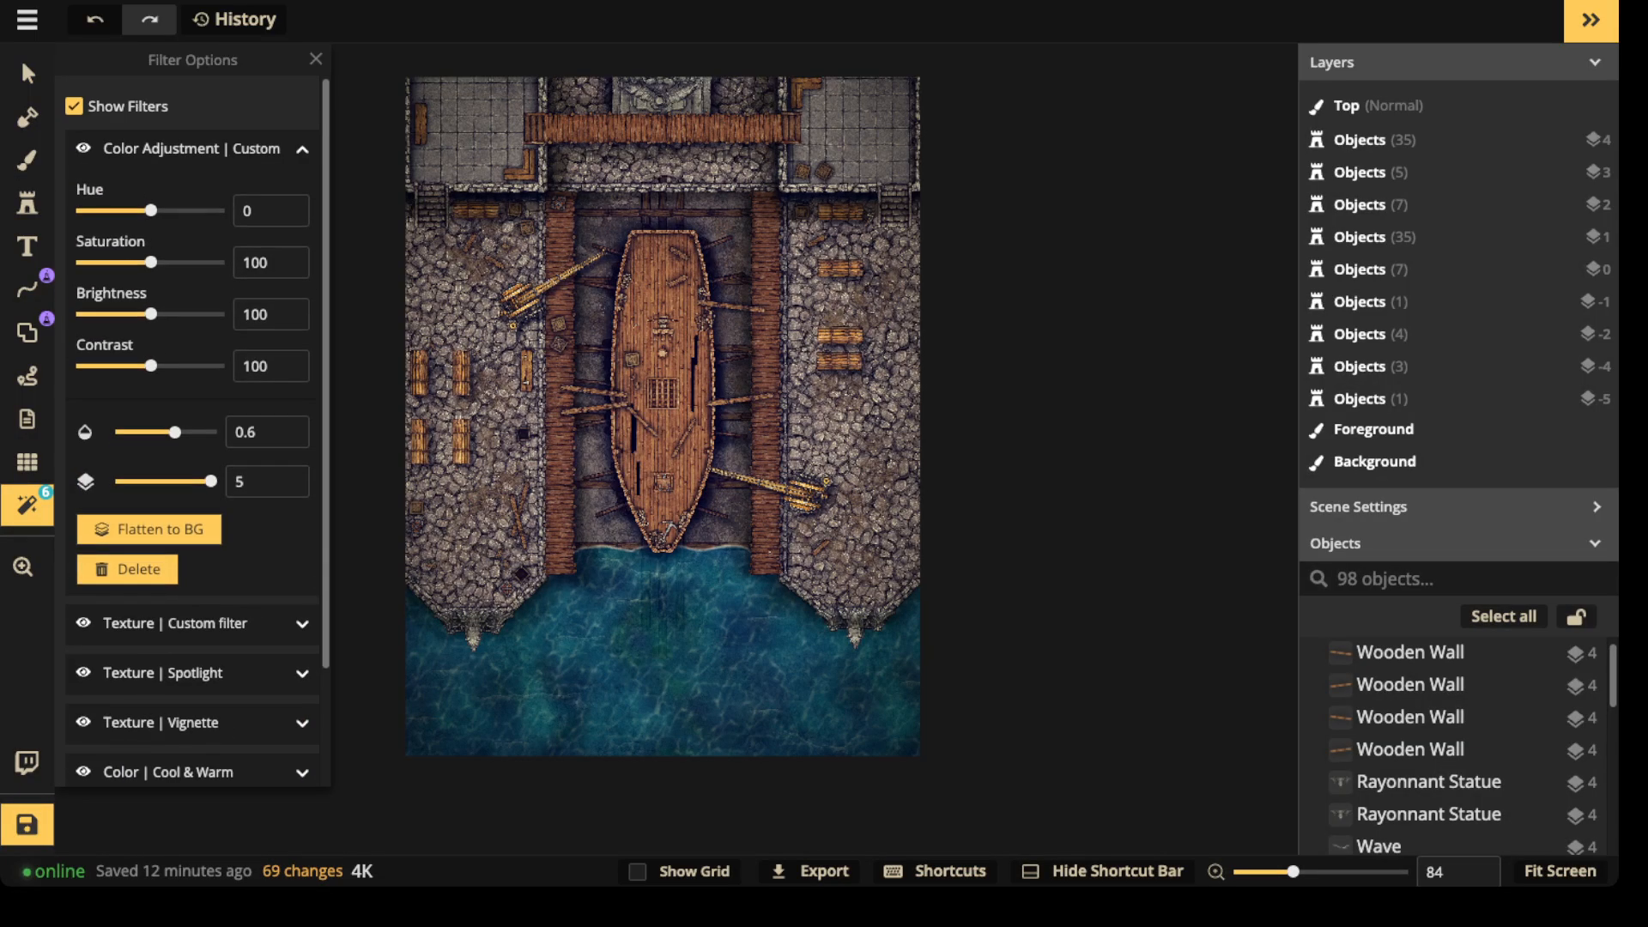
- Raise the custom color adjustment filter's saturation to 164 and check the colors across the dock and ship
{"action": "left_click_drag", "start_coordinate": [152, 262], "coordinate": [191, 262]}
{"action": "scroll", "coordinate": [645, 572], "scroll_direction": "down", "scroll_amount": 2}
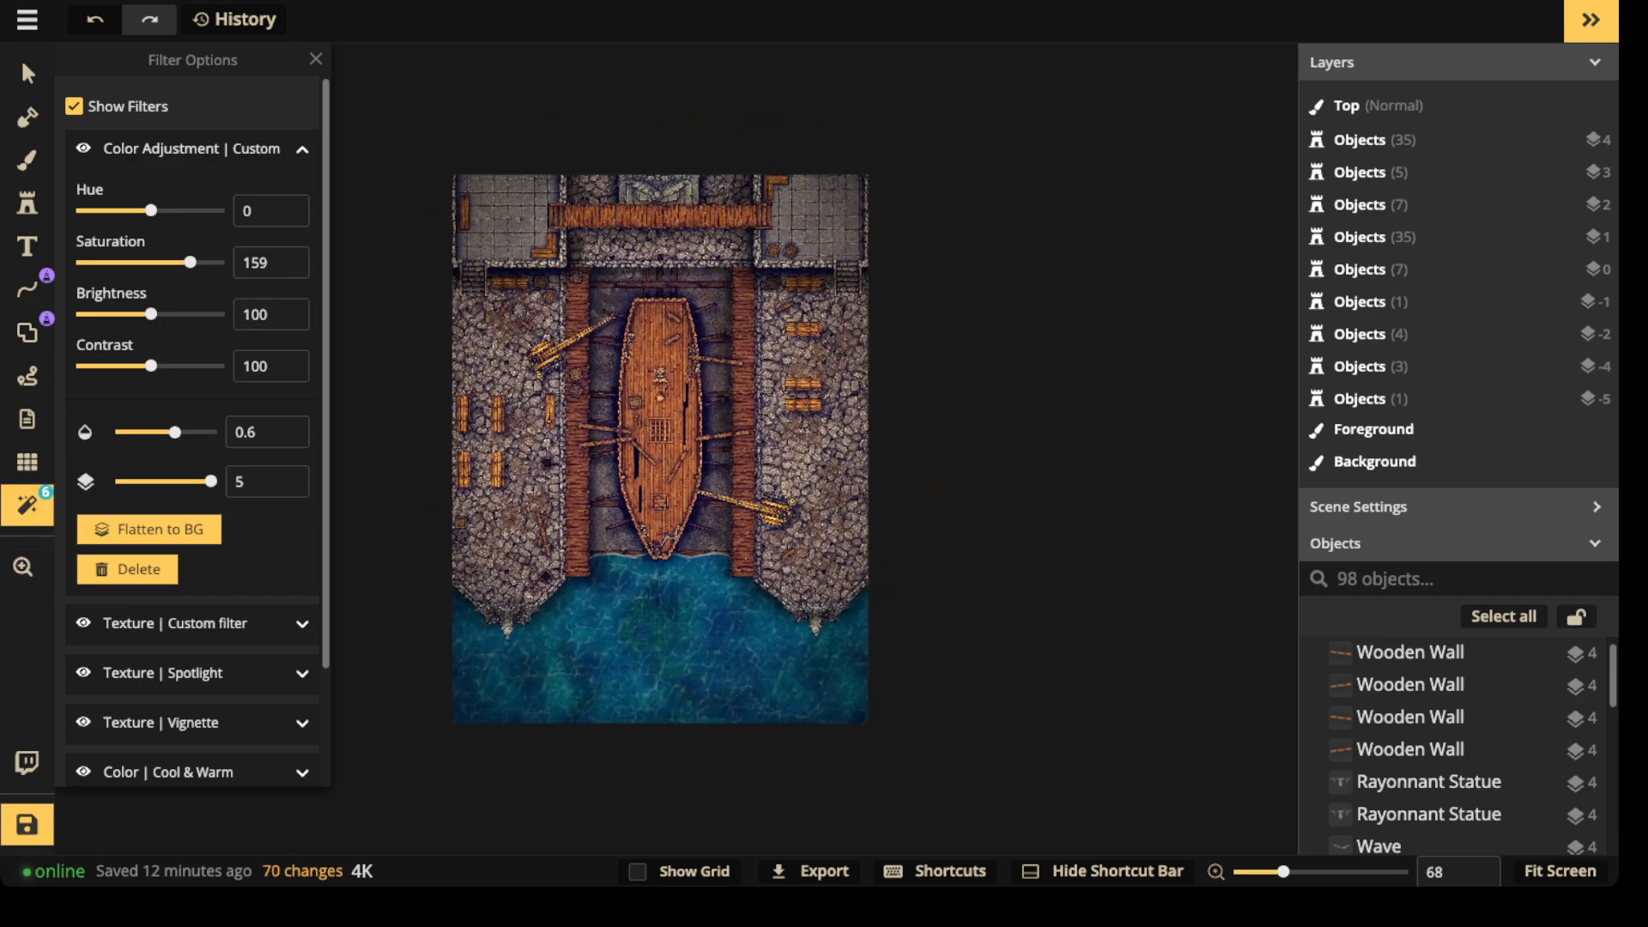
{"action": "scroll", "coordinate": [627, 298], "scroll_direction": "up", "scroll_amount": 5}
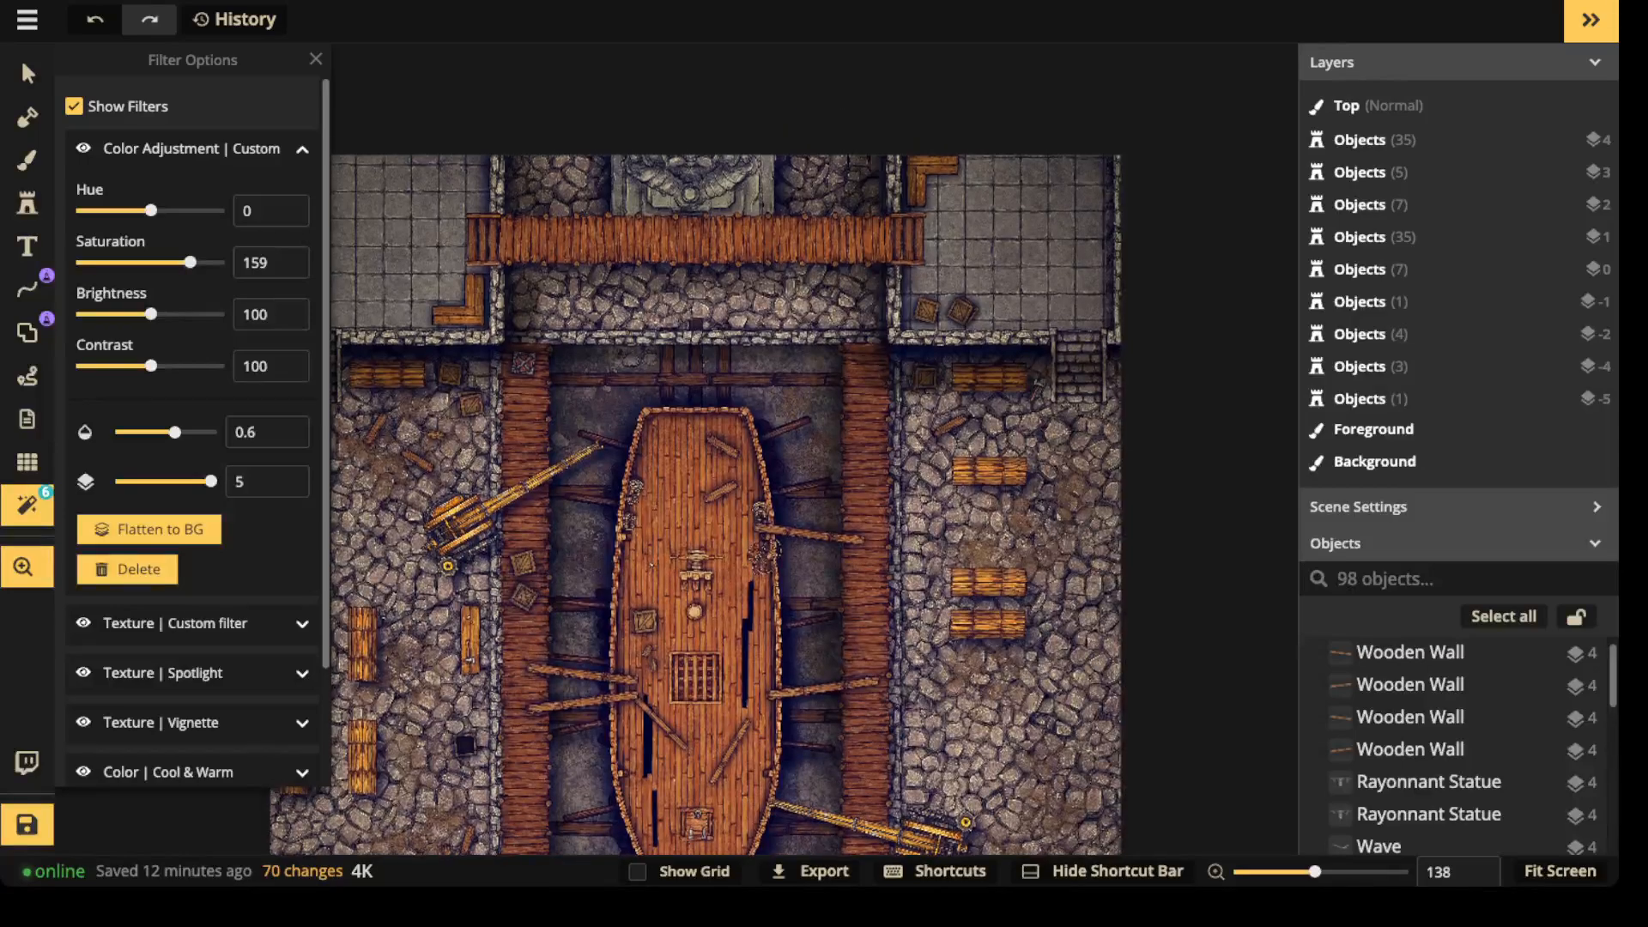
{"action": "scroll", "coordinate": [695, 301], "scroll_direction": "down", "scroll_amount": 3}
{"action": "scroll", "coordinate": [721, 592], "scroll_direction": "up", "scroll_amount": 3}
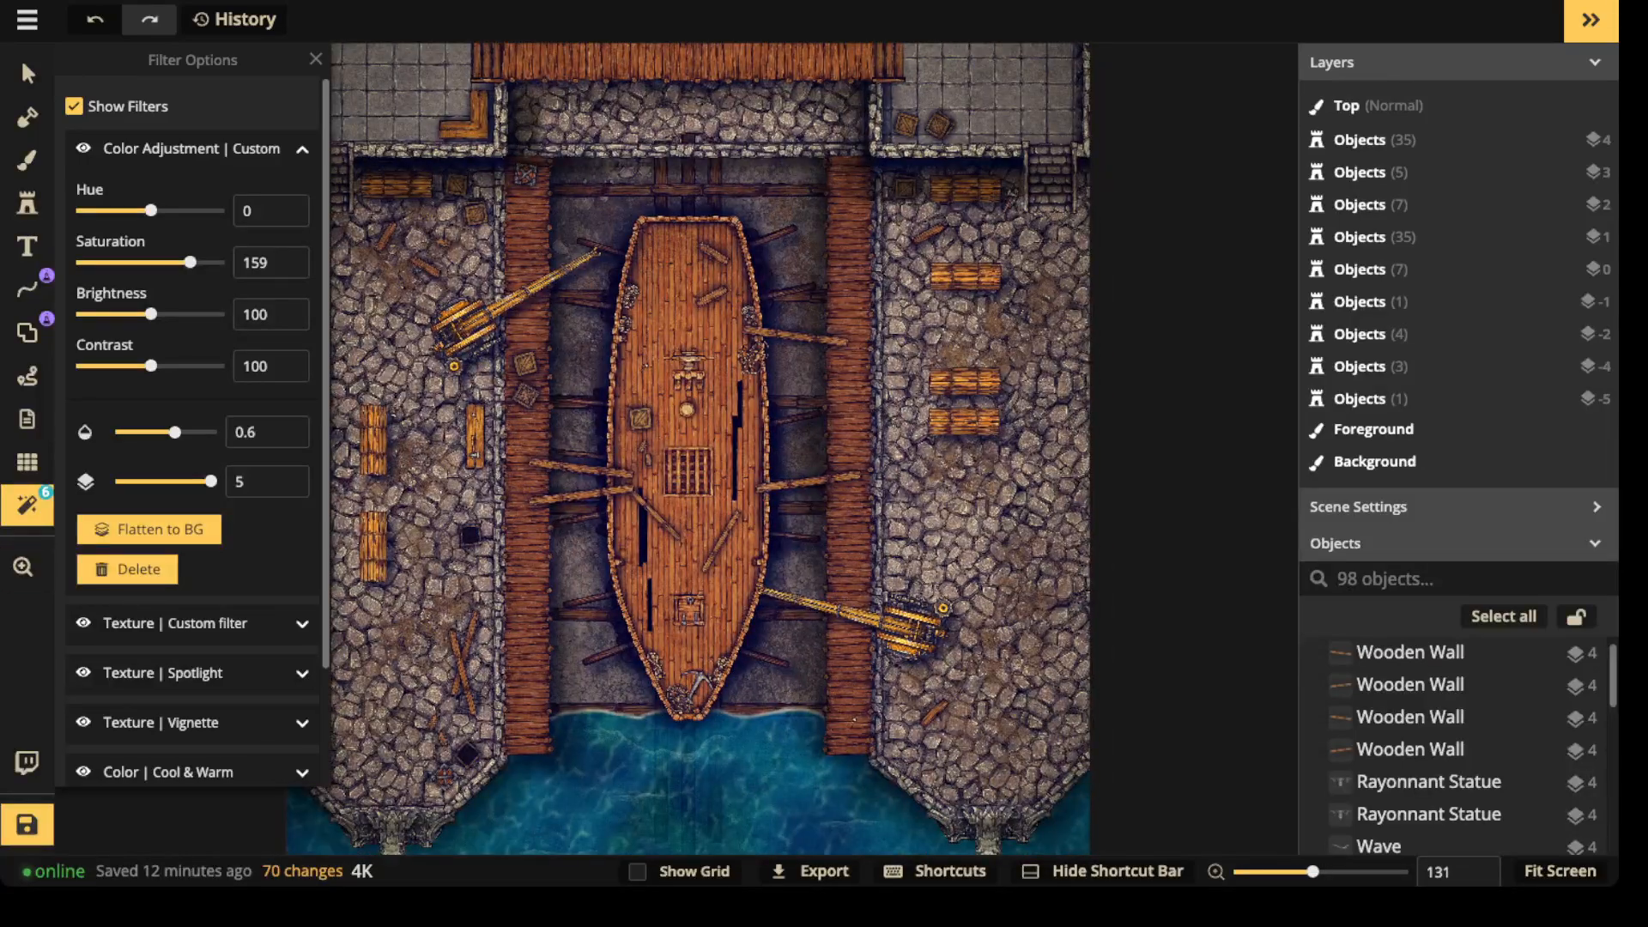
{"action": "left_click_drag", "start_coordinate": [191, 262], "coordinate": [194, 263]}
{"action": "scroll", "coordinate": [413, 343], "scroll_direction": "down", "scroll_amount": 3}
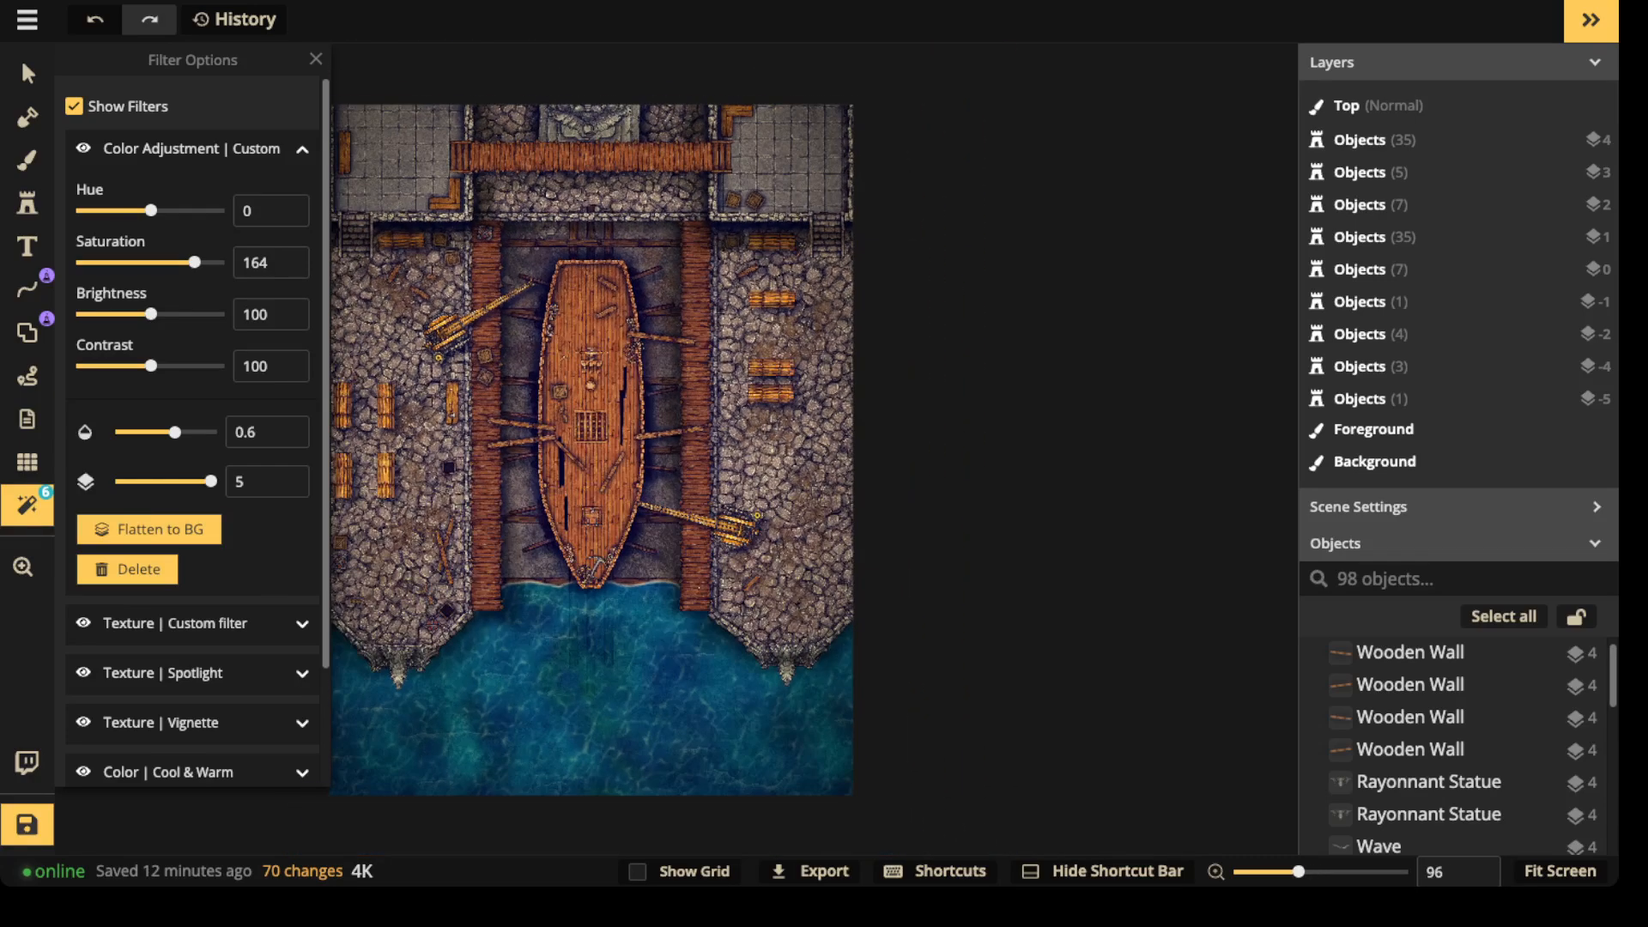
{"action": "scroll", "coordinate": [446, 336], "scroll_direction": "down", "scroll_amount": 1}
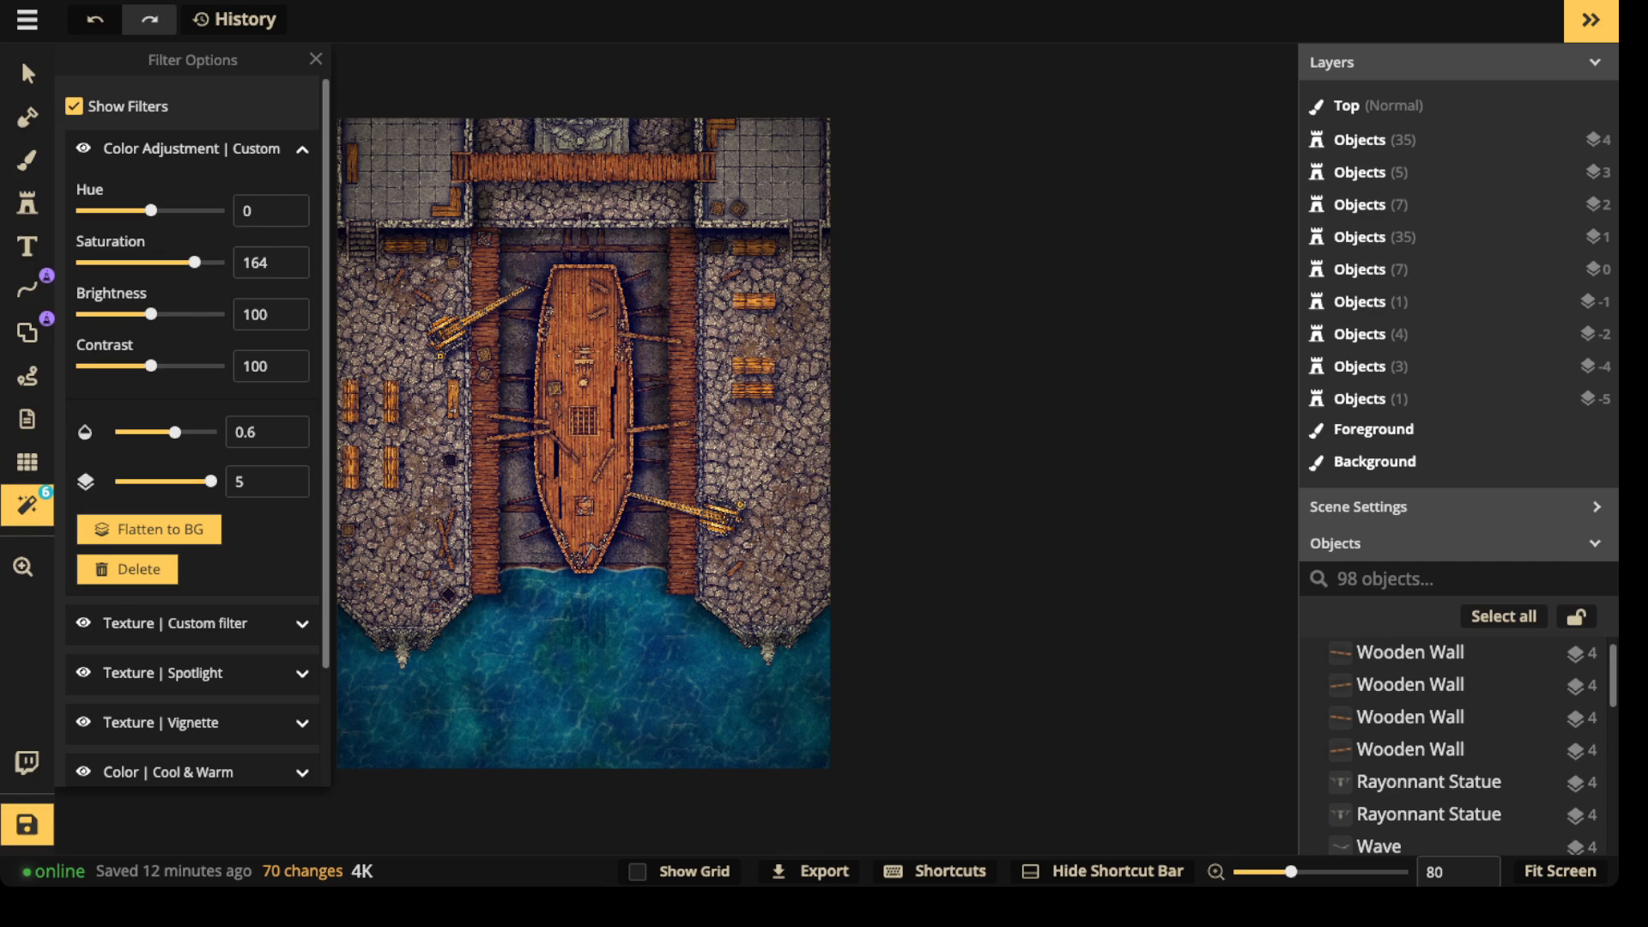
- Try a much stronger saturation in the custom color adjustment, settle on a more moderate boost, and close the filter options to view the whole map
{"action": "left_click_drag", "start_coordinate": [195, 261], "coordinate": [218, 262]}
{"action": "left_click_drag", "start_coordinate": [218, 262], "coordinate": [187, 262]}
{"action": "key", "text": "Escape"}
{"action": "scroll", "coordinate": [474, 312], "scroll_direction": "down", "scroll_amount": 4}
{"action": "left_click_drag", "start_coordinate": [557, 394], "coordinate": [685, 428]}
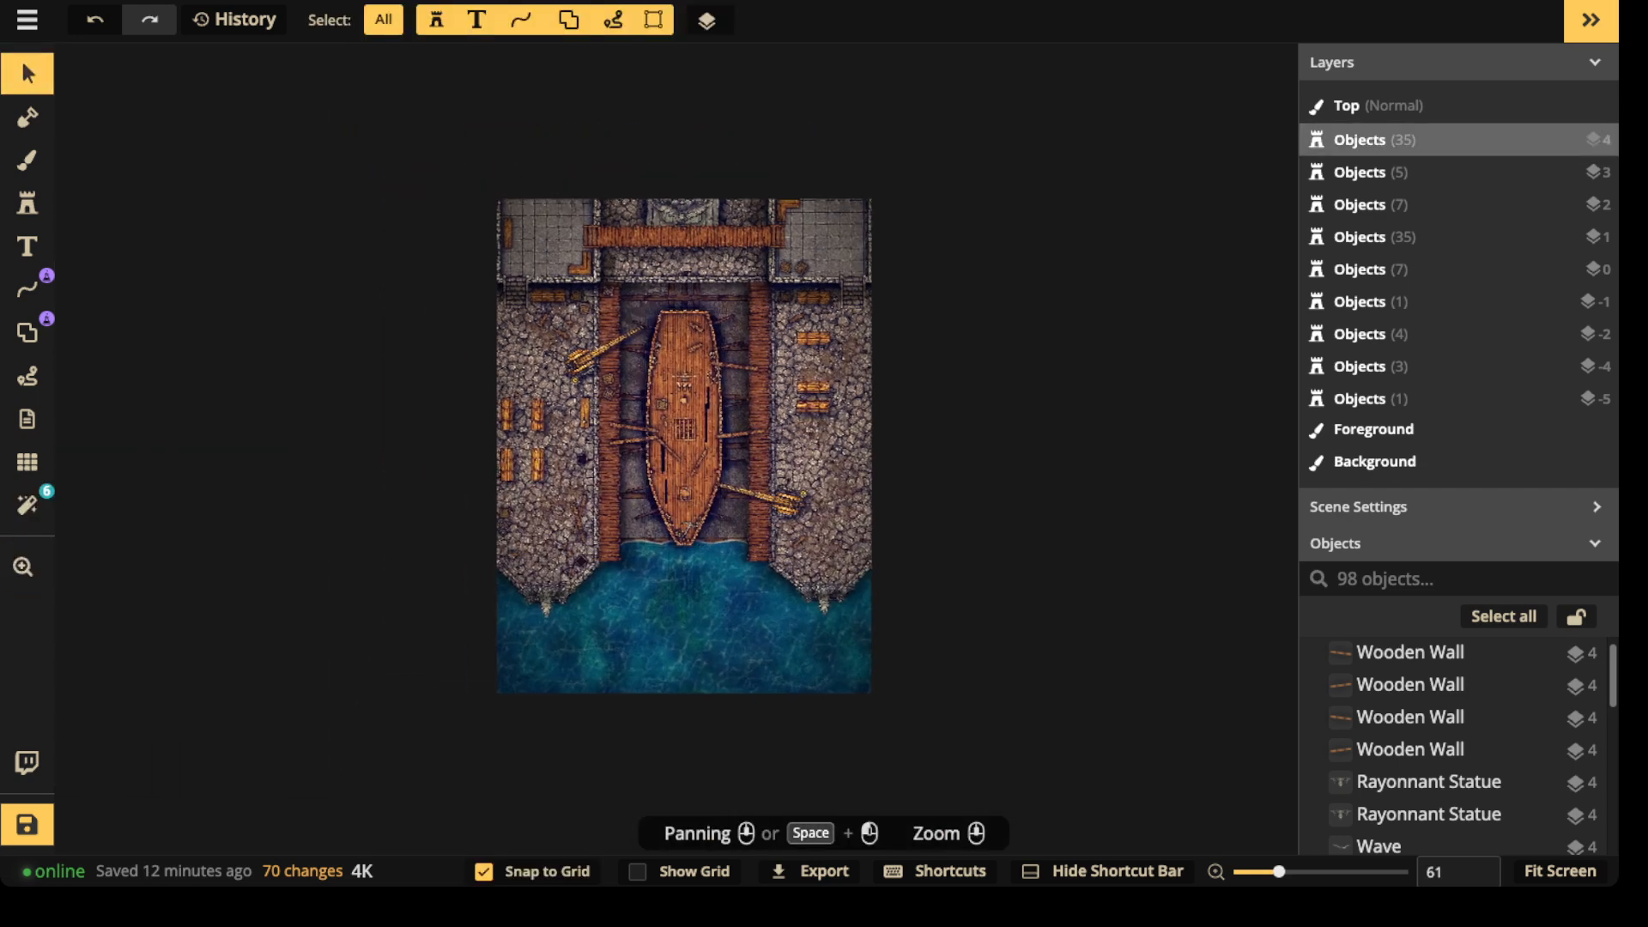